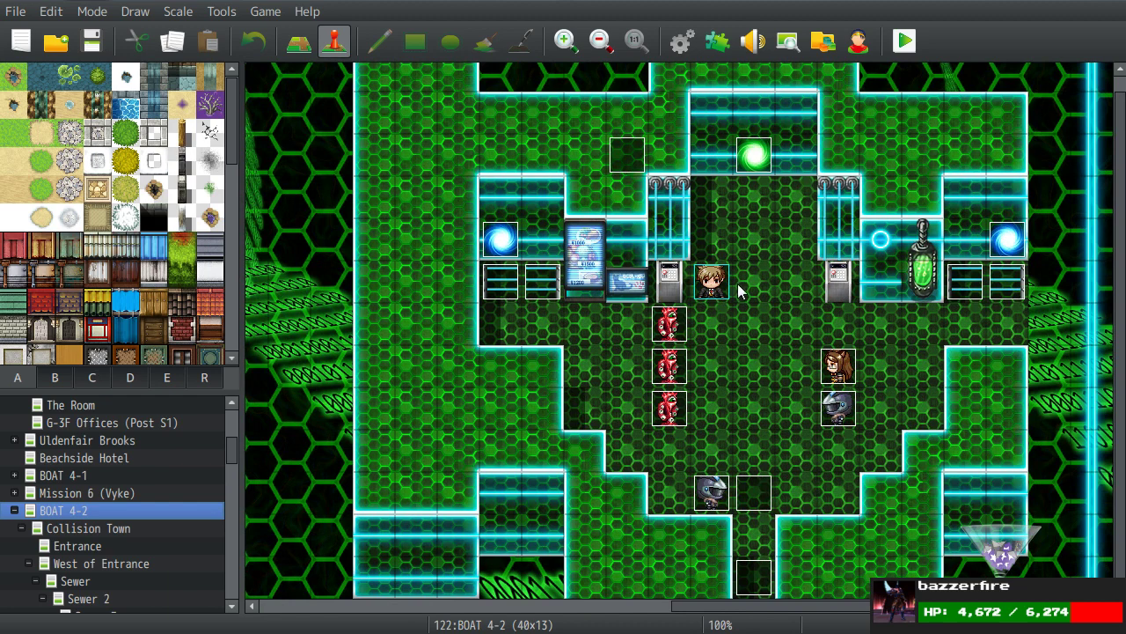
Review the command list of the After Scarbane event on the BOAT 4-2 map, leaving it unedited.
{"action": "double_click", "coordinate": [629, 155]}
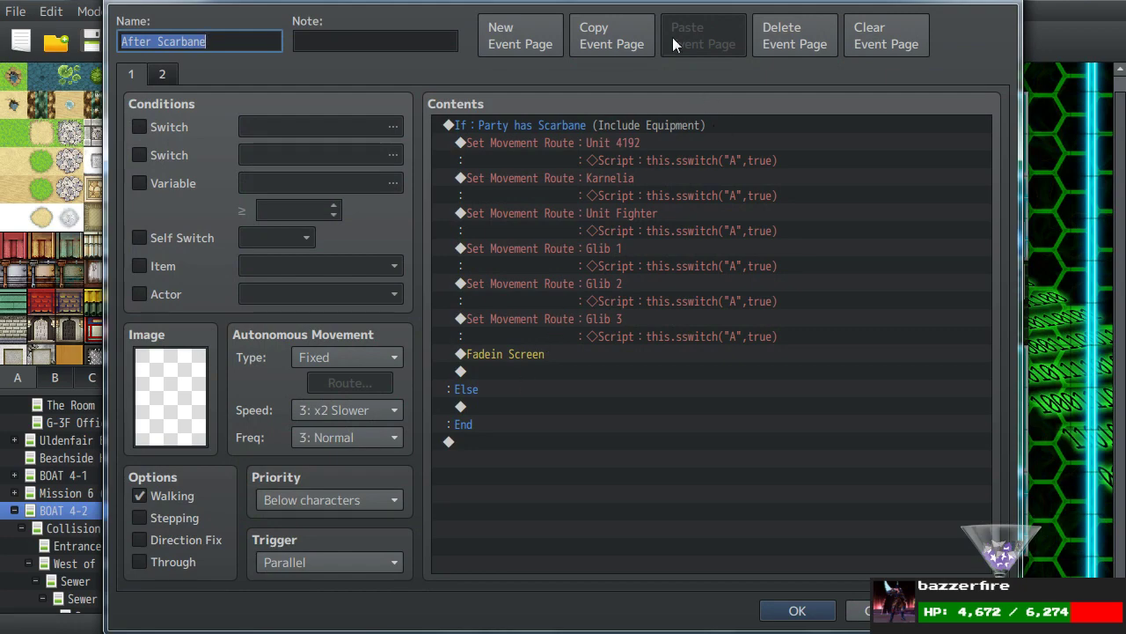
{"action": "left_click_drag", "start_coordinate": [686, 0], "coordinate": [634, 44]}
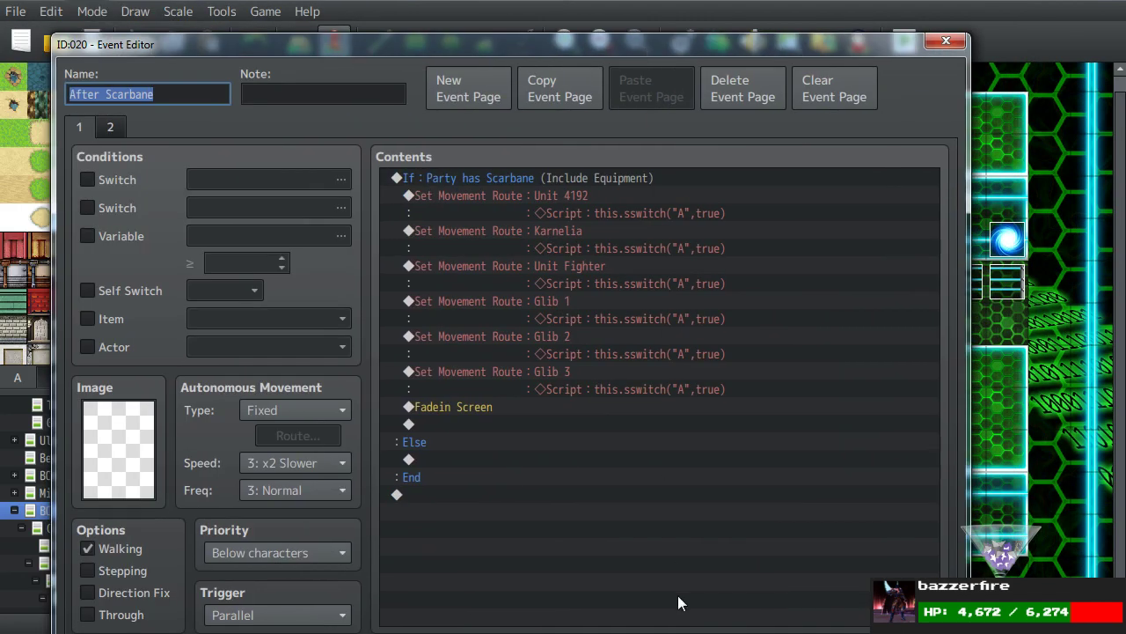
{"action": "key", "text": "Escape"}
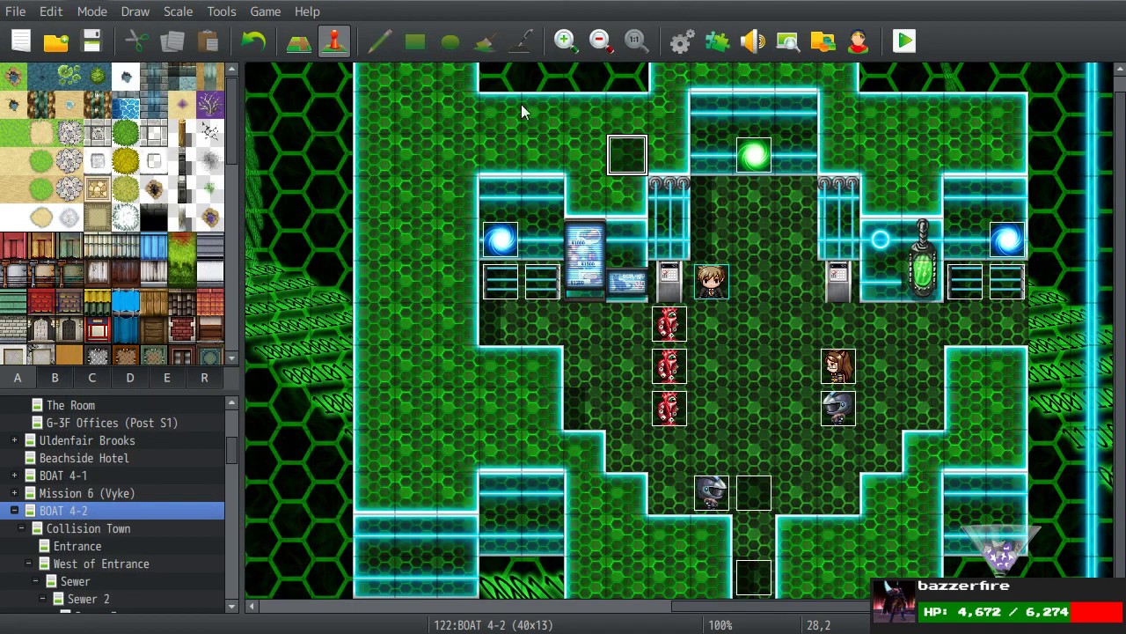
Examine the Wild Glib enemy's name and stats in the database, comparing it with the Mini Seek entry.
{"action": "key", "text": "F9"}
{"action": "left_click", "coordinate": [97, 197]}
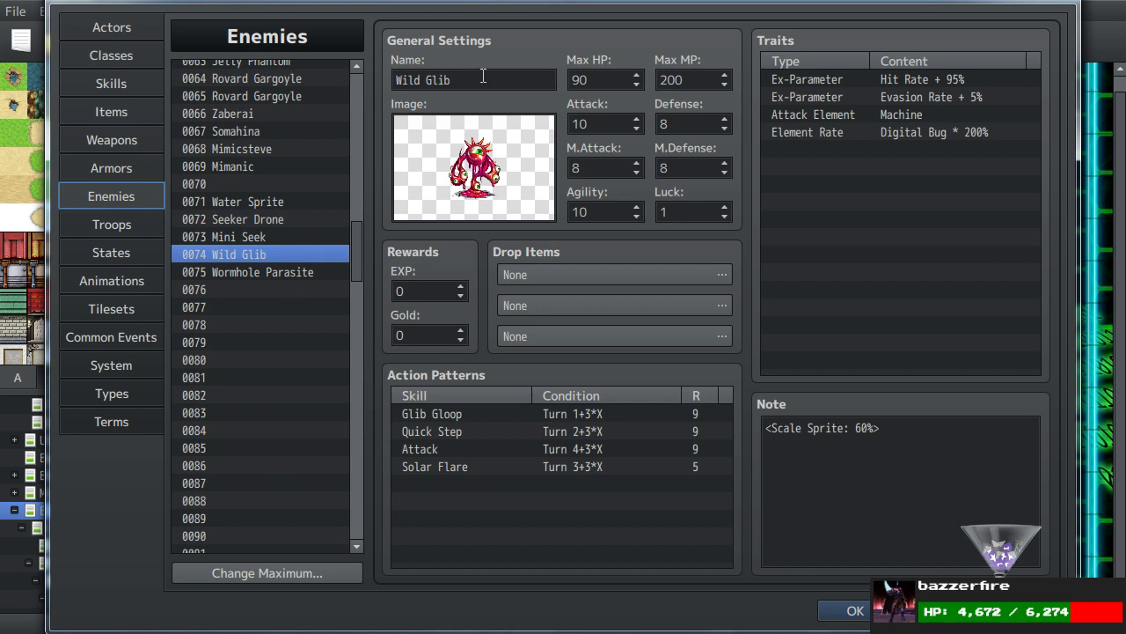
{"action": "left_click", "coordinate": [627, 80]}
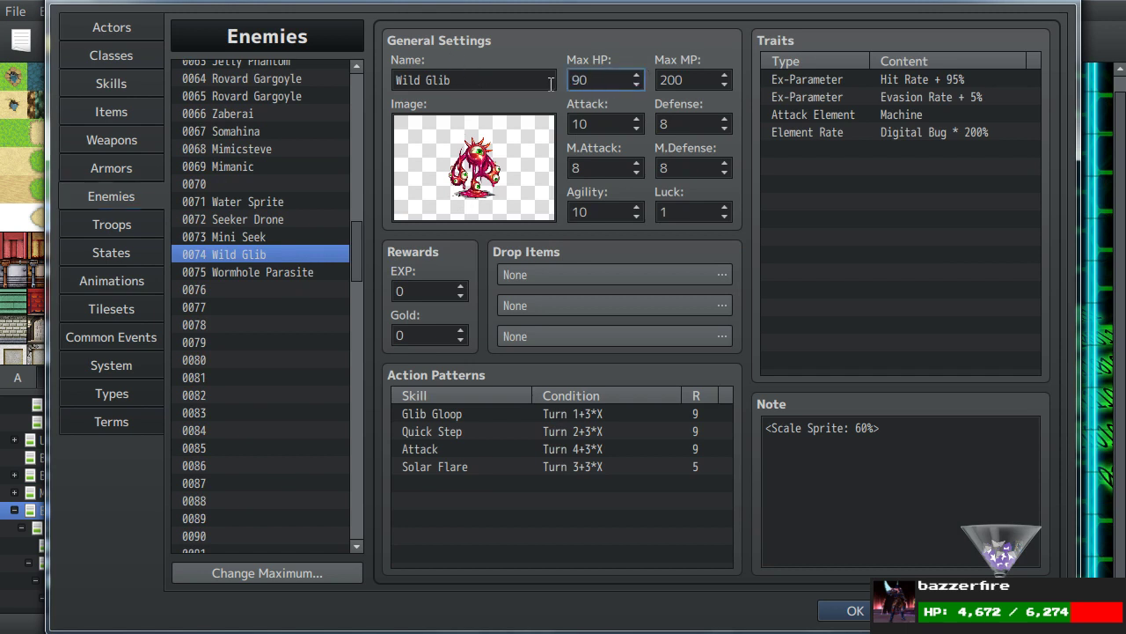
{"action": "double_click", "coordinate": [505, 80]}
{"action": "left_click", "coordinate": [492, 416]}
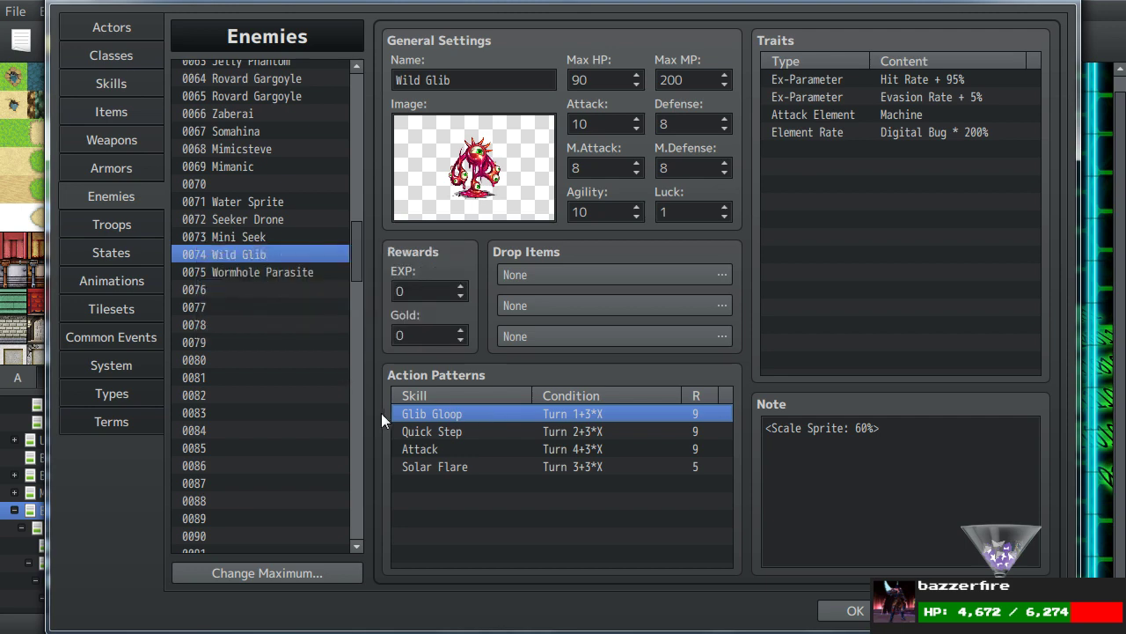
{"action": "left_click", "coordinate": [414, 448]}
{"action": "left_click", "coordinate": [236, 238]}
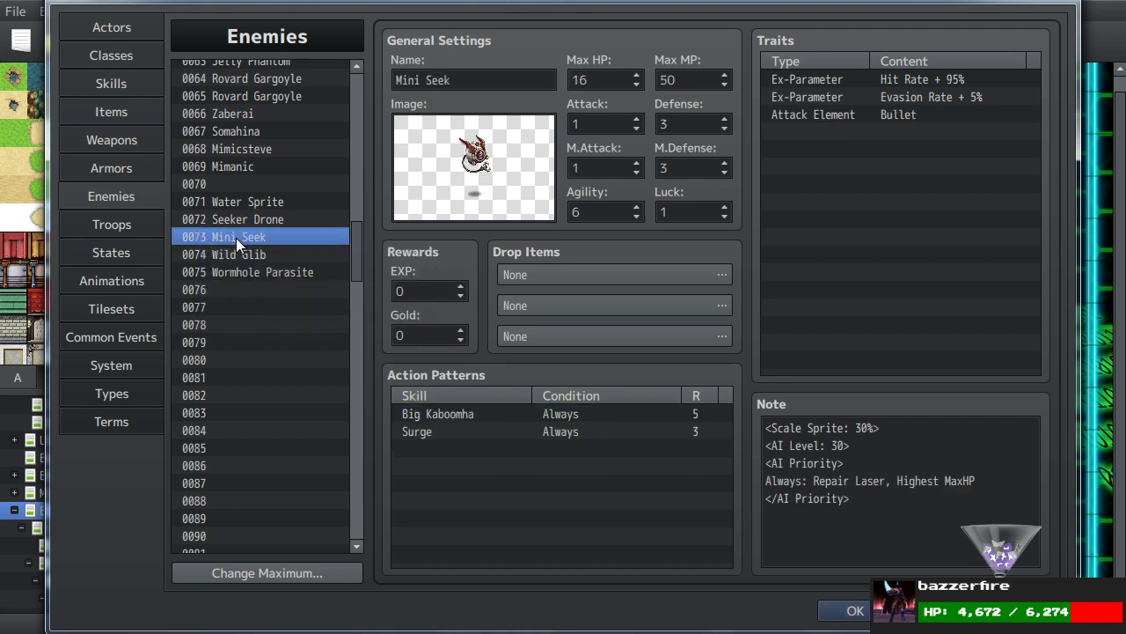
{"action": "left_click", "coordinate": [237, 254]}
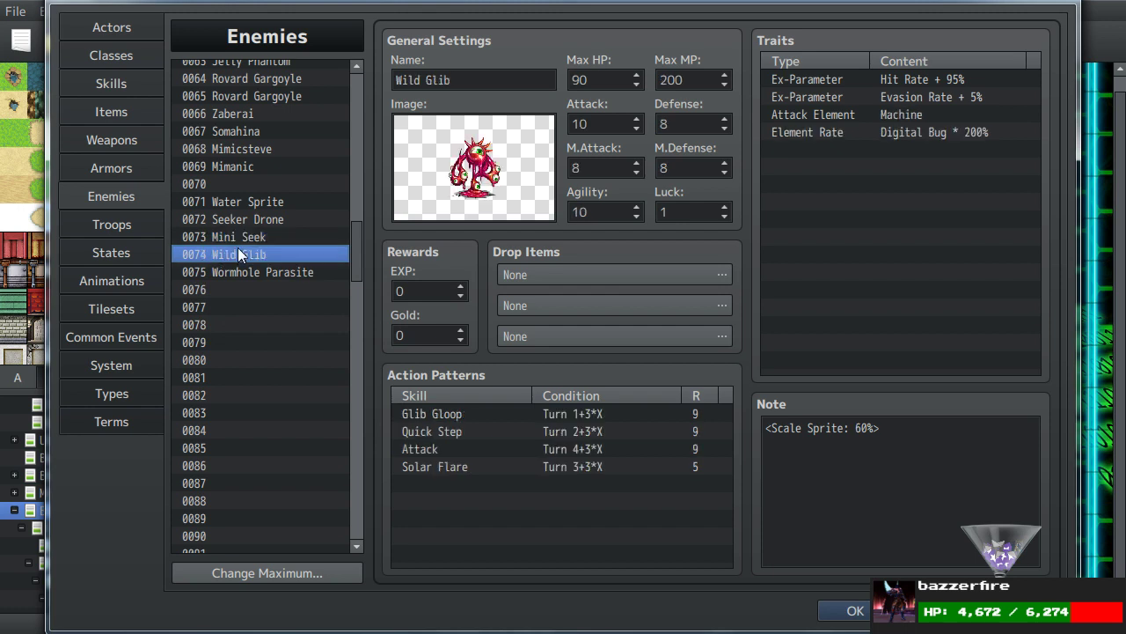
Examine the skills in Wild Glib's action patterns, closing the database without making changes.
{"action": "left_click", "coordinate": [418, 450]}
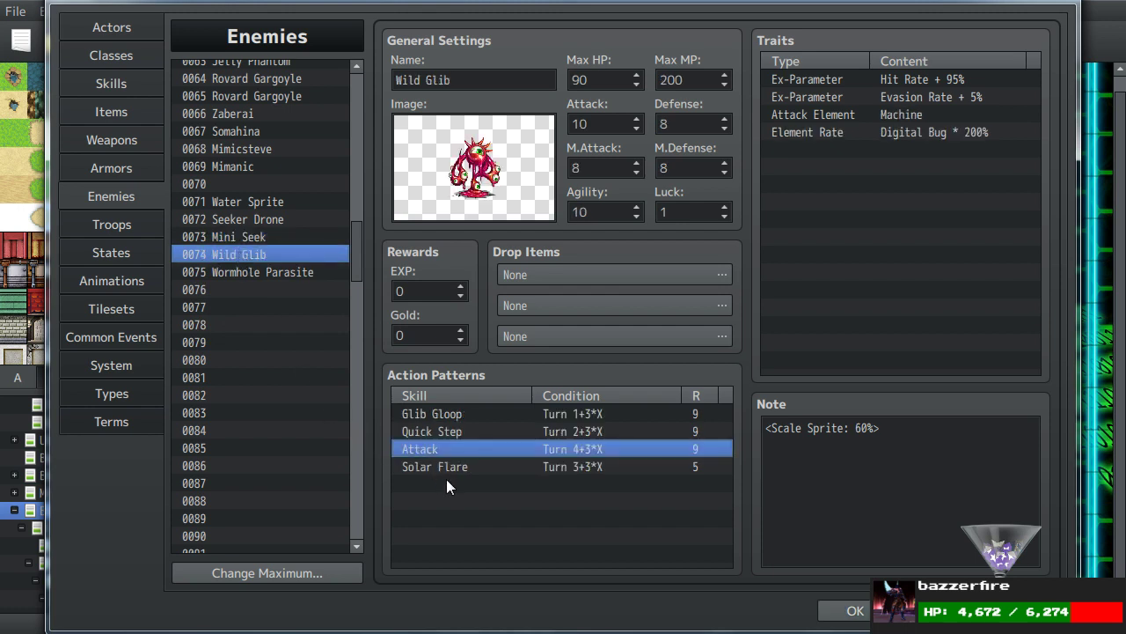
{"action": "left_click", "coordinate": [446, 479]}
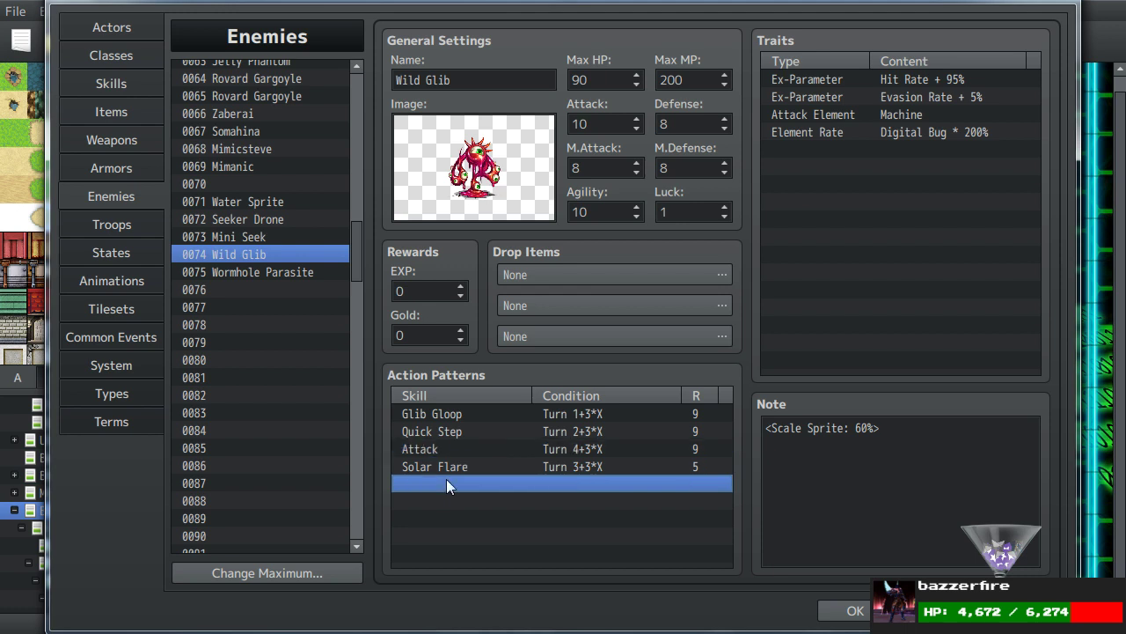
{"action": "left_click", "coordinate": [449, 464]}
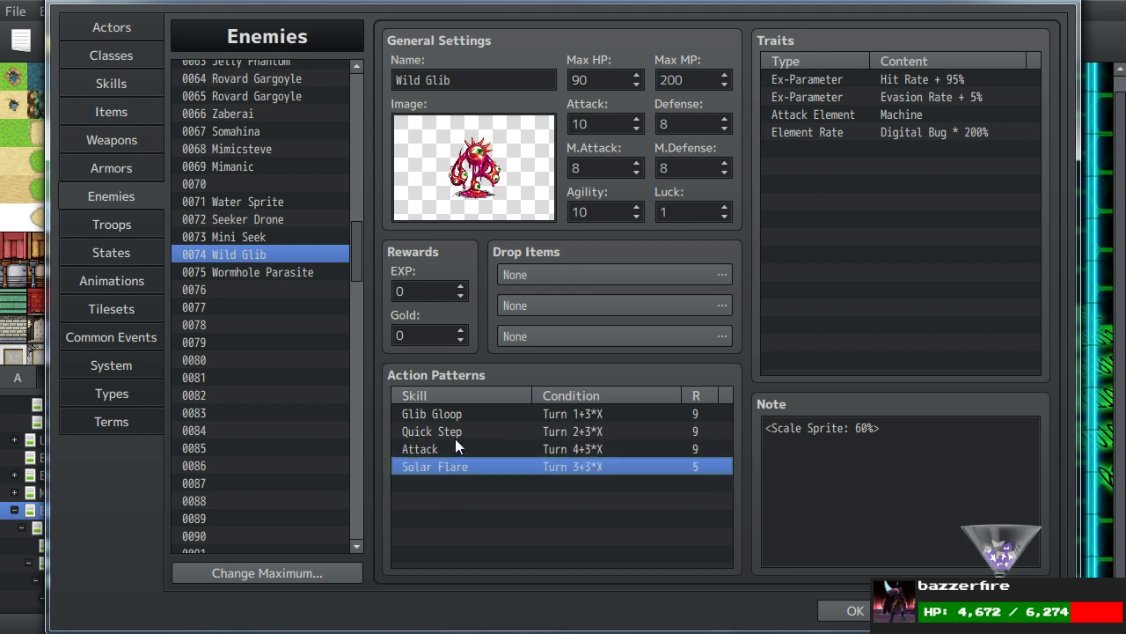
{"action": "left_click", "coordinate": [459, 447]}
{"action": "left_click", "coordinate": [470, 418]}
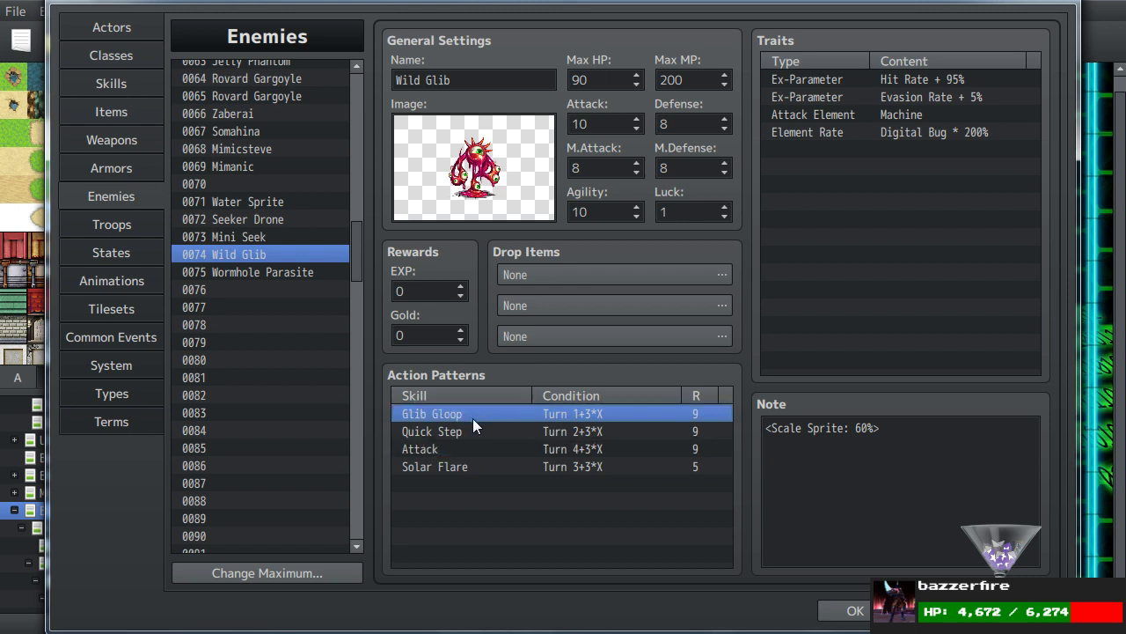
{"action": "left_click", "coordinate": [476, 427]}
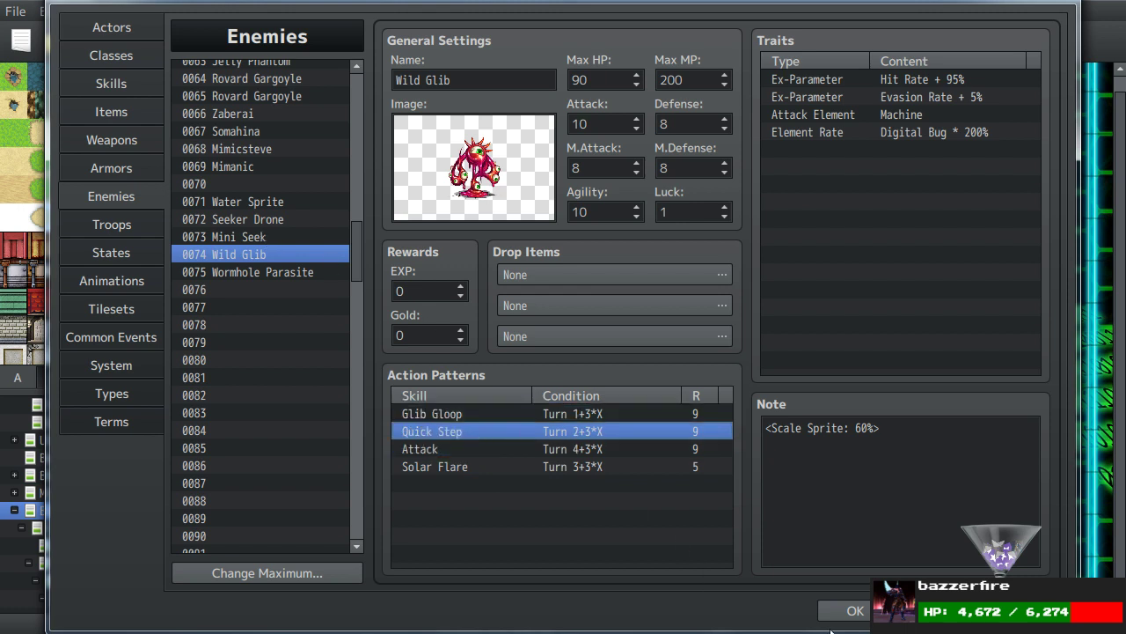
{"action": "left_click", "coordinate": [112, 141]}
{"action": "key", "text": "Escape"}
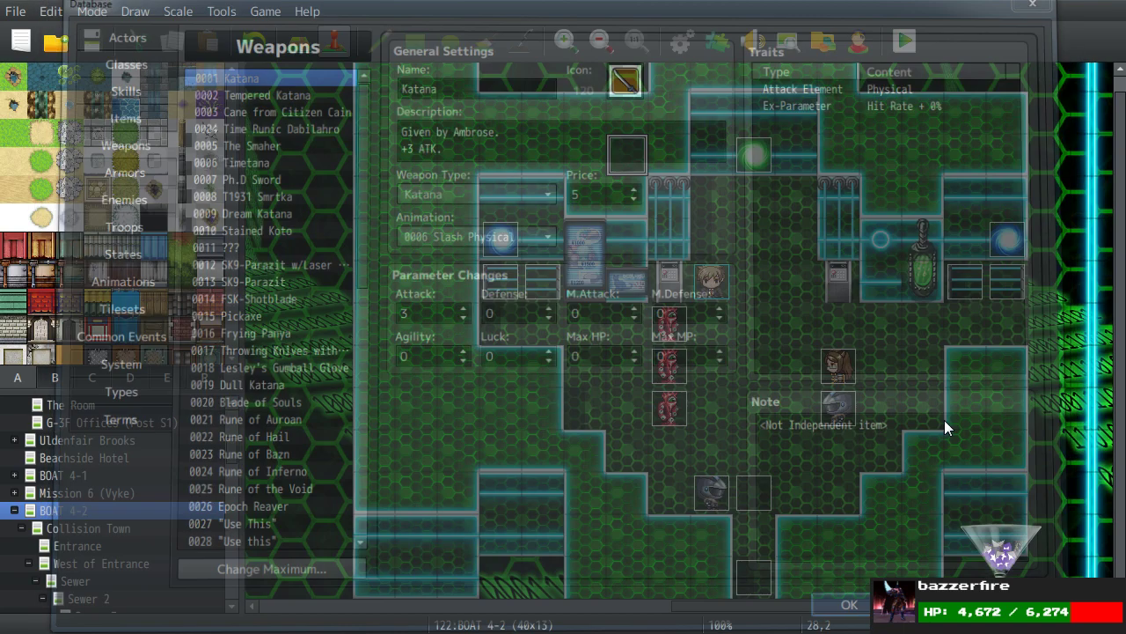
Open the After Scarbane event for editing.
{"action": "double_click", "coordinate": [626, 154]}
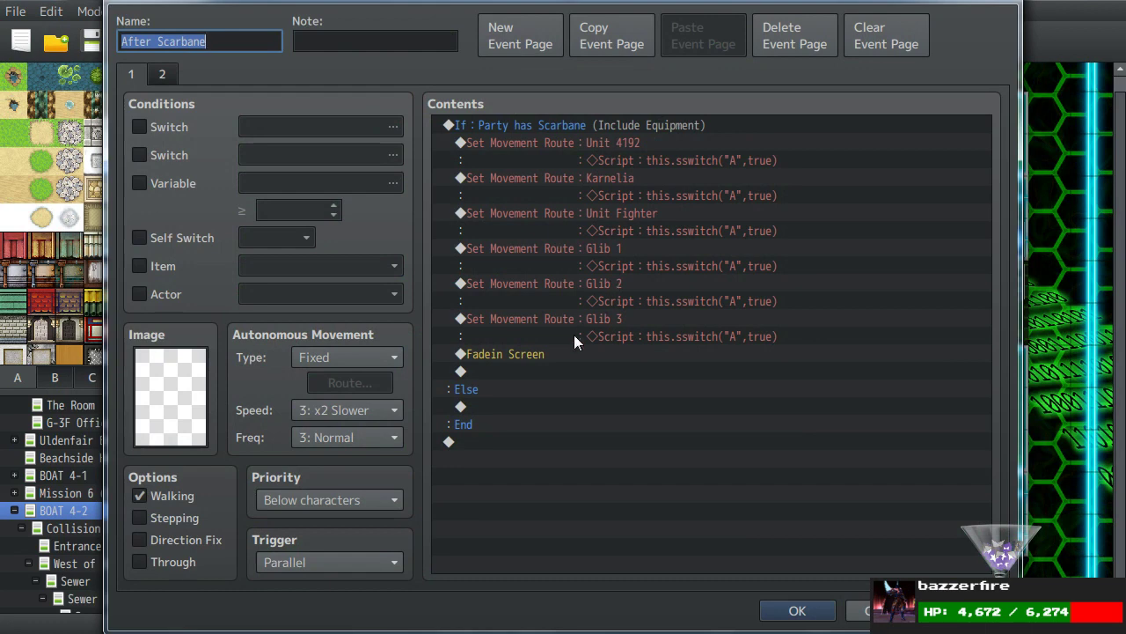
{"action": "double_click", "coordinate": [519, 370]}
{"action": "left_click", "coordinate": [502, 78]}
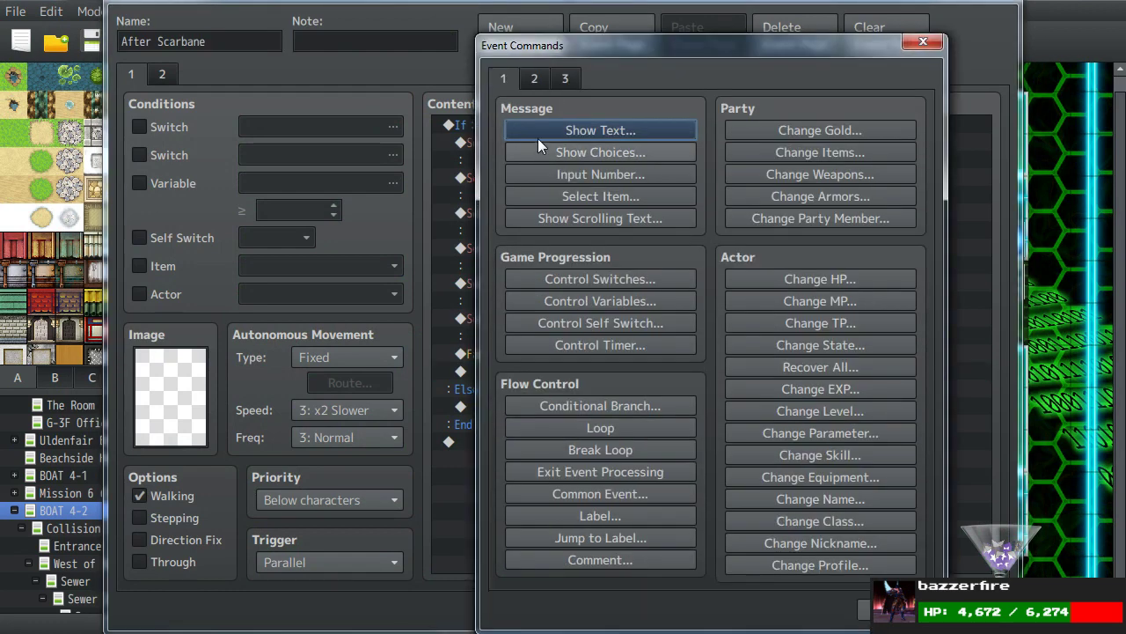
{"action": "left_click", "coordinate": [533, 78]}
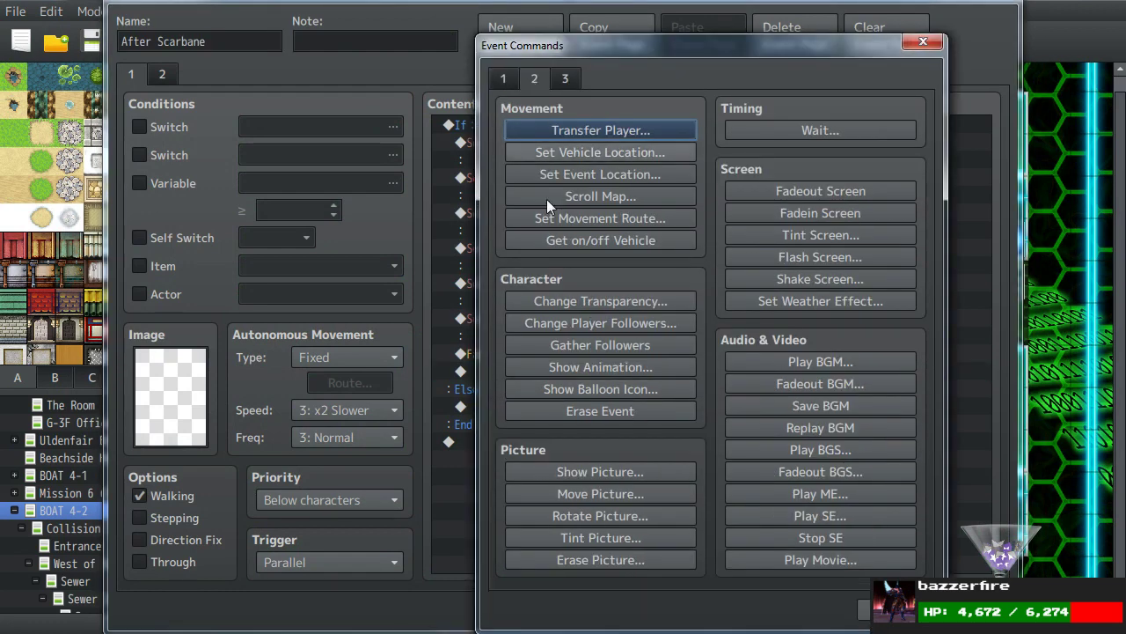
{"action": "left_click", "coordinate": [599, 408]}
{"action": "left_click", "coordinate": [492, 375]}
{"action": "key", "text": "Delete"}
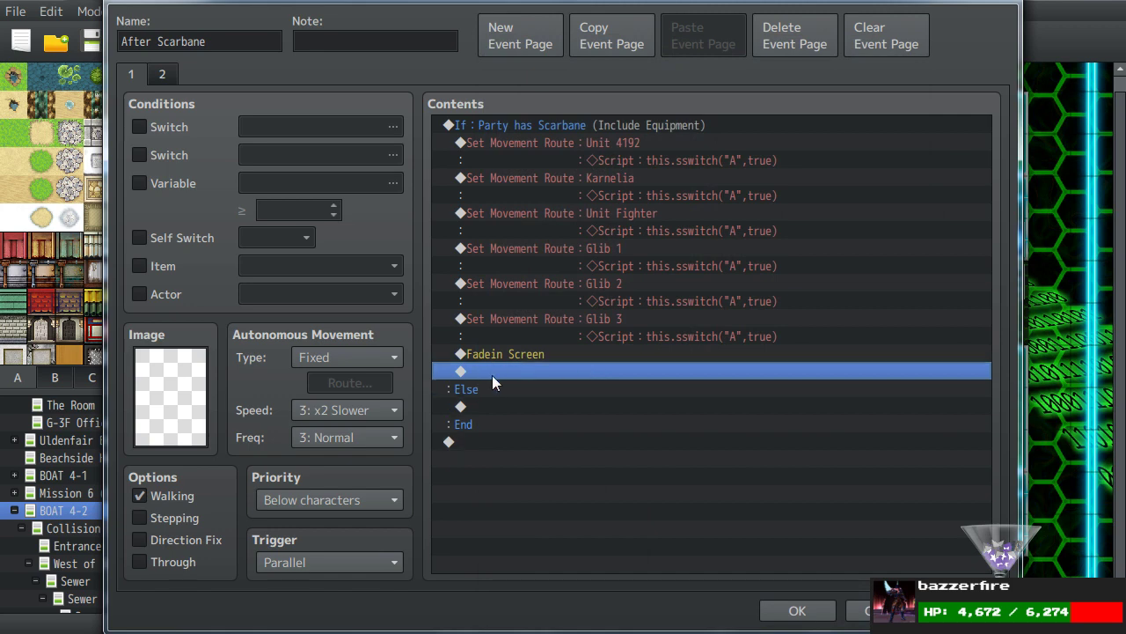
Start a Show Animation command after Fadein Screen, choosing the animation 0153 Glib for every Lib.
{"action": "double_click", "coordinate": [492, 375]}
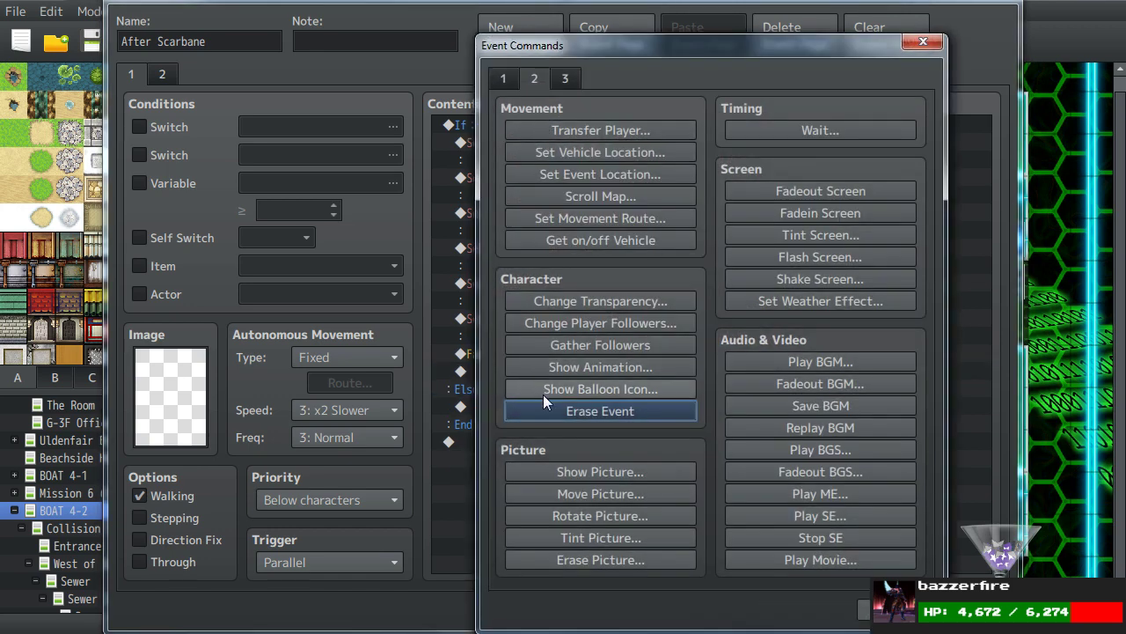
{"action": "left_click", "coordinate": [545, 366]}
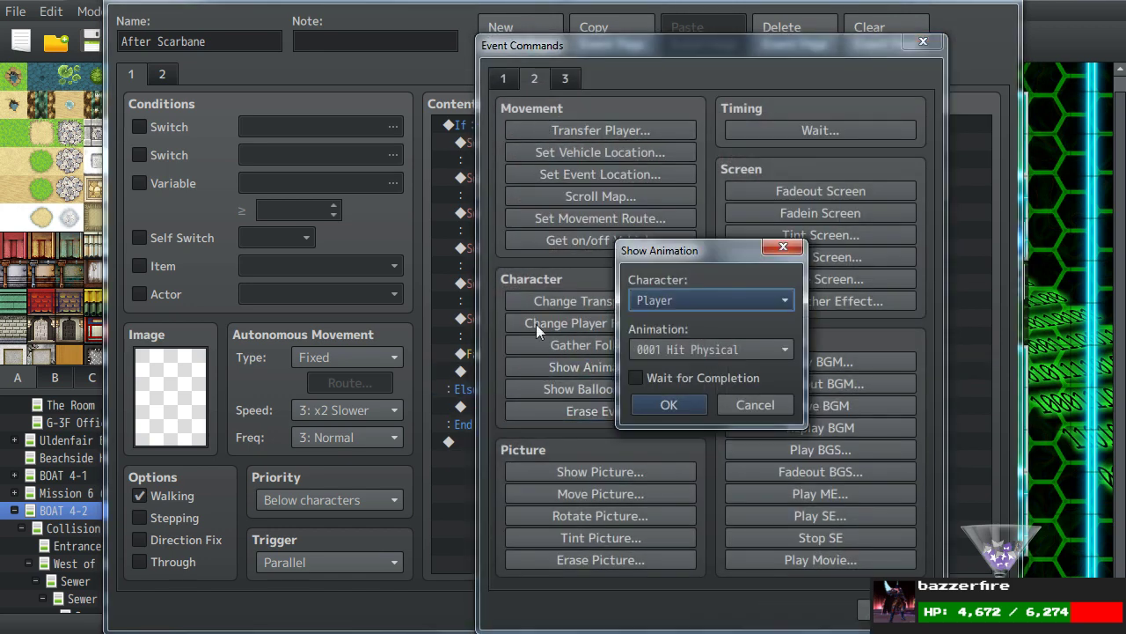
{"action": "left_click", "coordinate": [696, 300]}
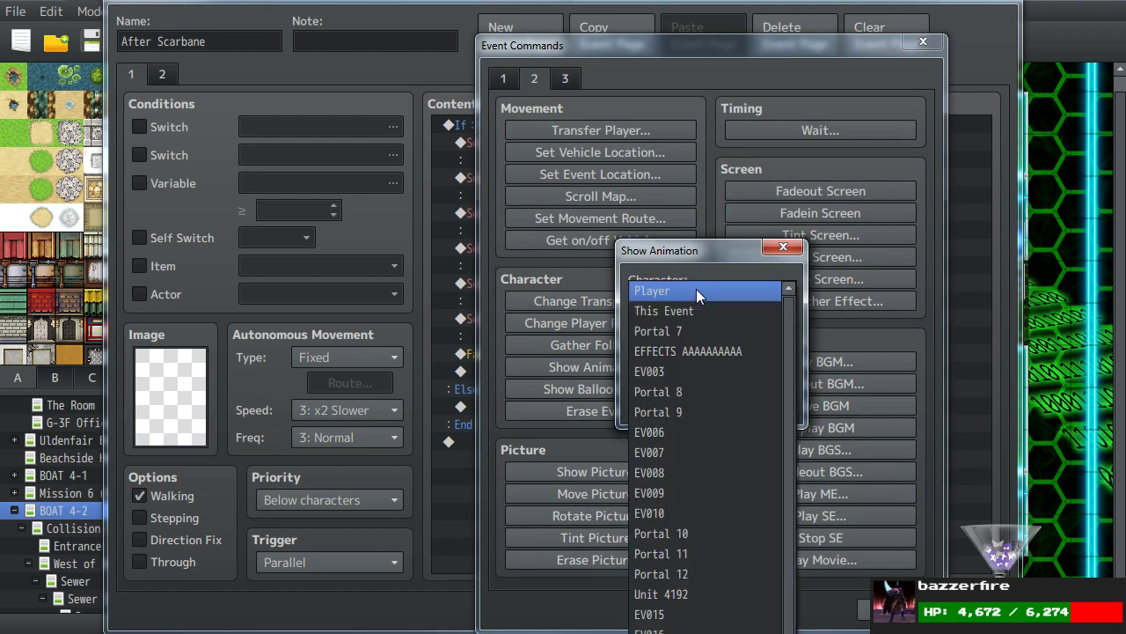
{"action": "left_click", "coordinate": [696, 291]}
{"action": "left_click", "coordinate": [701, 350]}
{"action": "left_click", "coordinate": [701, 349]}
{"action": "scroll", "coordinate": [715, 361], "scroll_direction": "down", "scroll_amount": 17}
{"action": "scroll", "coordinate": [740, 467], "scroll_direction": "down", "scroll_amount": 19}
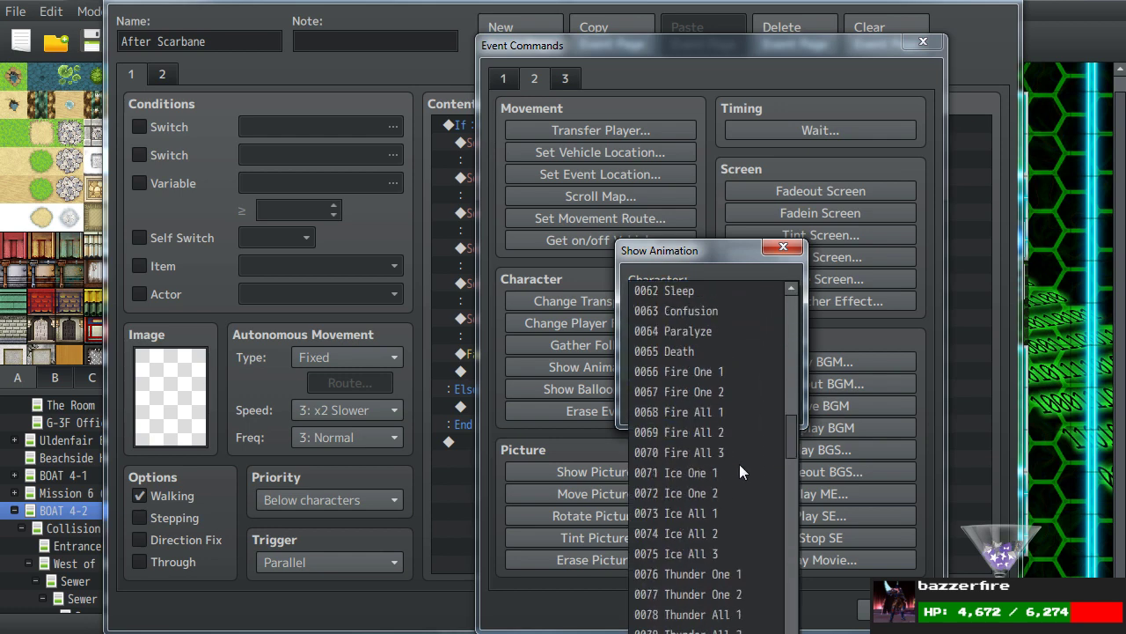
{"action": "scroll", "coordinate": [740, 466], "scroll_direction": "down", "scroll_amount": 3}
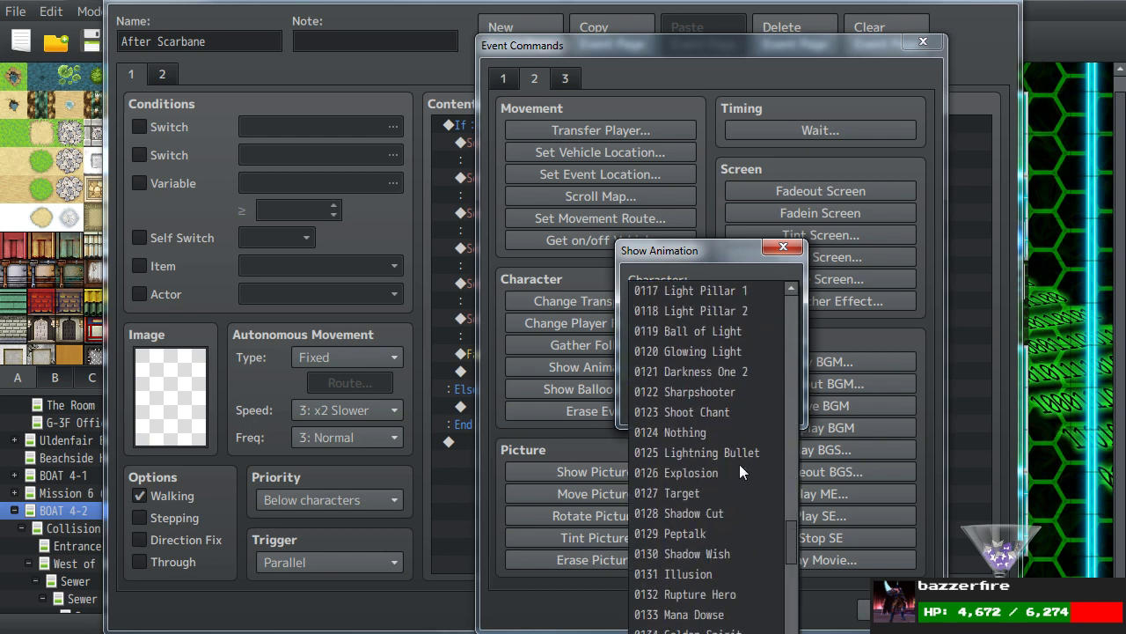
{"action": "scroll", "coordinate": [739, 466], "scroll_direction": "down", "scroll_amount": 6}
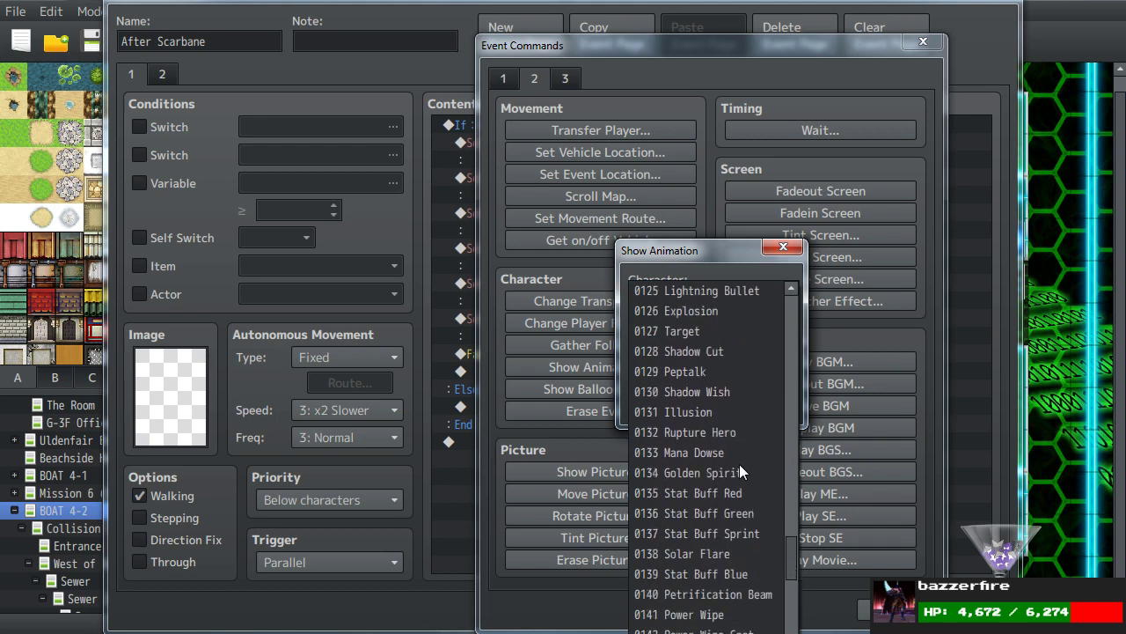
{"action": "scroll", "coordinate": [739, 464], "scroll_direction": "down", "scroll_amount": 1}
{"action": "left_click", "coordinate": [750, 574]}
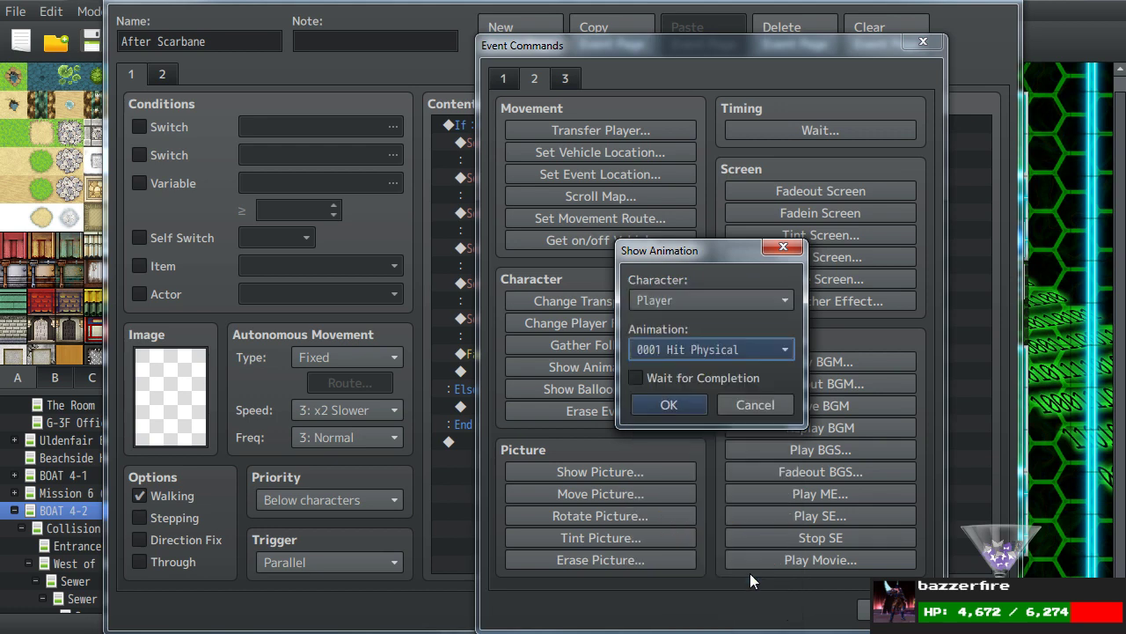
Set the animation's character to Unit Fighter and insert the Show Animation command into the event.
{"action": "left_click", "coordinate": [661, 303]}
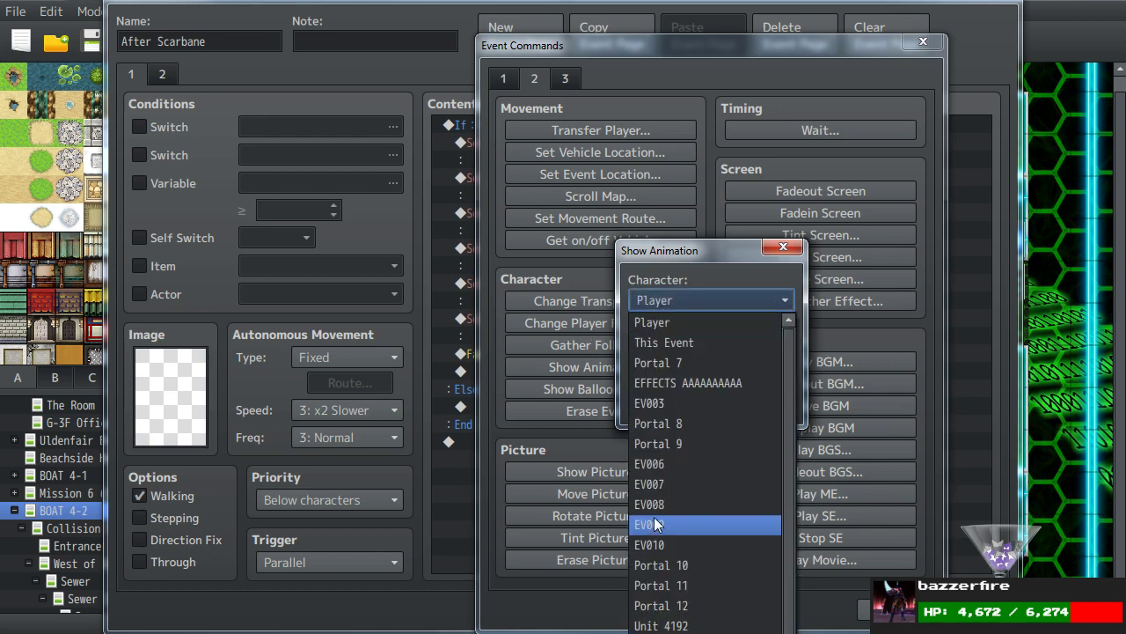
{"action": "scroll", "coordinate": [656, 515], "scroll_direction": "down", "scroll_amount": 1}
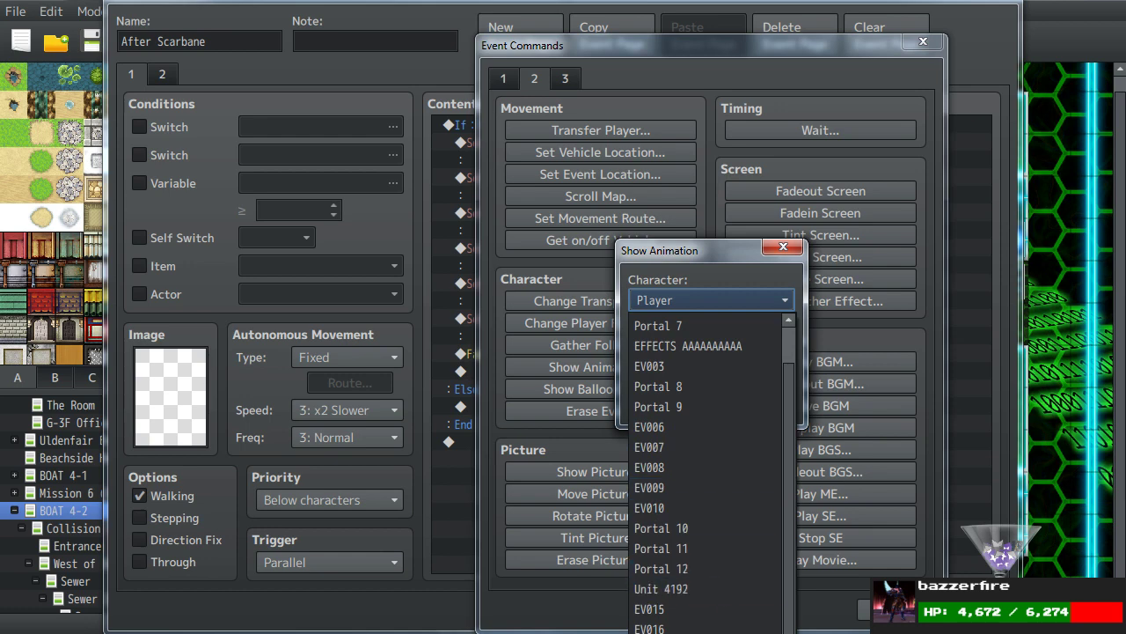
{"action": "left_click", "coordinate": [686, 271]}
{"action": "left_click_drag", "start_coordinate": [681, 250], "coordinate": [648, 9]}
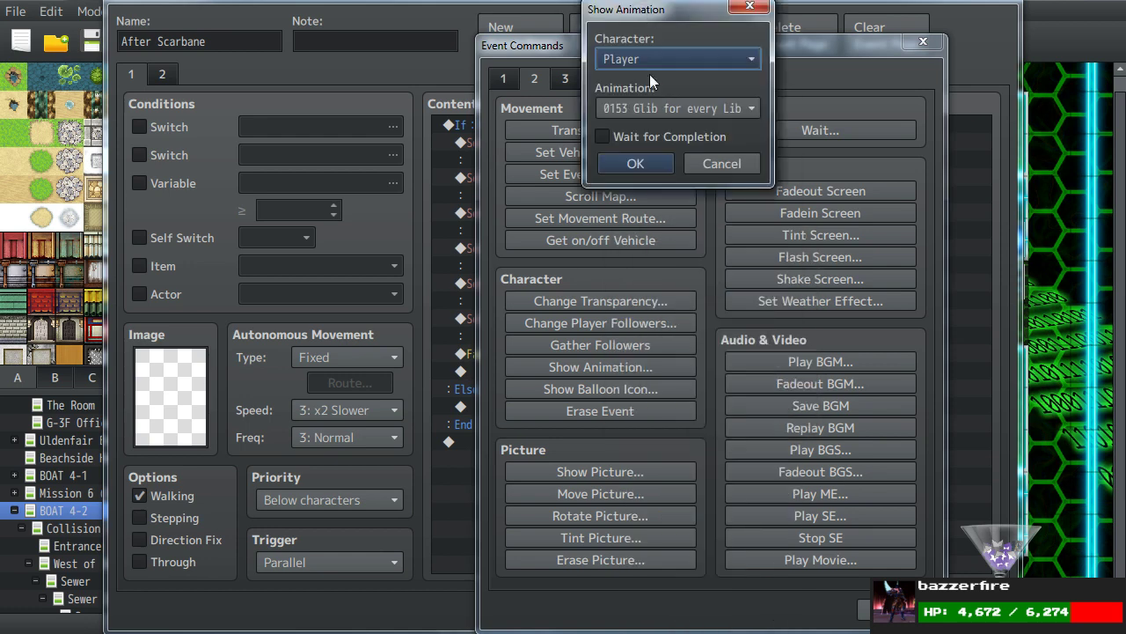
{"action": "left_click", "coordinate": [668, 109]}
{"action": "scroll", "coordinate": [653, 408], "scroll_direction": "down", "scroll_amount": 2}
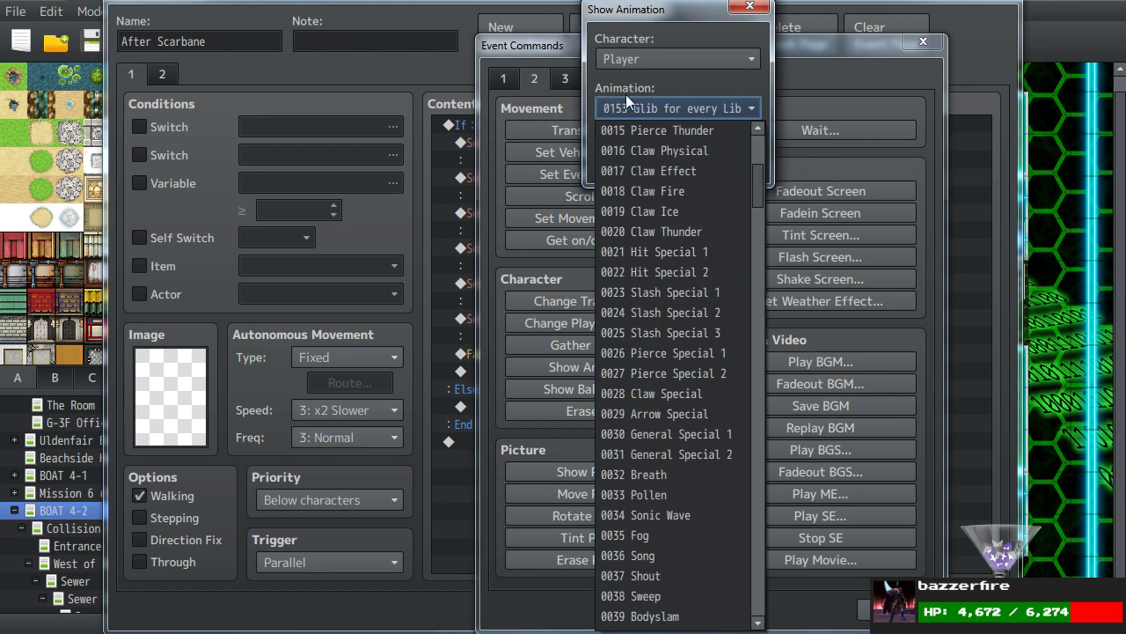
{"action": "left_click", "coordinate": [629, 62]}
{"action": "left_click", "coordinate": [643, 571]}
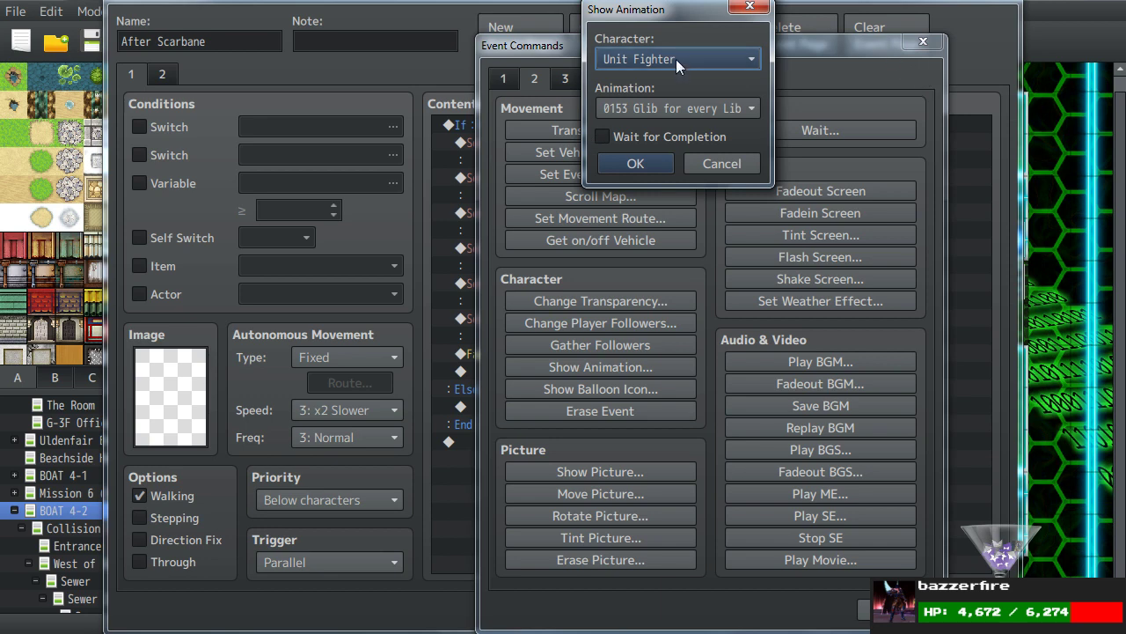
{"action": "left_click", "coordinate": [659, 105]}
{"action": "left_click", "coordinate": [659, 105]}
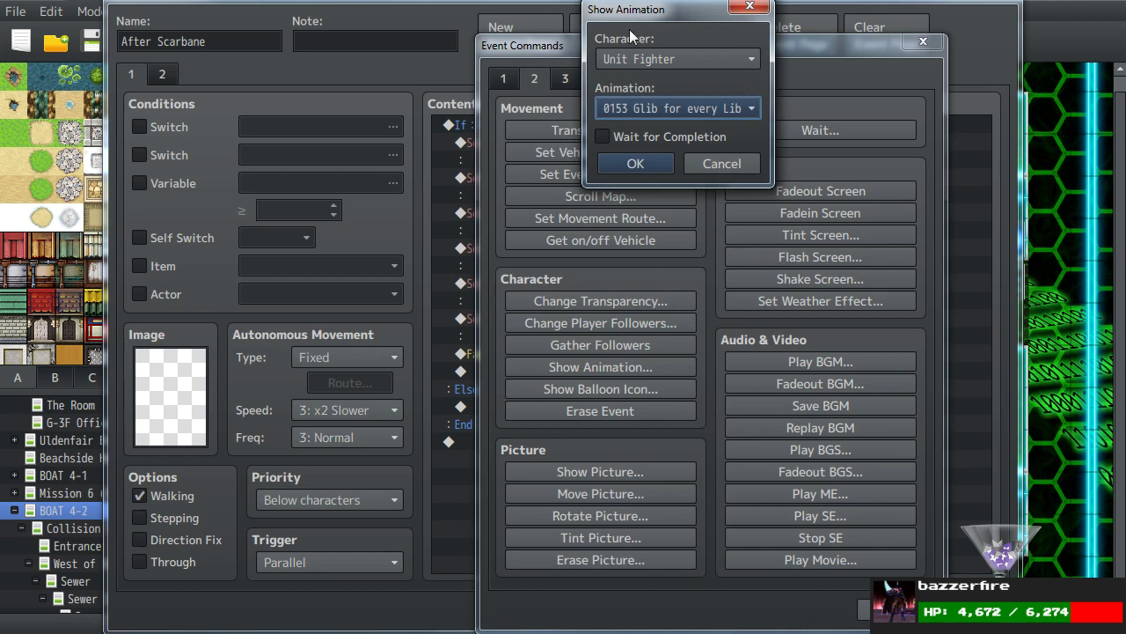
{"action": "left_click", "coordinate": [623, 169]}
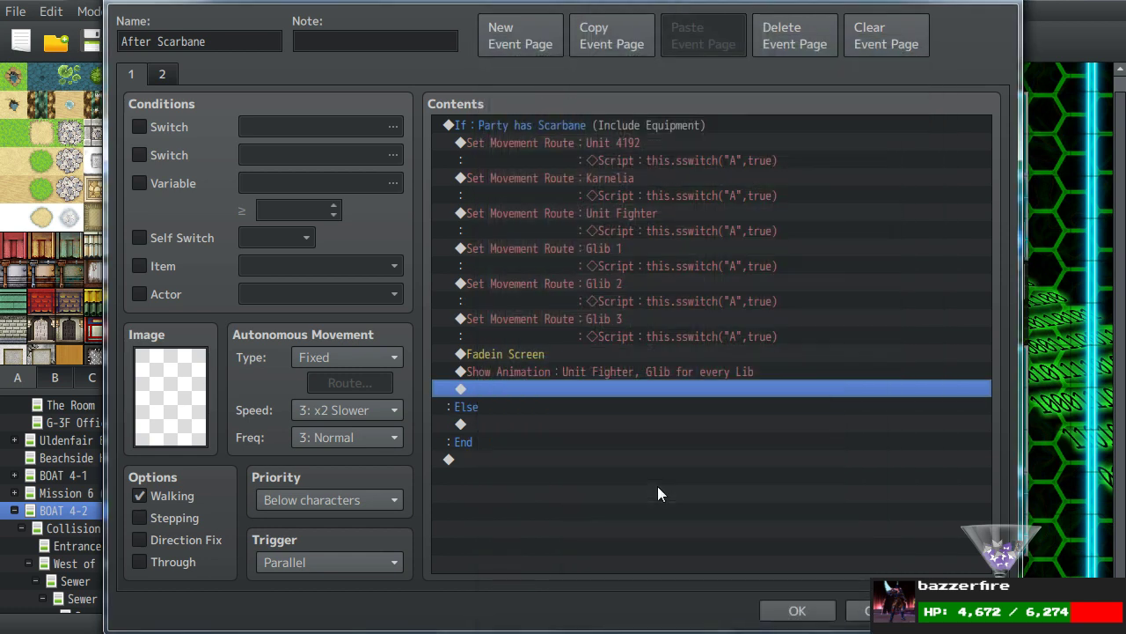
Copy the Glib 1 movement route command and paste it directly before the Show Animation command.
{"action": "left_click", "coordinate": [482, 465]}
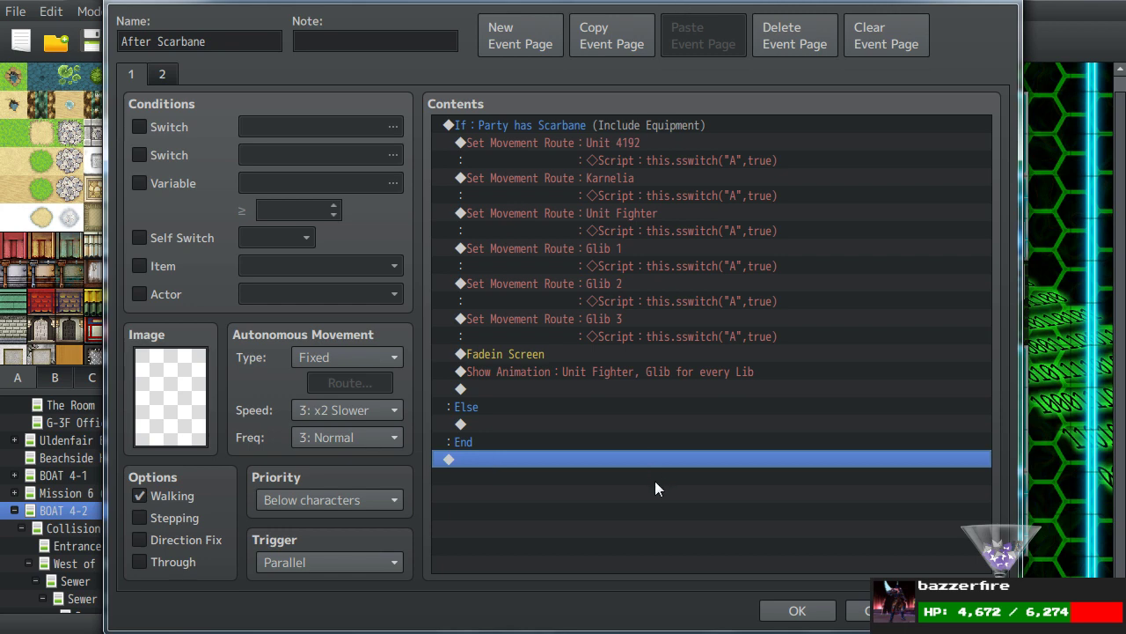
{"action": "left_click", "coordinate": [578, 371]}
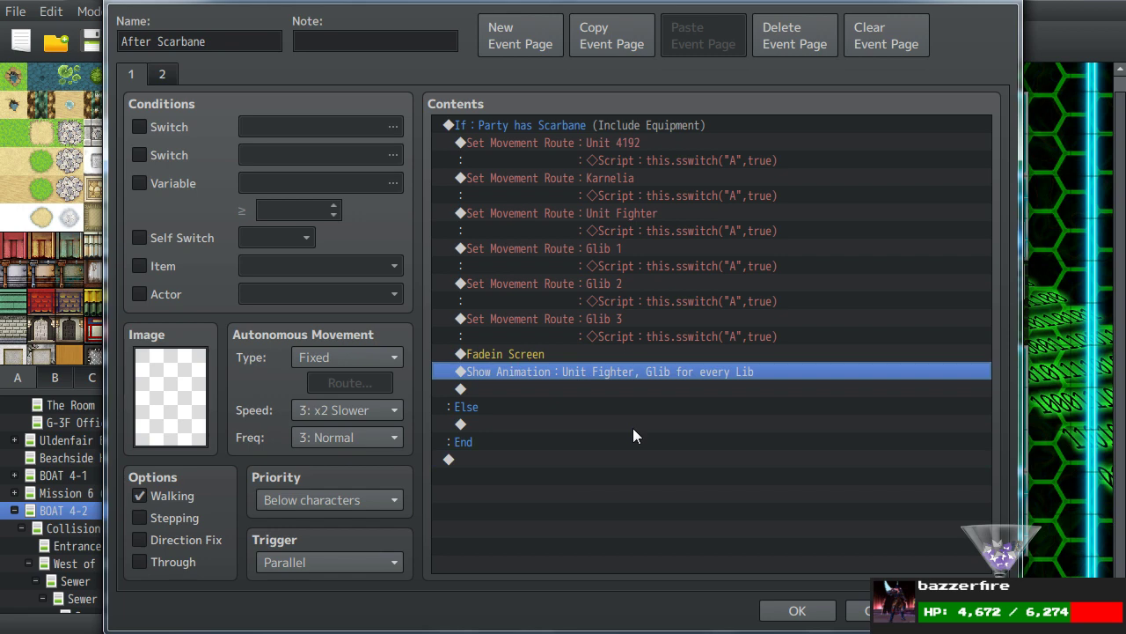
{"action": "left_click", "coordinate": [587, 251]}
{"action": "key", "text": "ctrl+c"}
{"action": "left_click", "coordinate": [548, 371]}
{"action": "key", "text": "ctrl+v"}
{"action": "left_click_drag", "start_coordinate": [682, 7], "coordinate": [739, 7]}
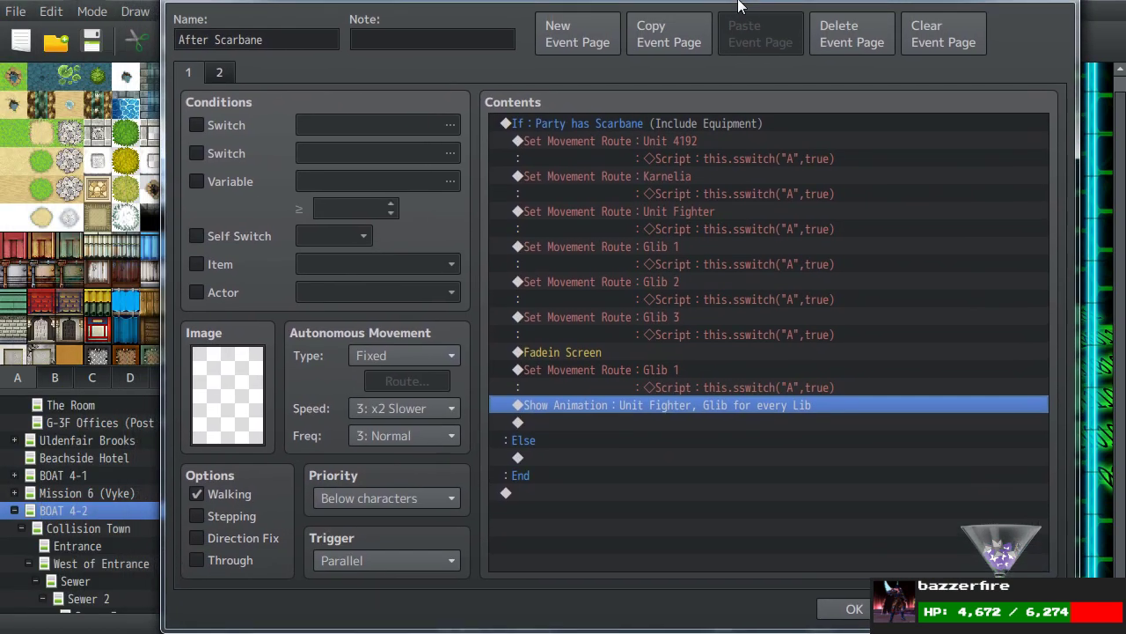
Replace the script in the Glib 1 movement route after Fadein Screen with a single Move Right command.
{"action": "double_click", "coordinate": [694, 366]}
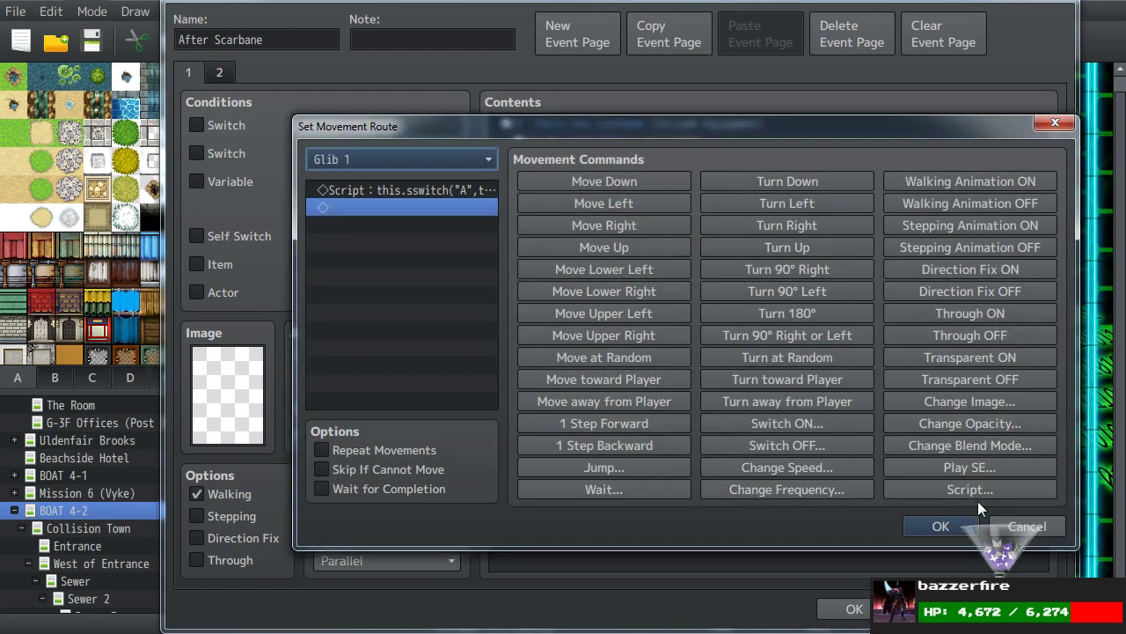
{"action": "left_click", "coordinate": [405, 191]}
{"action": "key", "text": "Delete"}
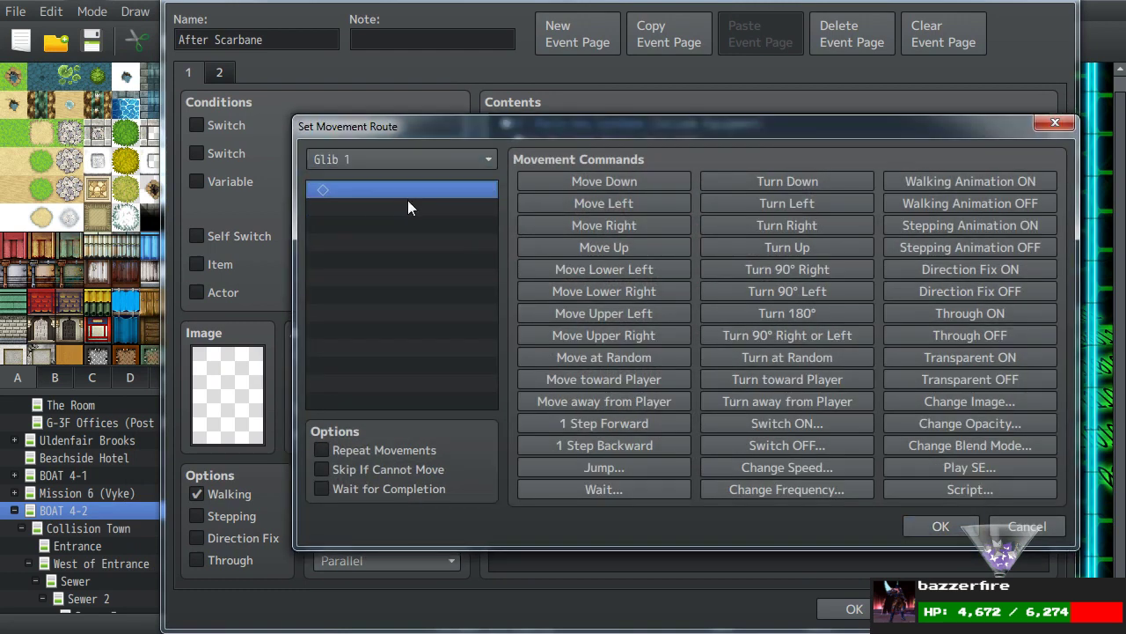
{"action": "left_click", "coordinate": [668, 234]}
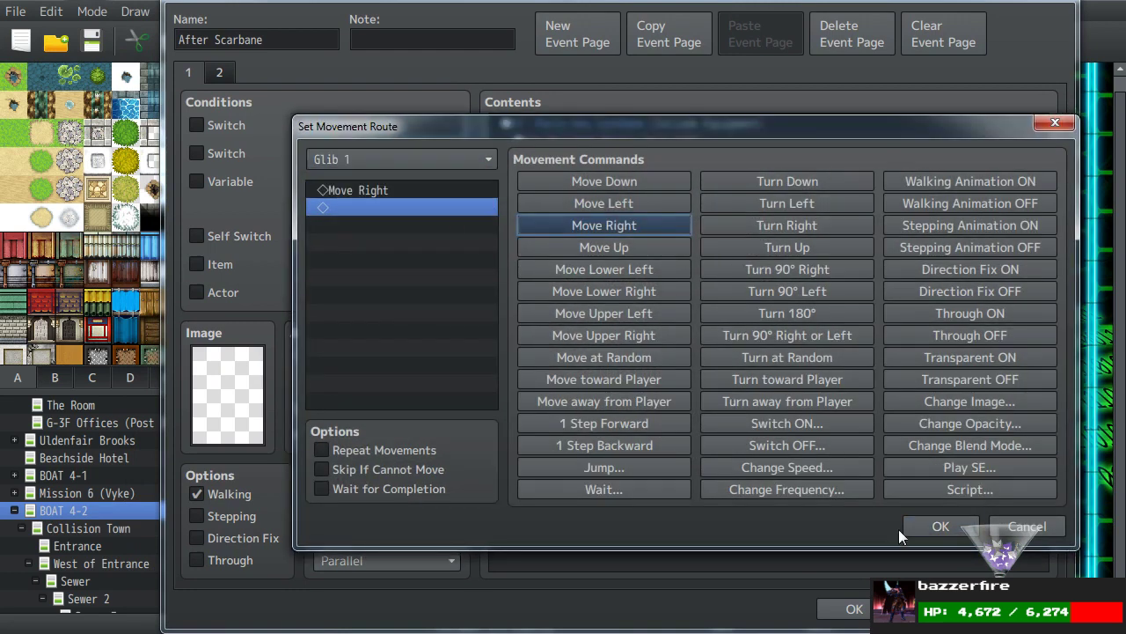
{"action": "left_click", "coordinate": [908, 529]}
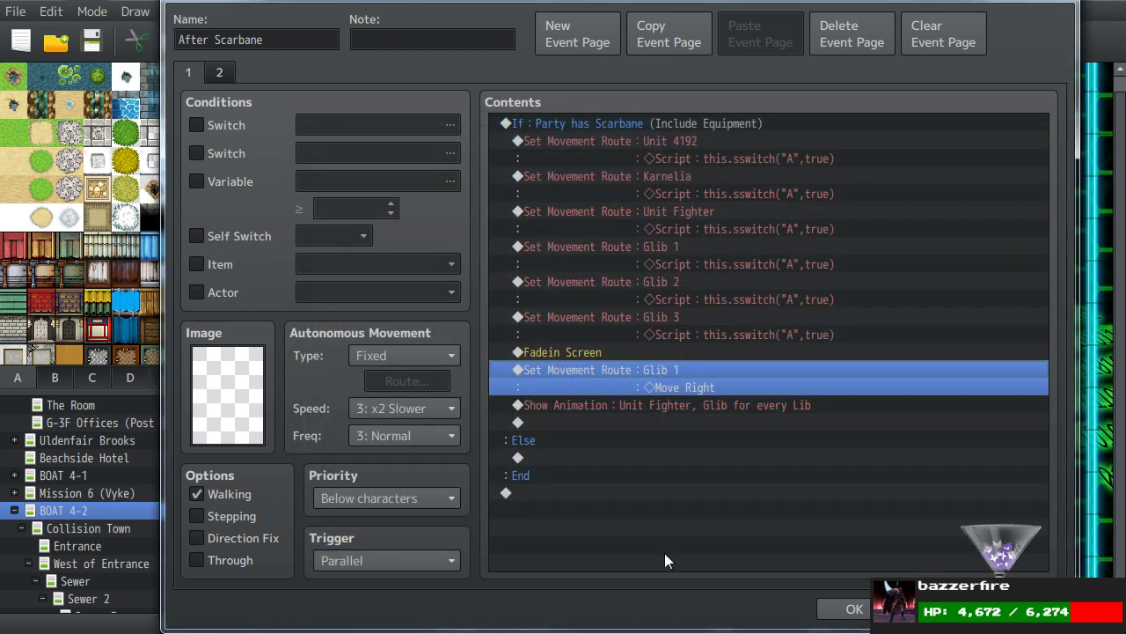
Apply the changes to the After Scarbane event and close its editor.
{"action": "left_click", "coordinate": [599, 496]}
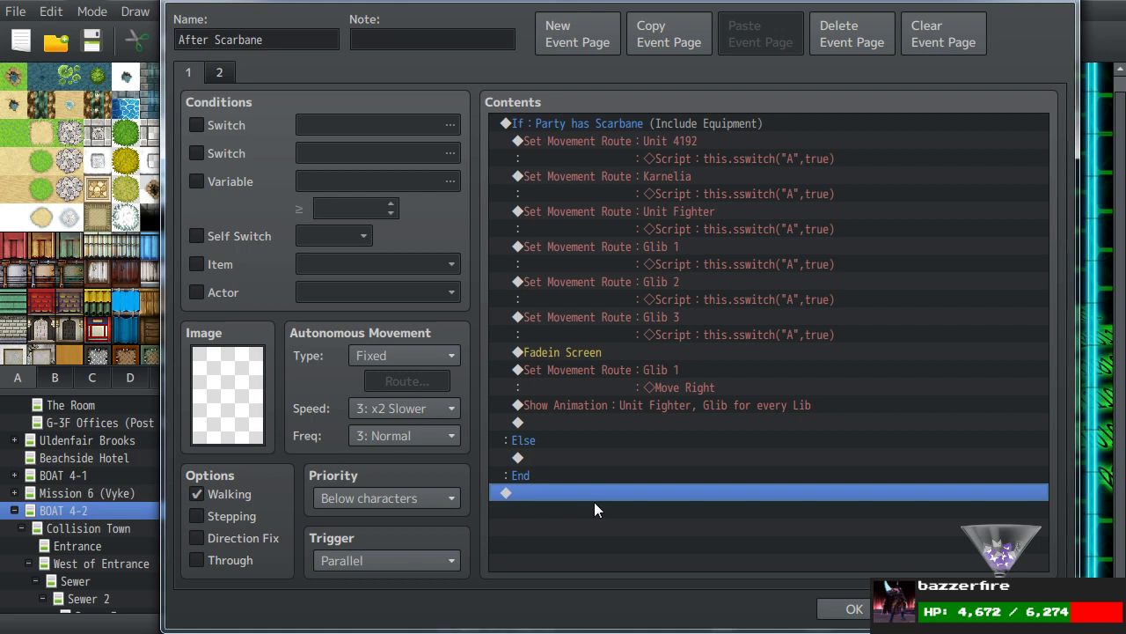
{"action": "left_click", "coordinate": [536, 375]}
{"action": "left_click", "coordinate": [592, 405]}
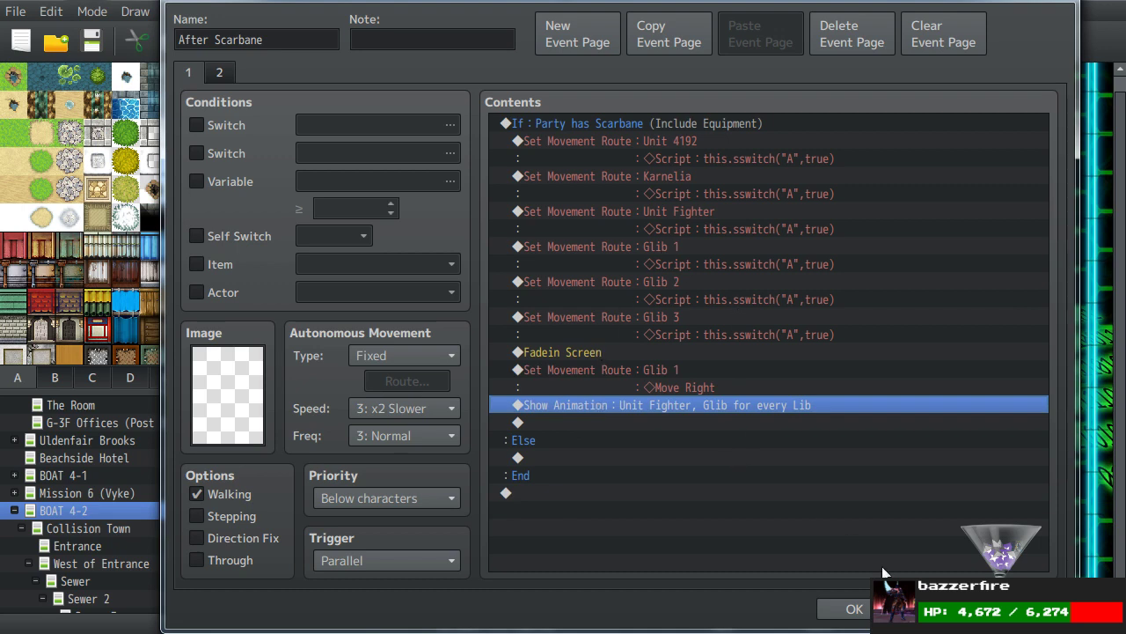
{"action": "left_click", "coordinate": [860, 613]}
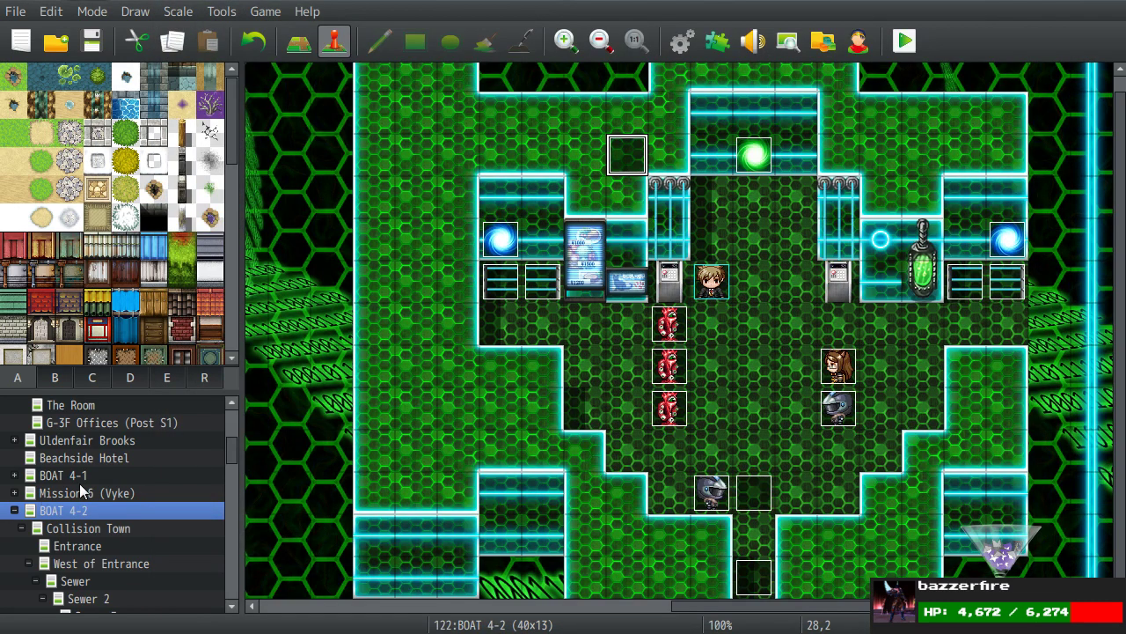
Look through the project's map list and open the Temple 39,55 map.
{"action": "scroll", "coordinate": [79, 484], "scroll_direction": "down", "scroll_amount": 8}
{"action": "scroll", "coordinate": [79, 484], "scroll_direction": "down", "scroll_amount": 6}
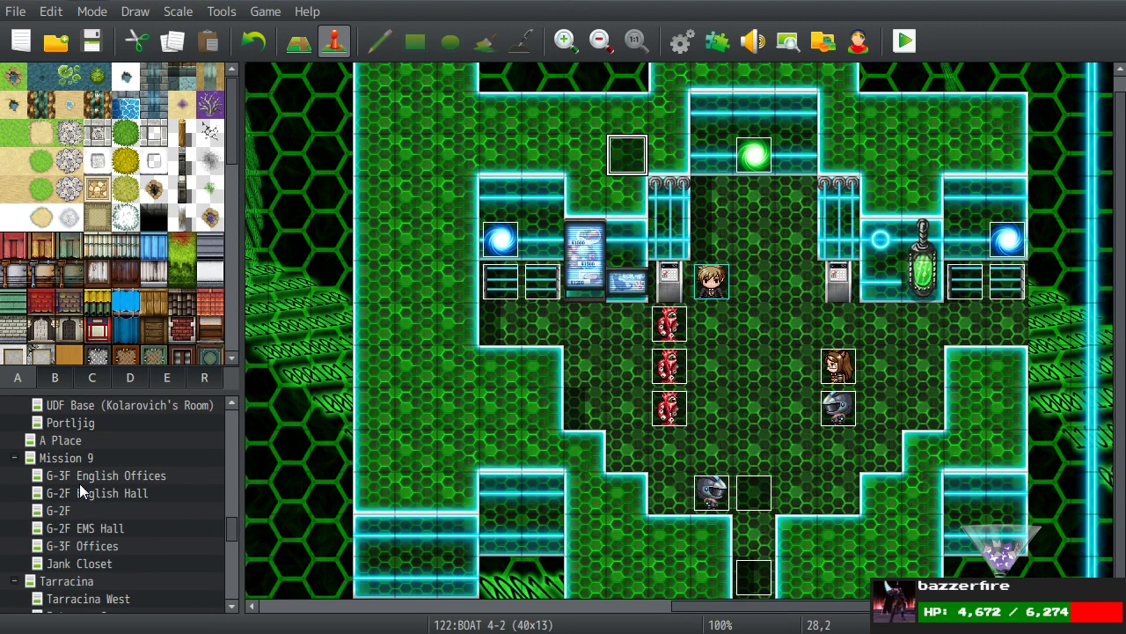
{"action": "scroll", "coordinate": [80, 484], "scroll_direction": "up", "scroll_amount": 3}
{"action": "scroll", "coordinate": [80, 486], "scroll_direction": "up", "scroll_amount": 4}
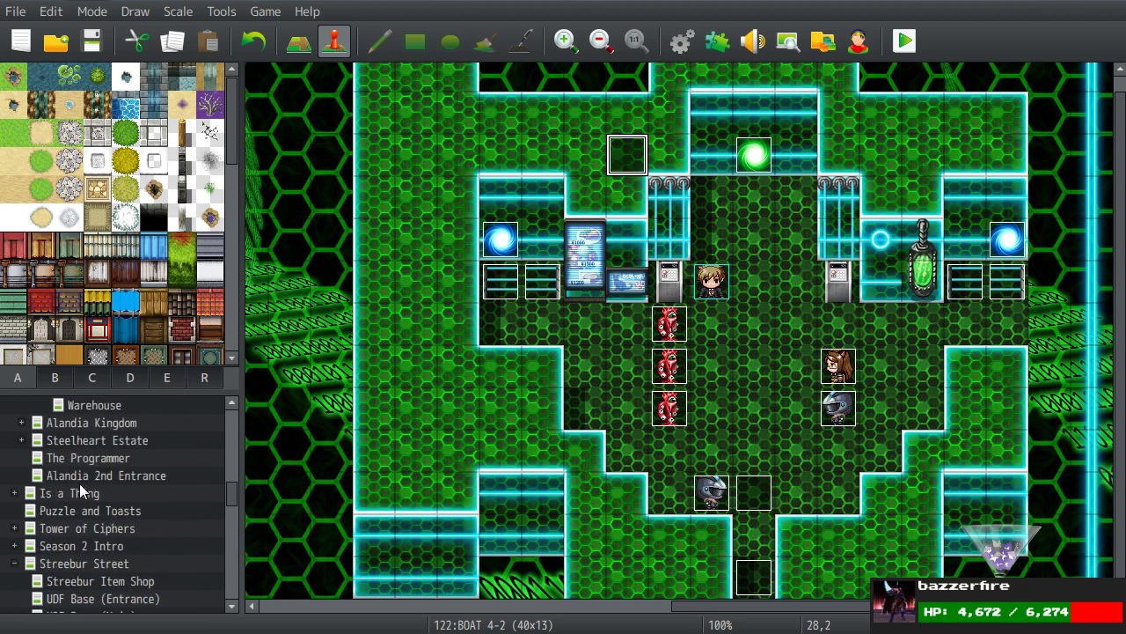
{"action": "scroll", "coordinate": [79, 483], "scroll_direction": "down", "scroll_amount": 4}
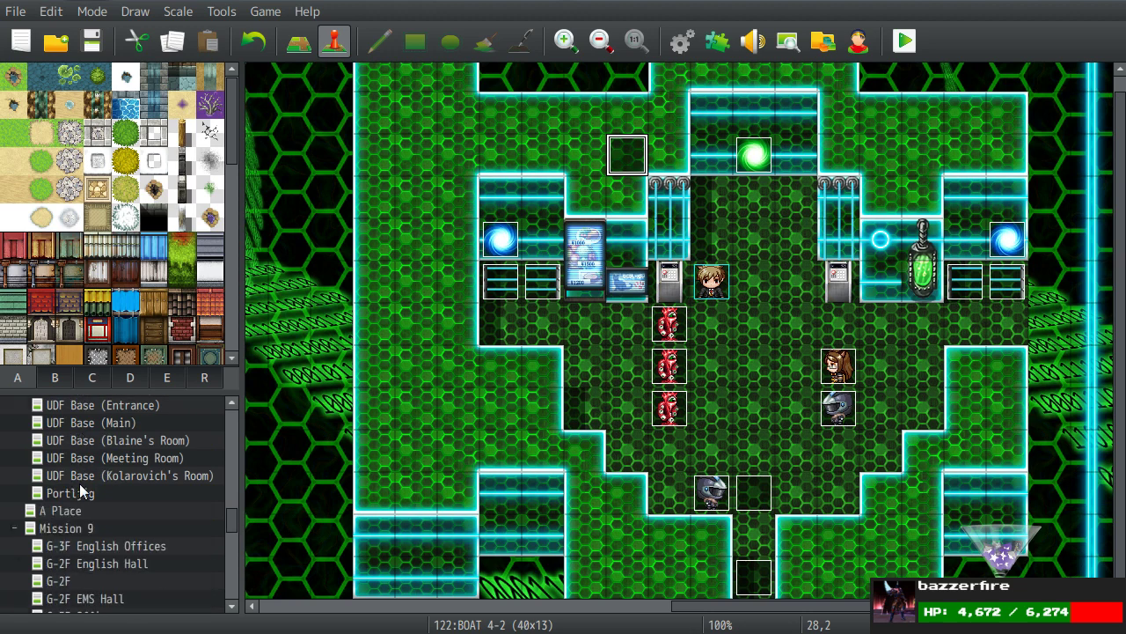
{"action": "scroll", "coordinate": [79, 483], "scroll_direction": "down", "scroll_amount": 2}
{"action": "scroll", "coordinate": [79, 483], "scroll_direction": "down", "scroll_amount": 6}
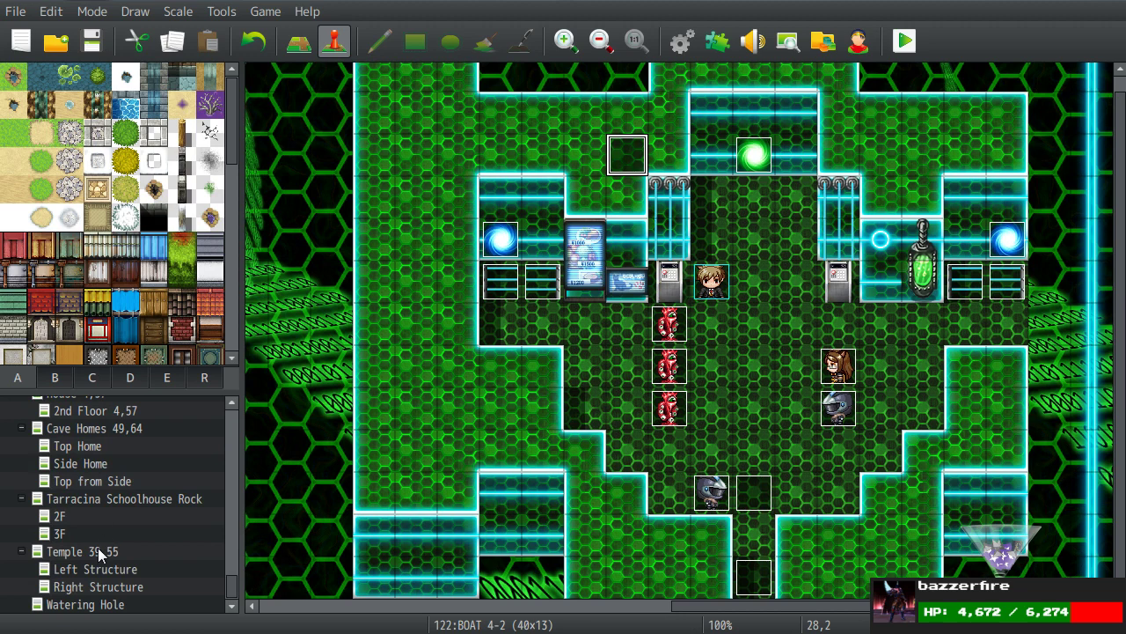
{"action": "left_click", "coordinate": [97, 547]}
Open the UDF Base (Blaine's Room) map and copy the crystal event beside the bed.
{"action": "scroll", "coordinate": [97, 550], "scroll_direction": "up", "scroll_amount": 2}
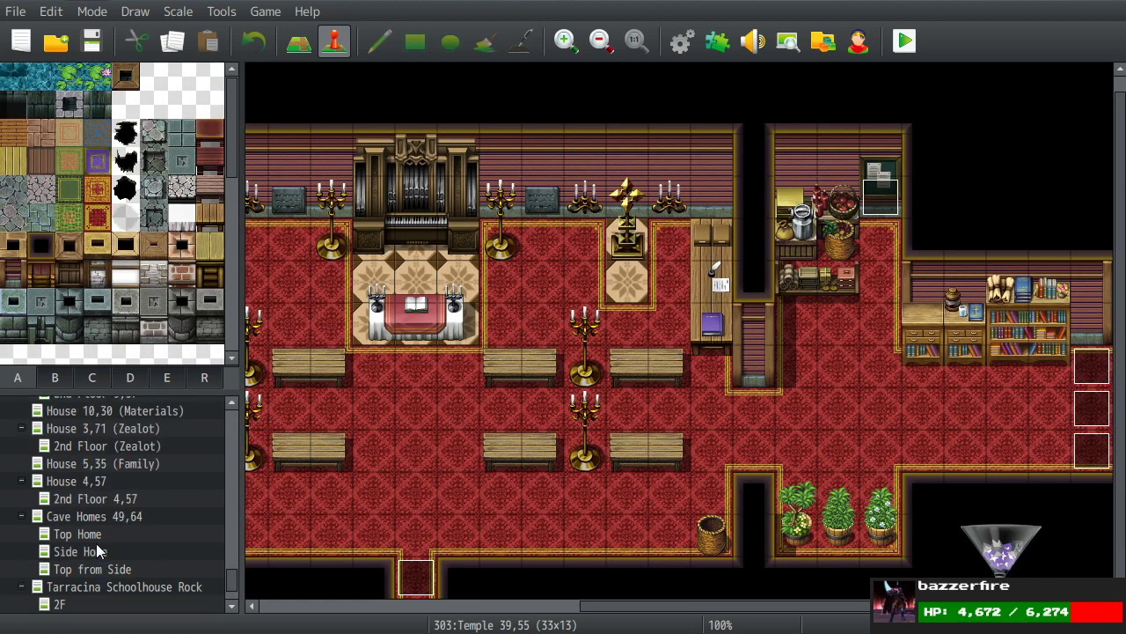
{"action": "scroll", "coordinate": [97, 550], "scroll_direction": "up", "scroll_amount": 8}
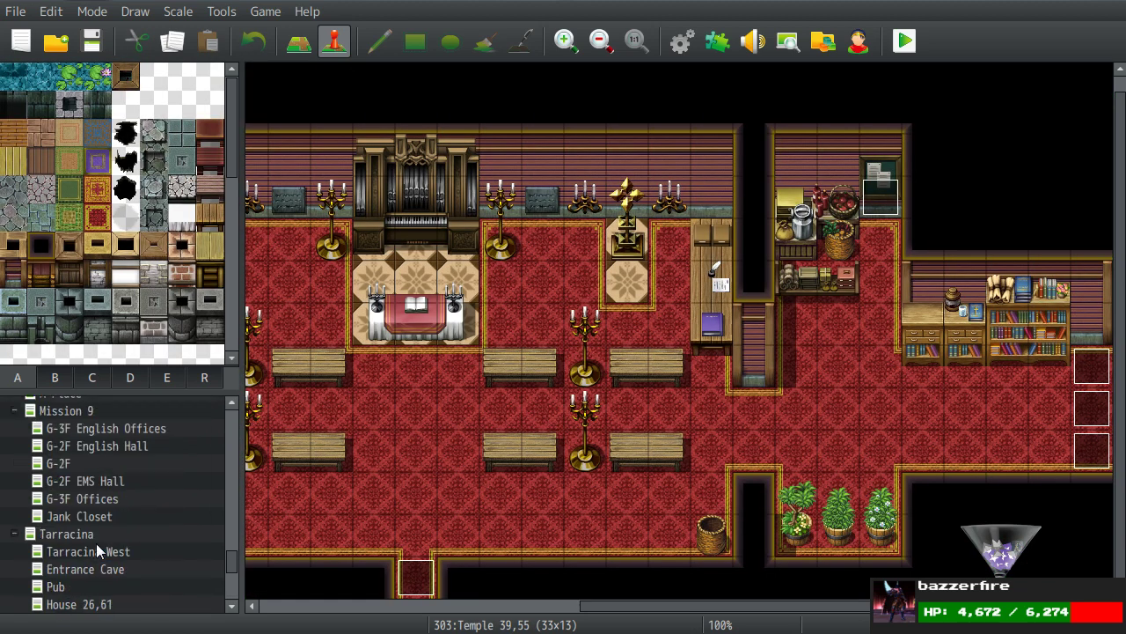
{"action": "scroll", "coordinate": [98, 550], "scroll_direction": "up", "scroll_amount": 1}
{"action": "left_click", "coordinate": [137, 465]}
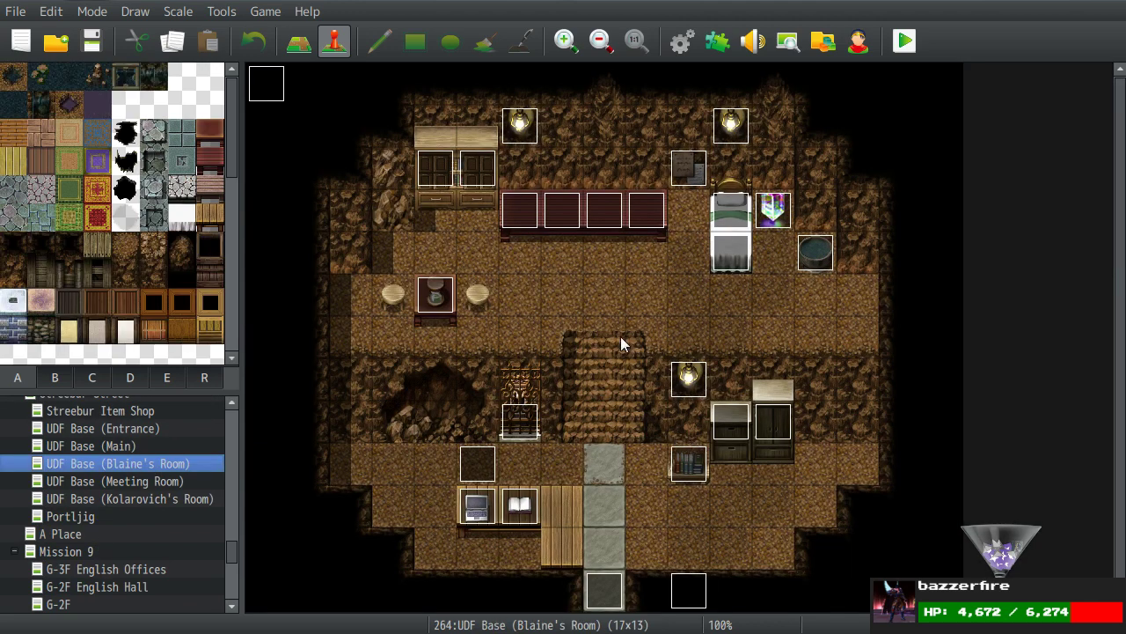
{"action": "left_click", "coordinate": [773, 213]}
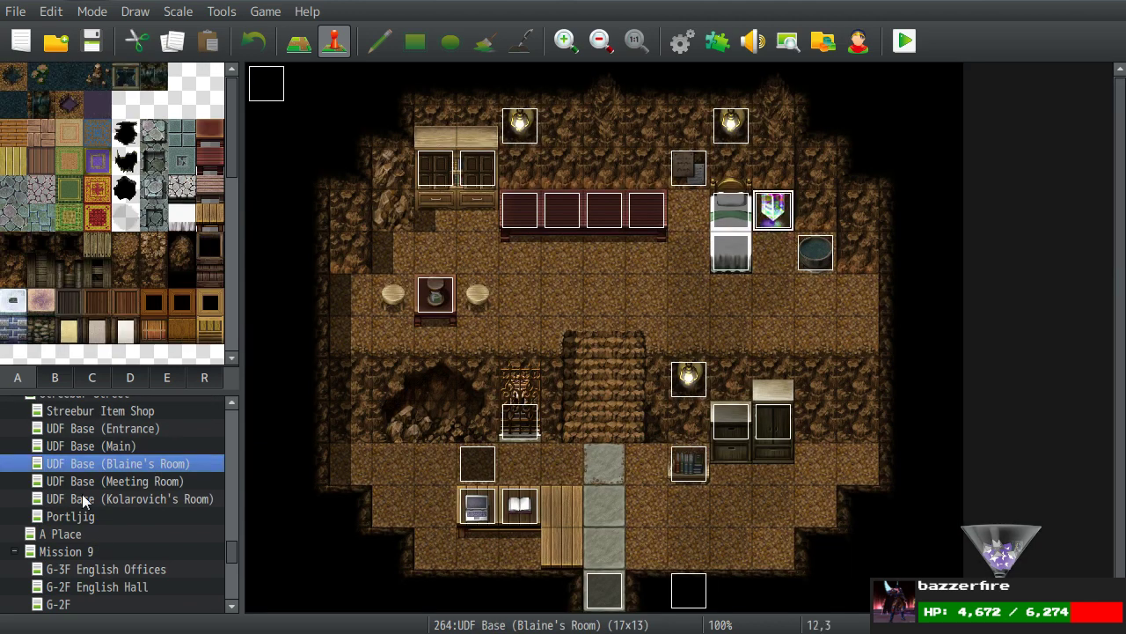
Open The Programmer map and paste the crystal event on tile 5,14, beside the western pool.
{"action": "scroll", "coordinate": [163, 521], "scroll_direction": "up", "scroll_amount": 3}
{"action": "left_click", "coordinate": [104, 447]}
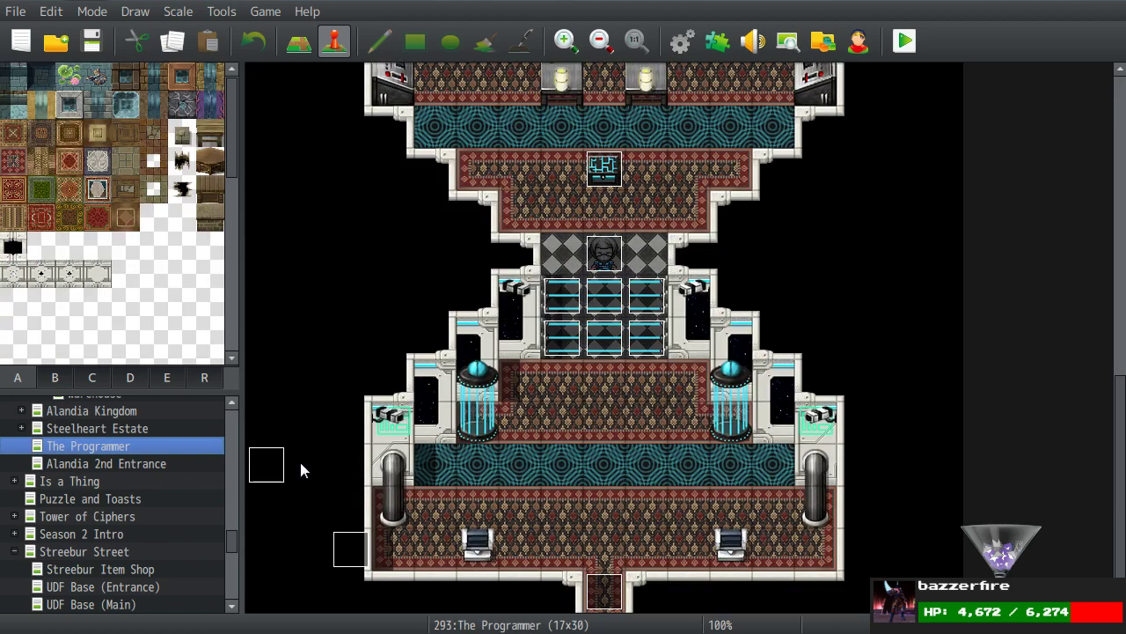
{"action": "scroll", "coordinate": [555, 301], "scroll_direction": "down", "scroll_amount": 4}
{"action": "scroll", "coordinate": [554, 302], "scroll_direction": "up", "scroll_amount": 3}
{"action": "left_click", "coordinate": [619, 398]}
{"action": "left_click", "coordinate": [614, 362]}
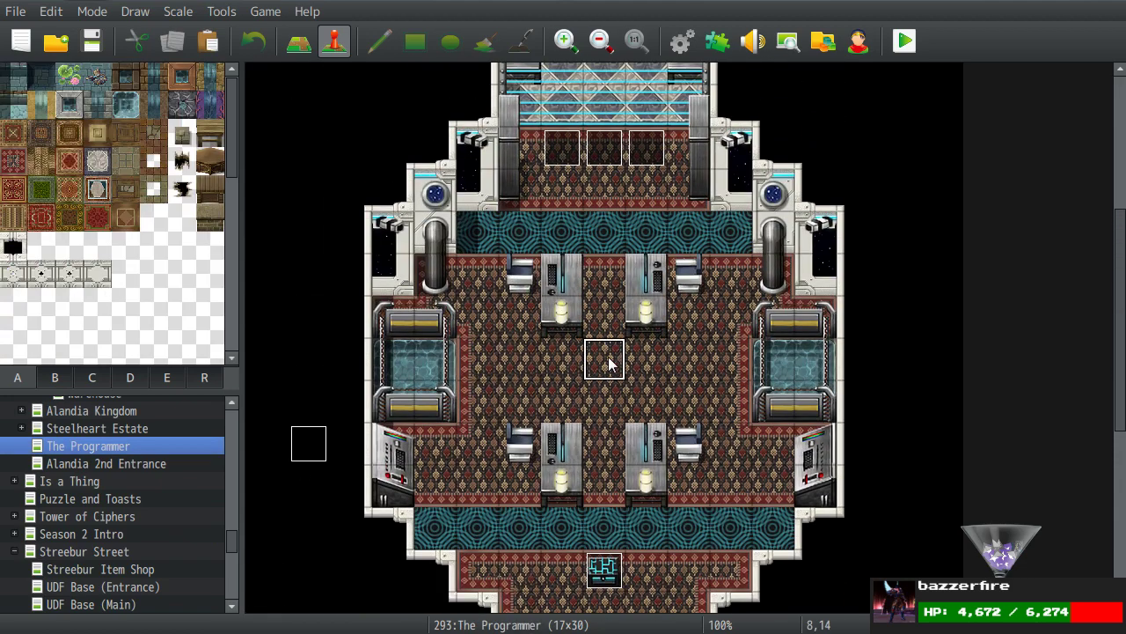
{"action": "left_click", "coordinate": [491, 374]}
{"action": "key", "text": "ctrl+v"}
{"action": "left_click", "coordinate": [506, 321]}
{"action": "double_click", "coordinate": [504, 314]}
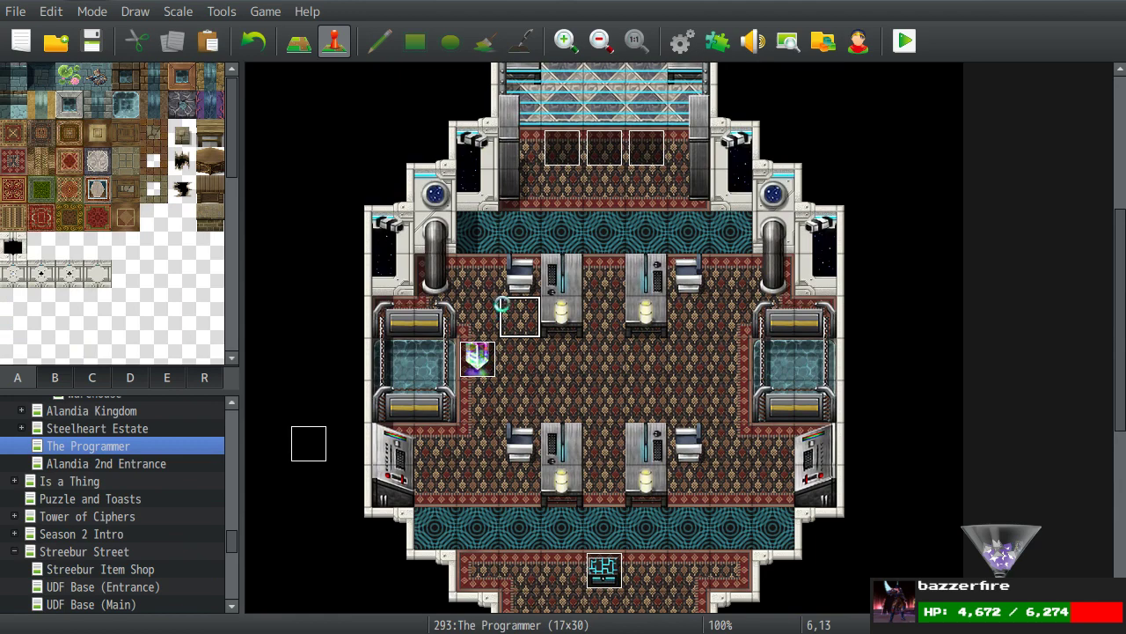
Return to the BOAT 4-2 map and open the After Scarbane event for editing.
{"action": "middle_click", "coordinate": [553, 257]}
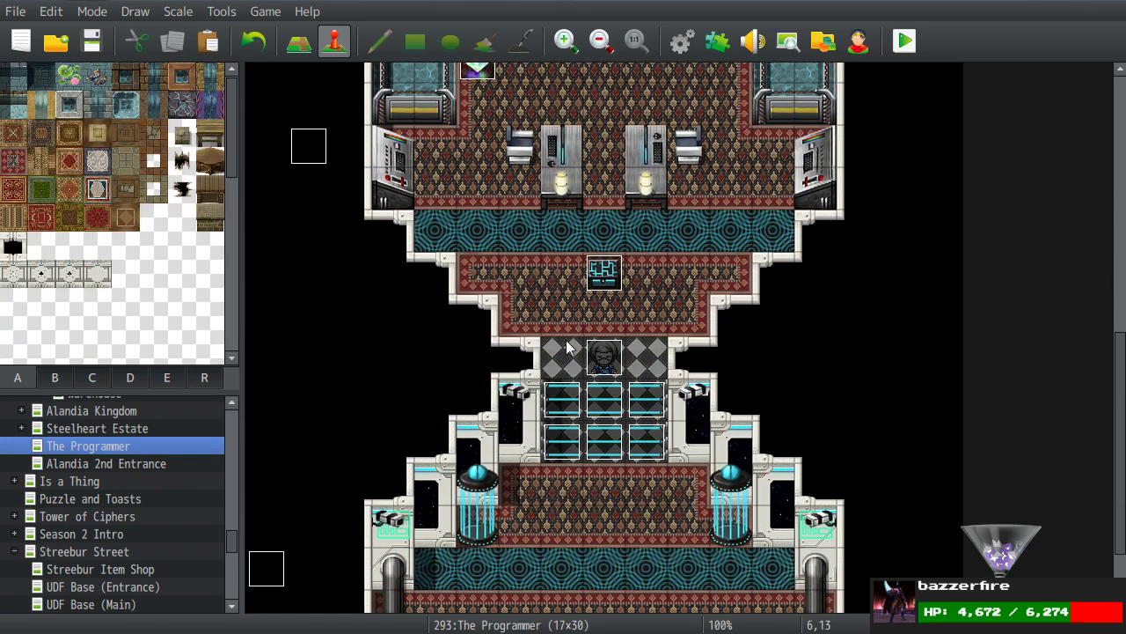
{"action": "scroll", "coordinate": [566, 369], "scroll_direction": "down", "scroll_amount": 3}
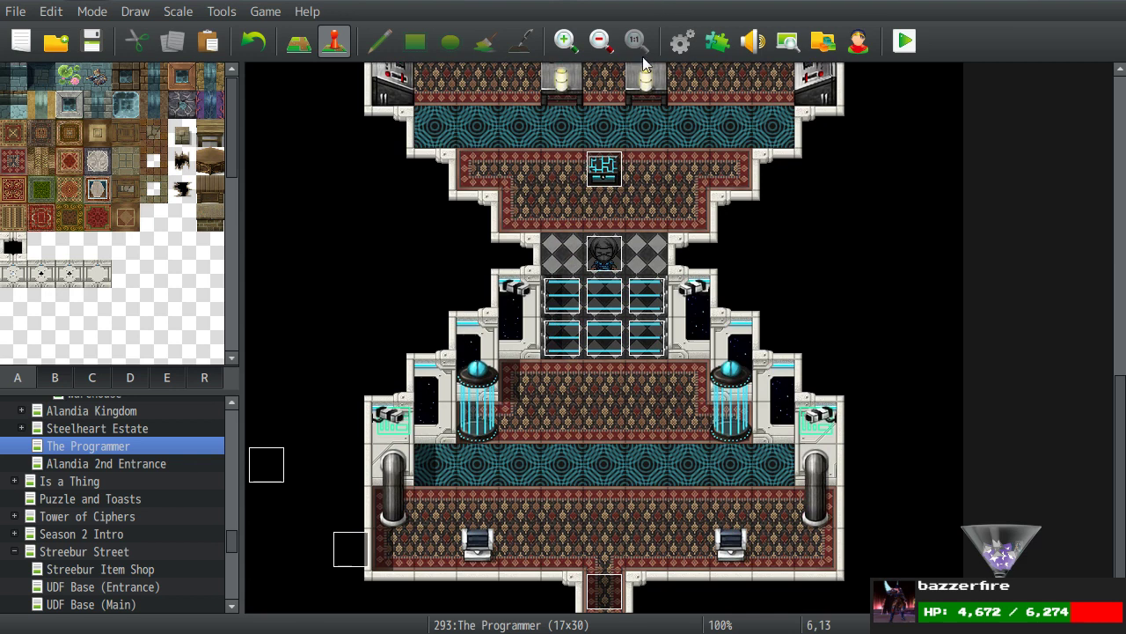
{"action": "scroll", "coordinate": [83, 466], "scroll_direction": "up", "scroll_amount": 6}
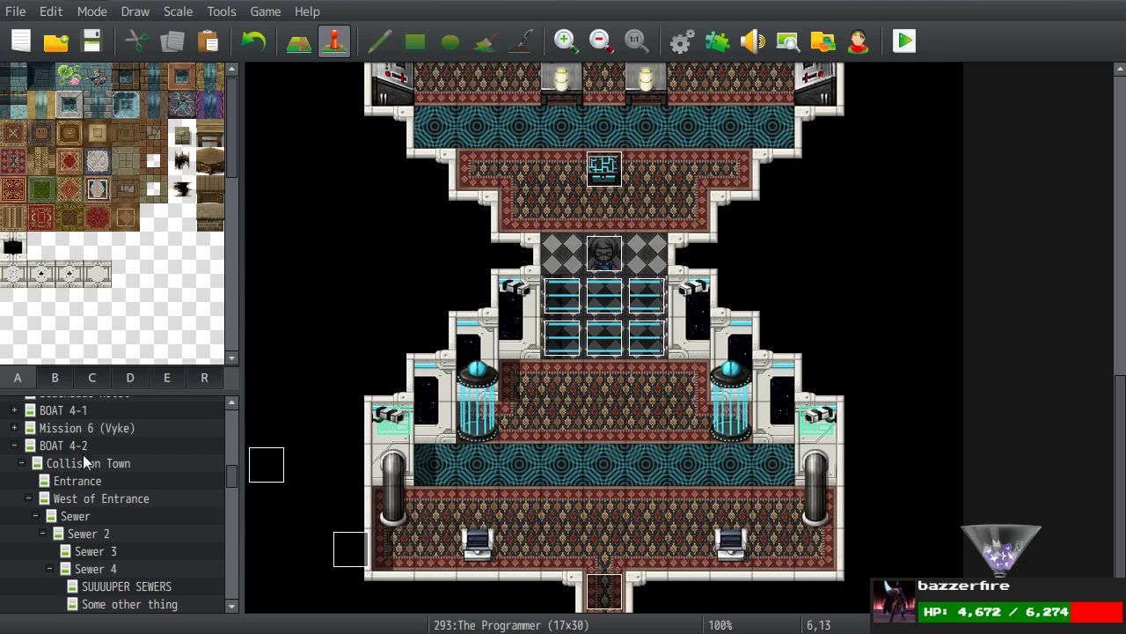
{"action": "left_click", "coordinate": [64, 445]}
{"action": "scroll", "coordinate": [586, 364], "scroll_direction": "up", "scroll_amount": 1, "text": "ctrl"}
{"action": "middle_click_drag", "start_coordinate": [572, 360], "coordinate": [790, 448]}
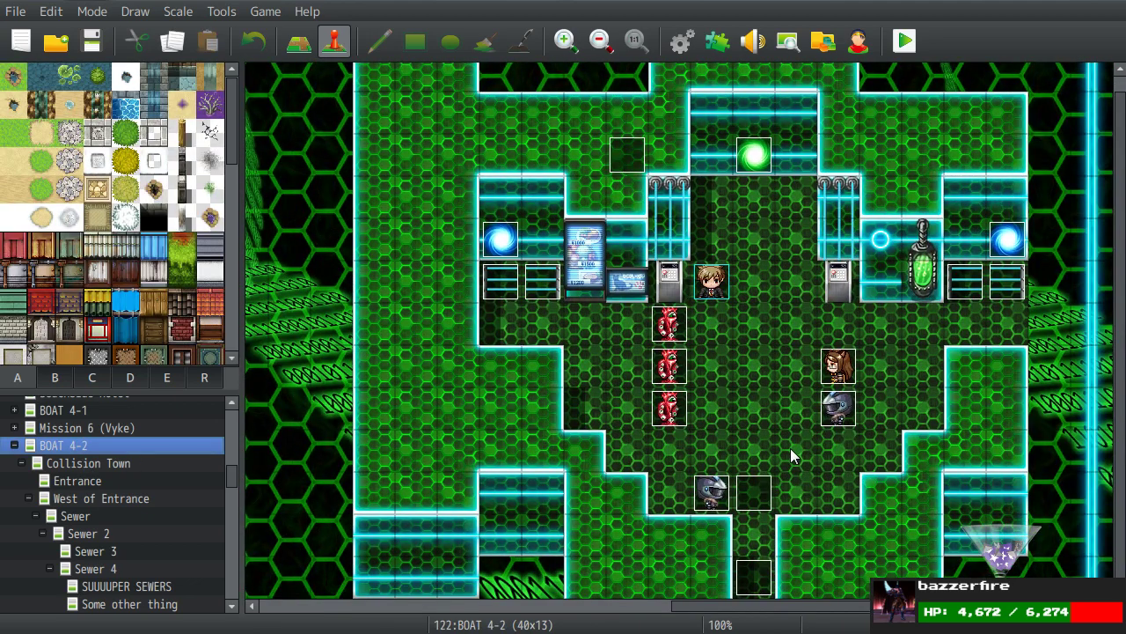
{"action": "double_click", "coordinate": [645, 164]}
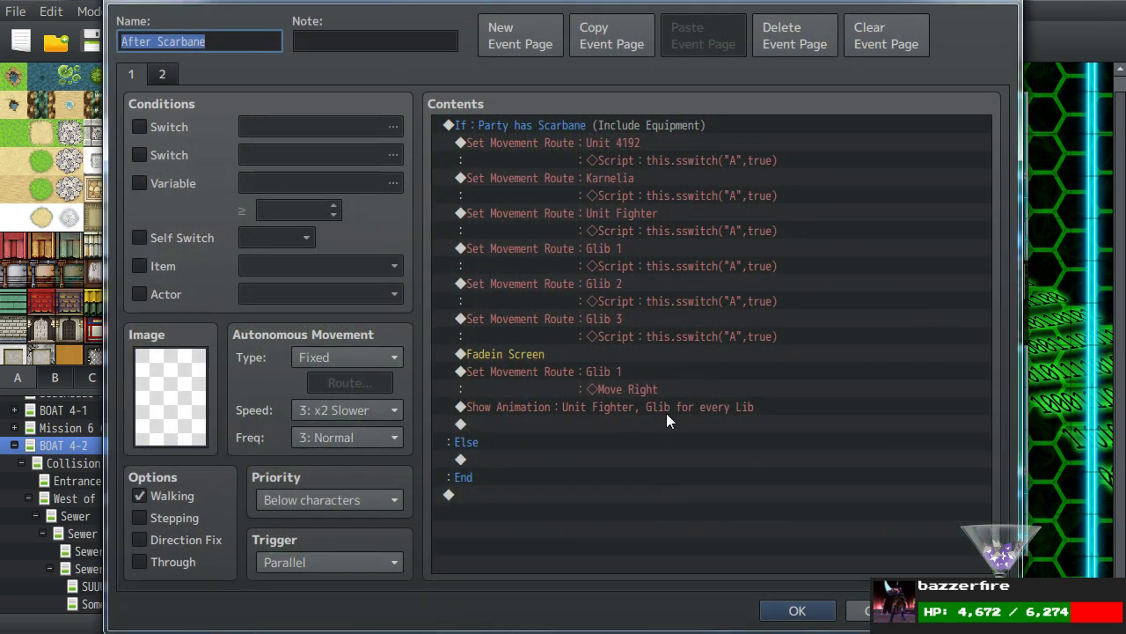
Insert a Show Balloon Icon command before Show Animation, with an Exclamation balloon on Player and waiting for completion.
{"action": "double_click", "coordinate": [571, 423]}
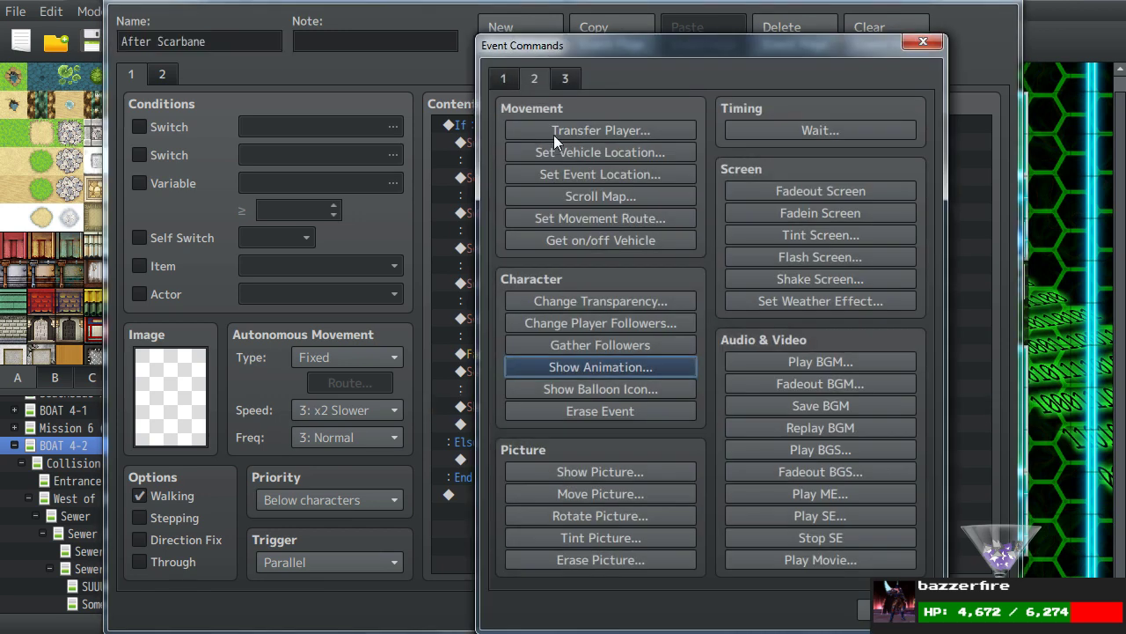
{"action": "left_click", "coordinate": [563, 373]}
{"action": "left_click", "coordinate": [754, 403]}
{"action": "left_click", "coordinate": [572, 388]}
{"action": "double_click", "coordinate": [678, 355]}
{"action": "left_click", "coordinate": [679, 378]}
{"action": "left_click", "coordinate": [680, 407]}
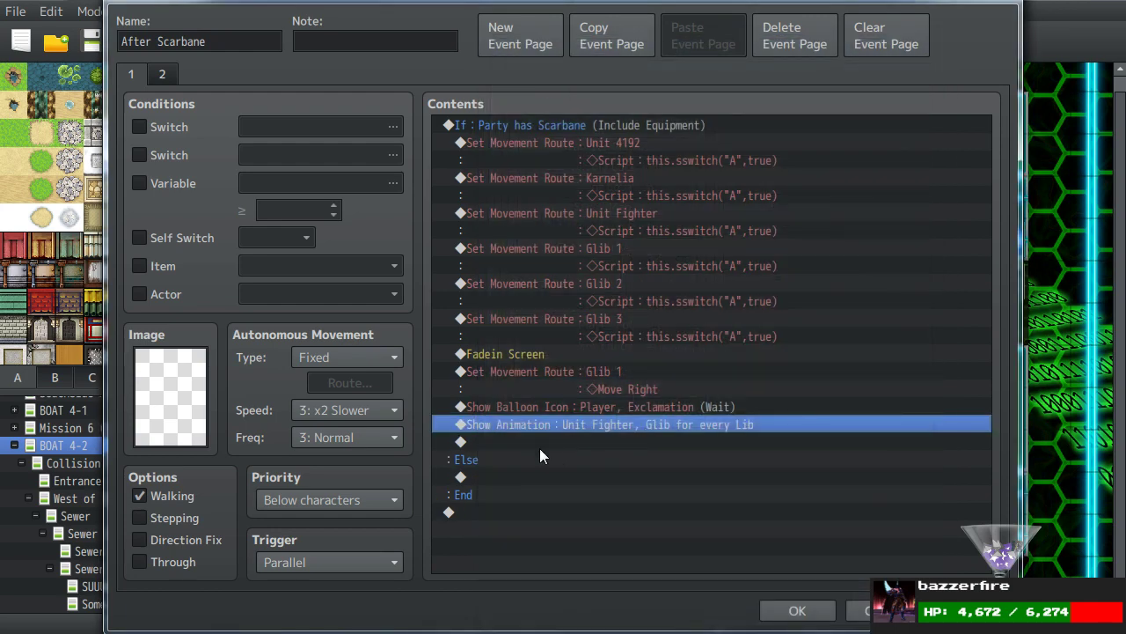
Start a Show Text command before Show Animation with the text "What the - \n<Blaine>".
{"action": "double_click", "coordinate": [509, 422]}
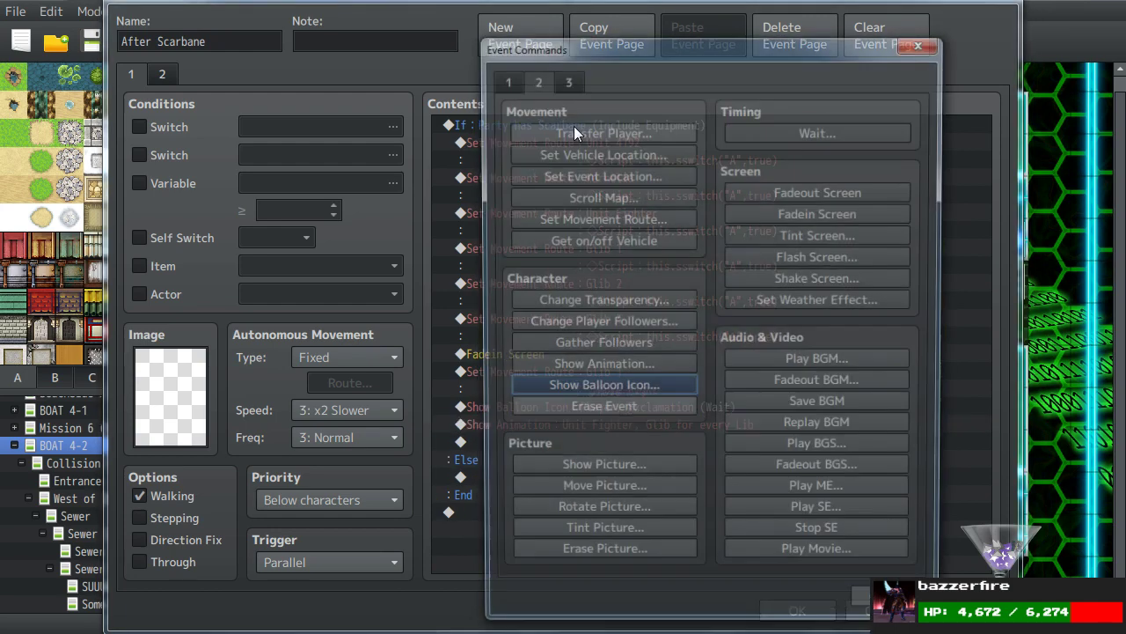
{"action": "left_click", "coordinate": [505, 79]}
{"action": "left_click", "coordinate": [519, 129]}
{"action": "type", "text": "Wha"}
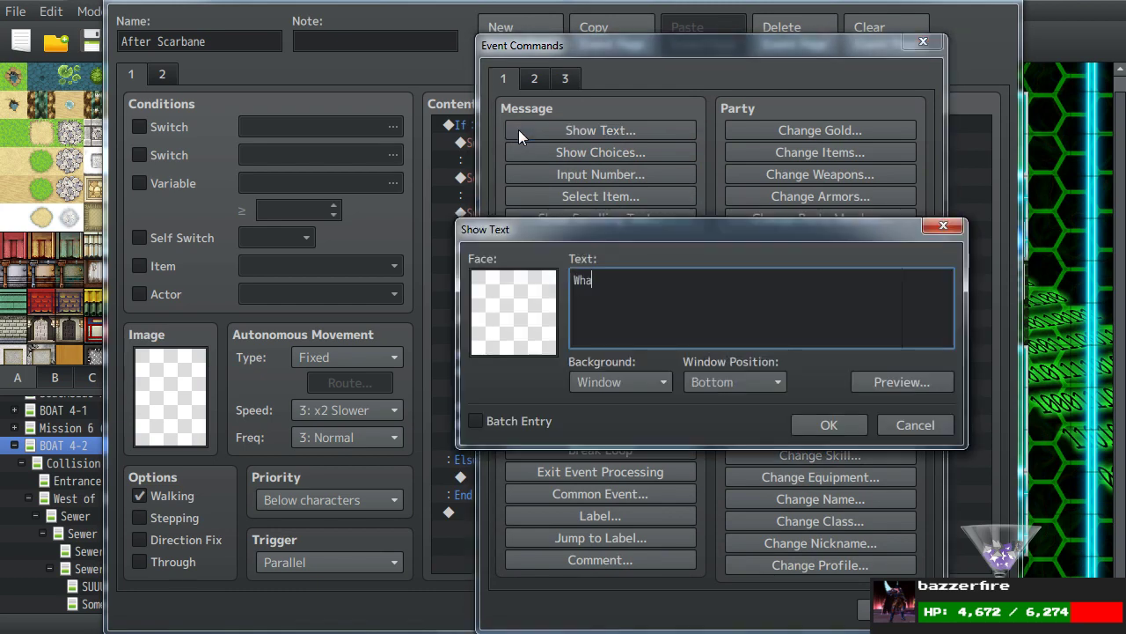
{"action": "type", "text": "t the - \\n[1]"}
Set the message's face to the fourth portrait of Blaine1 and insert the text command into the event.
{"action": "double_click", "coordinate": [521, 299]}
{"action": "scroll", "coordinate": [466, 264], "scroll_direction": "down", "scroll_amount": 1}
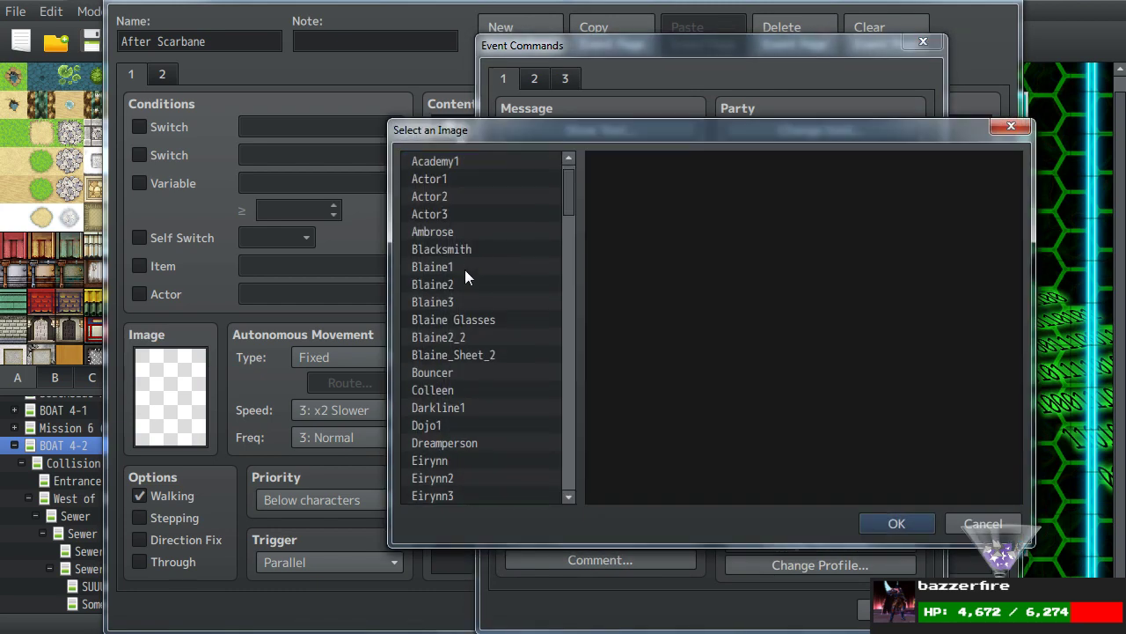
{"action": "left_click", "coordinate": [467, 266]}
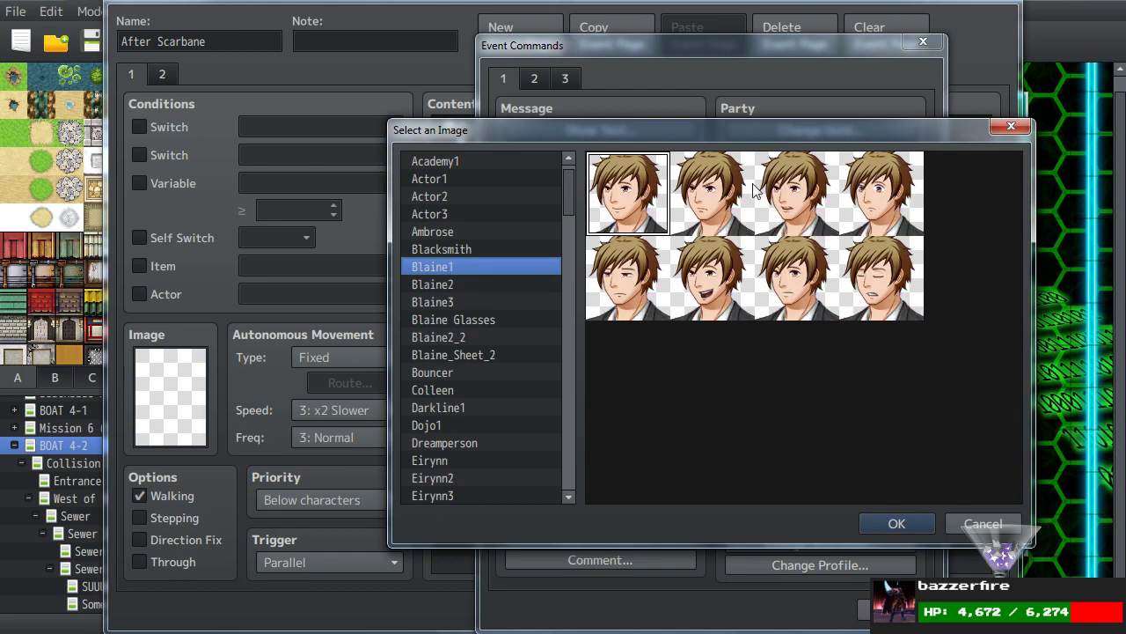
{"action": "double_click", "coordinate": [874, 202]}
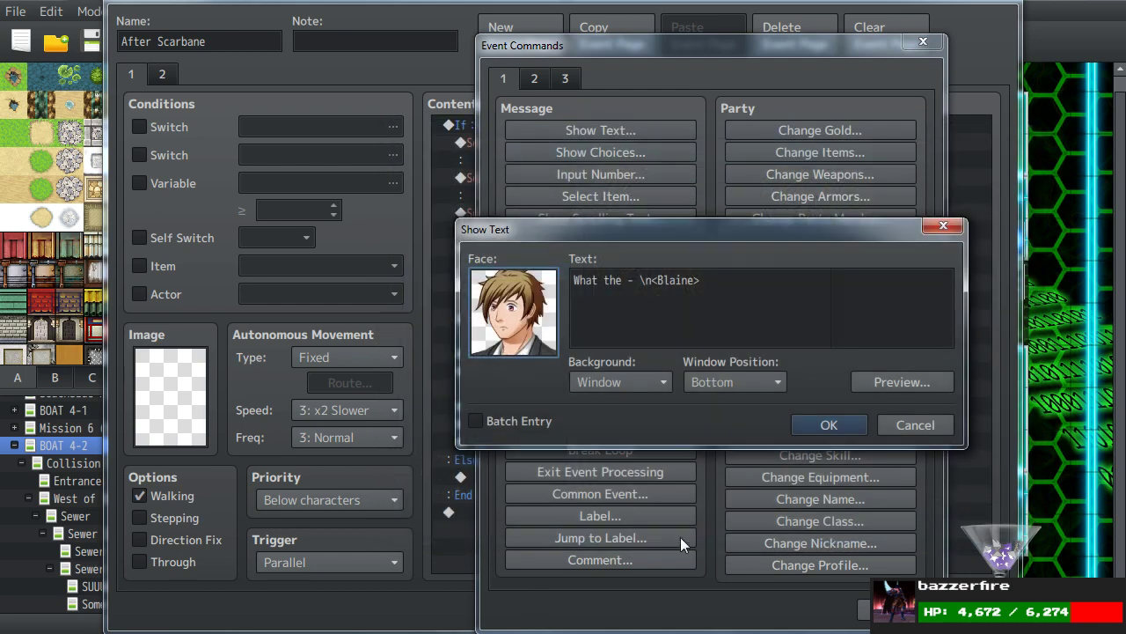
{"action": "left_click", "coordinate": [814, 421]}
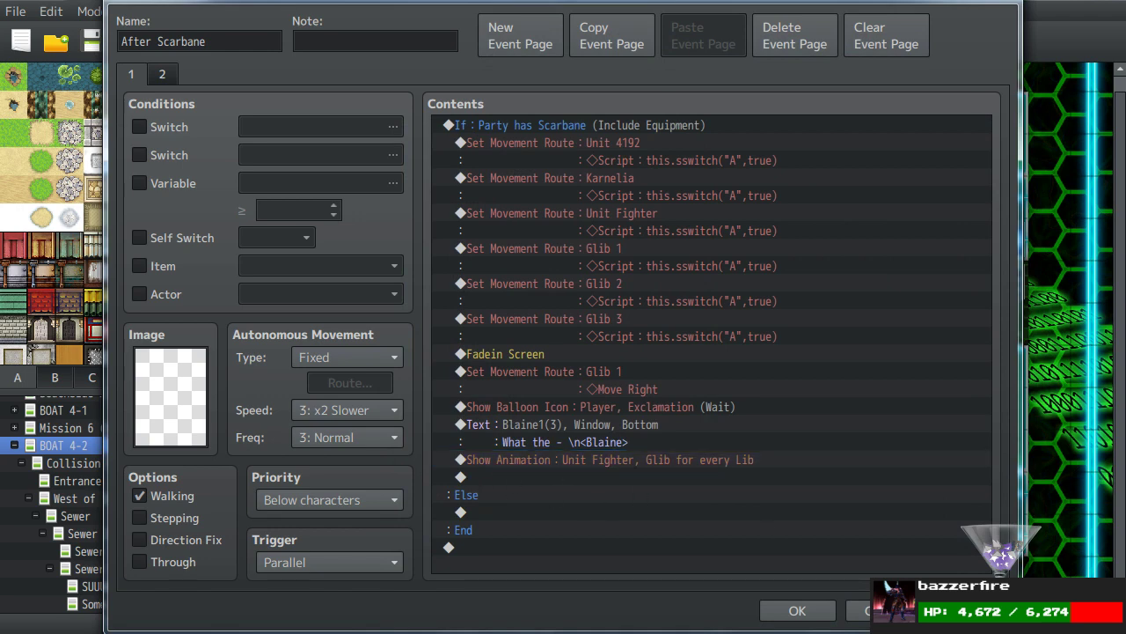
Insert a Play SE command for Collapse1 after Show Animation, with volume 90%, pitch 100% and pan 0.
{"action": "double_click", "coordinate": [504, 476]}
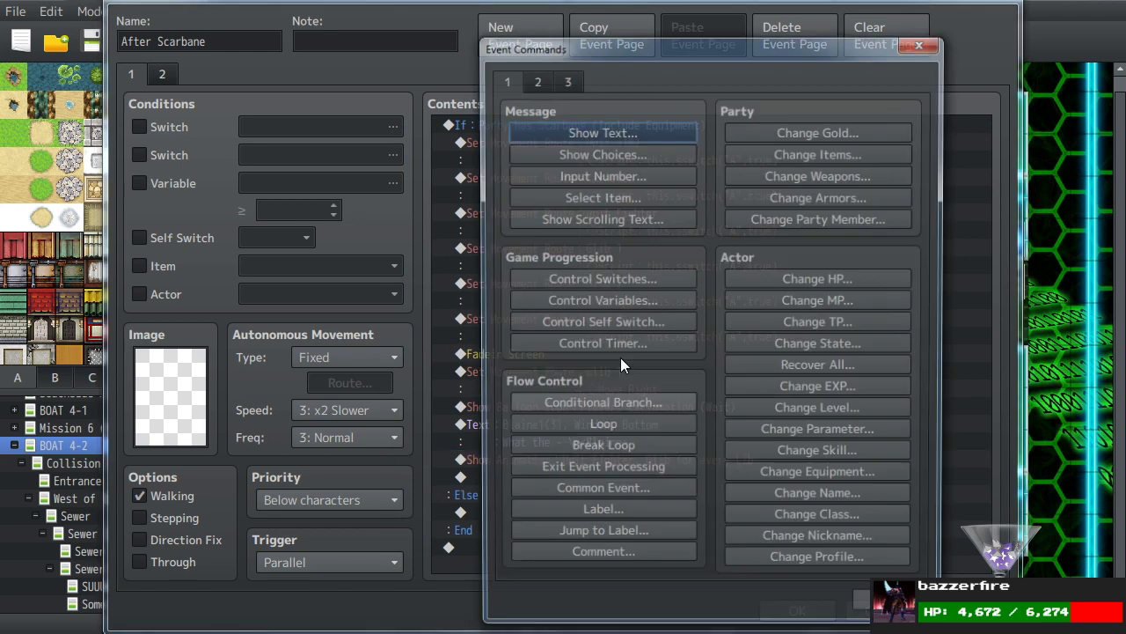
{"action": "left_click", "coordinate": [534, 79]}
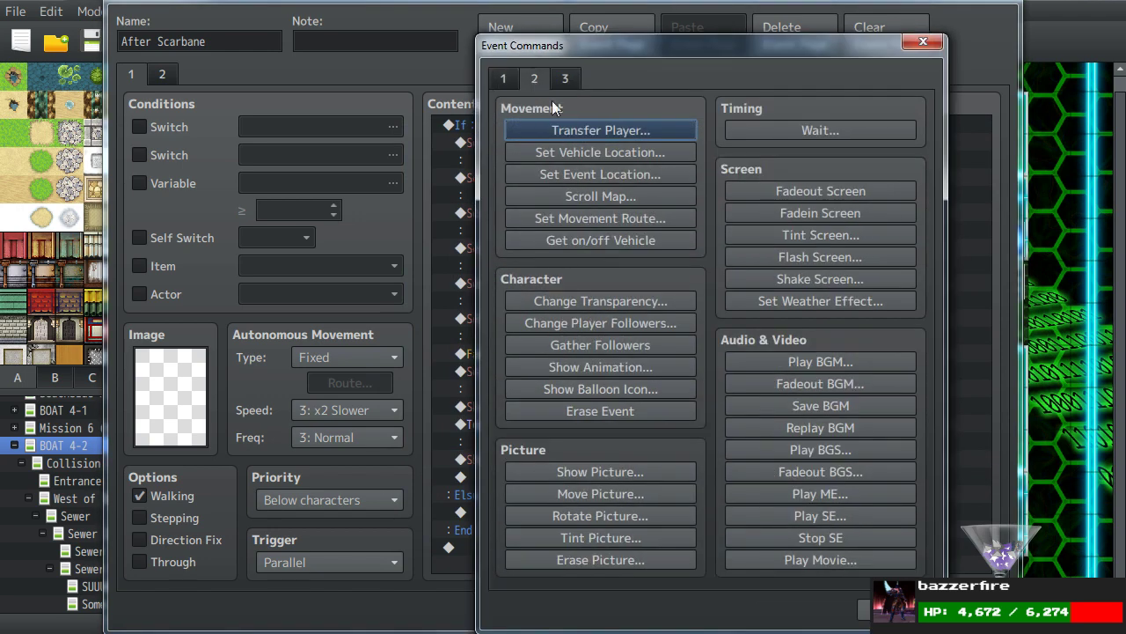
{"action": "left_click", "coordinate": [818, 515]}
{"action": "key", "text": "d"}
{"action": "key", "text": "k"}
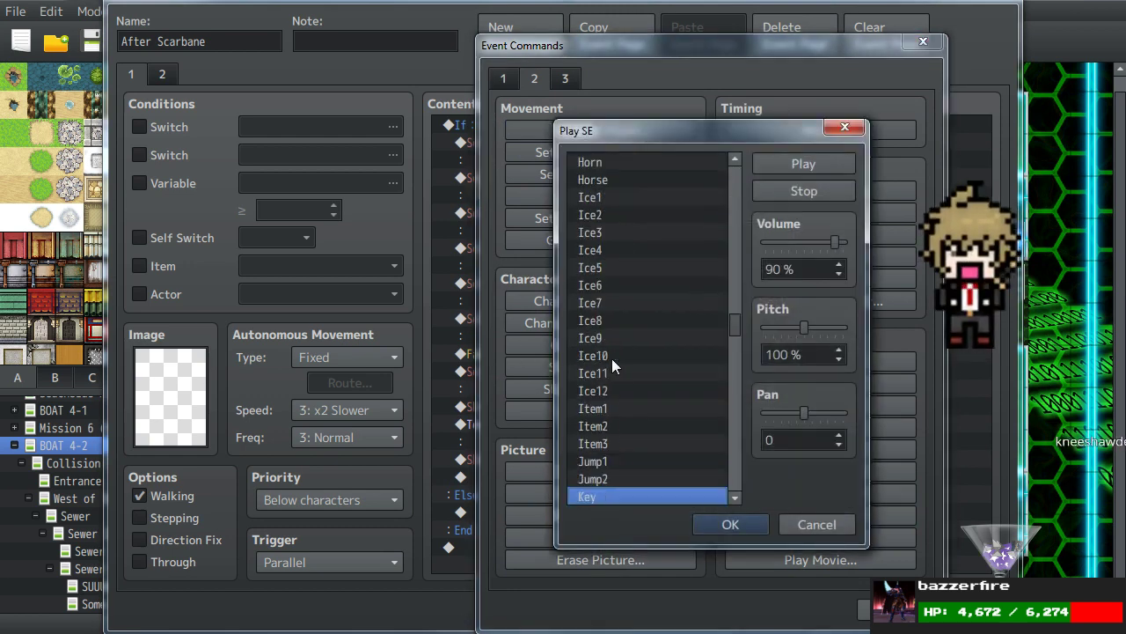
{"action": "scroll", "coordinate": [612, 358], "scroll_direction": "down", "scroll_amount": 2}
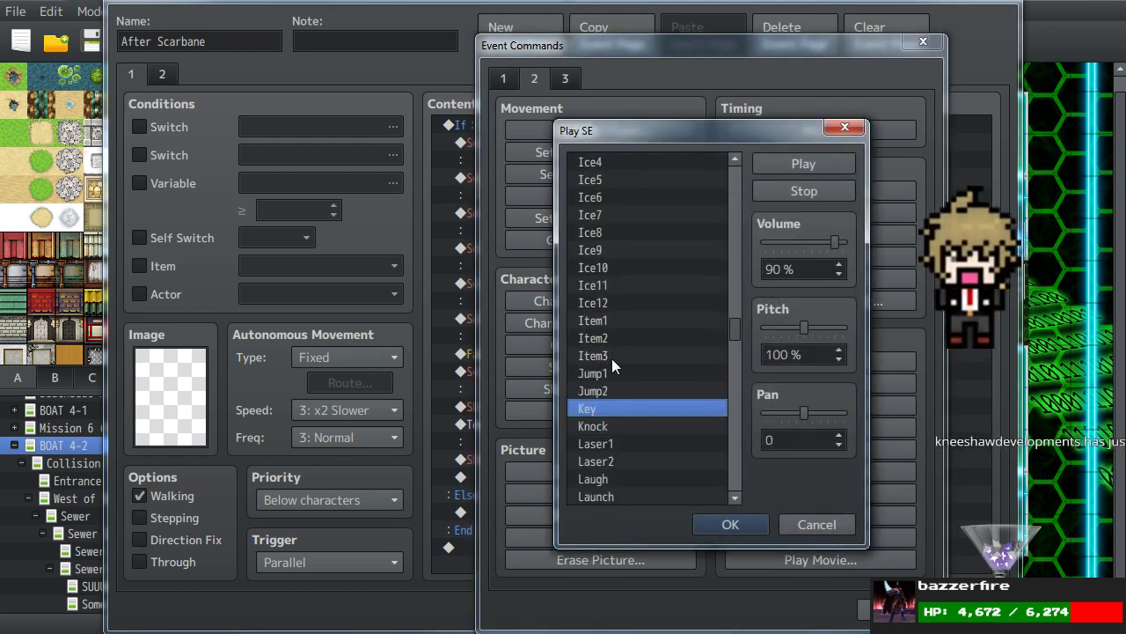
{"action": "scroll", "coordinate": [612, 358], "scroll_direction": "down", "scroll_amount": 4}
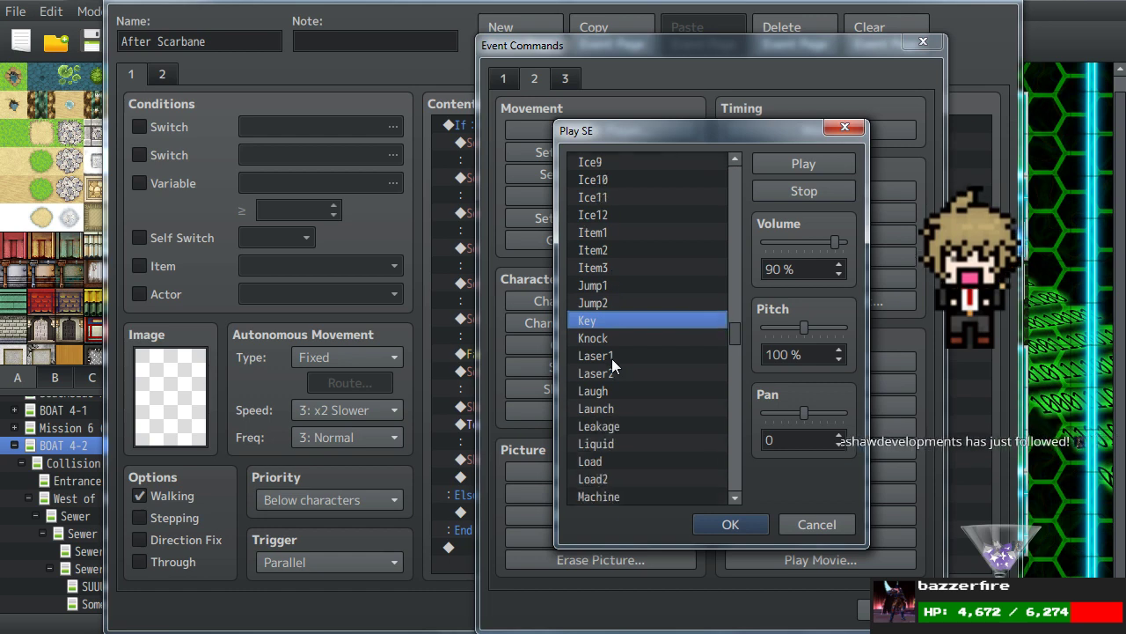
{"action": "scroll", "coordinate": [611, 358], "scroll_direction": "up", "scroll_amount": 1}
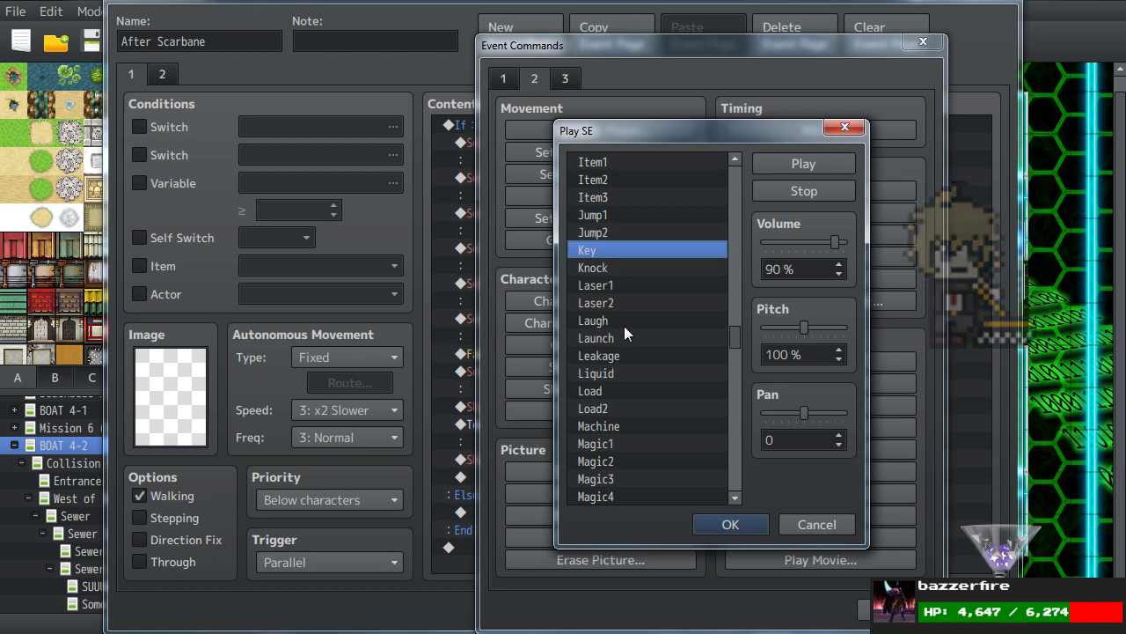
{"action": "scroll", "coordinate": [624, 325], "scroll_direction": "down", "scroll_amount": 4}
{"action": "scroll", "coordinate": [624, 325], "scroll_direction": "down", "scroll_amount": 12}
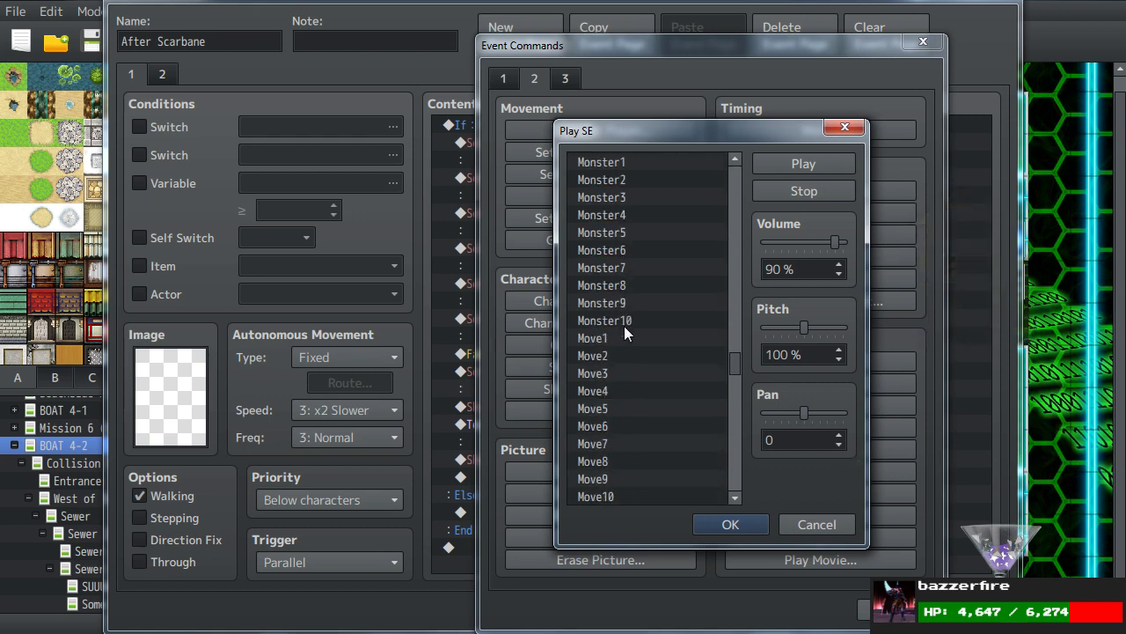
{"action": "scroll", "coordinate": [624, 326], "scroll_direction": "down", "scroll_amount": 8}
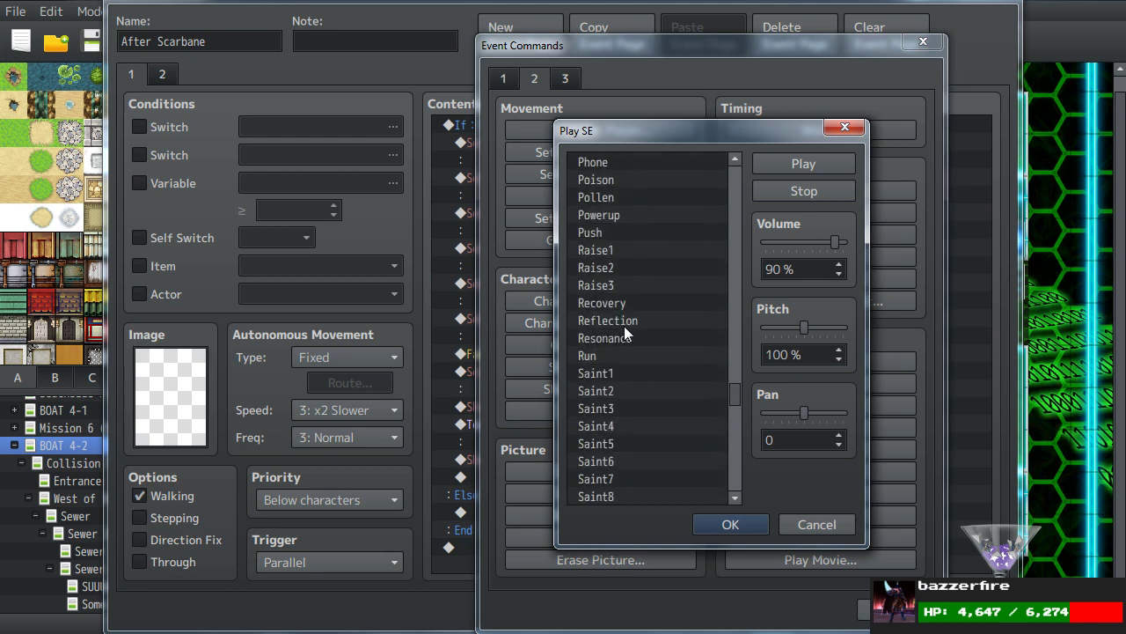
{"action": "left_click_drag", "start_coordinate": [735, 401], "coordinate": [734, 222]}
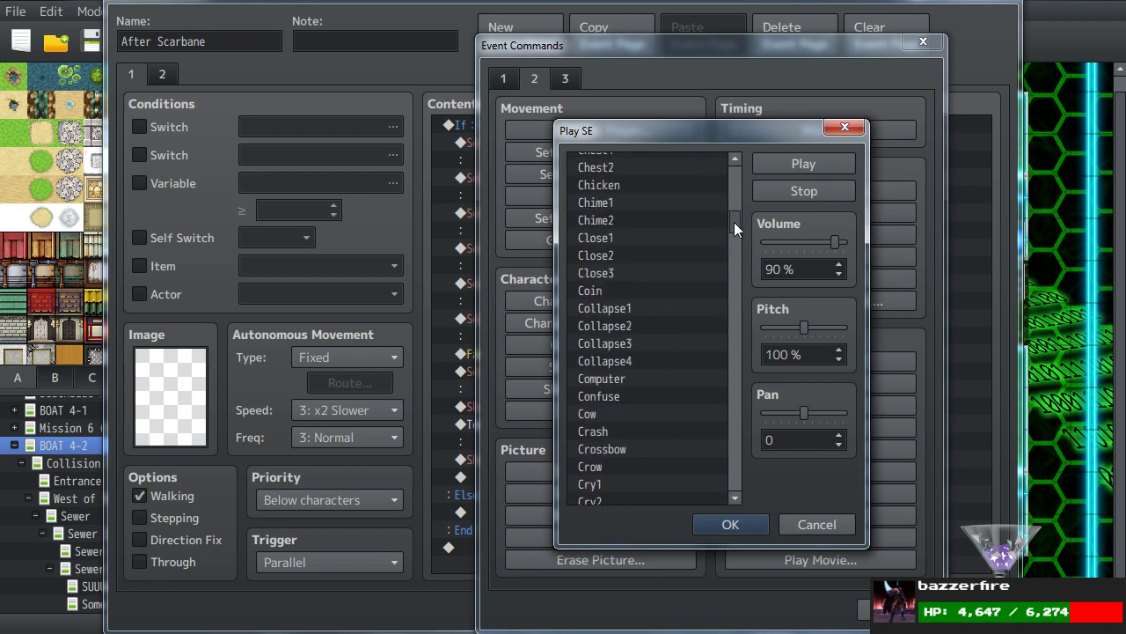
{"action": "left_click", "coordinate": [626, 306]}
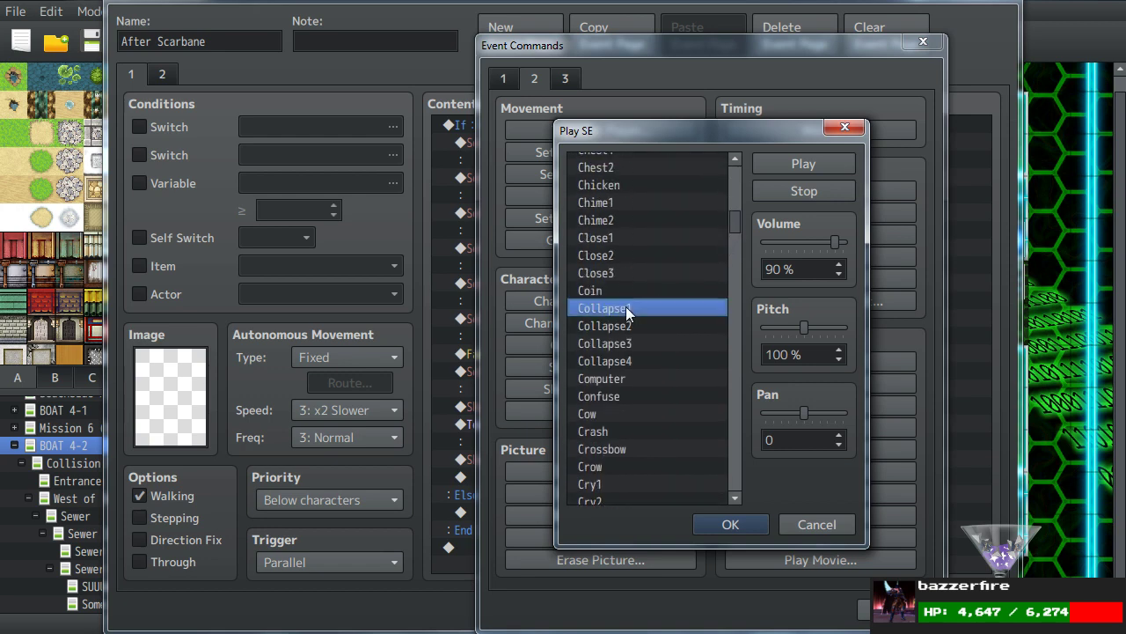
{"action": "left_click", "coordinate": [730, 519]}
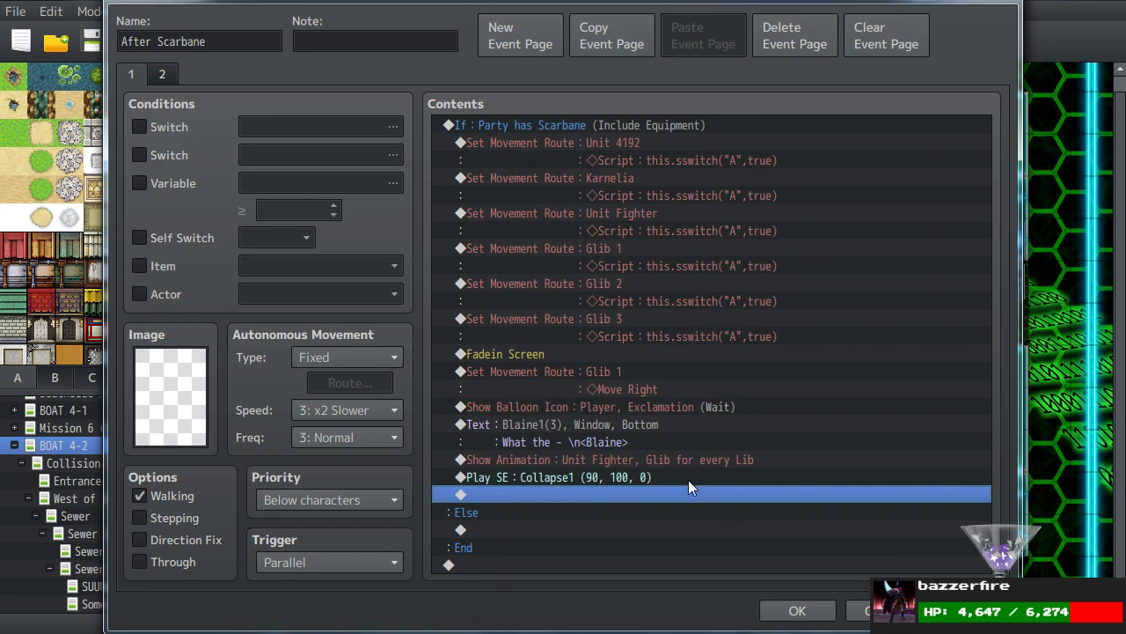
Copy the Unit Fighter movement route to below the Play SE command and delete the script line from the copy.
{"action": "left_click", "coordinate": [609, 212]}
{"action": "key", "text": "ctrl+c"}
{"action": "left_click", "coordinate": [545, 495]}
{"action": "key", "text": "ctrl+v"}
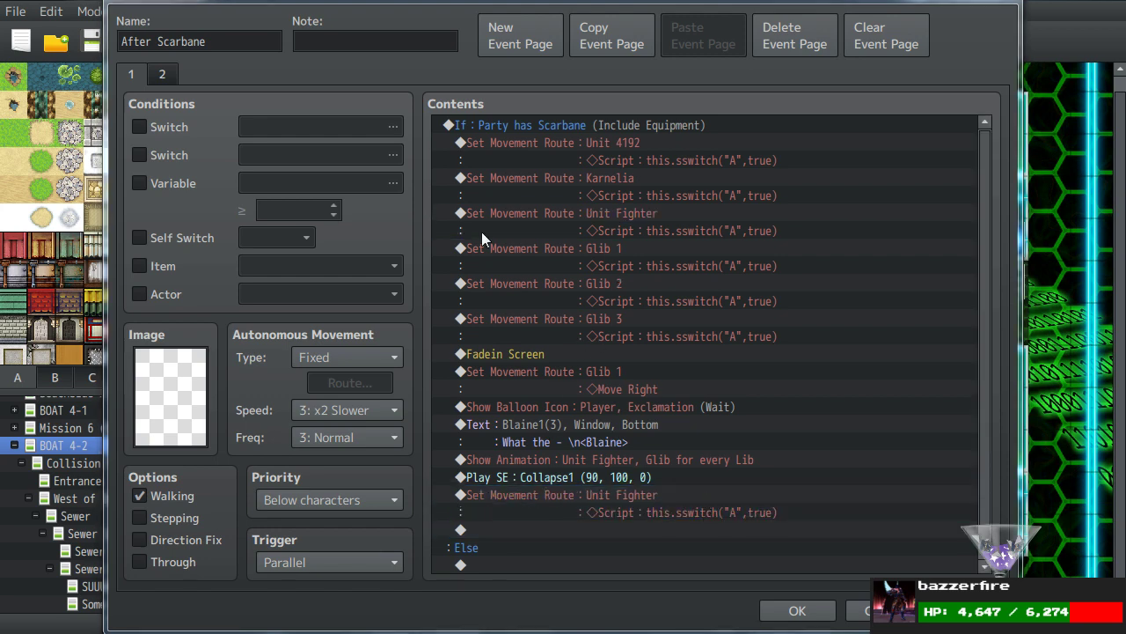
{"action": "double_click", "coordinate": [482, 231]}
{"action": "left_click", "coordinate": [332, 197]}
{"action": "key", "text": "Delete"}
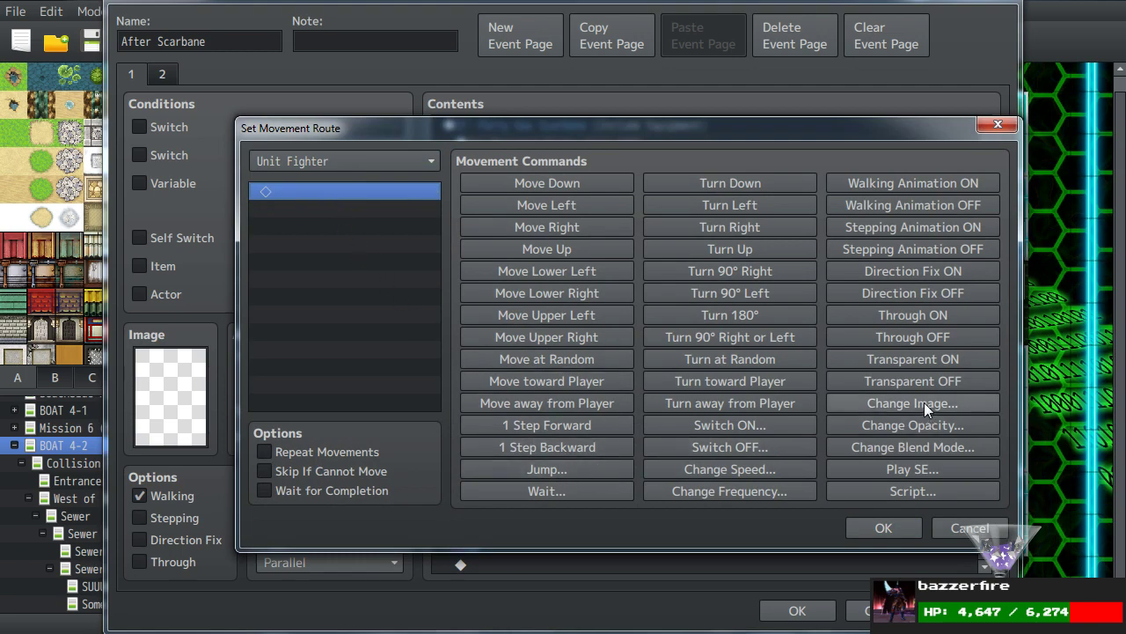
Add a Change Image command to the Unit Fighter route using the second, purple-haired character of SF_Damage2.
{"action": "left_click", "coordinate": [887, 402]}
{"action": "double_click", "coordinate": [574, 317]}
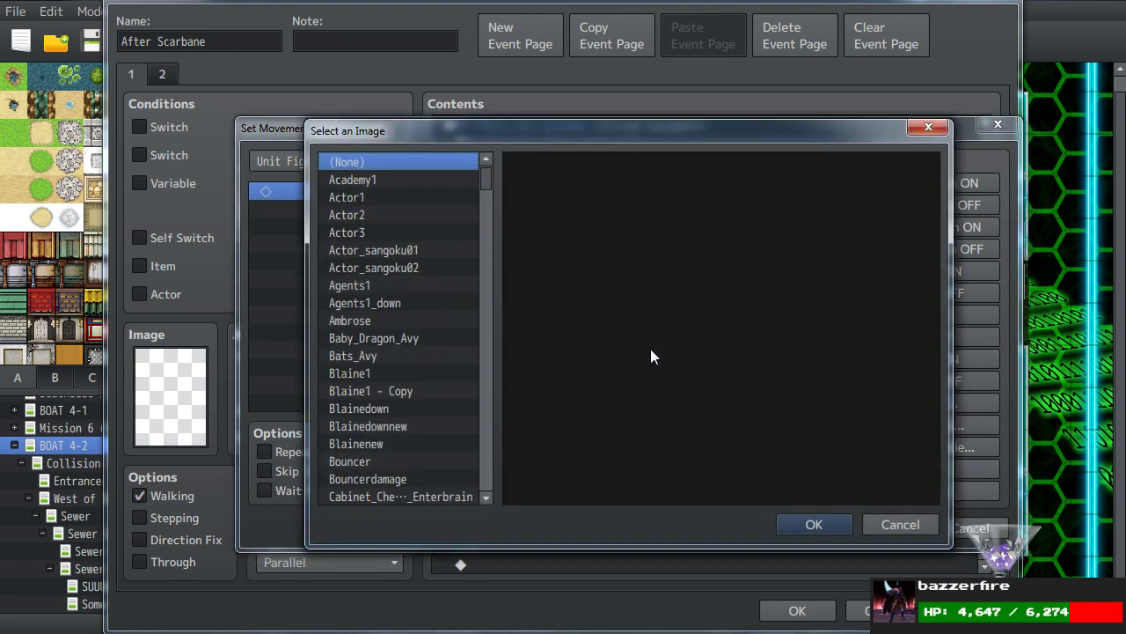
{"action": "left_click_drag", "start_coordinate": [490, 177], "coordinate": [490, 343]}
{"action": "scroll", "coordinate": [369, 332], "scroll_direction": "up", "scroll_amount": 1}
{"action": "left_click", "coordinate": [378, 342]}
{"action": "left_click", "coordinate": [385, 364]}
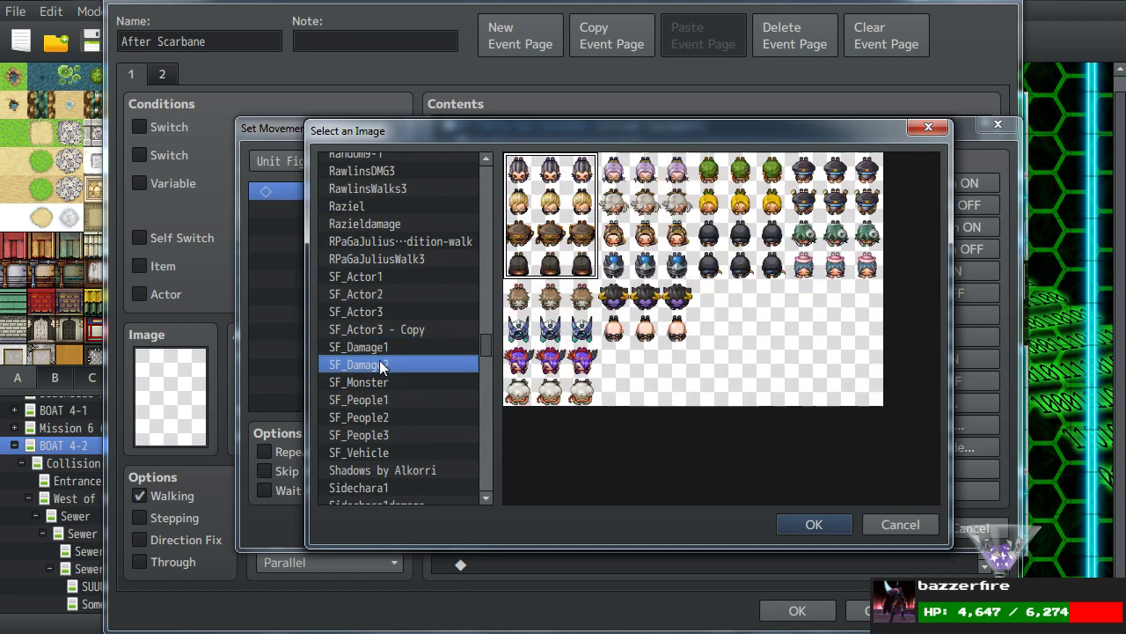
{"action": "left_click", "coordinate": [650, 273]}
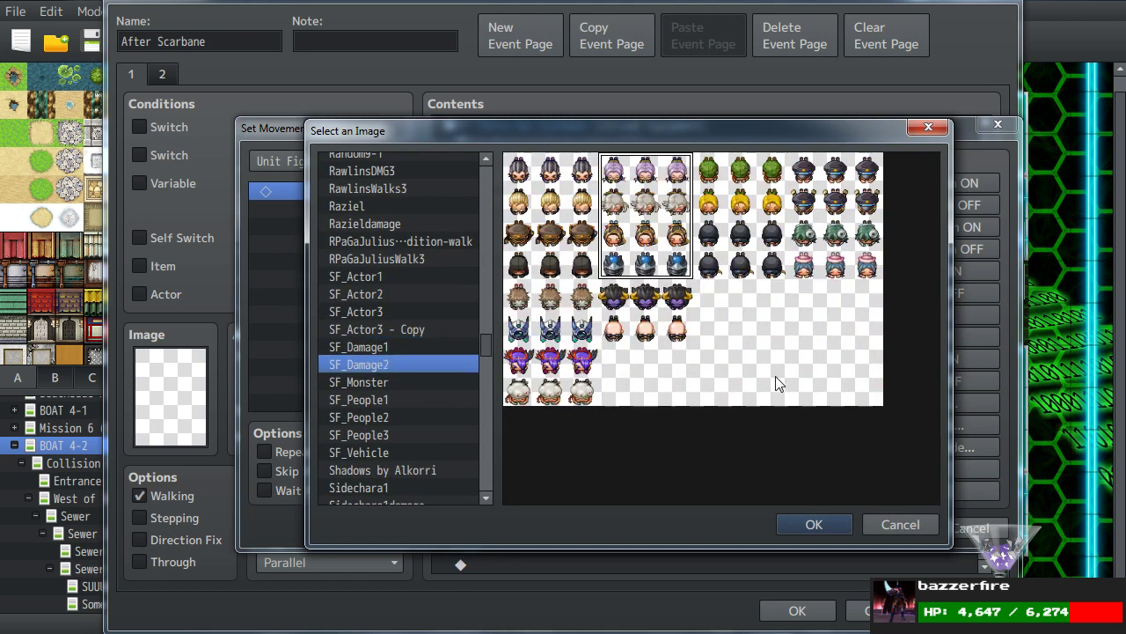
{"action": "left_click", "coordinate": [354, 330]}
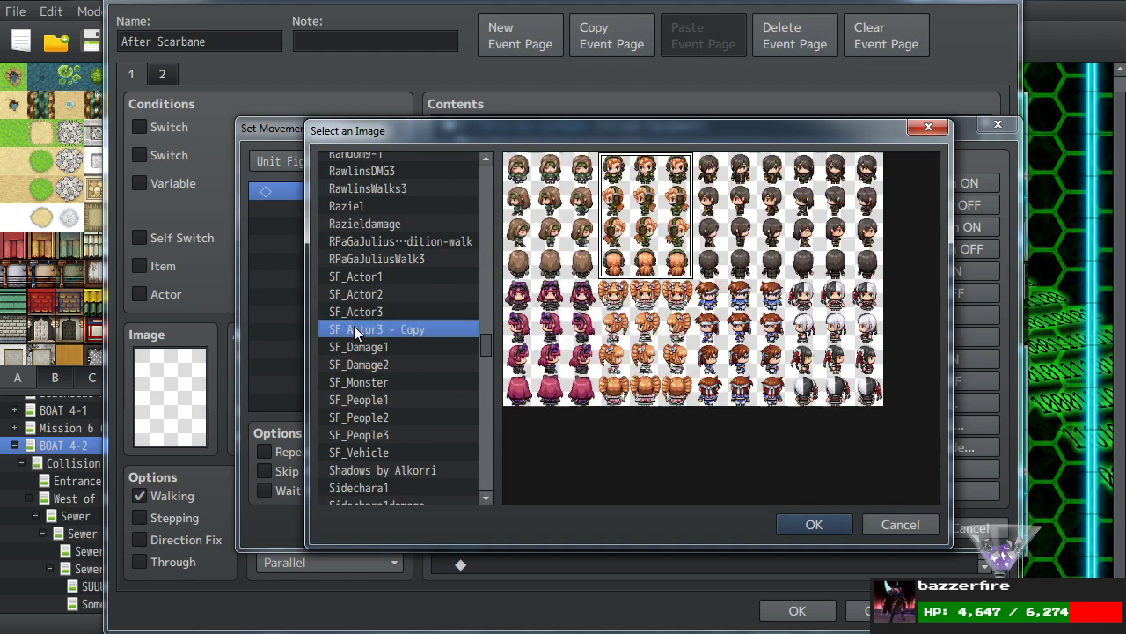
{"action": "left_click", "coordinate": [369, 364]}
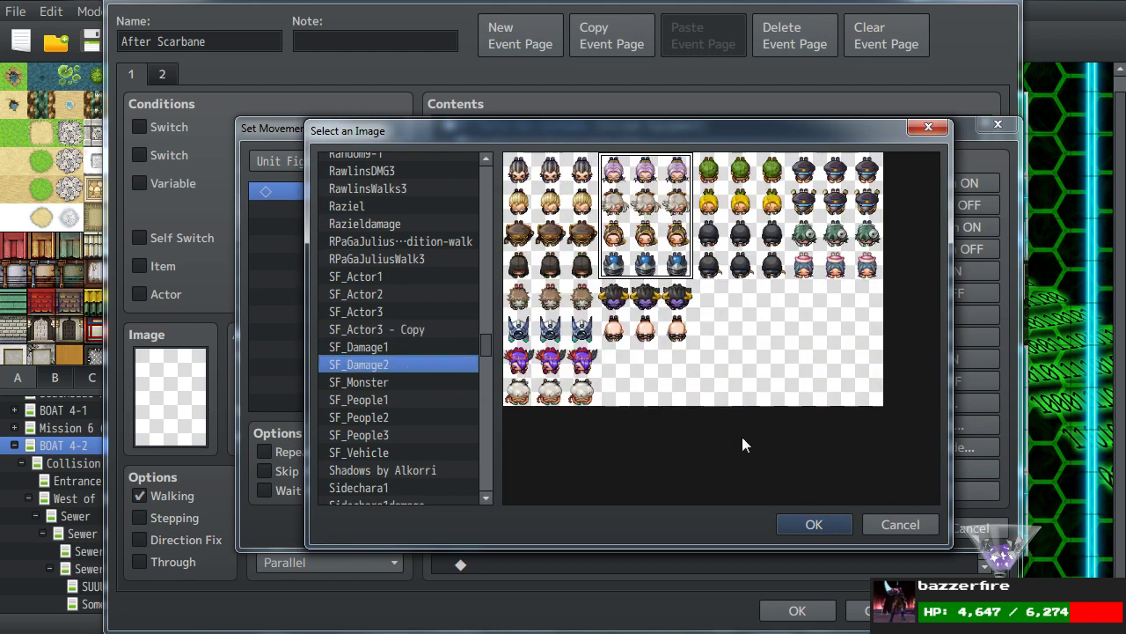
{"action": "left_click", "coordinate": [827, 525]}
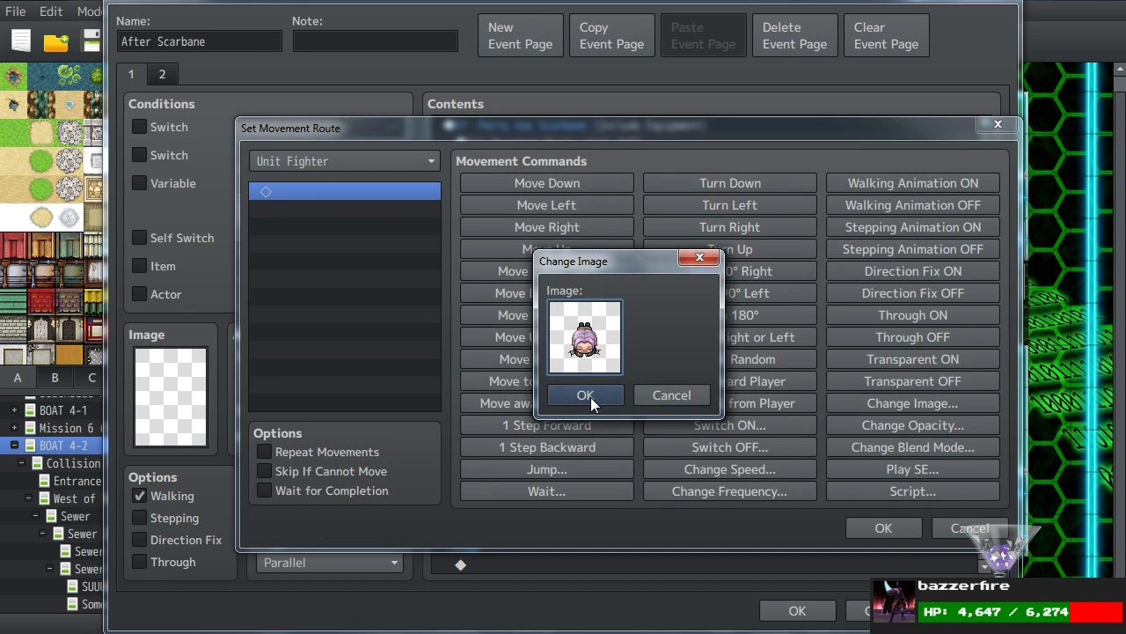
{"action": "left_click", "coordinate": [589, 396]}
Insert Turn Up before the image change in the Unit Fighter route and save the route.
{"action": "left_click", "coordinate": [345, 192]}
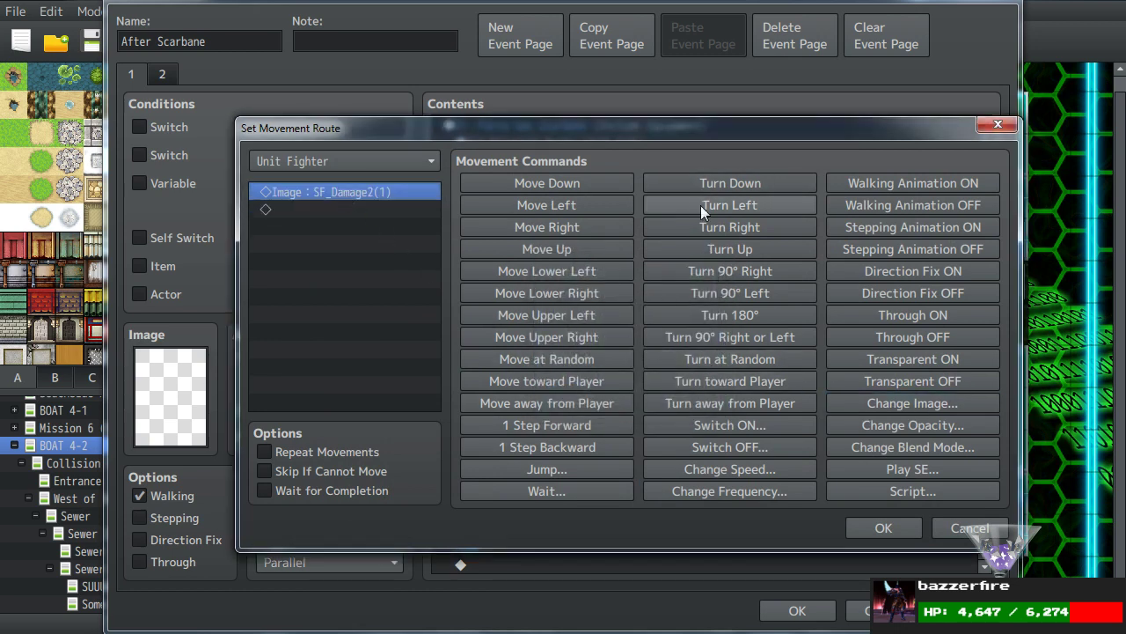
{"action": "left_click", "coordinate": [700, 249]}
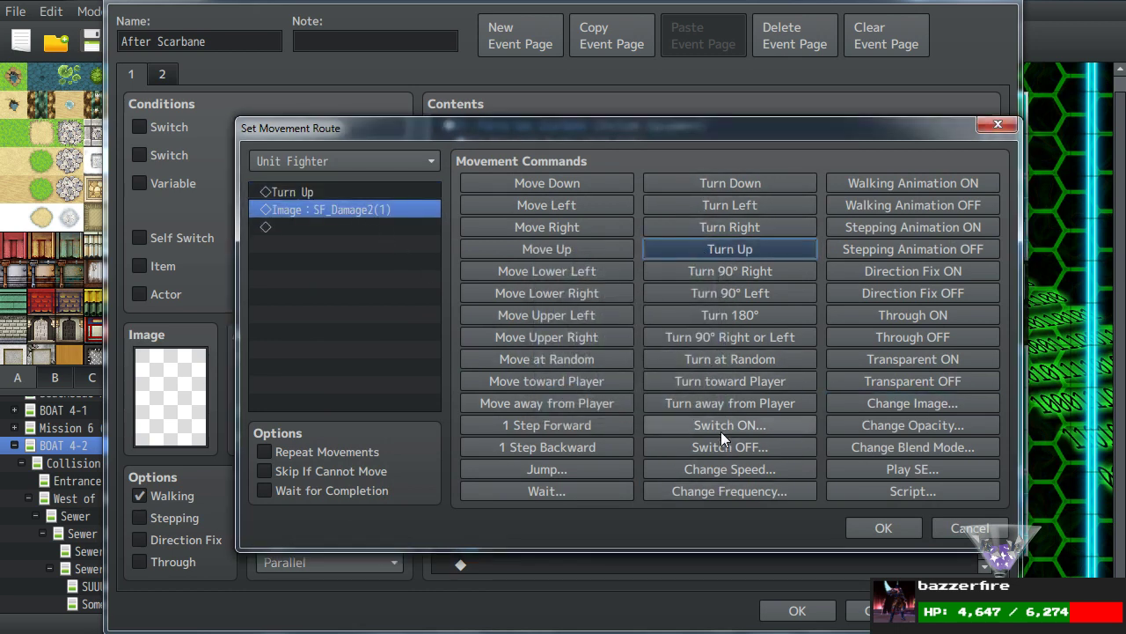
{"action": "left_click", "coordinate": [281, 229]}
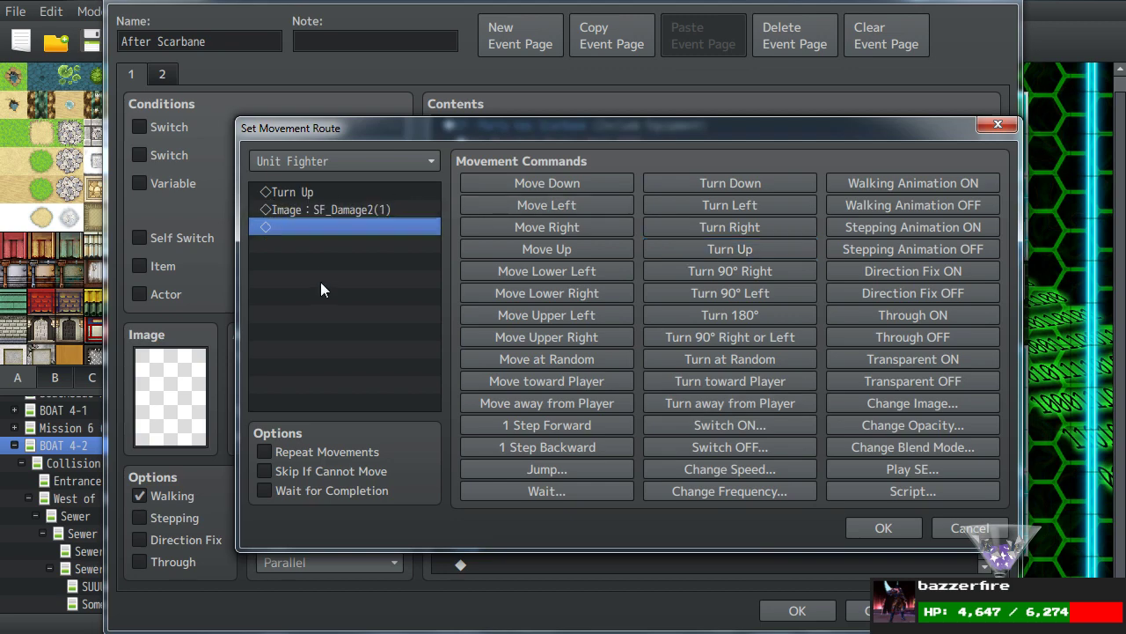
{"action": "left_click", "coordinate": [895, 526]}
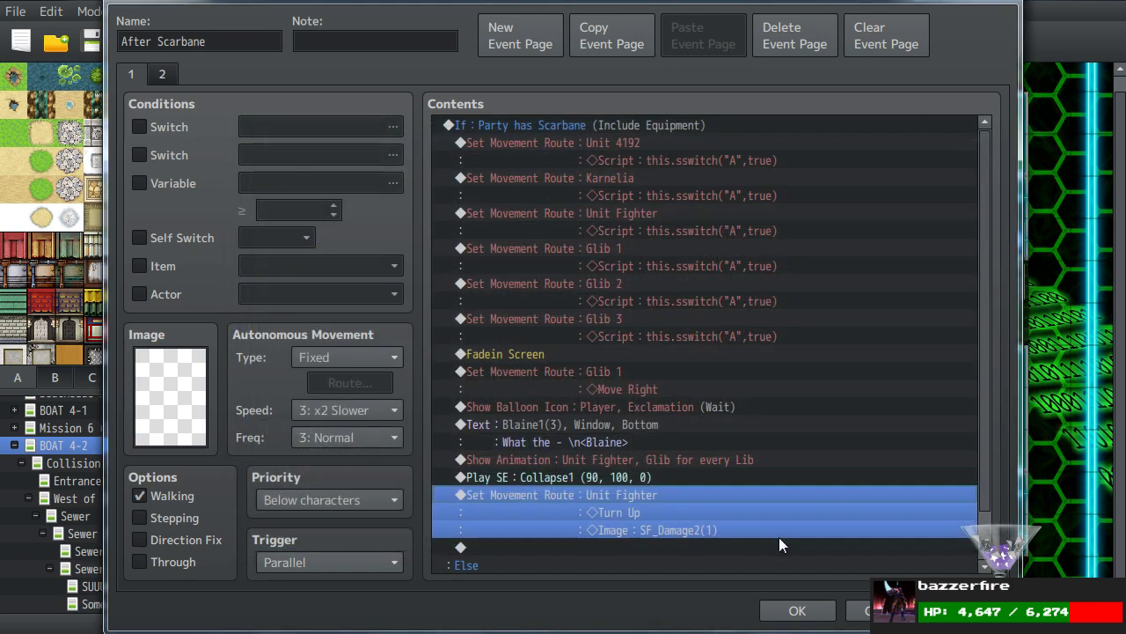
Insert a Show Balloon Icon command after the copied Unit Fighter route, with an Exclamation balloon on Karnelia and no waiting.
{"action": "scroll", "coordinate": [704, 501], "scroll_direction": "down", "scroll_amount": 3}
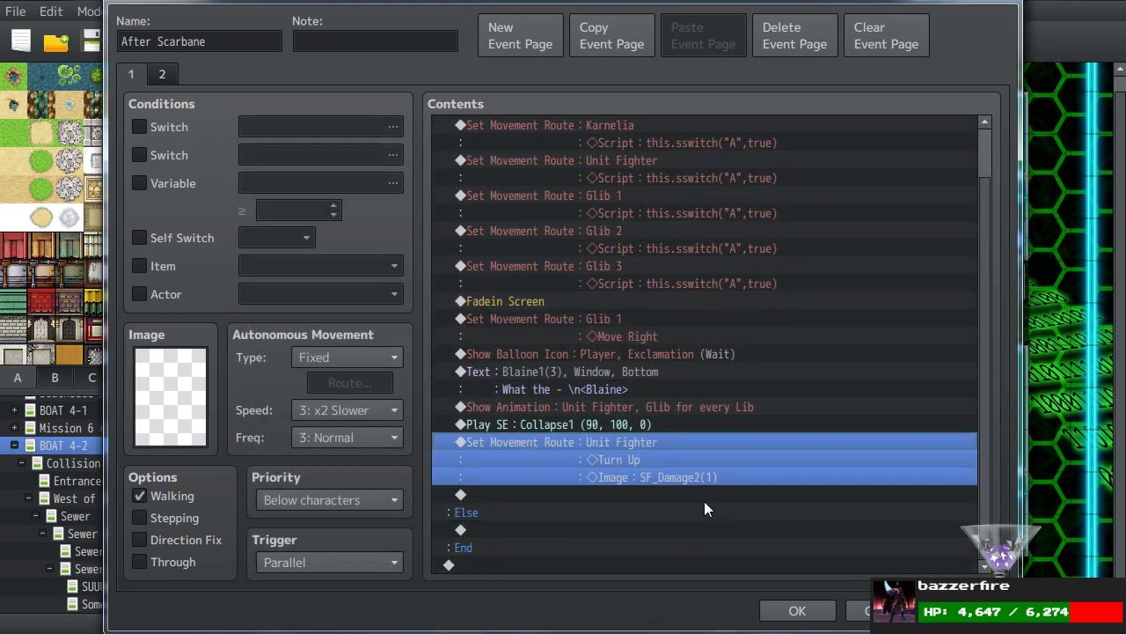
{"action": "double_click", "coordinate": [534, 491]}
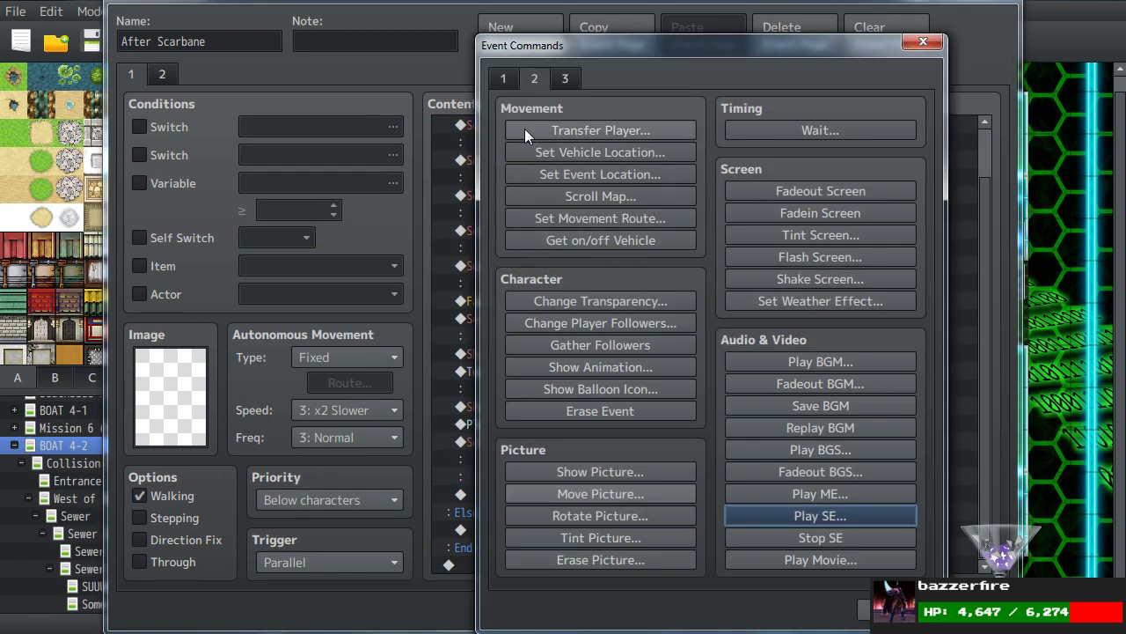
{"action": "left_click", "coordinate": [531, 78]}
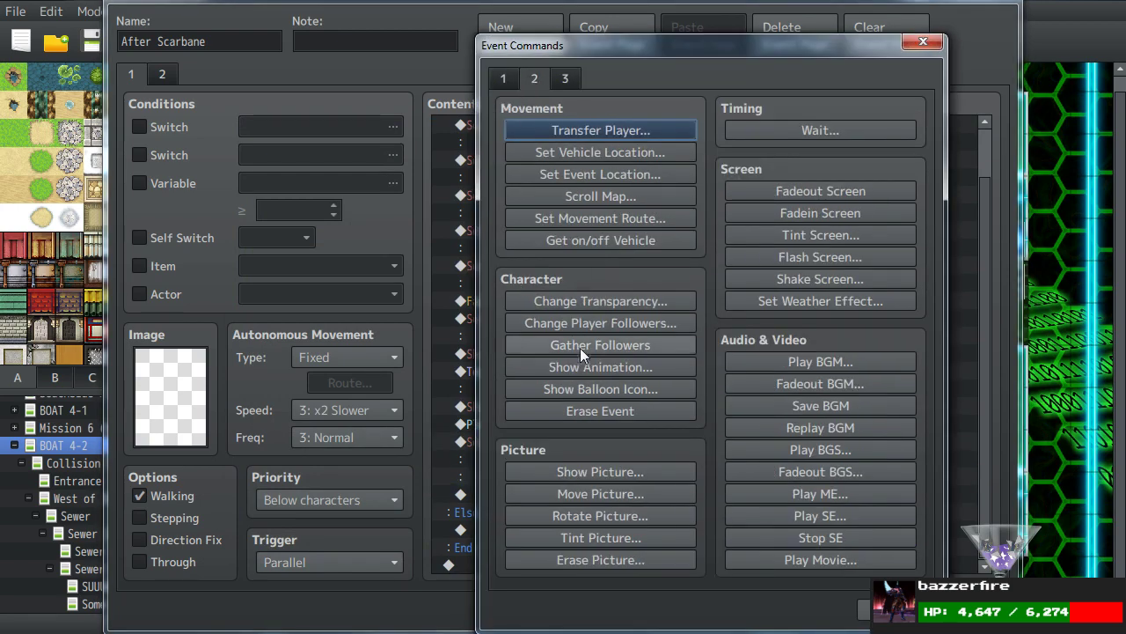
{"action": "left_click", "coordinate": [579, 389]}
{"action": "left_click", "coordinate": [677, 299]}
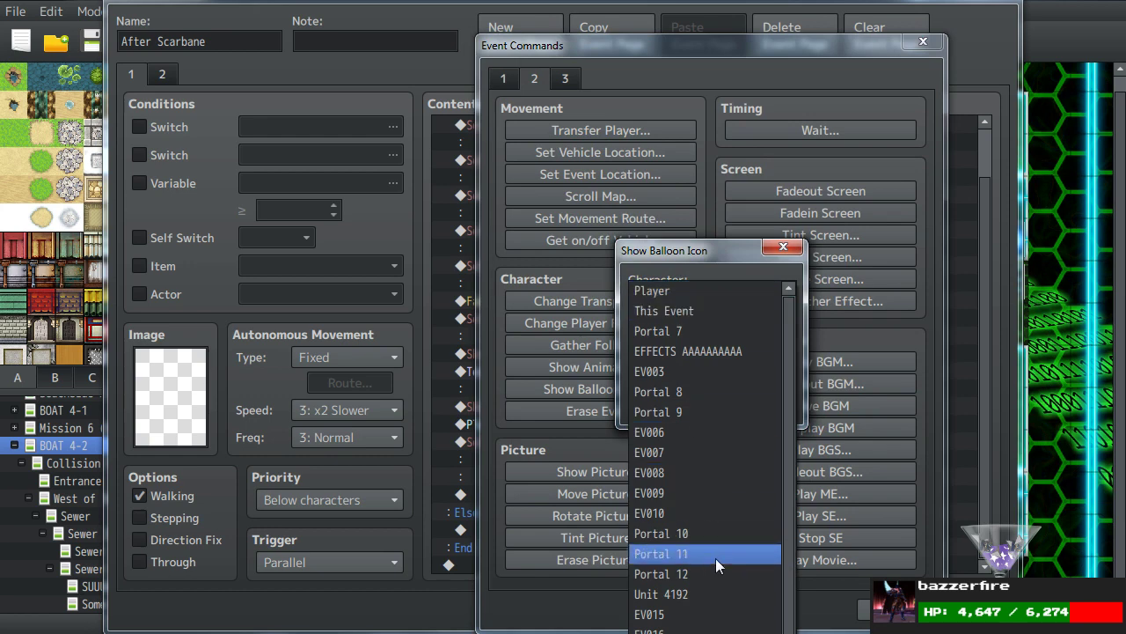
{"action": "scroll", "coordinate": [716, 558], "scroll_direction": "down", "scroll_amount": 1}
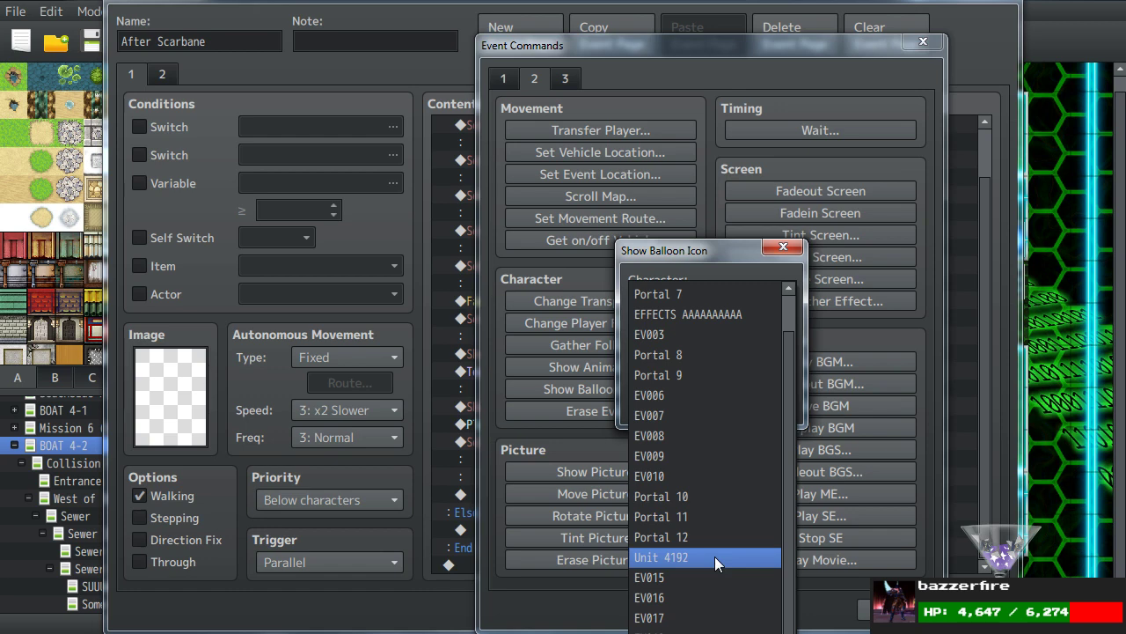
{"action": "scroll", "coordinate": [715, 556], "scroll_direction": "up", "scroll_amount": 1}
{"action": "scroll", "coordinate": [715, 557], "scroll_direction": "down", "scroll_amount": 1}
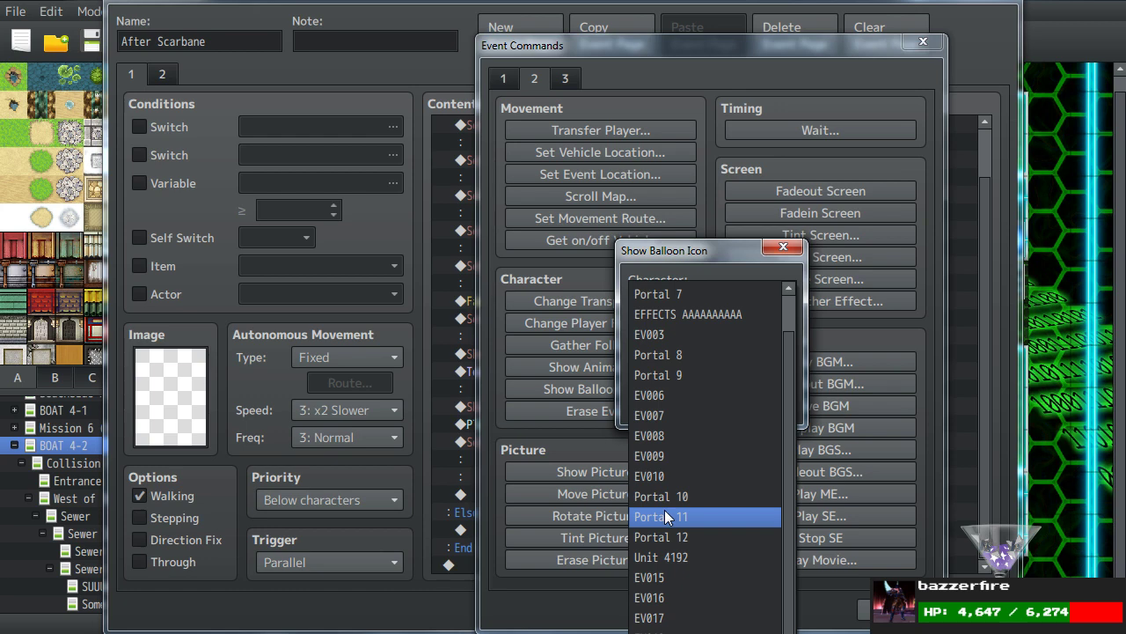
{"action": "scroll", "coordinate": [665, 509], "scroll_direction": "up", "scroll_amount": 1}
{"action": "scroll", "coordinate": [669, 533], "scroll_direction": "down", "scroll_amount": 1}
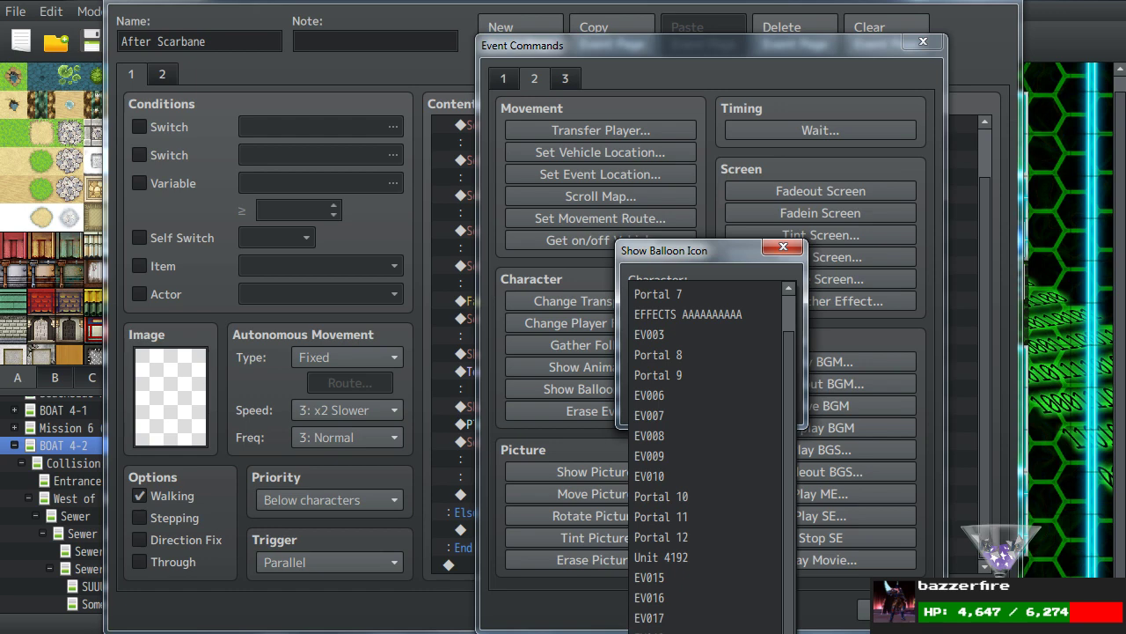
{"action": "left_click", "coordinate": [669, 626]}
{"action": "left_click", "coordinate": [678, 351]}
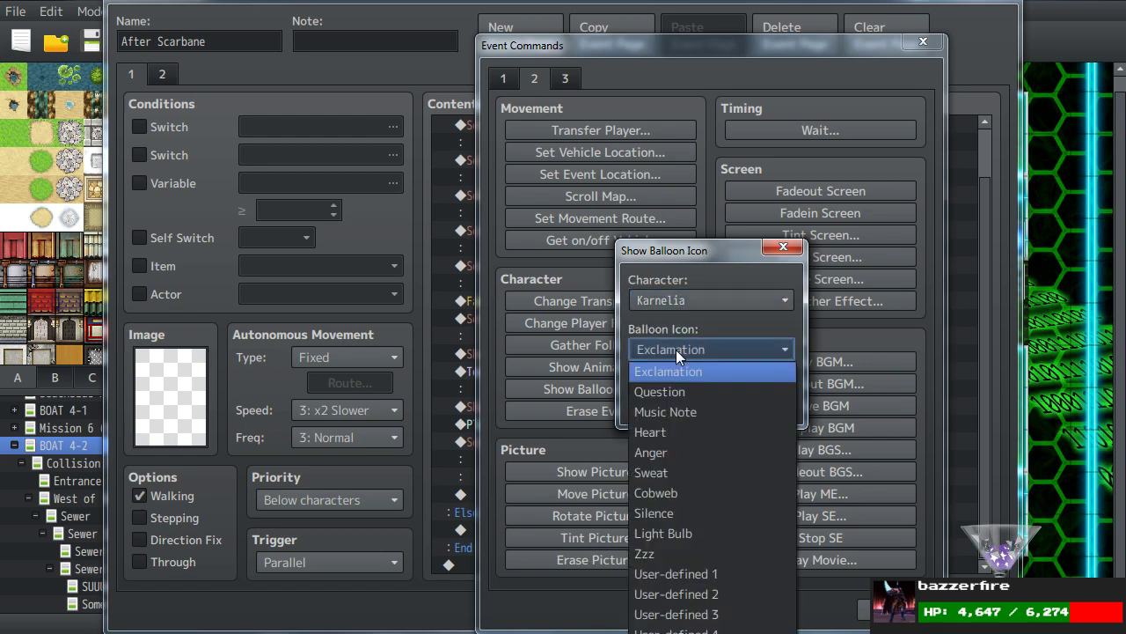
{"action": "left_click", "coordinate": [676, 349]}
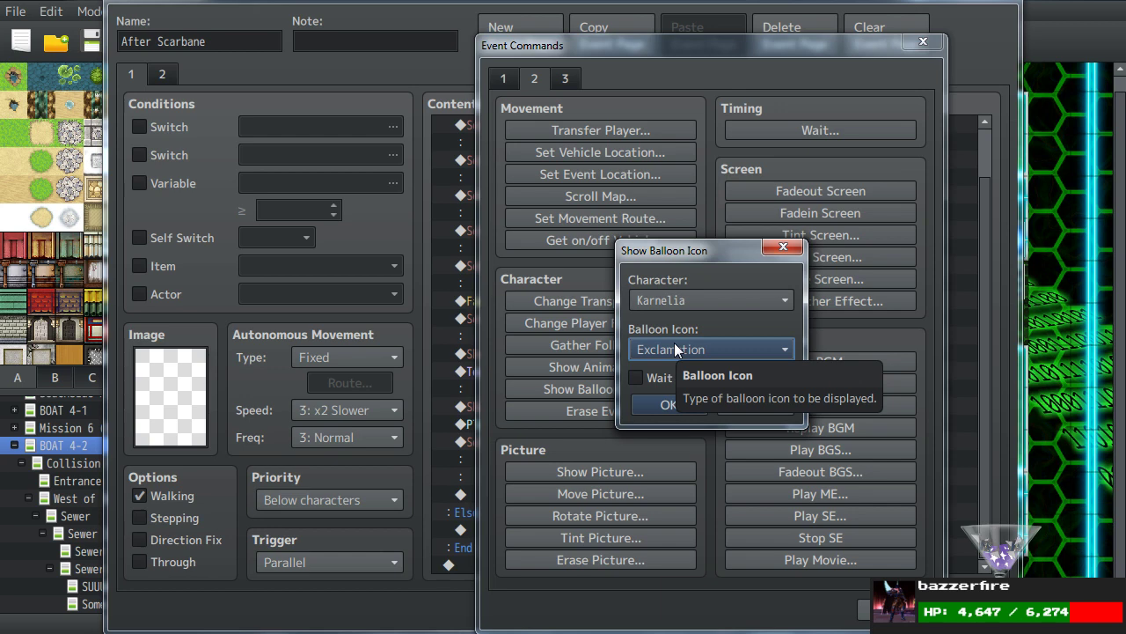
{"action": "left_click", "coordinate": [666, 407]}
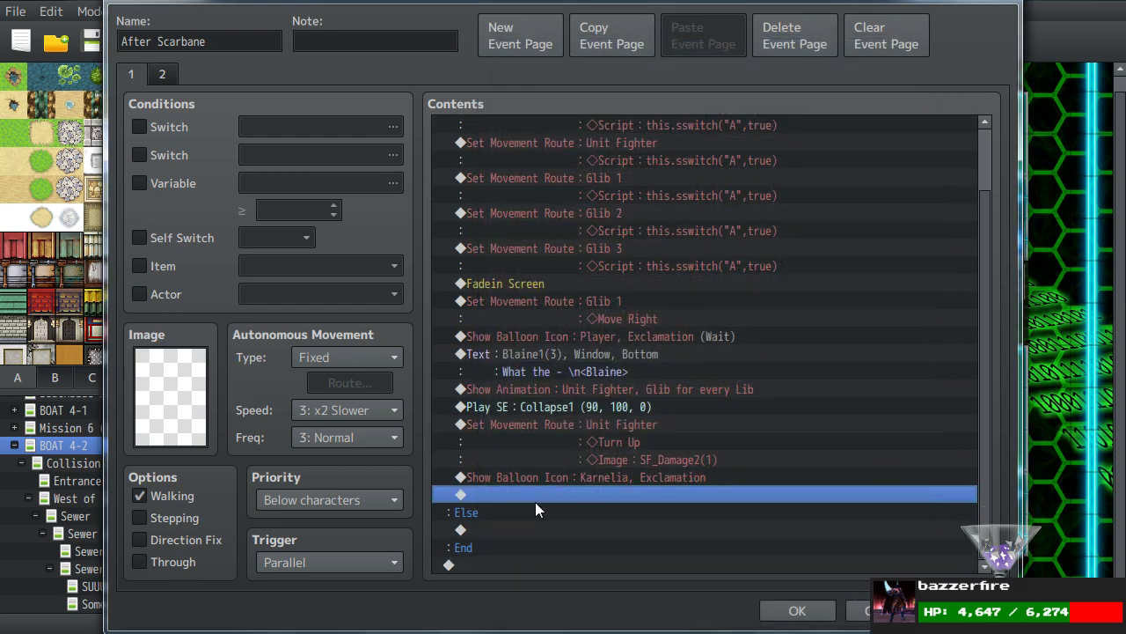
Insert a Show Text command after Karnelia's balloon, using the third upper-row face of Karnelia_sheet_outline_1.
{"action": "double_click", "coordinate": [521, 493]}
{"action": "left_click", "coordinate": [503, 78]}
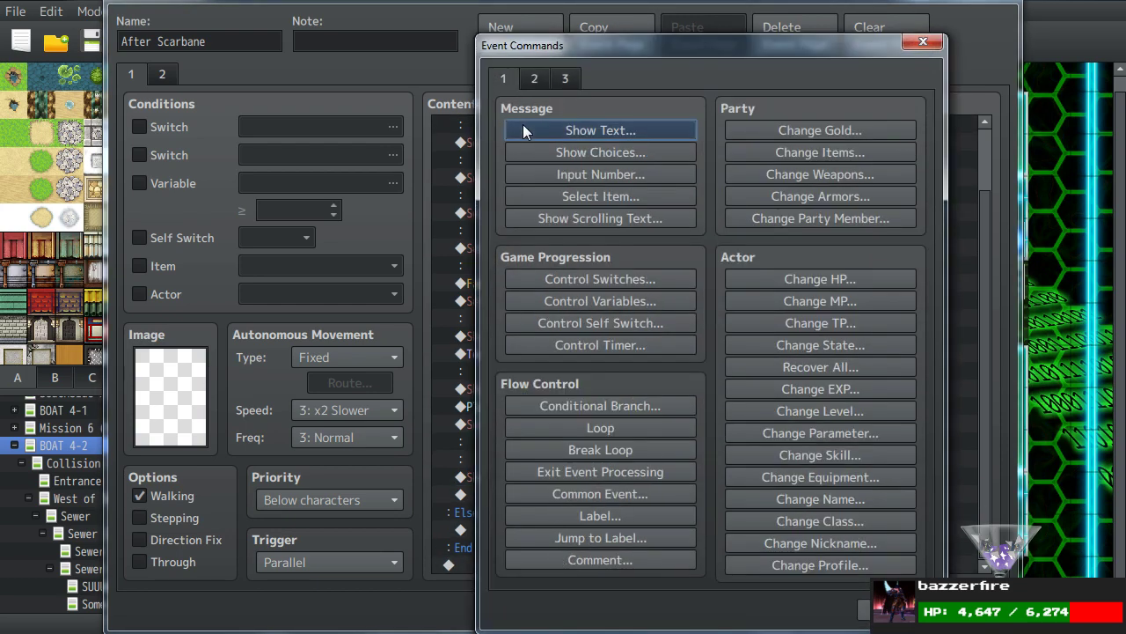
{"action": "left_click", "coordinate": [523, 130]}
{"action": "double_click", "coordinate": [529, 326]}
{"action": "scroll", "coordinate": [462, 305], "scroll_direction": "down", "scroll_amount": 2}
{"action": "scroll", "coordinate": [462, 305], "scroll_direction": "down", "scroll_amount": 10}
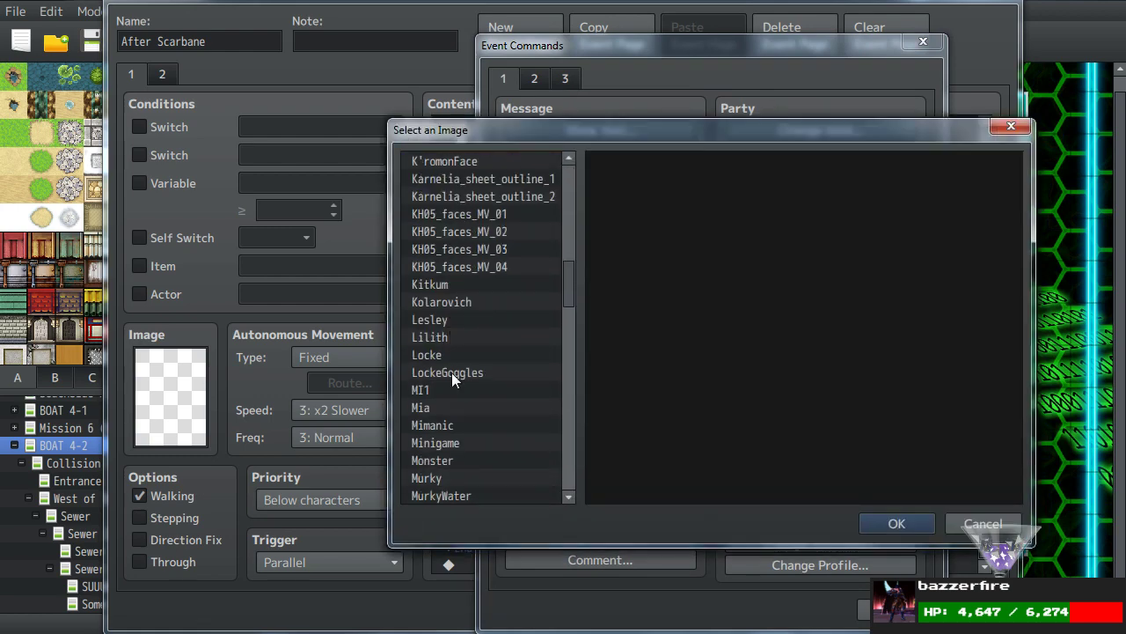
{"action": "scroll", "coordinate": [451, 372], "scroll_direction": "up", "scroll_amount": 2}
{"action": "left_click", "coordinate": [516, 284]}
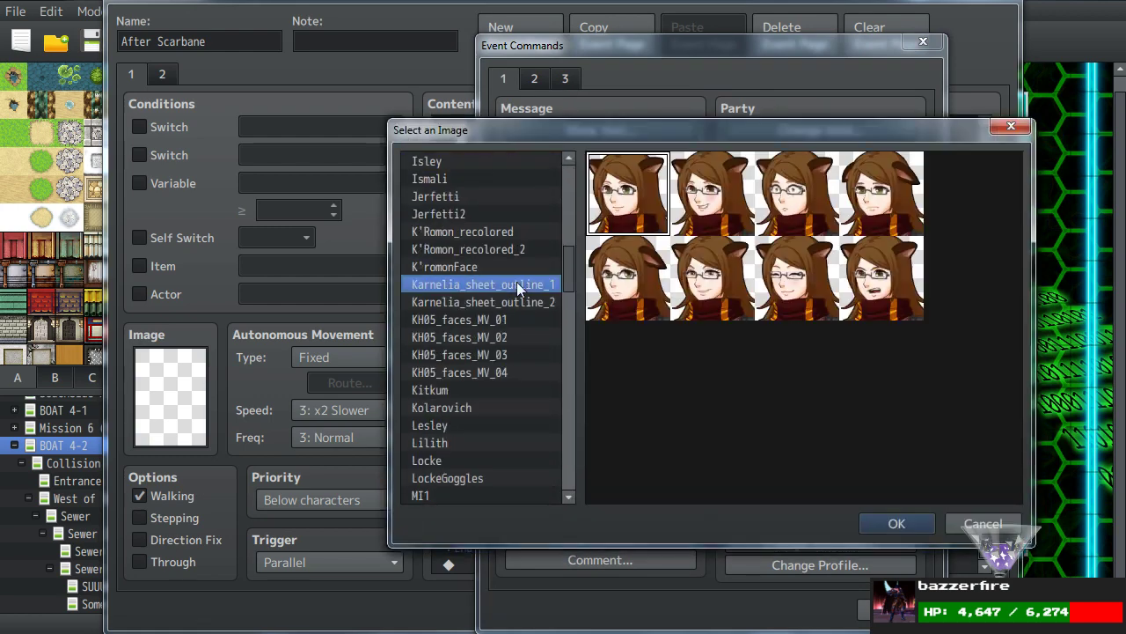
{"action": "double_click", "coordinate": [810, 196]}
Enter "P-Professor Fenix! \n<Karnelia>" as the message, confirm it and save the After Scarbane event.
{"action": "type", "text": "P-Professor Fenix! \\n<Karnelia>"}
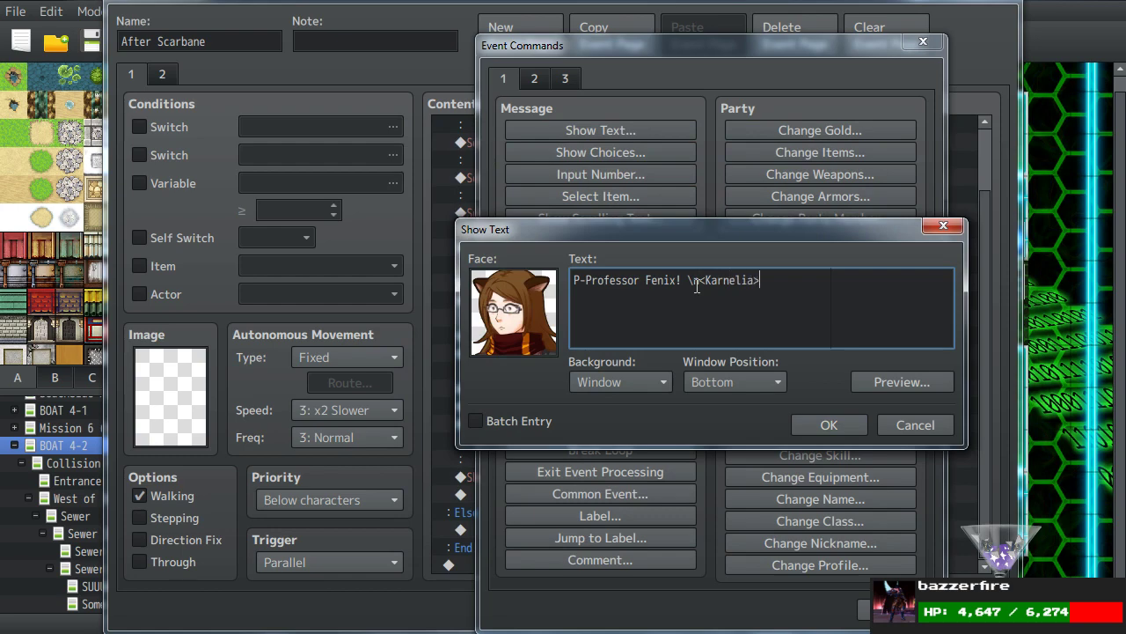
{"action": "left_click", "coordinate": [819, 422]}
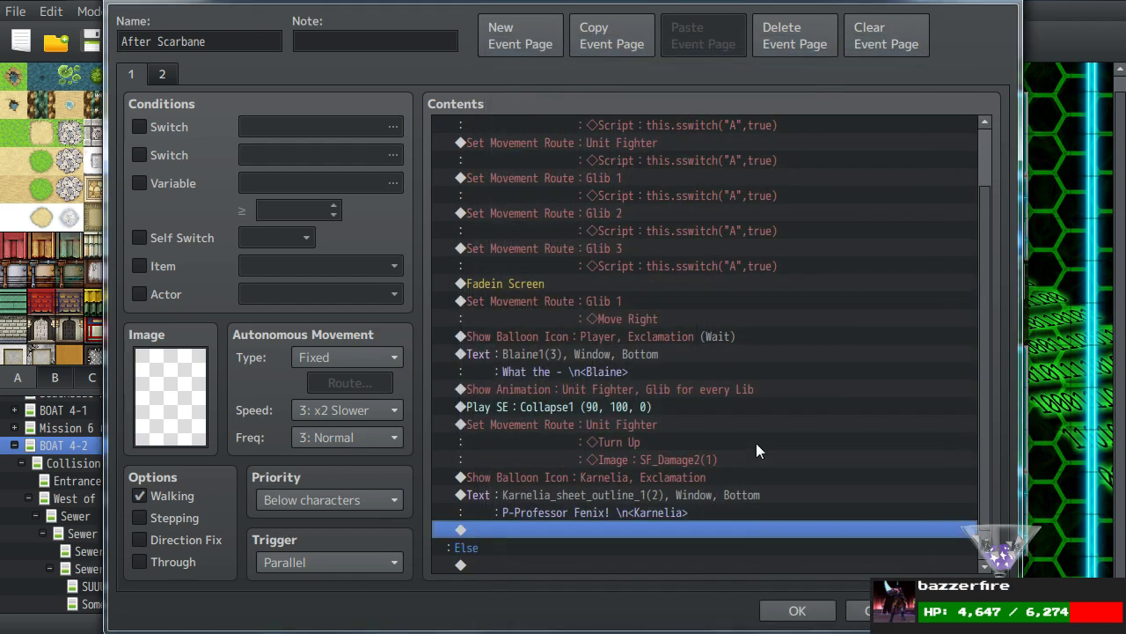
{"action": "left_click", "coordinate": [792, 611]}
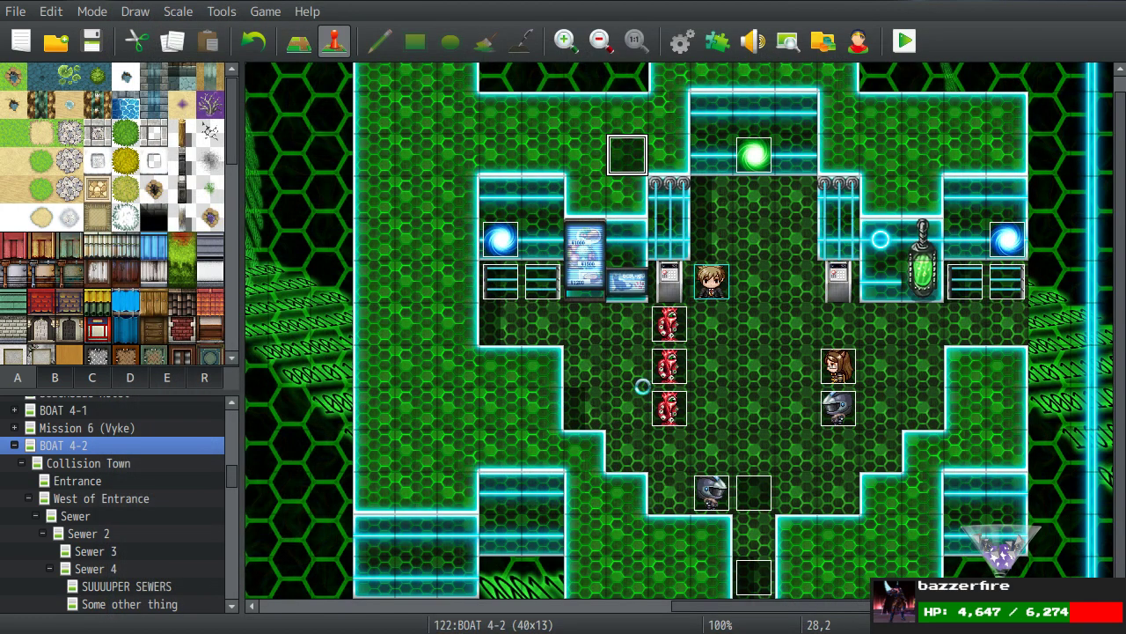
Look through the project's map list above and below BOAT 4-2.
{"action": "scroll", "coordinate": [124, 485], "scroll_direction": "up", "scroll_amount": 3}
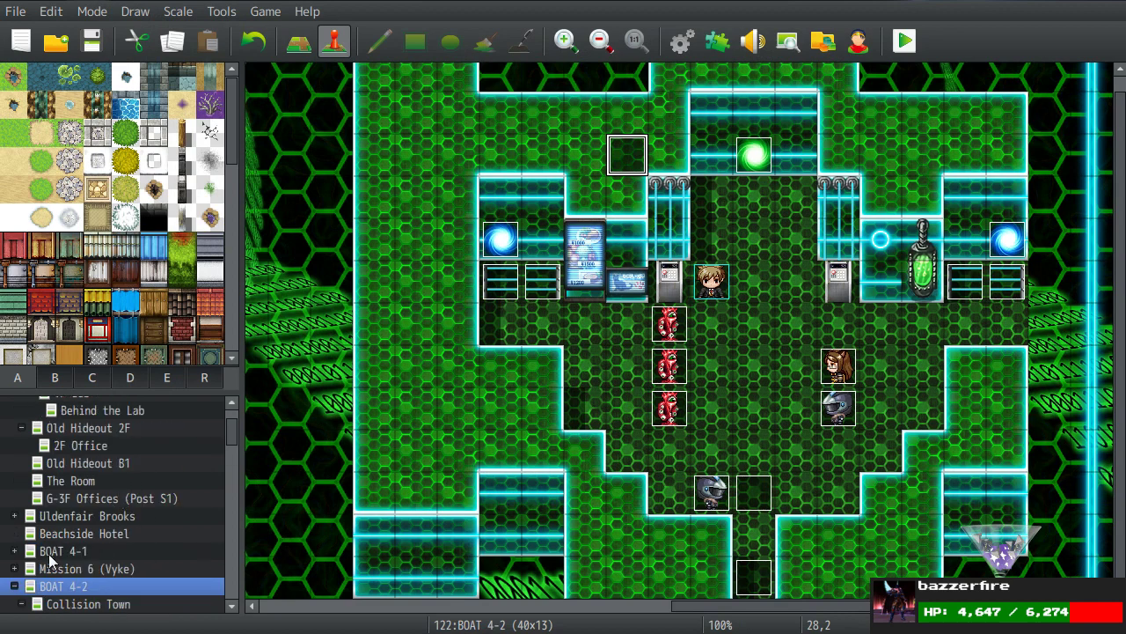
{"action": "scroll", "coordinate": [51, 560], "scroll_direction": "up", "scroll_amount": 1}
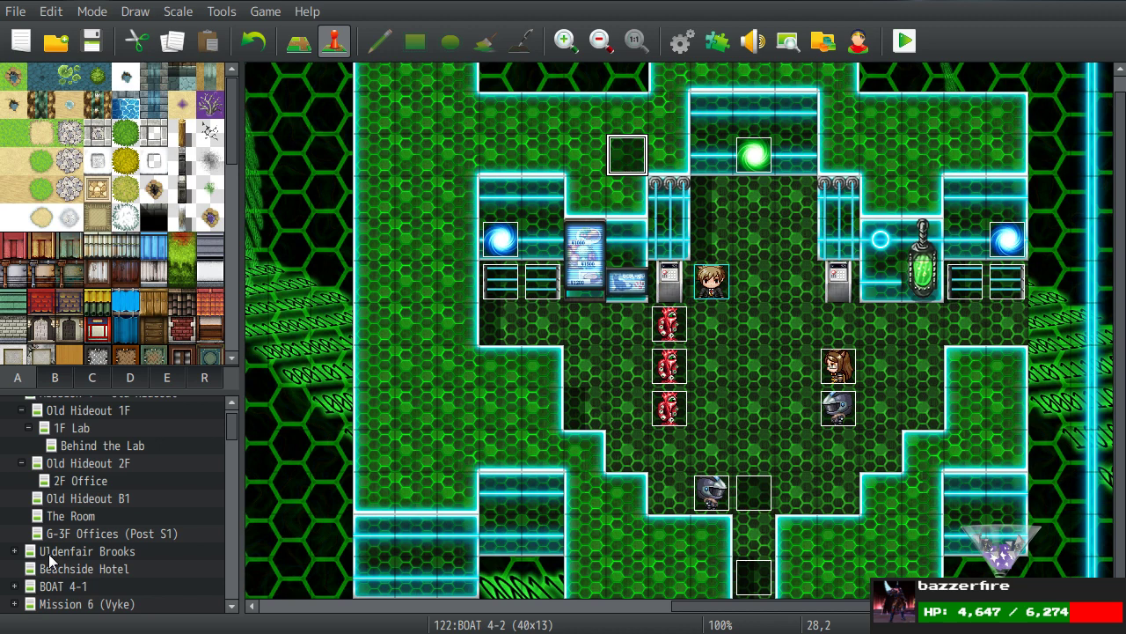
{"action": "middle_click_drag", "start_coordinate": [669, 423], "coordinate": [520, 248]}
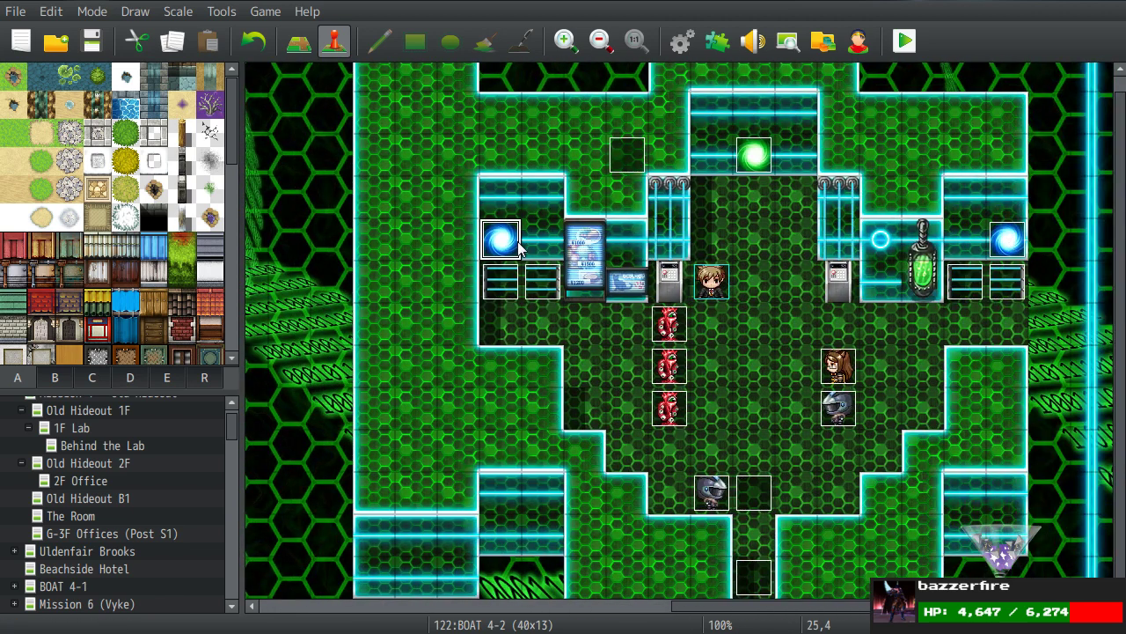
{"action": "scroll", "coordinate": [184, 518], "scroll_direction": "down", "scroll_amount": 2}
{"action": "scroll", "coordinate": [184, 517], "scroll_direction": "down", "scroll_amount": 1}
{"action": "scroll", "coordinate": [184, 518], "scroll_direction": "down", "scroll_amount": 2}
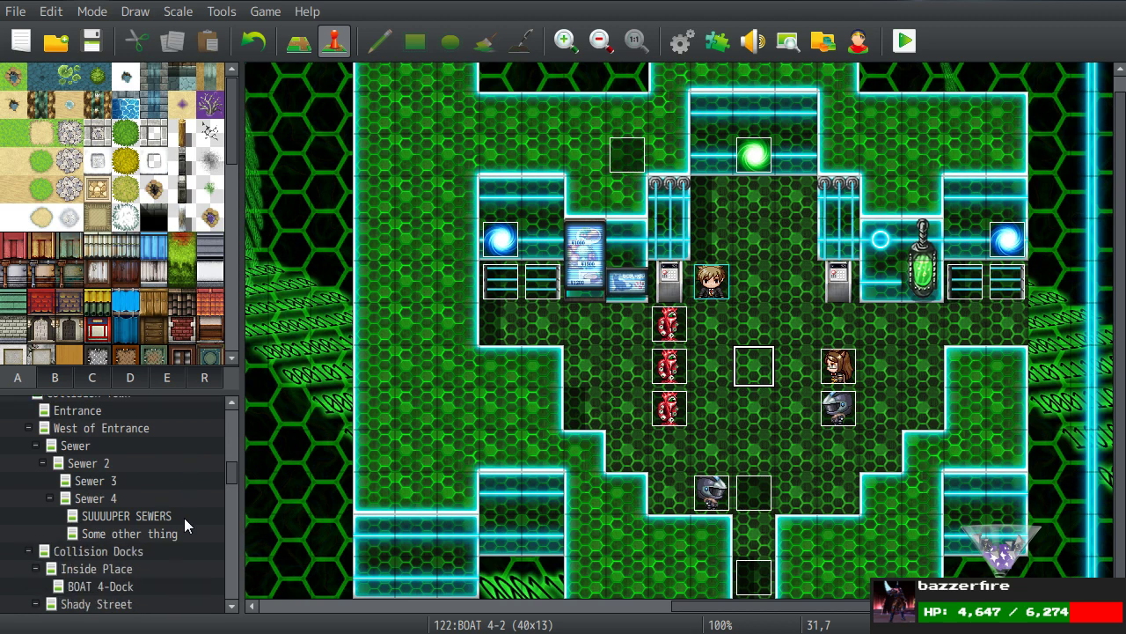
{"action": "scroll", "coordinate": [183, 517], "scroll_direction": "up", "scroll_amount": 2}
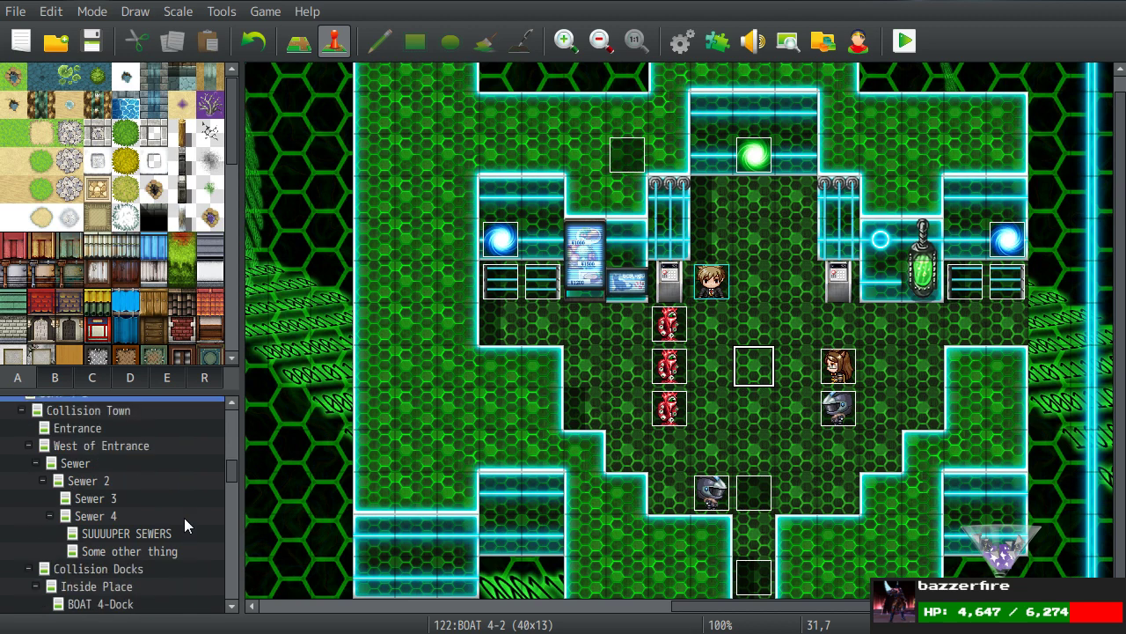
{"action": "scroll", "coordinate": [184, 518], "scroll_direction": "down", "scroll_amount": 4}
{"action": "scroll", "coordinate": [184, 517], "scroll_direction": "down", "scroll_amount": 2}
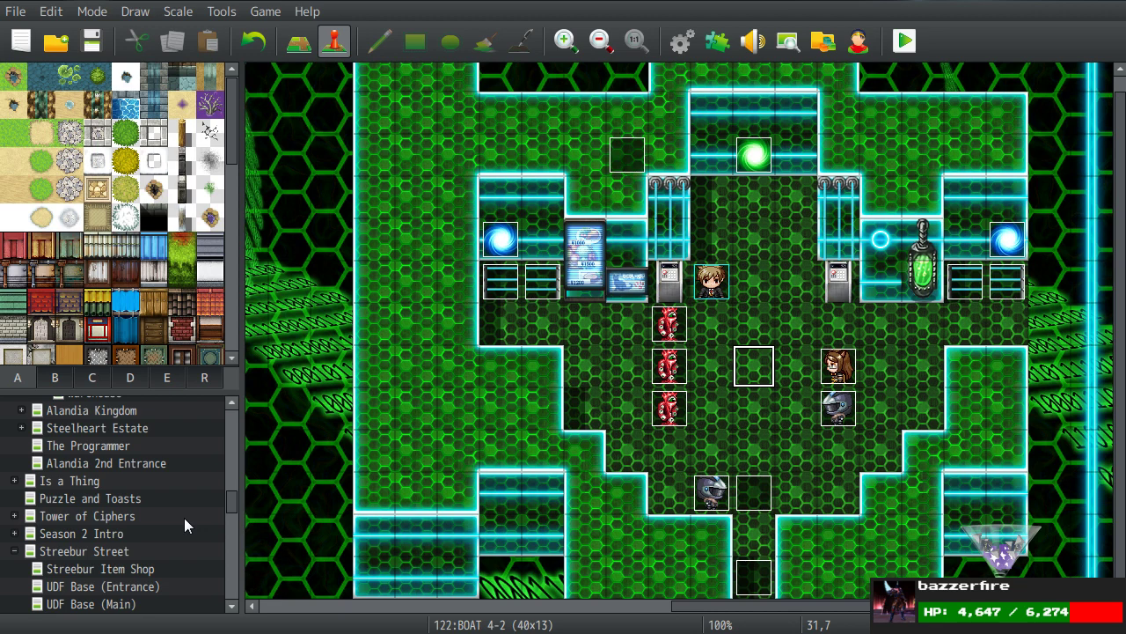
{"action": "scroll", "coordinate": [184, 517], "scroll_direction": "up", "scroll_amount": 6}
{"action": "left_click", "coordinate": [176, 463]}
{"action": "scroll", "coordinate": [176, 466], "scroll_direction": "up", "scroll_amount": 1}
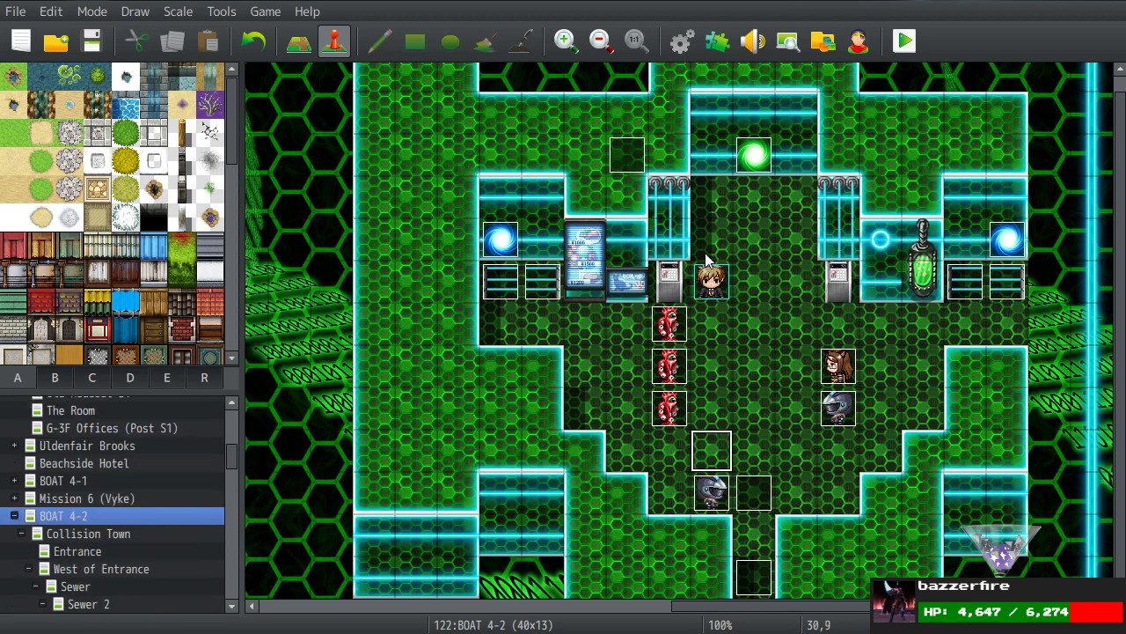
Reopen the After Scarbane event and copy Blaine's "What the -" text to below Karnelia's line.
{"action": "double_click", "coordinate": [627, 155]}
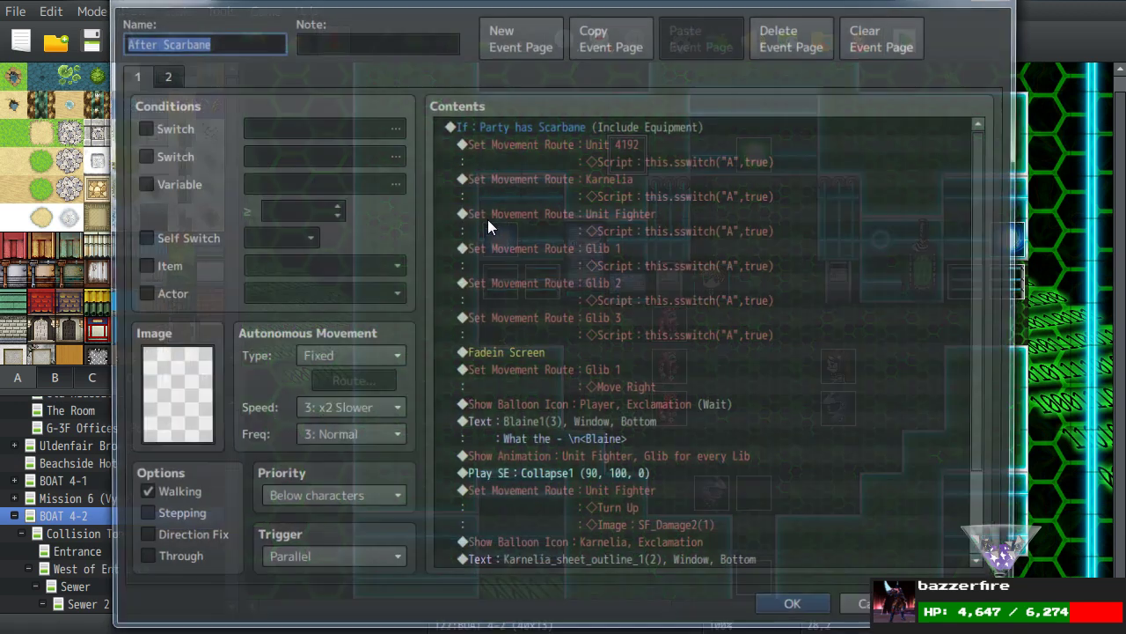
{"action": "left_click_drag", "start_coordinate": [982, 174], "coordinate": [979, 395]}
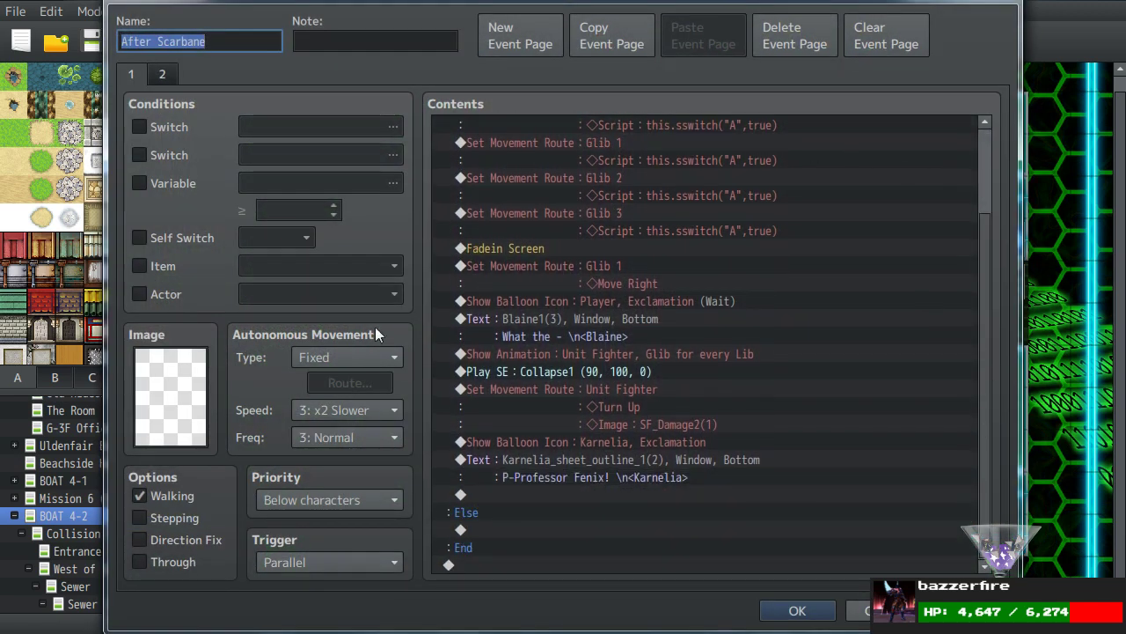
{"action": "left_click", "coordinate": [529, 320]}
{"action": "left_click", "coordinate": [495, 491]}
{"action": "key", "text": "ctrl+v"}
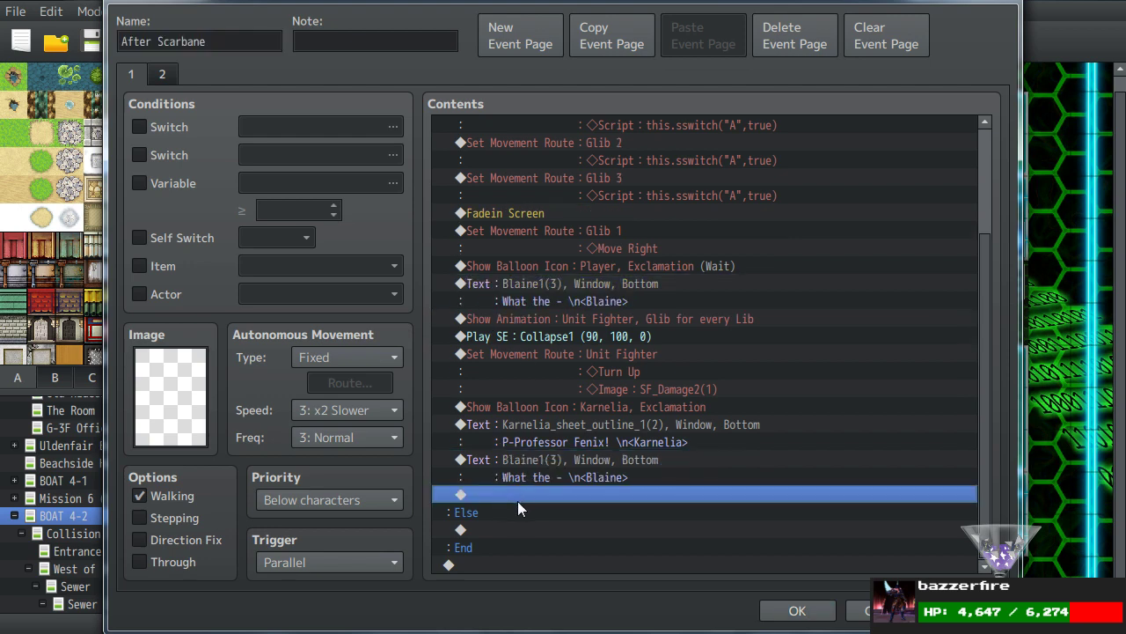
Change the copied Blaine text's face to the second lower-row expression of Blaine_Sheet_2-2.
{"action": "double_click", "coordinate": [542, 464]}
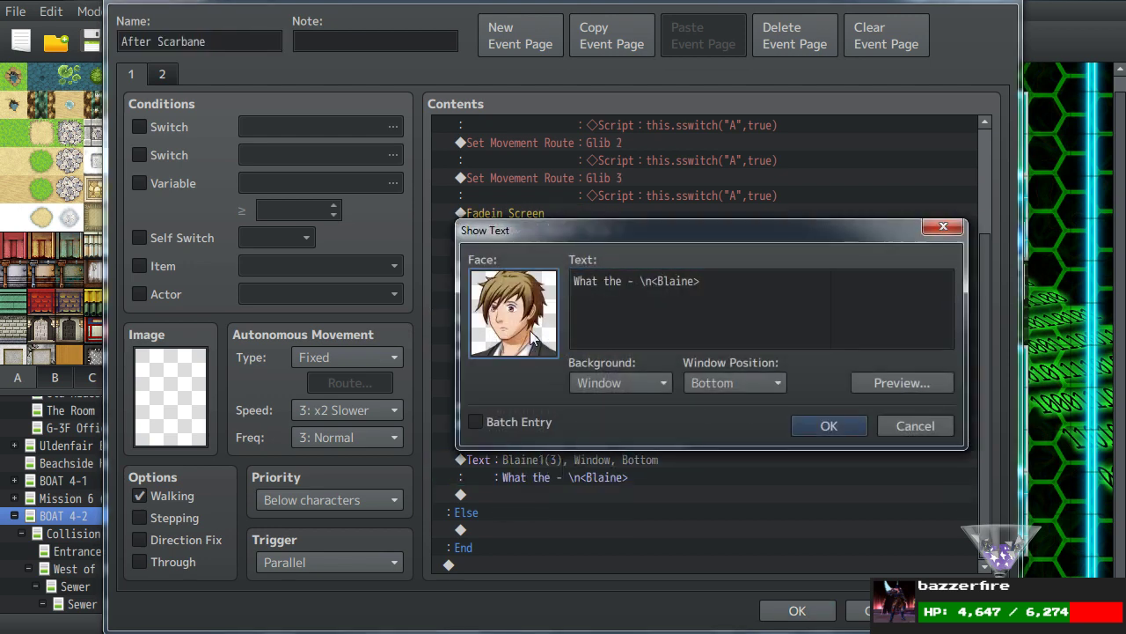
{"action": "double_click", "coordinate": [530, 330]}
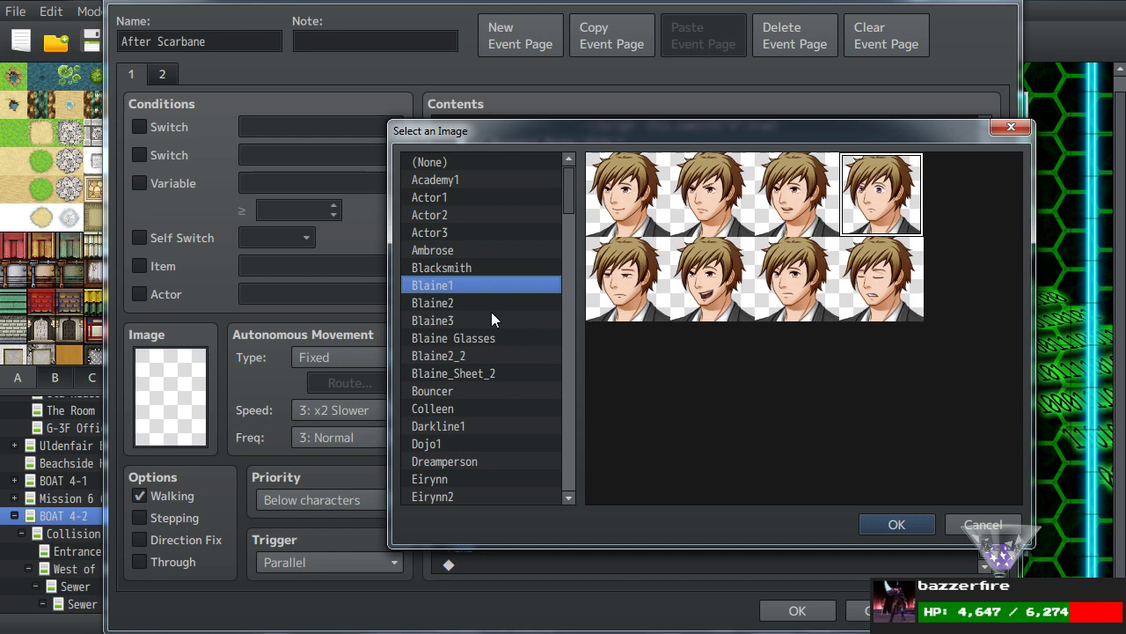
{"action": "left_click", "coordinate": [982, 524]}
{"action": "key", "text": "Return"}
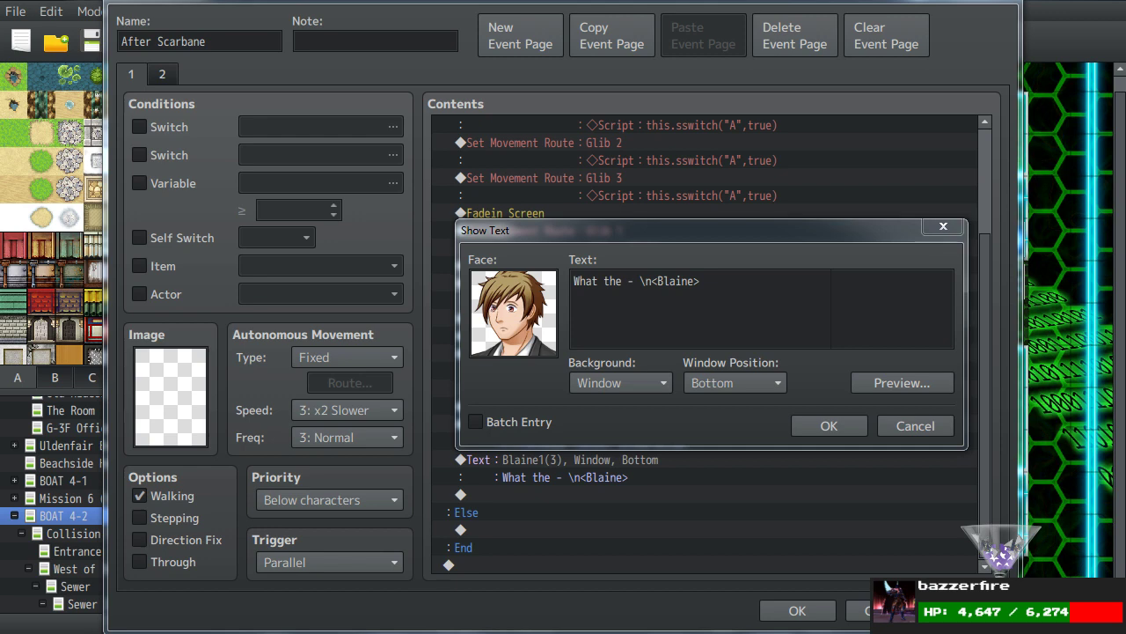
{"action": "double_click", "coordinate": [521, 323]}
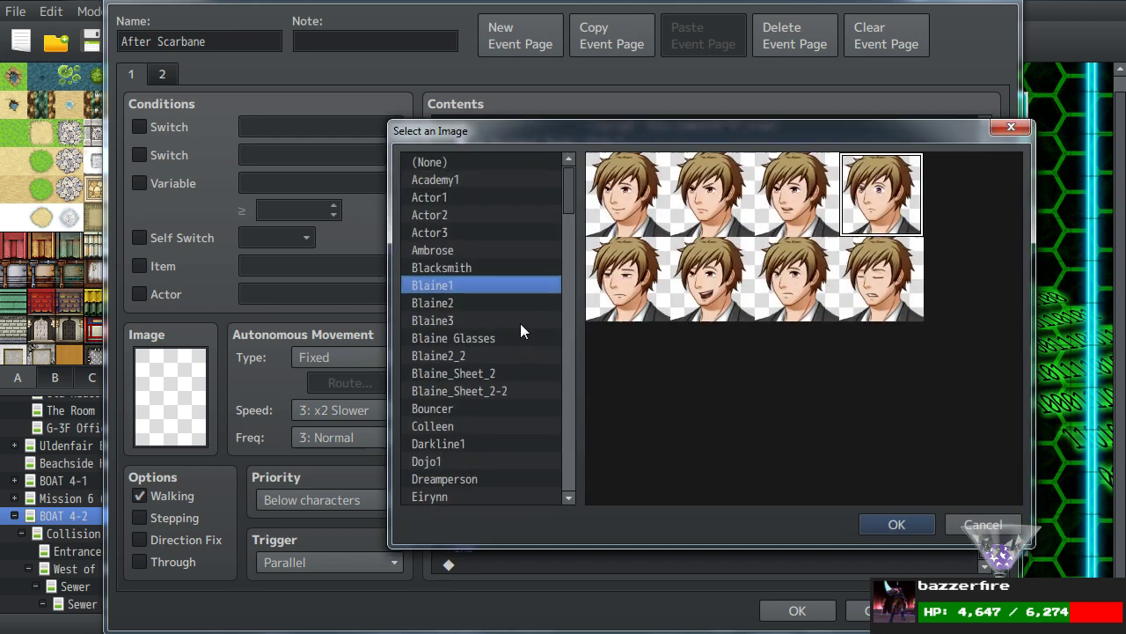
{"action": "left_click", "coordinate": [488, 392]}
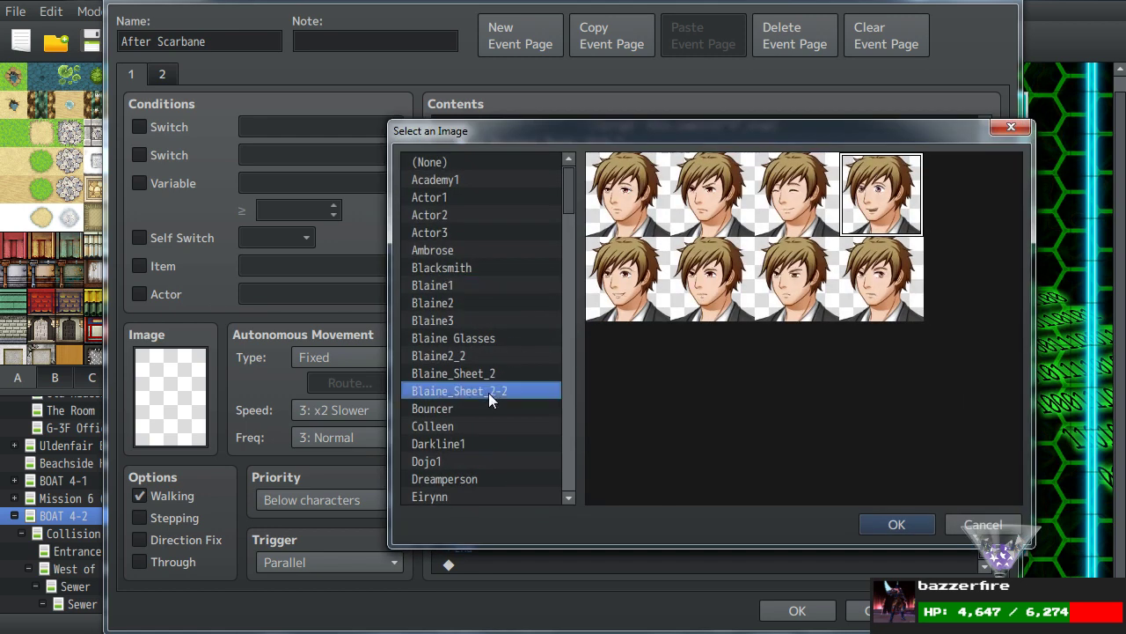
{"action": "double_click", "coordinate": [711, 293]}
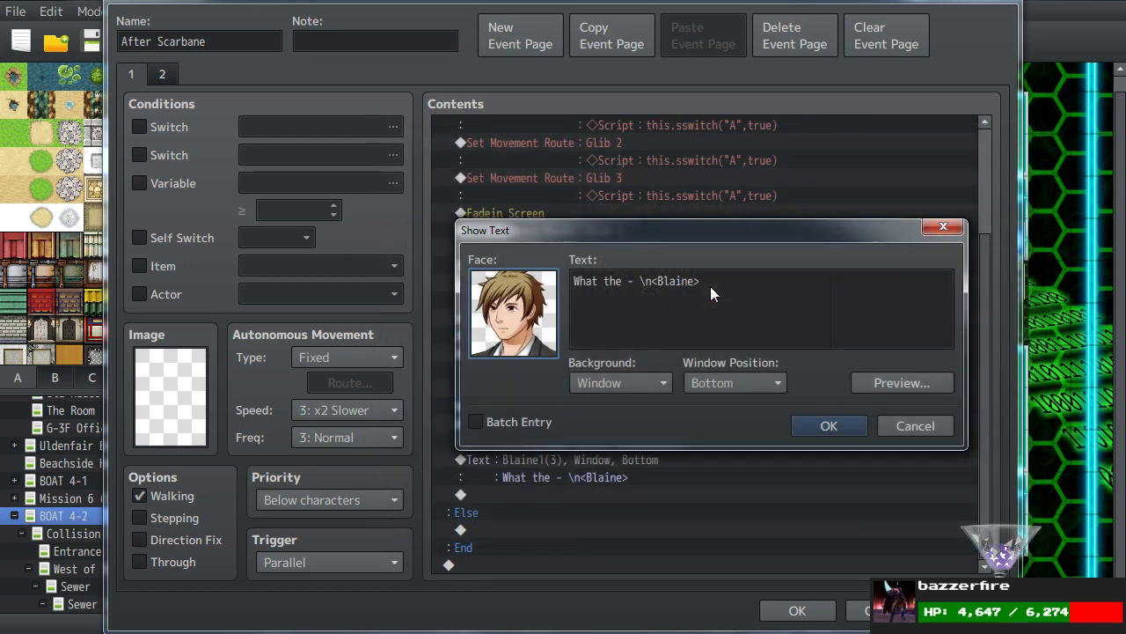
Replace "What the -" in the copied Blaine text with "You guys need to get lost...", keeping the \n<Blaine> name tag.
{"action": "left_click", "coordinate": [703, 302]}
{"action": "left_click_drag", "start_coordinate": [638, 280], "coordinate": [574, 281]}
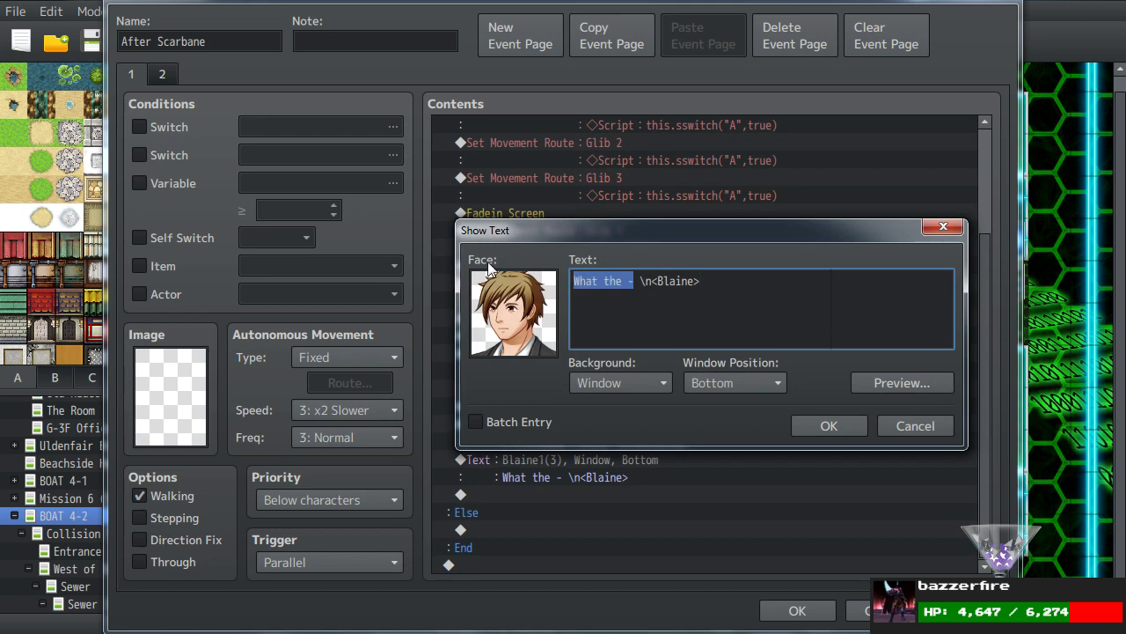
{"action": "type", "text": "You guys need to get lost..."}
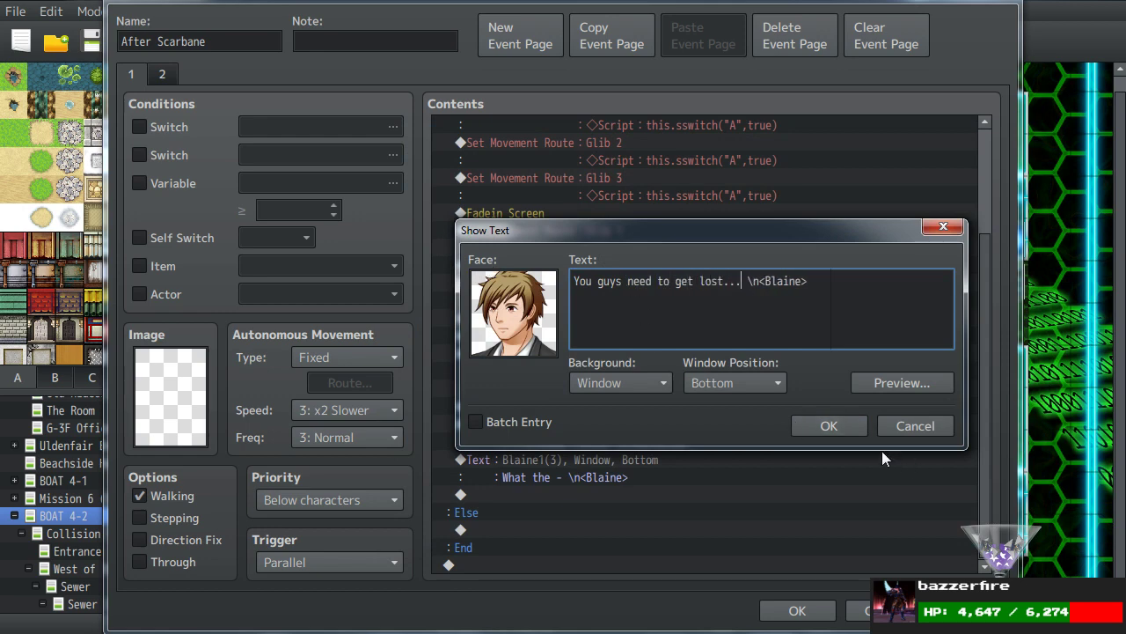
{"action": "left_click", "coordinate": [844, 429]}
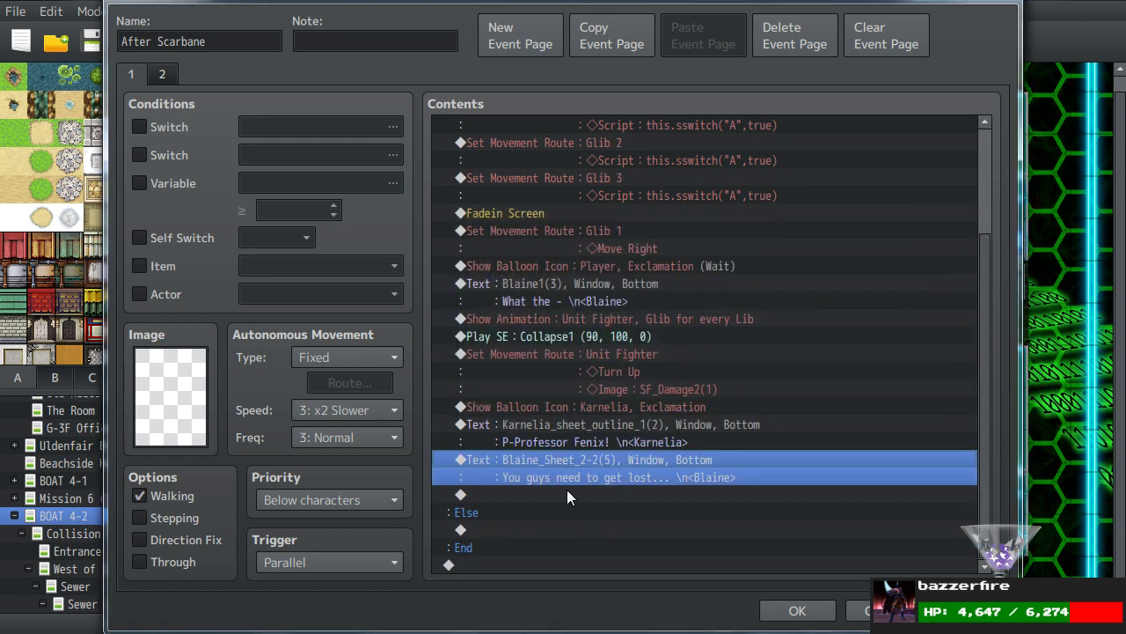
{"action": "double_click", "coordinate": [561, 491]}
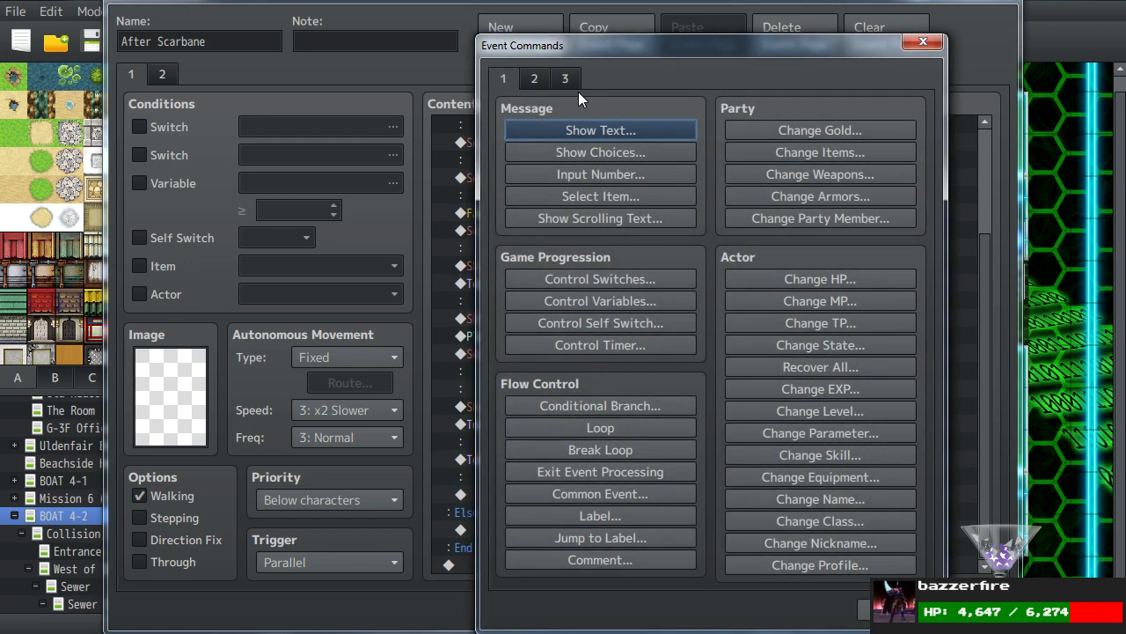
{"action": "key", "text": "Return"}
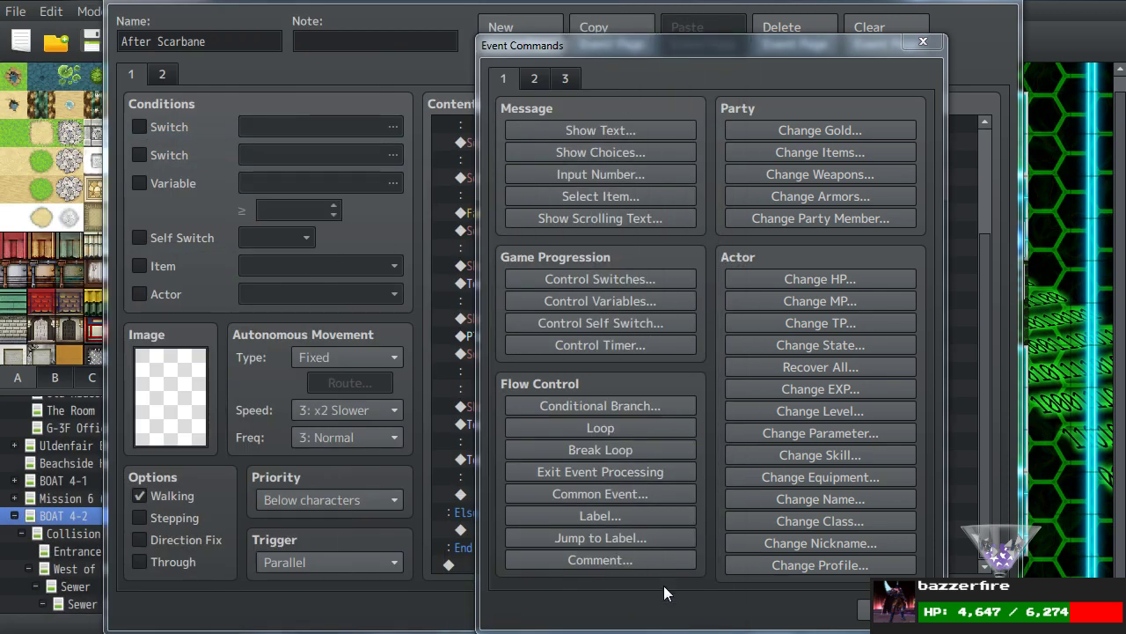
{"action": "left_click", "coordinate": [558, 132]}
{"action": "double_click", "coordinate": [510, 339]}
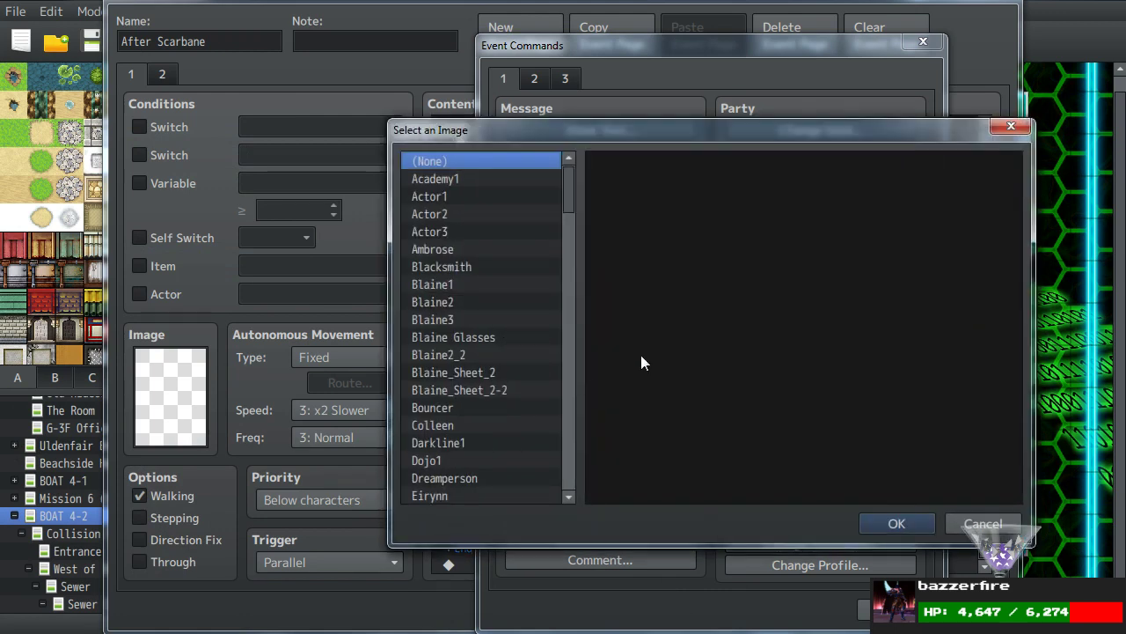
{"action": "left_click", "coordinate": [1010, 127]}
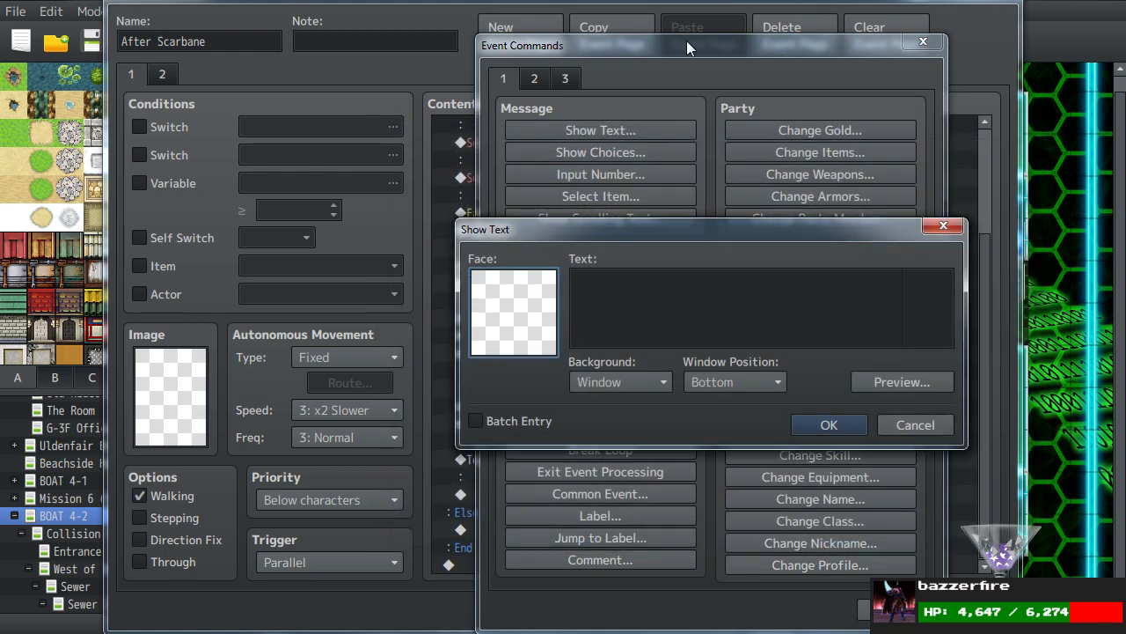
{"action": "left_click", "coordinate": [943, 227]}
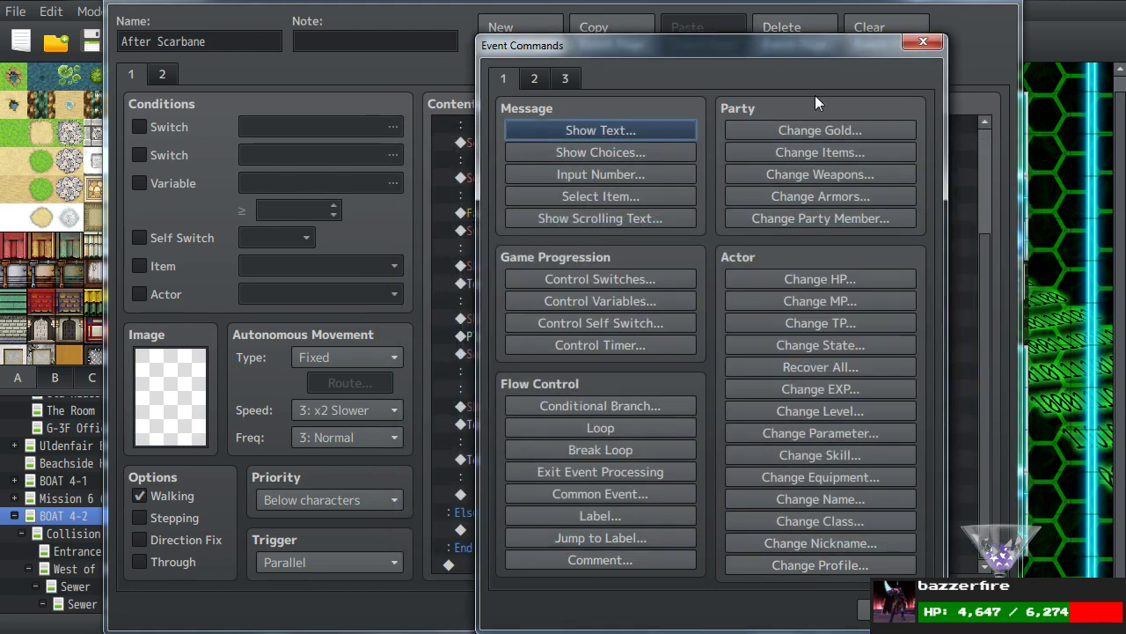
{"action": "left_click_drag", "start_coordinate": [793, 50], "coordinate": [665, 54]}
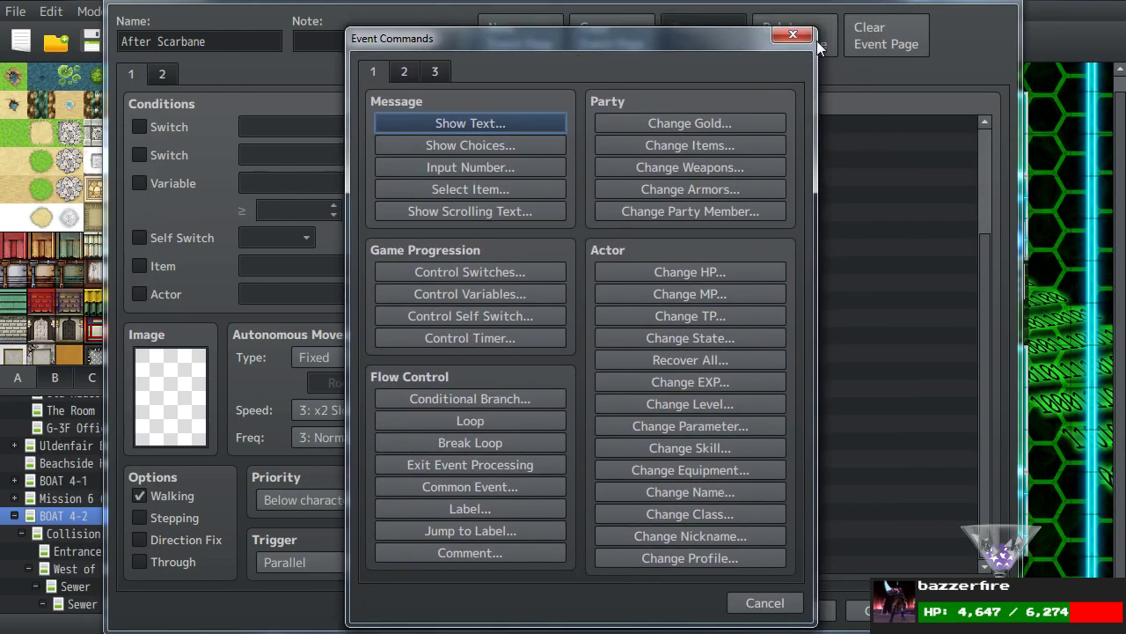
{"action": "left_click", "coordinate": [778, 37]}
Add a movement route for the Player below Blaine's "You guys need to get lost..." text, containing a jump of +2, +3.
{"action": "left_click_drag", "start_coordinate": [815, 1], "coordinate": [59, 36]}
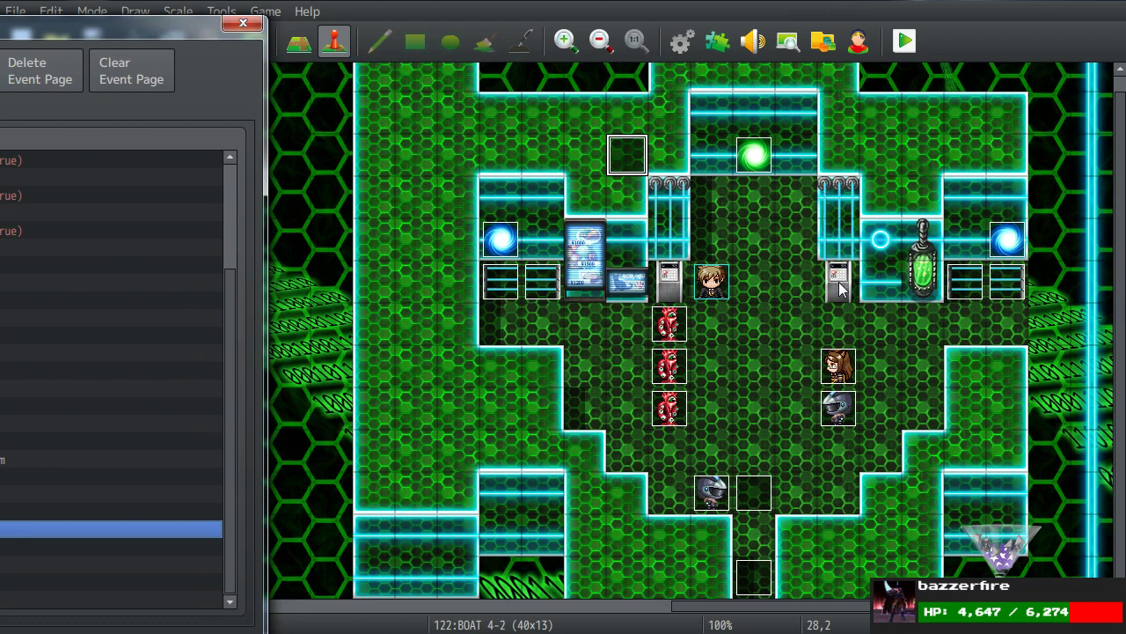
{"action": "left_click_drag", "start_coordinate": [0, 39], "coordinate": [531, 9]}
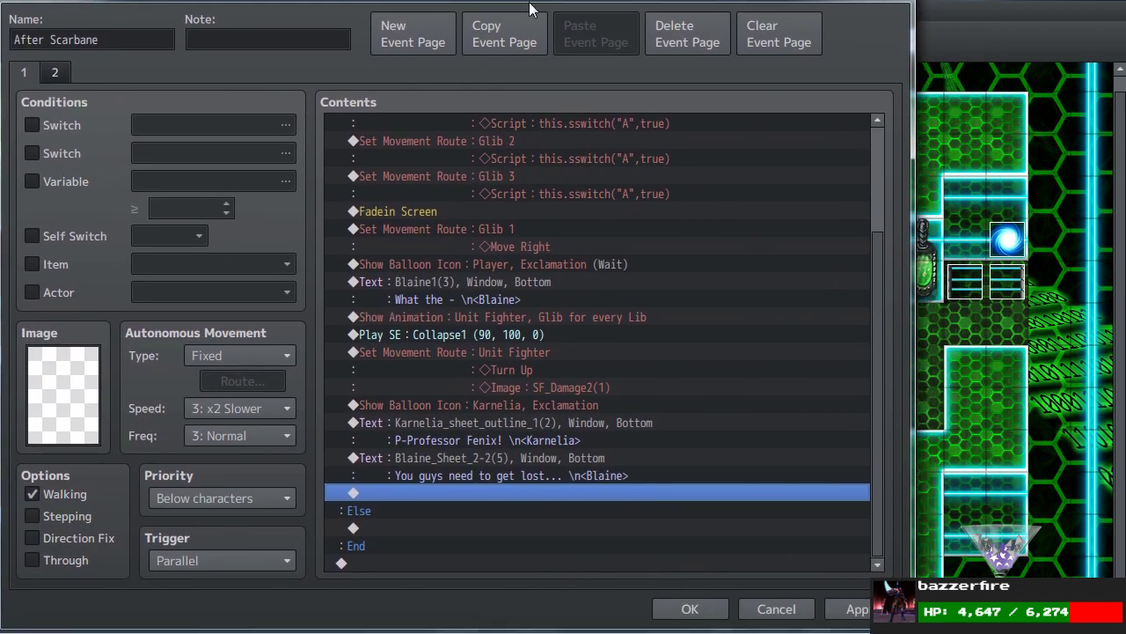
{"action": "double_click", "coordinate": [415, 495]}
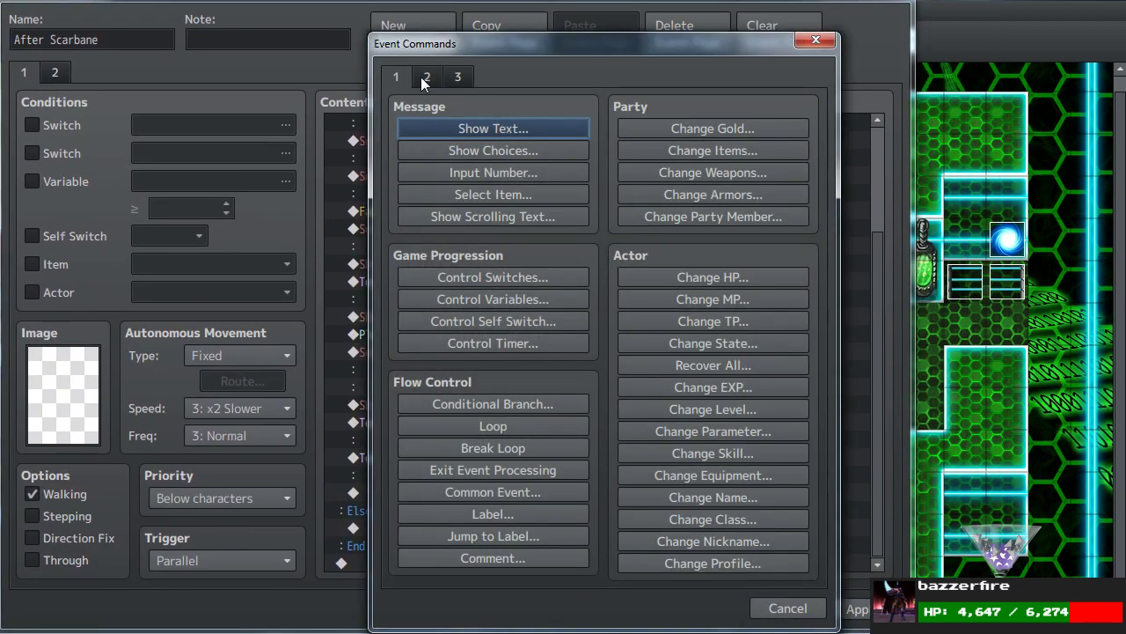
{"action": "left_click", "coordinate": [426, 78]}
{"action": "left_click", "coordinate": [493, 216]}
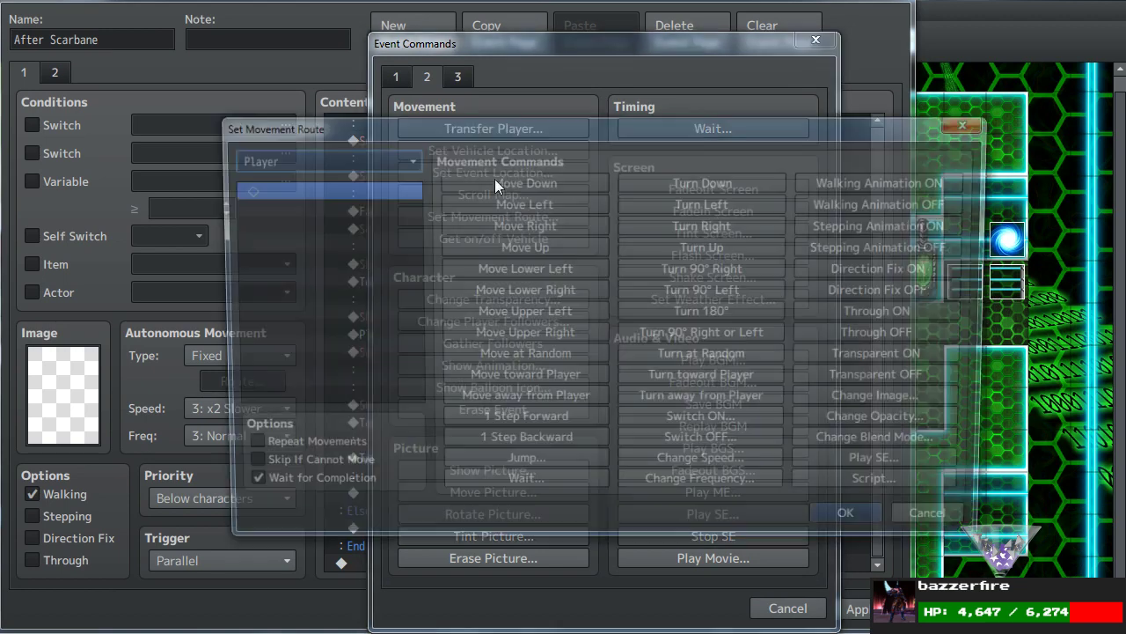
{"action": "left_click", "coordinate": [343, 161]}
{"action": "left_click", "coordinate": [253, 173]}
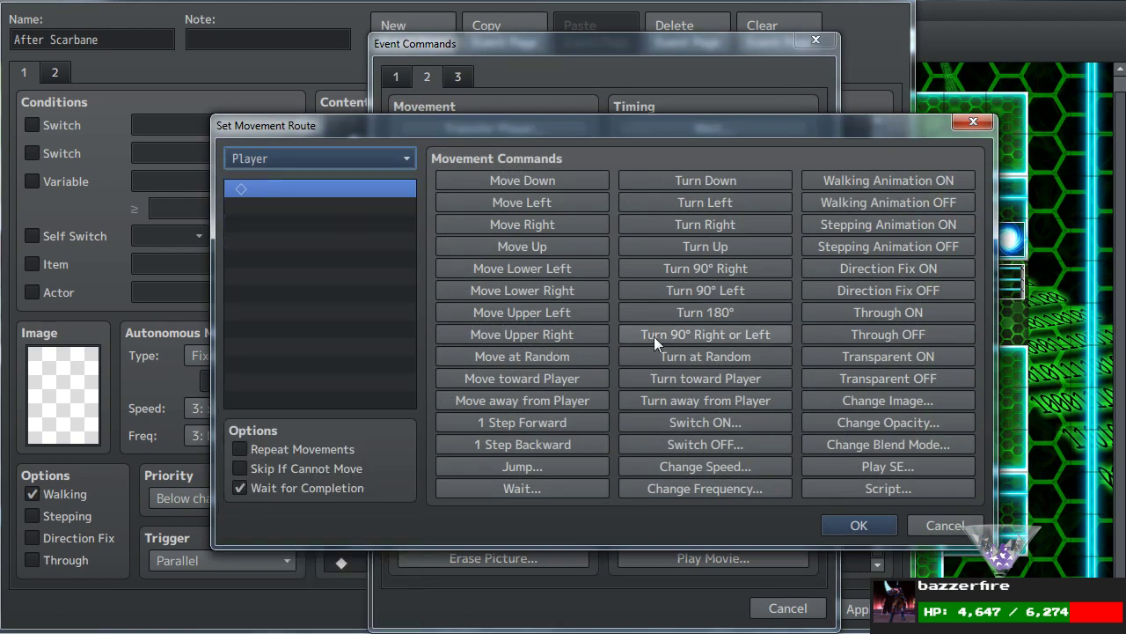
{"action": "left_click", "coordinate": [528, 466]}
{"action": "type", "text": "2"}
{"action": "key", "text": "Tab"}
{"action": "type", "text": "3"}
{"action": "left_click", "coordinate": [574, 380]}
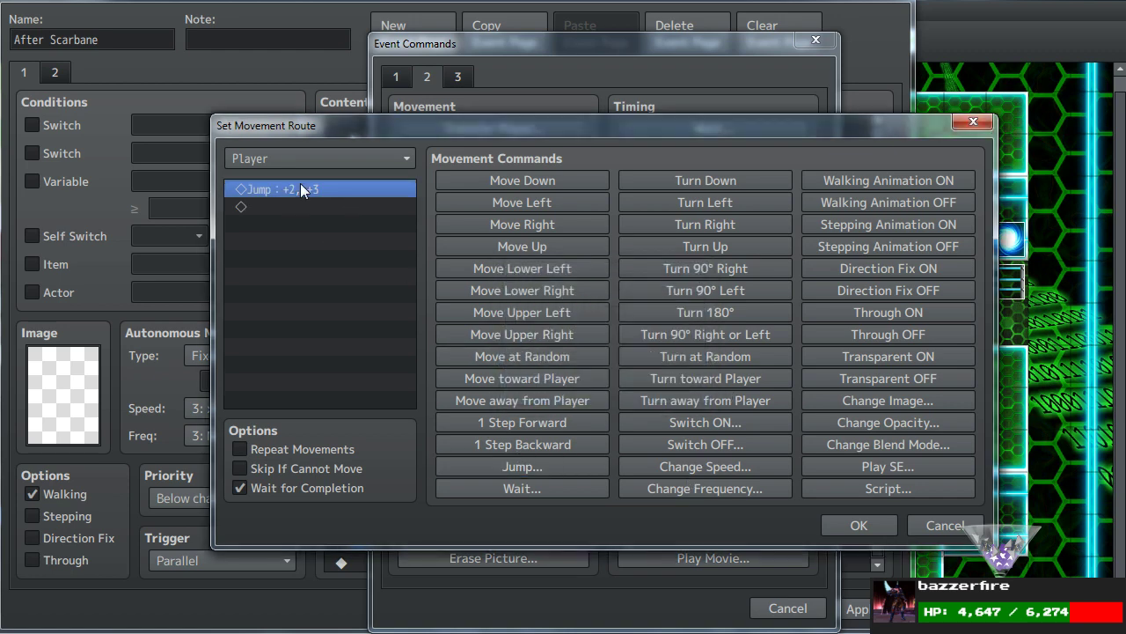
Insert the Jump1 sound effect (90, 100, 0) before the jump in the Player's route and confirm the route.
{"action": "left_click", "coordinate": [855, 464]}
{"action": "key", "text": "j"}
{"action": "scroll", "coordinate": [561, 391], "scroll_direction": "down", "scroll_amount": 3}
{"action": "left_click", "coordinate": [609, 514]}
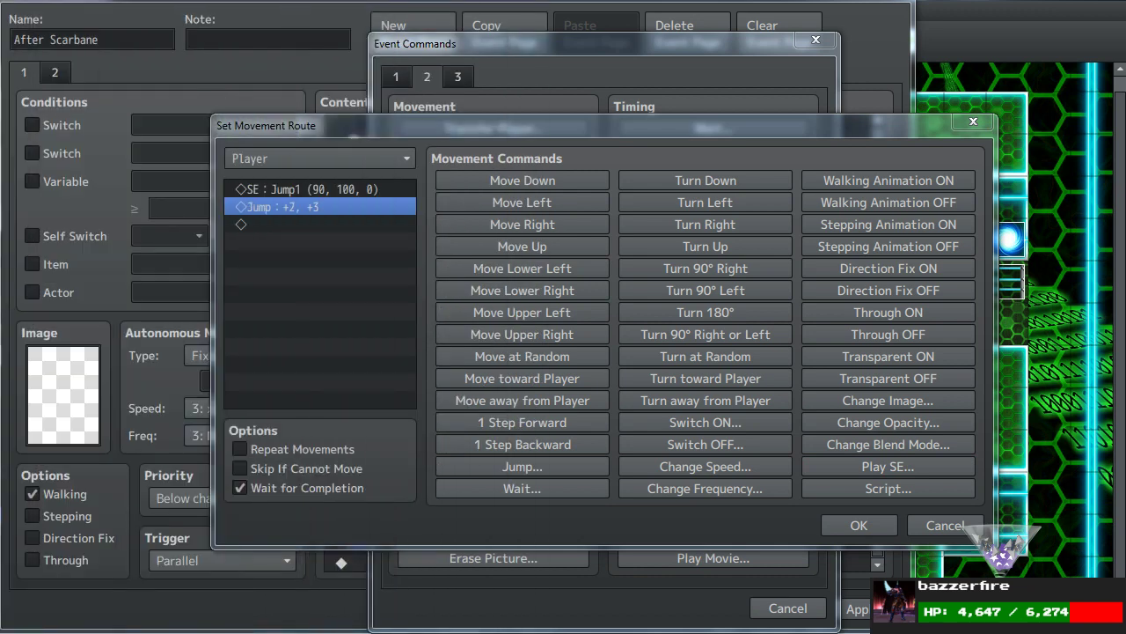
{"action": "left_click", "coordinate": [300, 297]}
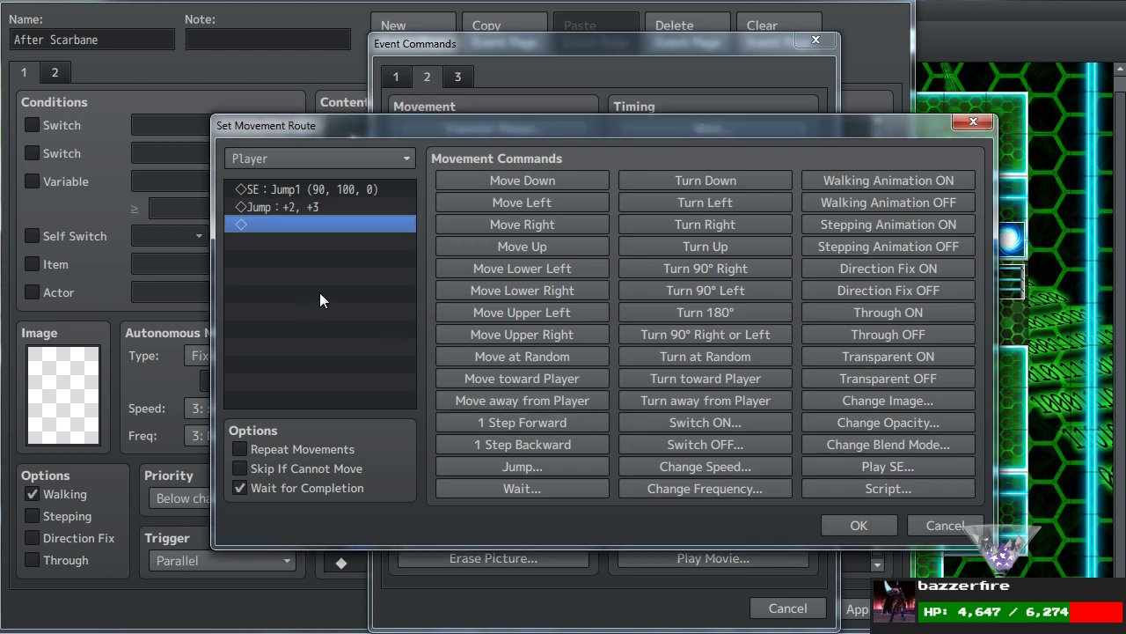
{"action": "left_click", "coordinate": [845, 530]}
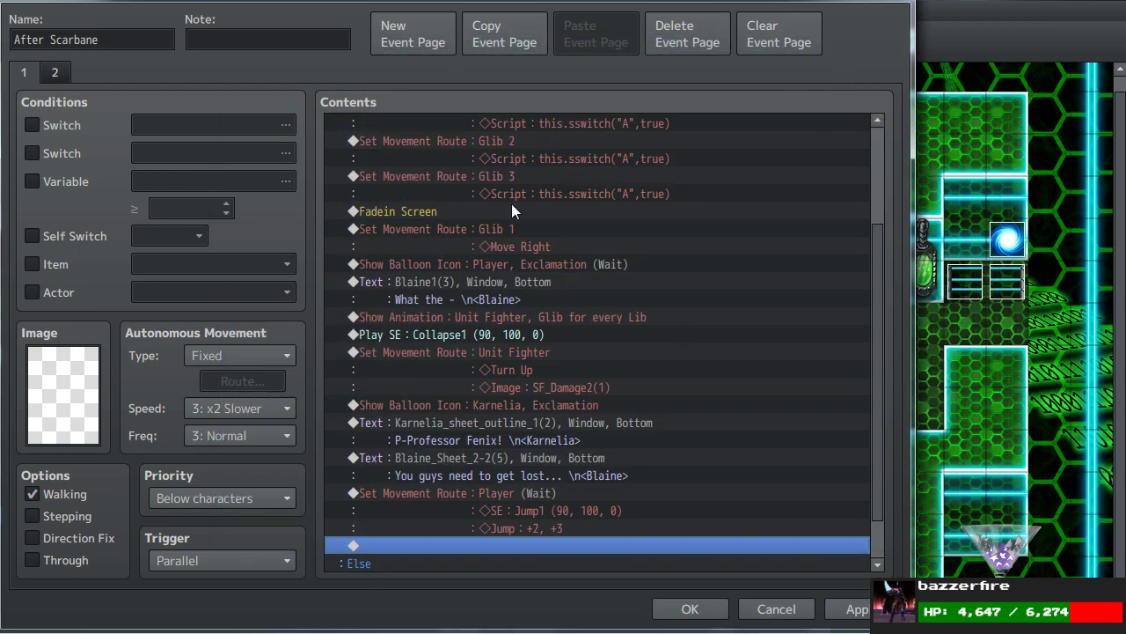
Start a new Show Text command below the Player's jump route, with the second upper-row expression of Blaine1 as its face.
{"action": "right_click", "coordinate": [572, 161]}
{"action": "left_click", "coordinate": [427, 426]}
{"action": "scroll", "coordinate": [431, 466], "scroll_direction": "down", "scroll_amount": 1}
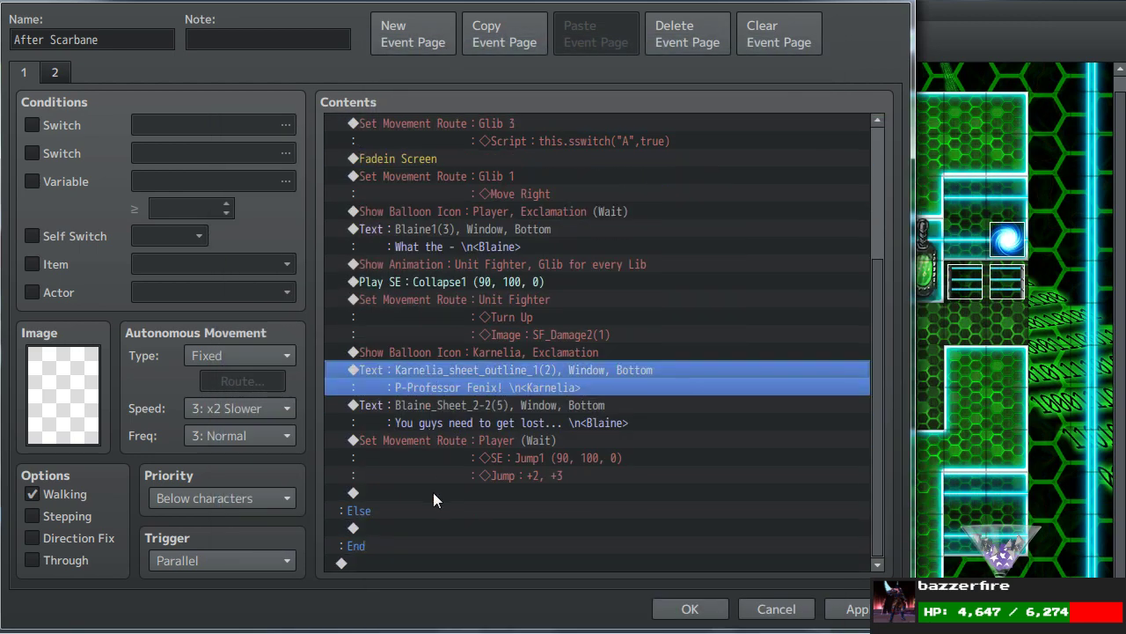
{"action": "left_click", "coordinate": [394, 491]}
{"action": "double_click", "coordinate": [394, 491]}
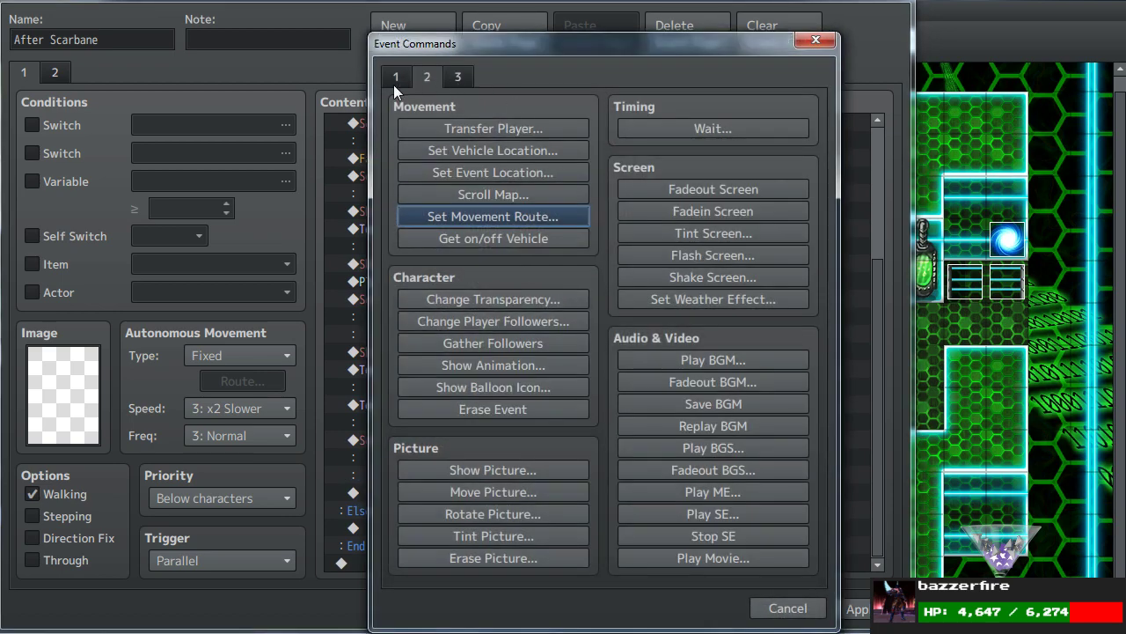
{"action": "left_click", "coordinate": [394, 81]}
{"action": "left_click", "coordinate": [431, 127]}
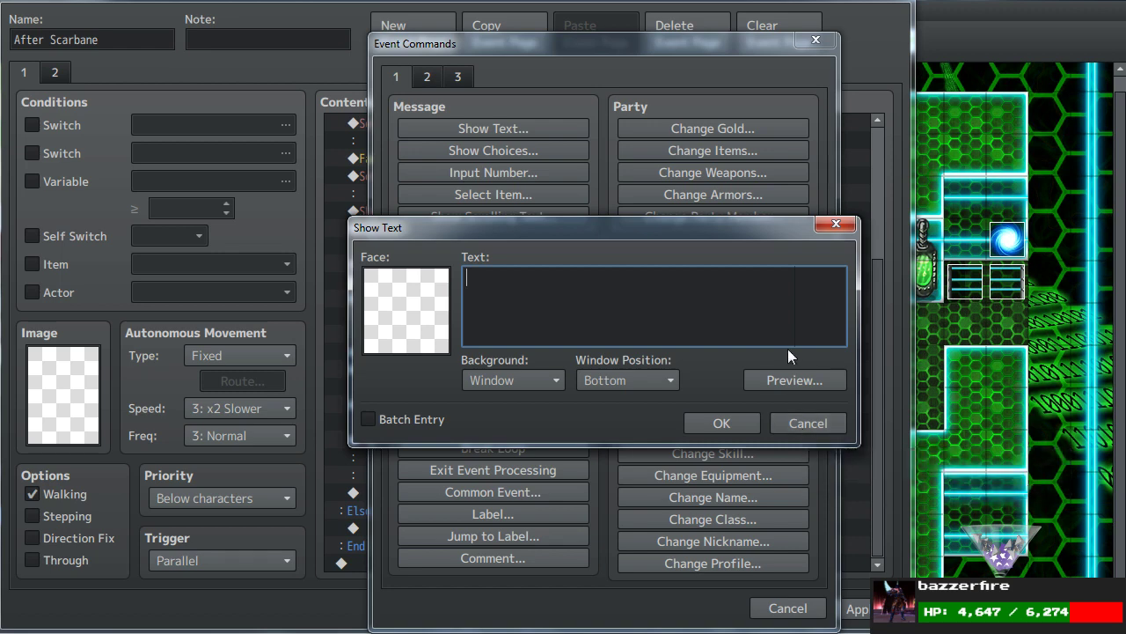
{"action": "right_click", "coordinate": [618, 321]}
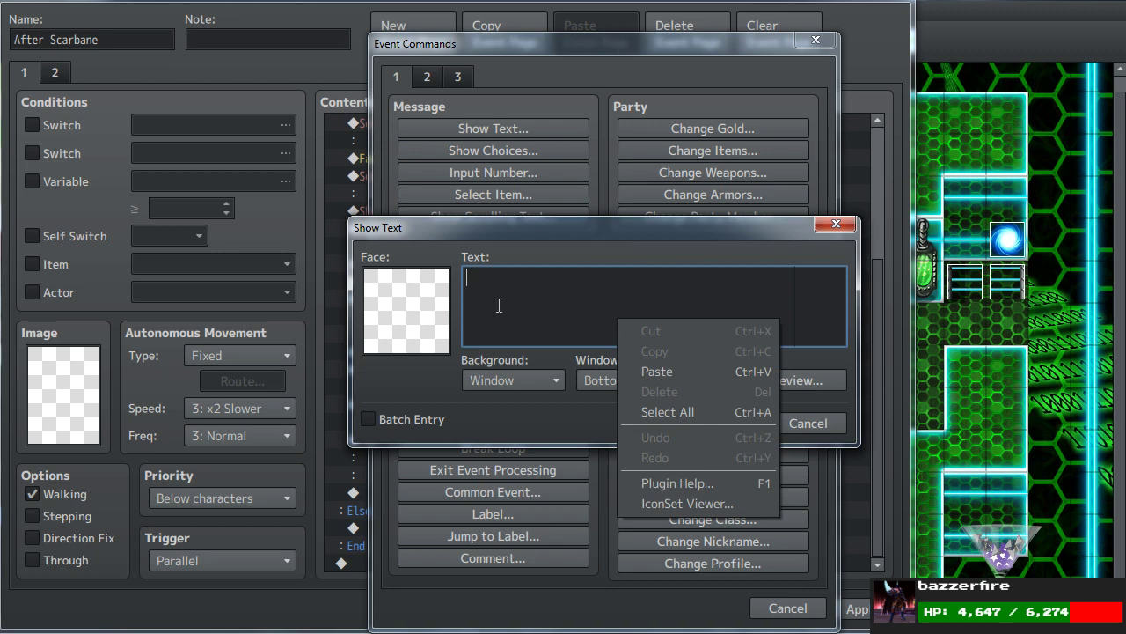
{"action": "key", "text": "Escape"}
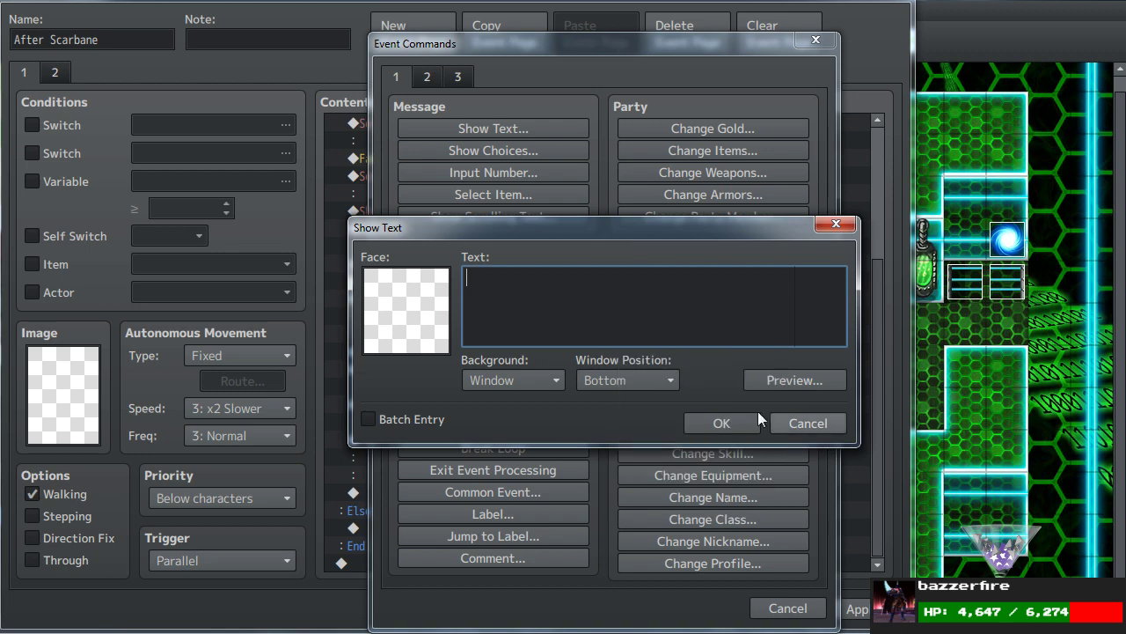
{"action": "double_click", "coordinate": [412, 301]}
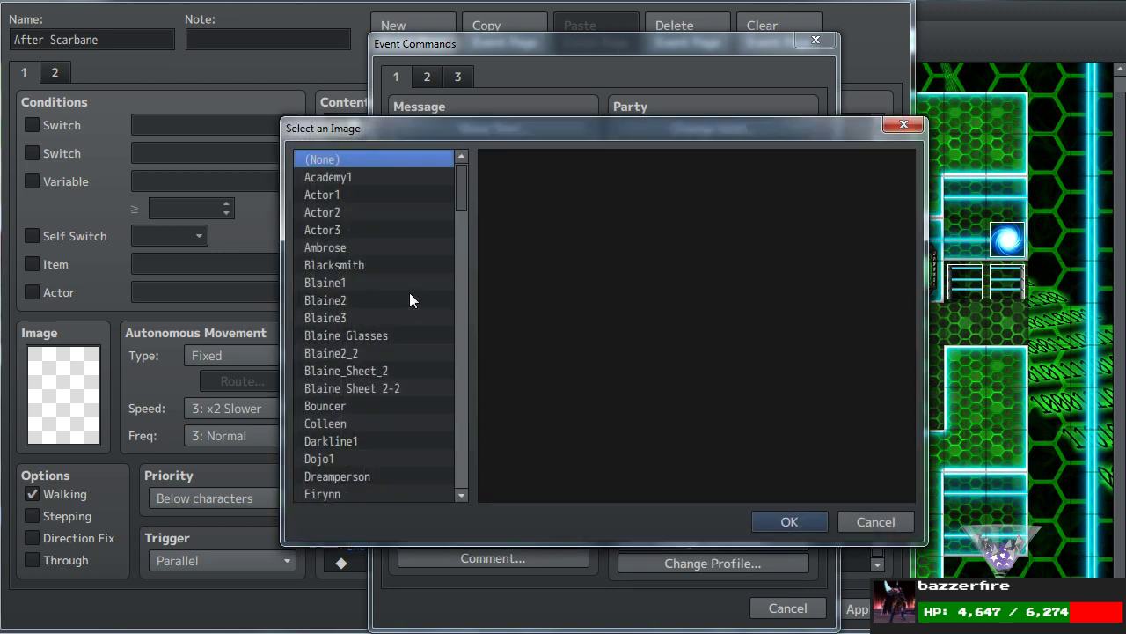
{"action": "left_click", "coordinate": [317, 282]}
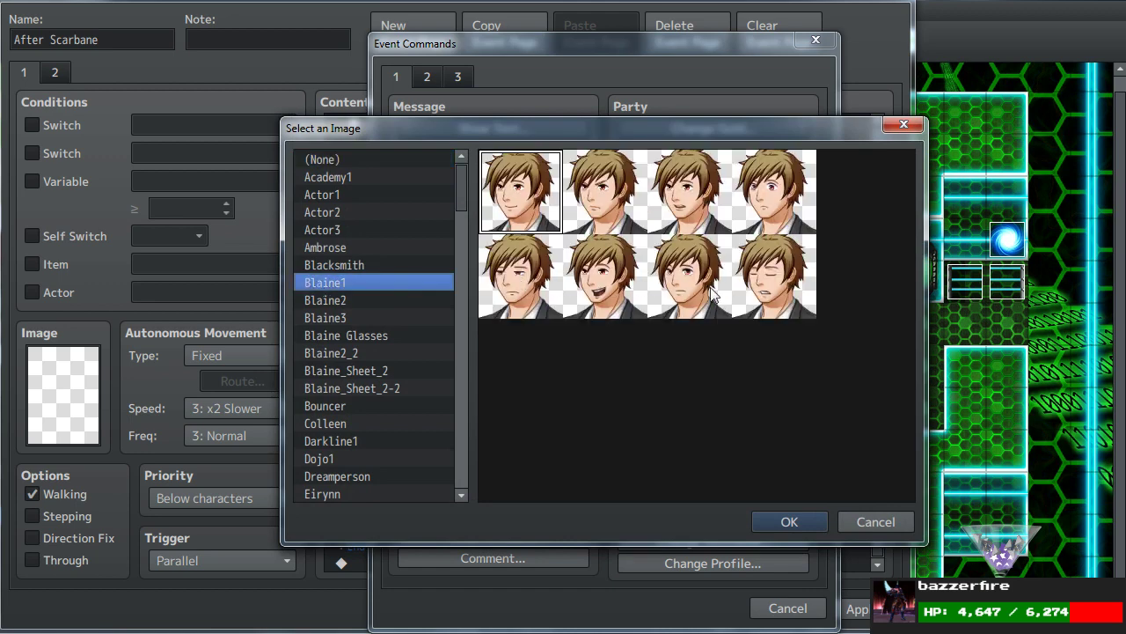
{"action": "double_click", "coordinate": [588, 208]}
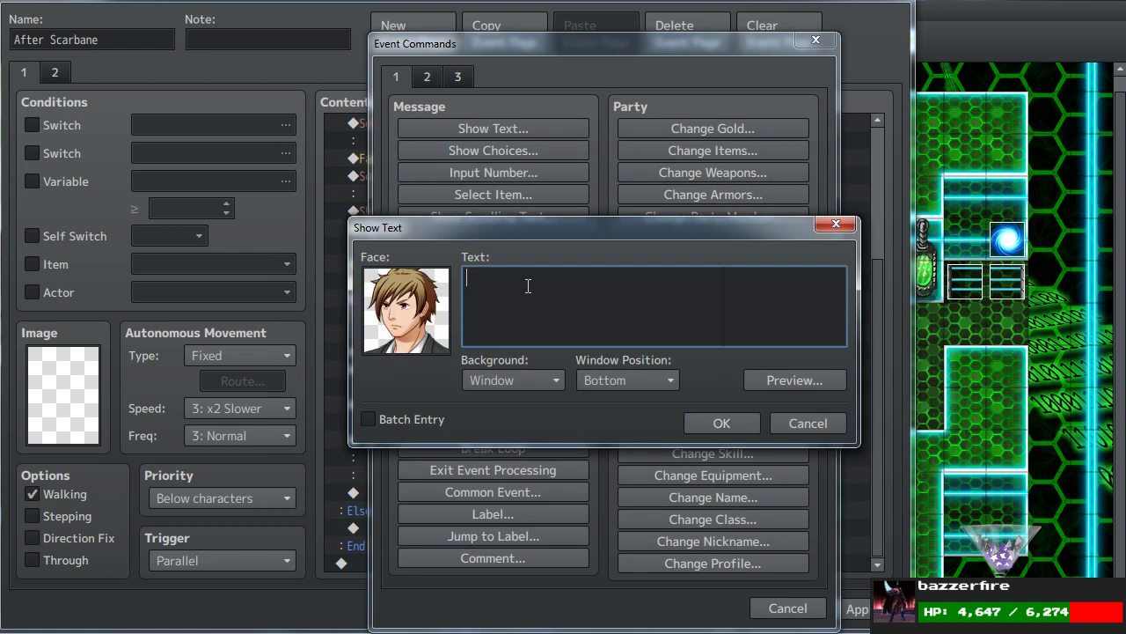
Write "Just got this \c[10]Scarbane\c. Might as well use it. \n<Blaine>" as Blaine's new text, breaking the line before "use".
{"action": "type", "text": "Just got this"}
{"action": "type", "text": " \\c[3"}
{"action": "type", "text": "]"}
{"action": "key", "text": "BackSpace"}
{"action": "key", "text": "BackSpace"}
{"action": "type", "text": "10]"}
{"action": "key", "text": "BackSpace"}
{"action": "type", "text": "\\]"}
{"action": "key", "text": "BackSpace"}
{"action": "type", "text": "]Scarbane"}
{"action": "key", "text": "BackSpace"}
{"action": "type", "text": "\\c. Might as well"}
{"action": "key", "text": "Return"}
{"action": "type", "text": "use it. \\n<Blaine>"}
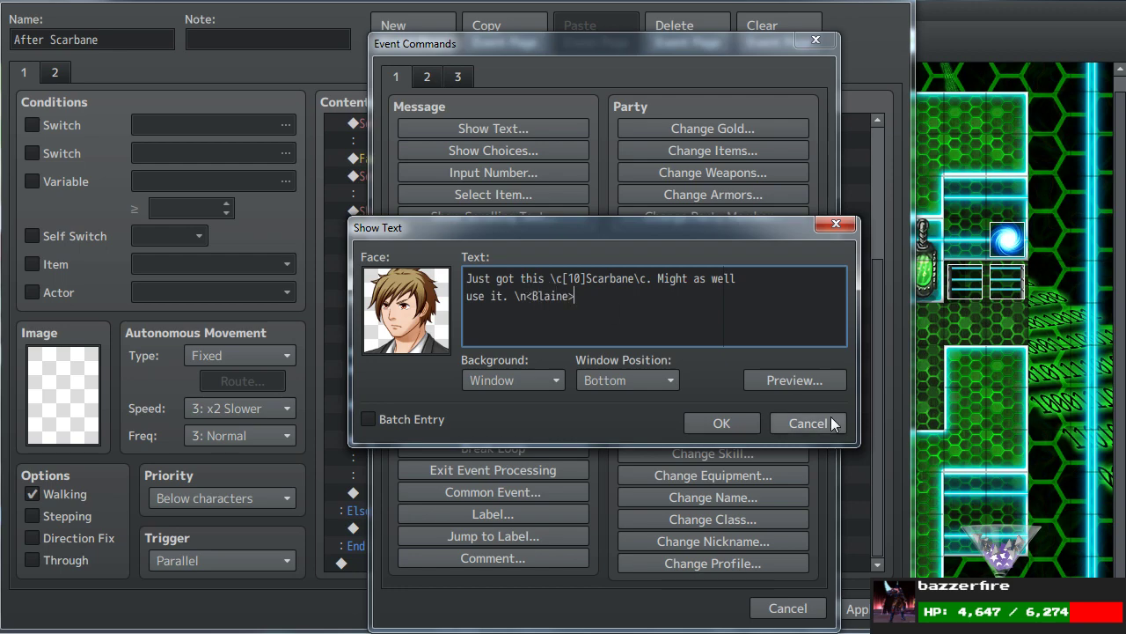
Preview Blaine's Scarbane text, move its line break to after "use", and confirm the text.
{"action": "left_click", "coordinate": [796, 381]}
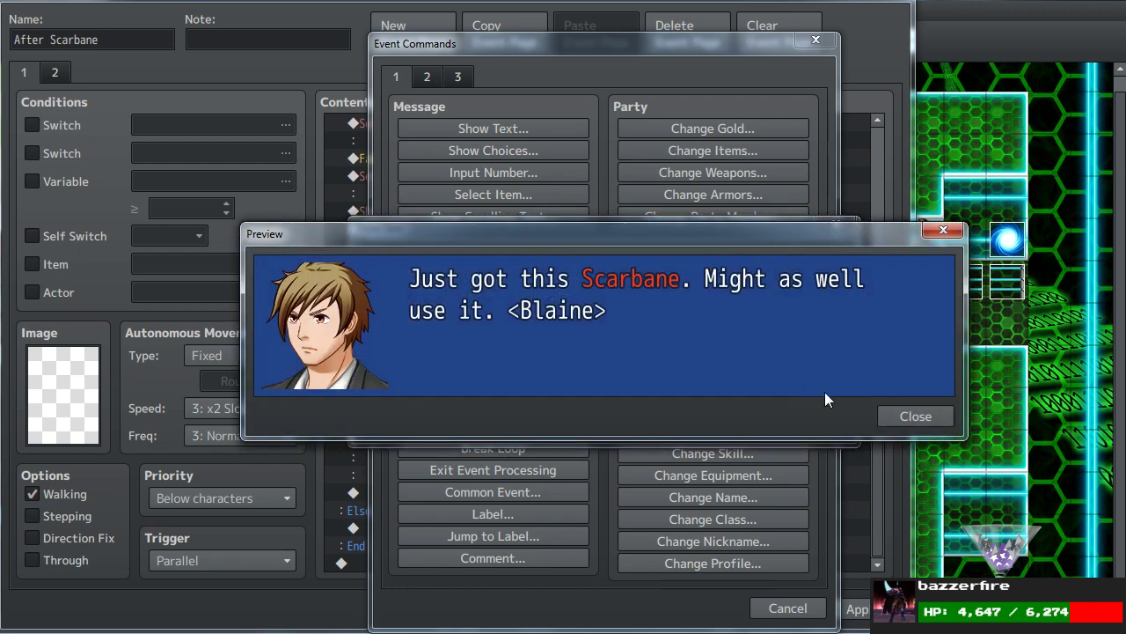
{"action": "left_click", "coordinate": [906, 423]}
{"action": "key", "text": "Home"}
{"action": "key", "text": "BackSpace"}
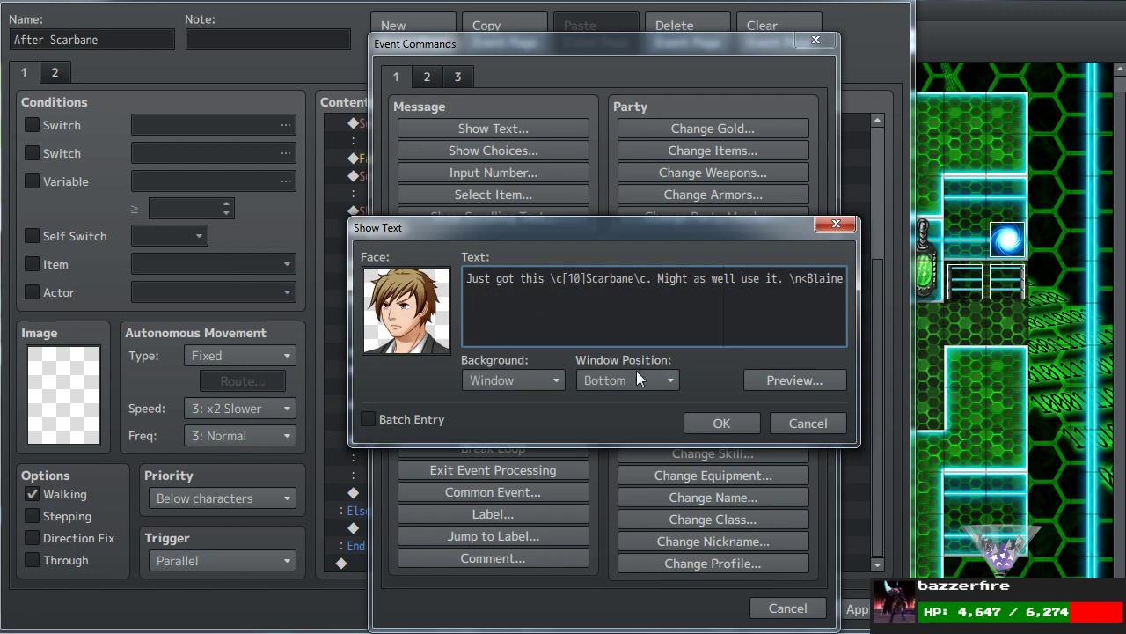
{"action": "left_click", "coordinate": [787, 377]}
{"action": "left_click", "coordinate": [910, 414]}
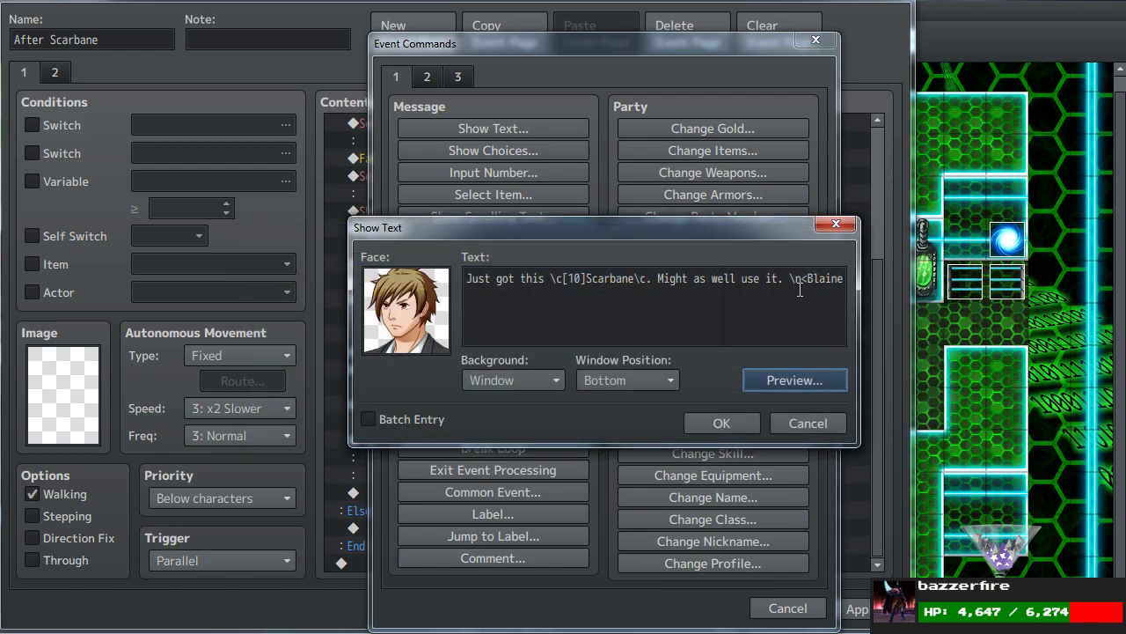
{"action": "left_click", "coordinate": [767, 278]}
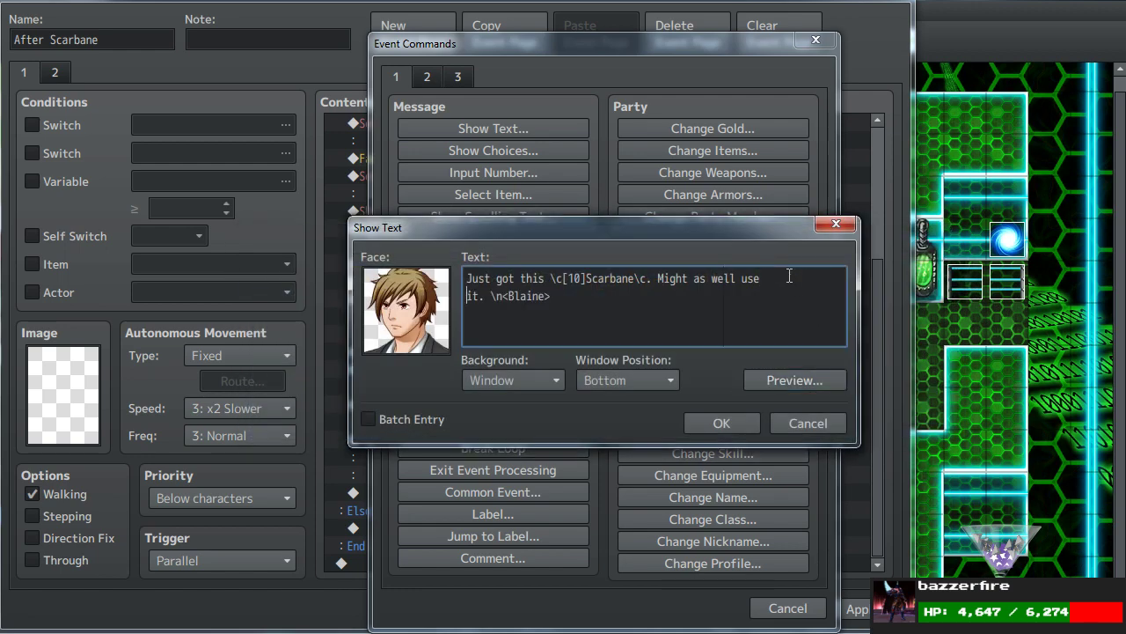
{"action": "left_click", "coordinate": [787, 378]}
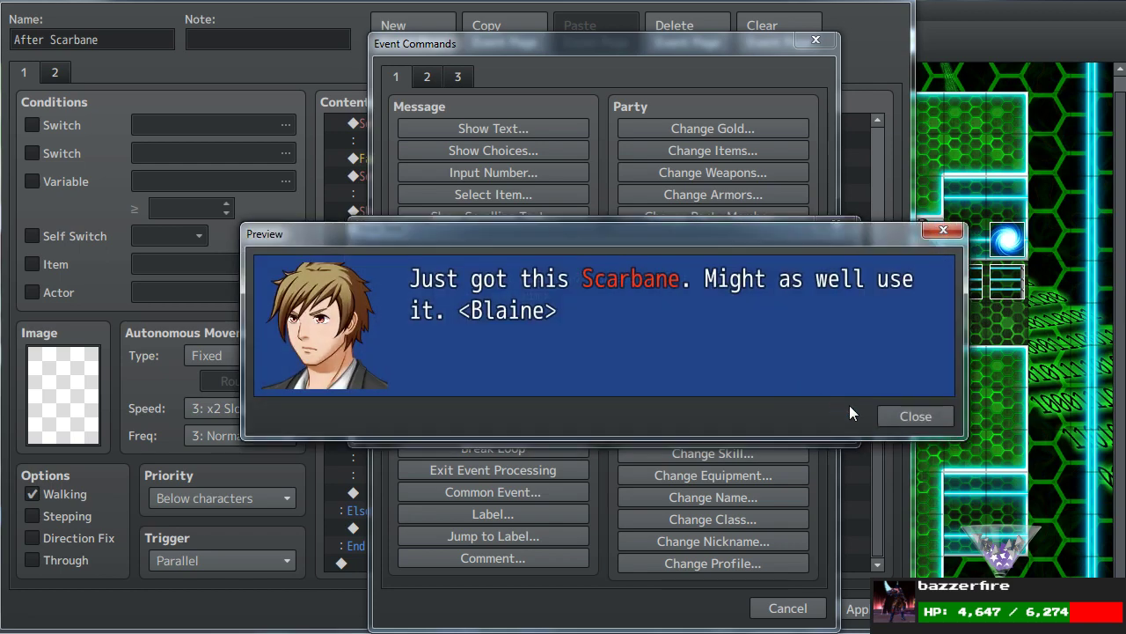
{"action": "left_click", "coordinate": [911, 417]}
{"action": "left_click", "coordinate": [717, 419]}
Add a Change Equipment command below the Scarbane text that sets Blaine's weapon to Scarbane.
{"action": "scroll", "coordinate": [654, 408], "scroll_direction": "down", "scroll_amount": 1}
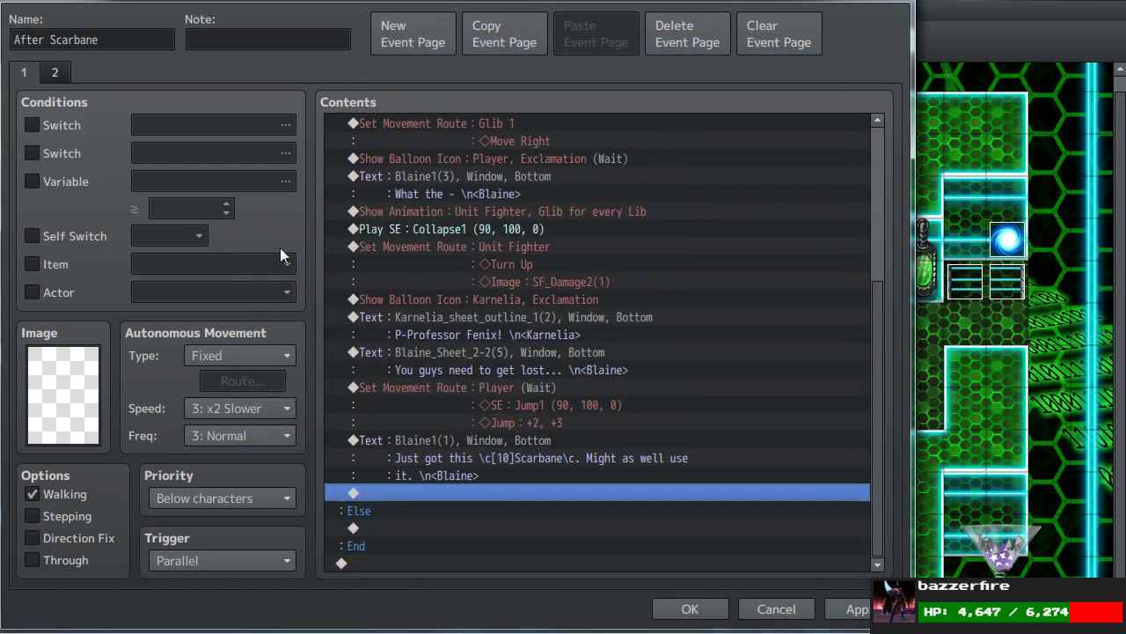
{"action": "double_click", "coordinate": [363, 490]}
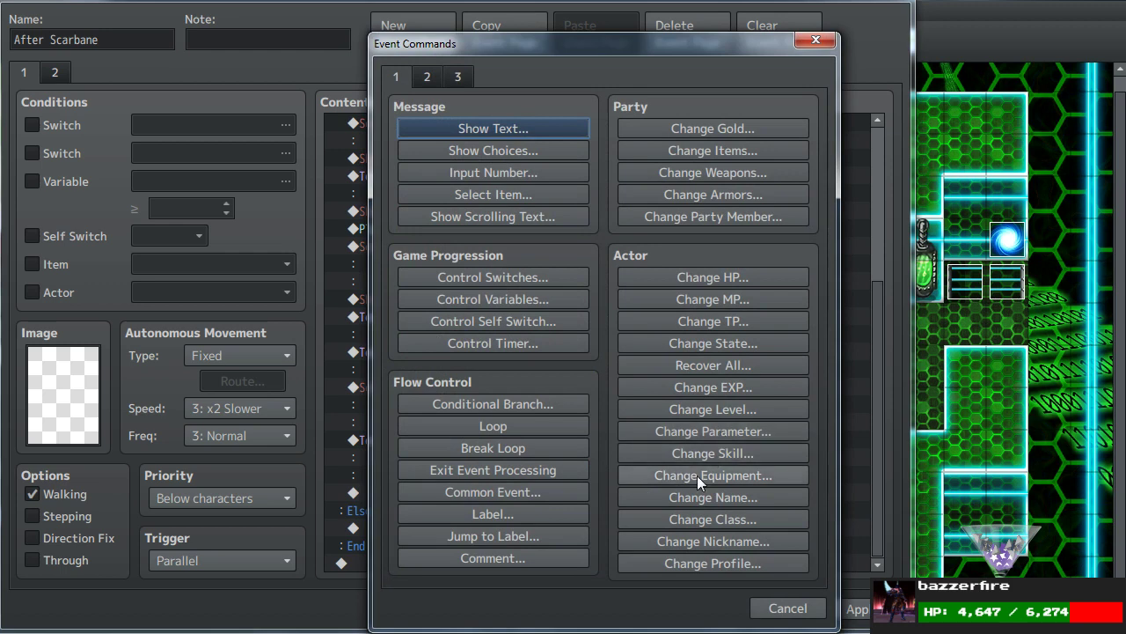
{"action": "left_click", "coordinate": [698, 474]}
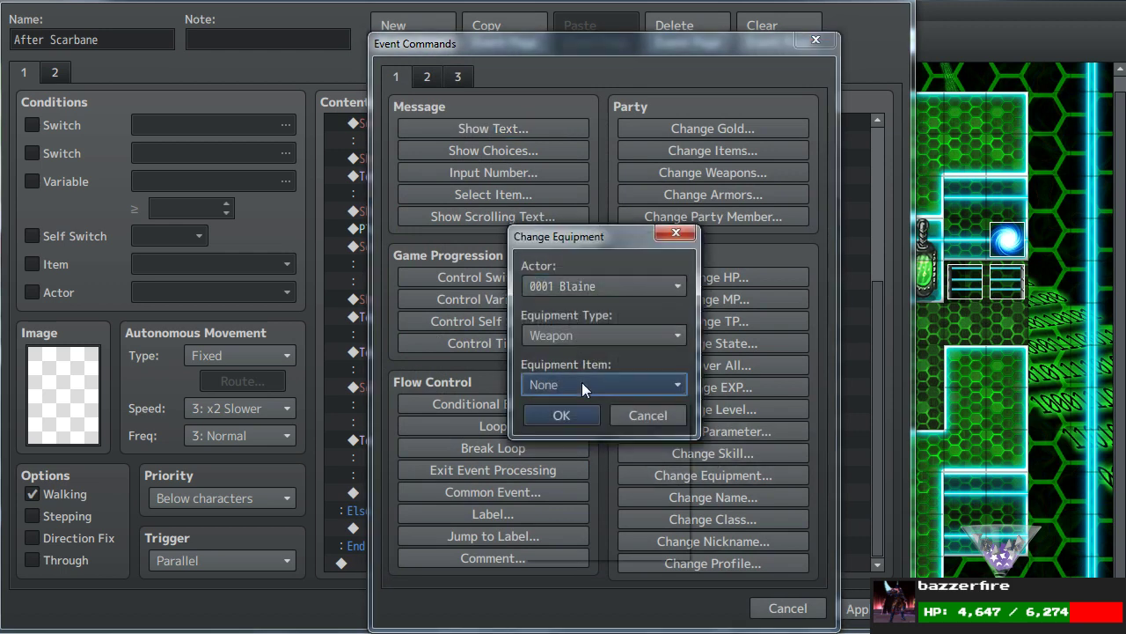
{"action": "left_click", "coordinate": [582, 384]}
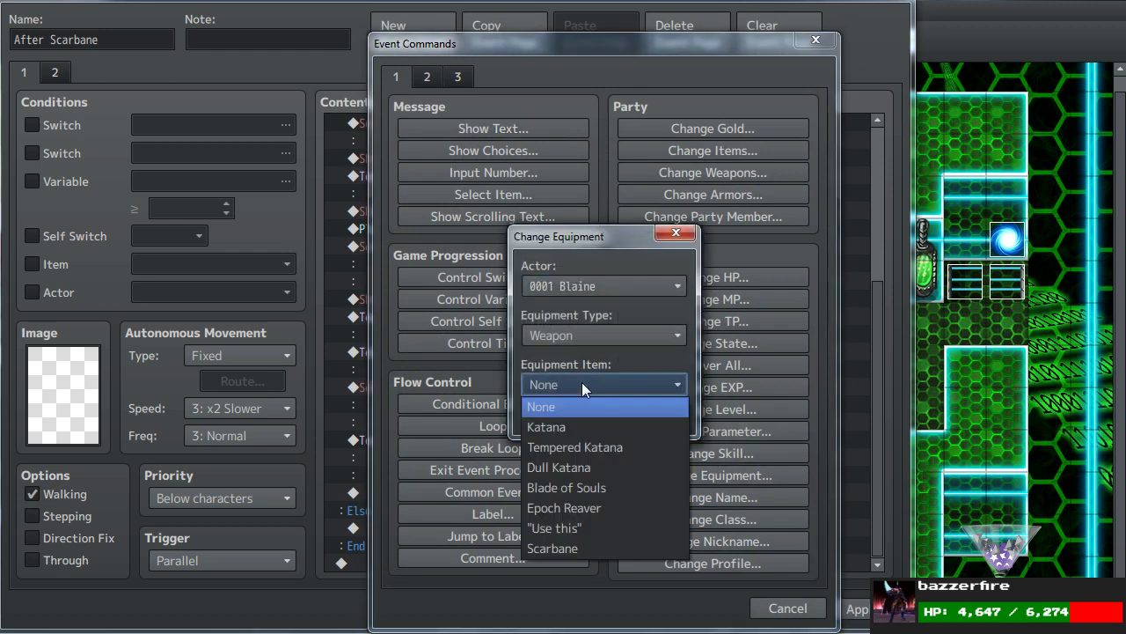
{"action": "left_click", "coordinate": [569, 550]}
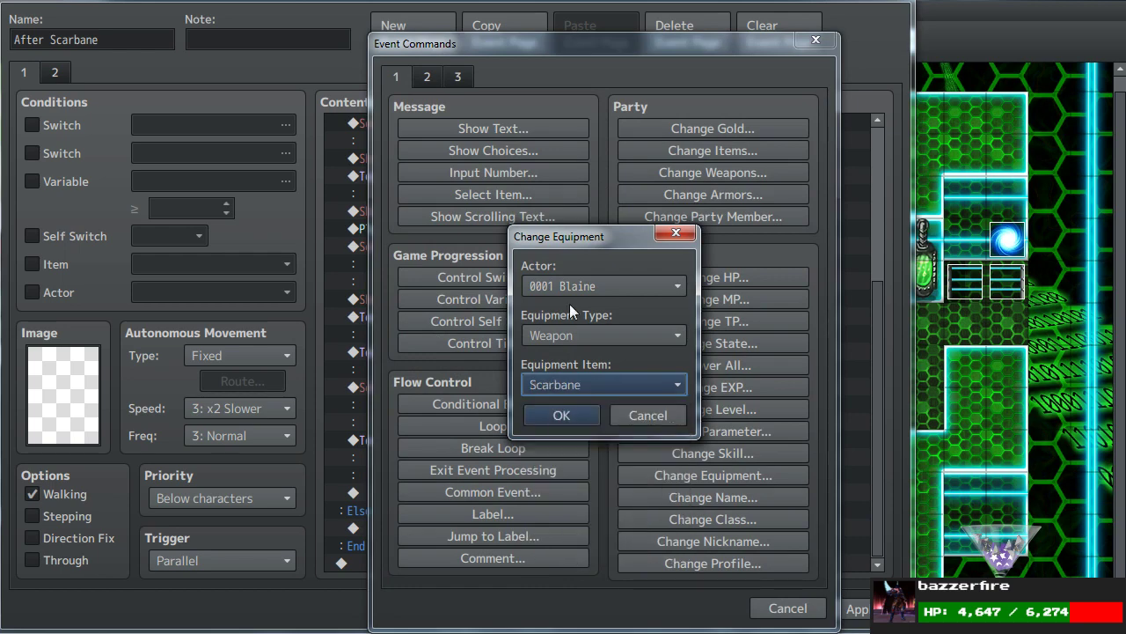
{"action": "left_click", "coordinate": [569, 411]}
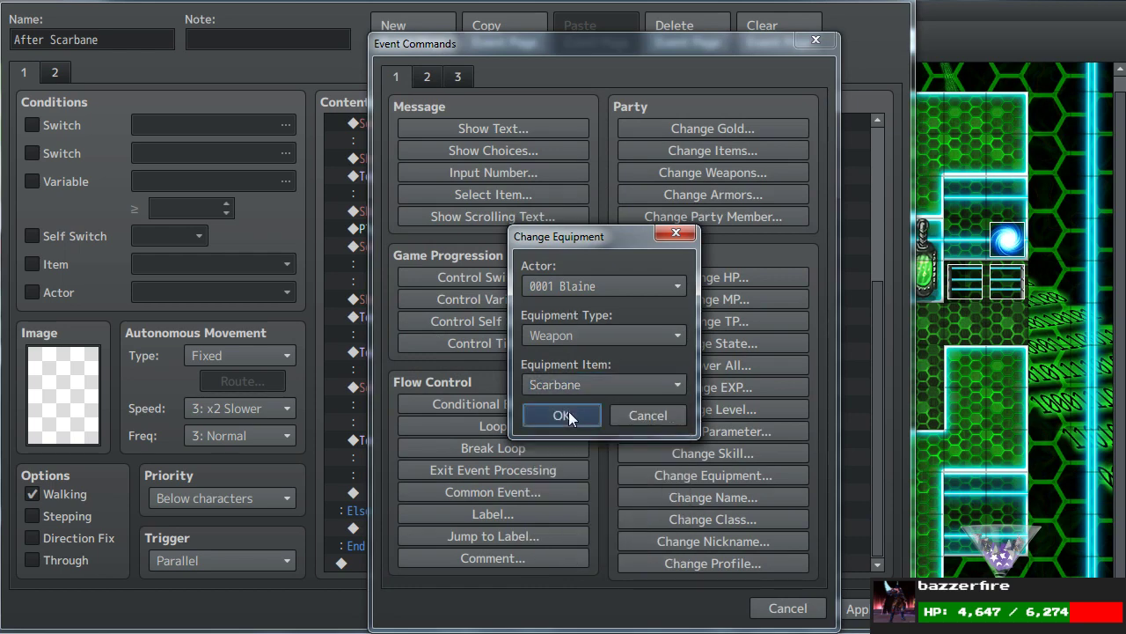
Copy Blaine's "Just got this Scarbane" text and paste it directly above the Change Equipment command.
{"action": "left_click", "coordinate": [430, 422]}
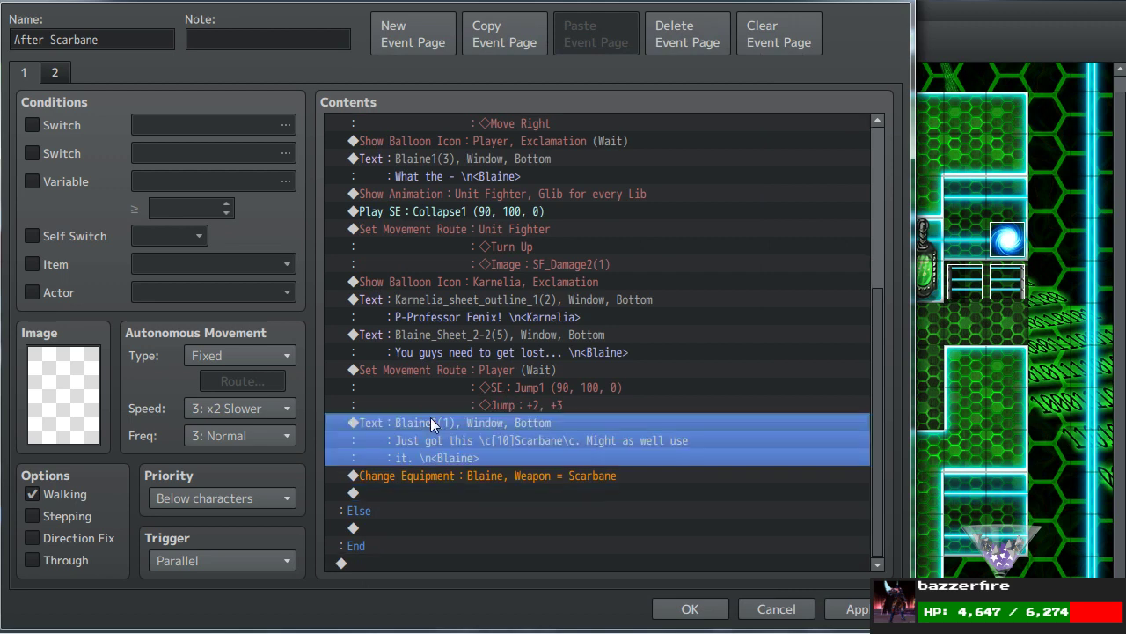
{"action": "key", "text": "ctrl+c"}
{"action": "left_click", "coordinate": [395, 477]}
{"action": "key", "text": "ctrl+v"}
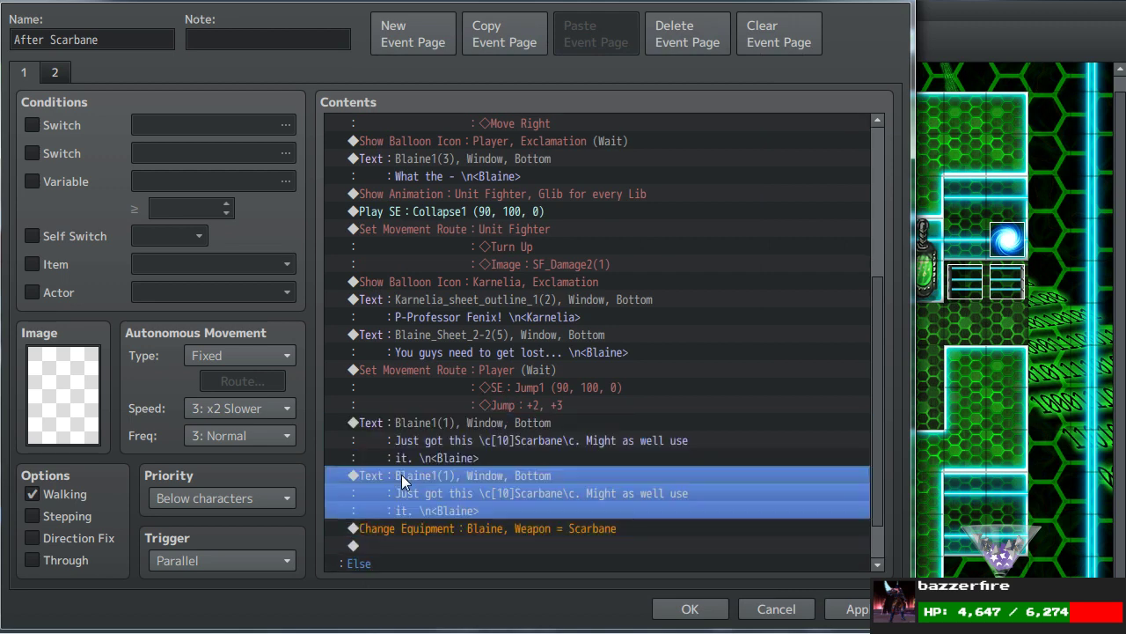
Remove the face image from the pasted Scarbane text by setting it to None.
{"action": "double_click", "coordinate": [402, 475]}
{"action": "key", "text": "ctrl+a"}
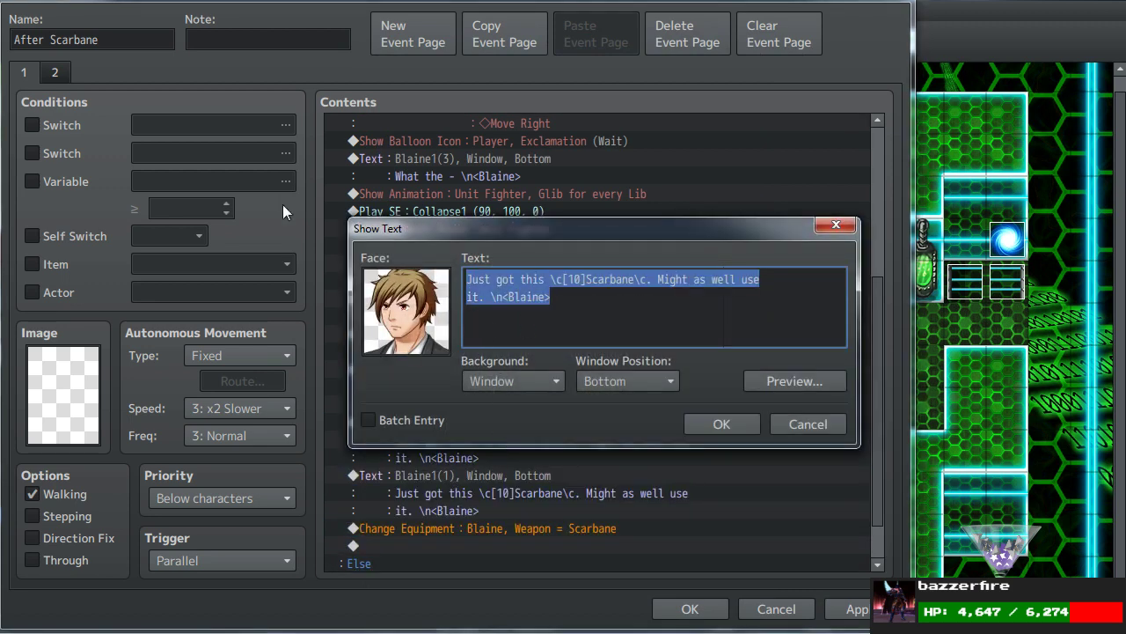
{"action": "double_click", "coordinate": [382, 307]}
{"action": "left_click", "coordinate": [337, 171]}
{"action": "left_click", "coordinate": [334, 159]}
{"action": "double_click", "coordinate": [333, 158]}
Replace the pasted text's message with "\c[17]Equipped Scarbane!" and confirm it.
{"action": "key", "text": "ctrl+a"}
{"action": "type", "text": "\\c[17]Equipped Scarabane!"}
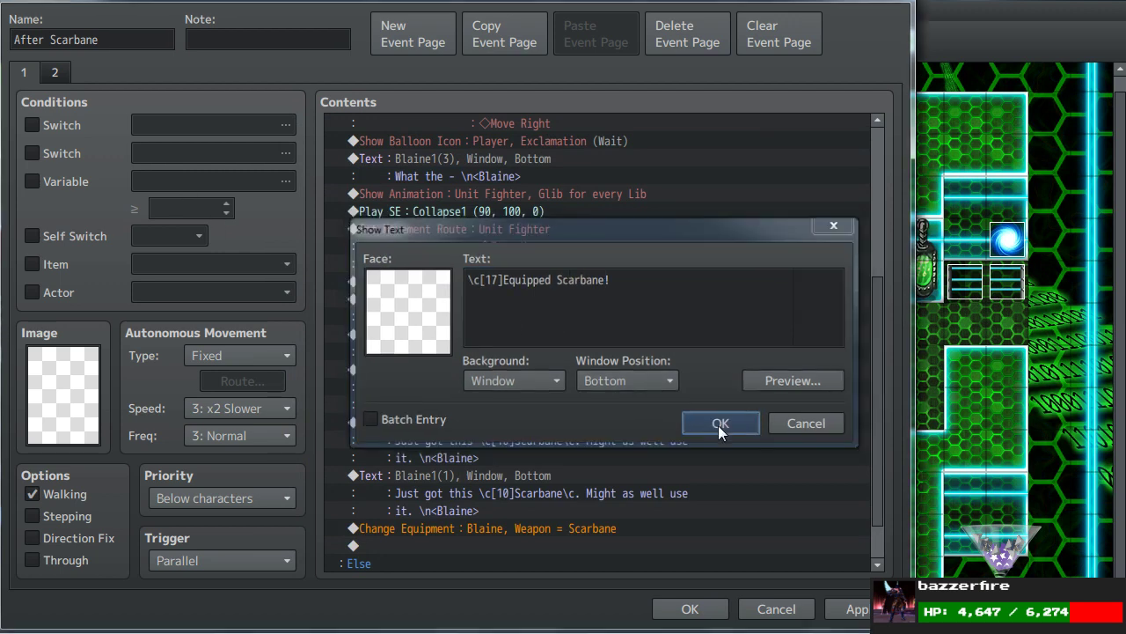
{"action": "left_click", "coordinate": [722, 423]}
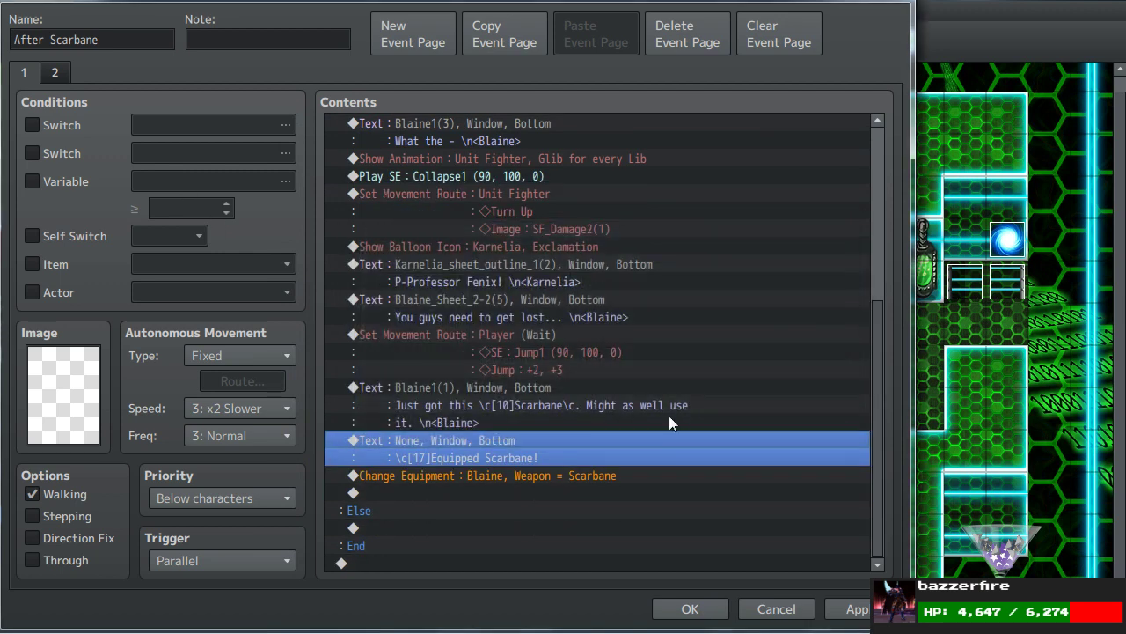
{"action": "left_click", "coordinate": [538, 477]}
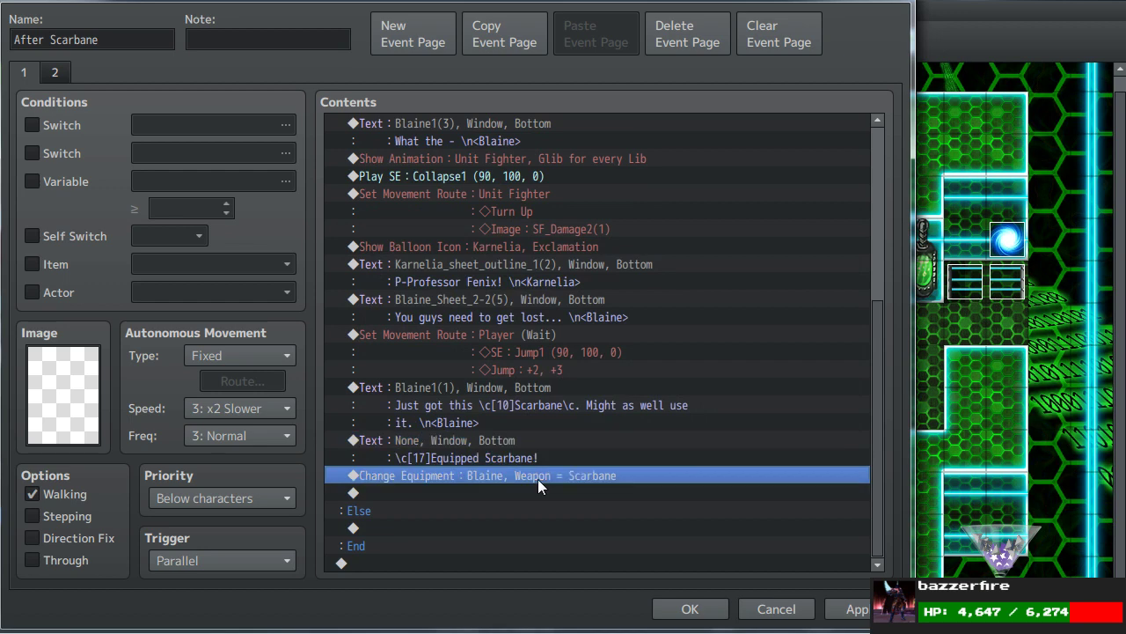
Add a Change Battle BGM command below the Scarbane equipment change, using the track cyrf_ogg_daybreakLOOP.
{"action": "left_click", "coordinate": [530, 491]}
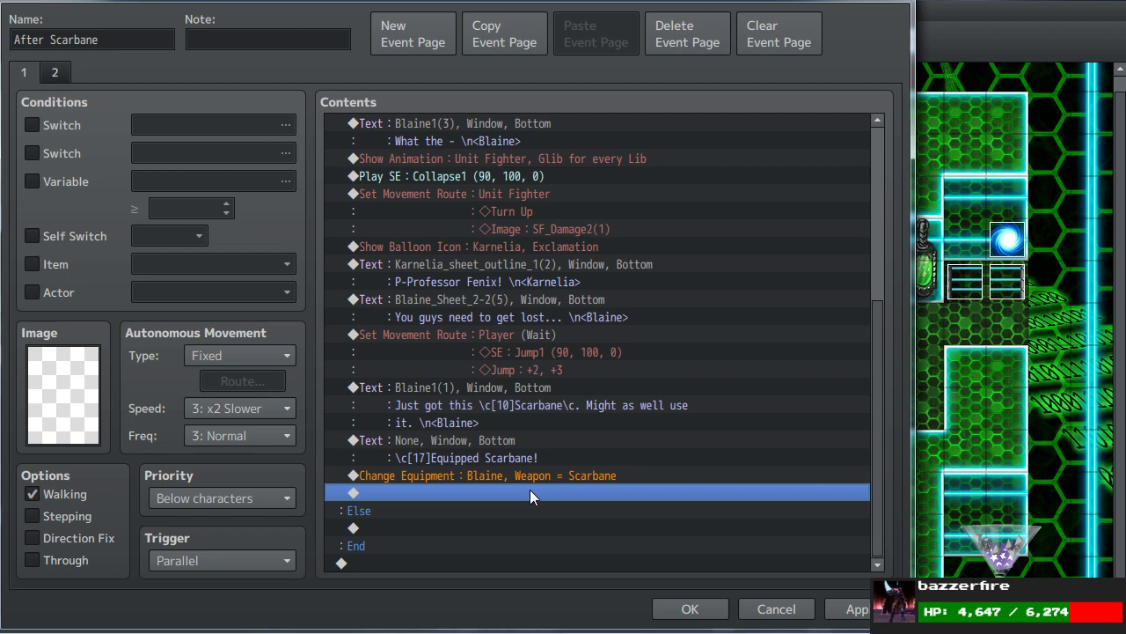
{"action": "double_click", "coordinate": [530, 493]}
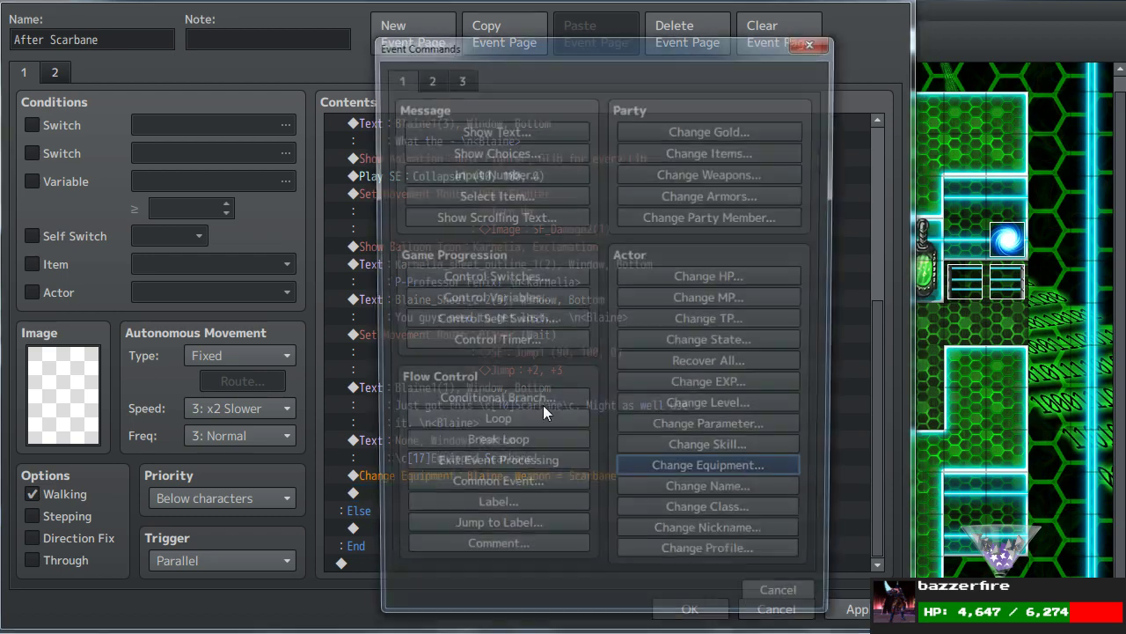
{"action": "left_click", "coordinate": [430, 78]}
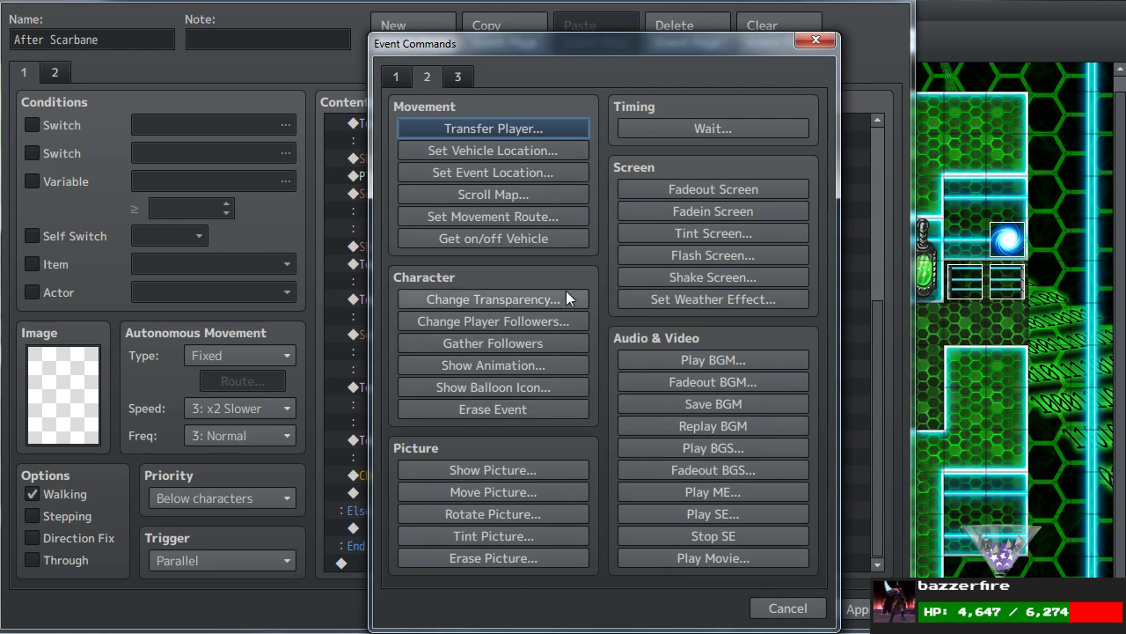
{"action": "left_click", "coordinate": [460, 75]}
{"action": "left_click", "coordinate": [499, 328]}
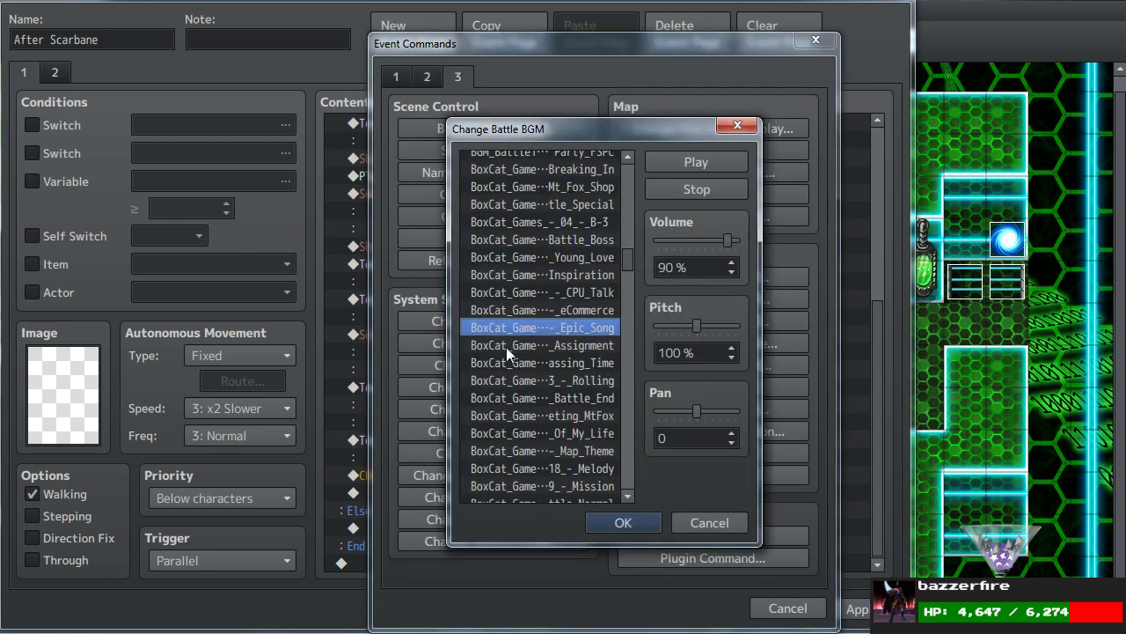
{"action": "left_click_drag", "start_coordinate": [628, 258], "coordinate": [619, 295]}
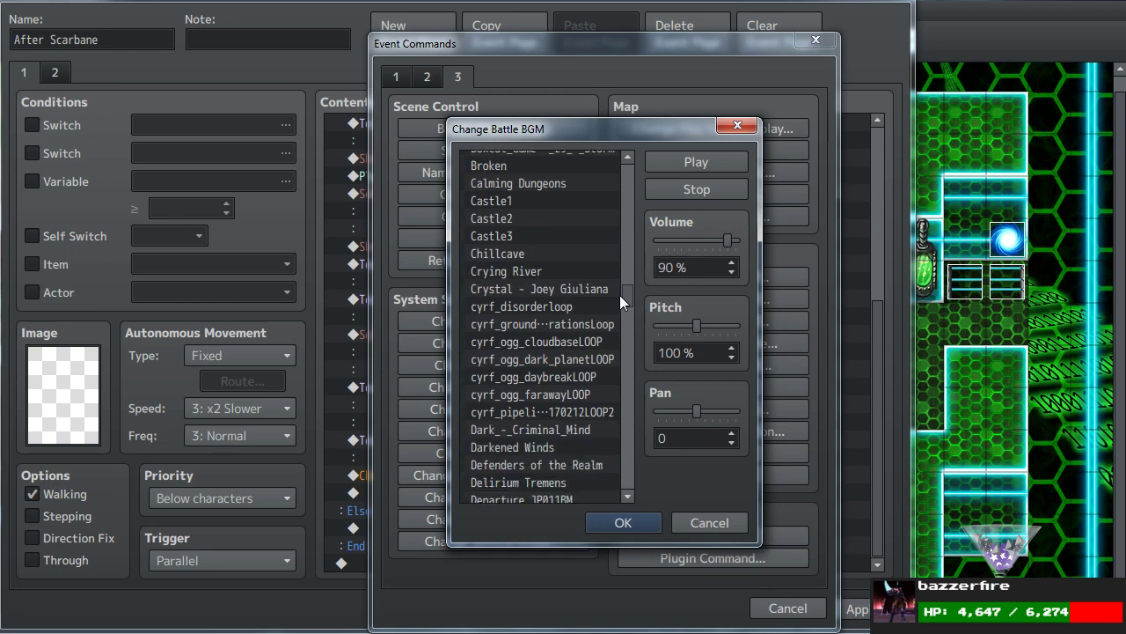
{"action": "left_click", "coordinate": [580, 377]}
{"action": "left_click", "coordinate": [623, 521]}
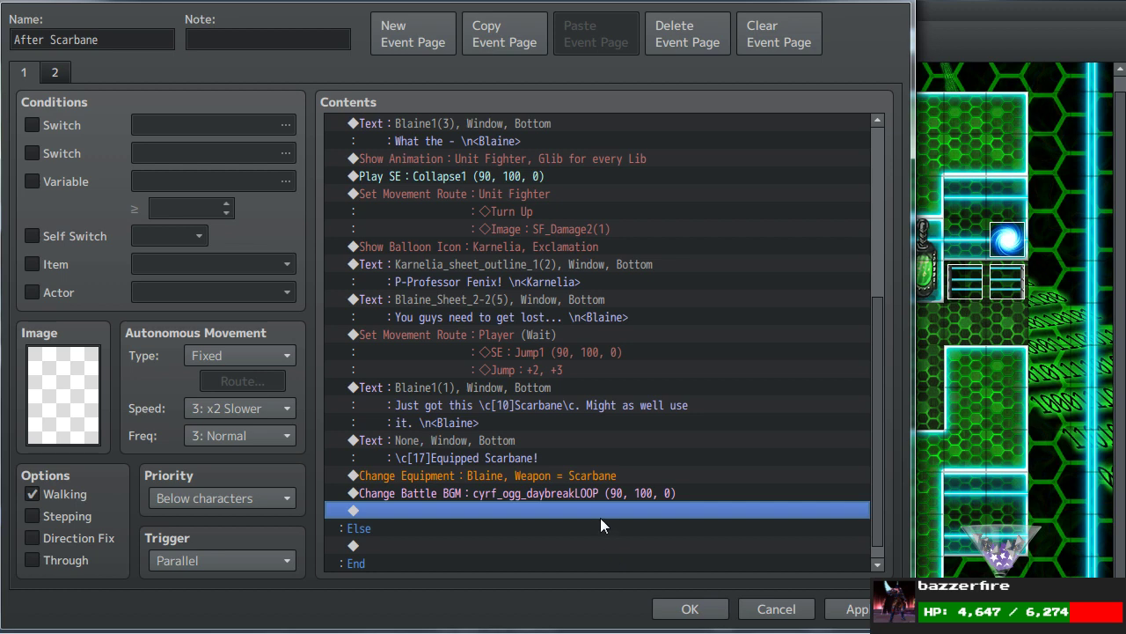
Preview the battle music cyrf_ogg_daybreakLOOP at 65% volume without saving the volume change.
{"action": "scroll", "coordinate": [600, 517], "scroll_direction": "down", "scroll_amount": 1}
{"action": "double_click", "coordinate": [446, 475]}
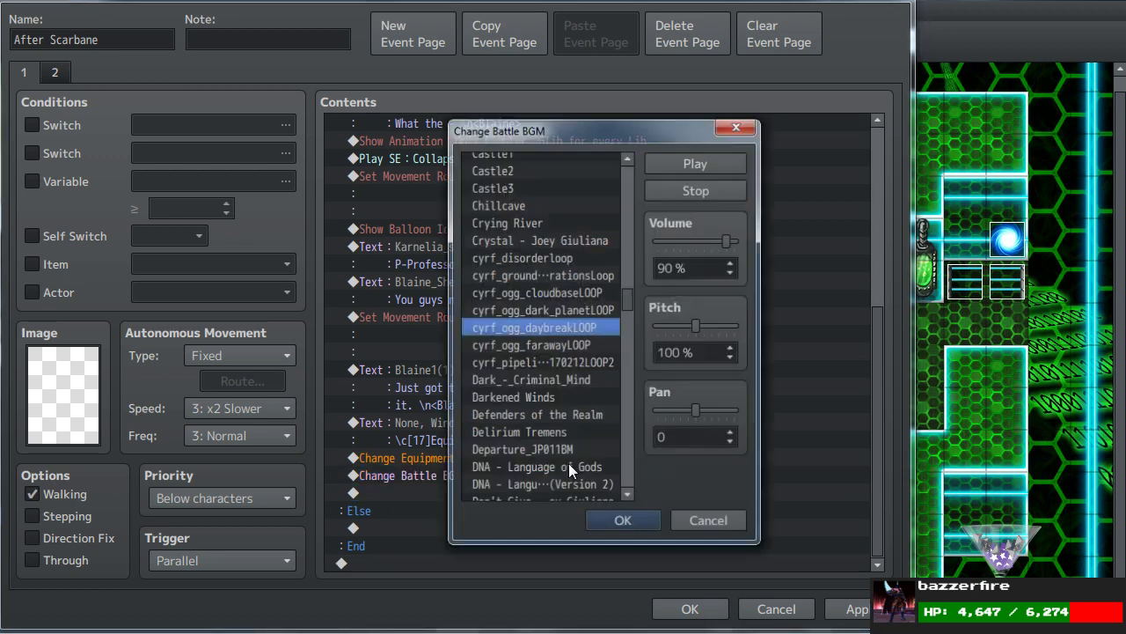
{"action": "left_click", "coordinate": [731, 273]}
{"action": "left_click", "coordinate": [731, 273]}
{"action": "left_click", "coordinate": [731, 273]}
{"action": "left_click", "coordinate": [732, 272]}
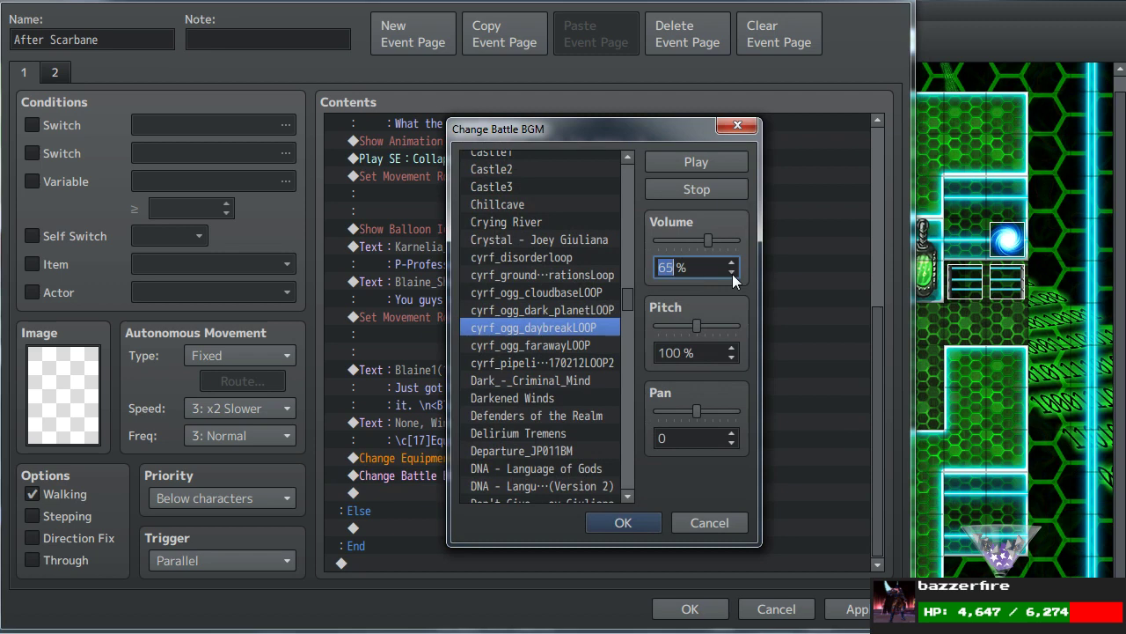
{"action": "left_click", "coordinate": [702, 159]}
{"action": "left_click", "coordinate": [736, 126]}
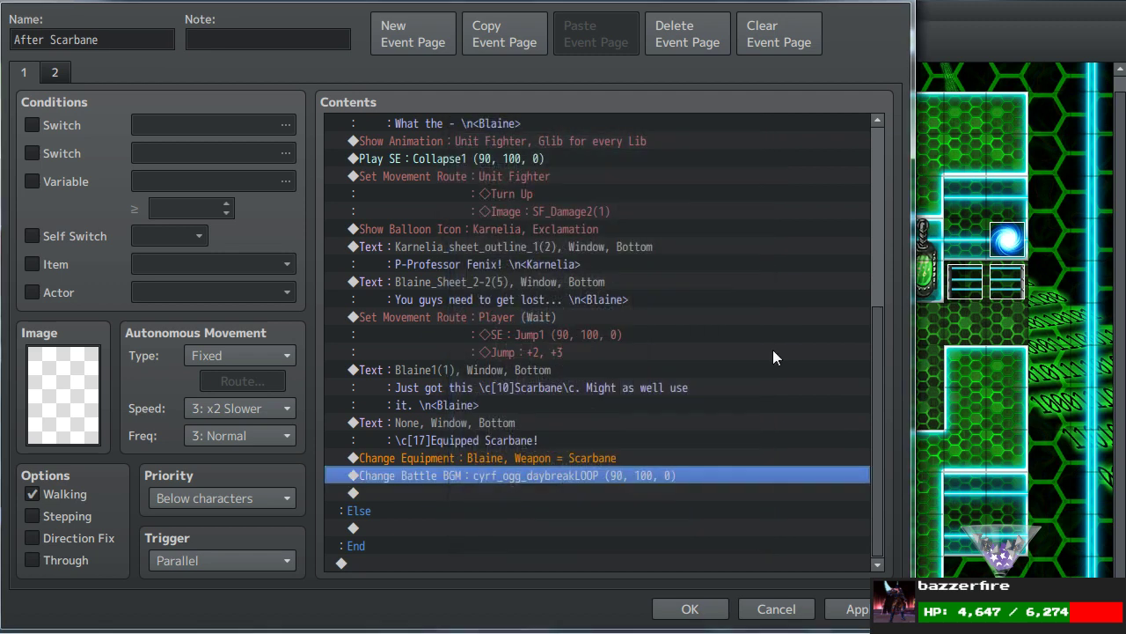
Add a Battle Processing command with the directly designated troop 0076 below the battle BGM change, and save the event.
{"action": "double_click", "coordinate": [380, 490]}
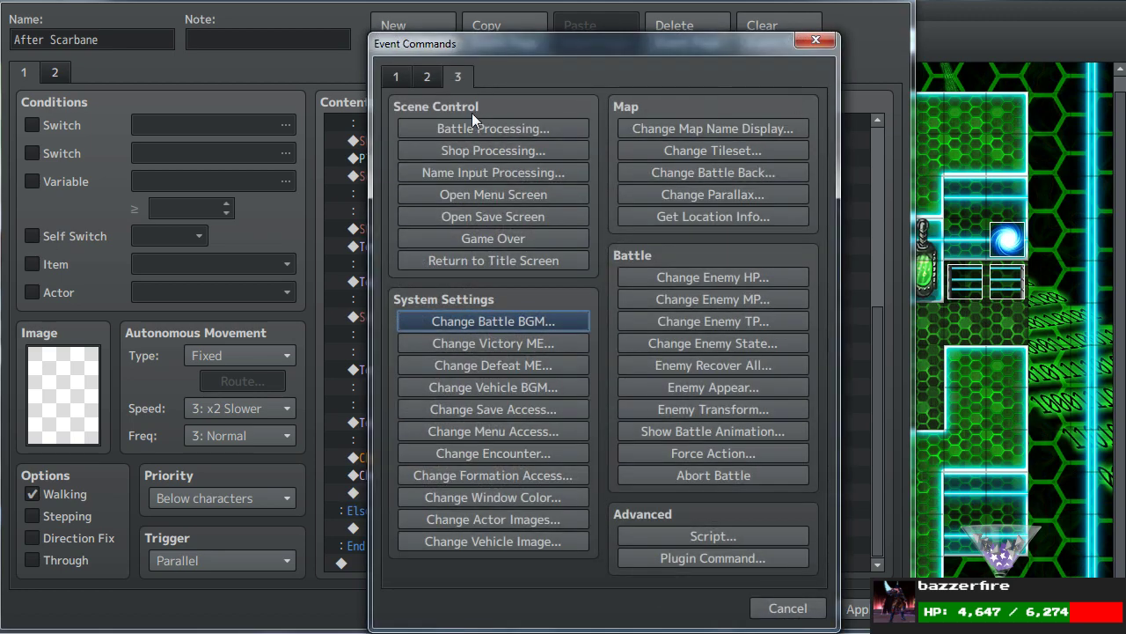
{"action": "left_click", "coordinate": [479, 129]}
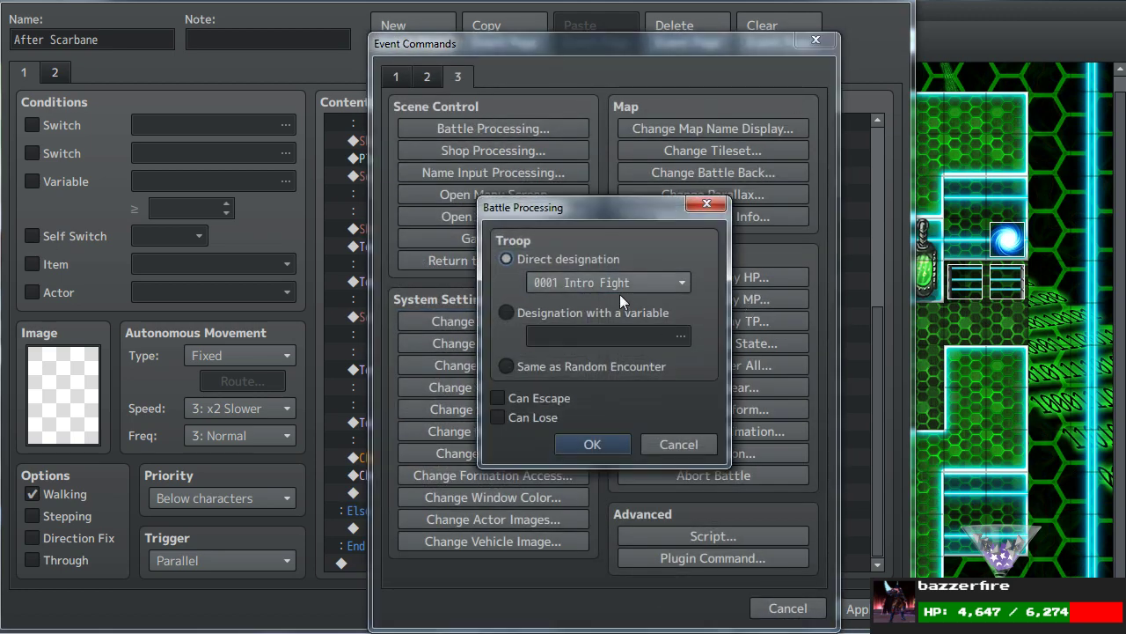
{"action": "left_click", "coordinate": [620, 285]}
{"action": "scroll", "coordinate": [626, 405], "scroll_direction": "down", "scroll_amount": 12}
{"action": "scroll", "coordinate": [626, 427], "scroll_direction": "down", "scroll_amount": 9}
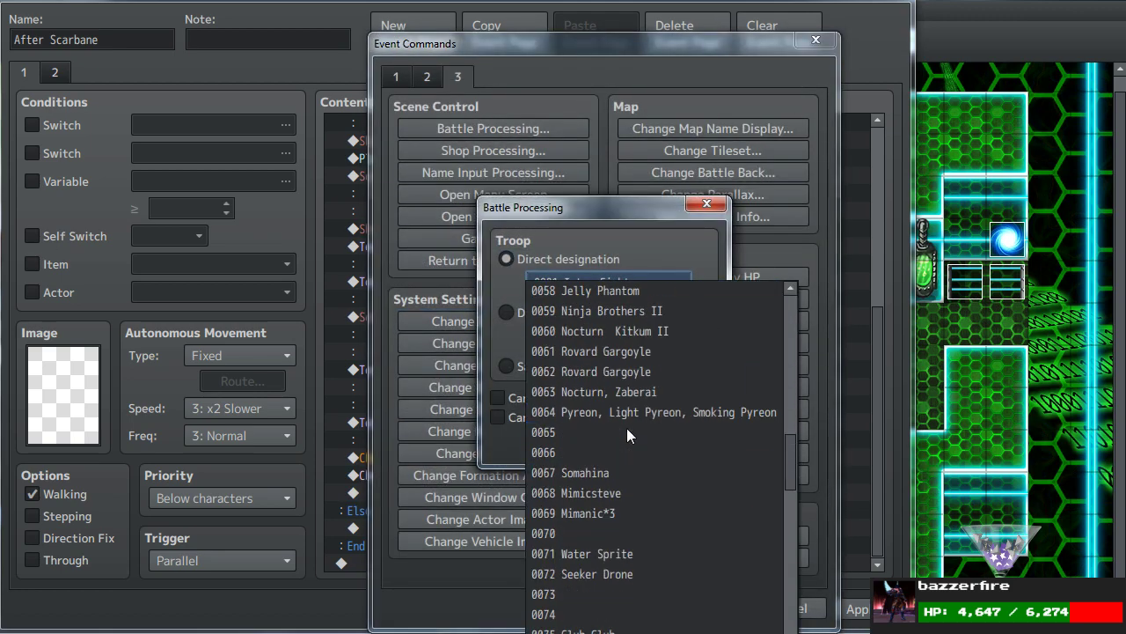
{"action": "left_click", "coordinate": [571, 493]}
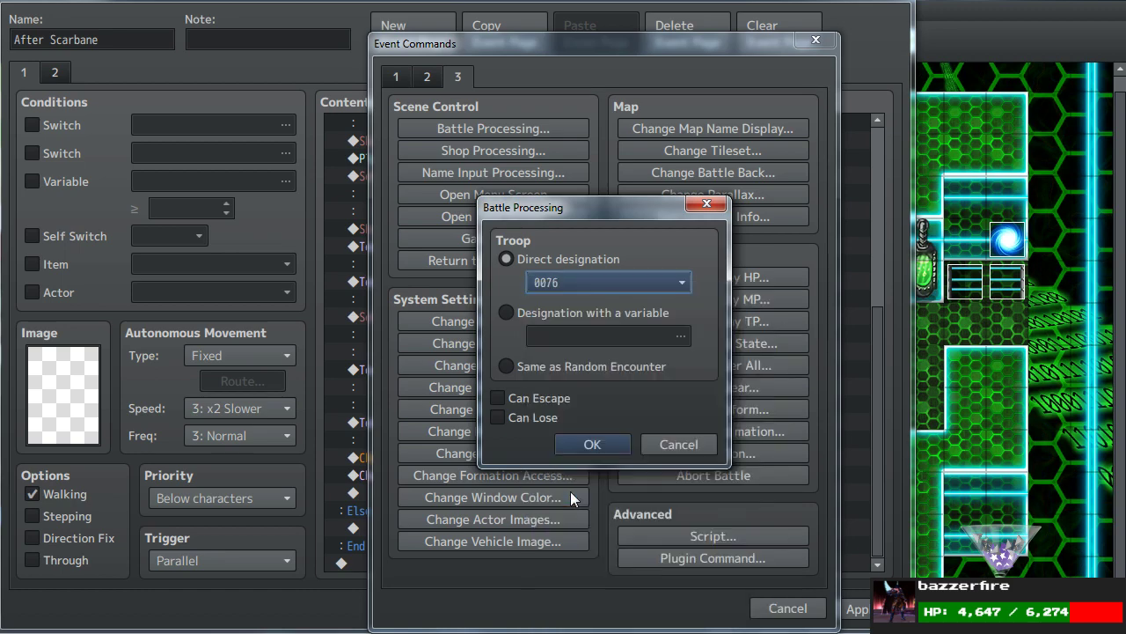
{"action": "left_click", "coordinate": [593, 445]}
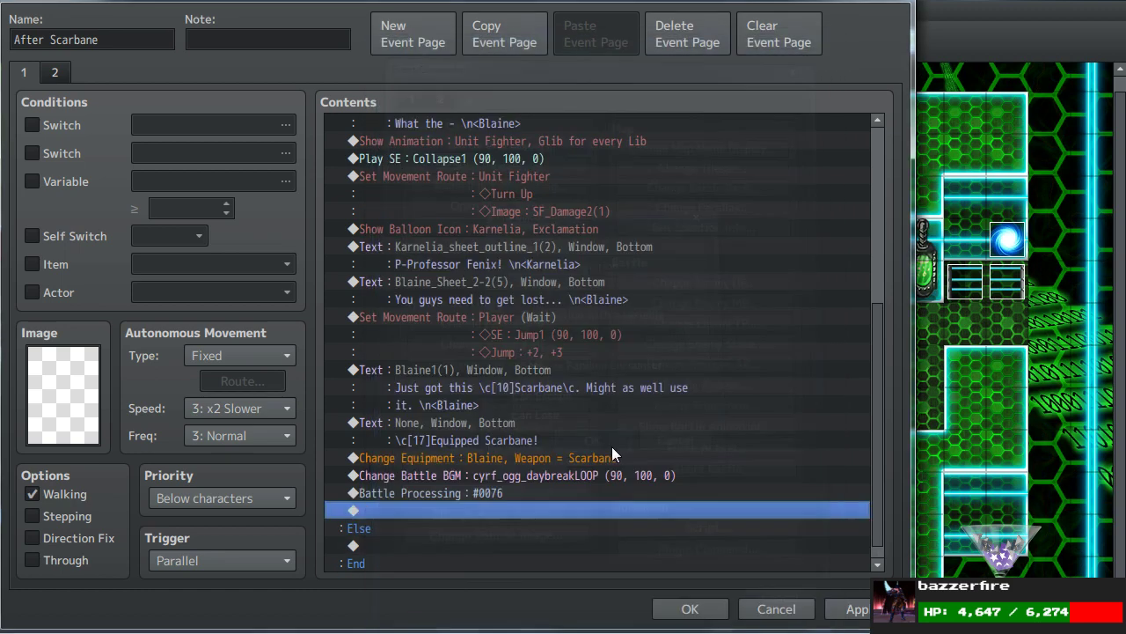
{"action": "left_click", "coordinate": [688, 608]}
Open the Troops section of the database and select the empty troop 0076.
{"action": "left_click", "coordinate": [682, 41]}
{"action": "left_click", "coordinate": [122, 232]}
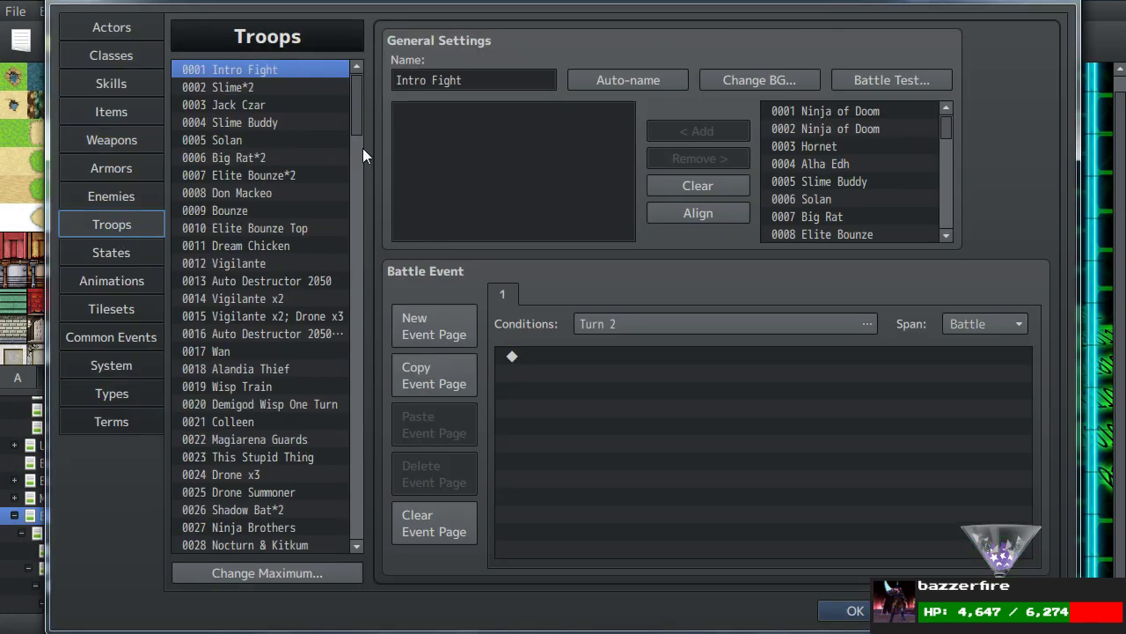
{"action": "left_click_drag", "start_coordinate": [356, 94], "coordinate": [342, 236]}
{"action": "left_click", "coordinate": [209, 256]}
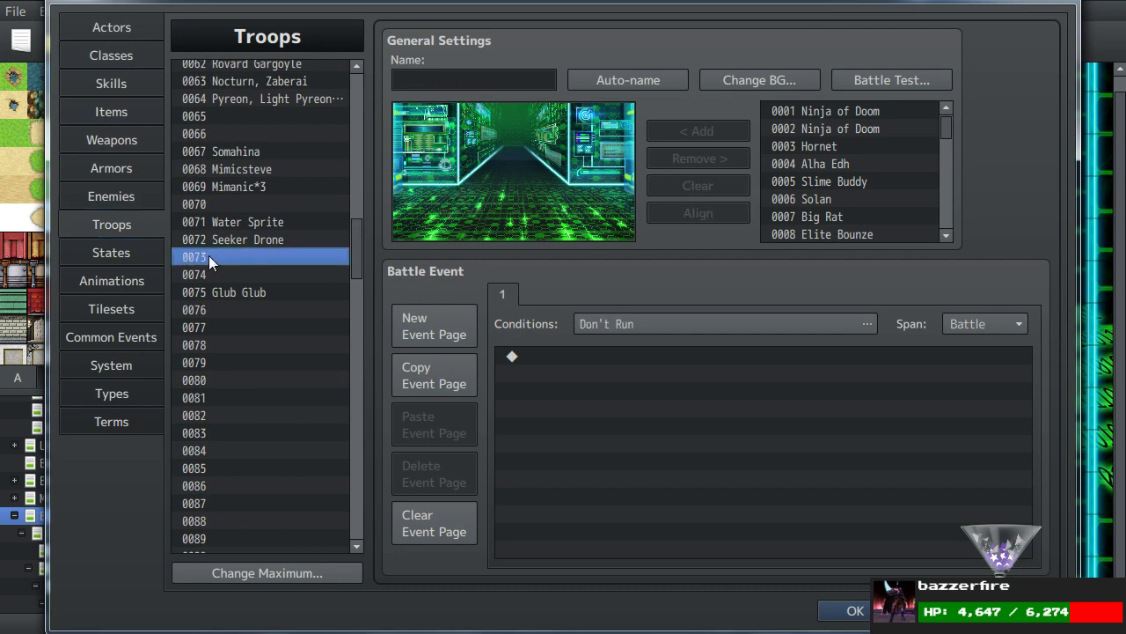
{"action": "left_click", "coordinate": [217, 294]}
{"action": "left_click", "coordinate": [220, 275]}
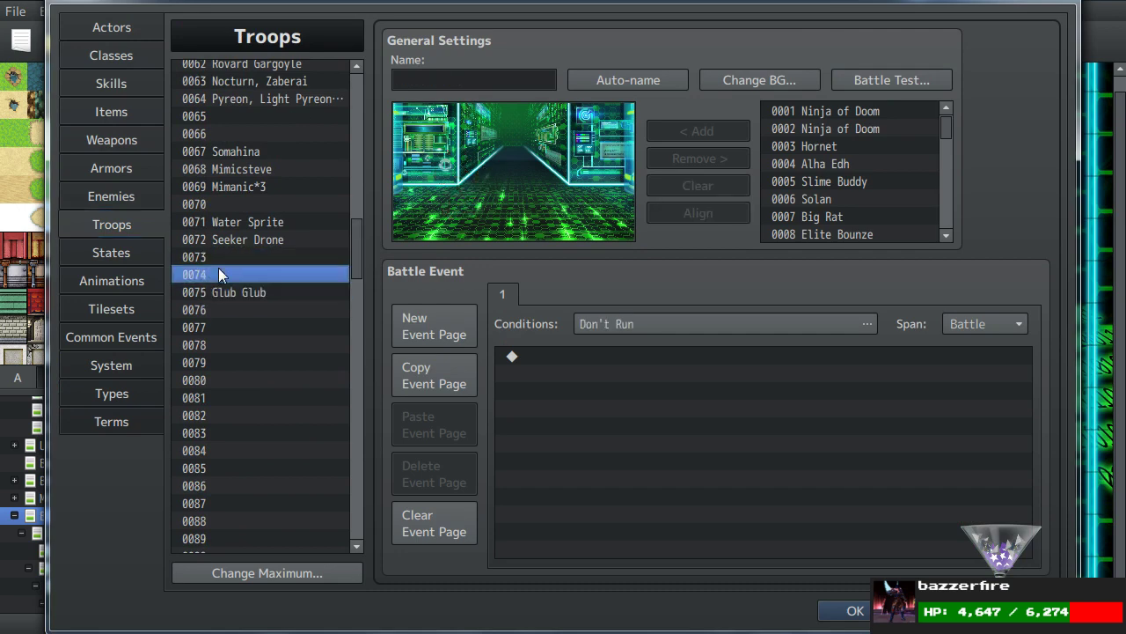
{"action": "left_click", "coordinate": [223, 313]}
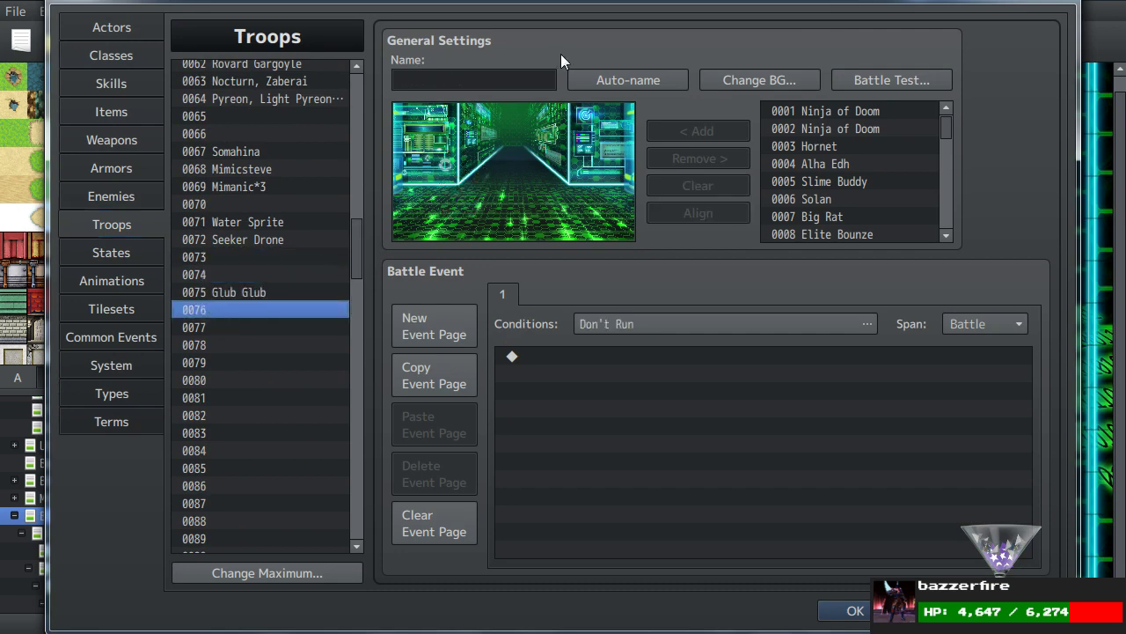
{"action": "left_click", "coordinate": [529, 81]}
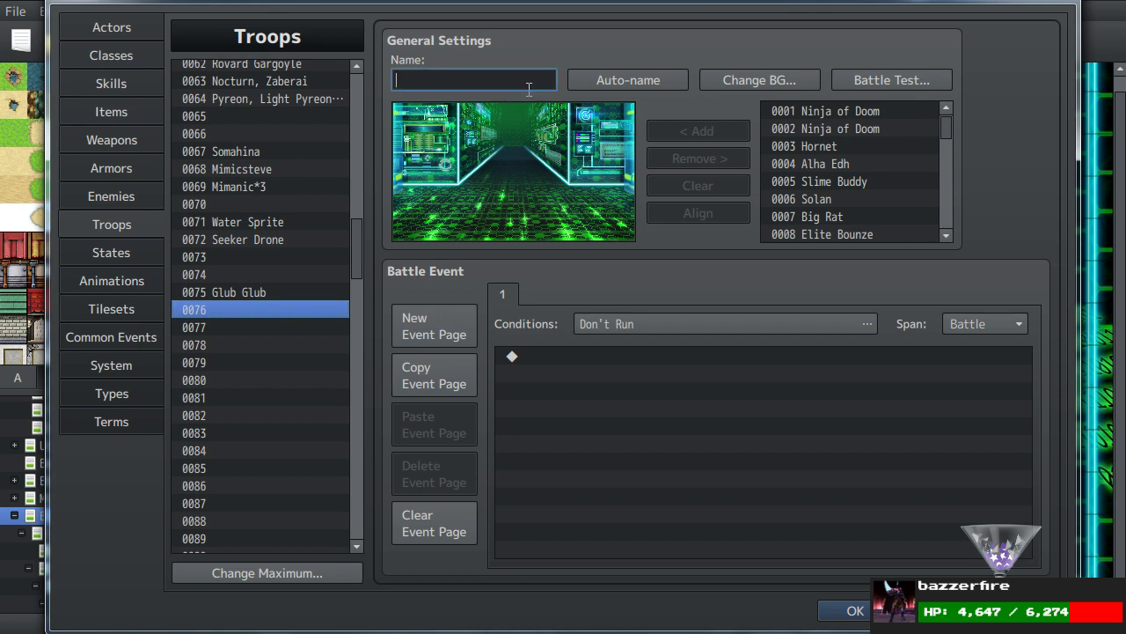
Add three Wild Glib enemies to troop 0076.
{"action": "left_click_drag", "start_coordinate": [947, 128], "coordinate": [876, 161]}
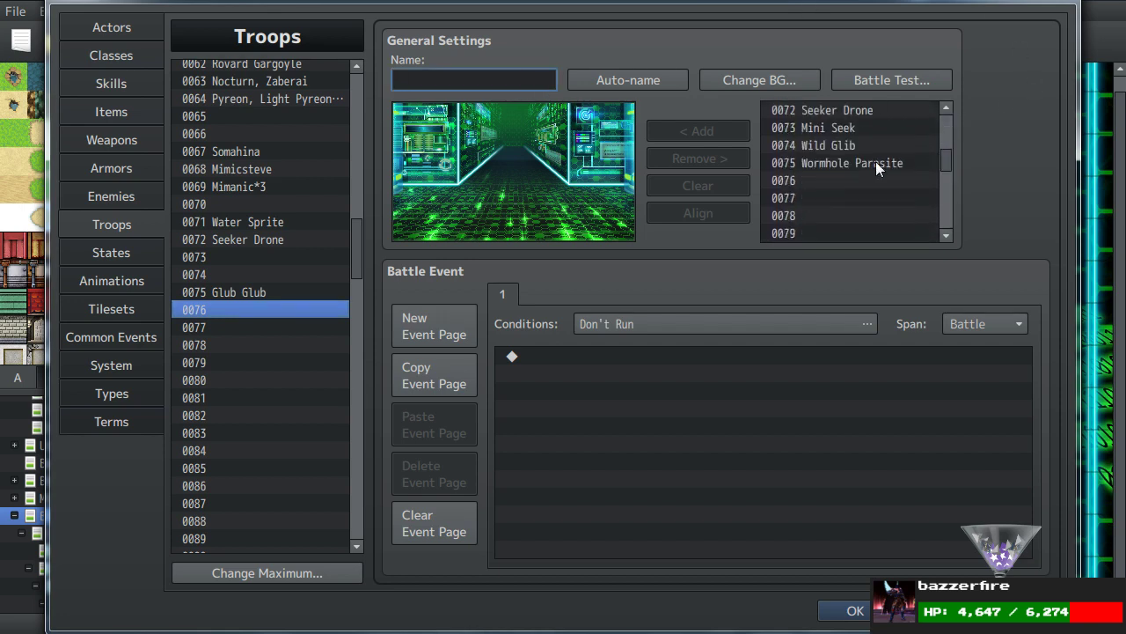
{"action": "scroll", "coordinate": [818, 148], "scroll_direction": "down", "scroll_amount": 2}
{"action": "scroll", "coordinate": [819, 148], "scroll_direction": "up", "scroll_amount": 2}
{"action": "left_click", "coordinate": [819, 148]}
{"action": "double_click", "coordinate": [818, 148]}
{"action": "double_click", "coordinate": [818, 148]}
{"action": "double_click", "coordinate": [818, 148]}
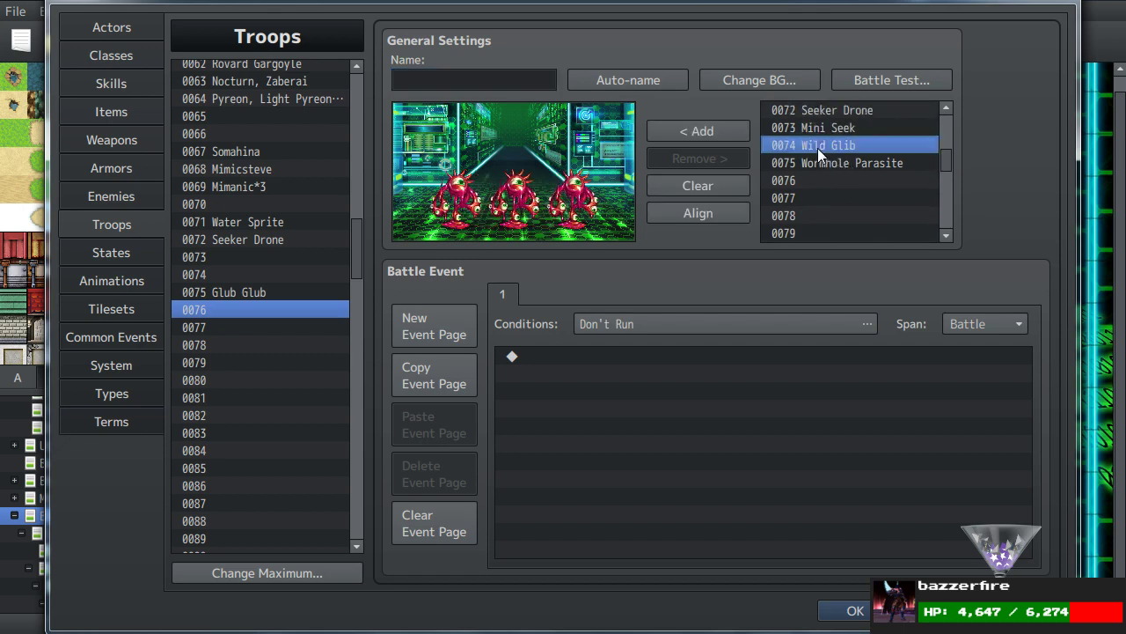
Arrange the three Wild Glibs in an overlapping vertical column on the left side of the battlefield.
{"action": "left_click_drag", "start_coordinate": [454, 227], "coordinate": [465, 182]}
{"action": "left_click_drag", "start_coordinate": [515, 207], "coordinate": [463, 188]}
{"action": "left_click_drag", "start_coordinate": [587, 207], "coordinate": [469, 209]}
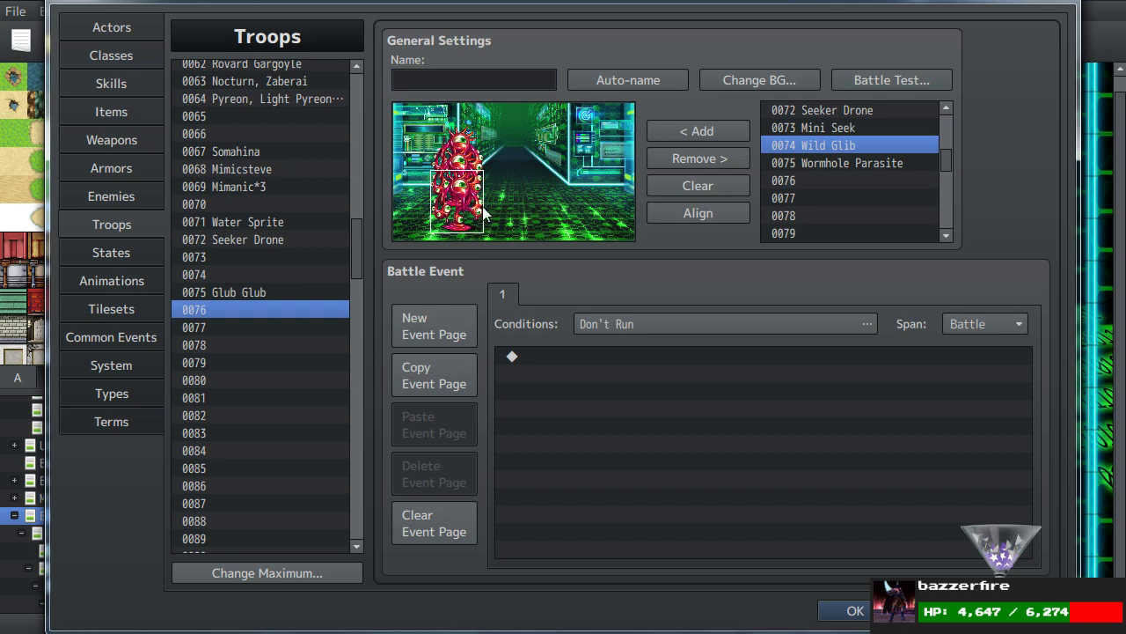
Run a battle test of troop 0076, close the test, and confirm the database changes.
{"action": "left_click", "coordinate": [881, 82]}
{"action": "left_click", "coordinate": [655, 457]}
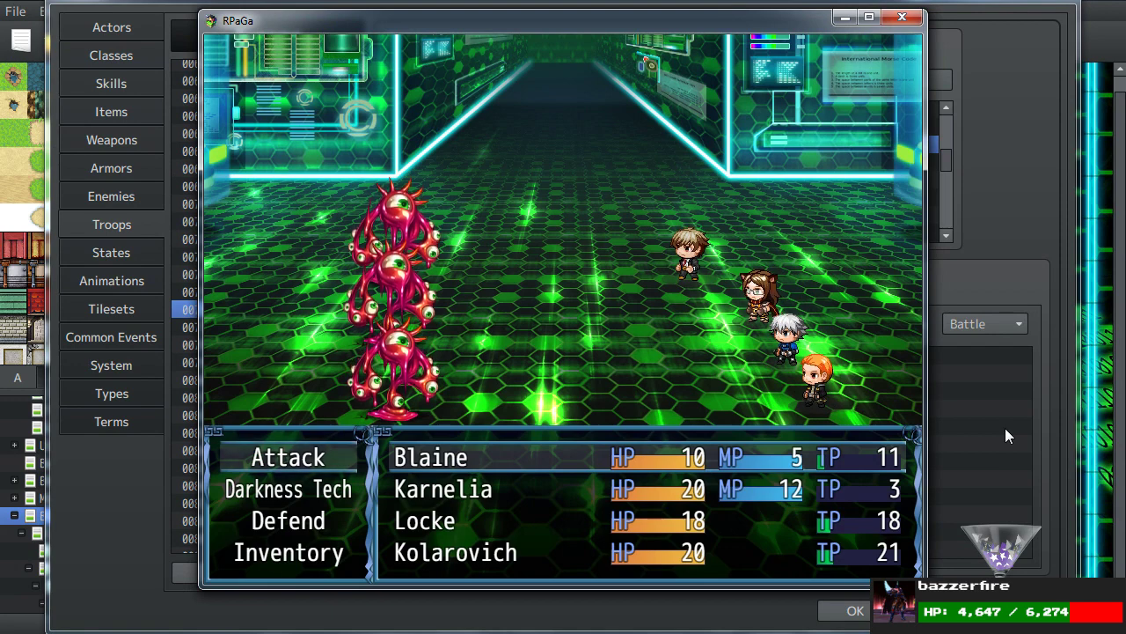
{"action": "left_click", "coordinate": [901, 20]}
{"action": "left_click", "coordinate": [854, 610]}
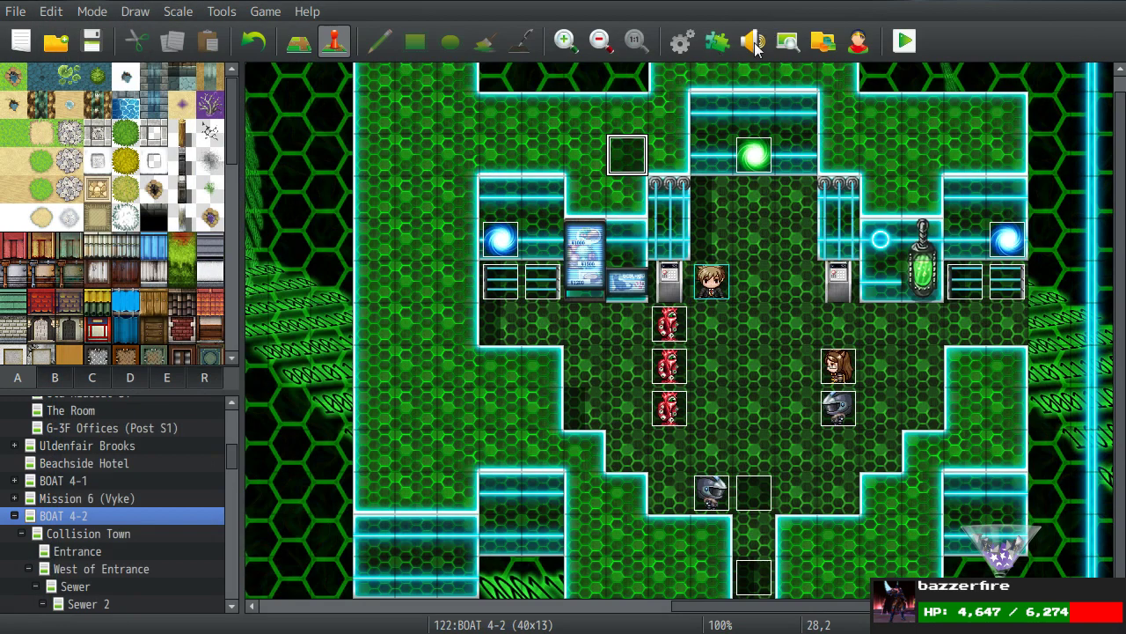
{"action": "left_click", "coordinate": [753, 40]}
{"action": "left_click", "coordinate": [659, 145]}
{"action": "key", "text": "Escape"}
{"action": "right_click", "coordinate": [736, 335]}
{"action": "left_click", "coordinate": [747, 252]}
Auto-name troop 0076 after its enemies as Wild Glib*3 and save the database.
{"action": "left_click", "coordinate": [682, 41]}
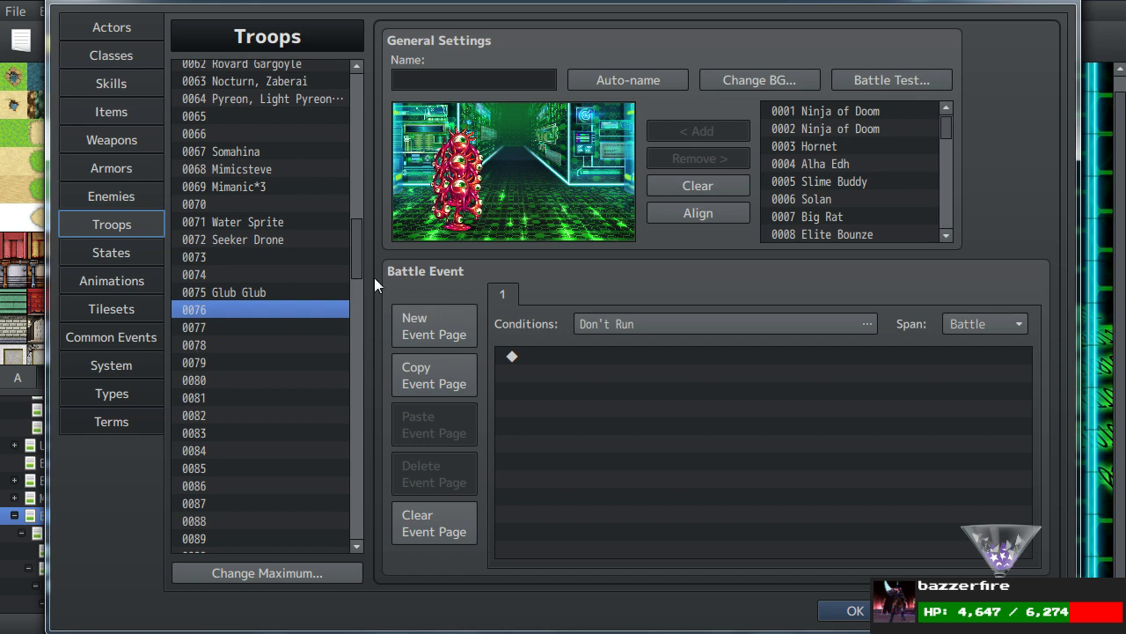
{"action": "left_click", "coordinate": [652, 79]}
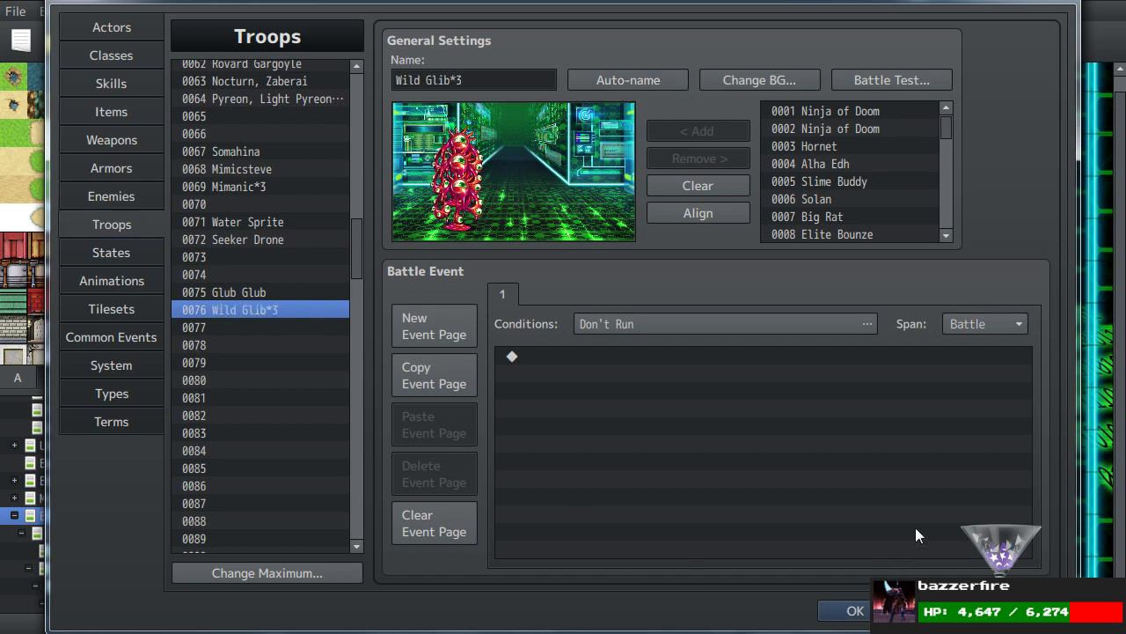
{"action": "left_click", "coordinate": [853, 611]}
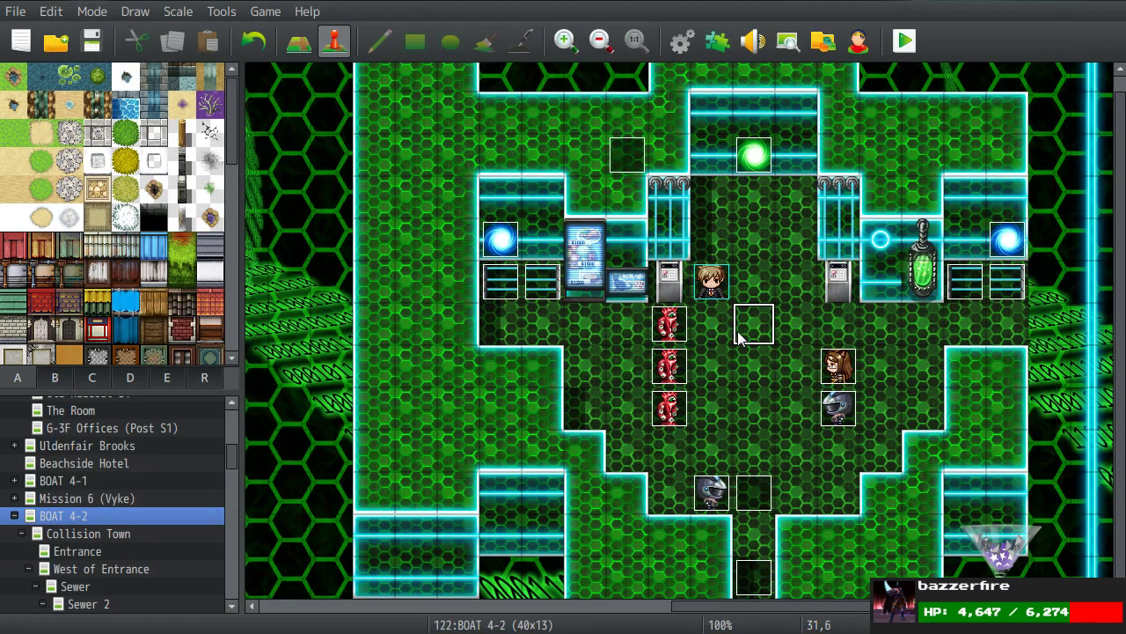
Reopen the After Scarbane event and paste a copy of Glib 1's Move Right movement route above Blaine's "Just got this Scarbane" text.
{"action": "double_click", "coordinate": [632, 153]}
{"action": "left_click_drag", "start_coordinate": [987, 223], "coordinate": [996, 374]}
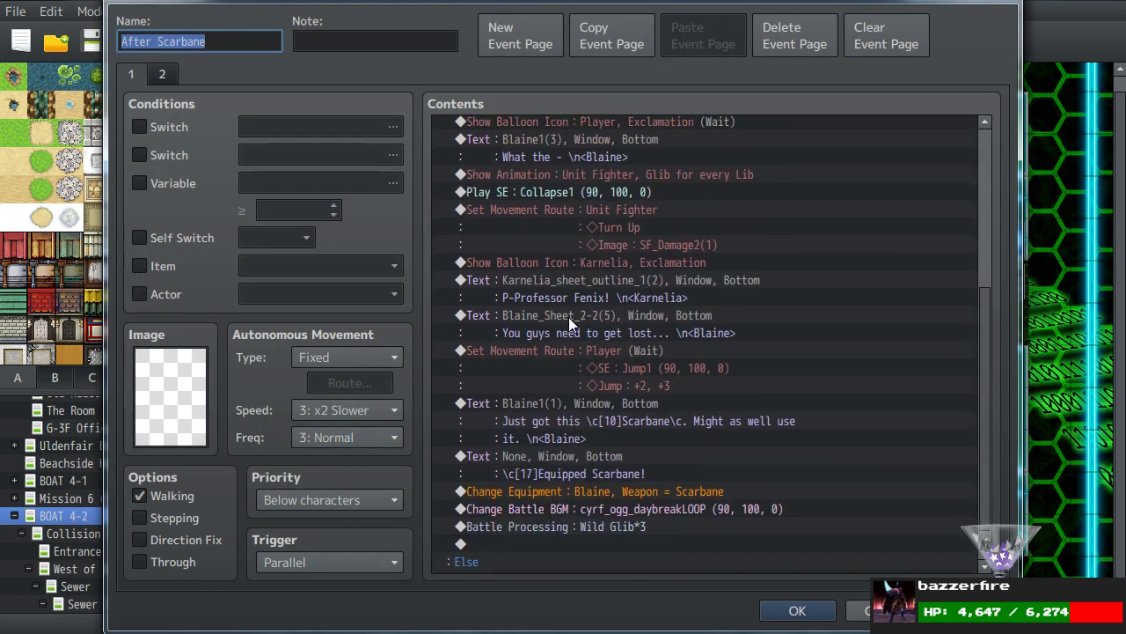
{"action": "left_click", "coordinate": [569, 356]}
{"action": "left_click", "coordinate": [570, 398]}
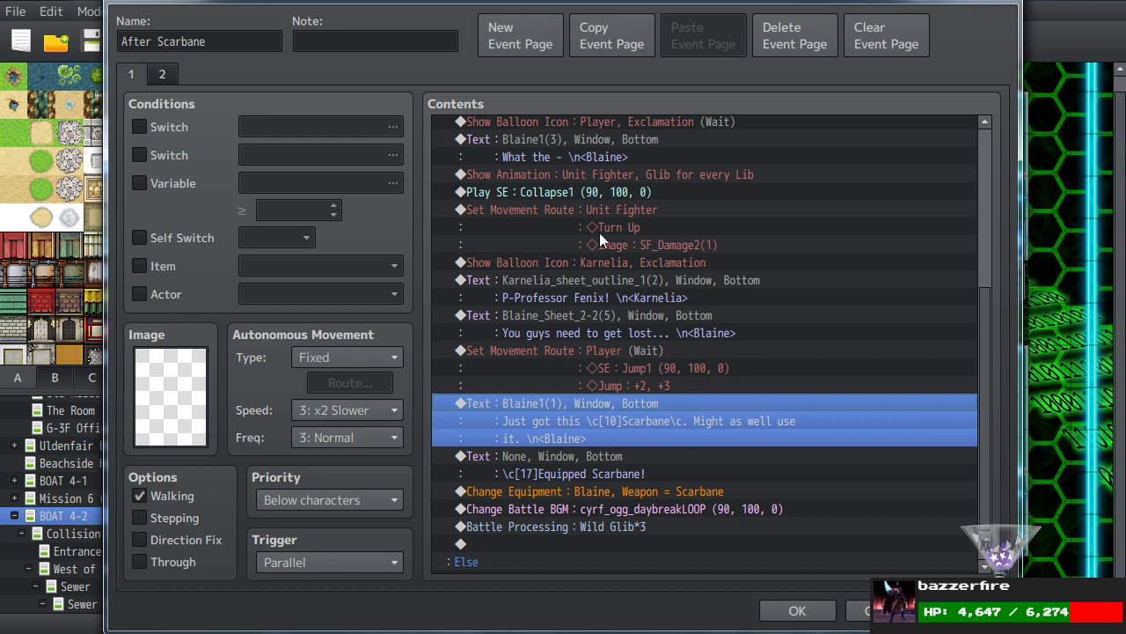
{"action": "left_click", "coordinate": [604, 172]}
{"action": "scroll", "coordinate": [607, 163], "scroll_direction": "up", "scroll_amount": 2}
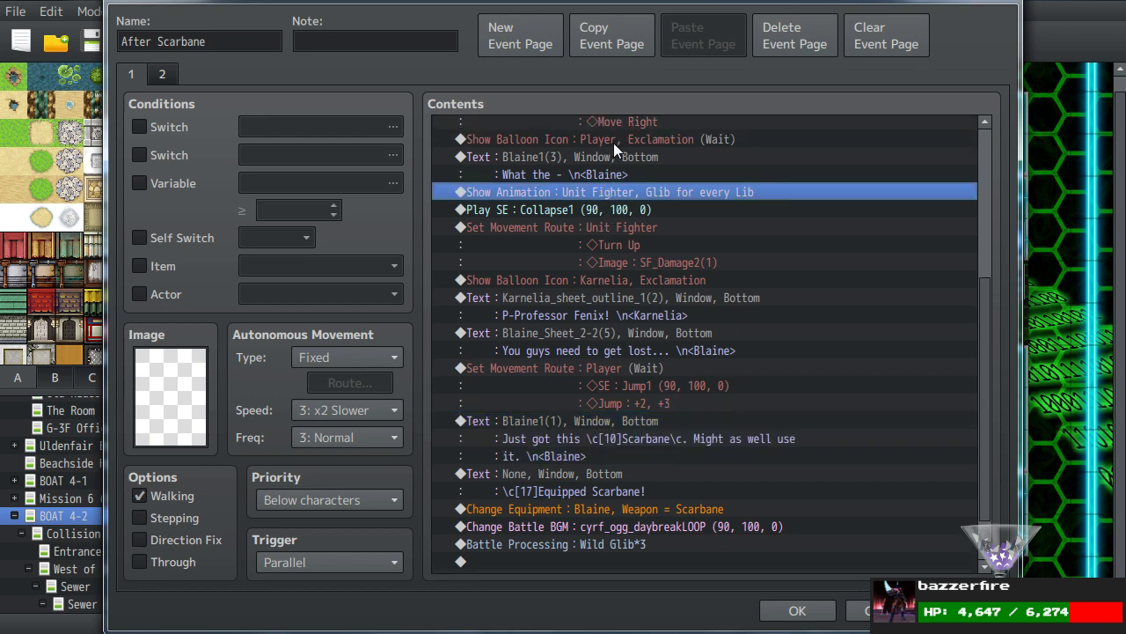
{"action": "left_click", "coordinate": [615, 209]}
{"action": "scroll", "coordinate": [616, 209], "scroll_direction": "down", "scroll_amount": 2}
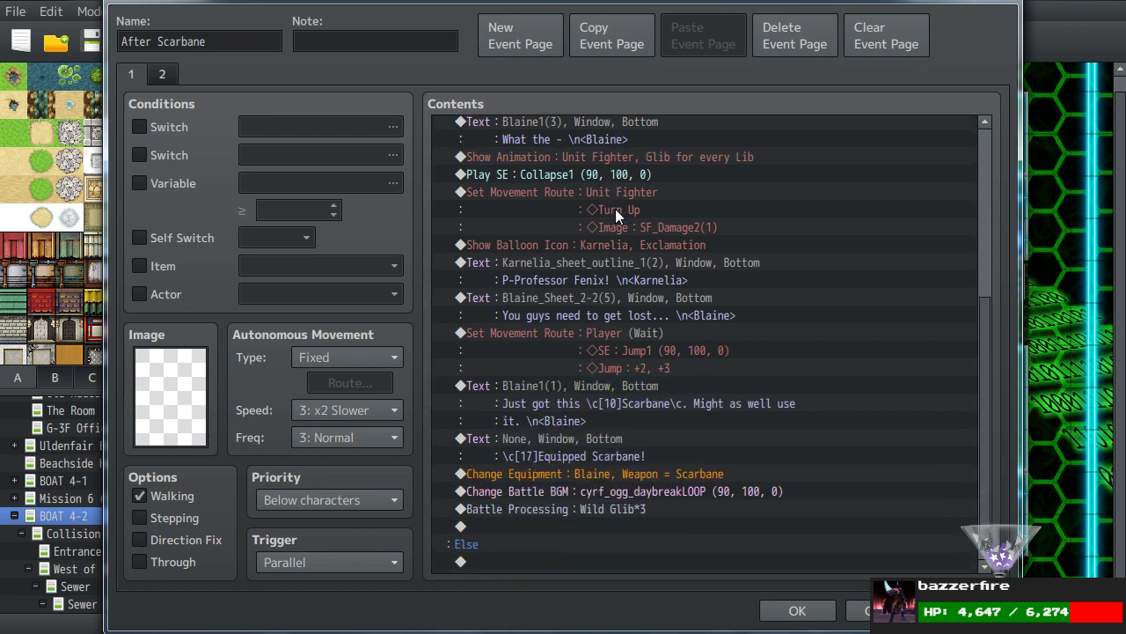
{"action": "left_click", "coordinate": [579, 385]}
{"action": "key", "text": "ctrl+v"}
{"action": "left_click", "coordinate": [579, 386]}
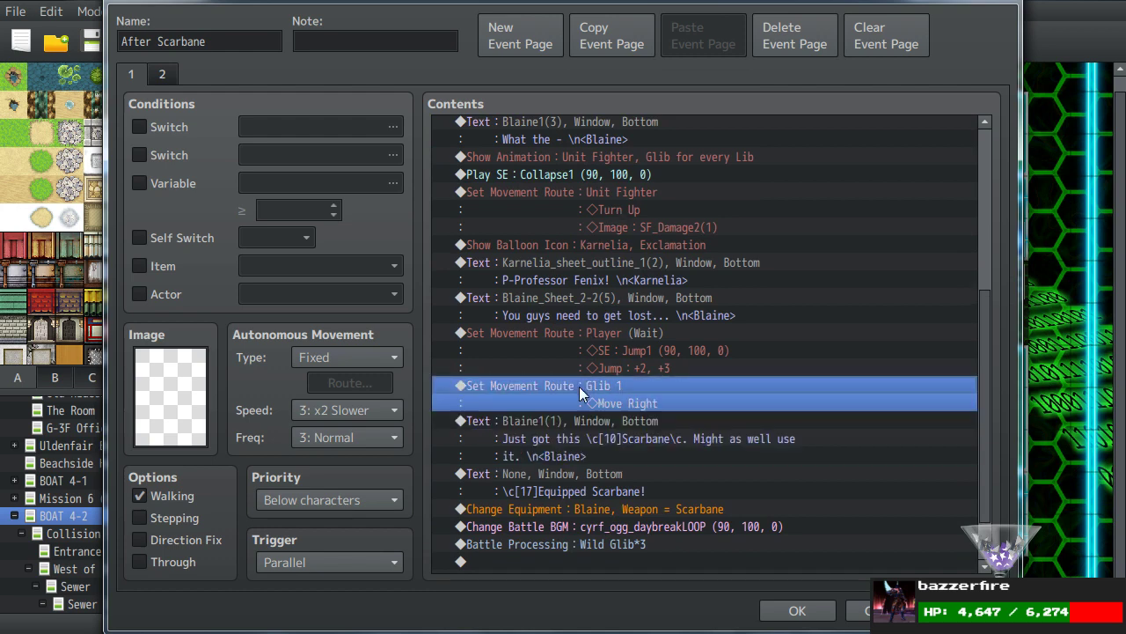
Replace Move Right with 1 Step Backward in the Glib 1 route above the "Just got this Scarbane" text and confirm the event.
{"action": "double_click", "coordinate": [579, 386]}
{"action": "left_click", "coordinate": [341, 190]}
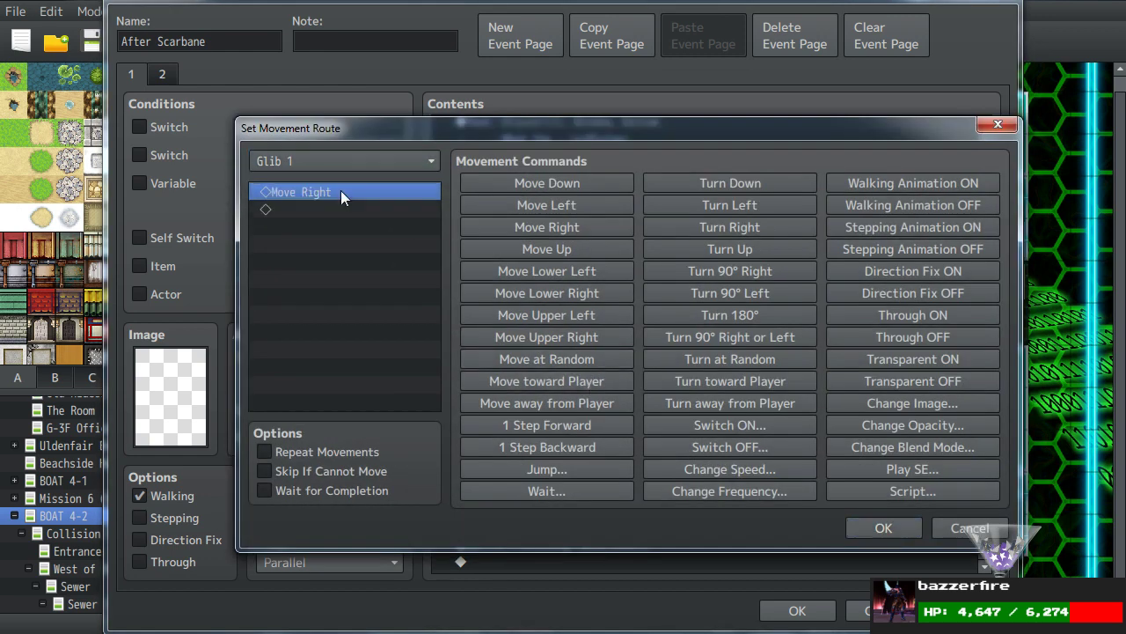
{"action": "key", "text": "Delete"}
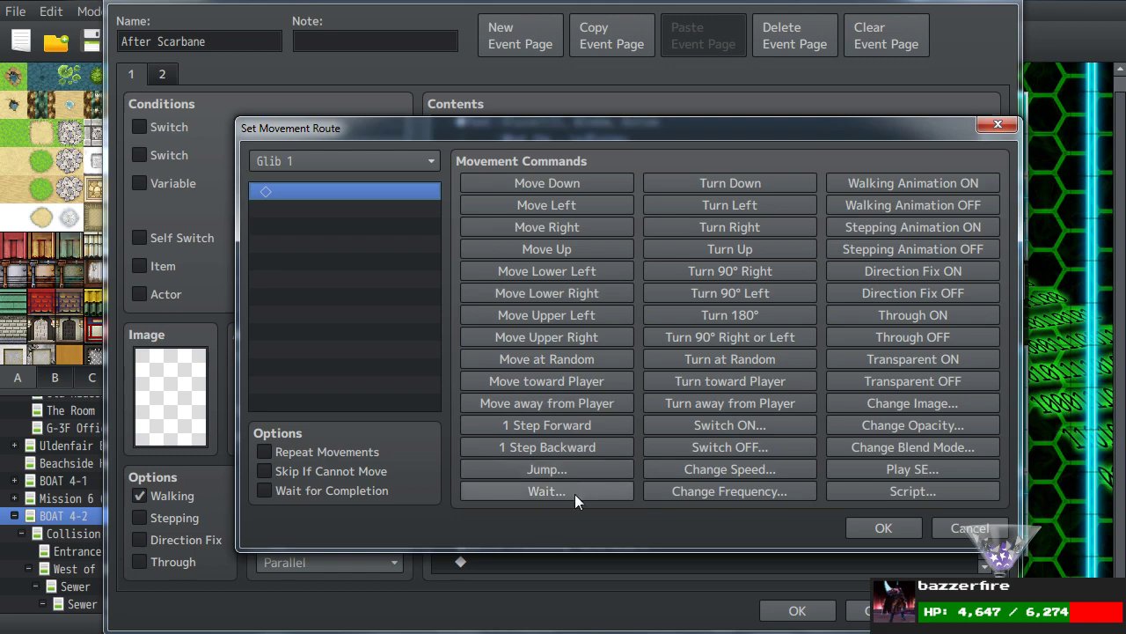
{"action": "left_click", "coordinate": [562, 448]}
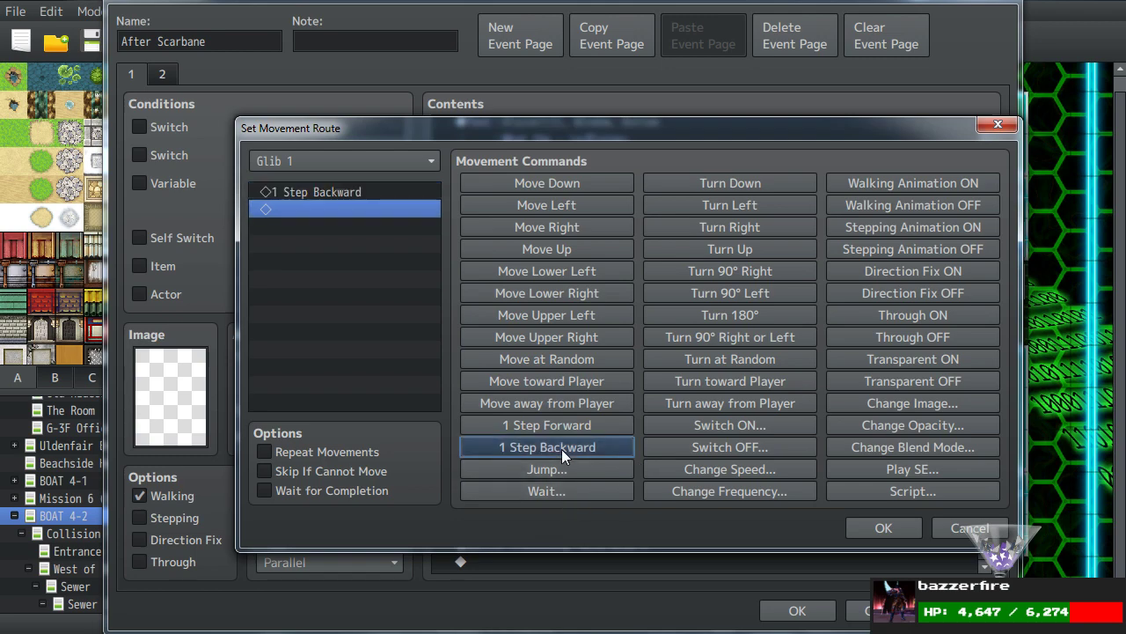
{"action": "left_click", "coordinate": [859, 530]}
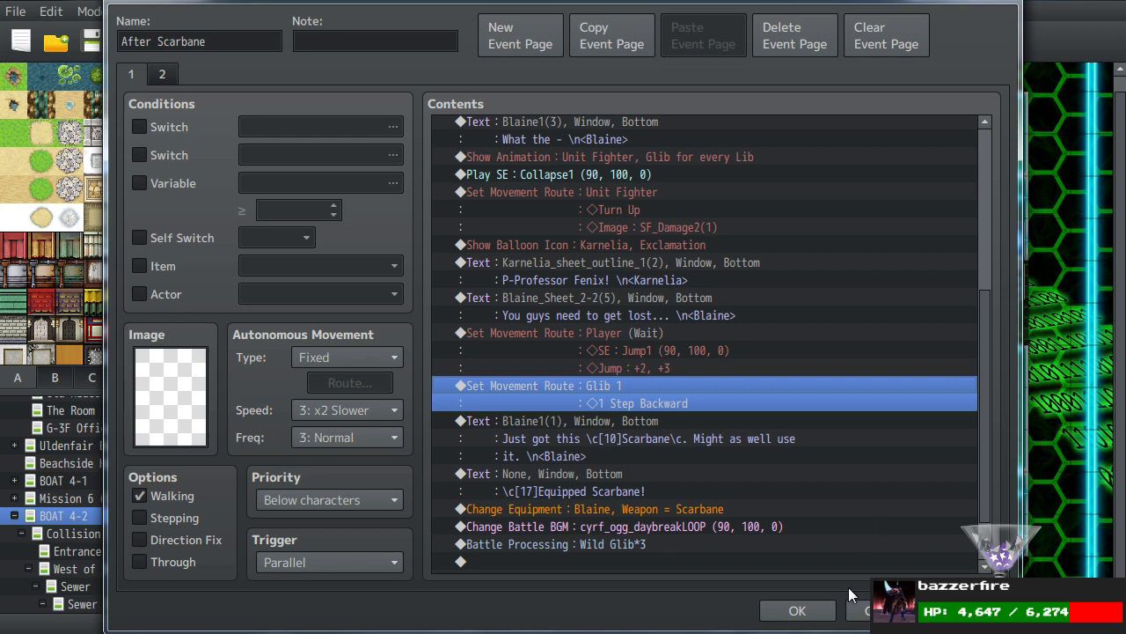
{"action": "scroll", "coordinate": [825, 450], "scroll_direction": "down", "scroll_amount": 2}
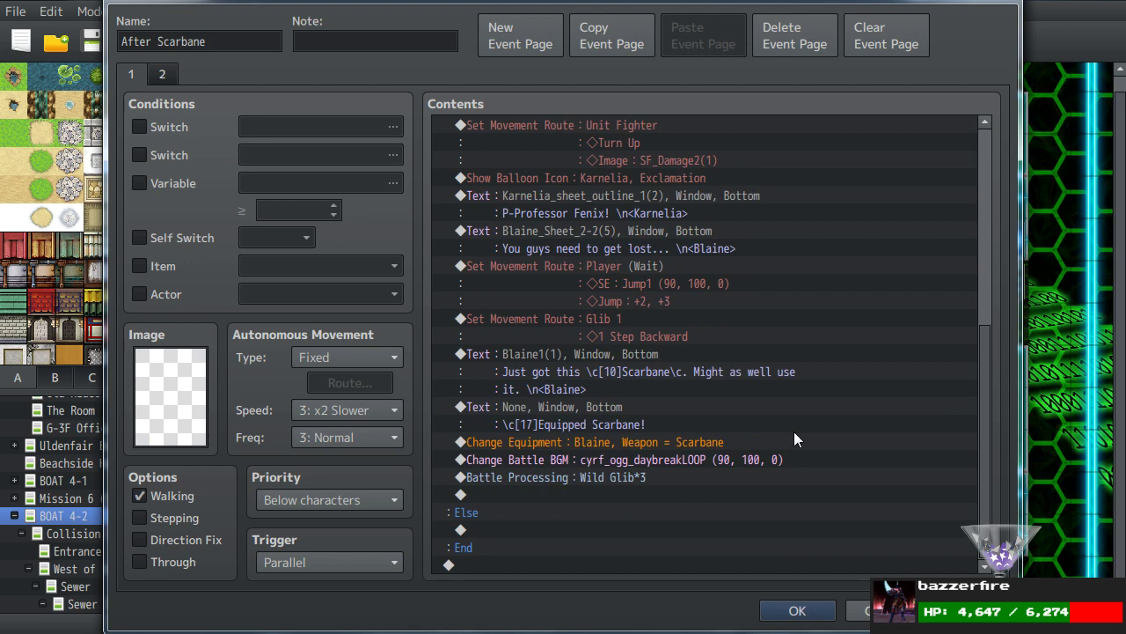
{"action": "scroll", "coordinate": [785, 431], "scroll_direction": "up", "scroll_amount": 5}
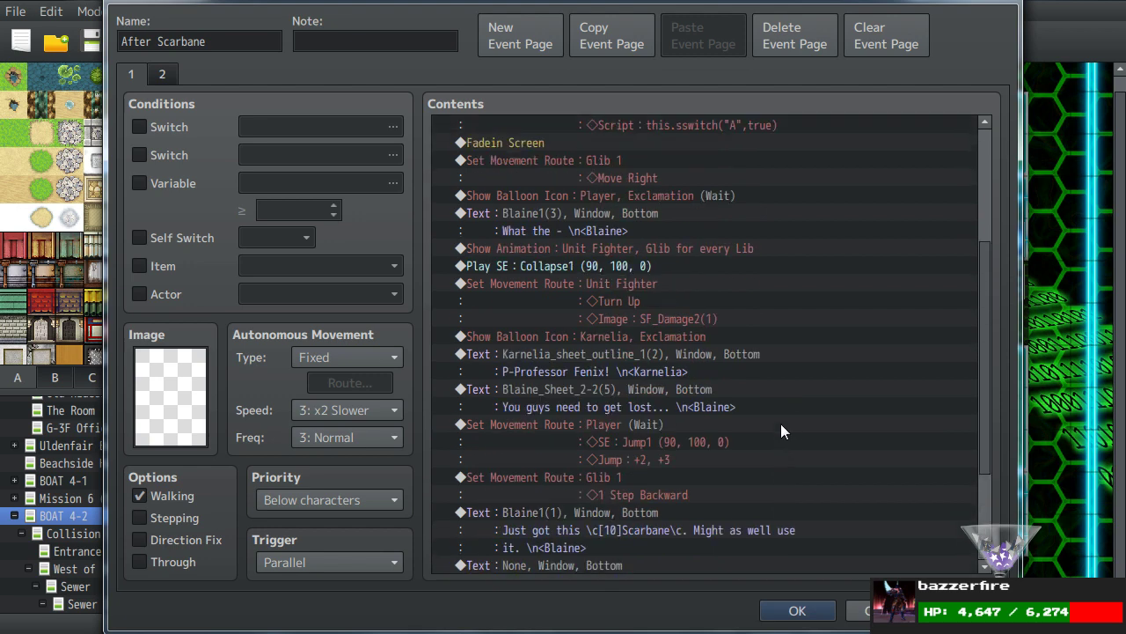
{"action": "scroll", "coordinate": [781, 422], "scroll_direction": "up", "scroll_amount": 2}
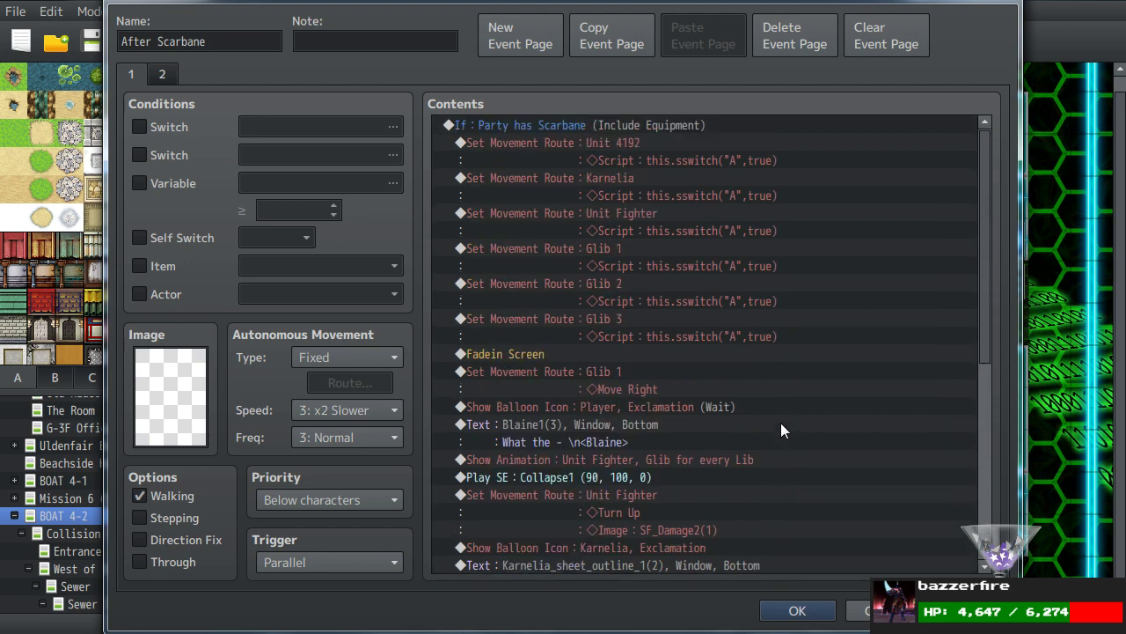
{"action": "scroll", "coordinate": [781, 422], "scroll_direction": "down", "scroll_amount": 7}
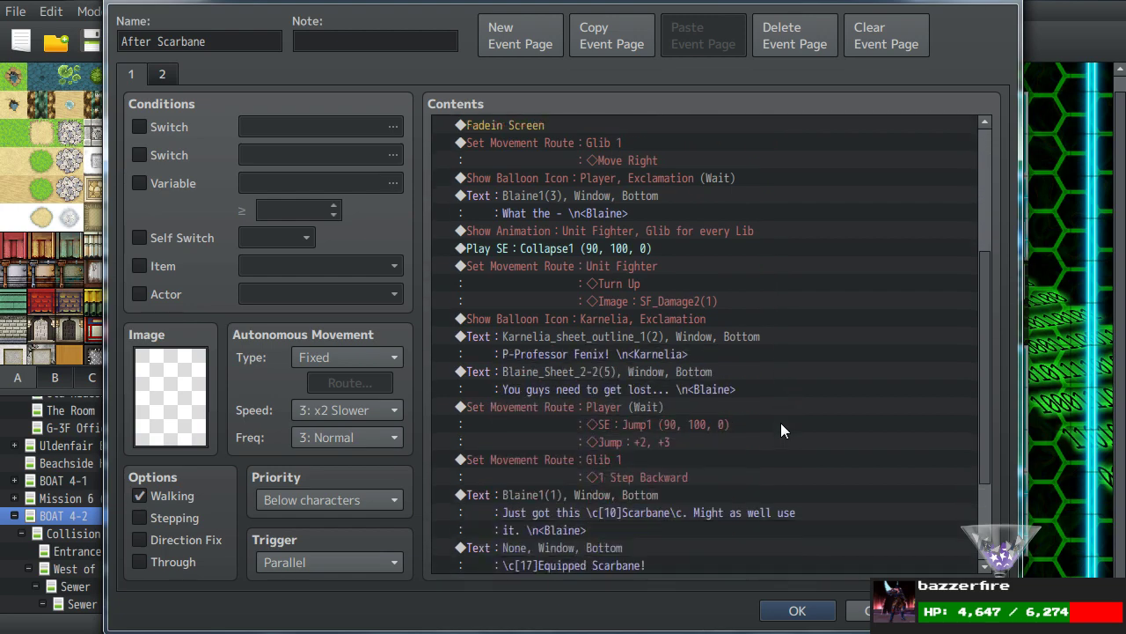
{"action": "left_click", "coordinate": [792, 610]}
{"action": "right_click", "coordinate": [739, 315]}
{"action": "left_click", "coordinate": [754, 239]}
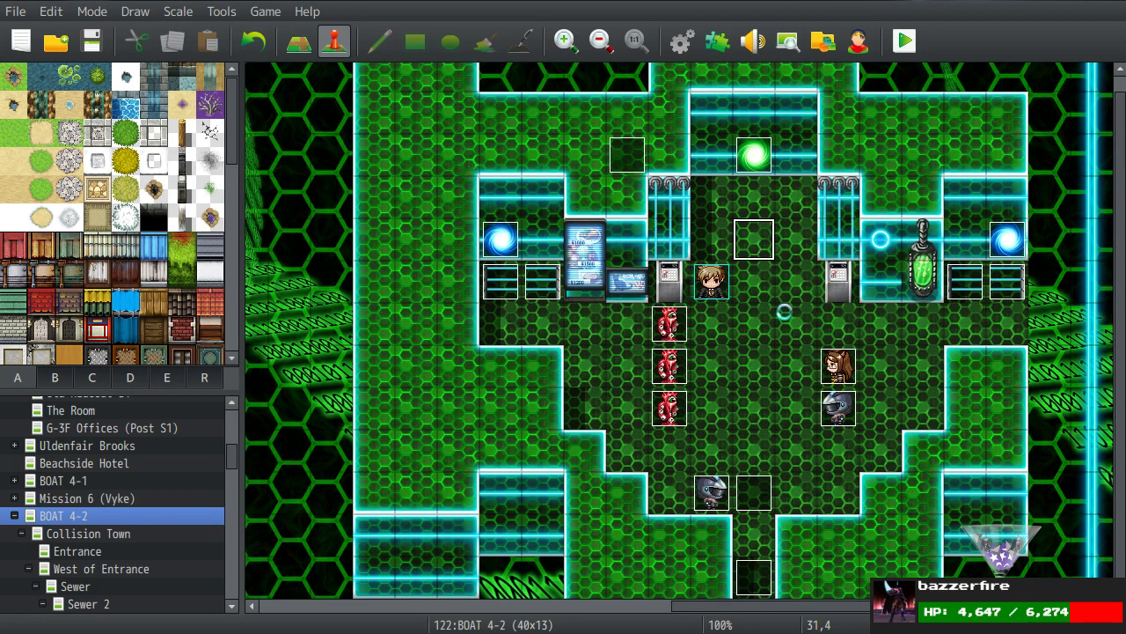
Reopen the After Scarbane event and paste a copy of Glib 1's self-switch script route after the Wild Glib*3 battle.
{"action": "double_click", "coordinate": [626, 152]}
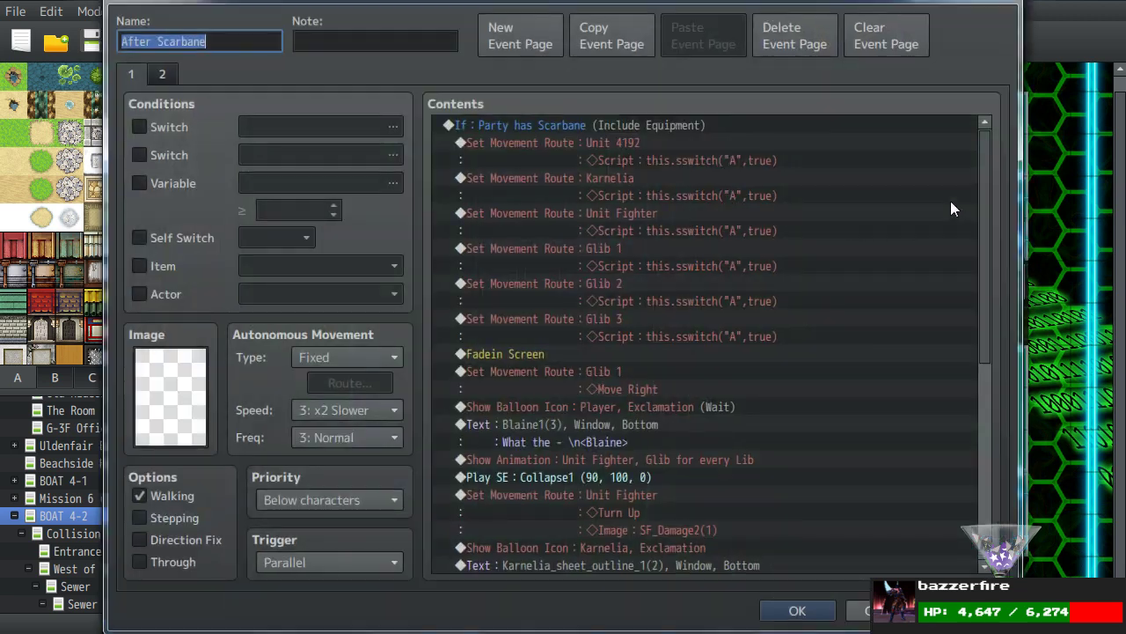
{"action": "left_click_drag", "start_coordinate": [984, 172], "coordinate": [1029, 493]}
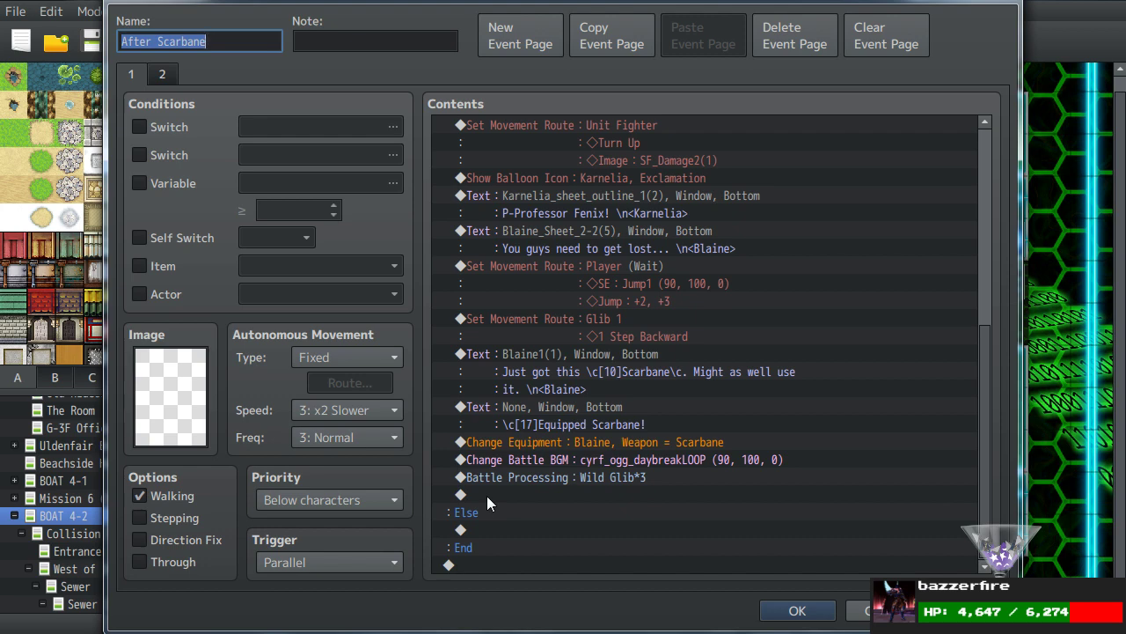
{"action": "scroll", "coordinate": [512, 468], "scroll_direction": "up", "scroll_amount": 6}
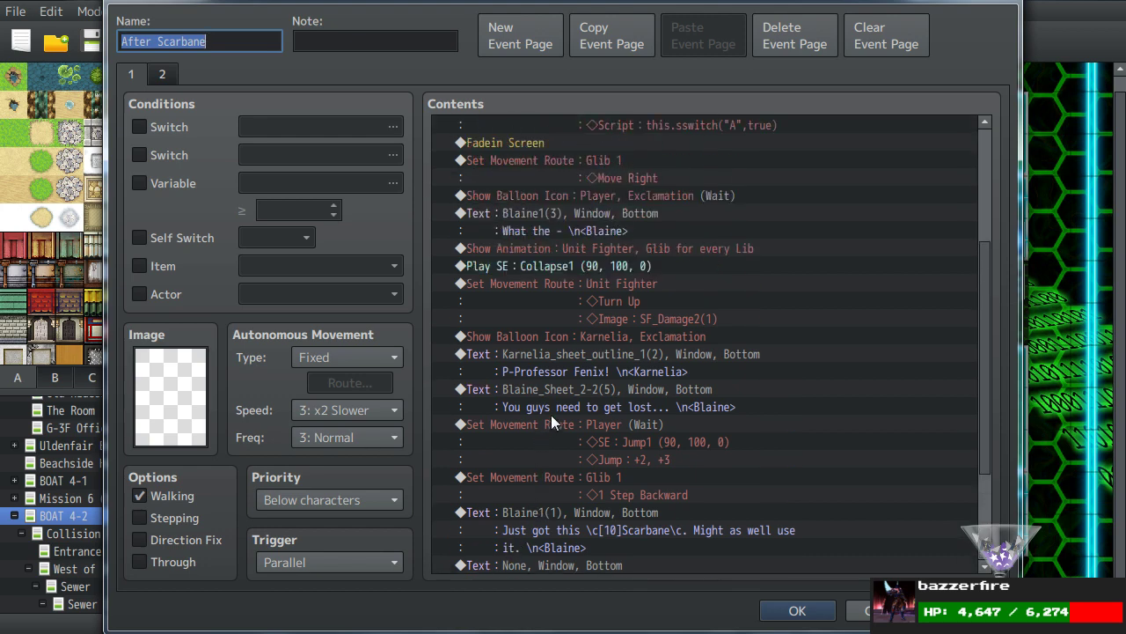
{"action": "scroll", "coordinate": [549, 401], "scroll_direction": "up", "scroll_amount": 1}
{"action": "left_click", "coordinate": [596, 251]}
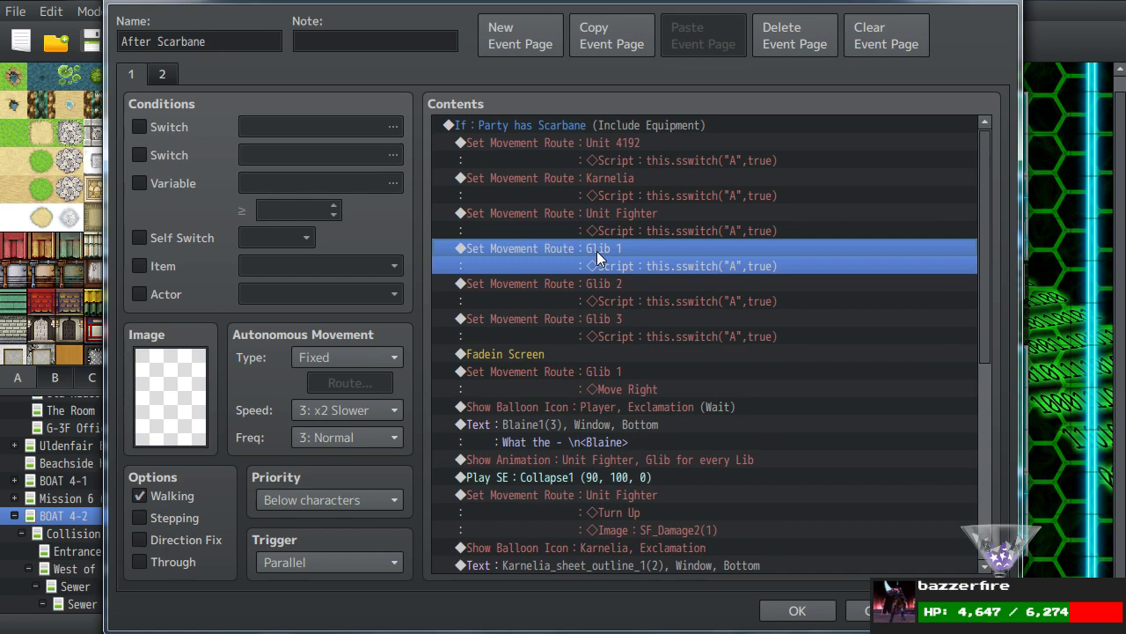
{"action": "scroll", "coordinate": [597, 251], "scroll_direction": "down", "scroll_amount": 7}
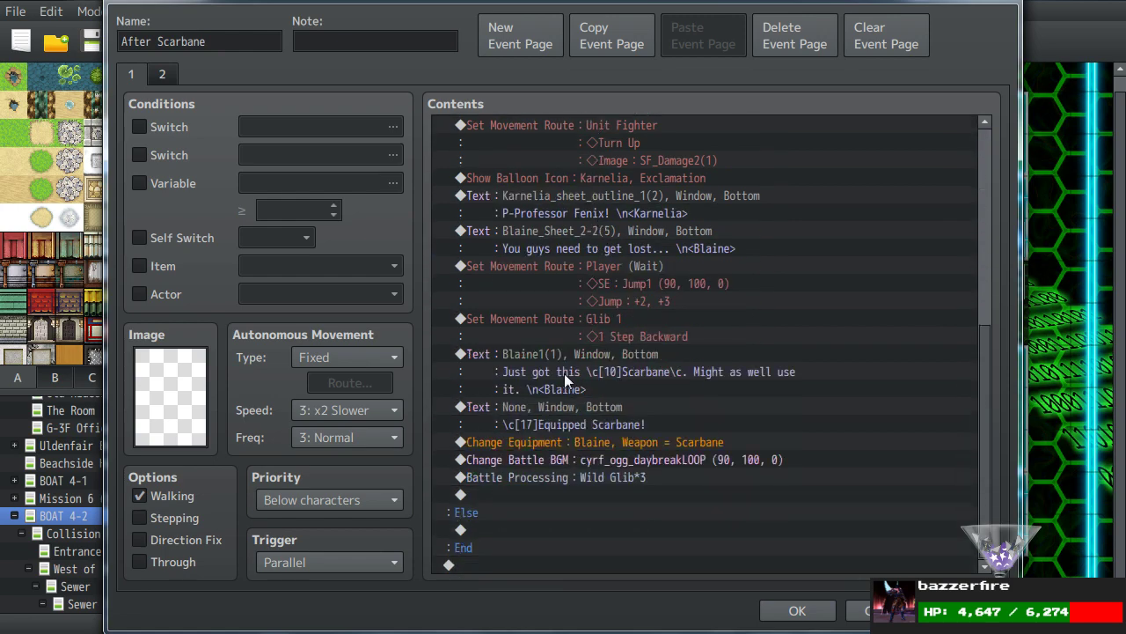
{"action": "left_click", "coordinate": [521, 492]}
{"action": "key", "text": "ctrl+v"}
Change the script in the pasted Glib 1 route to this.sswitch("B",true).
{"action": "double_click", "coordinate": [564, 487]}
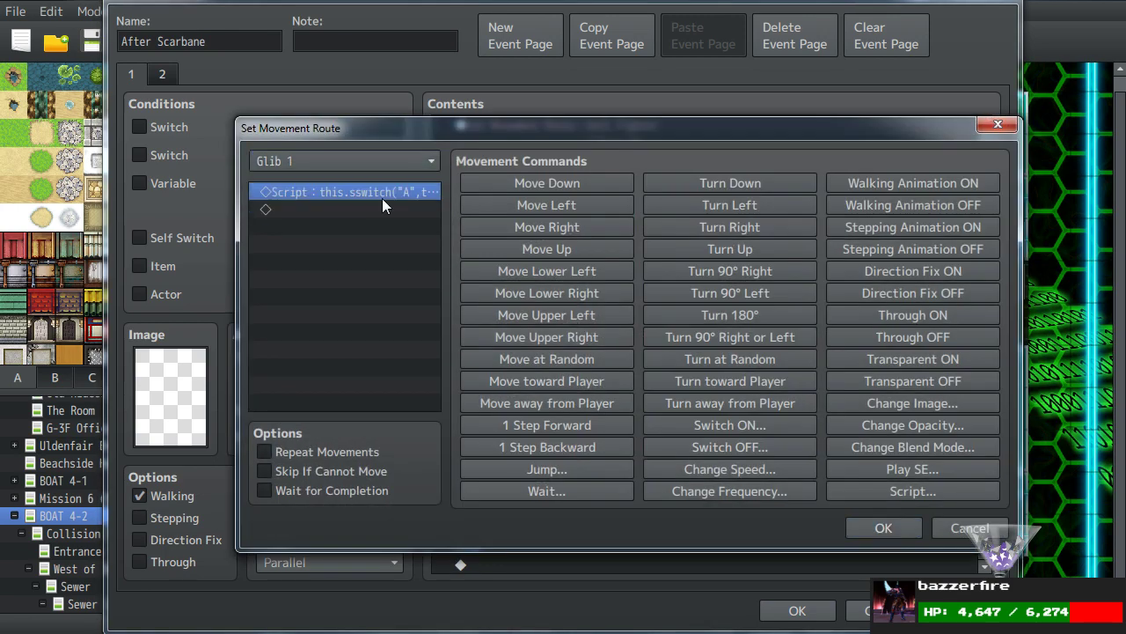
{"action": "double_click", "coordinate": [382, 193]}
{"action": "left_click", "coordinate": [604, 327]}
{"action": "key", "text": "Left"}
{"action": "key", "text": "Left"}
{"action": "key", "text": "Left"}
{"action": "key", "text": "Left"}
{"action": "key", "text": "Left"}
{"action": "key", "text": "Left"}
{"action": "key", "text": "Left"}
{"action": "key", "text": "BackSpace"}
{"action": "type", "text": "B"}
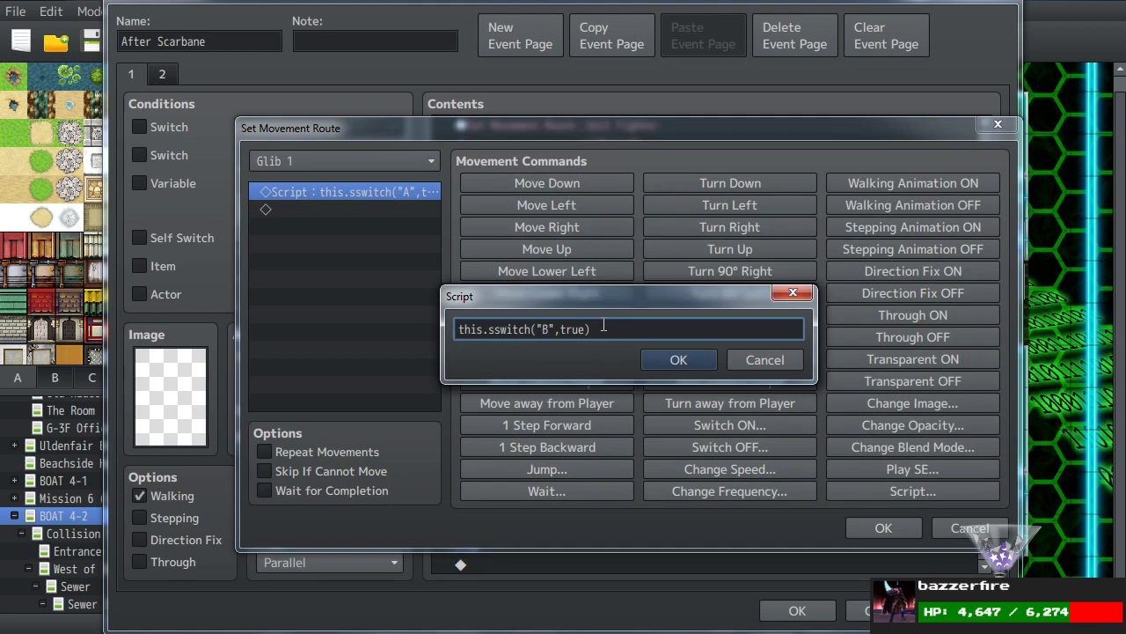
{"action": "left_click", "coordinate": [655, 364]}
{"action": "left_click", "coordinate": [885, 526]}
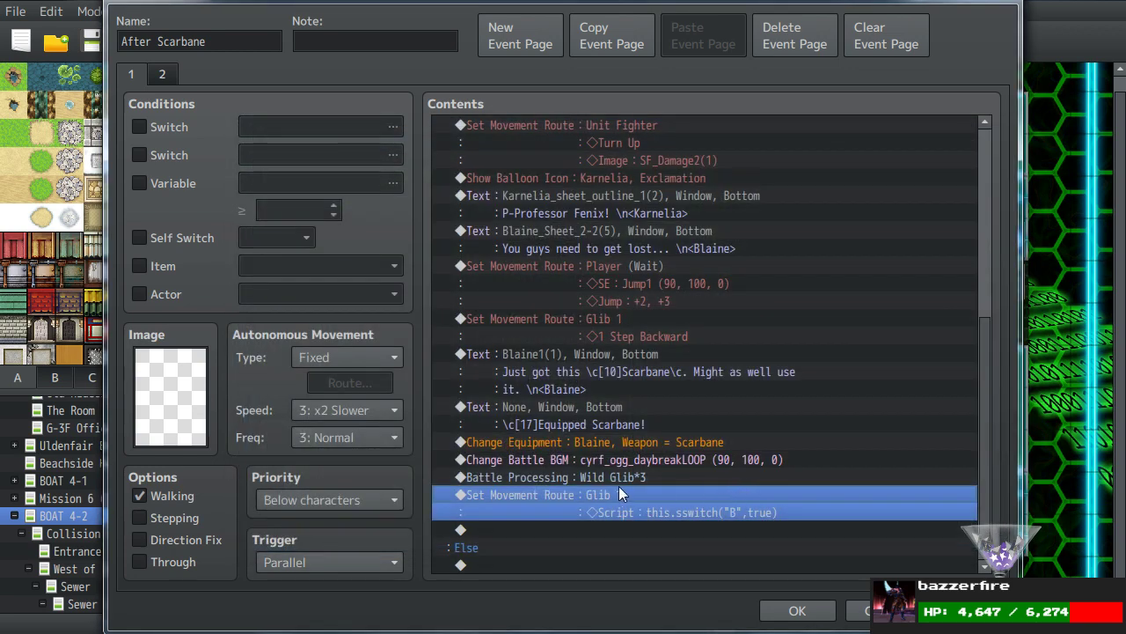
Paste a copy of the self-switch B route below it and set its target to Glib 2.
{"action": "double_click", "coordinate": [584, 524]}
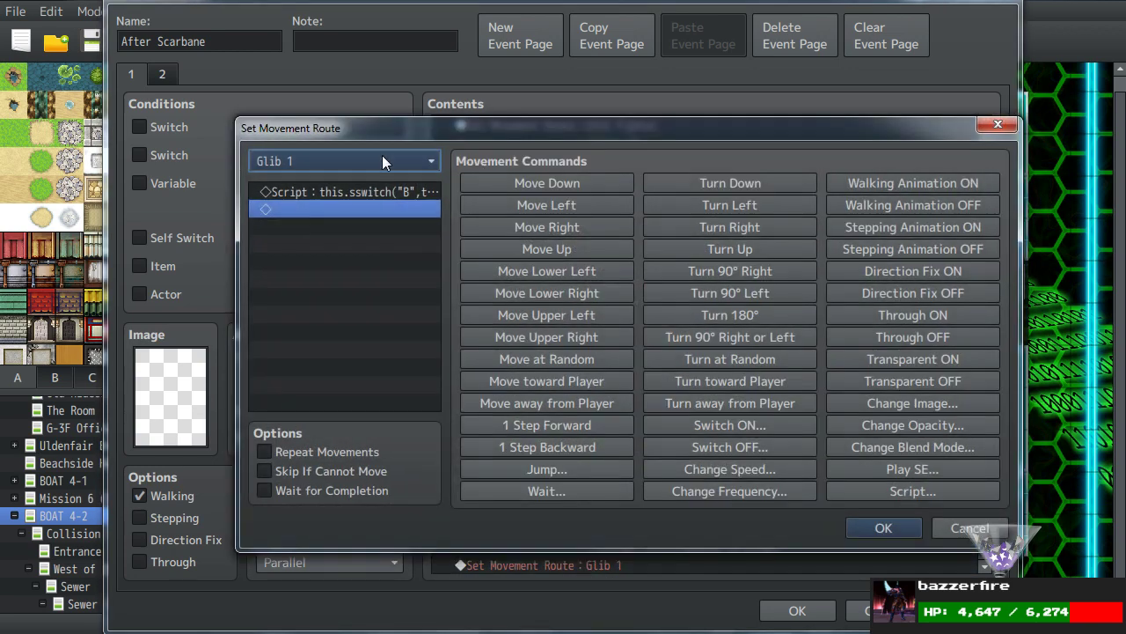
{"action": "left_click", "coordinate": [382, 159]}
{"action": "left_click", "coordinate": [334, 629]}
{"action": "left_click", "coordinate": [883, 527]}
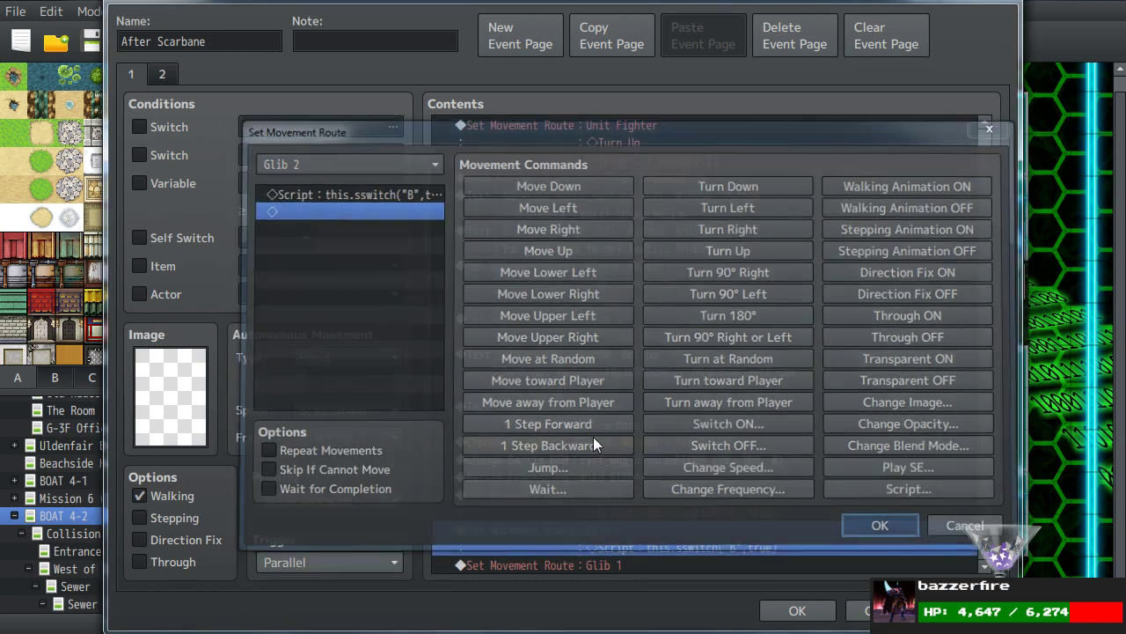
Add another copy of the self-switch B route after Glib 2's and set its target to Glib 3.
{"action": "double_click", "coordinate": [551, 483]}
{"action": "left_click", "coordinate": [344, 160]}
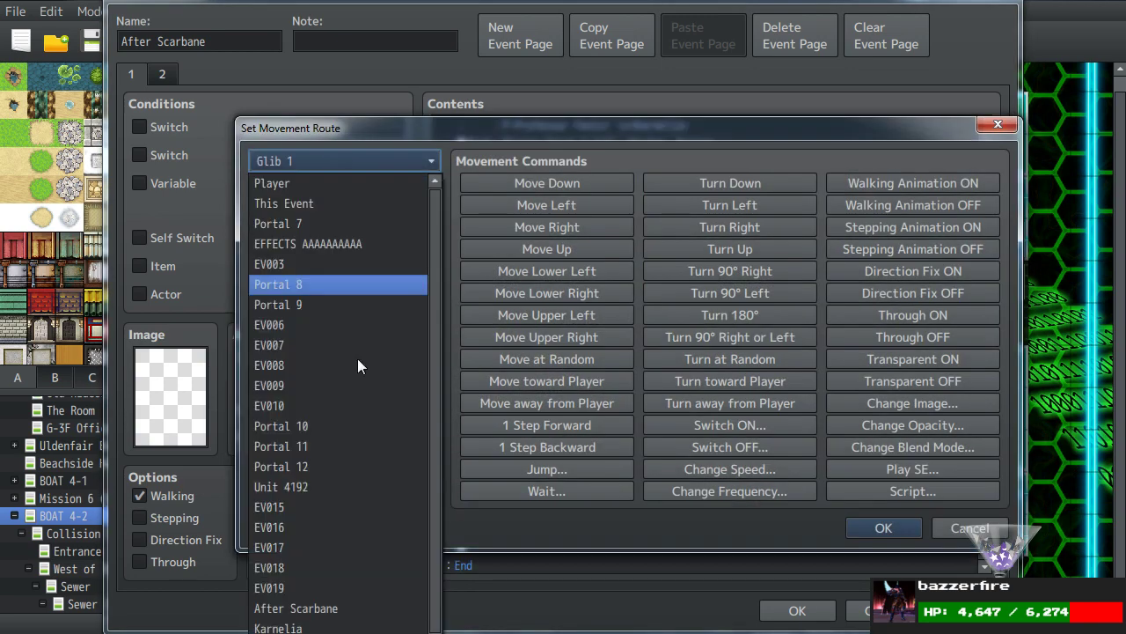
{"action": "scroll", "coordinate": [334, 528], "scroll_direction": "down", "scroll_amount": 1}
{"action": "left_click", "coordinate": [334, 628]}
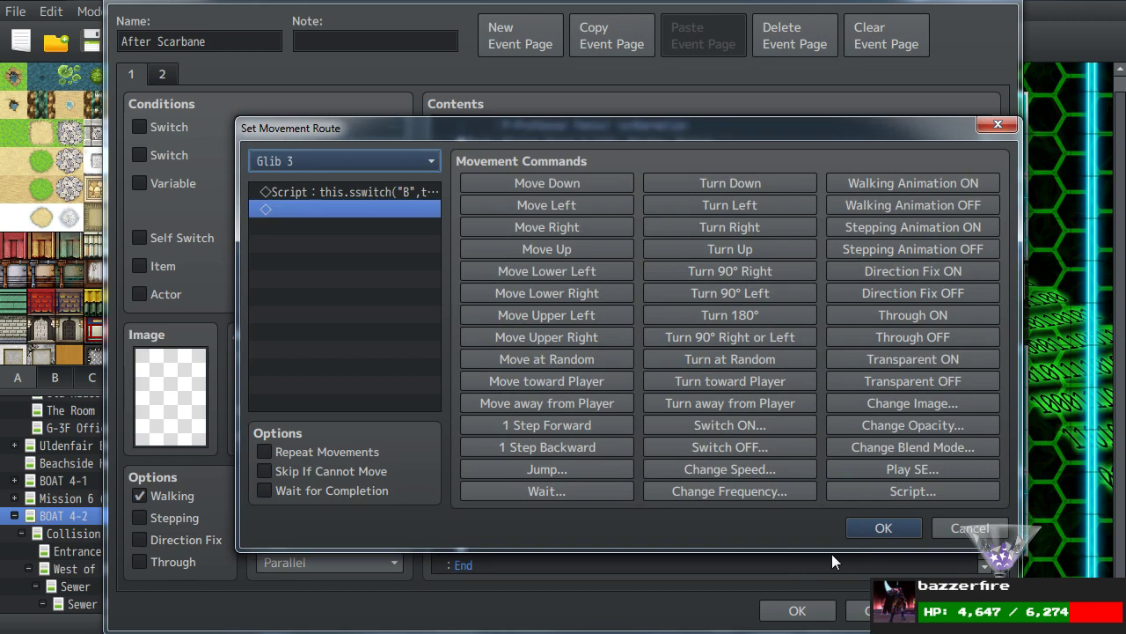
{"action": "left_click", "coordinate": [883, 527]}
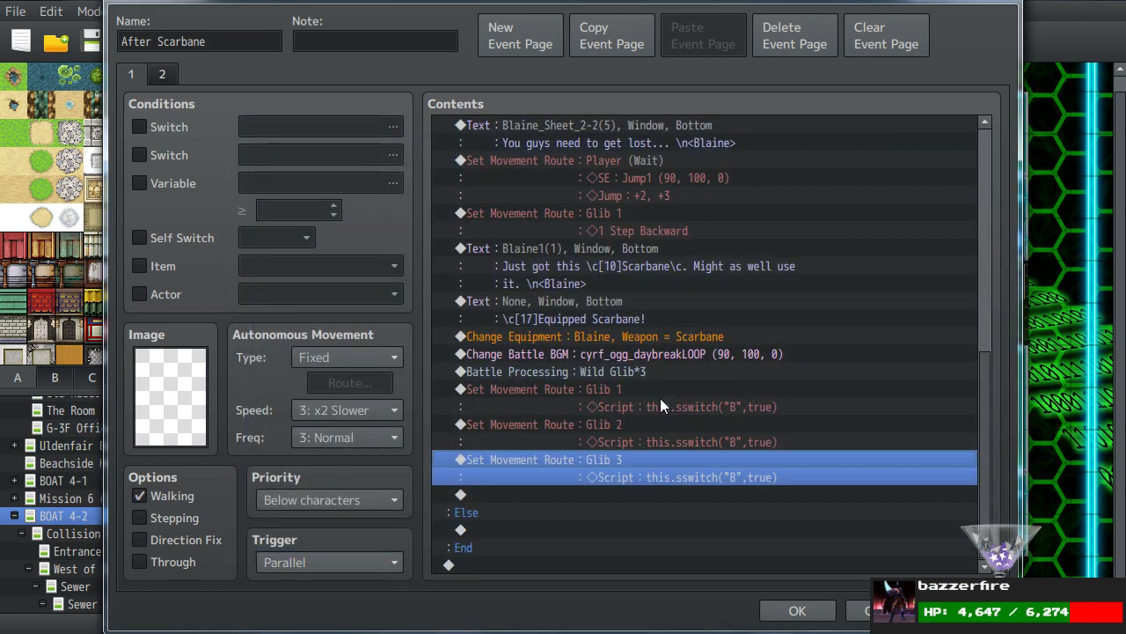
{"action": "left_click", "coordinate": [795, 569]}
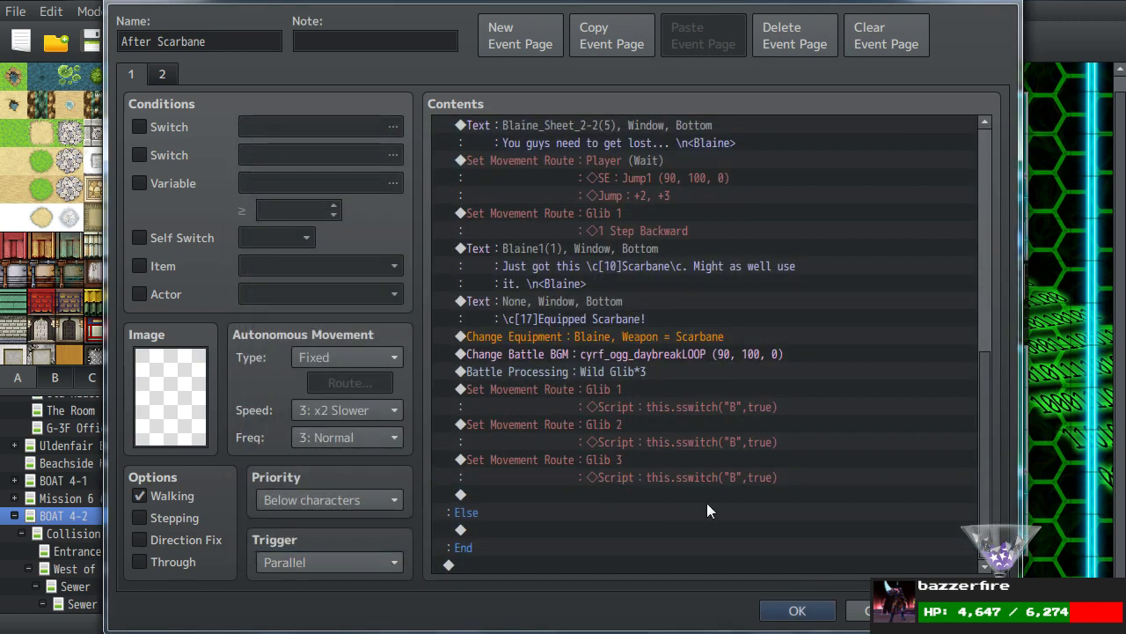
Start a Show Text command after Glib 3's route using the closed-eyes face from the Blaine1 sheet.
{"action": "double_click", "coordinate": [522, 494]}
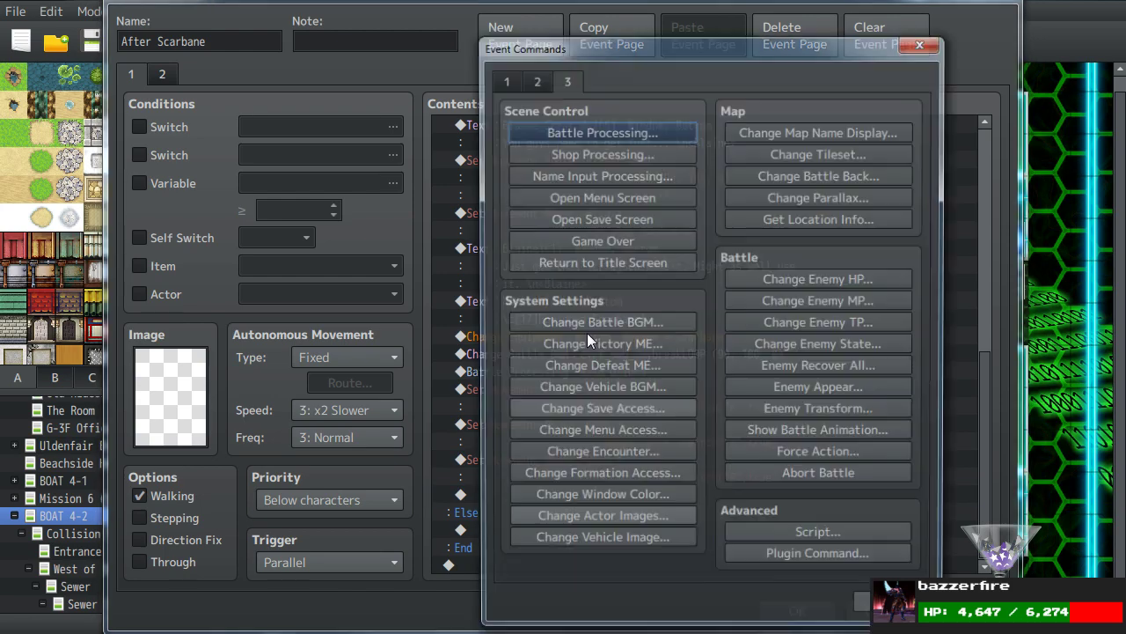
{"action": "left_click", "coordinate": [506, 81]}
{"action": "left_click", "coordinate": [581, 129]}
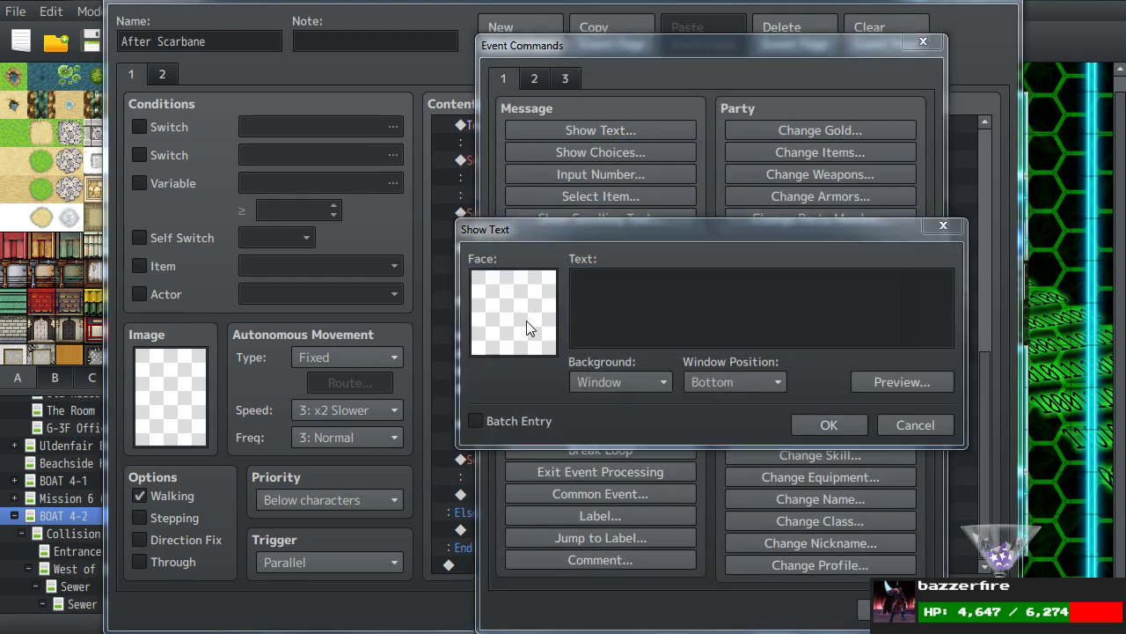
{"action": "double_click", "coordinate": [480, 306]}
{"action": "left_click", "coordinate": [448, 284]}
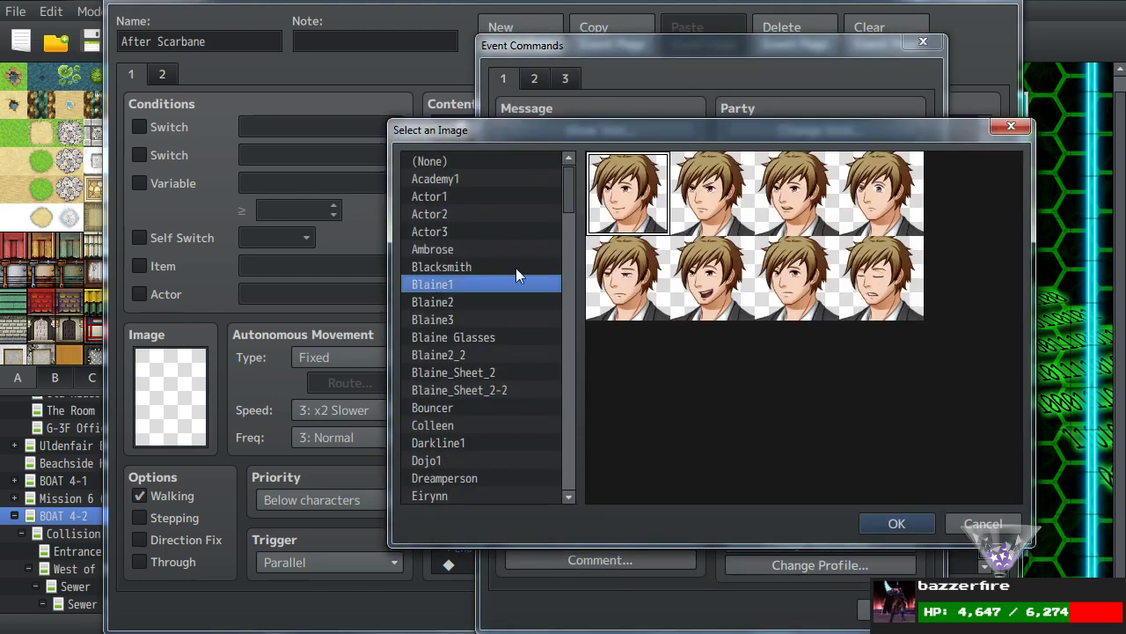
{"action": "double_click", "coordinate": [879, 279]}
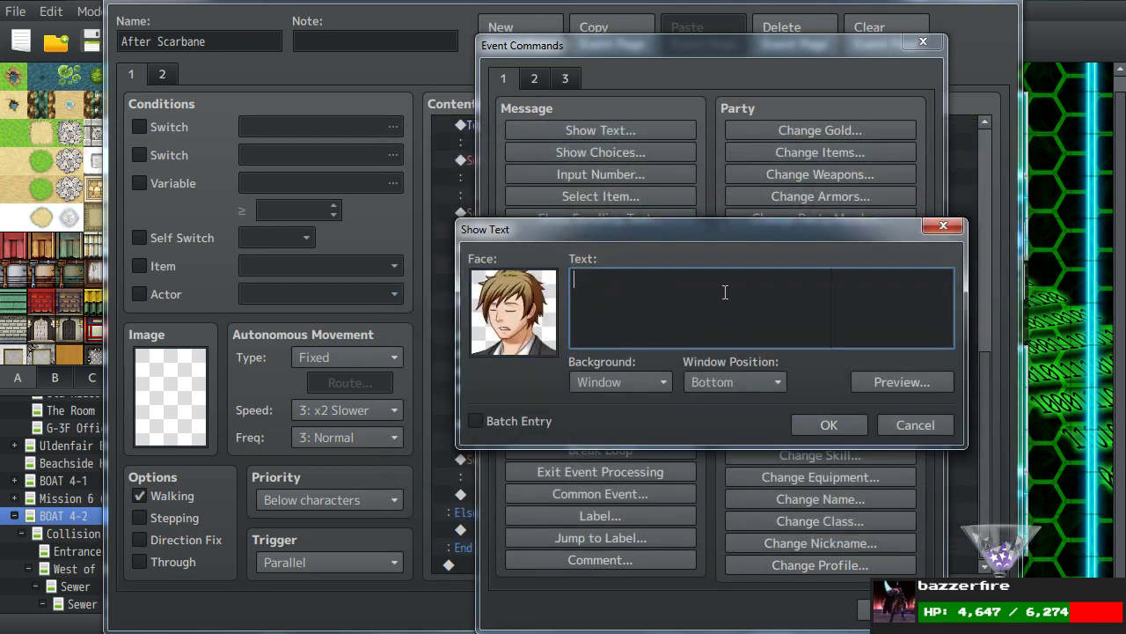
Enter the message "I'm already tired of this. \n<Blaine>" and add it to the event.
{"action": "type", "text": "I'm already tired of this.  <blaine"}
{"action": "key", "text": "BackSpace"}
{"action": "key", "text": "BackSpace"}
{"action": "key", "text": "BackSpace"}
{"action": "key", "text": "BackSpace"}
{"action": "key", "text": "BackSpace"}
{"action": "key", "text": "BackSpace"}
{"action": "type", "text": "Blaine>"}
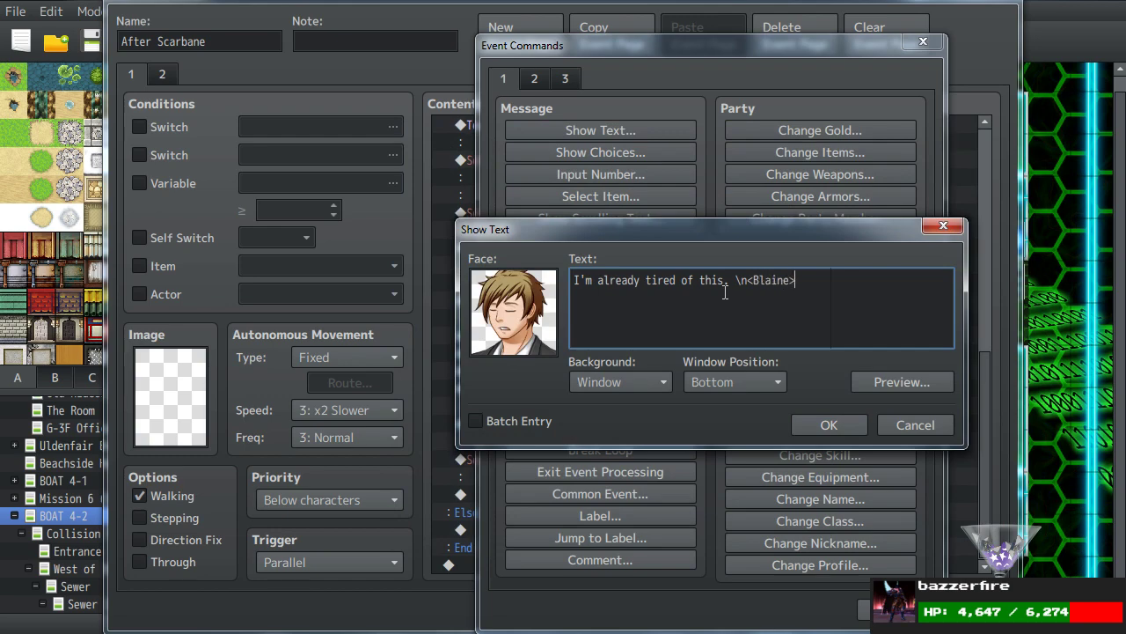
{"action": "left_click", "coordinate": [822, 428]}
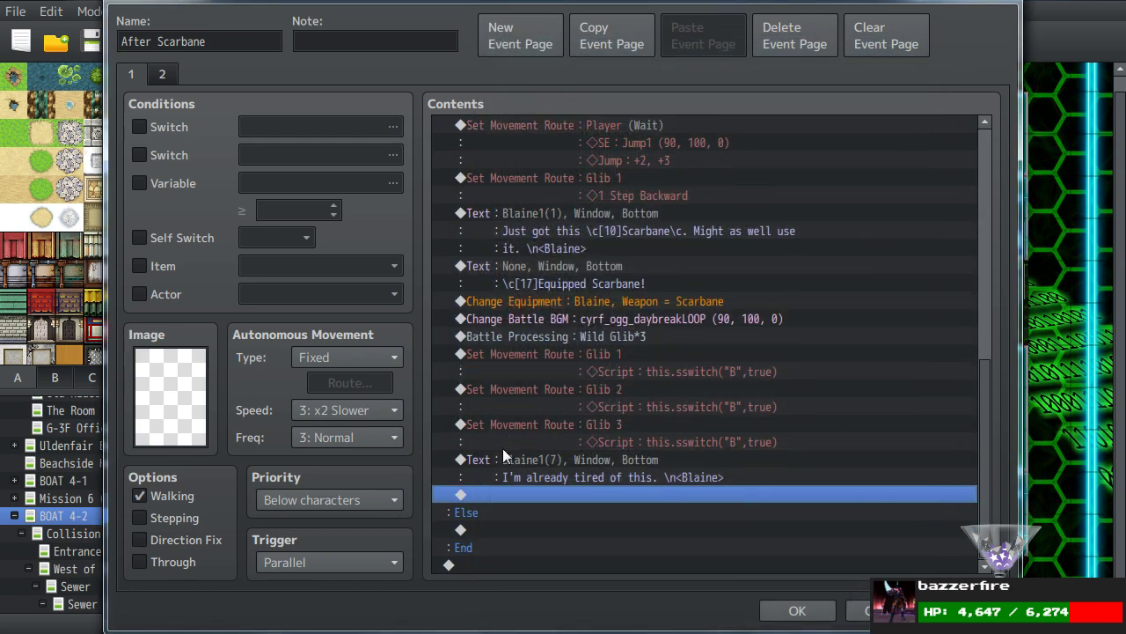
Add a Change Battle BGM command to BoxCat_Games_-_10_-_Epic_Song after the "I'm already tired" text and confirm the event.
{"action": "double_click", "coordinate": [503, 494]}
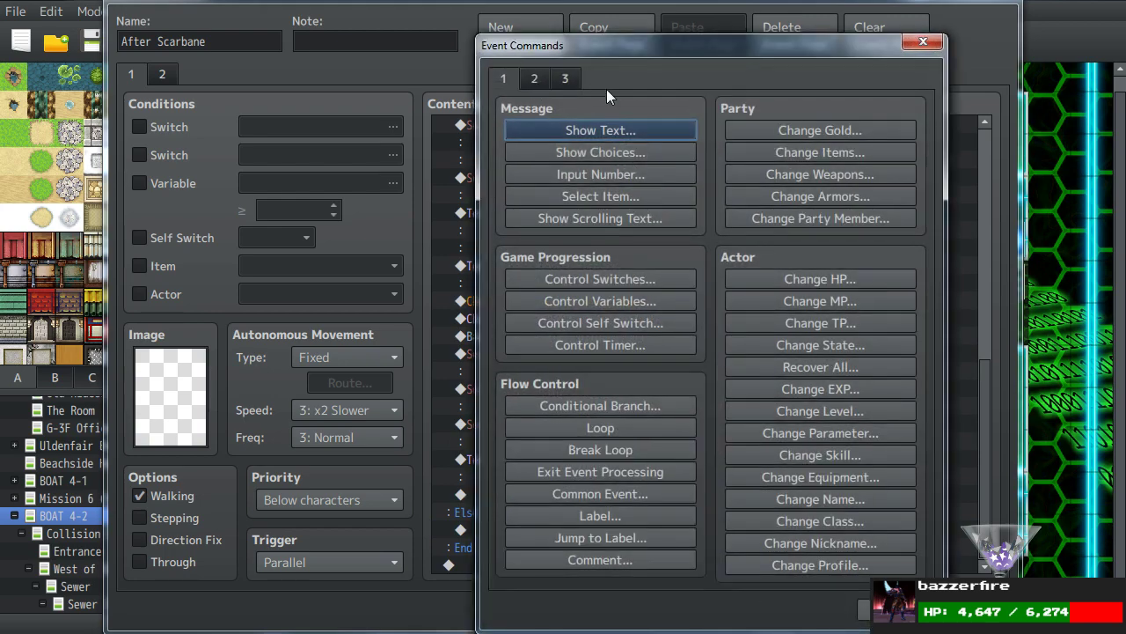
{"action": "left_click", "coordinate": [565, 79]}
{"action": "left_click", "coordinate": [601, 323]}
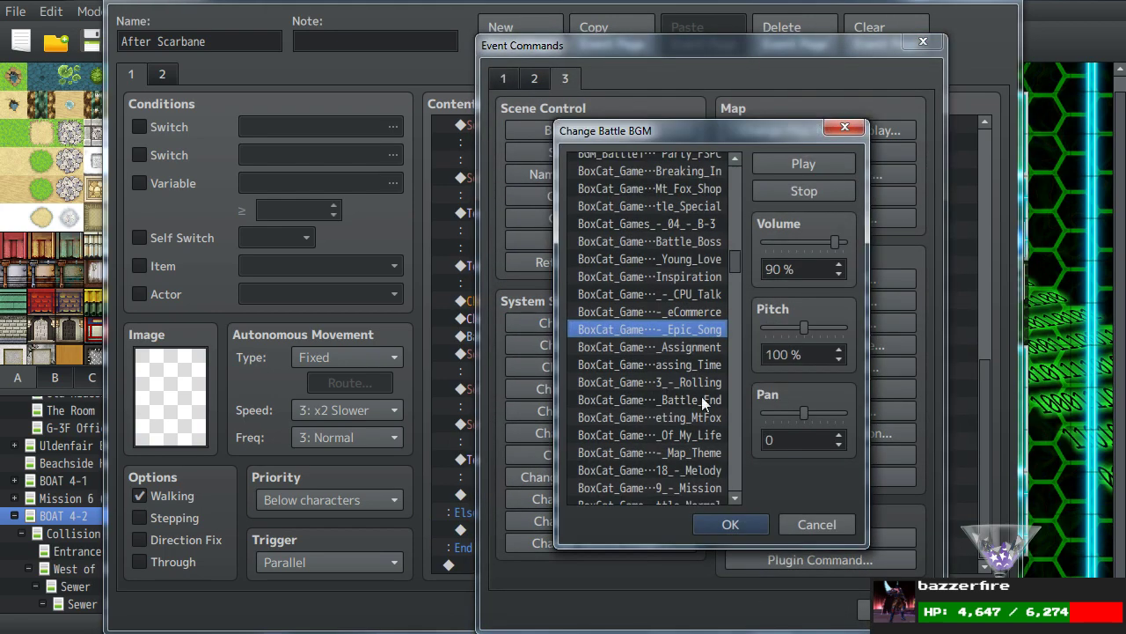
{"action": "left_click", "coordinate": [752, 534]}
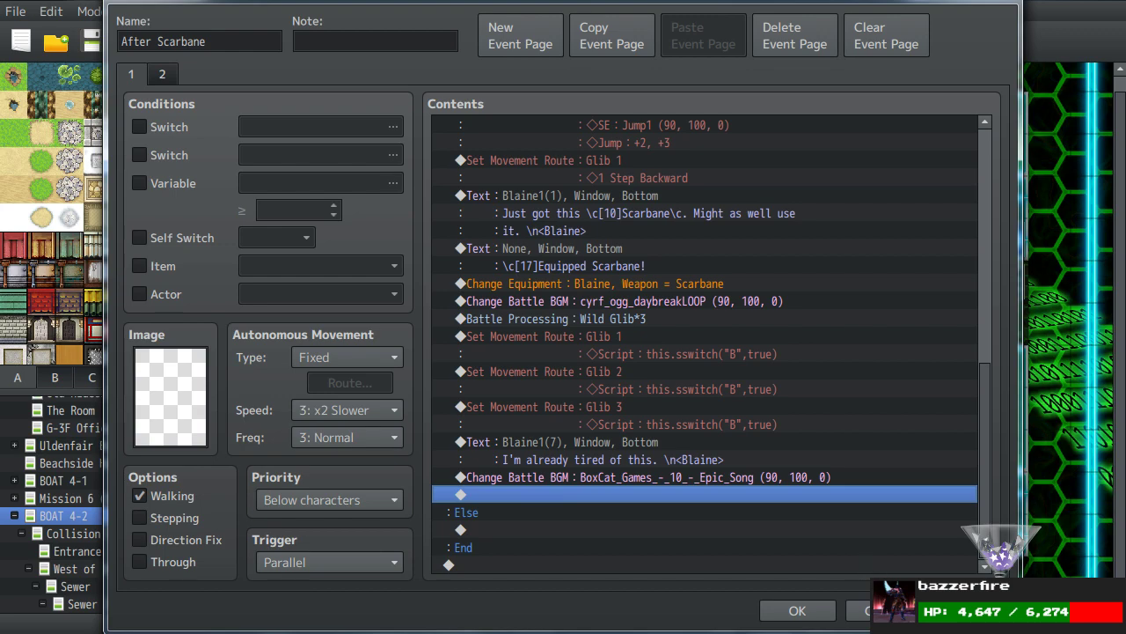
{"action": "left_click", "coordinate": [796, 610]}
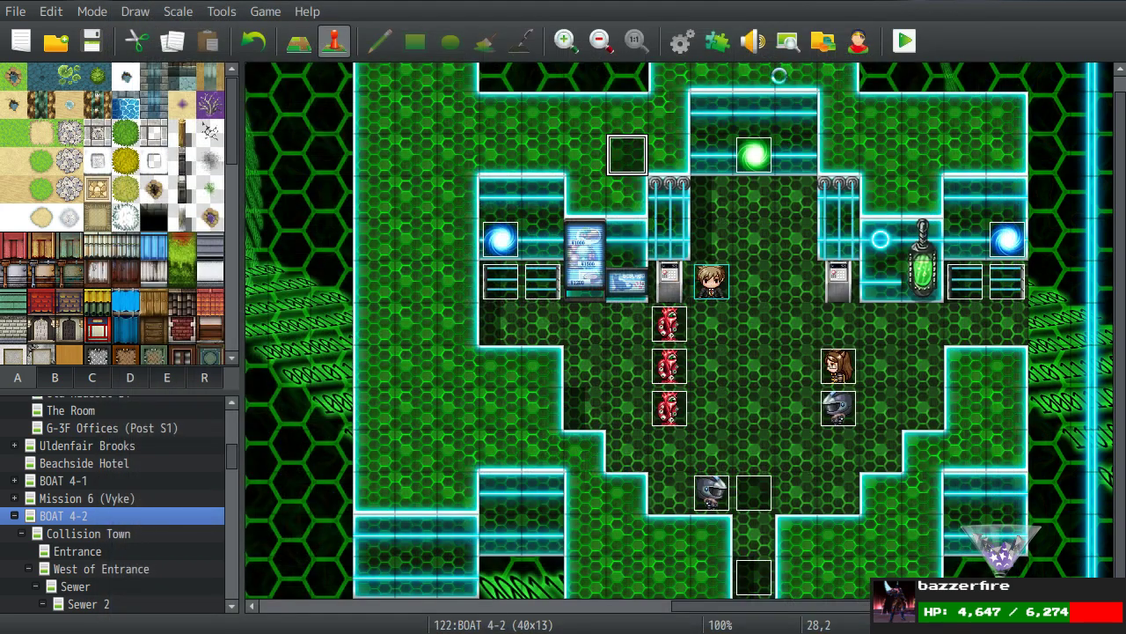
Browse the background music list in the Sound Test, select the Spellbound track, and close the test.
{"action": "left_click", "coordinate": [753, 42]}
{"action": "left_click_drag", "start_coordinate": [589, 287], "coordinate": [593, 204]}
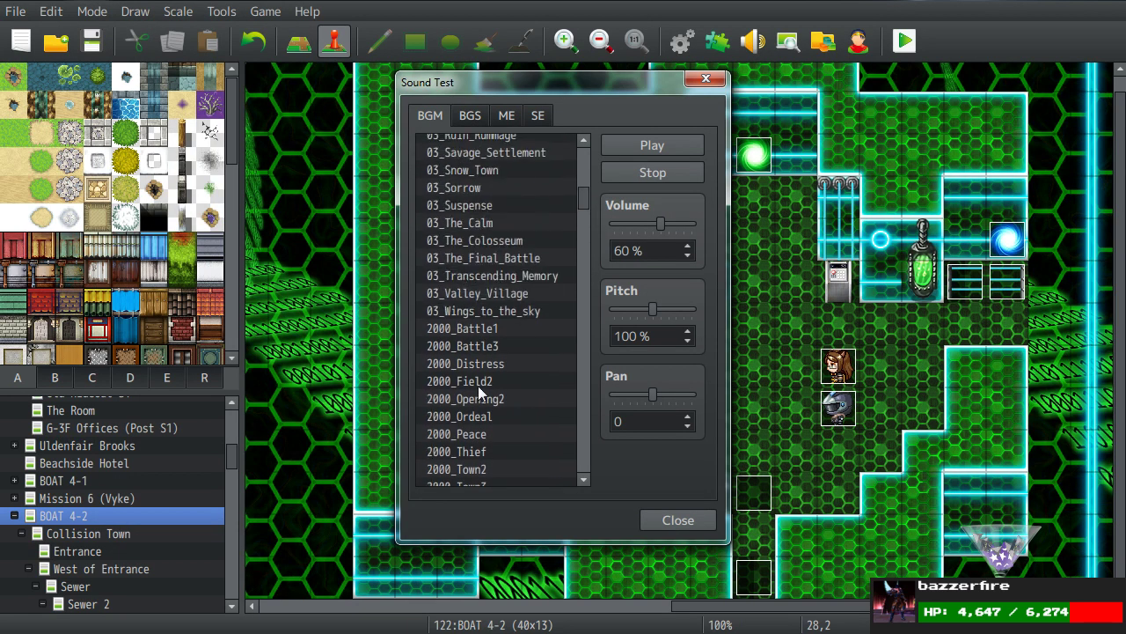
{"action": "scroll", "coordinate": [478, 386], "scroll_direction": "up", "scroll_amount": 8}
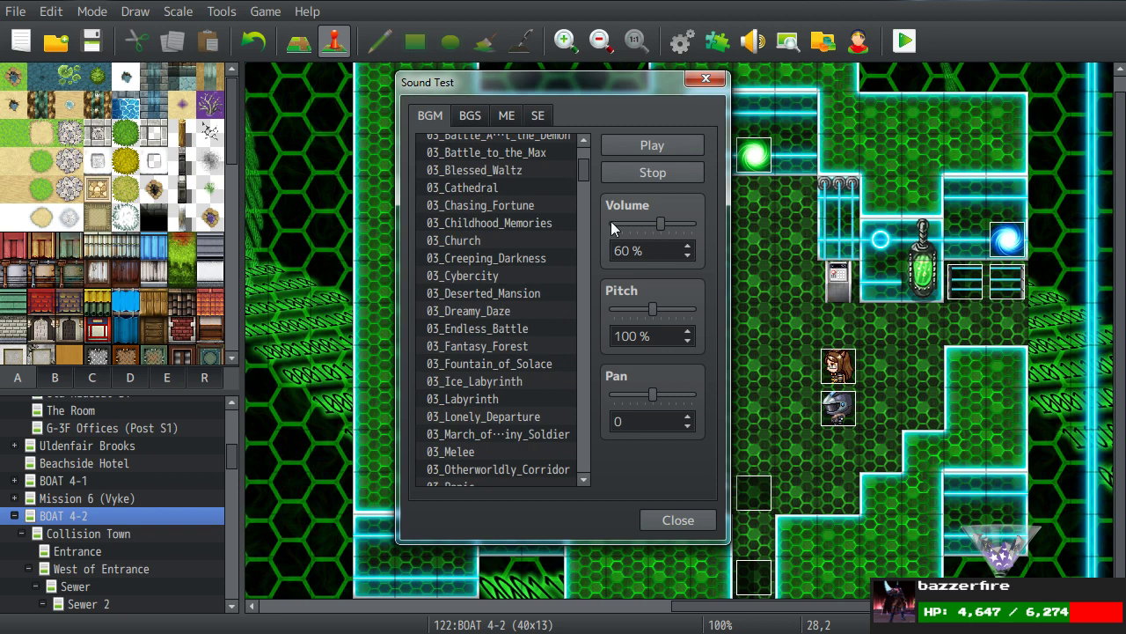
{"action": "left_click_drag", "start_coordinate": [586, 173], "coordinate": [583, 430]}
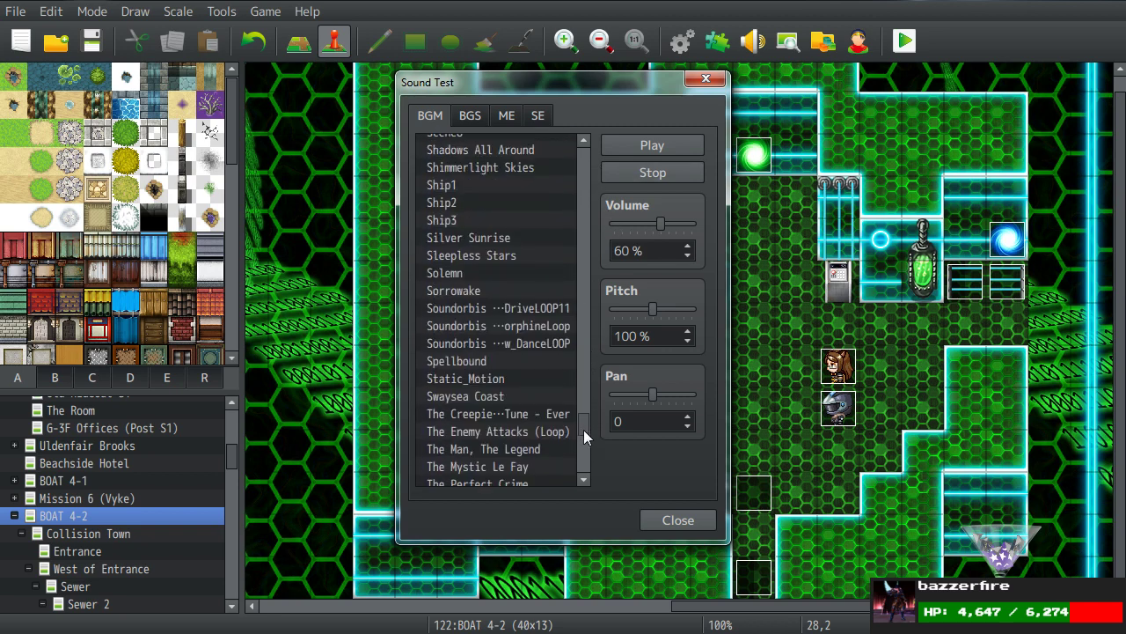
{"action": "left_click", "coordinate": [501, 362]}
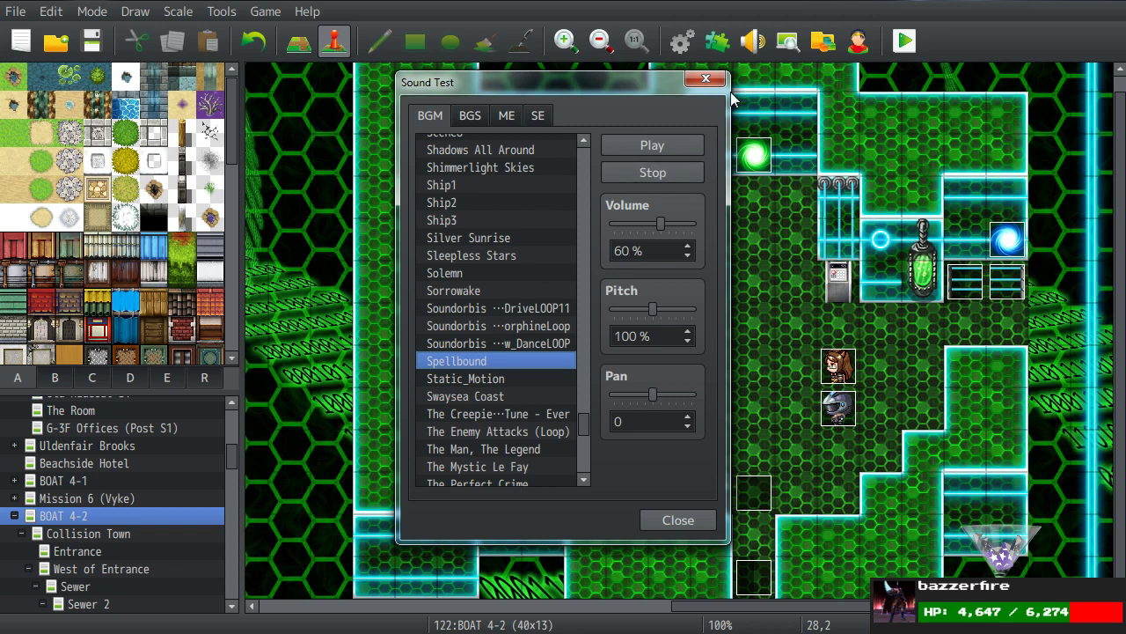
{"action": "left_click", "coordinate": [704, 77]}
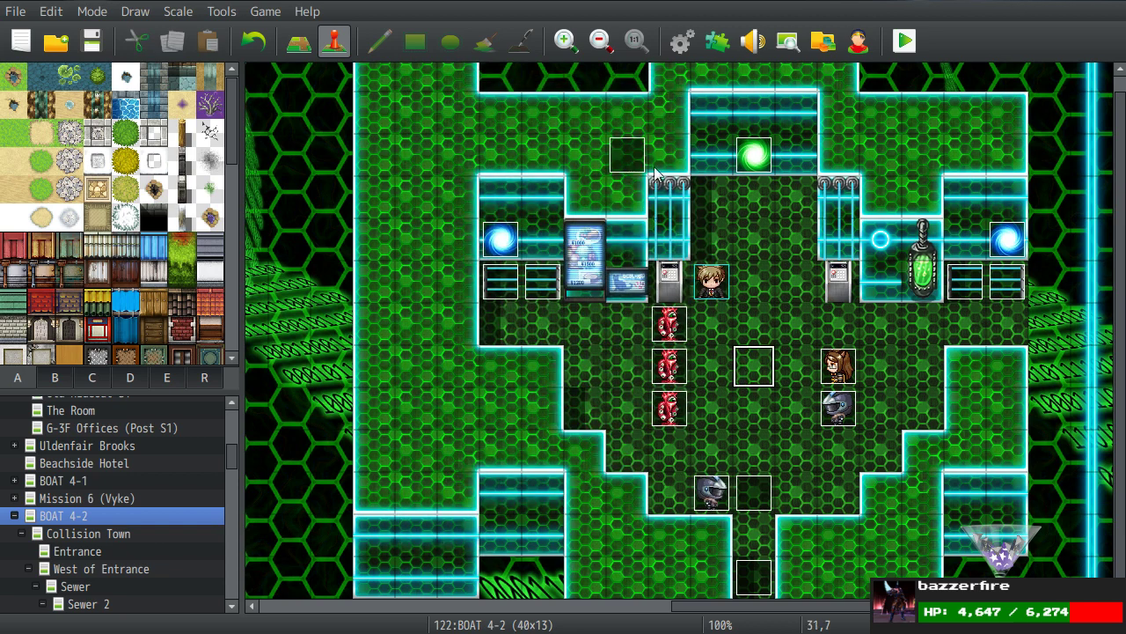
Add a 2-second Fadeout BGM after the Change Battle BGM command to BoxCat_Games_-_10_-_Epic_Song in the After Scarbane event.
{"action": "double_click", "coordinate": [628, 159]}
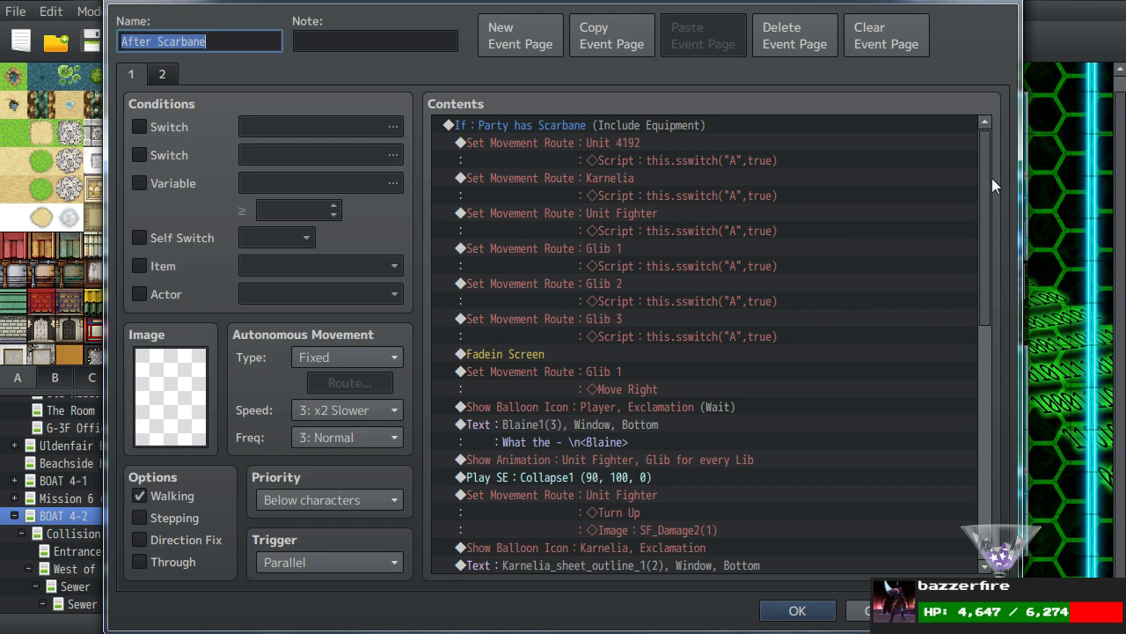
{"action": "left_click_drag", "start_coordinate": [989, 182], "coordinate": [989, 414]}
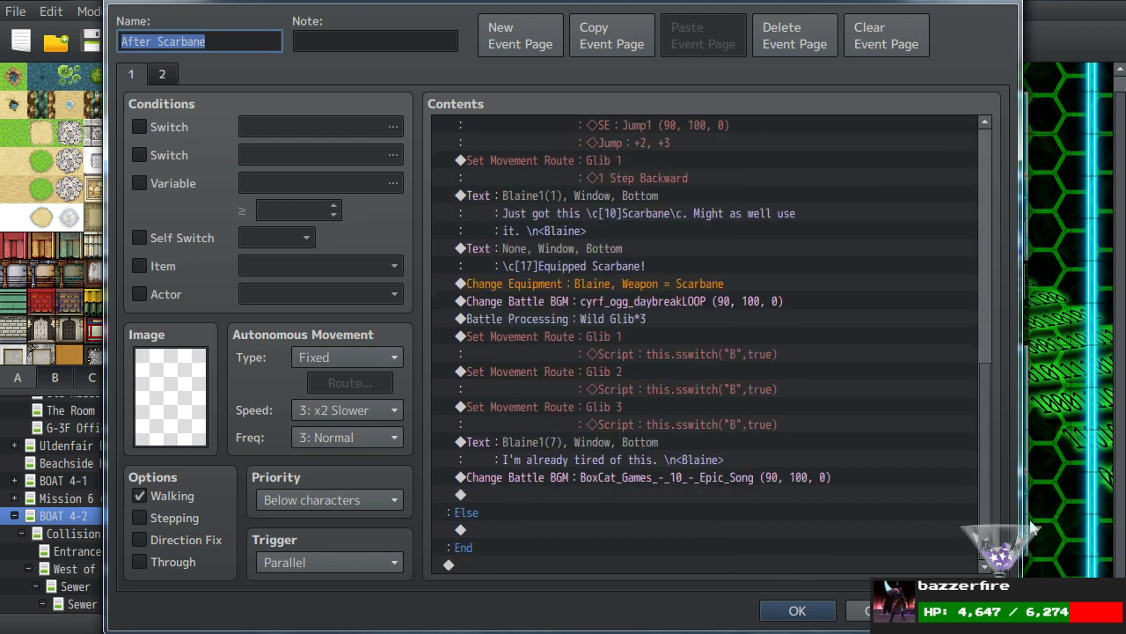
{"action": "double_click", "coordinate": [528, 492]}
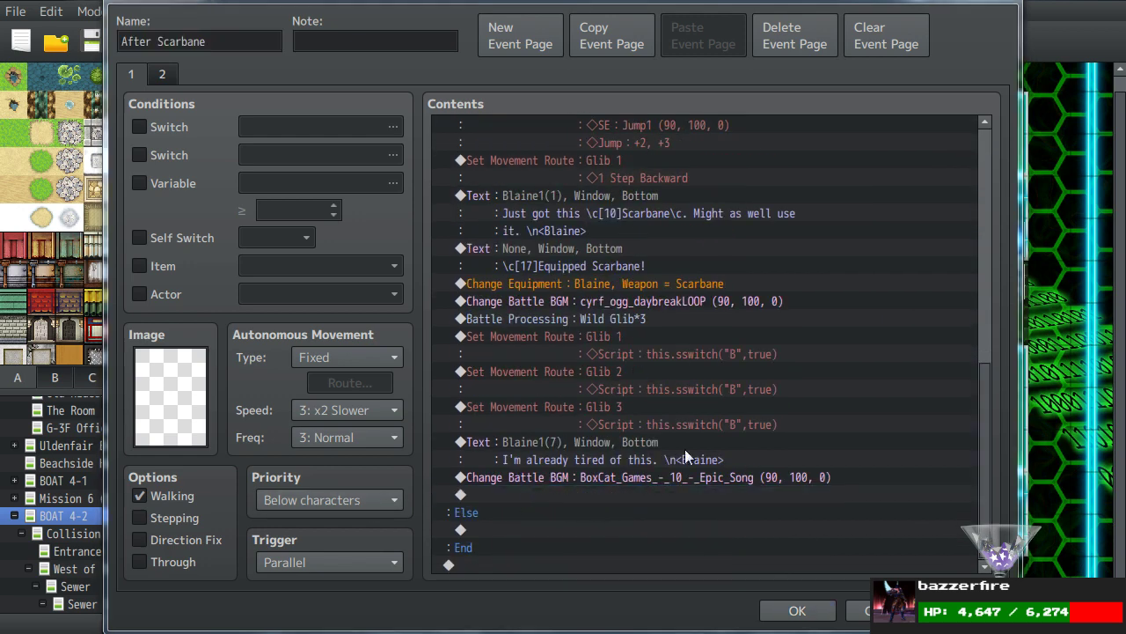
{"action": "left_click", "coordinate": [534, 78]}
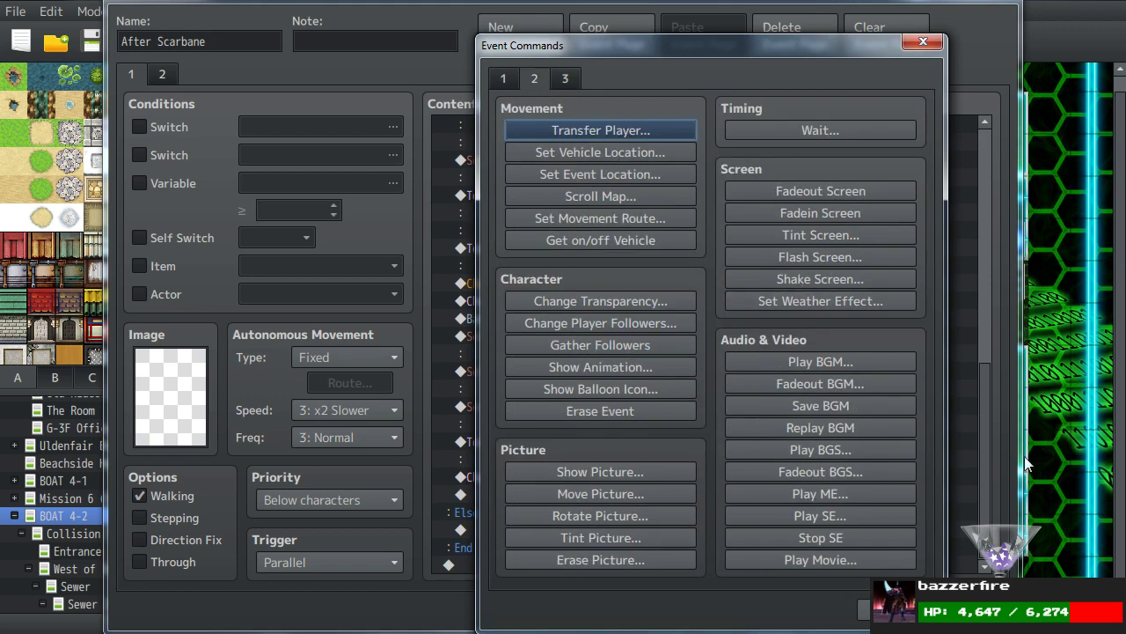
{"action": "left_click", "coordinate": [790, 383]}
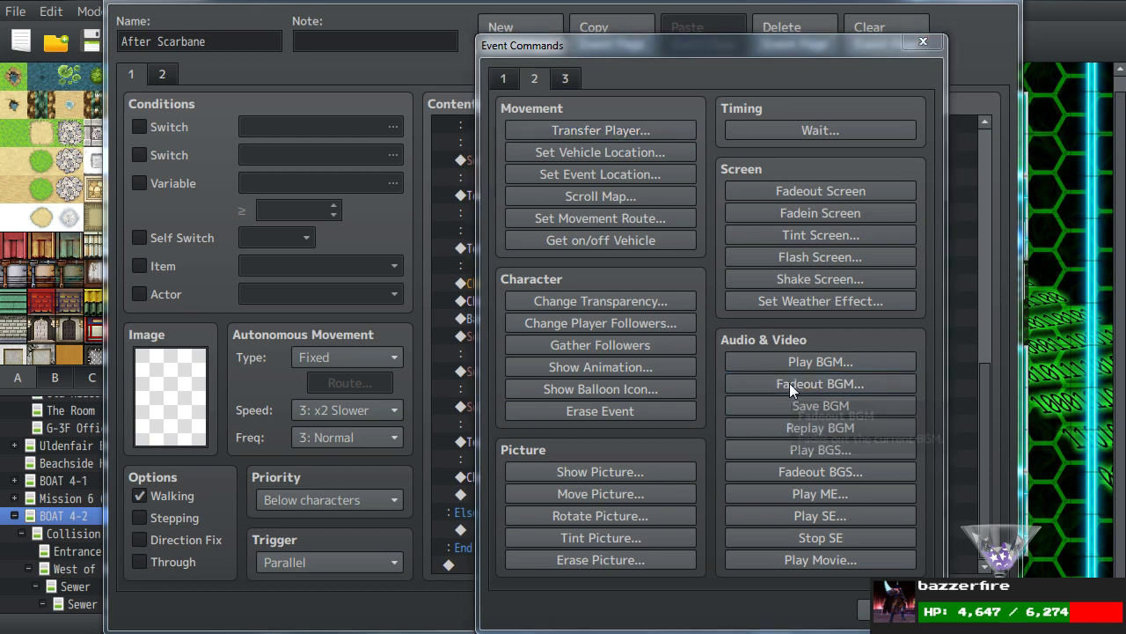
{"action": "type", "text": "2"}
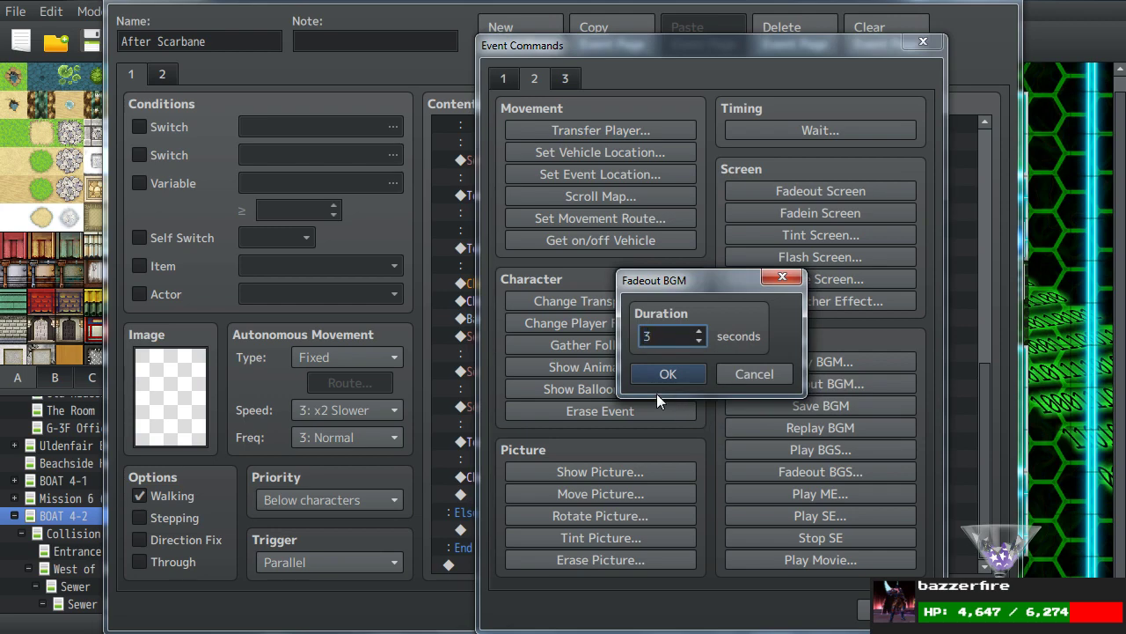
{"action": "left_click", "coordinate": [689, 374]}
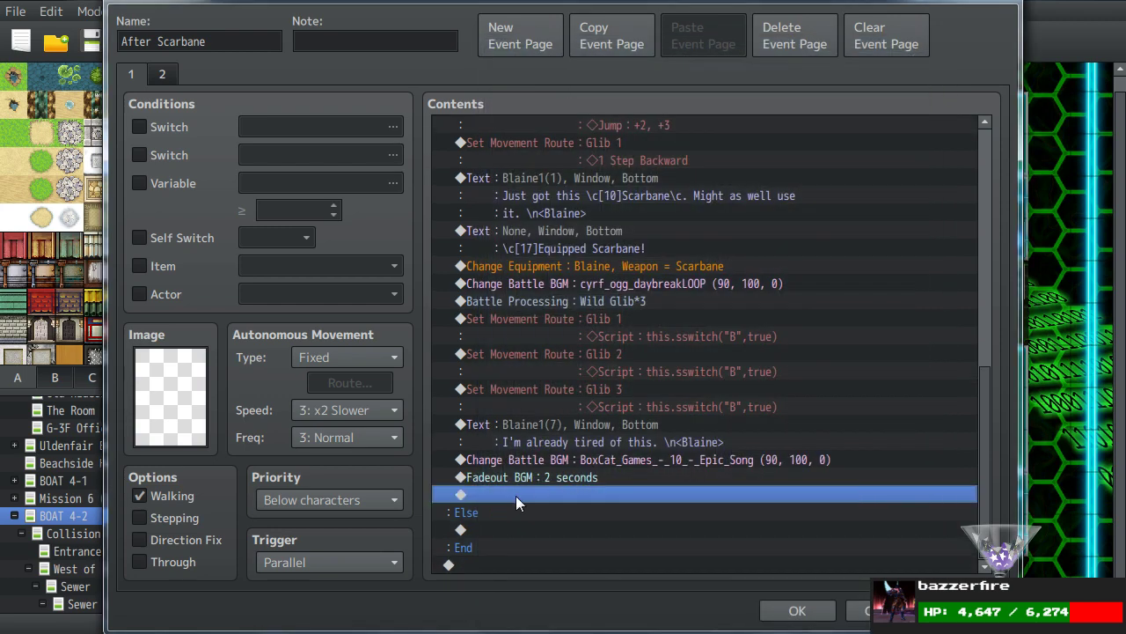
Add a movement route after the music fadeout that turns the Player down, without waiting for completion.
{"action": "double_click", "coordinate": [516, 495]}
{"action": "left_click", "coordinate": [567, 219]}
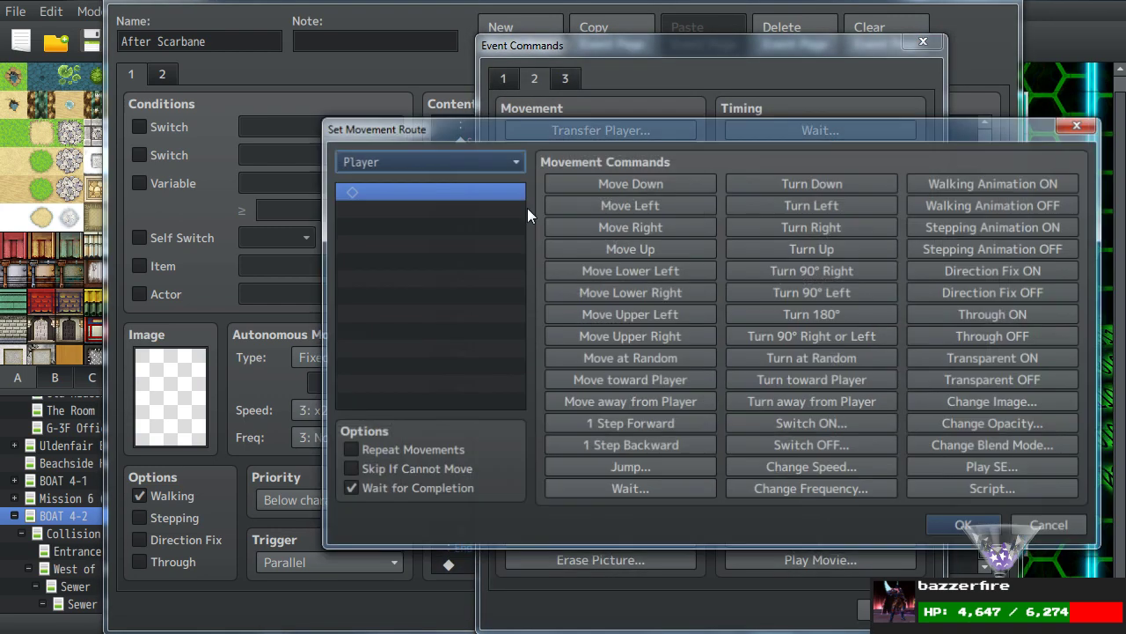
{"action": "left_click", "coordinate": [803, 180]}
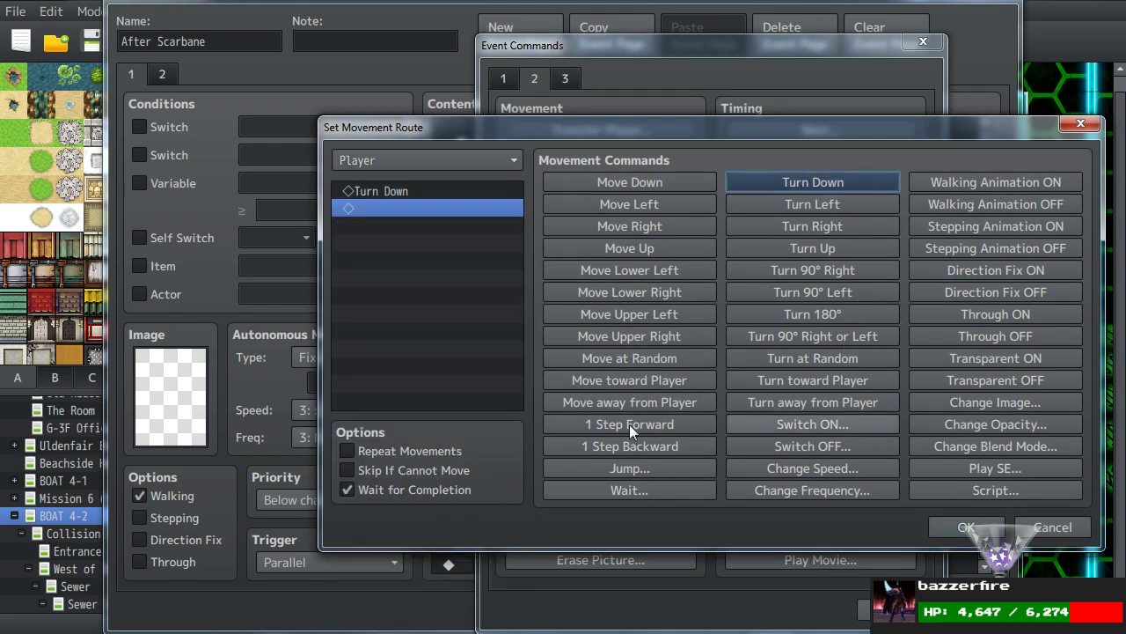
{"action": "left_click", "coordinate": [385, 489]}
{"action": "left_click", "coordinate": [965, 526]}
Duplicate the Player's turning route and change the copy so that Karnelia turns up.
{"action": "left_click", "coordinate": [549, 460]}
{"action": "key", "text": "ctrl+c"}
{"action": "key", "text": "ctrl+v"}
{"action": "double_click", "coordinate": [544, 494]}
{"action": "left_click", "coordinate": [369, 192]}
{"action": "key", "text": "Delete"}
{"action": "left_click", "coordinate": [730, 249]}
{"action": "left_click", "coordinate": [343, 161]}
{"action": "scroll", "coordinate": [334, 458], "scroll_direction": "down", "scroll_amount": 1}
{"action": "left_click", "coordinate": [283, 592]}
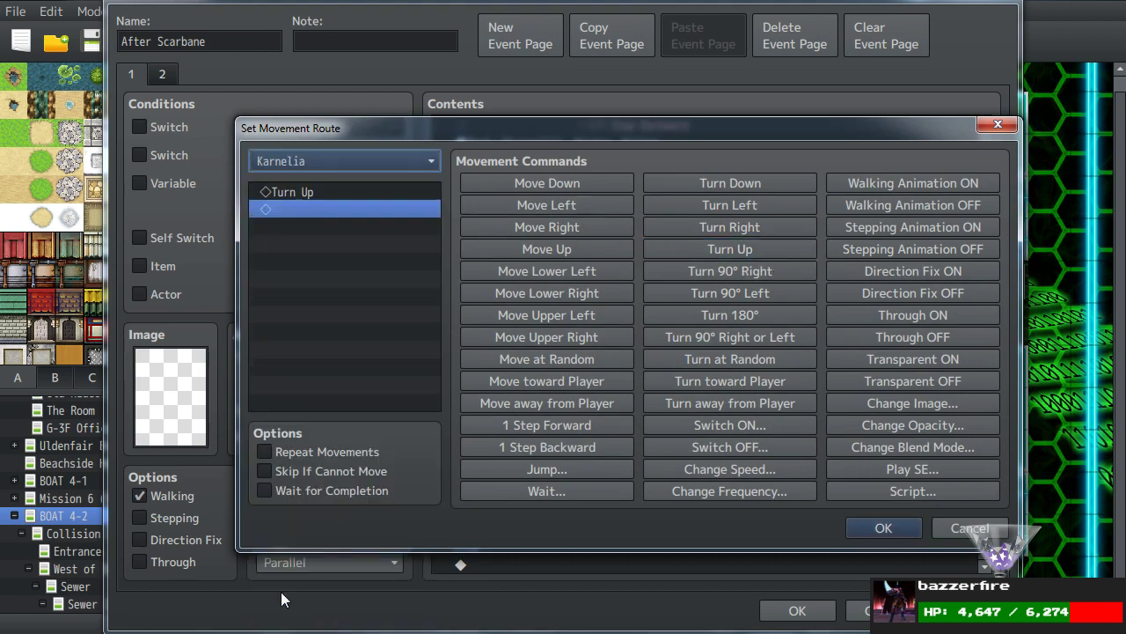
{"action": "left_click", "coordinate": [883, 530]}
Start a Show Text command after Karnelia's route using the smiling closed-eyes face from Karnelia_sheet_outline_1.
{"action": "double_click", "coordinate": [477, 496]}
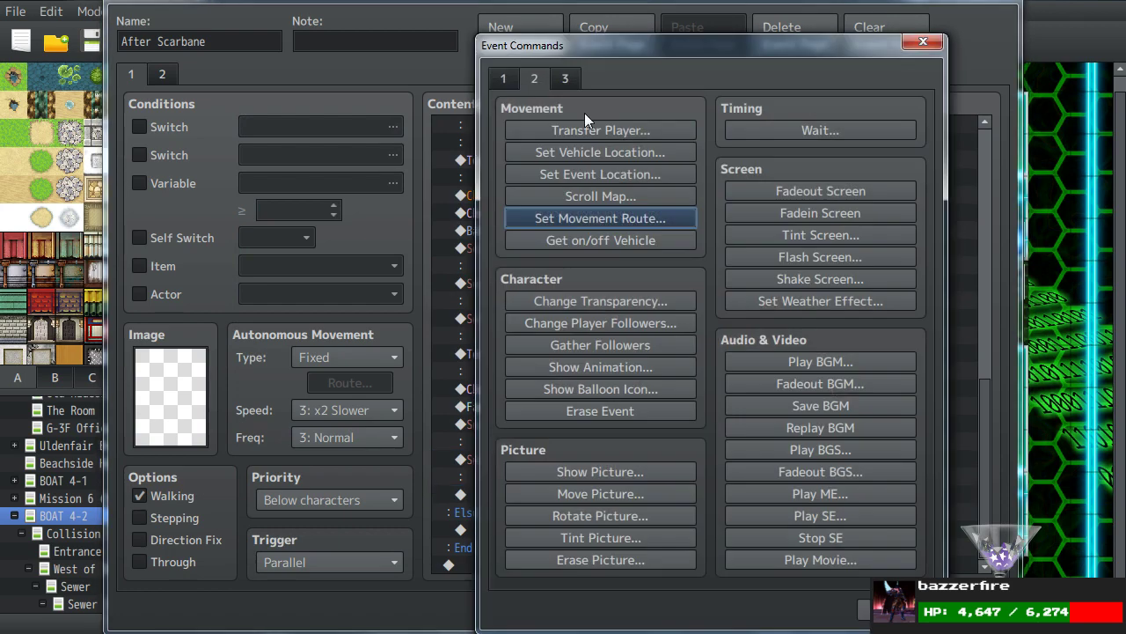
{"action": "left_click", "coordinate": [504, 79]}
{"action": "left_click", "coordinate": [599, 131]}
{"action": "double_click", "coordinate": [497, 304]}
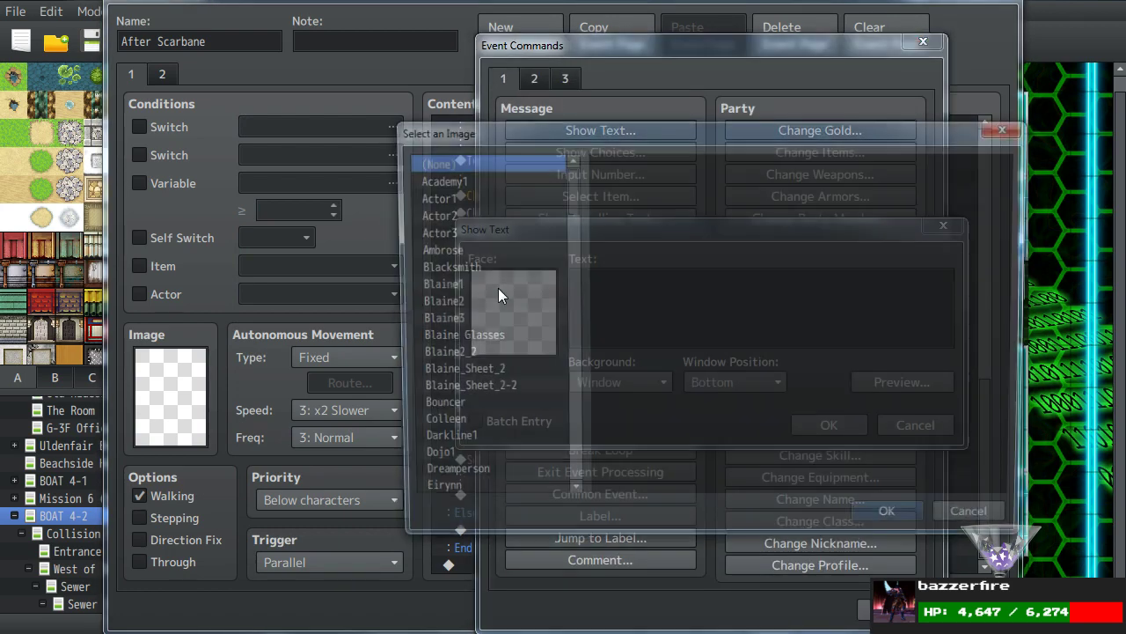
{"action": "left_click", "coordinate": [444, 284]}
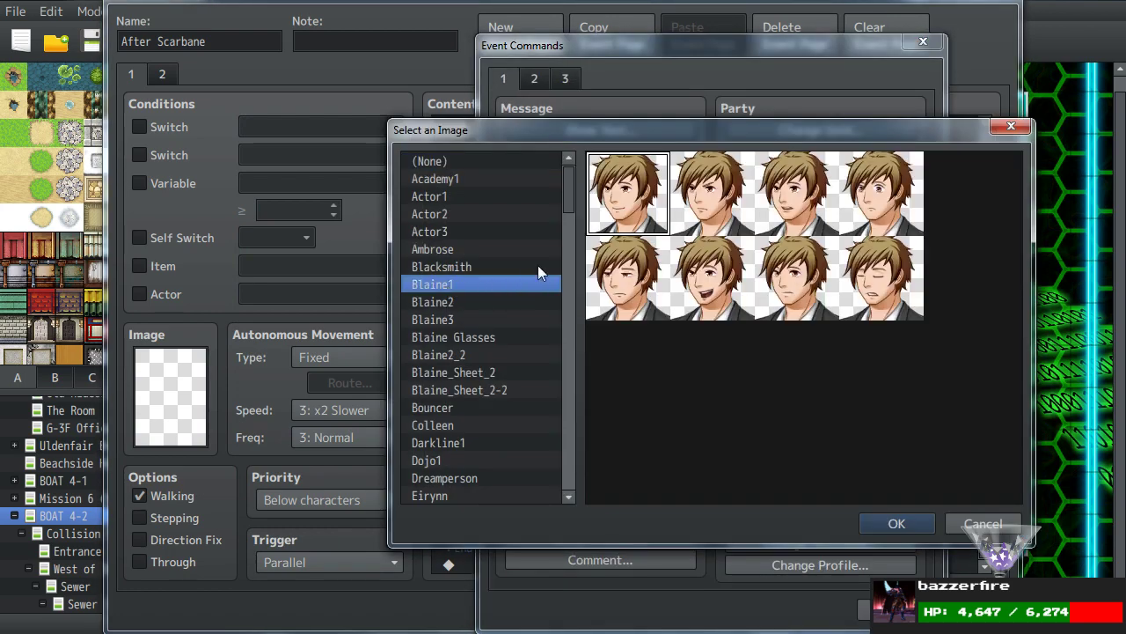
{"action": "left_click_drag", "start_coordinate": [567, 189], "coordinate": [566, 281]}
{"action": "scroll", "coordinate": [472, 278], "scroll_direction": "up", "scroll_amount": 2}
{"action": "left_click", "coordinate": [487, 238]}
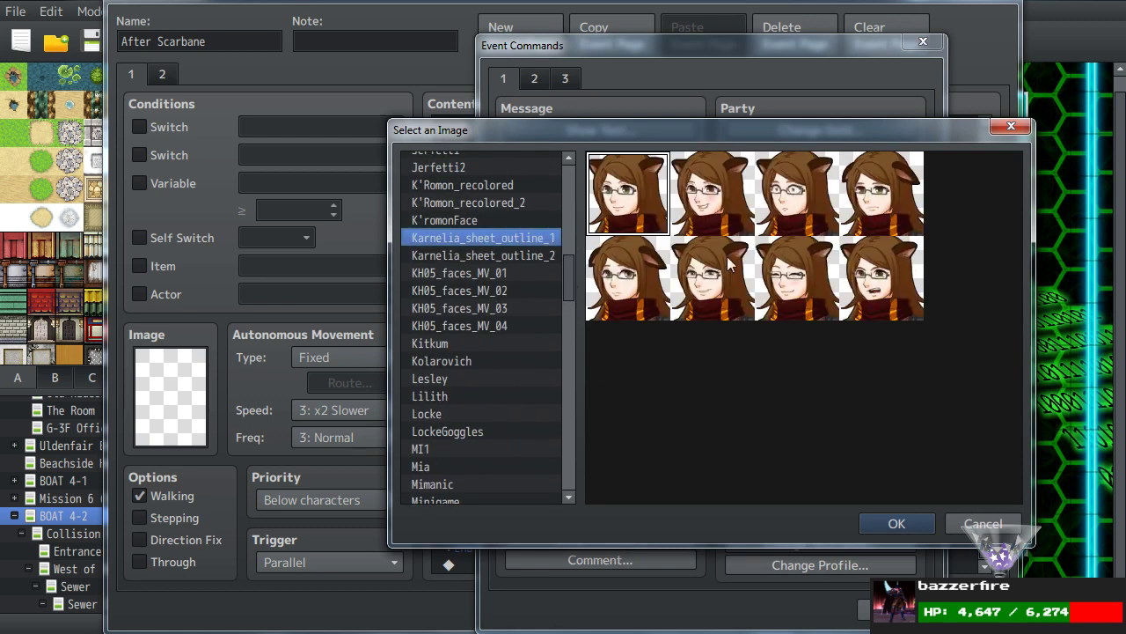
{"action": "double_click", "coordinate": [711, 194]}
{"action": "double_click", "coordinate": [538, 308]}
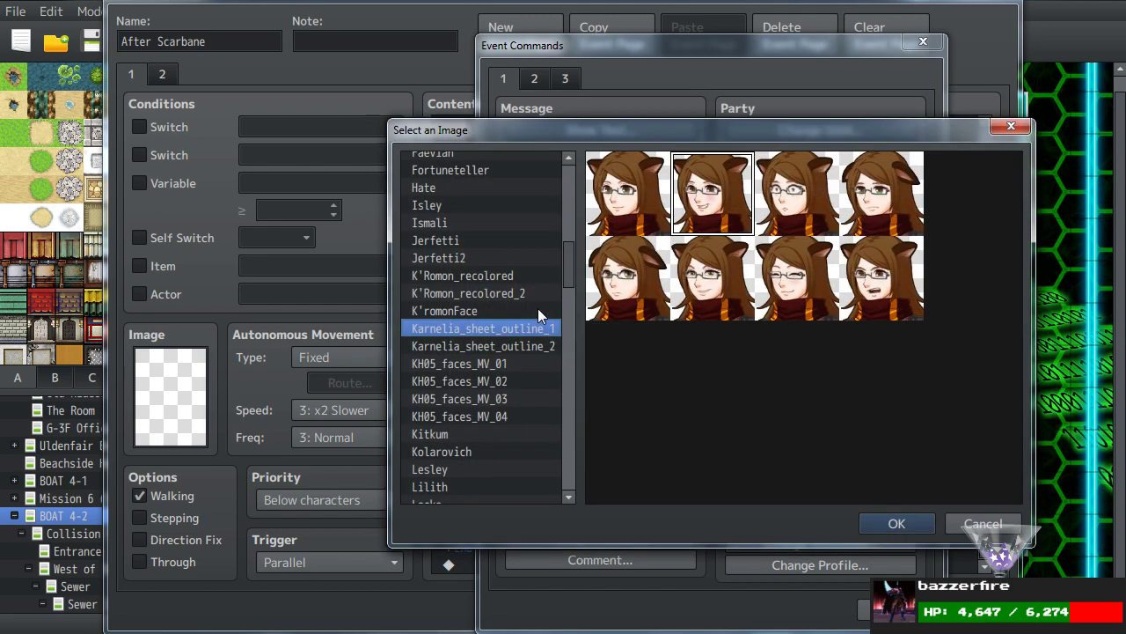
{"action": "double_click", "coordinate": [728, 284]}
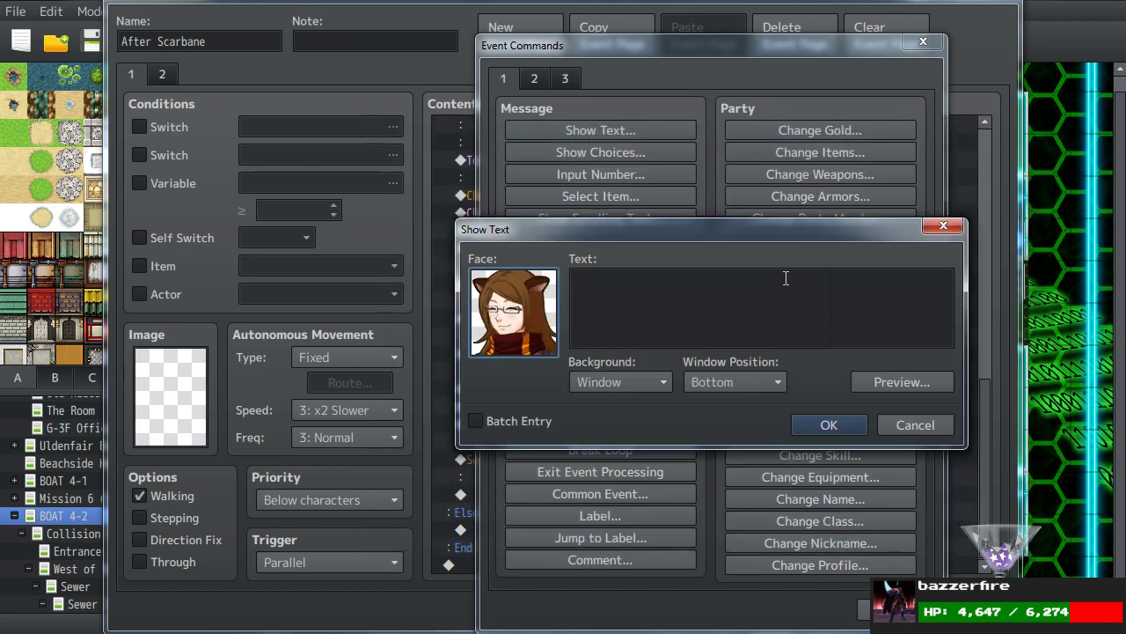
Enter the message "We did it! \n<Karnelia>" and add it to the event.
{"action": "type", "text": "We did it! \\nM"}
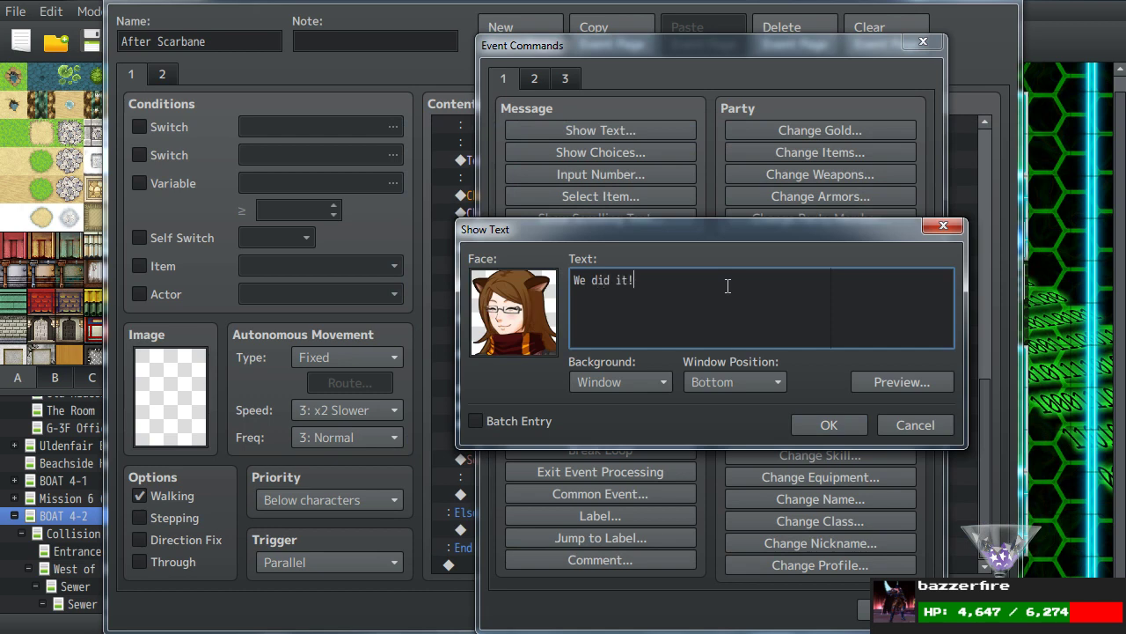
{"action": "key", "text": "BackSpace"}
{"action": "type", "text": "<Karnelia>"}
{"action": "left_click", "coordinate": [821, 418]}
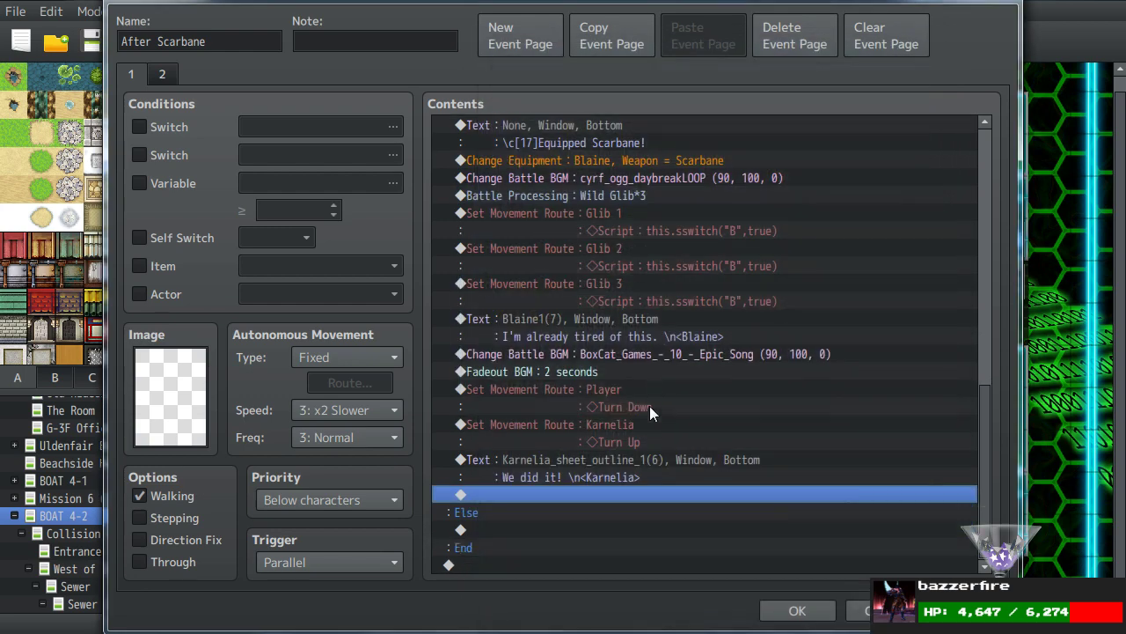
Paste a copy of Blaine's "I'm already tired of this." text after Karnelia's "We did it!" message.
{"action": "left_click", "coordinate": [549, 335]}
{"action": "key", "text": "ctrl+c"}
{"action": "left_click", "coordinate": [526, 499]}
{"action": "key", "text": "ctrl+v"}
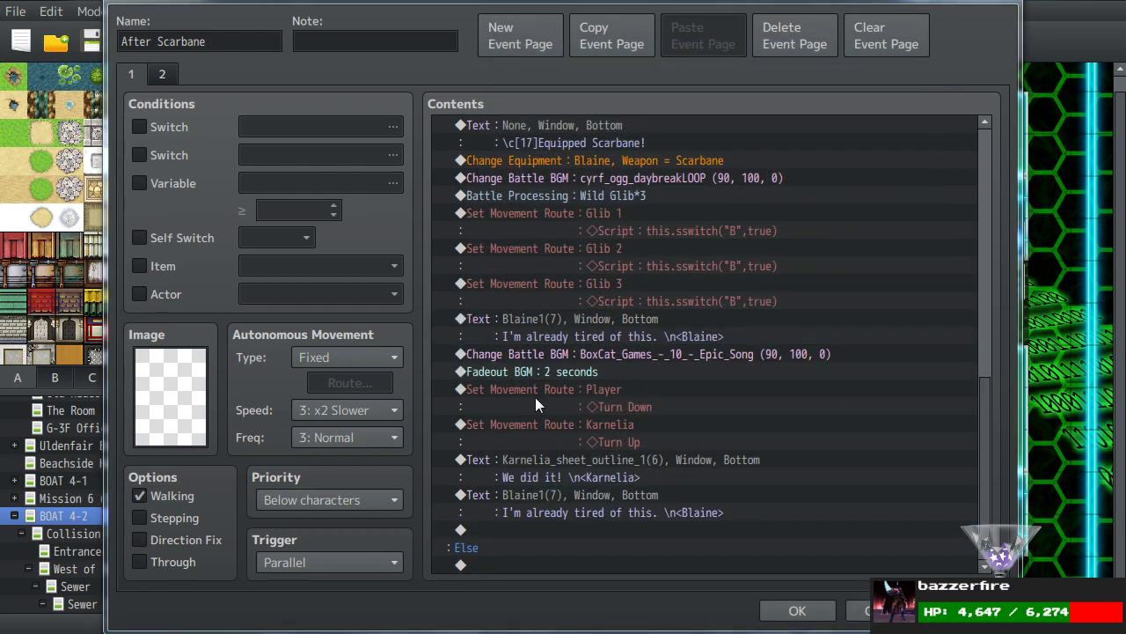
Change the copied Blaine text to the Blaine1(4) face and the message "Hold on, how did you get in here? \n<Blaine>".
{"action": "double_click", "coordinate": [518, 324]}
{"action": "double_click", "coordinate": [512, 314]}
{"action": "double_click", "coordinate": [666, 304]}
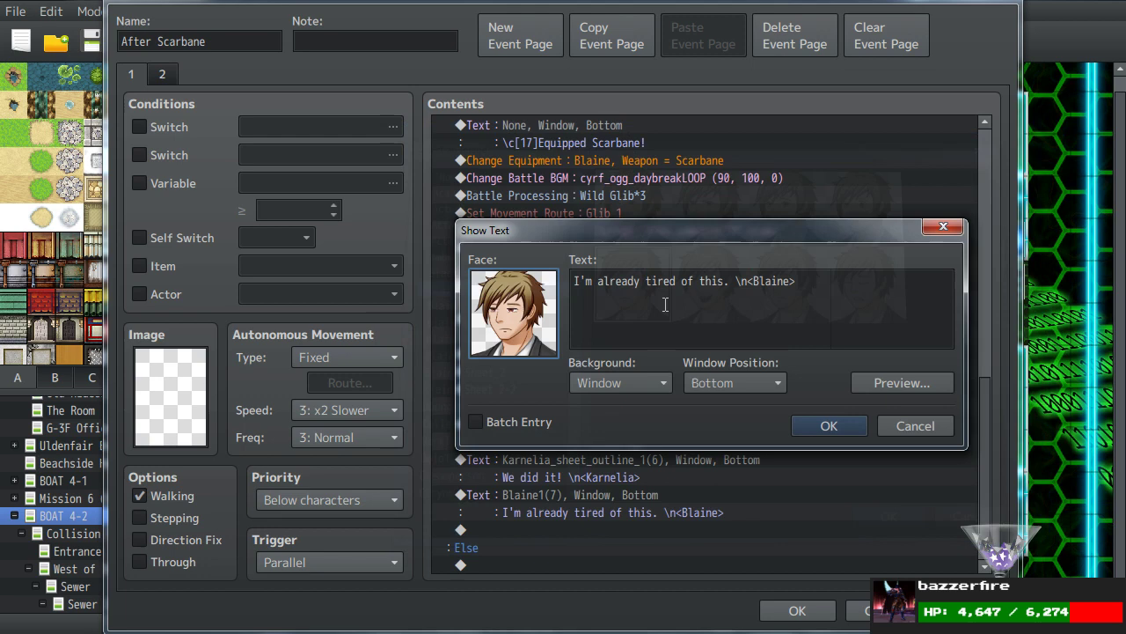
{"action": "left_click_drag", "start_coordinate": [734, 281], "coordinate": [244, 231]}
{"action": "type", "text": "Hold on, how did you get in here?"}
{"action": "left_click", "coordinate": [823, 425]}
Add a Fadeout Screen command followed by a Fadein Screen command after Blaine's question.
{"action": "double_click", "coordinate": [547, 490]}
{"action": "left_click", "coordinate": [536, 81]}
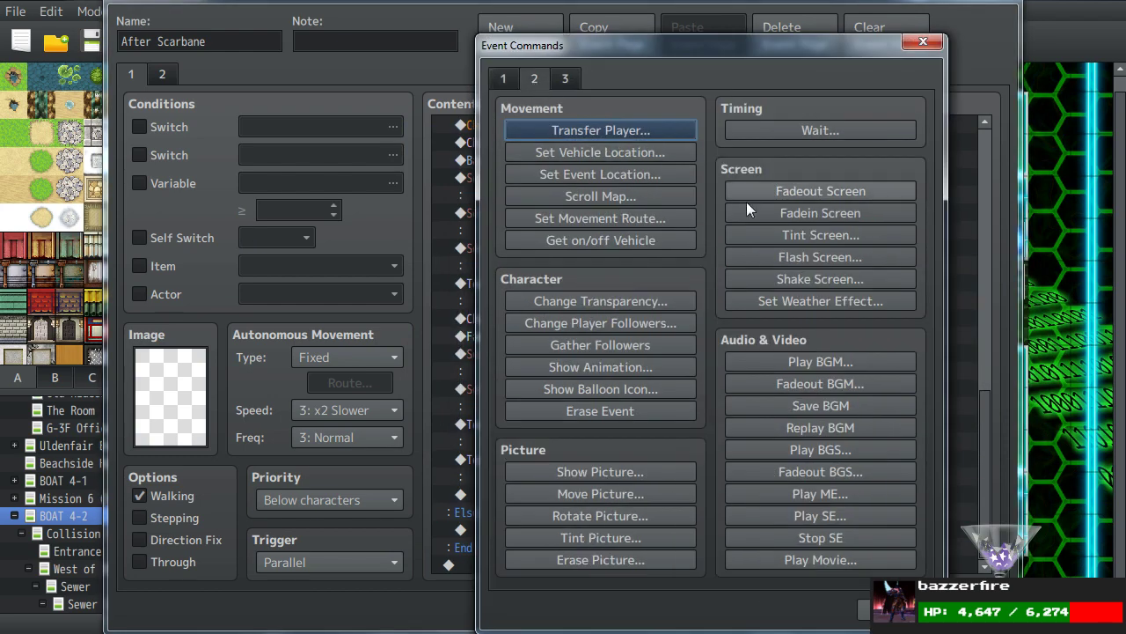
{"action": "left_click", "coordinate": [772, 190]}
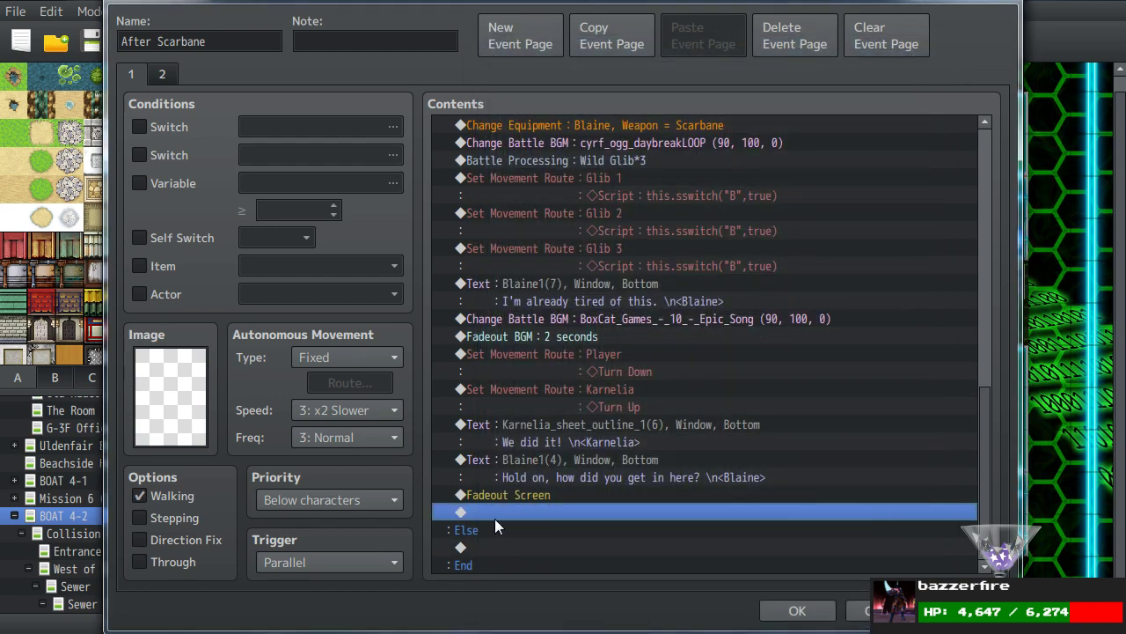
{"action": "double_click", "coordinate": [495, 519]}
{"action": "left_click", "coordinate": [815, 218]}
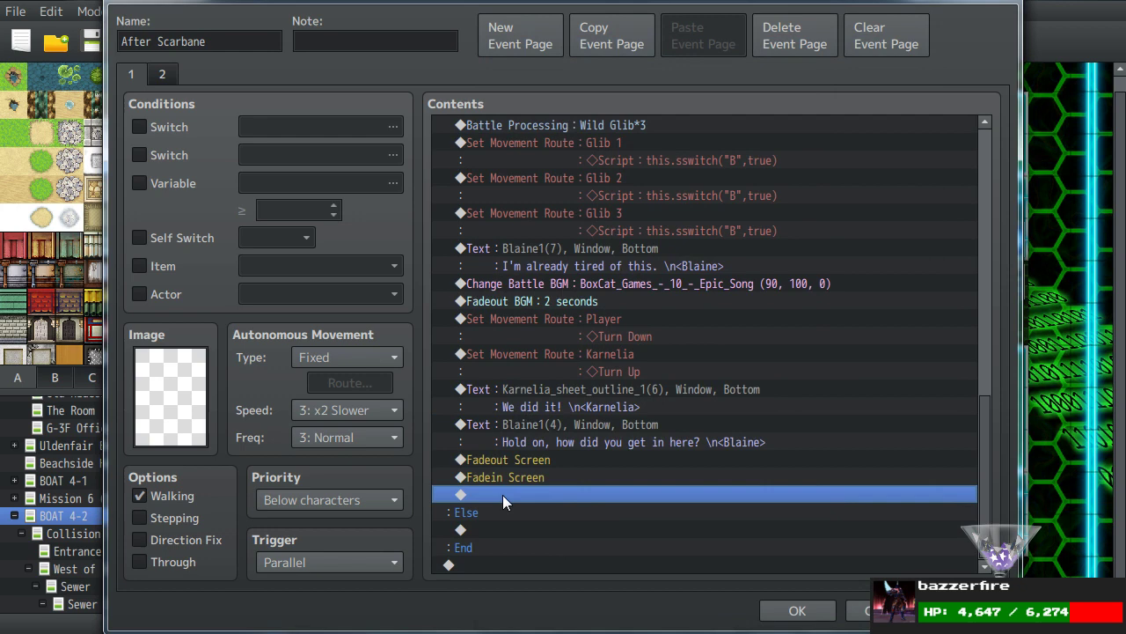
Paste a copy of Karnelia's "We did it!" text just before the Fadeout Screen command.
{"action": "left_click", "coordinate": [529, 401]}
{"action": "key", "text": "ctrl+c"}
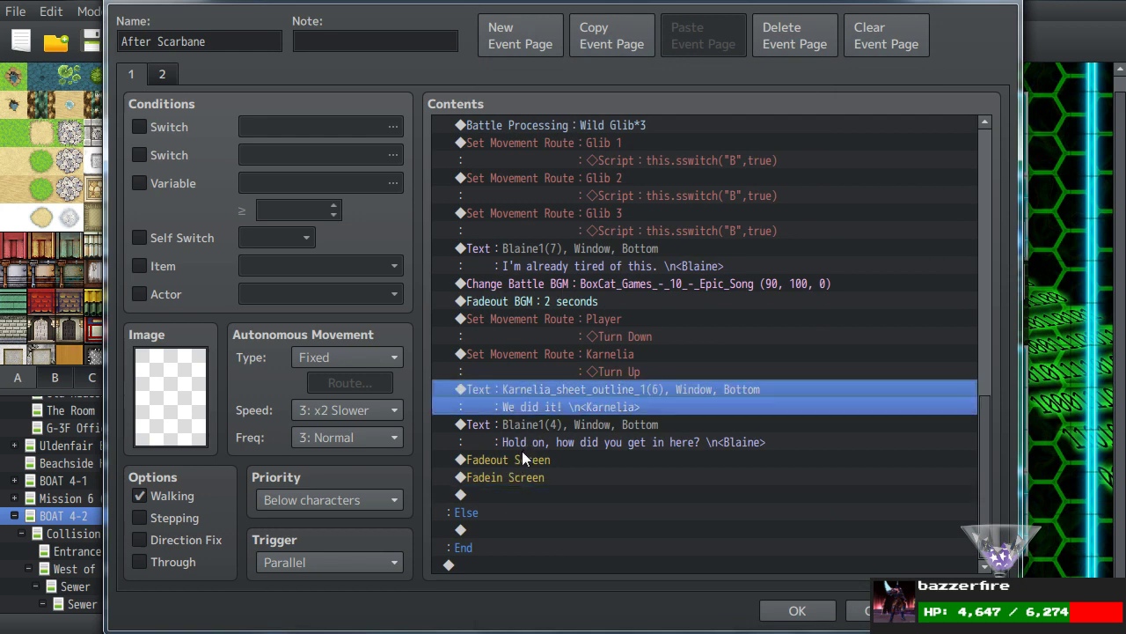
{"action": "left_click", "coordinate": [528, 458]}
{"action": "key", "text": "ctrl+v"}
Give the copied Karnelia text the Karnelia_sheet_outline_1(4) face, reduce its message to "\n<Karnelia>", and confirm the event.
{"action": "double_click", "coordinate": [598, 389]}
{"action": "left_click", "coordinate": [515, 299]}
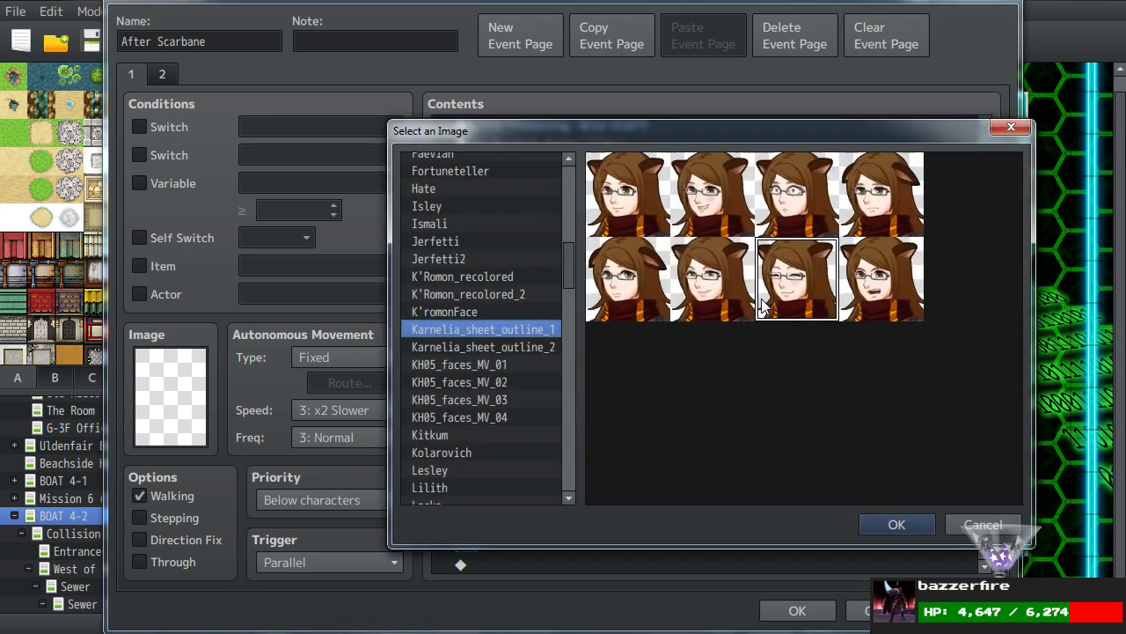
{"action": "double_click", "coordinate": [640, 278]}
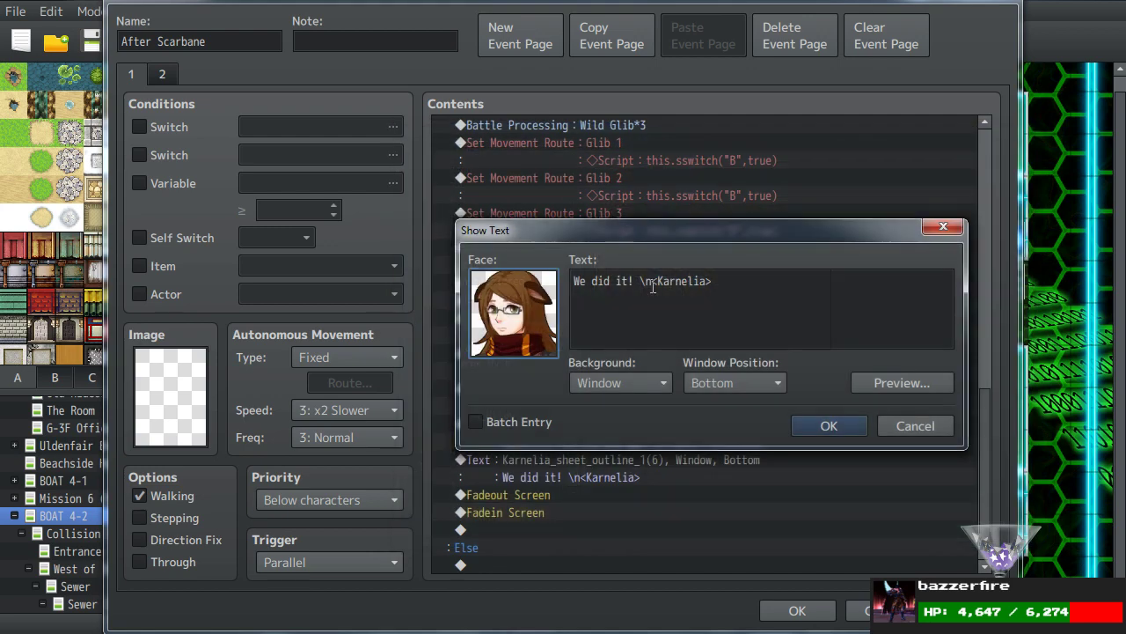
{"action": "key", "text": "shift+Home"}
{"action": "key", "text": "BackSpace"}
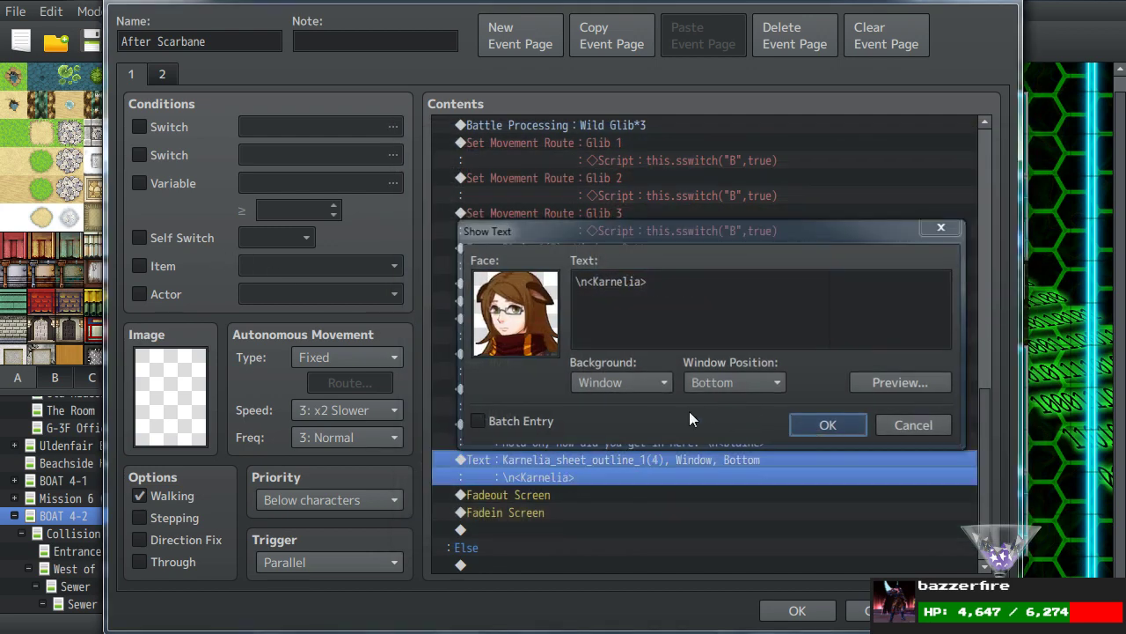
{"action": "left_click", "coordinate": [829, 425]}
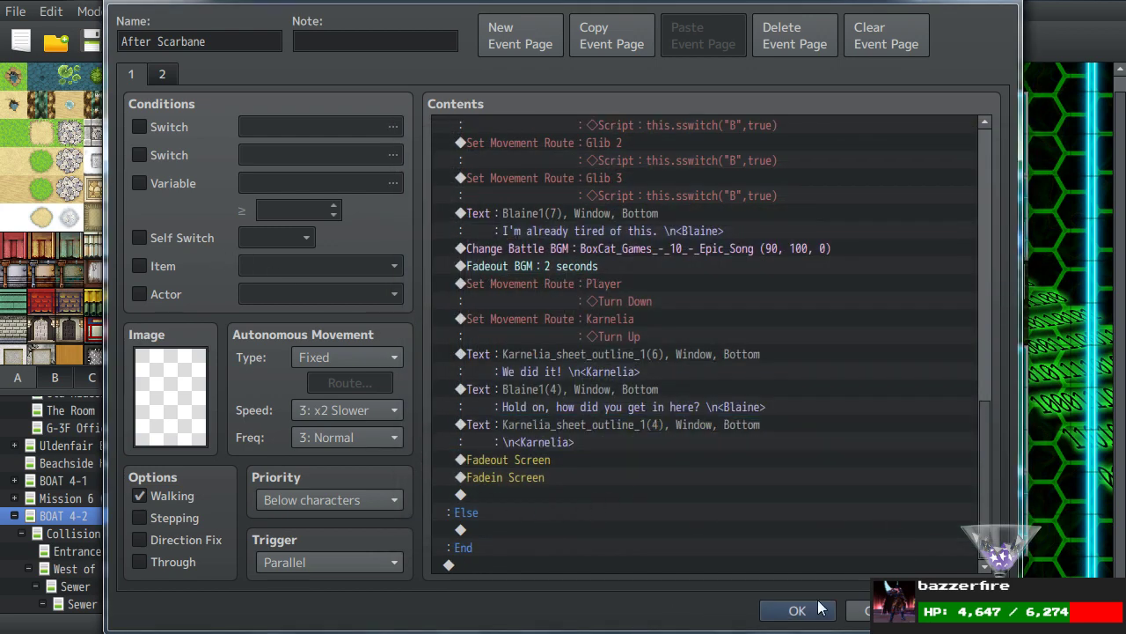
{"action": "left_click", "coordinate": [796, 610]}
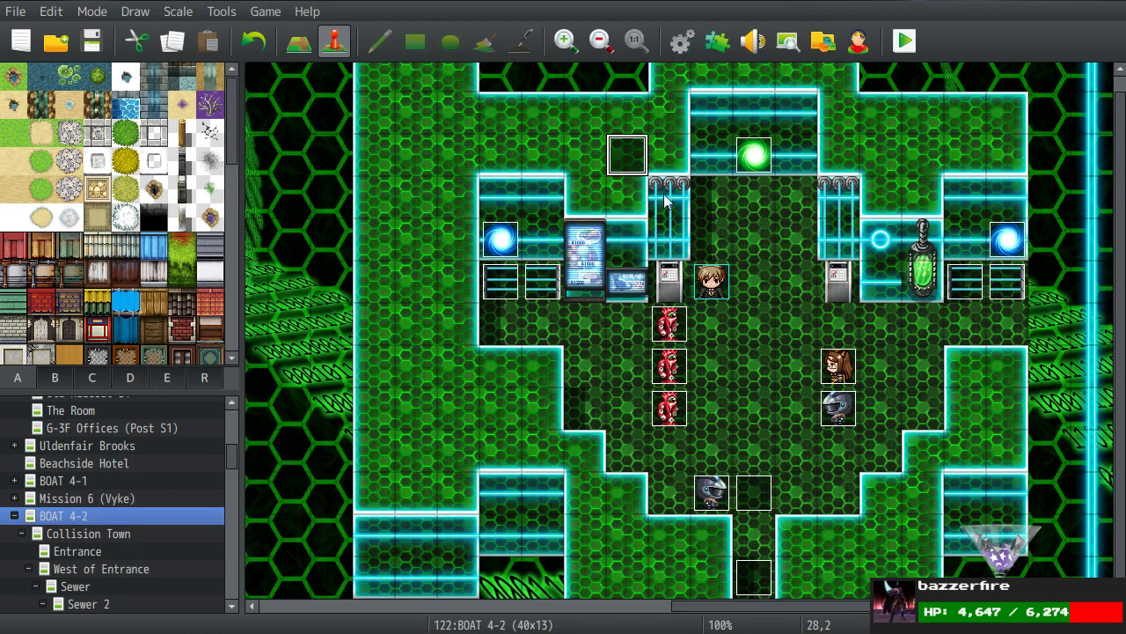
Reopen the After Scarbane event and add a Show Text command with the Blaine1(2) face after the Fadein Screen command.
{"action": "double_click", "coordinate": [625, 156]}
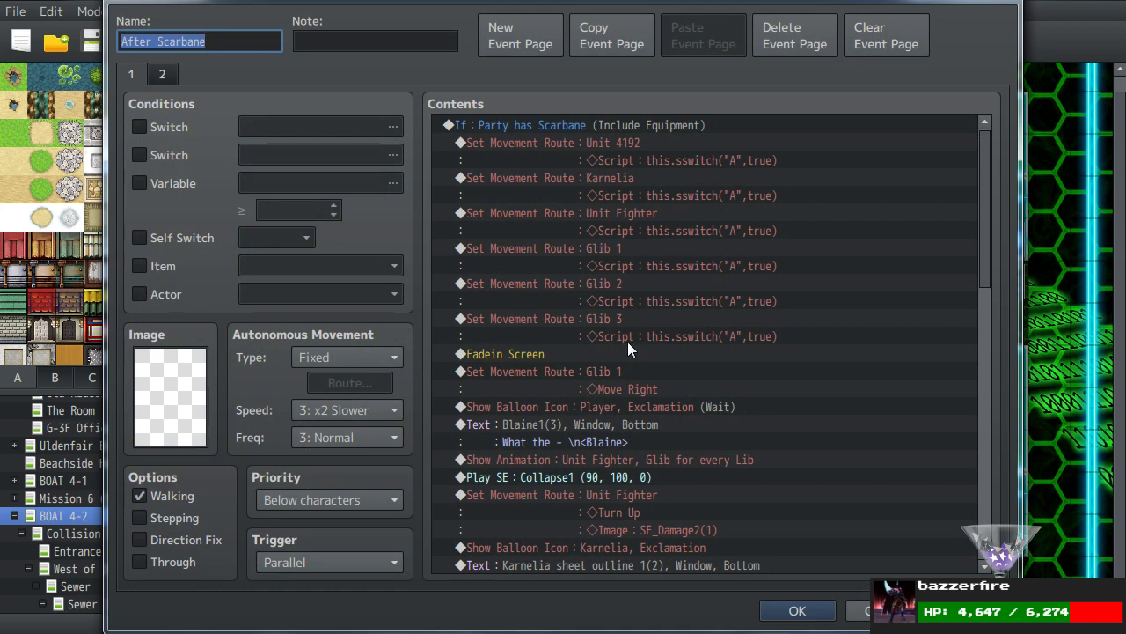
{"action": "scroll", "coordinate": [627, 343], "scroll_direction": "down", "scroll_amount": 15}
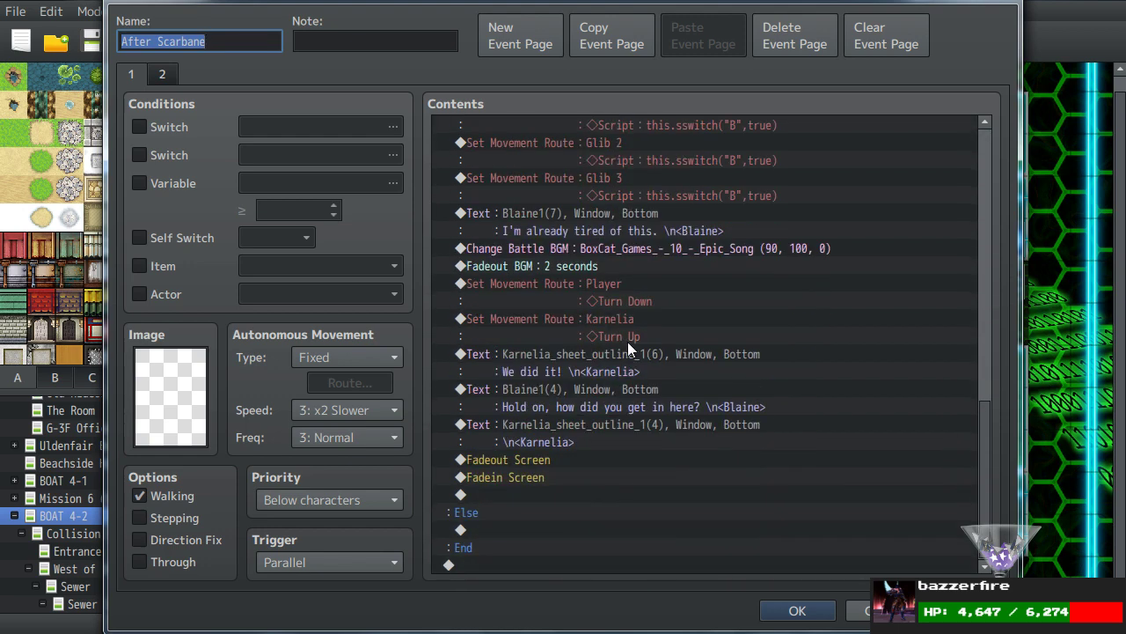
{"action": "scroll", "coordinate": [628, 349], "scroll_direction": "up", "scroll_amount": 1}
{"action": "double_click", "coordinate": [494, 495]}
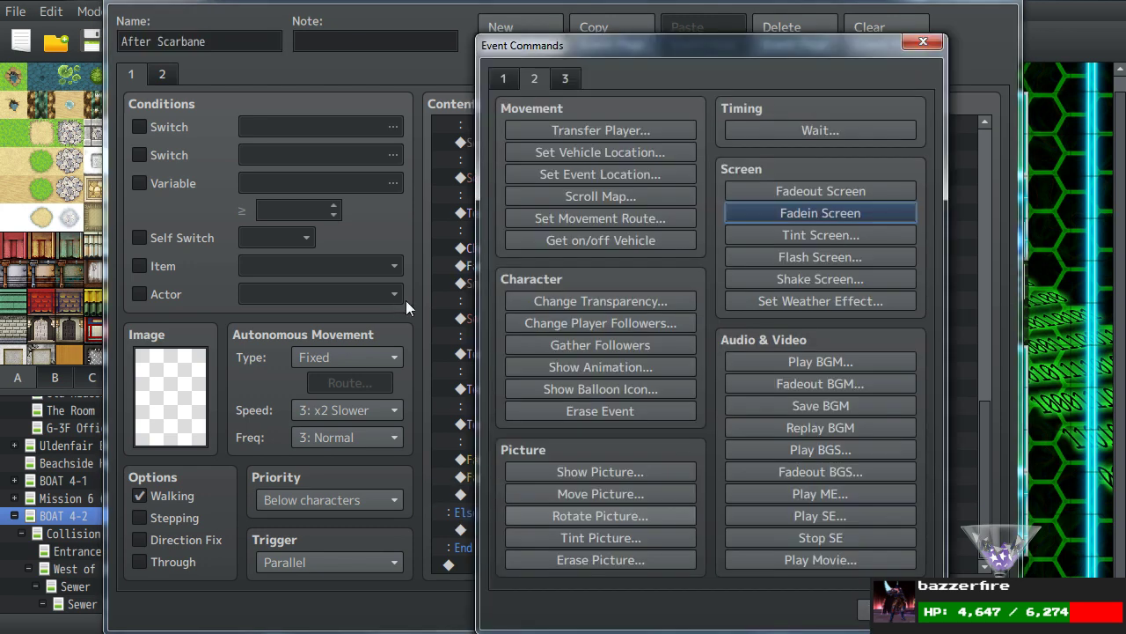
{"action": "left_click_drag", "start_coordinate": [648, 37], "coordinate": [577, 38]}
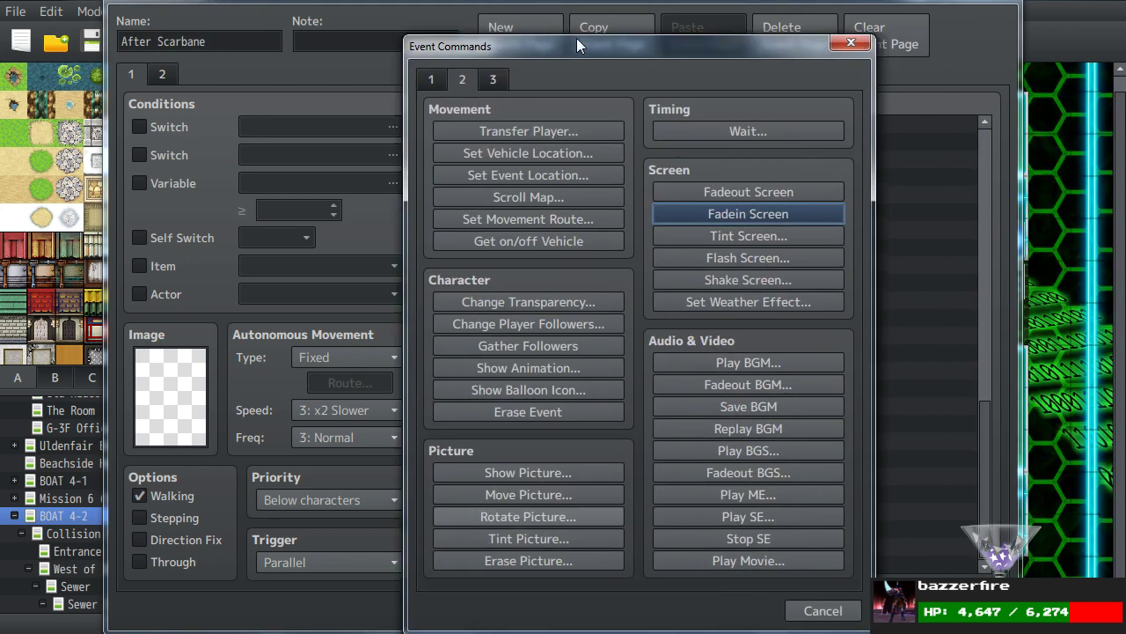
{"action": "left_click", "coordinate": [423, 80]}
{"action": "left_click", "coordinate": [438, 127]}
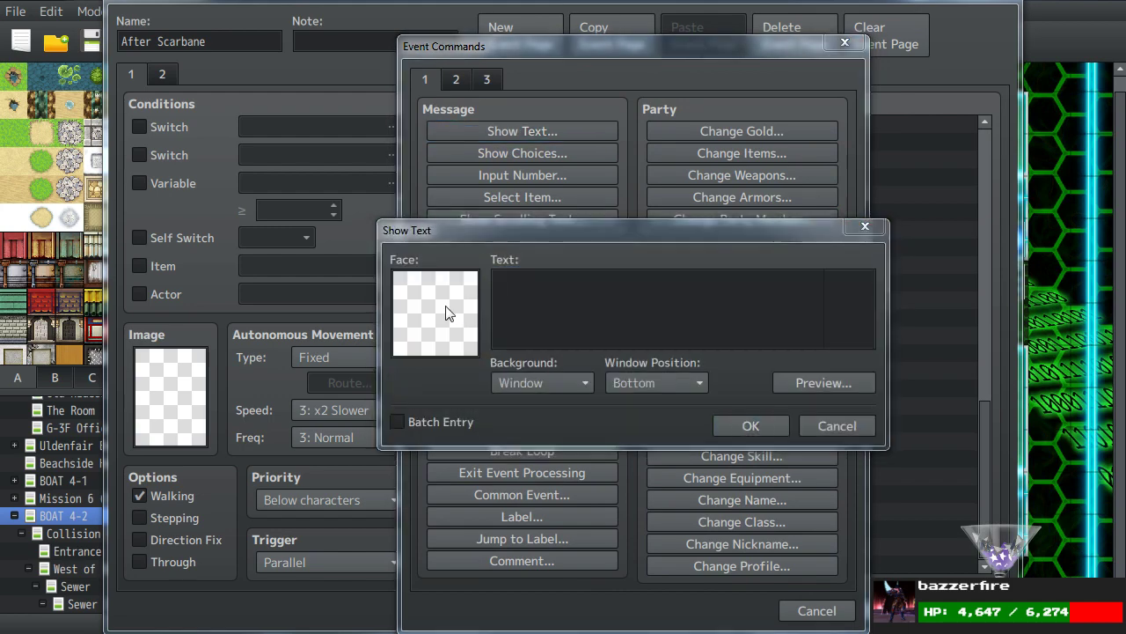
{"action": "double_click", "coordinate": [444, 308]}
{"action": "left_click", "coordinate": [370, 285]}
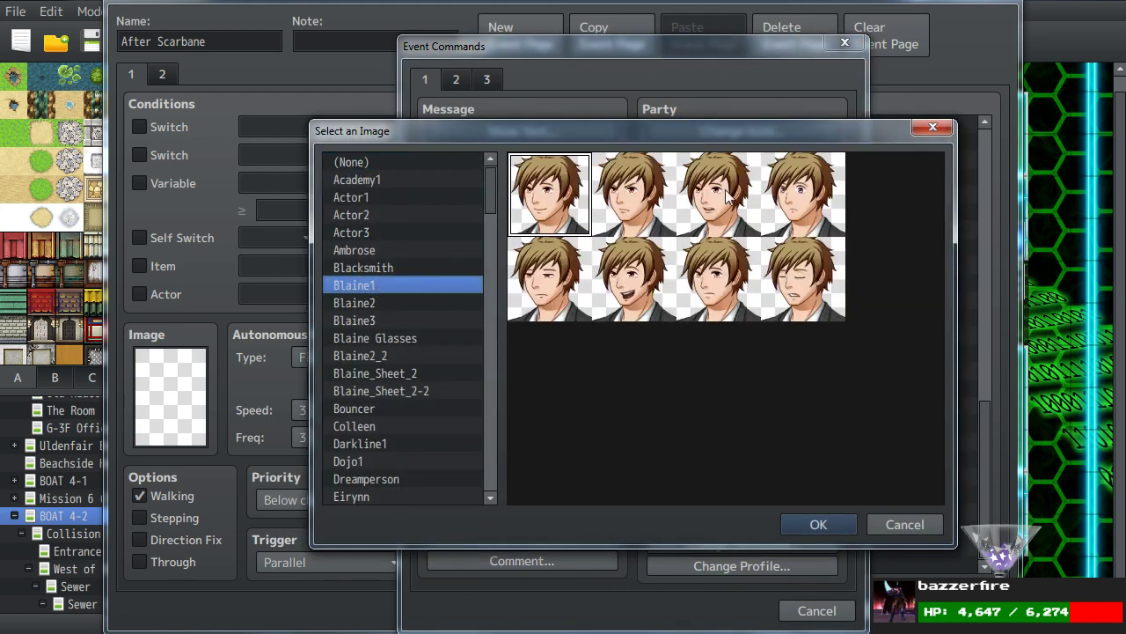
{"action": "double_click", "coordinate": [659, 238]}
Write "So Ral dropped a Port Arc and you used it. \n<Blaine>" as the new text's message and confirm it.
{"action": "left_click", "coordinate": [554, 332]}
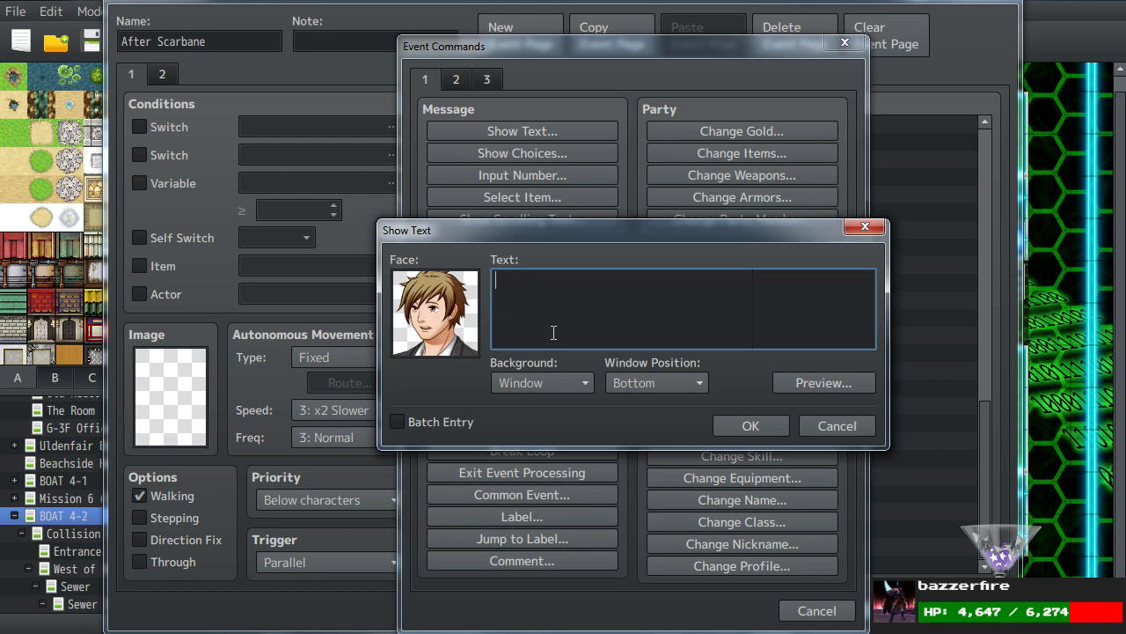
{"action": "type", "text": "So Ral dropped a Port Arc"}
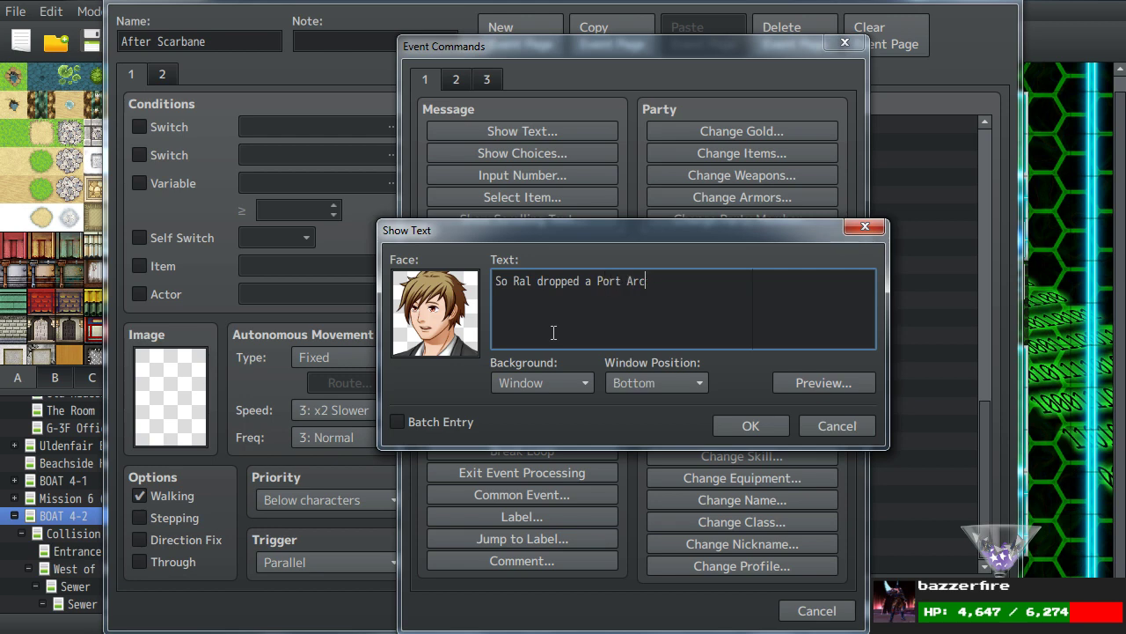
{"action": "type", "text": " and you used it."}
{"action": "type", "text": "  <Blaine>"}
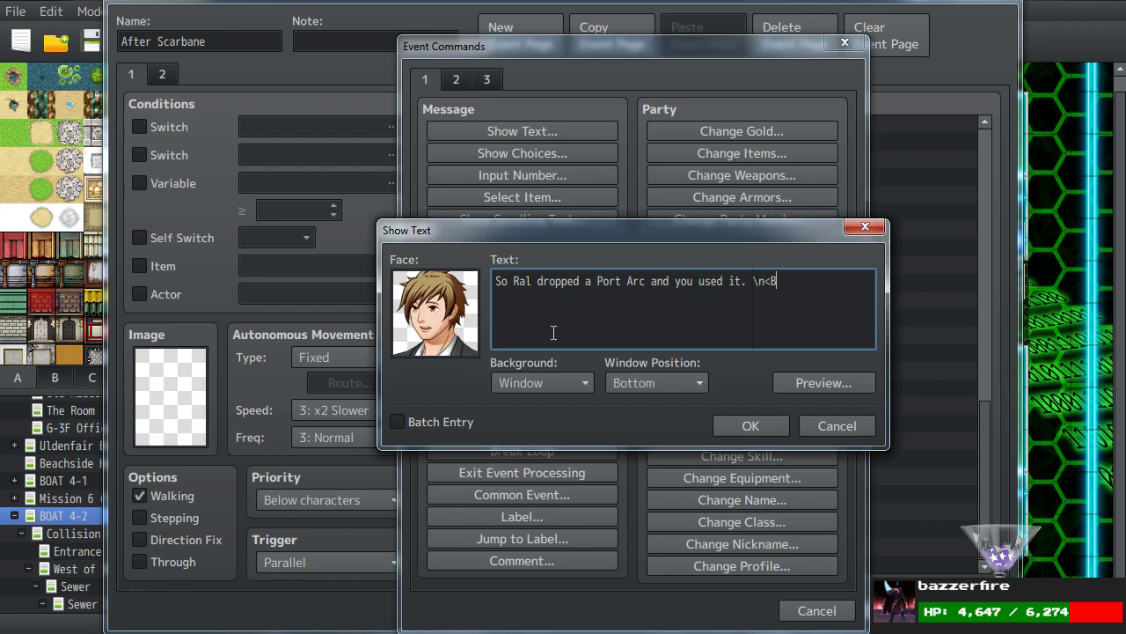
{"action": "left_click", "coordinate": [729, 419]}
Duplicate Blaine's Port Arc text, give the copy the Blaine1(4) face and the message "That...seems suspicious. \n<Blaine>", and confirm the event.
{"action": "key", "text": "ctrl+c"}
{"action": "key", "text": "ctrl+v"}
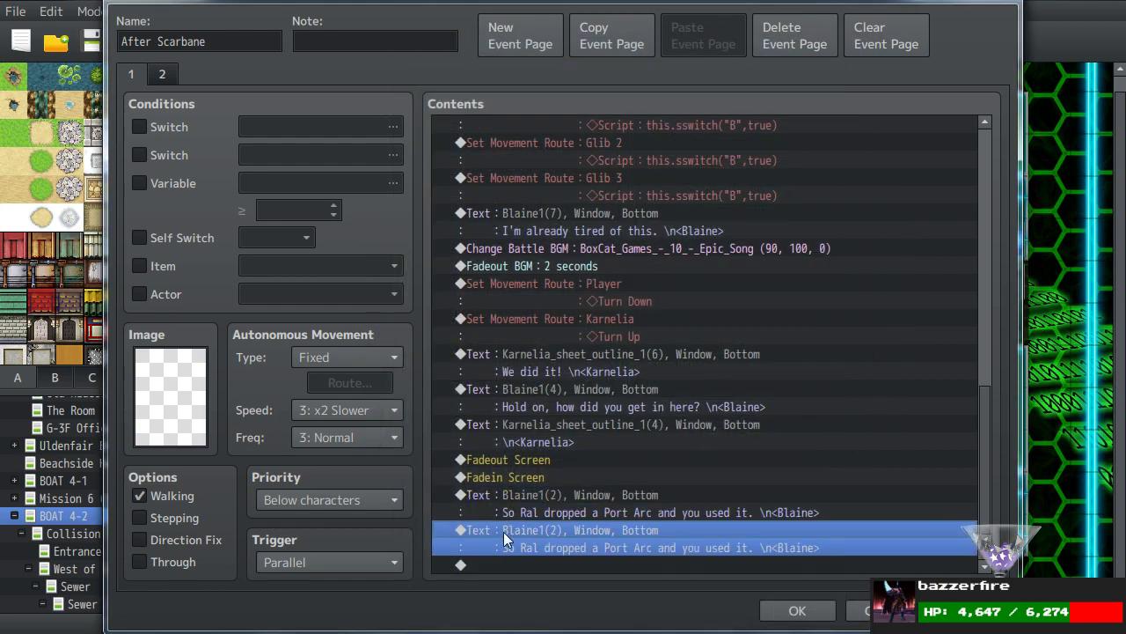
{"action": "double_click", "coordinate": [503, 532]}
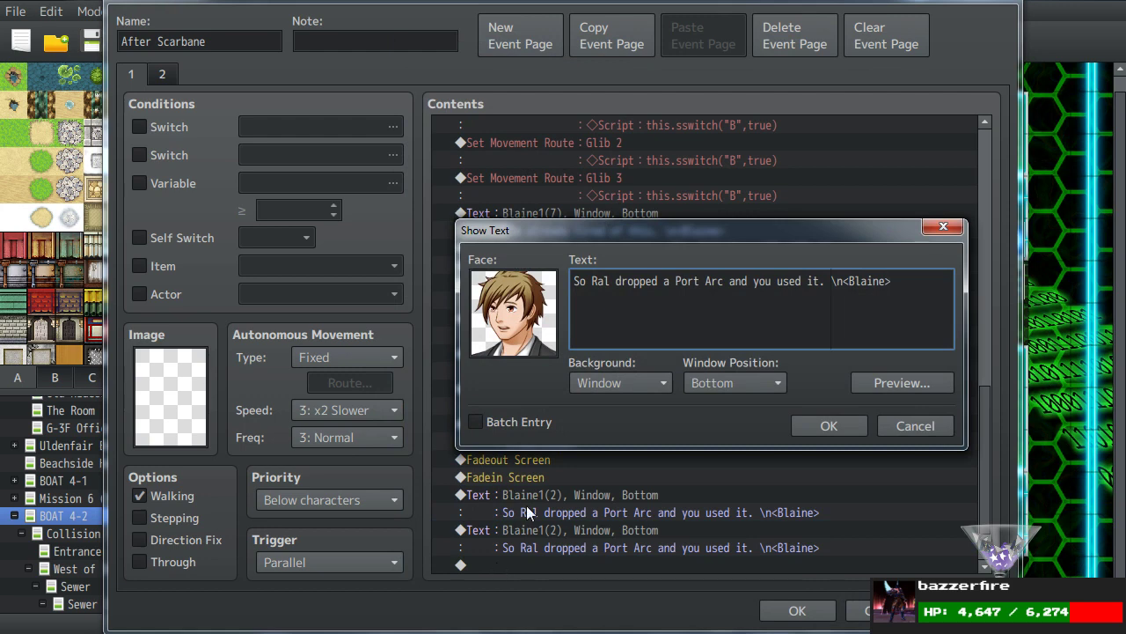
{"action": "double_click", "coordinate": [493, 304]}
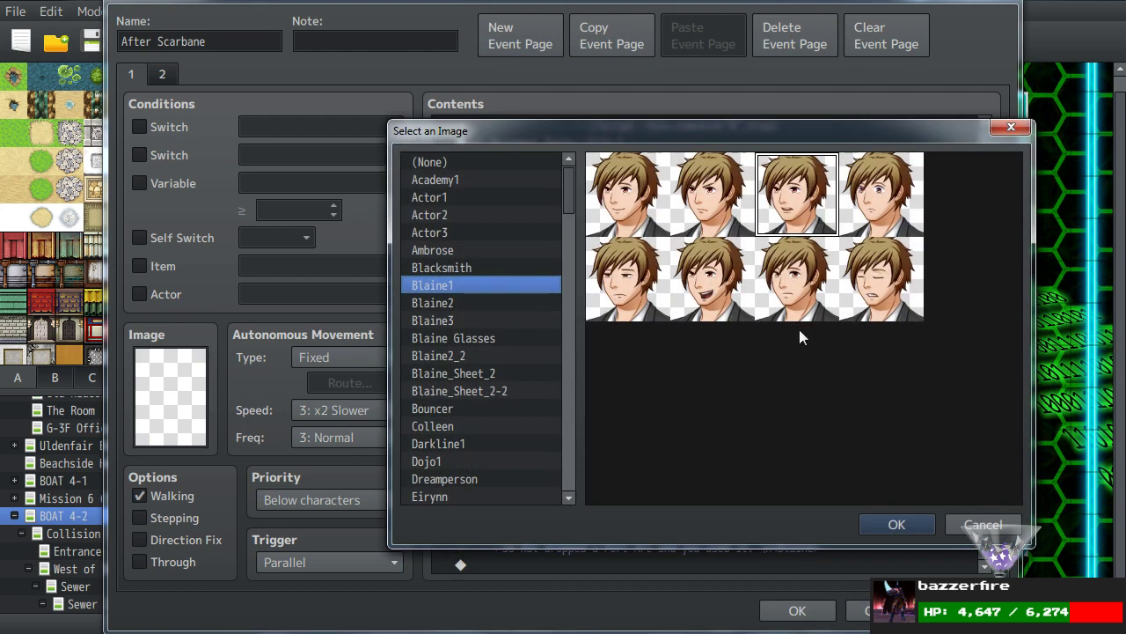
{"action": "double_click", "coordinate": [617, 291]}
{"action": "left_click_drag", "start_coordinate": [829, 283], "coordinate": [245, 259]}
{"action": "type", "text": "That...seems suspicious"}
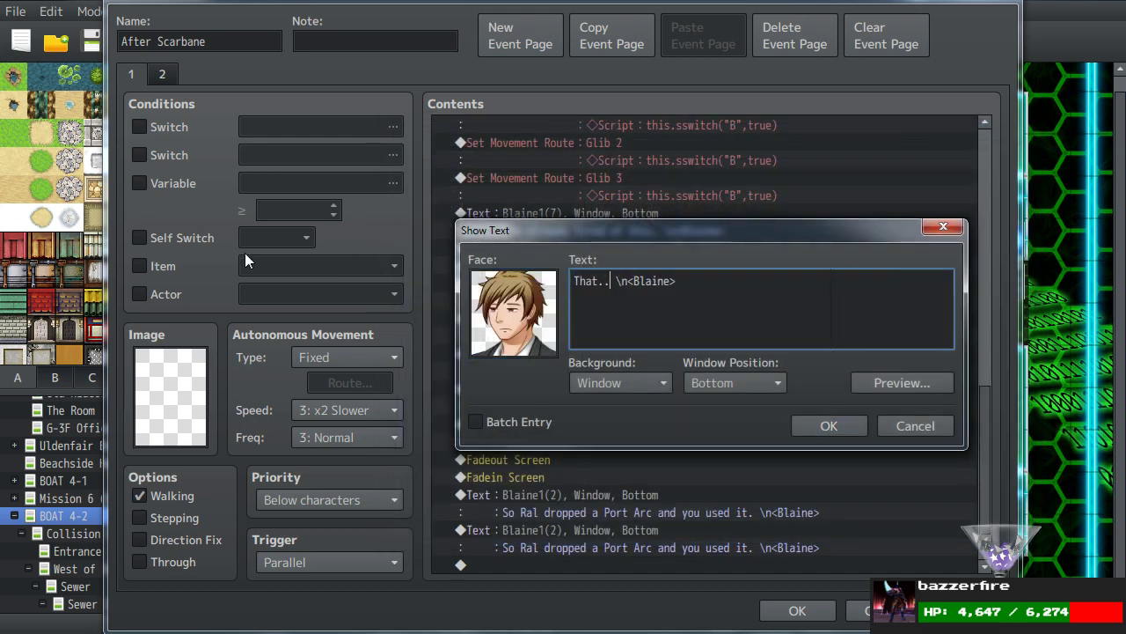
{"action": "type", "text": "."}
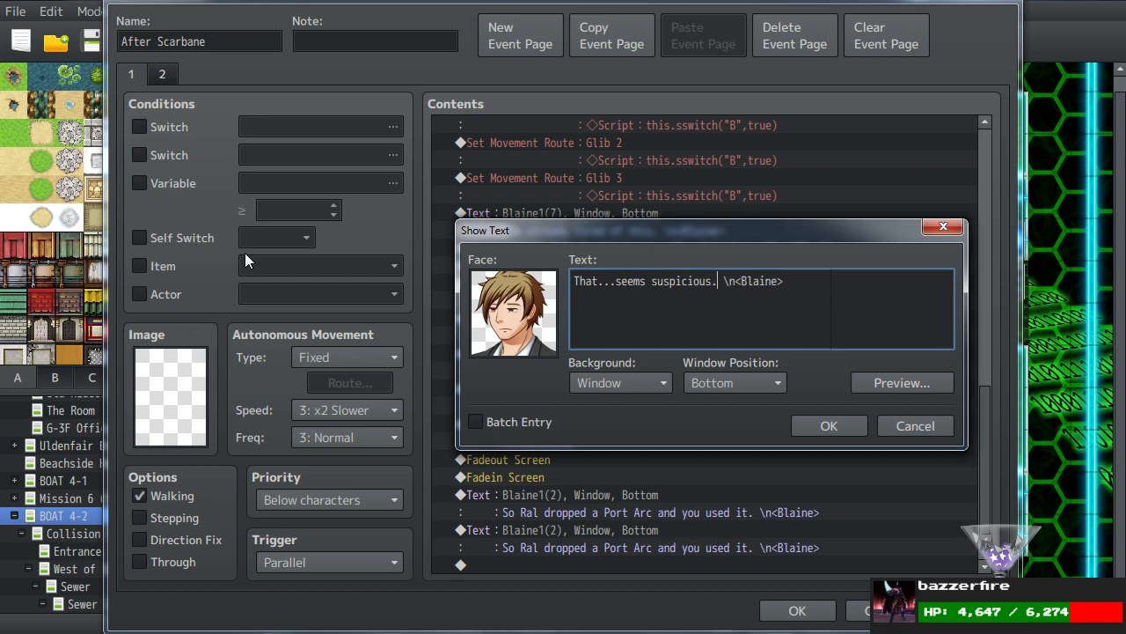
{"action": "left_click", "coordinate": [827, 425]}
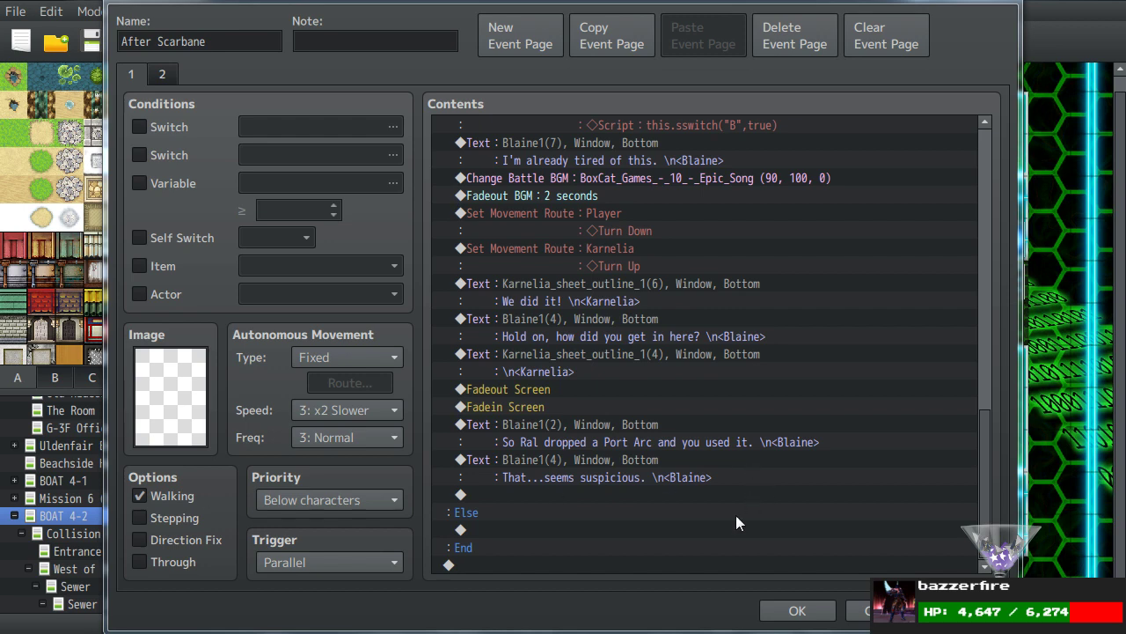
{"action": "left_click", "coordinate": [549, 513]}
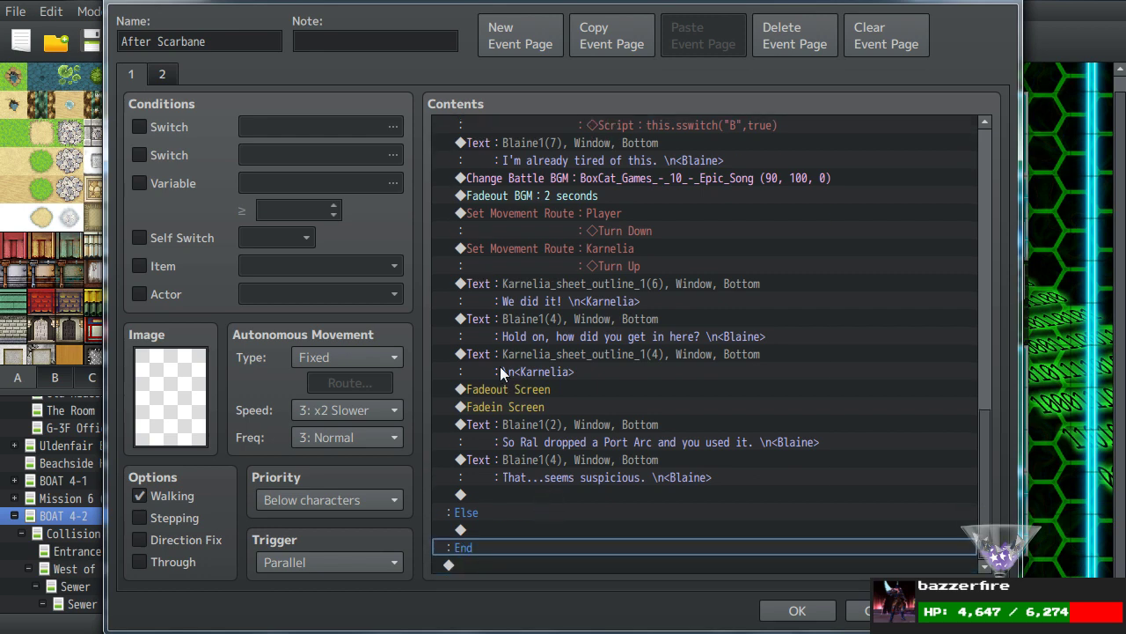
{"action": "left_click", "coordinate": [796, 611]}
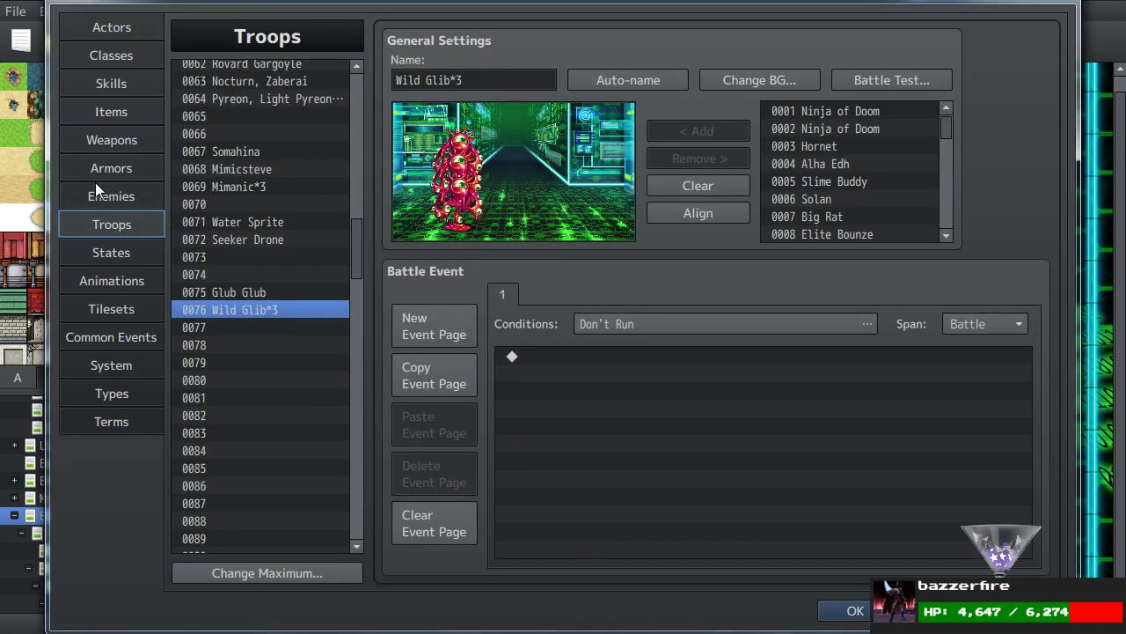
Browse the bat battler images available for the Wild Glib enemy in the database, leaving its image as it is.
{"action": "left_click", "coordinate": [99, 194]}
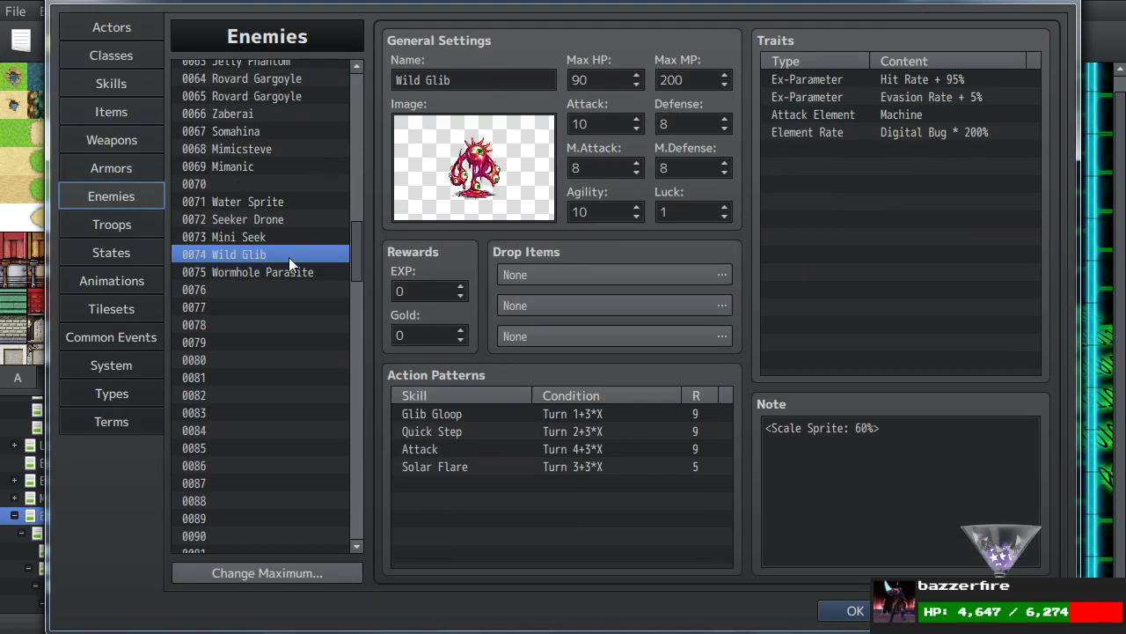
{"action": "double_click", "coordinate": [449, 171]}
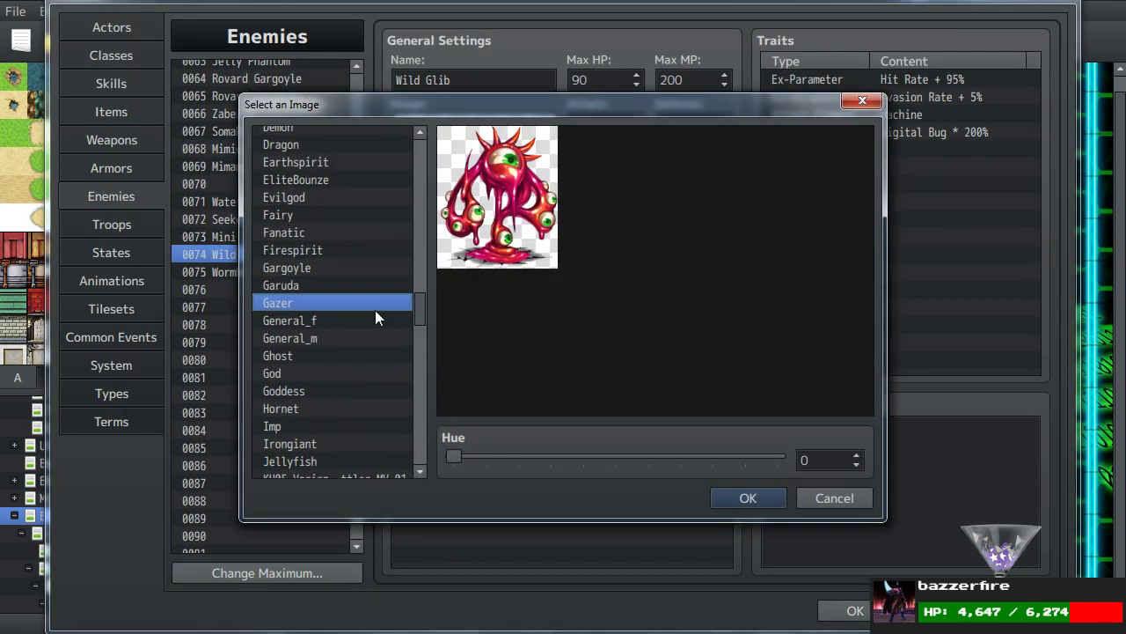
{"action": "left_click_drag", "start_coordinate": [418, 307], "coordinate": [421, 258]}
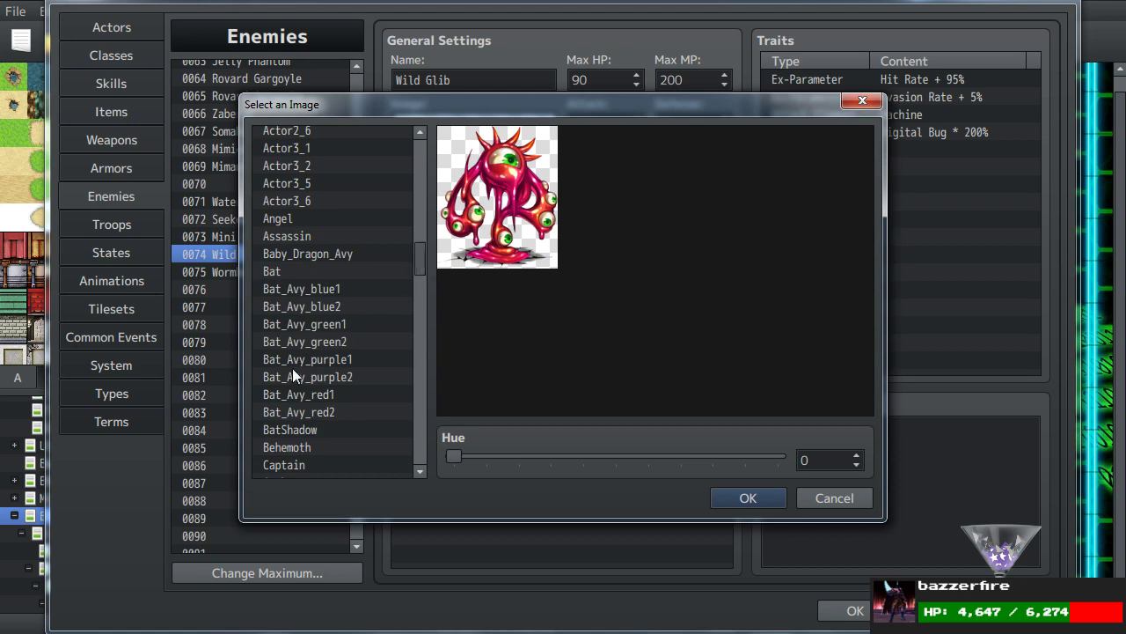
{"action": "left_click", "coordinate": [272, 292]}
{"action": "key", "text": "Down"}
{"action": "key", "text": "Down"}
{"action": "key", "text": "Down"}
{"action": "key", "text": "Down"}
{"action": "key", "text": "Down"}
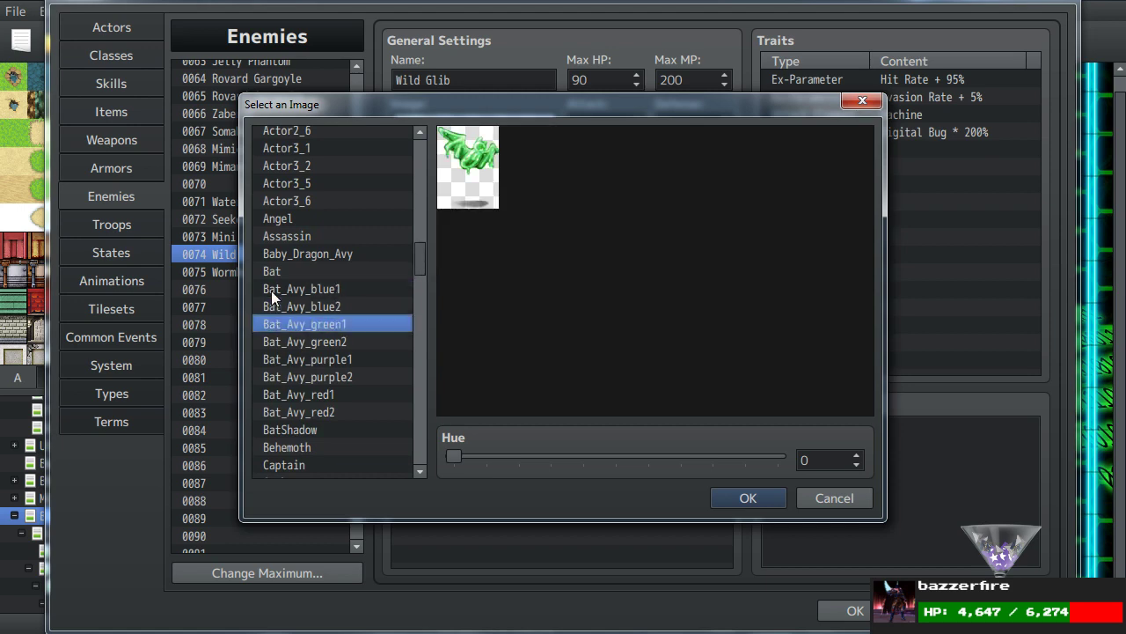
{"action": "key", "text": "Down"}
{"action": "key", "text": "Down"}
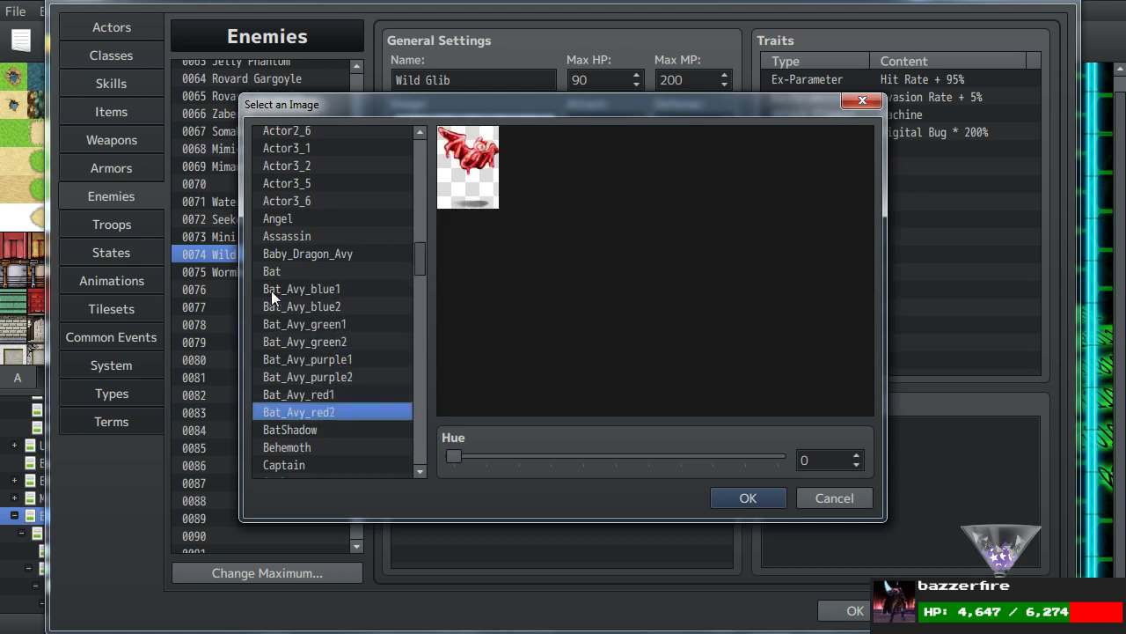
{"action": "key", "text": "Down"}
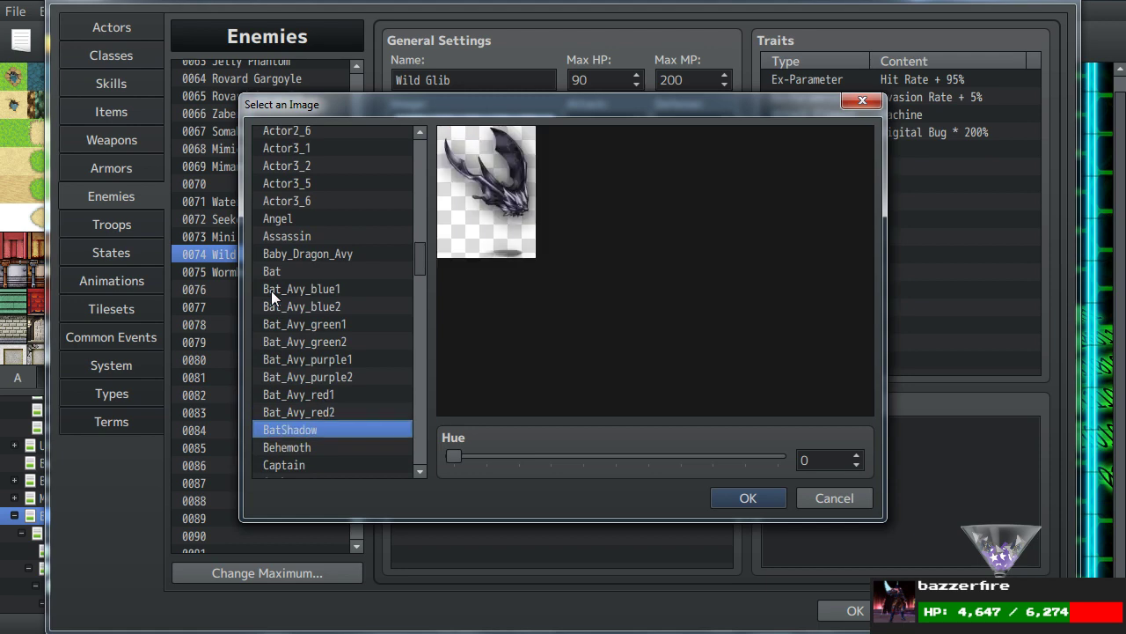
{"action": "key", "text": "Up"}
{"action": "key", "text": "Up"}
{"action": "key", "text": "Up"}
{"action": "key", "text": "Up"}
{"action": "key", "text": "Up"}
{"action": "key", "text": "Up"}
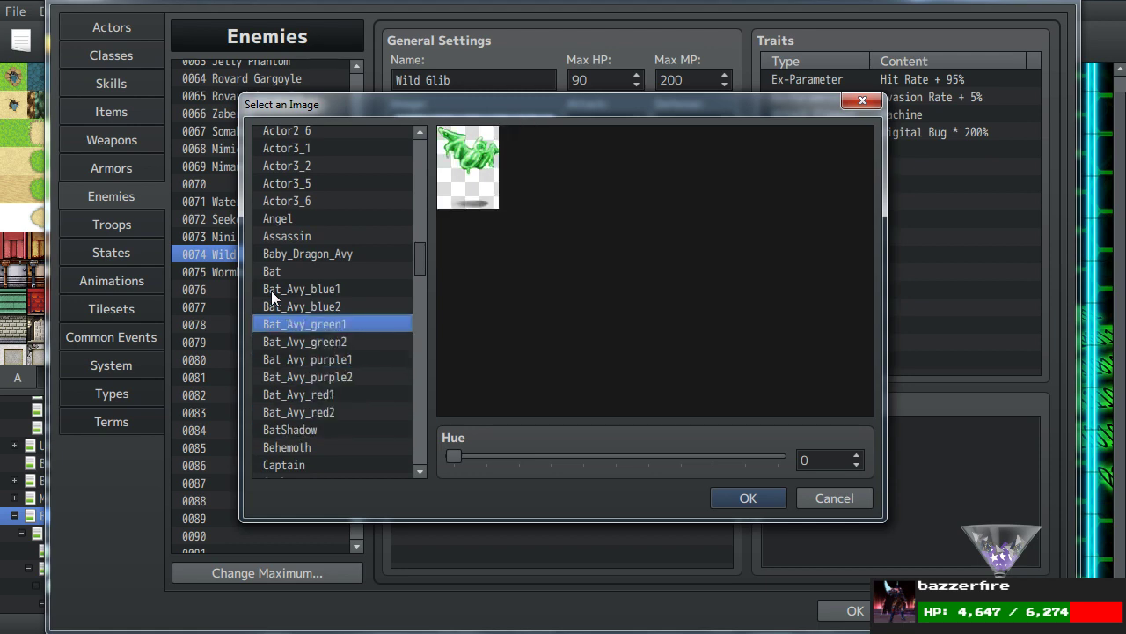
{"action": "key", "text": "Up"}
{"action": "key", "text": "Up"}
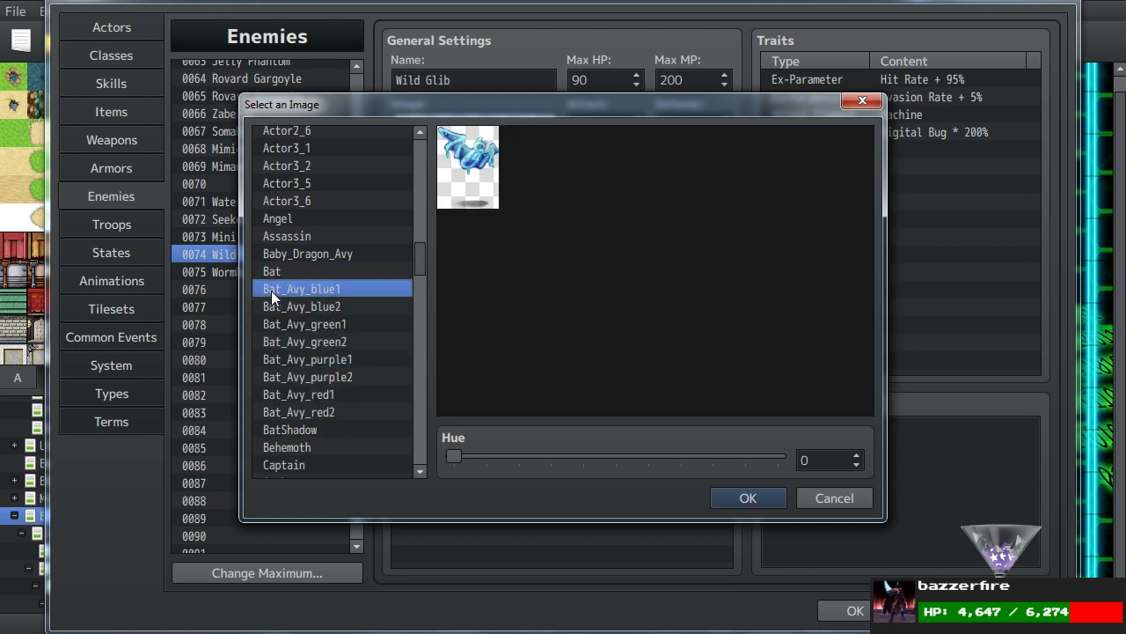
{"action": "key", "text": "Down"}
{"action": "key", "text": "Down"}
{"action": "key", "text": "Down"}
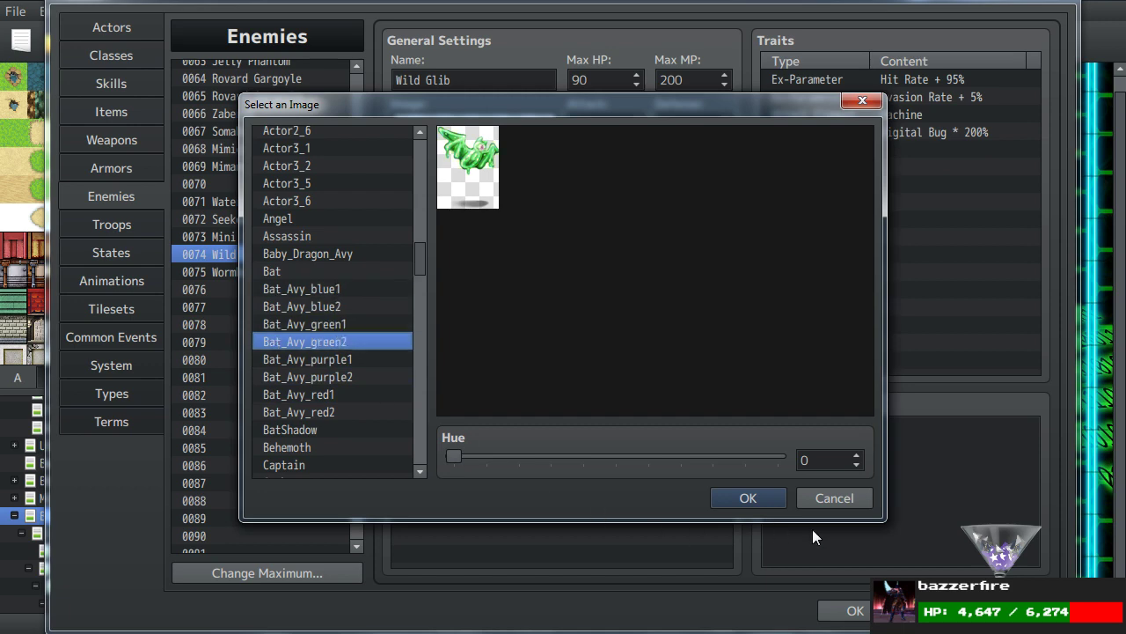
{"action": "left_click", "coordinate": [826, 498]}
{"action": "left_click", "coordinate": [914, 308]}
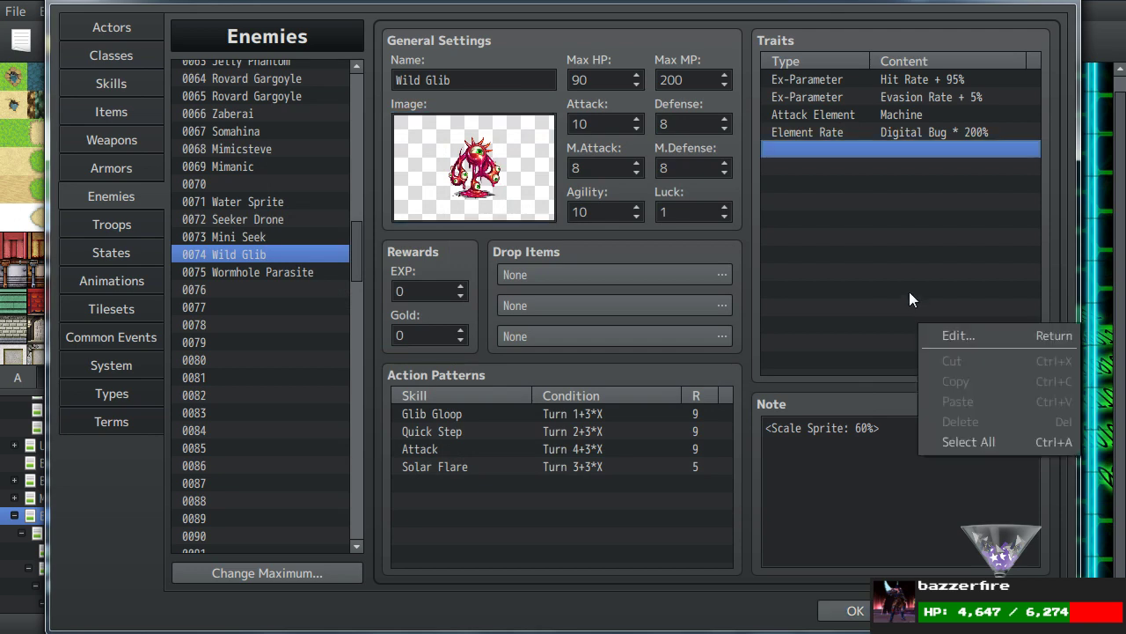
{"action": "left_click", "coordinate": [831, 611]}
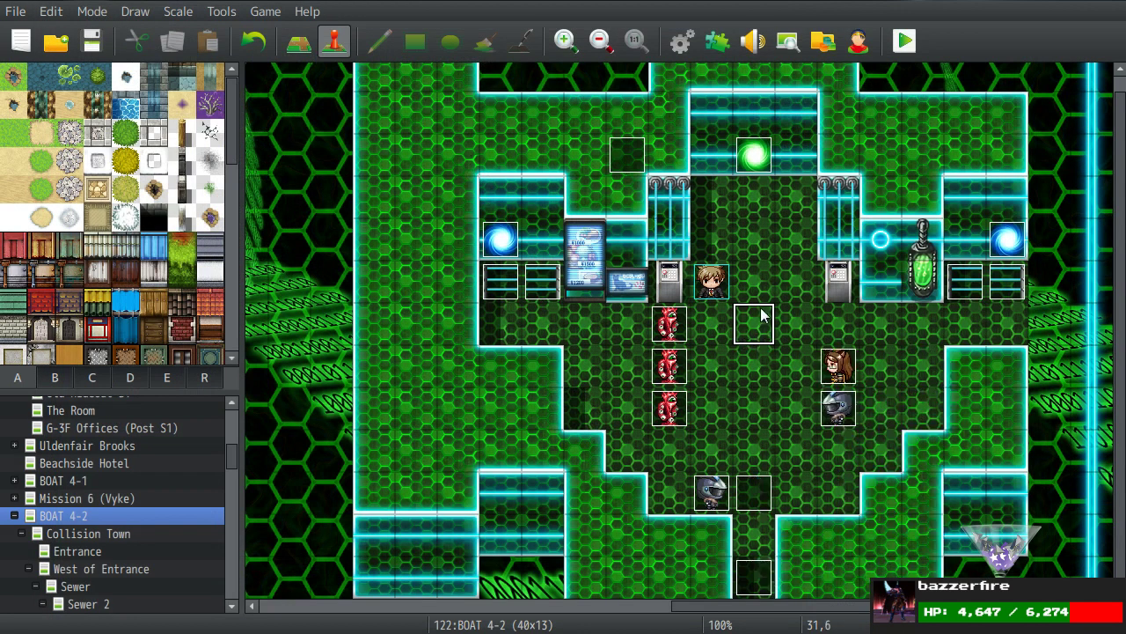
Reopen the After Scarbane event and paste a copy of Karnelia's "We did it!" text after Blaine's "That...seems suspicious." line.
{"action": "double_click", "coordinate": [762, 308]}
{"action": "left_click", "coordinate": [747, 378]}
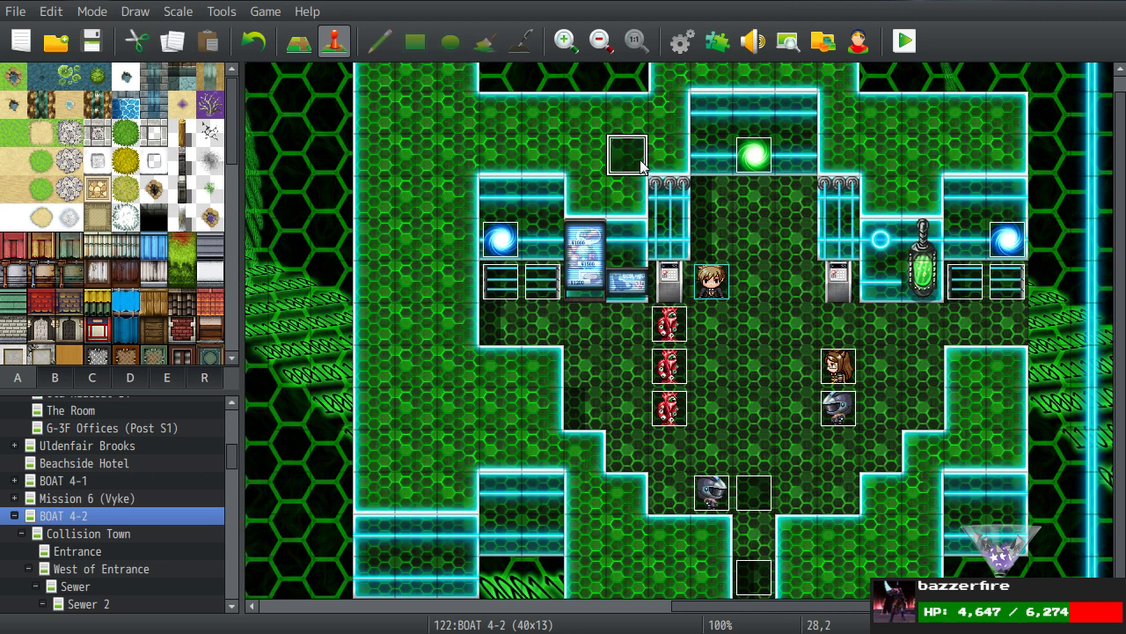
{"action": "key", "text": "Return"}
{"action": "left_click_drag", "start_coordinate": [980, 173], "coordinate": [984, 458]}
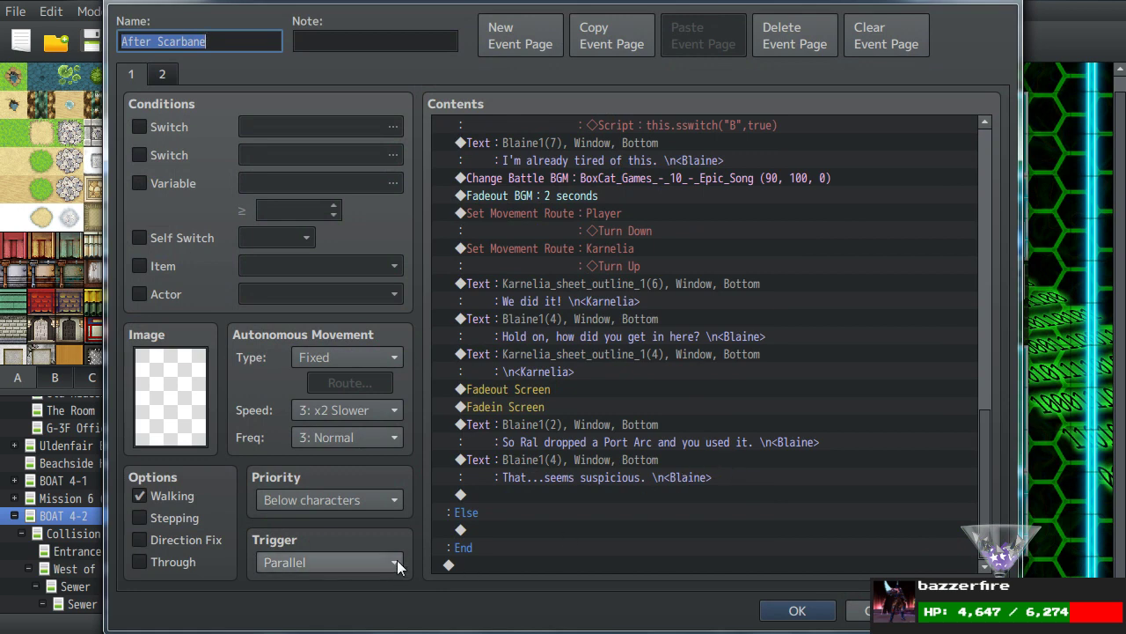
{"action": "left_click", "coordinate": [557, 301]}
{"action": "key", "text": "ctrl+c"}
{"action": "left_click", "coordinate": [506, 494]}
{"action": "key", "text": "ctrl+v"}
Change the copied Karnelia text's message to "But at least you're safe! \n<Karnelia>".
{"action": "double_click", "coordinate": [529, 456]}
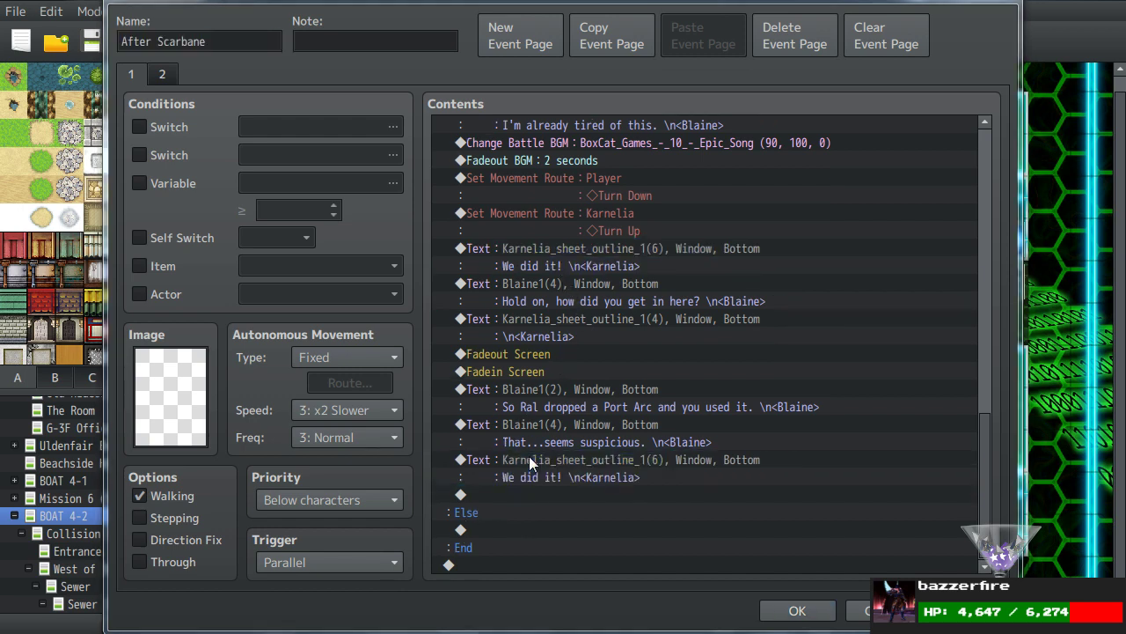
{"action": "left_click_drag", "start_coordinate": [634, 281], "coordinate": [247, 210]}
{"action": "type", "text": "But at least you're safe!"}
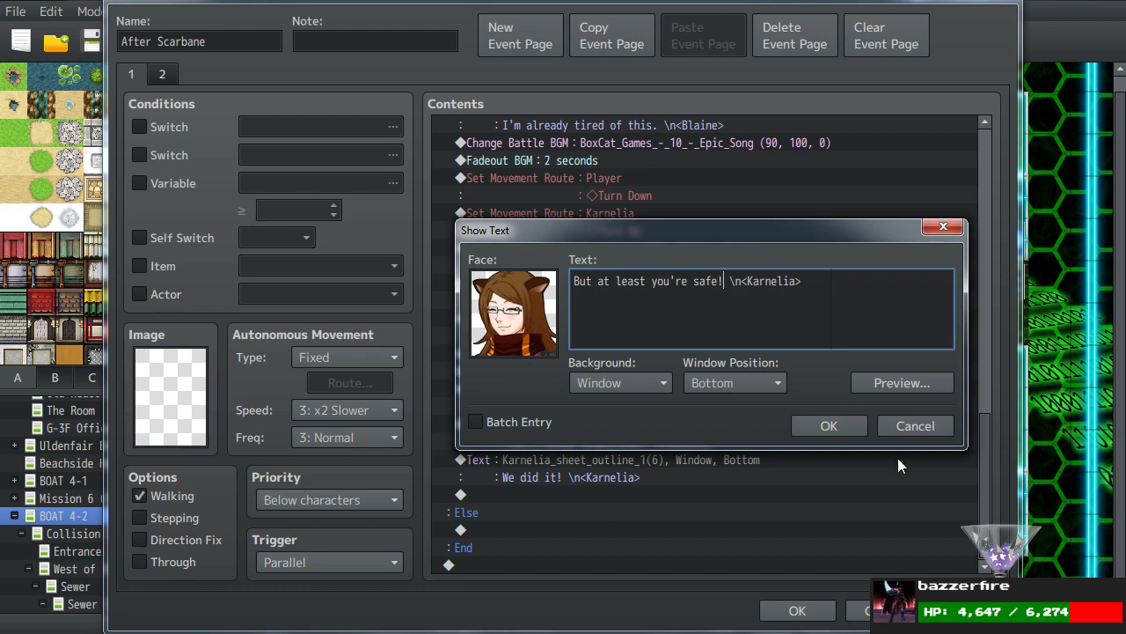
{"action": "left_click", "coordinate": [829, 425]}
Paste a copy of Blaine's "That...seems suspicious." text after Karnelia's line and give it the Blaine1(3) face.
{"action": "left_click", "coordinate": [562, 424]}
{"action": "left_click", "coordinate": [491, 496]}
{"action": "key", "text": "ctrl+v"}
{"action": "double_click", "coordinate": [503, 496]}
{"action": "double_click", "coordinate": [517, 312]}
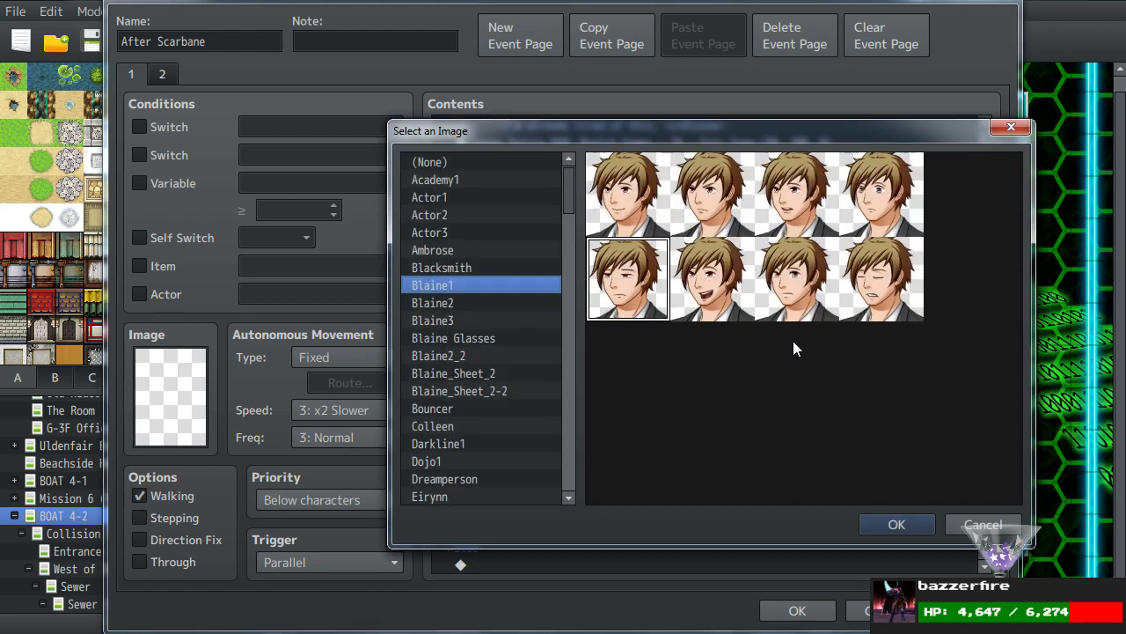
{"action": "left_click", "coordinate": [882, 199]}
{"action": "double_click", "coordinate": [883, 199]}
Replace the copied Blaine text's message with "Wh-Wha? \c[3]Me\c!? \n<Blaine>", preview it and confirm the text.
{"action": "left_click_drag", "start_coordinate": [712, 280], "coordinate": [574, 281]}
{"action": "key", "text": "BackSpace"}
{"action": "type", "text": "Wh-Wha? \\c[3]Me\\c!?"}
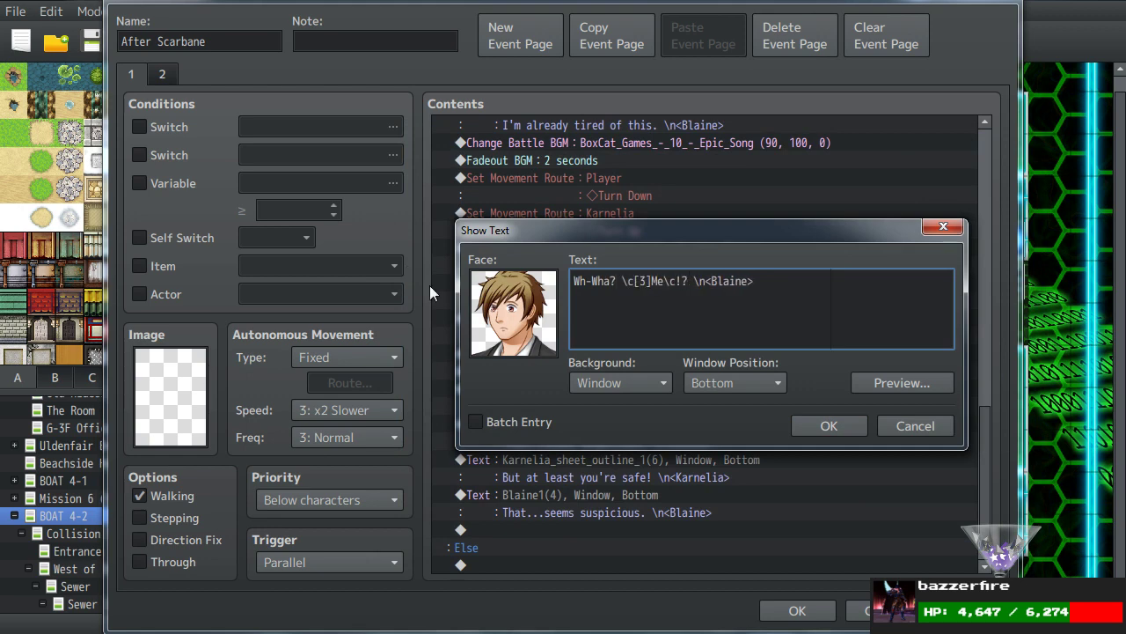
{"action": "left_click", "coordinate": [934, 386]}
{"action": "left_click", "coordinate": [1034, 418]}
{"action": "left_click", "coordinate": [863, 425]}
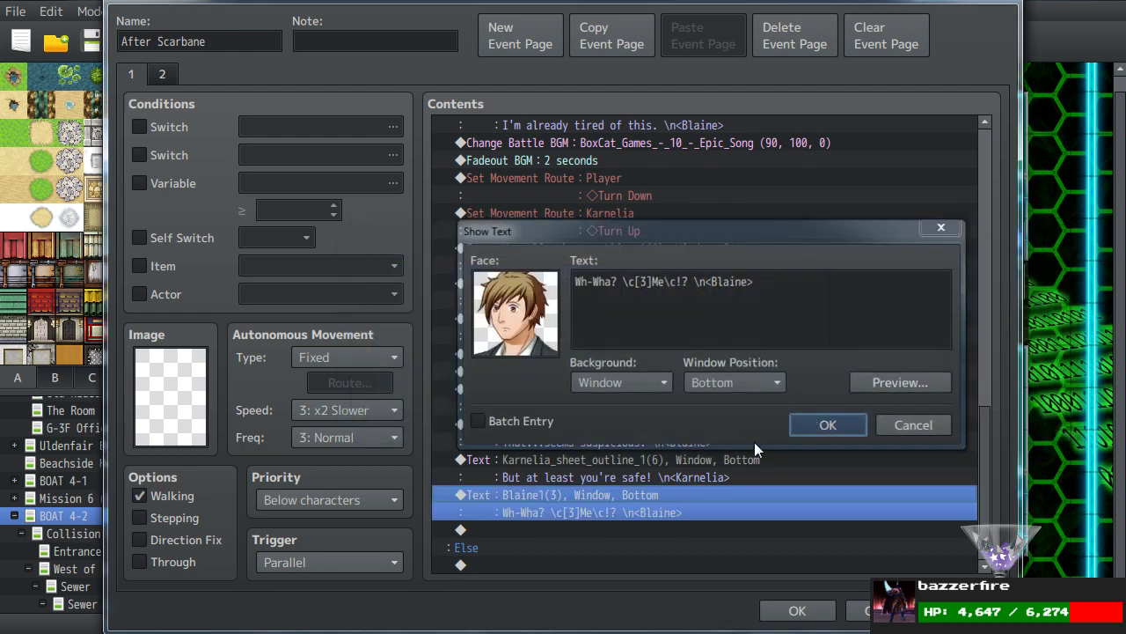
Paste a copy of Blaine's "Wh-Wha?" text directly after it and give the second one the Blaine1(7) face.
{"action": "key", "text": "ctrl+c"}
{"action": "left_click", "coordinate": [535, 492]}
{"action": "key", "text": "ctrl+v"}
{"action": "double_click", "coordinate": [498, 495]}
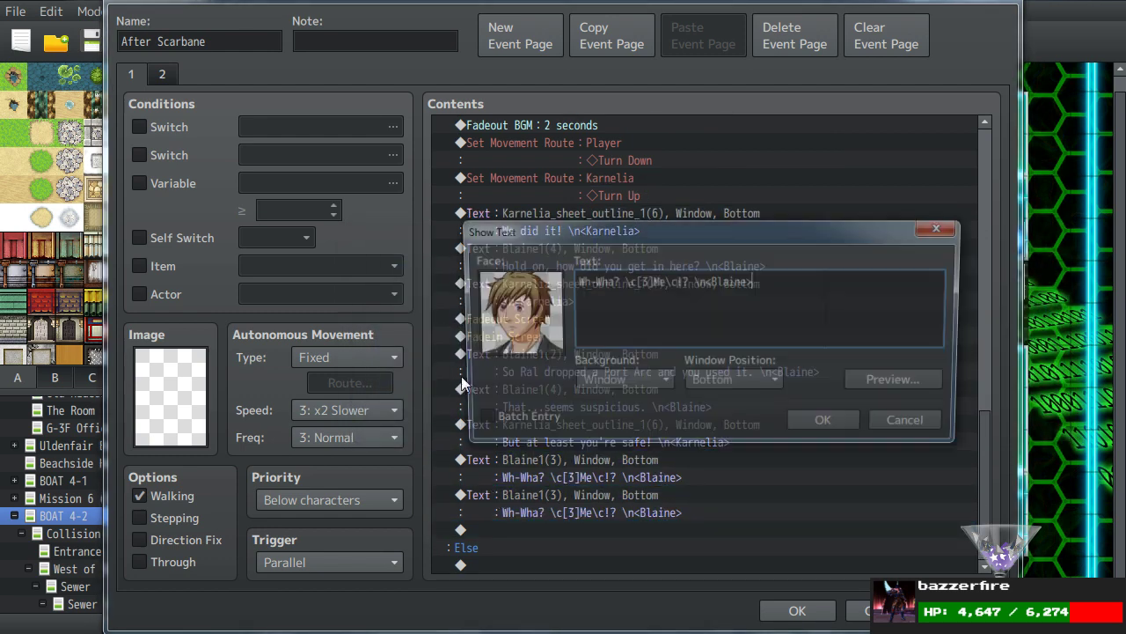
{"action": "double_click", "coordinate": [506, 317]}
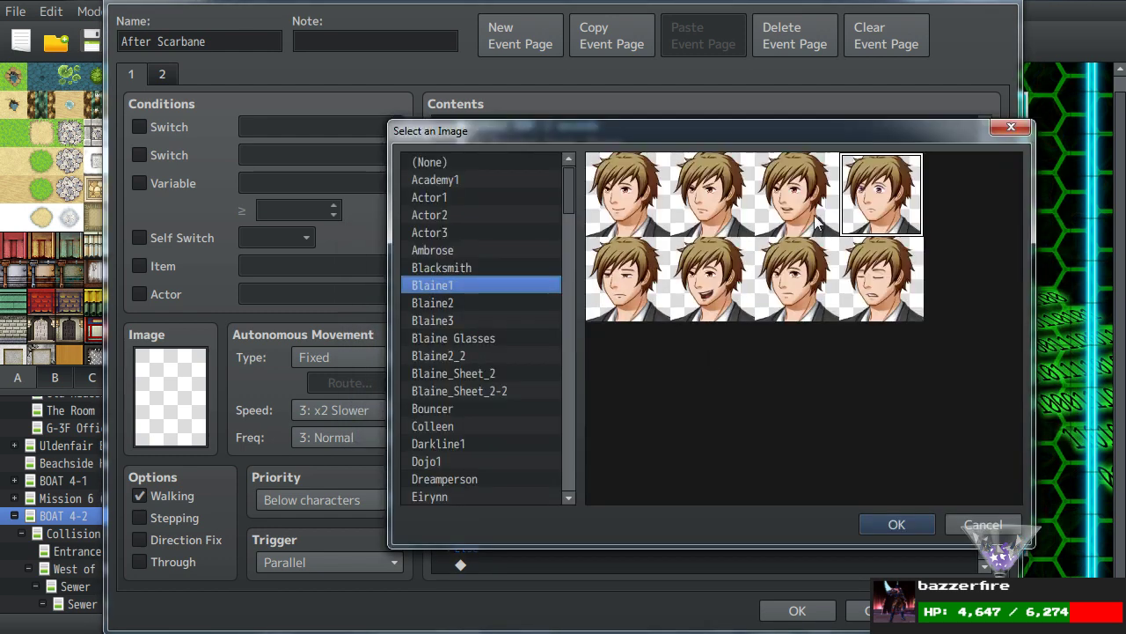
{"action": "double_click", "coordinate": [859, 274]}
Replace the copied Blaine text's message with "But you...Ral almost...\n<Blaine>" and confirm the text.
{"action": "left_click_drag", "start_coordinate": [693, 281], "coordinate": [574, 282]}
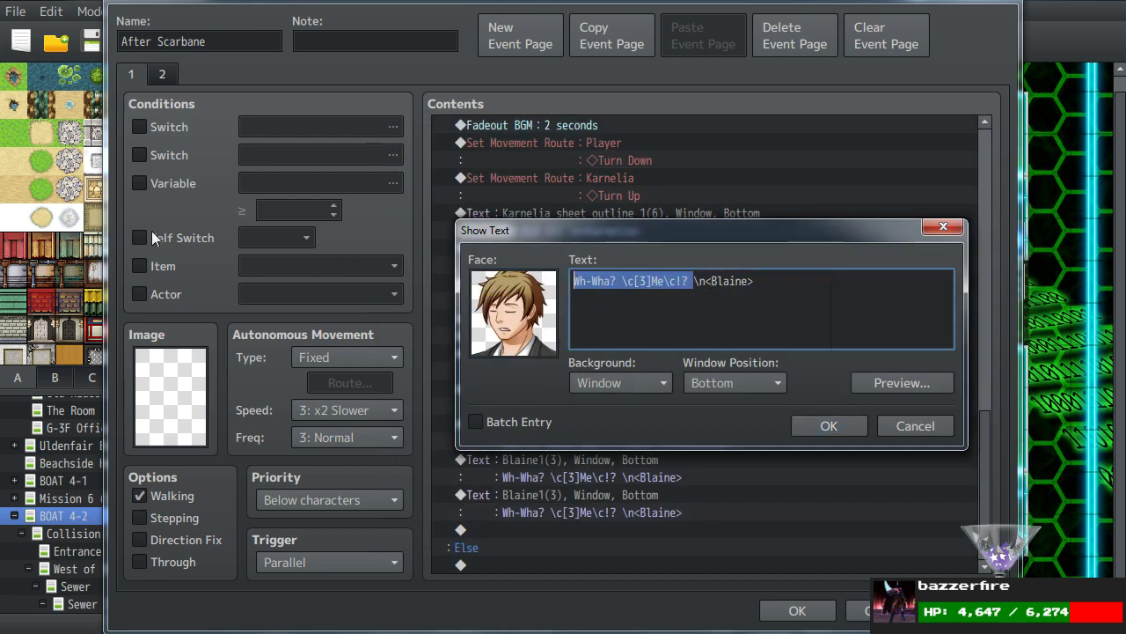
{"action": "type", "text": "But you...Ral almost."}
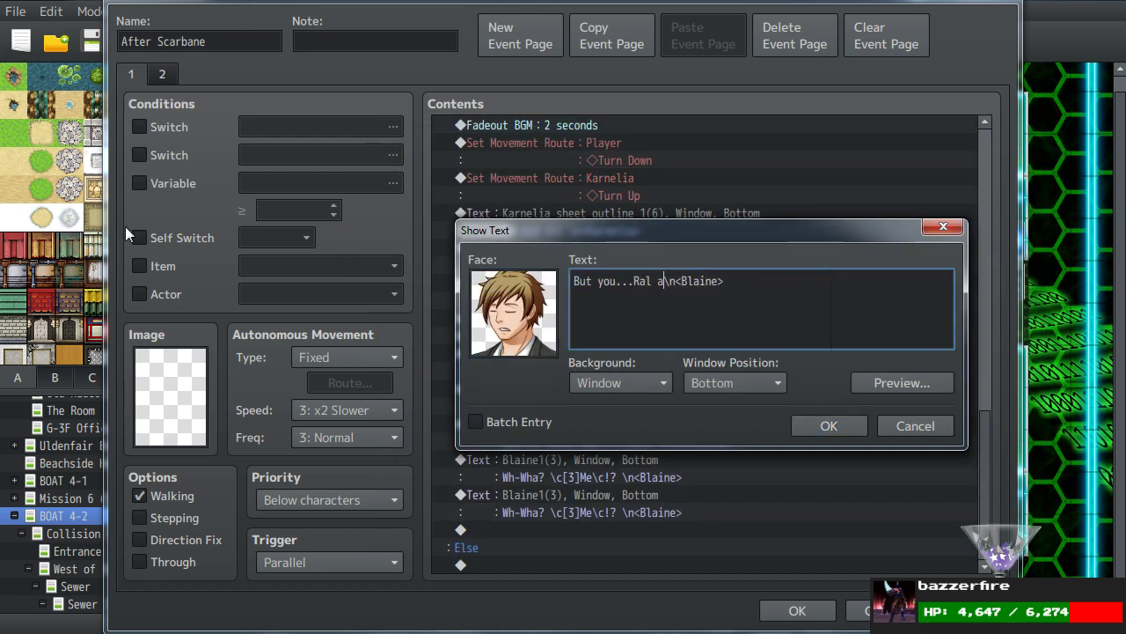
{"action": "type", "text": ".."}
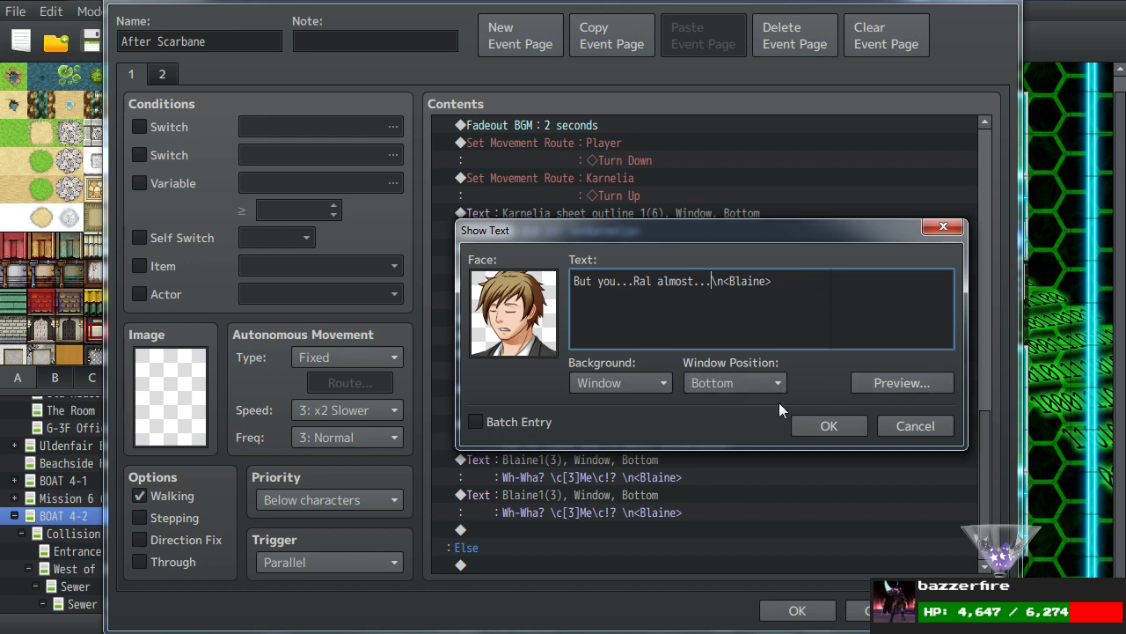
{"action": "left_click", "coordinate": [827, 422]}
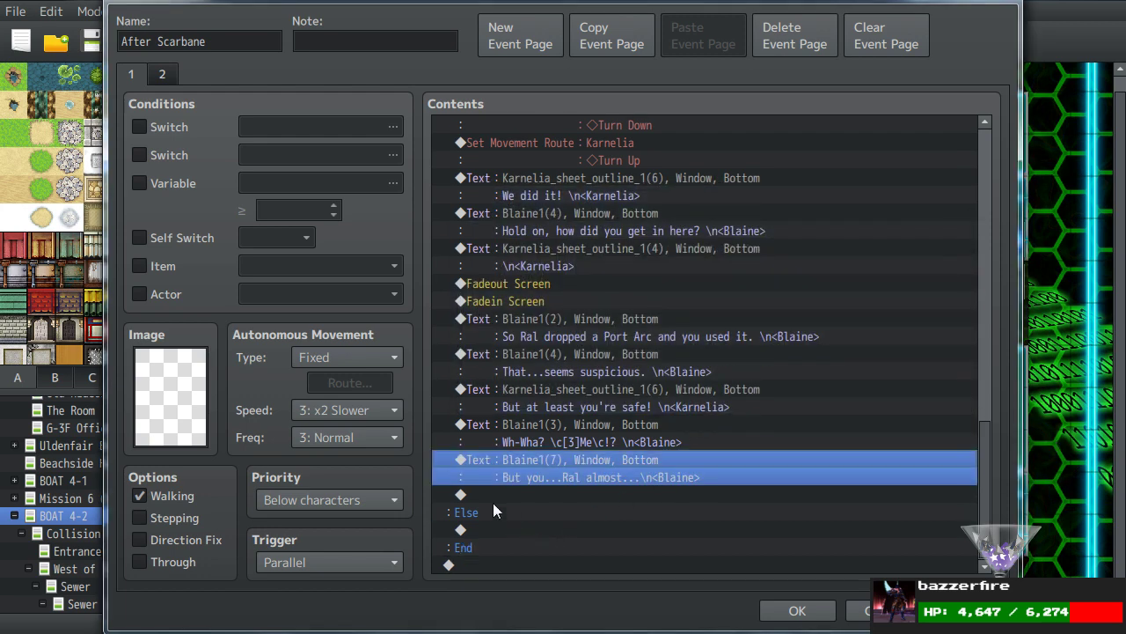
Paste a copy of Karnelia's "But at least you're safe!" text after Blaine's line and give it the Karnelia_sheet_outline_1(4) face.
{"action": "left_click", "coordinate": [539, 389]}
{"action": "key", "text": "ctrl+c"}
{"action": "left_click", "coordinate": [485, 491]}
{"action": "key", "text": "ctrl+v"}
{"action": "double_click", "coordinate": [588, 495]}
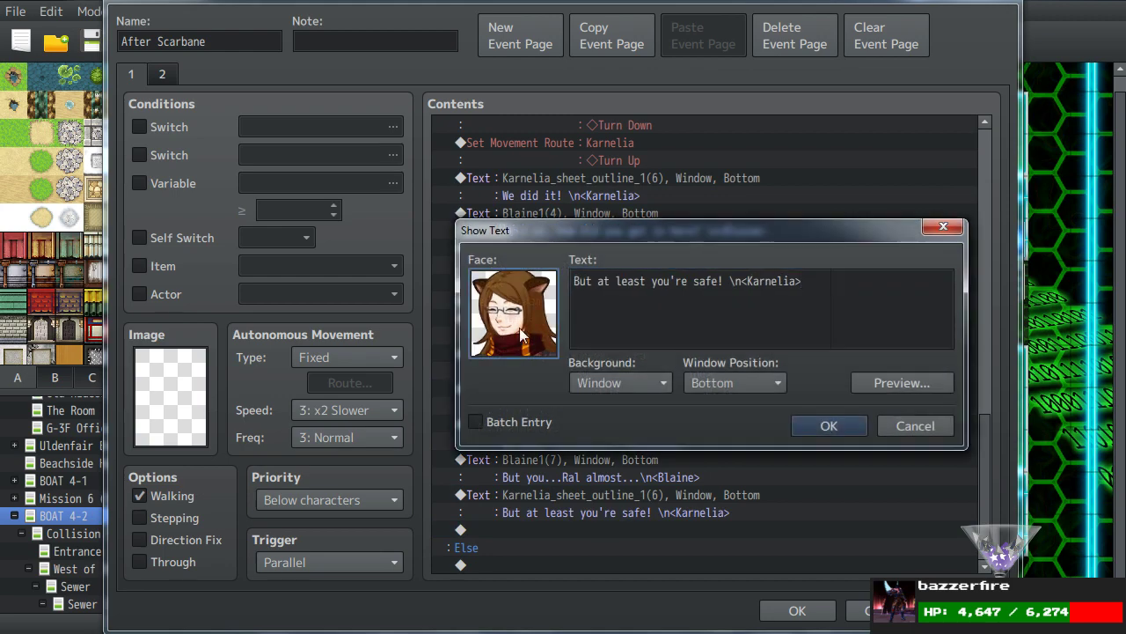
{"action": "double_click", "coordinate": [513, 313]}
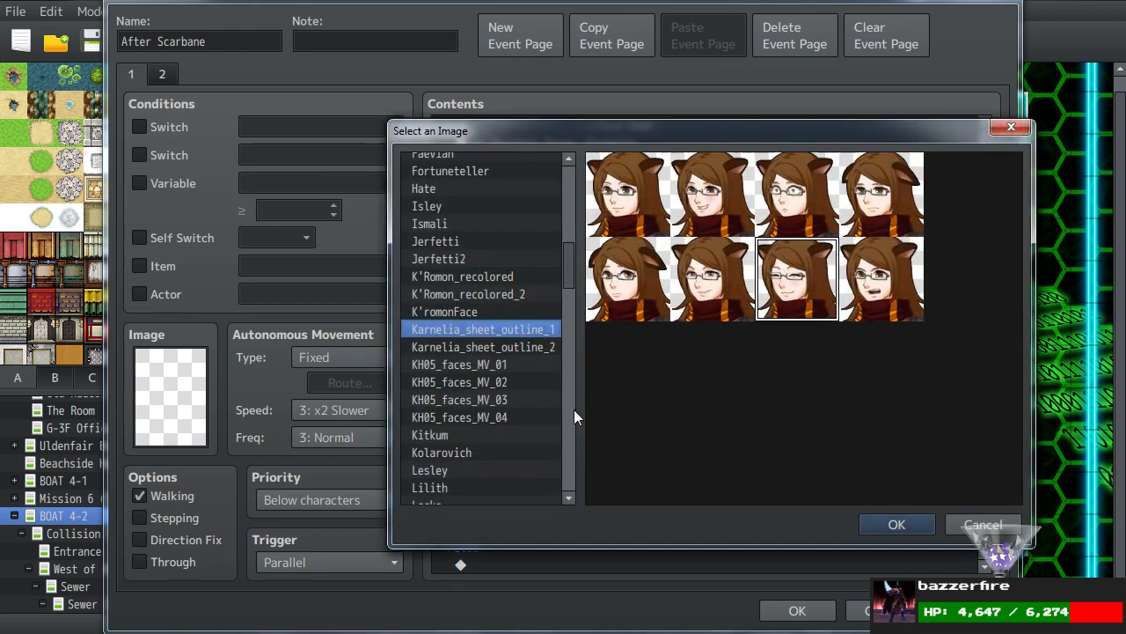
{"action": "double_click", "coordinate": [621, 297]}
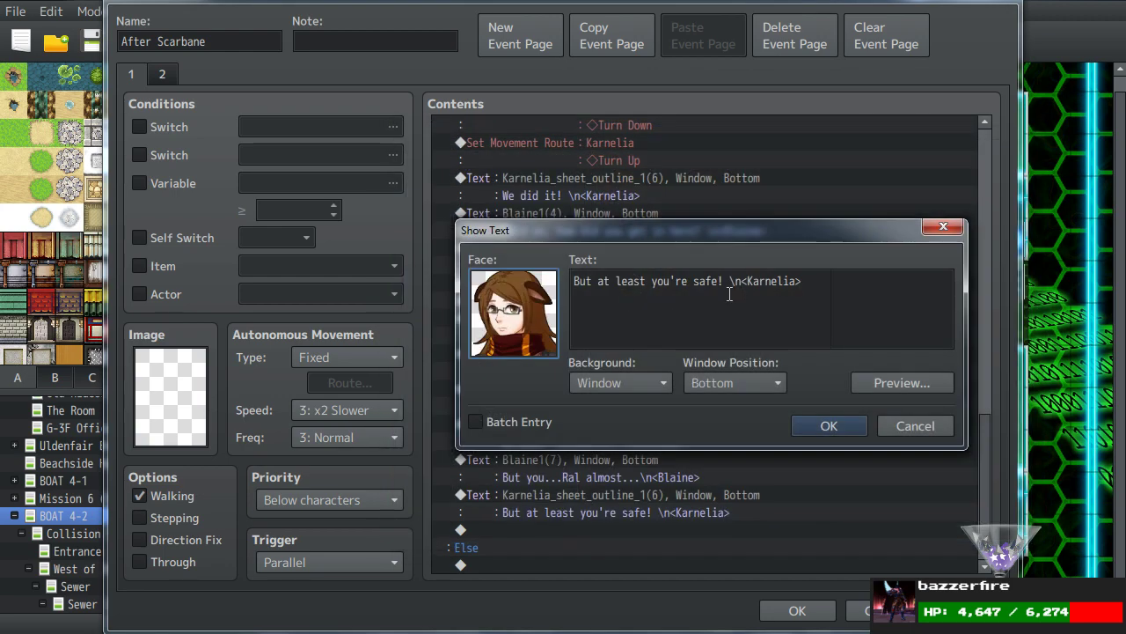
Change the copied Karnelia text's message to "D-Did I do something wrong?\n<Karnelia>".
{"action": "left_click_drag", "start_coordinate": [731, 282], "coordinate": [447, 256]}
{"action": "type", "text": "D-Did"}
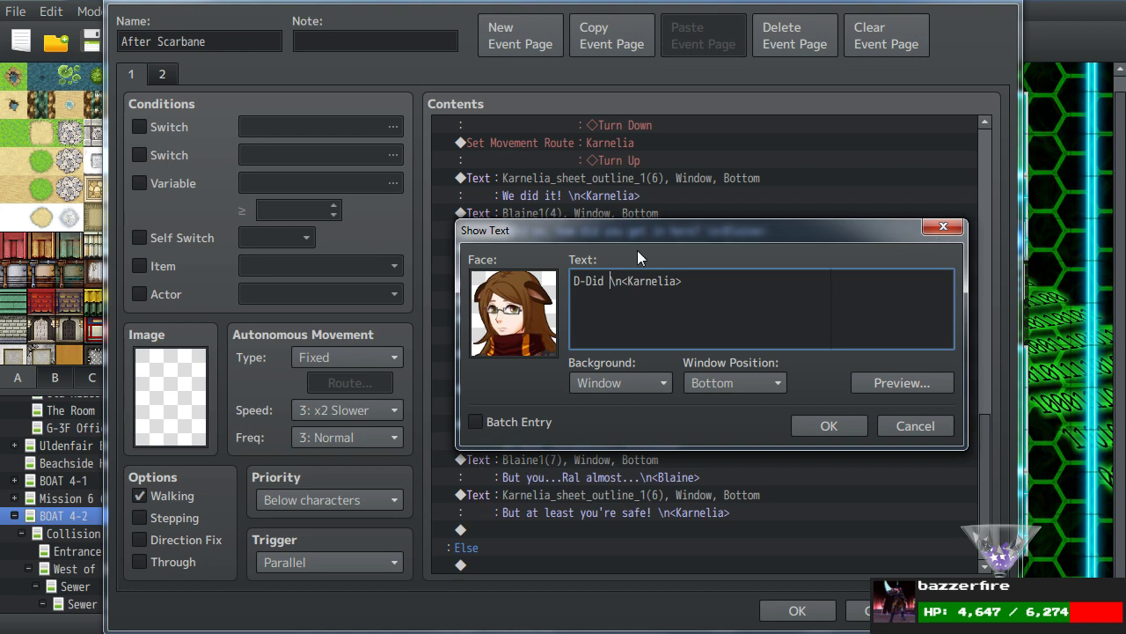
{"action": "type", "text": "I do something wrong?"}
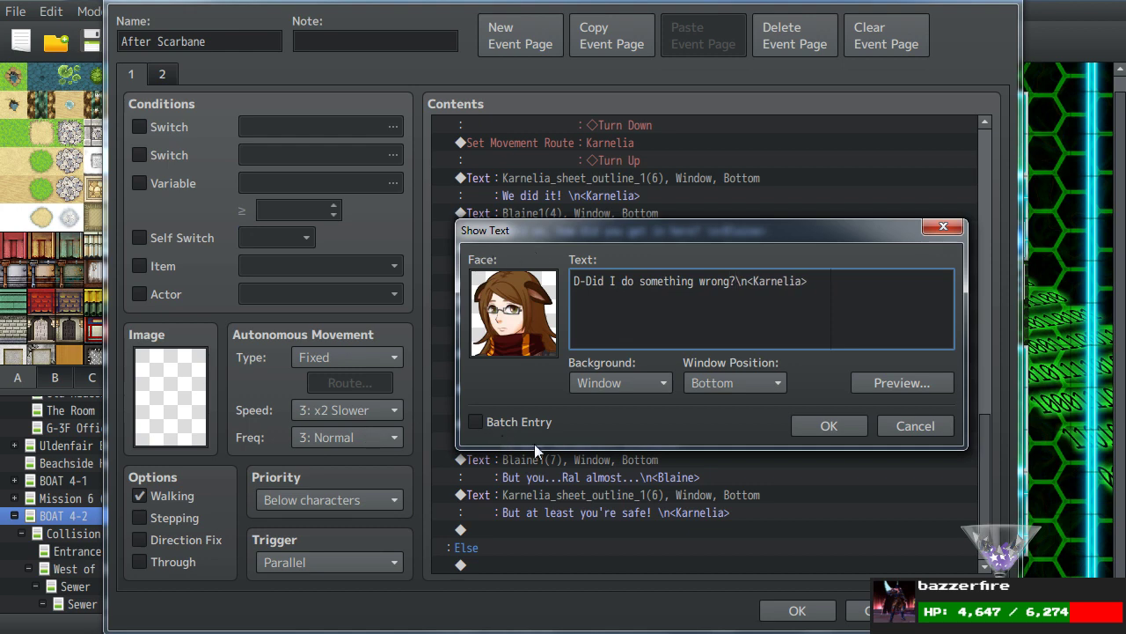
{"action": "left_click", "coordinate": [806, 423]}
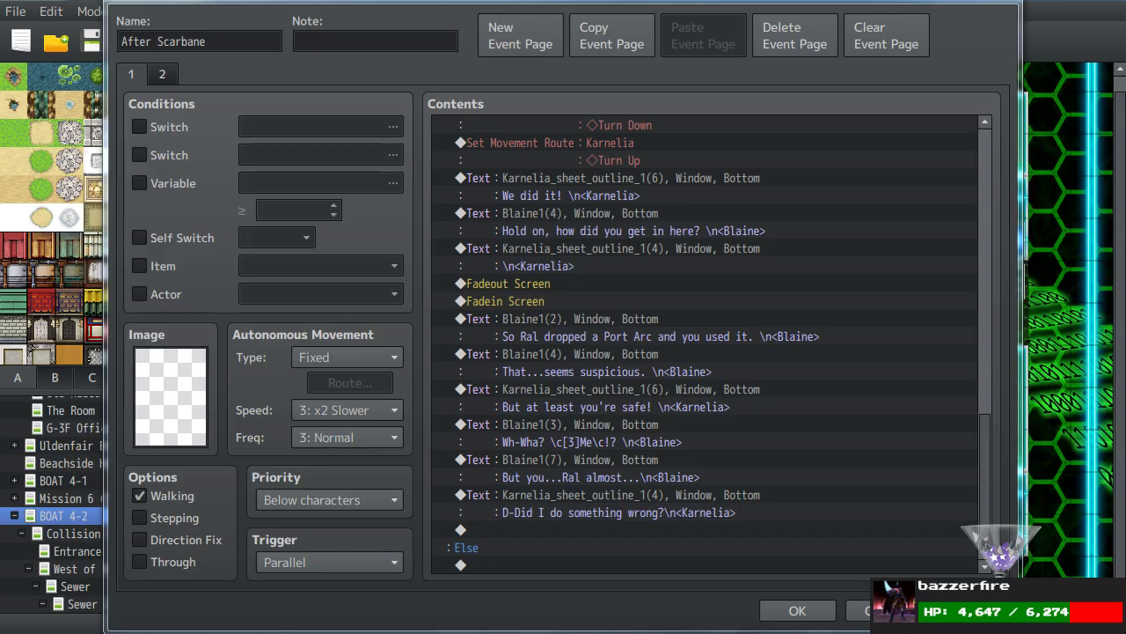
{"action": "key", "text": "Up"}
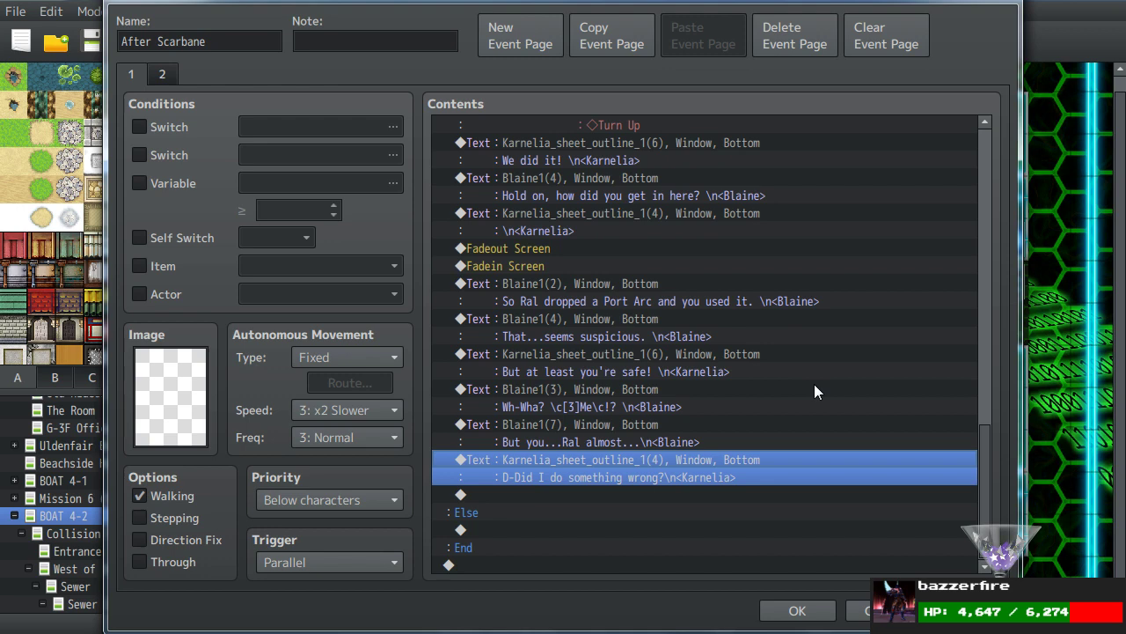
{"action": "scroll", "coordinate": [632, 385], "scroll_direction": "up", "scroll_amount": 1}
{"action": "scroll", "coordinate": [632, 385], "scroll_direction": "down", "scroll_amount": 1}
{"action": "scroll", "coordinate": [593, 425], "scroll_direction": "up", "scroll_amount": 1}
{"action": "scroll", "coordinate": [593, 424], "scroll_direction": "down", "scroll_amount": 1}
{"action": "double_click", "coordinate": [651, 460]}
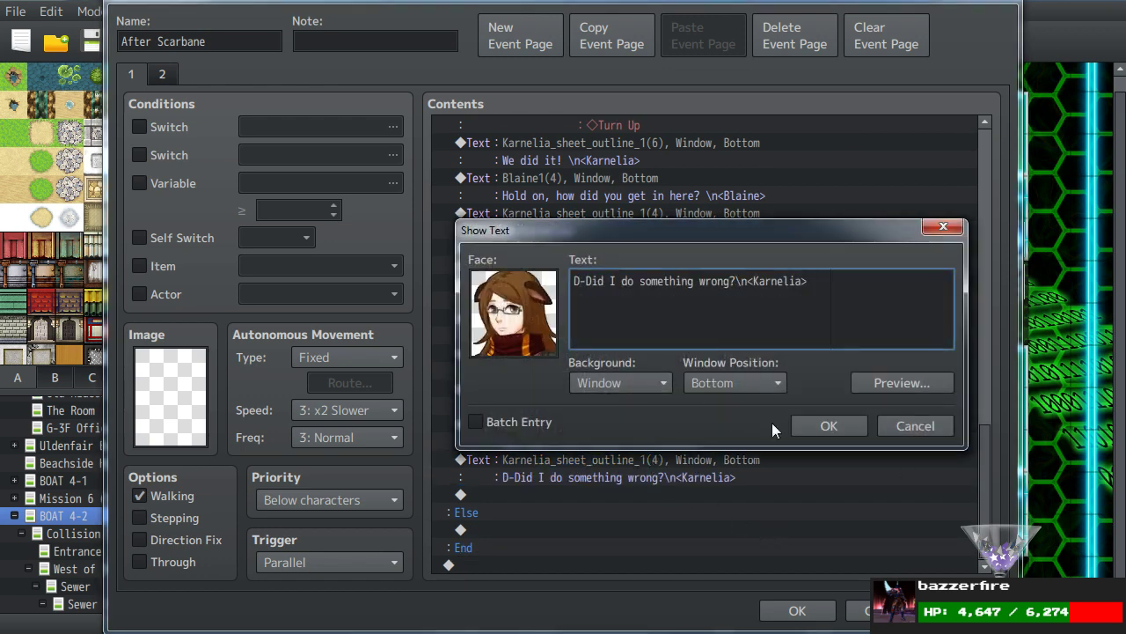
{"action": "key", "text": "Return"}
After Karnelia's question, add a Show Balloon Icon command for the Player with the Silence balloon and Wait for Completion enabled.
{"action": "double_click", "coordinate": [478, 519]}
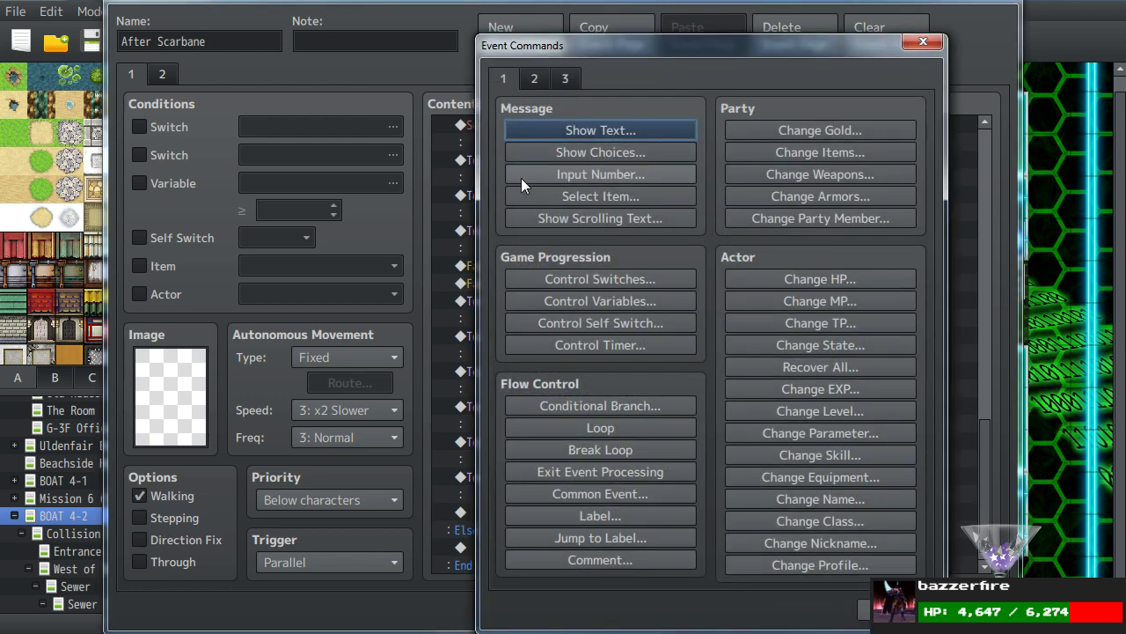
{"action": "left_click", "coordinate": [562, 389]}
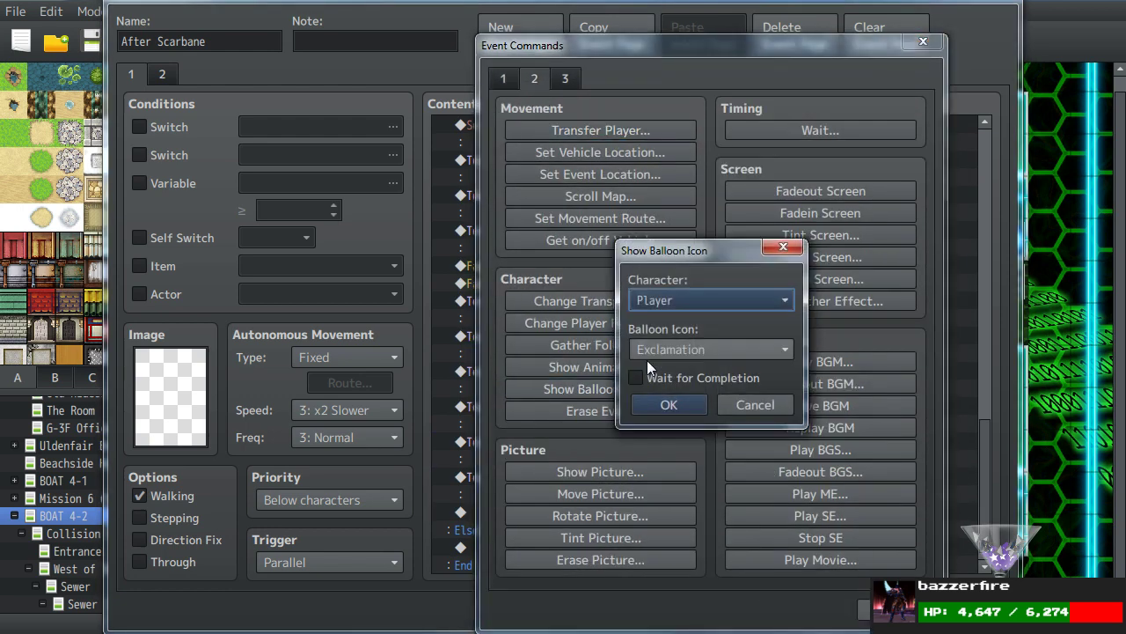
{"action": "left_click", "coordinate": [667, 348]}
{"action": "left_click", "coordinate": [673, 514]}
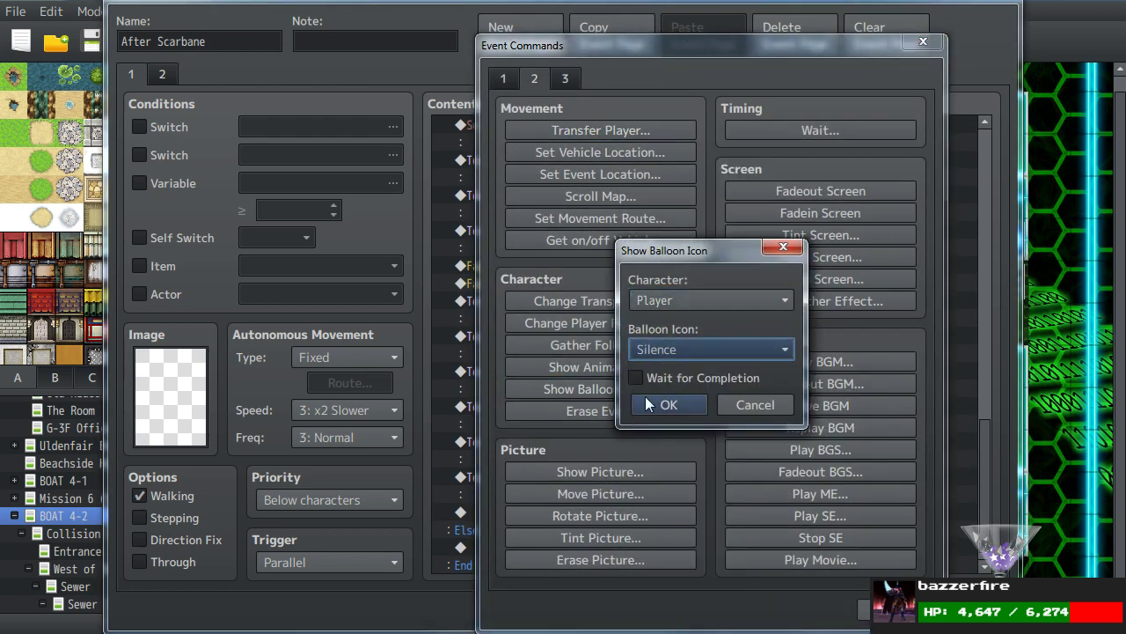
{"action": "left_click", "coordinate": [638, 377]}
{"action": "left_click", "coordinate": [656, 404]}
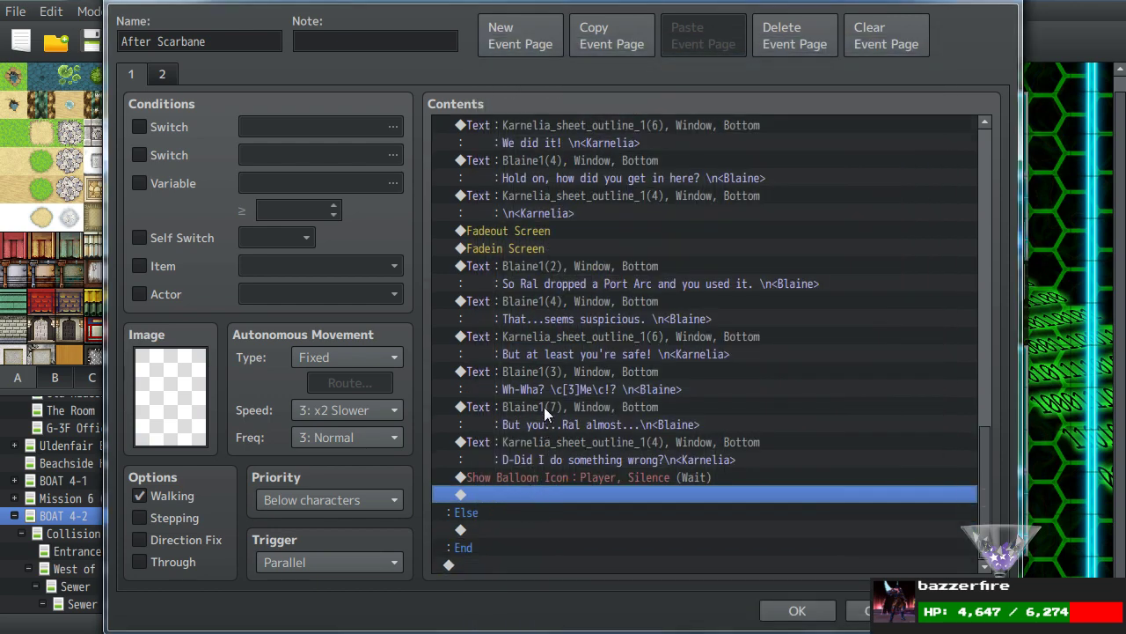
Paste a copy of Blaine's "But you...Ral almost..." text after the balloon command and give it the winking-style smile face Blaine_Sheet_2(2).
{"action": "left_click", "coordinate": [544, 406]}
{"action": "key", "text": "ctrl+c"}
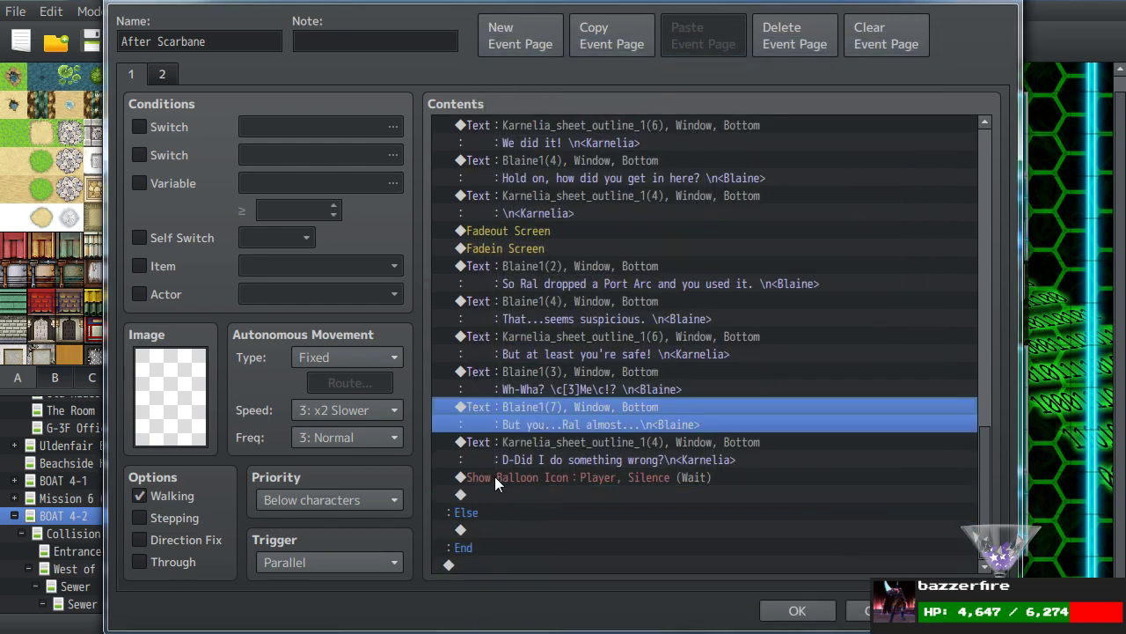
{"action": "left_click", "coordinate": [489, 493]}
{"action": "key", "text": "ctrl+v"}
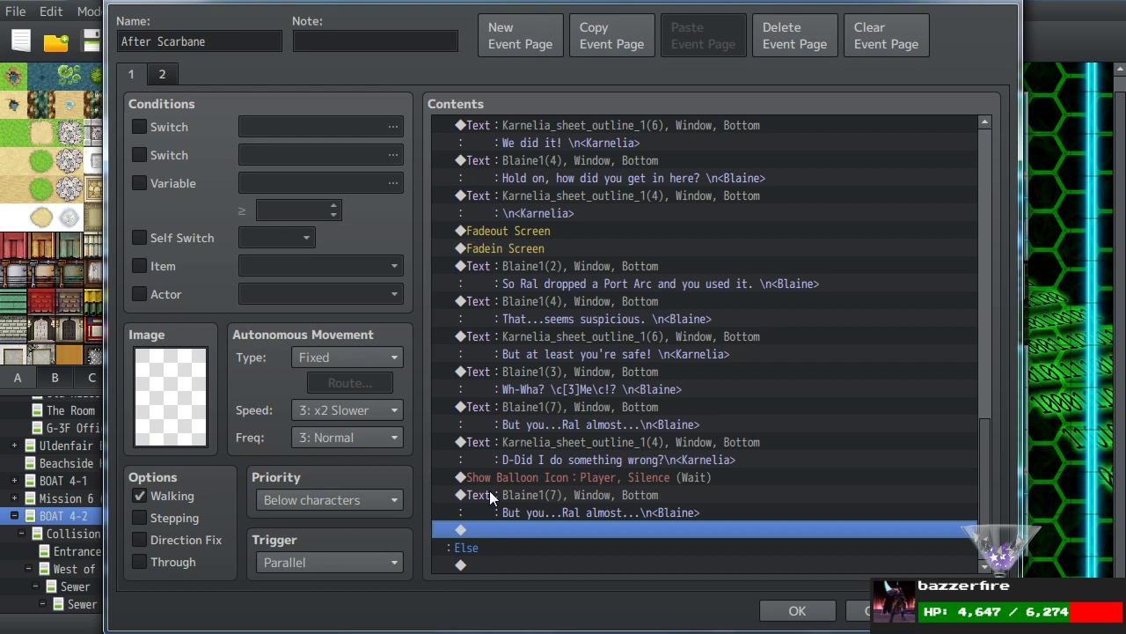
{"action": "double_click", "coordinate": [489, 493]}
{"action": "double_click", "coordinate": [501, 348]}
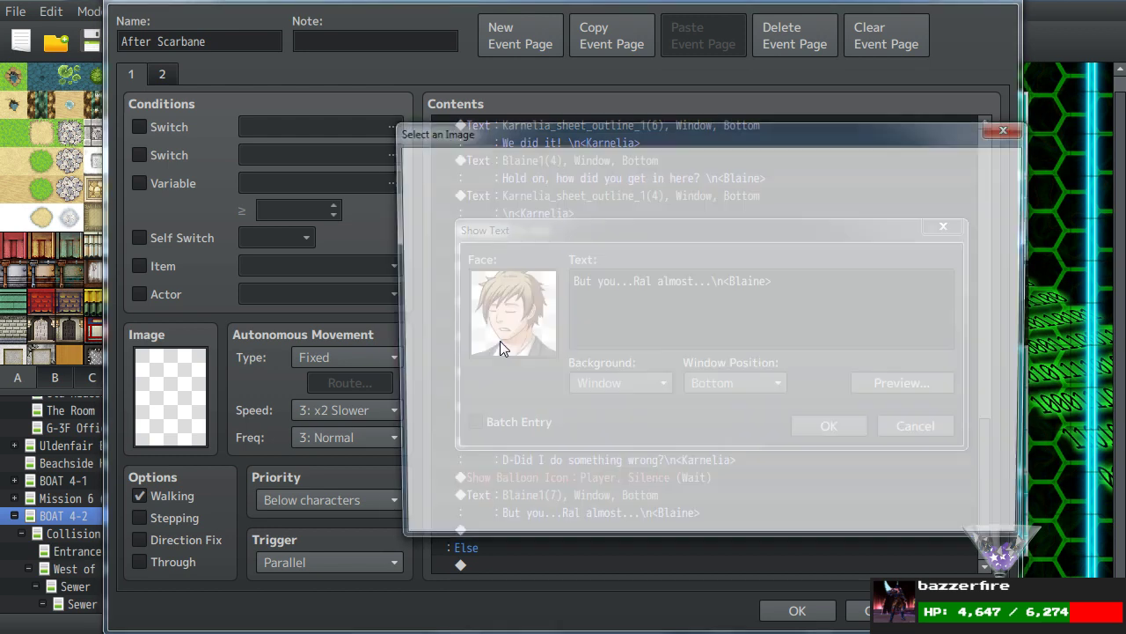
{"action": "left_click", "coordinate": [457, 308]}
{"action": "left_click", "coordinate": [458, 322]}
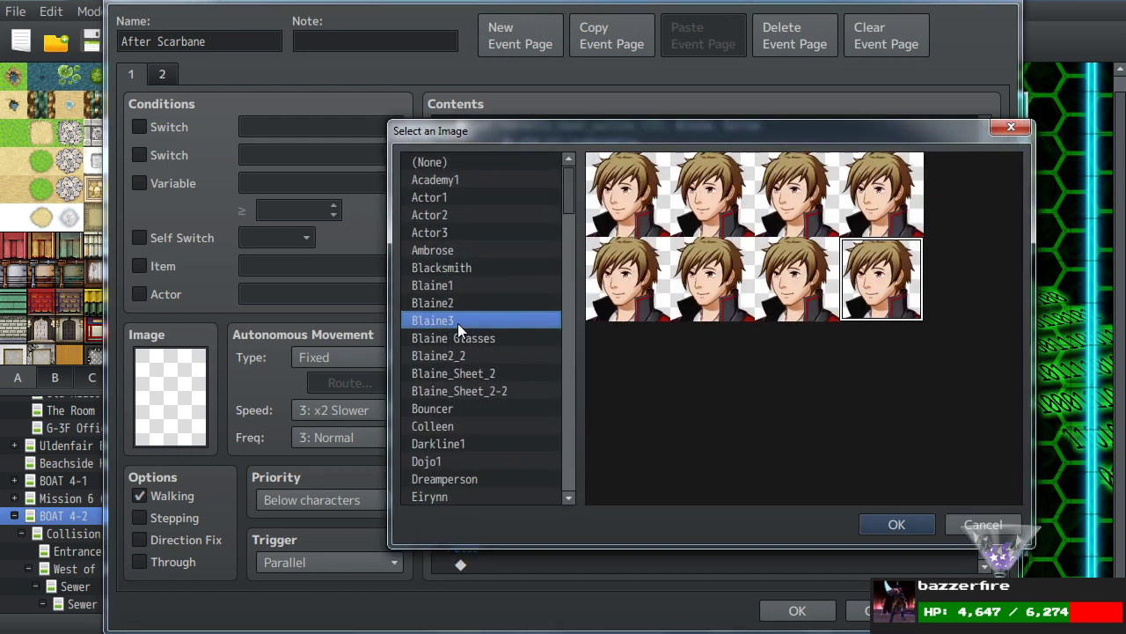
{"action": "left_click", "coordinate": [458, 337]}
{"action": "left_click", "coordinate": [459, 355]}
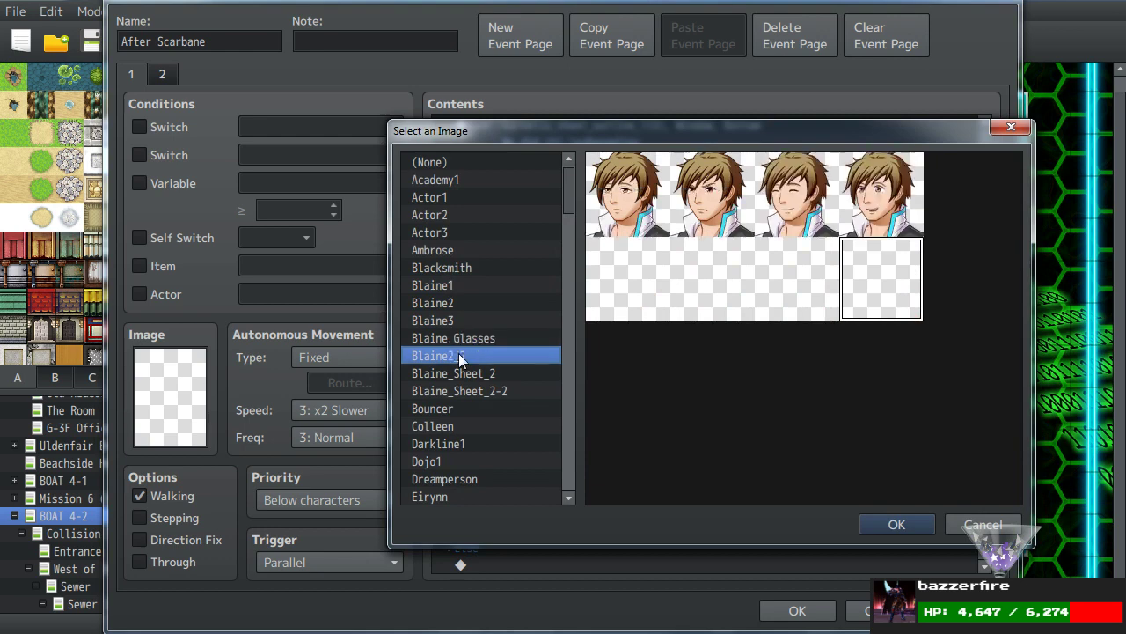
{"action": "left_click", "coordinate": [461, 373]}
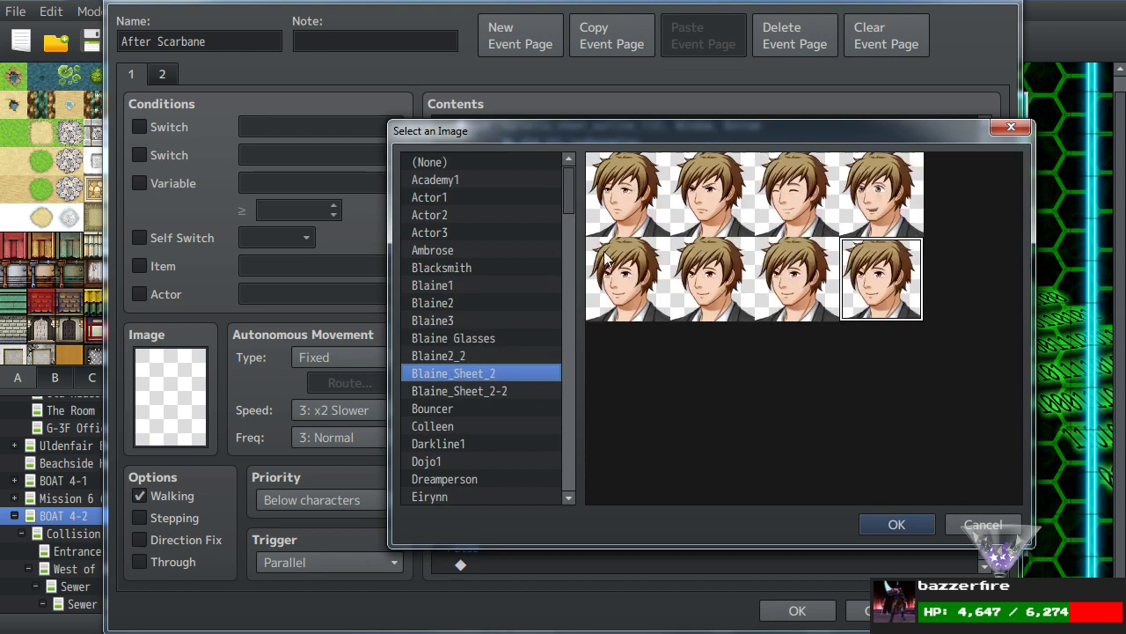
{"action": "double_click", "coordinate": [808, 201]}
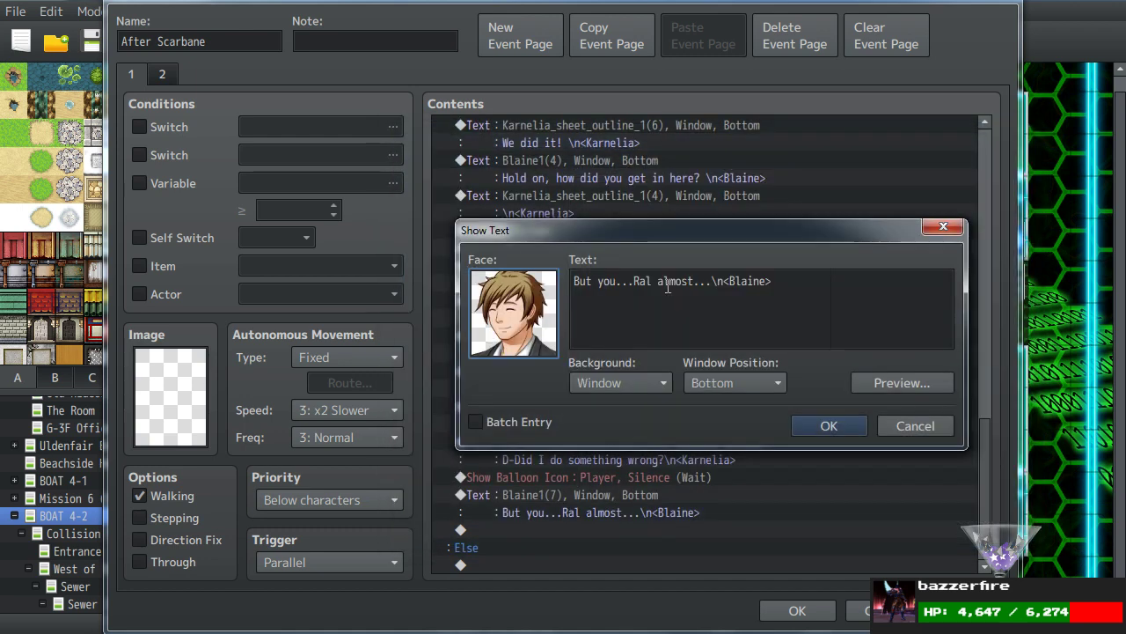
Replace the copied Blaine text's message with "N-No, of course not.\n<Blaine>" and confirm the text.
{"action": "left_click_drag", "start_coordinate": [711, 280], "coordinate": [566, 278]}
{"action": "type", "text": "N-No, of cou"}
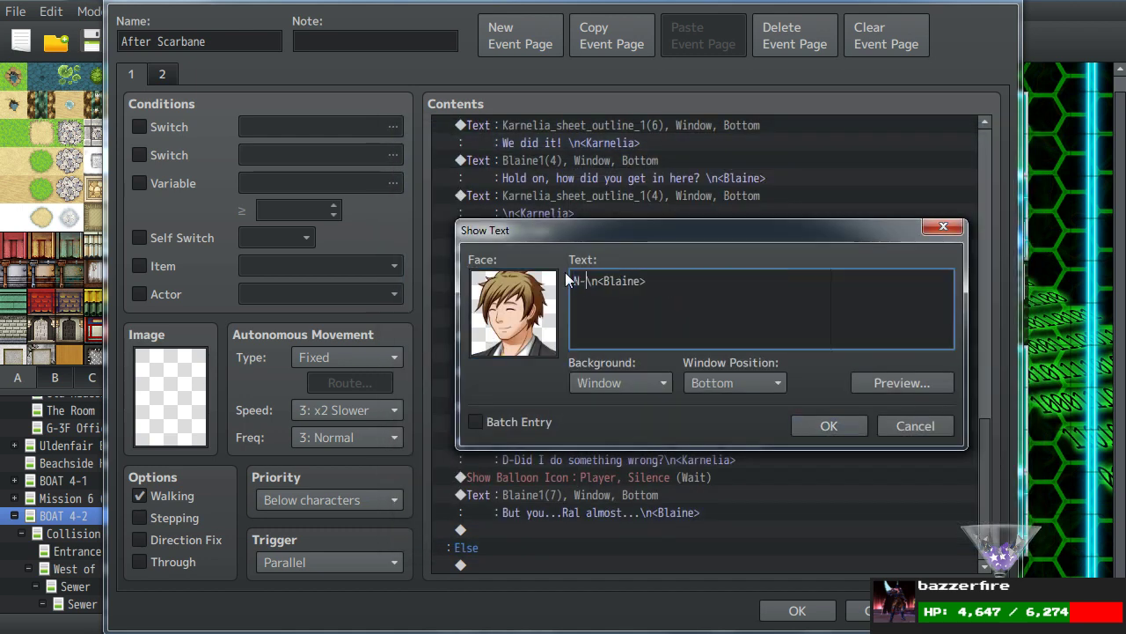
{"action": "type", "text": "rse not. "}
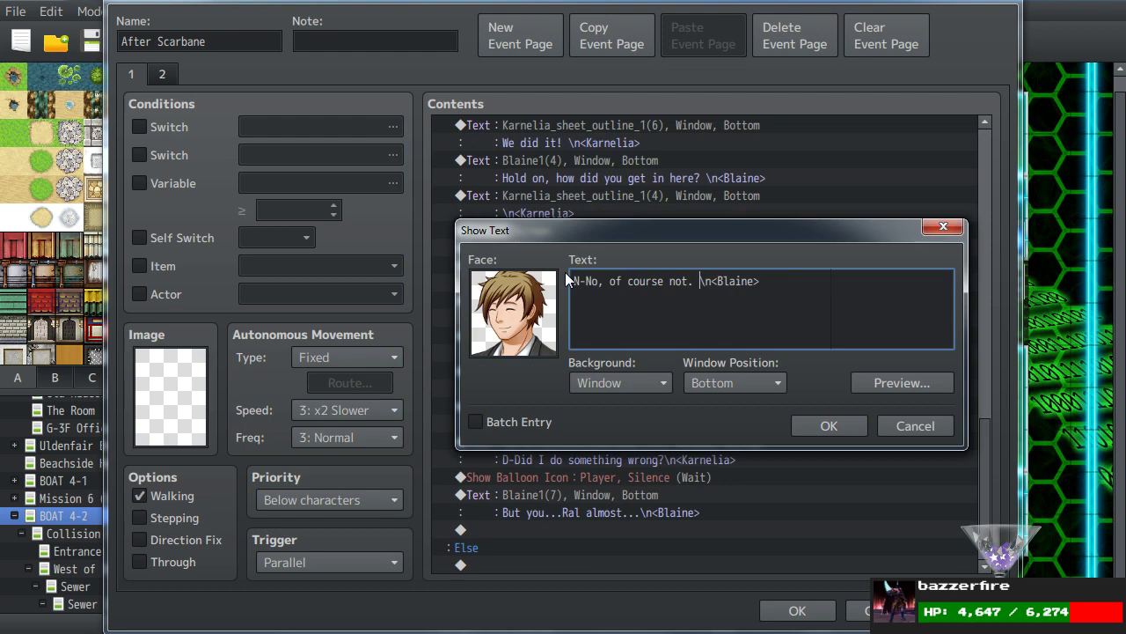
{"action": "type", "text": "How did you"}
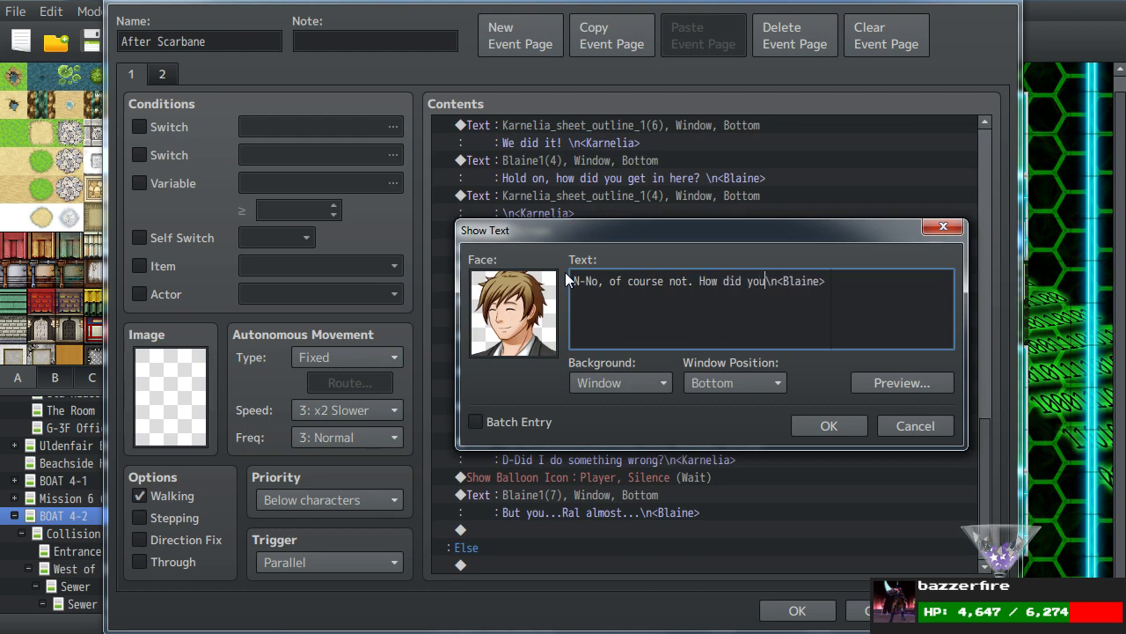
{"action": "key", "text": "BackSpace"}
{"action": "key", "text": "BackSpace"}
{"action": "key", "text": "BackSpace"}
{"action": "key", "text": "BackSpace"}
{"action": "key", "text": "BackSpace"}
{"action": "key", "text": "BackSpace"}
{"action": "key", "text": "BackSpace"}
{"action": "key", "text": "BackSpace"}
{"action": "key", "text": "BackSpace"}
{"action": "key", "text": "BackSpace"}
{"action": "key", "text": "BackSpace"}
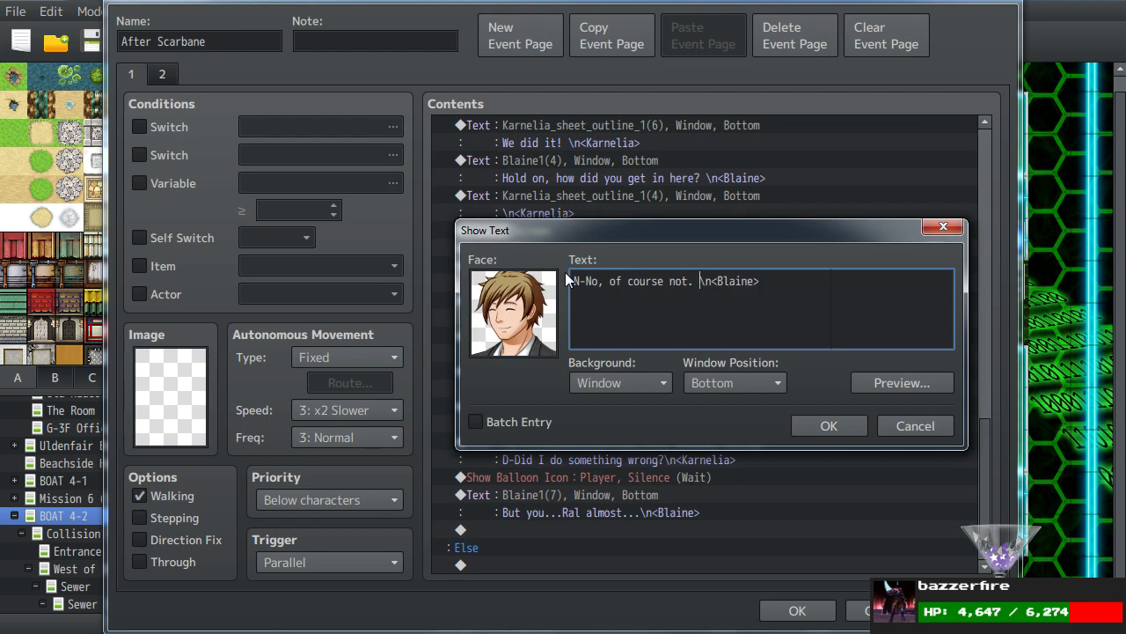
{"action": "key", "text": "BackSpace"}
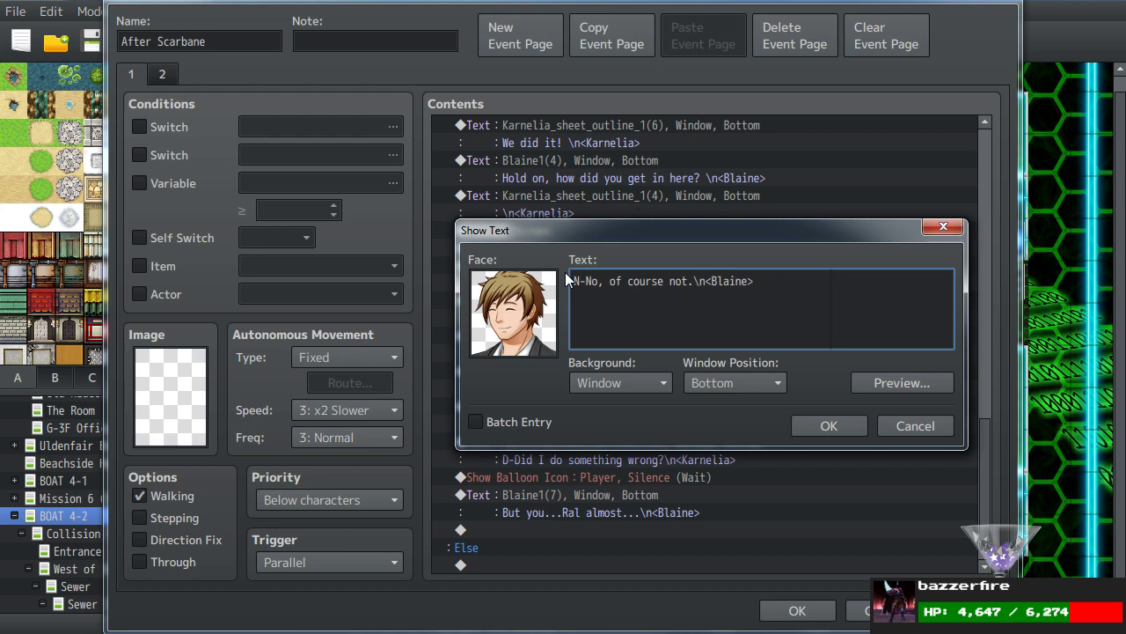
{"action": "left_click", "coordinate": [854, 424]}
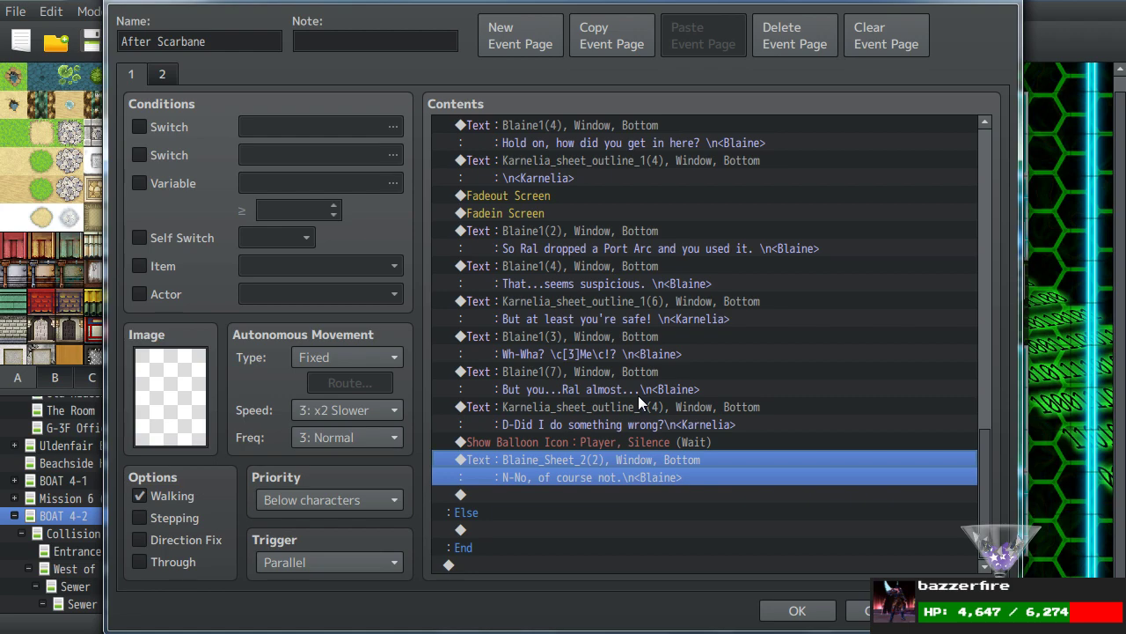
Confirm the After Scarbane event and move it on the map to tile 31,3, directly below the green portal.
{"action": "key", "text": "Tab"}
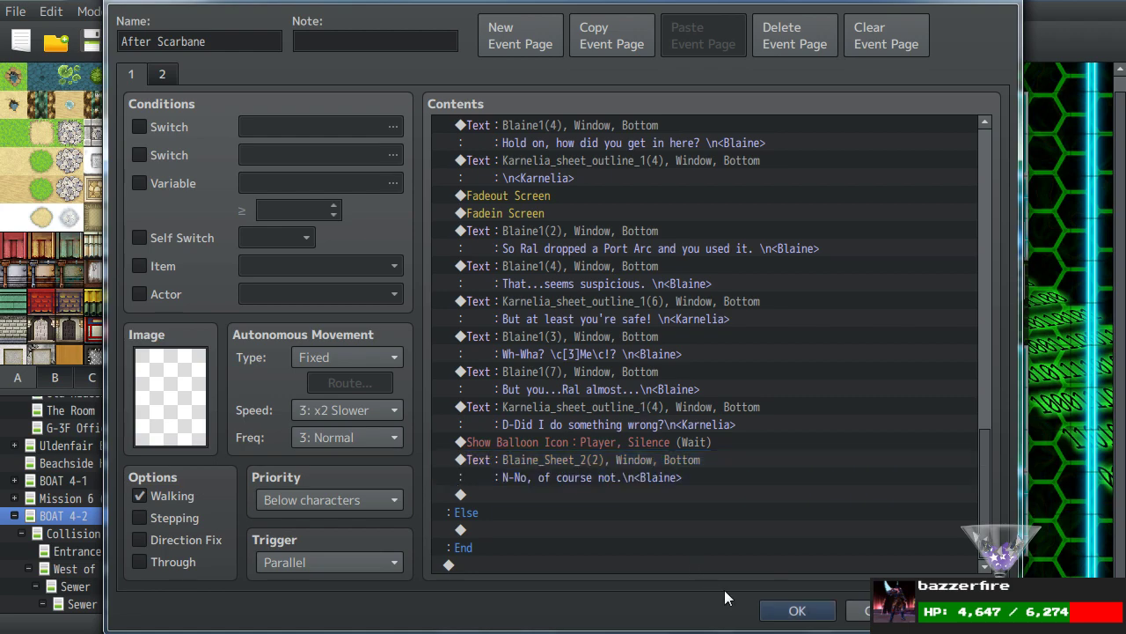
{"action": "left_click", "coordinate": [792, 609]}
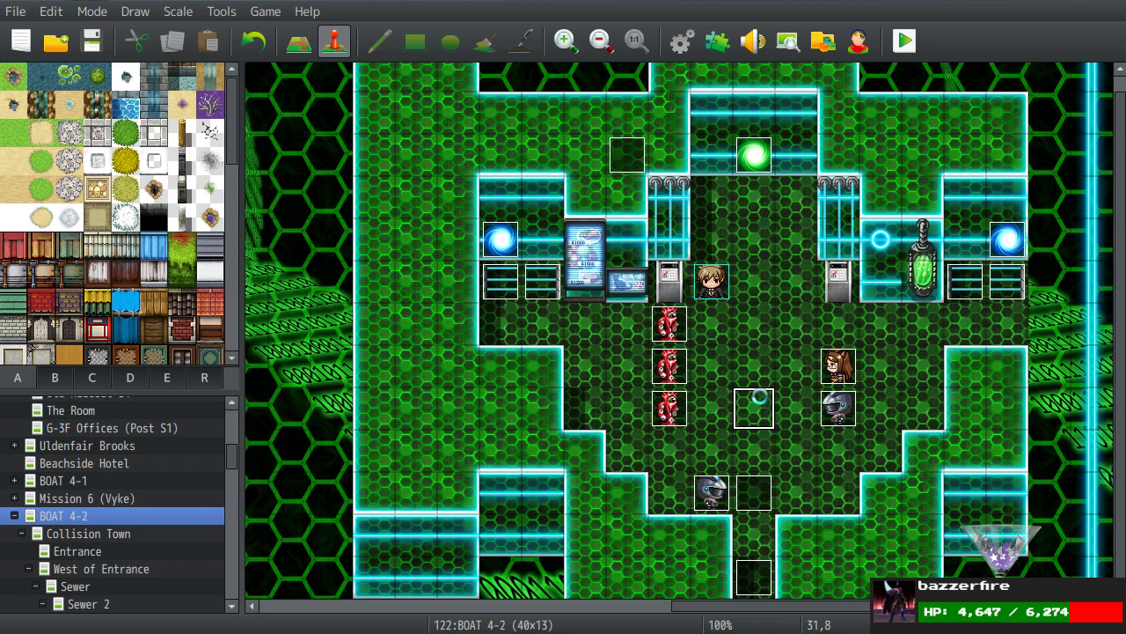
{"action": "left_click_drag", "start_coordinate": [760, 398], "coordinate": [758, 201]}
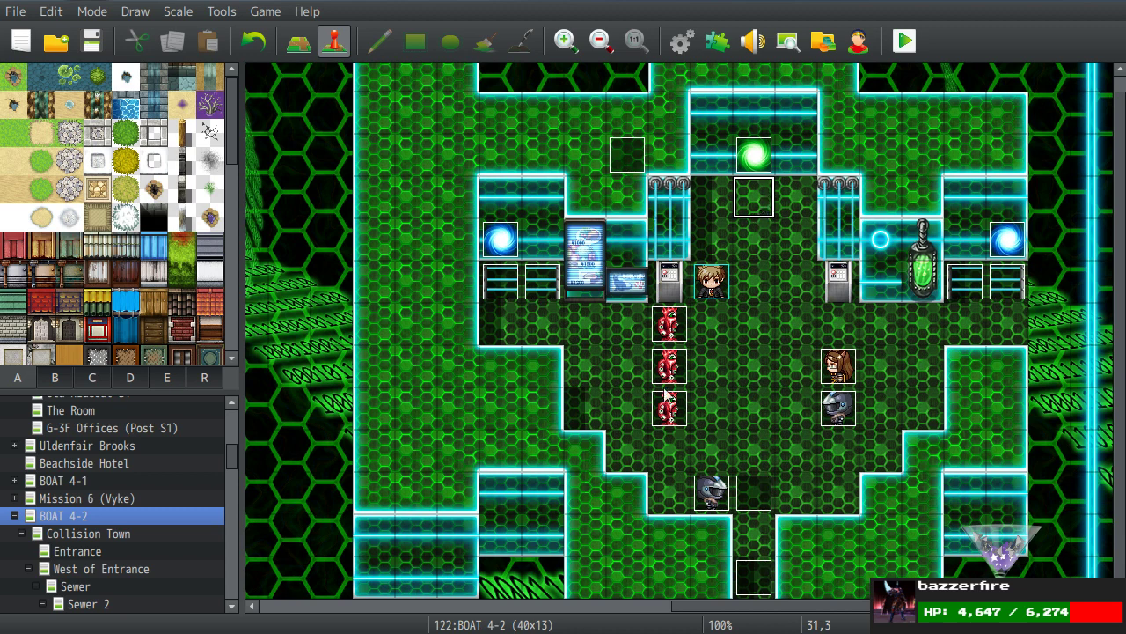
{"action": "mouse_move", "coordinate": [231, 457]}
{"action": "left_mouse_down"}
{"action": "mouse_move", "coordinate": [240, 421]}
{"action": "mouse_move", "coordinate": [226, 454]}
{"action": "mouse_move", "coordinate": [226, 439]}
{"action": "left_mouse_up"}
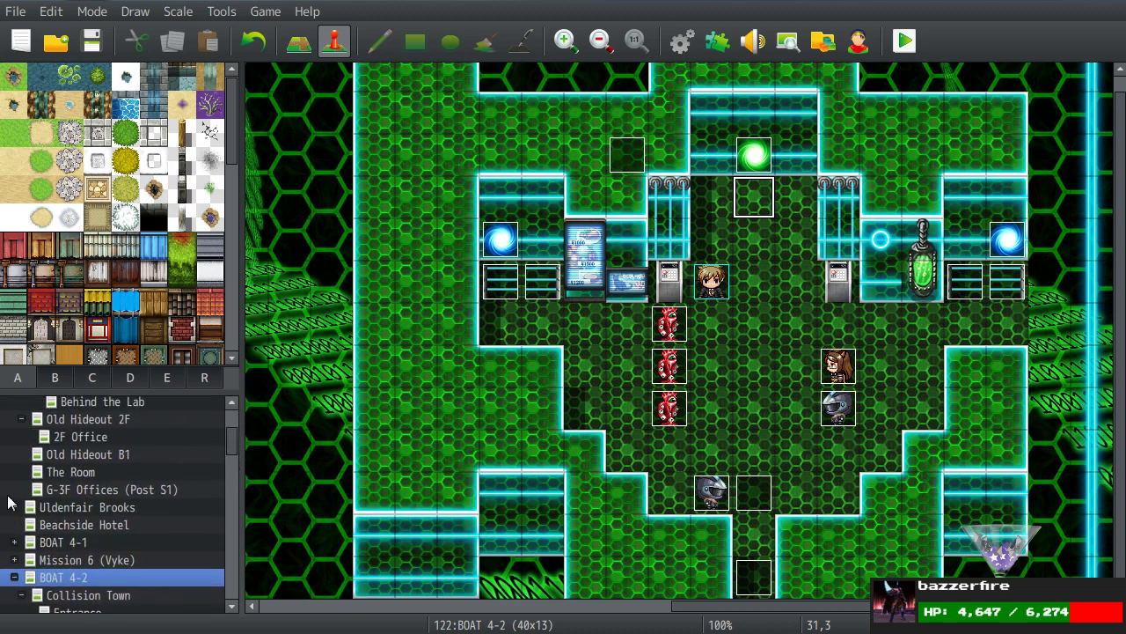
Examine the second and third pages of the event at tile 16,2 on the 4-1 Exit: Magirena map.
{"action": "left_click", "coordinate": [18, 542]}
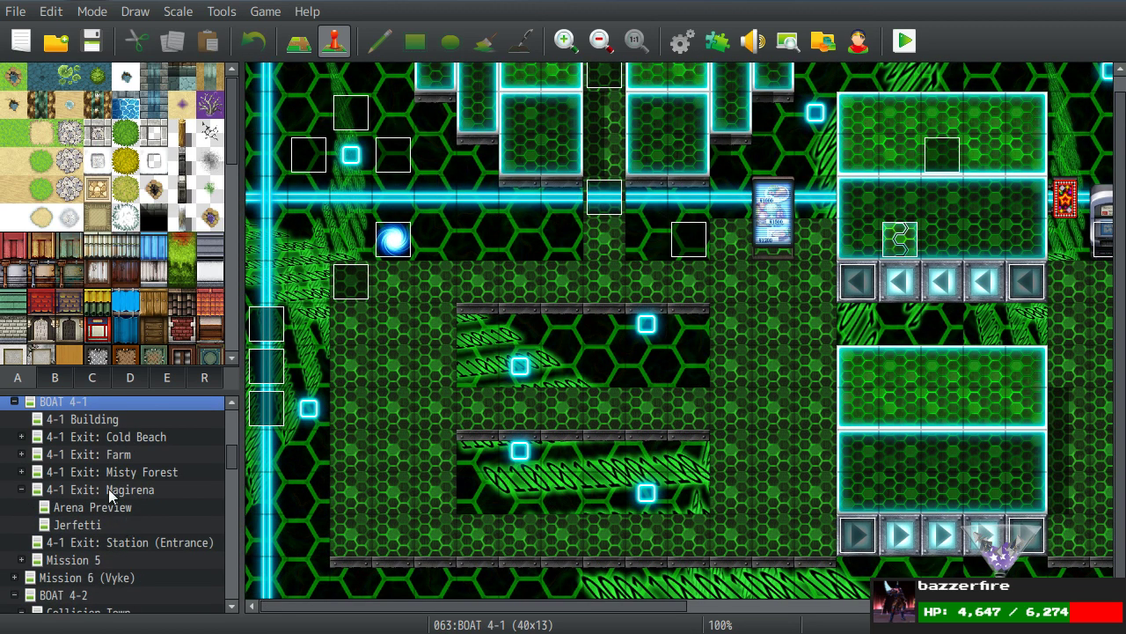
{"action": "left_click", "coordinate": [111, 490]}
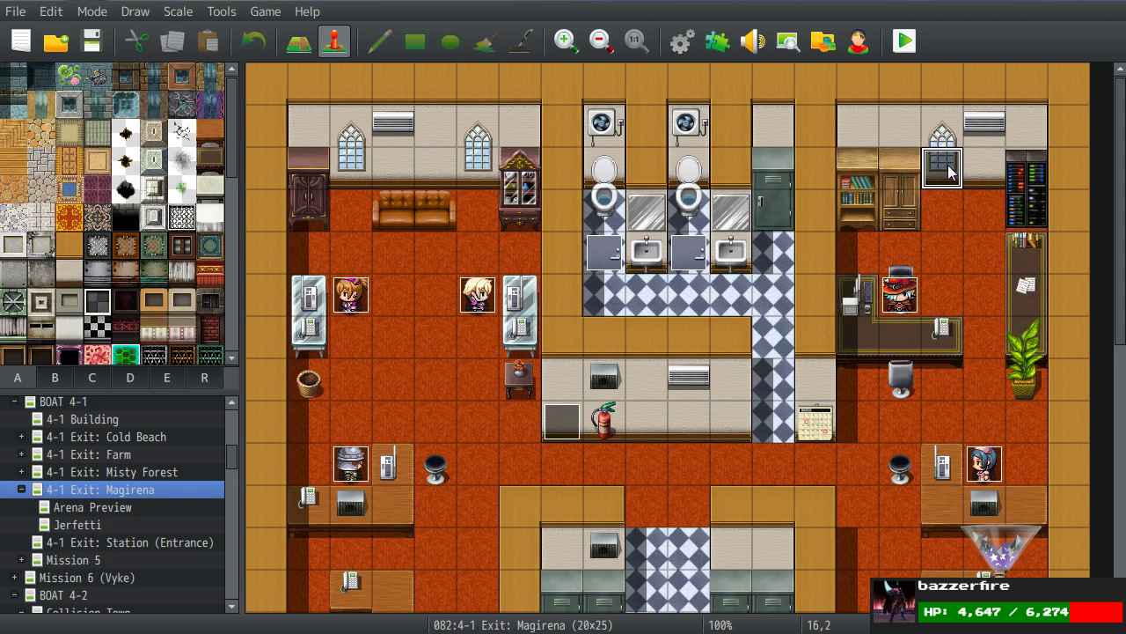
{"action": "double_click", "coordinate": [944, 167]}
{"action": "left_click", "coordinate": [167, 80]}
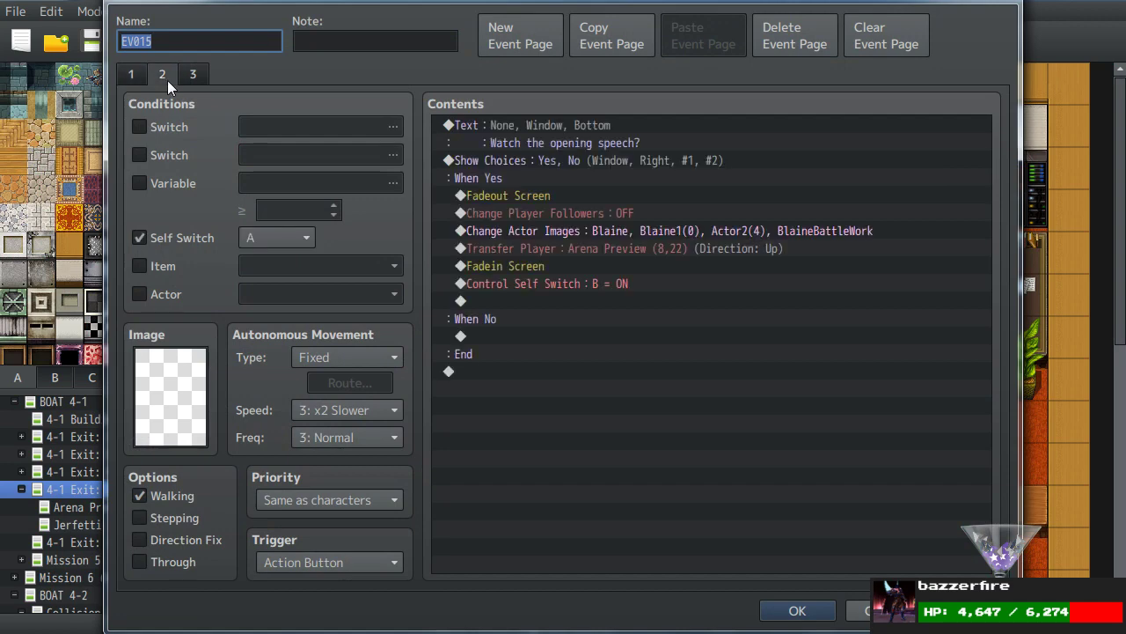
{"action": "left_click", "coordinate": [202, 76]}
{"action": "left_click", "coordinate": [163, 75]}
{"action": "left_click", "coordinate": [792, 613]}
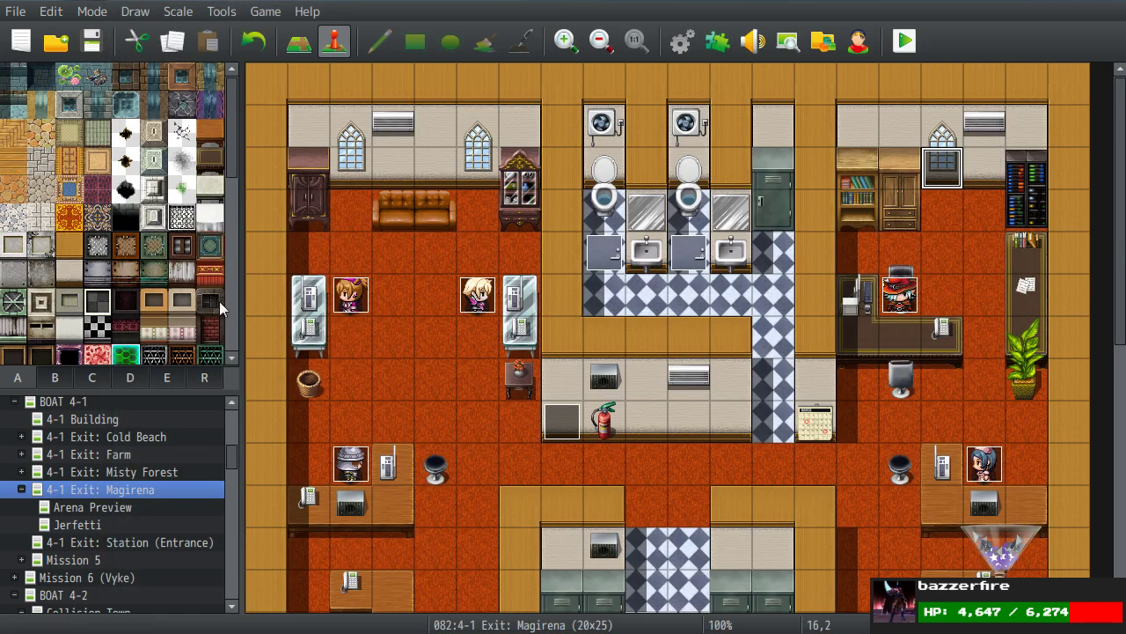
Read through the autorun cutscene event EV001 on the Arena Preview map down to its closing commands.
{"action": "left_click", "coordinate": [81, 508]}
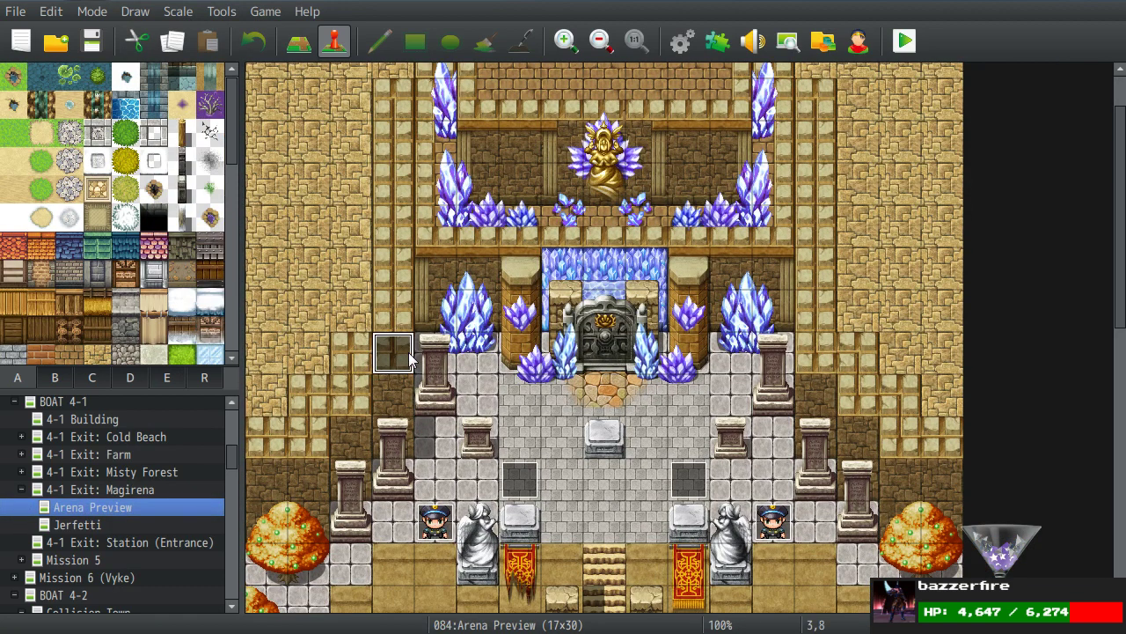
{"action": "double_click", "coordinate": [448, 313]}
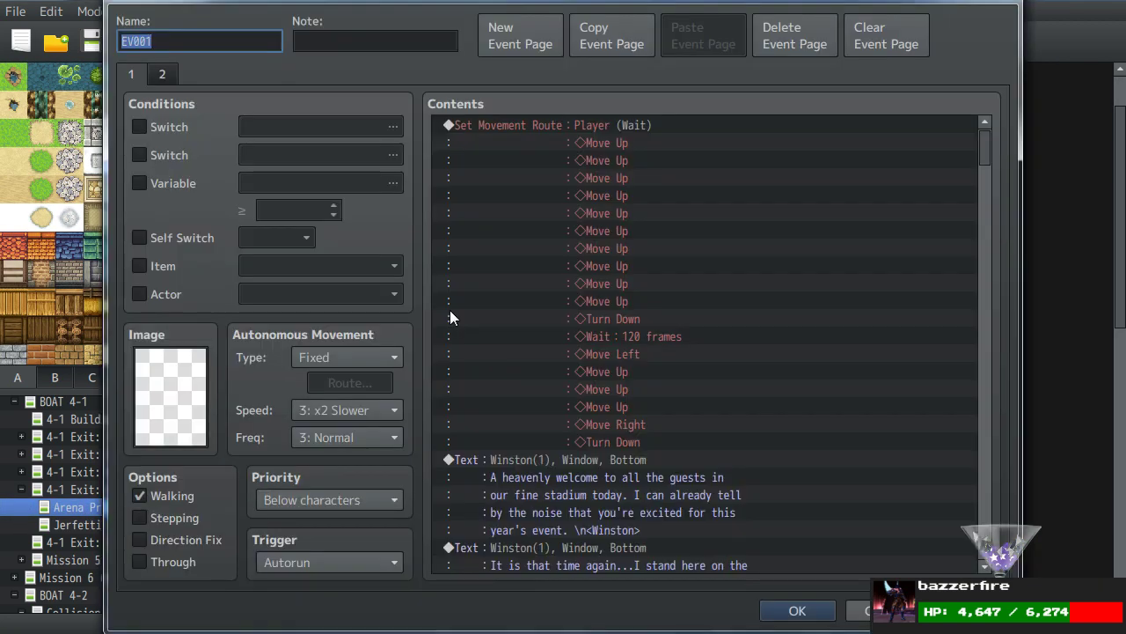
{"action": "scroll", "coordinate": [450, 310], "scroll_direction": "down", "scroll_amount": 9}
{"action": "left_click_drag", "start_coordinate": [981, 179], "coordinate": [978, 542]}
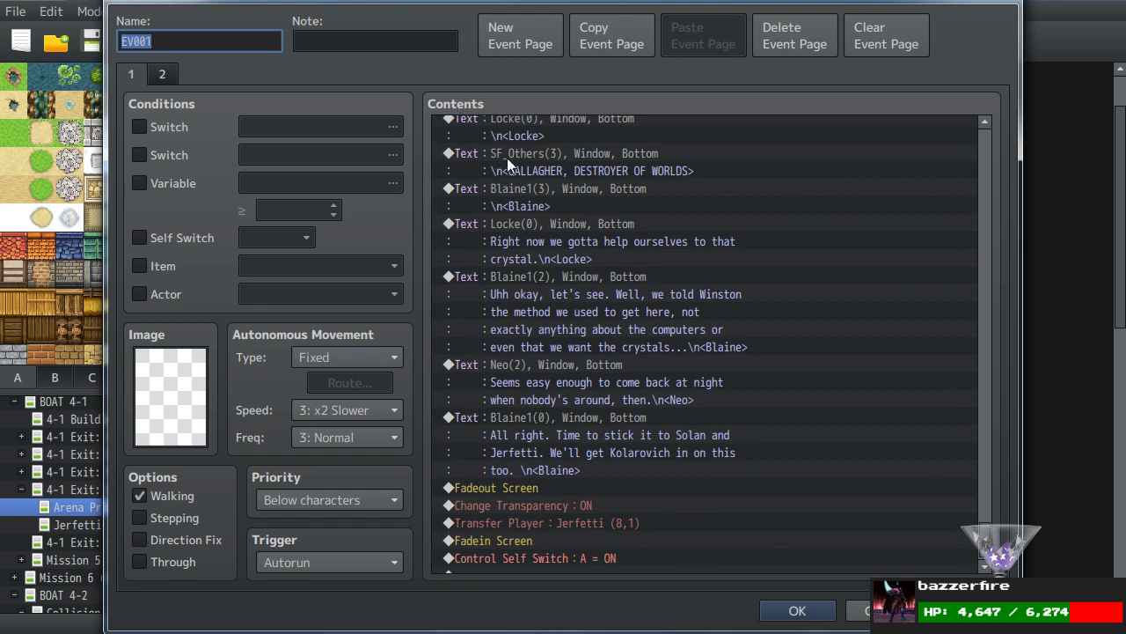
Check which face image the "GALLAGHER, DESTROYER OF WORLDS" text uses, and close the Arena Preview event.
{"action": "double_click", "coordinate": [507, 158]}
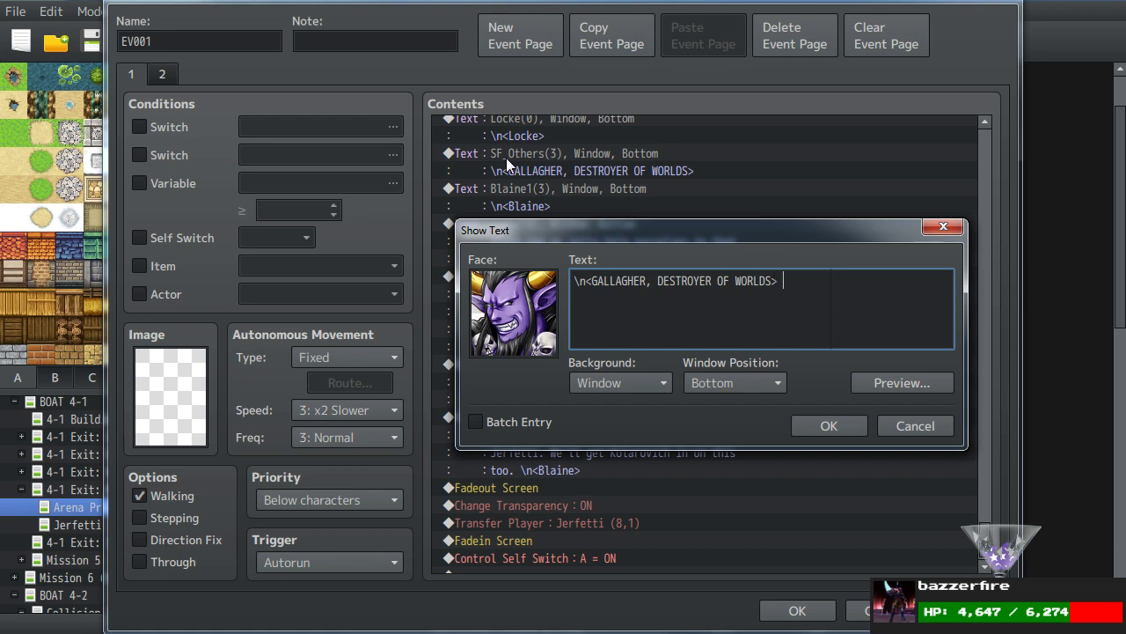
{"action": "double_click", "coordinate": [516, 323]}
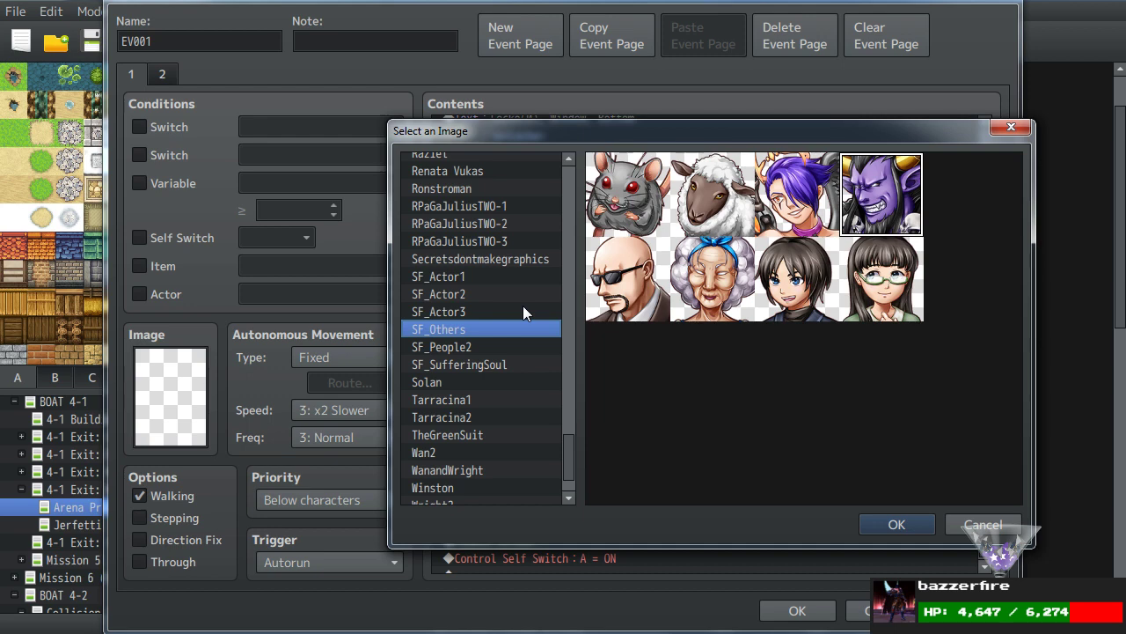
{"action": "left_click", "coordinate": [878, 531]}
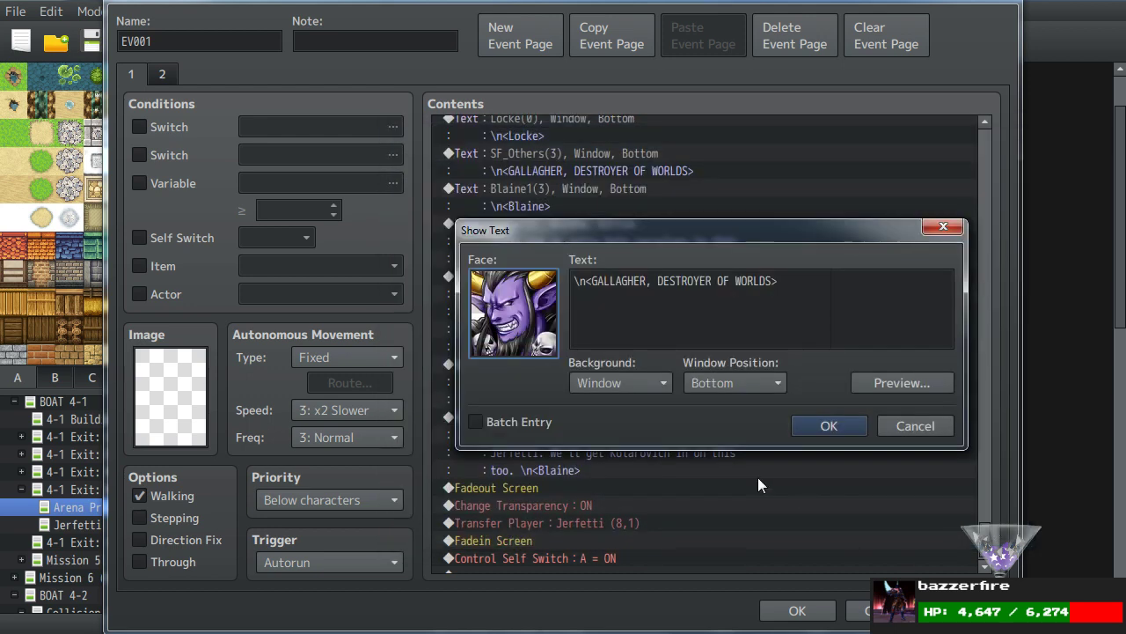
{"action": "left_click", "coordinate": [888, 425]}
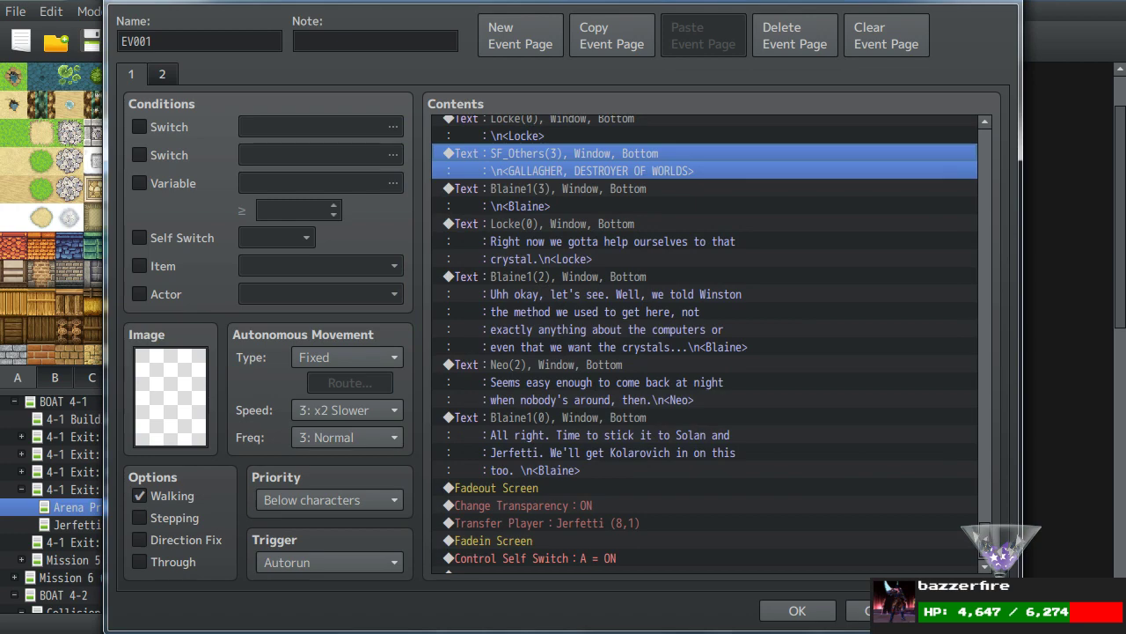
{"action": "left_click", "coordinate": [858, 609]}
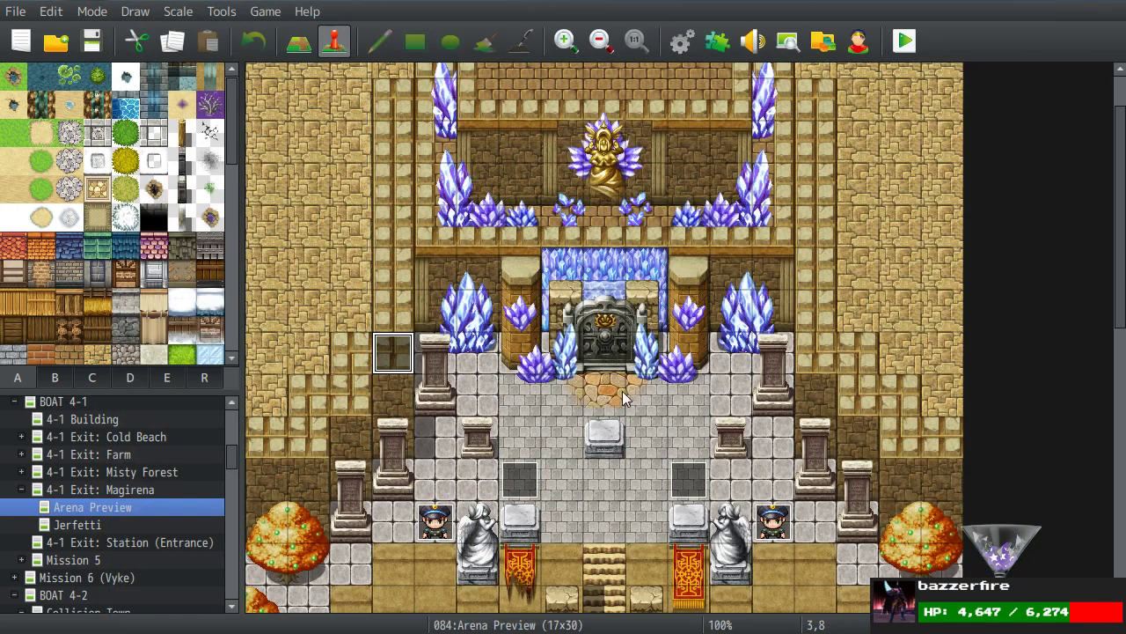
Collapse the BOAT 4-1 map branch, look through the rest of the map tree, and return to the BOAT 4-2 map.
{"action": "left_click", "coordinate": [603, 348]}
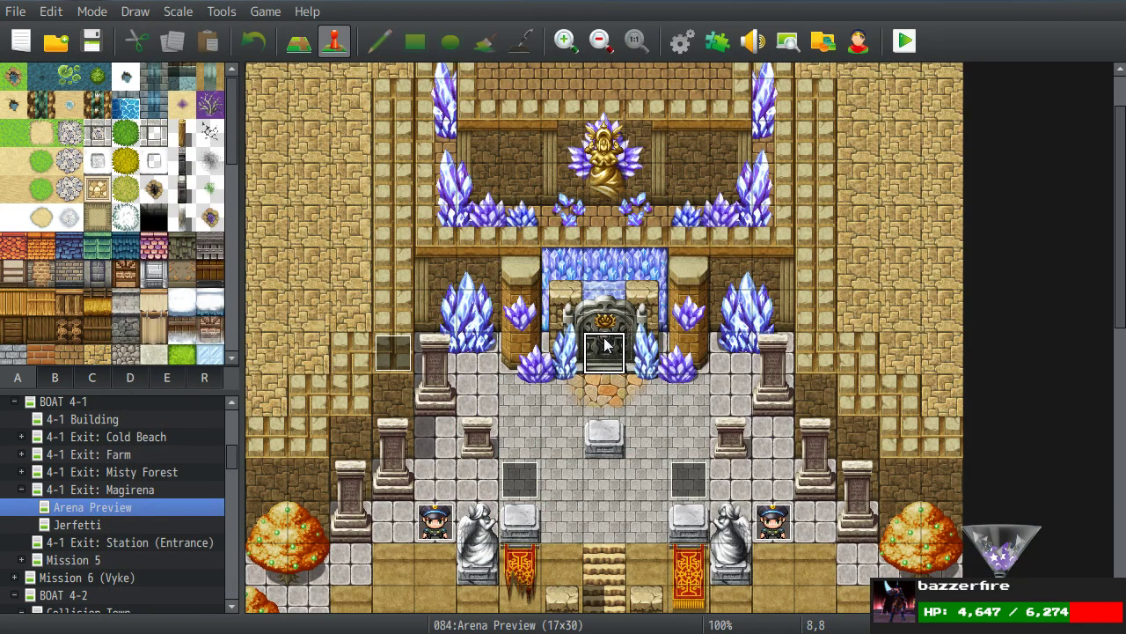
{"action": "scroll", "coordinate": [59, 510], "scroll_direction": "up", "scroll_amount": 2}
{"action": "scroll", "coordinate": [58, 515], "scroll_direction": "up", "scroll_amount": 1}
{"action": "double_click", "coordinate": [35, 489]}
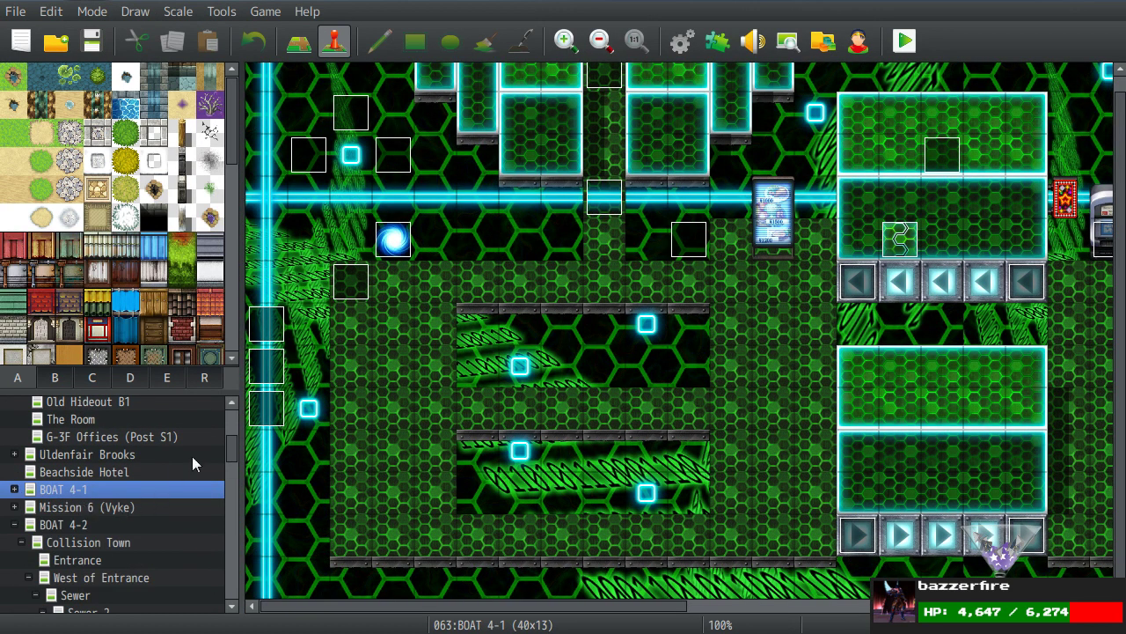
{"action": "left_click_drag", "start_coordinate": [231, 433], "coordinate": [232, 592]}
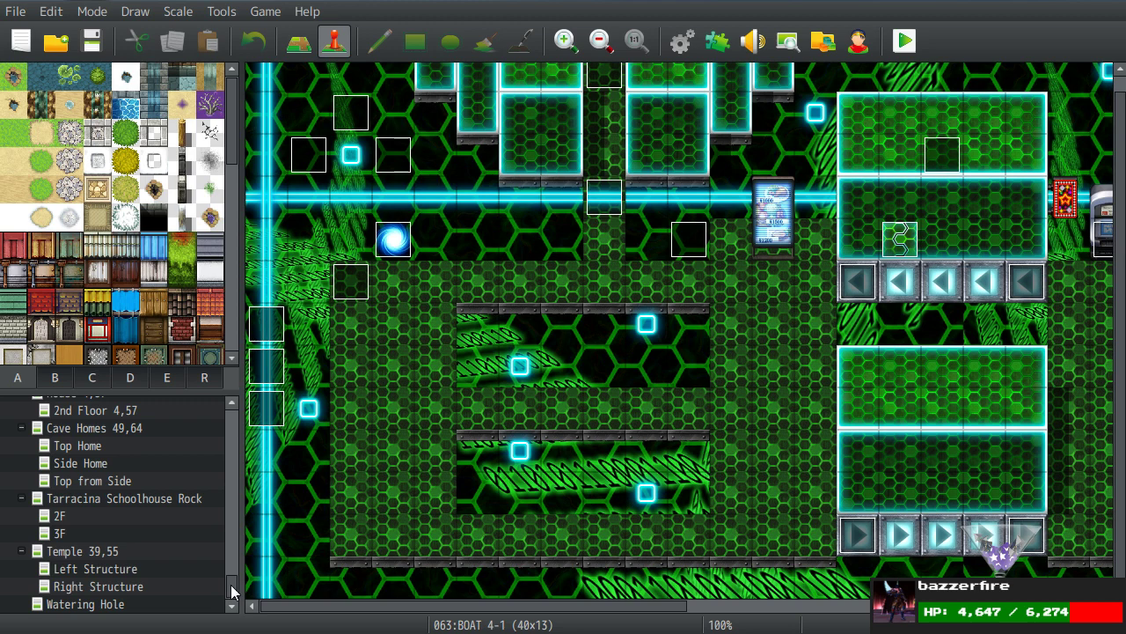
{"action": "left_click_drag", "start_coordinate": [232, 596], "coordinate": [231, 500]}
{"action": "scroll", "coordinate": [174, 494], "scroll_direction": "up", "scroll_amount": 4}
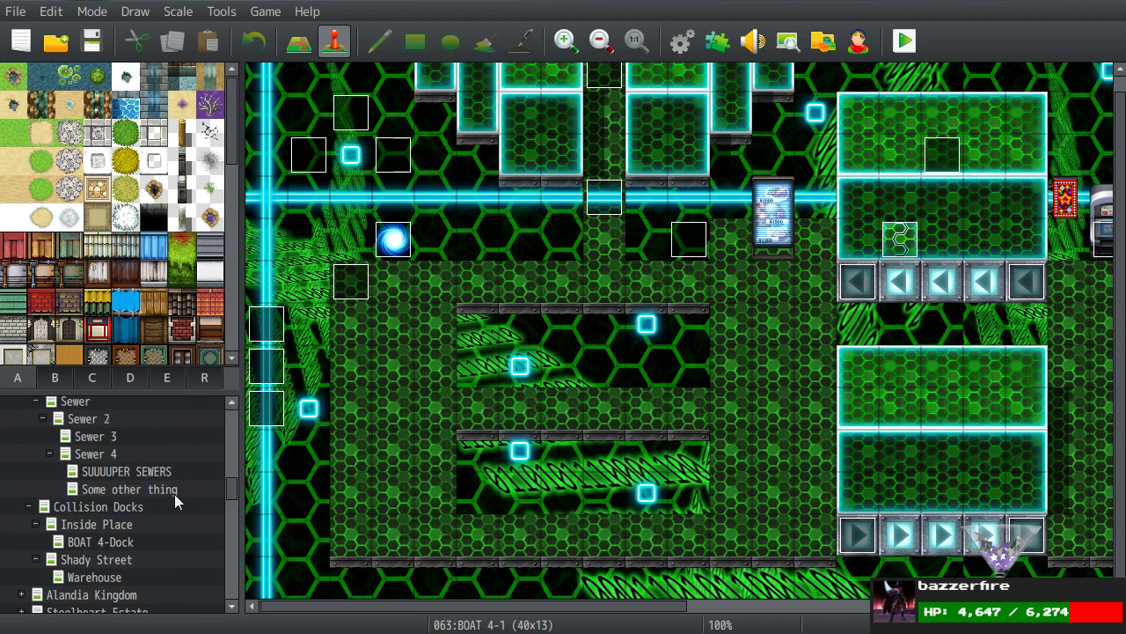
{"action": "left_click", "coordinate": [58, 470]}
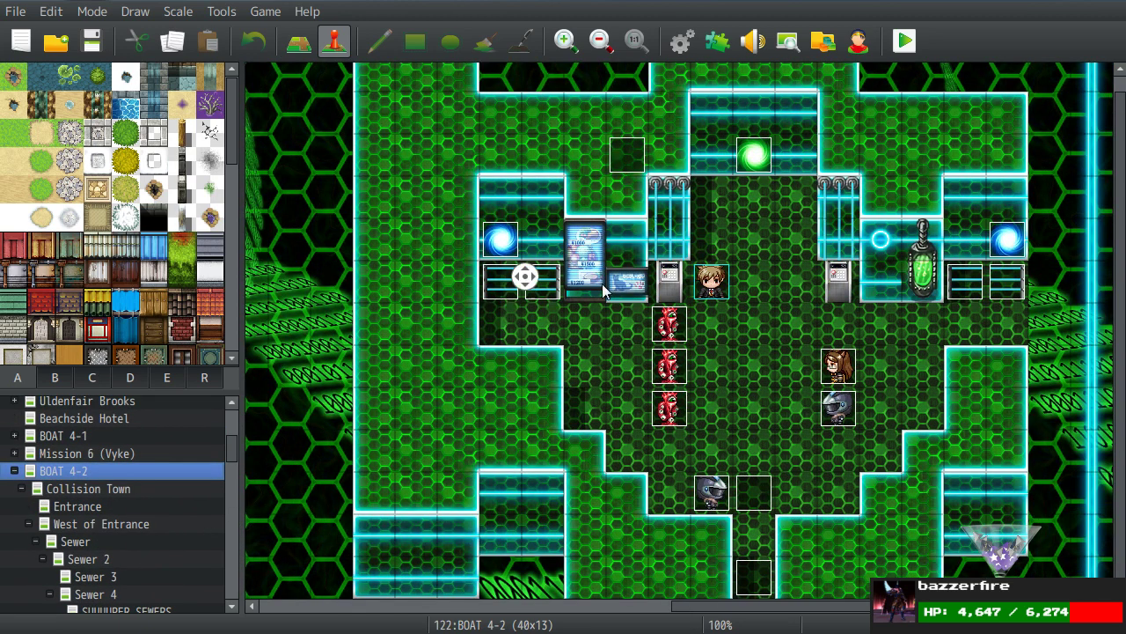
Check the floor around the characters on BOAT 4-2 and review the opening commands of the After Scarbane event.
{"action": "left_click", "coordinate": [757, 275]}
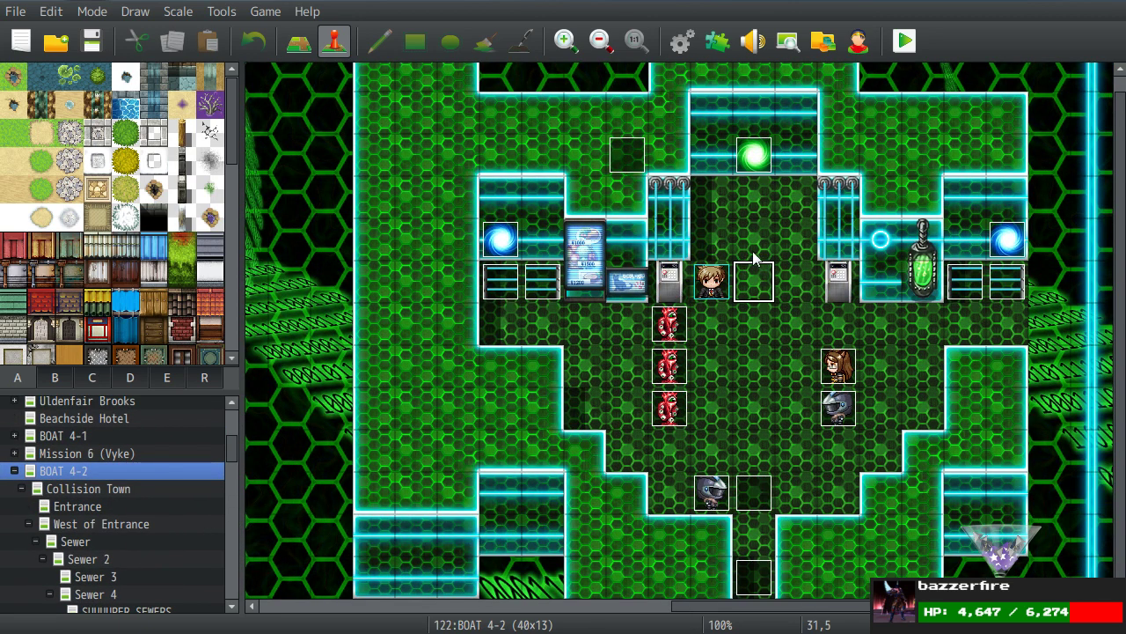
{"action": "left_click", "coordinate": [794, 407]}
{"action": "left_click", "coordinate": [764, 327]}
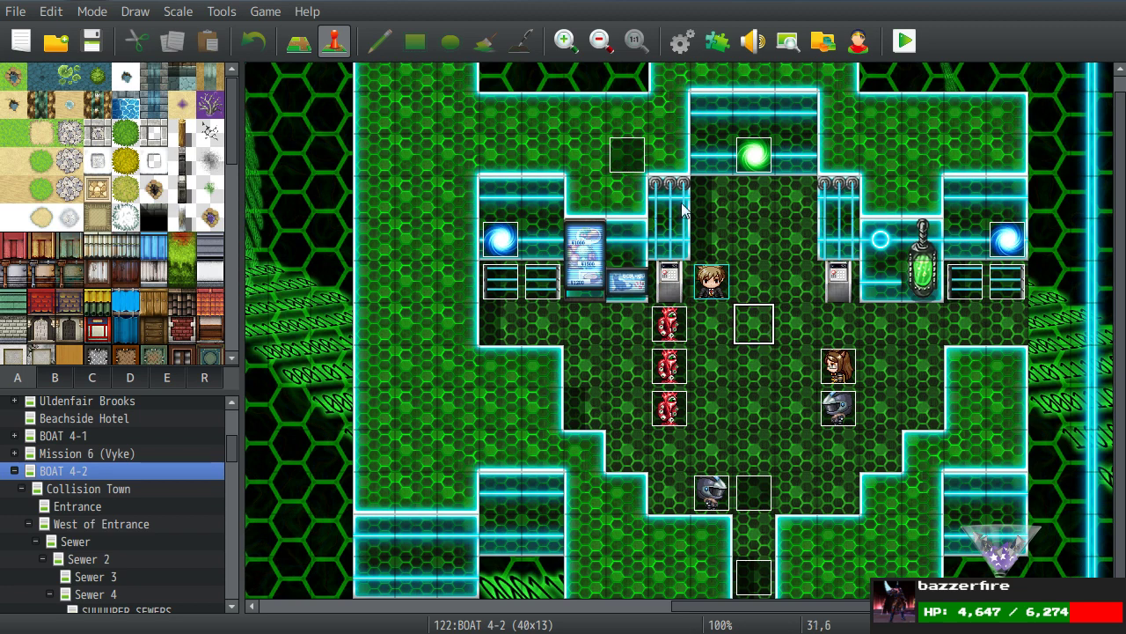
{"action": "double_click", "coordinate": [642, 164]}
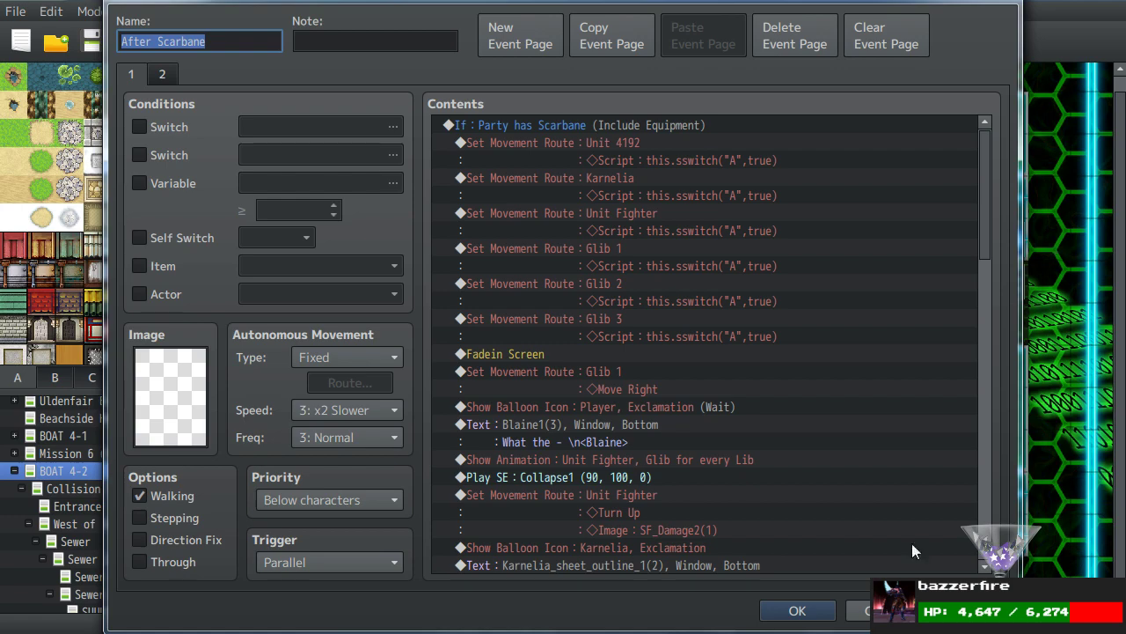
{"action": "left_click", "coordinate": [796, 610]}
View the Watering Hole map at the end of the map tree.
{"action": "left_click_drag", "start_coordinate": [229, 444], "coordinate": [233, 607]}
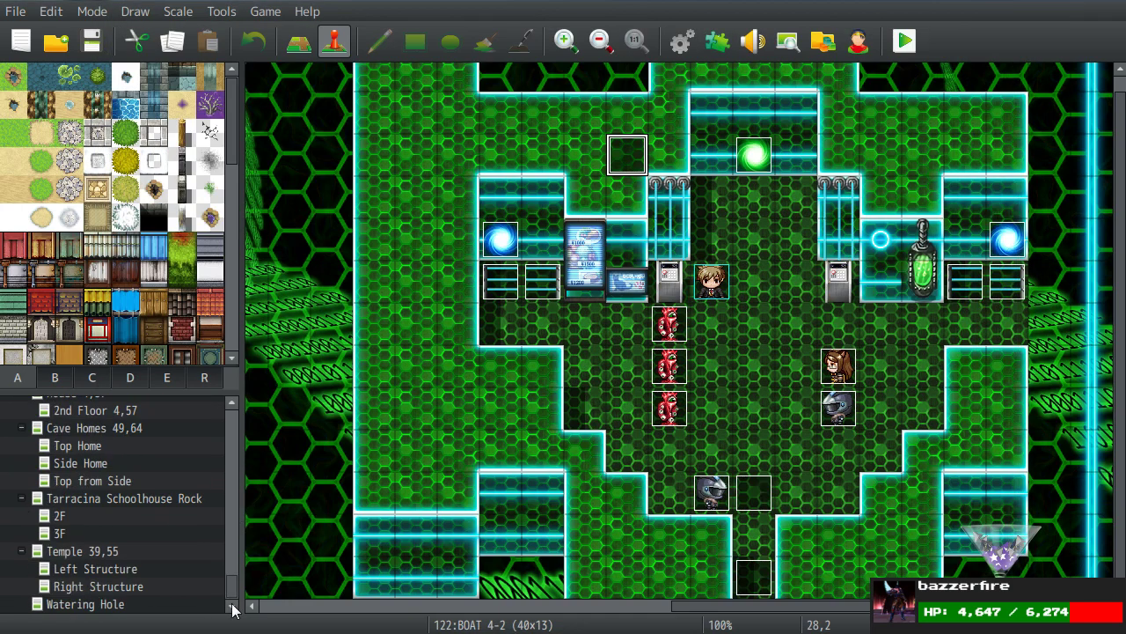
{"action": "left_click", "coordinate": [141, 592]}
{"action": "left_click", "coordinate": [139, 606]}
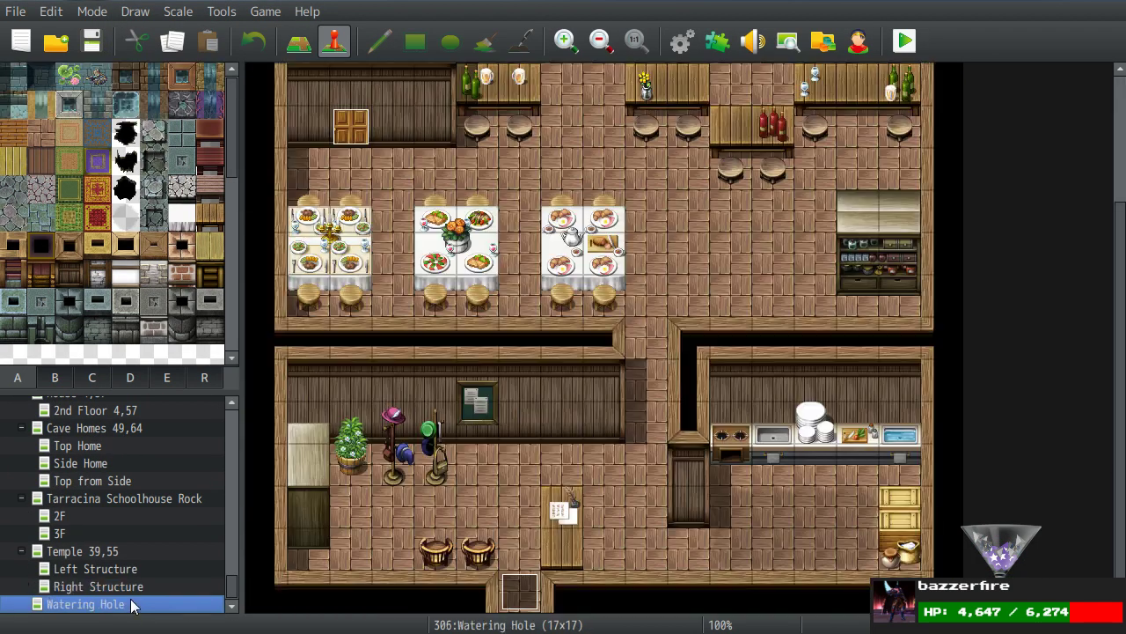
Return to the green portal room on BOAT 4-2 and recheck the After Scarbane event's first page.
{"action": "left_click_drag", "start_coordinate": [238, 578], "coordinate": [215, 485]}
{"action": "scroll", "coordinate": [215, 485], "scroll_direction": "down", "scroll_amount": 12}
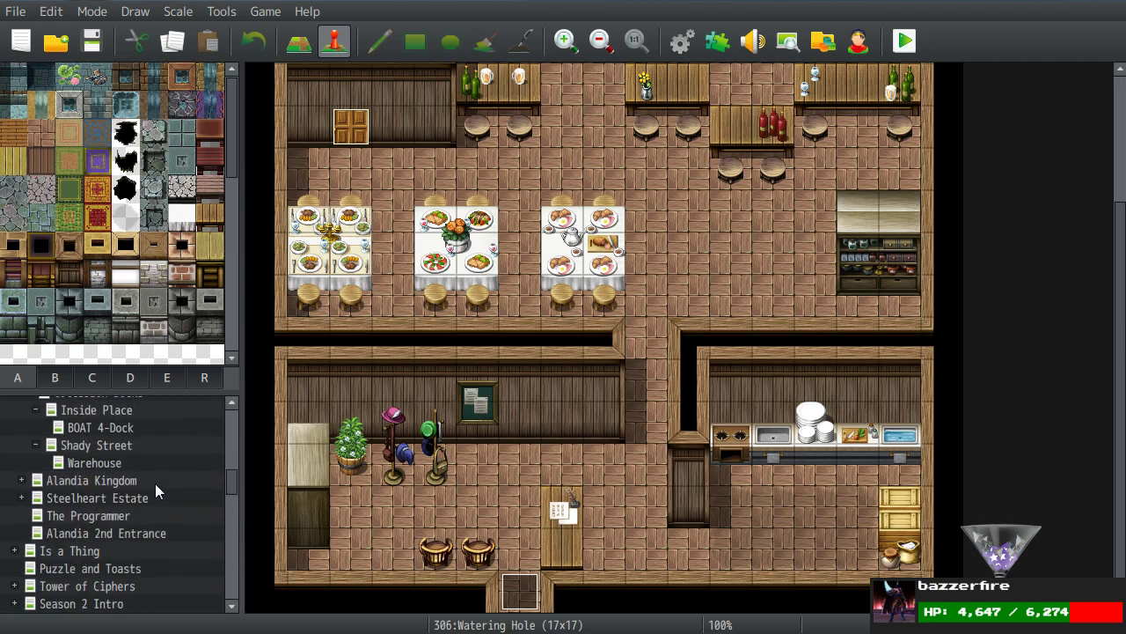
{"action": "scroll", "coordinate": [114, 485], "scroll_direction": "up", "scroll_amount": 12}
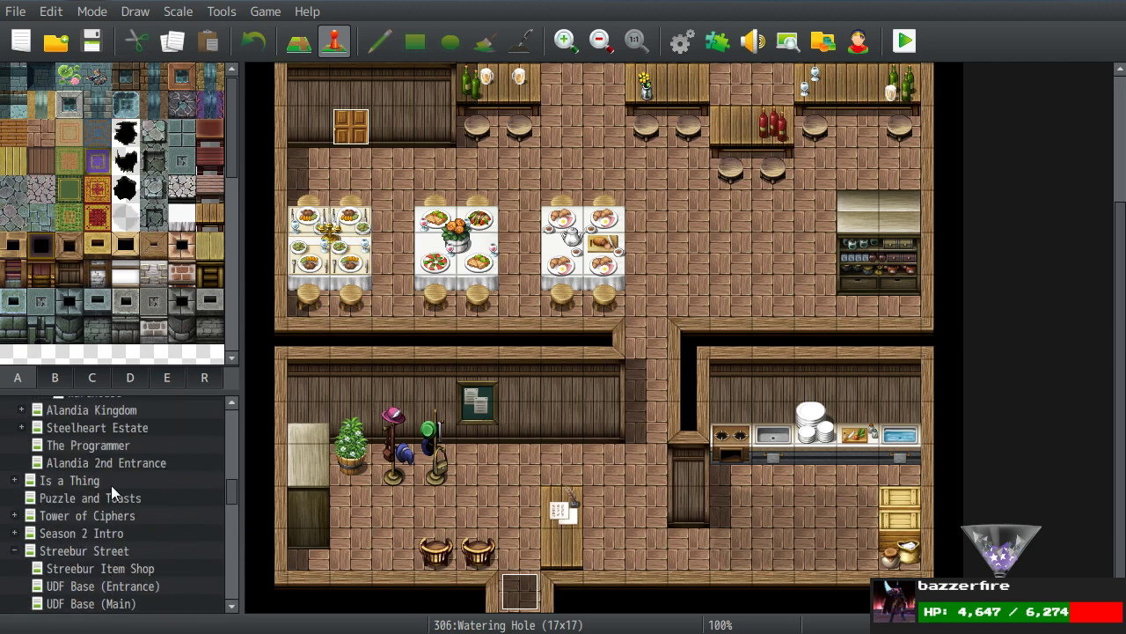
{"action": "scroll", "coordinate": [111, 485], "scroll_direction": "up", "scroll_amount": 2}
{"action": "left_click", "coordinate": [91, 497]}
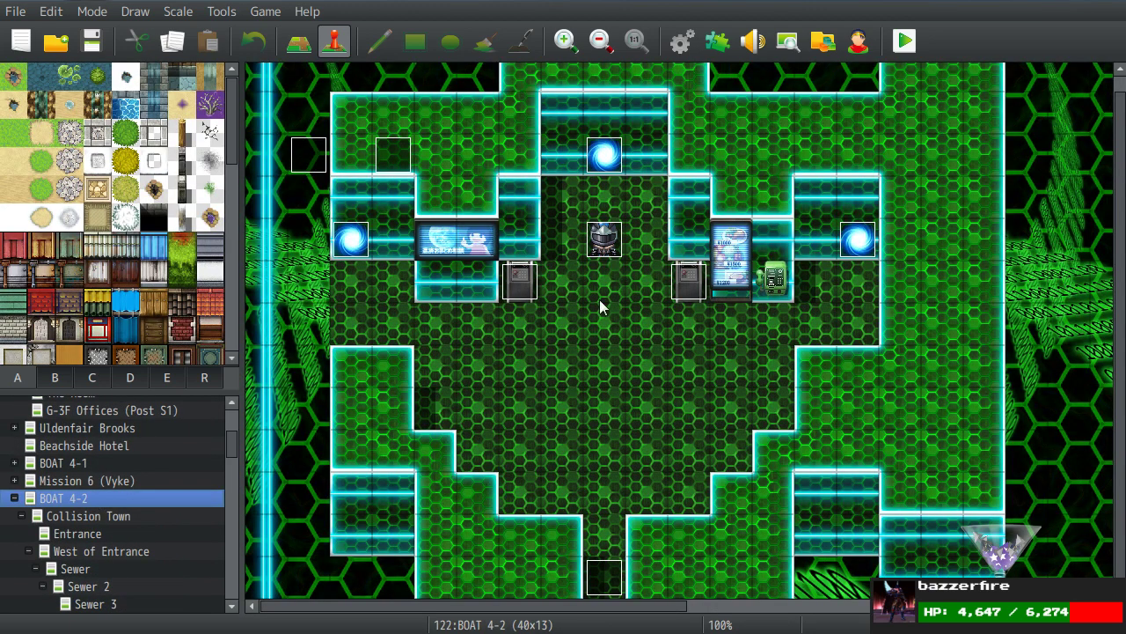
{"action": "scroll", "coordinate": [624, 314], "scroll_direction": "right", "scroll_amount": 10}
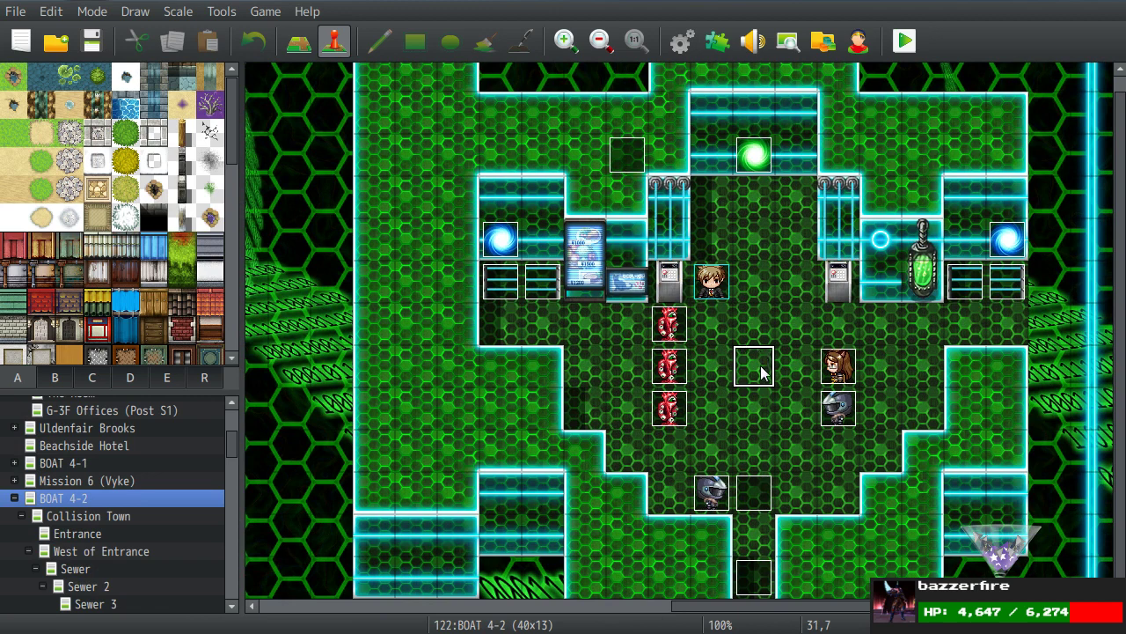
{"action": "double_click", "coordinate": [643, 144]}
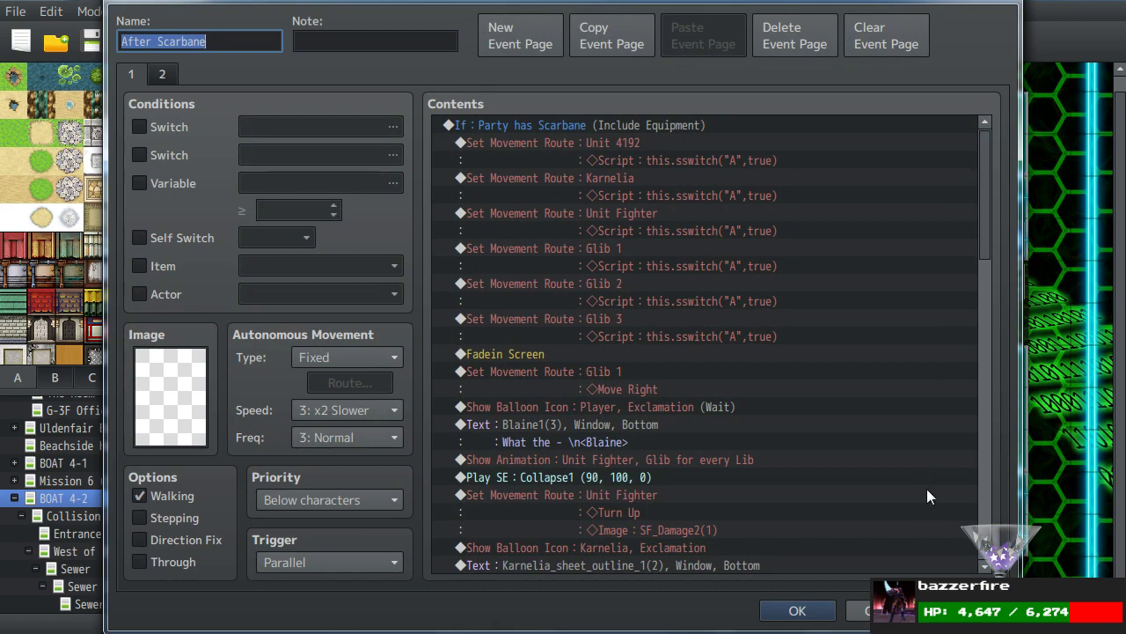
{"action": "left_click", "coordinate": [860, 610]}
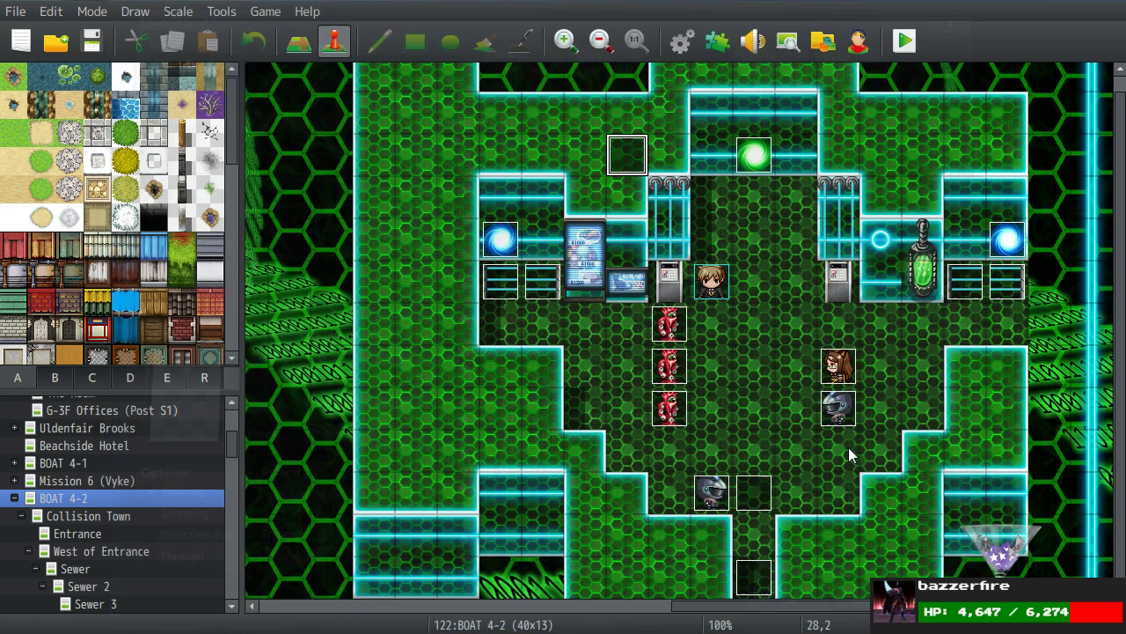
Open the Event Searcher and examine its switch, variable and event name search options.
{"action": "left_click", "coordinate": [782, 45]}
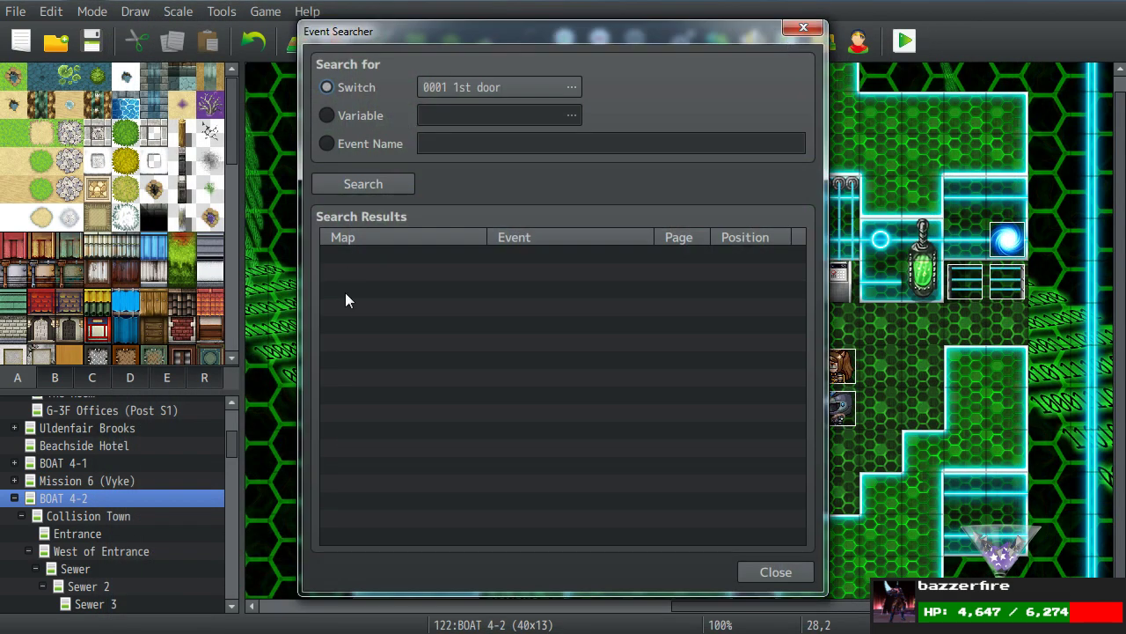
{"action": "left_click", "coordinate": [332, 115]}
{"action": "left_click", "coordinate": [331, 145]}
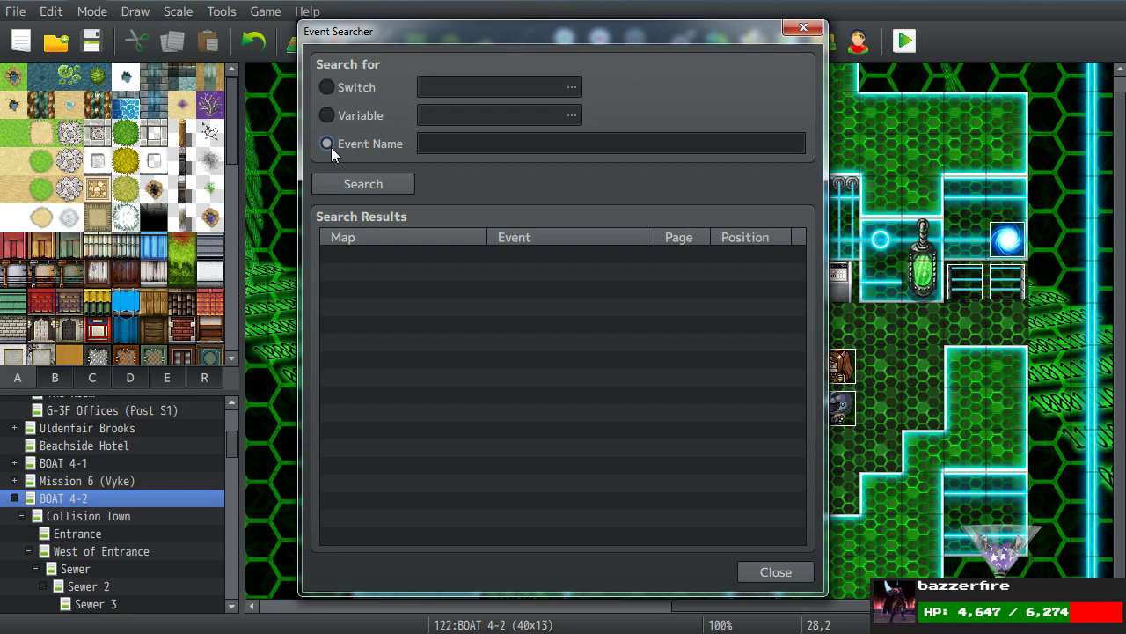
{"action": "left_click", "coordinate": [357, 115]}
{"action": "left_click", "coordinate": [340, 87]}
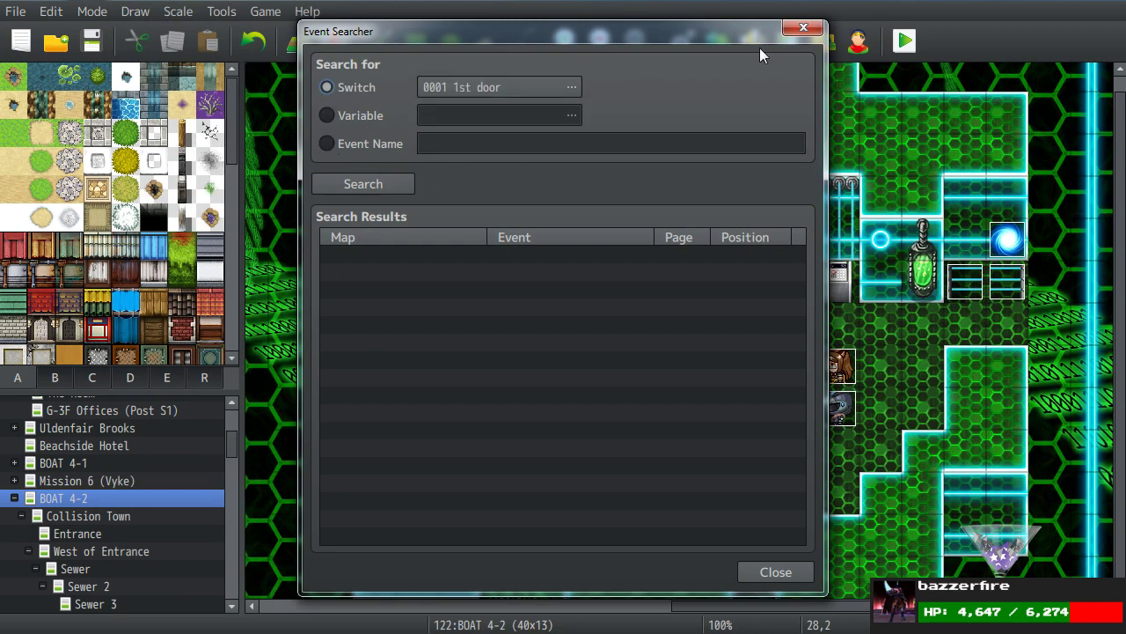
Close the event searcher and browse the background music in the sound test down to the Exploration track.
{"action": "left_click", "coordinate": [799, 34]}
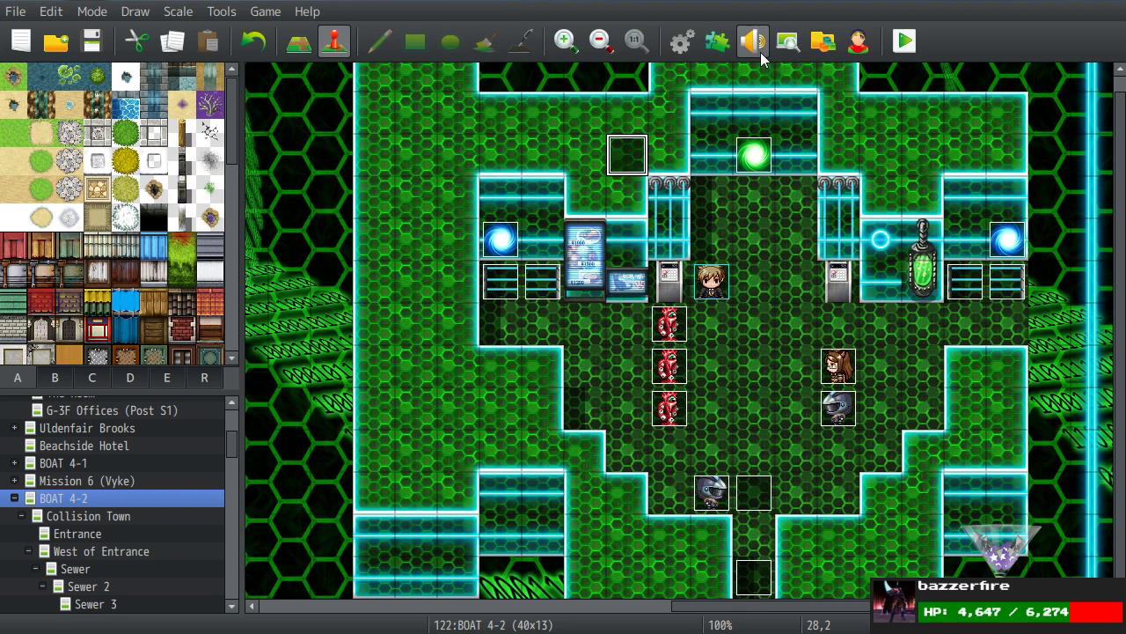
{"action": "left_click", "coordinate": [755, 41]}
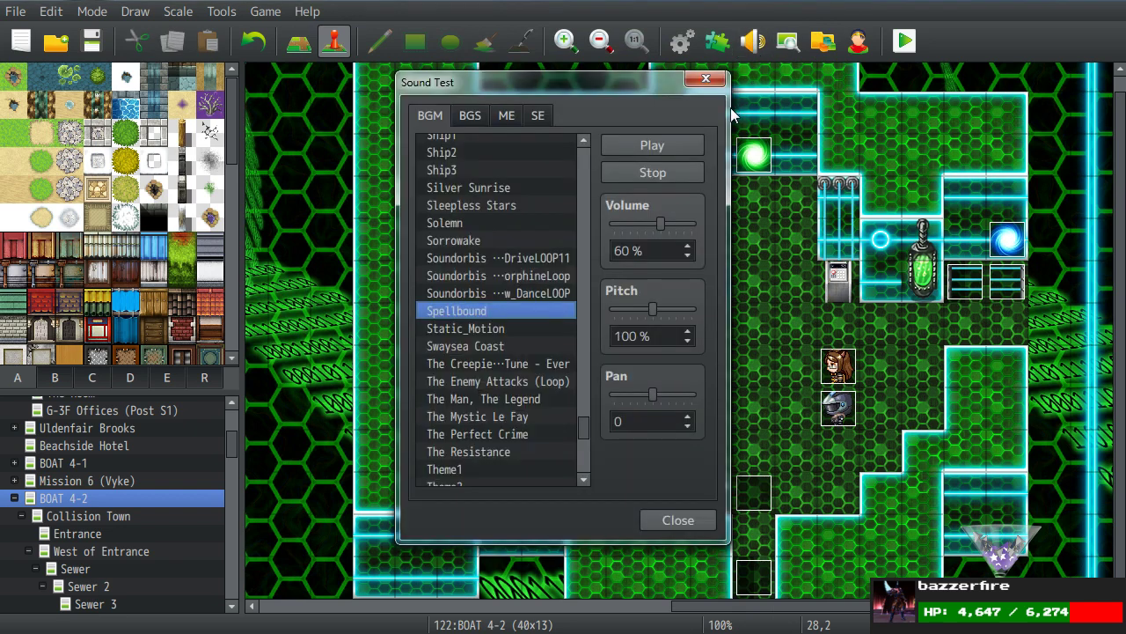
{"action": "left_click_drag", "start_coordinate": [584, 434], "coordinate": [575, 304]}
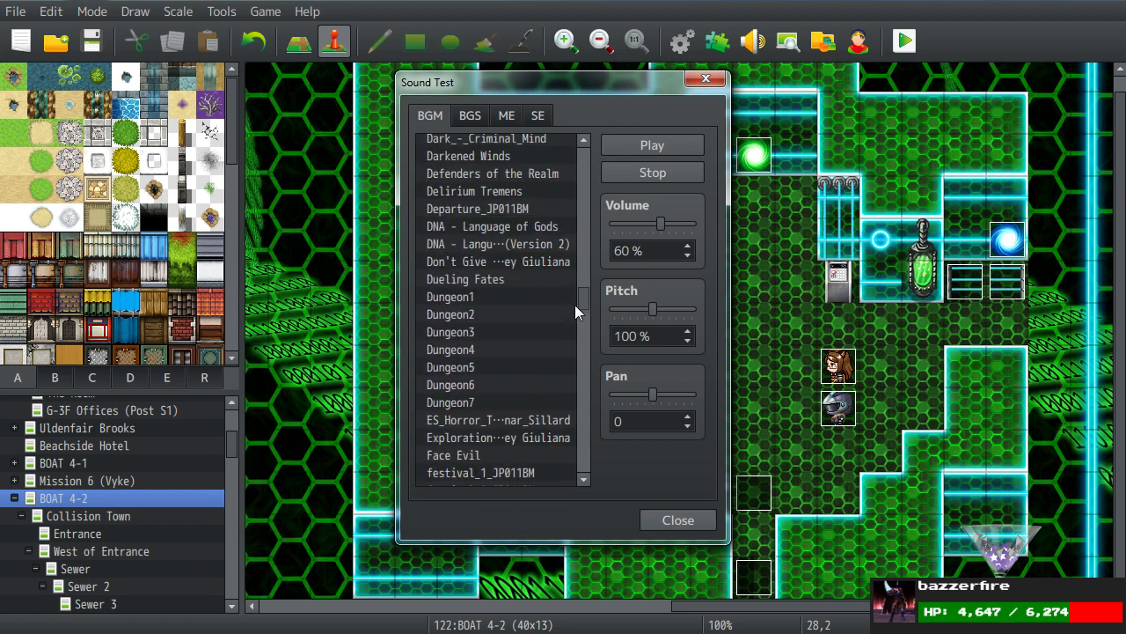
{"action": "left_click", "coordinate": [524, 433]}
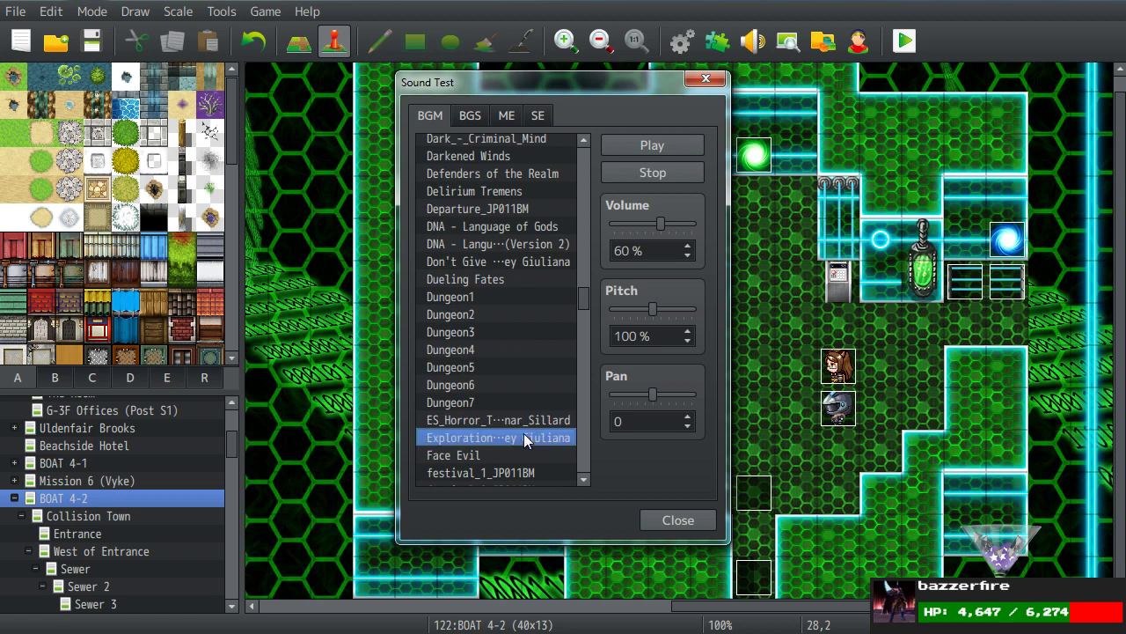
{"action": "left_click", "coordinate": [701, 81]}
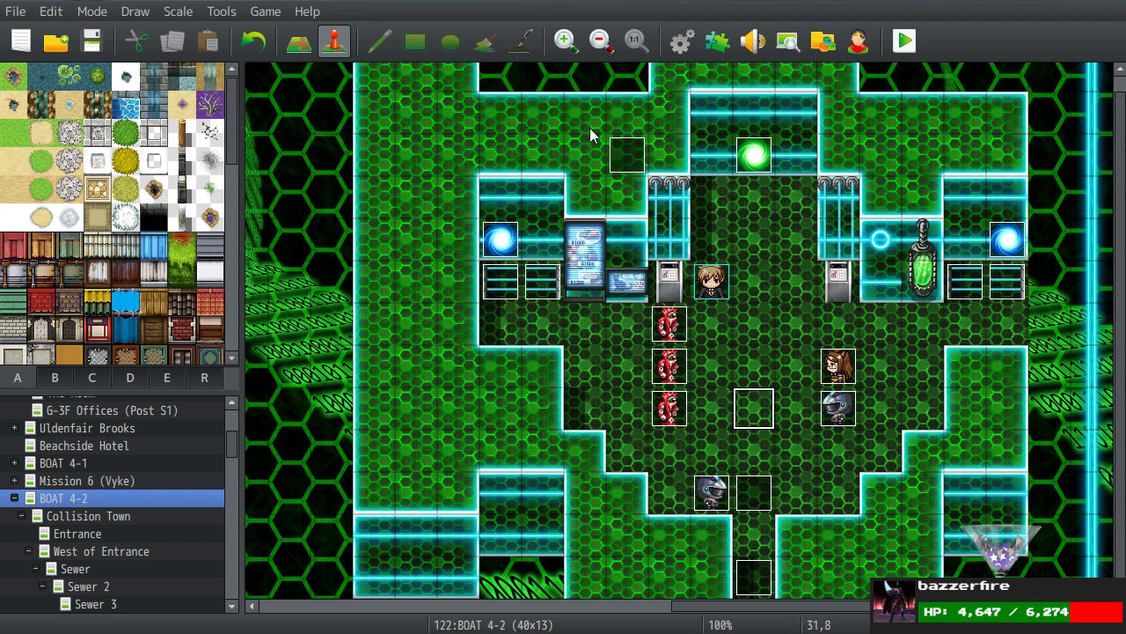
Open the After Scarbane event and duplicate Blaine's "N-No, of course not." message at the end of the If branch.
{"action": "double_click", "coordinate": [616, 152]}
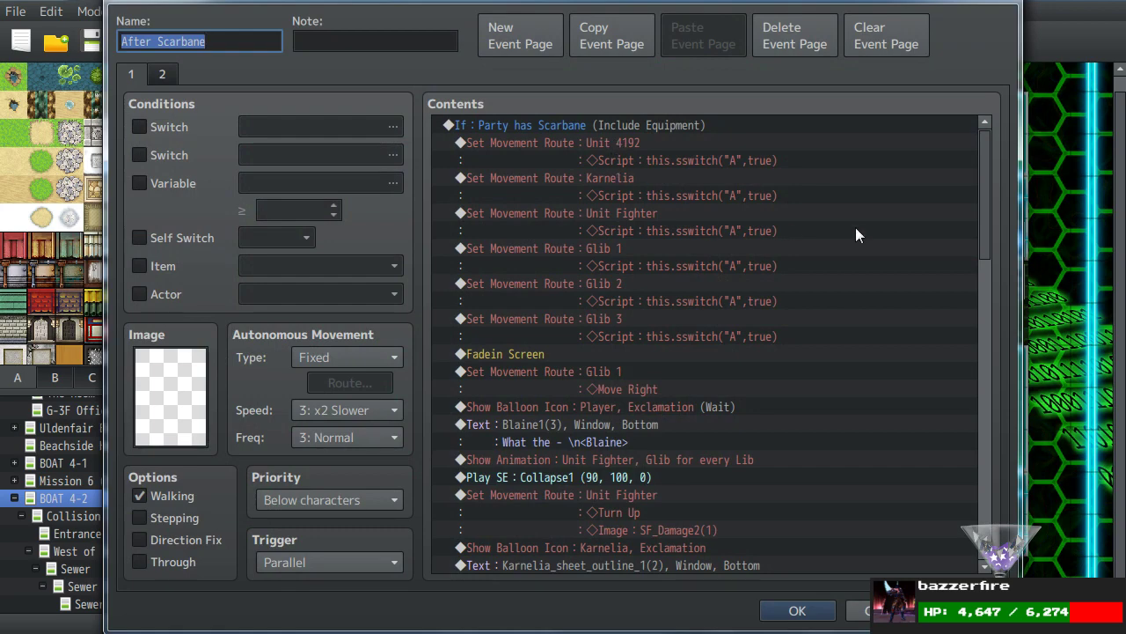
{"action": "left_click_drag", "start_coordinate": [984, 176], "coordinate": [982, 480]}
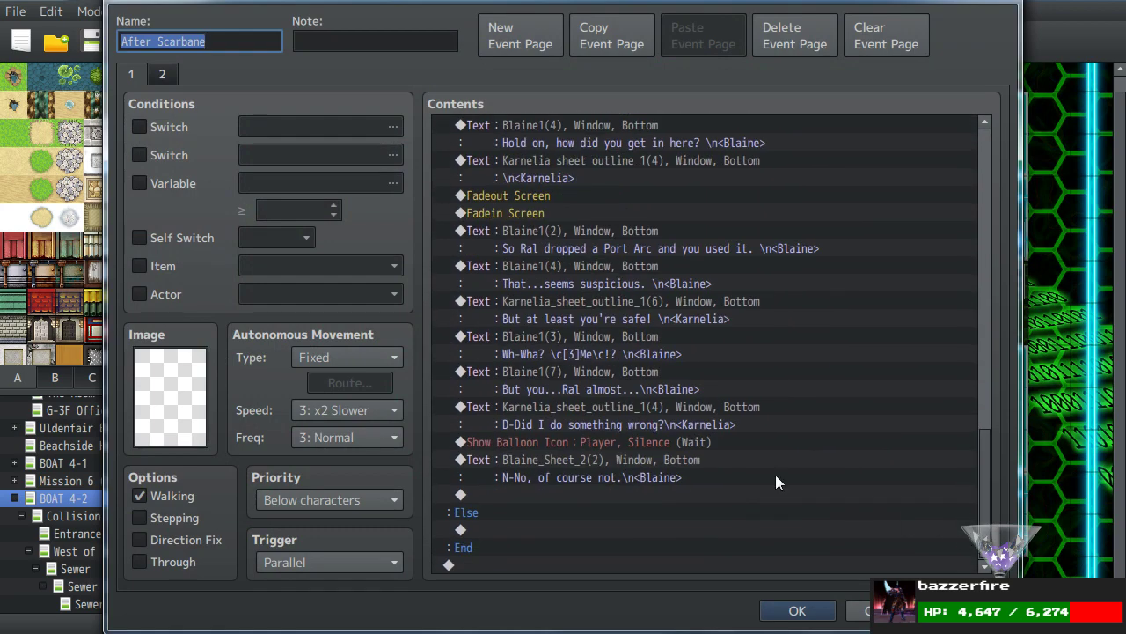
{"action": "left_click", "coordinate": [598, 463]}
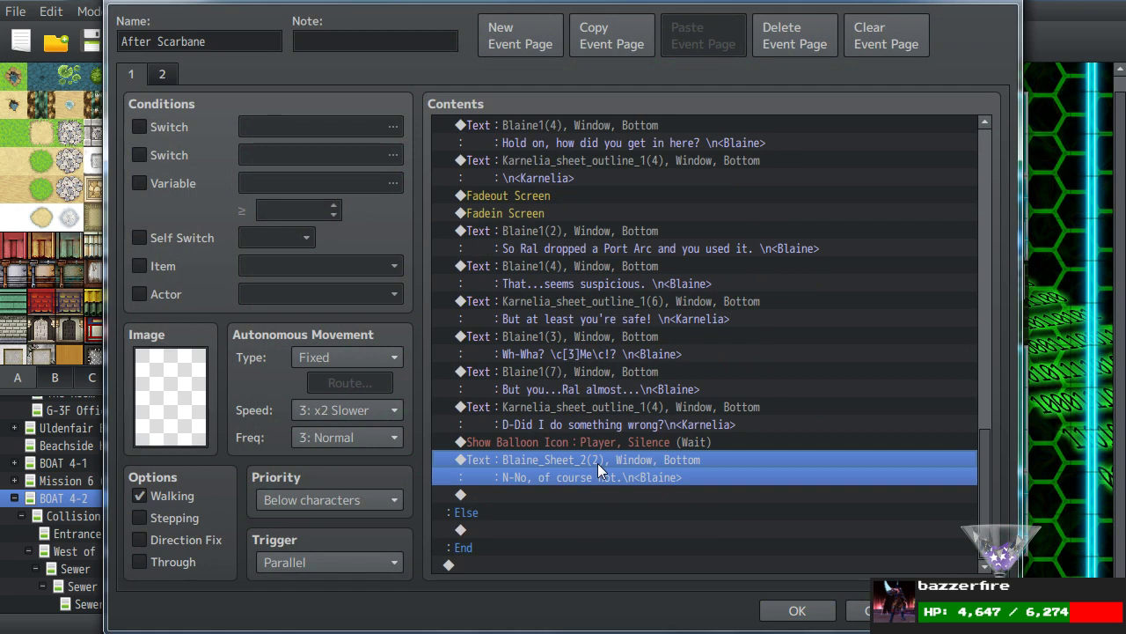
{"action": "left_click", "coordinate": [550, 494]}
{"action": "key", "text": "ctrl+v"}
Change the face of the duplicated Blaine message to Blaine1(6).
{"action": "double_click", "coordinate": [547, 458]}
{"action": "double_click", "coordinate": [503, 345]}
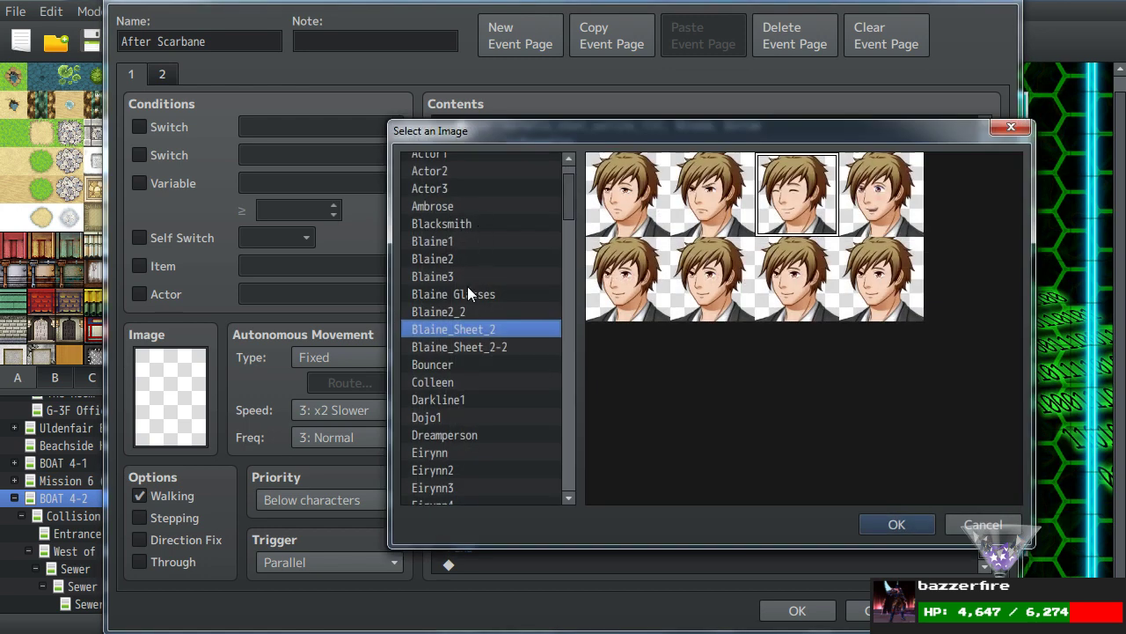
{"action": "left_click", "coordinate": [454, 238]}
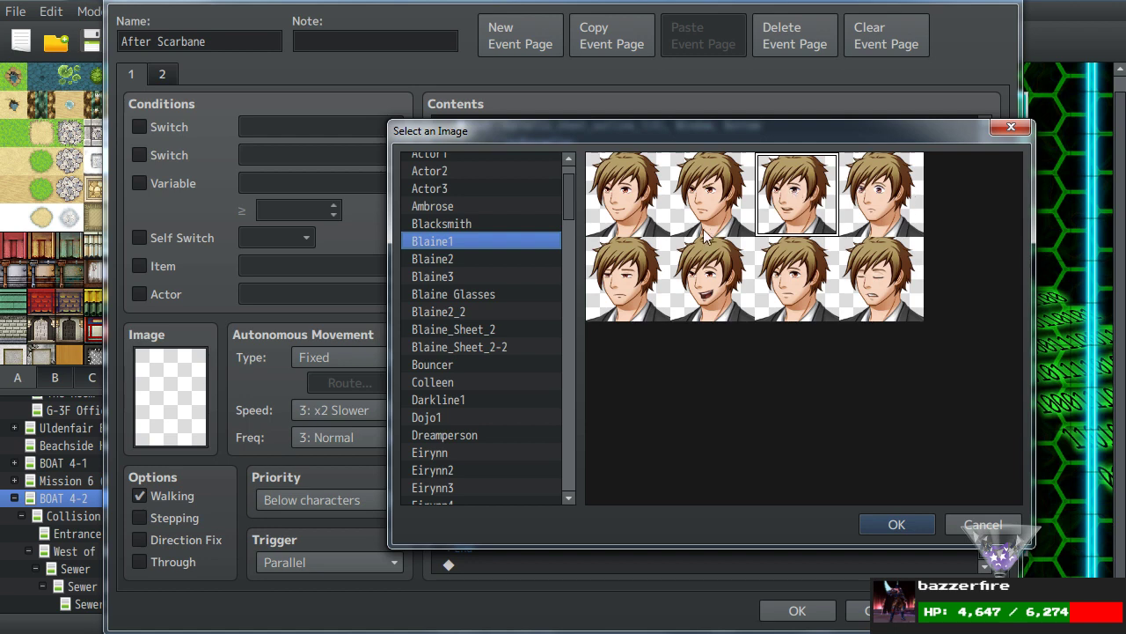
{"action": "double_click", "coordinate": [758, 289]}
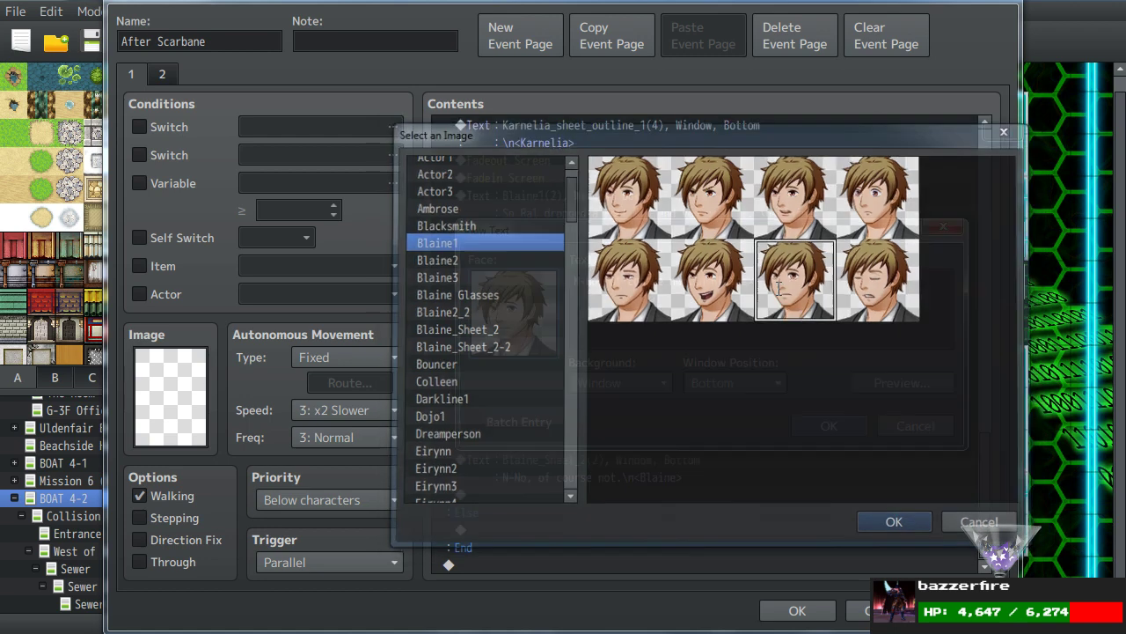
Replace the message's dialogue with "If anything, I'm glad \c[3]you're\c safe. I had", keeping the \n<Blaine> tag.
{"action": "left_click_drag", "start_coordinate": [694, 282], "coordinate": [372, 275]}
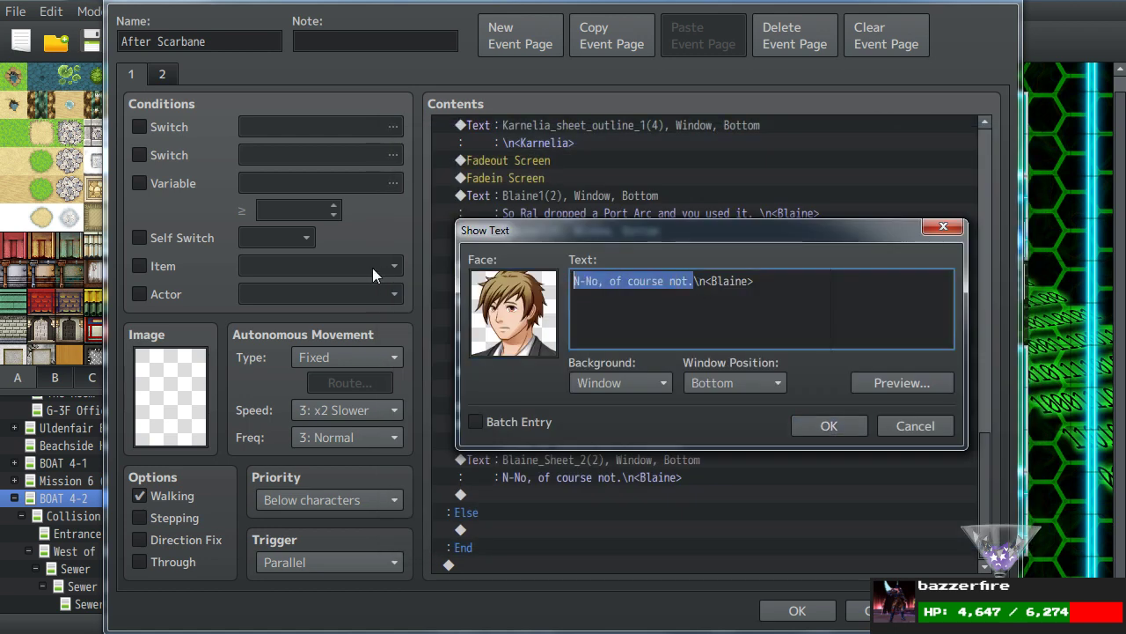
{"action": "type", "text": "I a"}
{"action": "key", "text": "BackSpace"}
{"action": "key", "text": "BackSpace"}
{"action": "key", "text": "BackSpace"}
{"action": "type", "text": "If anything, k"}
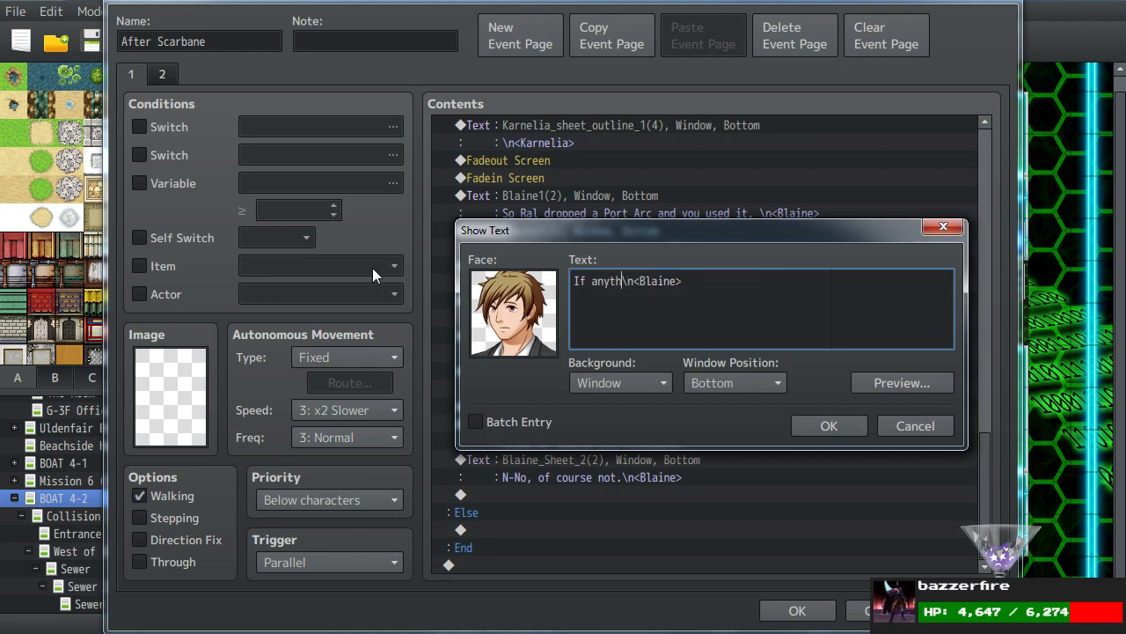
{"action": "key", "text": "BackSpace"}
{"action": "type", "text": "I'm glad \\c[3]you're\\c "}
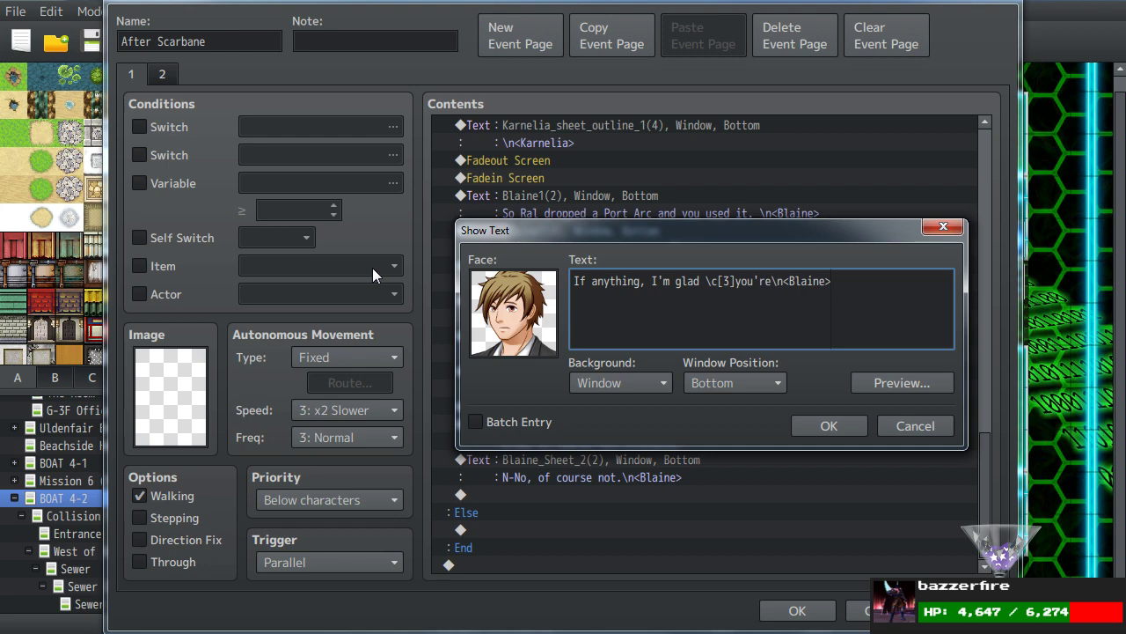
{"action": "type", "text": "safe."}
{"action": "type", "text": " I had\\"}
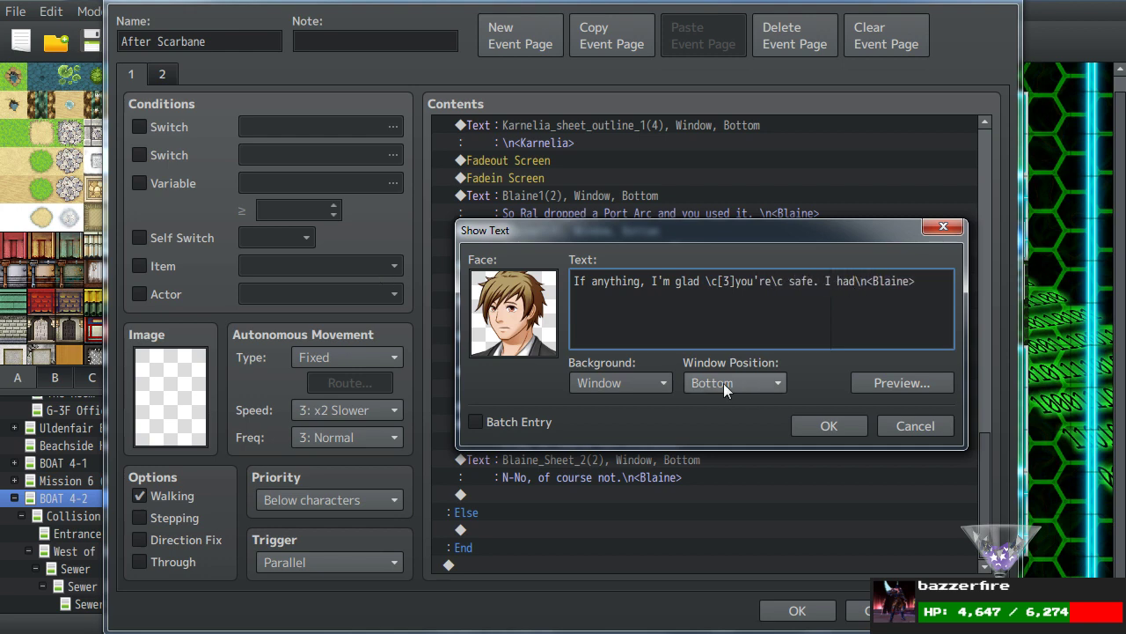
Preview the message and complete it with the lines "no clue what was going to happen to you" and "after this whole thing...".
{"action": "left_click", "coordinate": [889, 381]}
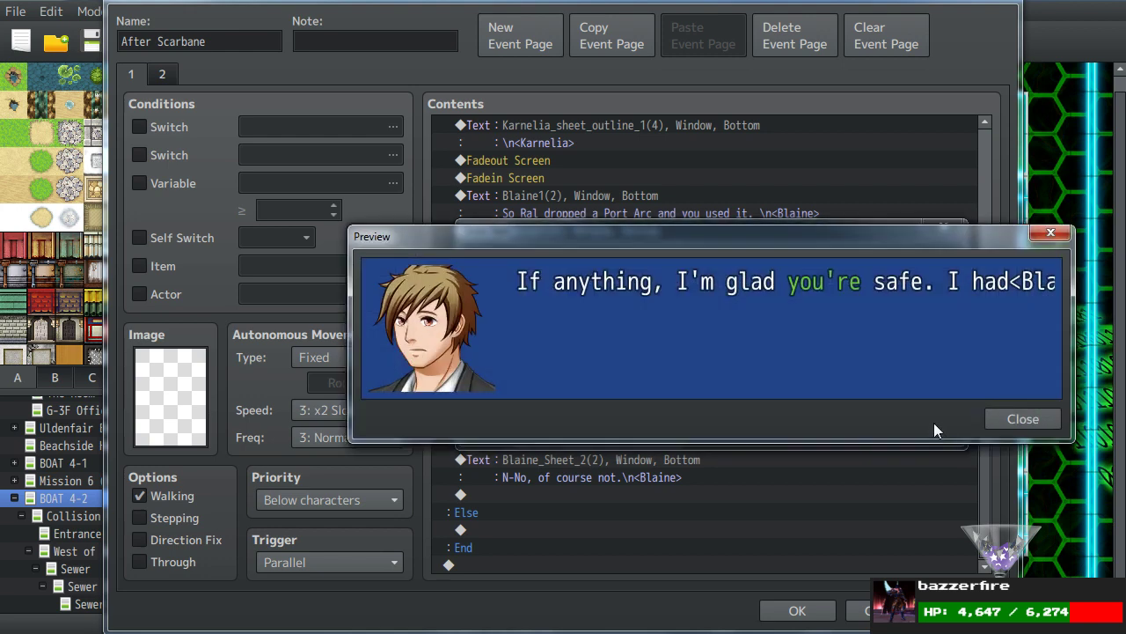
{"action": "left_click", "coordinate": [1020, 421]}
{"action": "left_click", "coordinate": [861, 280]}
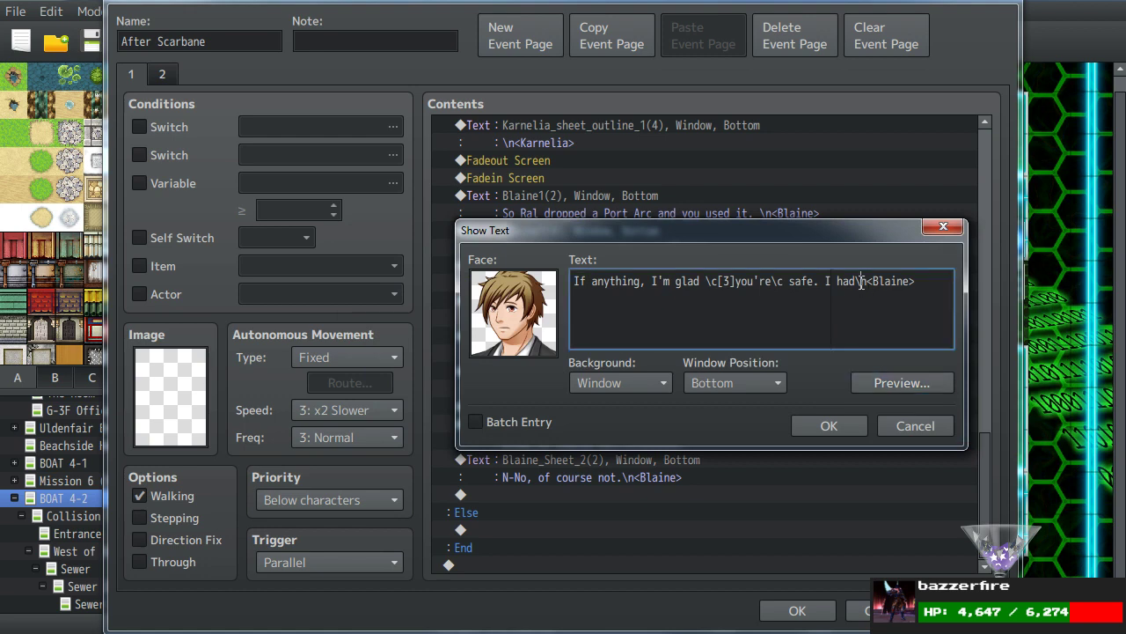
{"action": "key", "text": "Return"}
{"action": "type", "text": "no clue what "}
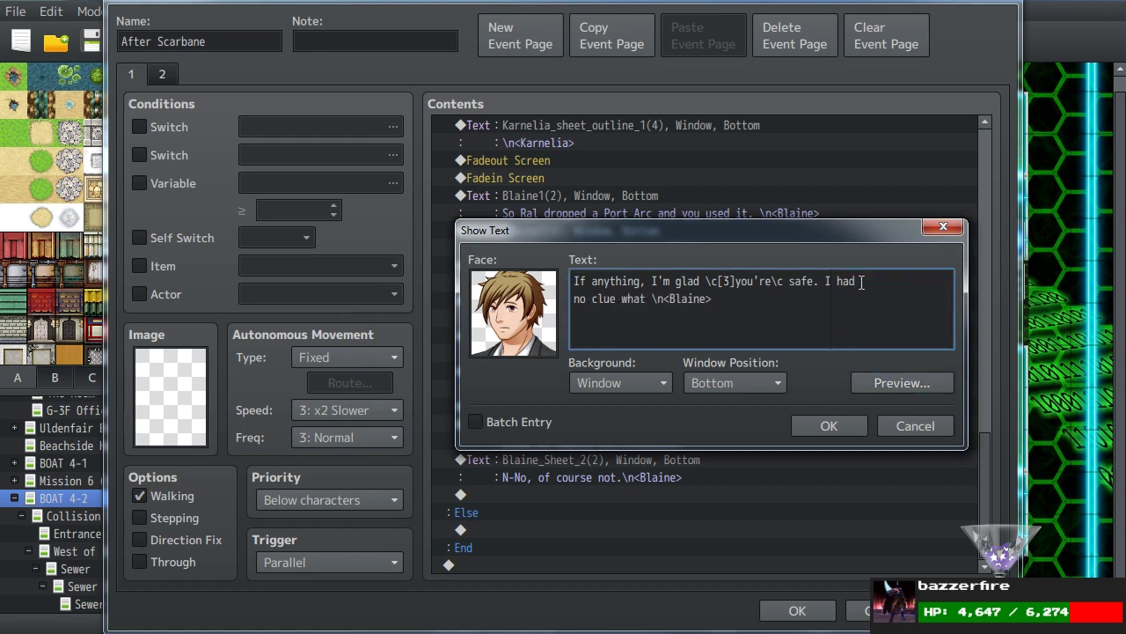
{"action": "type", "text": "was going to happen to you afte"}
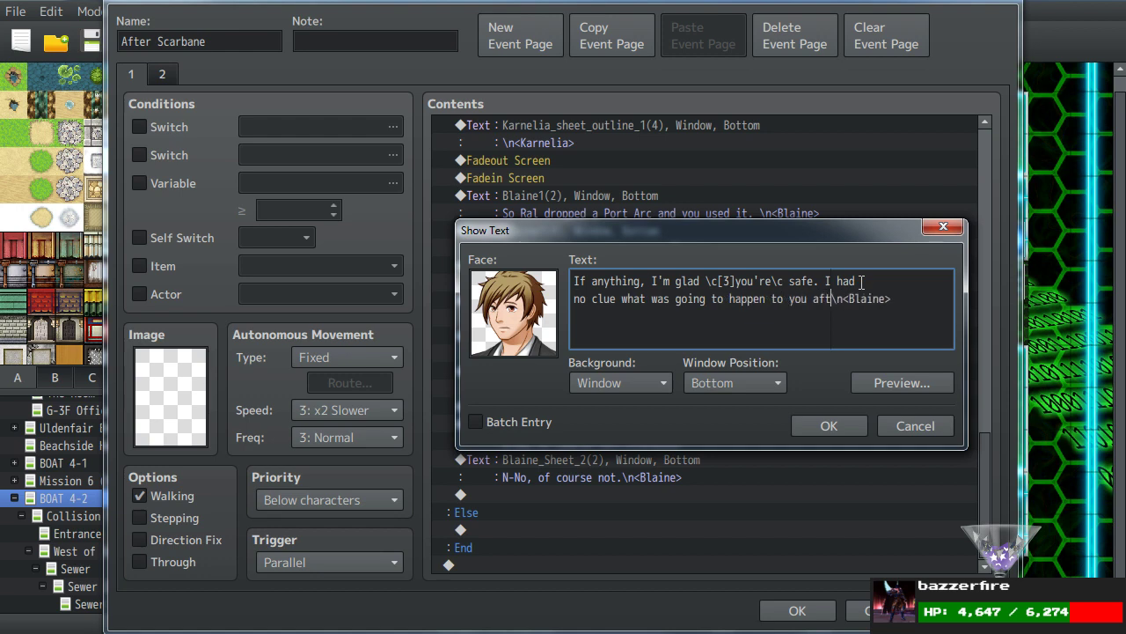
{"action": "type", "text": "r "}
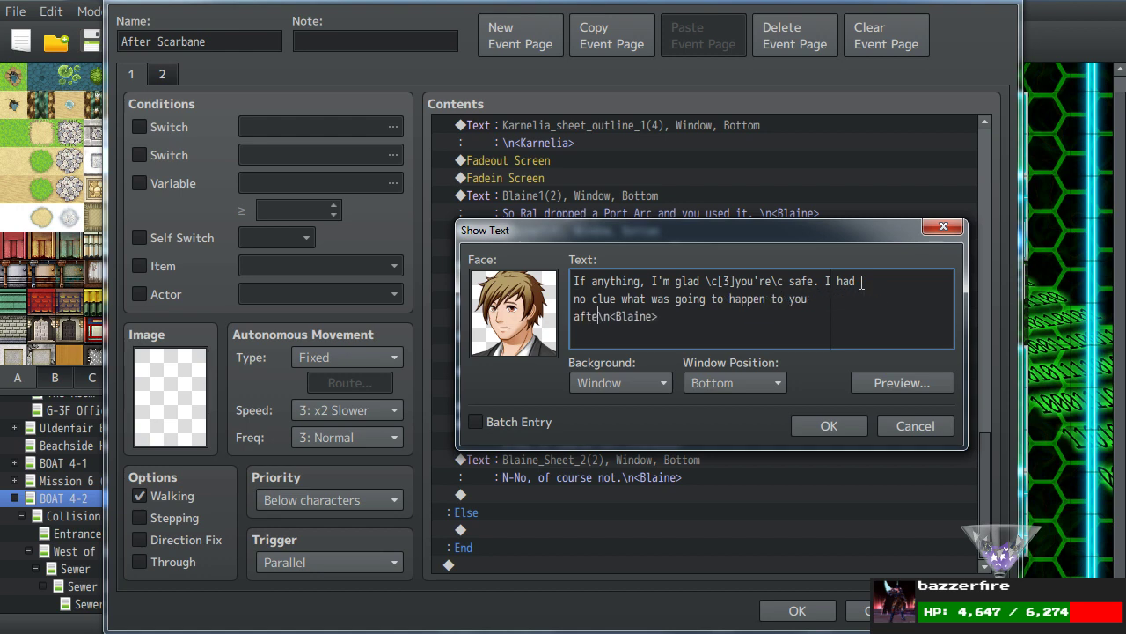
{"action": "type", "text": "this whole thing..."}
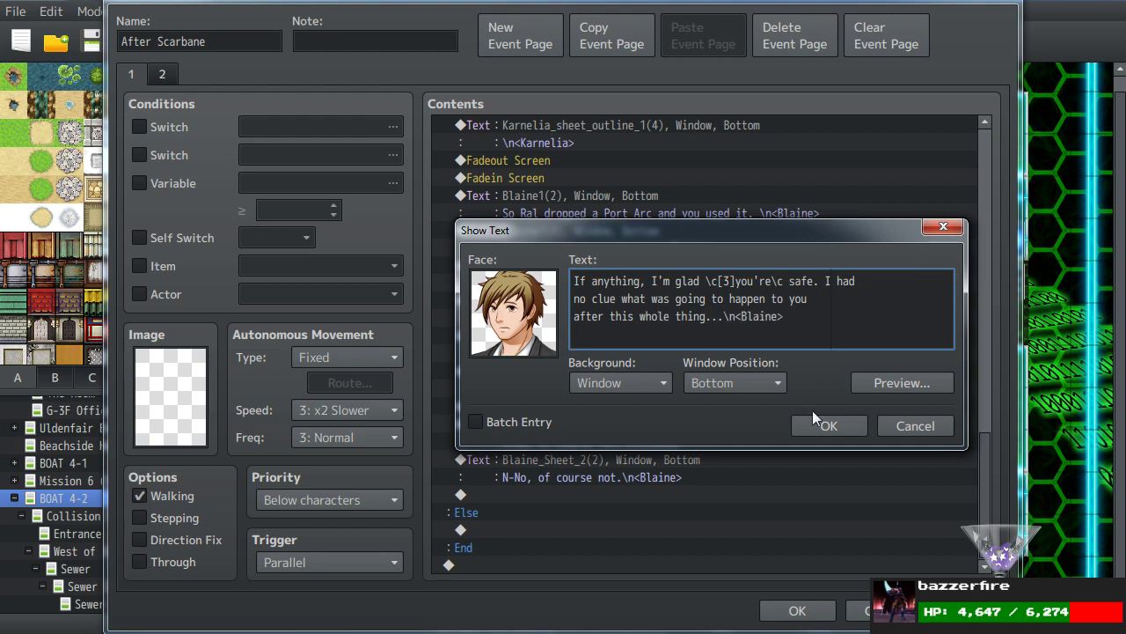
{"action": "left_click", "coordinate": [810, 425]}
Duplicate the new Blaine message below itself and set one copy's face to Blaine1(7).
{"action": "scroll", "coordinate": [786, 430], "scroll_direction": "down", "scroll_amount": 1}
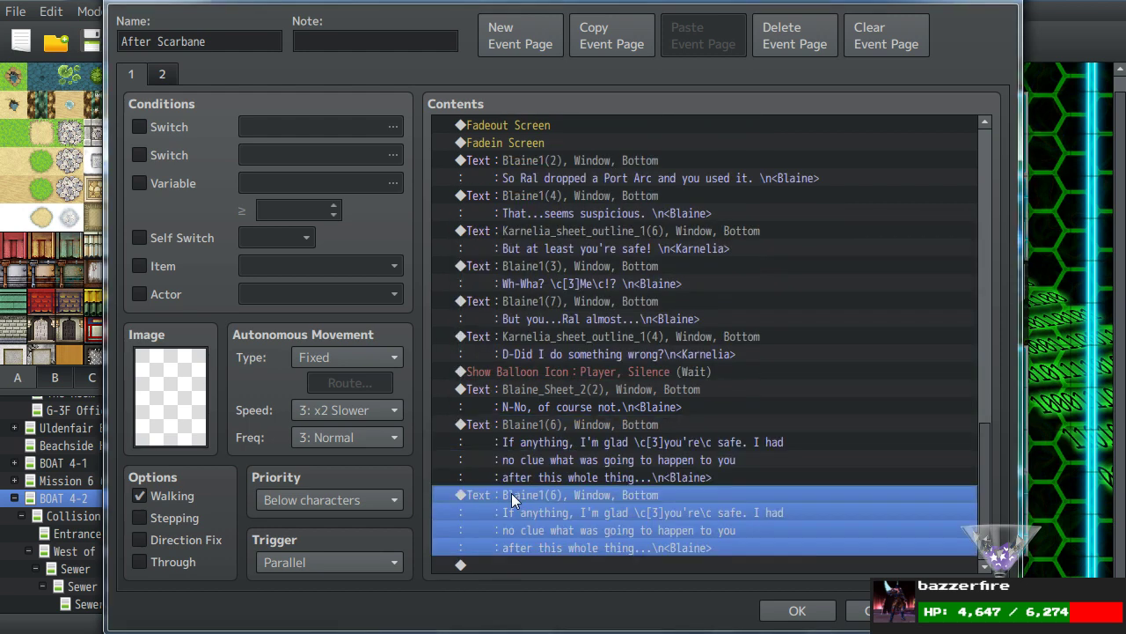
{"action": "double_click", "coordinate": [507, 460]}
{"action": "double_click", "coordinate": [564, 303]}
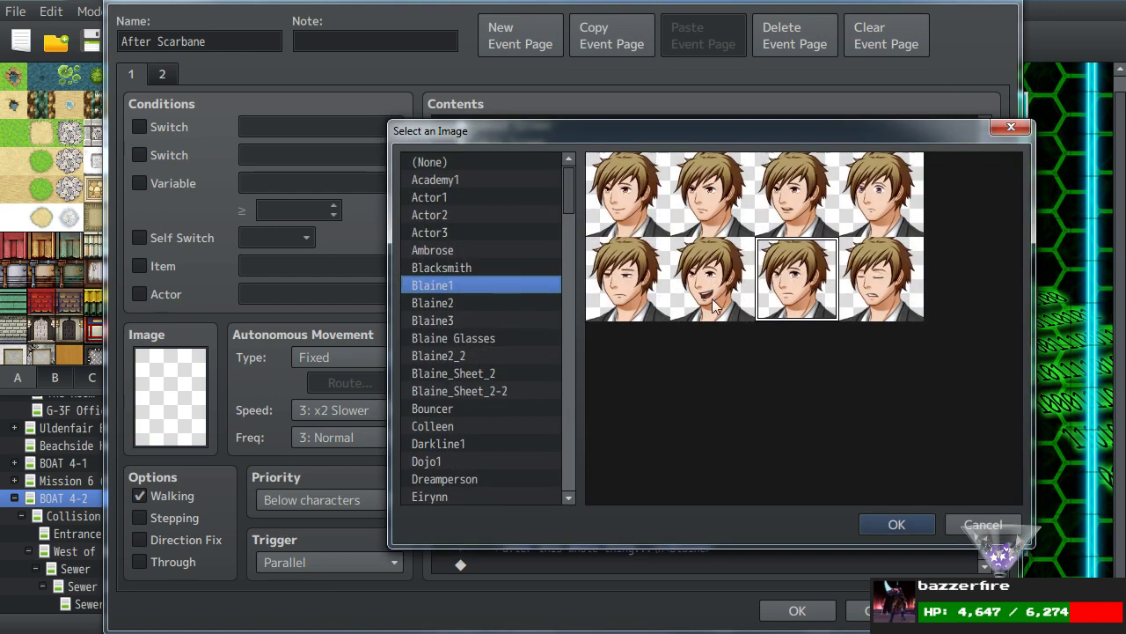
{"action": "double_click", "coordinate": [880, 280]}
Replace that copy's dialogue with "You don't deserve to have any of this" and "happening to you. I'm...so sorry.", keeping \n<Blaine>.
{"action": "left_click_drag", "start_coordinate": [726, 317], "coordinate": [284, 233]}
{"action": "key", "text": "BackSpace"}
{"action": "type", "text": "You don't deserve to have any of this"}
{"action": "key", "text": "Return"}
{"action": "type", "text": "happening t"}
{"action": "type", "text": "o you."}
{"action": "type", "text": " I'm...so so"}
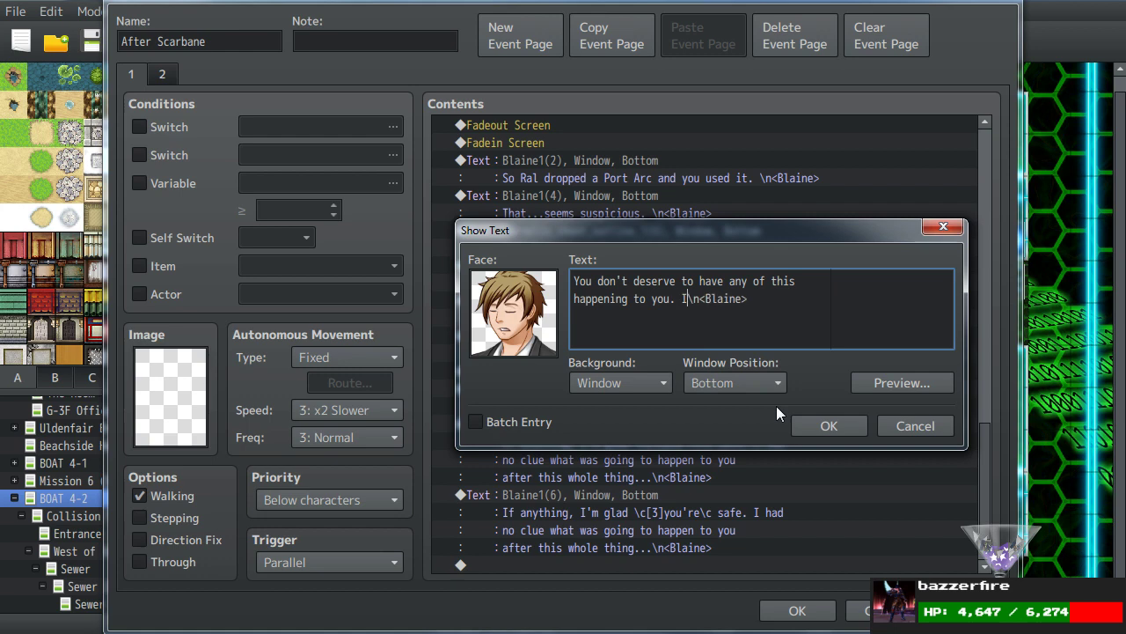
{"action": "type", "text": "rry."}
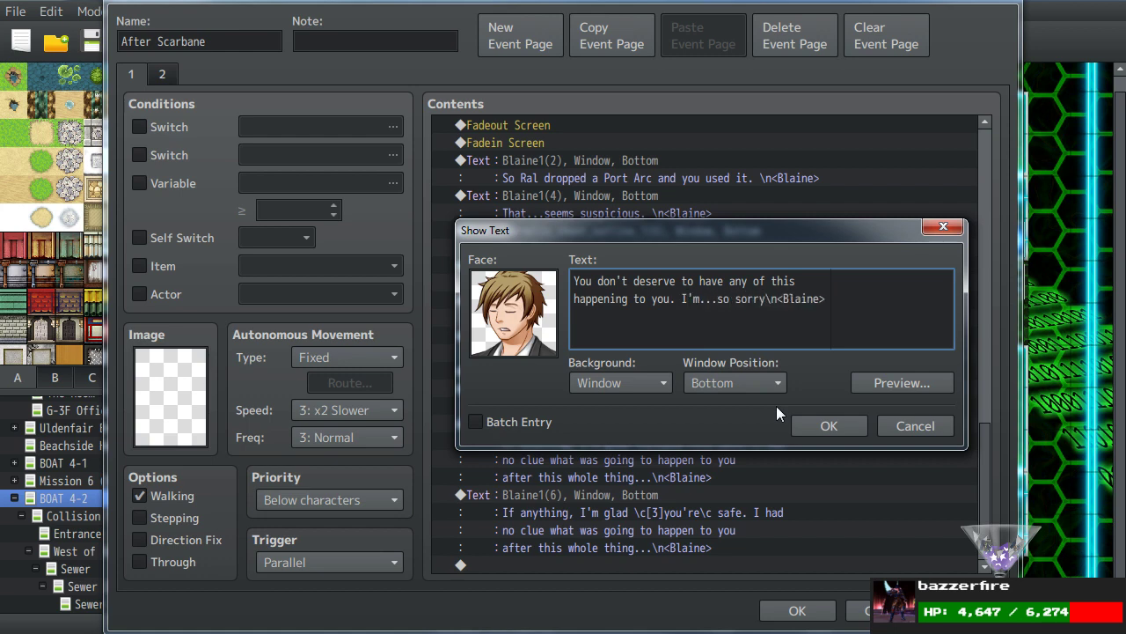
{"action": "left_click", "coordinate": [825, 428]}
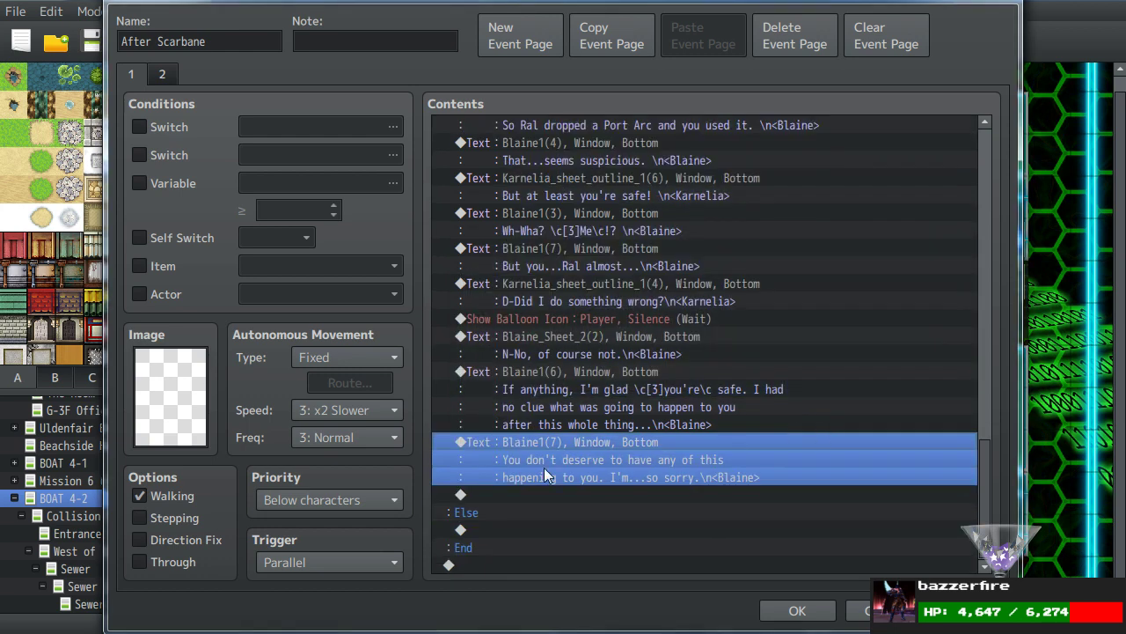
Copy Karnelia's "D-Did I do something wrong?" message to the end of the If branch.
{"action": "left_click", "coordinate": [581, 331]}
{"action": "left_click", "coordinate": [589, 280]}
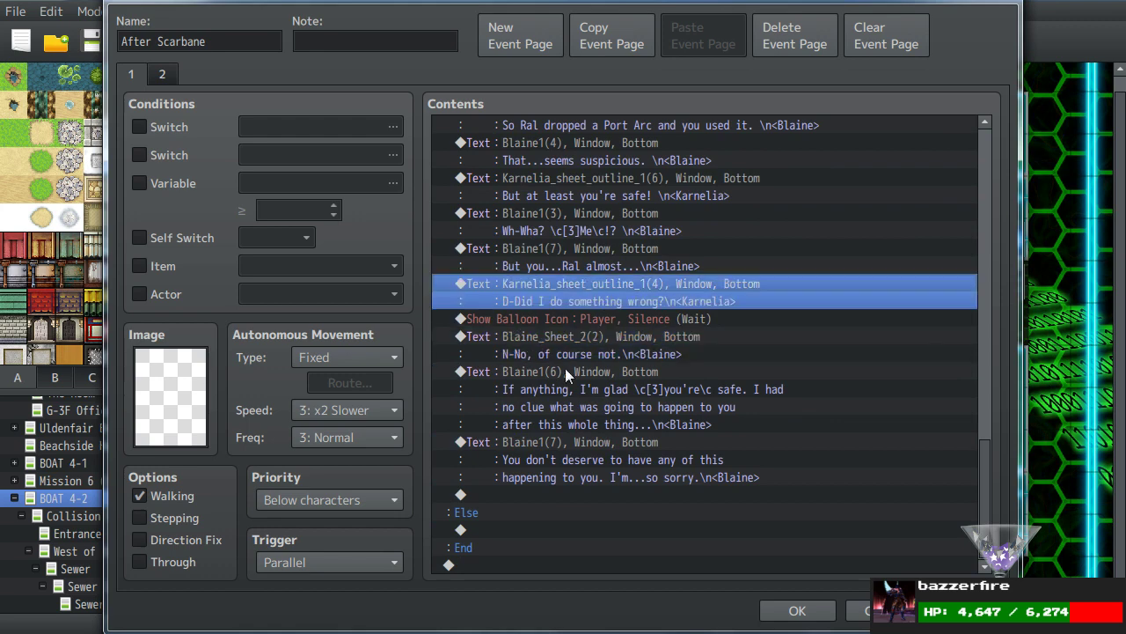
{"action": "left_click", "coordinate": [514, 491]}
{"action": "key", "text": "ctrl+v"}
Clear the copied Karnelia message down to the \n<Karnelia> tag and duplicate the blank message below it.
{"action": "double_click", "coordinate": [519, 488]}
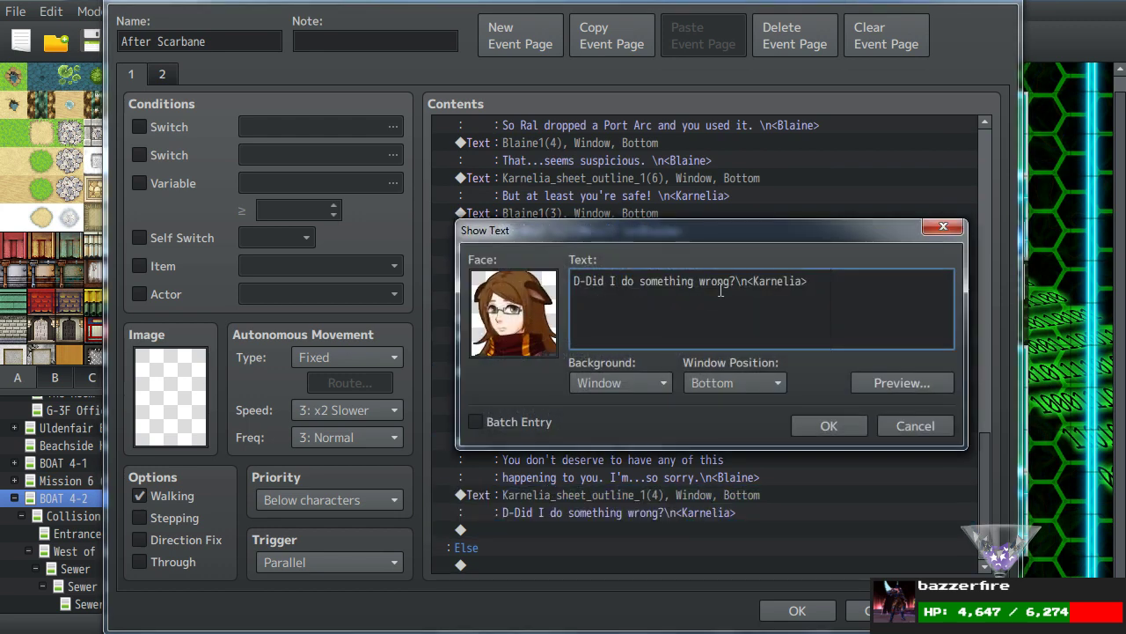
{"action": "left_click_drag", "start_coordinate": [740, 280], "coordinate": [574, 280]}
{"action": "key", "text": "BackSpace"}
{"action": "left_click", "coordinate": [829, 425]}
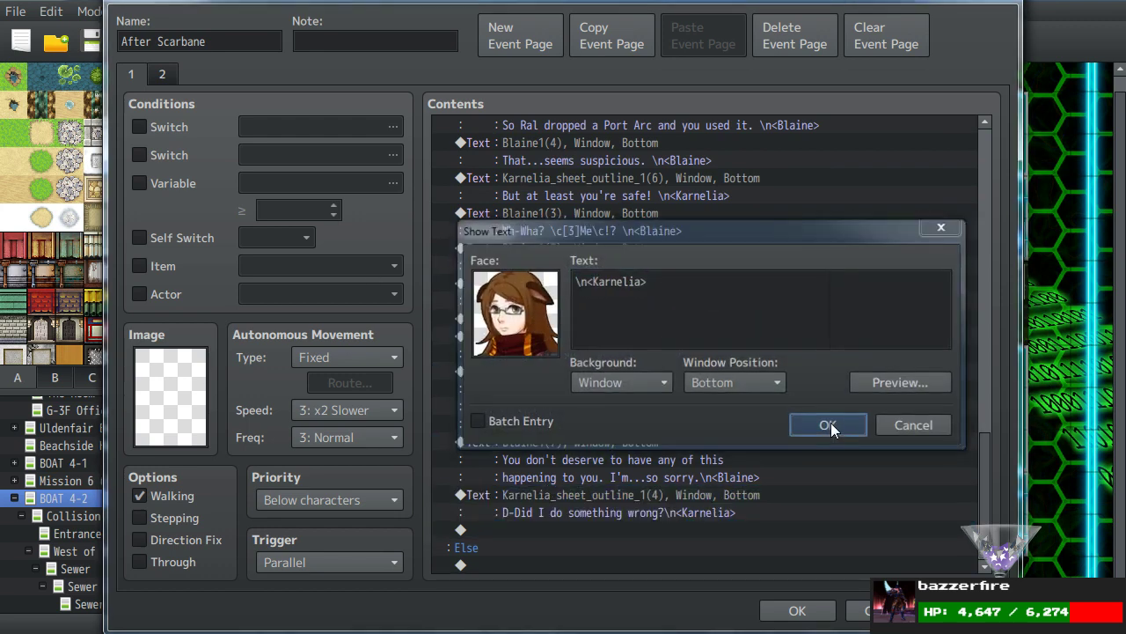
{"action": "scroll", "coordinate": [581, 384], "scroll_direction": "down", "scroll_amount": 1}
{"action": "key", "text": "ctrl+v"}
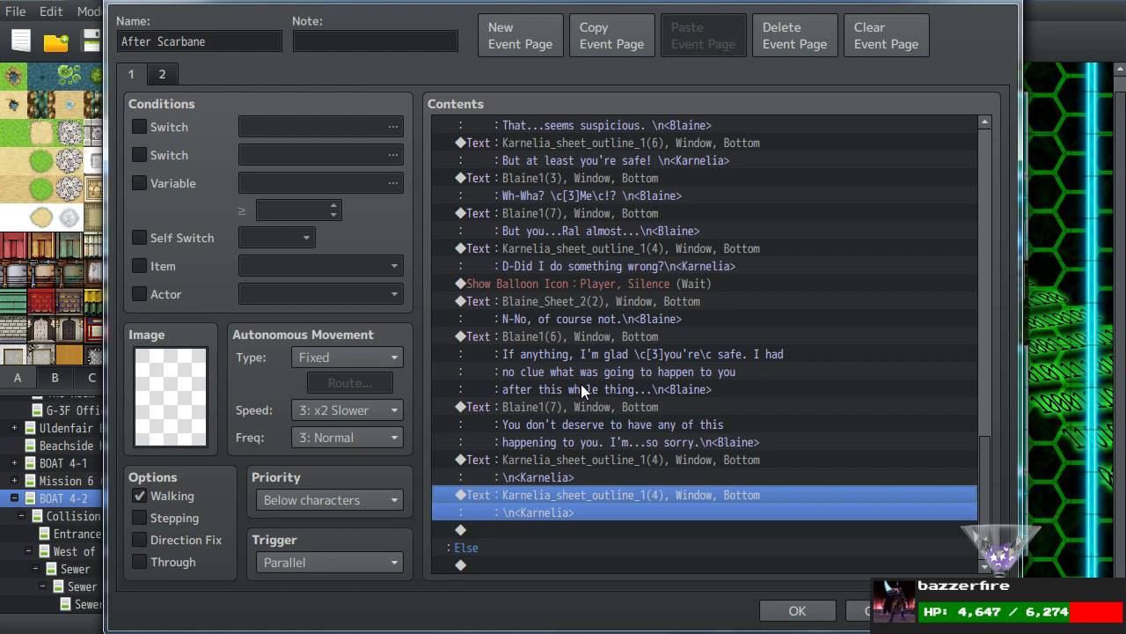
Set the face of the second blank Karnelia message to Karnelia_sheet_outline_1(0).
{"action": "scroll", "coordinate": [501, 363], "scroll_direction": "down", "scroll_amount": 1}
{"action": "double_click", "coordinate": [509, 442]}
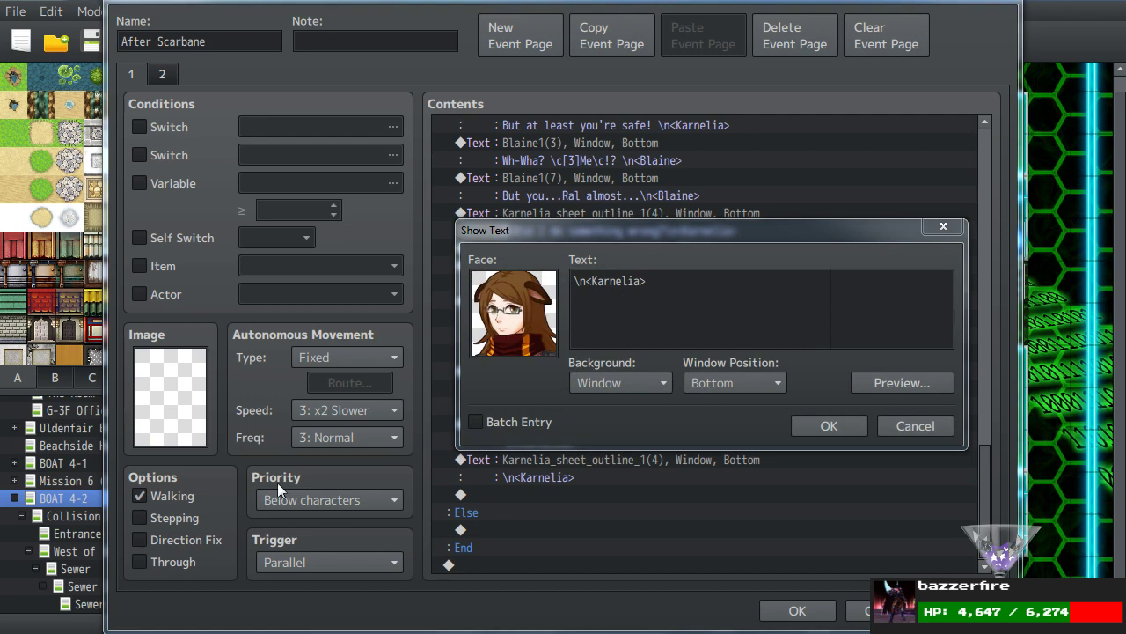
{"action": "double_click", "coordinate": [513, 312]}
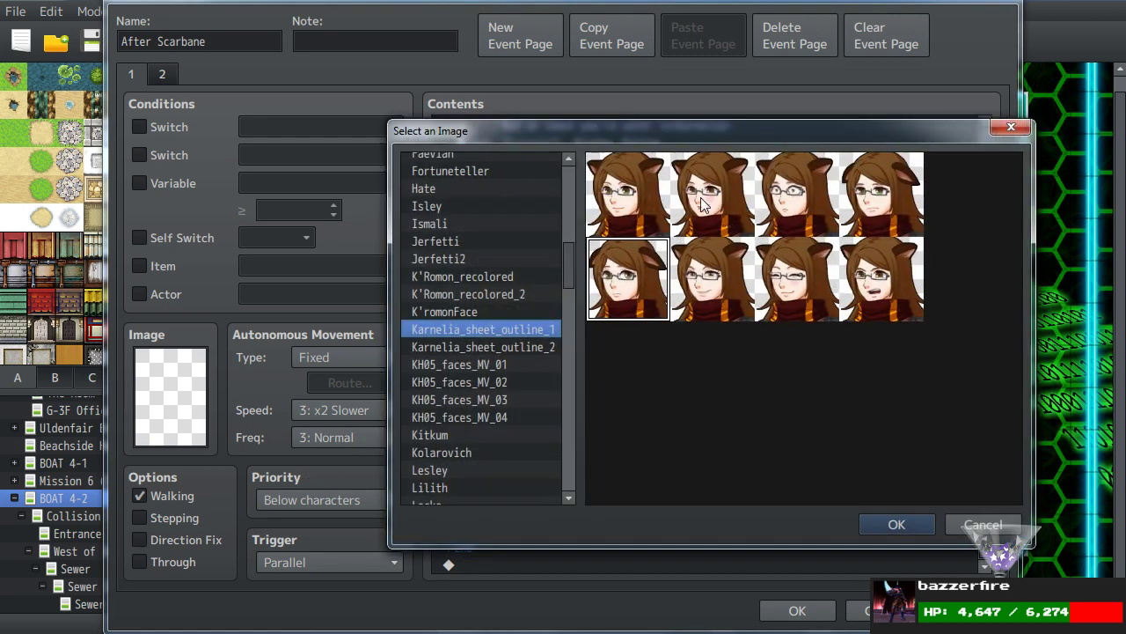
{"action": "double_click", "coordinate": [701, 204]}
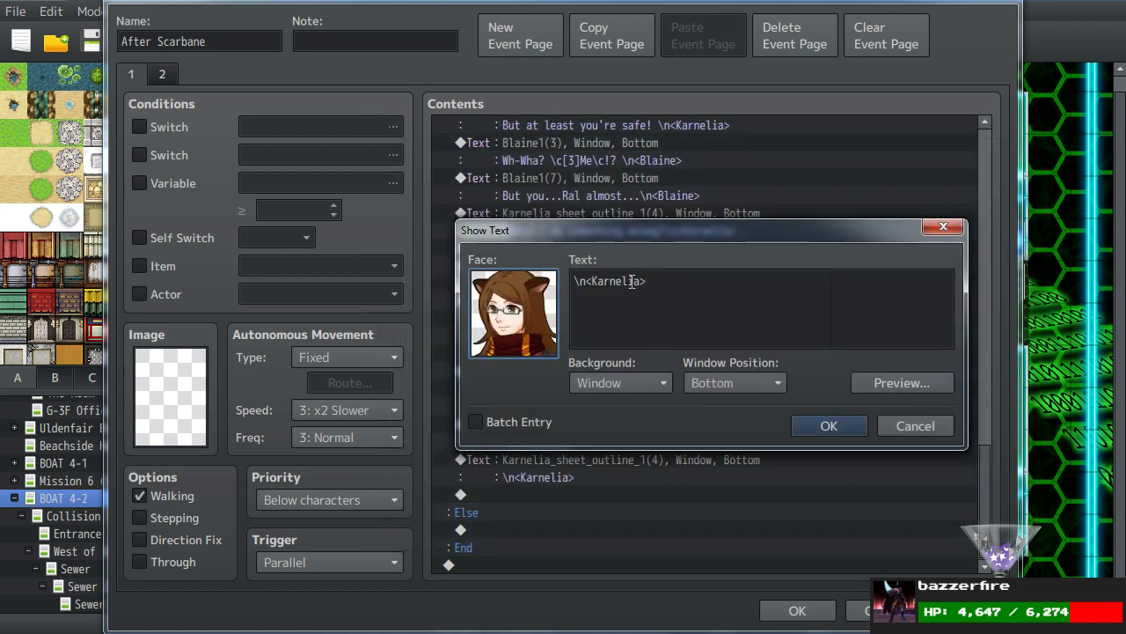
{"action": "key", "text": "Tab"}
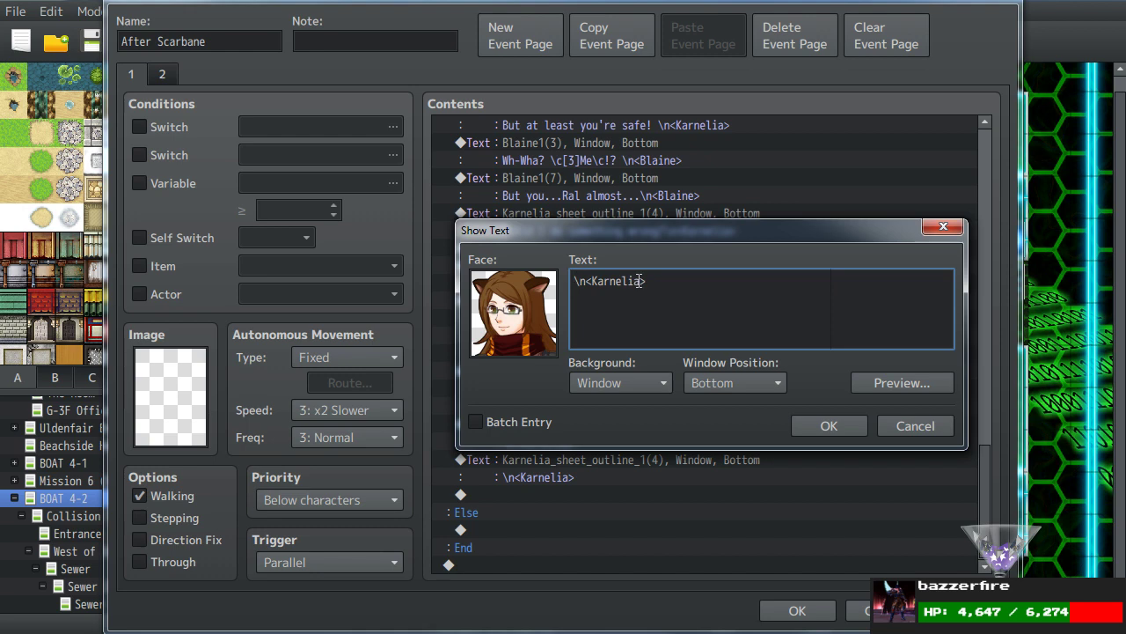
{"action": "left_click_drag", "start_coordinate": [645, 236], "coordinate": [665, 114]}
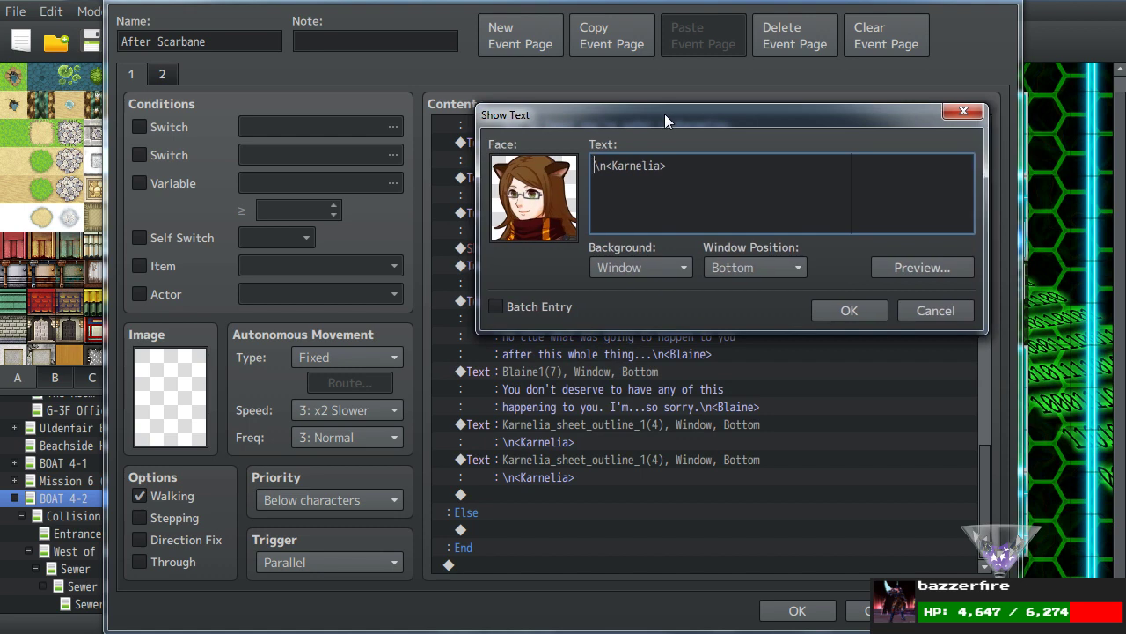
Enter "H-Hey, I was the one who came to your apartment, right? And joined you at the Tower of Ciphers?" over three lines before \n<Karnelia>.
{"action": "type", "text": "H=H"}
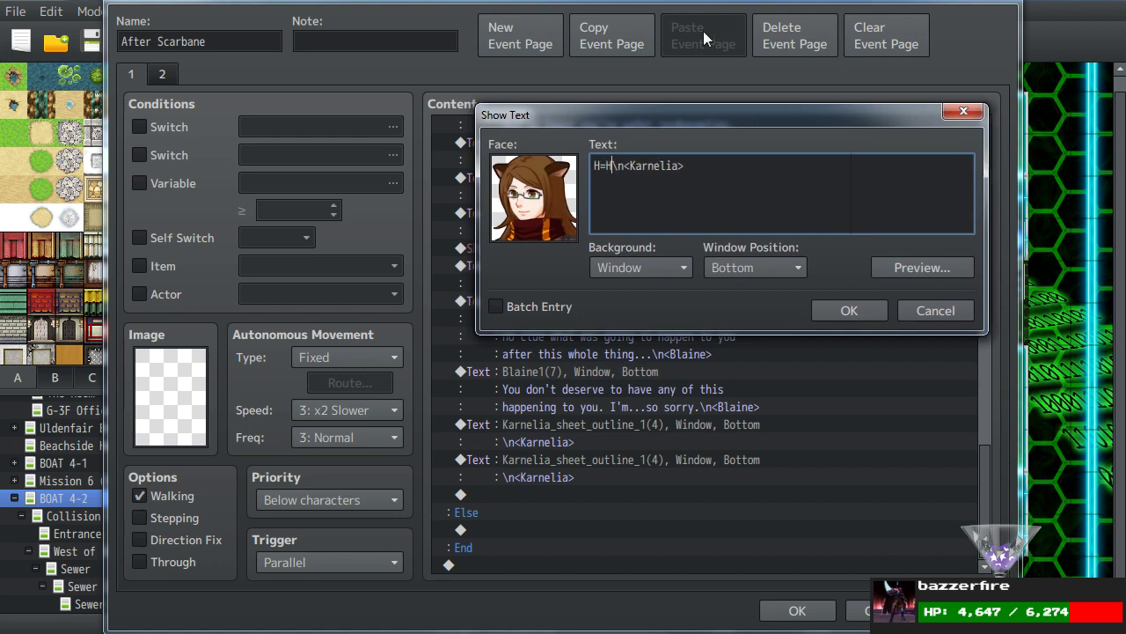
{"action": "key", "text": "BackSpace"}
{"action": "key", "text": "BackSpace"}
{"action": "type", "text": "H-He, I"}
{"action": "key", "text": "BackSpace"}
{"action": "key", "text": "BackSpace"}
{"action": "key", "text": "BackSpace"}
{"action": "key", "text": "BackSpace"}
{"action": "type", "text": "y, I was the one who co"}
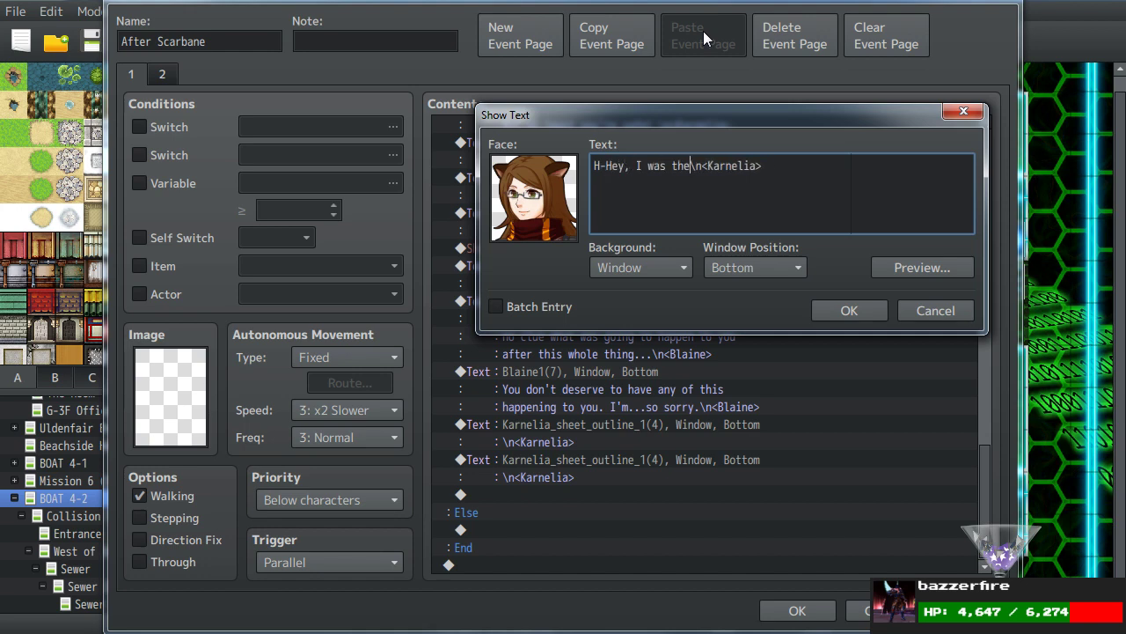
{"action": "type", "text": "me to your"}
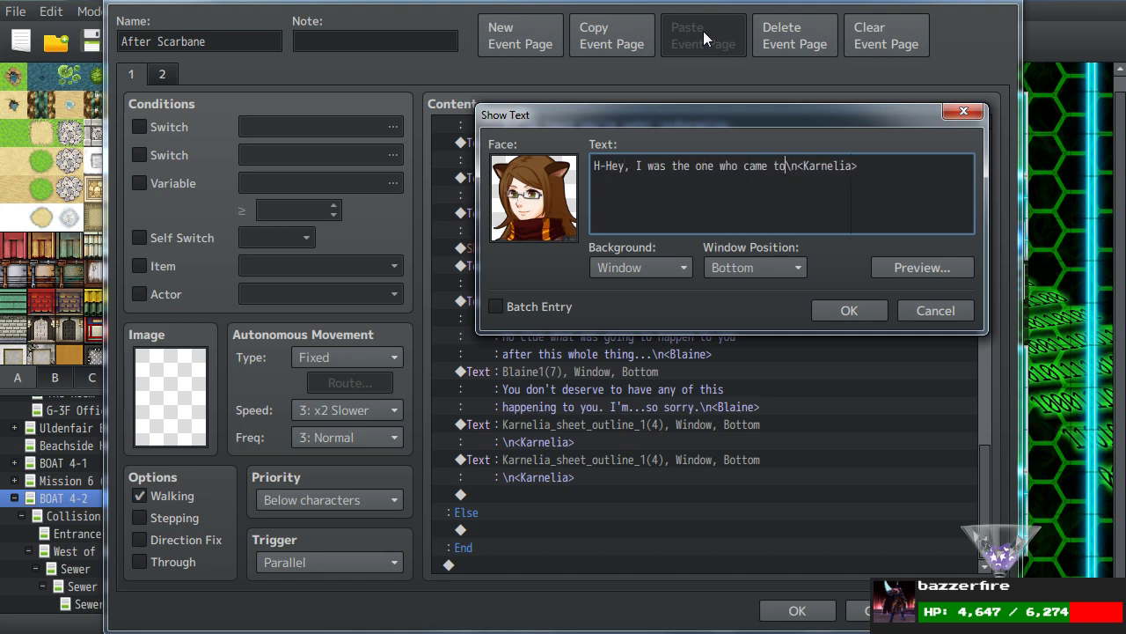
{"action": "key", "text": "Return"}
{"action": "type", "text": "apartment, right?"}
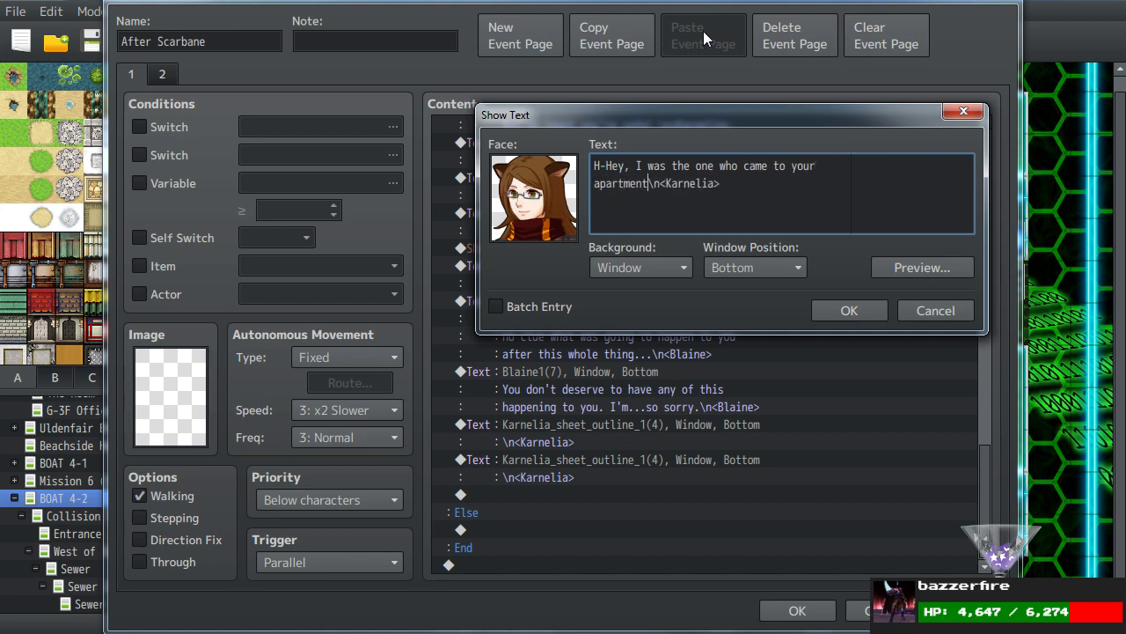
{"action": "type", "text": " And joined you at th"}
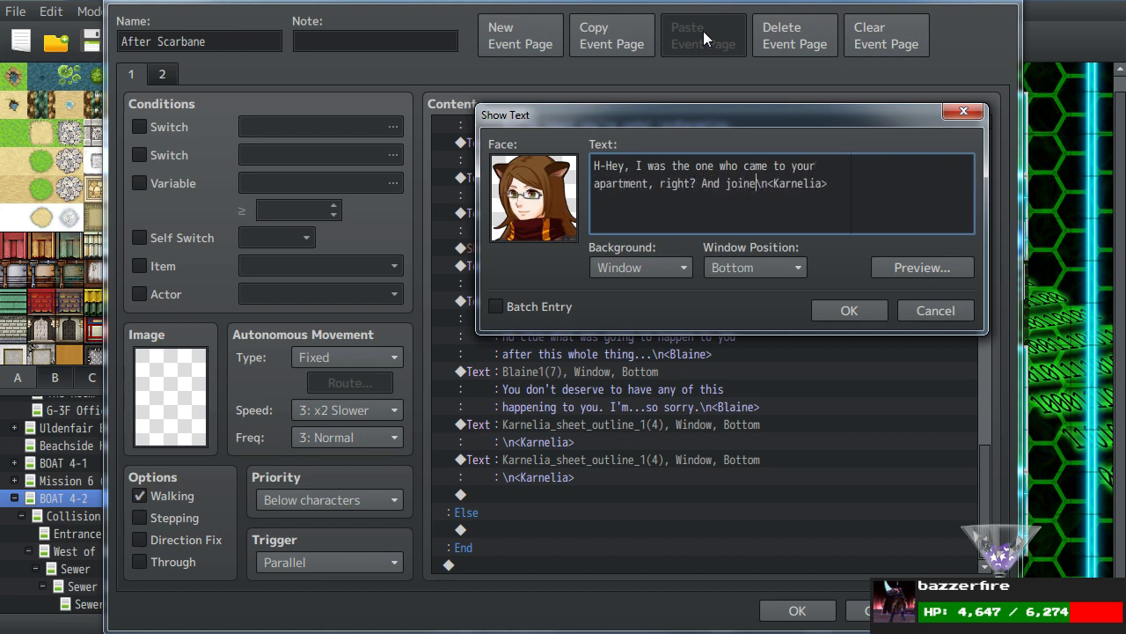
{"action": "type", "text": "e"}
{"action": "key", "text": "Return"}
{"action": "type", "text": "Tower of Ciphers?"}
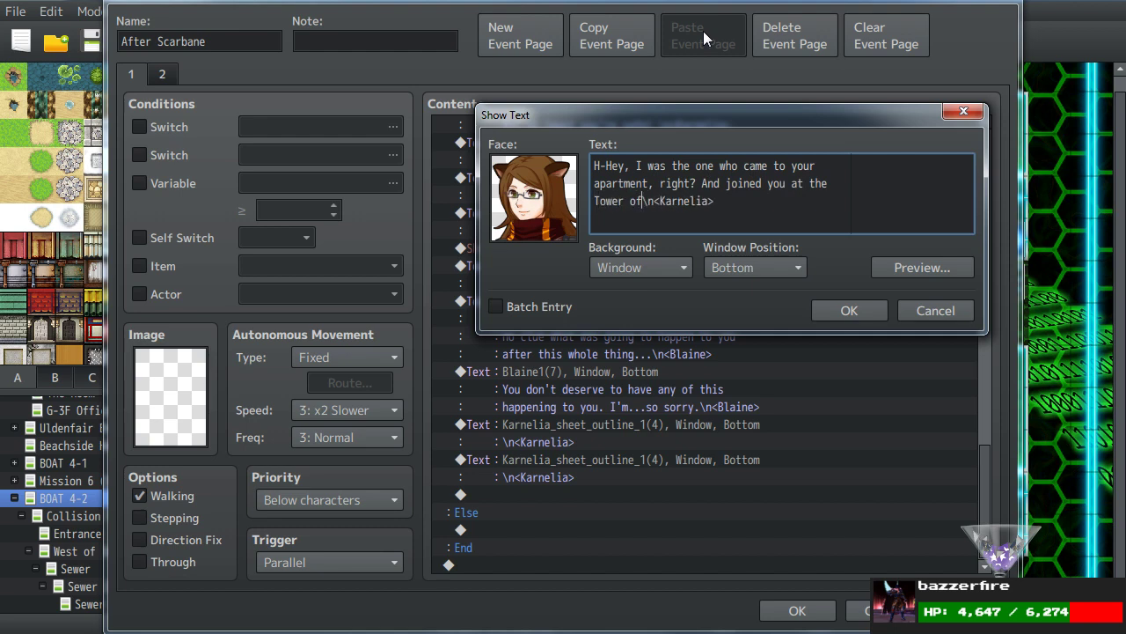
{"action": "left_click", "coordinate": [831, 310]}
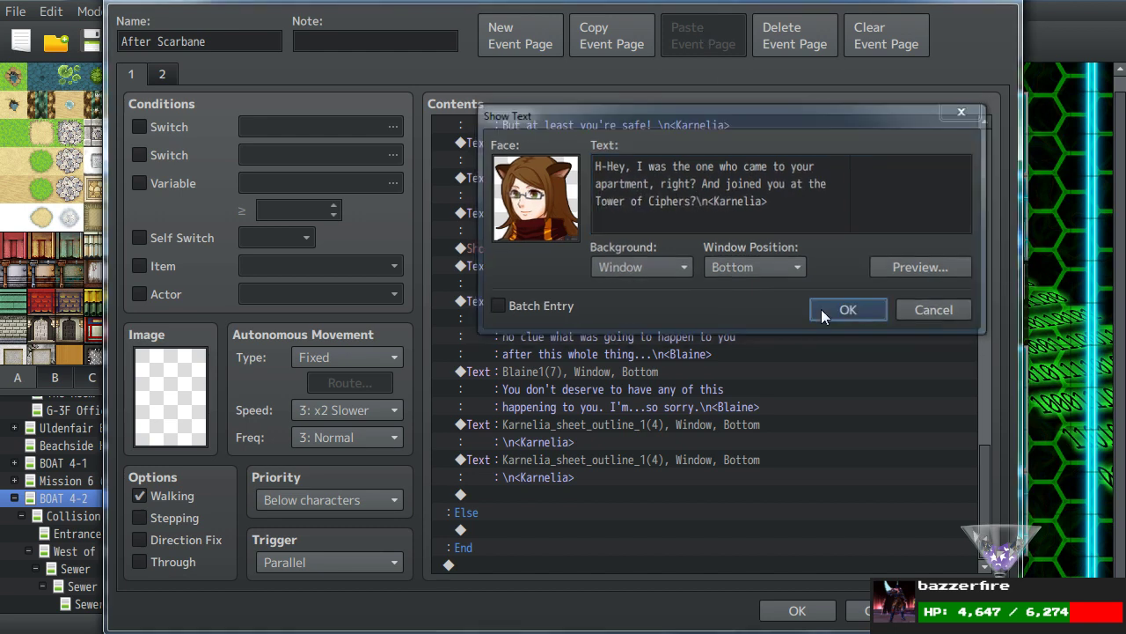
Add a Silence balloon icon on the Player with Wait for Completion after Karnelia's Tower of Ciphers message.
{"action": "left_click", "coordinate": [567, 494]}
{"action": "double_click", "coordinate": [567, 494]}
{"action": "left_click", "coordinate": [607, 401]}
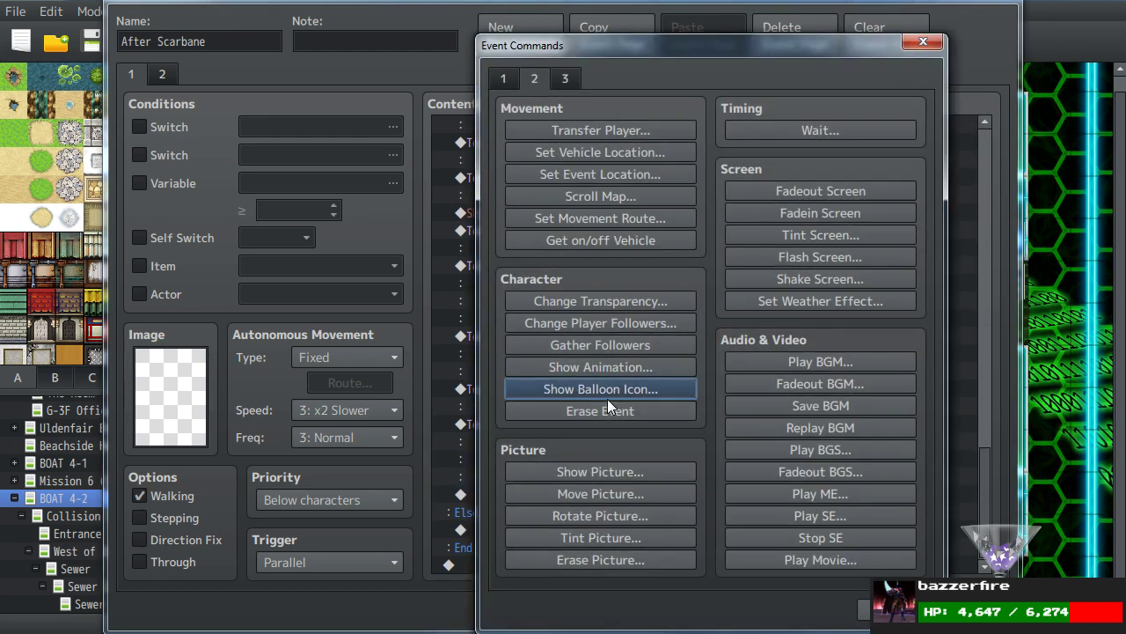
{"action": "left_click", "coordinate": [690, 351]}
{"action": "left_click", "coordinate": [680, 491]}
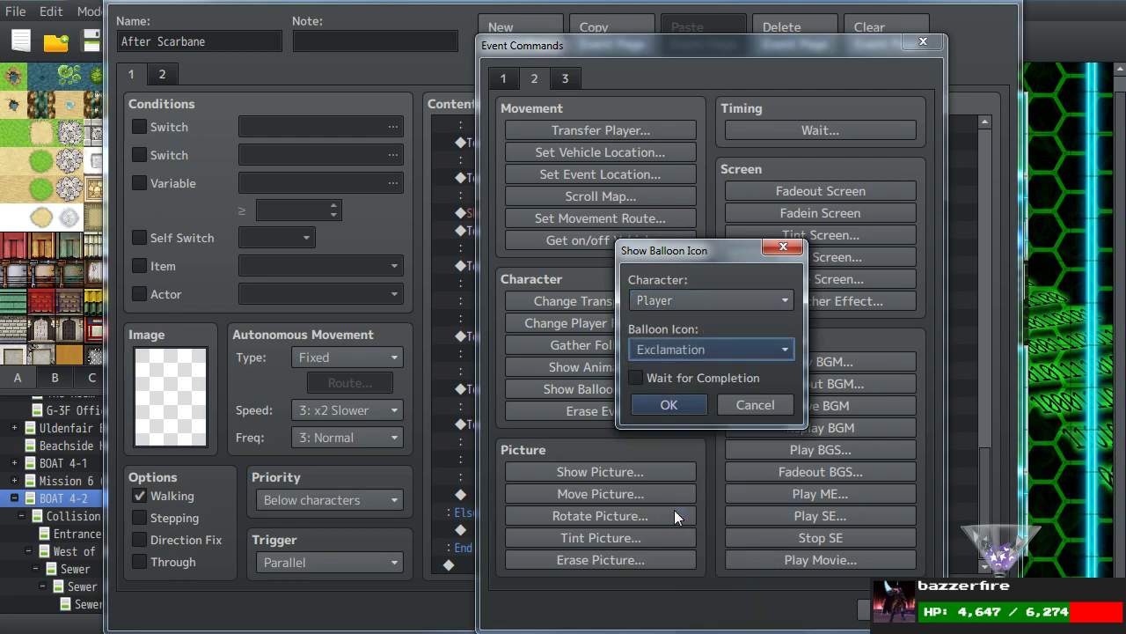
{"action": "left_click", "coordinate": [658, 381]}
{"action": "left_click", "coordinate": [669, 404]}
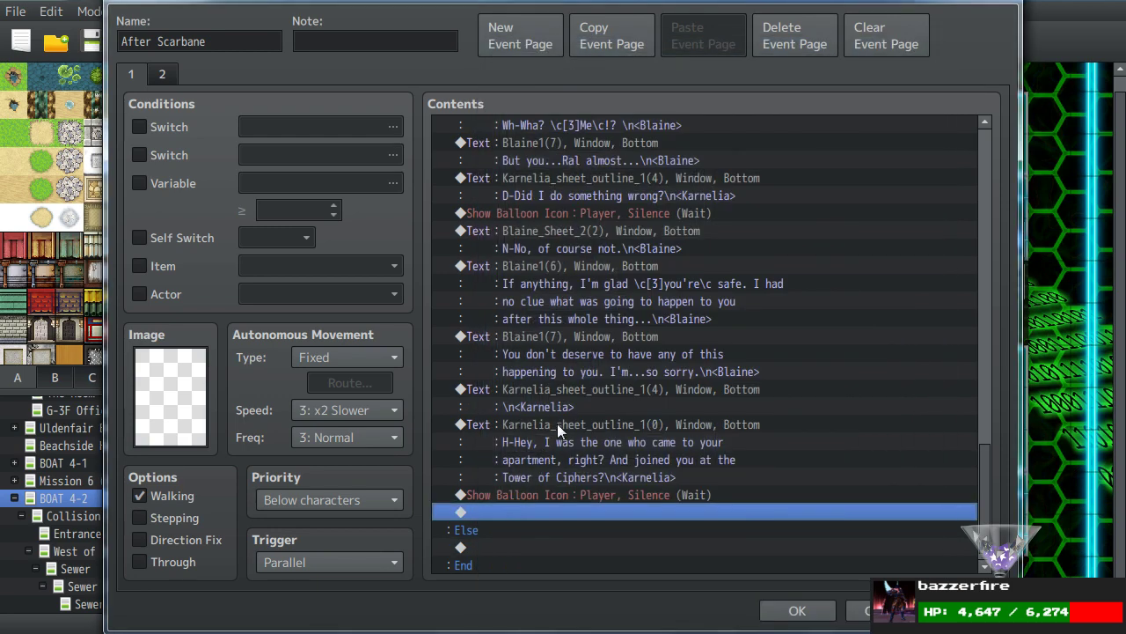
Copy Blaine's "You don't deserve to have any of this" message to the end of the If branch, below the last Silence balloon.
{"action": "left_click", "coordinate": [563, 351]}
{"action": "key", "text": "ctrl+c"}
{"action": "left_click", "coordinate": [523, 496]}
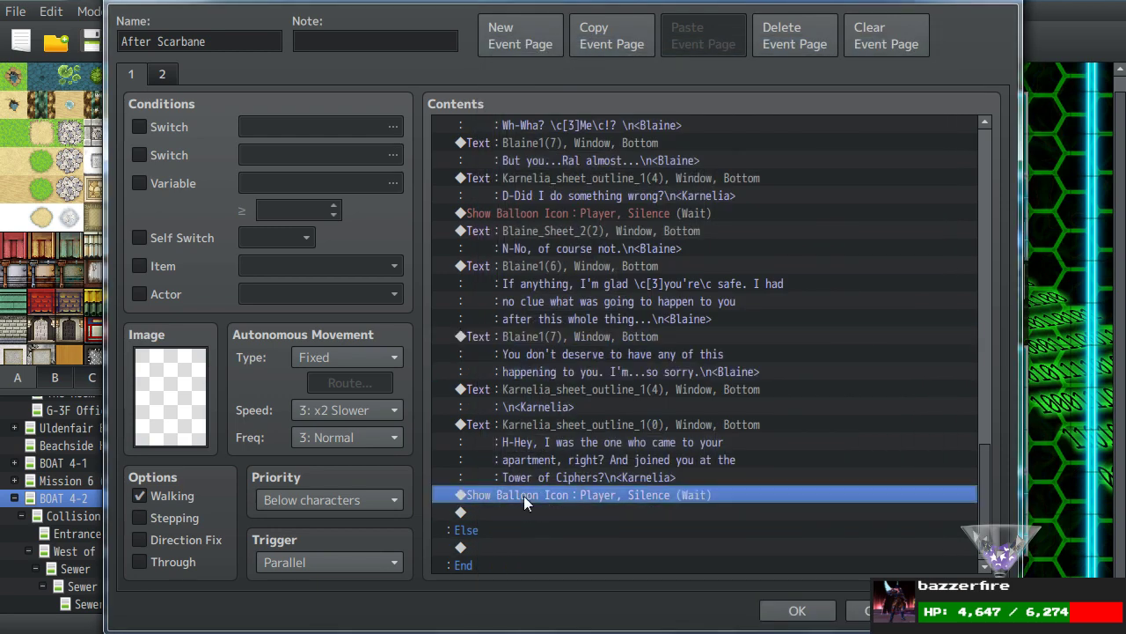
{"action": "key", "text": "ctrl+v"}
{"action": "left_click", "coordinate": [548, 495]}
{"action": "scroll", "coordinate": [556, 486], "scroll_direction": "down", "scroll_amount": 2}
{"action": "left_click", "coordinate": [556, 478]}
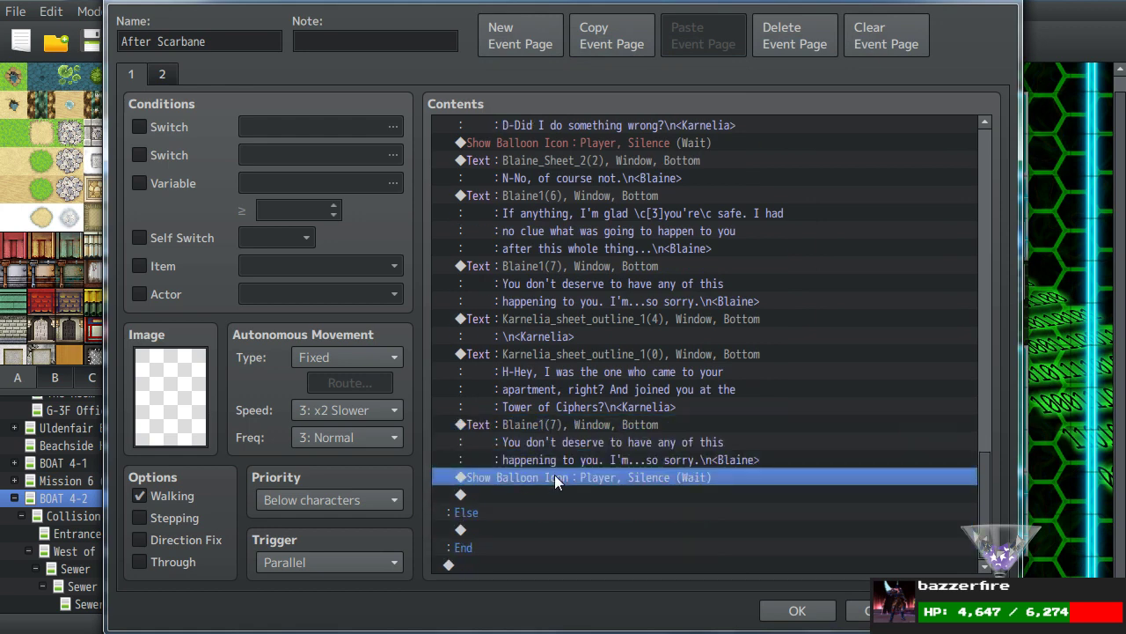
{"action": "left_click", "coordinate": [557, 438]}
{"action": "key", "text": "ctrl+x"}
{"action": "left_click", "coordinate": [527, 496]}
{"action": "key", "text": "ctrl+v"}
Clear the copied Blaine message down to the \n<Blaine> tag and set its face to Blaine1(6).
{"action": "double_click", "coordinate": [538, 491]}
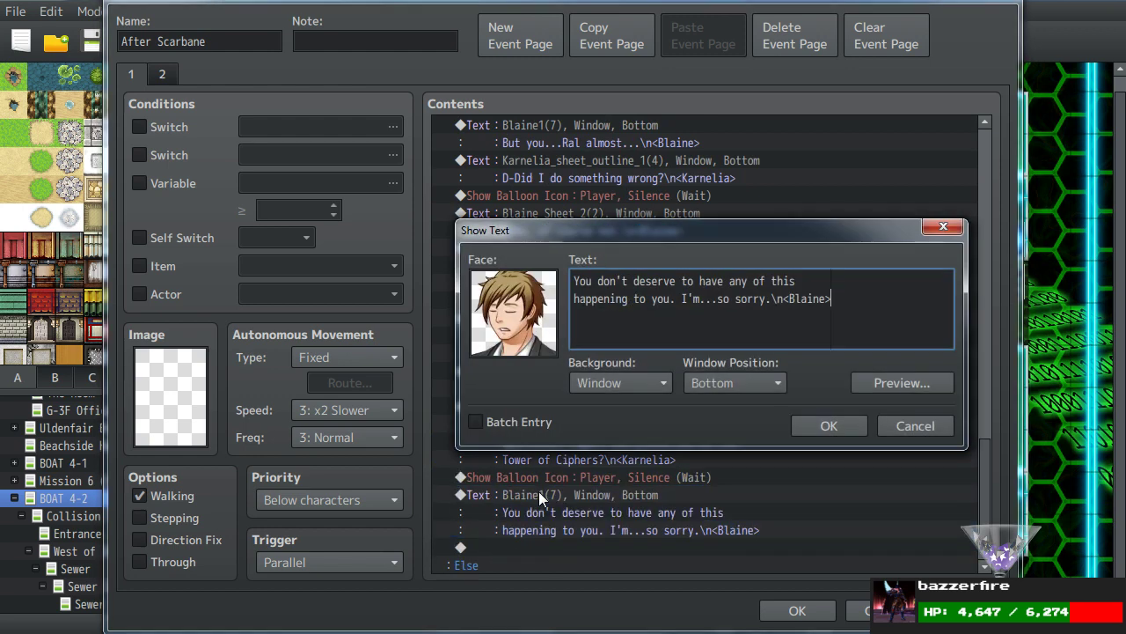
{"action": "left_click", "coordinate": [771, 300]}
{"action": "left_click_drag", "start_coordinate": [771, 299], "coordinate": [527, 255]}
{"action": "key", "text": "BackSpace"}
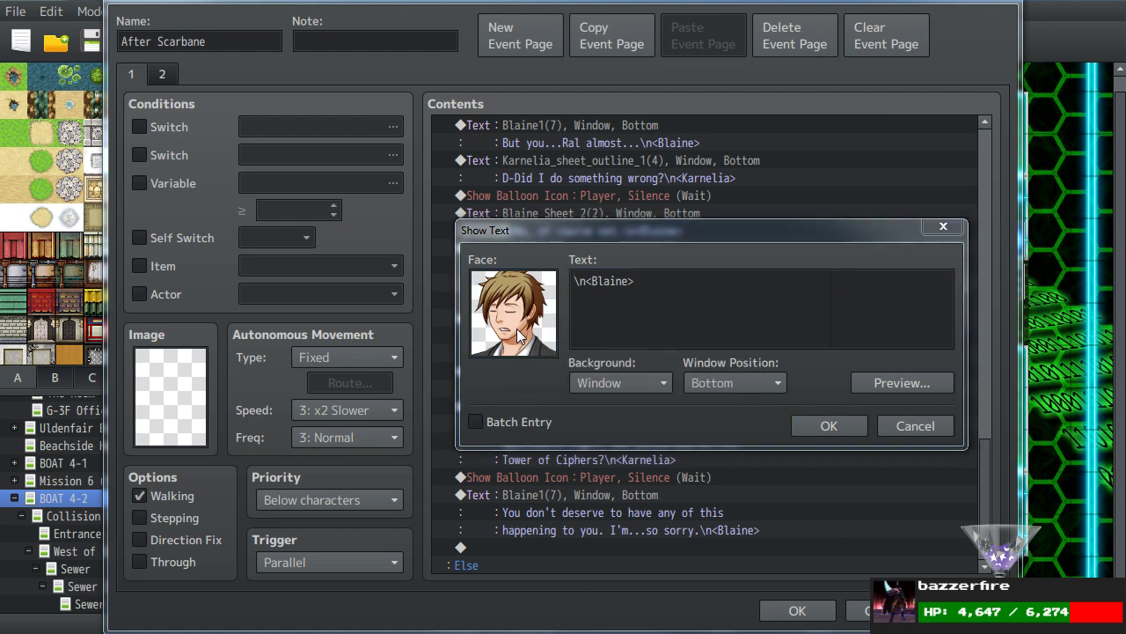
{"action": "double_click", "coordinate": [517, 329]}
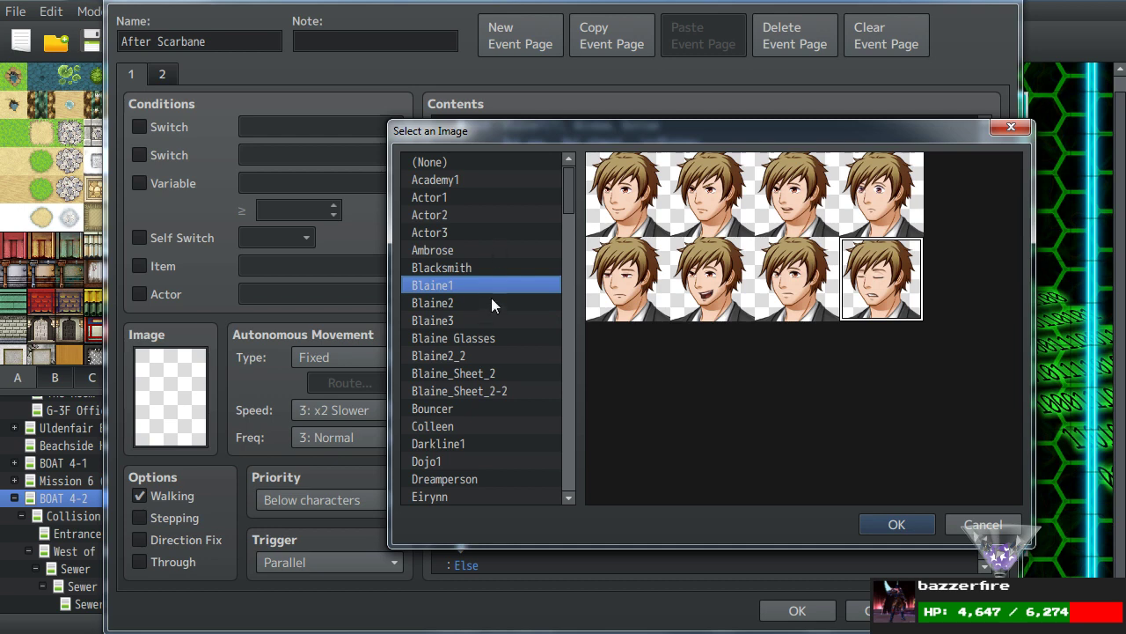
{"action": "scroll", "coordinate": [489, 297], "scroll_direction": "down", "scroll_amount": 1}
{"action": "scroll", "coordinate": [489, 291], "scroll_direction": "up", "scroll_amount": 1}
{"action": "left_click_drag", "start_coordinate": [694, 131], "coordinate": [84, 113]}
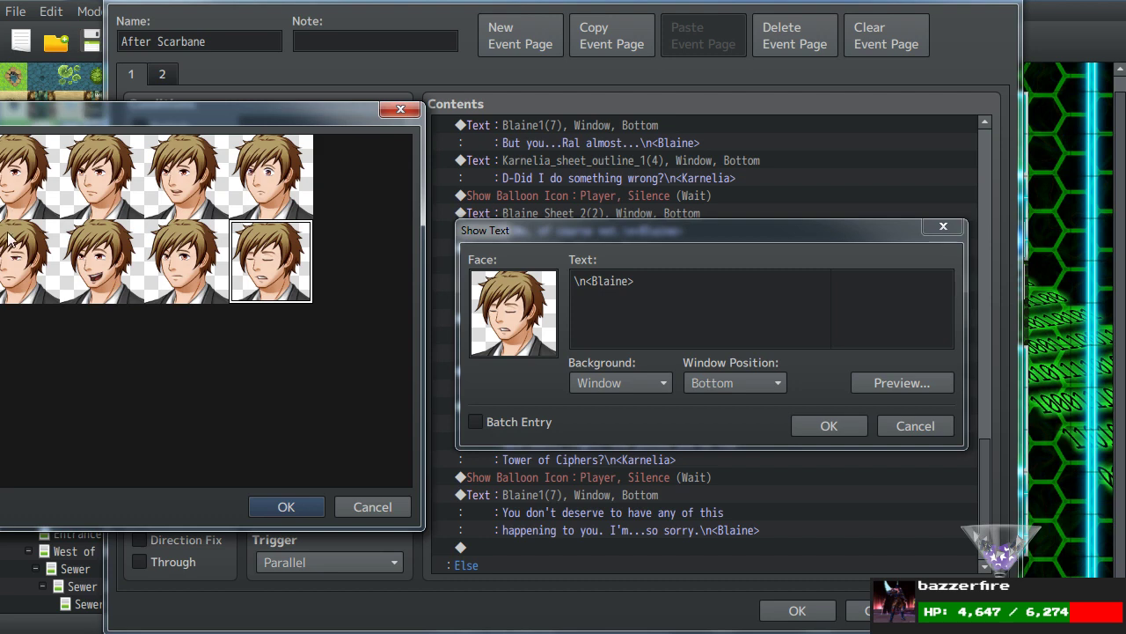
{"action": "double_click", "coordinate": [195, 291]}
Enter "I mean...I guess." before \n<Blaine> and save the After Scarbane event.
{"action": "left_click", "coordinate": [576, 281]}
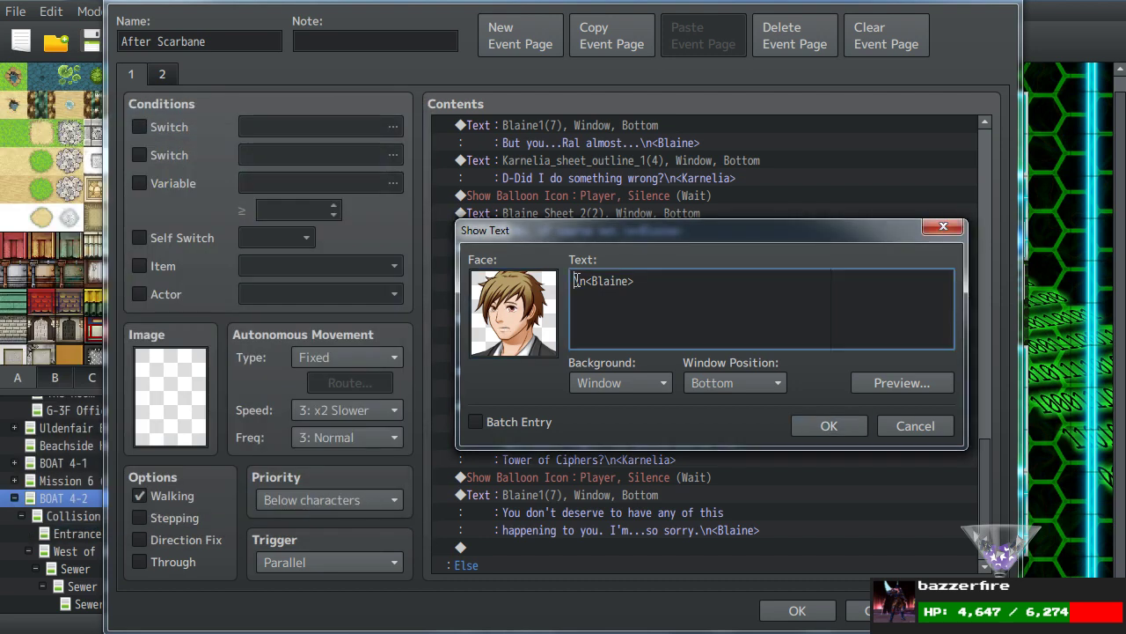
{"action": "type", "text": "I mean...I guess."}
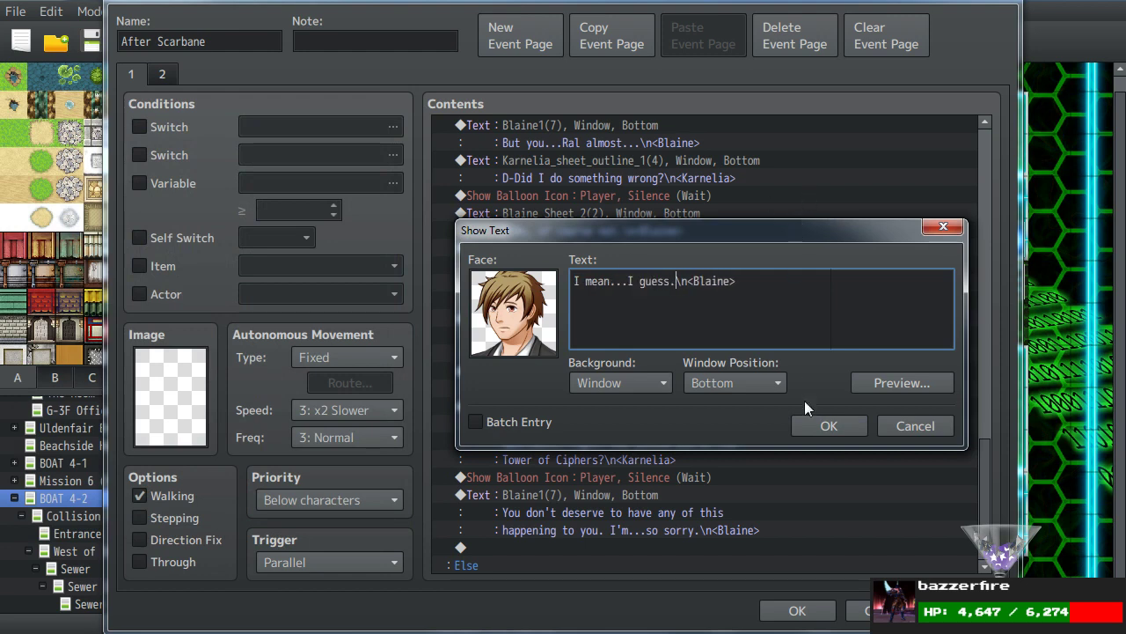
{"action": "left_click", "coordinate": [807, 420]}
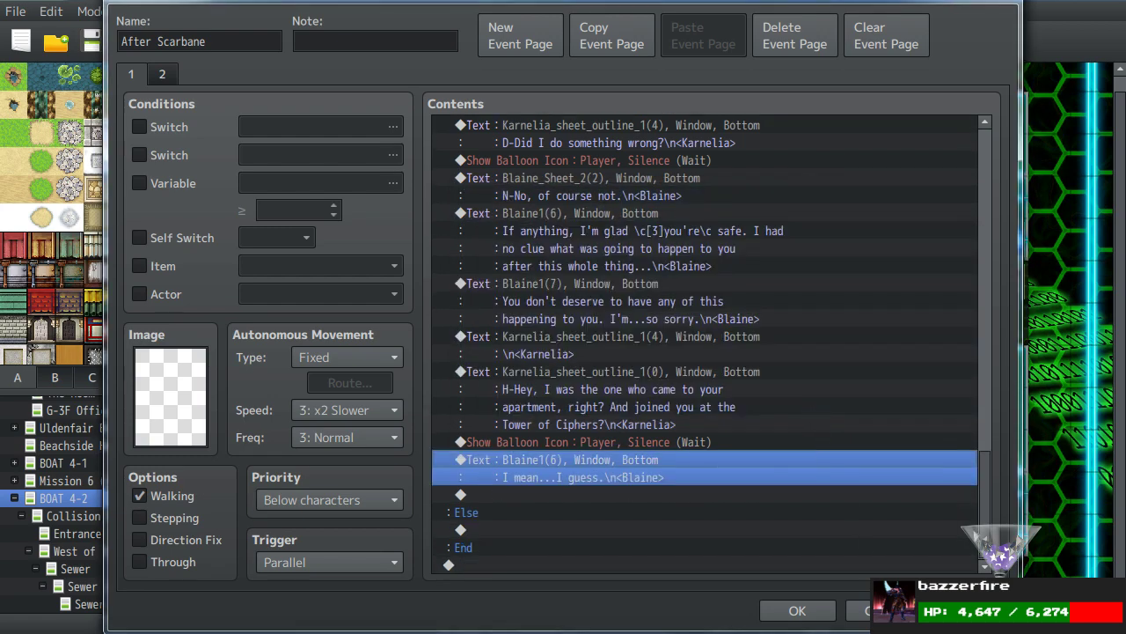
{"action": "left_click", "coordinate": [792, 609]}
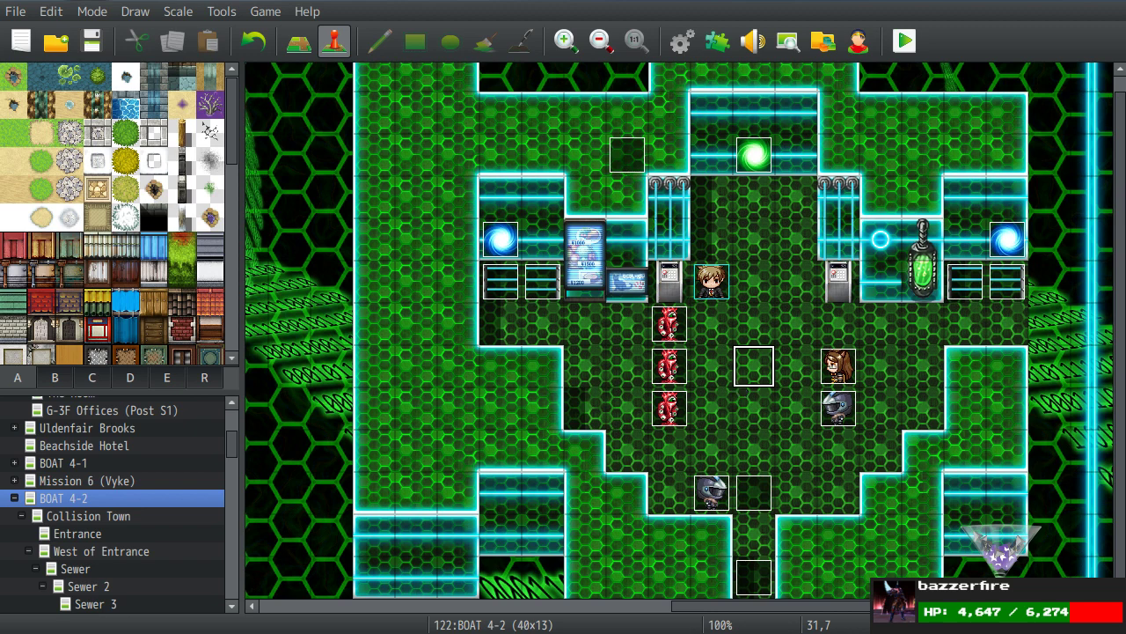
Reopen the After Scarbane event and add "But -" to the end of Blaine's "I mean...I guess." line.
{"action": "left_click", "coordinate": [736, 401]}
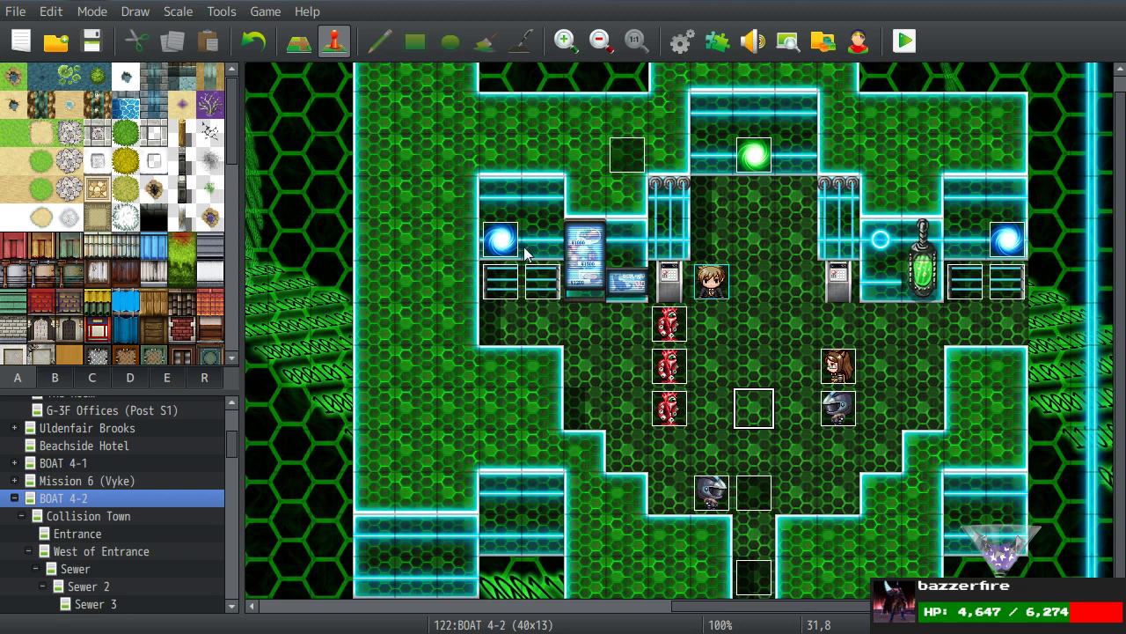
{"action": "double_click", "coordinate": [639, 171]}
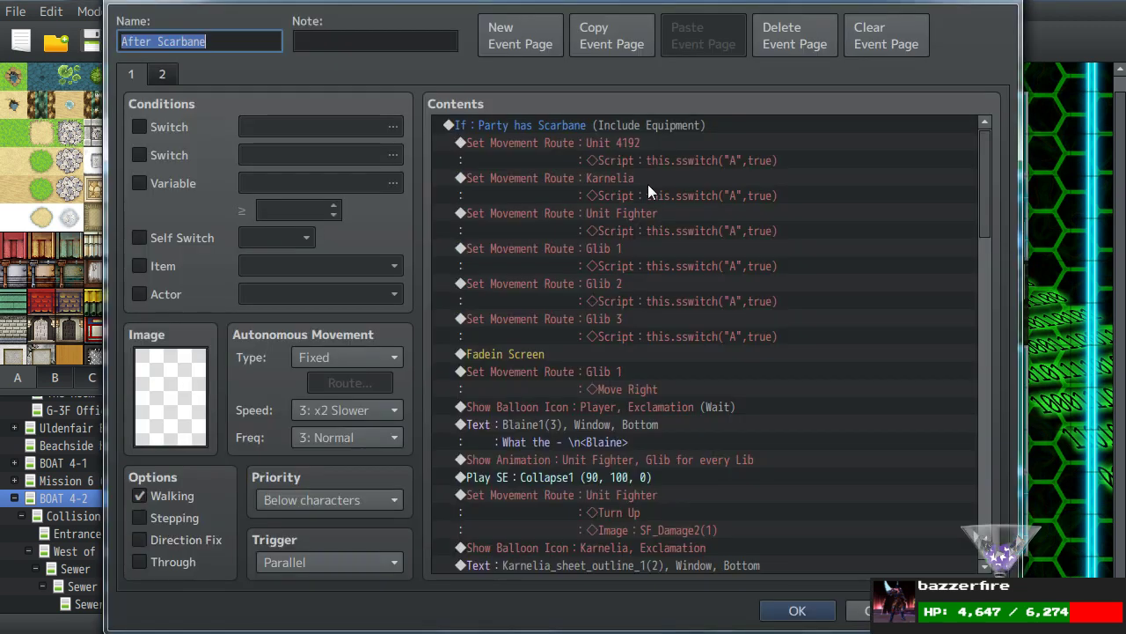
{"action": "left_click_drag", "start_coordinate": [983, 143], "coordinate": [991, 513]}
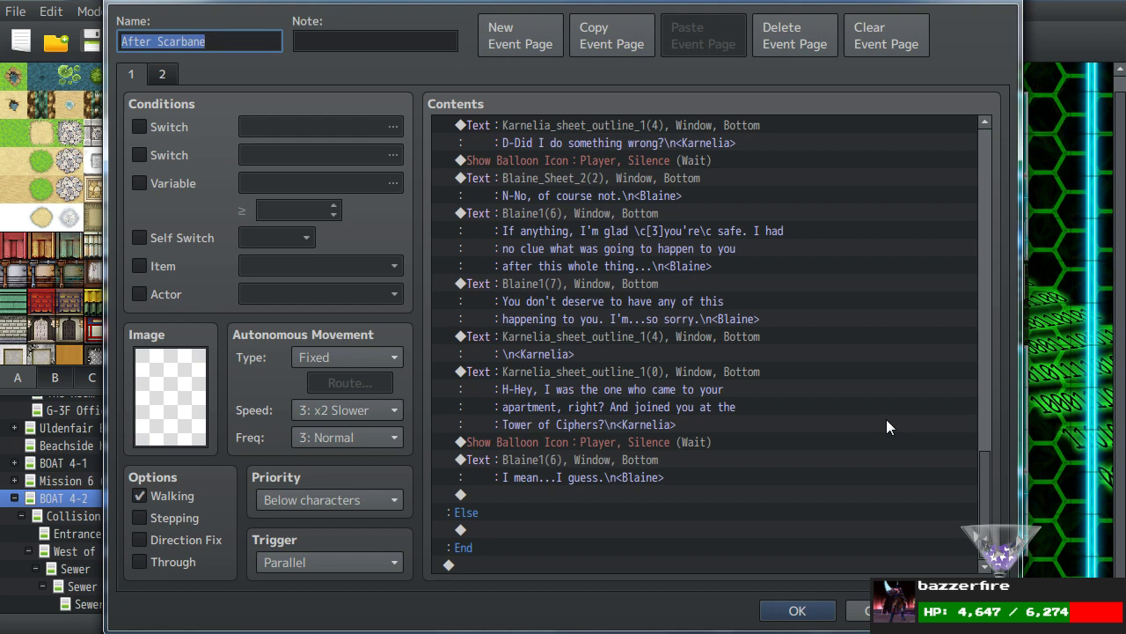
{"action": "left_click", "coordinate": [614, 459]}
{"action": "double_click", "coordinate": [613, 460]}
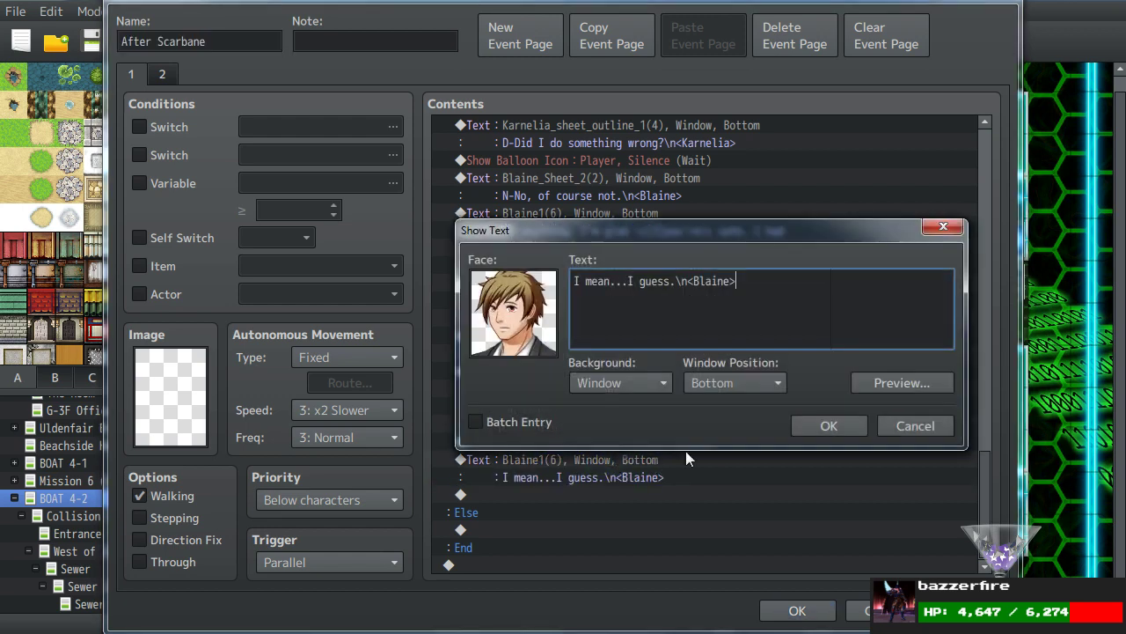
{"action": "left_click", "coordinate": [678, 280]}
{"action": "type", "text": "But -"}
{"action": "left_click", "coordinate": [832, 426]}
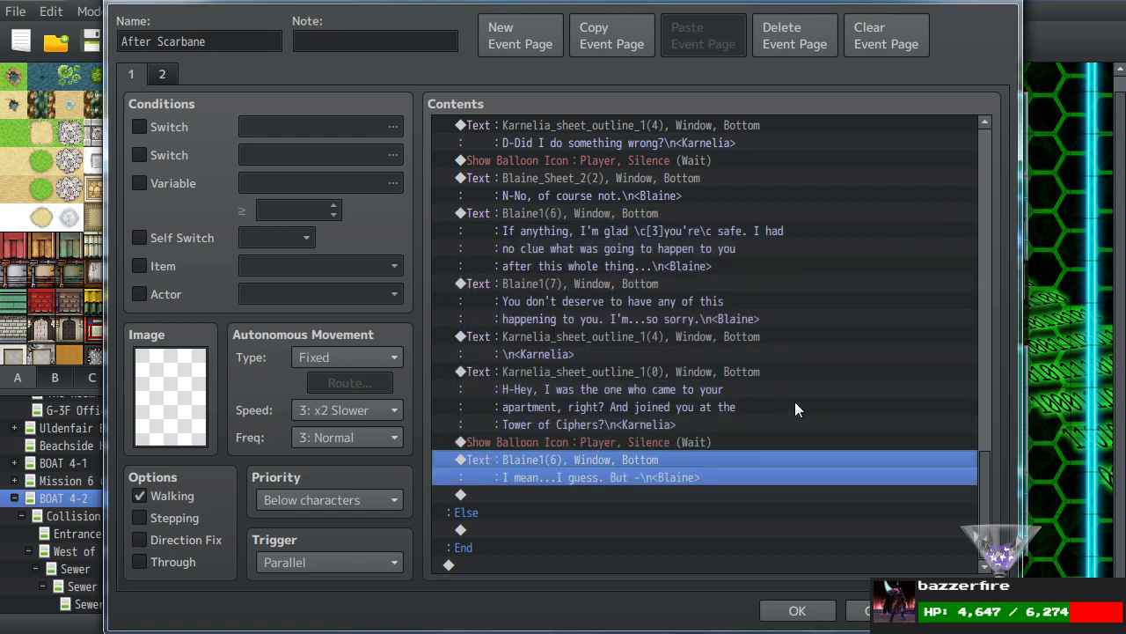
Duplicate Blaine's "I mean...I guess. But -" message directly below it and set the copy's face to Blaine_Sheet_2(0).
{"action": "left_click", "coordinate": [565, 496]}
{"action": "key", "text": "ctrl+v"}
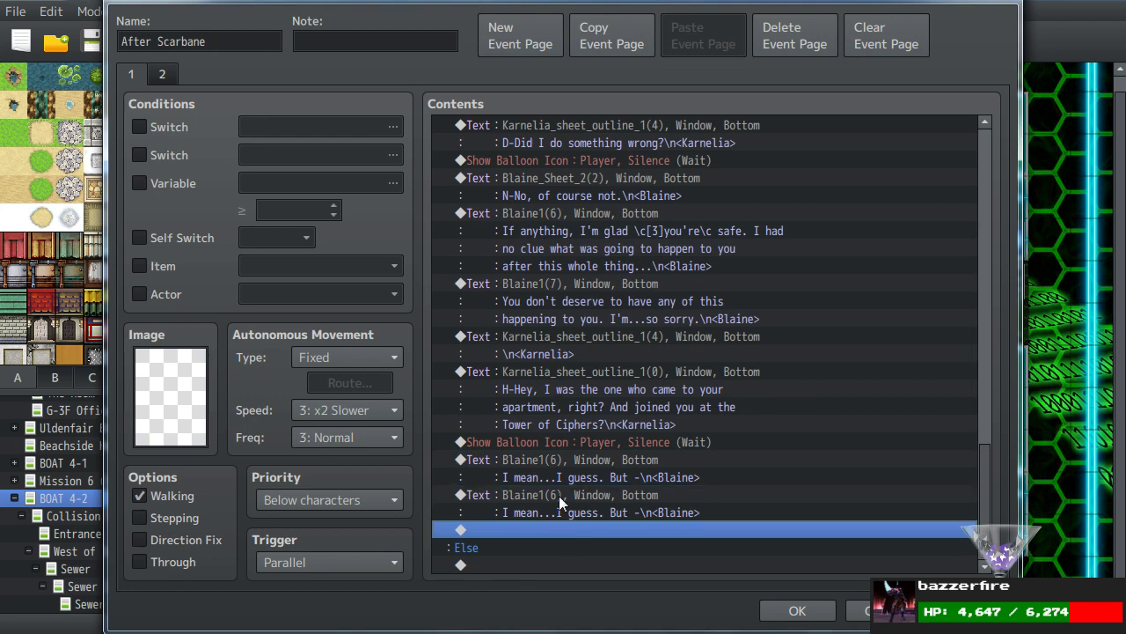
{"action": "double_click", "coordinate": [556, 495]}
{"action": "double_click", "coordinate": [512, 321]}
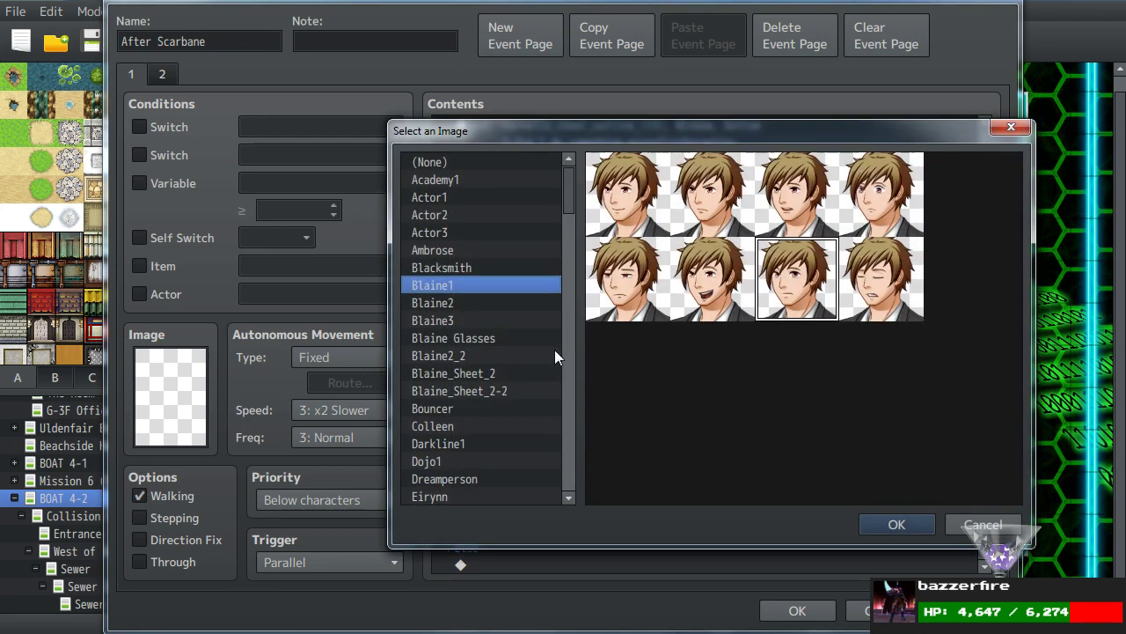
{"action": "left_click", "coordinate": [472, 373]}
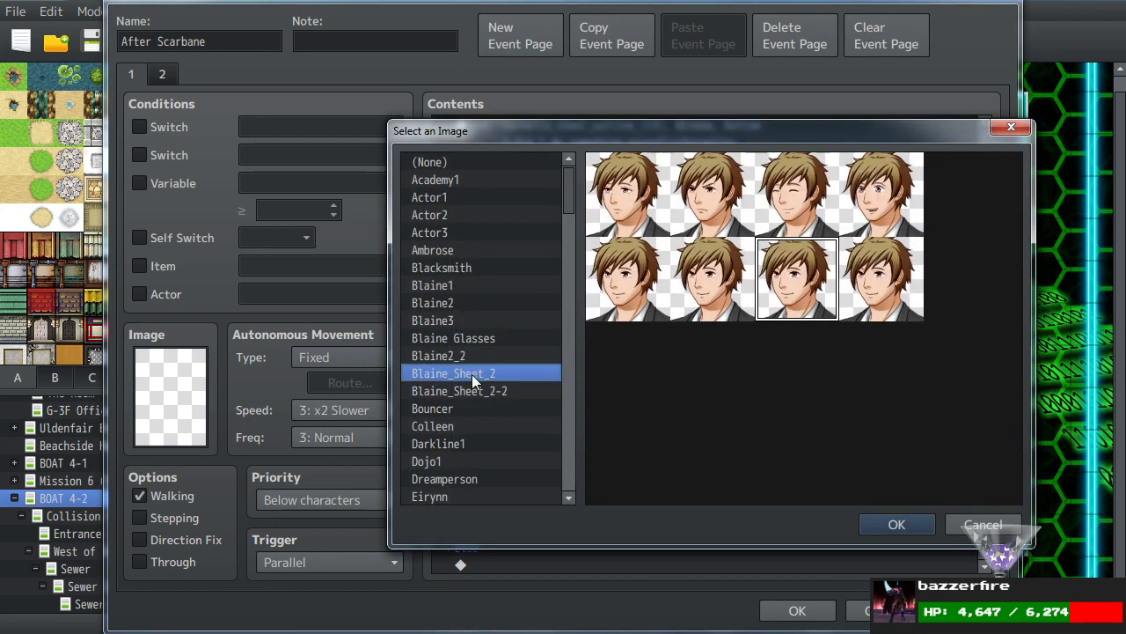
{"action": "double_click", "coordinate": [609, 220]}
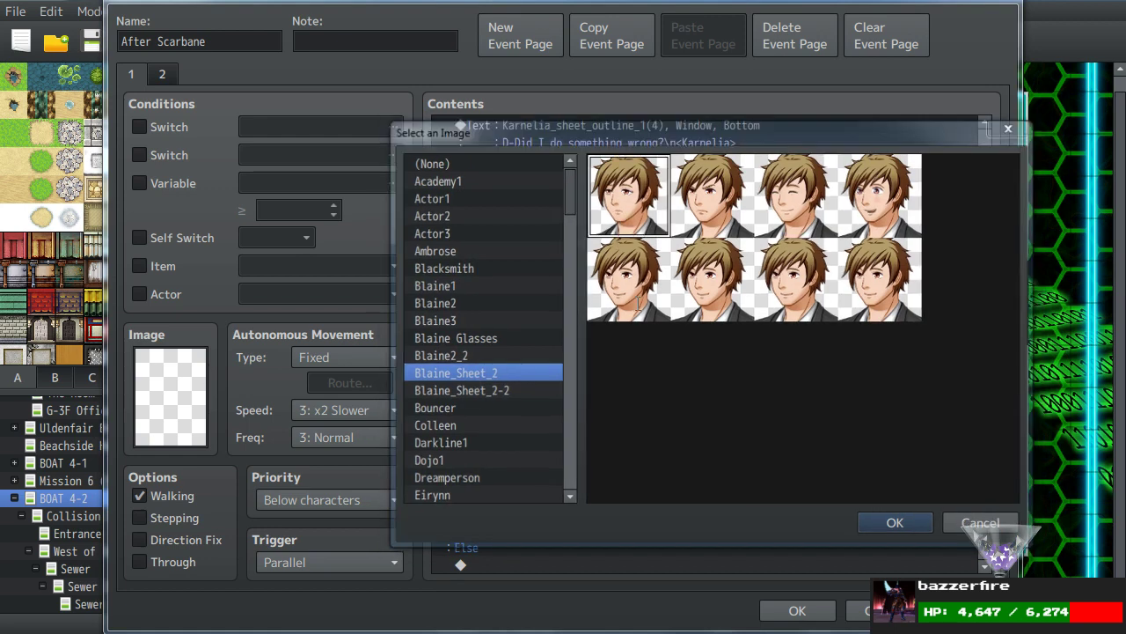
Replace the copy's text before \n<Blaine> with "(For students to be involved in this...)" and save the After Scarbane event.
{"action": "left_click_drag", "start_coordinate": [715, 281], "coordinate": [308, 252]}
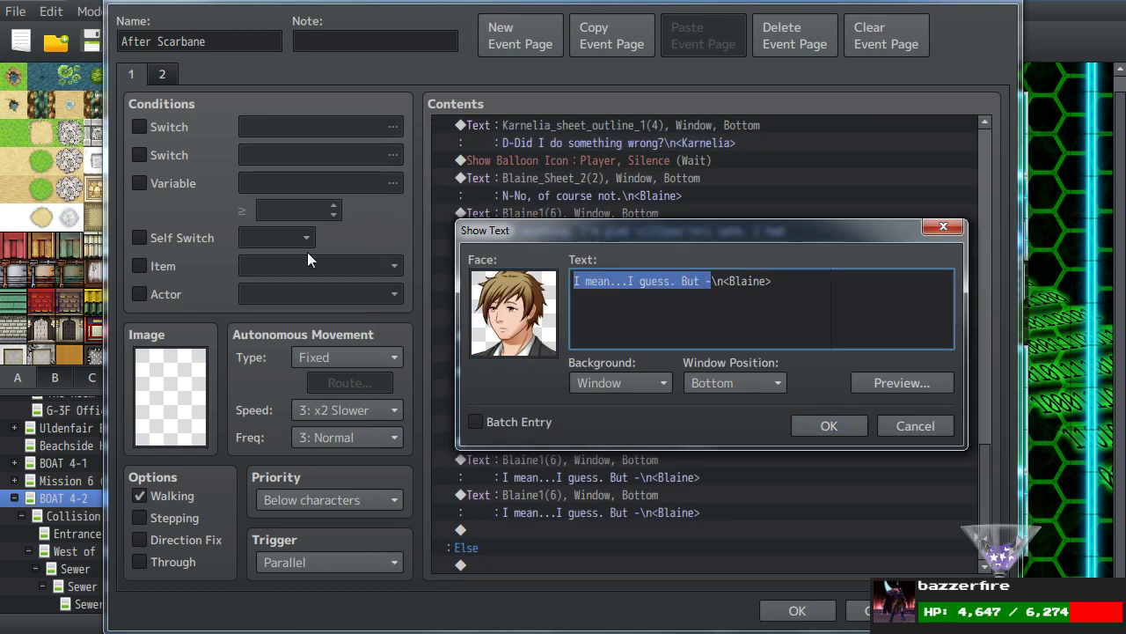
{"action": "type", "text": "(For students to be involved in this...)"}
{"action": "left_click", "coordinate": [818, 418]}
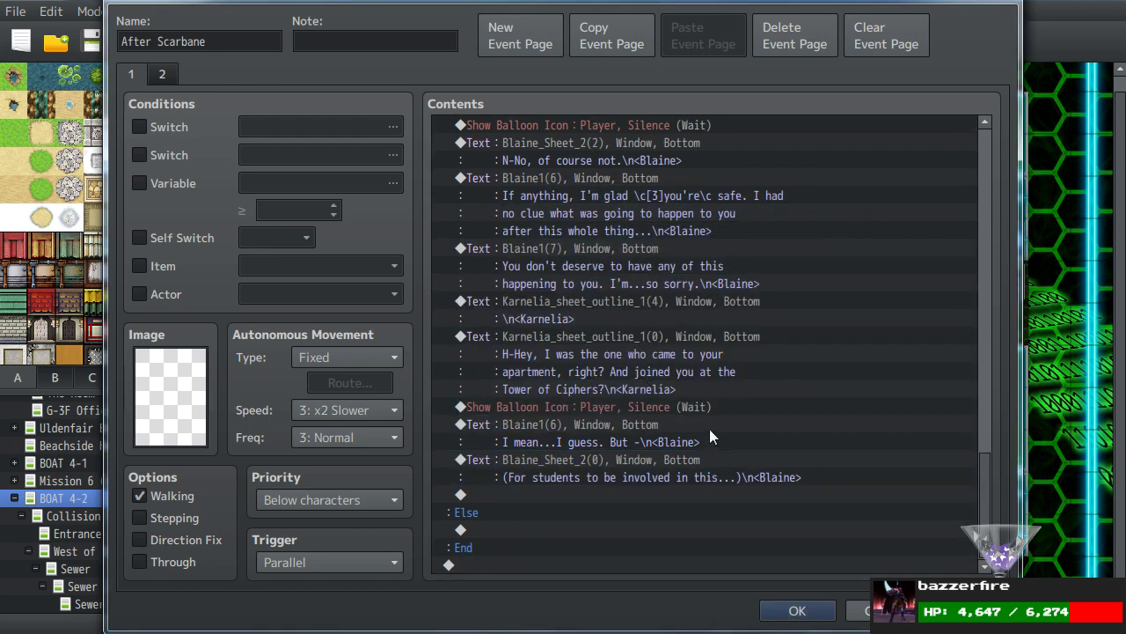
{"action": "left_click", "coordinate": [601, 454]}
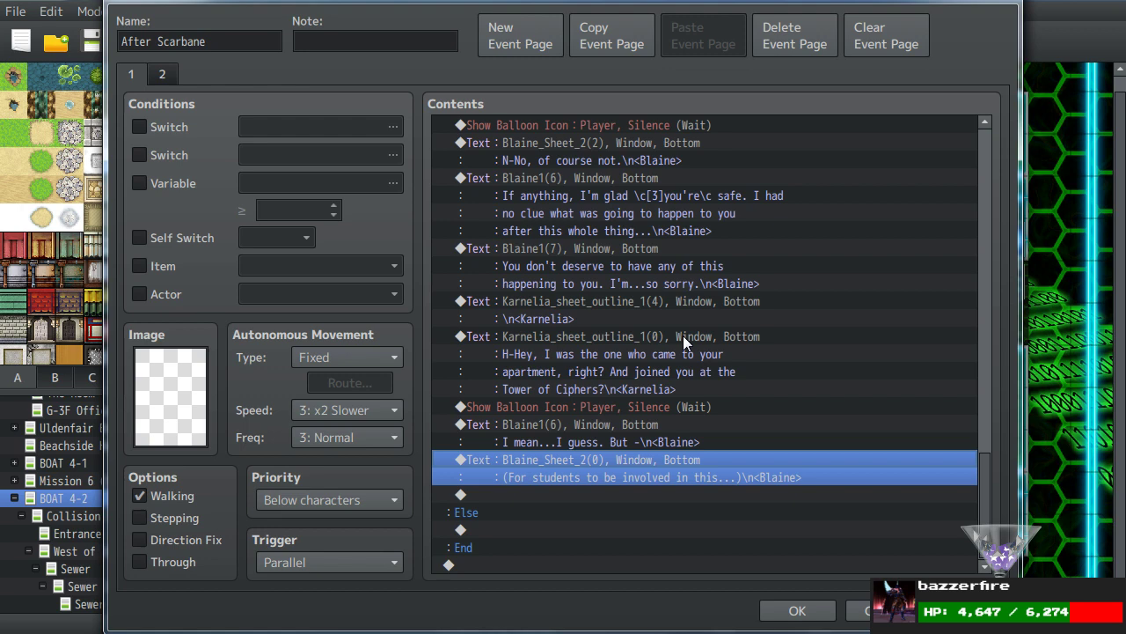
{"action": "left_click", "coordinate": [586, 547]}
{"action": "left_click", "coordinate": [515, 532]}
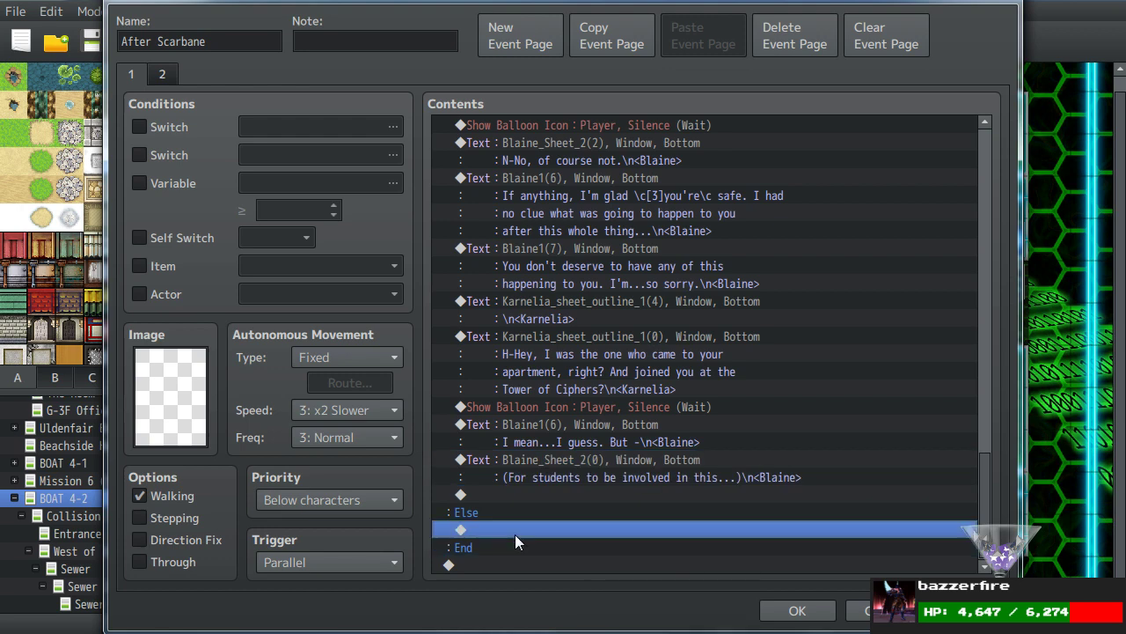
{"action": "left_click", "coordinate": [789, 613]}
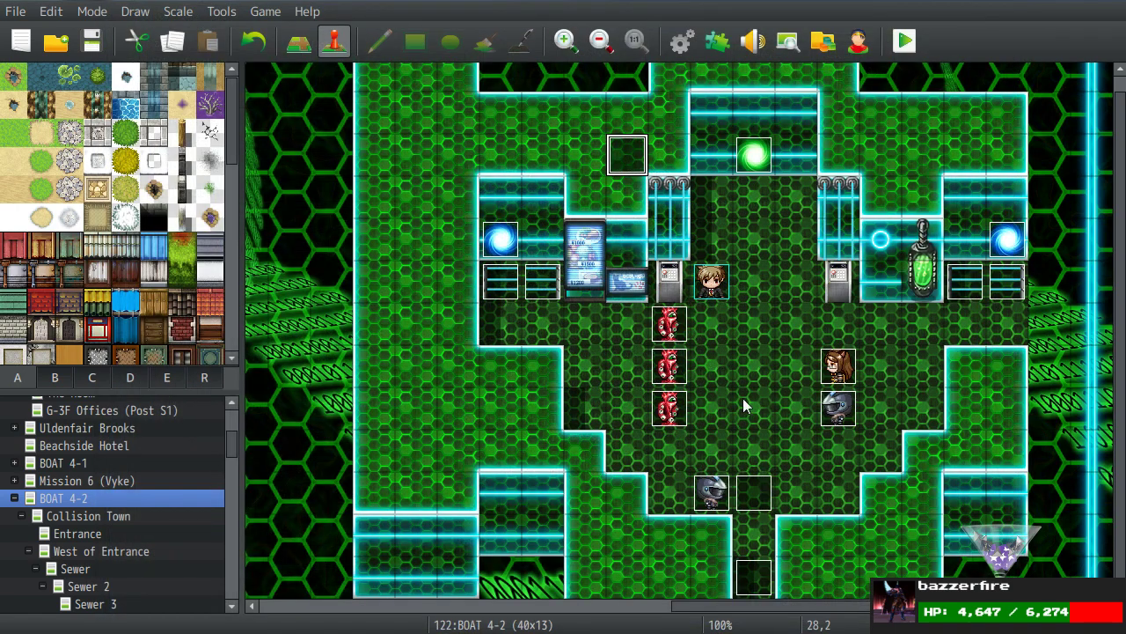
{"action": "right_click", "coordinate": [742, 394]}
{"action": "left_click", "coordinate": [749, 330]}
{"action": "double_click", "coordinate": [749, 325]}
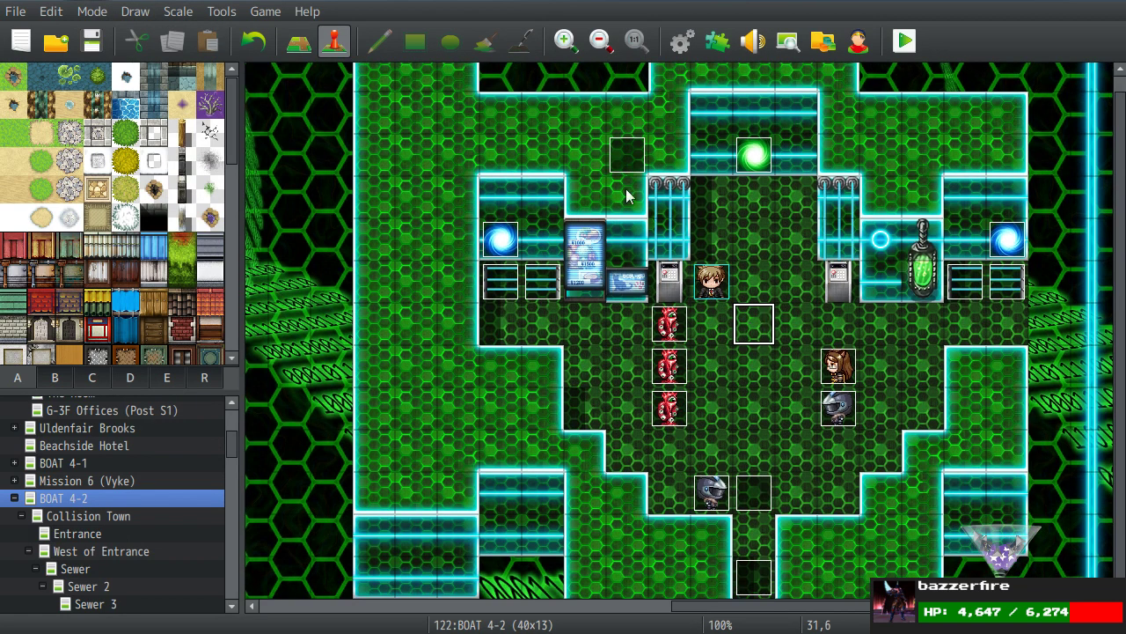
{"action": "double_click", "coordinate": [625, 156]}
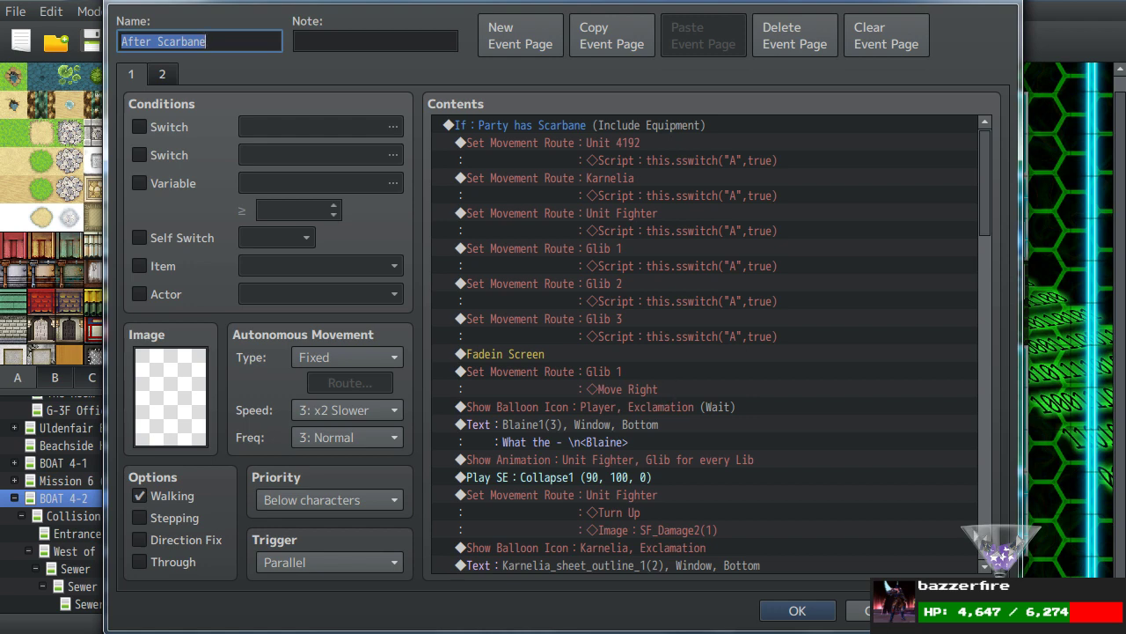
{"action": "left_click", "coordinate": [783, 610]}
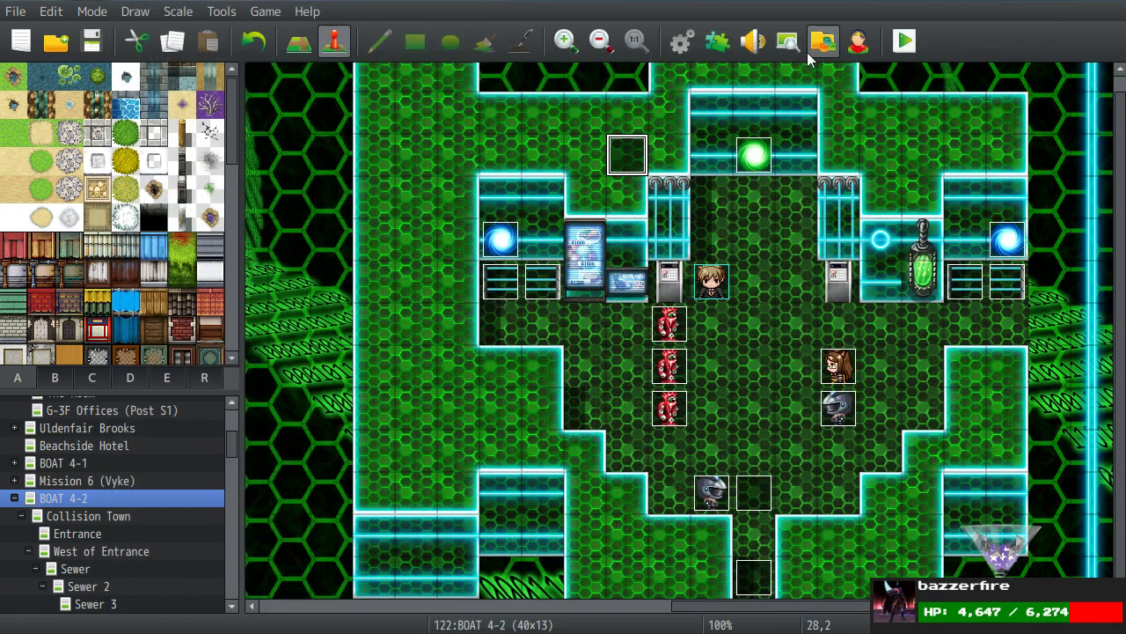
Look through the background music tracks in the Sound Test, select o_syugosya_tales, and close the Sound Test.
{"action": "left_click", "coordinate": [752, 41]}
{"action": "left_click_drag", "start_coordinate": [577, 305], "coordinate": [589, 420]}
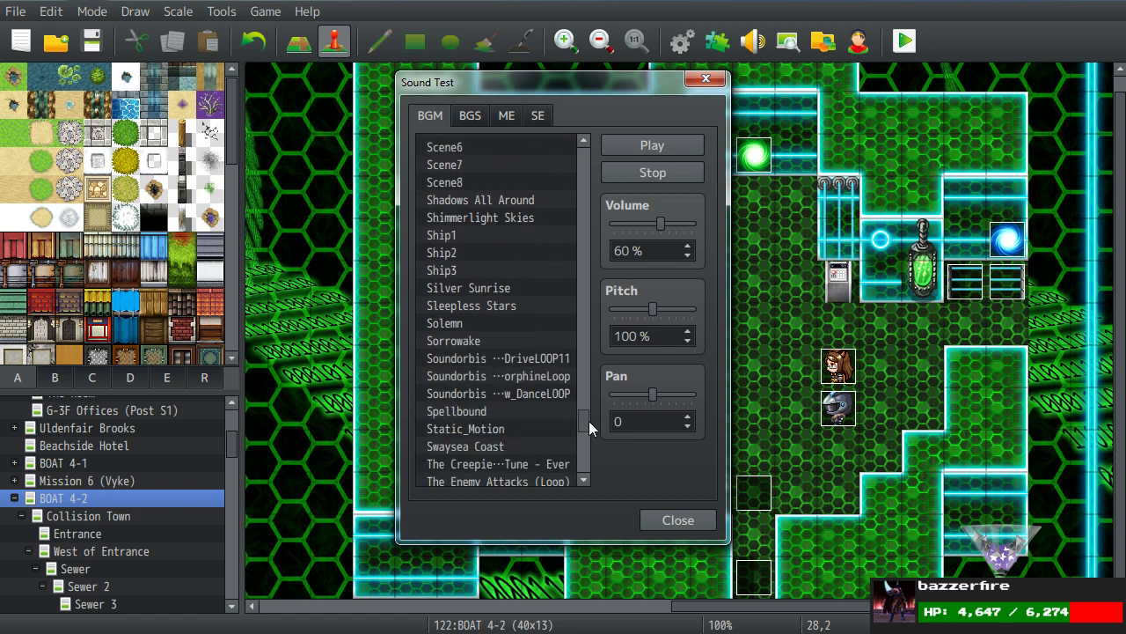
{"action": "left_click_drag", "start_coordinate": [589, 421], "coordinate": [591, 434]}
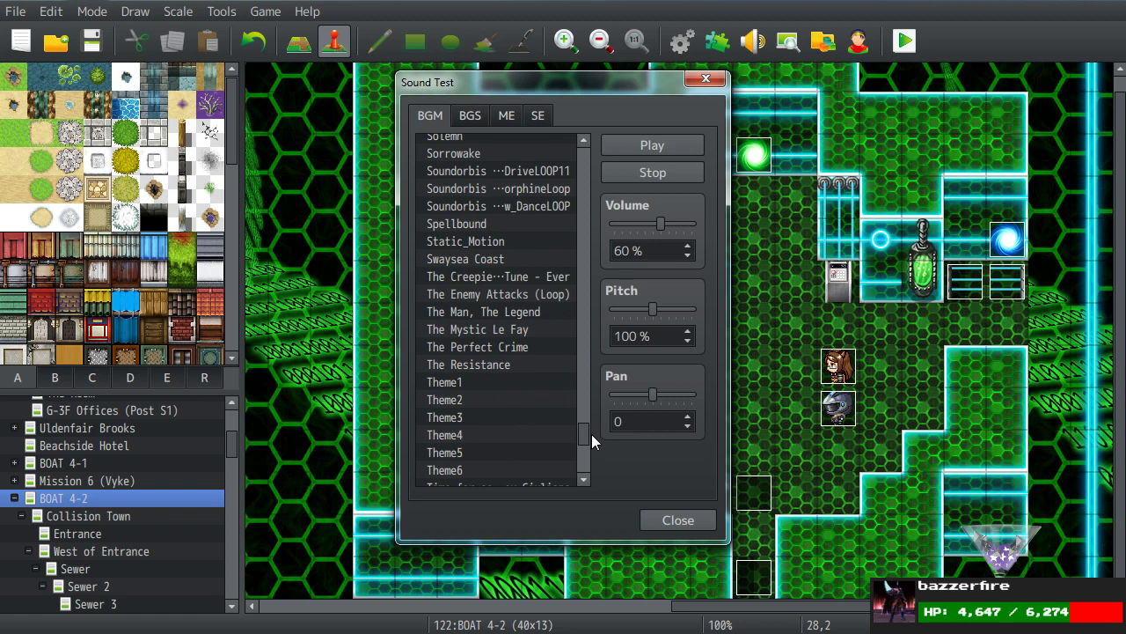
{"action": "scroll", "coordinate": [441, 365], "scroll_direction": "up", "scroll_amount": 5}
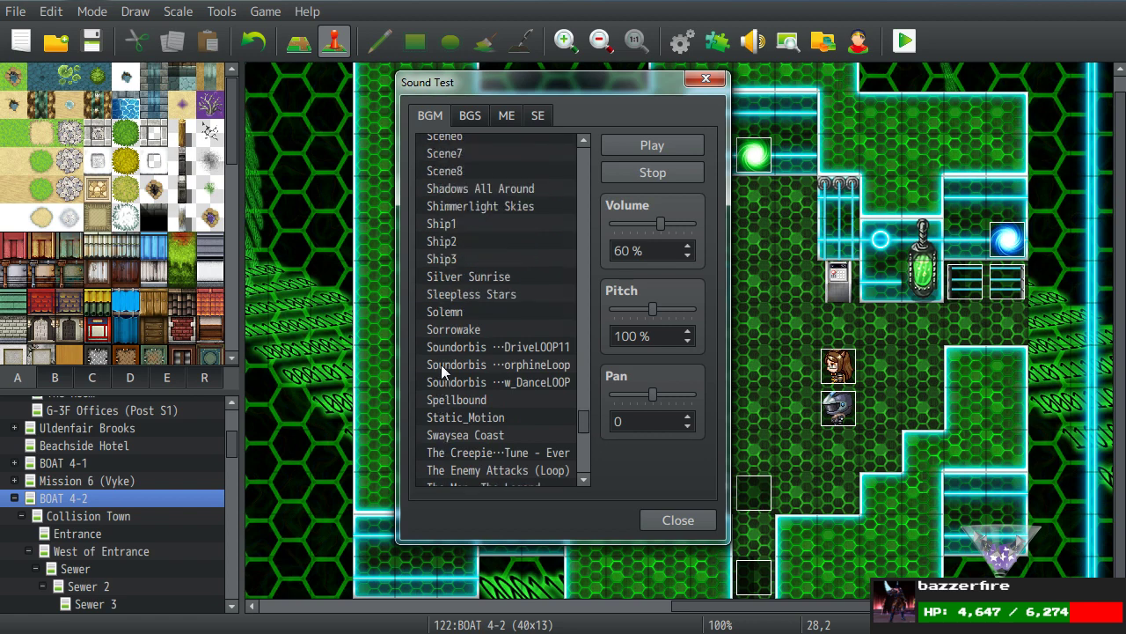
{"action": "scroll", "coordinate": [441, 364], "scroll_direction": "up", "scroll_amount": 5}
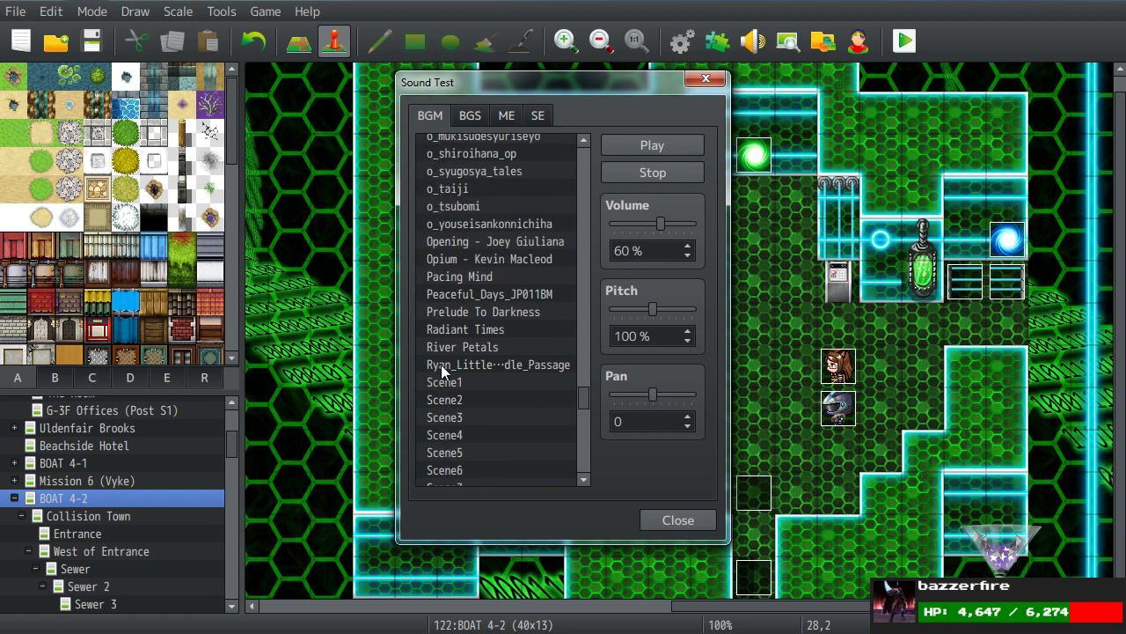
{"action": "scroll", "coordinate": [441, 364], "scroll_direction": "up", "scroll_amount": 5}
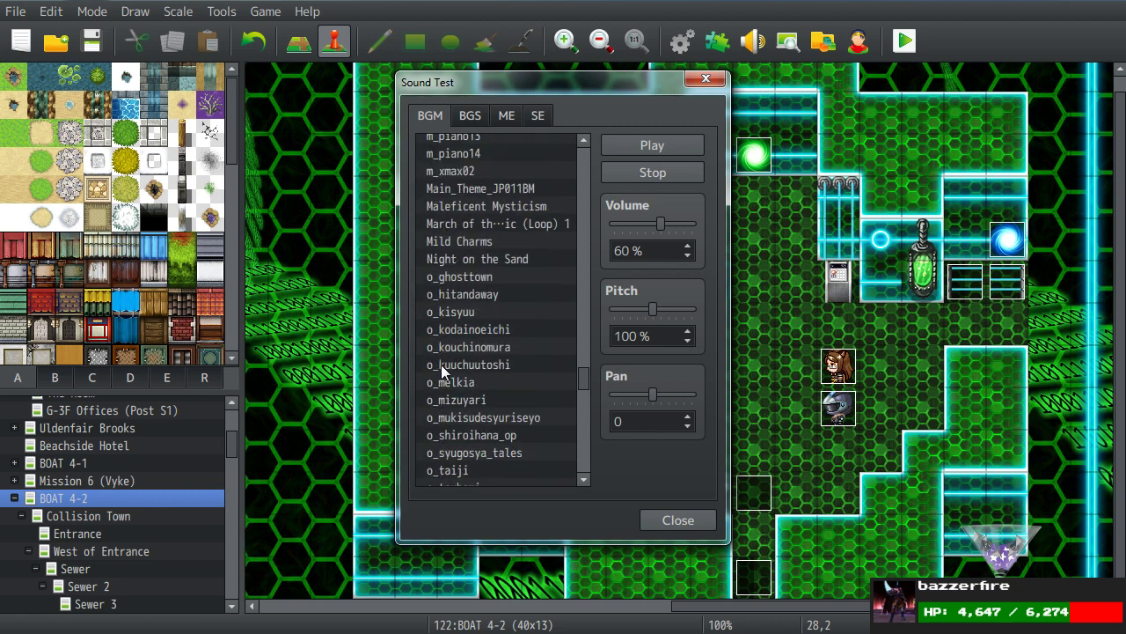
{"action": "scroll", "coordinate": [441, 365], "scroll_direction": "down", "scroll_amount": 1}
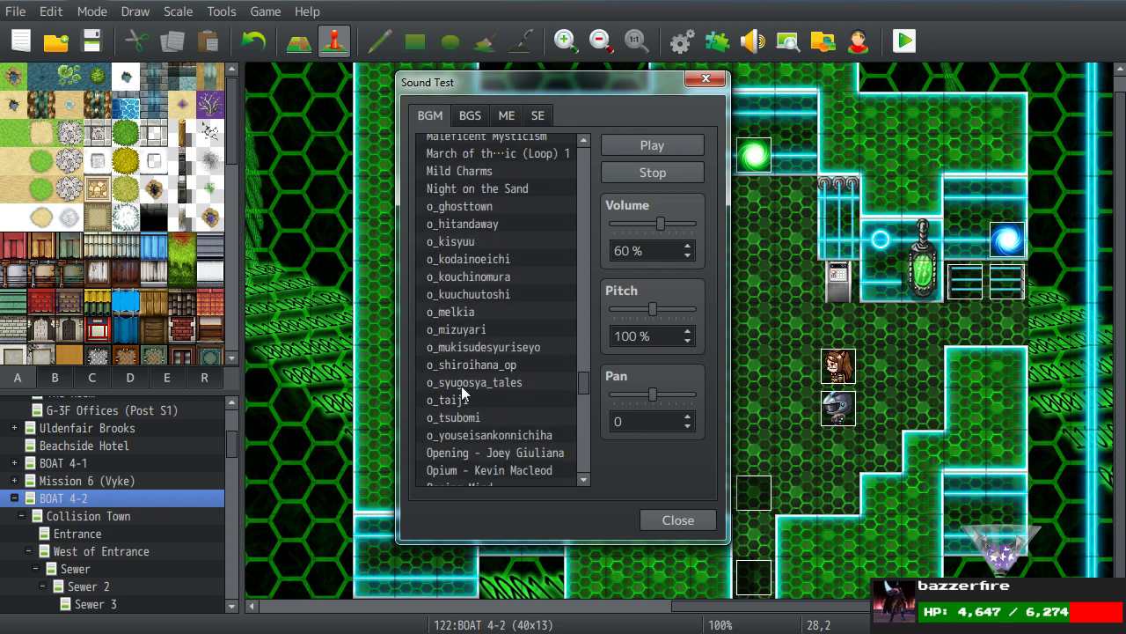
{"action": "left_click", "coordinate": [456, 384]}
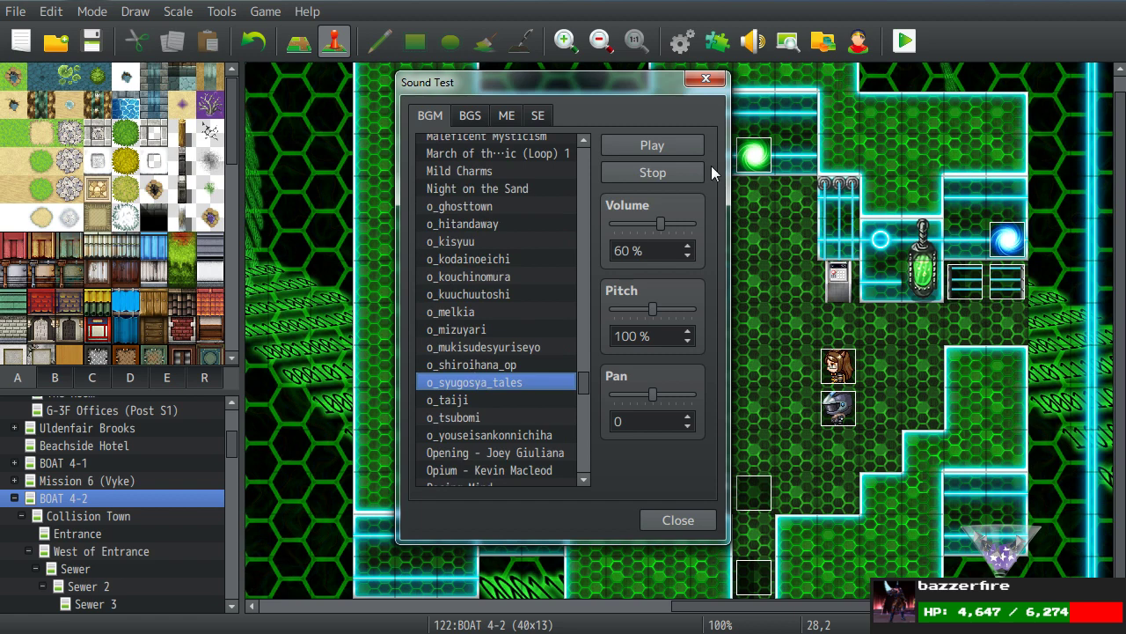
{"action": "left_click", "coordinate": [705, 81]}
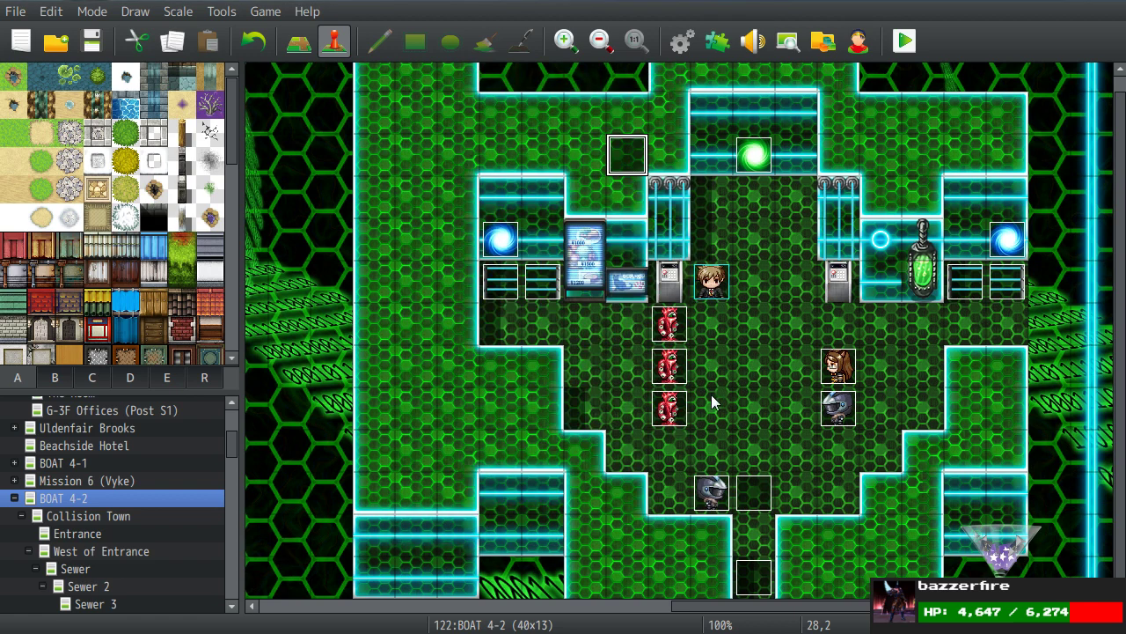
Reopen the After Scarbane event and duplicate Blaine's "(For students to be involved in this...)" message at the end of the If branch.
{"action": "left_click", "coordinate": [753, 407]}
{"action": "left_click", "coordinate": [782, 310]}
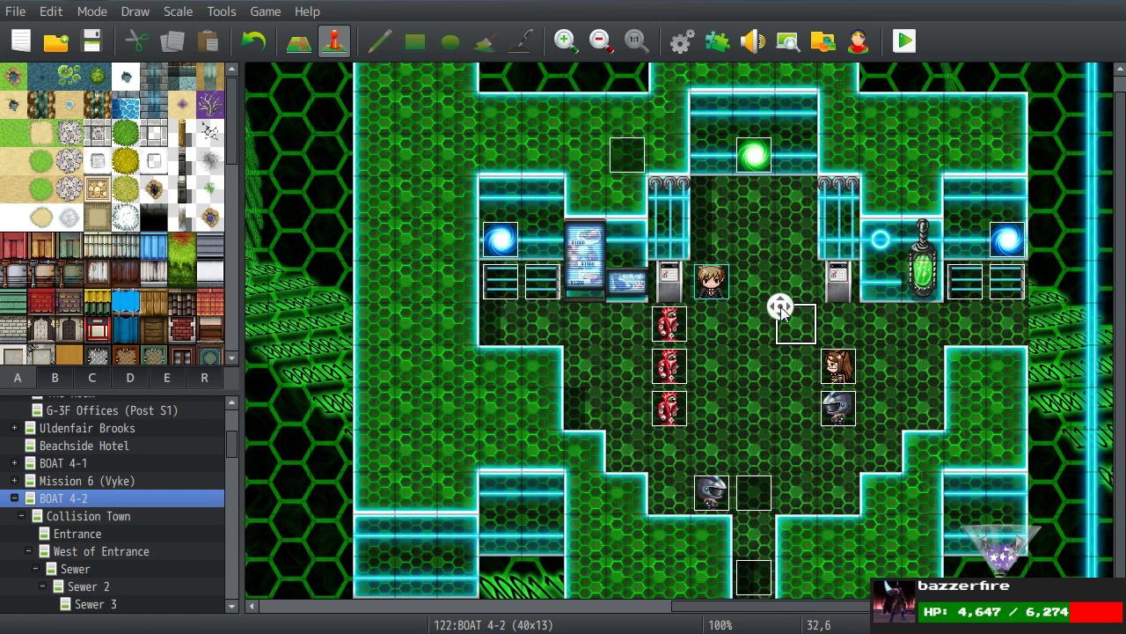
{"action": "double_click", "coordinate": [620, 153]}
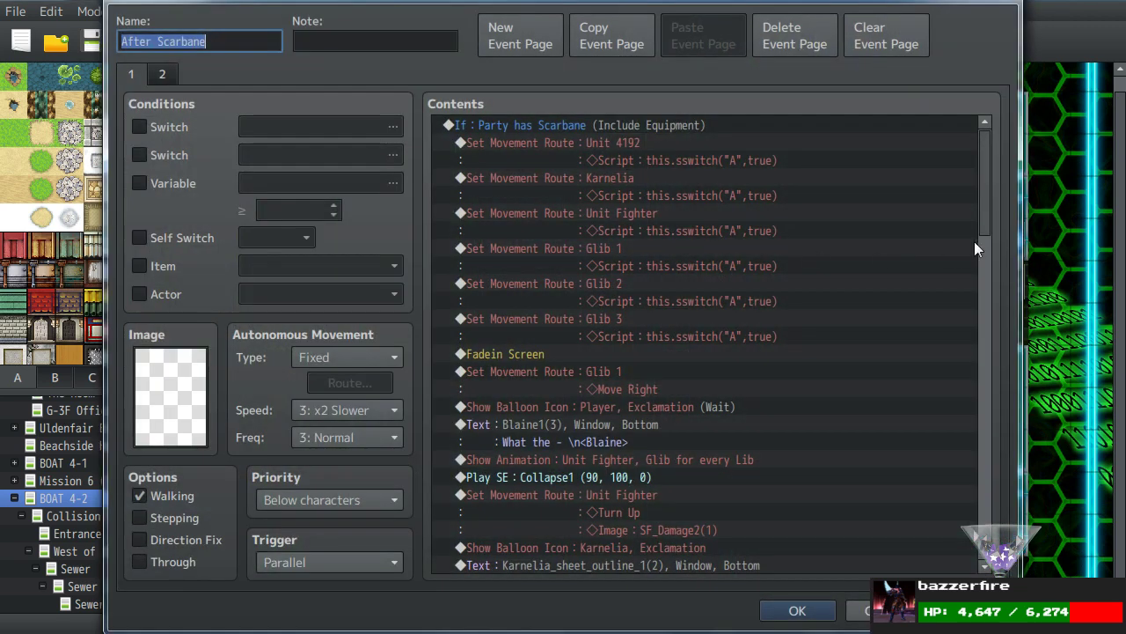
{"action": "left_click_drag", "start_coordinate": [985, 173], "coordinate": [1010, 539]}
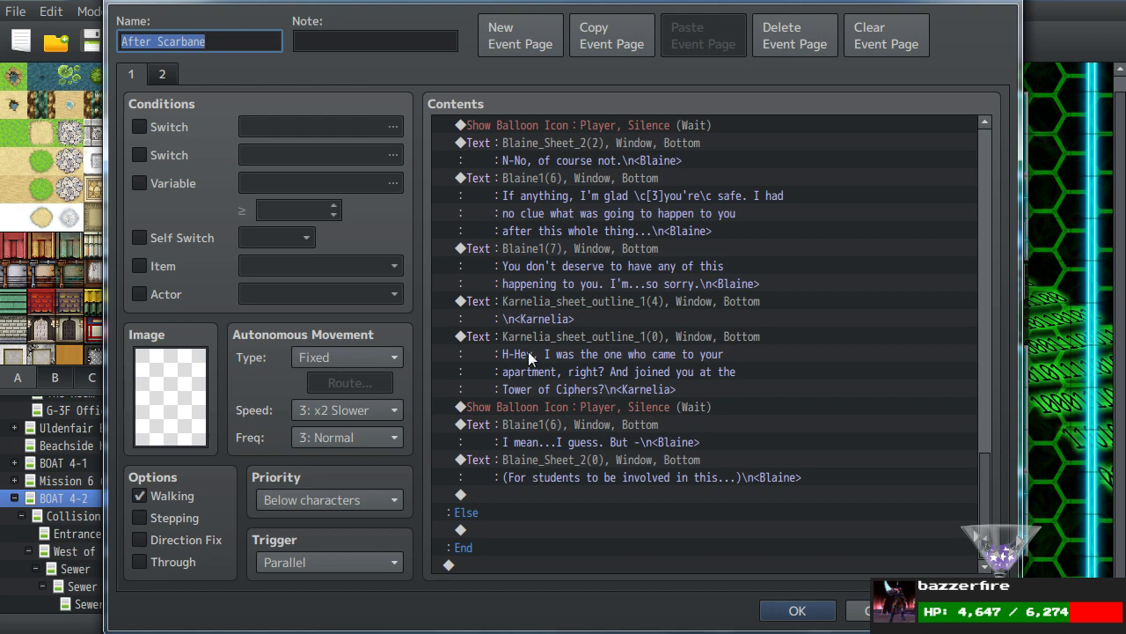
{"action": "left_click", "coordinate": [535, 299]}
{"action": "left_click", "coordinate": [490, 473]}
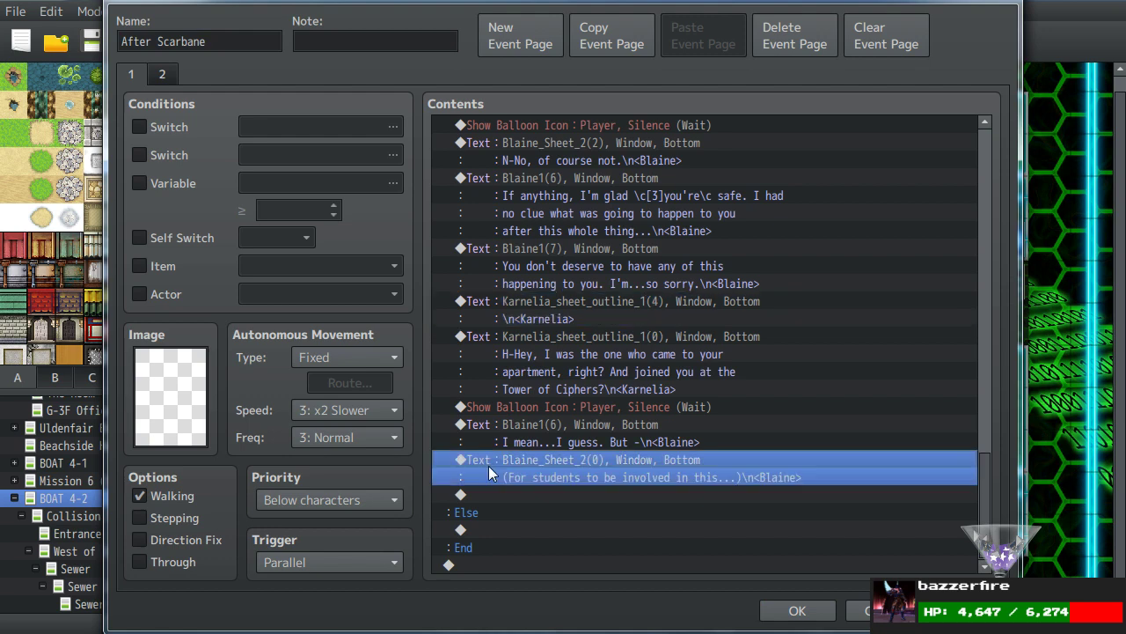
{"action": "key", "text": "ctrl+v"}
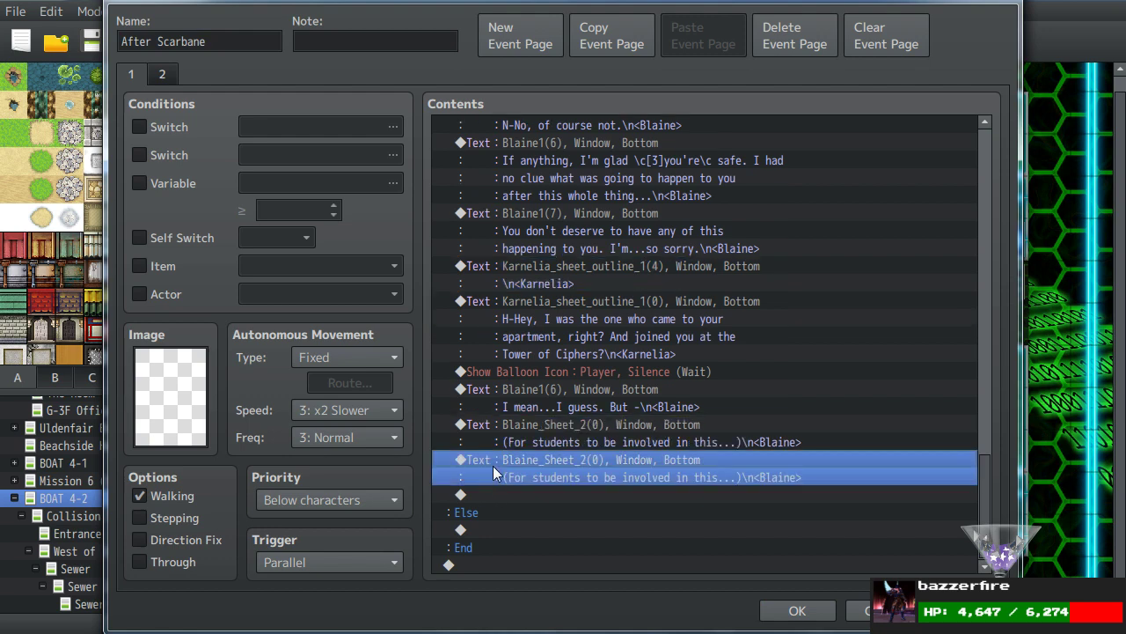
Set the face of the duplicated Blaine message to Blaine1(2).
{"action": "double_click", "coordinate": [493, 467]}
{"action": "double_click", "coordinate": [529, 306]}
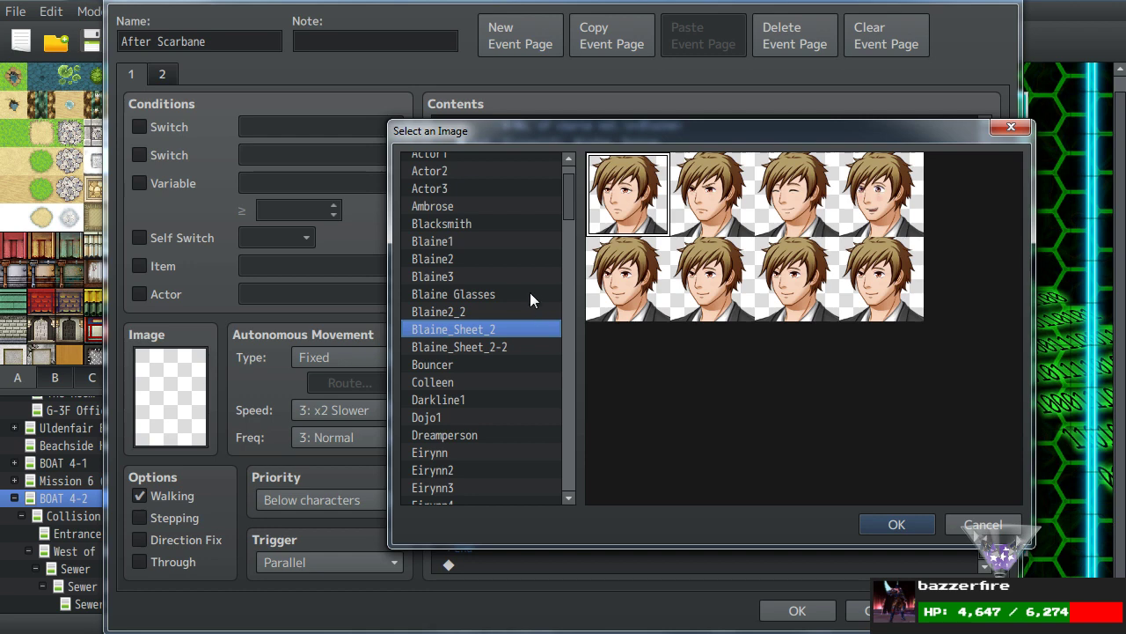
{"action": "scroll", "coordinate": [493, 336], "scroll_direction": "up", "scroll_amount": 1}
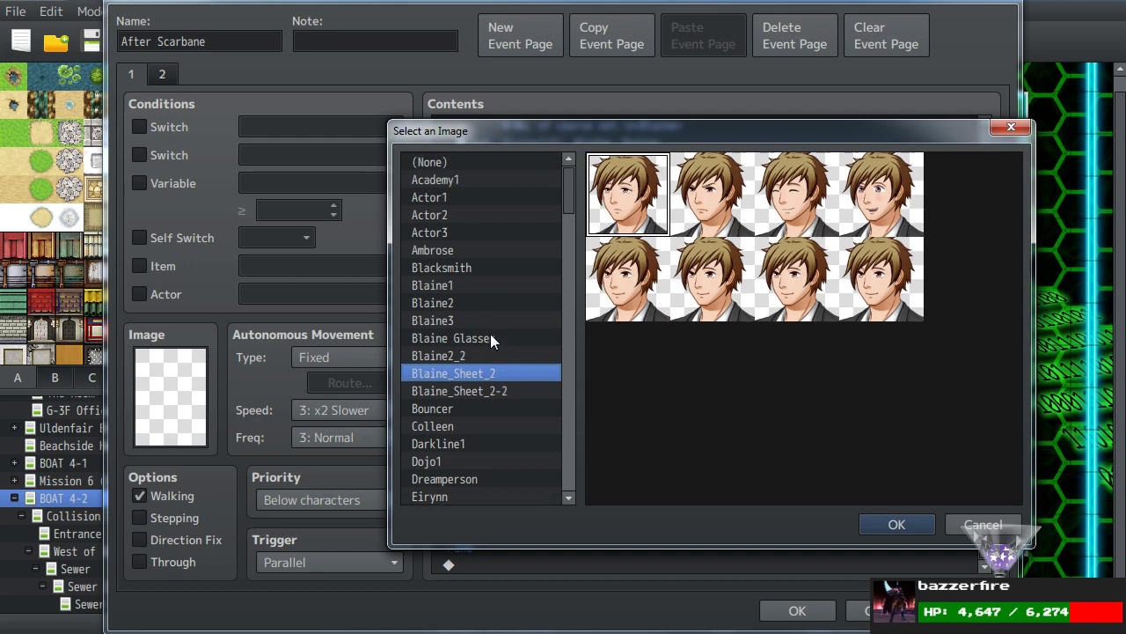
{"action": "left_click", "coordinate": [474, 287]}
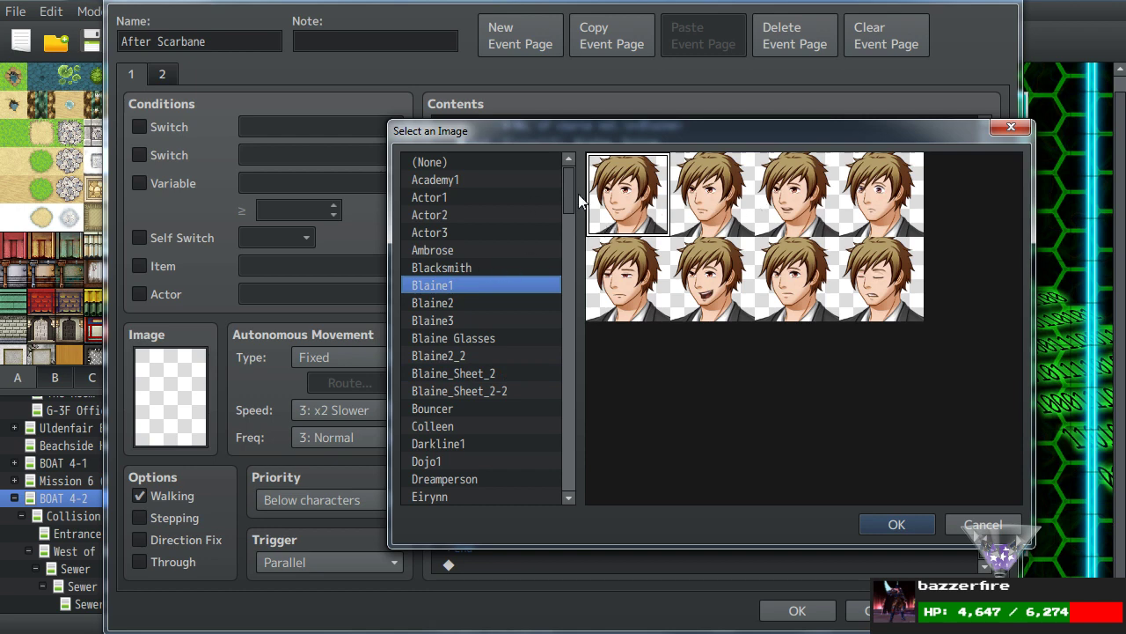
{"action": "key", "text": "Return"}
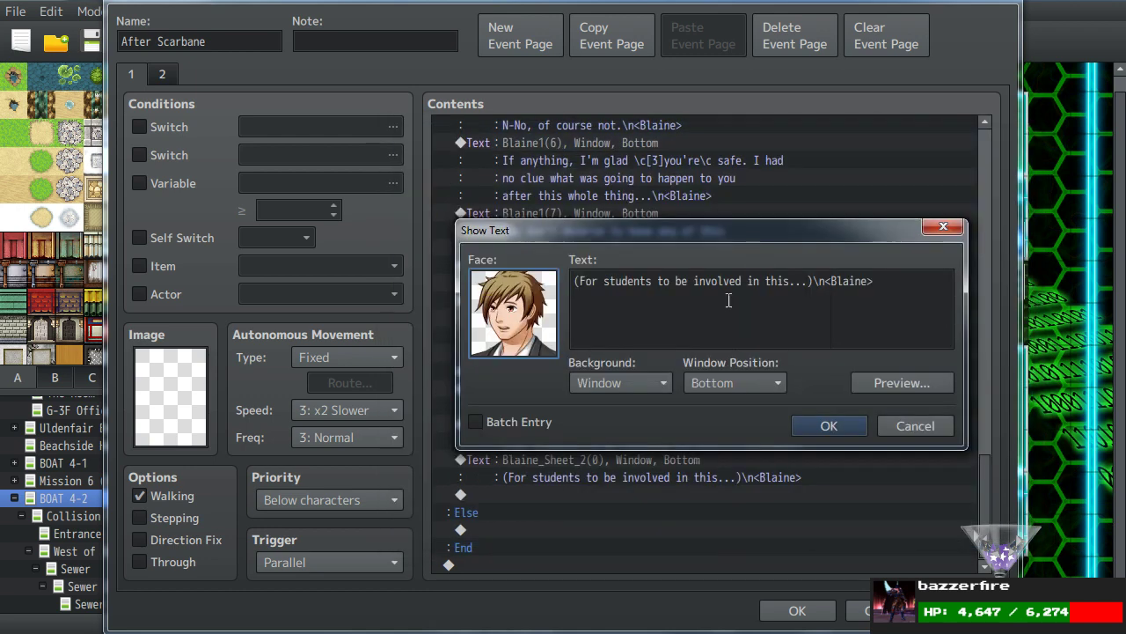
Replace the duplicated message's text before \n<Blaine> with "Okay, well, we should get somewhere safe.".
{"action": "left_click_drag", "start_coordinate": [813, 281], "coordinate": [373, 262]}
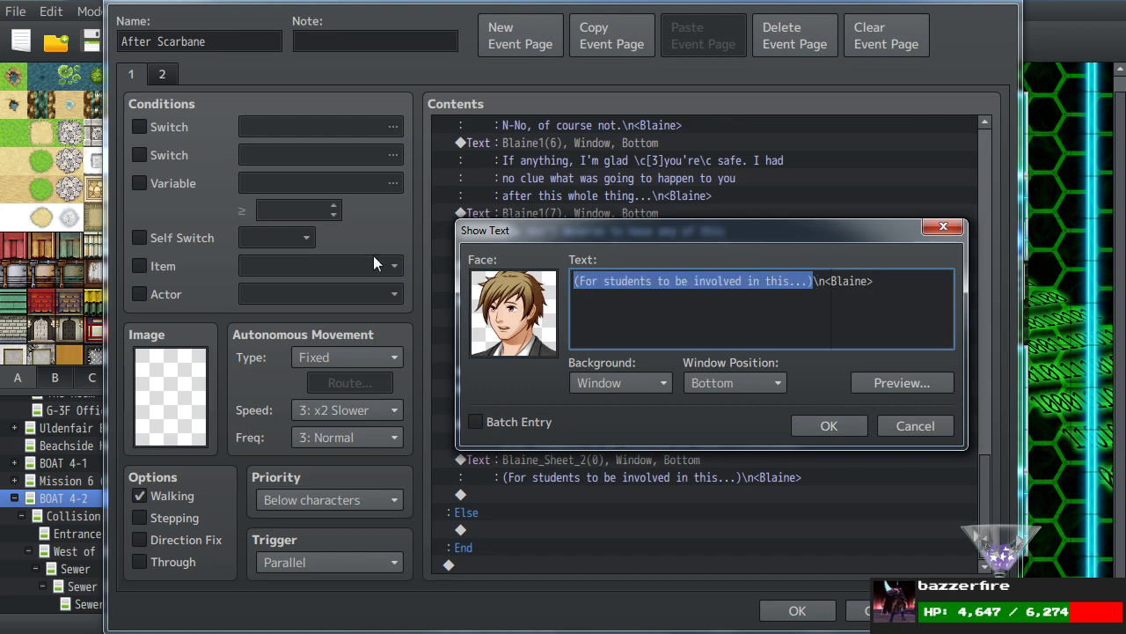
{"action": "type", "text": "Okay, well, f"}
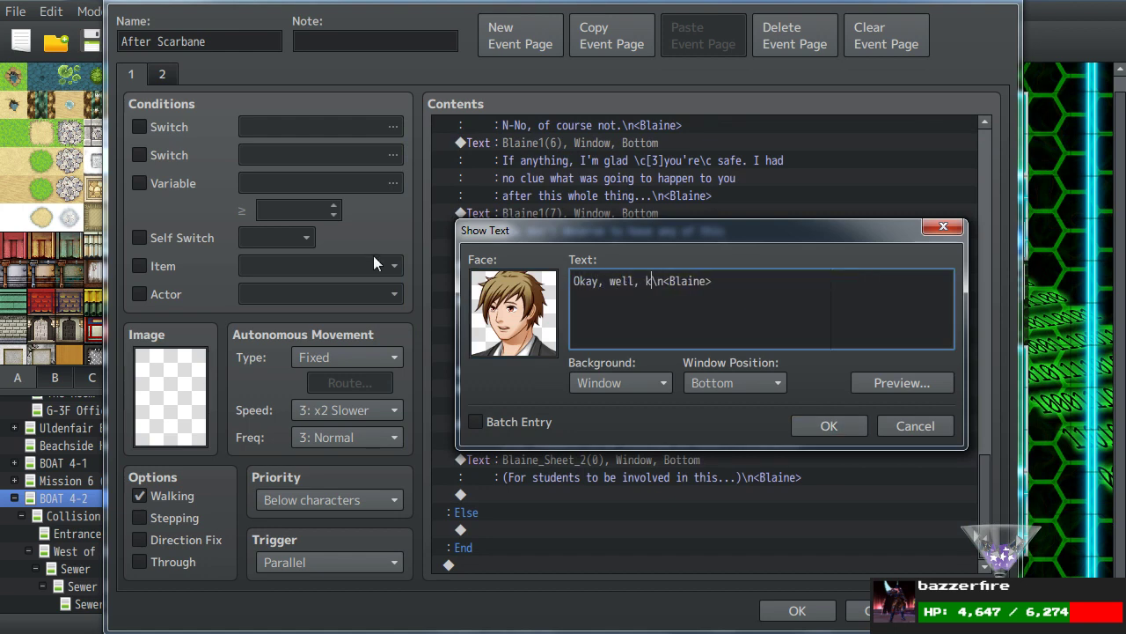
{"action": "key", "text": "BackSpace"}
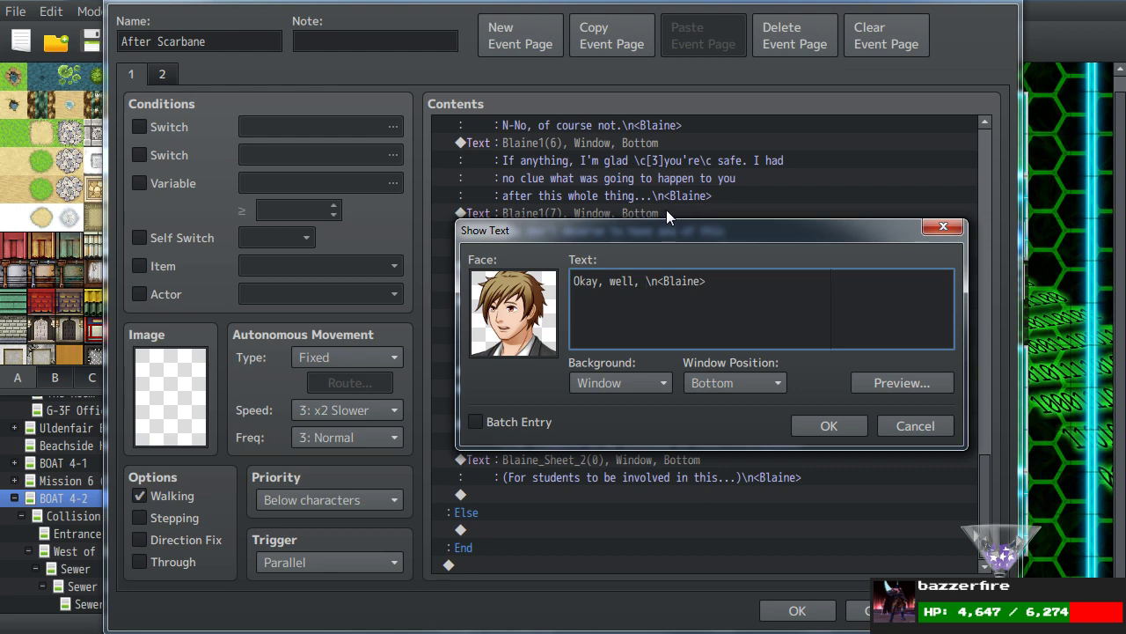
{"action": "type", "text": "we should get somewhere safe."}
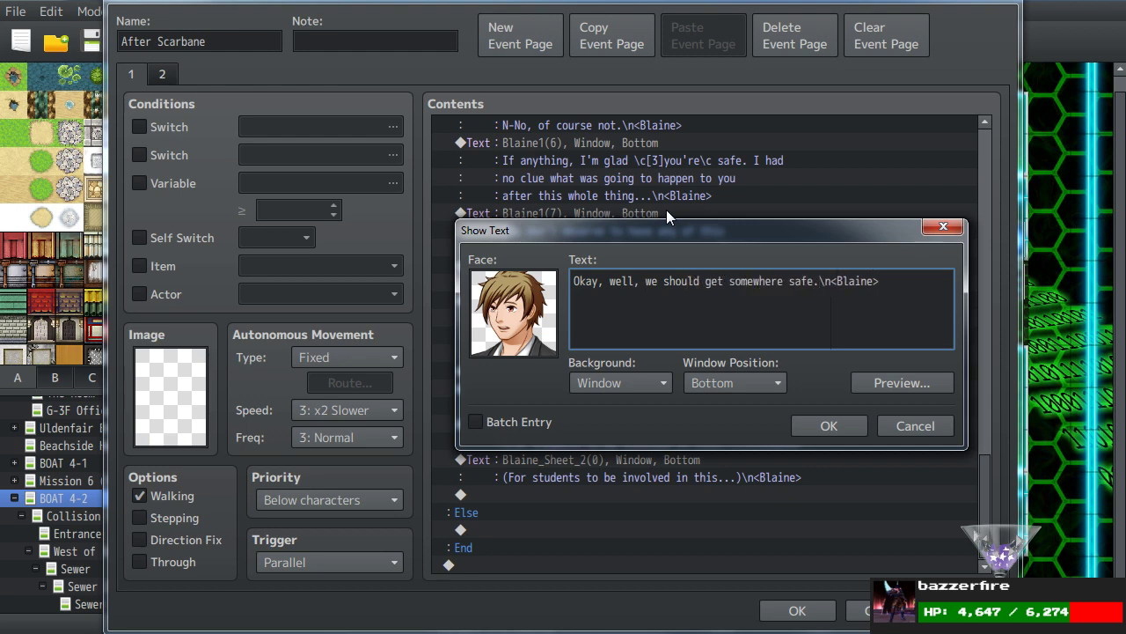
{"action": "left_click", "coordinate": [829, 425]}
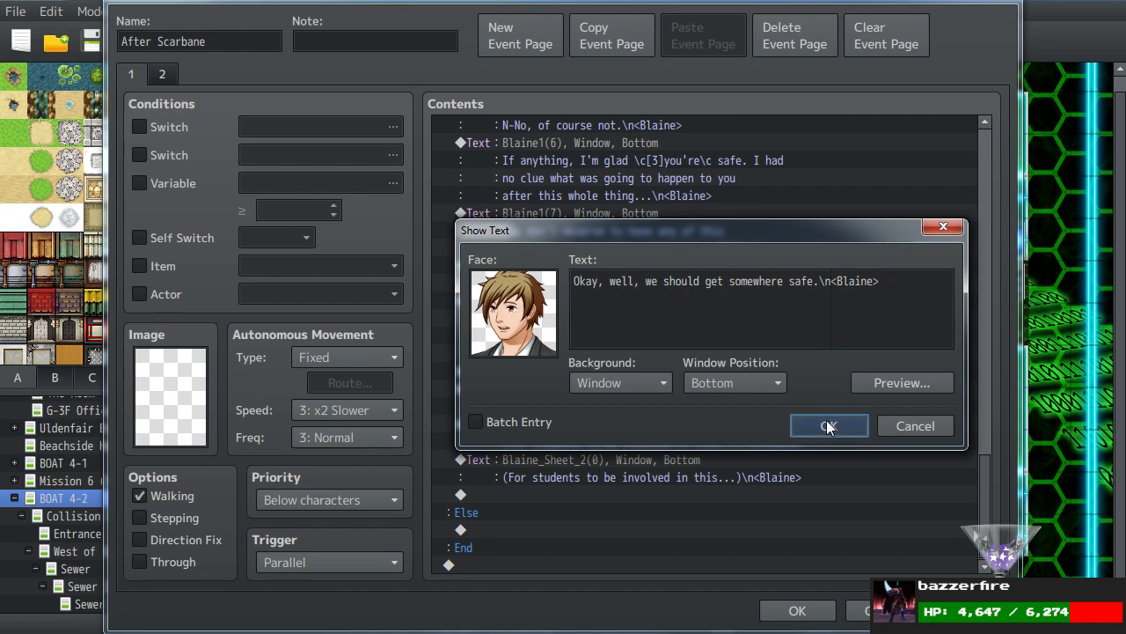
Duplicate Blaine's "Okay, well, we should get somewhere safe." message below itself and set the copy's face to Blaine1(4).
{"action": "key", "text": "ctrl+c"}
{"action": "key", "text": "ctrl+v"}
{"action": "double_click", "coordinate": [528, 493]}
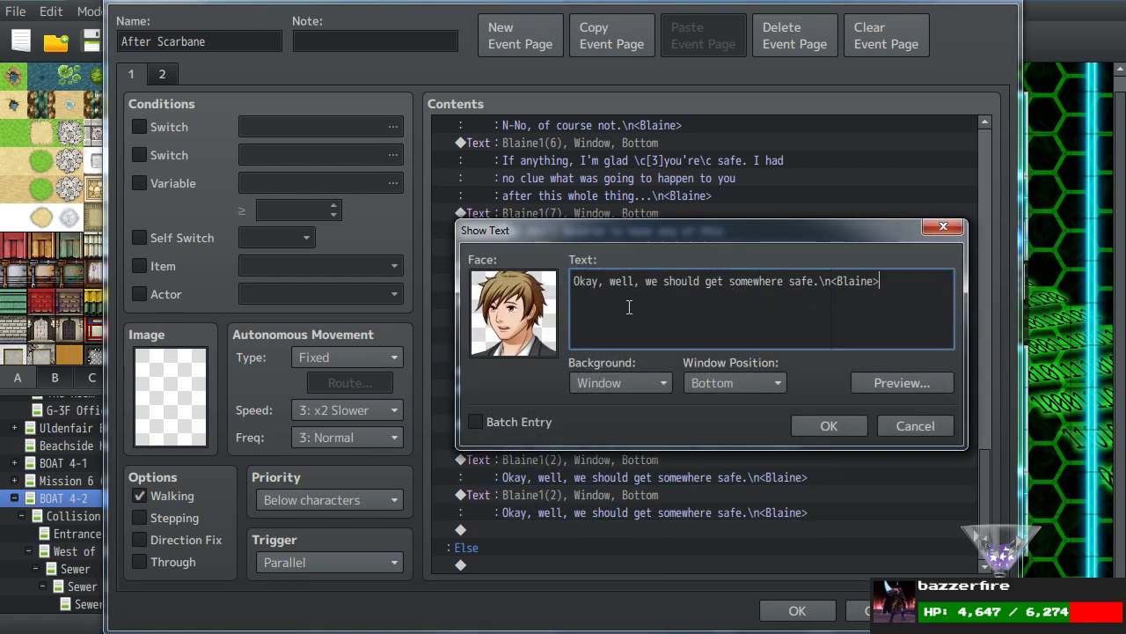
{"action": "double_click", "coordinate": [519, 305]}
{"action": "double_click", "coordinate": [631, 280]}
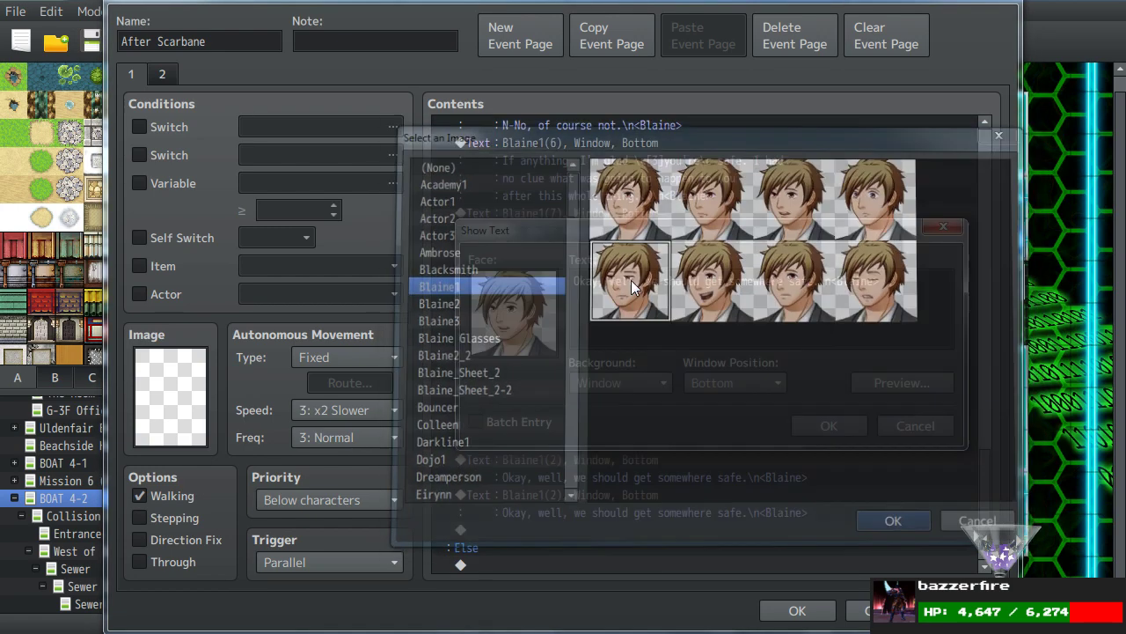
Replace the copy's text before \n<Blaine> with "(I still don't entirely trust how she got on here. It seems almost...intentional.)" and save the event.
{"action": "left_click_drag", "start_coordinate": [820, 279], "coordinate": [340, 264]}
{"action": "key", "text": "BackSpace"}
{"action": "type", "text": "(I'm still "}
{"action": "type", "text": "on the e"}
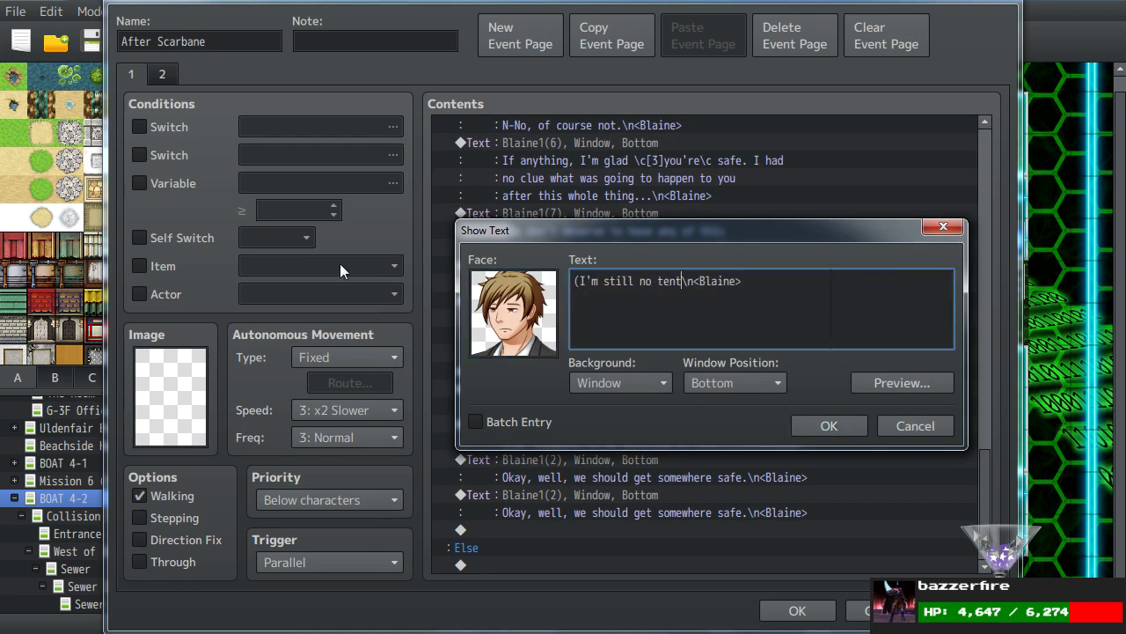
{"action": "key", "text": "BackSpace"}
{"action": "key", "text": "BackSpace"}
{"action": "key", "text": "BackSpace"}
{"action": "key", "text": "BackSpace"}
{"action": "key", "text": "BackSpace"}
{"action": "key", "text": "BackSpace"}
{"action": "key", "text": "BackSpace"}
{"action": "key", "text": "BackSpace"}
{"action": "key", "text": "BackSpace"}
{"action": "key", "text": "BackSpace"}
{"action": "key", "text": "BackSpace"}
{"action": "key", "text": "BackSpace"}
{"action": "key", "text": "BackSpace"}
{"action": "key", "text": "BackSpace"}
{"action": "key", "text": "BackSpace"}
{"action": "key", "text": "BackSpace"}
{"action": "key", "text": "BackSpace"}
{"action": "type", "text": "still don't entirely t"}
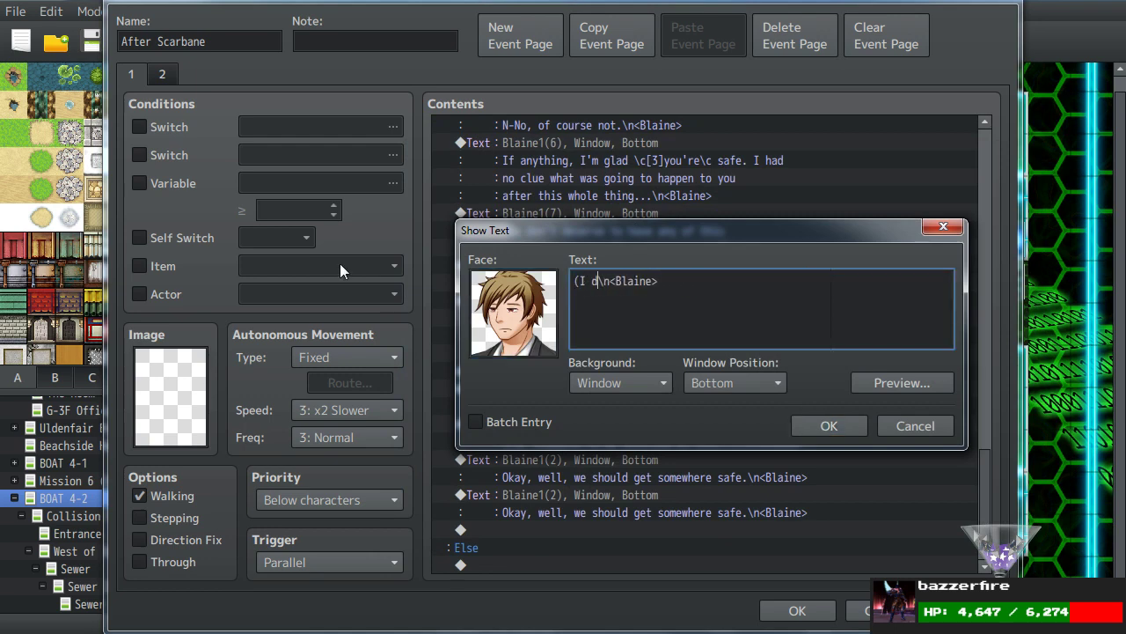
{"action": "type", "text": "rust how she got"}
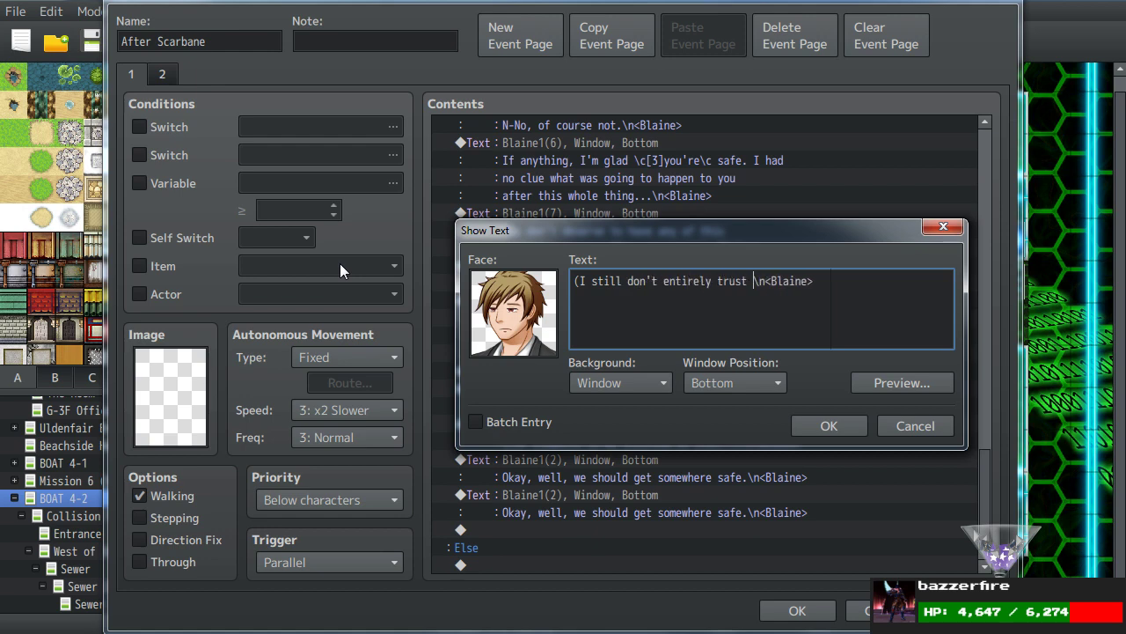
{"action": "type", "text": " on here. It s"}
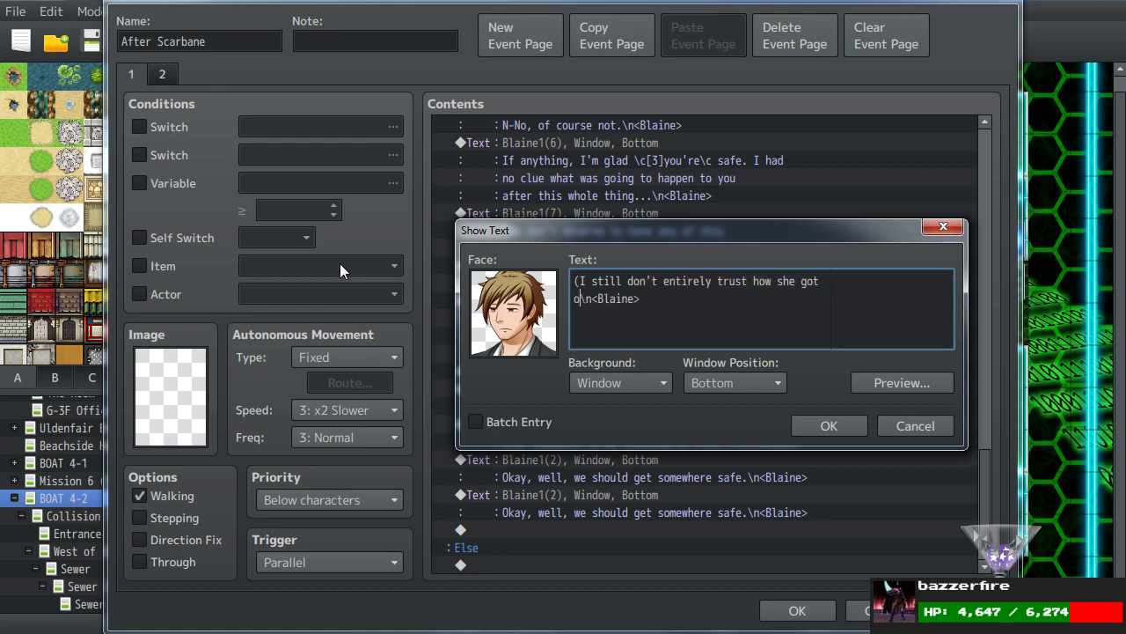
{"action": "type", "text": "eems almost...intention"}
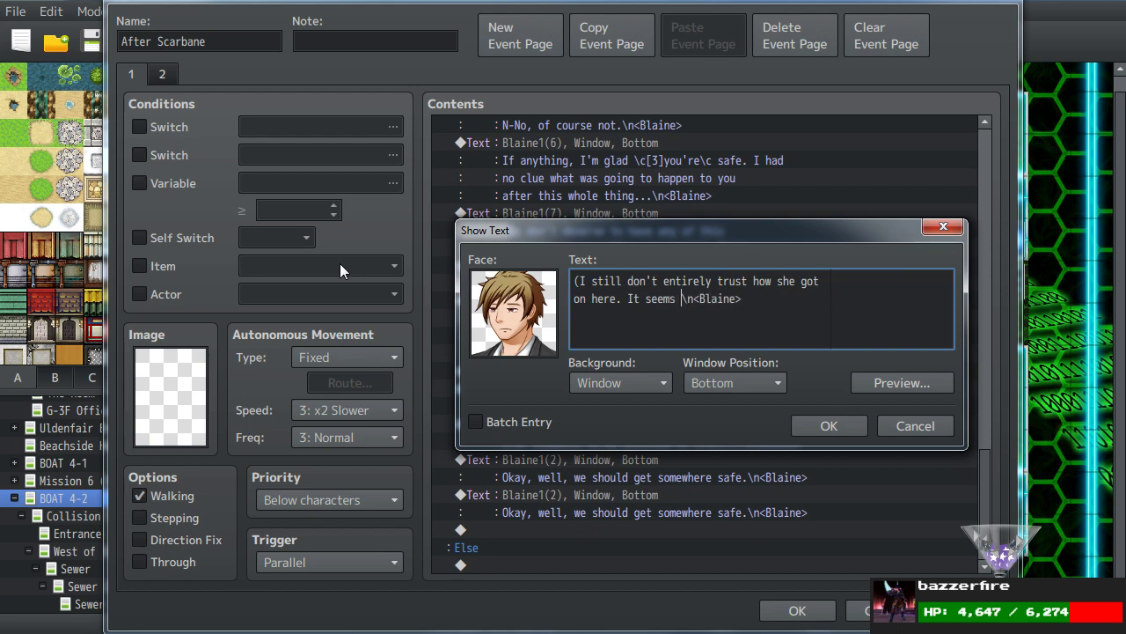
{"action": "type", "text": "al.)"}
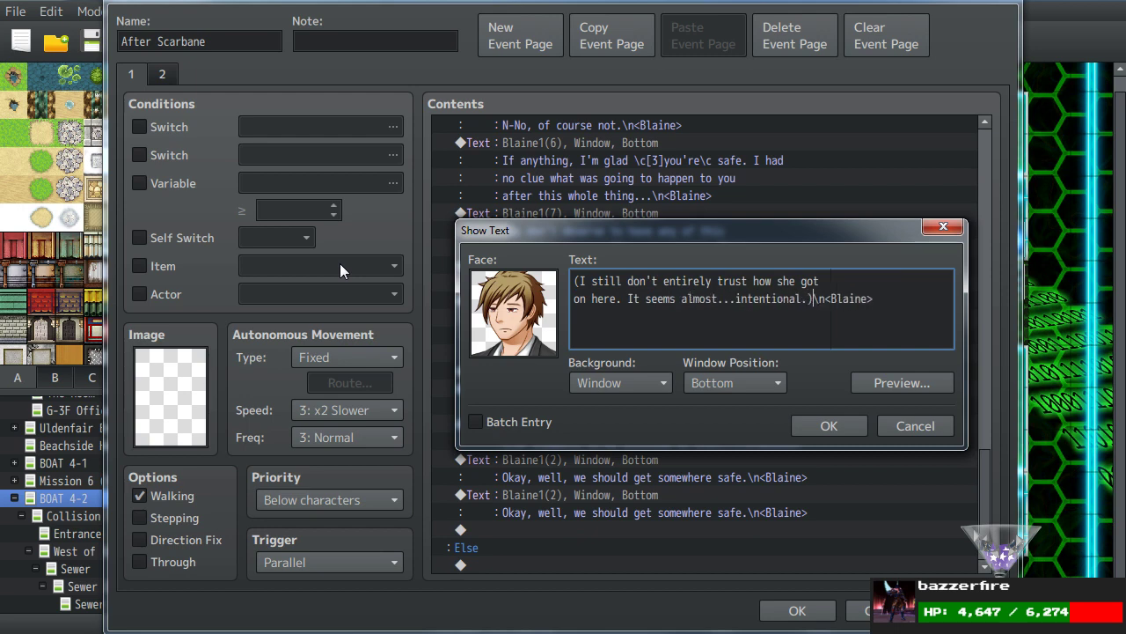
{"action": "left_click", "coordinate": [820, 423]}
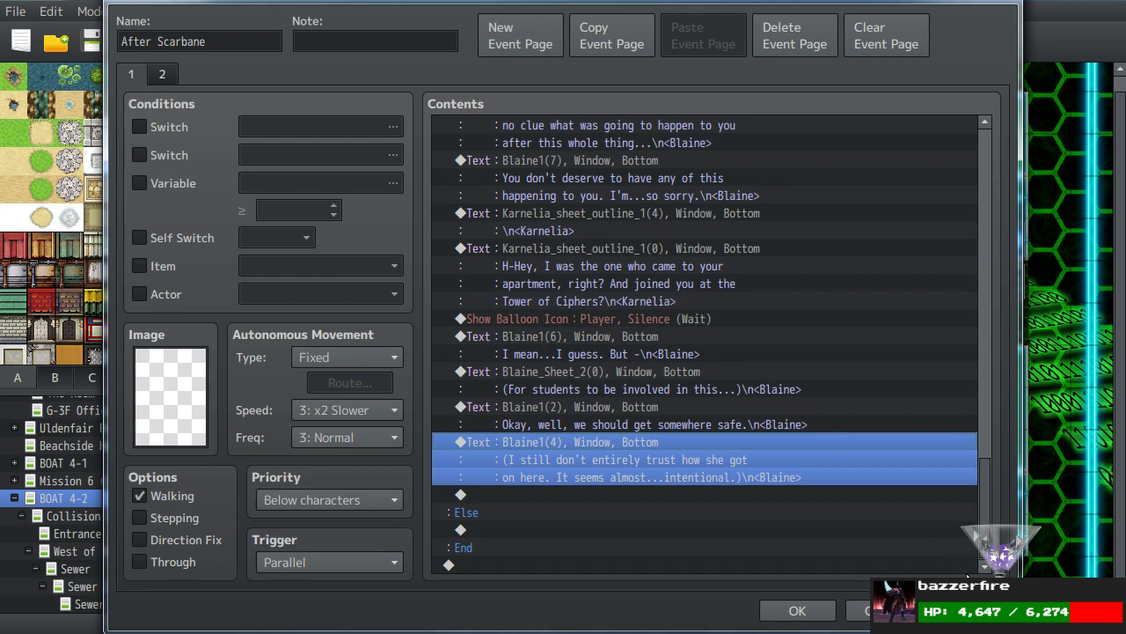
{"action": "left_click", "coordinate": [766, 611]}
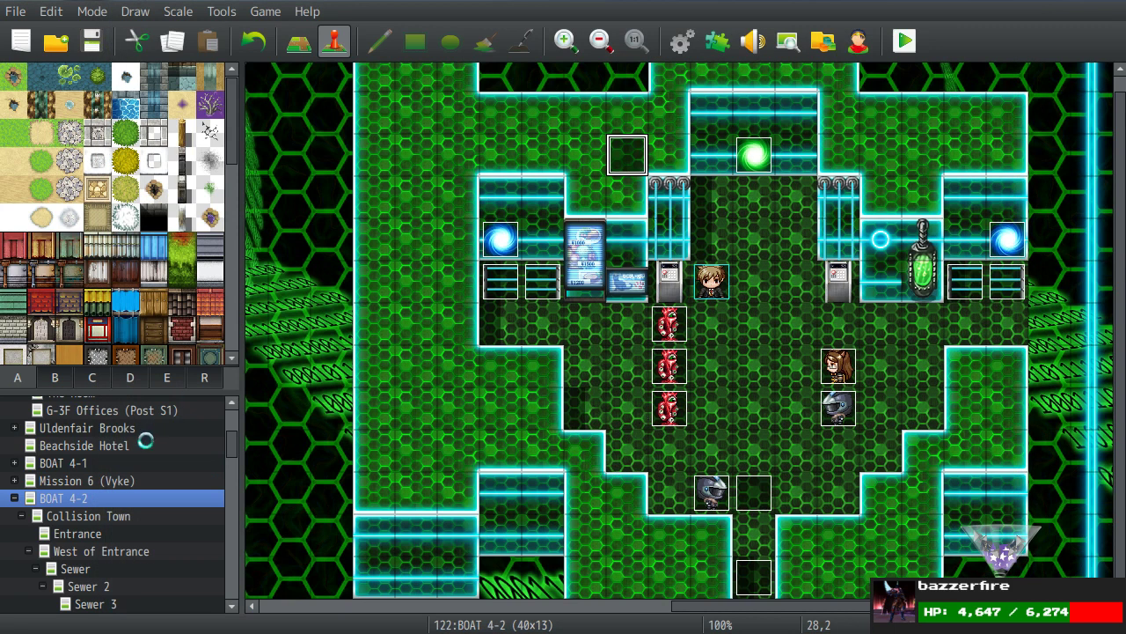
{"action": "scroll", "coordinate": [109, 501], "scroll_direction": "up", "scroll_amount": 1}
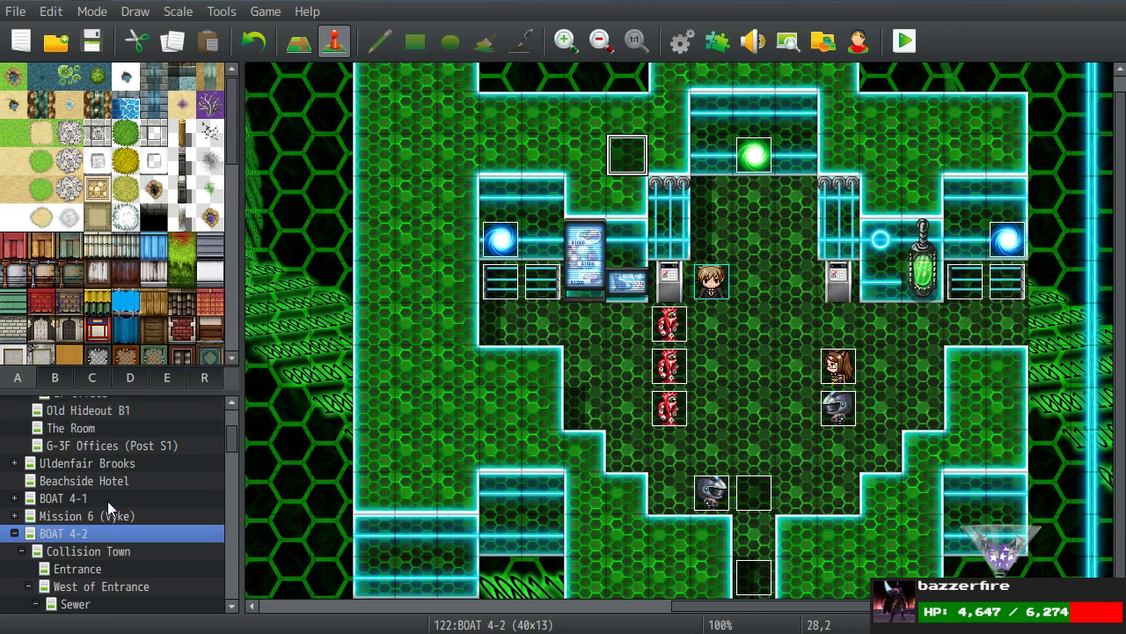
{"action": "scroll", "coordinate": [108, 501], "scroll_direction": "up", "scroll_amount": 3}
{"action": "scroll", "coordinate": [108, 501], "scroll_direction": "down", "scroll_amount": 2}
{"action": "scroll", "coordinate": [108, 500], "scroll_direction": "down", "scroll_amount": 4}
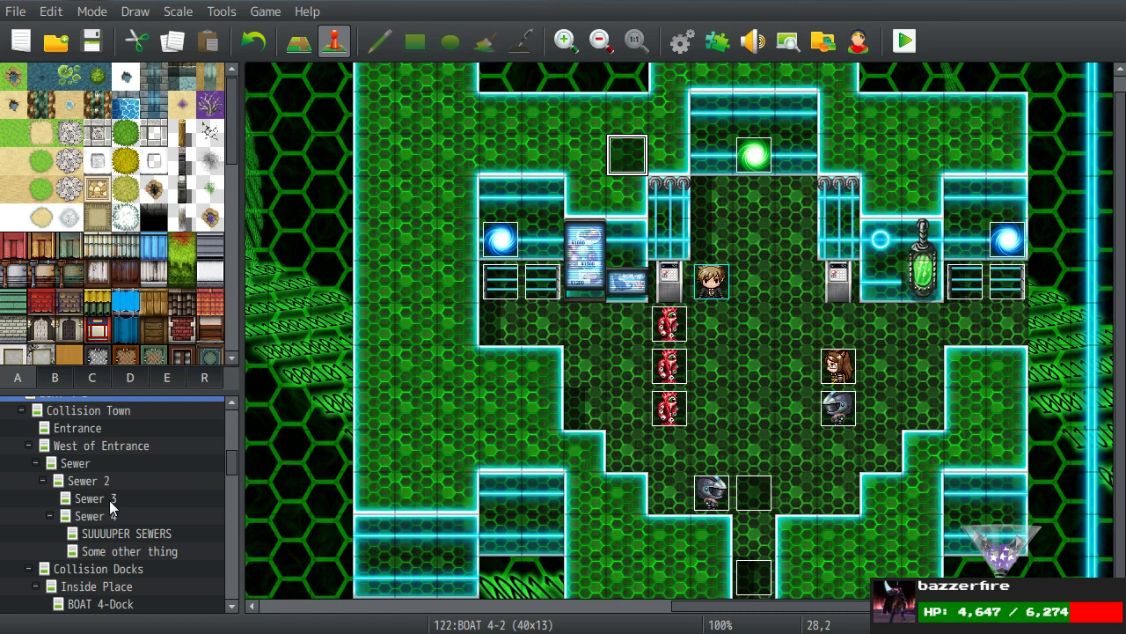
{"action": "scroll", "coordinate": [109, 500], "scroll_direction": "down", "scroll_amount": 5}
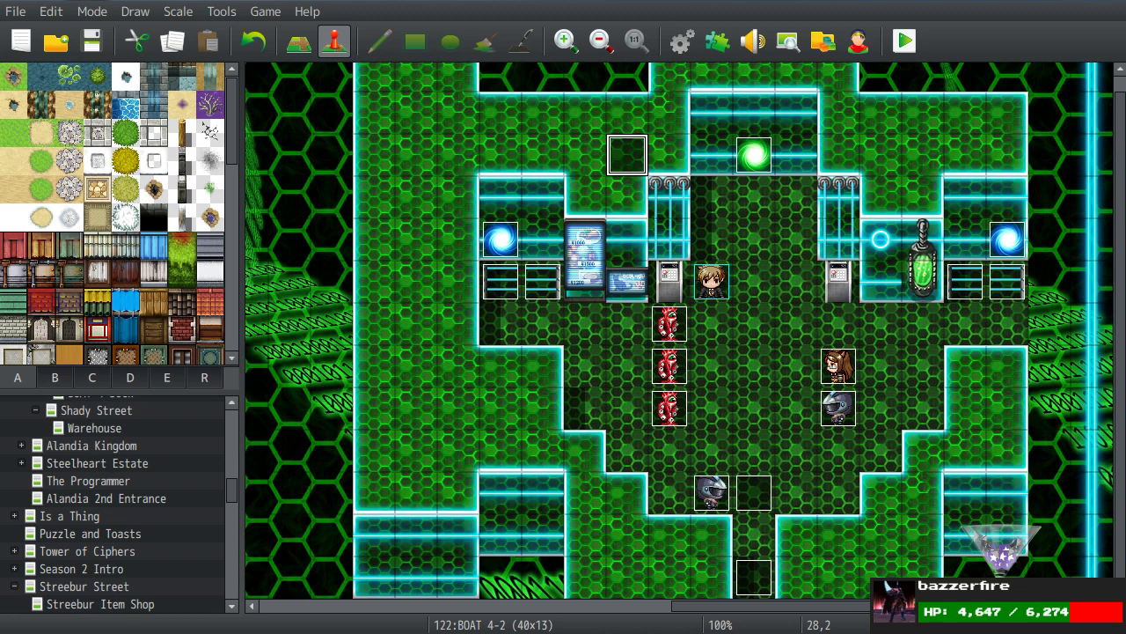
Switch to the browser, maximize its window and examine the hand-drawn mountains in the t9isZKU.jpg image up close.
{"action": "key", "text": "alt+Tab"}
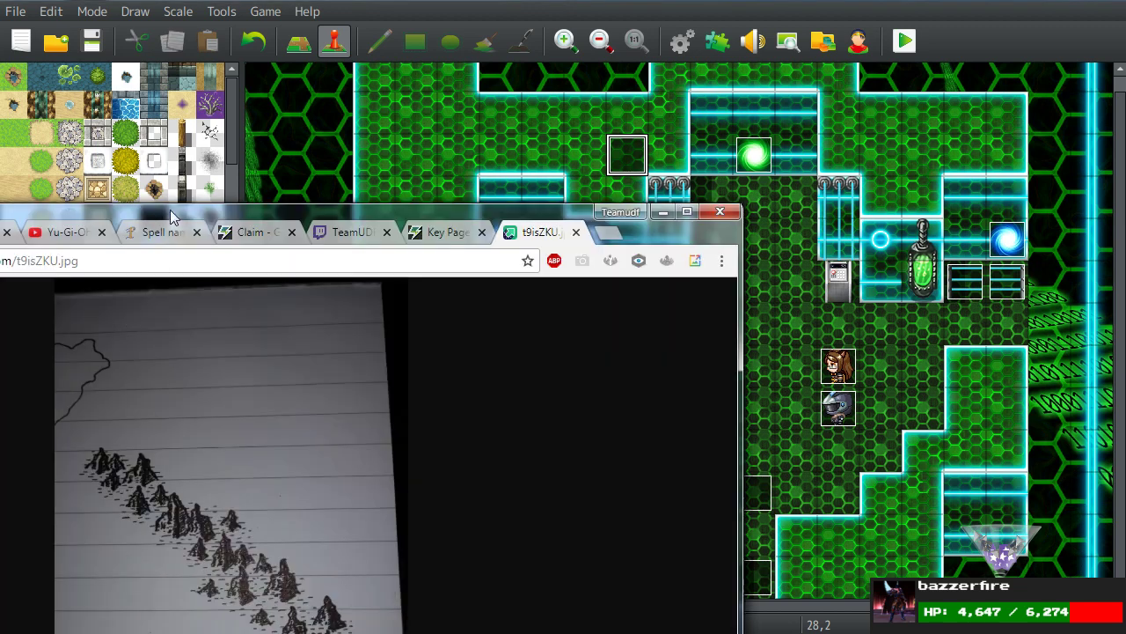
{"action": "left_click_drag", "start_coordinate": [170, 209], "coordinate": [170, 5]}
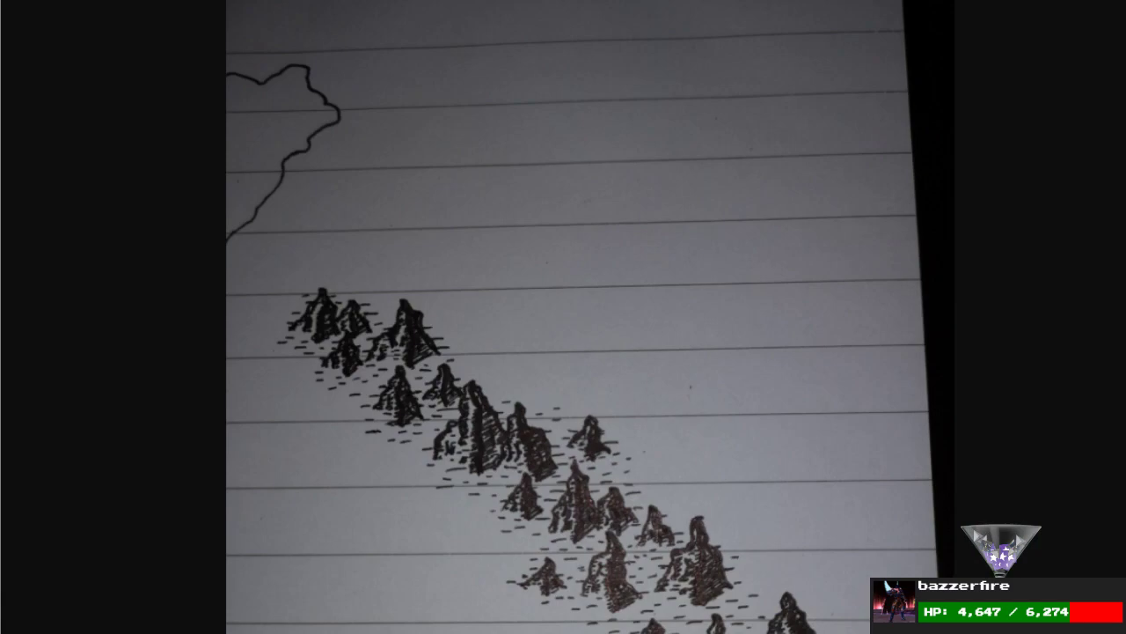
{"action": "left_click", "coordinate": [622, 446]}
{"action": "left_click", "coordinate": [621, 445]}
{"action": "left_click", "coordinate": [657, 472]}
{"action": "scroll", "coordinate": [688, 492], "scroll_direction": "down", "scroll_amount": 2}
{"action": "scroll", "coordinate": [687, 491], "scroll_direction": "down", "scroll_amount": 3}
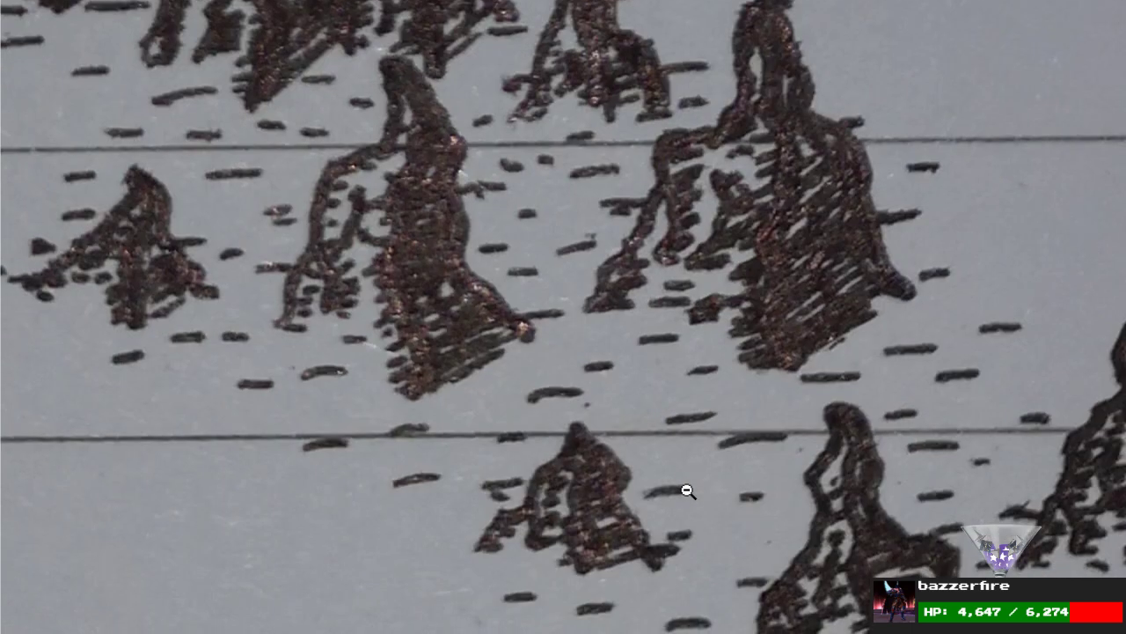
{"action": "left_click", "coordinate": [687, 491]}
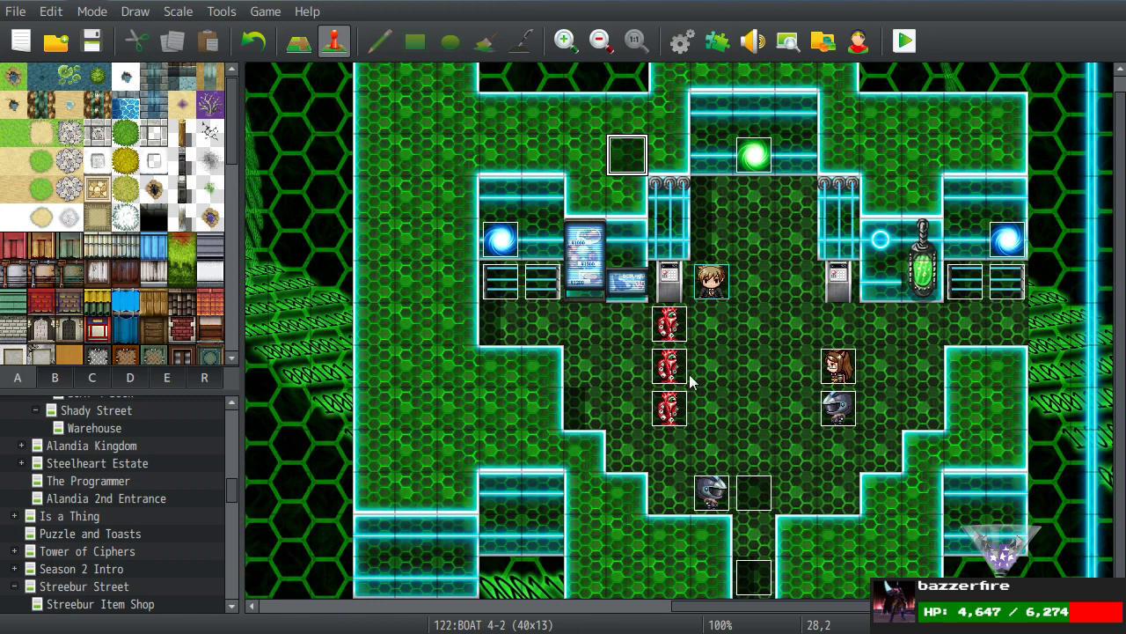
{"action": "left_click", "coordinate": [739, 367]}
{"action": "left_click", "coordinate": [767, 290]}
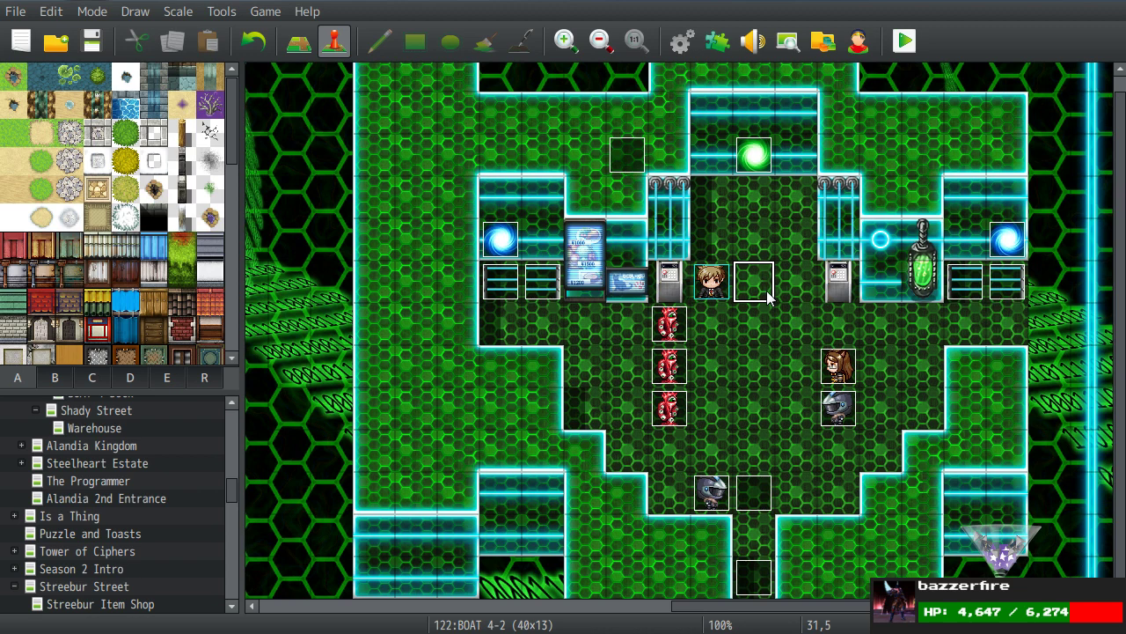
{"action": "left_click", "coordinate": [755, 368]}
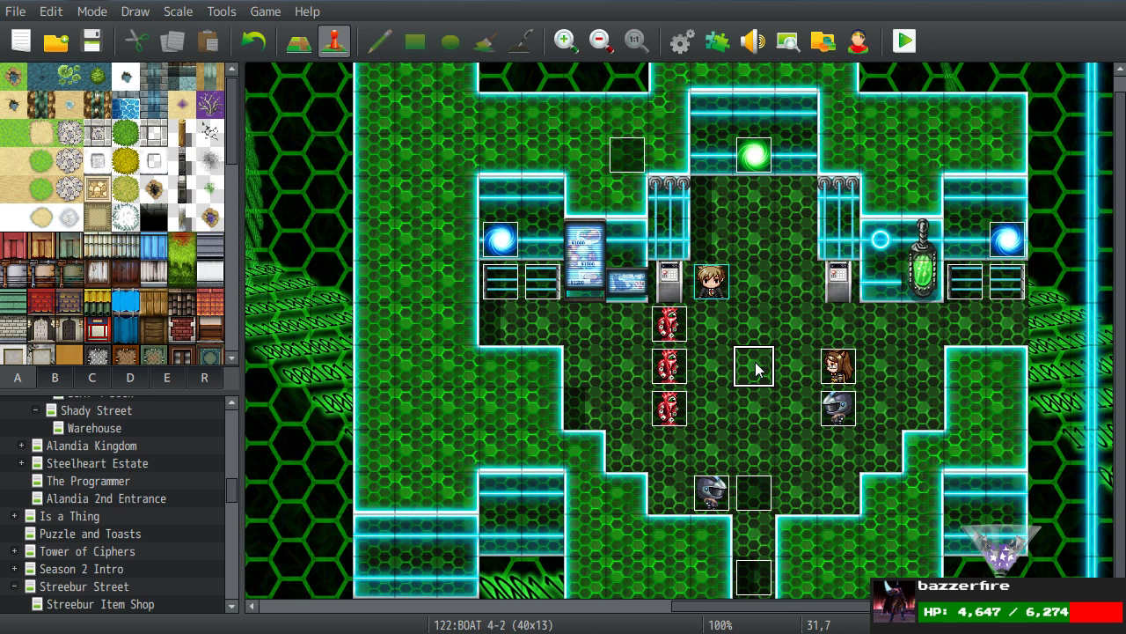
{"action": "double_click", "coordinate": [612, 153]}
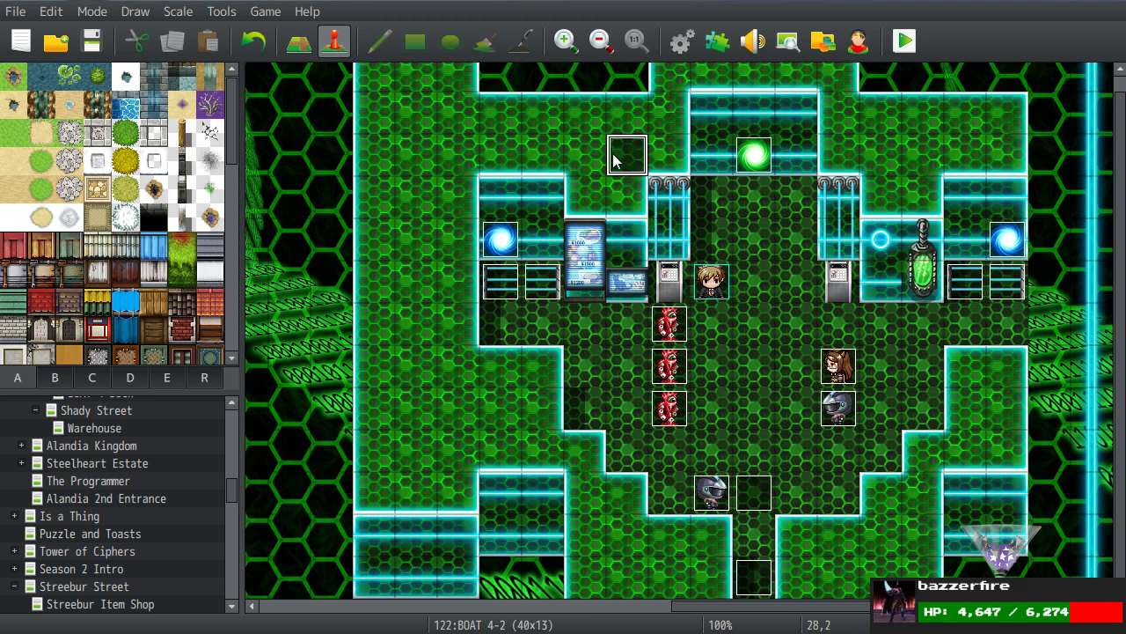
{"action": "left_click_drag", "start_coordinate": [984, 150], "coordinate": [1001, 477]}
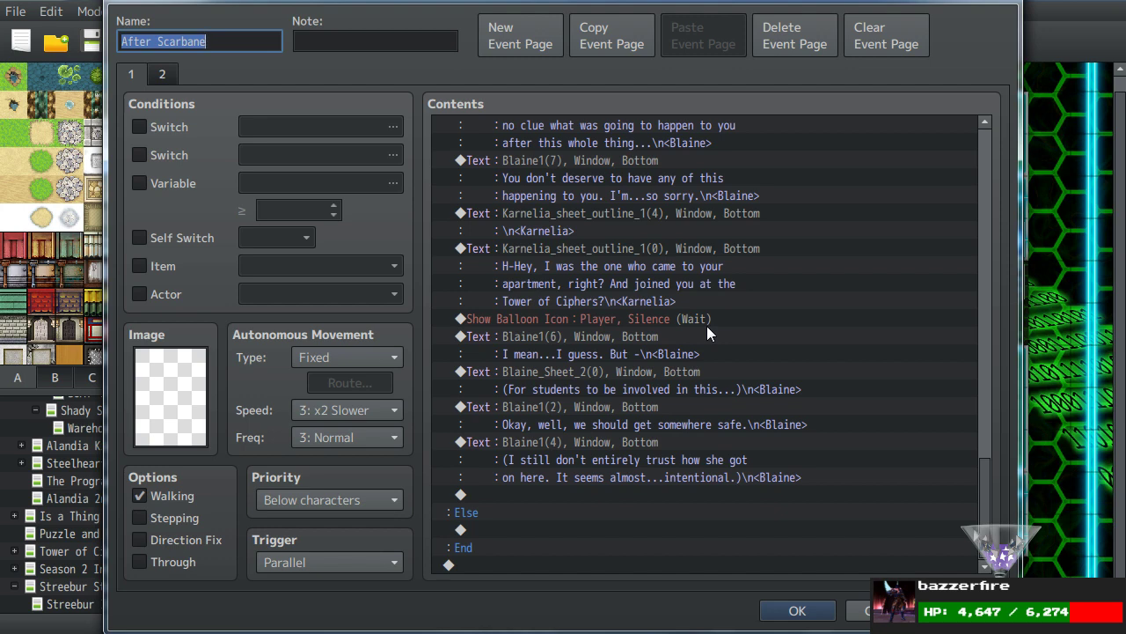
{"action": "double_click", "coordinate": [522, 494]}
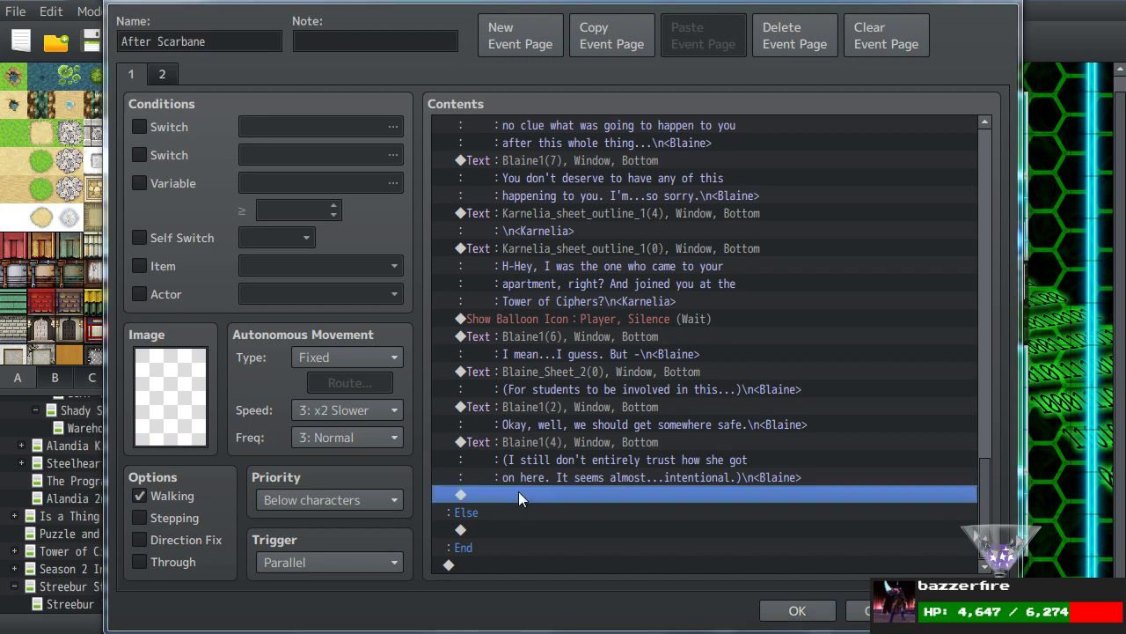
{"action": "left_click", "coordinate": [513, 82]}
{"action": "left_click", "coordinate": [544, 128]}
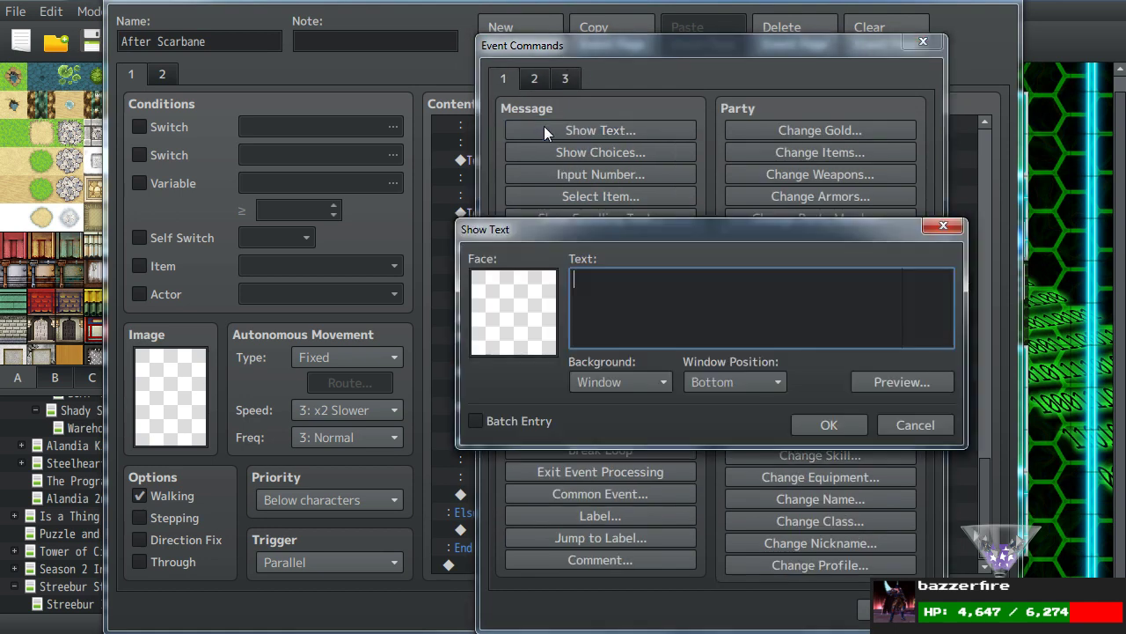
{"action": "type", "text": "Quasidoh"}
{"action": "key", "text": "BackSpace"}
{"action": "key", "text": "BackSpace"}
{"action": "key", "text": "BackSpace"}
{"action": "key", "text": "BackSpace"}
{"action": "key", "text": "BackSpace"}
{"action": "key", "text": "BackSpace"}
{"action": "key", "text": "BackSpace"}
{"action": "key", "text": "BackSpace"}
{"action": "left_click", "coordinate": [903, 433]}
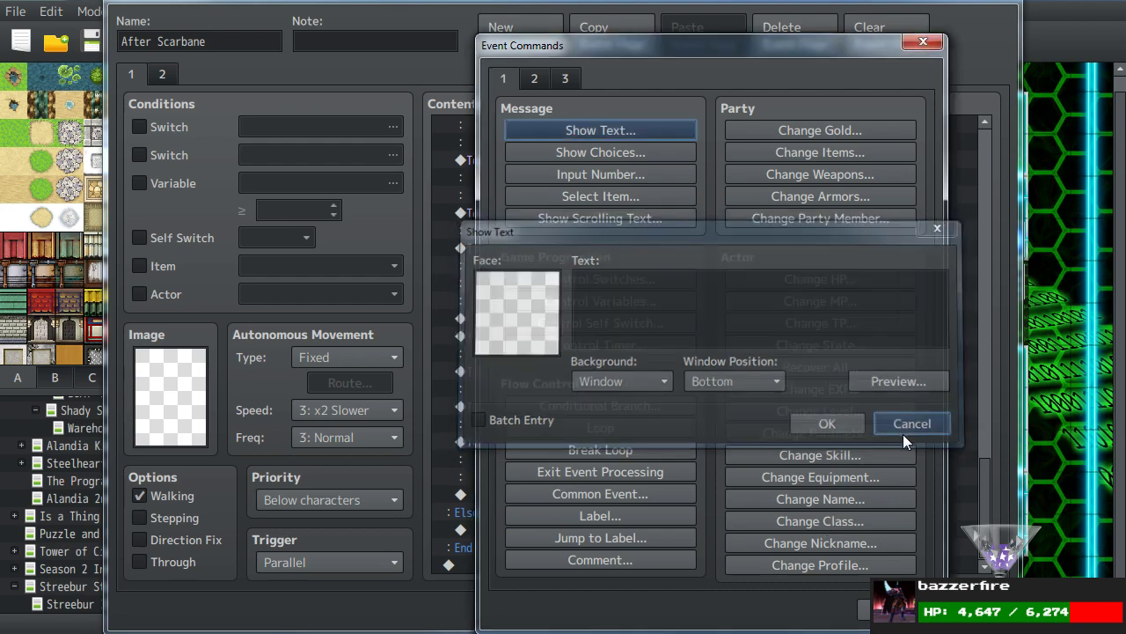
{"action": "left_click", "coordinate": [897, 609]}
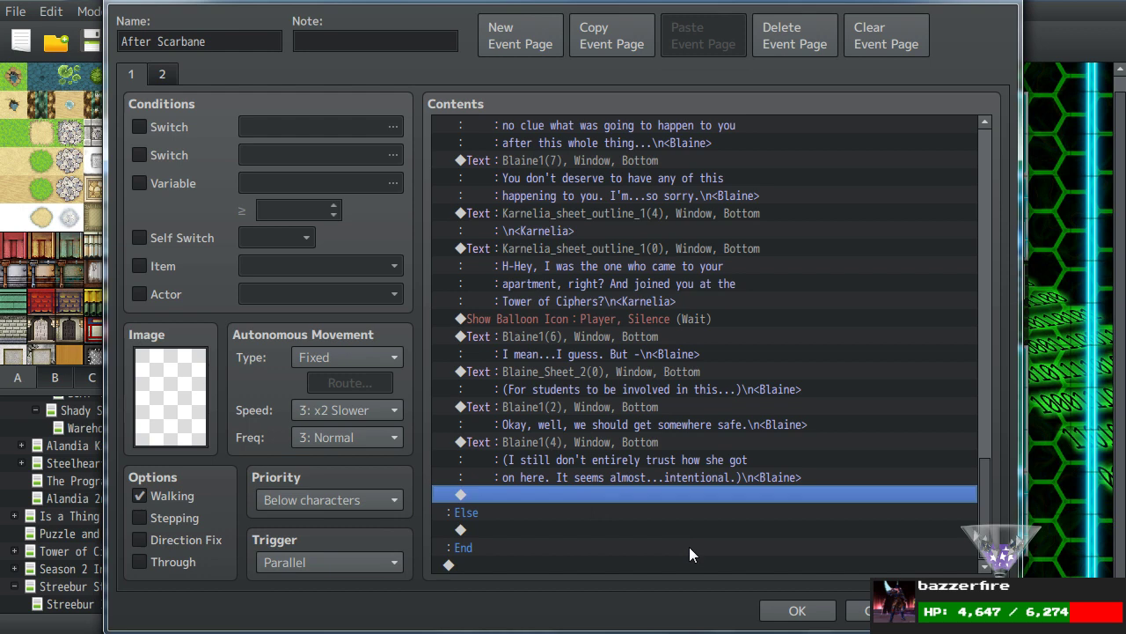
{"action": "left_click", "coordinate": [605, 444]}
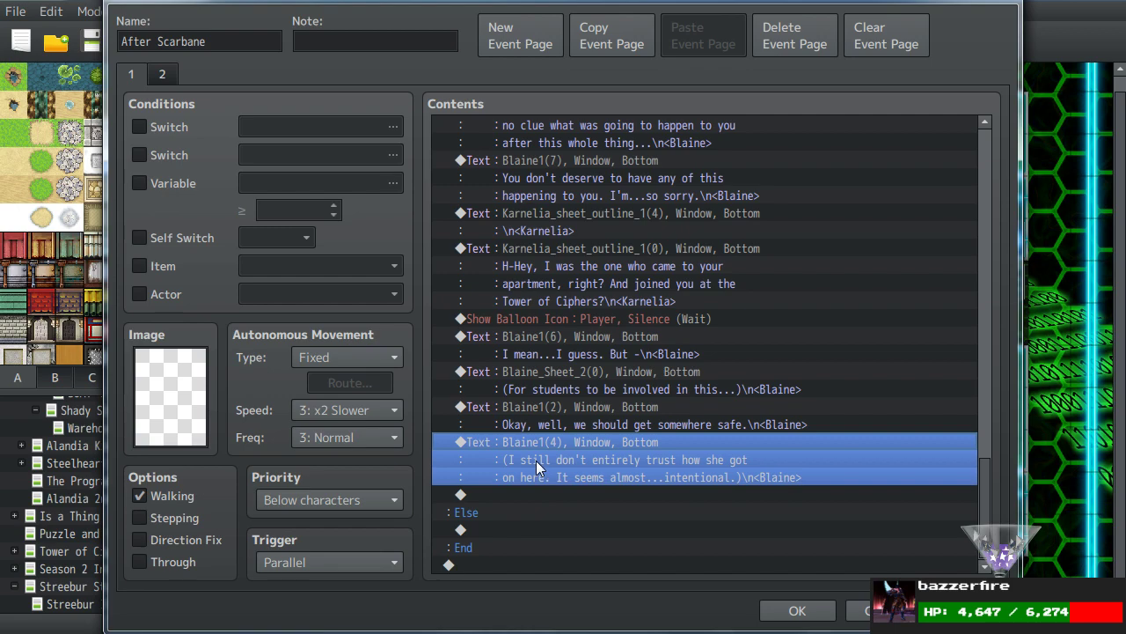
{"action": "left_click", "coordinate": [798, 609]}
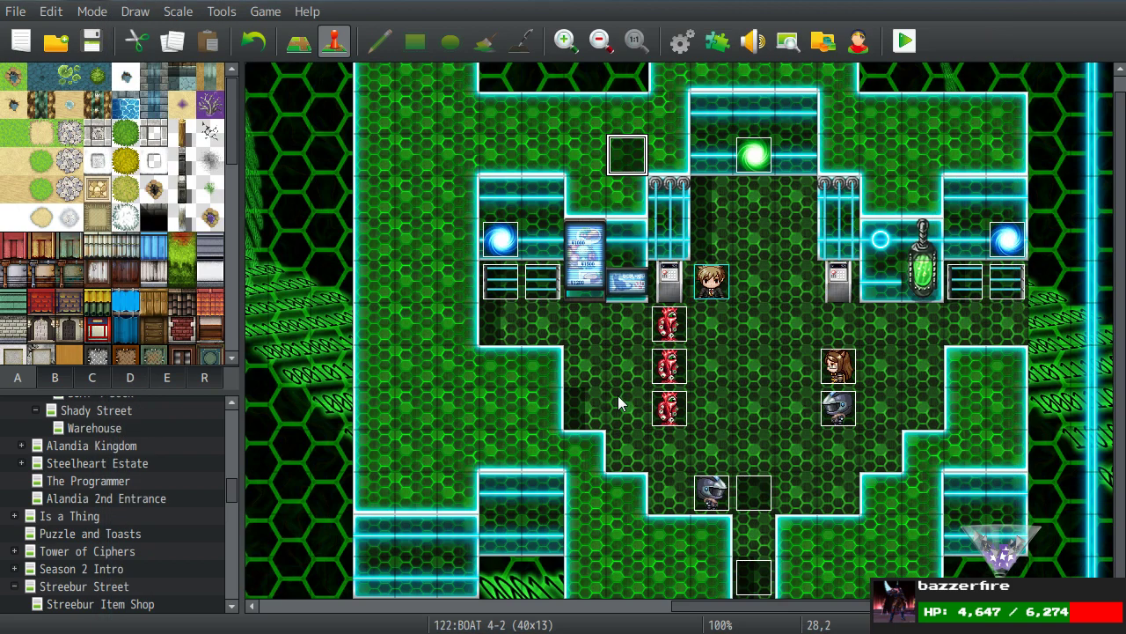
Expand Uldenfair Brooks in the map tree and open the Outside Blaine's map.
{"action": "left_click_drag", "start_coordinate": [232, 485], "coordinate": [233, 424]}
{"action": "scroll", "coordinate": [170, 444], "scroll_direction": "down", "scroll_amount": 4}
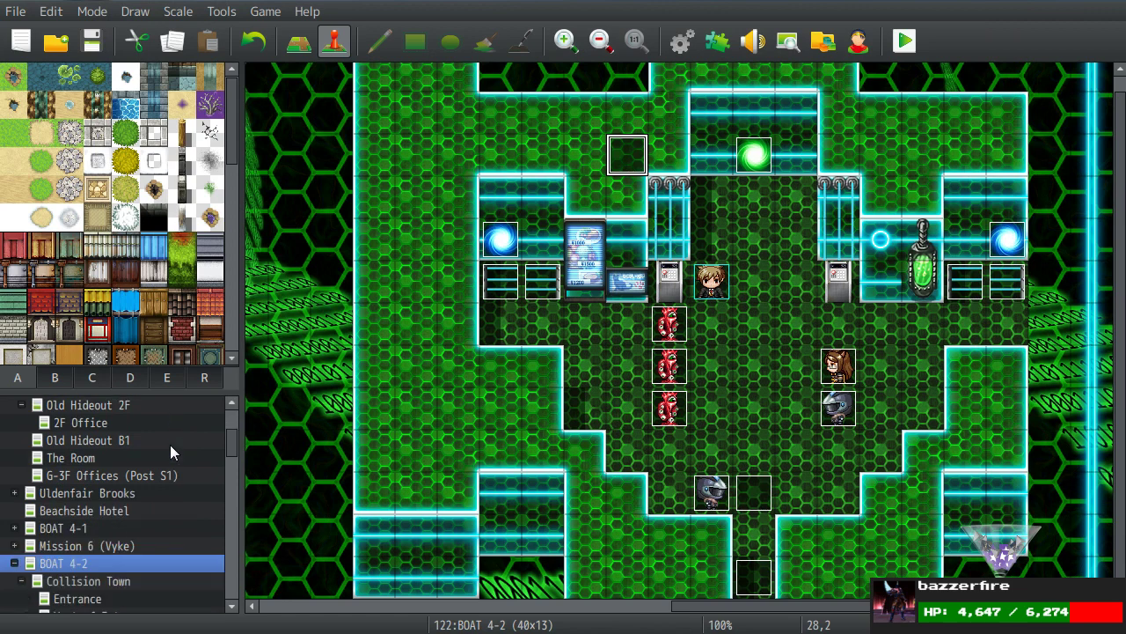
{"action": "scroll", "coordinate": [148, 453], "scroll_direction": "up", "scroll_amount": 4}
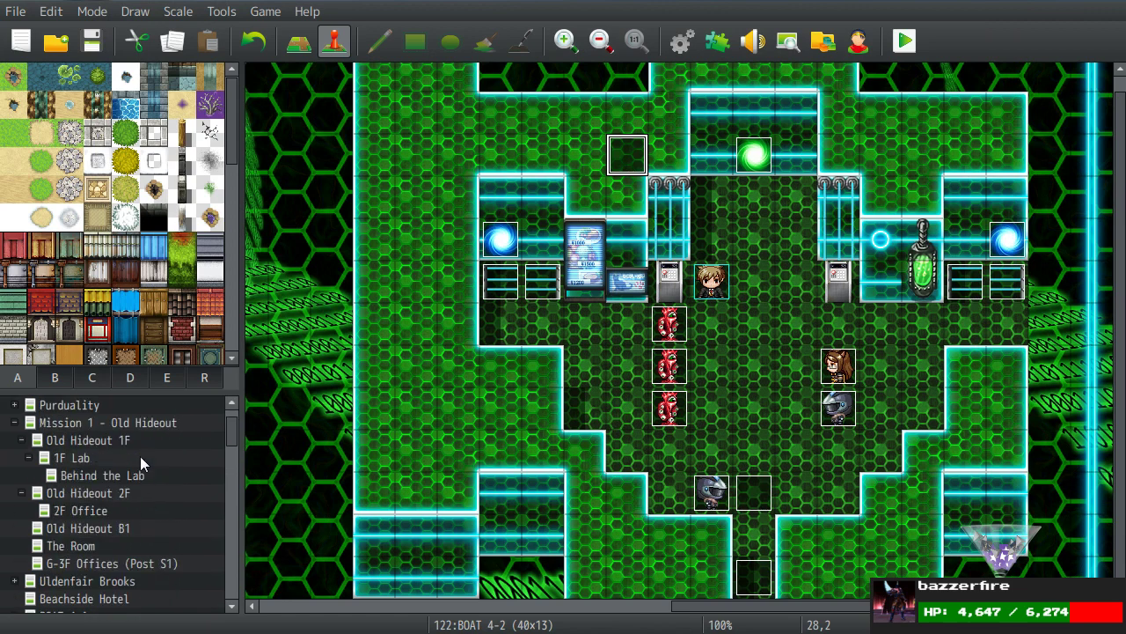
{"action": "scroll", "coordinate": [40, 456], "scroll_direction": "down", "scroll_amount": 4}
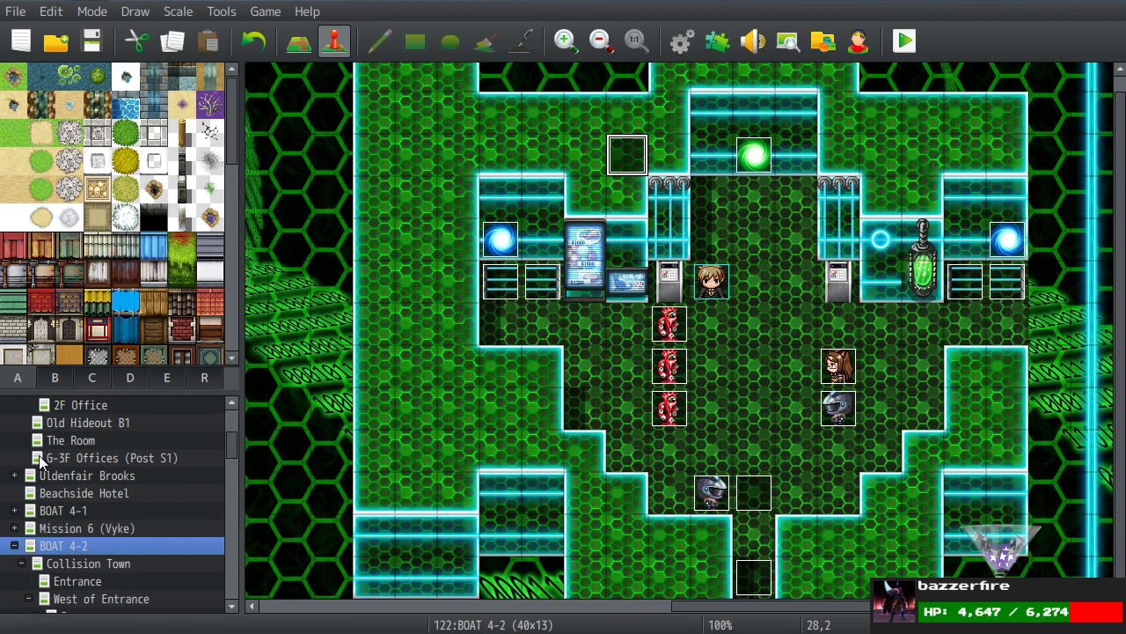
{"action": "scroll", "coordinate": [39, 467], "scroll_direction": "up", "scroll_amount": 1}
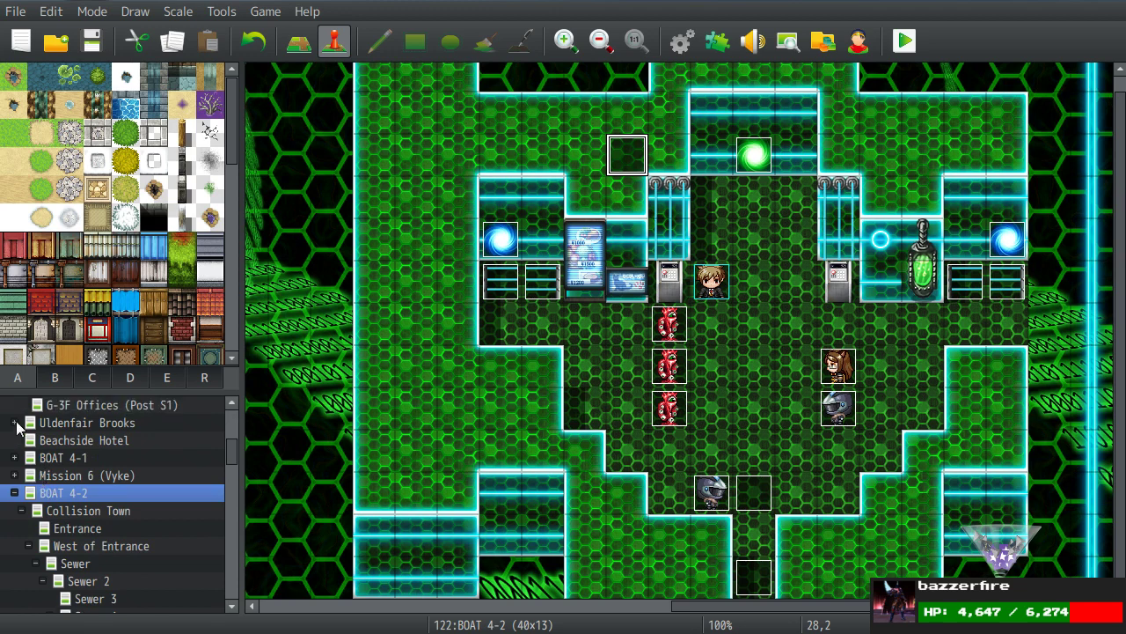
{"action": "left_click", "coordinate": [26, 424]}
{"action": "left_click", "coordinate": [78, 440]}
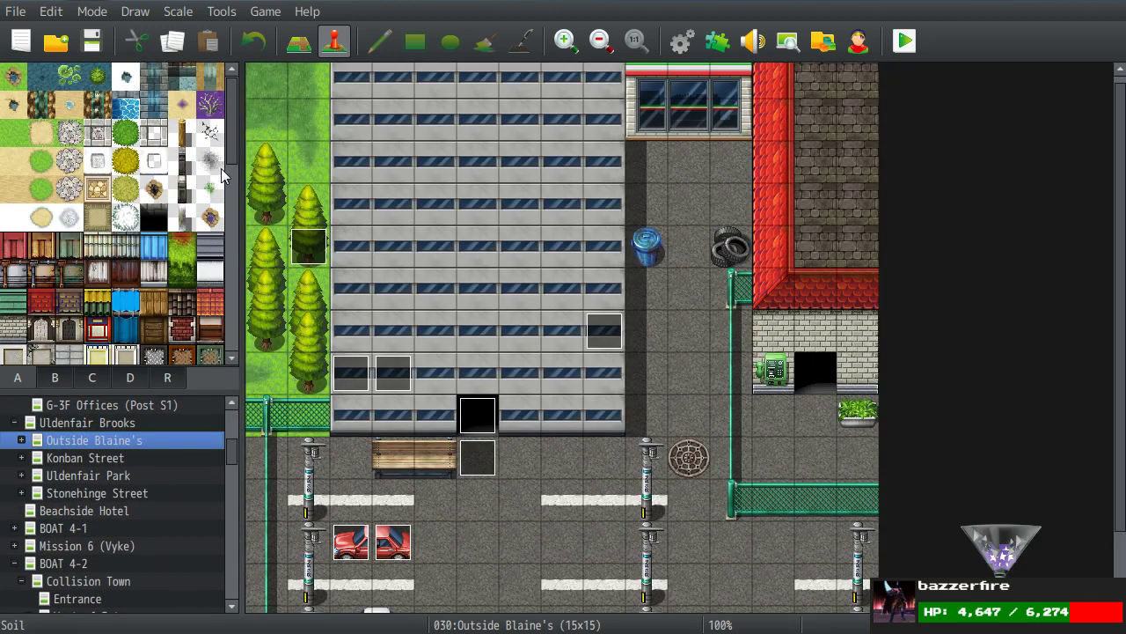
Open the Season 2 Intro event on the Outside Blaine's map and preview its BoxCat_Games_-_07_-_Inspiration music without changing the command.
{"action": "double_click", "coordinate": [321, 256]}
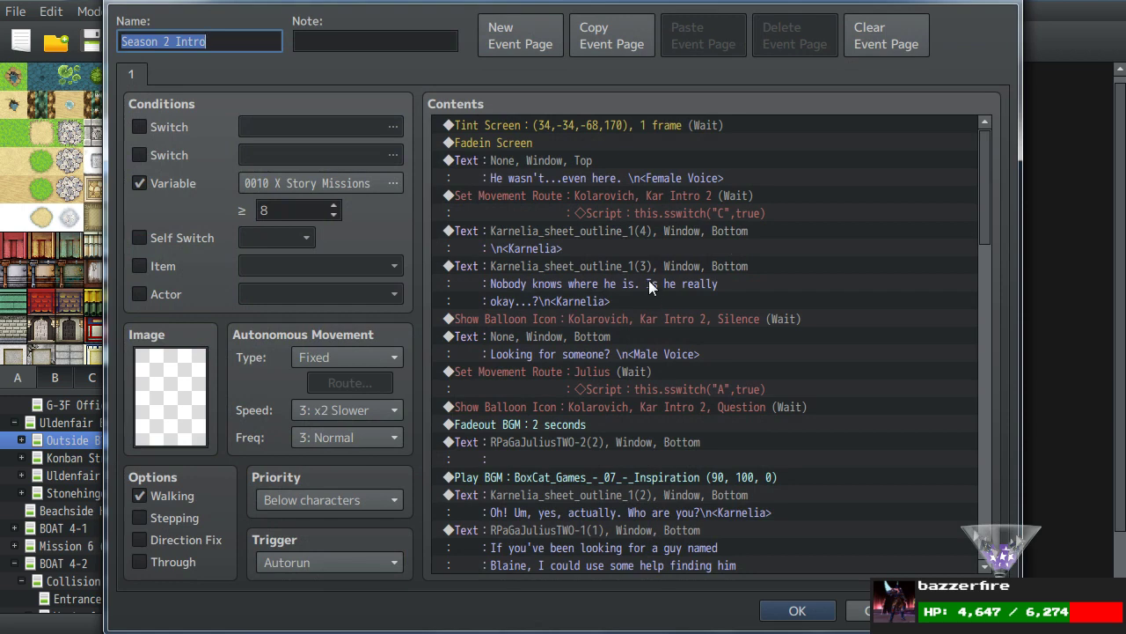
{"action": "scroll", "coordinate": [649, 279], "scroll_direction": "down", "scroll_amount": 3}
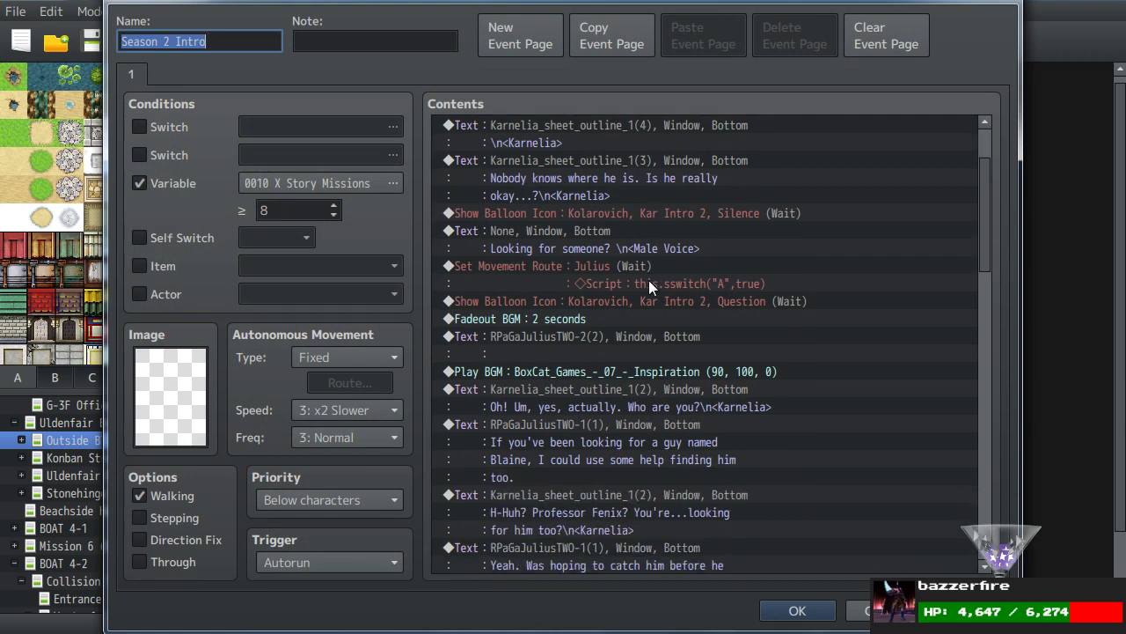
{"action": "scroll", "coordinate": [648, 280], "scroll_direction": "down", "scroll_amount": 1}
{"action": "double_click", "coordinate": [645, 299]}
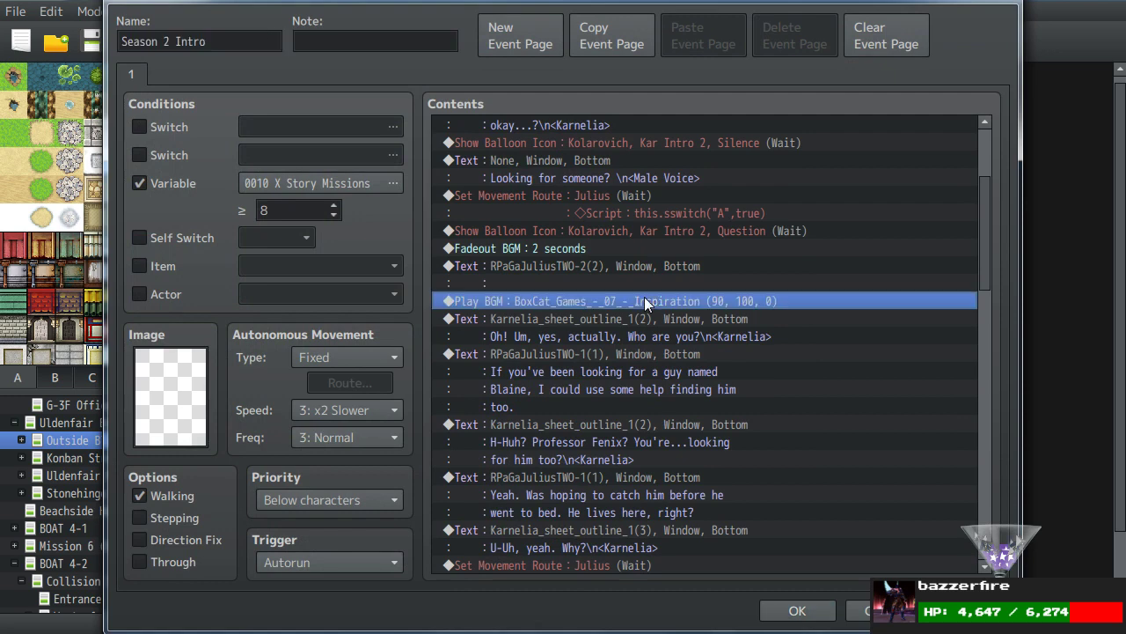
{"action": "left_click", "coordinate": [772, 163]}
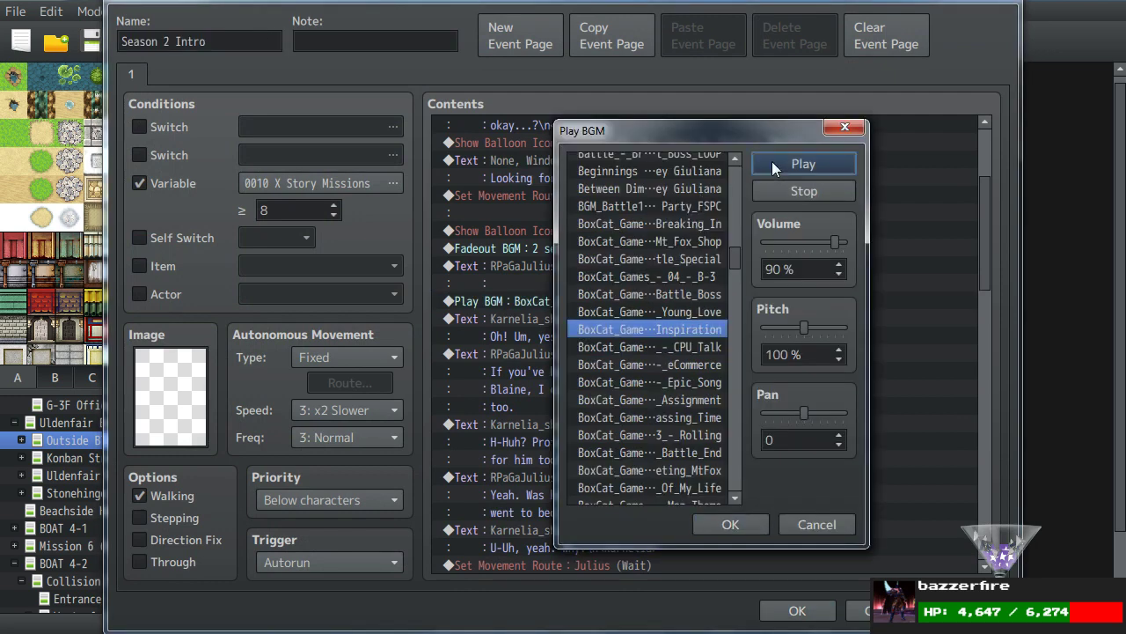
{"action": "left_click", "coordinate": [842, 132]}
Read the Season 2 Intro event's contents from the Inspiration music cue through the Julius and Karnelia dialogue to the end of the event.
{"action": "scroll", "coordinate": [638, 339], "scroll_direction": "down", "scroll_amount": 1}
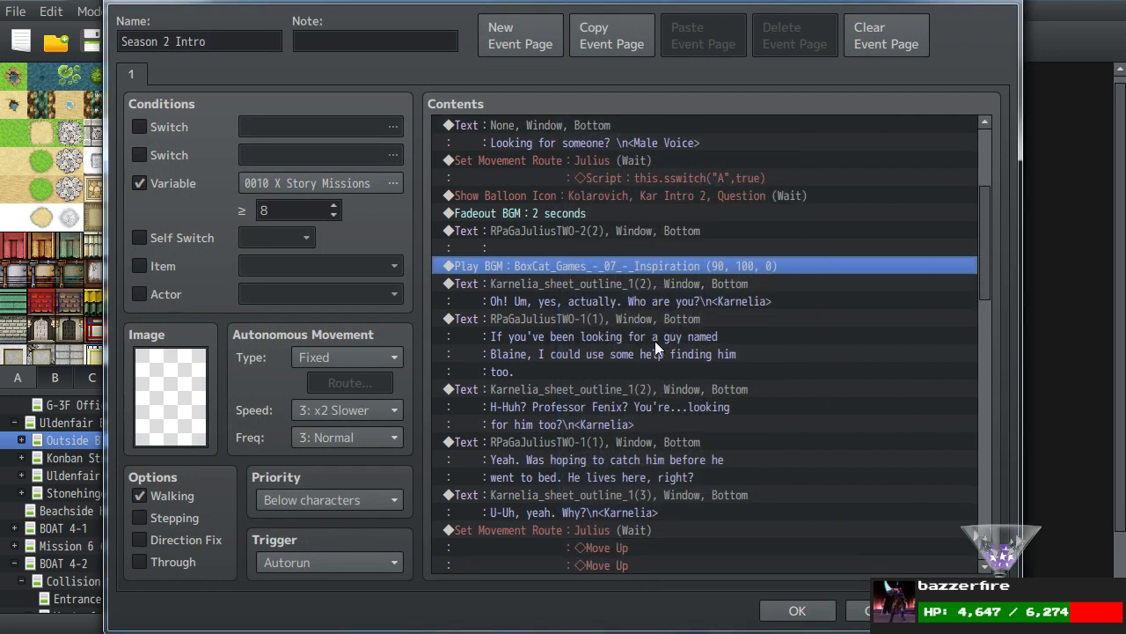
{"action": "scroll", "coordinate": [672, 331], "scroll_direction": "down", "scroll_amount": 1}
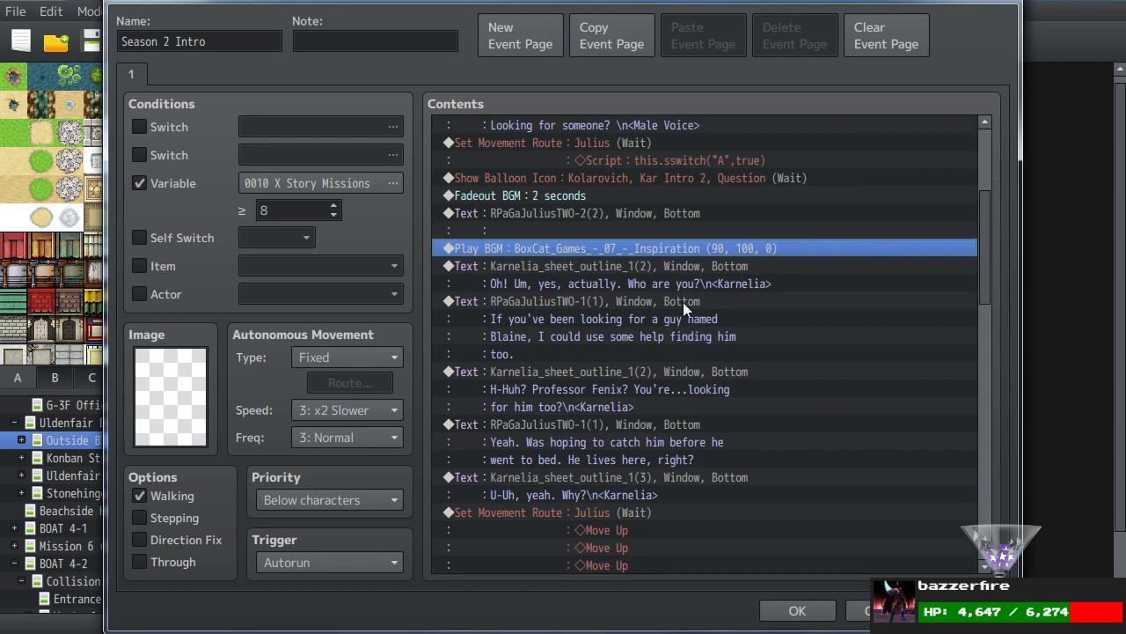
{"action": "left_click", "coordinate": [683, 302]}
{"action": "scroll", "coordinate": [683, 302], "scroll_direction": "down", "scroll_amount": 2}
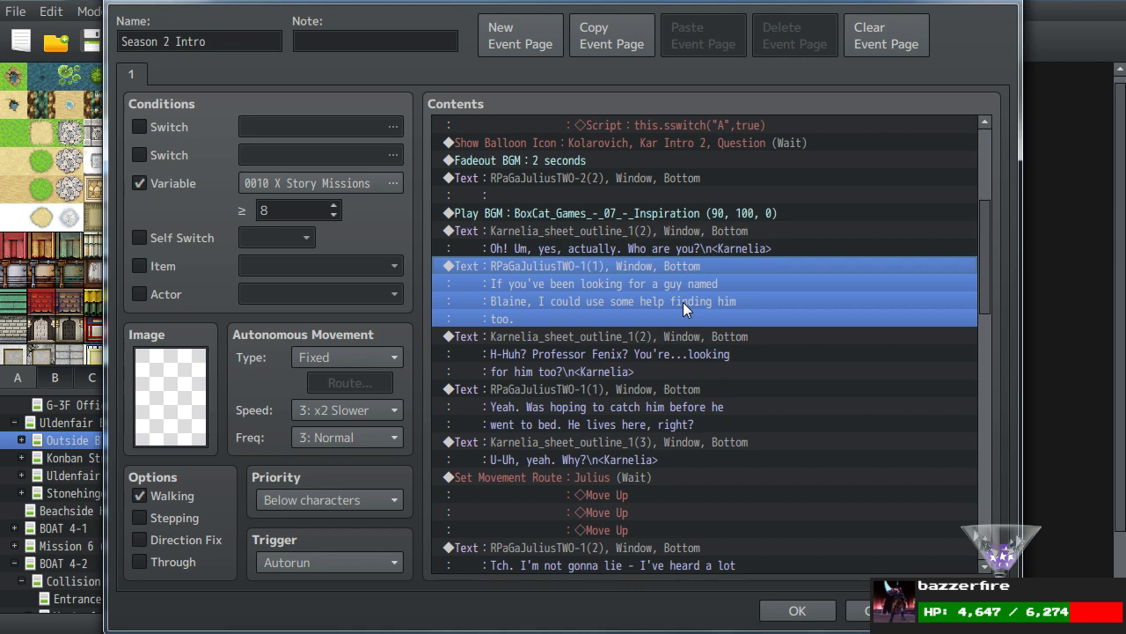
{"action": "scroll", "coordinate": [683, 302], "scroll_direction": "down", "scroll_amount": 5}
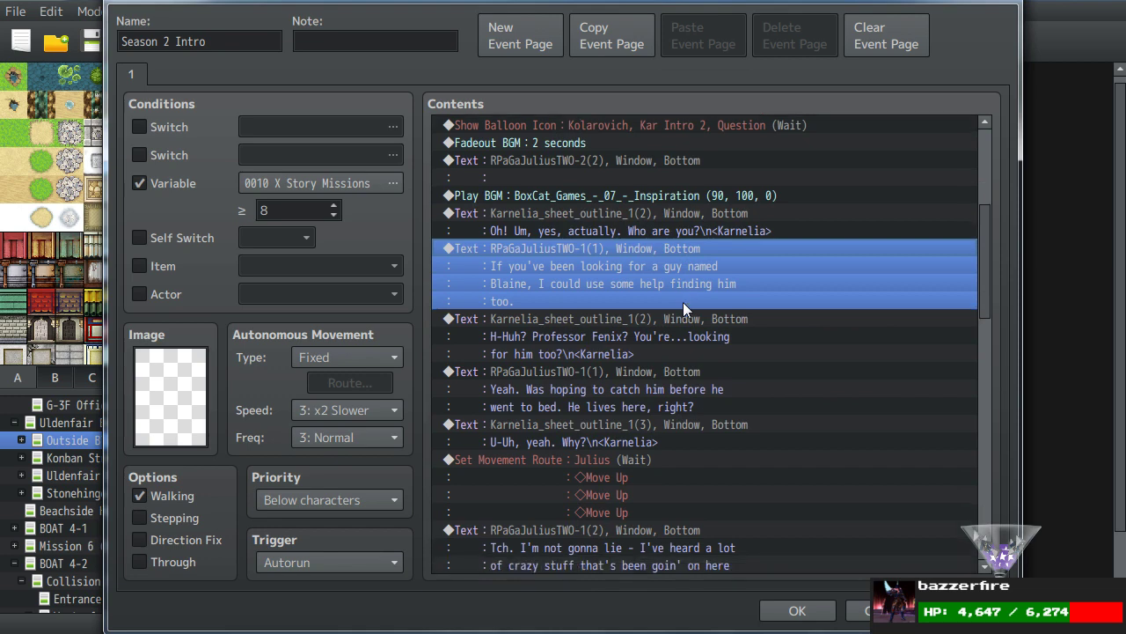
{"action": "scroll", "coordinate": [683, 301], "scroll_direction": "down", "scroll_amount": 1}
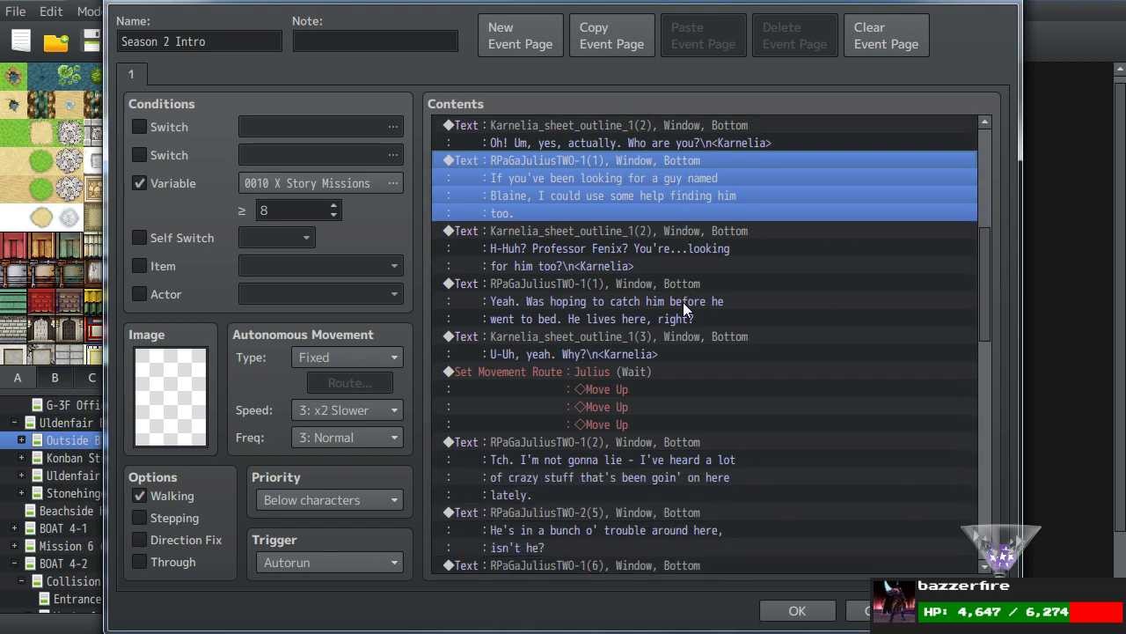
{"action": "scroll", "coordinate": [689, 186], "scroll_direction": "down", "scroll_amount": 3}
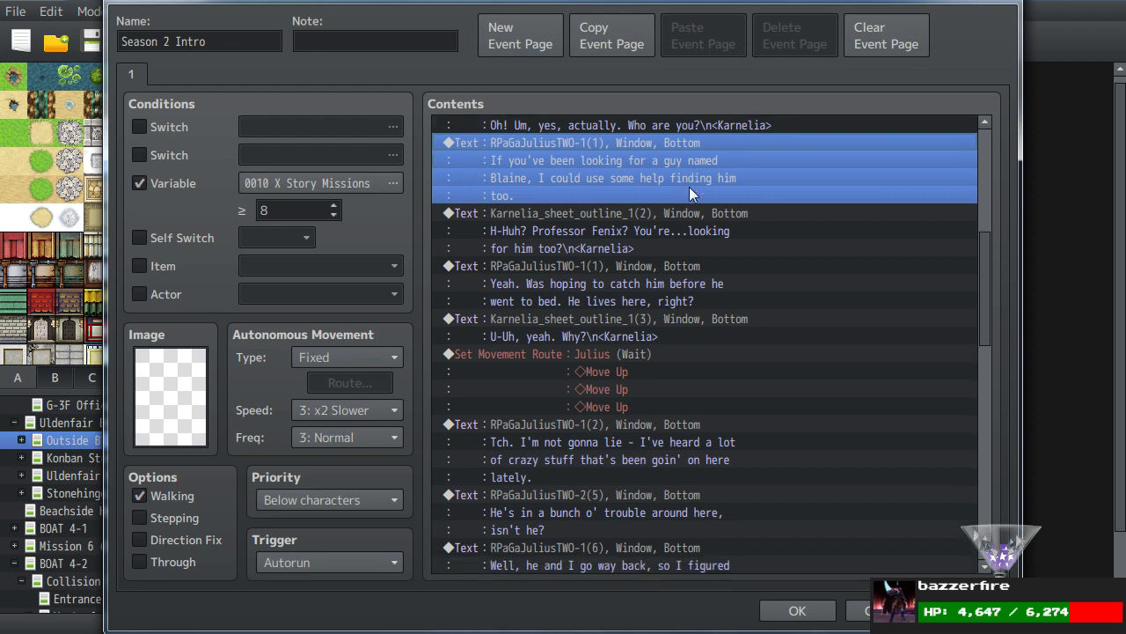
{"action": "scroll", "coordinate": [689, 186], "scroll_direction": "down", "scroll_amount": 5}
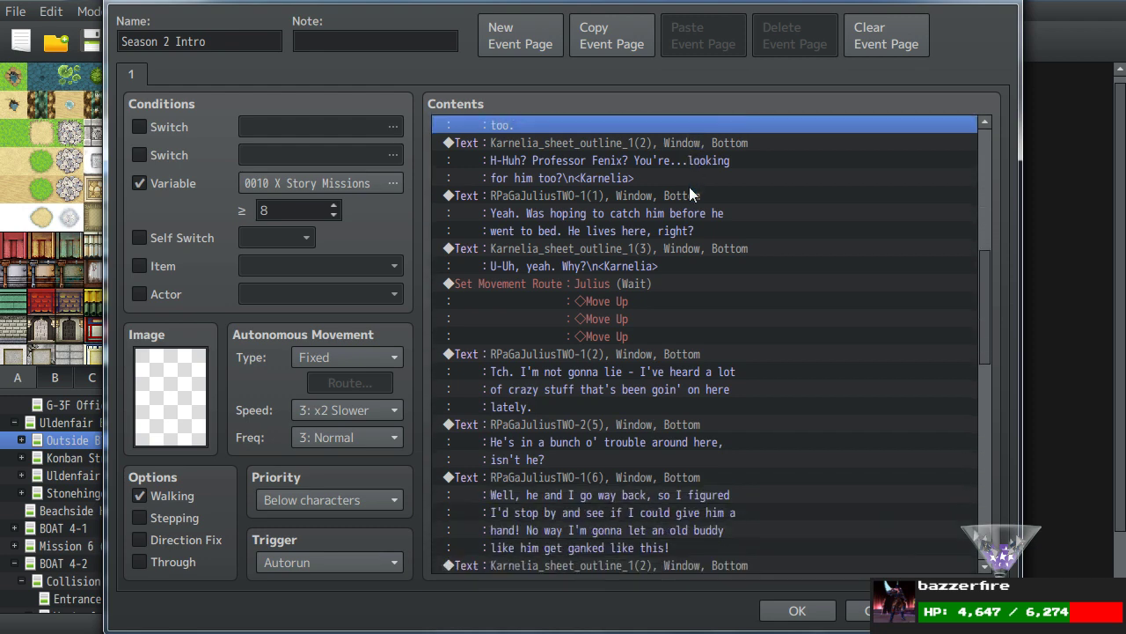
{"action": "scroll", "coordinate": [689, 186], "scroll_direction": "down", "scroll_amount": 1}
{"action": "left_click", "coordinate": [666, 465]}
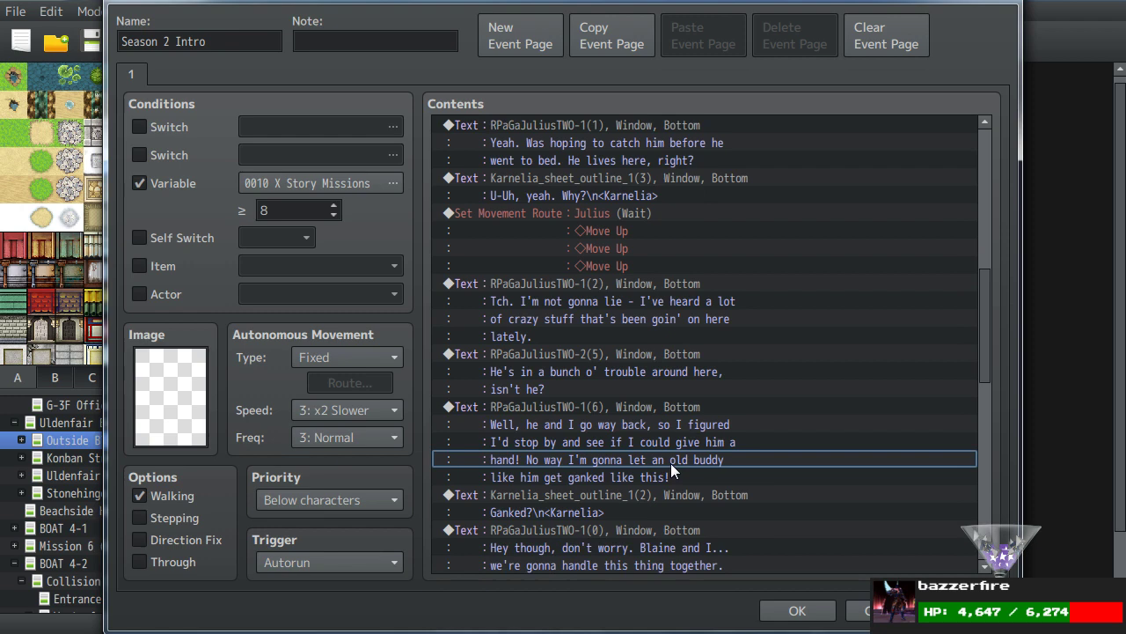
{"action": "scroll", "coordinate": [671, 463], "scroll_direction": "down", "scroll_amount": 2}
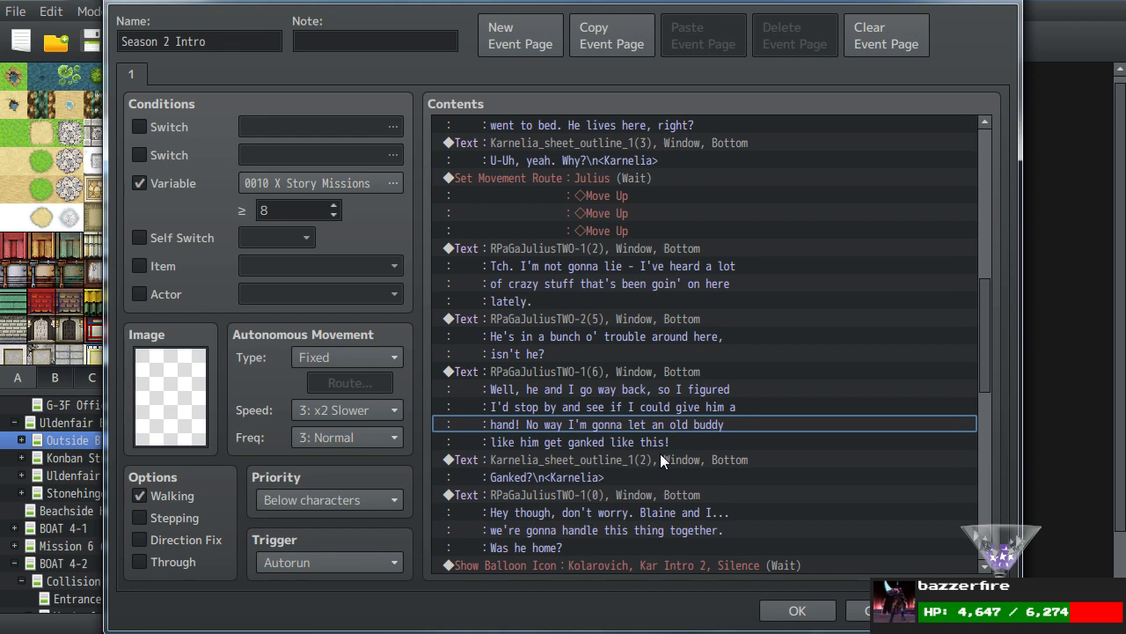
{"action": "scroll", "coordinate": [662, 460], "scroll_direction": "down", "scroll_amount": 5}
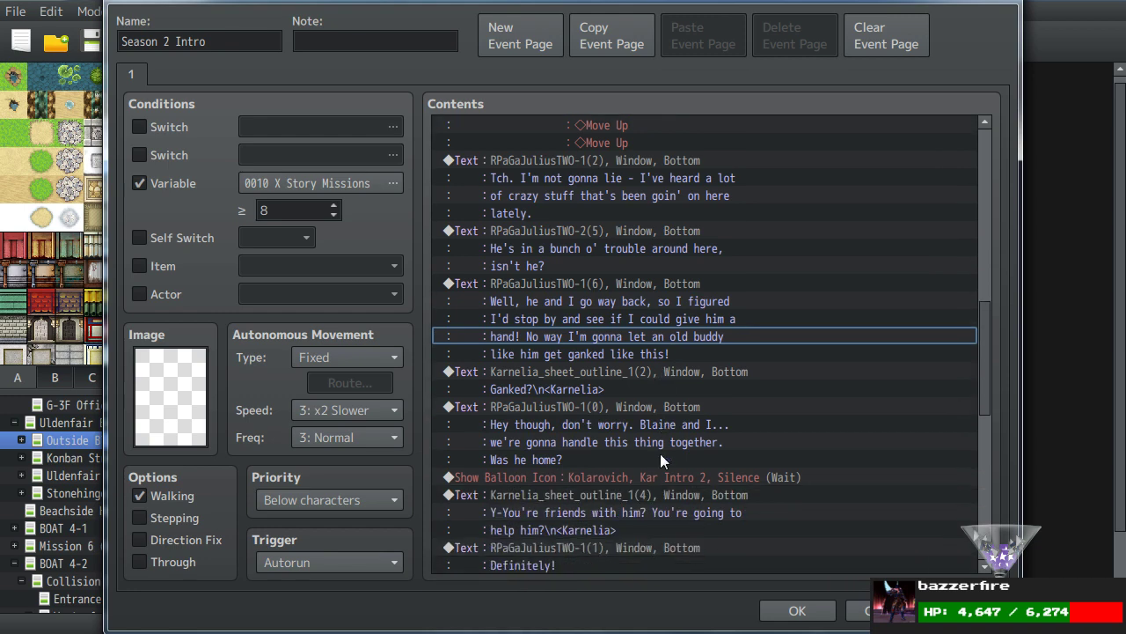
{"action": "scroll", "coordinate": [662, 460], "scroll_direction": "down", "scroll_amount": 8}
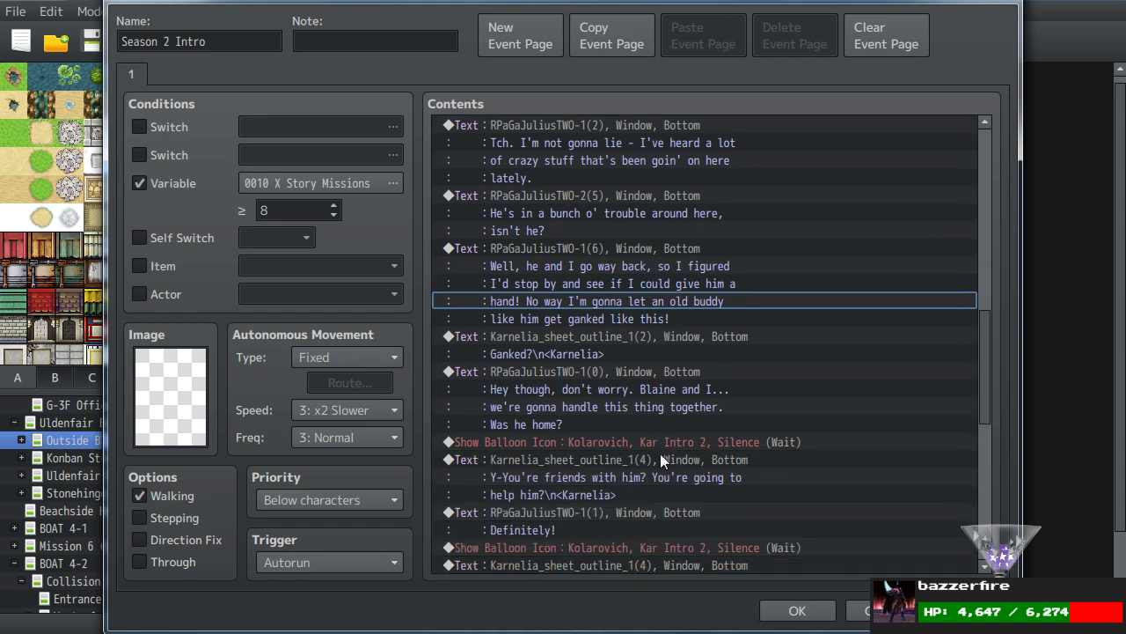
{"action": "scroll", "coordinate": [658, 462], "scroll_direction": "down", "scroll_amount": 4}
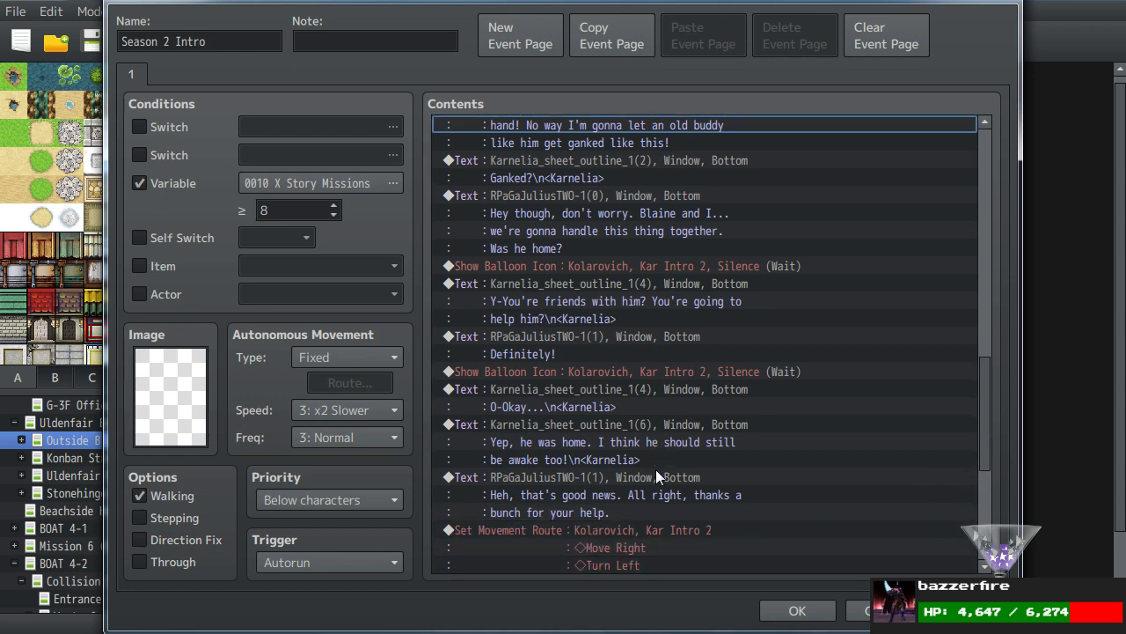
{"action": "scroll", "coordinate": [656, 464], "scroll_direction": "down", "scroll_amount": 4}
{"action": "scroll", "coordinate": [655, 466], "scroll_direction": "down", "scroll_amount": 6}
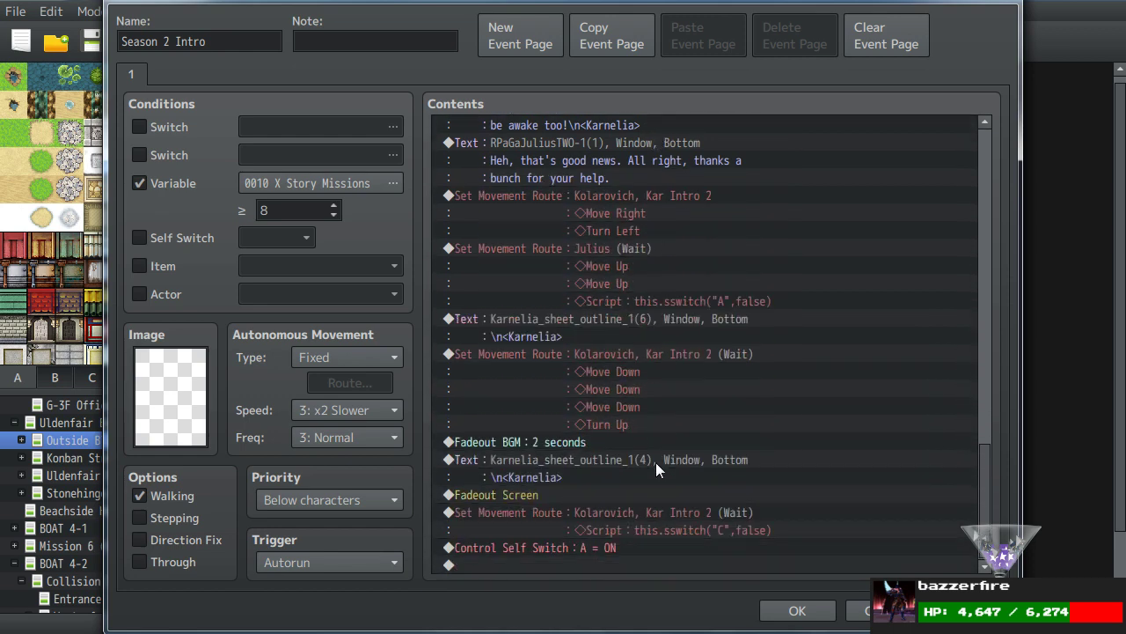
Review the Season 2 Intro dialogue backwards from Julius's departure to the "Looking for someone?" line before the music starts.
{"action": "scroll", "coordinate": [656, 462], "scroll_direction": "up", "scroll_amount": 7}
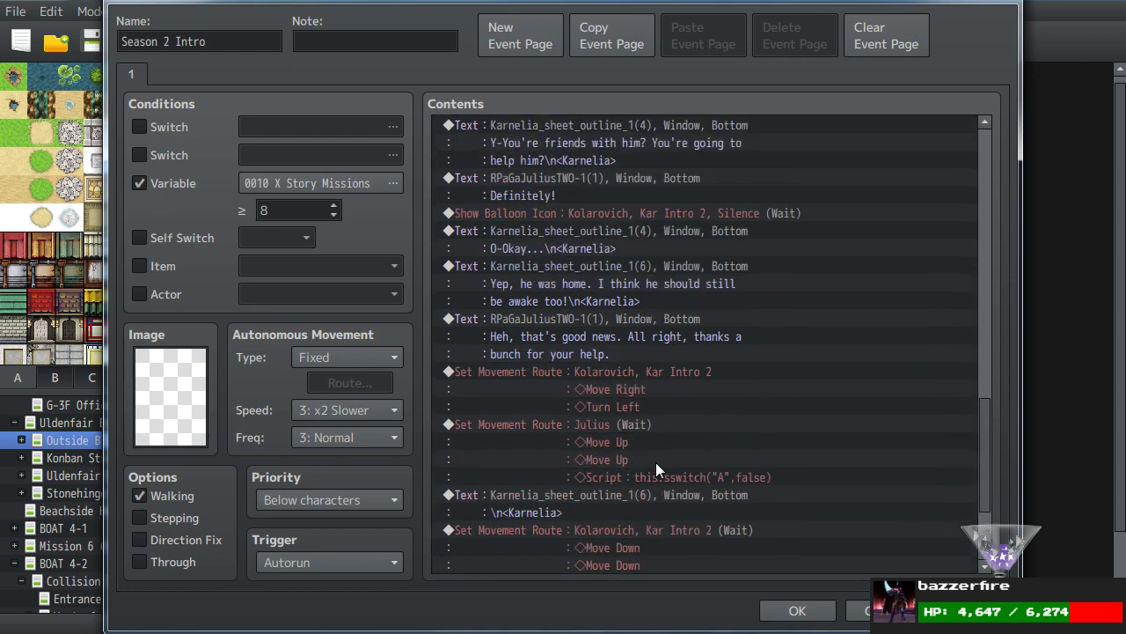
{"action": "scroll", "coordinate": [656, 462], "scroll_direction": "up", "scroll_amount": 2}
{"action": "scroll", "coordinate": [656, 462], "scroll_direction": "up", "scroll_amount": 4}
{"action": "scroll", "coordinate": [656, 462], "scroll_direction": "up", "scroll_amount": 4}
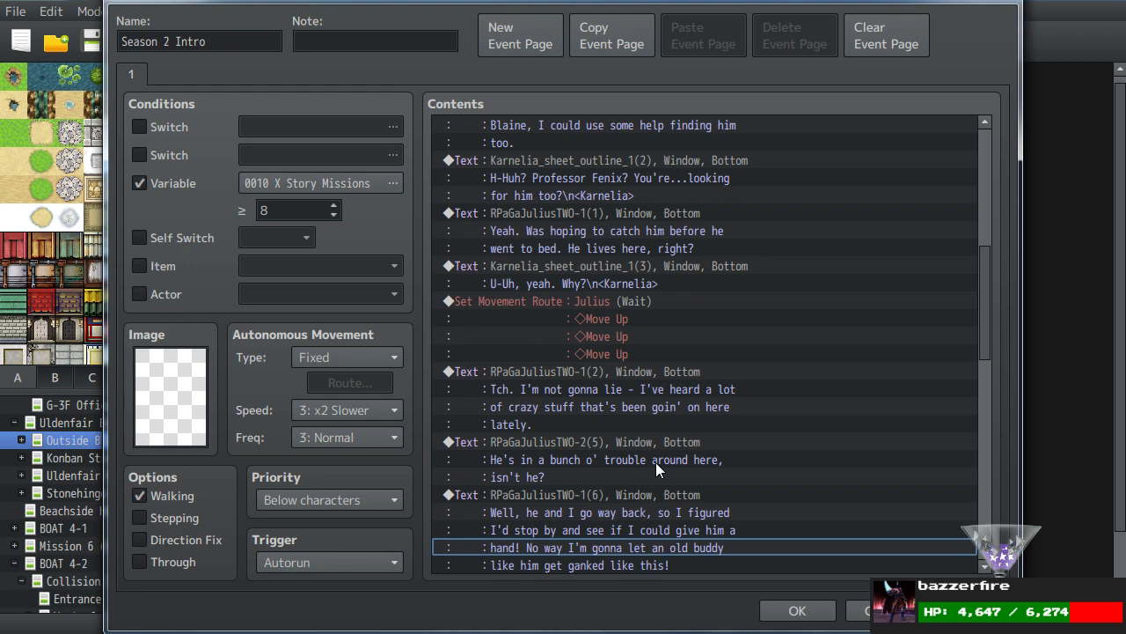
{"action": "scroll", "coordinate": [656, 462], "scroll_direction": "up", "scroll_amount": 3}
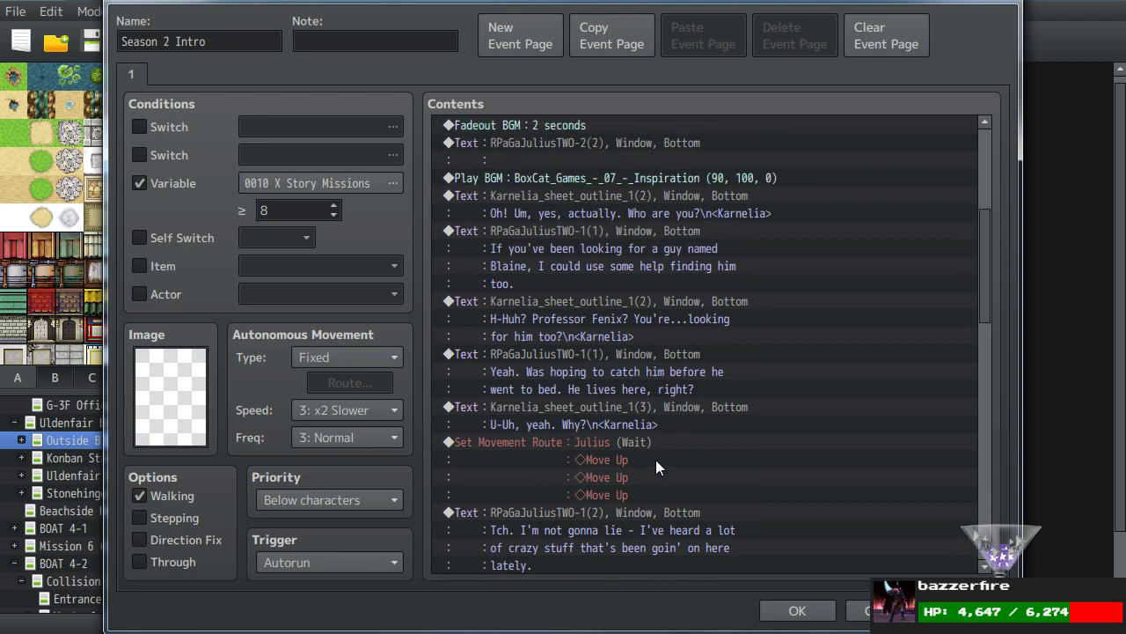
{"action": "scroll", "coordinate": [658, 462], "scroll_direction": "up", "scroll_amount": 2}
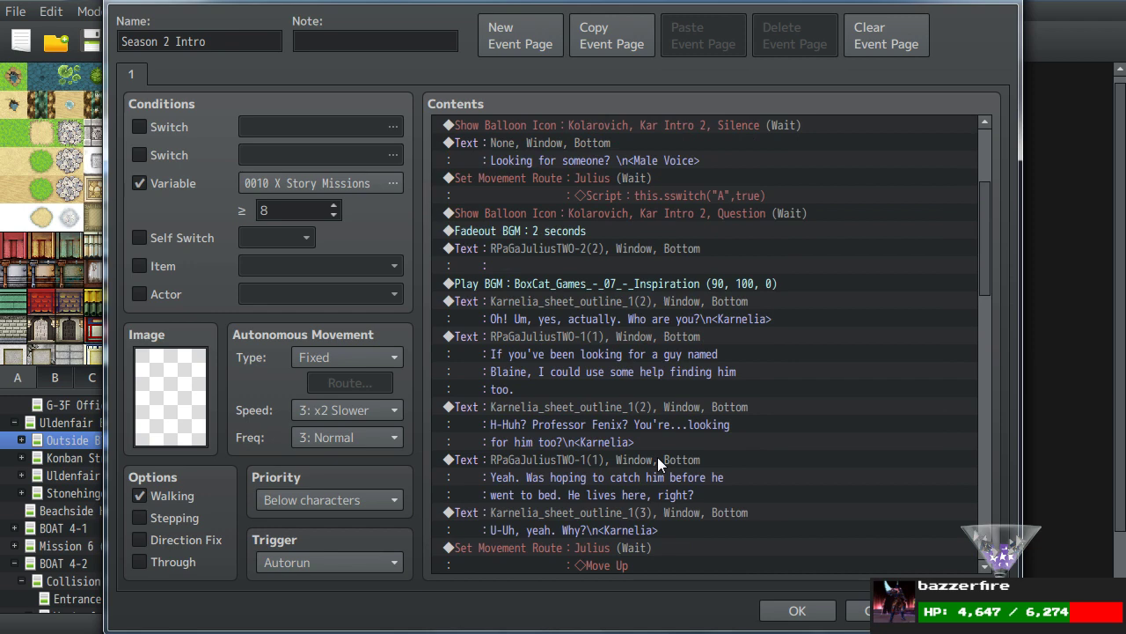
{"action": "scroll", "coordinate": [657, 456], "scroll_direction": "up", "scroll_amount": 3}
Reread Julius's lines about helping Blaine and Karnelia's replies, comparing them with the movement and balloon commands up to the event's ending.
{"action": "scroll", "coordinate": [658, 457], "scroll_direction": "down", "scroll_amount": 6}
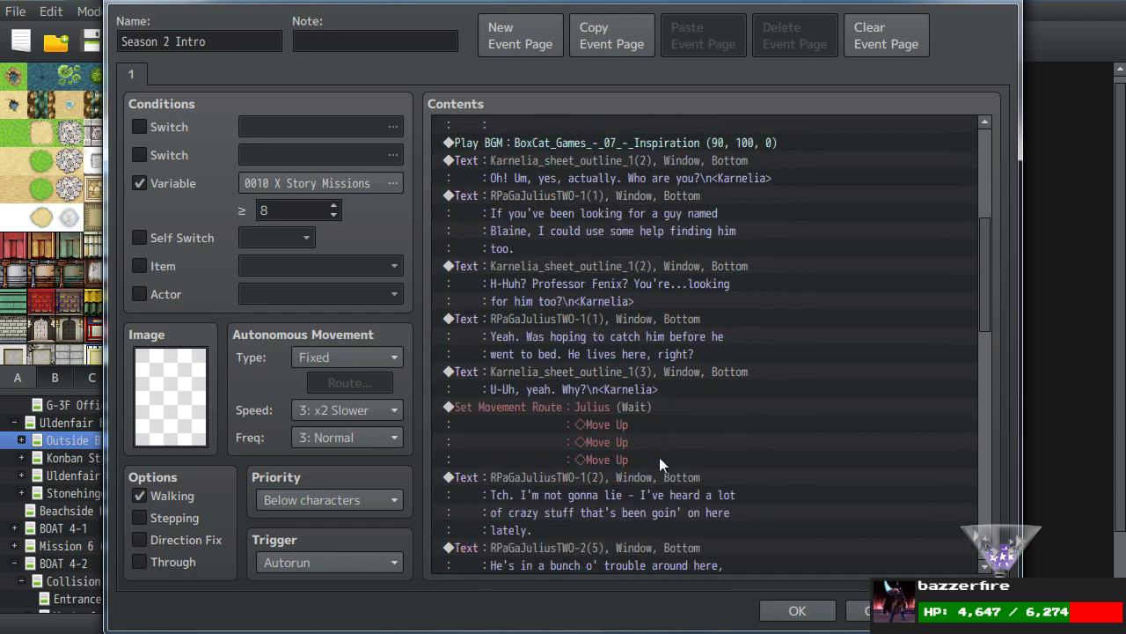
{"action": "scroll", "coordinate": [659, 456], "scroll_direction": "down", "scroll_amount": 3}
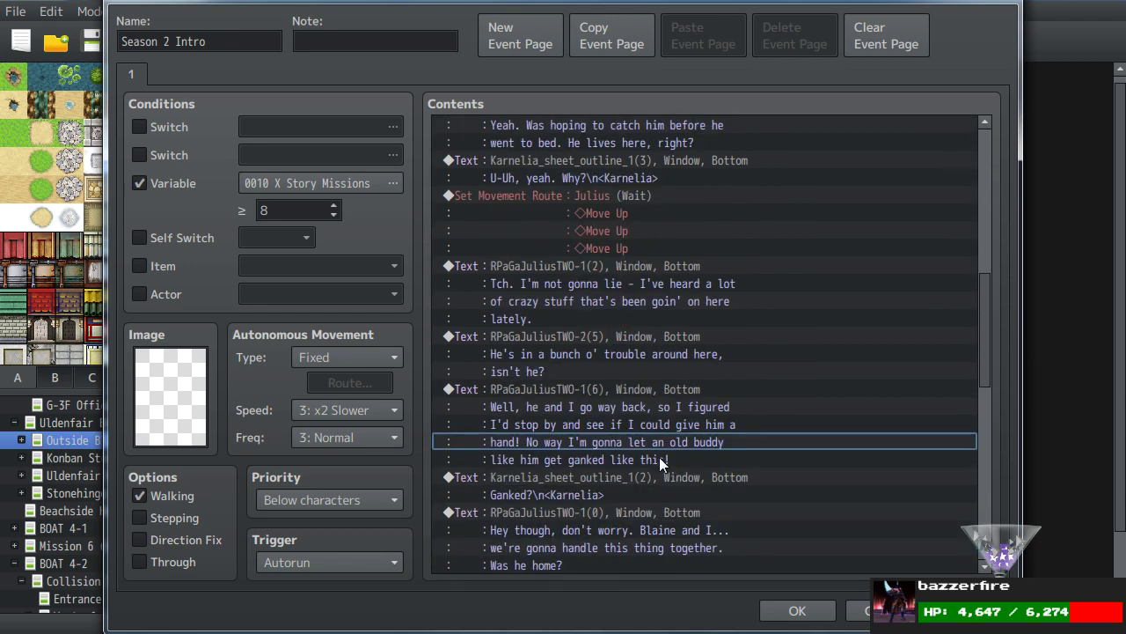
{"action": "scroll", "coordinate": [660, 418], "scroll_direction": "down", "scroll_amount": 5}
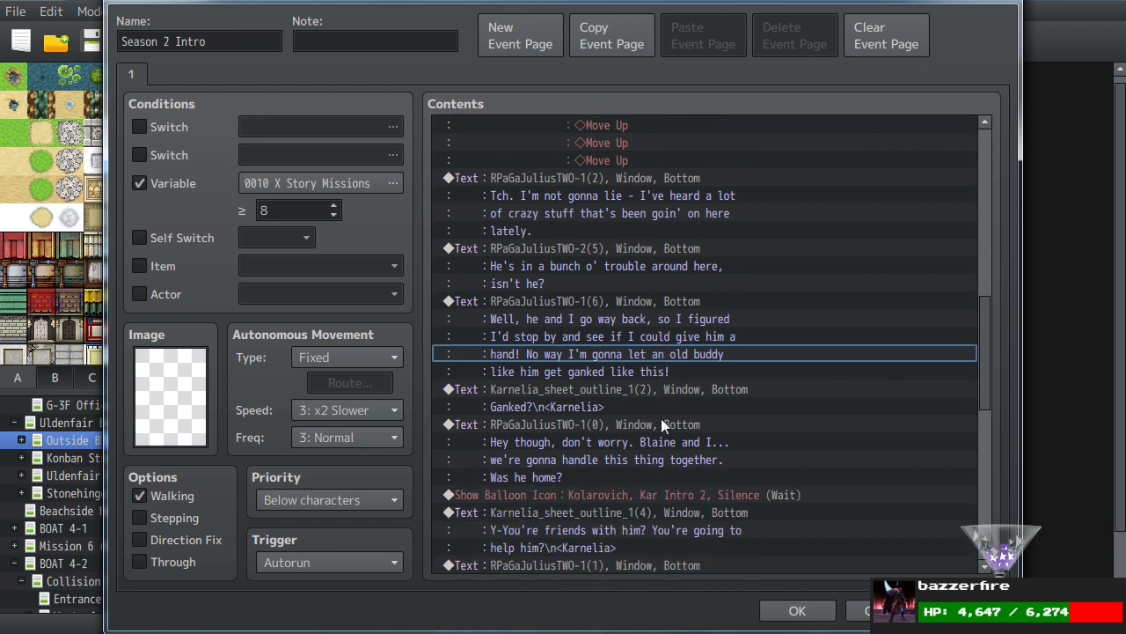
{"action": "scroll", "coordinate": [661, 422], "scroll_direction": "down", "scroll_amount": 2}
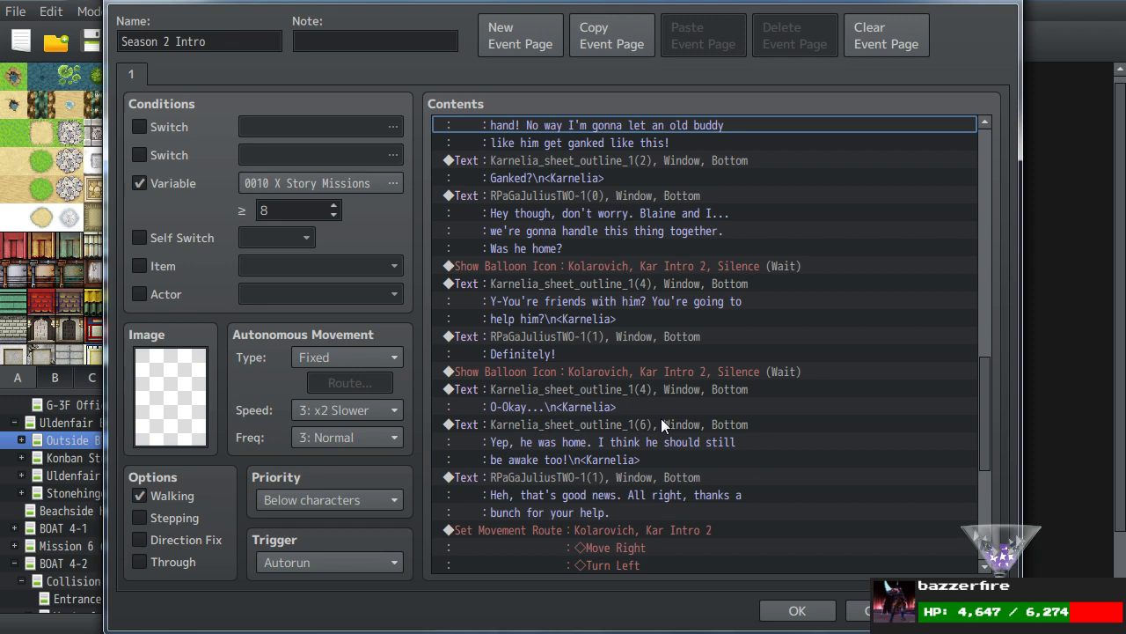
{"action": "scroll", "coordinate": [661, 418], "scroll_direction": "up", "scroll_amount": 5}
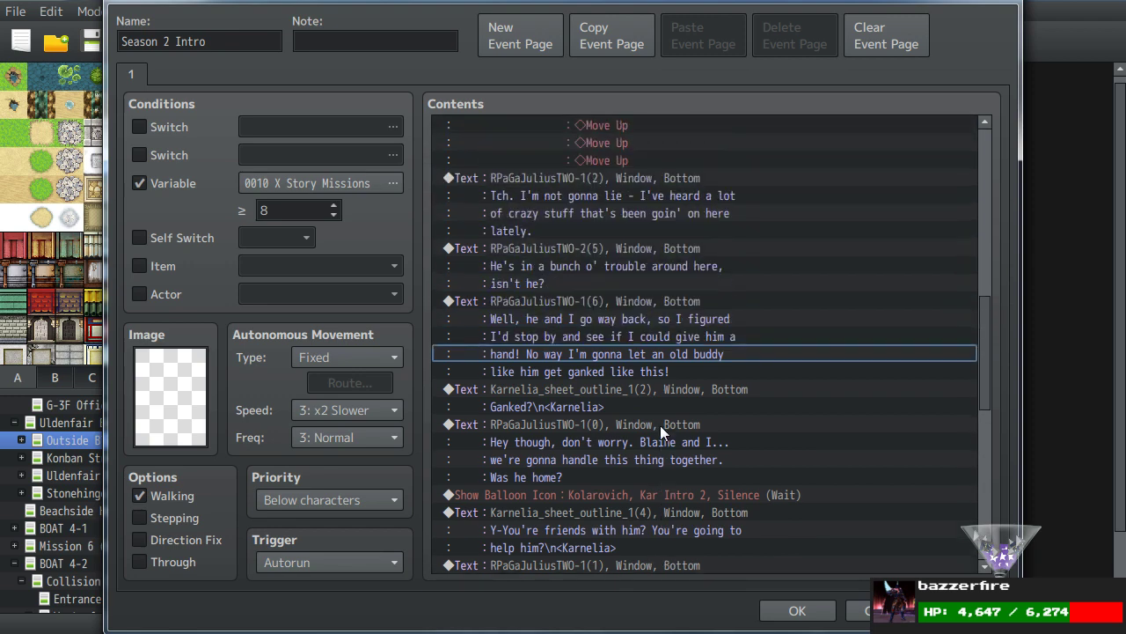
{"action": "scroll", "coordinate": [661, 425], "scroll_direction": "up", "scroll_amount": 5}
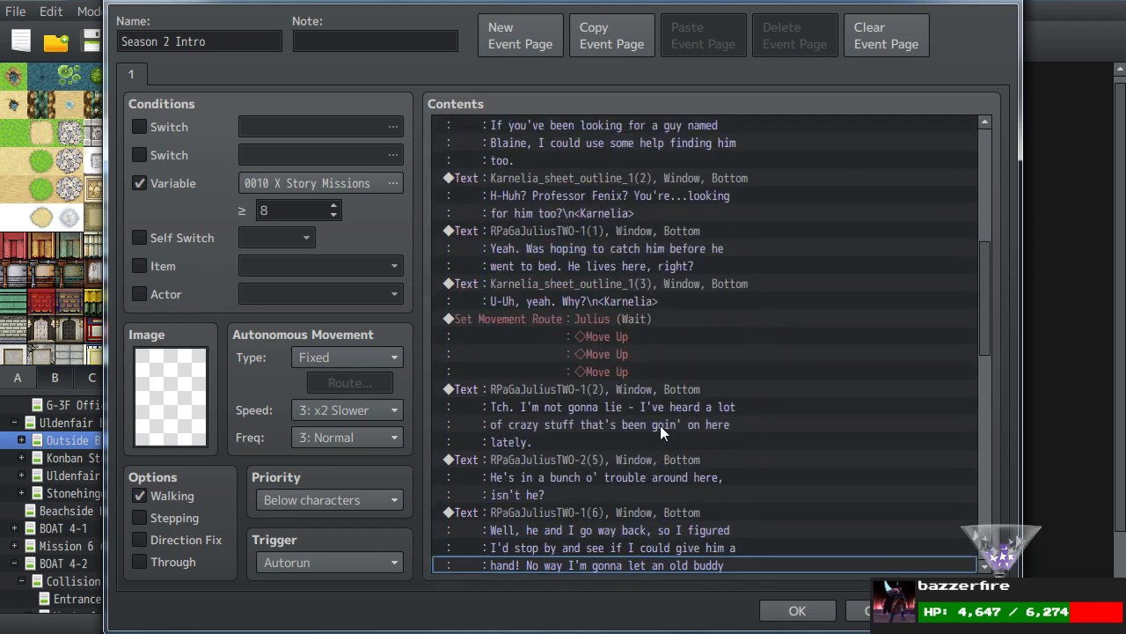
{"action": "scroll", "coordinate": [660, 425], "scroll_direction": "down", "scroll_amount": 5}
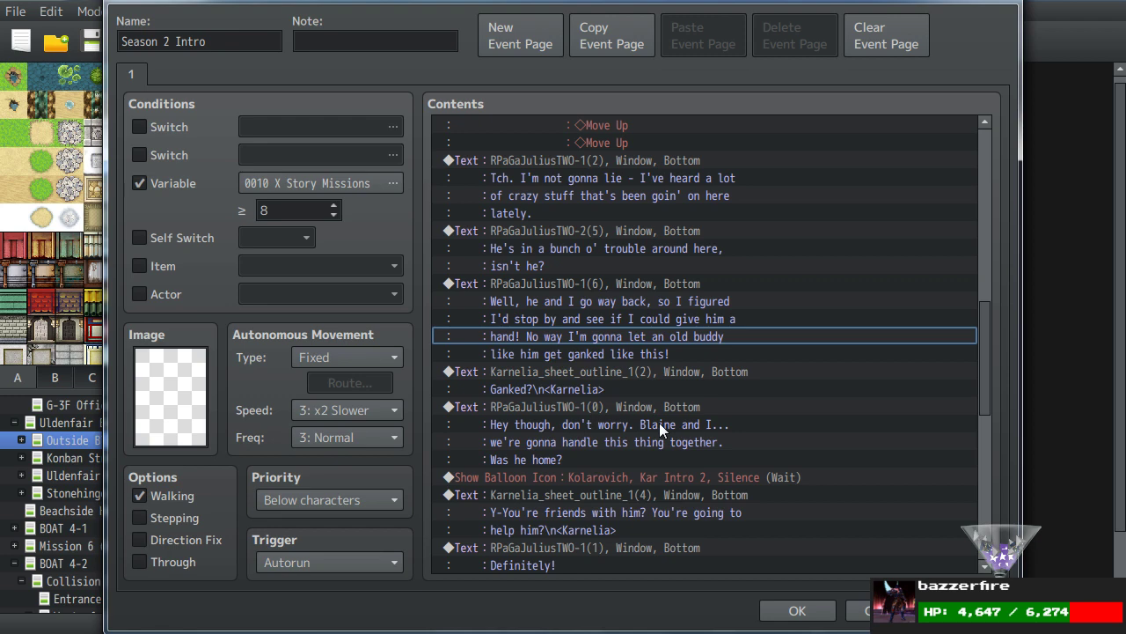
{"action": "scroll", "coordinate": [659, 422], "scroll_direction": "down", "scroll_amount": 4}
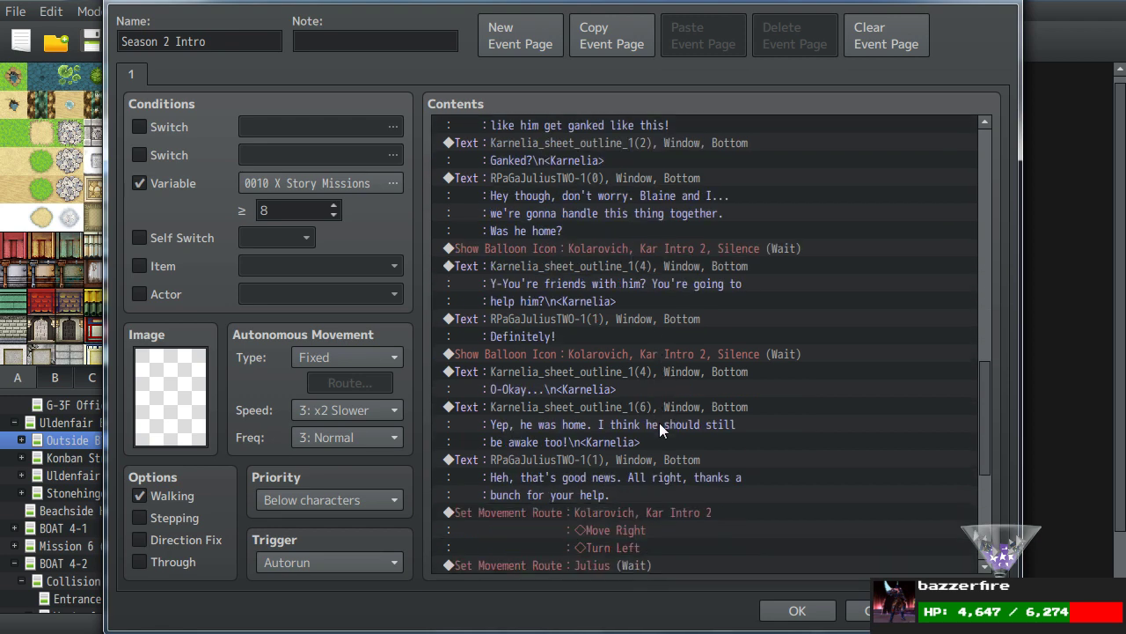
{"action": "scroll", "coordinate": [659, 422], "scroll_direction": "up", "scroll_amount": 1}
{"action": "scroll", "coordinate": [658, 422], "scroll_direction": "up", "scroll_amount": 2}
{"action": "scroll", "coordinate": [657, 423], "scroll_direction": "down", "scroll_amount": 8}
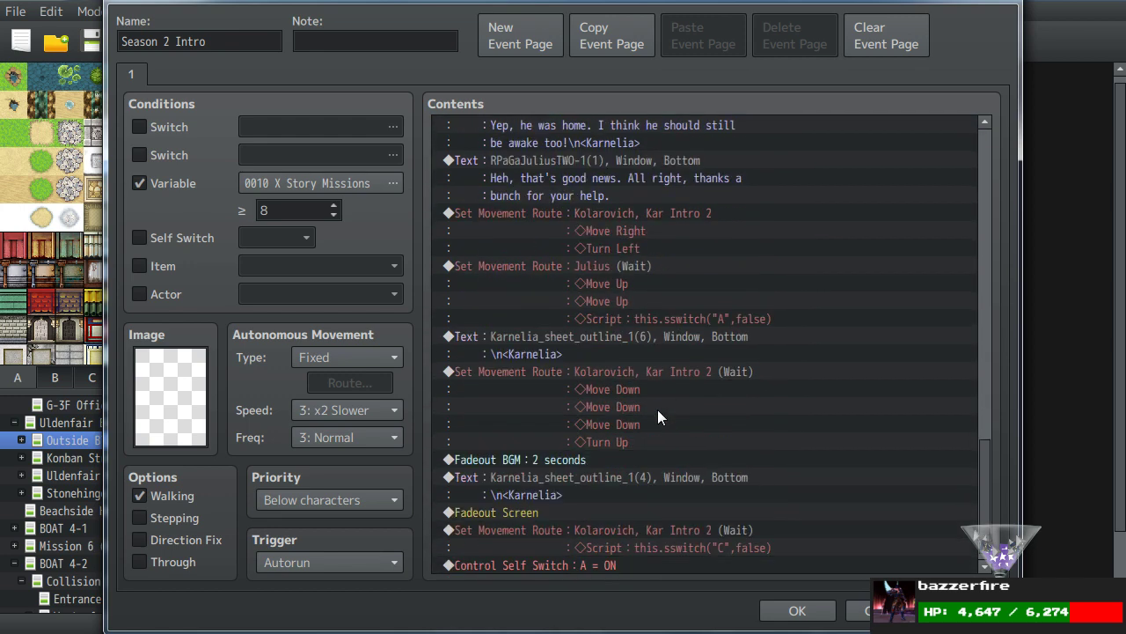
{"action": "scroll", "coordinate": [657, 418], "scroll_direction": "up", "scroll_amount": 5}
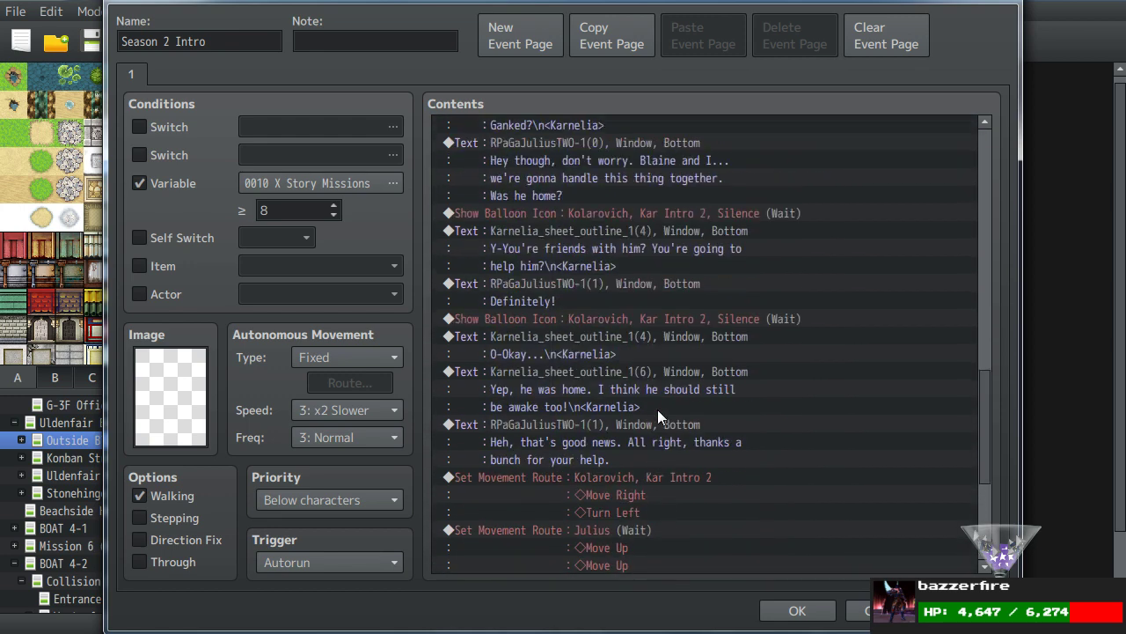
{"action": "scroll", "coordinate": [657, 409], "scroll_direction": "up", "scroll_amount": 1}
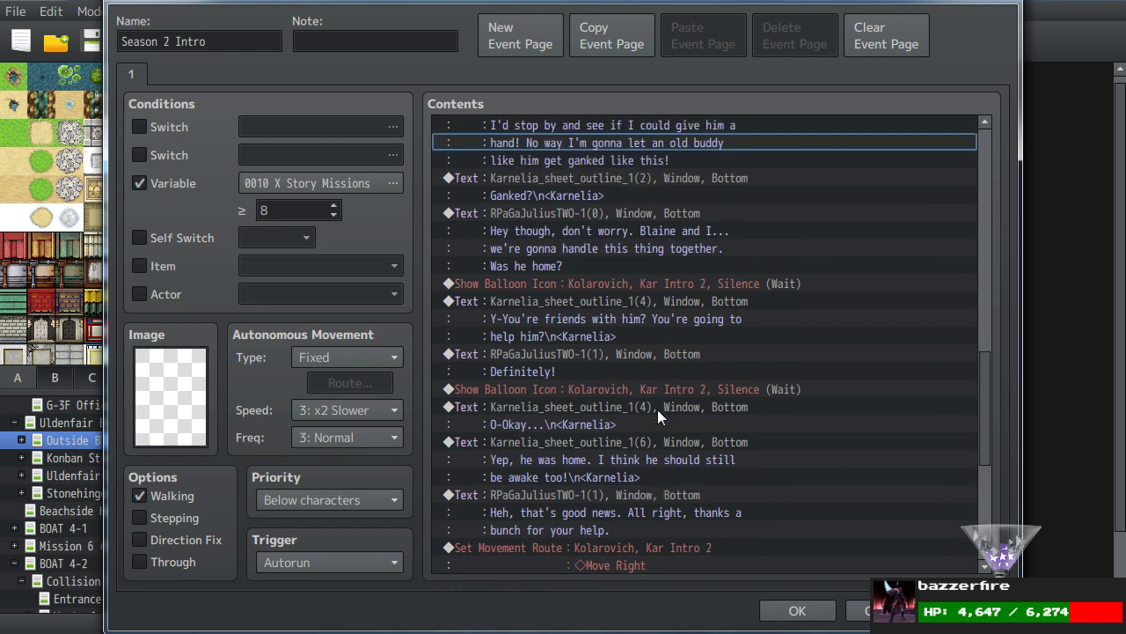
{"action": "scroll", "coordinate": [657, 410], "scroll_direction": "up", "scroll_amount": 1}
{"action": "scroll", "coordinate": [658, 409], "scroll_direction": "up", "scroll_amount": 2}
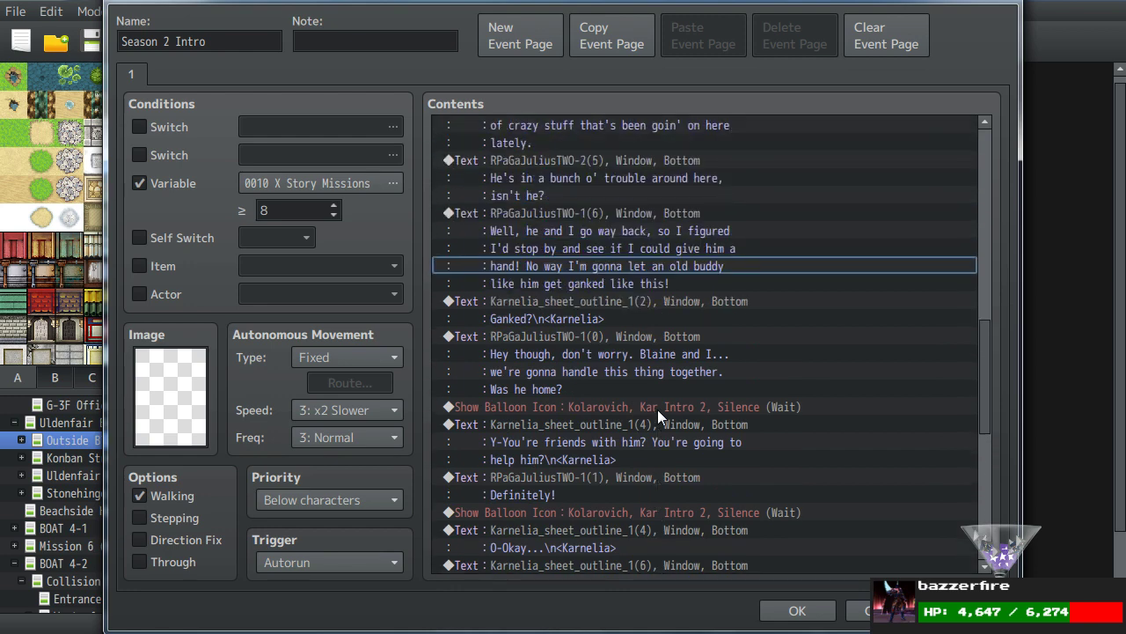
{"action": "scroll", "coordinate": [657, 409], "scroll_direction": "up", "scroll_amount": 1}
{"action": "scroll", "coordinate": [658, 410], "scroll_direction": "up", "scroll_amount": 1}
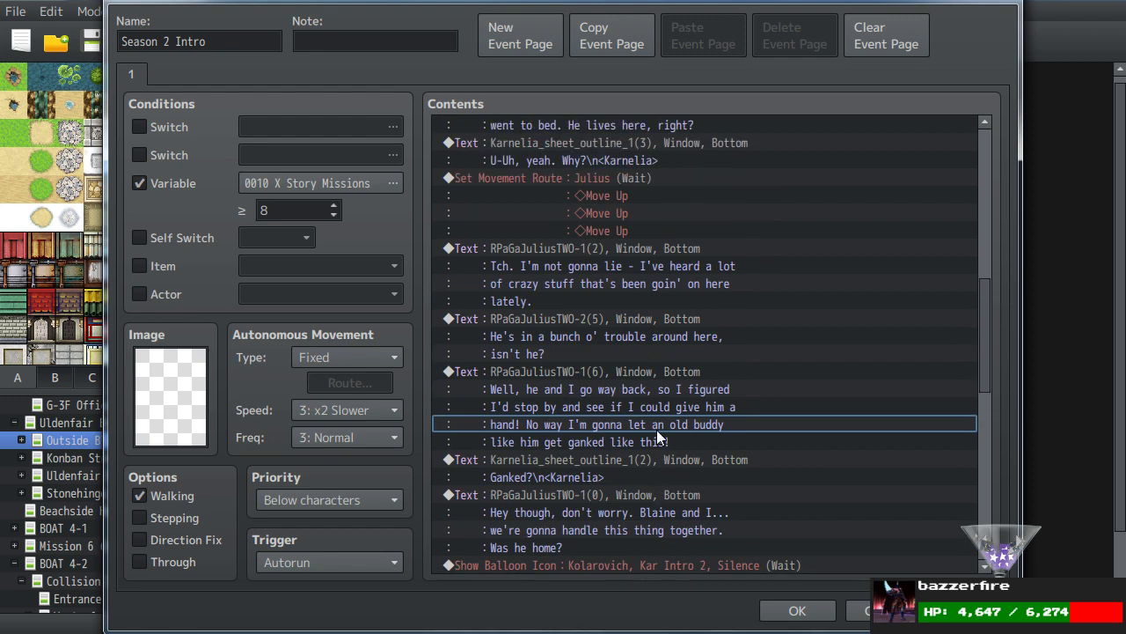
{"action": "scroll", "coordinate": [656, 440], "scroll_direction": "up", "scroll_amount": 1}
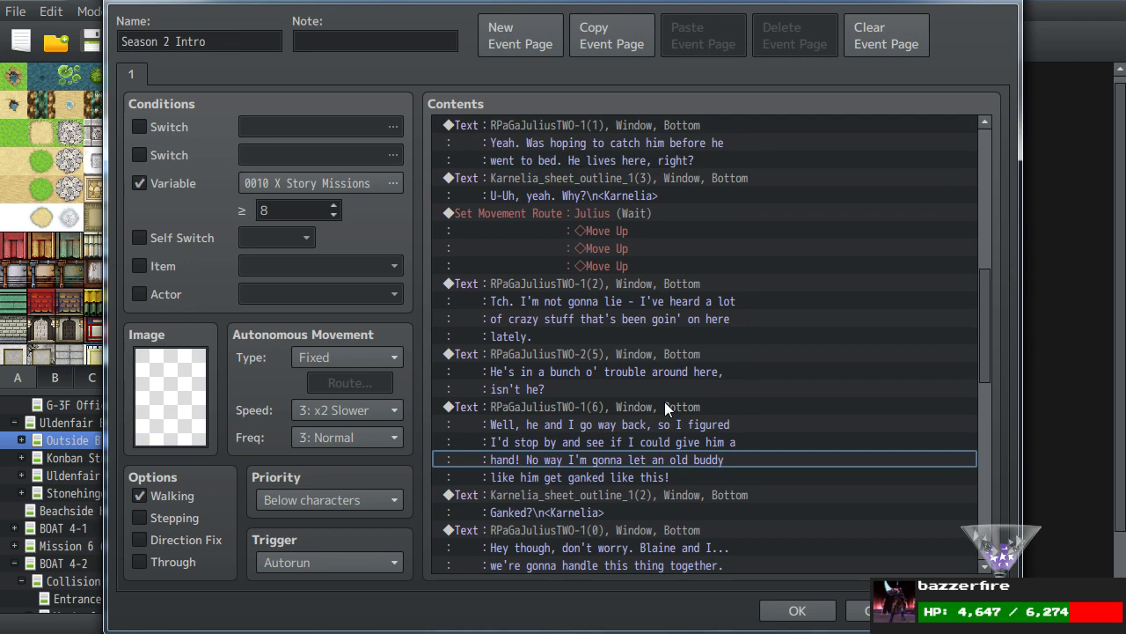
Finish reading the Season 2 Intro event from Julius's "old buddy" line to the music fadeout, and close it.
{"action": "scroll", "coordinate": [666, 401], "scroll_direction": "down", "scroll_amount": 2}
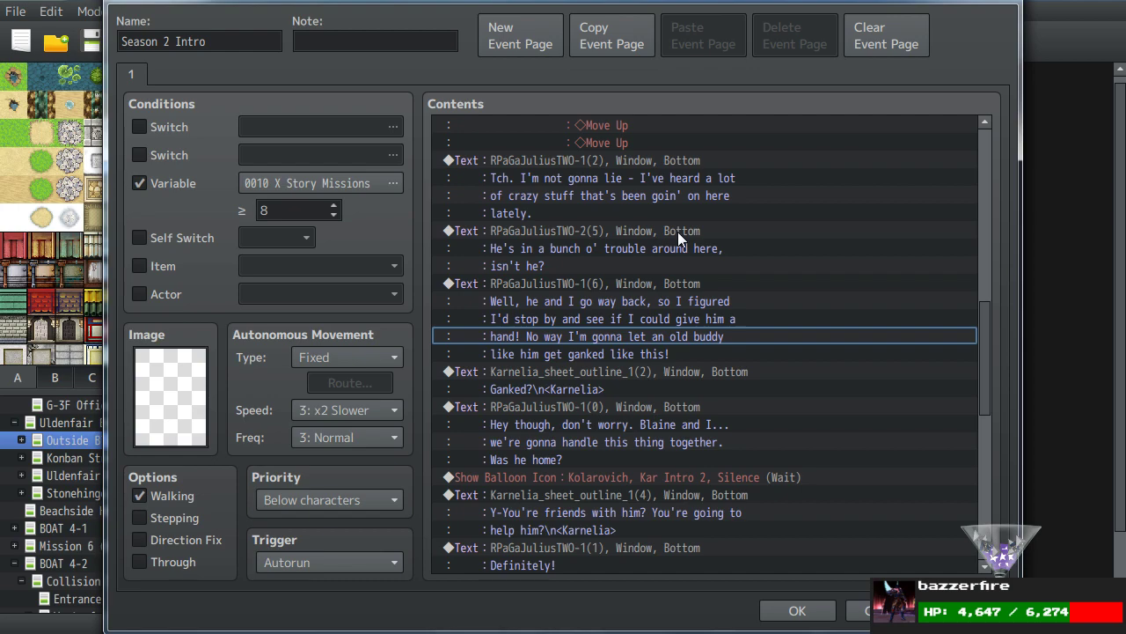
{"action": "scroll", "coordinate": [678, 233], "scroll_direction": "down", "scroll_amount": 8}
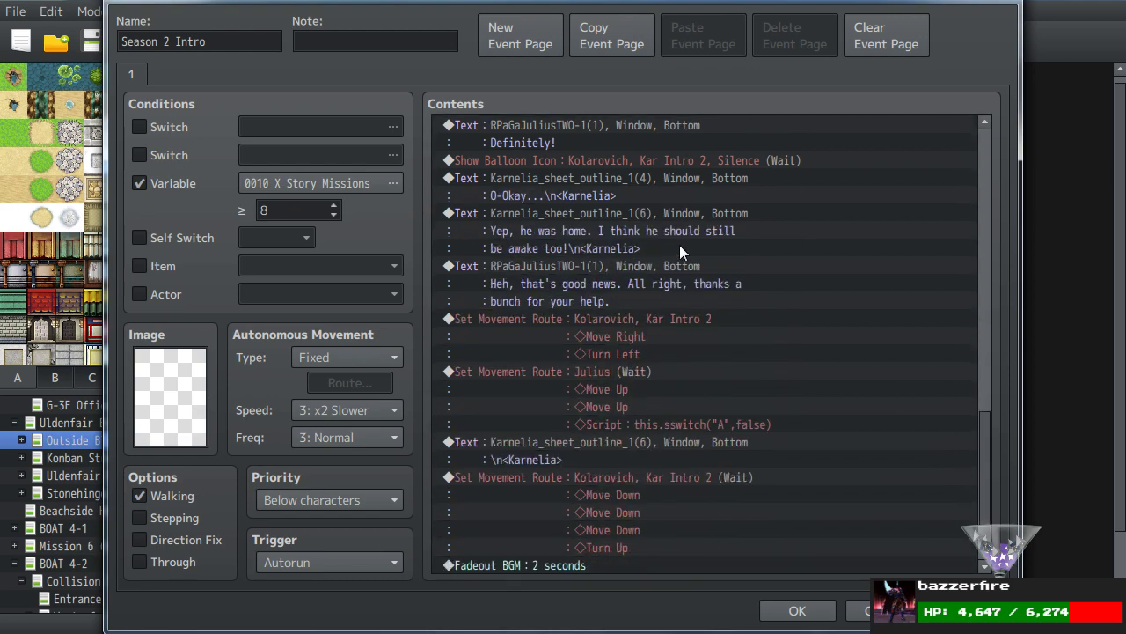
{"action": "scroll", "coordinate": [680, 245], "scroll_direction": "down", "scroll_amount": 3}
{"action": "left_click", "coordinate": [774, 609]}
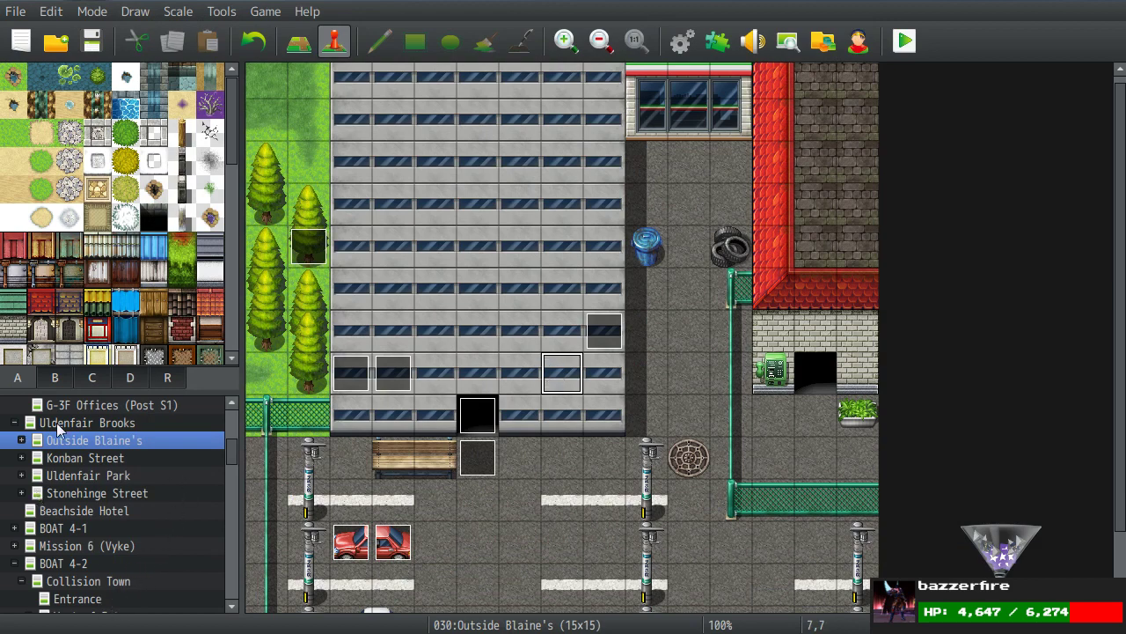
Collapse the Uldenfair Brooks group in the map tree and open the BOAT 4-2 map.
{"action": "left_click", "coordinate": [13, 424]}
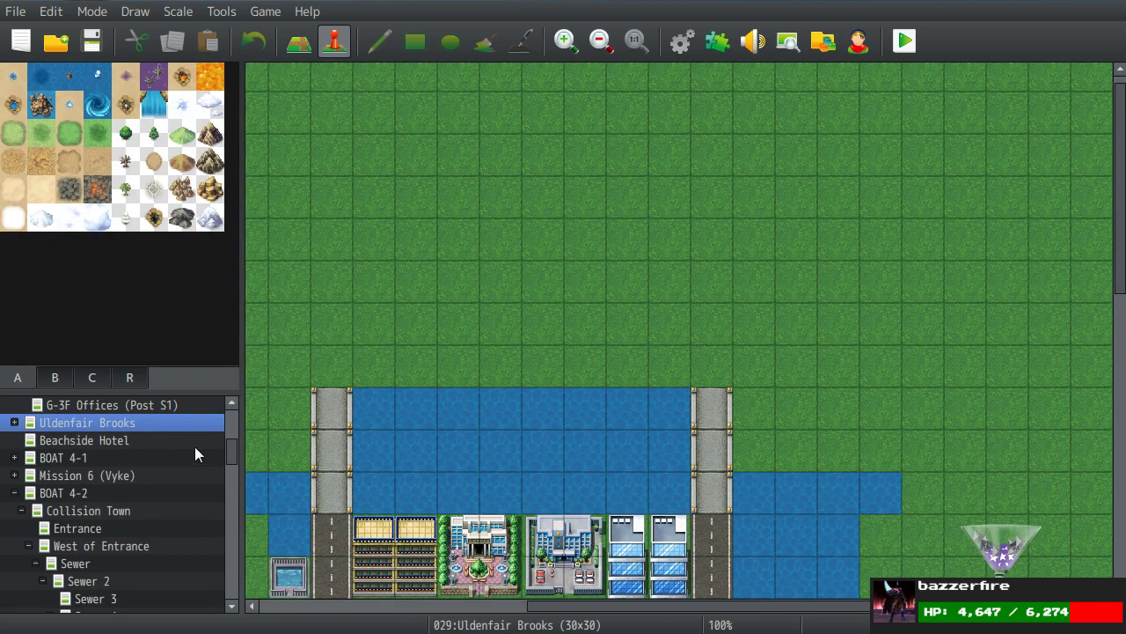
{"action": "left_click_drag", "start_coordinate": [233, 450], "coordinate": [232, 565]}
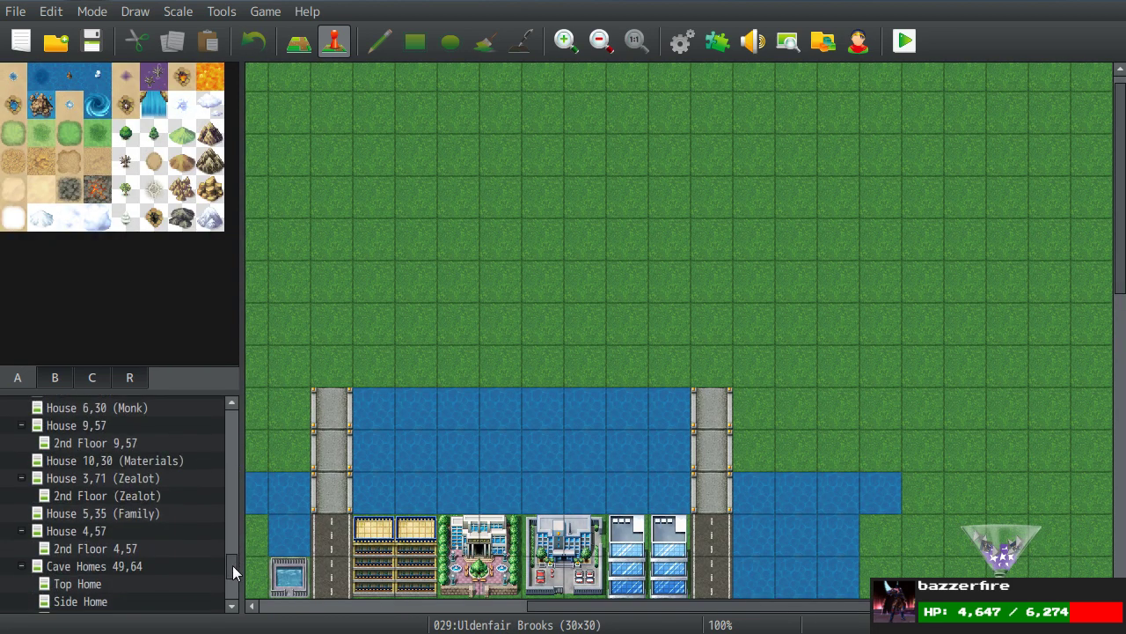
{"action": "scroll", "coordinate": [201, 516], "scroll_direction": "up", "scroll_amount": 8}
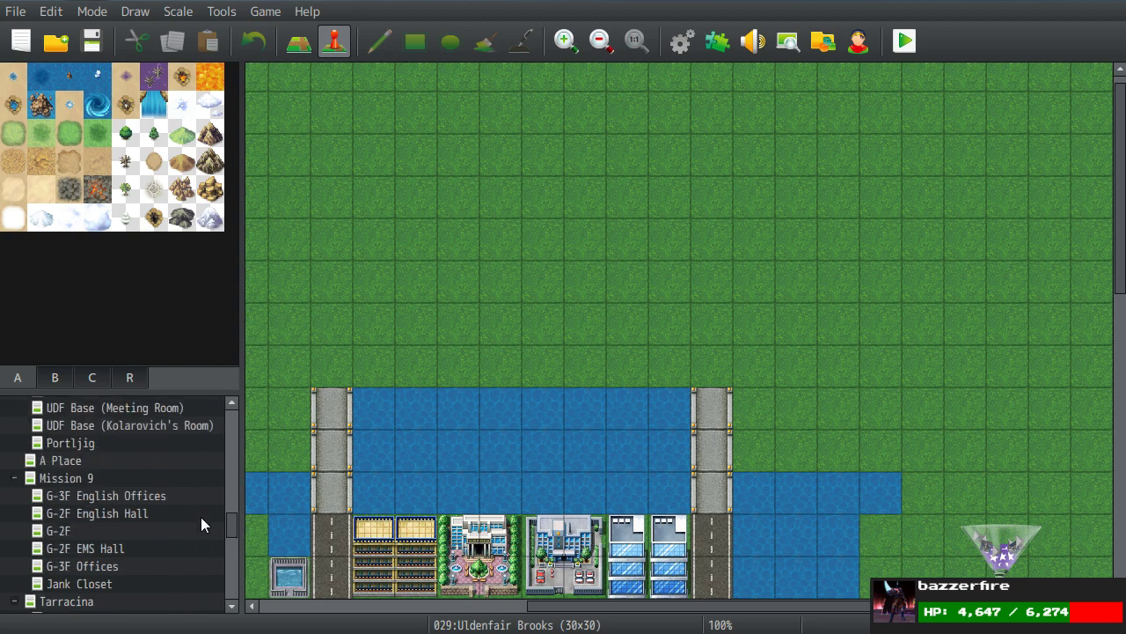
{"action": "scroll", "coordinate": [200, 524], "scroll_direction": "up", "scroll_amount": 7}
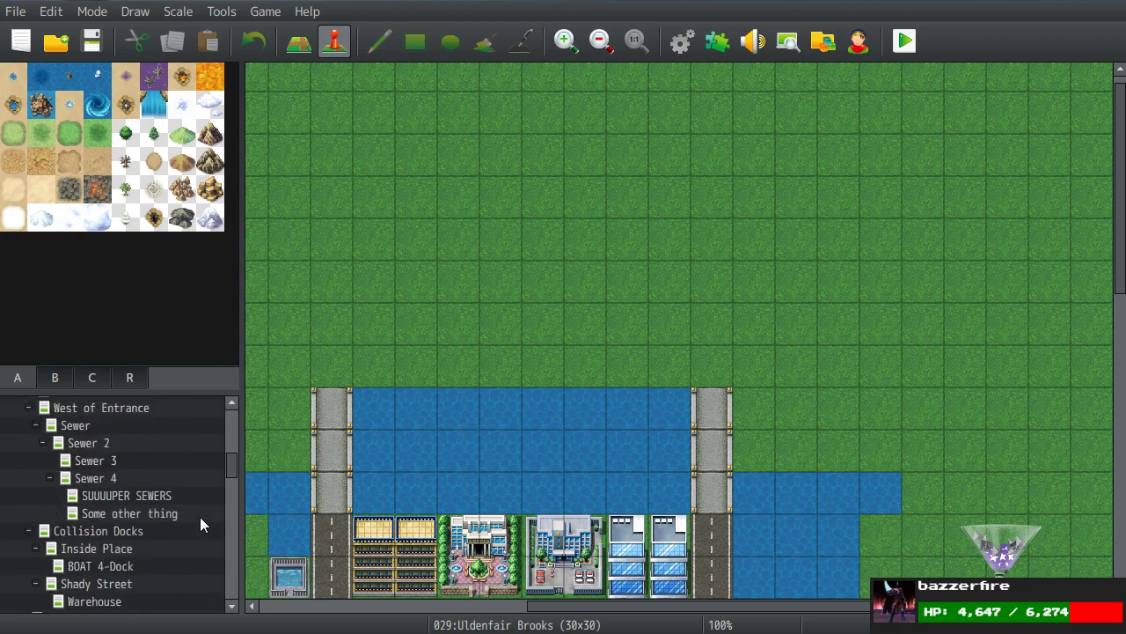
{"action": "scroll", "coordinate": [200, 516], "scroll_direction": "up", "scroll_amount": 4}
{"action": "scroll", "coordinate": [200, 517], "scroll_direction": "up", "scroll_amount": 2}
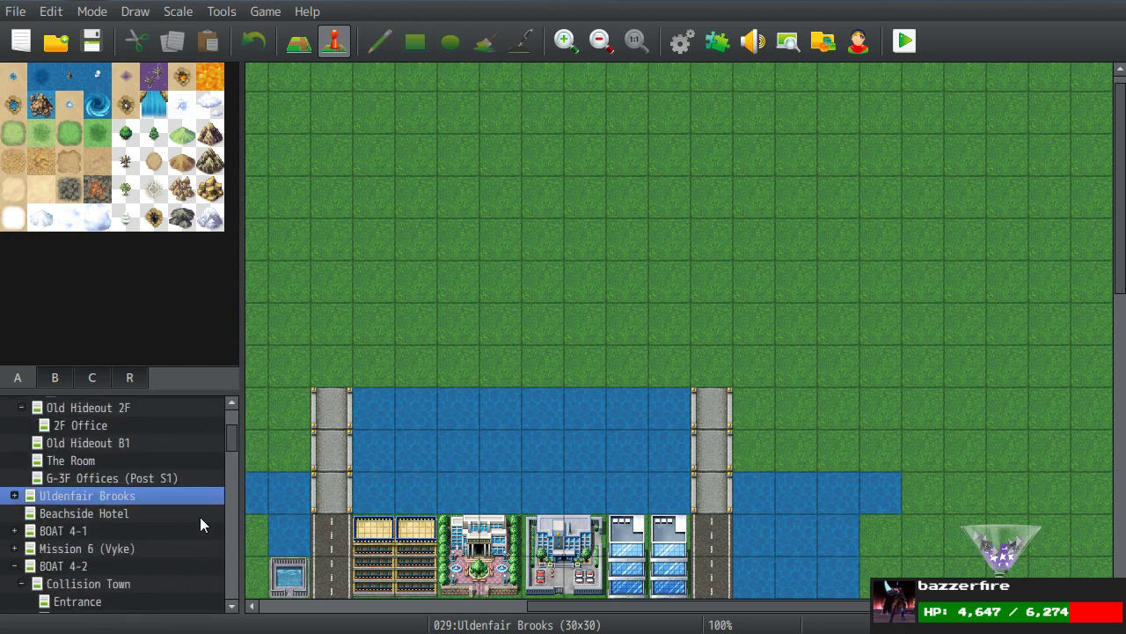
{"action": "left_click_drag", "start_coordinate": [235, 446], "coordinate": [236, 502]}
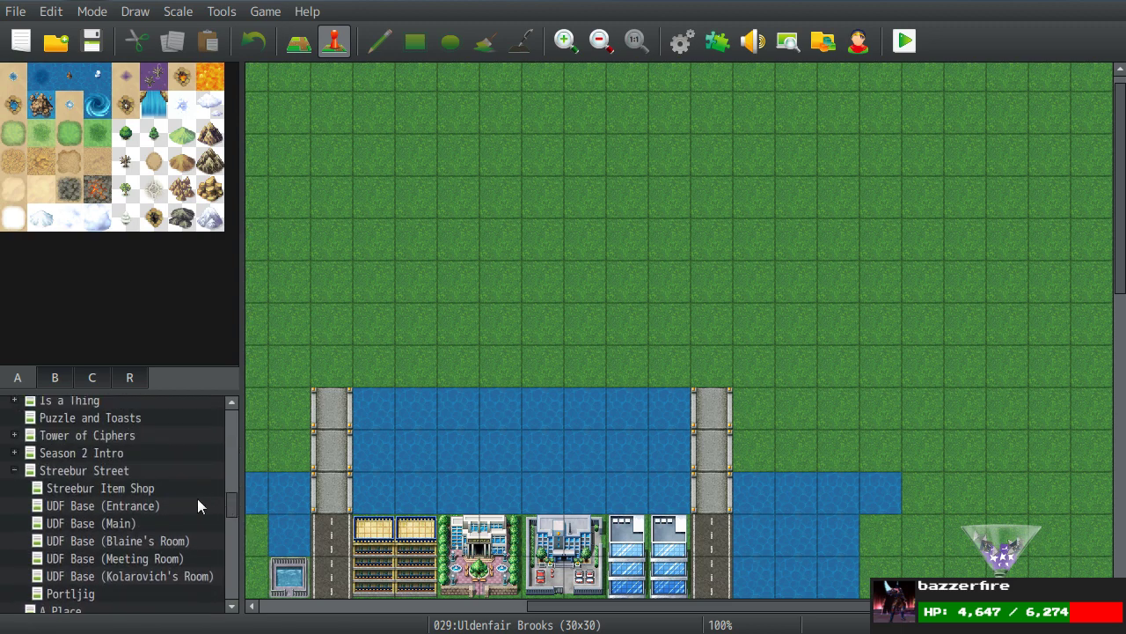
{"action": "left_click", "coordinate": [195, 504]}
{"action": "scroll", "coordinate": [170, 499], "scroll_direction": "up", "scroll_amount": 5}
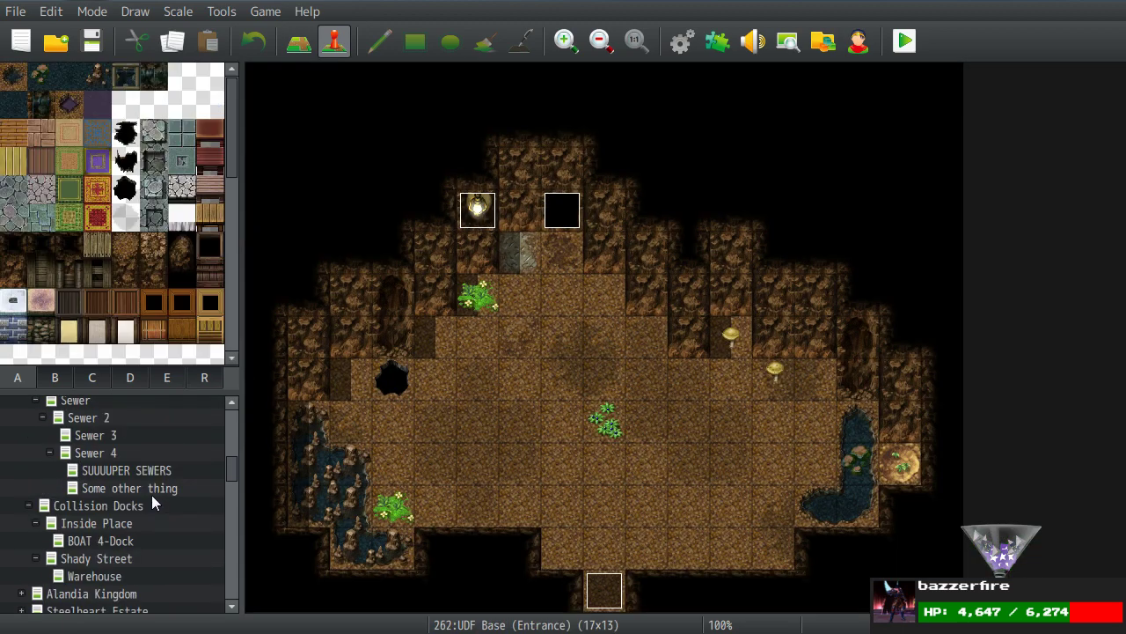
{"action": "scroll", "coordinate": [152, 501], "scroll_direction": "up", "scroll_amount": 4}
{"action": "left_click", "coordinate": [61, 524]}
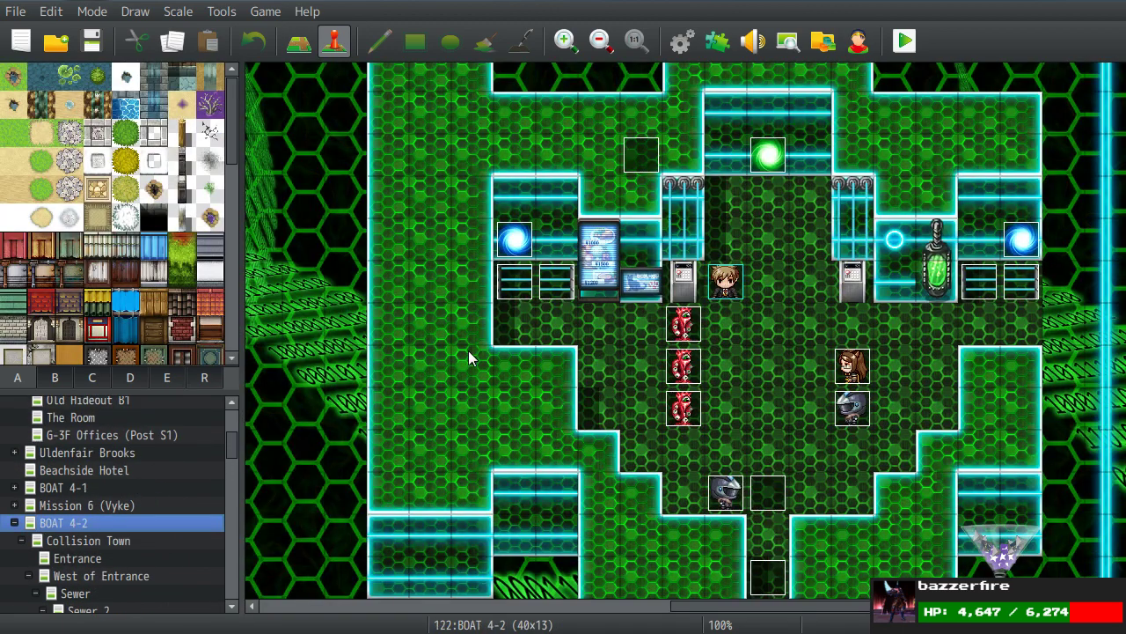
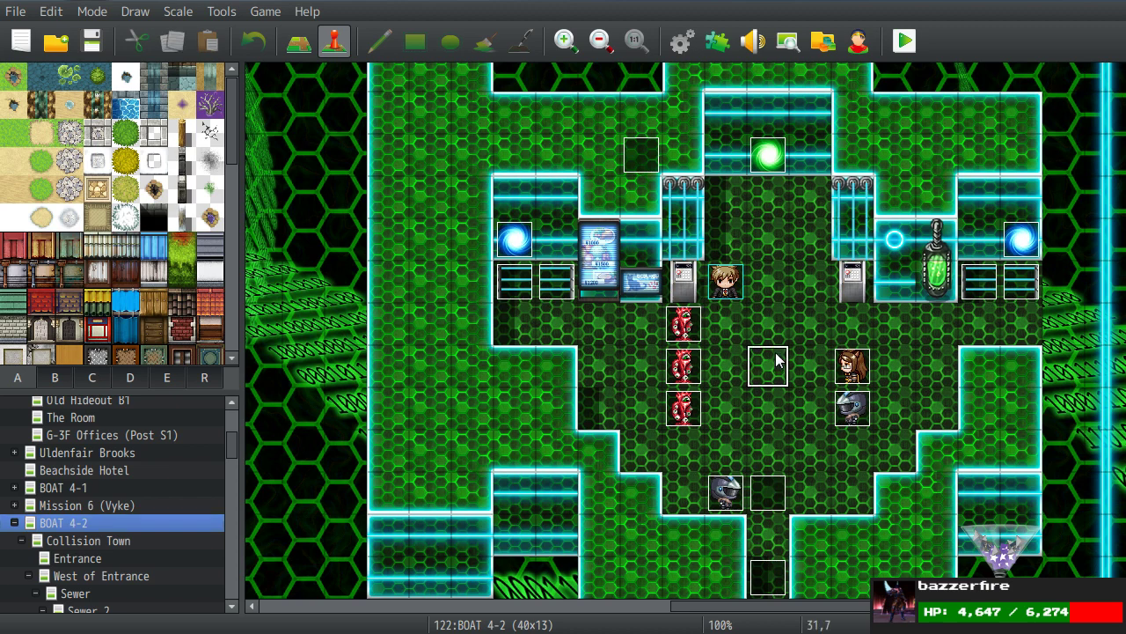
{"action": "left_click", "coordinate": [768, 327]}
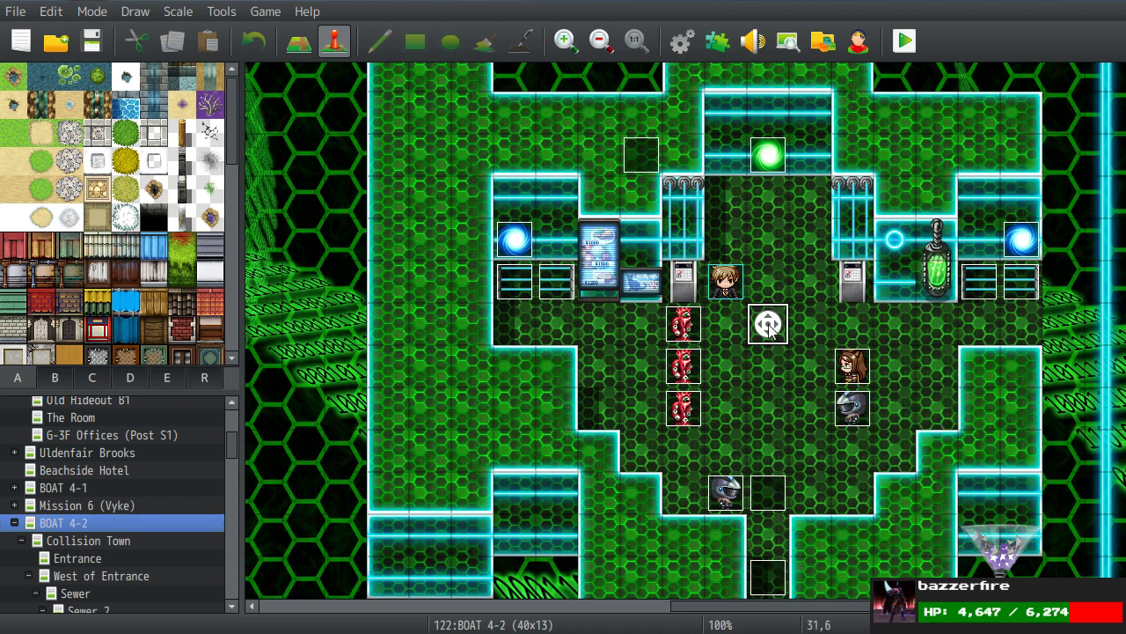
{"action": "mouse_move", "coordinate": [806, 361]}
{"action": "middle_mouse_down"}
{"action": "mouse_move", "coordinate": [943, 334]}
{"action": "mouse_move", "coordinate": [825, 373]}
{"action": "mouse_move", "coordinate": [881, 311]}
{"action": "mouse_move", "coordinate": [850, 320]}
{"action": "mouse_move", "coordinate": [854, 411]}
{"action": "middle_mouse_up"}
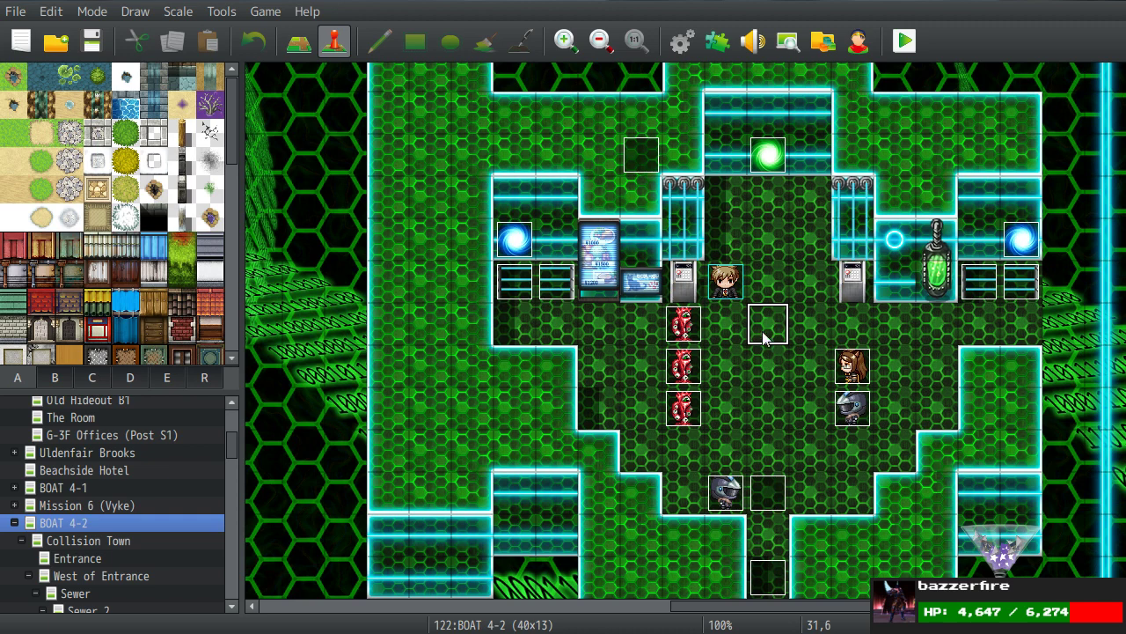
{"action": "left_click", "coordinate": [775, 404]}
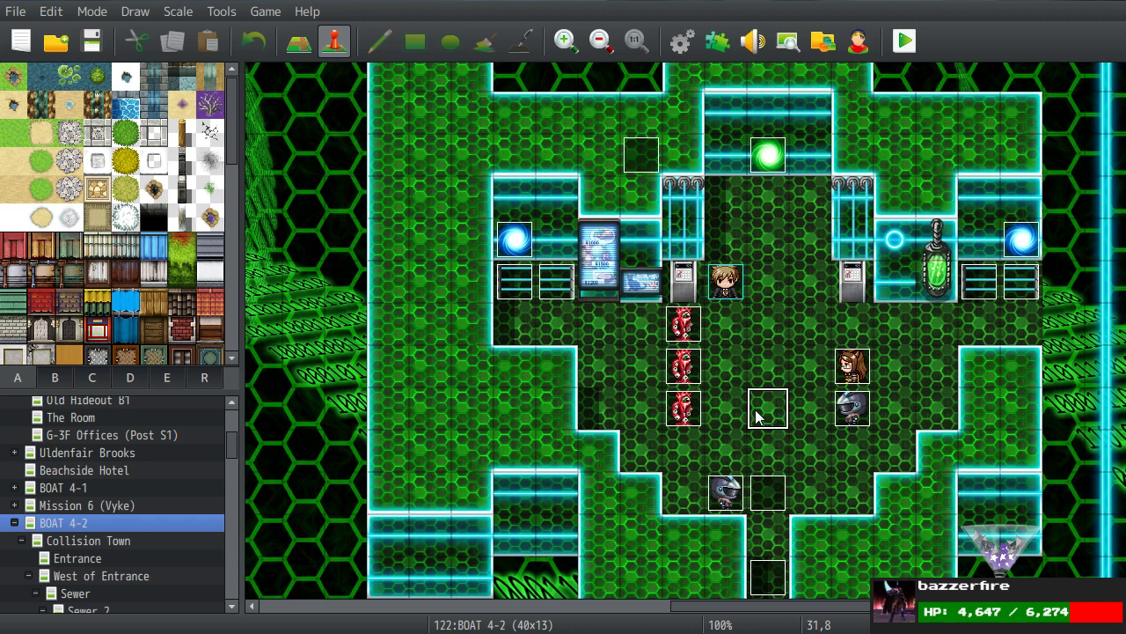
Open the After Scarbane event and add a Silence balloon on the Player, waiting for completion, after Blaine's "It seems almost...intentional" line.
{"action": "double_click", "coordinate": [648, 165]}
{"action": "scroll", "coordinate": [650, 282], "scroll_direction": "down", "scroll_amount": 3}
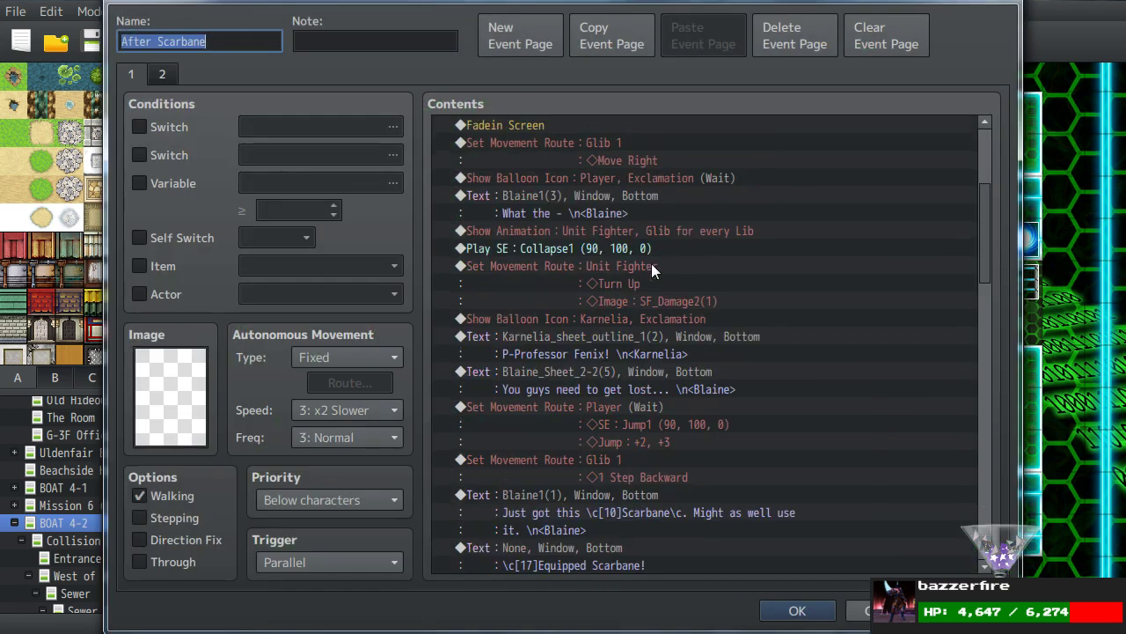
{"action": "scroll", "coordinate": [651, 263], "scroll_direction": "down", "scroll_amount": 10}
{"action": "scroll", "coordinate": [665, 297], "scroll_direction": "down", "scroll_amount": 12}
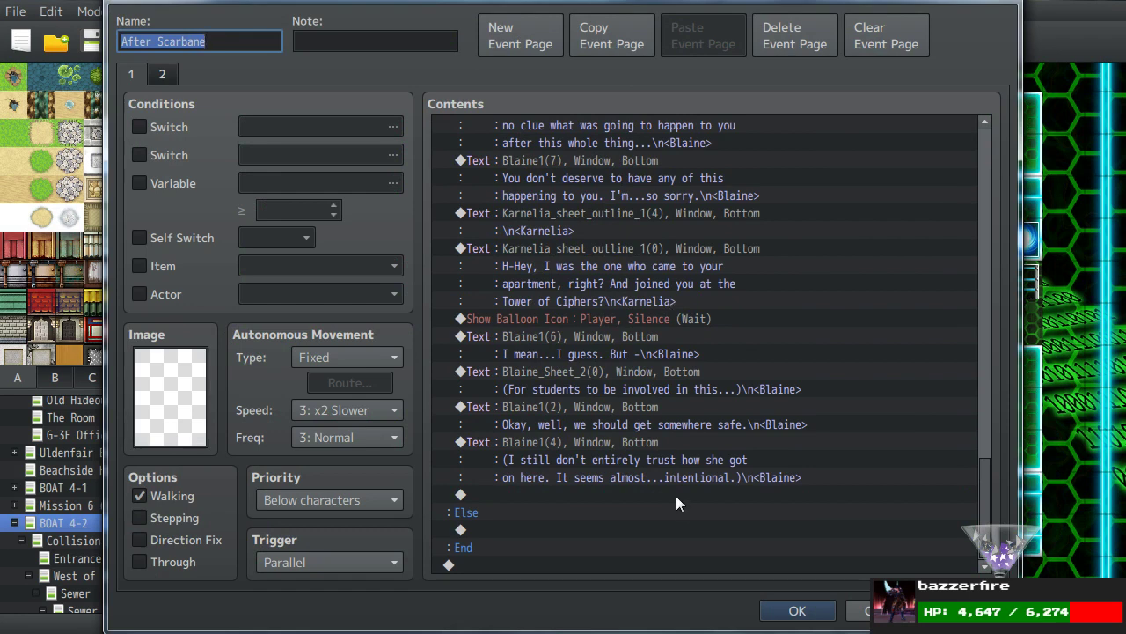
{"action": "left_click", "coordinate": [483, 495]}
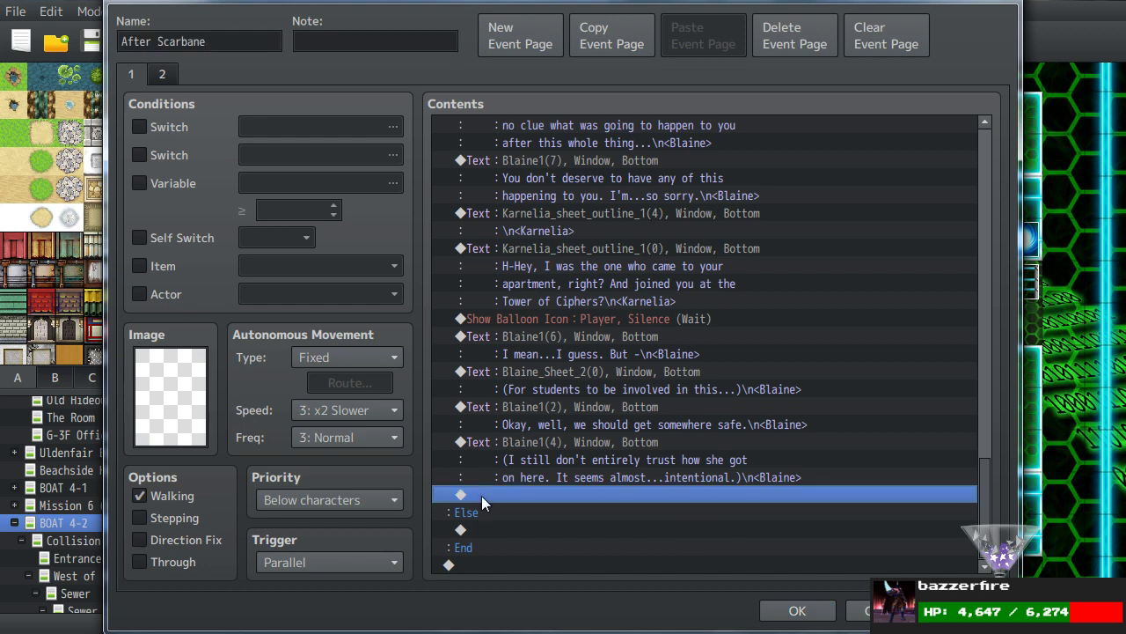
{"action": "double_click", "coordinate": [482, 496]}
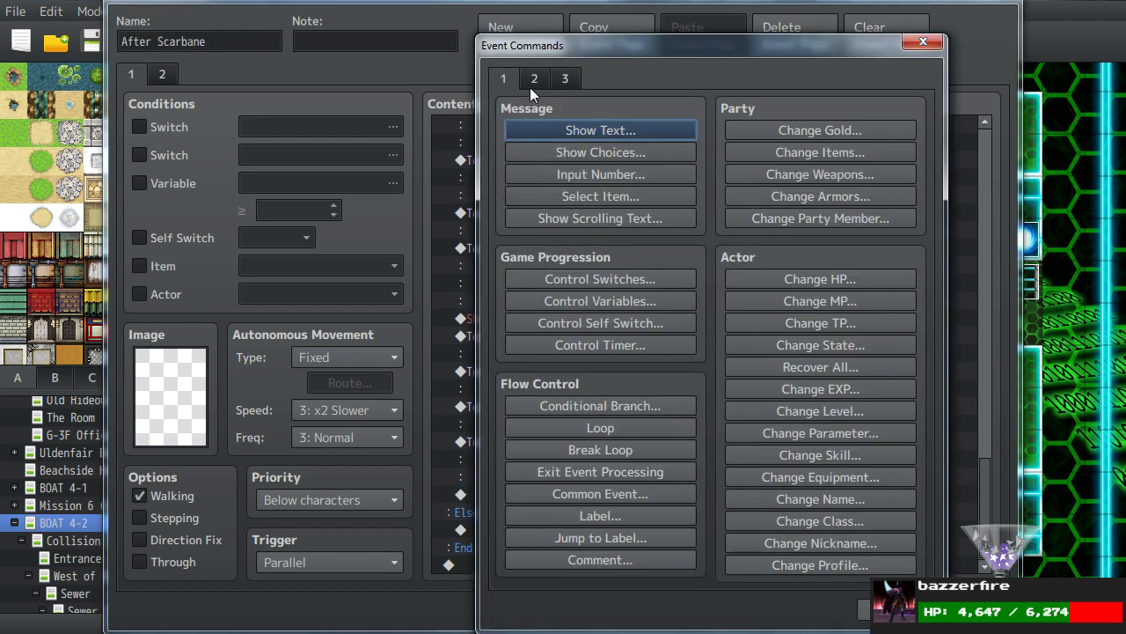
{"action": "left_click", "coordinate": [532, 82]}
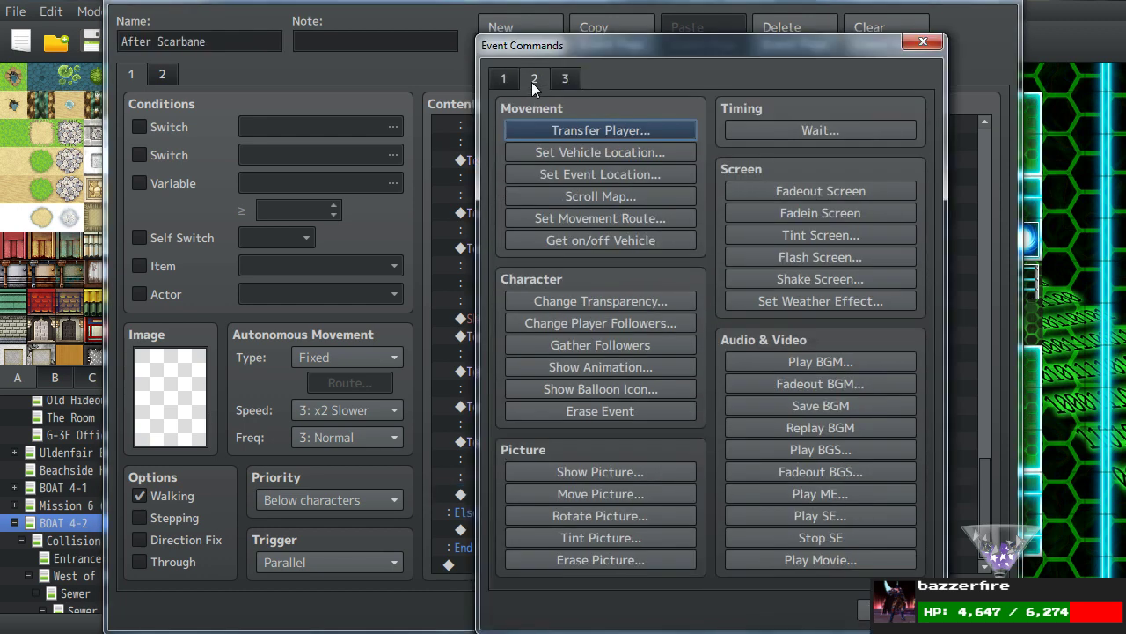
{"action": "left_click", "coordinate": [582, 389]}
{"action": "left_click", "coordinate": [708, 349]}
{"action": "left_click", "coordinate": [671, 505]}
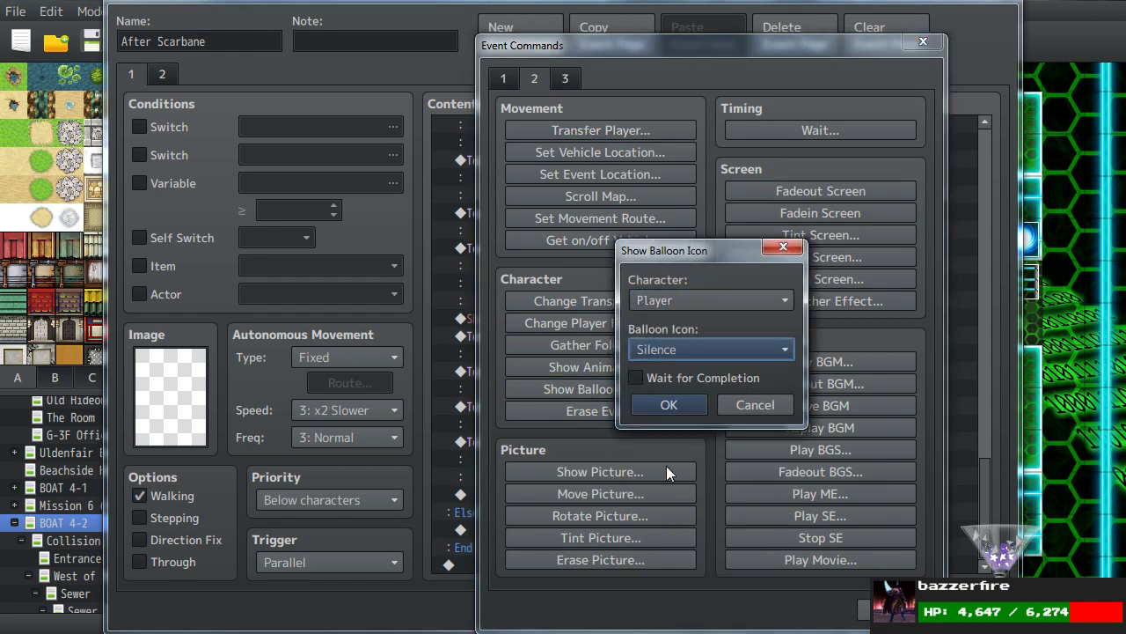
{"action": "left_click", "coordinate": [651, 377]}
{"action": "left_click", "coordinate": [660, 409]}
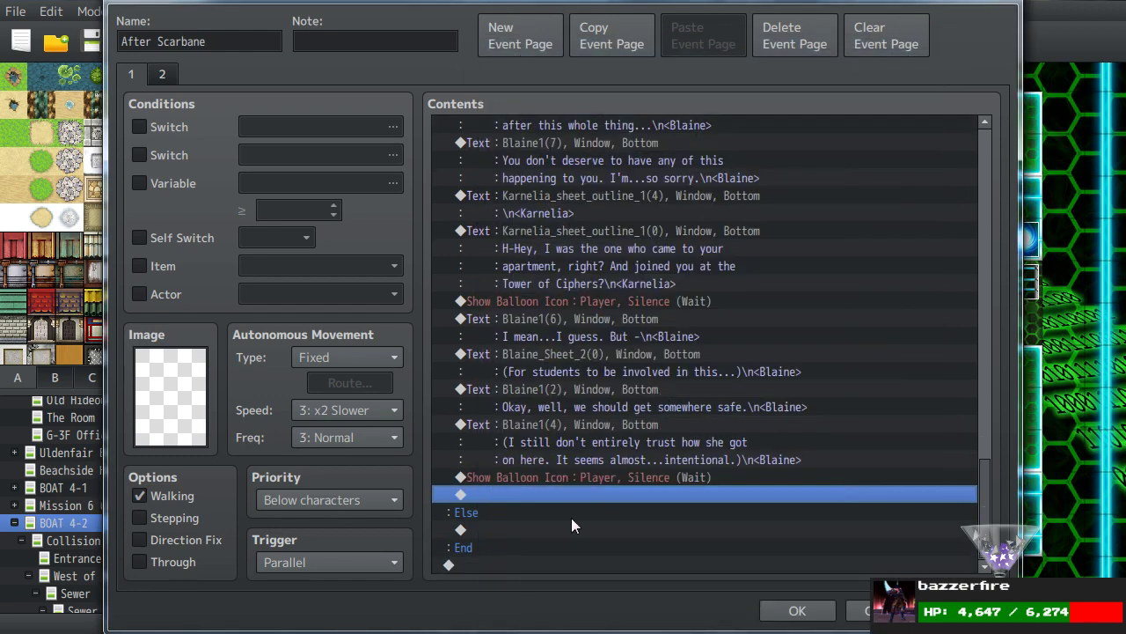
Review the After Scarbane event backwards from the closing Silence balloon to the opening Party has Scarbane condition.
{"action": "scroll", "coordinate": [568, 501], "scroll_direction": "up", "scroll_amount": 15}
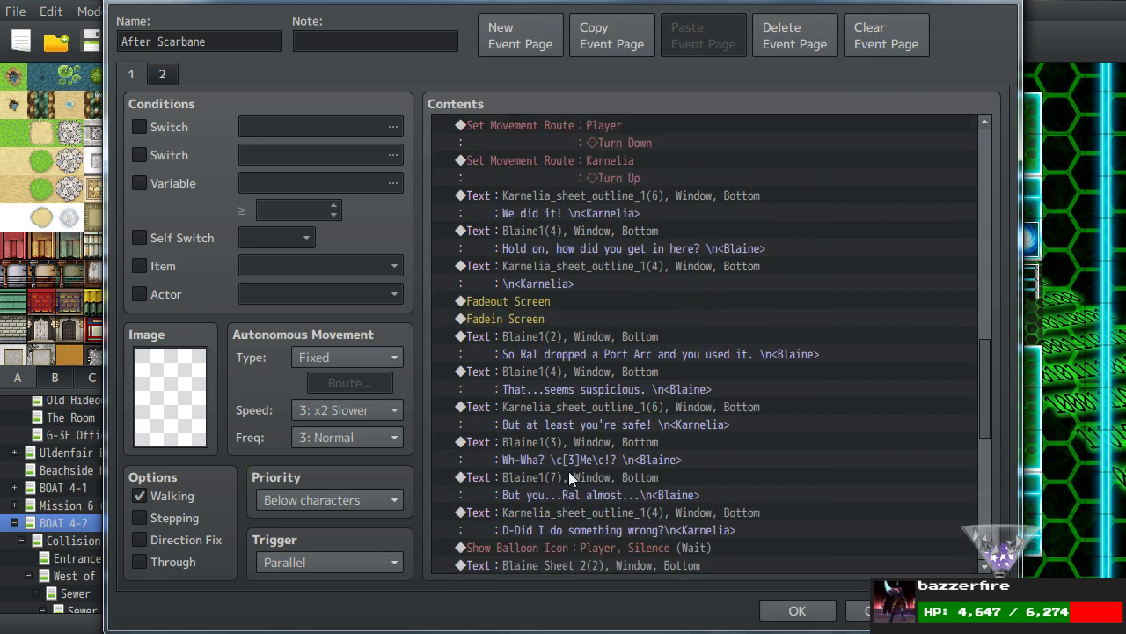
{"action": "scroll", "coordinate": [569, 476], "scroll_direction": "up", "scroll_amount": 7}
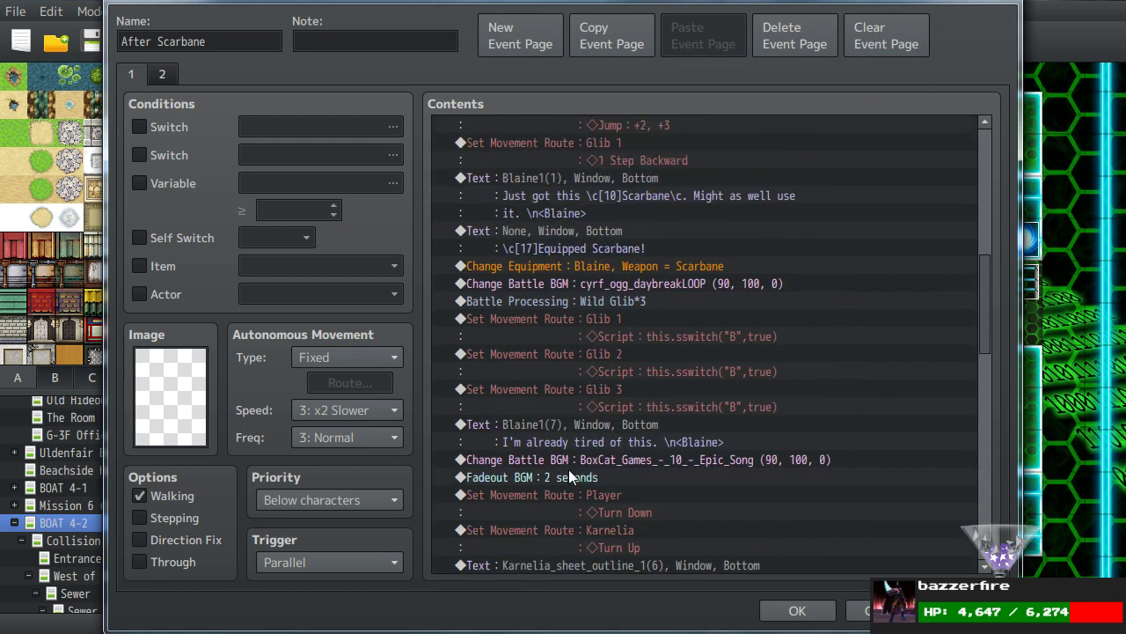
{"action": "scroll", "coordinate": [570, 475], "scroll_direction": "up", "scroll_amount": 12}
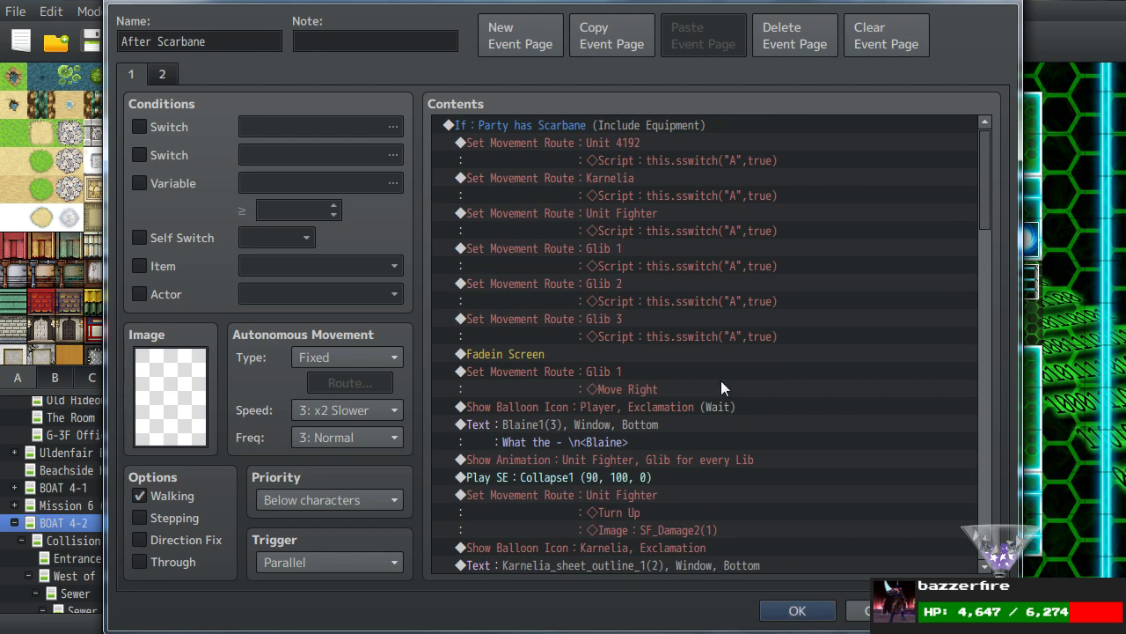
{"action": "scroll", "coordinate": [672, 430], "scroll_direction": "down", "scroll_amount": 1}
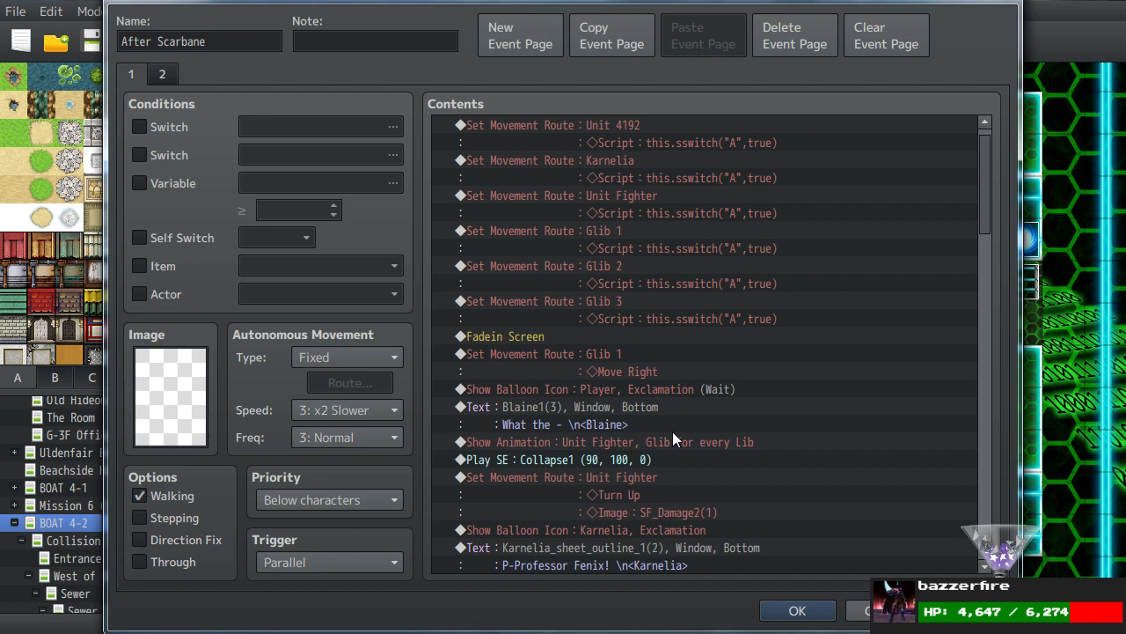
{"action": "scroll", "coordinate": [636, 419], "scroll_direction": "up", "scroll_amount": 1}
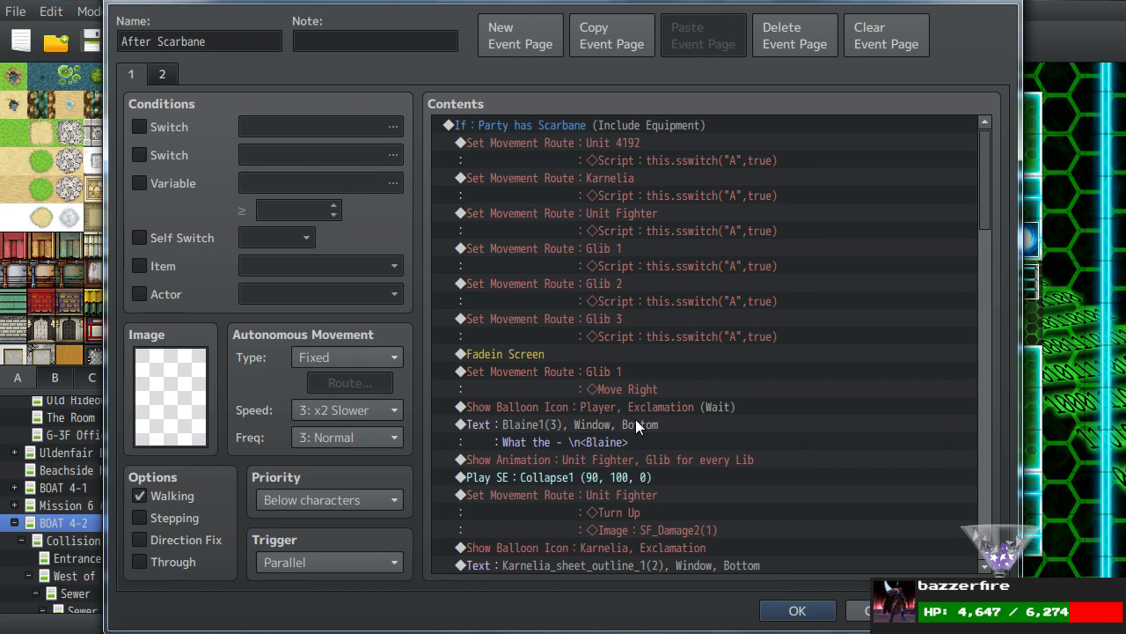
Reread the event's commands from the Unit Fighter's collapse to the final balloon, checking back through the Karnelia conversation to the Wild Glib battle.
{"action": "scroll", "coordinate": [635, 418], "scroll_direction": "down", "scroll_amount": 18}
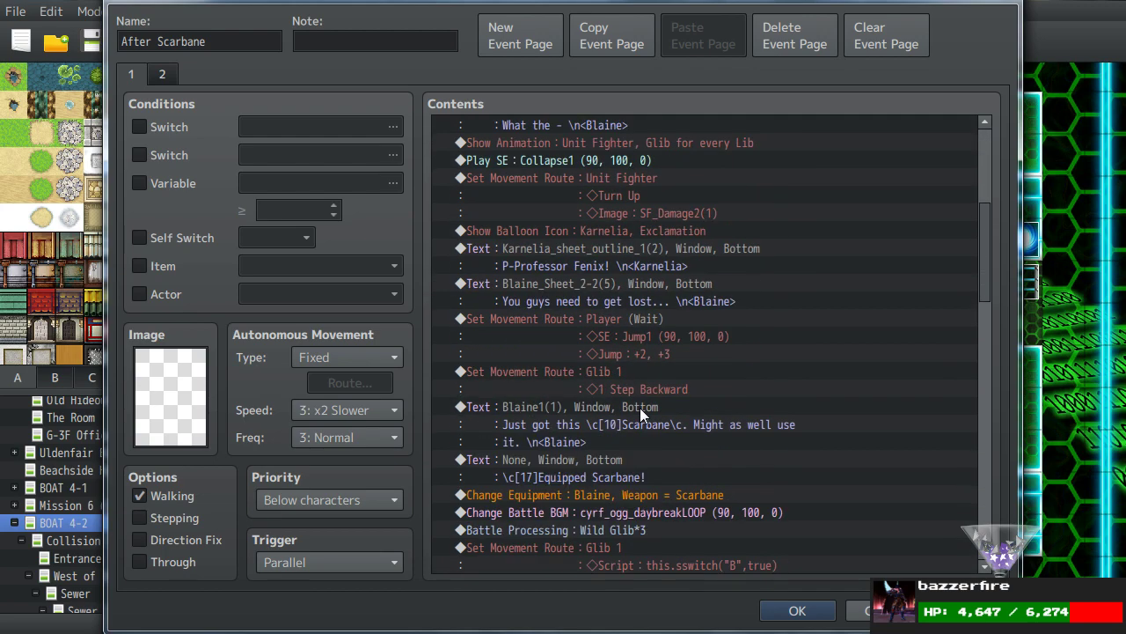
{"action": "scroll", "coordinate": [640, 407], "scroll_direction": "down", "scroll_amount": 20}
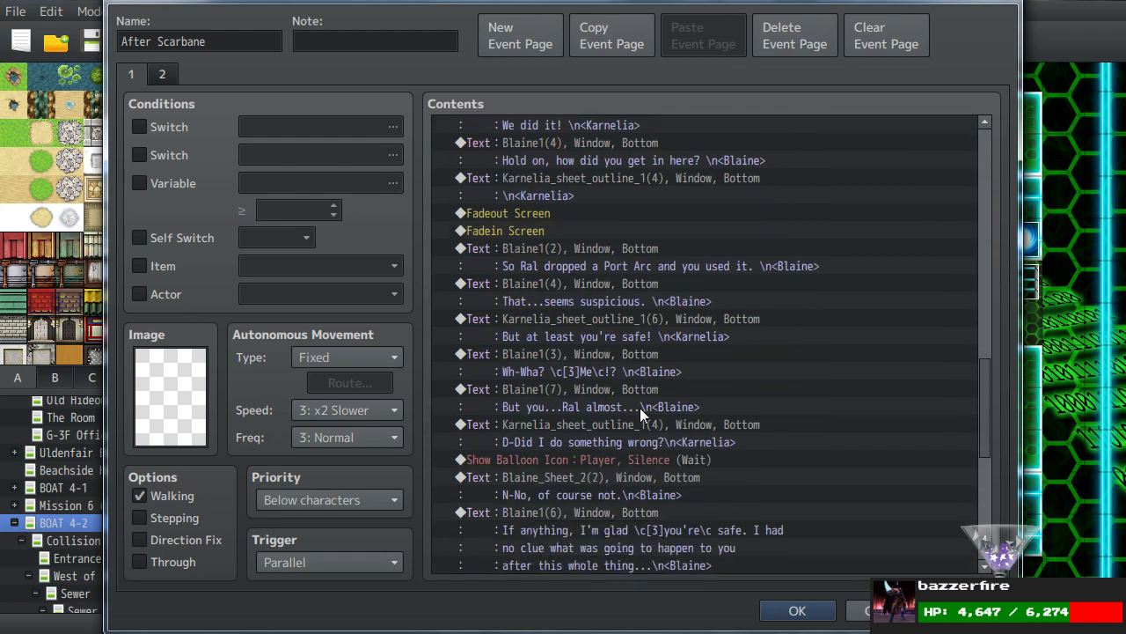
{"action": "scroll", "coordinate": [640, 408], "scroll_direction": "down", "scroll_amount": 20}
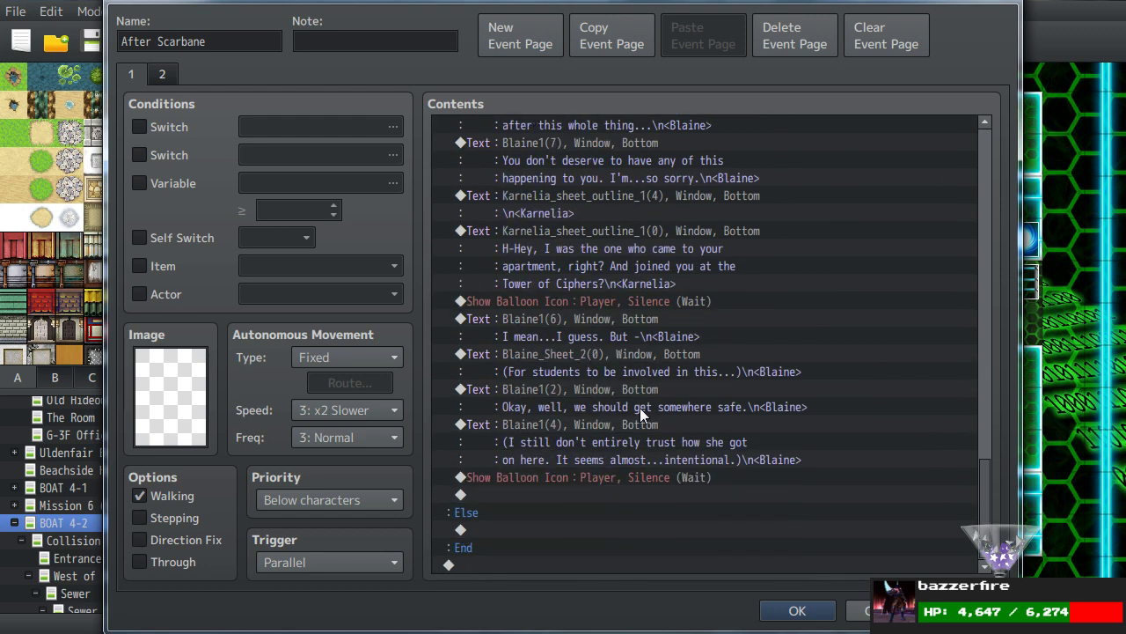
{"action": "scroll", "coordinate": [640, 407], "scroll_direction": "up", "scroll_amount": 13}
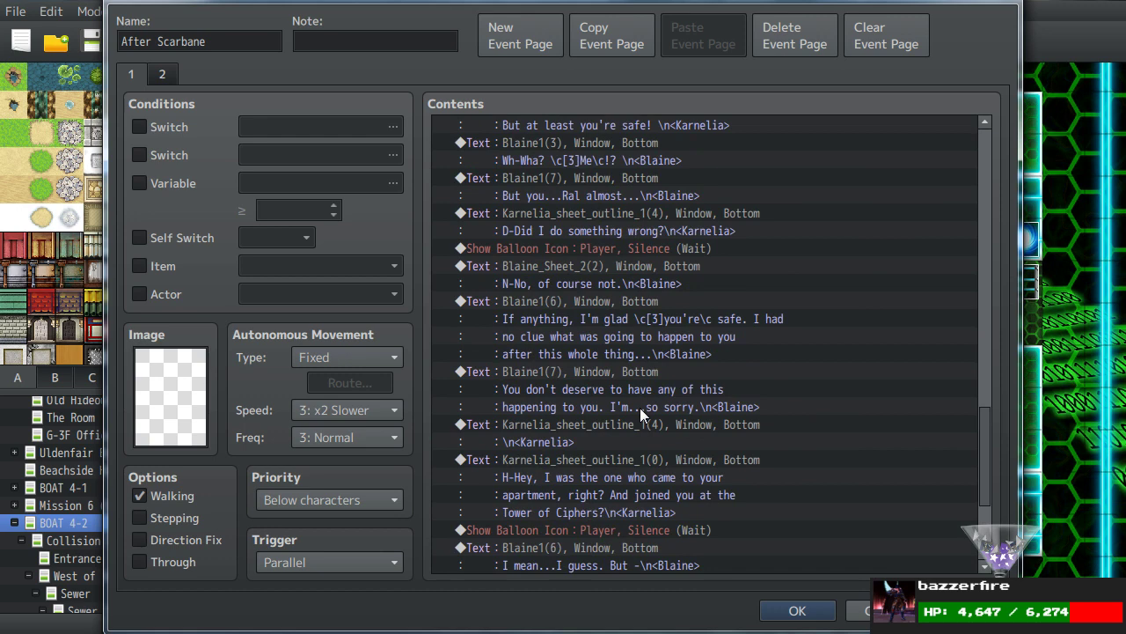
{"action": "scroll", "coordinate": [640, 407], "scroll_direction": "down", "scroll_amount": 4}
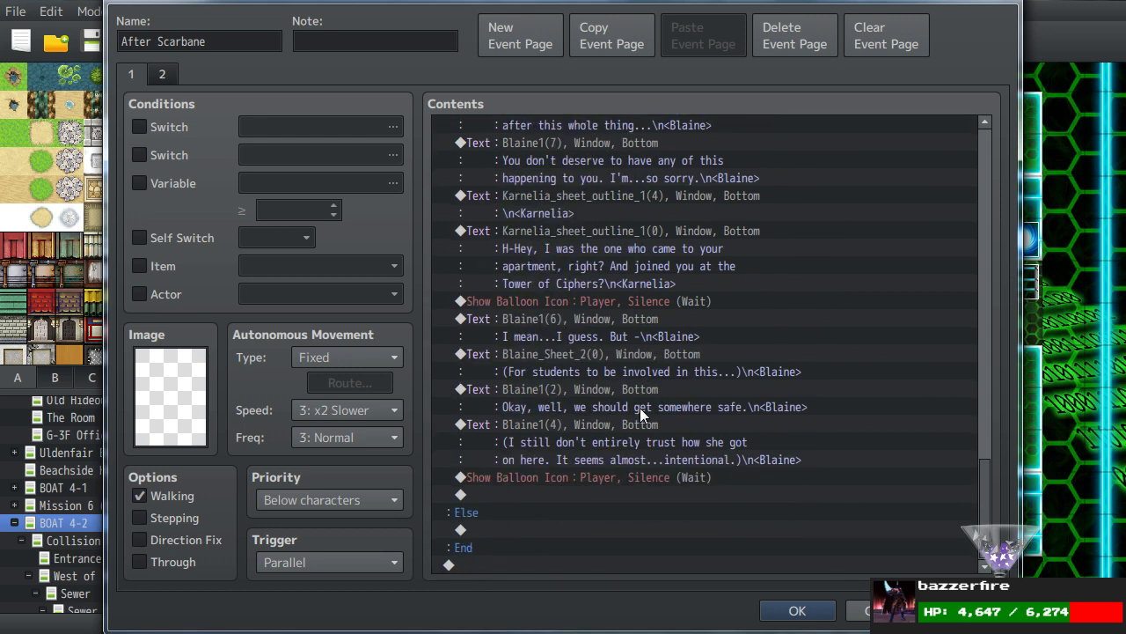
{"action": "scroll", "coordinate": [640, 408], "scroll_direction": "up", "scroll_amount": 8}
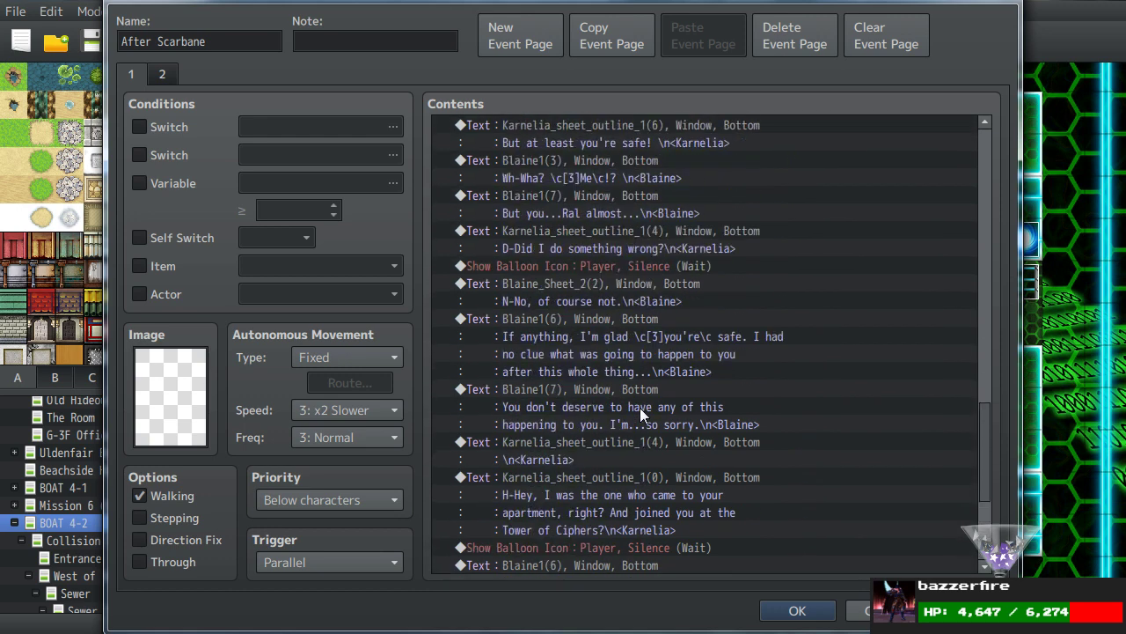
{"action": "scroll", "coordinate": [640, 407], "scroll_direction": "up", "scroll_amount": 10}
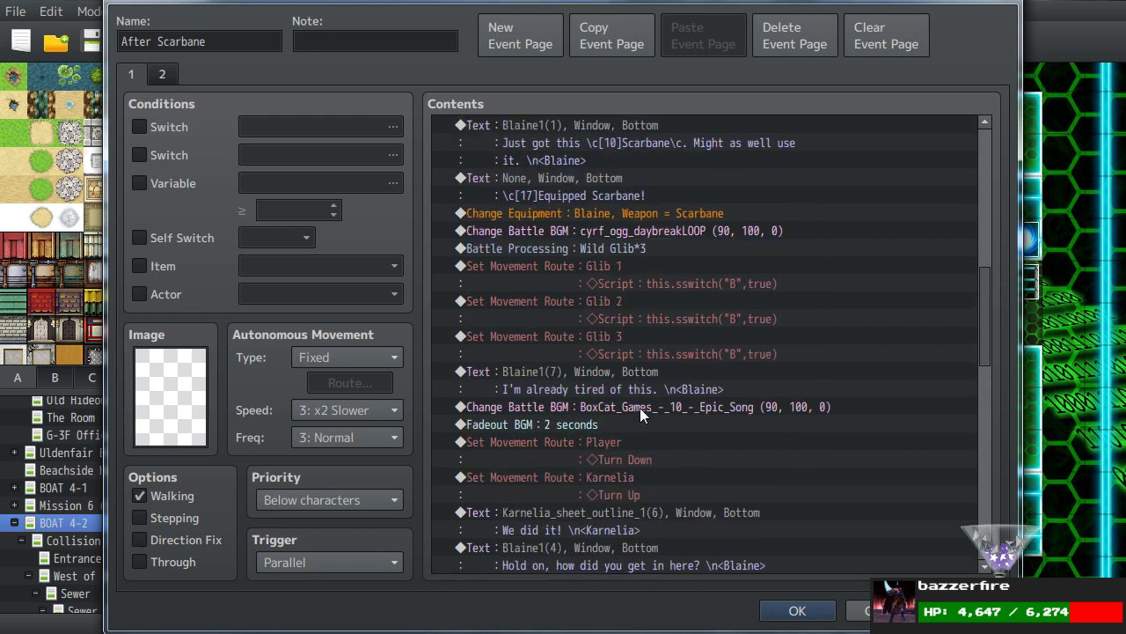
{"action": "scroll", "coordinate": [640, 408], "scroll_direction": "up", "scroll_amount": 7}
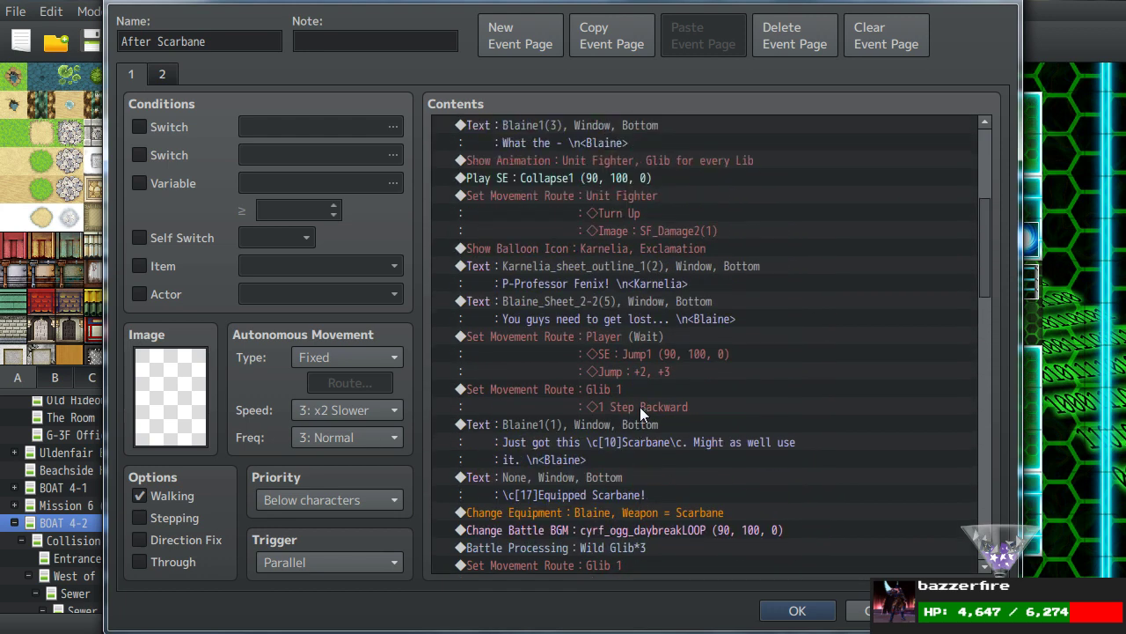
Check the After Scarbane event from its opening Party has Scarbane condition to the closing Silence balloon, and close the event.
{"action": "scroll", "coordinate": [640, 407], "scroll_direction": "up", "scroll_amount": 3}
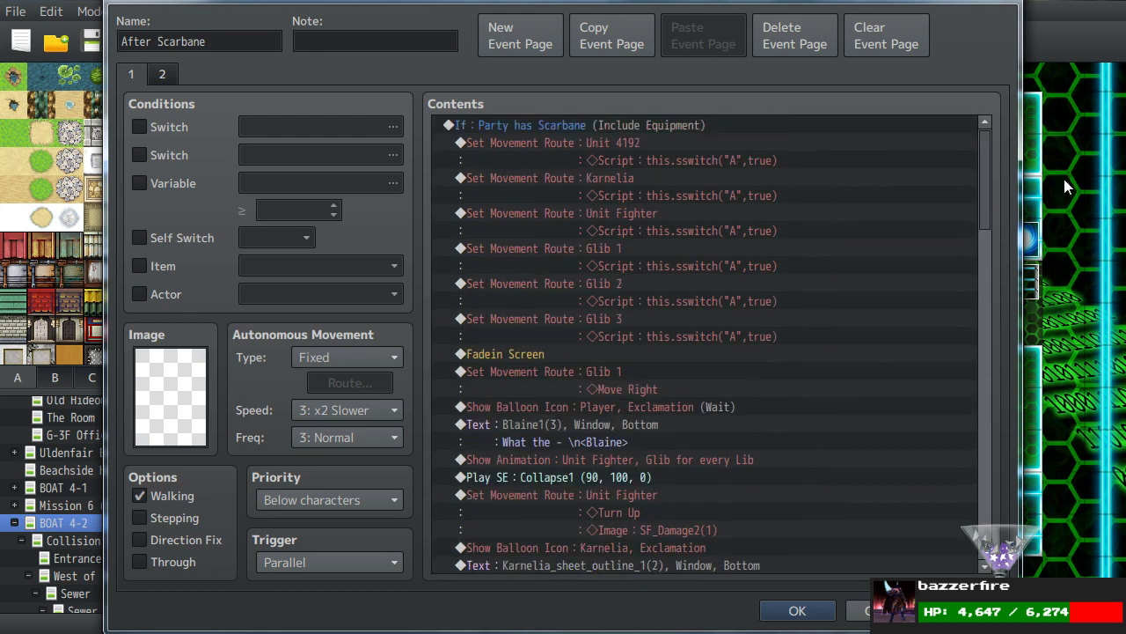
{"action": "left_click_drag", "start_coordinate": [982, 135], "coordinate": [979, 481]}
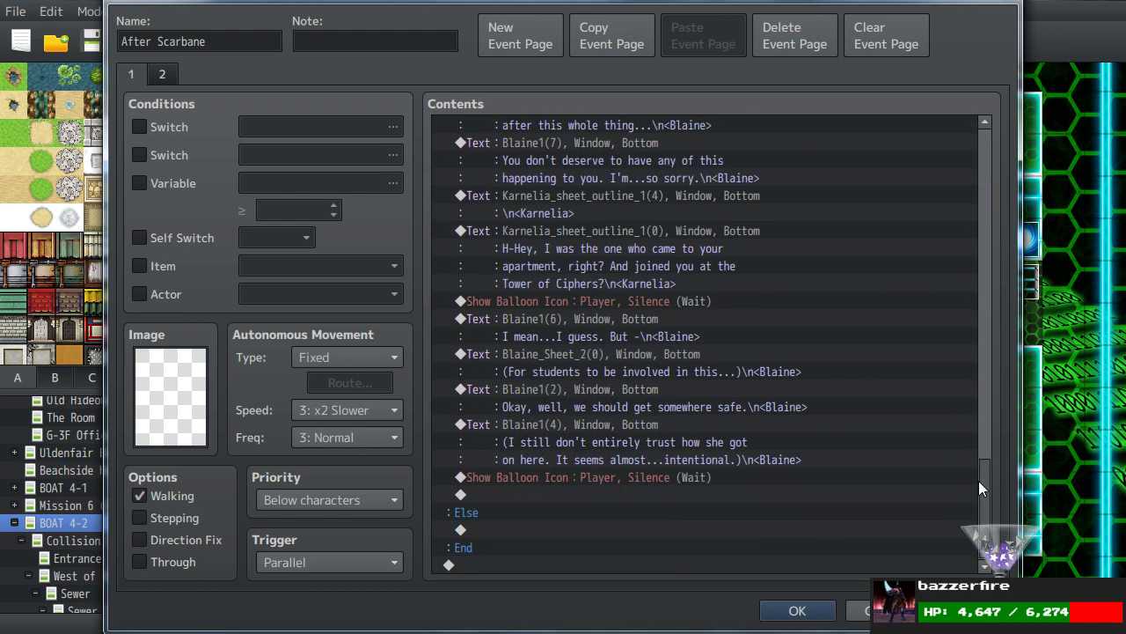
{"action": "left_click", "coordinate": [516, 496]}
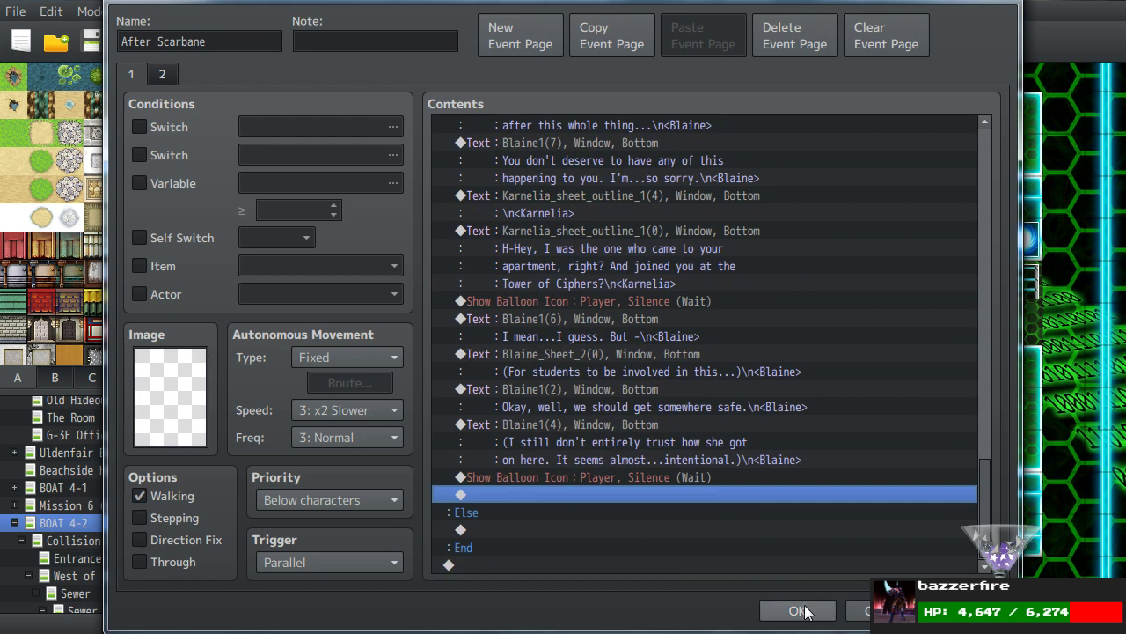
{"action": "double_click", "coordinate": [495, 495]}
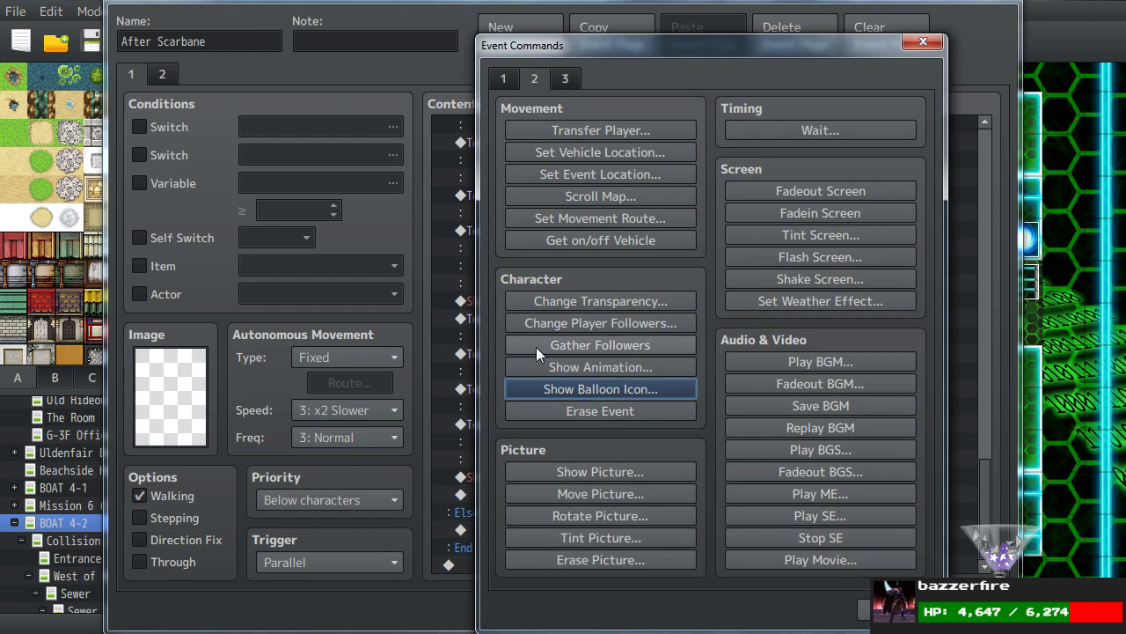
{"action": "left_click", "coordinate": [923, 41]}
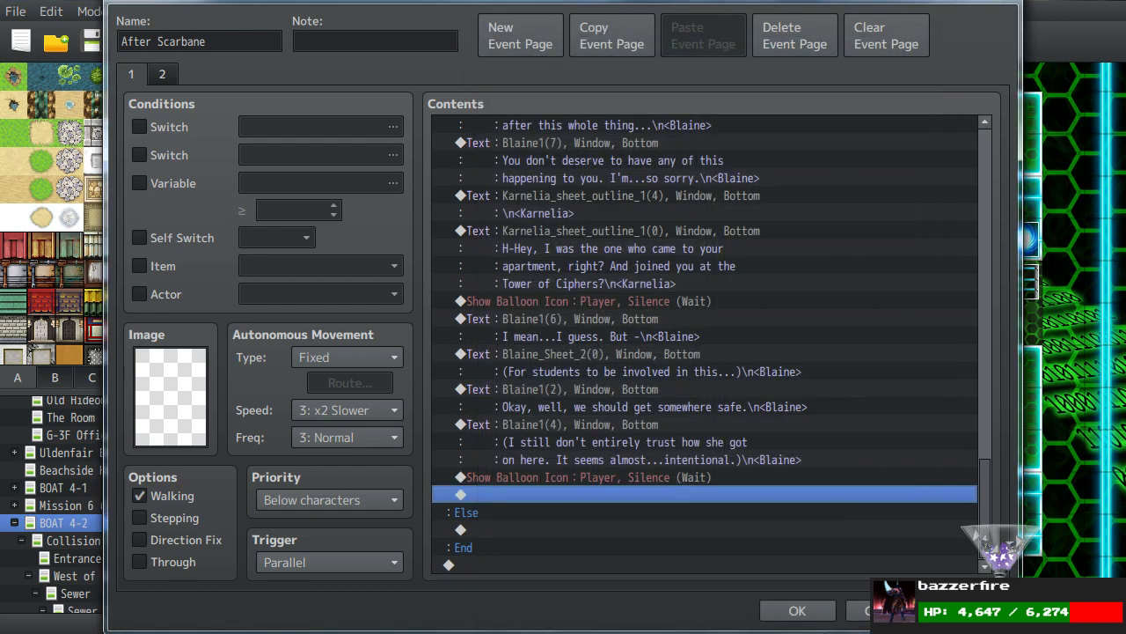
{"action": "left_click", "coordinate": [797, 610]}
Copy the Play SE, Transfer Player, Tint Screen and Erase Picture commands from the Portal 12 event.
{"action": "double_click", "coordinate": [1024, 240]}
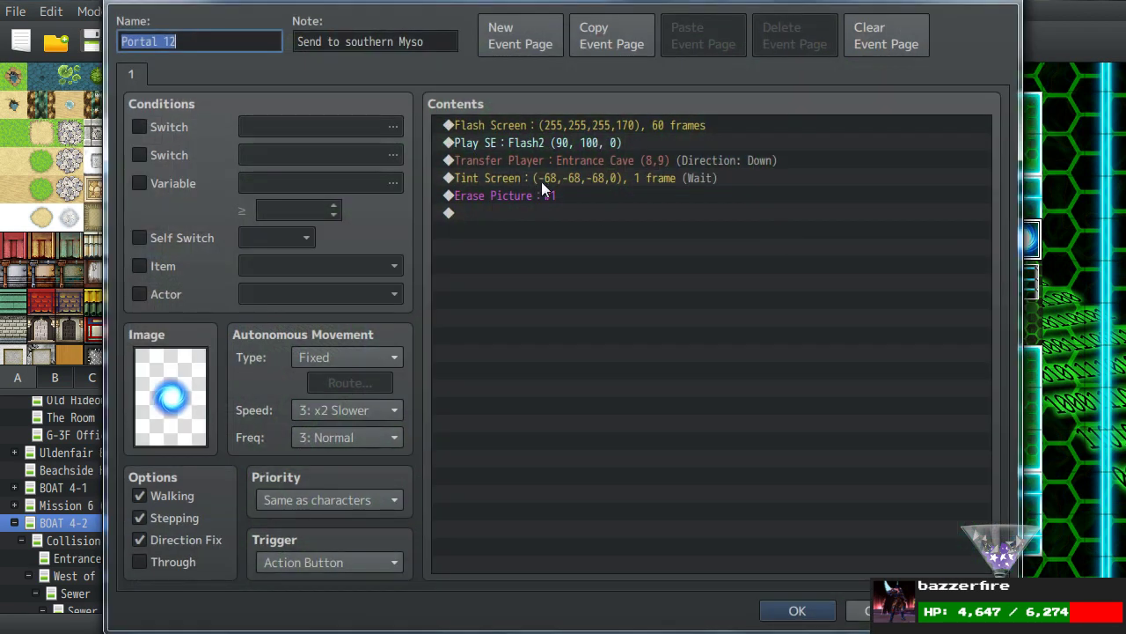
{"action": "left_click", "coordinate": [567, 161]}
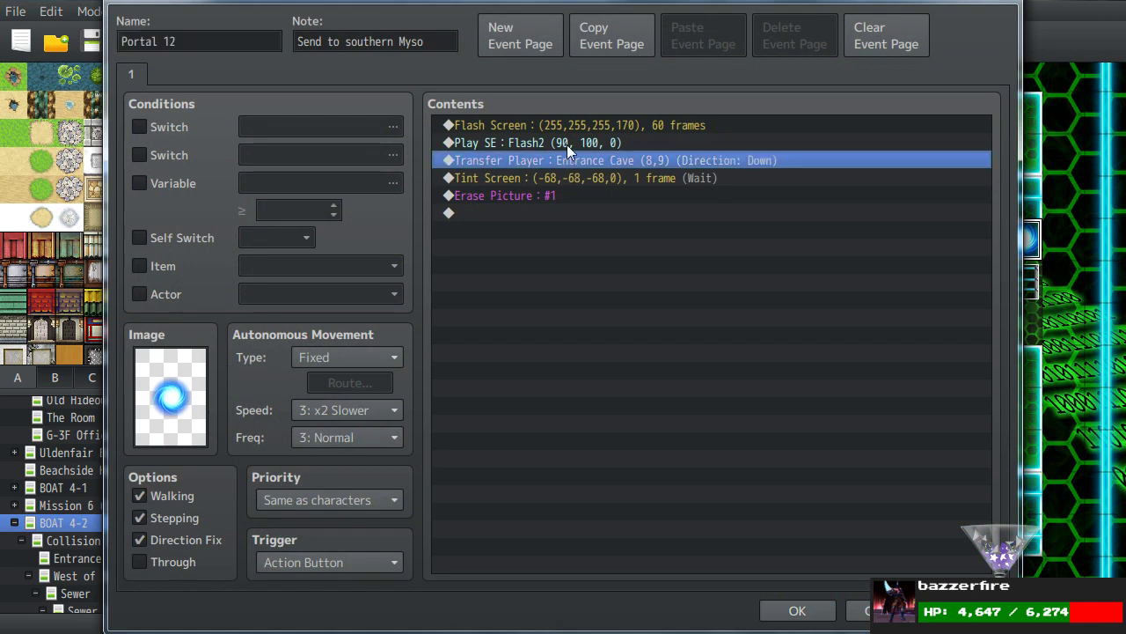
{"action": "left_click", "coordinate": [570, 135]}
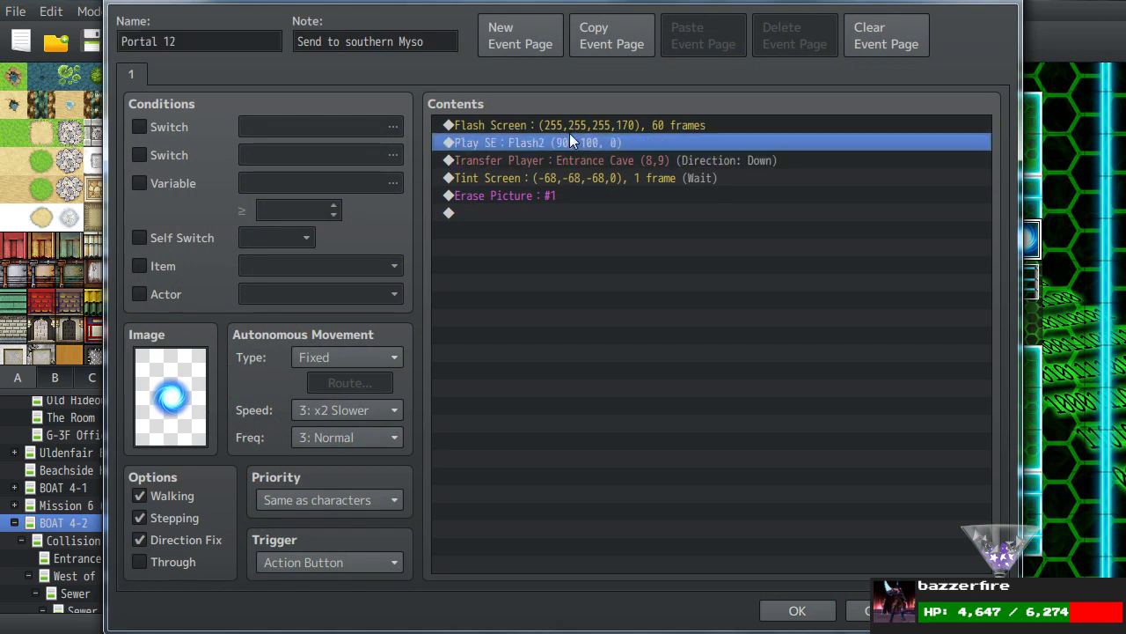
{"action": "left_click", "coordinate": [576, 179]}
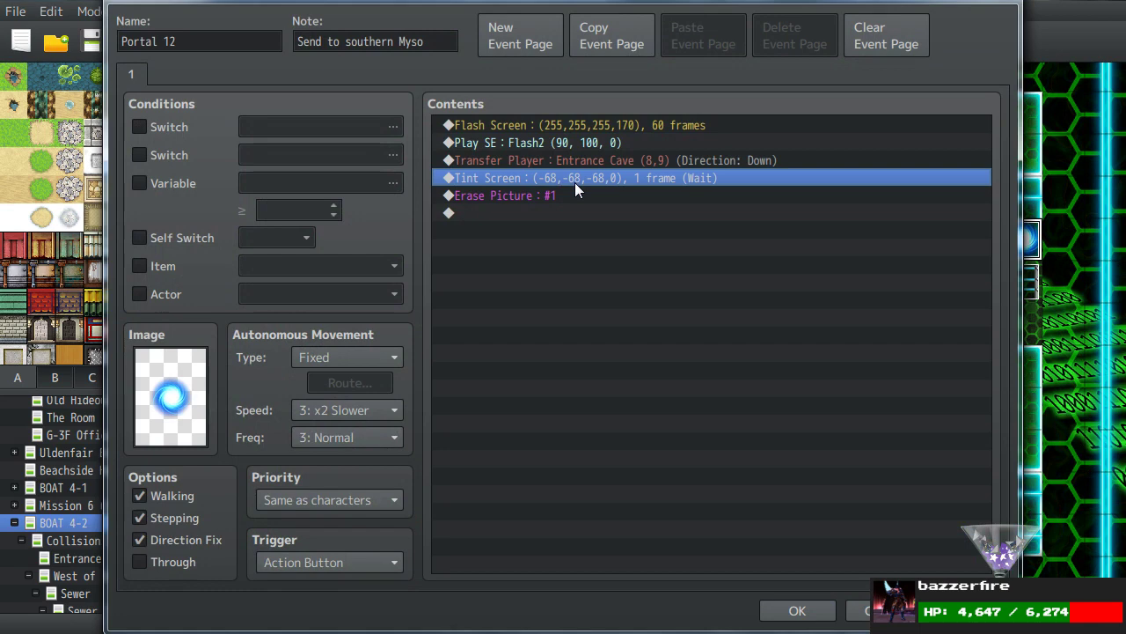
{"action": "left_click", "coordinate": [568, 128], "text": "shift"}
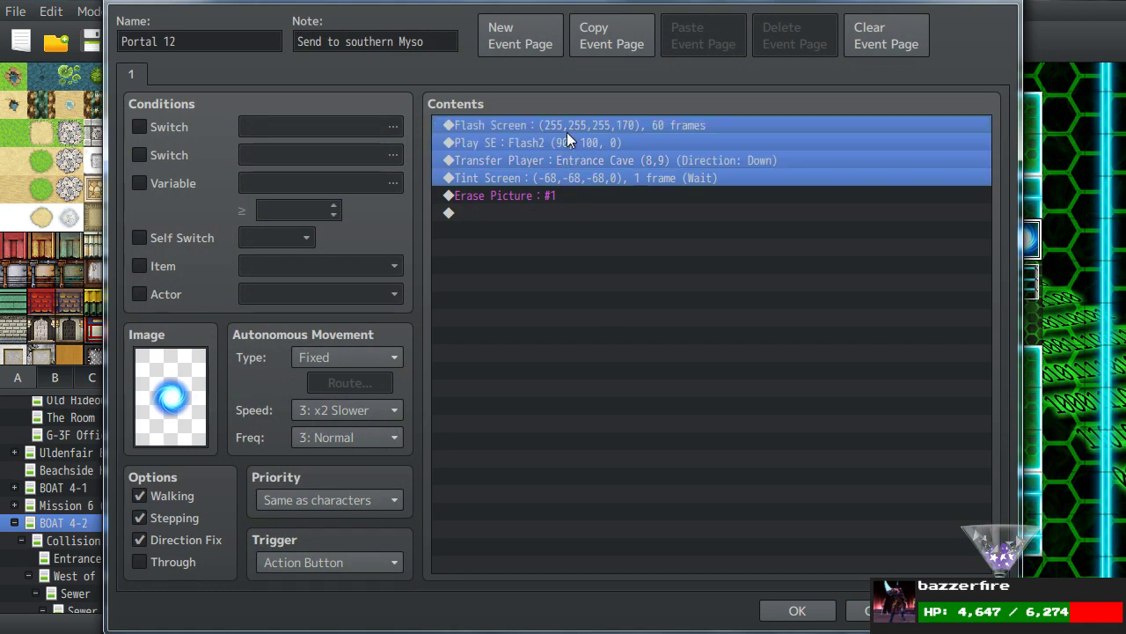
{"action": "left_click", "coordinate": [549, 140]}
{"action": "left_click", "coordinate": [522, 196], "text": "shift"}
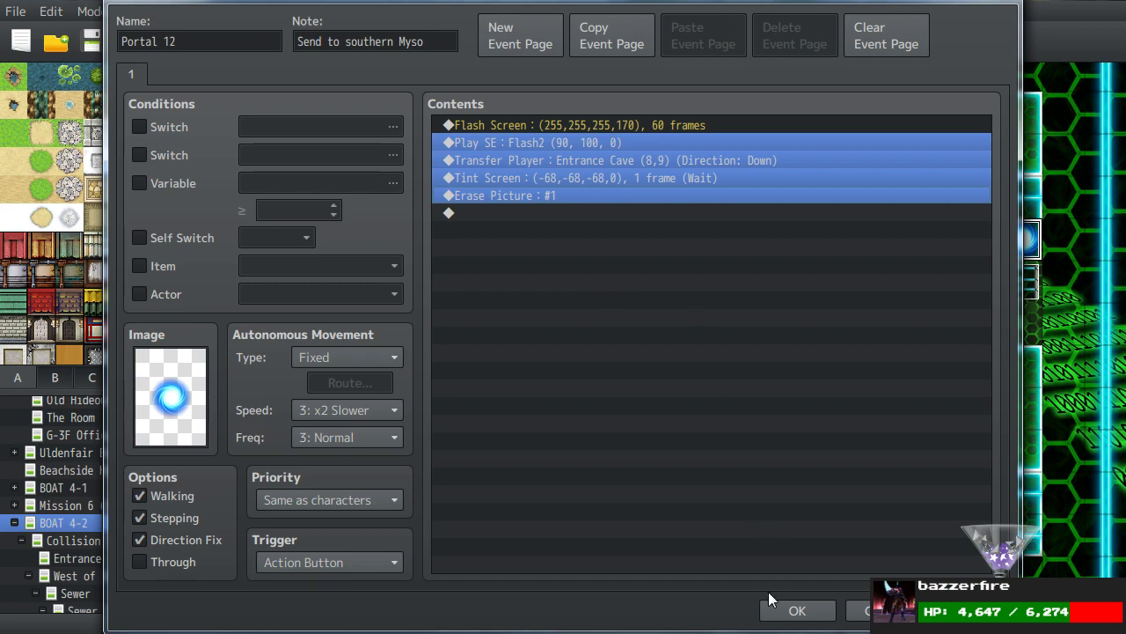
{"action": "left_click", "coordinate": [803, 610]}
{"action": "left_click", "coordinate": [767, 323]}
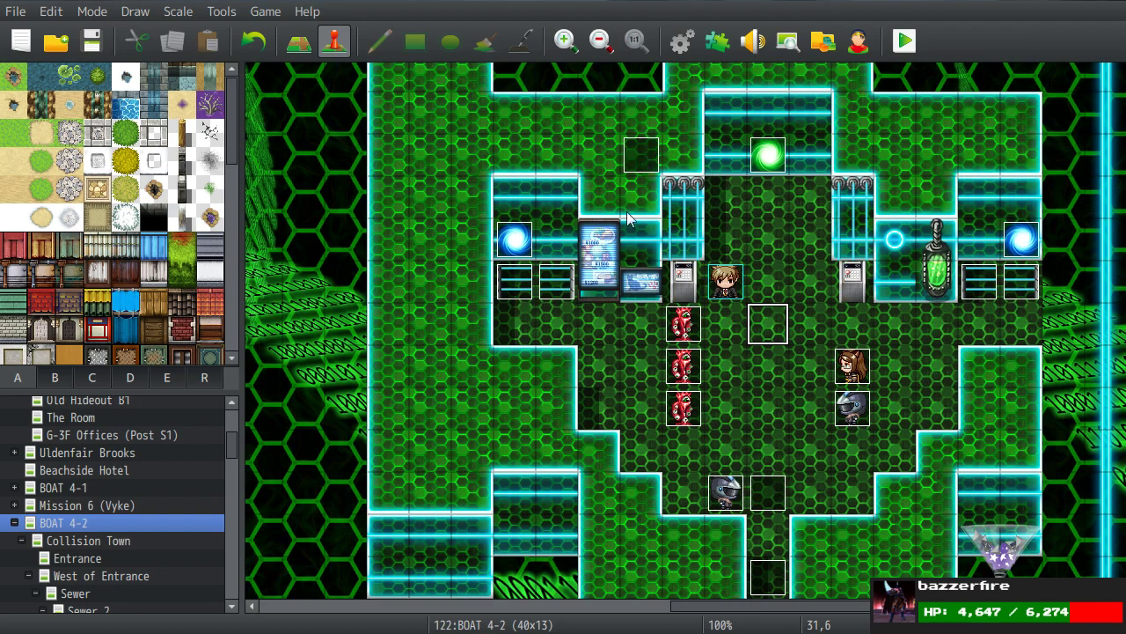
Paste the copied portal commands into the After Scarbane event, directly after the closing Silence balloon.
{"action": "left_click", "coordinate": [647, 152]}
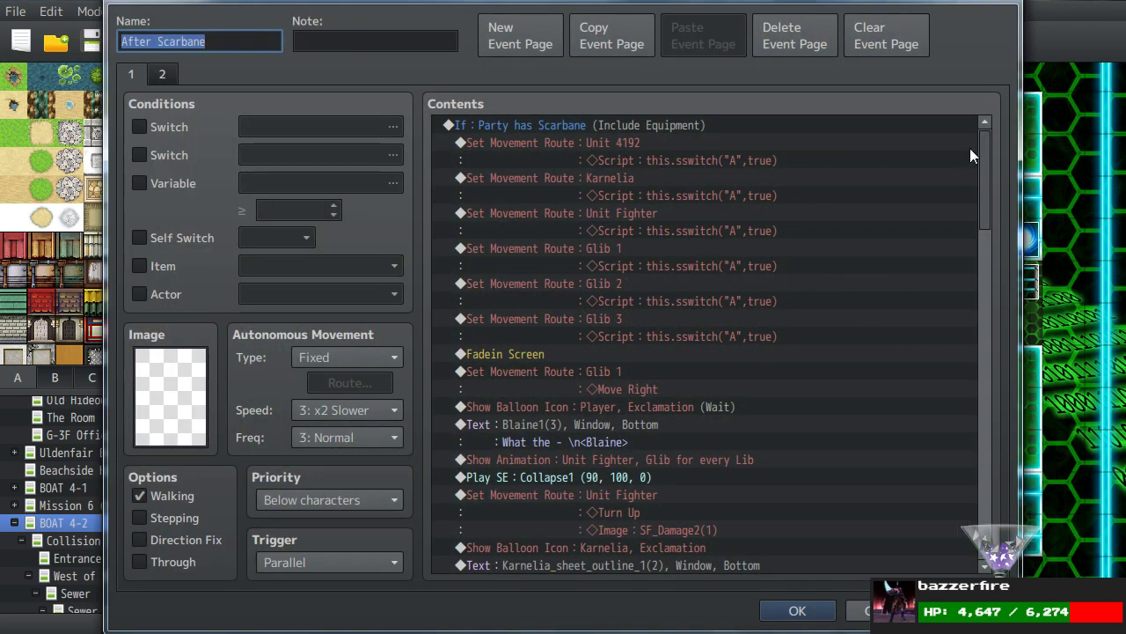
{"action": "left_click_drag", "start_coordinate": [989, 160], "coordinate": [990, 506]}
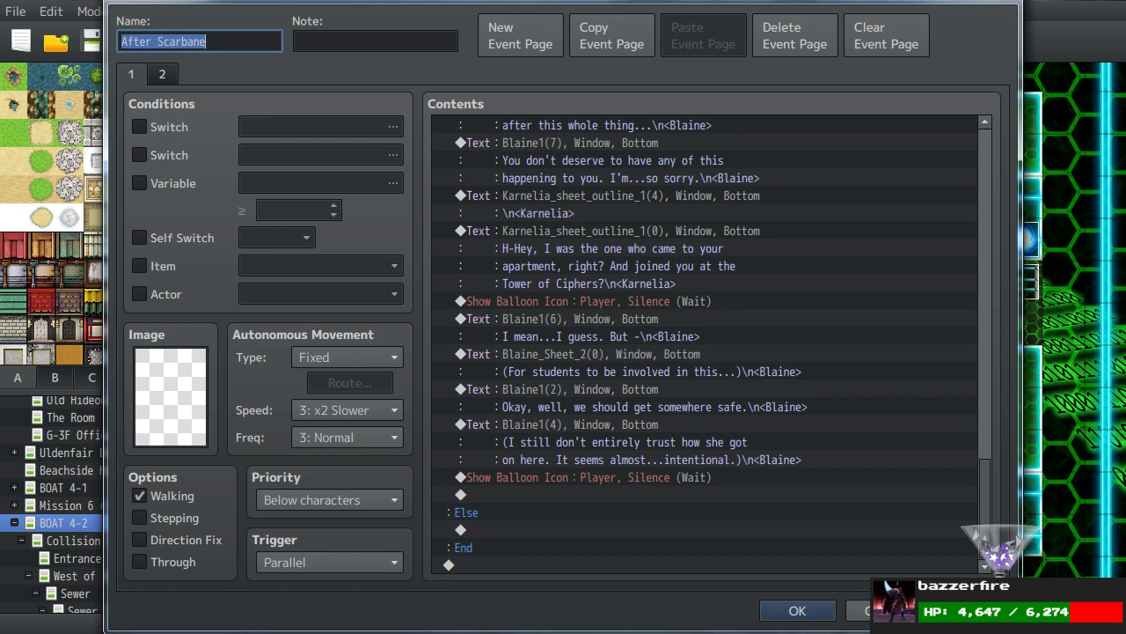
{"action": "left_click", "coordinate": [561, 495]}
{"action": "key", "text": "ctrl+v"}
{"action": "scroll", "coordinate": [560, 495], "scroll_direction": "down", "scroll_amount": 2}
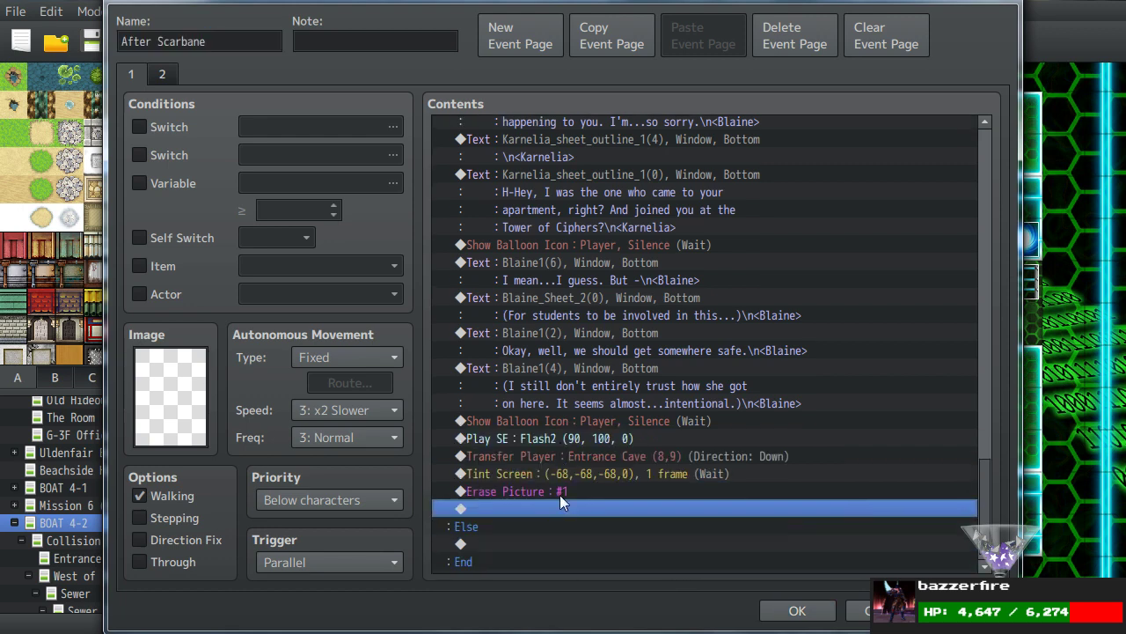
Set the pasted Transfer Player destination to UDF Base (Meeting Room) at (8,4), and save the After Scarbane event.
{"action": "left_click", "coordinate": [571, 442]}
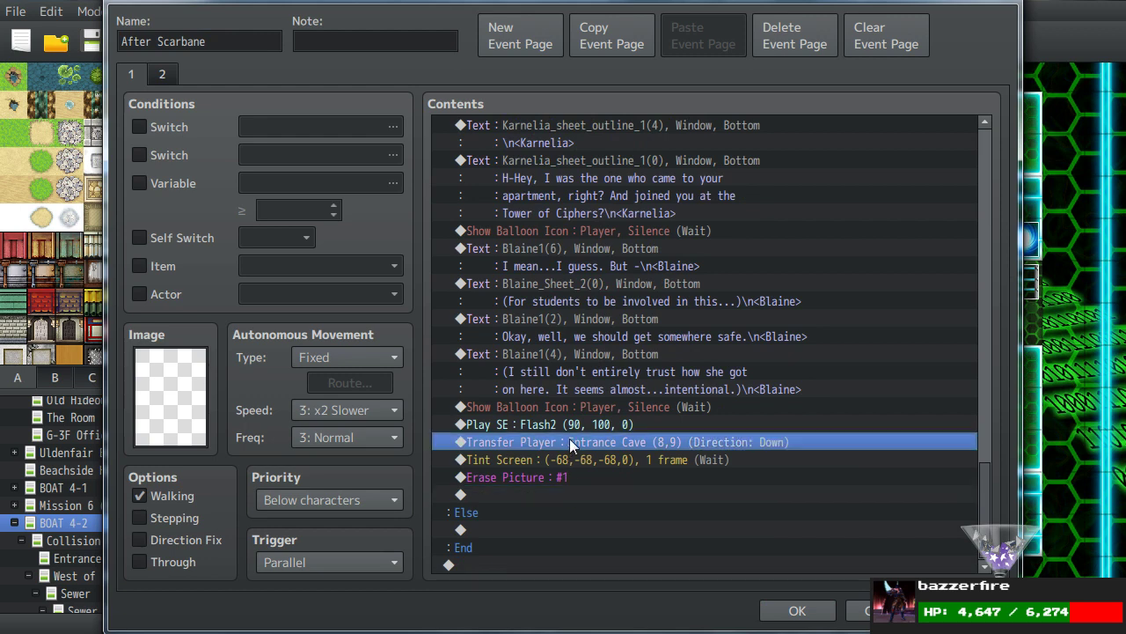
{"action": "double_click", "coordinate": [569, 438]}
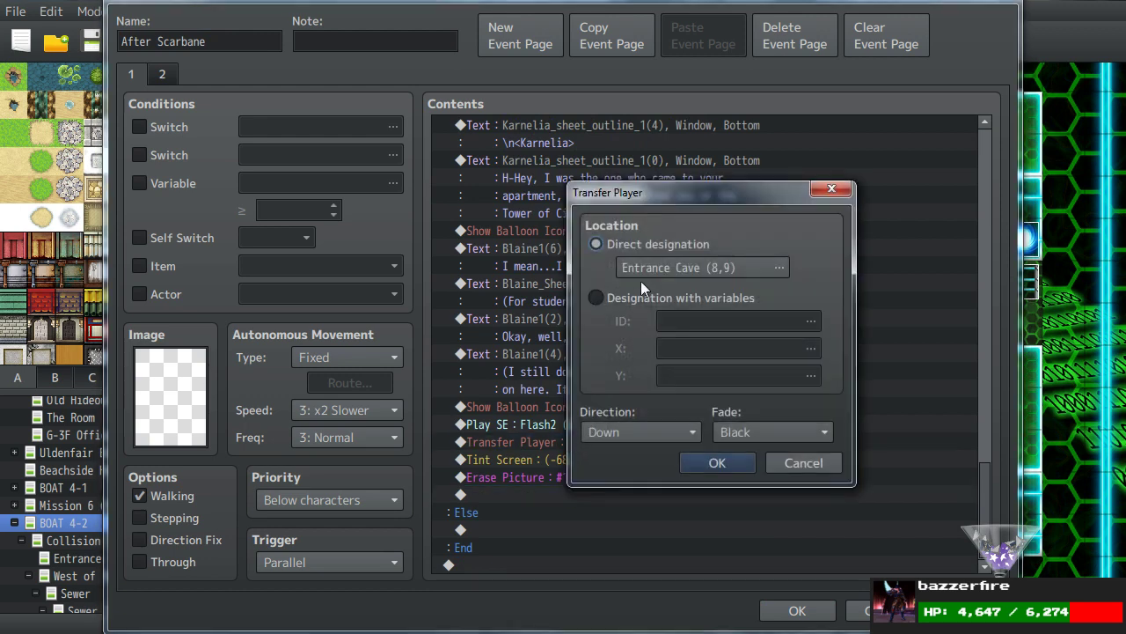
{"action": "left_click", "coordinate": [656, 267]}
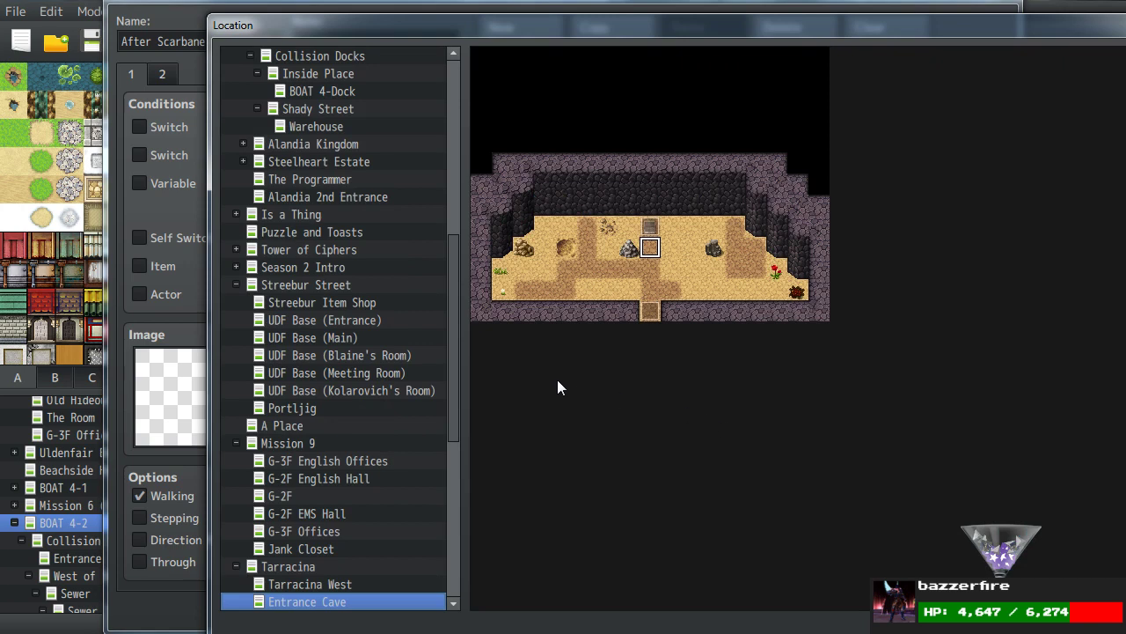
{"action": "scroll", "coordinate": [396, 371], "scroll_direction": "down", "scroll_amount": 6}
{"action": "scroll", "coordinate": [397, 371], "scroll_direction": "up", "scroll_amount": 6}
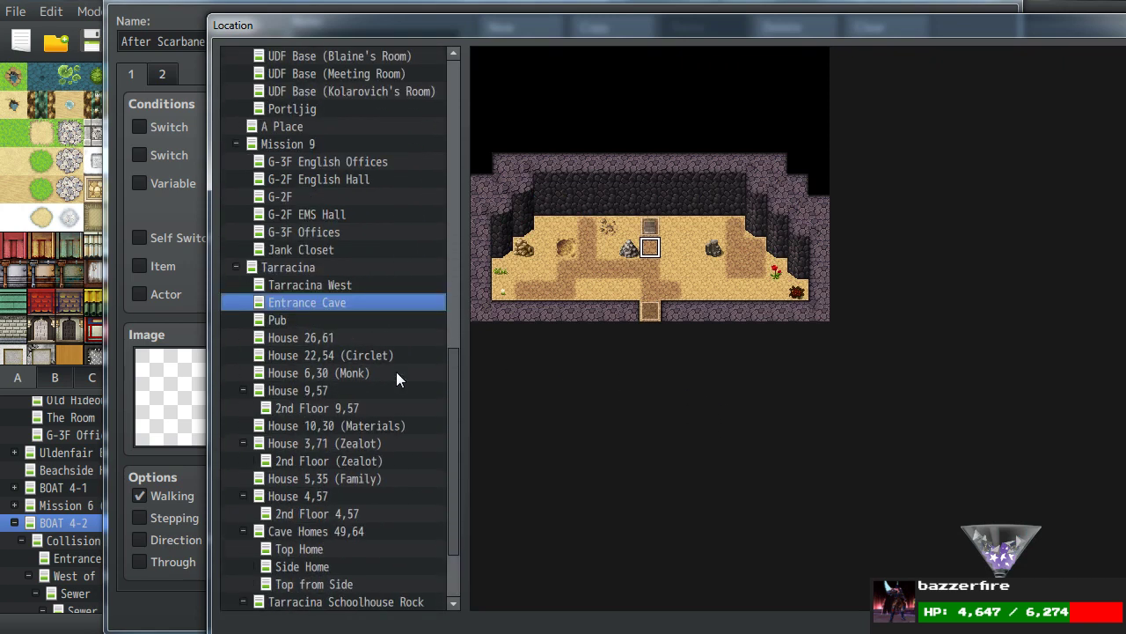
{"action": "scroll", "coordinate": [399, 390], "scroll_direction": "up", "scroll_amount": 7}
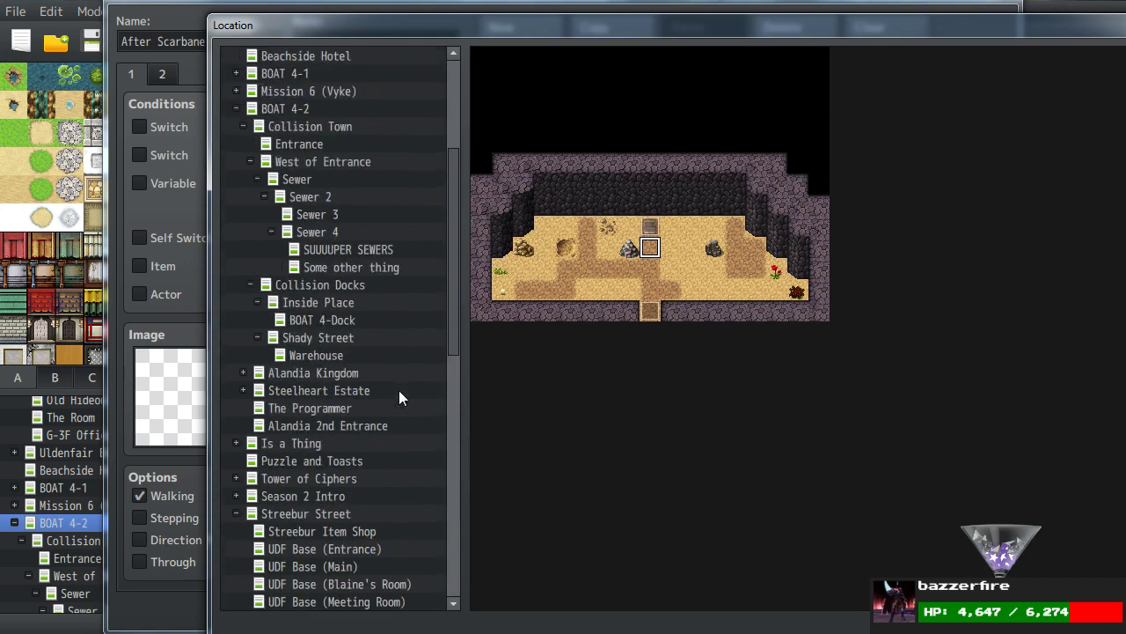
{"action": "left_click_drag", "start_coordinate": [449, 245], "coordinate": [438, 512]}
{"action": "left_click_drag", "start_coordinate": [446, 558], "coordinate": [450, 458]}
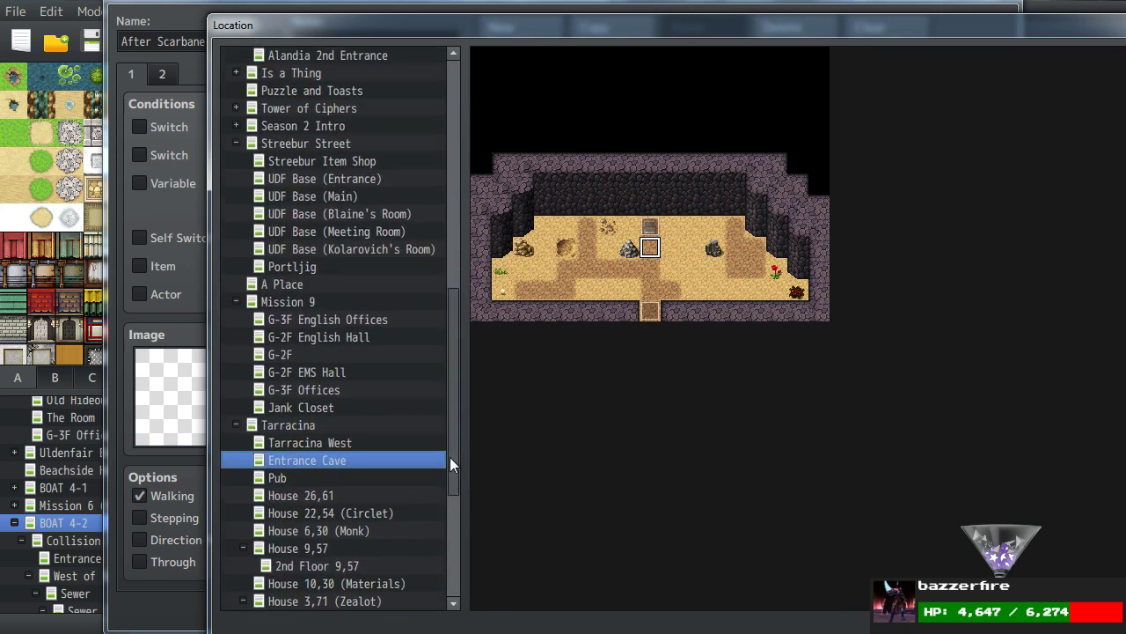
{"action": "left_click_drag", "start_coordinate": [452, 449], "coordinate": [452, 388]}
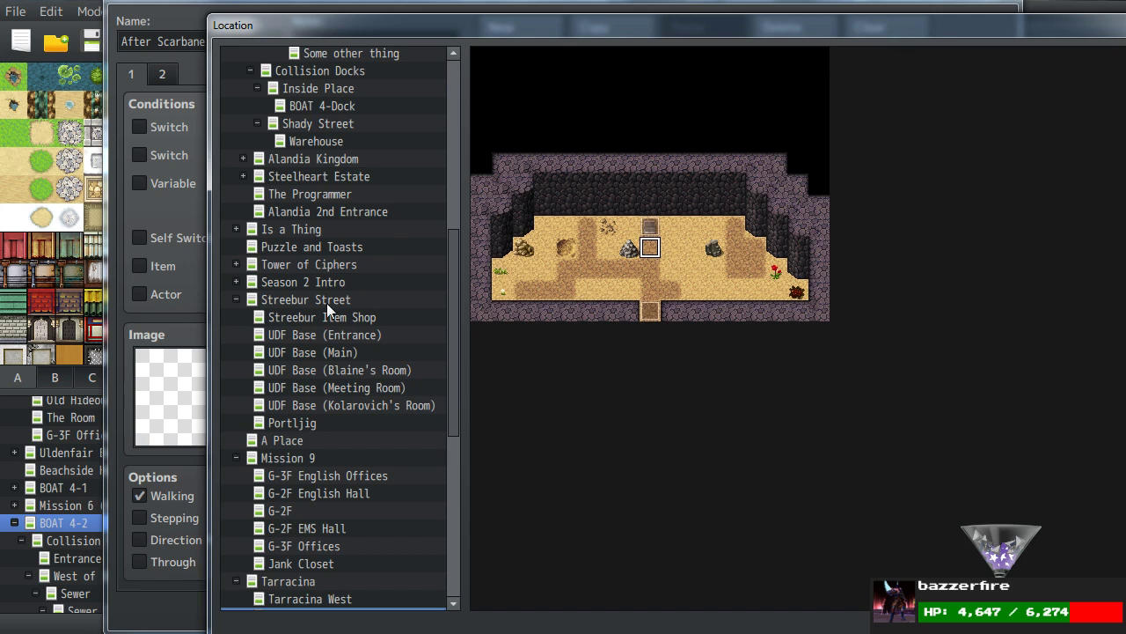
{"action": "left_click", "coordinate": [326, 391]}
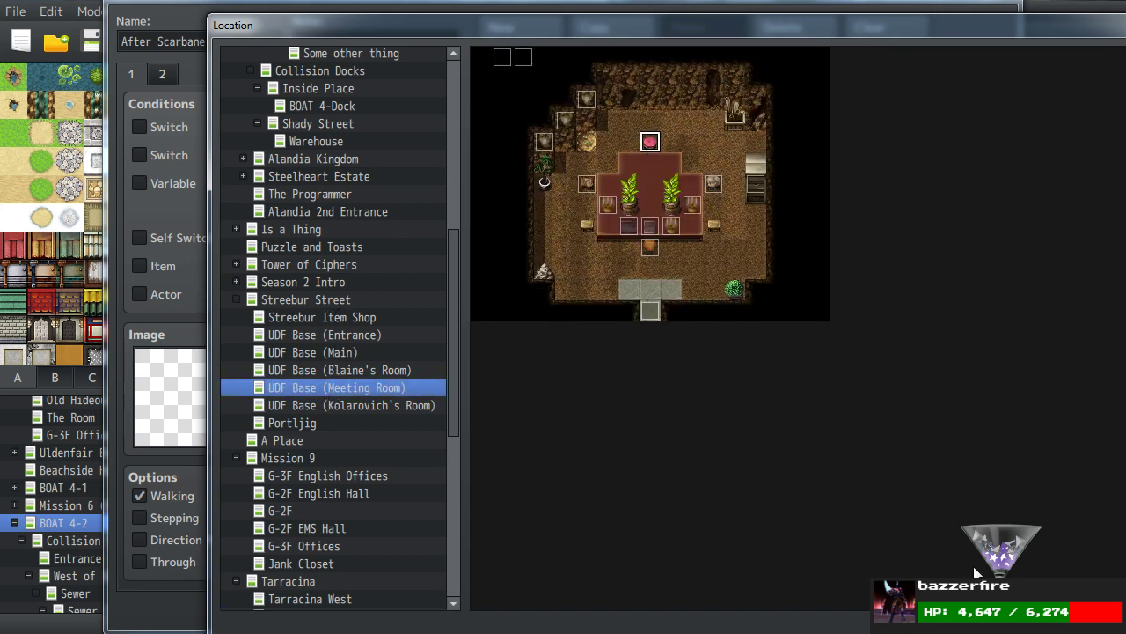
{"action": "key", "text": "Return"}
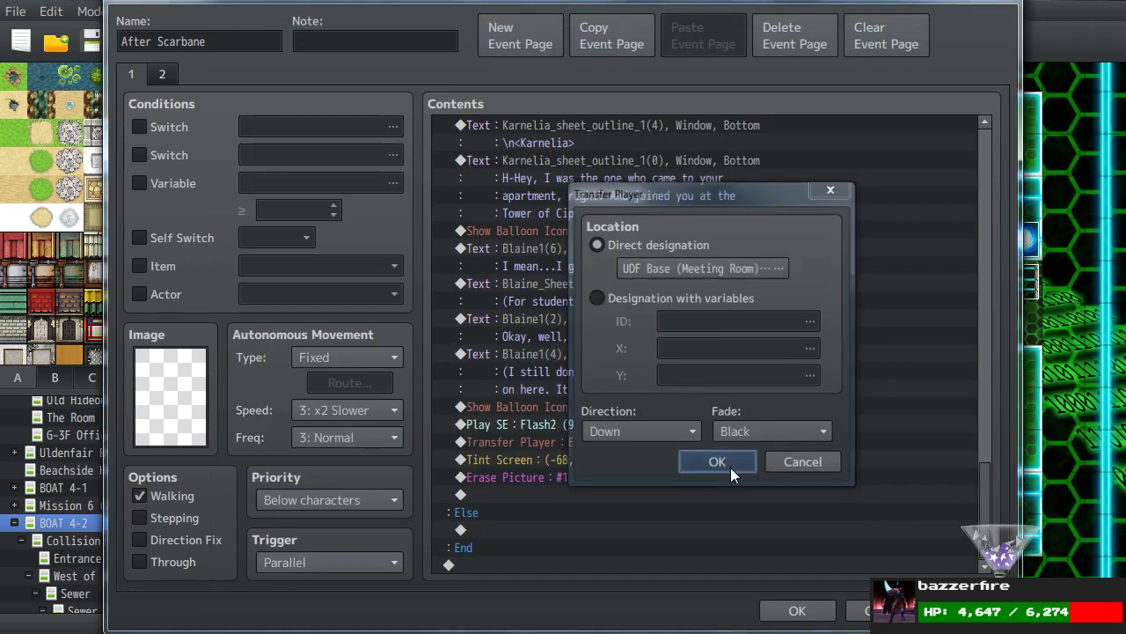
{"action": "left_click", "coordinate": [730, 467]}
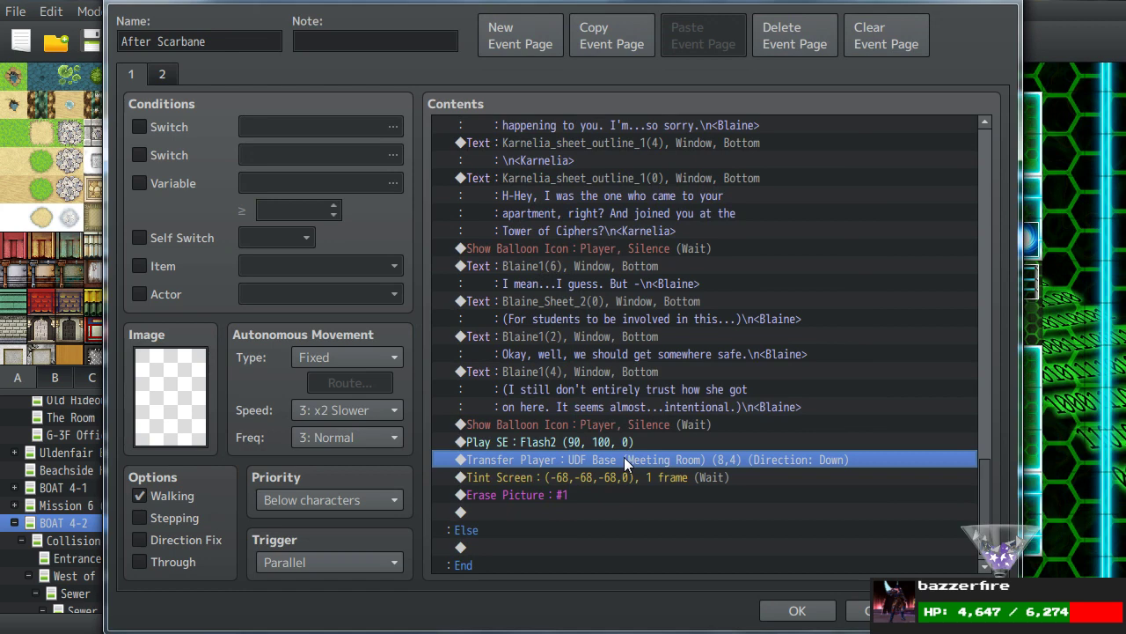
{"action": "scroll", "coordinate": [624, 457], "scroll_direction": "down", "scroll_amount": 1}
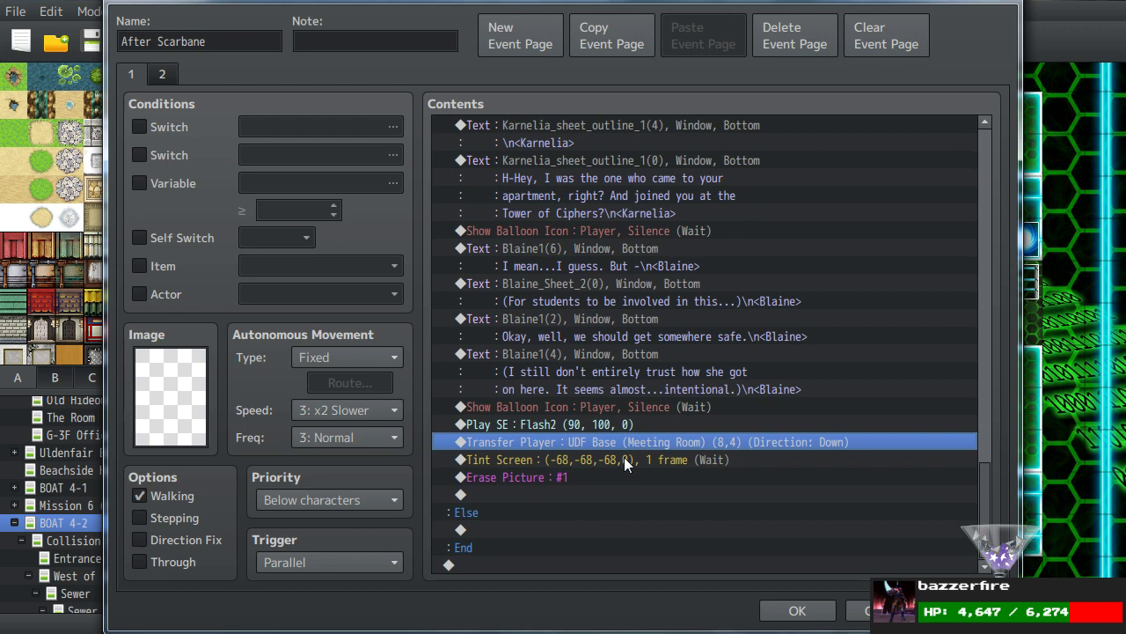
{"action": "left_click", "coordinate": [797, 610]}
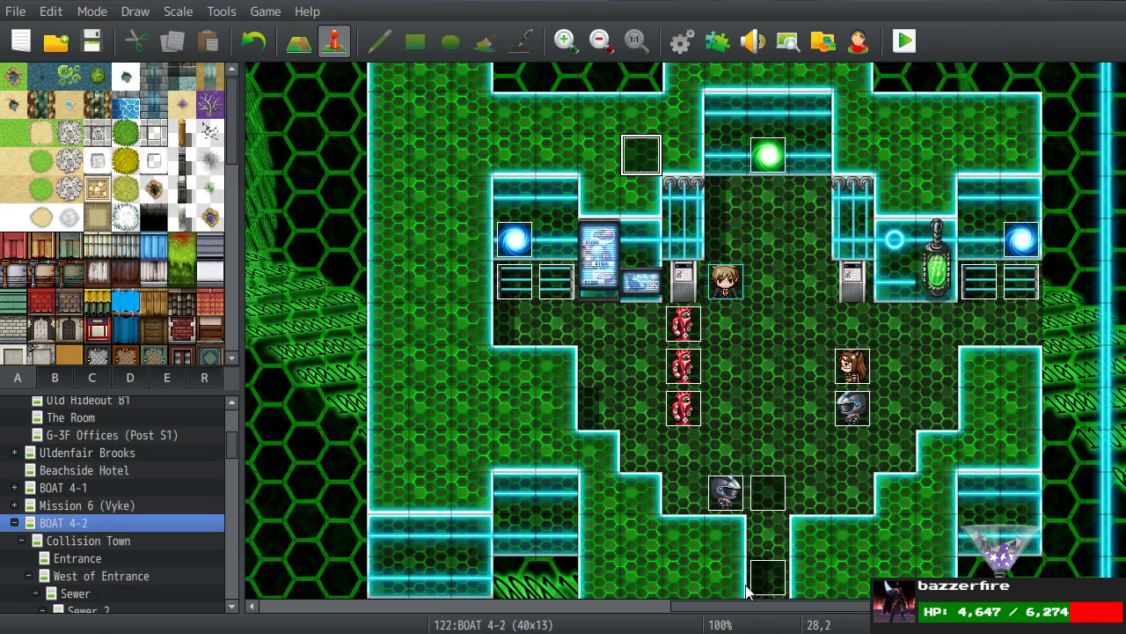
{"action": "left_click", "coordinate": [767, 366]}
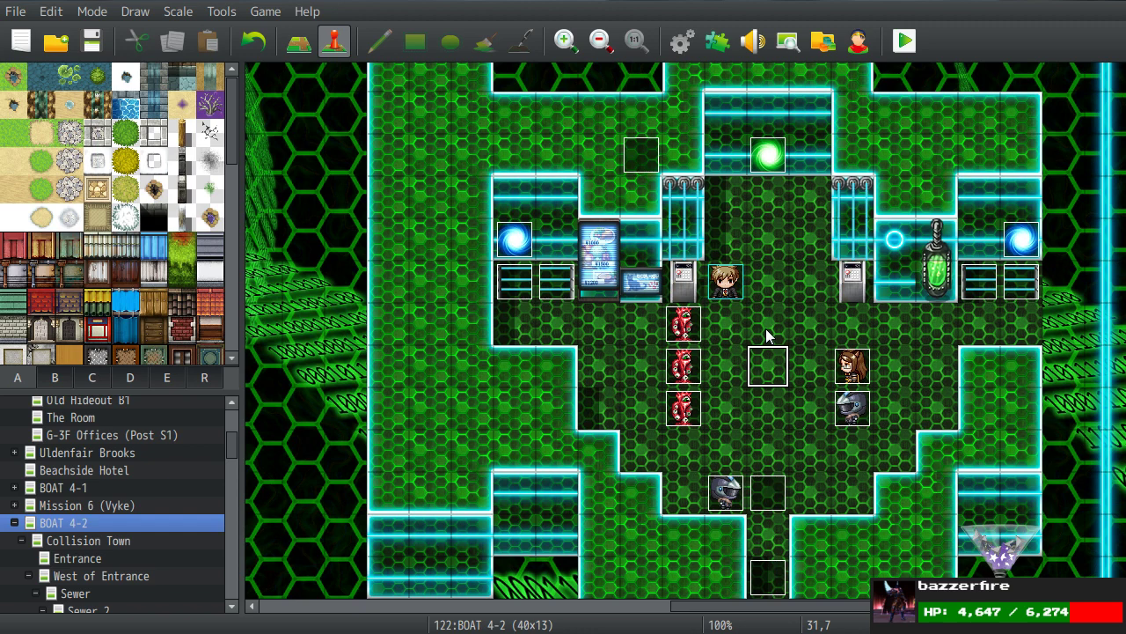
{"action": "left_click", "coordinate": [800, 440]}
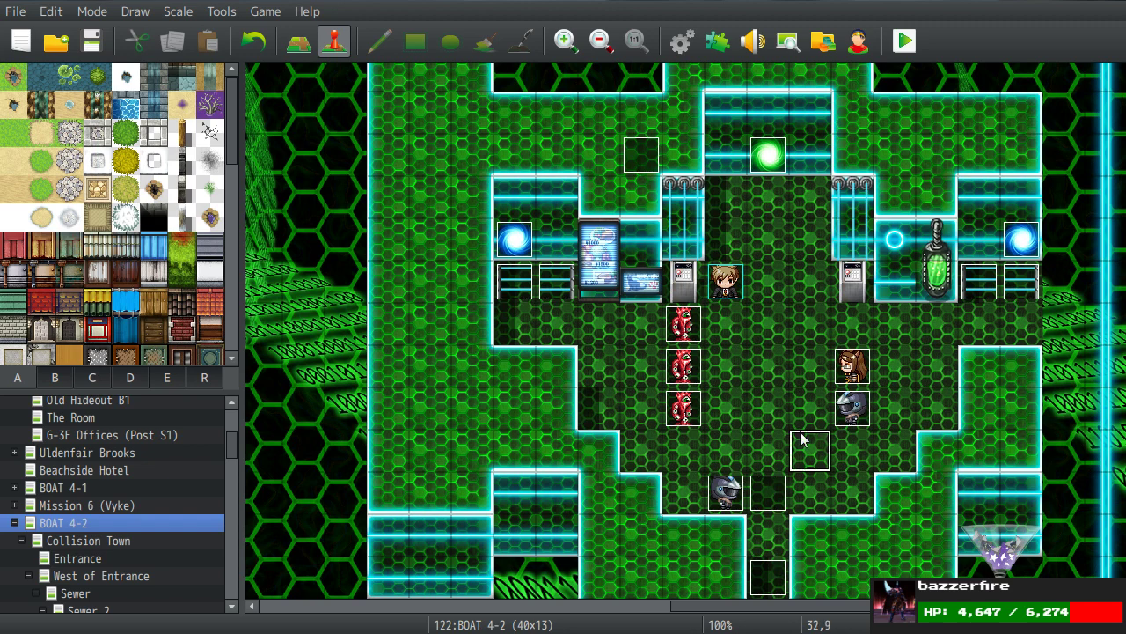
{"action": "left_click", "coordinate": [755, 362]}
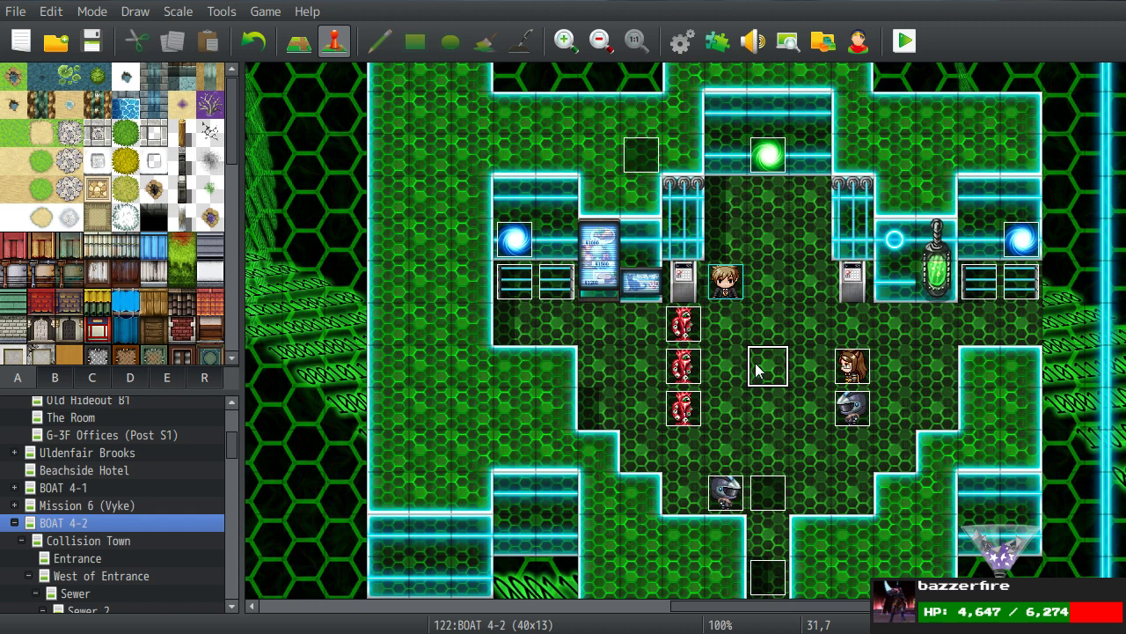
Recheck the transfer and tint commands at the end of the After Scarbane event, and close it.
{"action": "double_click", "coordinate": [642, 155]}
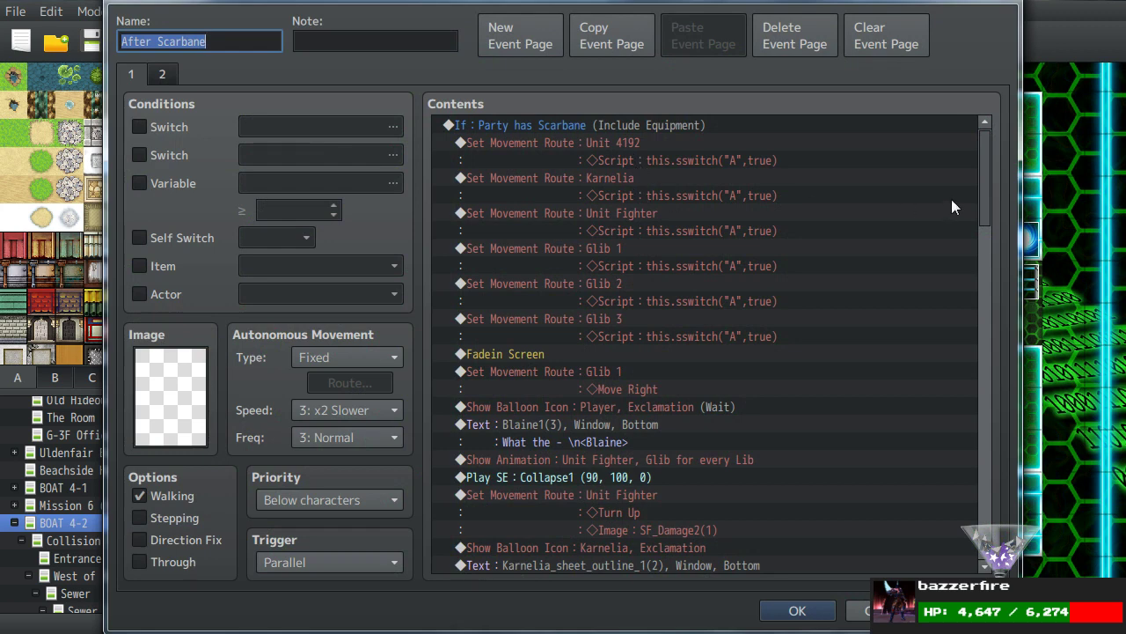
{"action": "left_click_drag", "start_coordinate": [987, 156], "coordinate": [993, 535]}
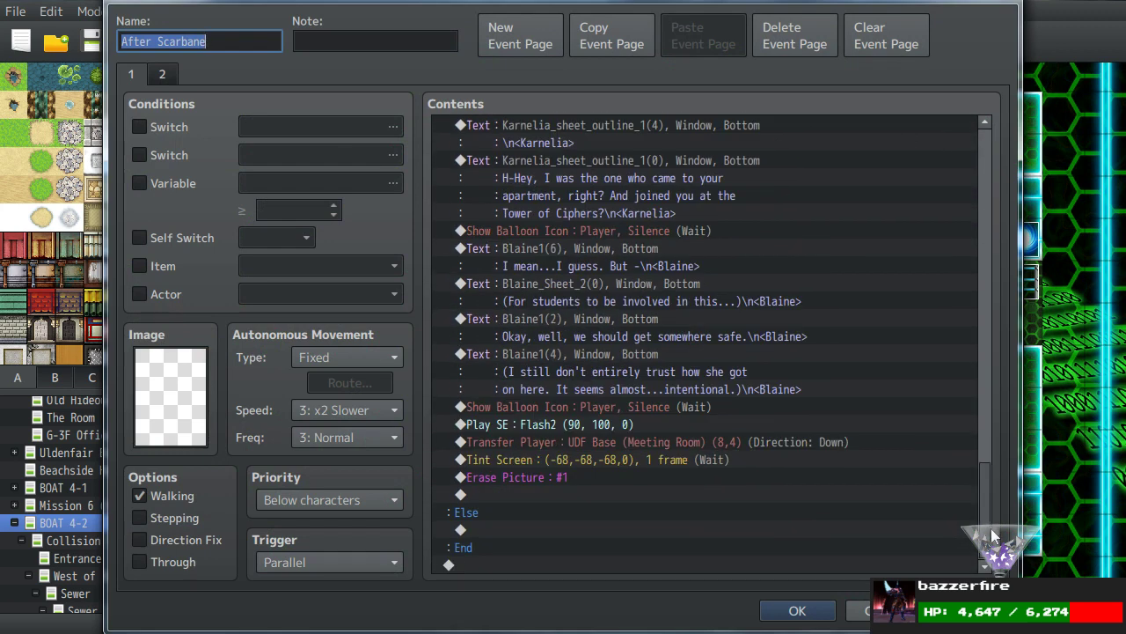
{"action": "left_click", "coordinate": [592, 459]}
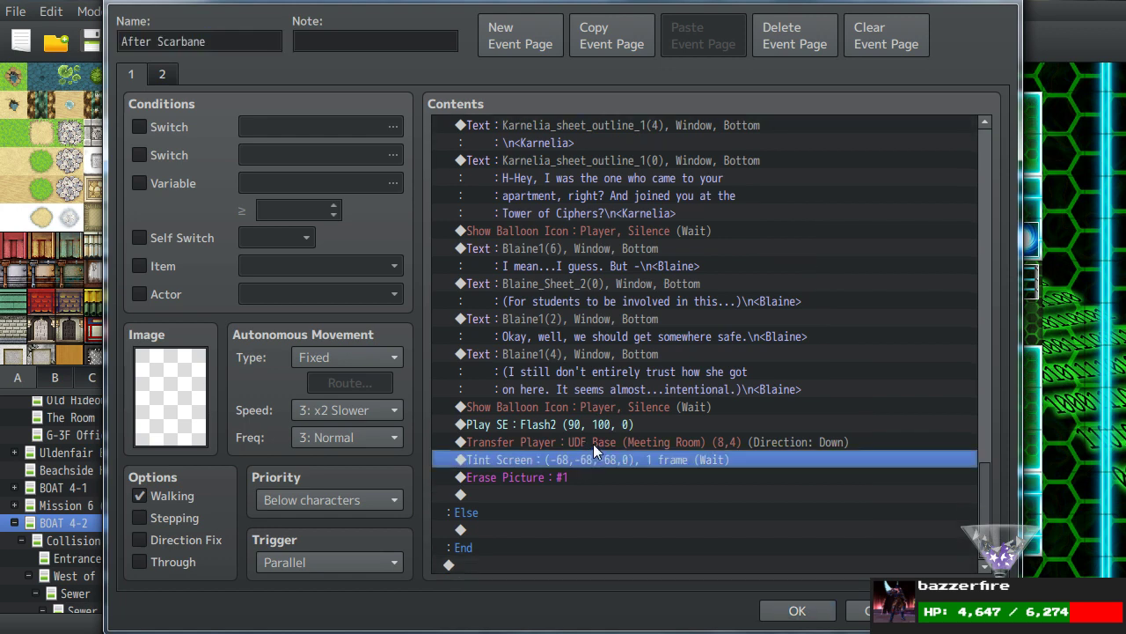
{"action": "left_click", "coordinate": [594, 446]}
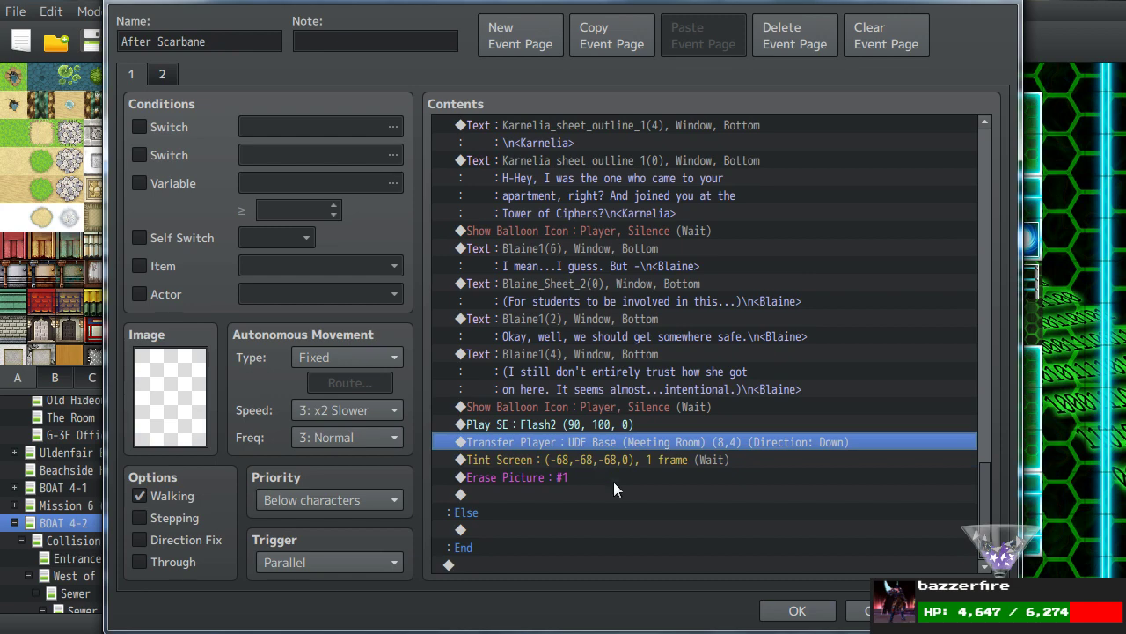
{"action": "left_click", "coordinate": [796, 610]}
{"action": "scroll", "coordinate": [134, 526], "scroll_direction": "down", "scroll_amount": 2}
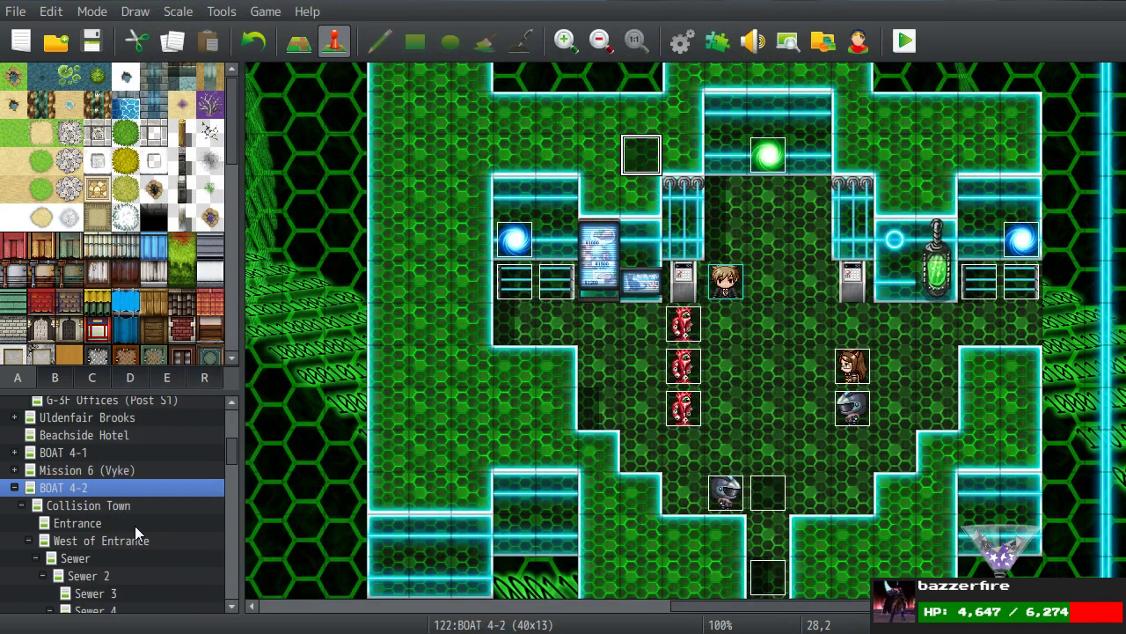
{"action": "left_click_drag", "start_coordinate": [231, 449], "coordinate": [199, 499]}
{"action": "left_click", "coordinate": [122, 510]}
{"action": "double_click", "coordinate": [462, 340]}
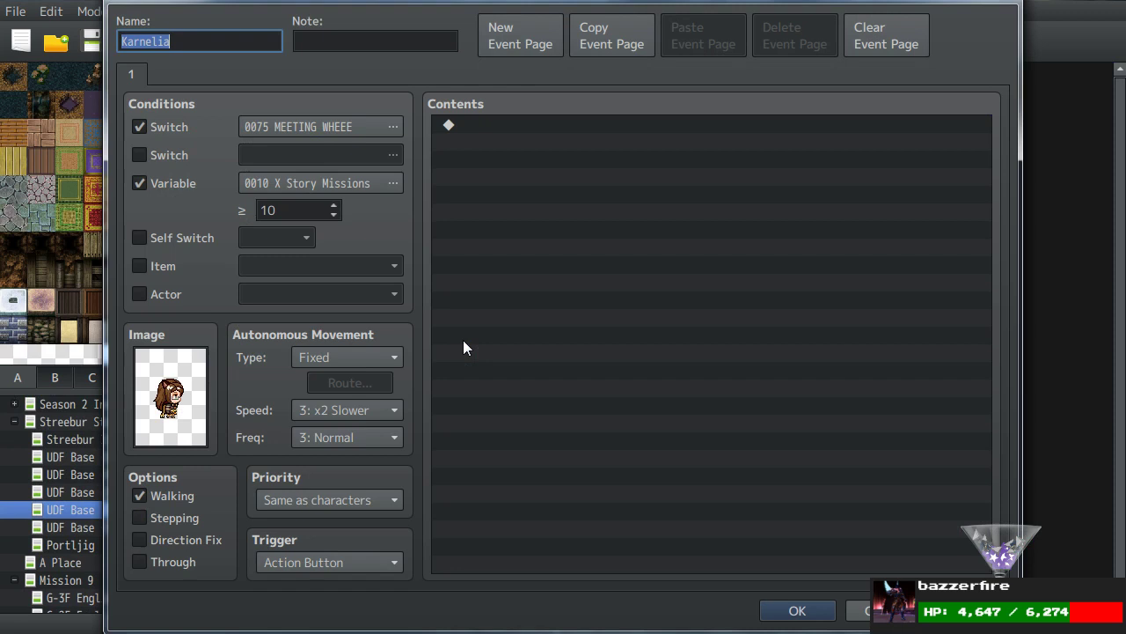
{"action": "left_click", "coordinate": [171, 180]}
{"action": "left_click", "coordinate": [169, 157]}
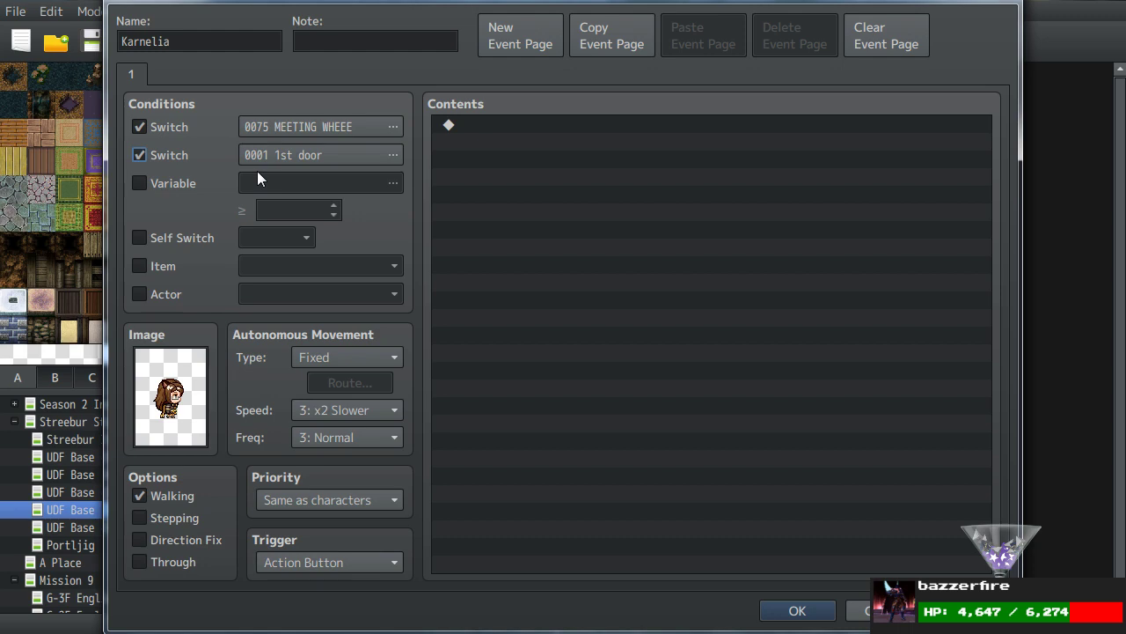
{"action": "left_click", "coordinate": [858, 611]}
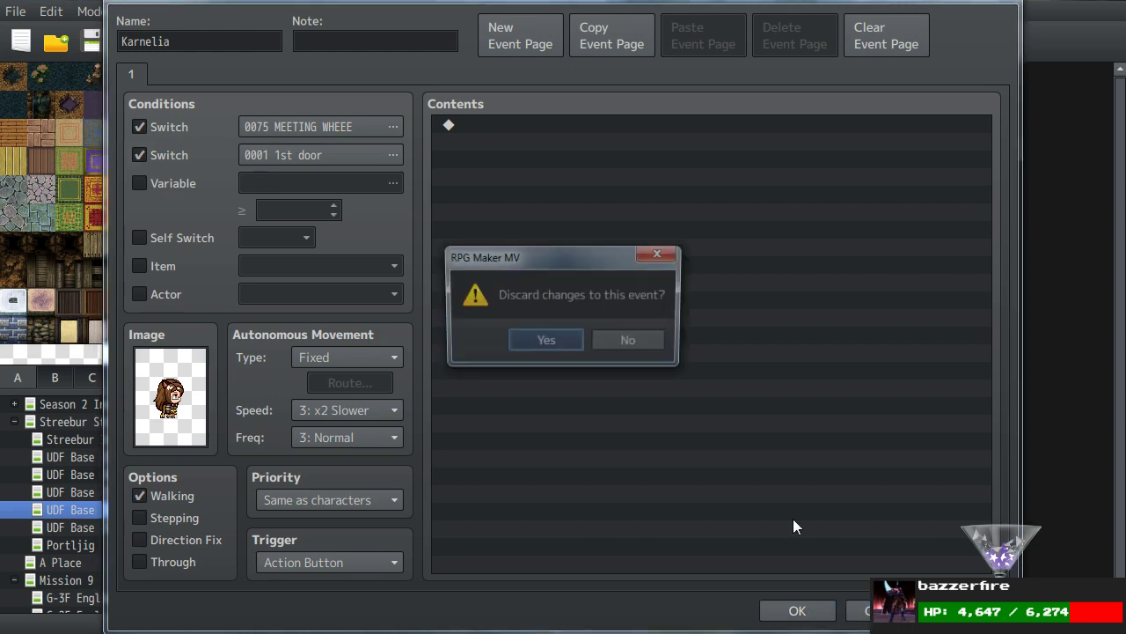
{"action": "left_click", "coordinate": [559, 345]}
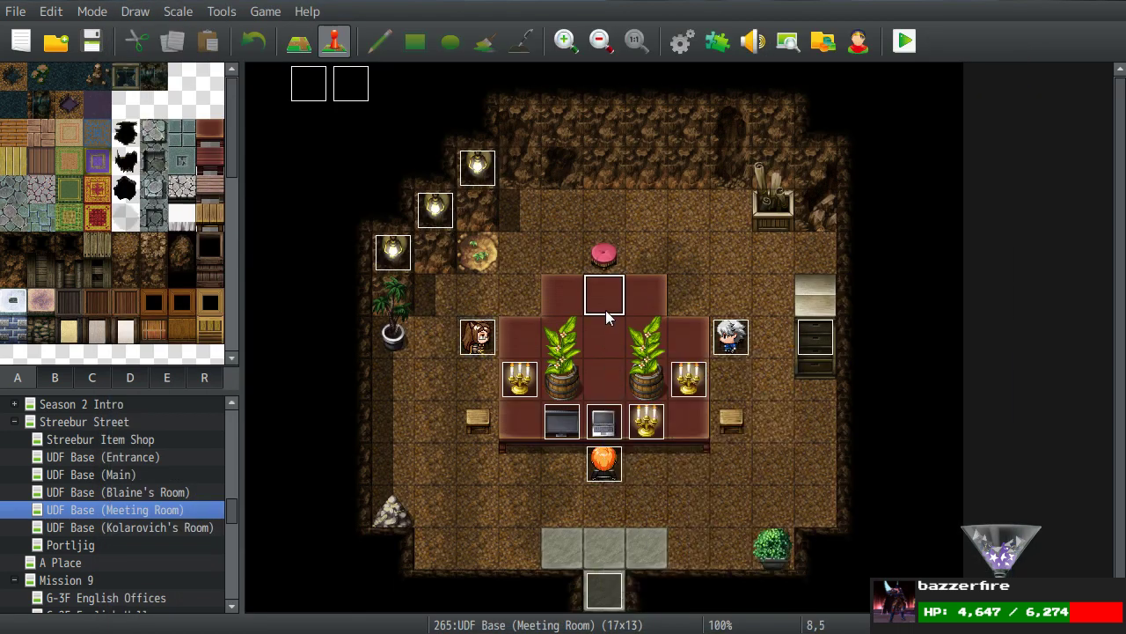
Look over the Streebur Item Shop map and the UDF Base Entrance, Blaine's Room and Main maps.
{"action": "left_click", "coordinate": [103, 455]}
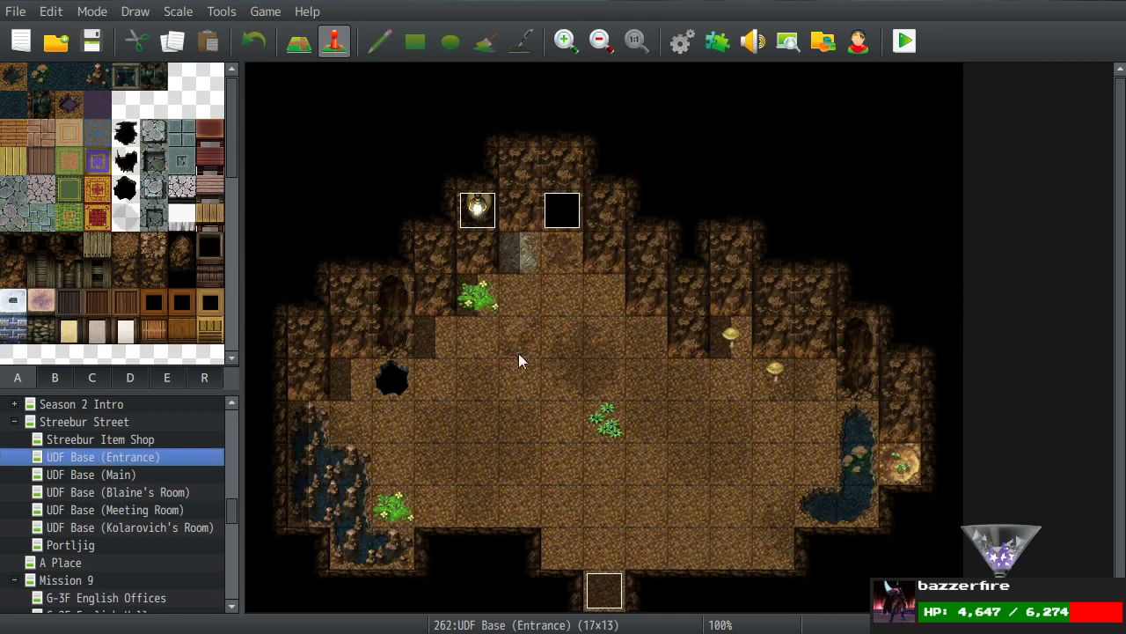
{"action": "left_click", "coordinate": [107, 439]}
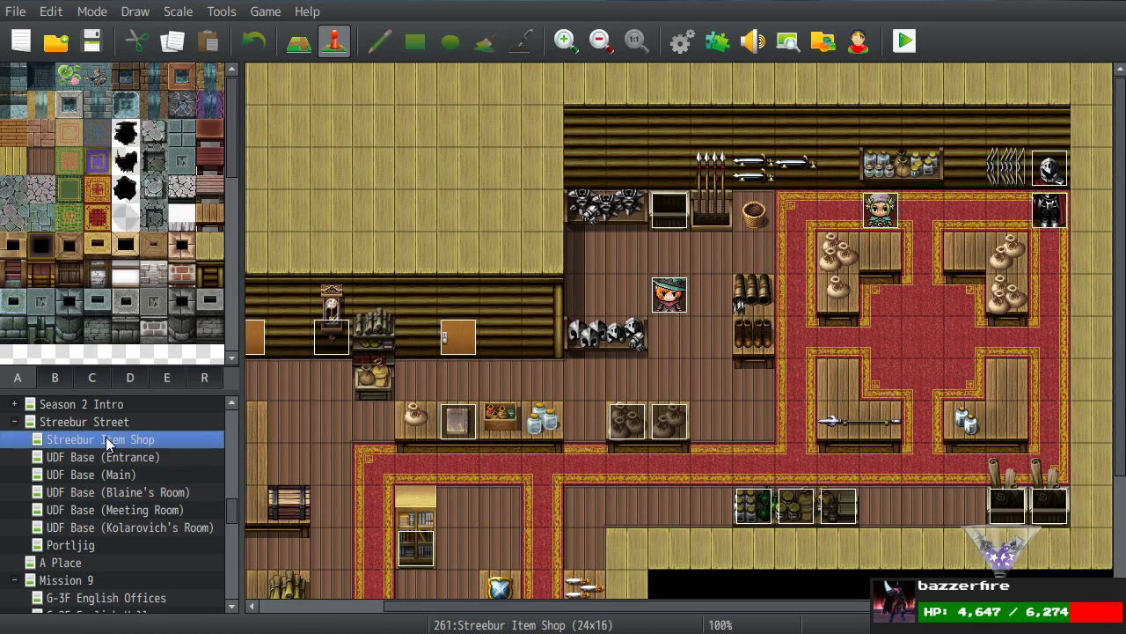
{"action": "left_click", "coordinate": [106, 492]}
{"action": "left_click", "coordinate": [127, 473]}
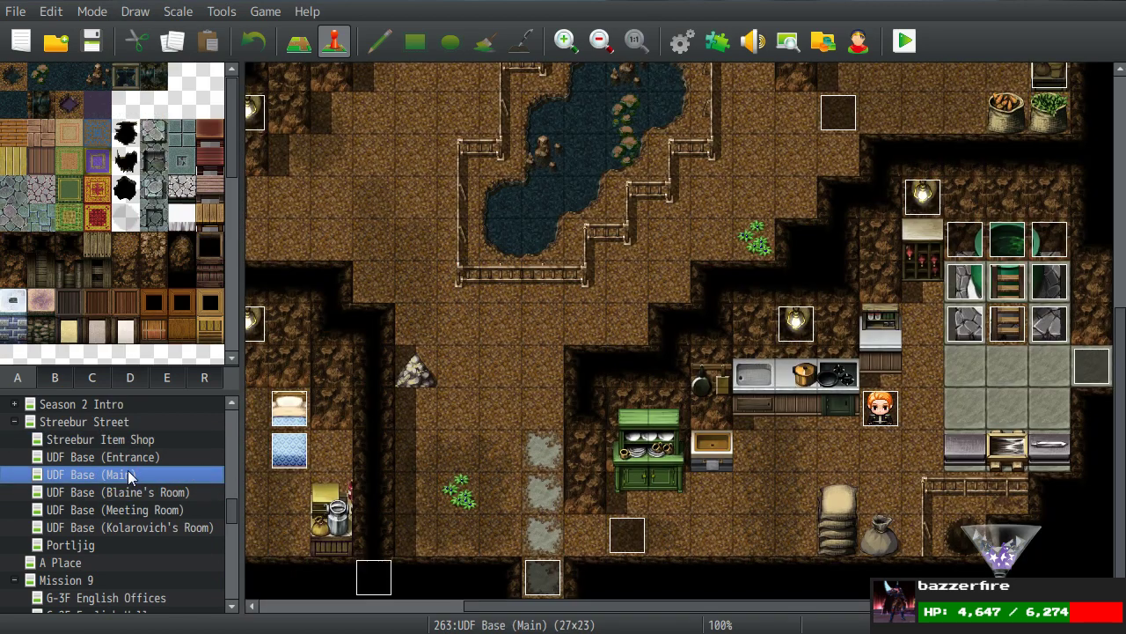
{"action": "middle_click_drag", "start_coordinate": [317, 226], "coordinate": [438, 280]}
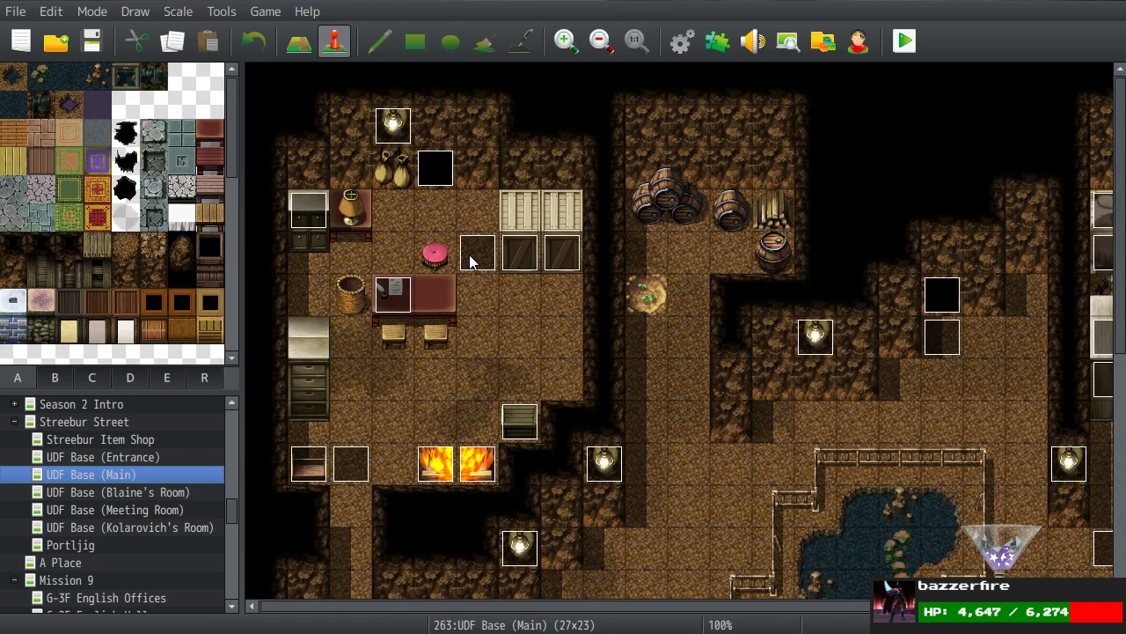
{"action": "left_click", "coordinate": [451, 261]}
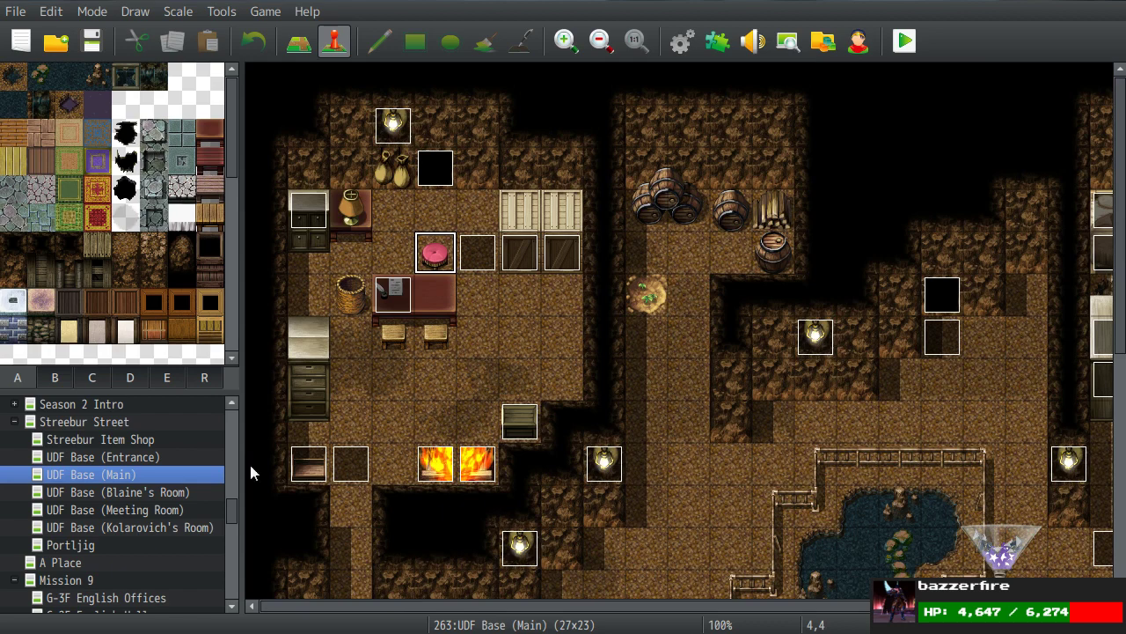
Duplicate the page of the Karnelia event in UDF Base (Meeting Room) as a second event page.
{"action": "left_click", "coordinate": [106, 513]}
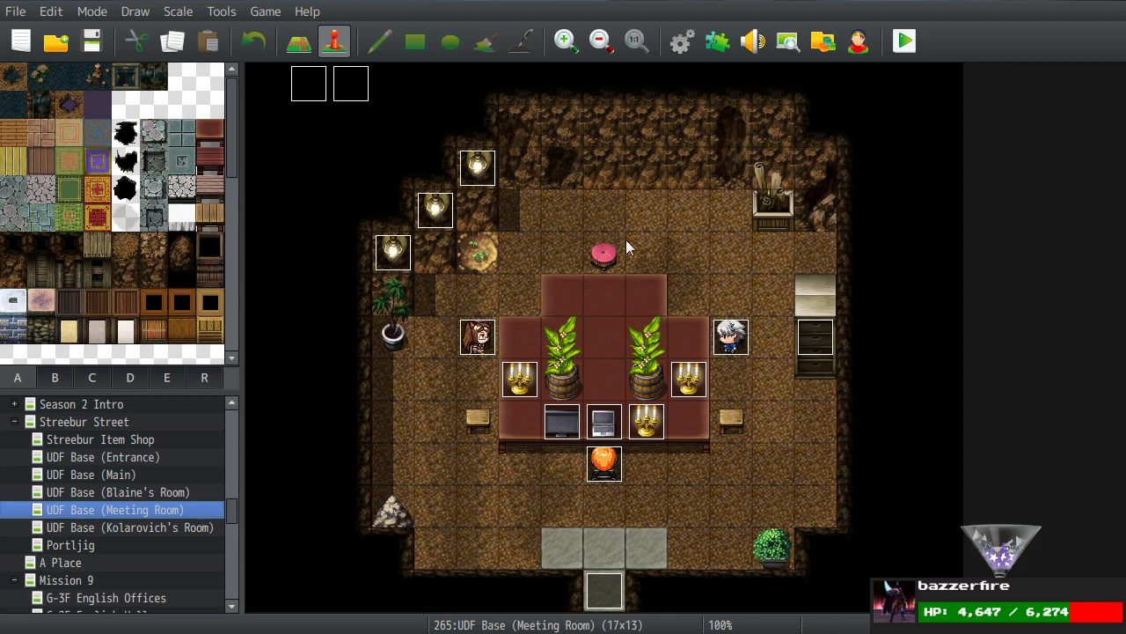
{"action": "double_click", "coordinate": [475, 343]}
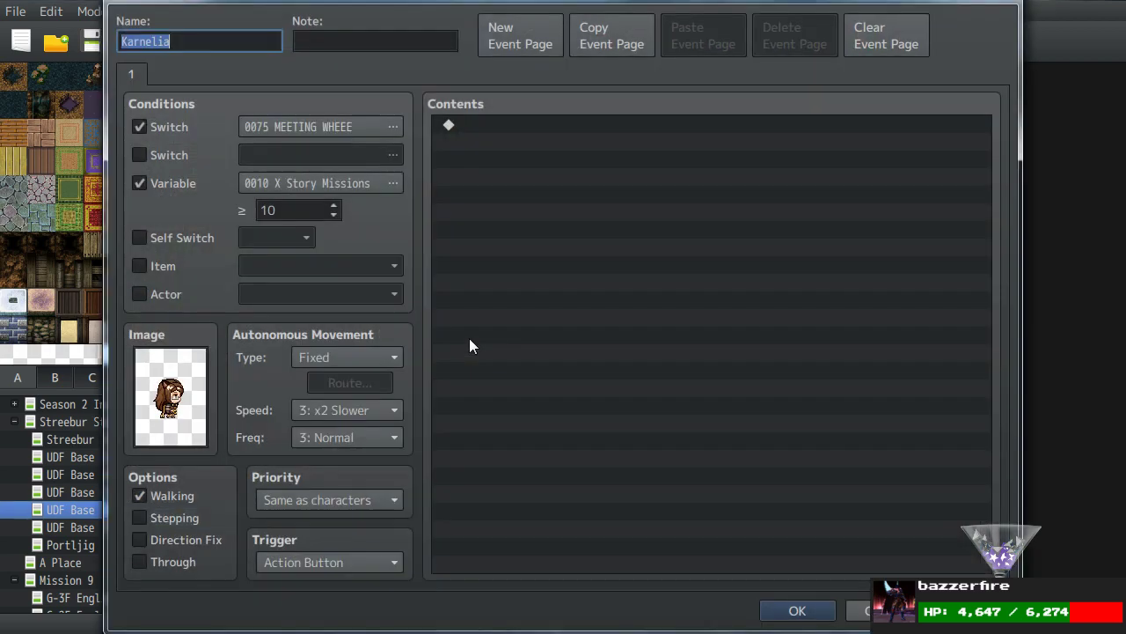
{"action": "left_click", "coordinate": [589, 32]}
{"action": "left_click", "coordinate": [674, 37]}
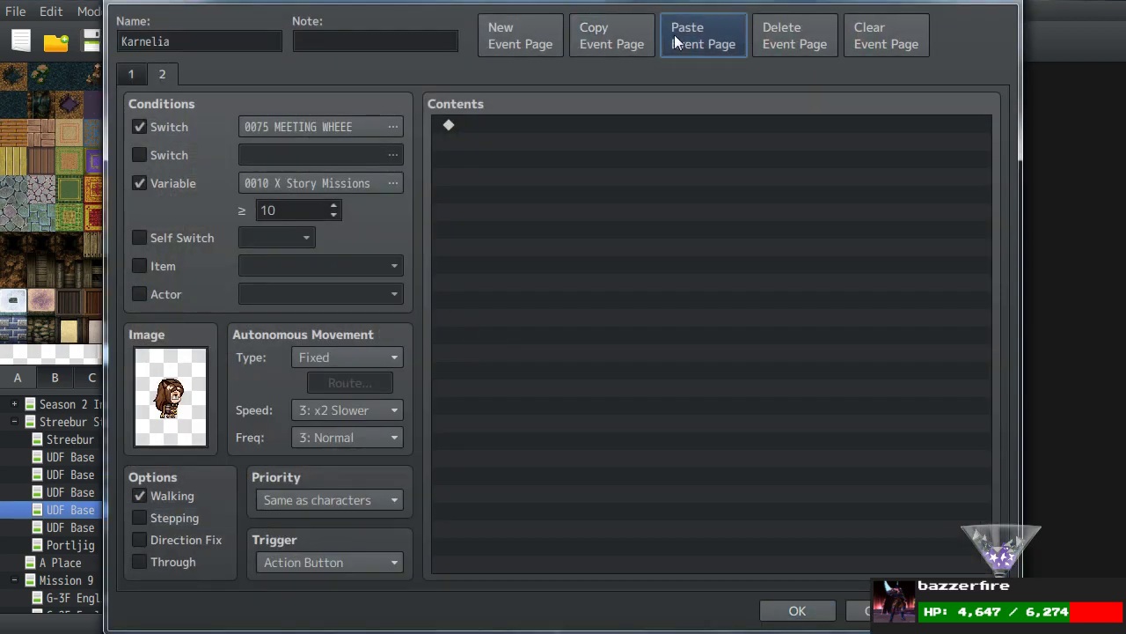
On page 1 of the Karnelia event, replace the Variable condition with switch 0108, named "Karnelia Found", and save the event.
{"action": "left_click", "coordinate": [139, 183]}
{"action": "left_click", "coordinate": [139, 155]}
{"action": "left_click", "coordinate": [252, 153]}
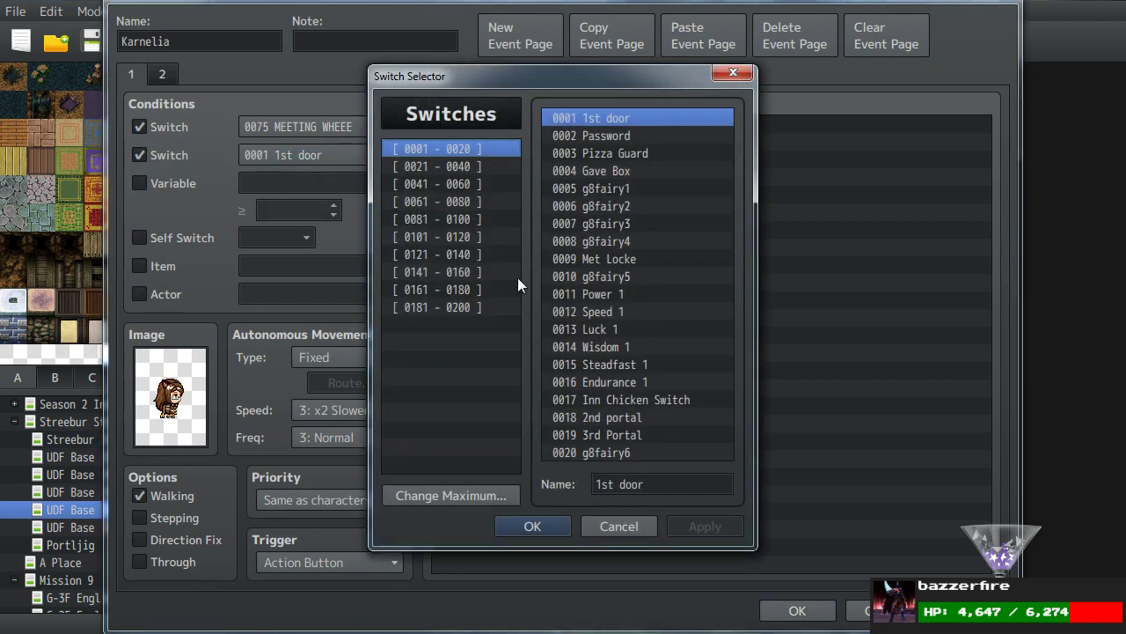
{"action": "left_click", "coordinate": [440, 165]}
{"action": "left_click", "coordinate": [439, 185]}
{"action": "left_click", "coordinate": [437, 203]}
{"action": "left_click", "coordinate": [438, 219]}
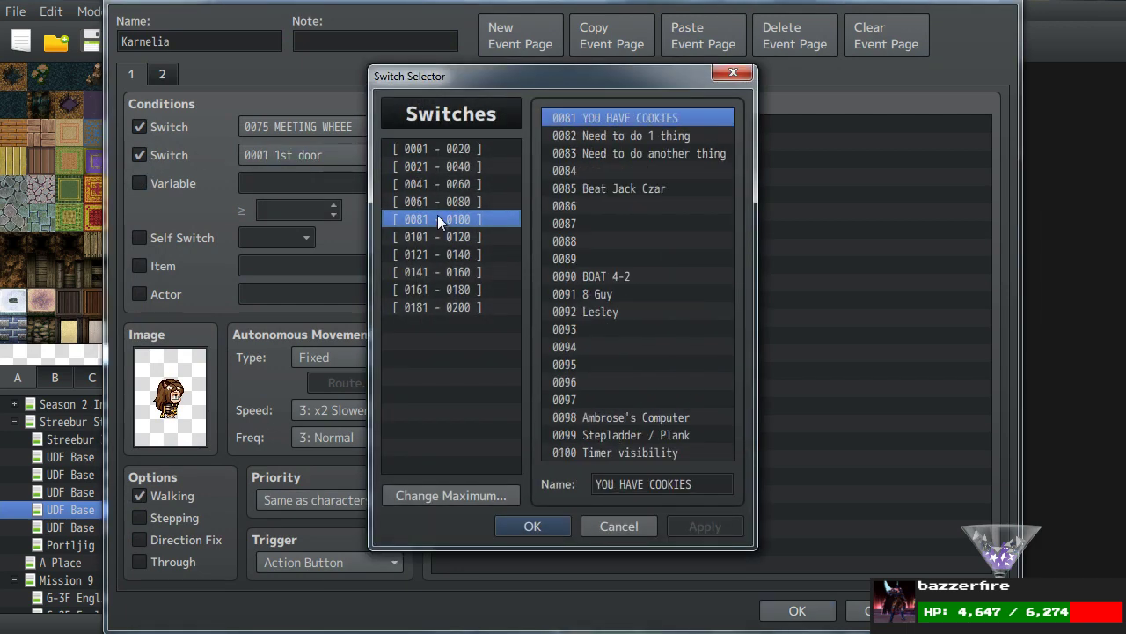
{"action": "left_click", "coordinate": [438, 239]}
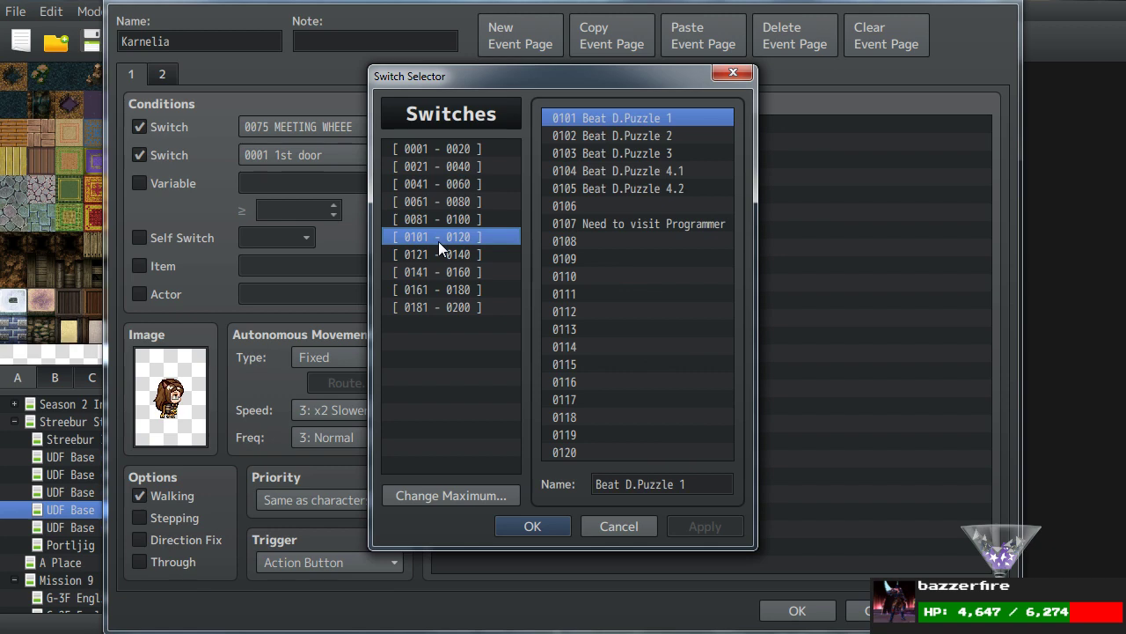
{"action": "left_click", "coordinate": [581, 241]}
{"action": "left_click", "coordinate": [662, 484]}
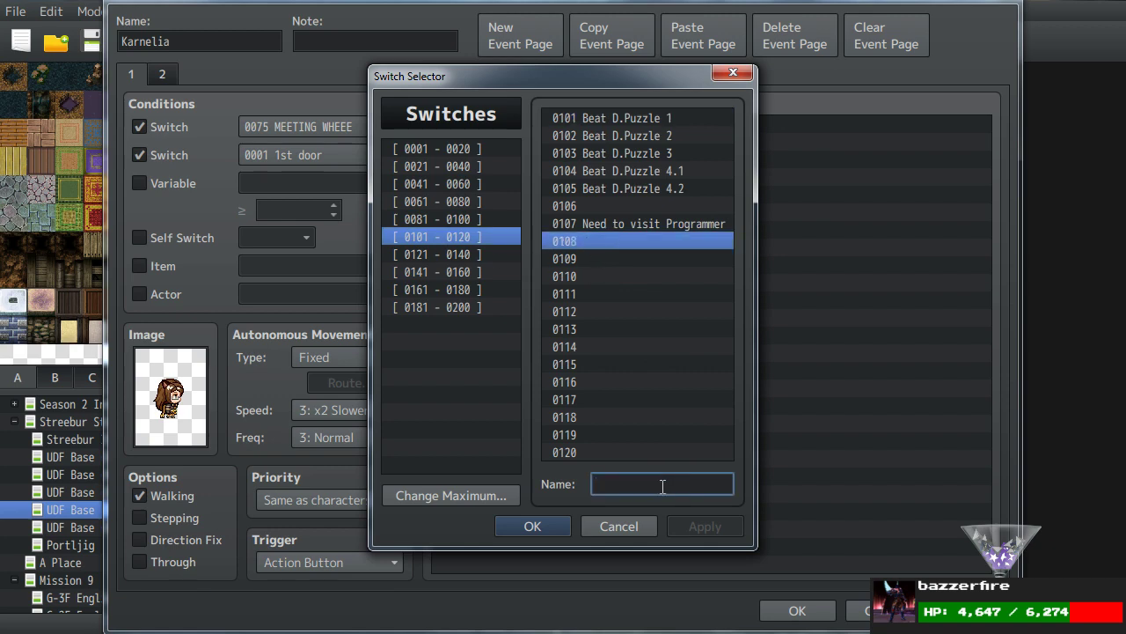
{"action": "type", "text": "Karnelia Found"}
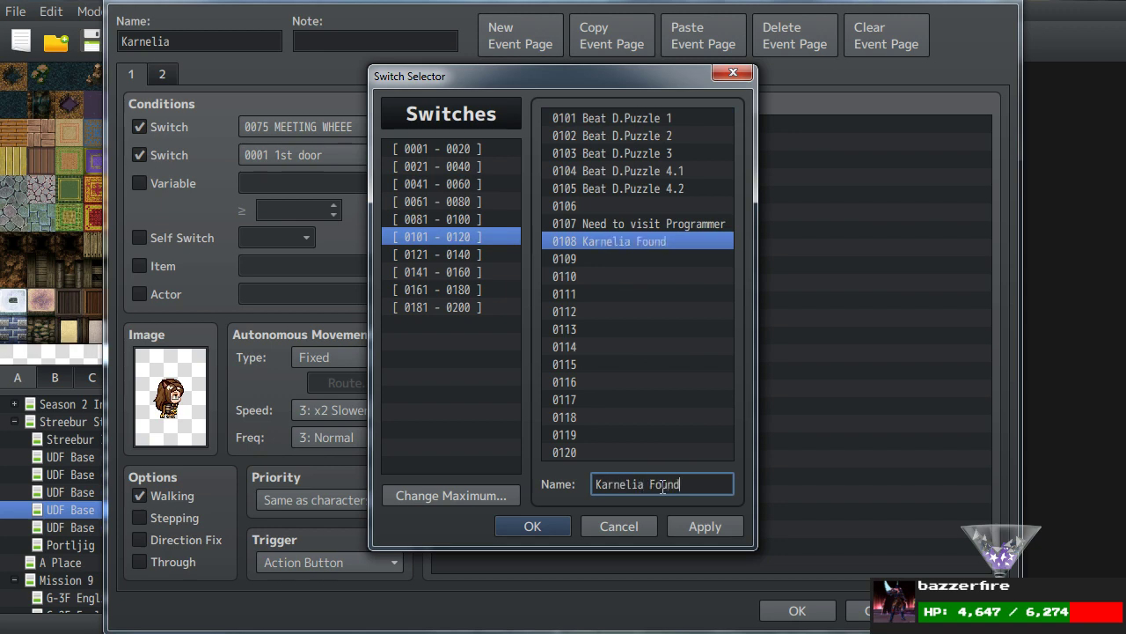
{"action": "left_click", "coordinate": [528, 525]}
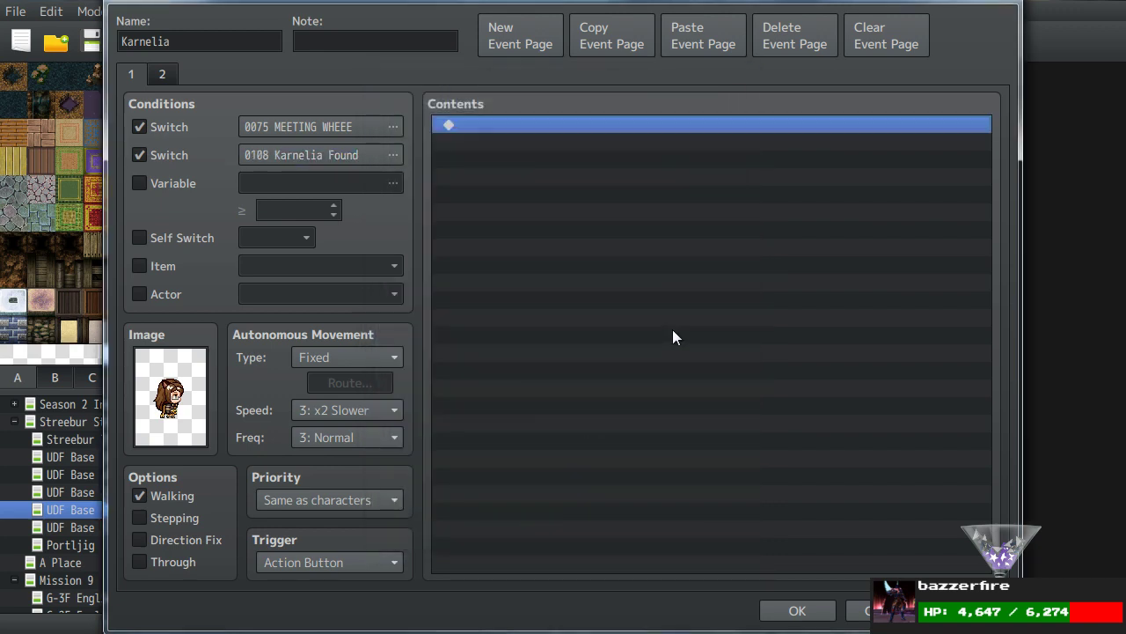
{"action": "left_click", "coordinate": [794, 609]}
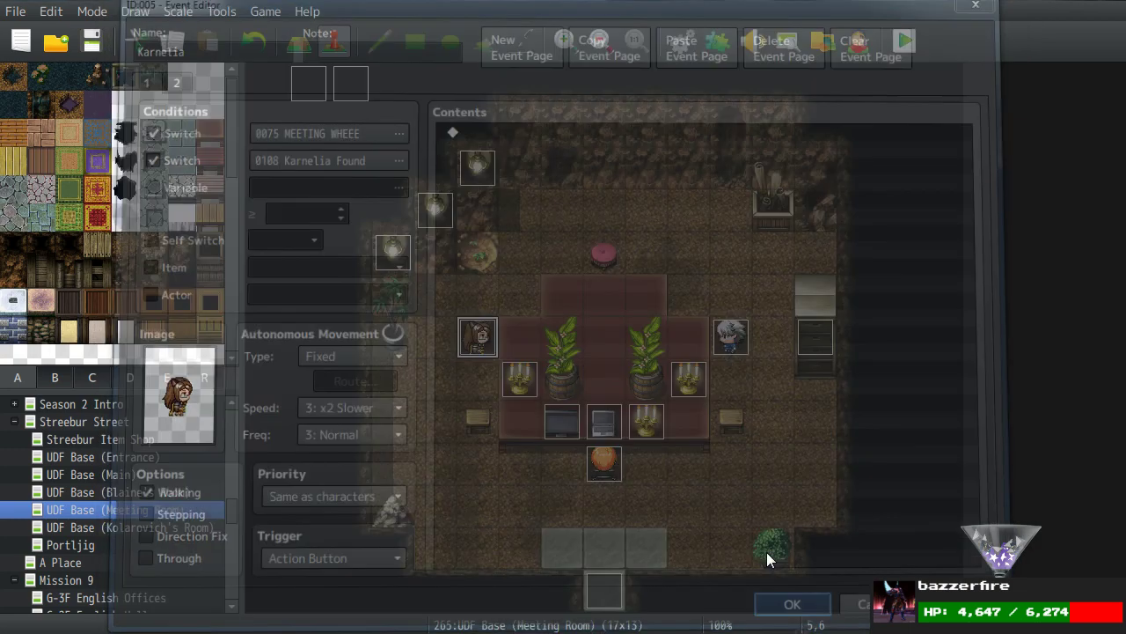
Create a new event at (3,0) on the Meeting Room map and name it "Post-Kar Collect-a-thon".
{"action": "double_click", "coordinate": [378, 81]}
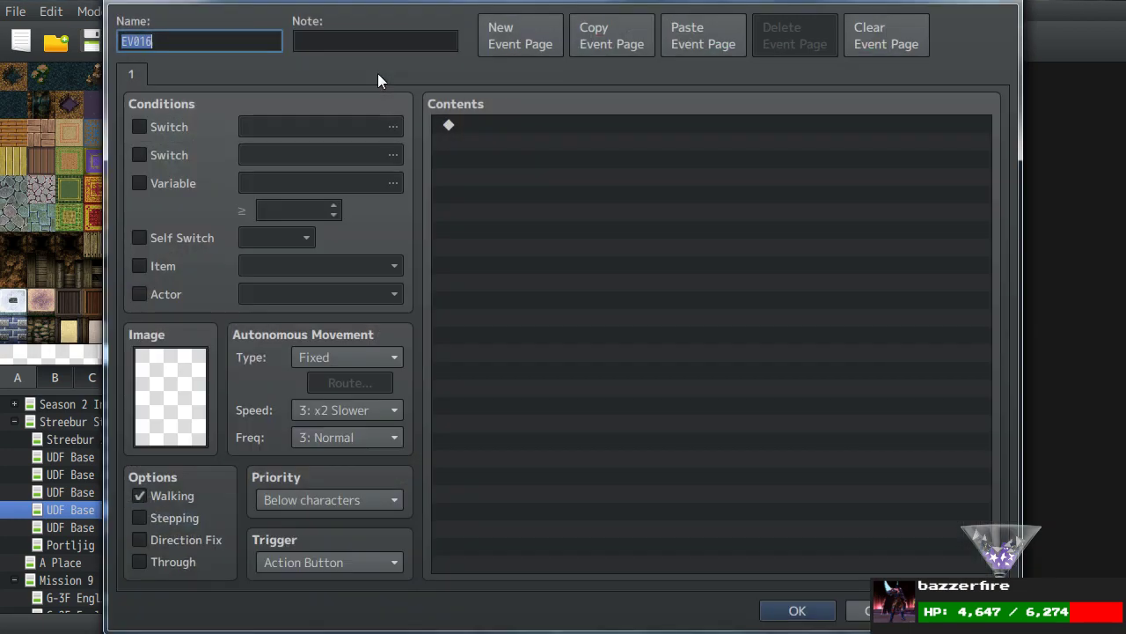
{"action": "type", "text": "Post-Kar co"}
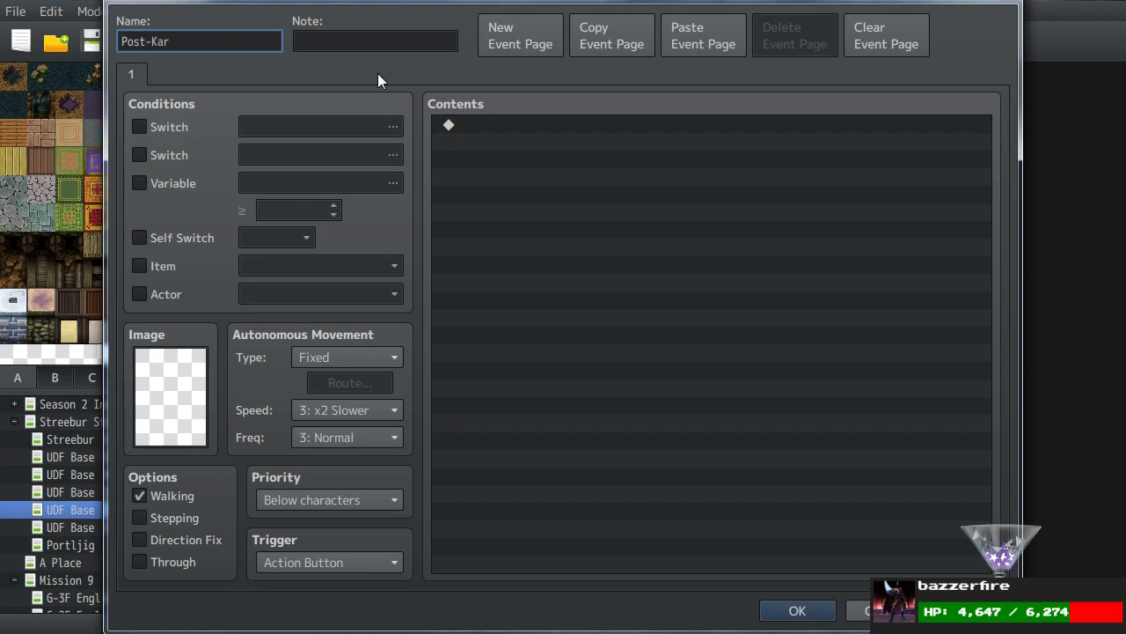
{"action": "key", "text": "BackSpace"}
{"action": "key", "text": "BackSpace"}
{"action": "type", "text": "Collect-a-thon"}
Set the Post-Kar Collect-a-thon event's conditions to switches 0075 MEETING WHEEE and 0108 Karnelia Found.
{"action": "left_click", "coordinate": [139, 127]}
{"action": "left_click", "coordinate": [259, 128]}
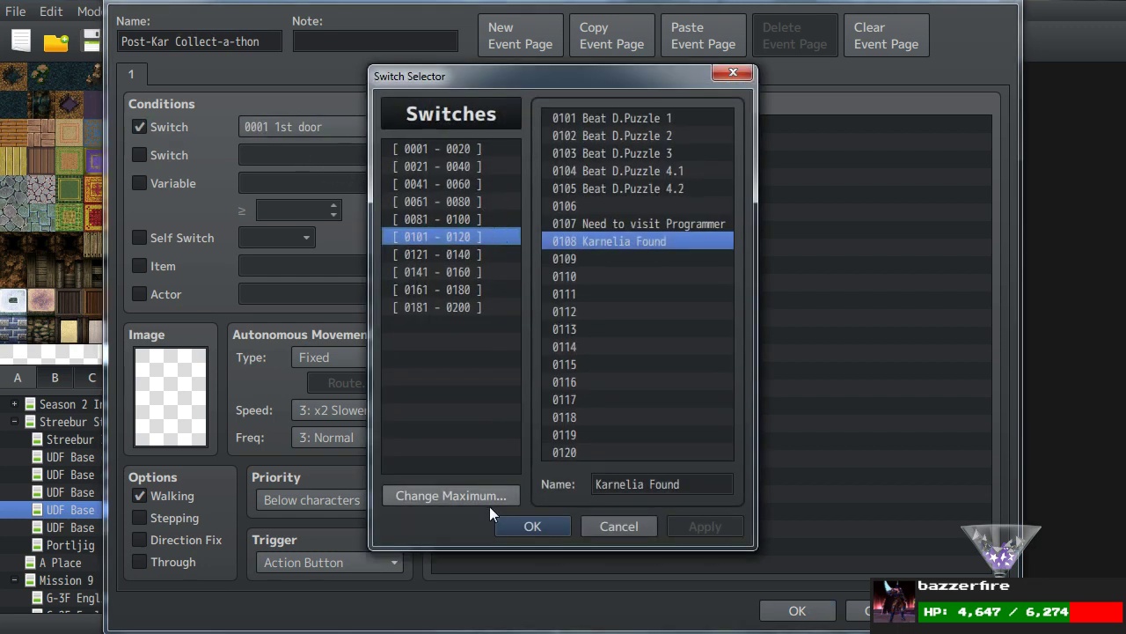
{"action": "left_click", "coordinate": [461, 221]}
{"action": "left_click", "coordinate": [462, 204]}
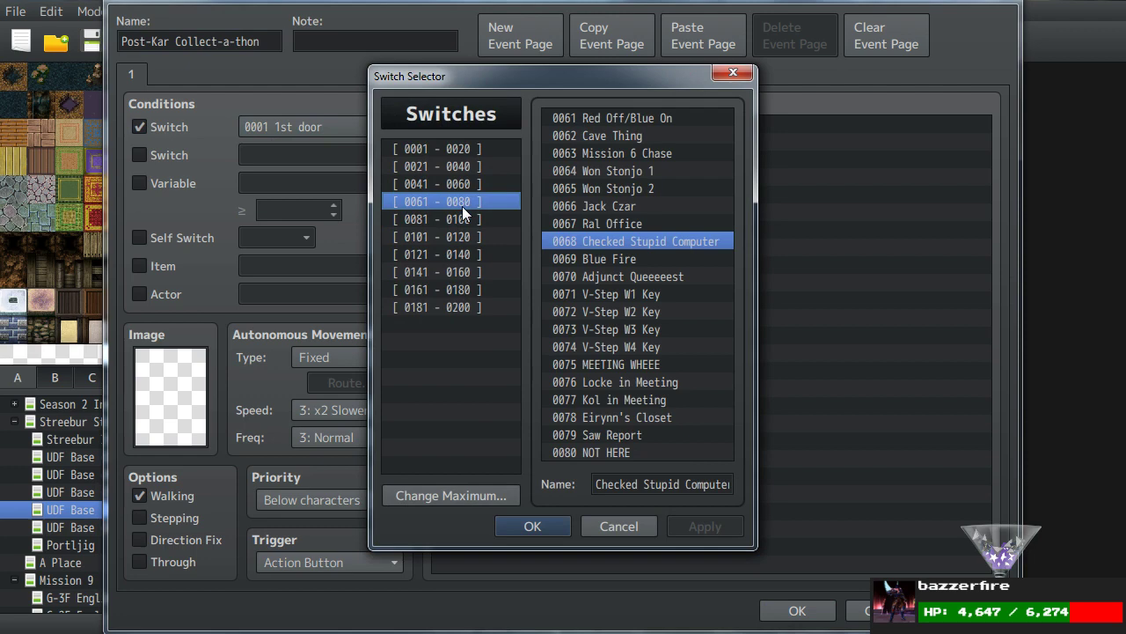
{"action": "double_click", "coordinate": [594, 363]}
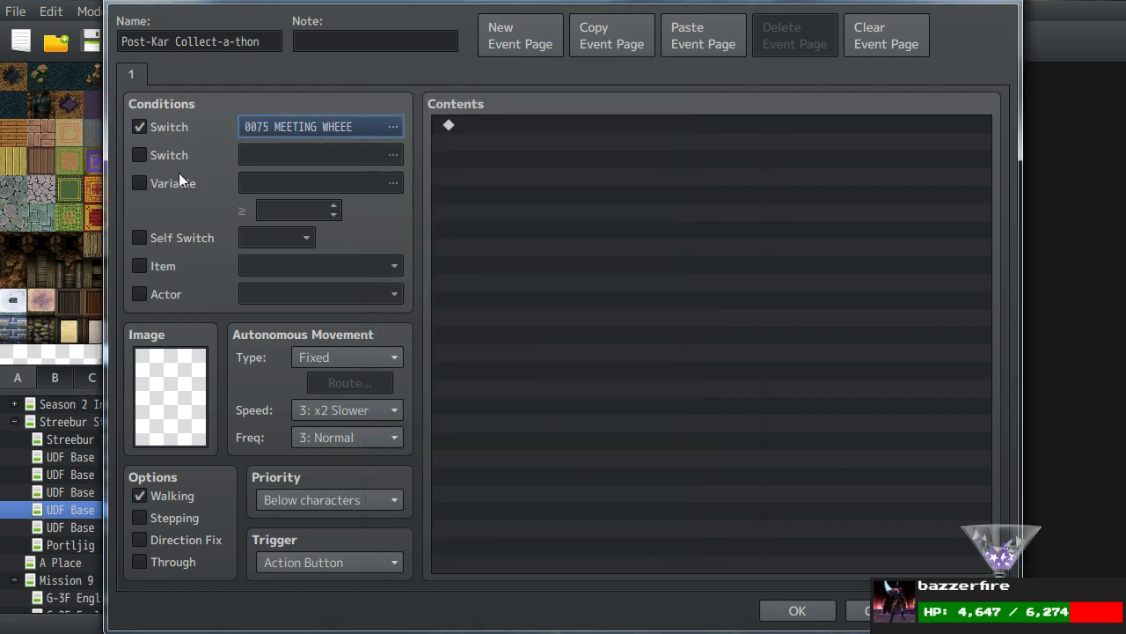
{"action": "left_click", "coordinate": [167, 155]}
{"action": "left_click", "coordinate": [300, 156]}
{"action": "left_click", "coordinate": [442, 219]}
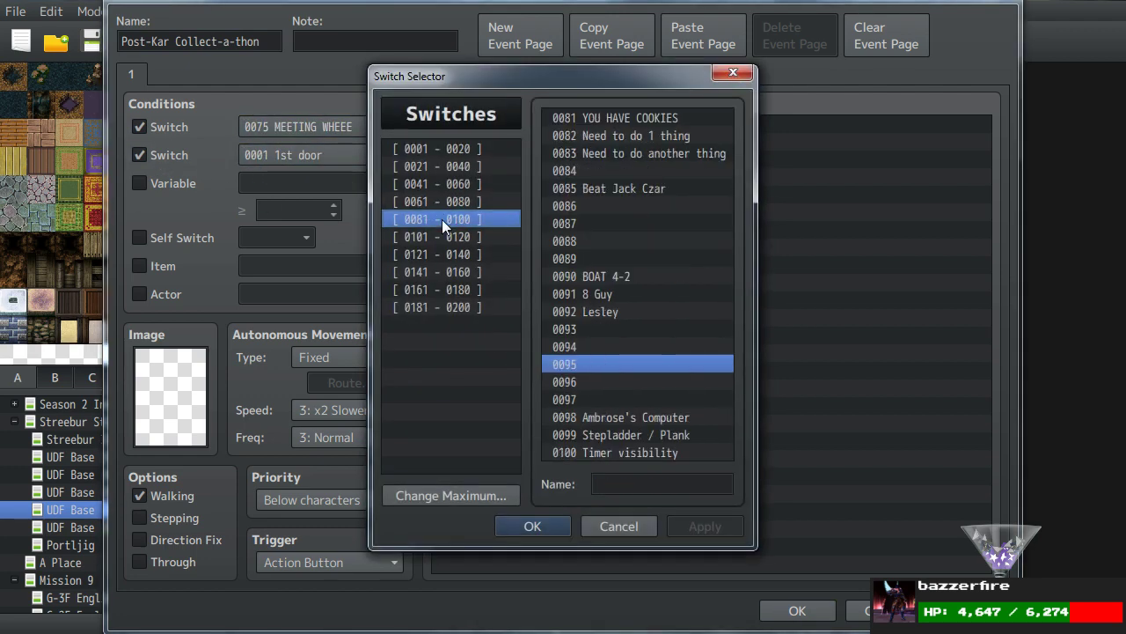
{"action": "left_click", "coordinate": [445, 238]}
{"action": "double_click", "coordinate": [595, 241]}
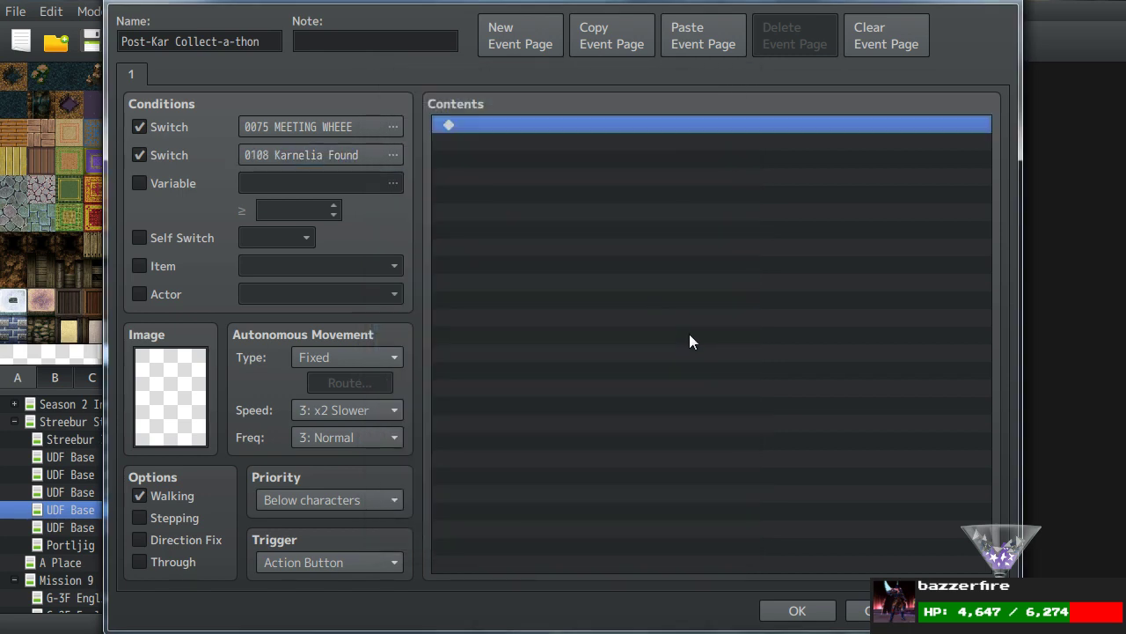
Set the Post-Kar Collect-a-thon event's trigger to Autorun and save the event.
{"action": "left_click", "coordinate": [326, 562]}
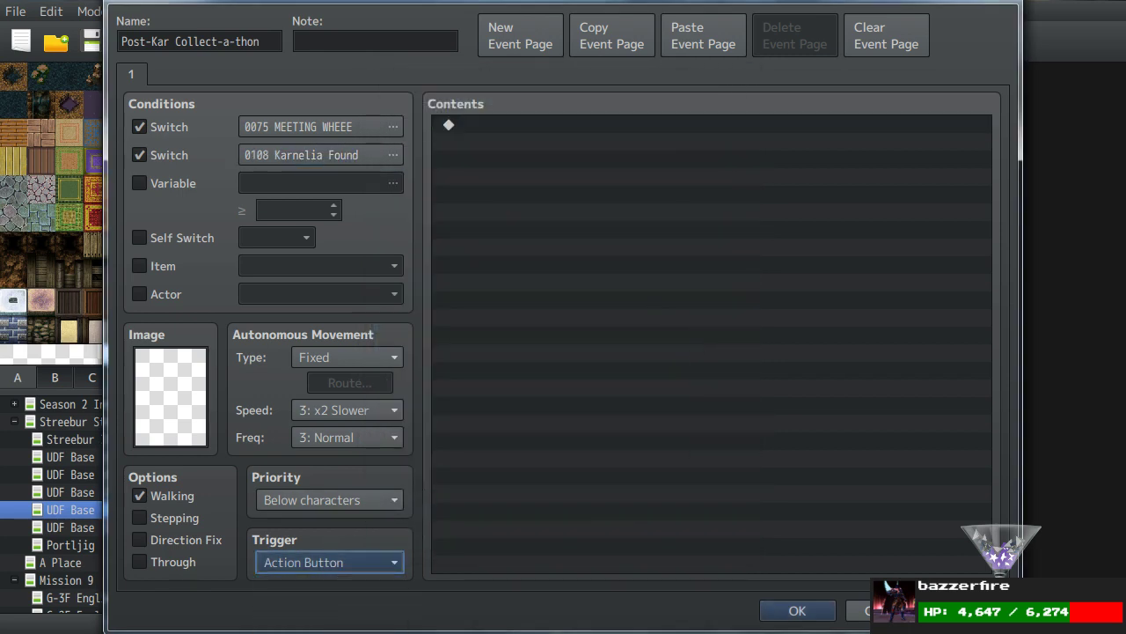
{"action": "left_click", "coordinate": [317, 626]}
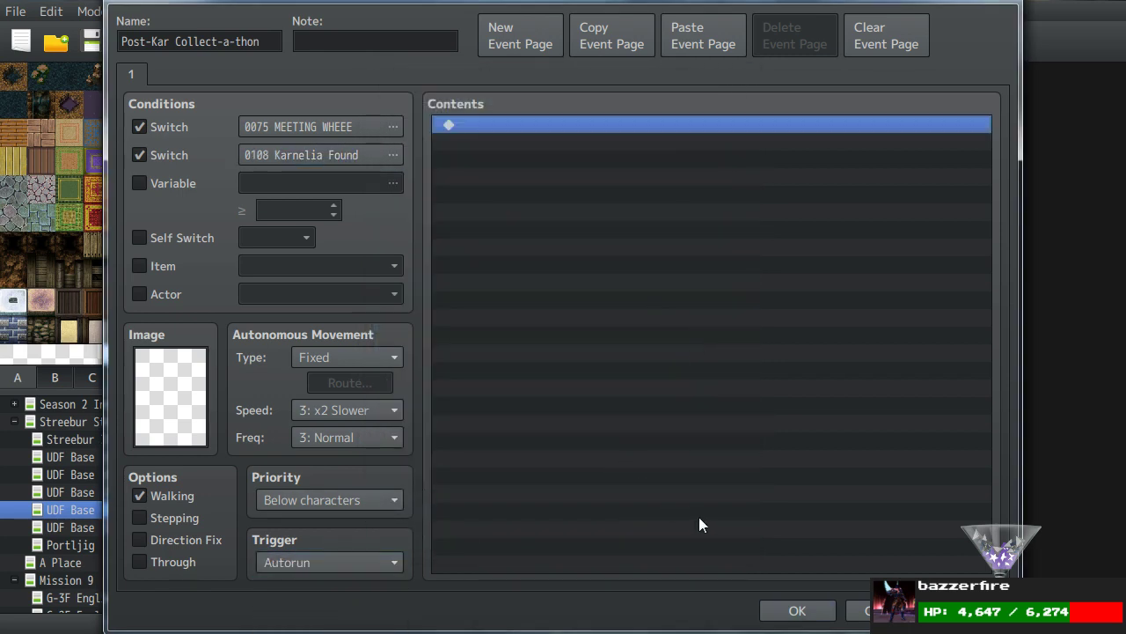
{"action": "left_click", "coordinate": [796, 609]}
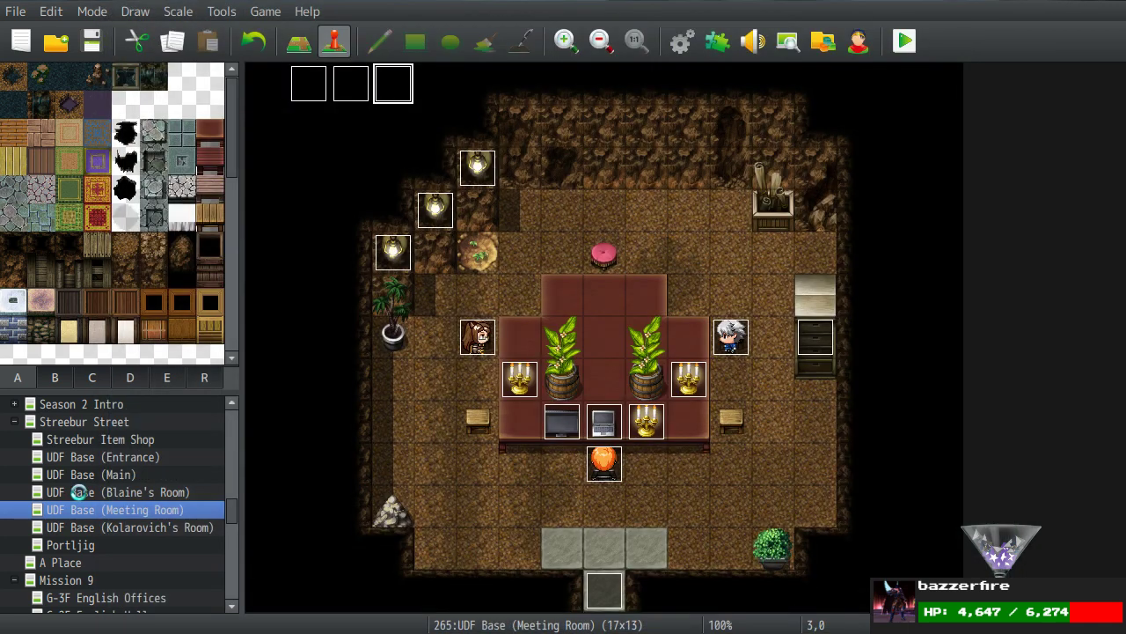
Open the After Scarbane event on the BOAT 4-2 map.
{"action": "scroll", "coordinate": [80, 494], "scroll_direction": "up", "scroll_amount": 5}
{"action": "scroll", "coordinate": [79, 495], "scroll_direction": "up", "scroll_amount": 4}
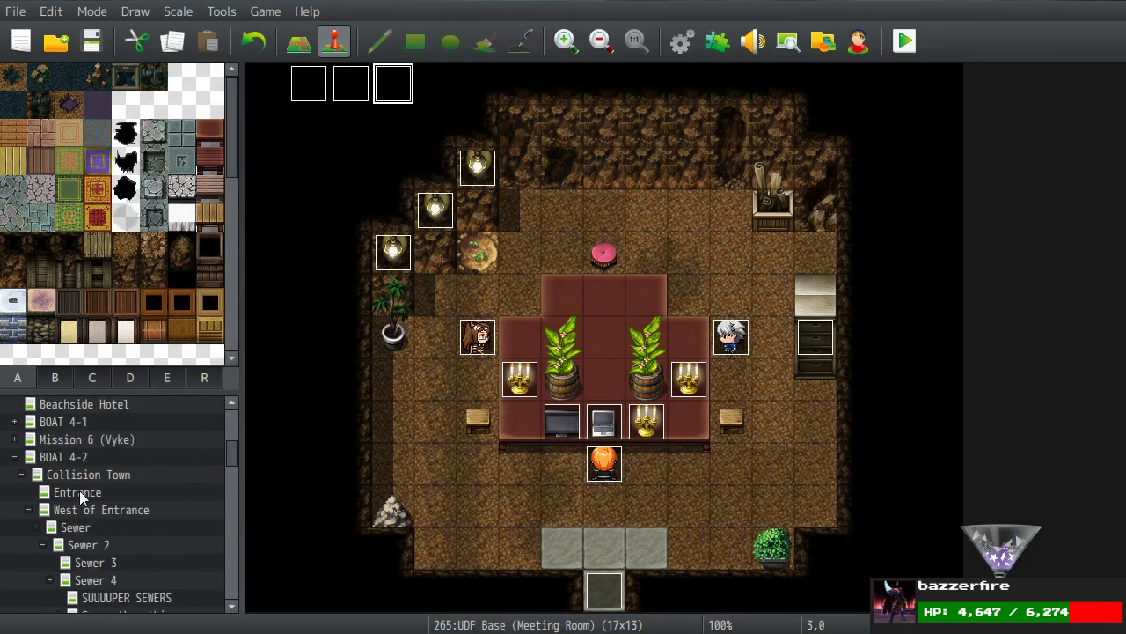
{"action": "left_click", "coordinate": [72, 496]}
{"action": "left_click", "coordinate": [66, 509]}
{"action": "scroll", "coordinate": [851, 339], "scroll_direction": "right", "scroll_amount": 5}
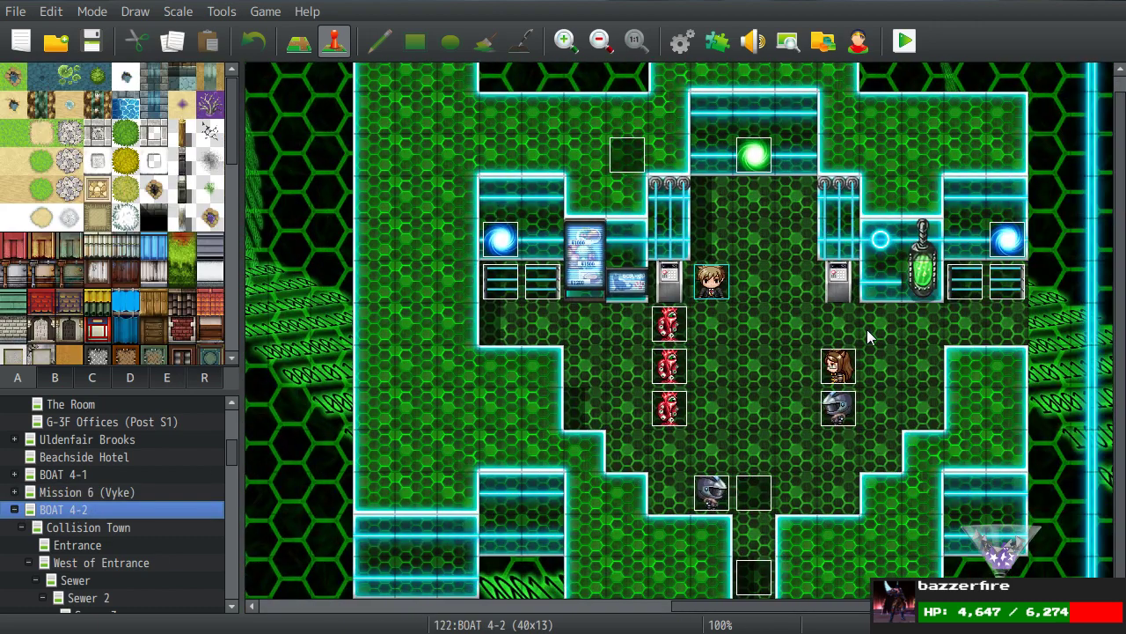
{"action": "double_click", "coordinate": [626, 156]}
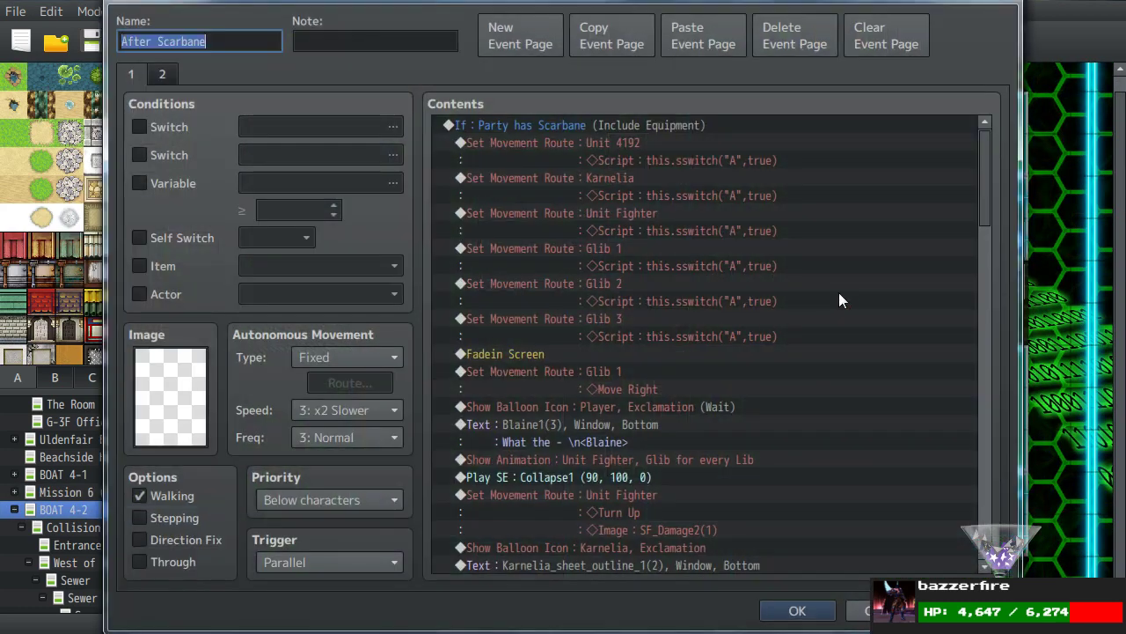
Insert a Control Self Switch A = ON command before the Flash2 sound effect near the end of the After Scarbane scene.
{"action": "left_click_drag", "start_coordinate": [988, 163], "coordinate": [999, 541]}
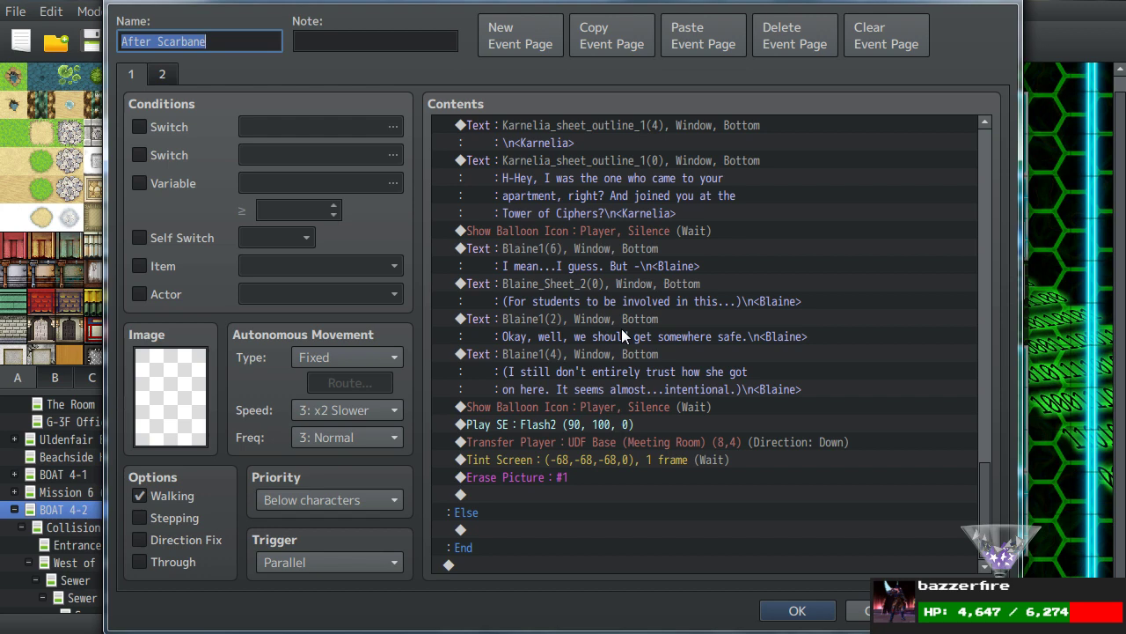
{"action": "left_click", "coordinate": [632, 494]}
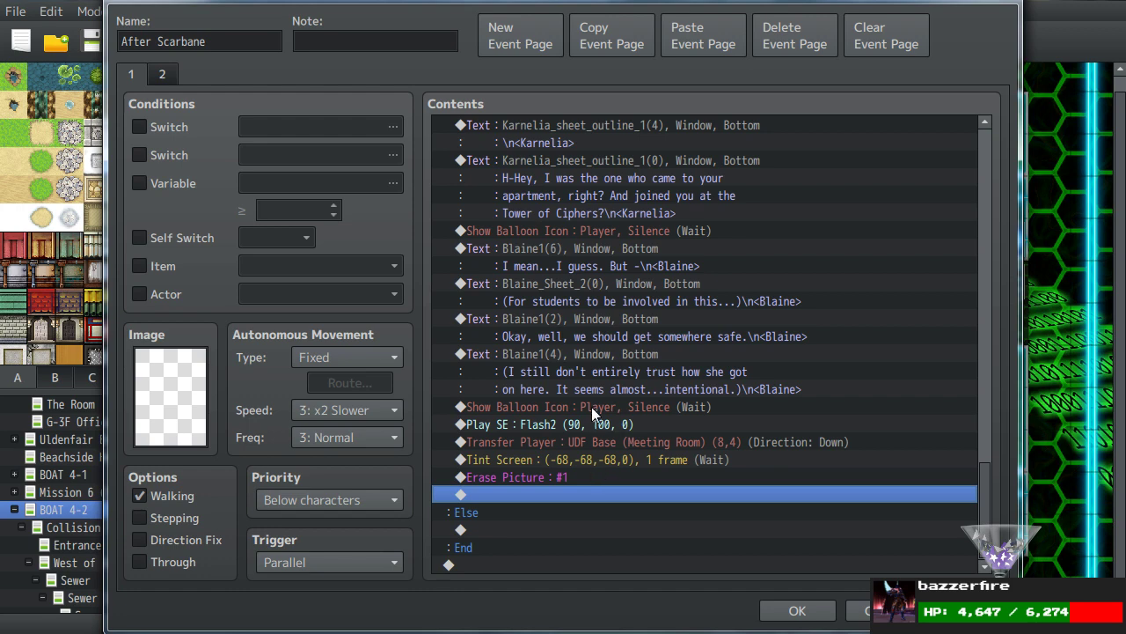
{"action": "key", "text": "Return"}
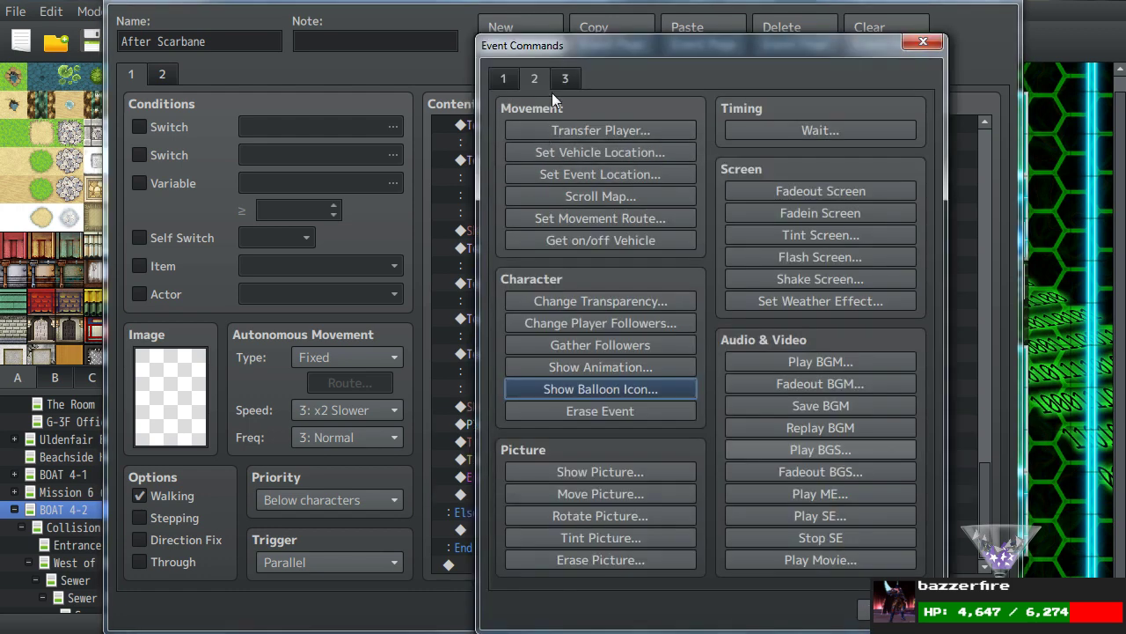
{"action": "left_click", "coordinate": [511, 79]}
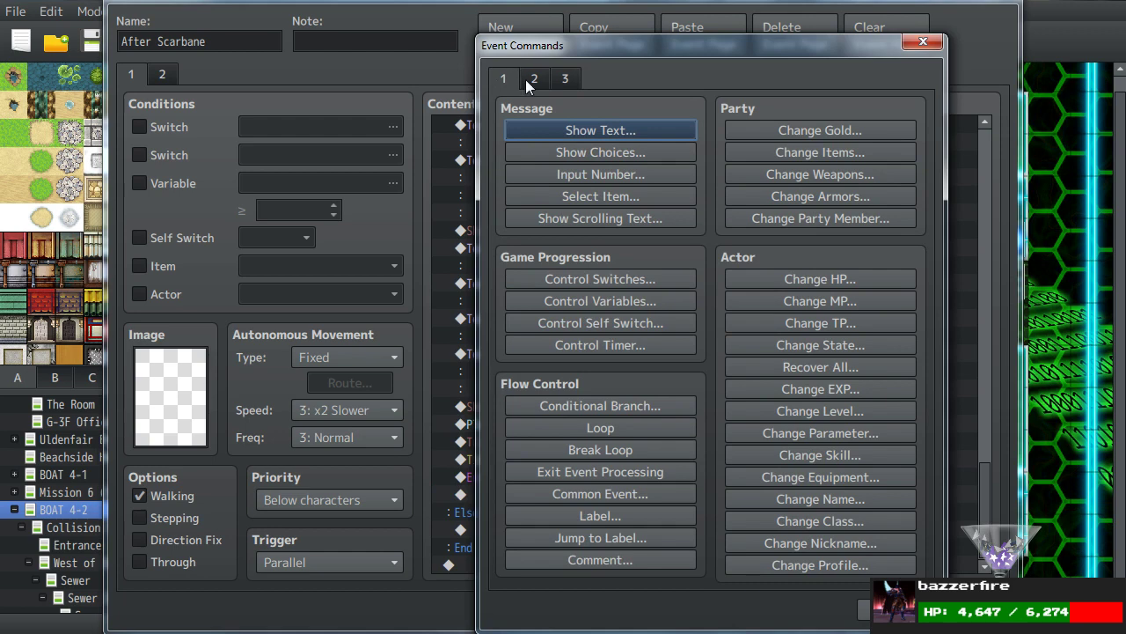
{"action": "left_click", "coordinate": [526, 80]}
{"action": "left_click", "coordinate": [513, 76]}
{"action": "left_click", "coordinate": [576, 322]}
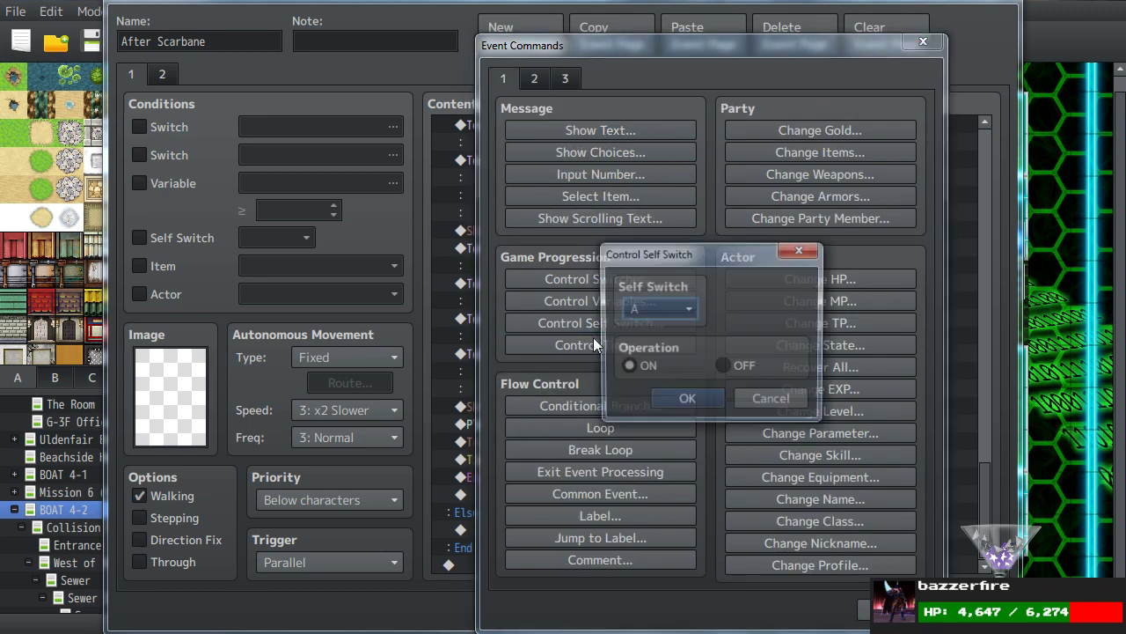
{"action": "left_click", "coordinate": [696, 398]}
{"action": "left_click", "coordinate": [572, 408]}
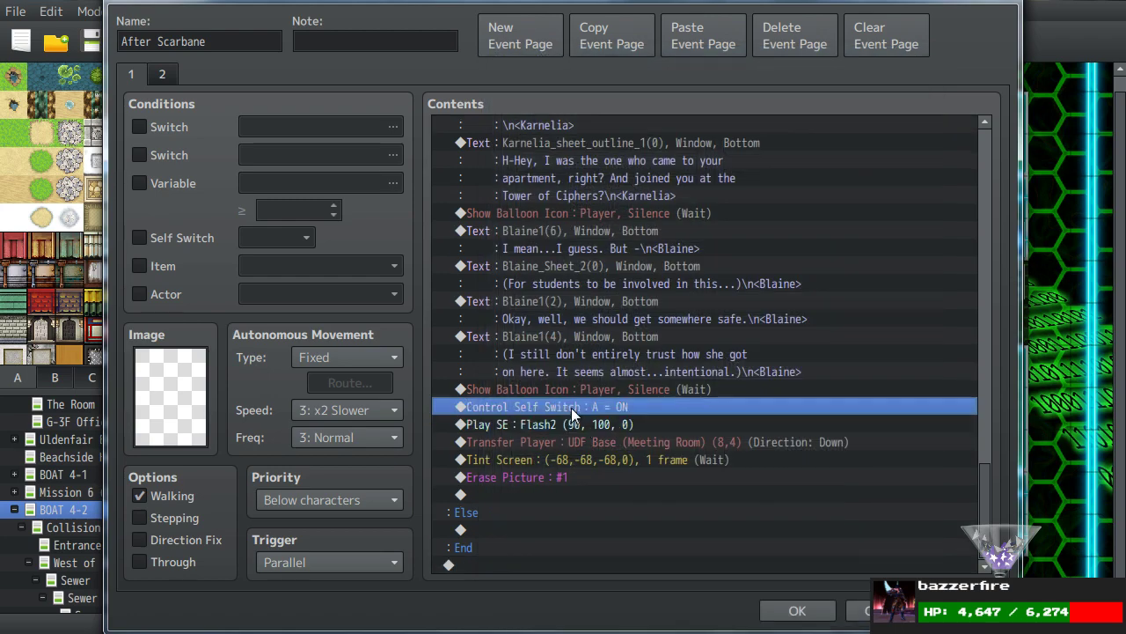
Copy the Fadeout Screen command from earlier in the scene and paste it just before the Control Self Switch command.
{"action": "scroll", "coordinate": [571, 407], "scroll_direction": "up", "scroll_amount": 4}
{"action": "scroll", "coordinate": [571, 407], "scroll_direction": "up", "scroll_amount": 8}
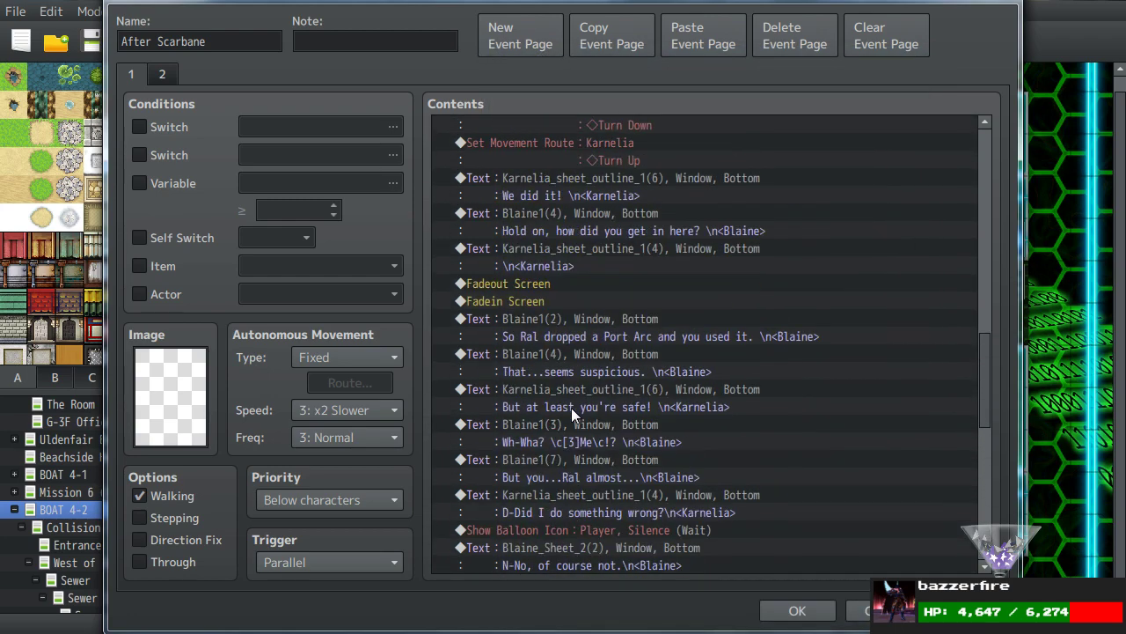
{"action": "scroll", "coordinate": [571, 408], "scroll_direction": "down", "scroll_amount": 10}
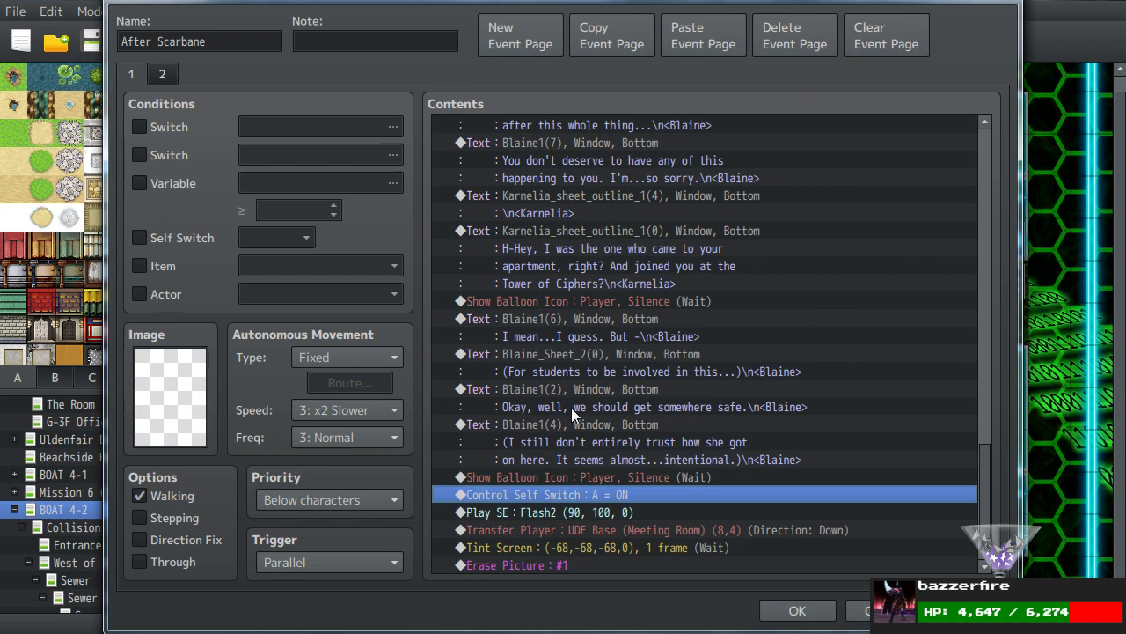
{"action": "scroll", "coordinate": [571, 407], "scroll_direction": "up", "scroll_amount": 6}
{"action": "scroll", "coordinate": [536, 211], "scroll_direction": "up", "scroll_amount": 3}
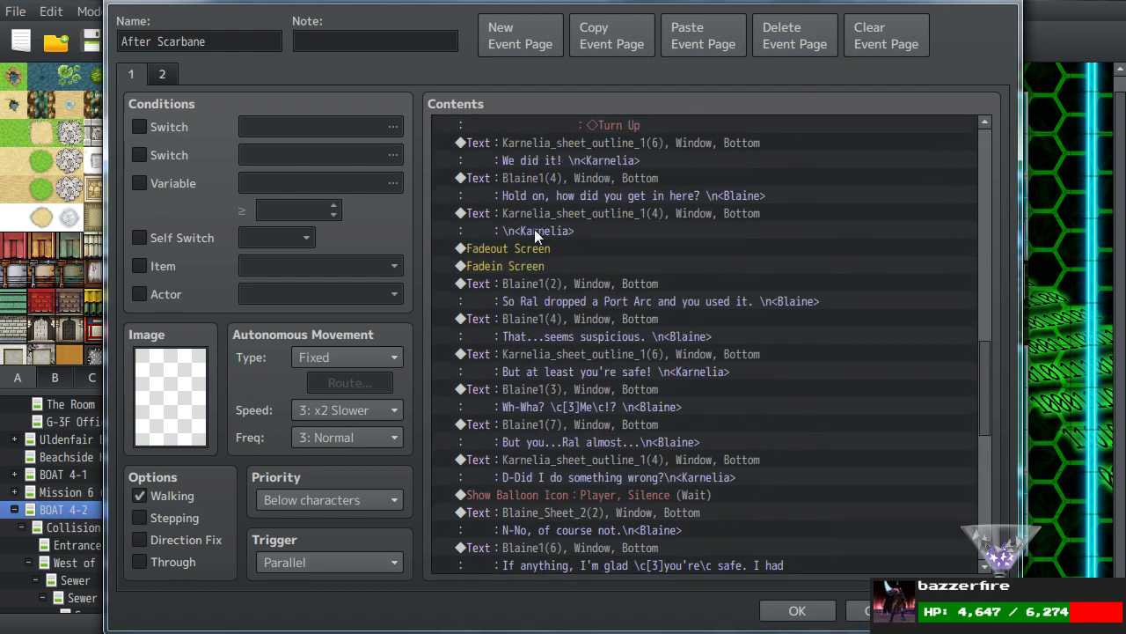
{"action": "left_click", "coordinate": [533, 249]}
{"action": "scroll", "coordinate": [548, 297], "scroll_direction": "down", "scroll_amount": 10}
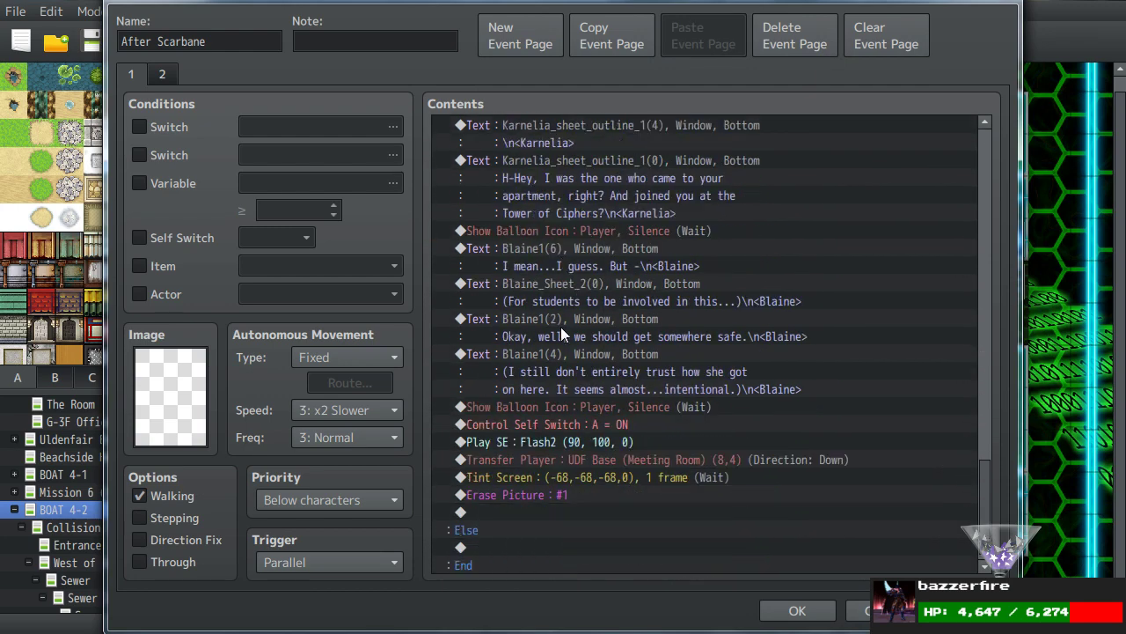
{"action": "left_click", "coordinate": [548, 389]}
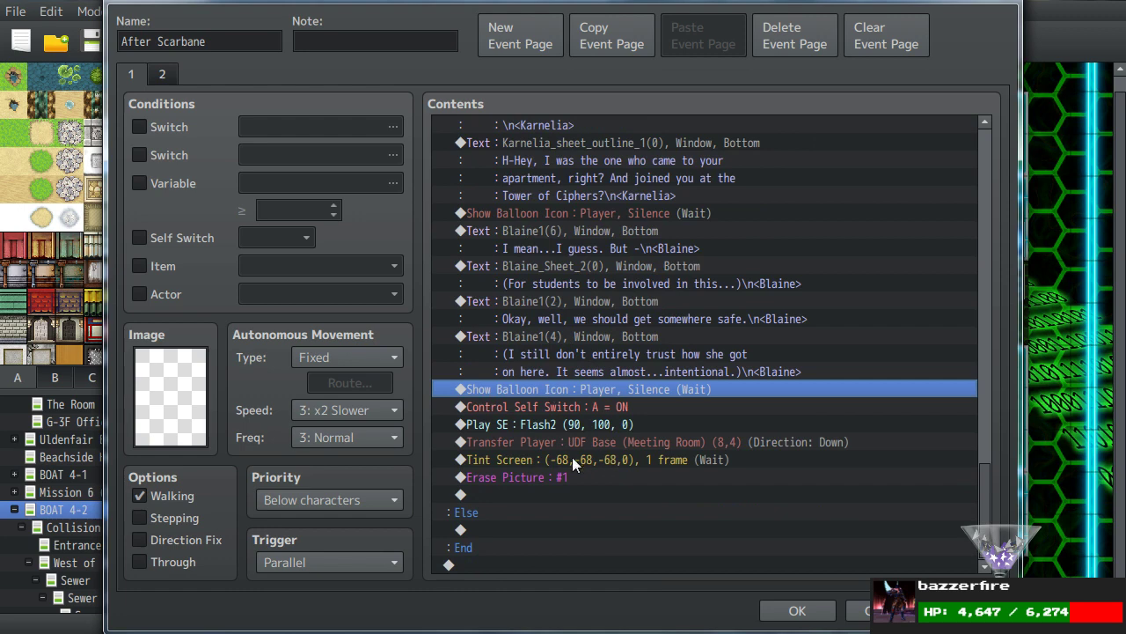
{"action": "left_click", "coordinate": [551, 412]}
{"action": "key", "text": "ctrl+v"}
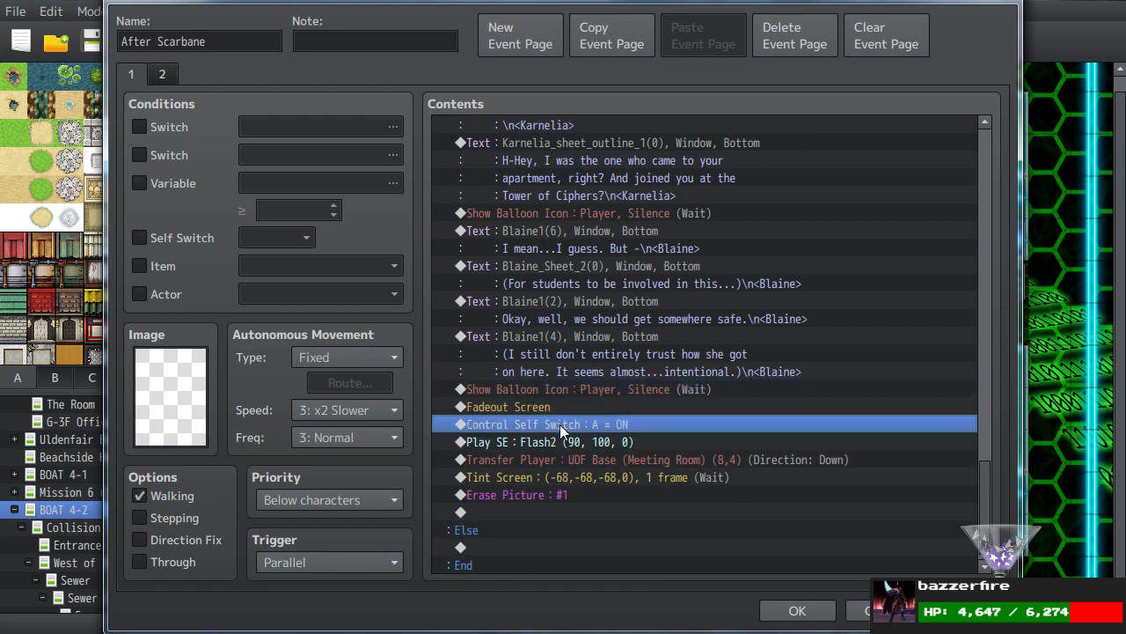
Start a Set Movement Route command before the Control Self Switch line, targeting Karnelia with Wait for Completion off.
{"action": "scroll", "coordinate": [559, 424], "scroll_direction": "down", "scroll_amount": 1}
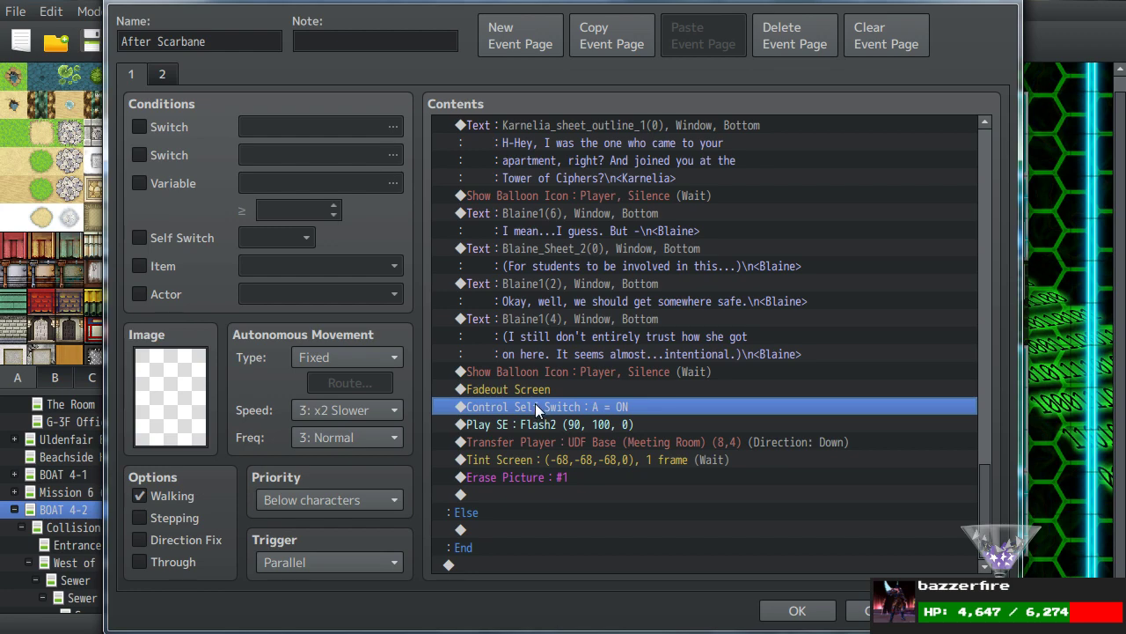
{"action": "key", "text": "Insert"}
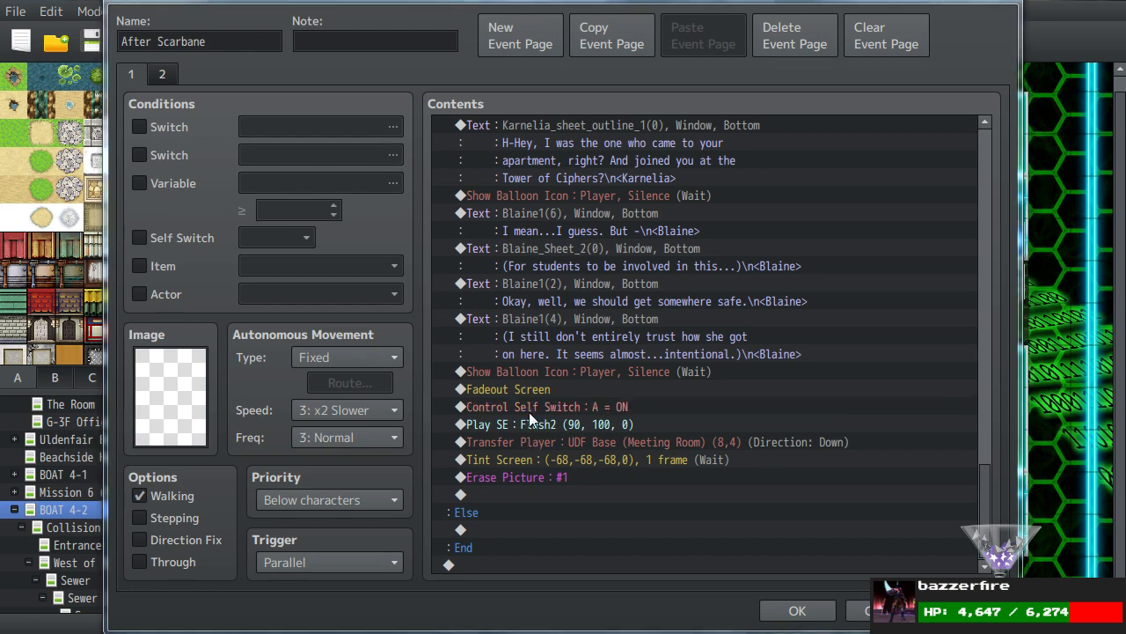
{"action": "left_click", "coordinate": [532, 77]}
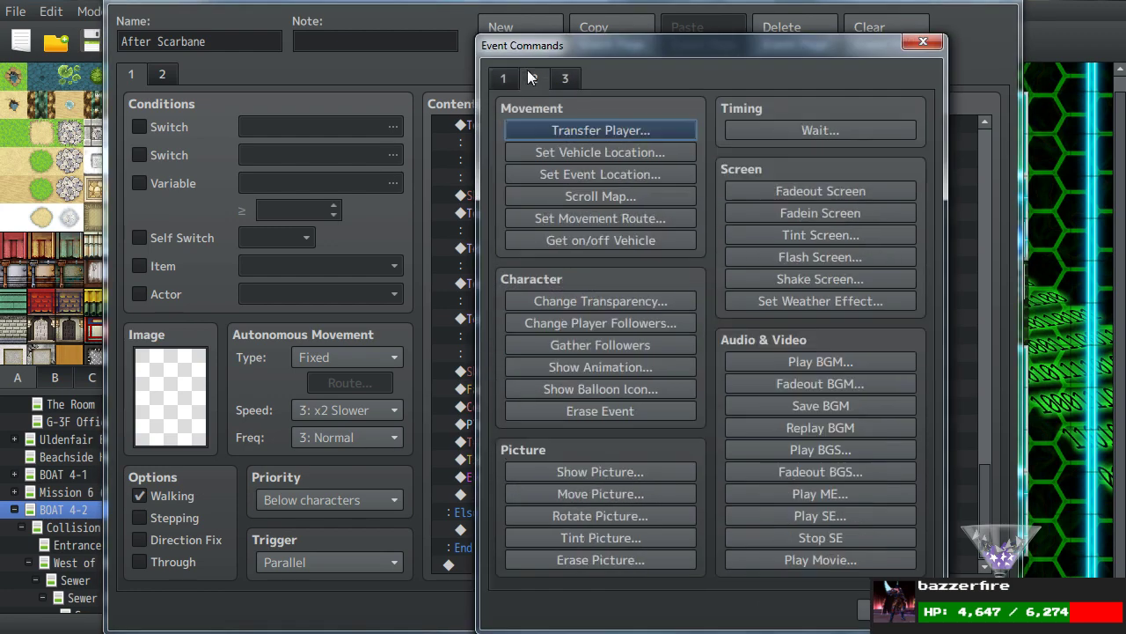
{"action": "left_click", "coordinate": [578, 222]}
{"action": "left_click", "coordinate": [452, 158]}
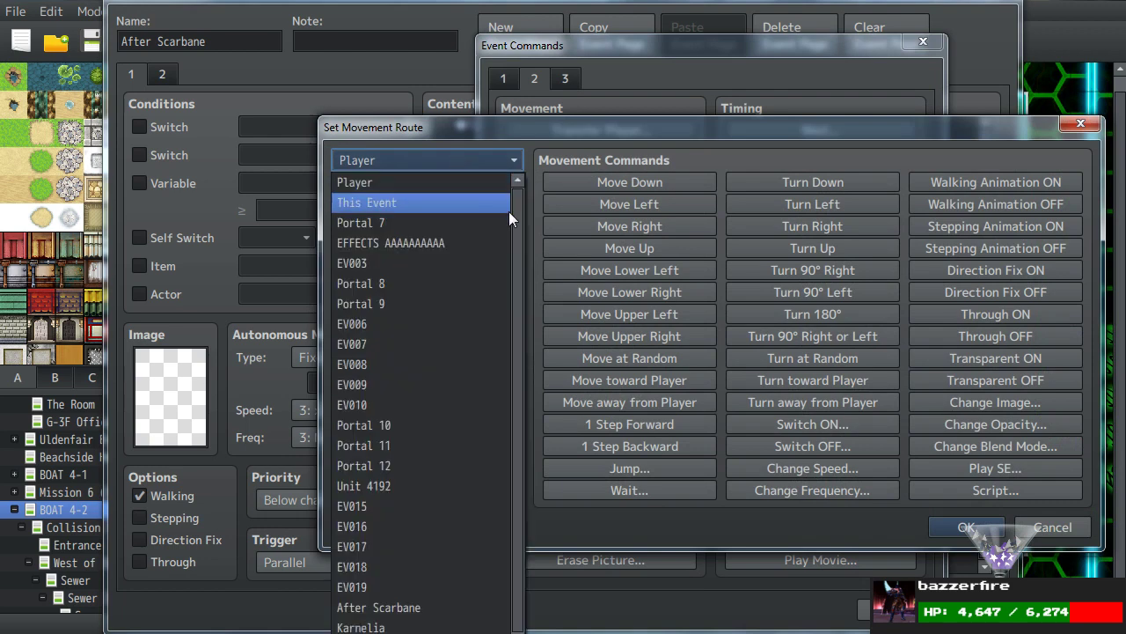
{"action": "left_click", "coordinate": [514, 370]}
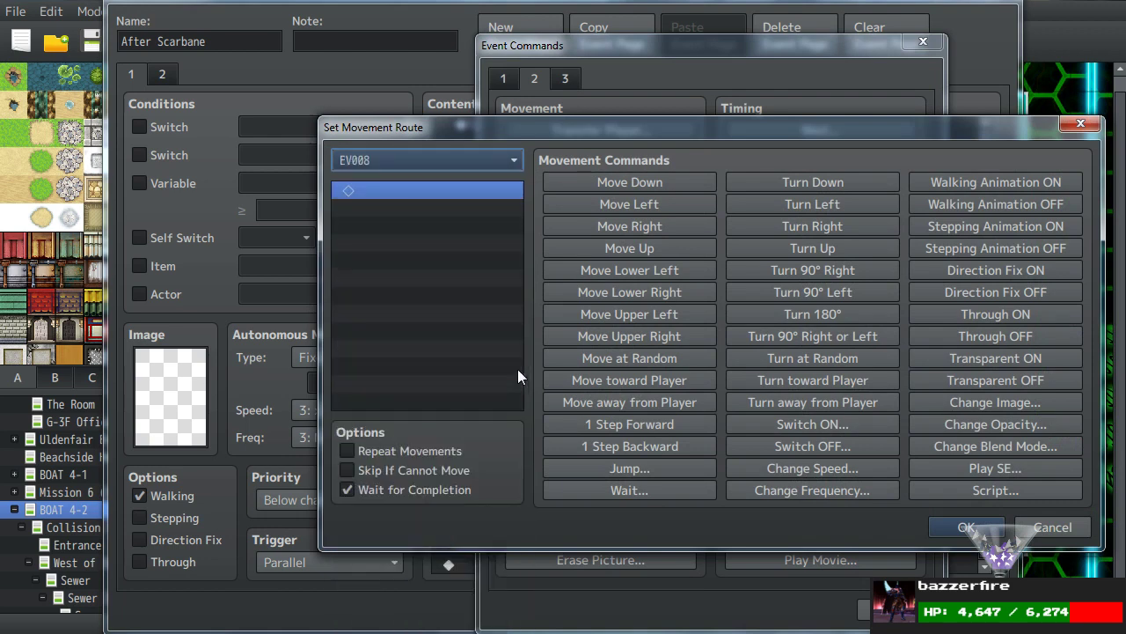
{"action": "left_click", "coordinate": [514, 160]}
{"action": "left_click", "coordinate": [360, 626]}
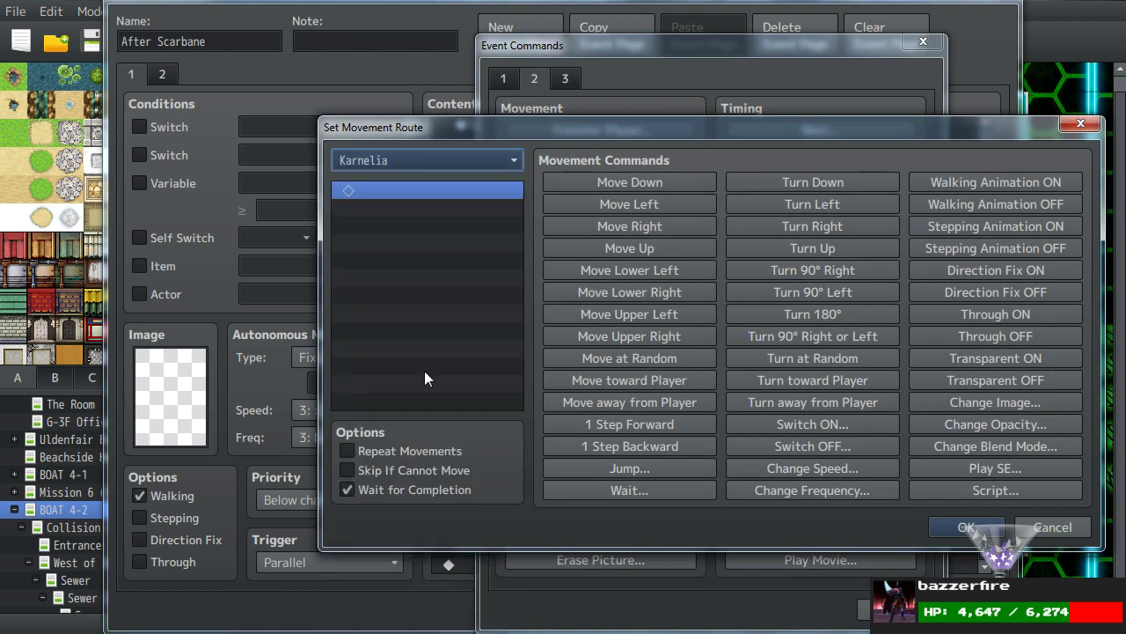
{"action": "left_click", "coordinate": [347, 489]}
Add the script this.sswitch("B",true) to Karnelia's movement route and save the After Scarbane event.
{"action": "left_click", "coordinate": [975, 488]}
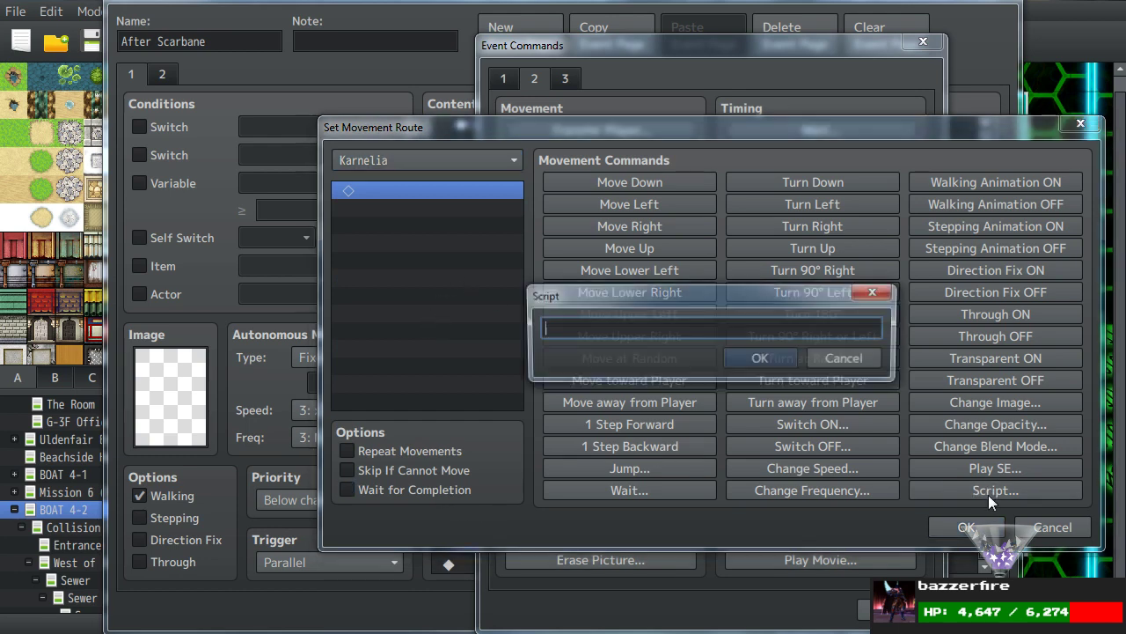
{"action": "type", "text": "this.sswitch(\"A\",b"}
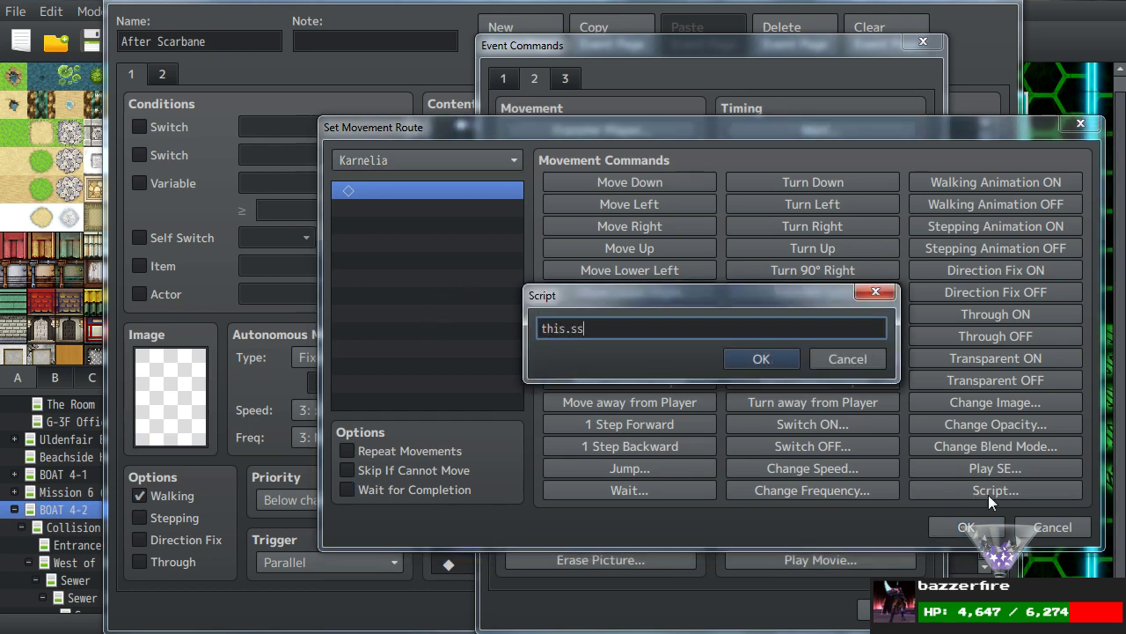
{"action": "key", "text": "BackSpace"}
{"action": "key", "text": "BackSpace"}
{"action": "key", "text": "BackSpace"}
{"action": "key", "text": "BackSpace"}
{"action": "type", "text": "B\",true)"}
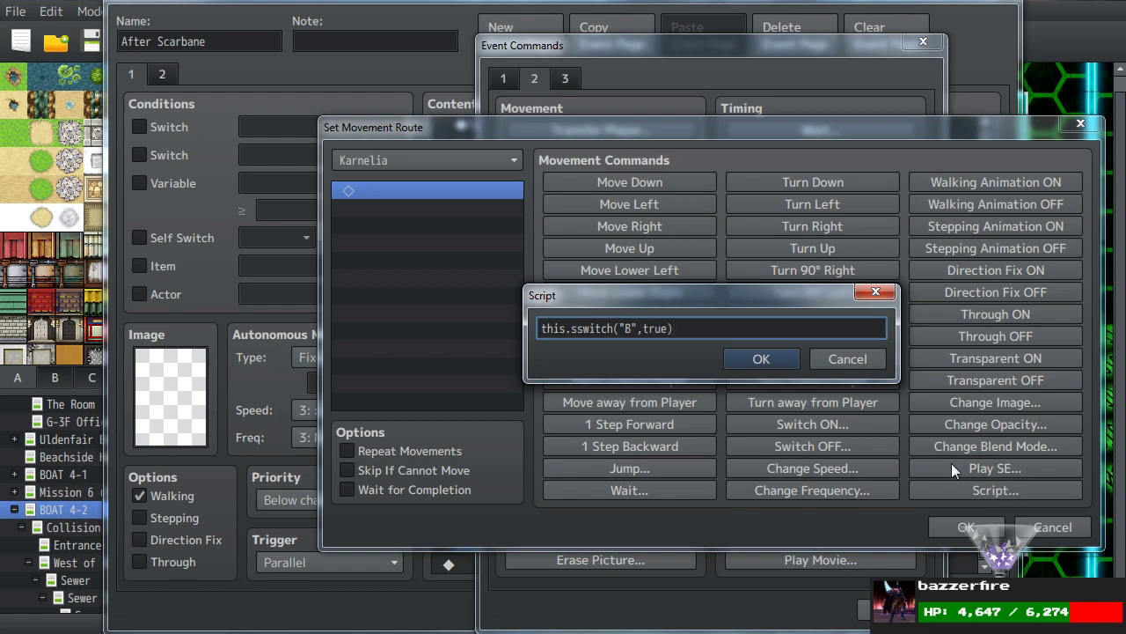
{"action": "left_click", "coordinate": [766, 359]}
{"action": "left_click", "coordinate": [972, 524]}
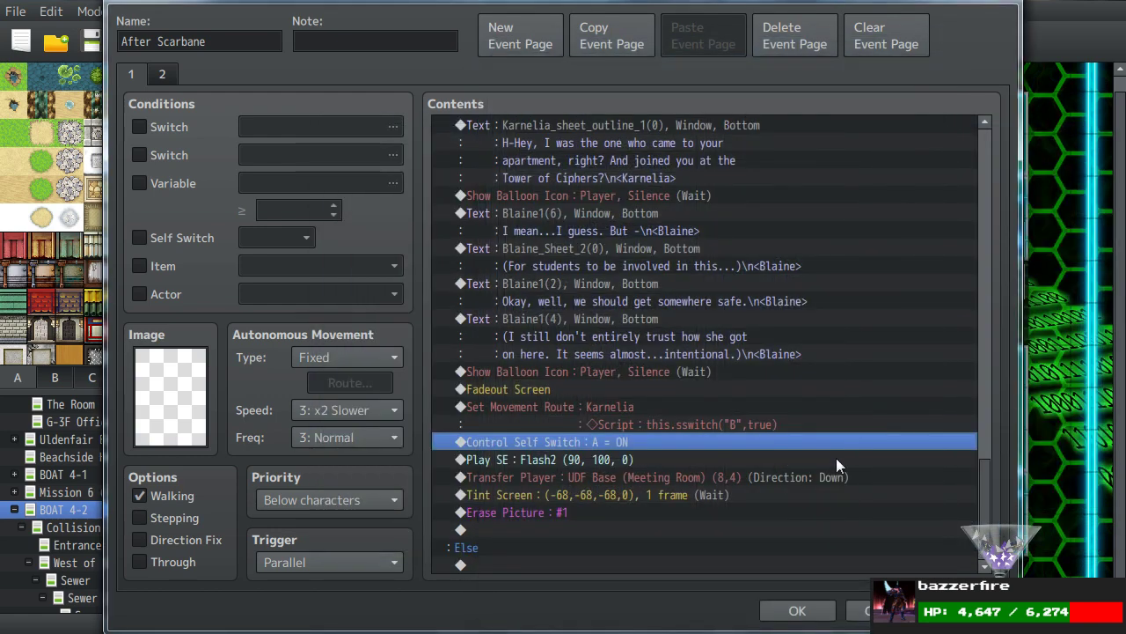
{"action": "left_click", "coordinate": [797, 608]}
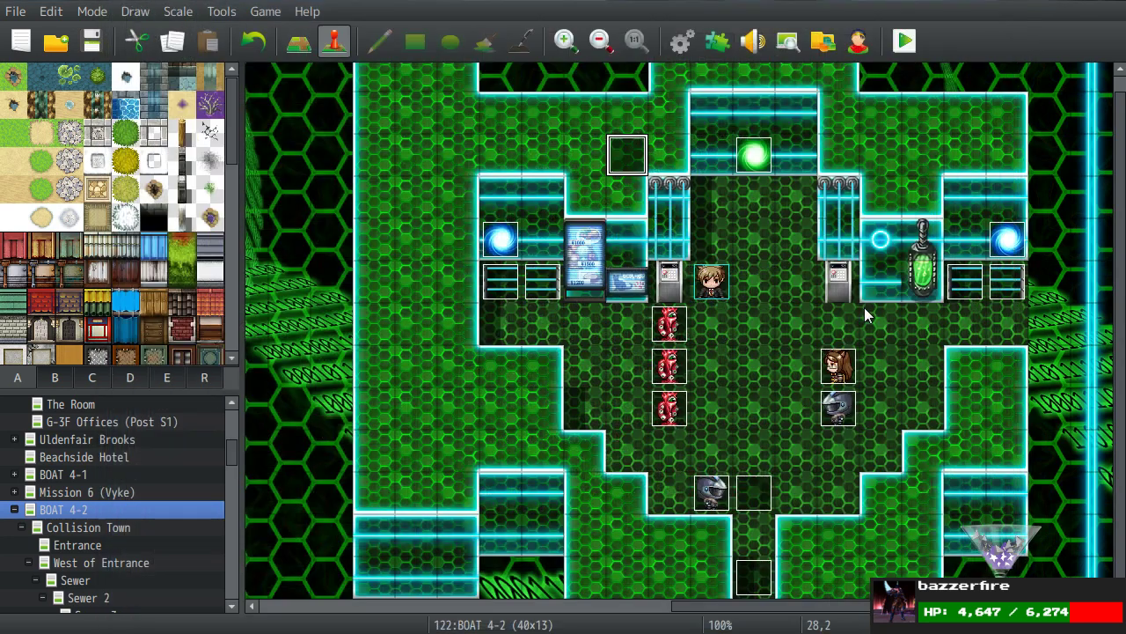
Add a blank second page to the Karnelia event on BOAT 4-2, conditioned on self switch B, and save it.
{"action": "double_click", "coordinate": [836, 368]}
{"action": "left_click", "coordinate": [502, 34]}
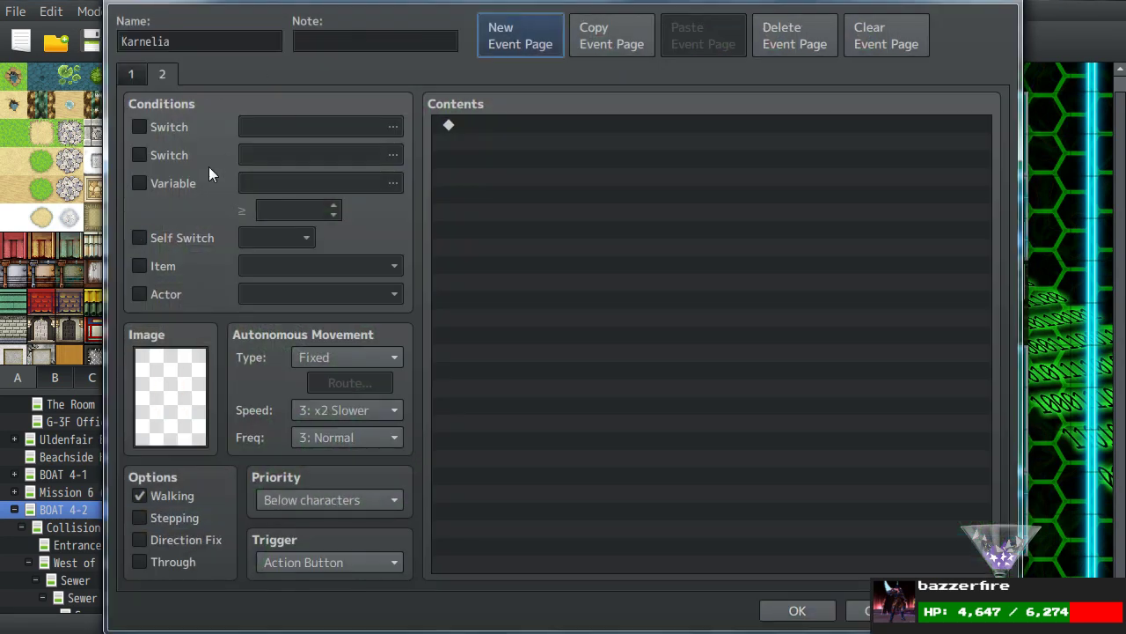
{"action": "left_click", "coordinate": [264, 247]}
{"action": "left_click", "coordinate": [265, 274]}
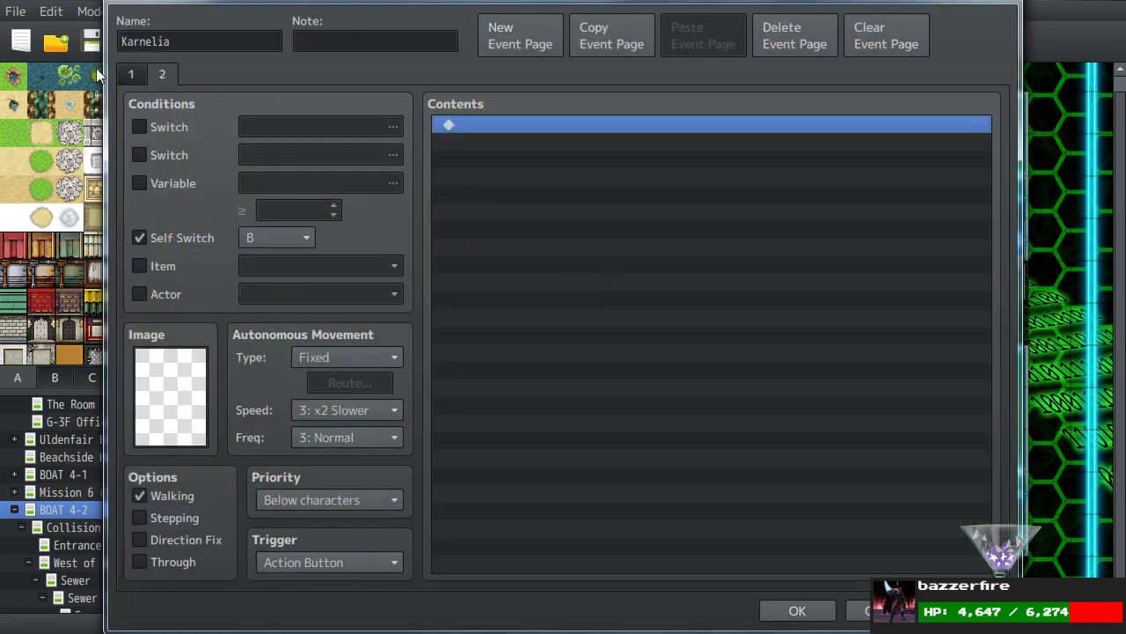
{"action": "left_click", "coordinate": [137, 75]}
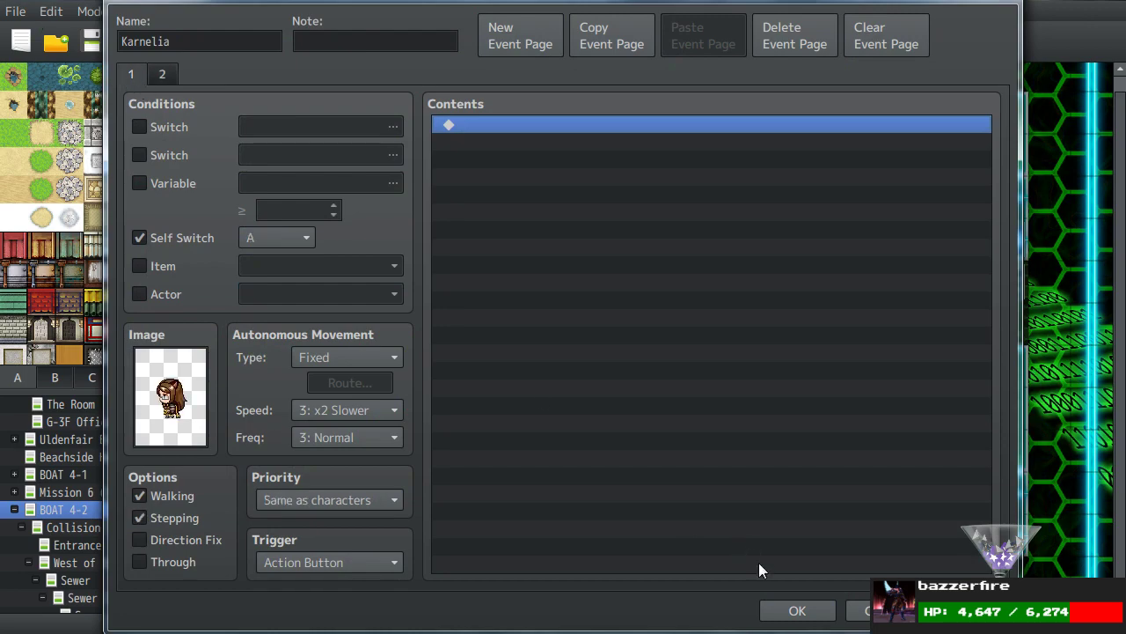
{"action": "left_click", "coordinate": [797, 610]}
Examine the event pages of the helmeted unit below Karnelia, the middle red Glib, and Unit 4192.
{"action": "double_click", "coordinate": [838, 408]}
{"action": "left_click", "coordinate": [162, 74]}
{"action": "left_click", "coordinate": [131, 73]}
{"action": "left_click", "coordinate": [801, 616]}
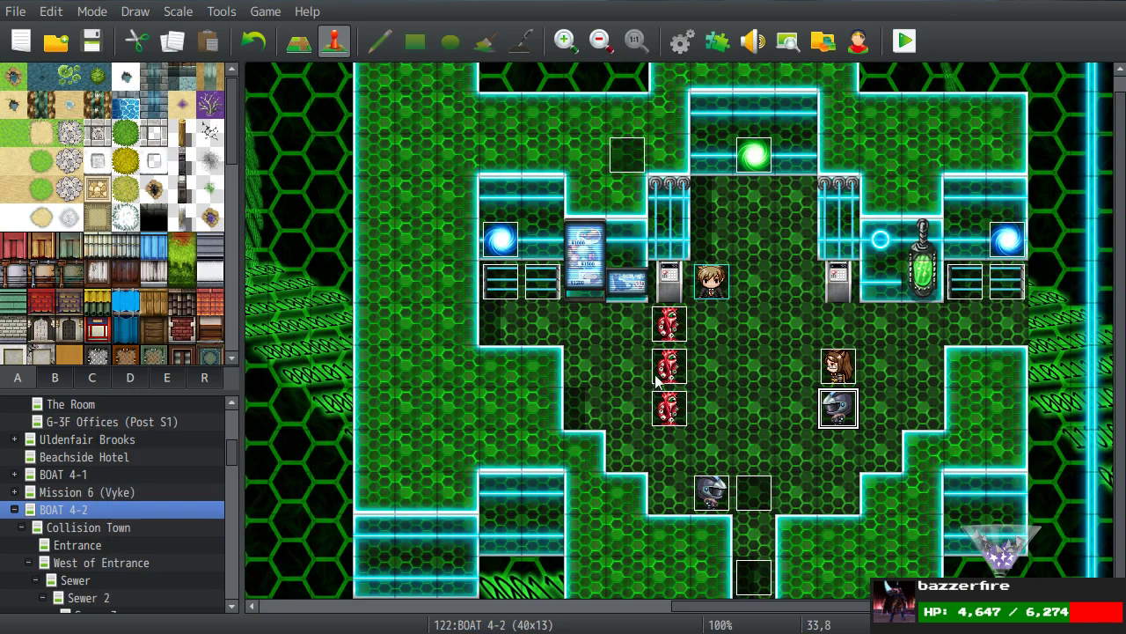
{"action": "left_click", "coordinate": [670, 368]}
{"action": "double_click", "coordinate": [673, 373]}
{"action": "left_click", "coordinate": [161, 76]}
{"action": "left_click", "coordinate": [774, 607]}
{"action": "left_click", "coordinate": [707, 504]}
{"action": "double_click", "coordinate": [708, 505]}
{"action": "left_click", "coordinate": [151, 76]}
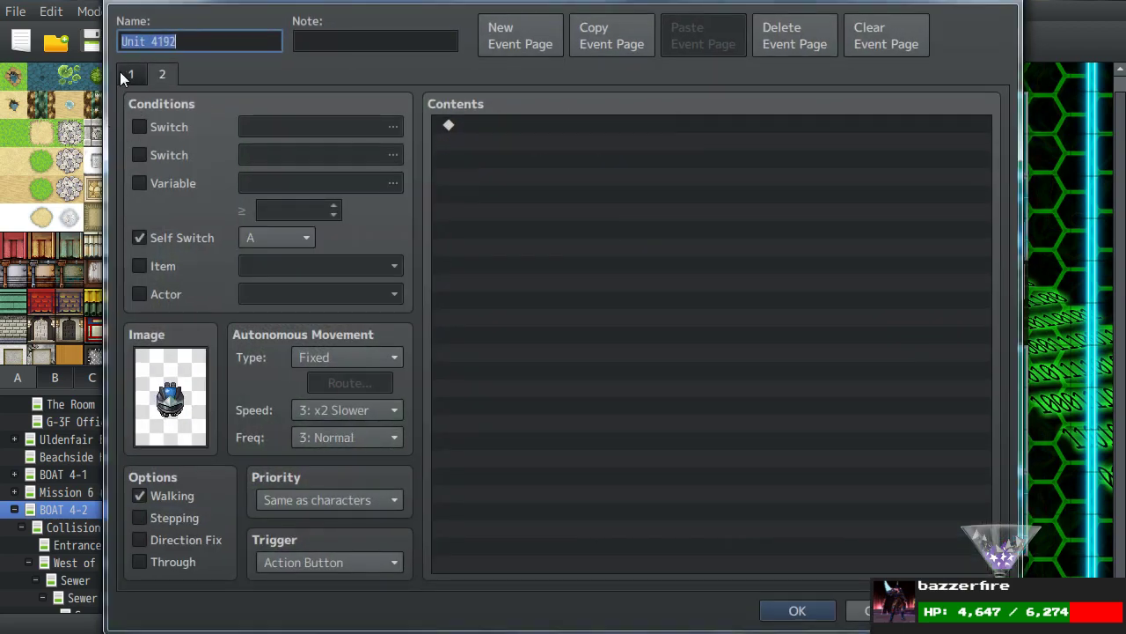
{"action": "left_click", "coordinate": [123, 73]}
{"action": "left_click", "coordinate": [796, 610]}
Duplicate Karnelia's this.sswitch("B",true) movement route twice in the After Scarbane event, target one copy at Unit Fighter, and save the event.
{"action": "left_click", "coordinate": [627, 156]}
{"action": "double_click", "coordinate": [627, 156]}
{"action": "left_click_drag", "start_coordinate": [995, 173], "coordinate": [990, 528]}
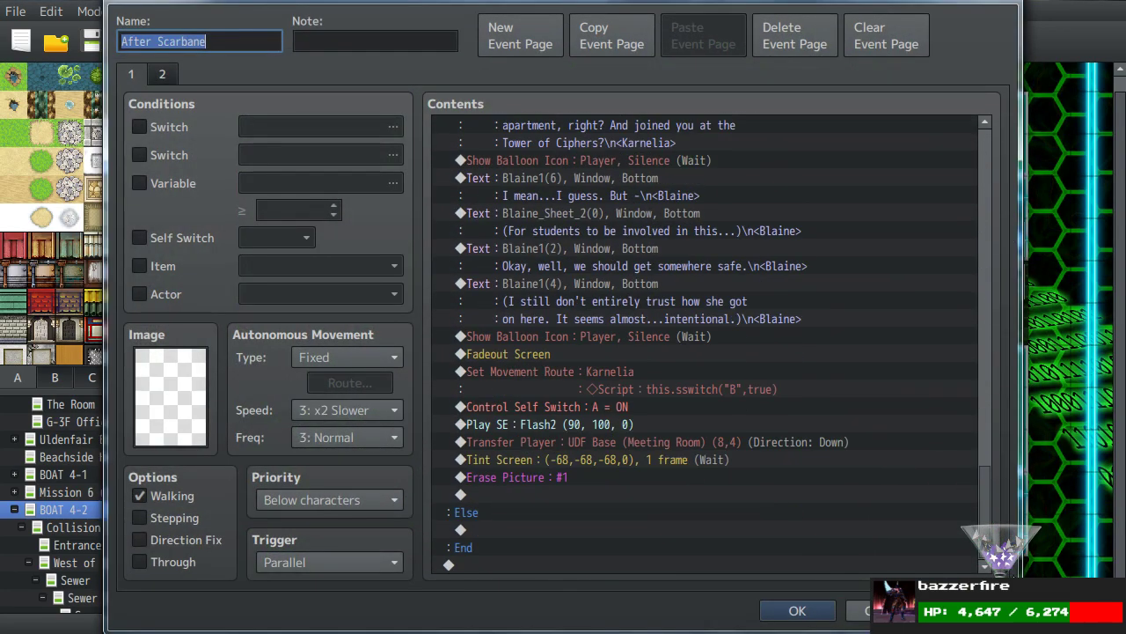
{"action": "left_click", "coordinate": [540, 370]}
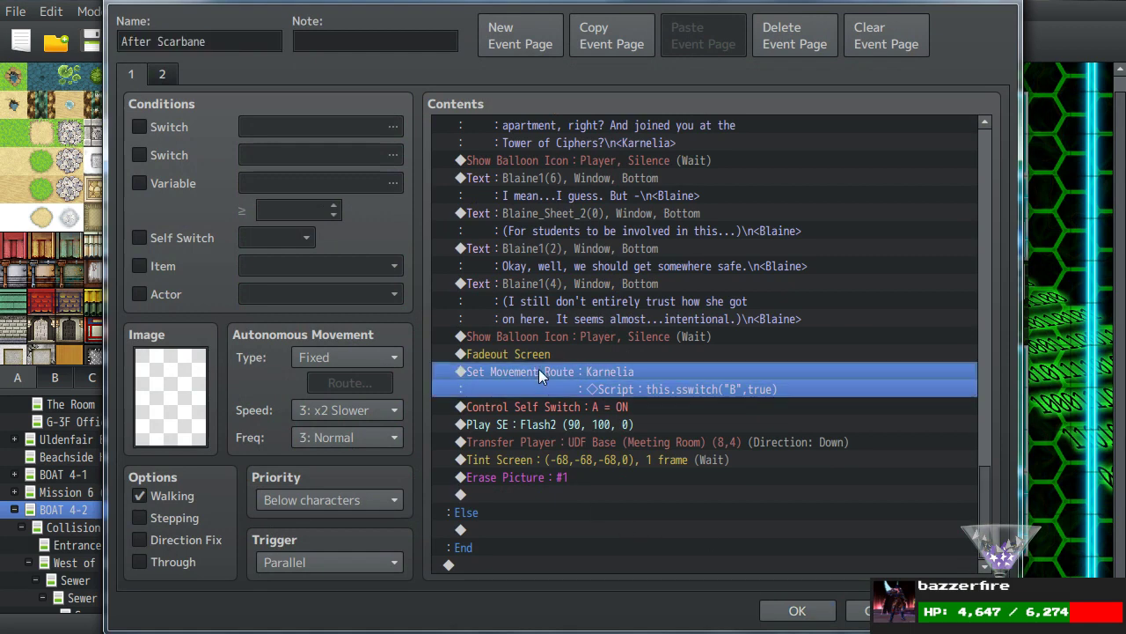
{"action": "key", "text": "ctrl+v"}
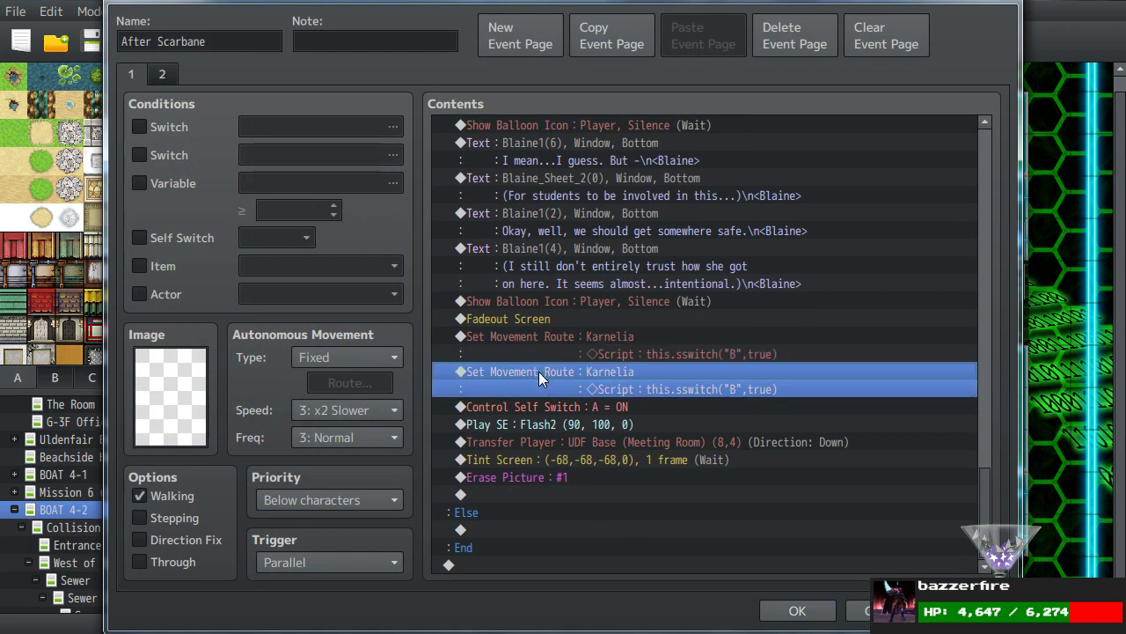
{"action": "double_click", "coordinate": [540, 371]}
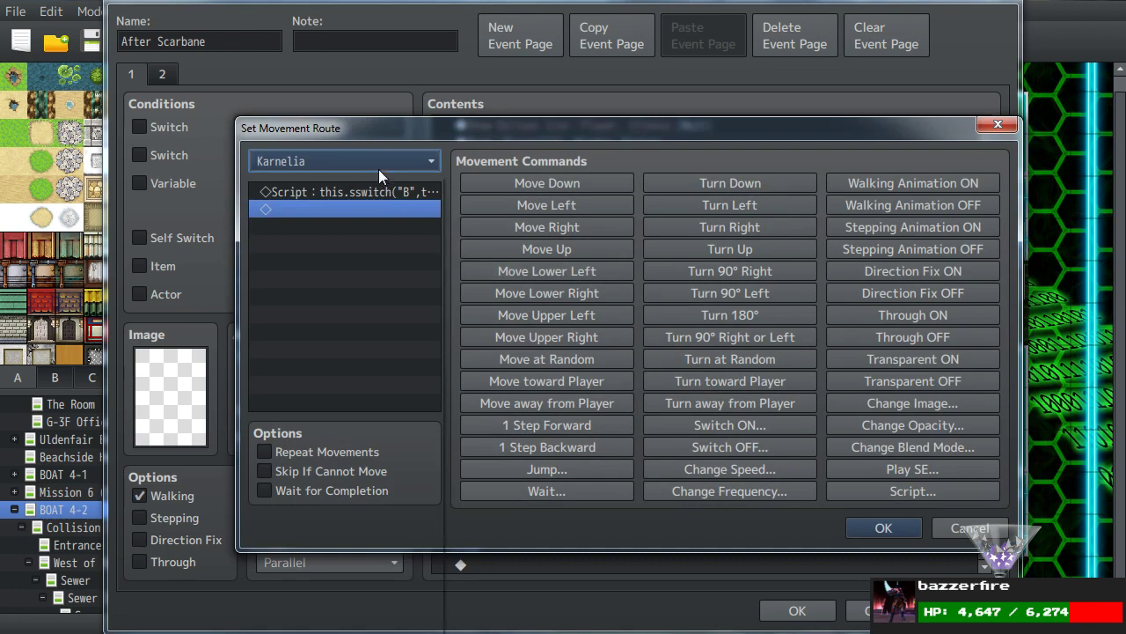
{"action": "left_click", "coordinate": [380, 171]}
{"action": "left_click", "coordinate": [334, 606]}
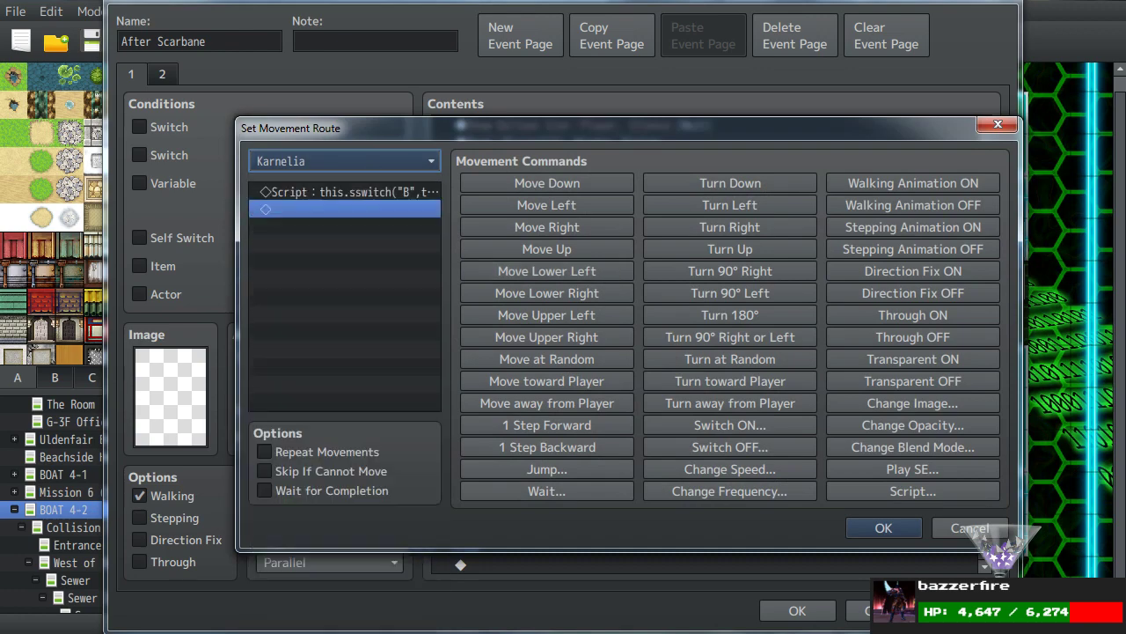
{"action": "left_click", "coordinate": [869, 527]}
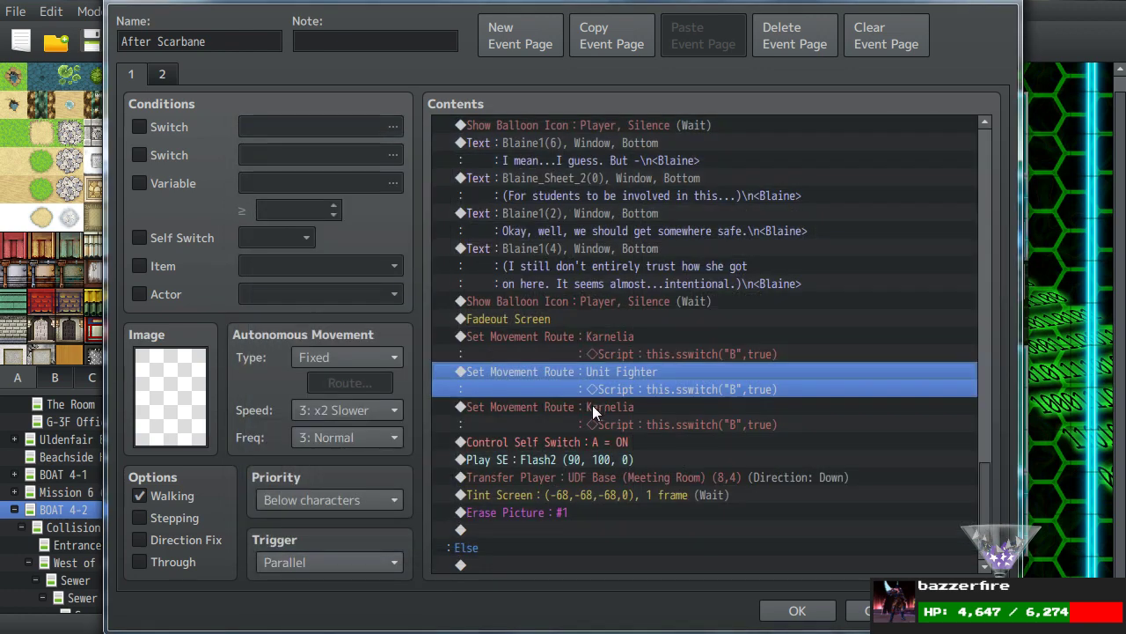
{"action": "left_click", "coordinate": [866, 608]}
Check both event pages of Unit Fighter below Karnelia, including the second page's self switch condition.
{"action": "double_click", "coordinate": [836, 409]}
{"action": "left_click", "coordinate": [160, 75]}
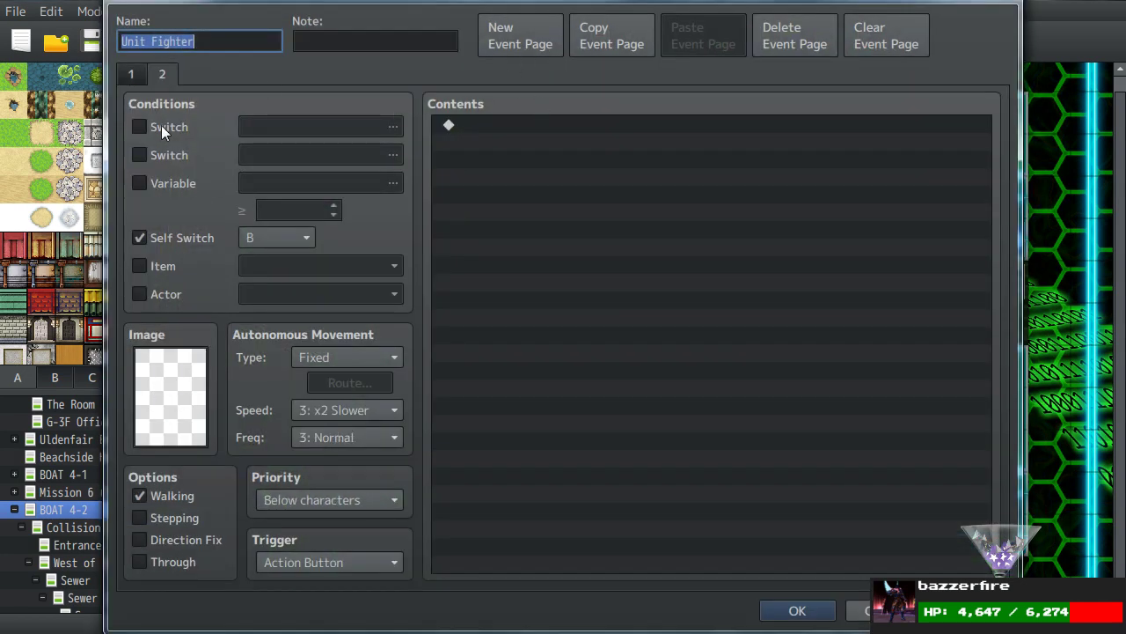
{"action": "left_click", "coordinate": [129, 76]}
{"action": "left_click", "coordinate": [164, 74]}
{"action": "left_click", "coordinate": [798, 610]}
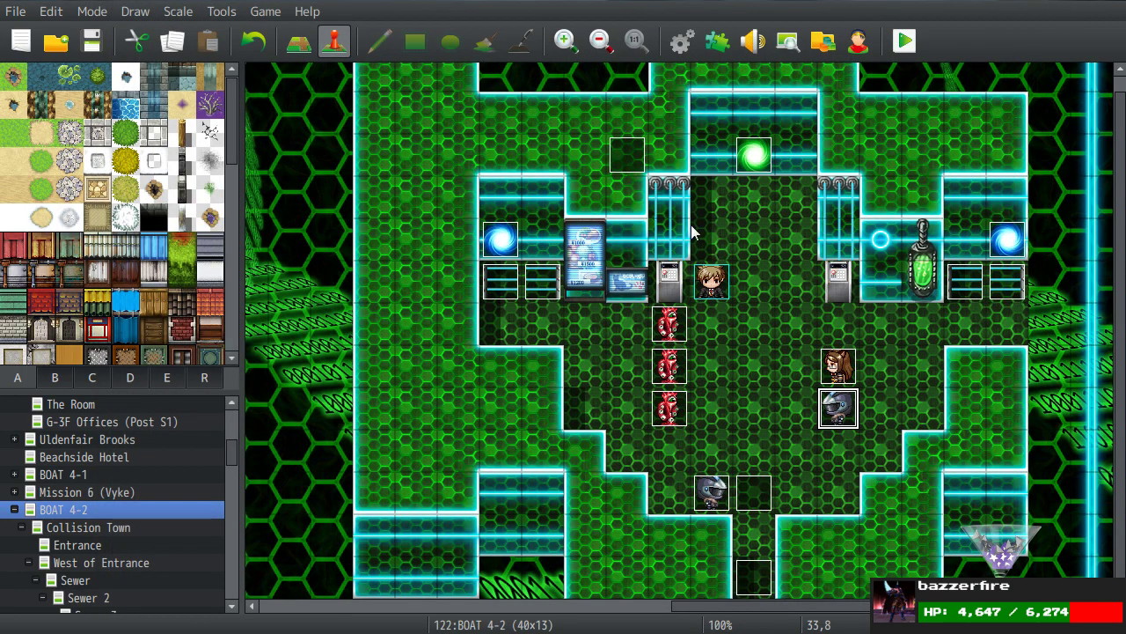
Change the script in After Scarbane's duplicate Karnelia movement route below Unit Fighter's to this.sswitch("A",false).
{"action": "double_click", "coordinate": [624, 151]}
{"action": "left_click_drag", "start_coordinate": [985, 145], "coordinate": [961, 548]}
{"action": "double_click", "coordinate": [592, 376]}
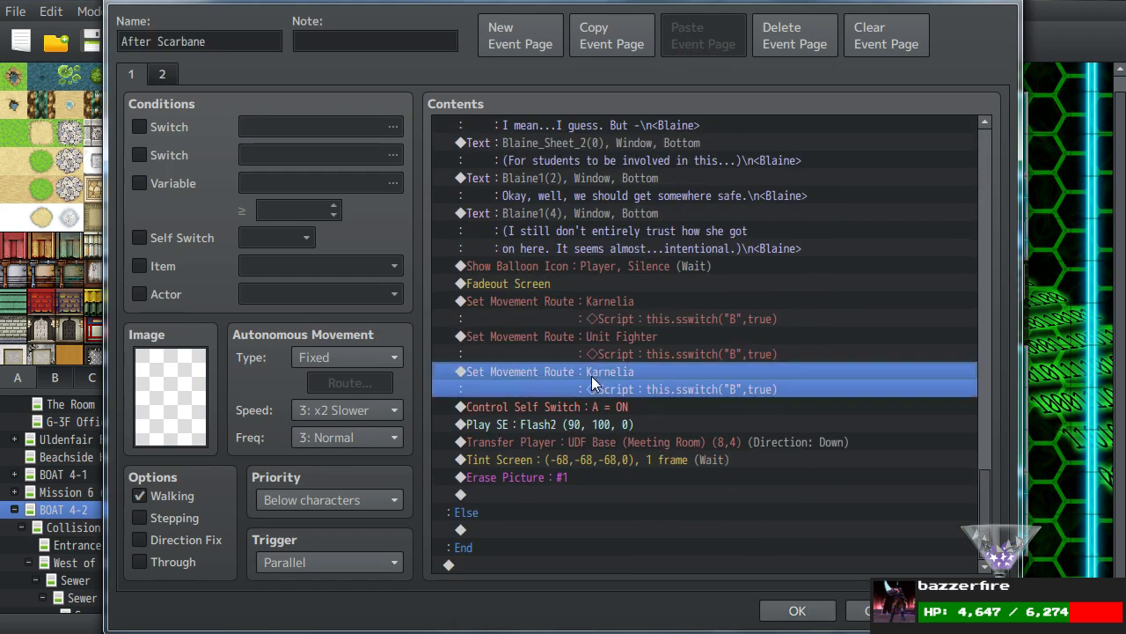
{"action": "left_click", "coordinate": [266, 213]}
{"action": "double_click", "coordinate": [302, 192]}
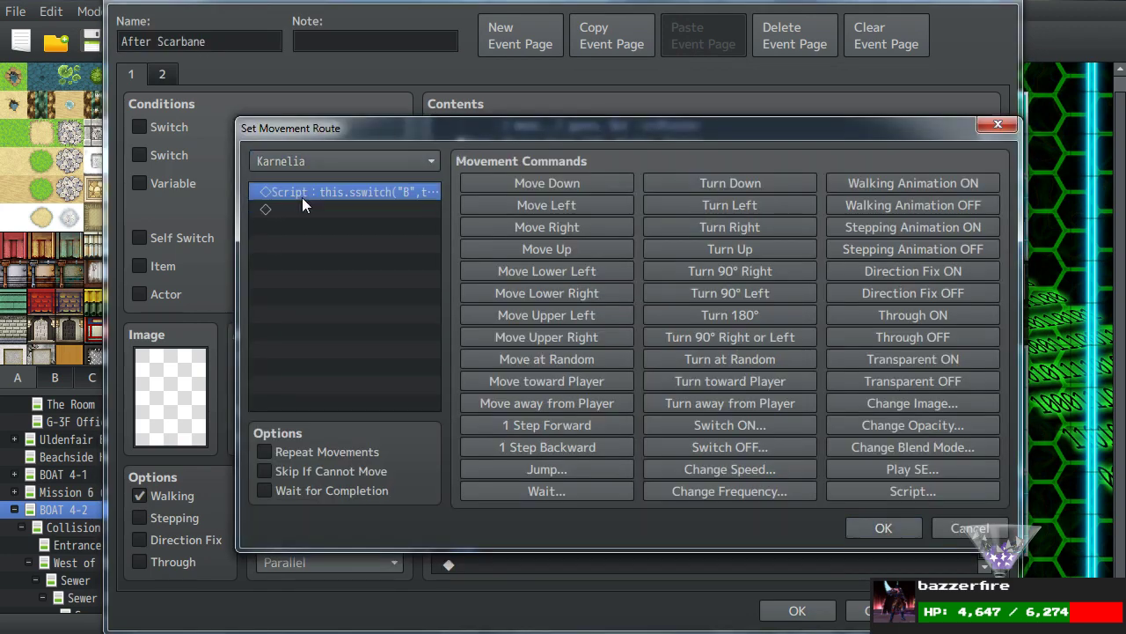
{"action": "key", "text": "End"}
{"action": "key", "text": "BackSpace"}
{"action": "key", "text": "BackSpace"}
{"action": "key", "text": "BackSpace"}
{"action": "key", "text": "BackSpace"}
{"action": "key", "text": "BackSpace"}
{"action": "key", "text": "BackSpace"}
{"action": "key", "text": "BackSpace"}
{"action": "key", "text": "BackSpace"}
{"action": "key", "text": "BackSpace"}
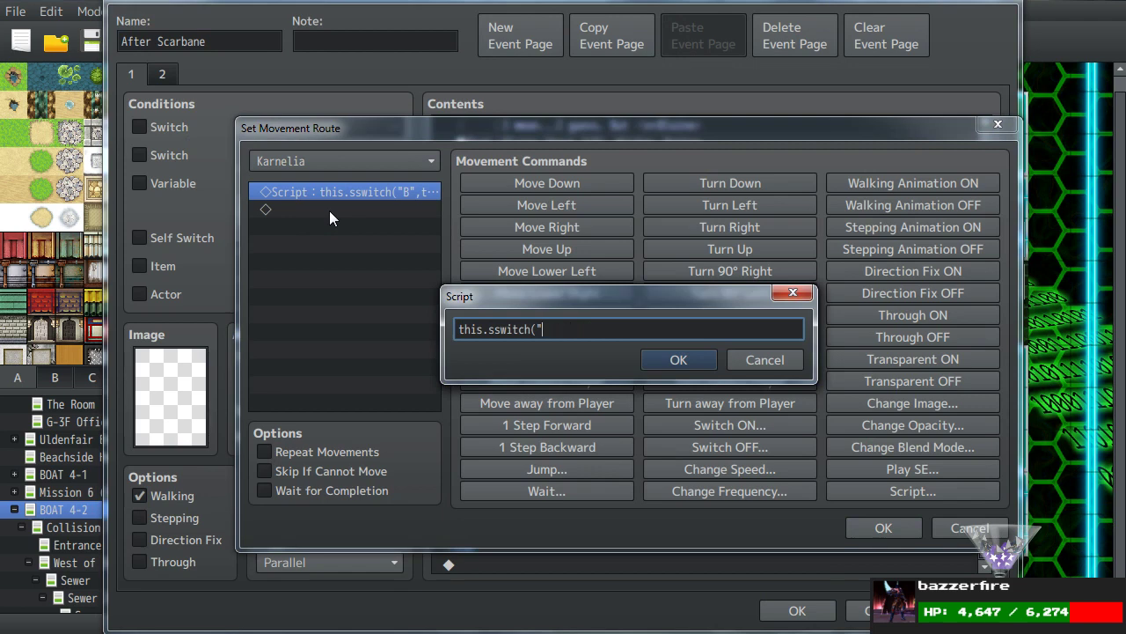
{"action": "type", "text": "\"A\",t"}
{"action": "key", "text": "BackSpace"}
{"action": "type", "text": "false)"}
{"action": "left_click", "coordinate": [651, 359]}
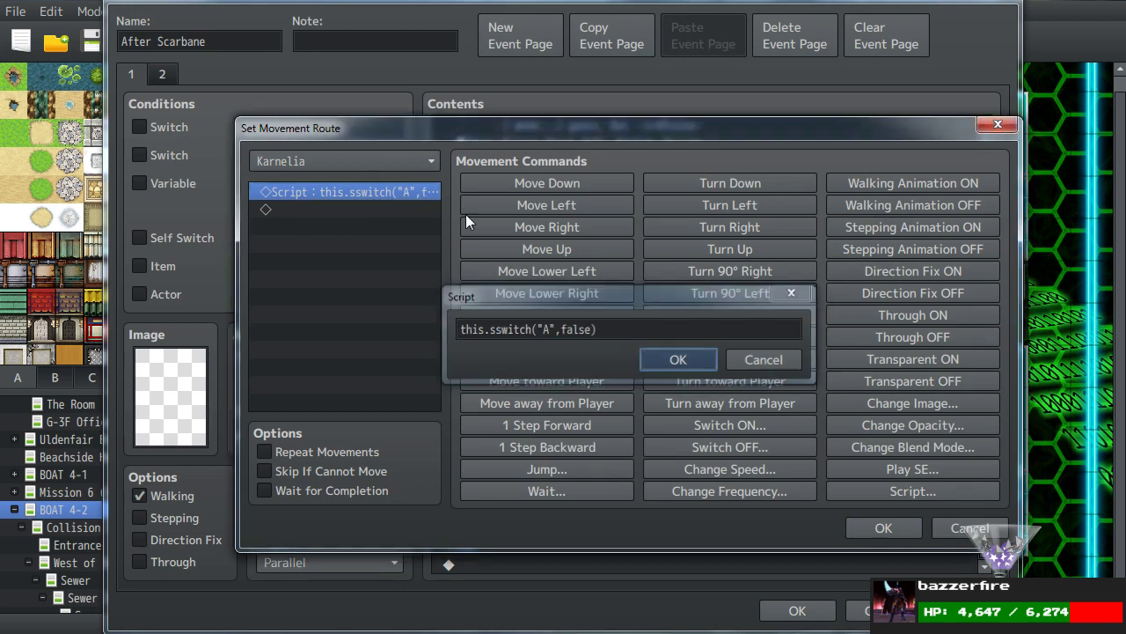
Target the movement route containing this.sswitch("A",false) at Unit 4192.
{"action": "left_click", "coordinate": [325, 161]}
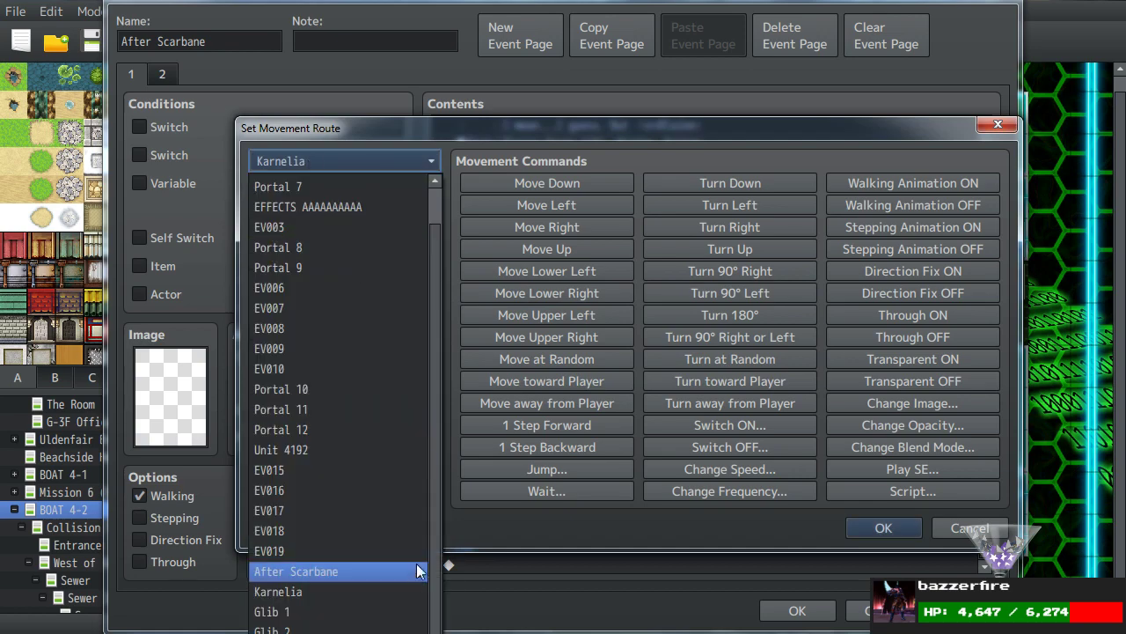
{"action": "left_click", "coordinate": [305, 448]}
{"action": "left_click", "coordinate": [880, 531]}
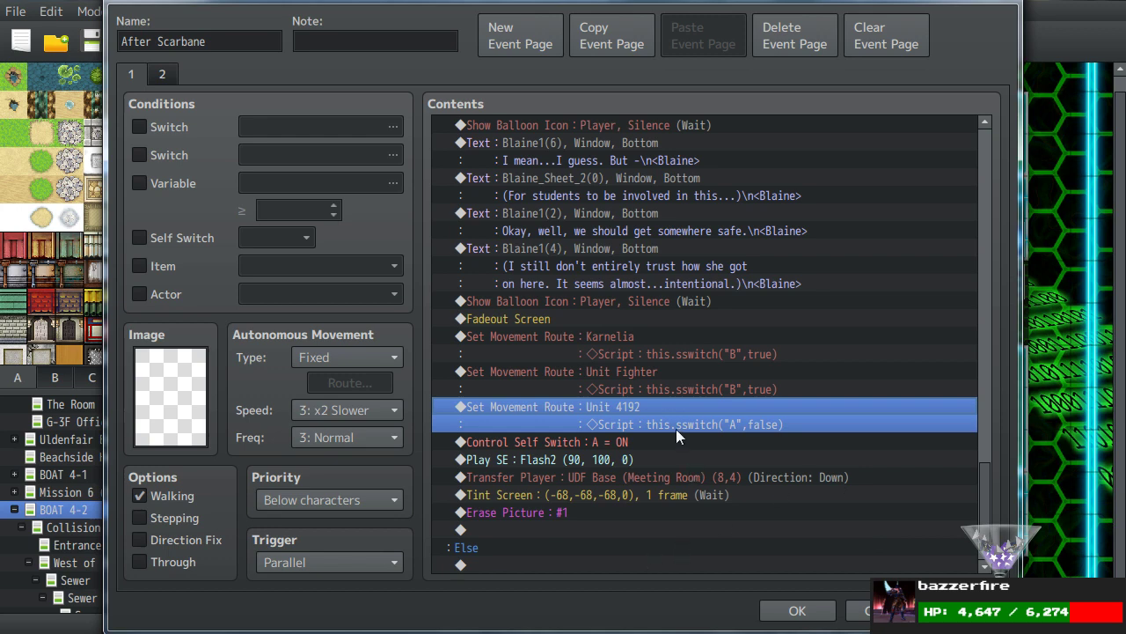
Examine After Scarbane's closing commands, from the fadeout and movement routes through the self switch, transfer and picture erase.
{"action": "scroll", "coordinate": [676, 428], "scroll_direction": "down", "scroll_amount": 1}
{"action": "scroll", "coordinate": [676, 428], "scroll_direction": "up", "scroll_amount": 1}
{"action": "scroll", "coordinate": [676, 428], "scroll_direction": "down", "scroll_amount": 1}
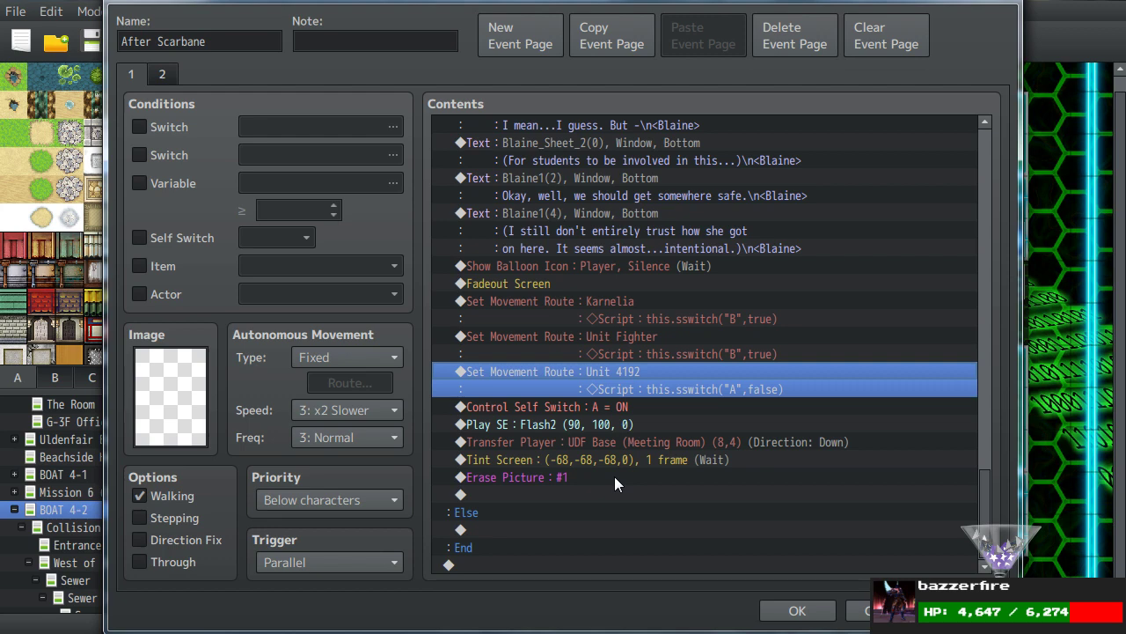
{"action": "left_click", "coordinate": [604, 370]}
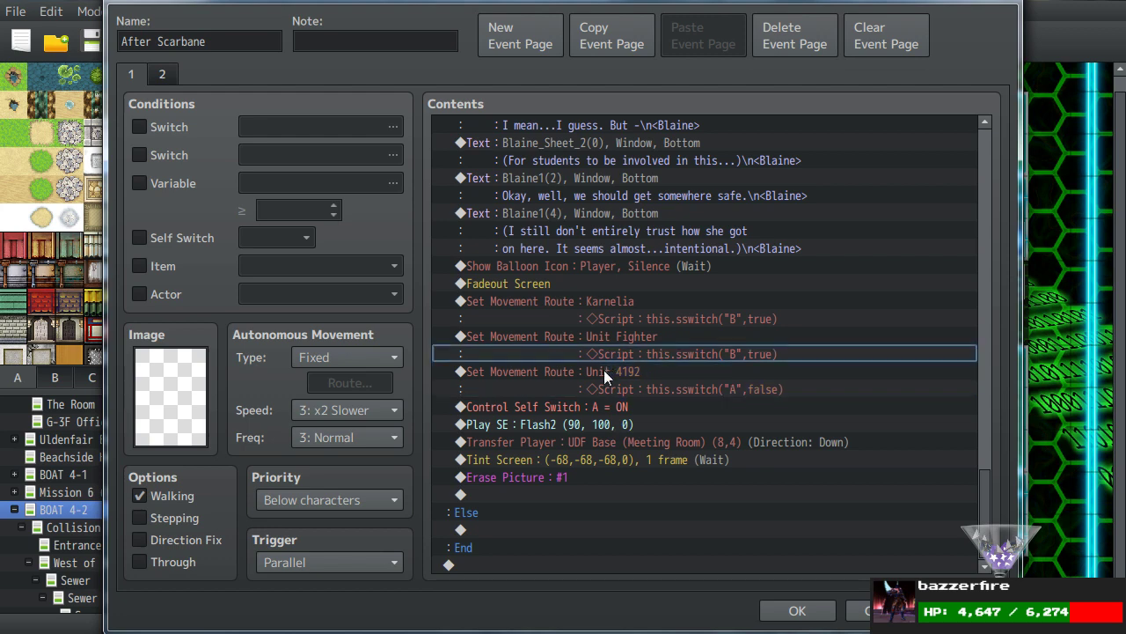
{"action": "left_click", "coordinate": [493, 564]}
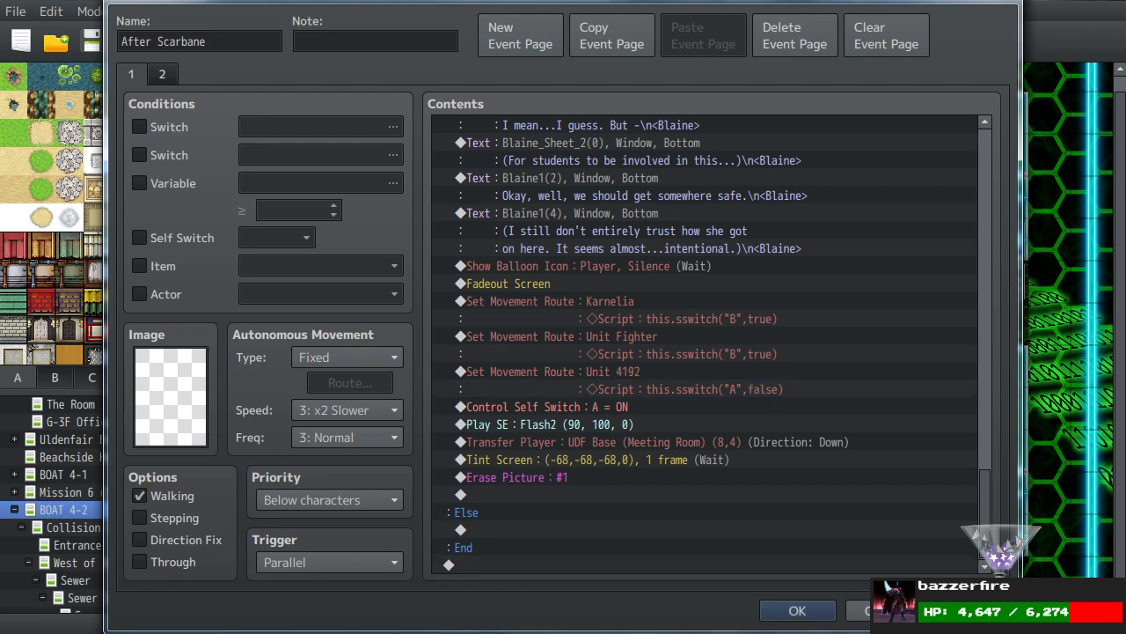
{"action": "scroll", "coordinate": [626, 470], "scroll_direction": "up", "scroll_amount": 1}
{"action": "scroll", "coordinate": [626, 470], "scroll_direction": "down", "scroll_amount": 1}
{"action": "left_click", "coordinate": [611, 438]}
{"action": "left_click", "coordinate": [574, 418]}
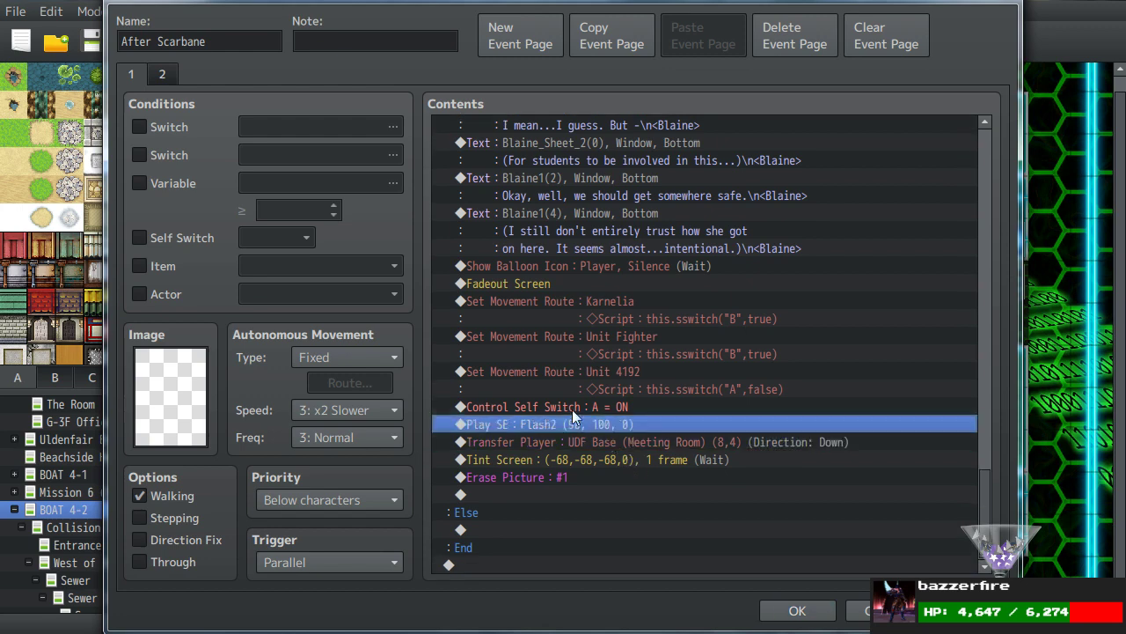
{"action": "left_click", "coordinate": [574, 405]}
{"action": "left_click", "coordinate": [607, 376]}
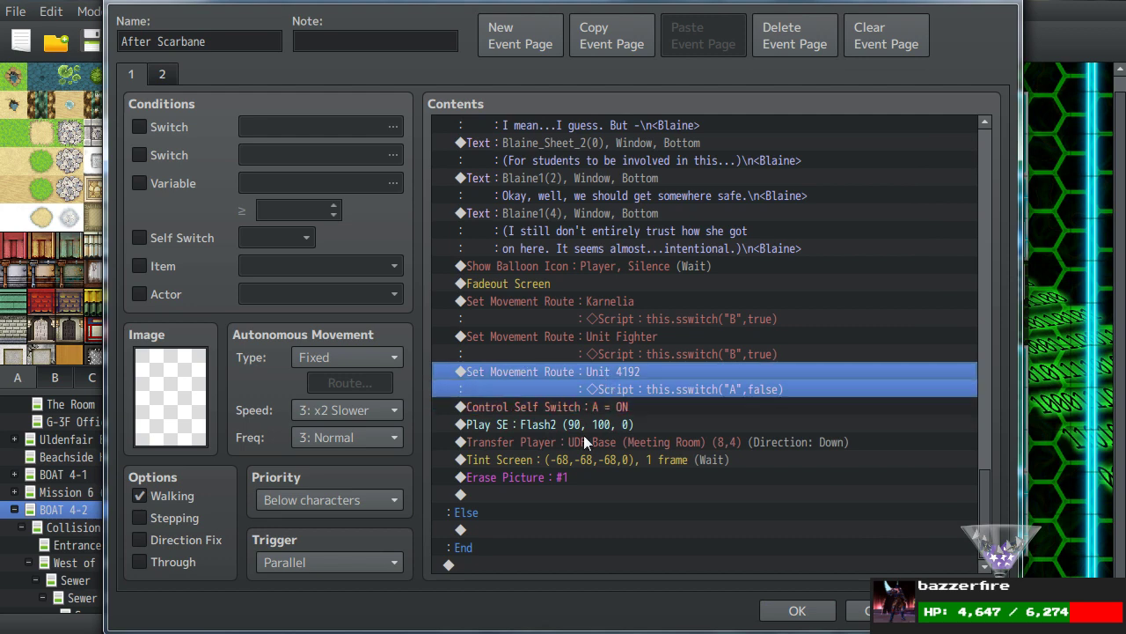
Check After Scarbane's second page and read through the first page's whole command list.
{"action": "left_click", "coordinate": [160, 76]}
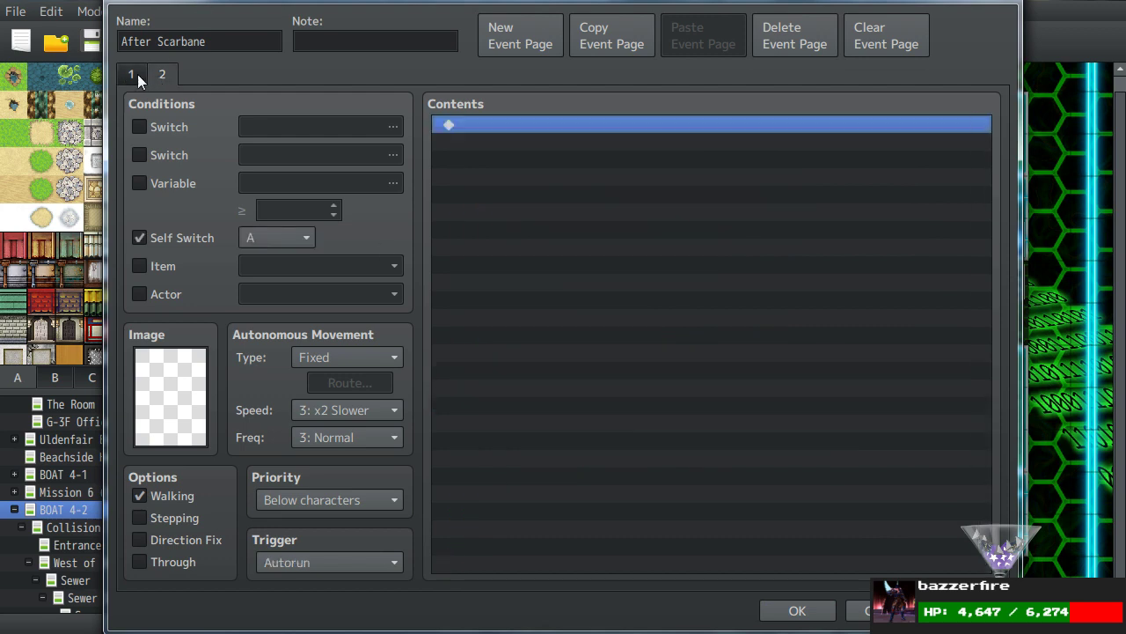
{"action": "left_click", "coordinate": [128, 75]}
{"action": "left_click", "coordinate": [558, 339]}
{"action": "scroll", "coordinate": [558, 342], "scroll_direction": "down", "scroll_amount": 8}
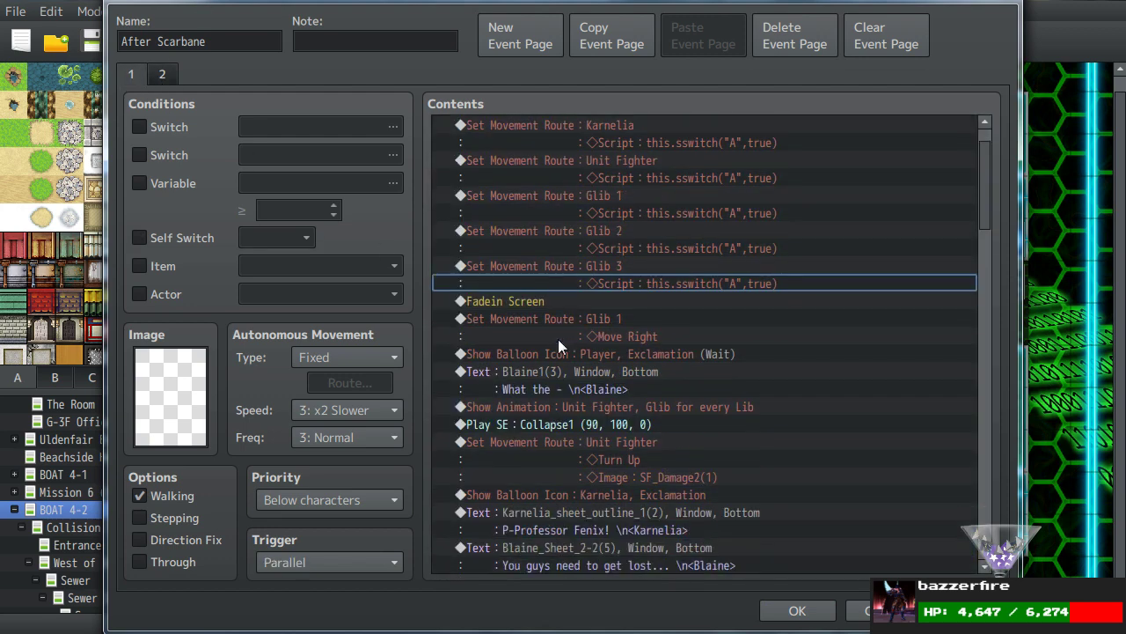
{"action": "scroll", "coordinate": [558, 344], "scroll_direction": "down", "scroll_amount": 10}
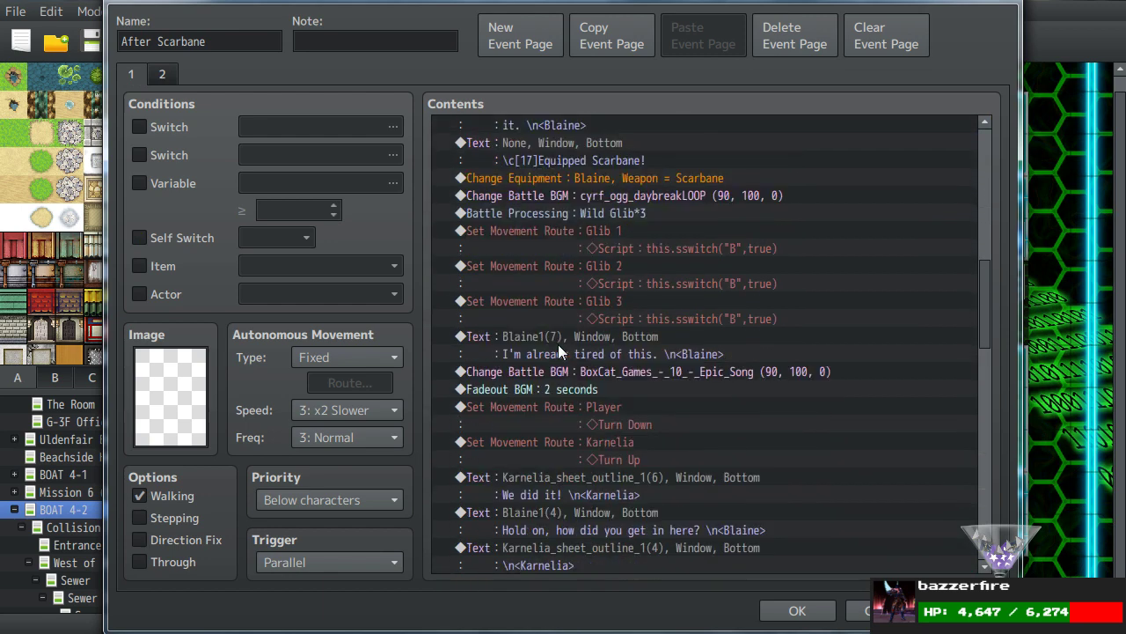
{"action": "scroll", "coordinate": [558, 344], "scroll_direction": "down", "scroll_amount": 10}
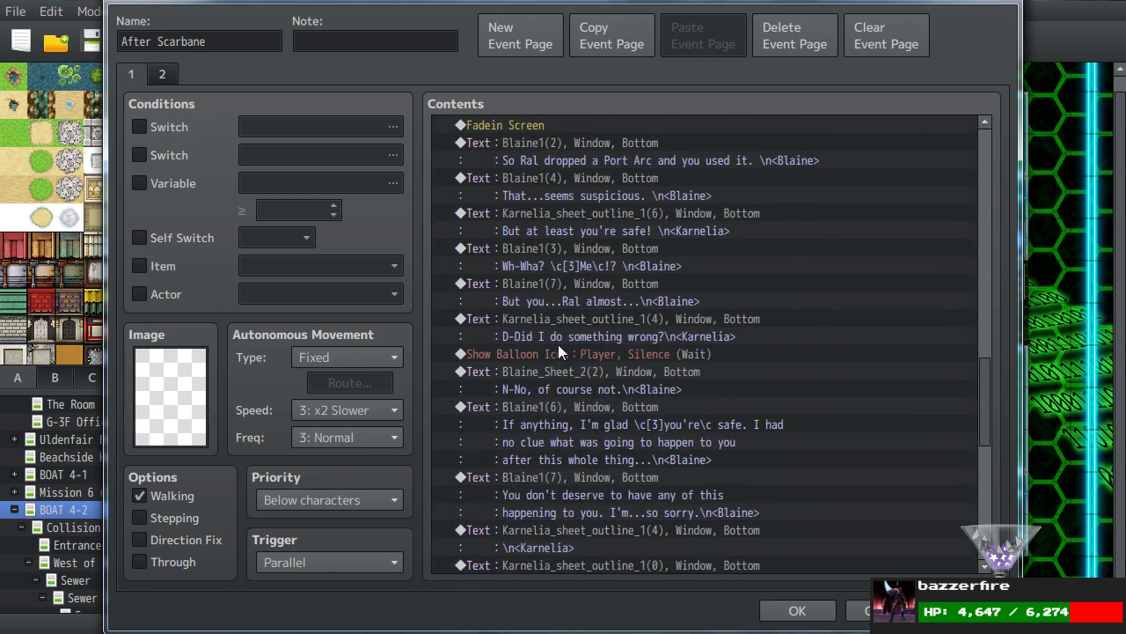
{"action": "scroll", "coordinate": [558, 344], "scroll_direction": "down", "scroll_amount": 4}
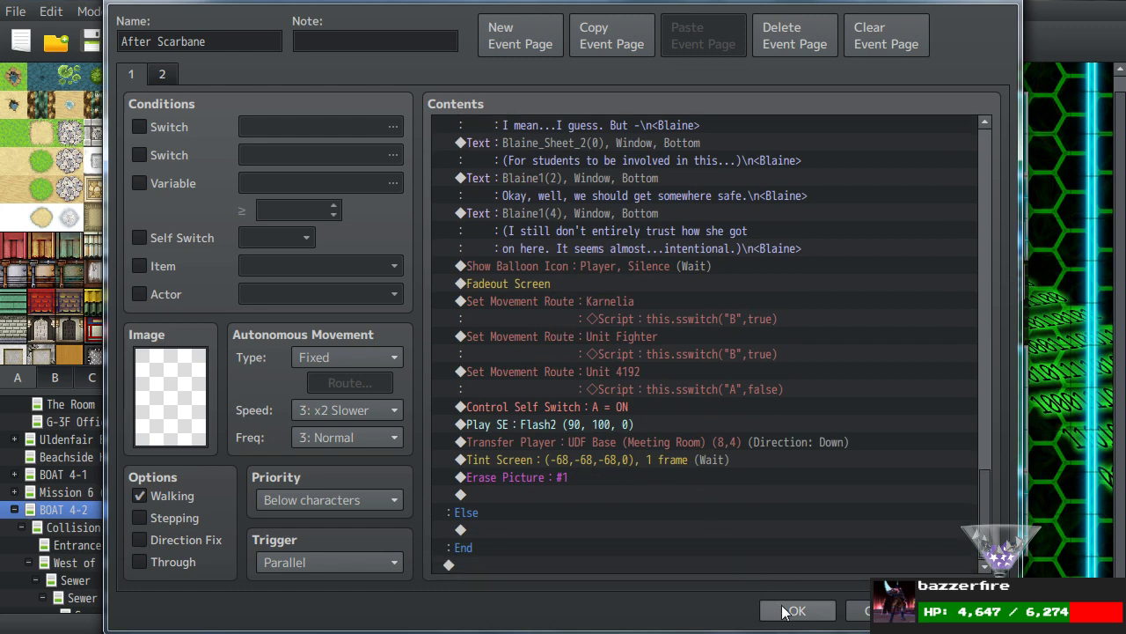
Insert a Control Switches command before the Control Self Switch line, turning #0108 Karnelia Found ON.
{"action": "scroll", "coordinate": [562, 290], "scroll_direction": "up", "scroll_amount": 1}
{"action": "left_click", "coordinate": [574, 353]}
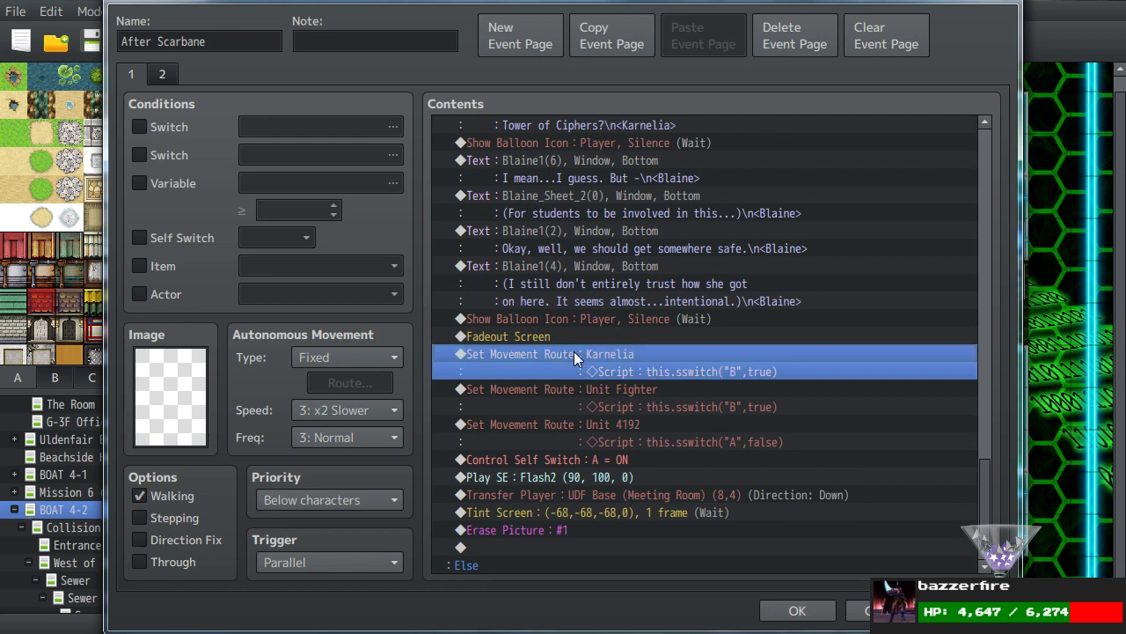
{"action": "left_click", "coordinate": [578, 459]}
{"action": "key", "text": "Insert"}
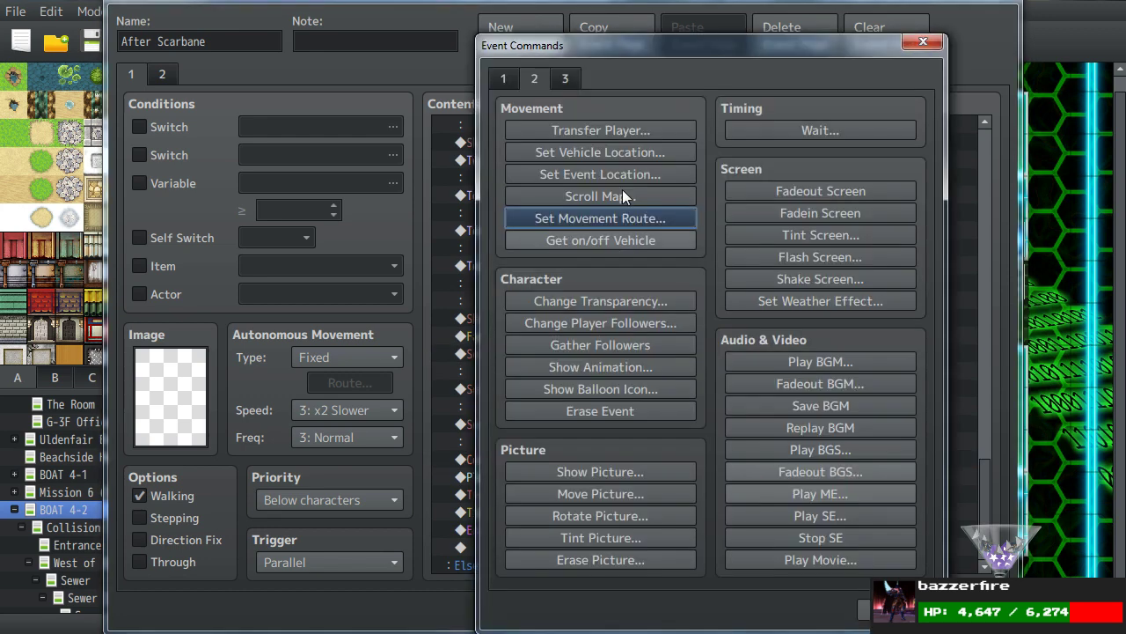
{"action": "left_click", "coordinate": [505, 80]}
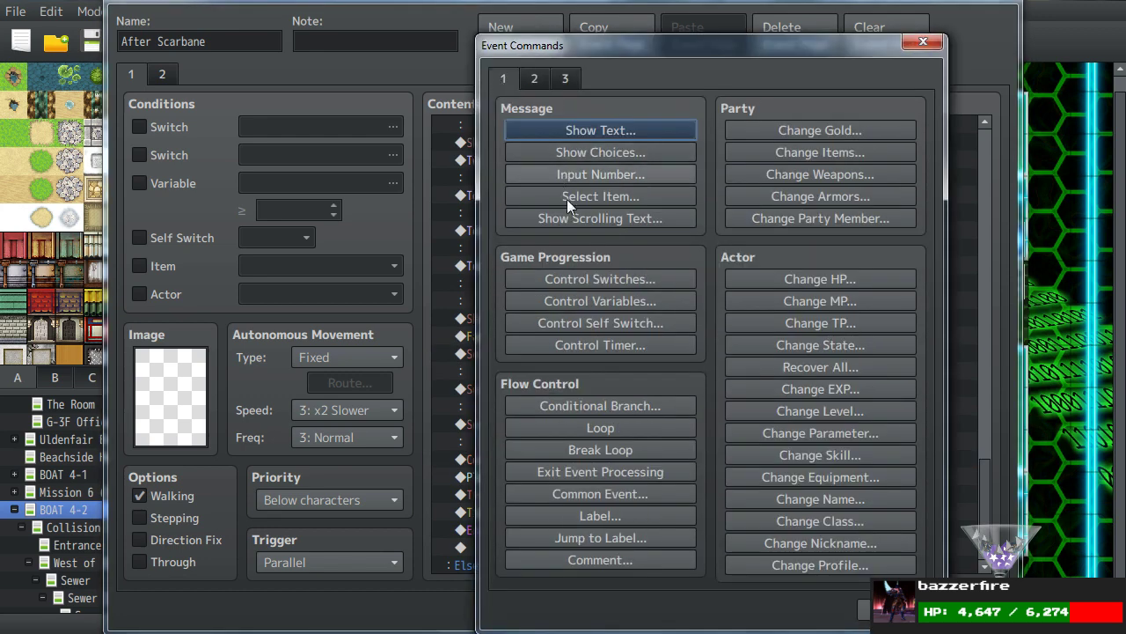
{"action": "left_click", "coordinate": [584, 278]}
{"action": "left_click", "coordinate": [739, 295]}
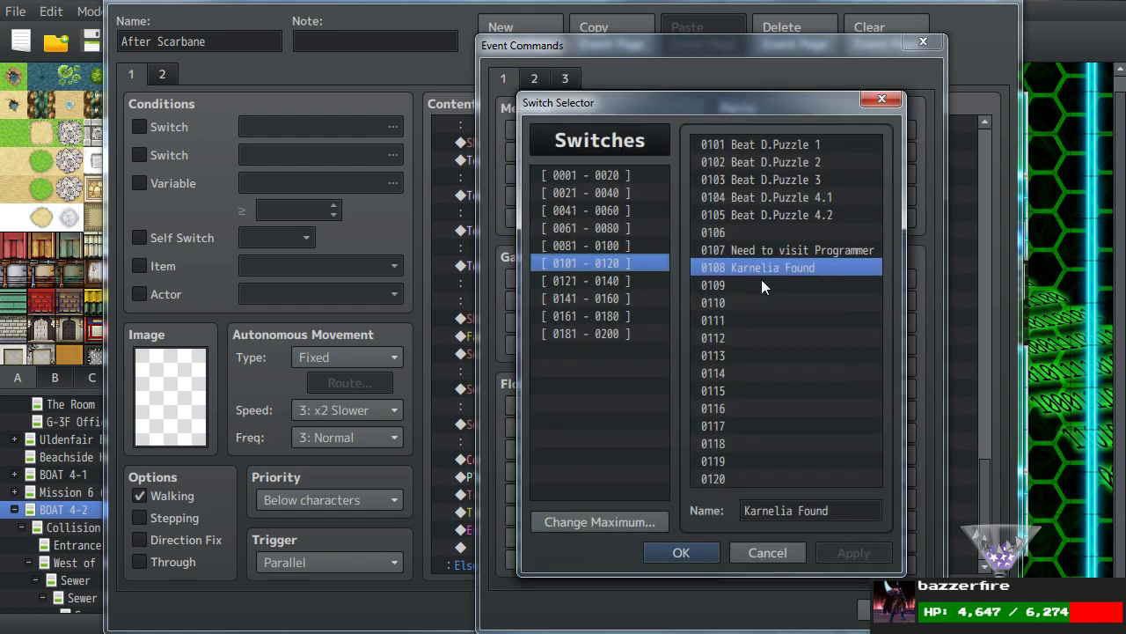
{"action": "double_click", "coordinate": [761, 273]}
{"action": "left_click", "coordinate": [712, 418]}
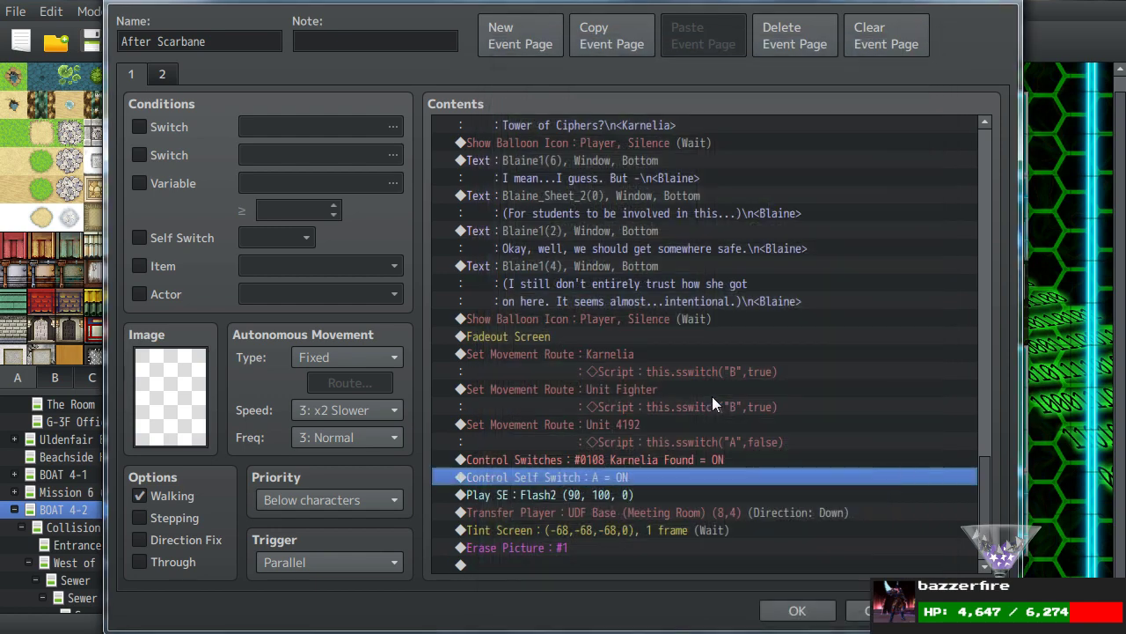
Review the end of After Scarbane's command list and save the event.
{"action": "scroll", "coordinate": [712, 393], "scroll_direction": "down", "scroll_amount": 1}
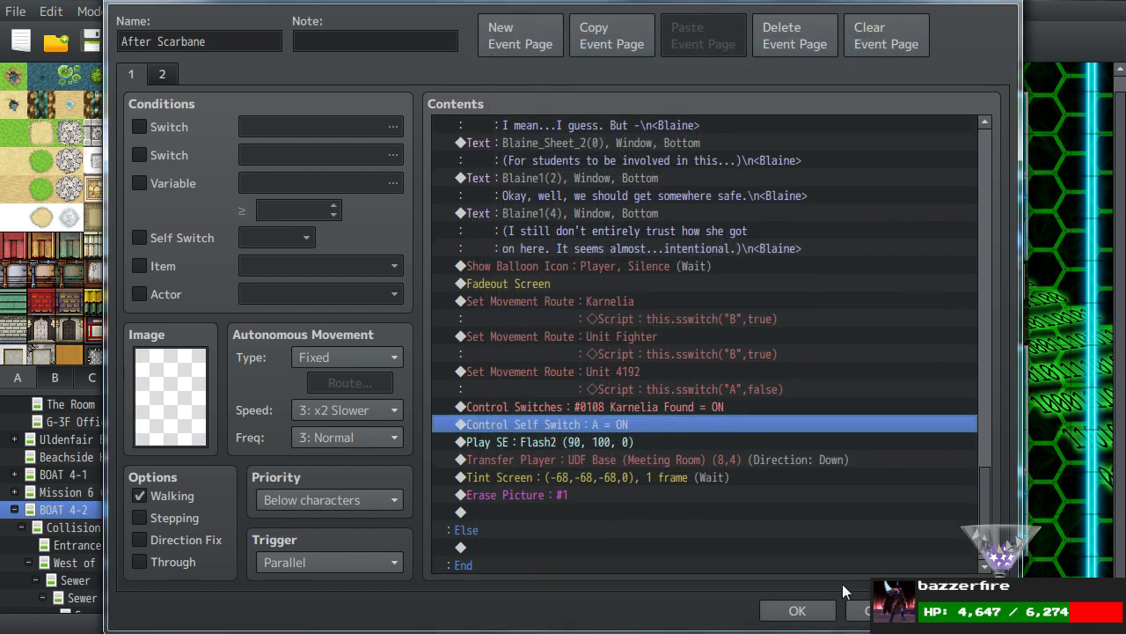
{"action": "left_click", "coordinate": [797, 610]}
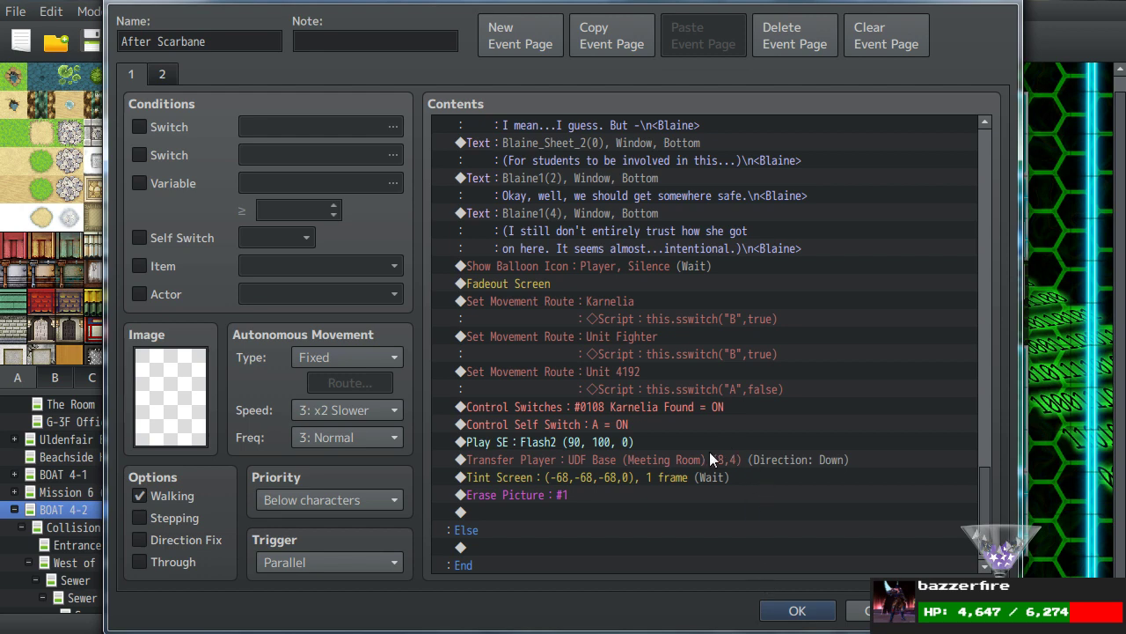
{"action": "scroll", "coordinate": [709, 451], "scroll_direction": "down", "scroll_amount": 1}
{"action": "scroll", "coordinate": [709, 448], "scroll_direction": "up", "scroll_amount": 1}
{"action": "scroll", "coordinate": [709, 448], "scroll_direction": "down", "scroll_amount": 1}
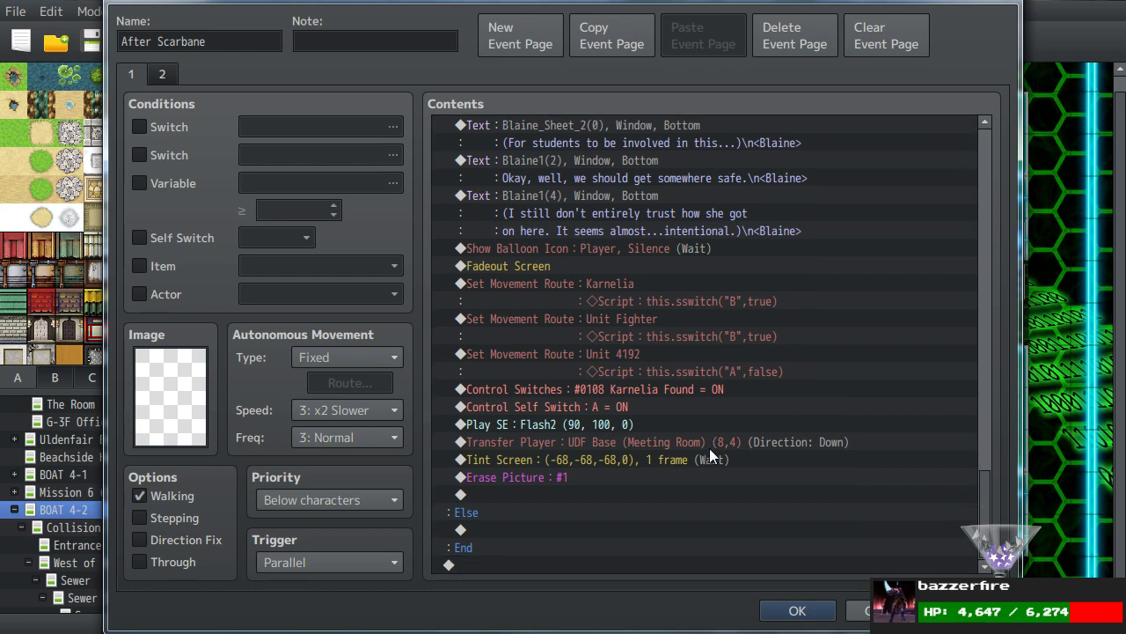
{"action": "left_click", "coordinate": [789, 610]}
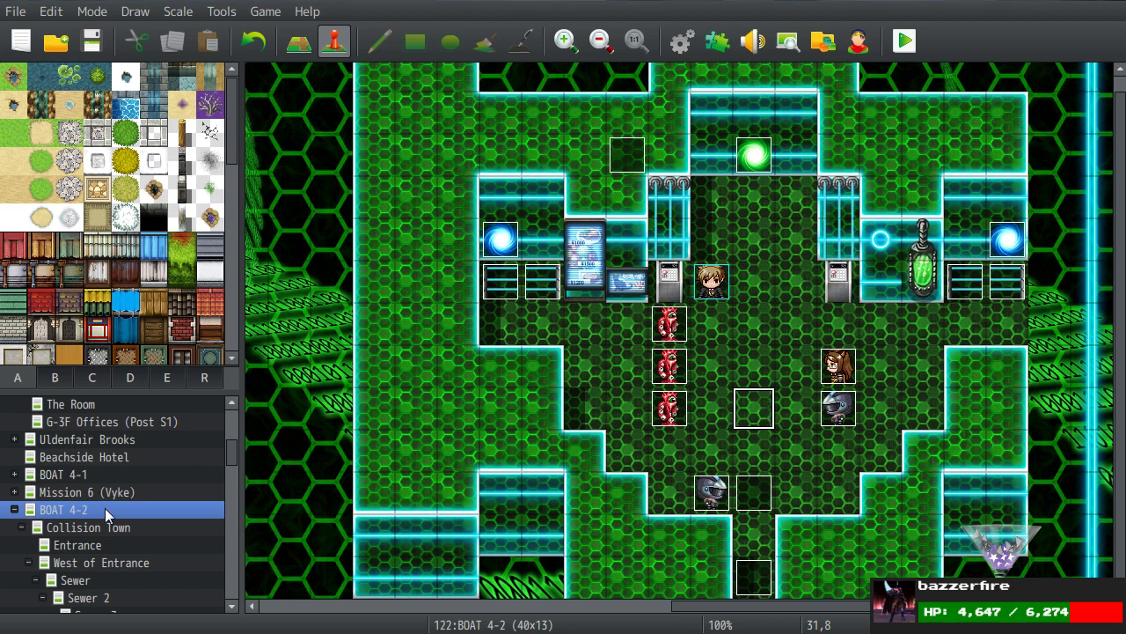
Open the UDF Base (Meeting Room) map and check the Post-Kar Collect-a-thon event's conditions and contents.
{"action": "scroll", "coordinate": [105, 508], "scroll_direction": "up", "scroll_amount": 1}
{"action": "left_click_drag", "start_coordinate": [229, 445], "coordinate": [231, 573]}
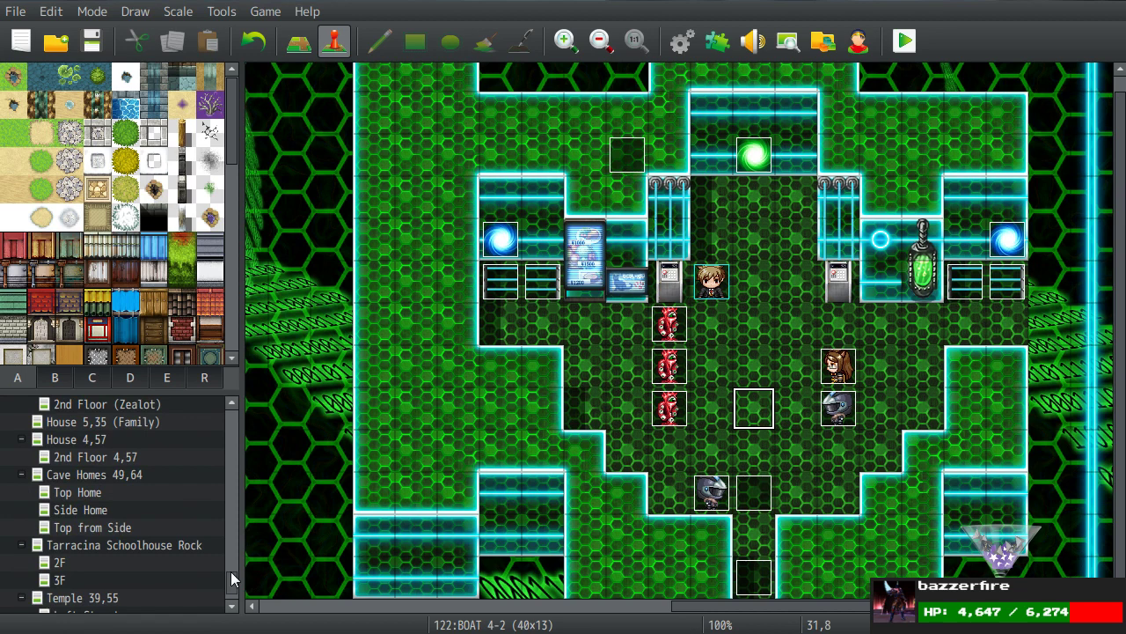
{"action": "mouse_move", "coordinate": [232, 579]}
{"action": "left_mouse_down"}
{"action": "mouse_move", "coordinate": [231, 596]}
{"action": "mouse_move", "coordinate": [231, 557]}
{"action": "left_mouse_up"}
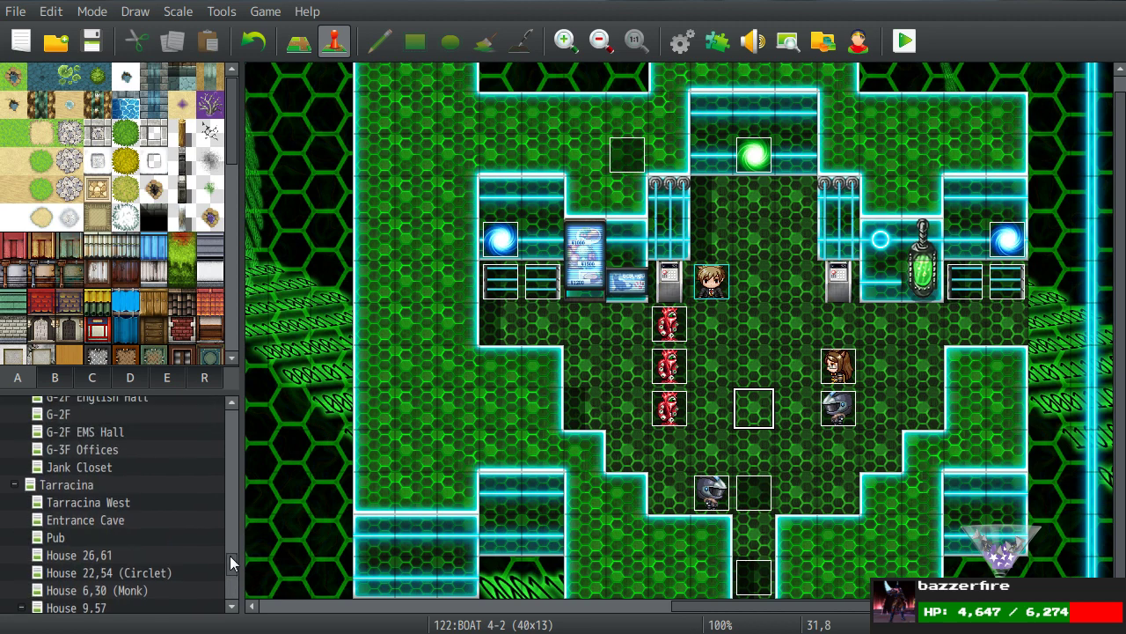
{"action": "left_click_drag", "start_coordinate": [230, 555], "coordinate": [230, 539]}
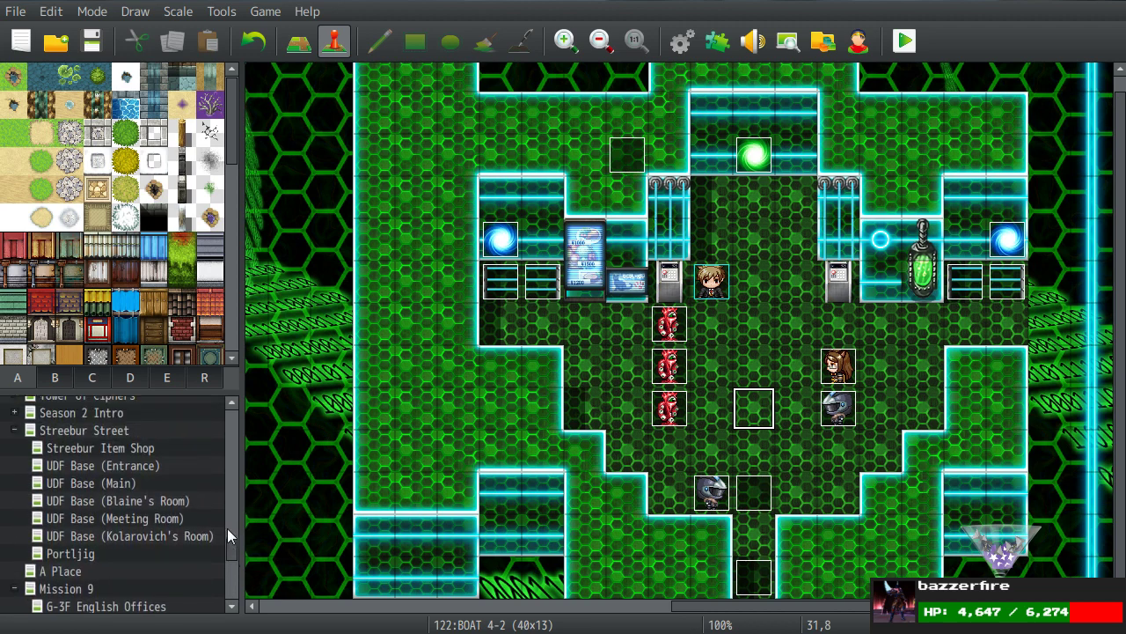
{"action": "left_click", "coordinate": [150, 518]}
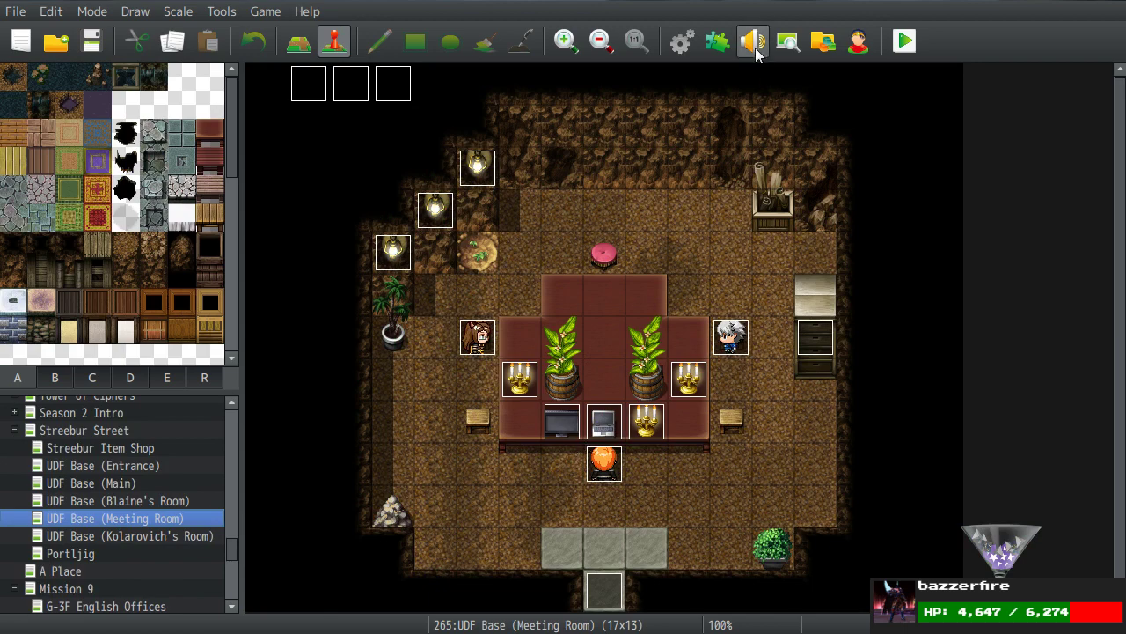
{"action": "double_click", "coordinate": [404, 84]}
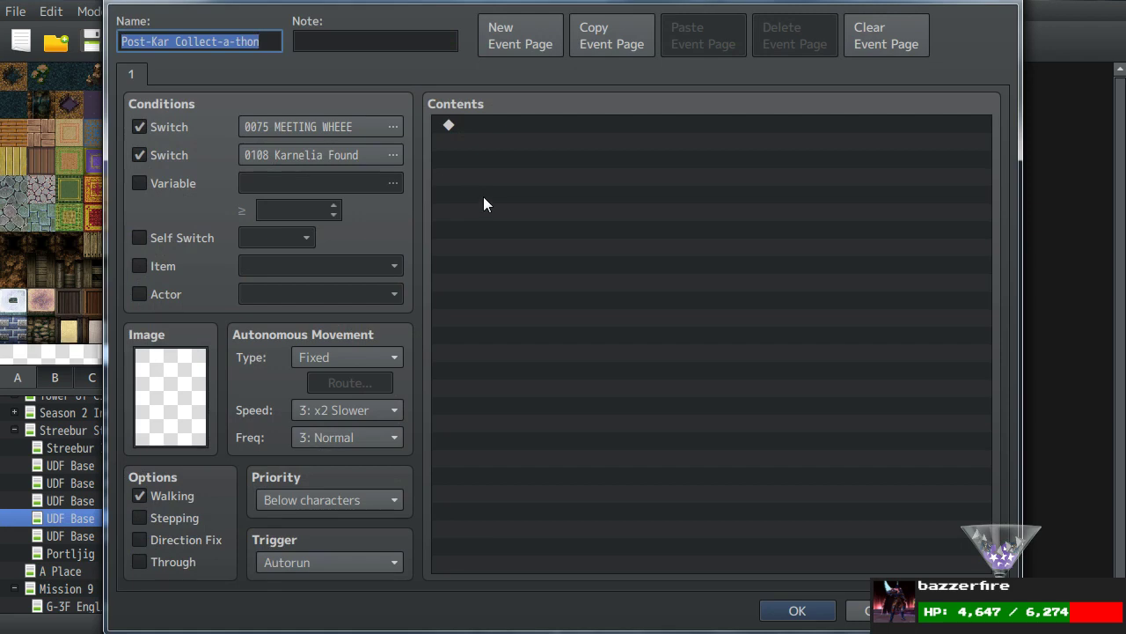
{"action": "left_click", "coordinate": [794, 609]}
Copy the After 9 event's opening MEETING WHEEE switch and Fadein Screen commands.
{"action": "double_click", "coordinate": [348, 82]}
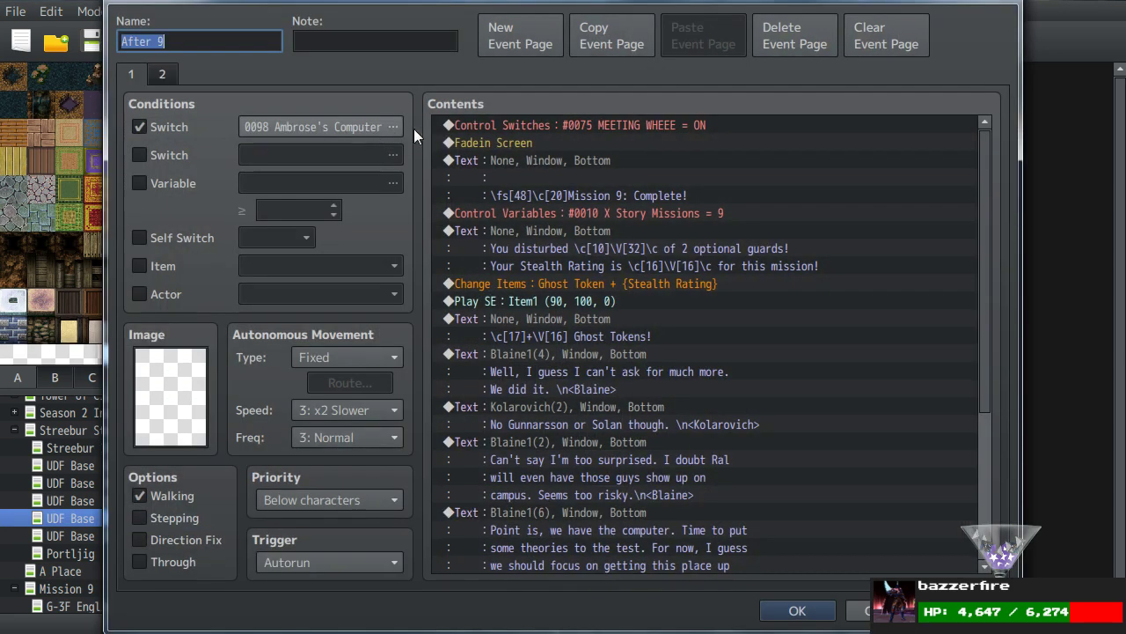
{"action": "left_click_drag", "start_coordinate": [538, 126], "coordinate": [536, 140]}
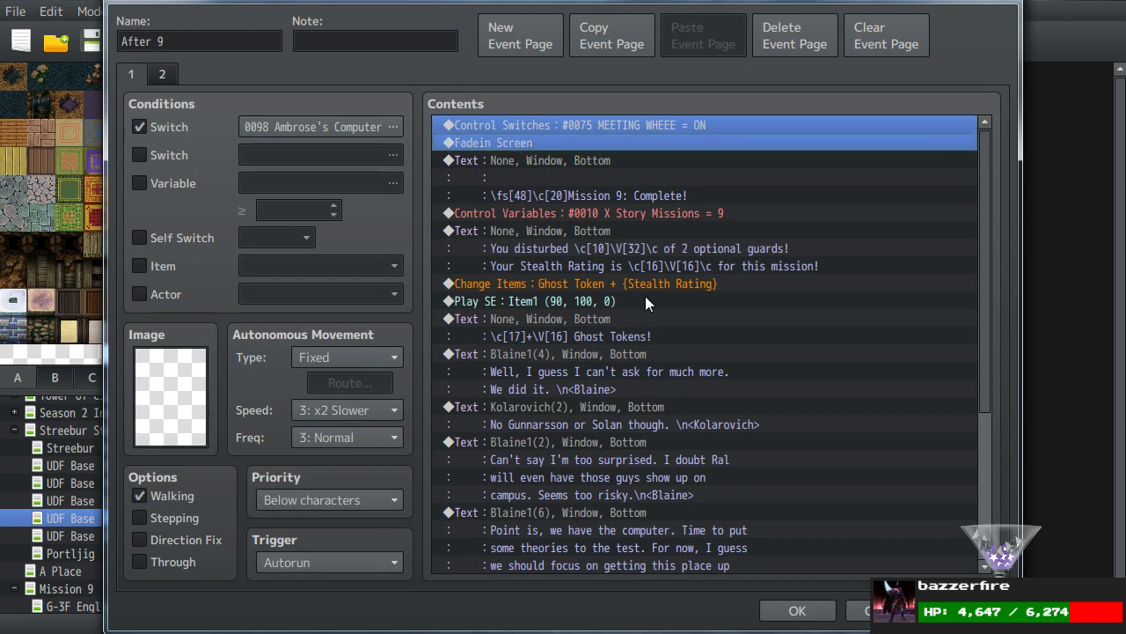
{"action": "left_click", "coordinate": [796, 611]}
Paste the copied commands into Post-Kar Collect-a-thon, remove the Control Switches line so only Fadein Screen remains, and save the event.
{"action": "double_click", "coordinate": [408, 85]}
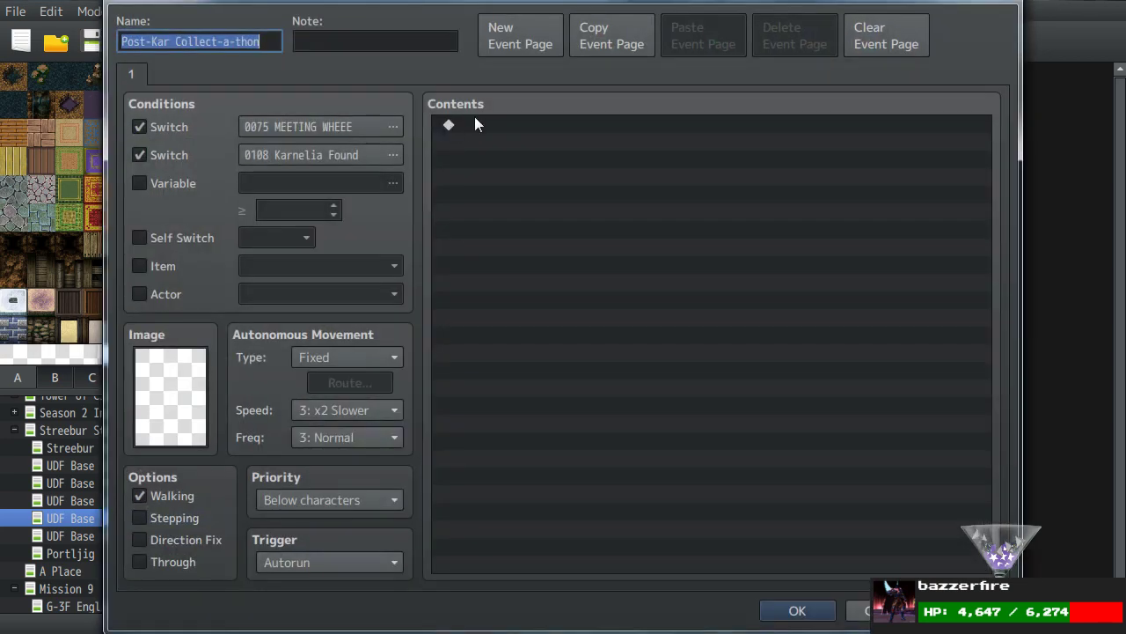
{"action": "left_click", "coordinate": [474, 157]}
{"action": "key", "text": "ctrl+v"}
{"action": "left_click", "coordinate": [505, 124]}
{"action": "key", "text": "Delete"}
{"action": "left_click", "coordinate": [796, 611]}
In BOAT 4-2's After Scarbane event, duplicate the Control Switches command for #0108 Karnelia Found.
{"action": "scroll", "coordinate": [121, 482], "scroll_direction": "up", "scroll_amount": 6}
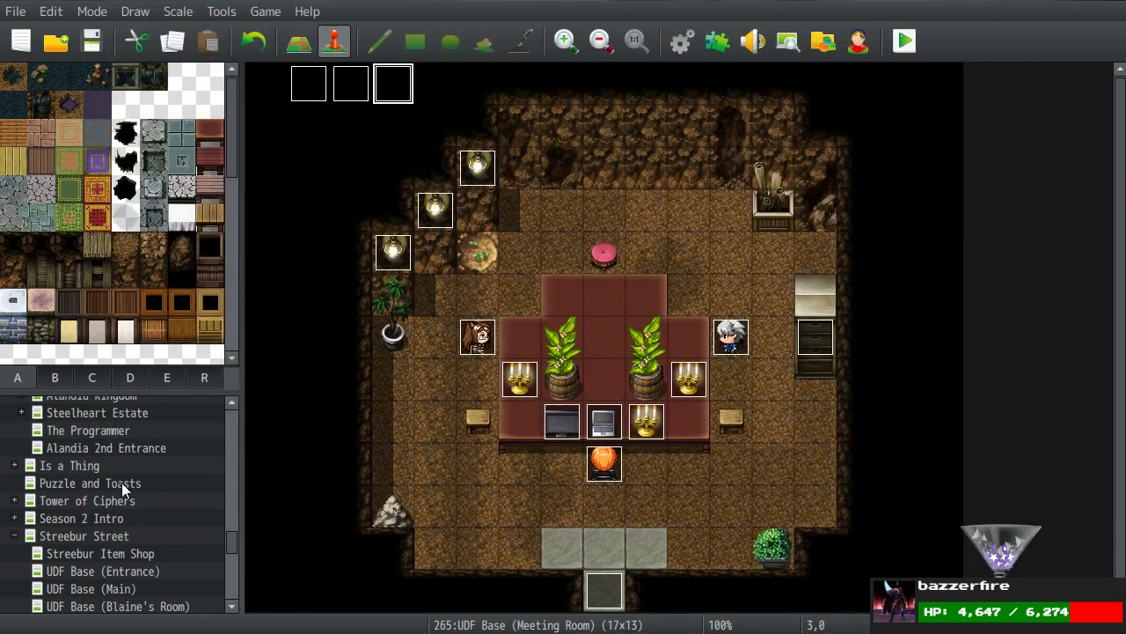
{"action": "scroll", "coordinate": [122, 493], "scroll_direction": "up", "scroll_amount": 2}
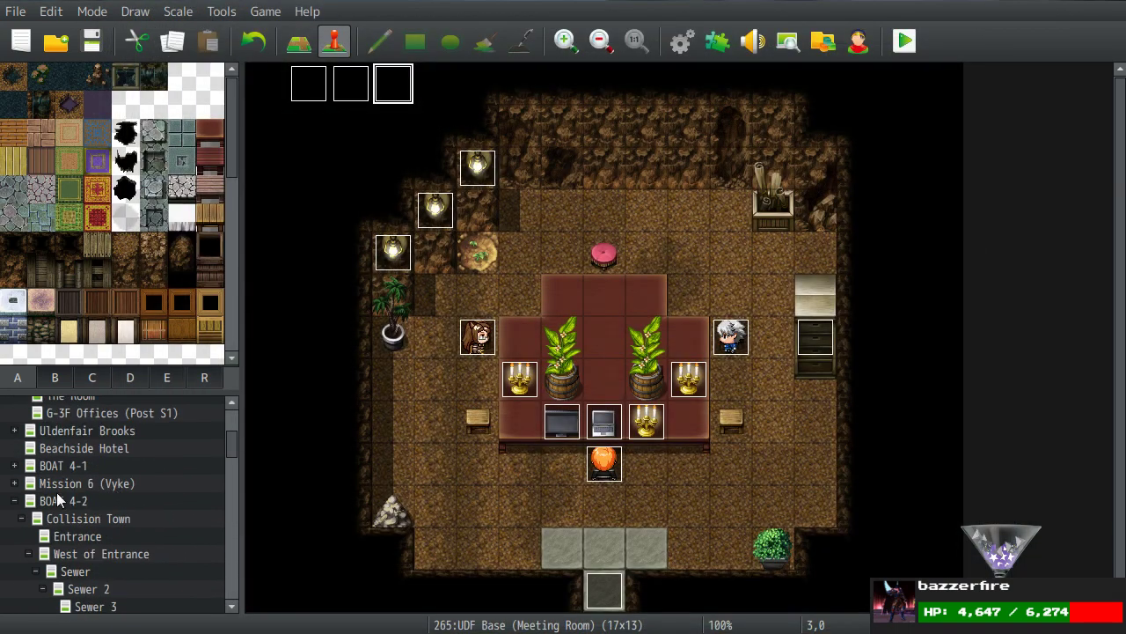
{"action": "left_click", "coordinate": [63, 500]}
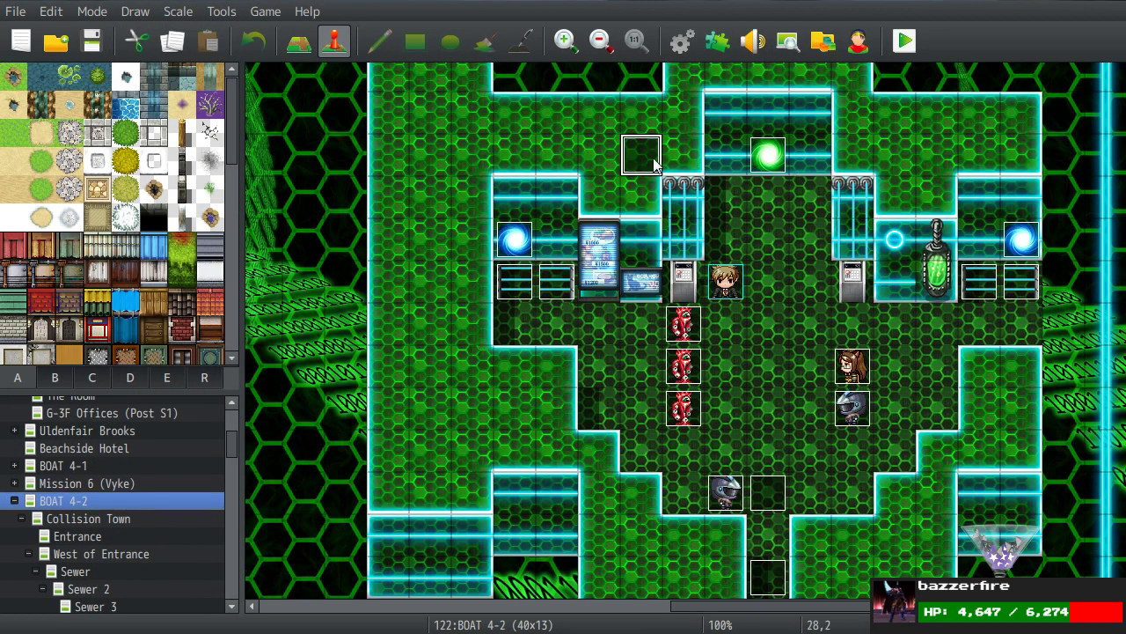
{"action": "double_click", "coordinate": [642, 155]}
{"action": "left_click_drag", "start_coordinate": [986, 145], "coordinate": [882, 533]}
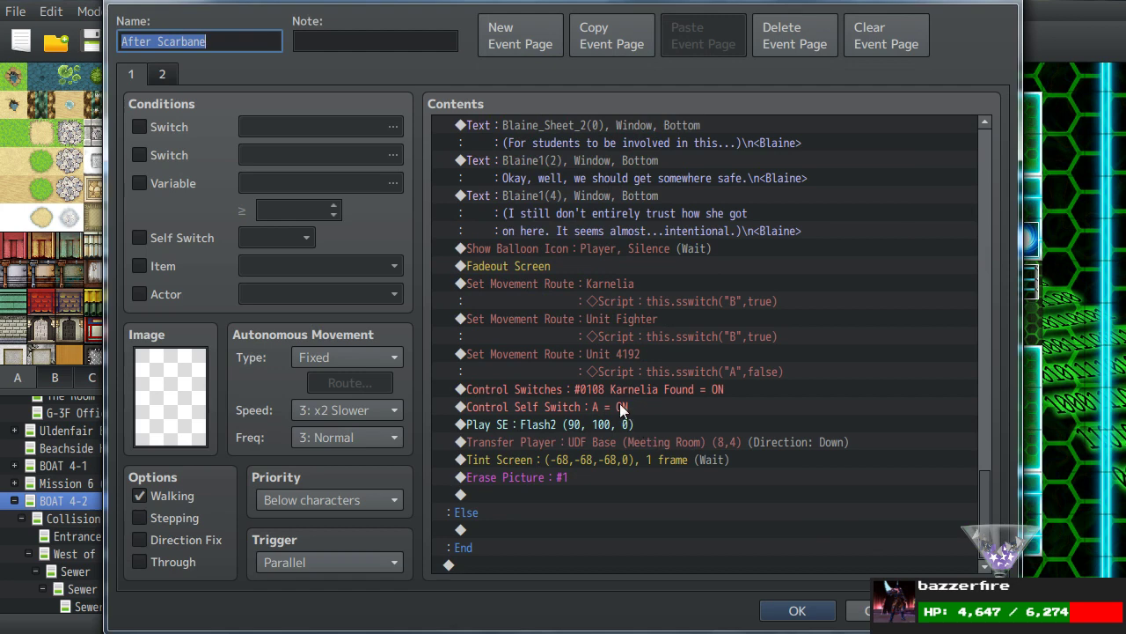
{"action": "left_click", "coordinate": [600, 388]}
{"action": "key", "text": "ctrl+c"}
{"action": "key", "text": "ctrl+v"}
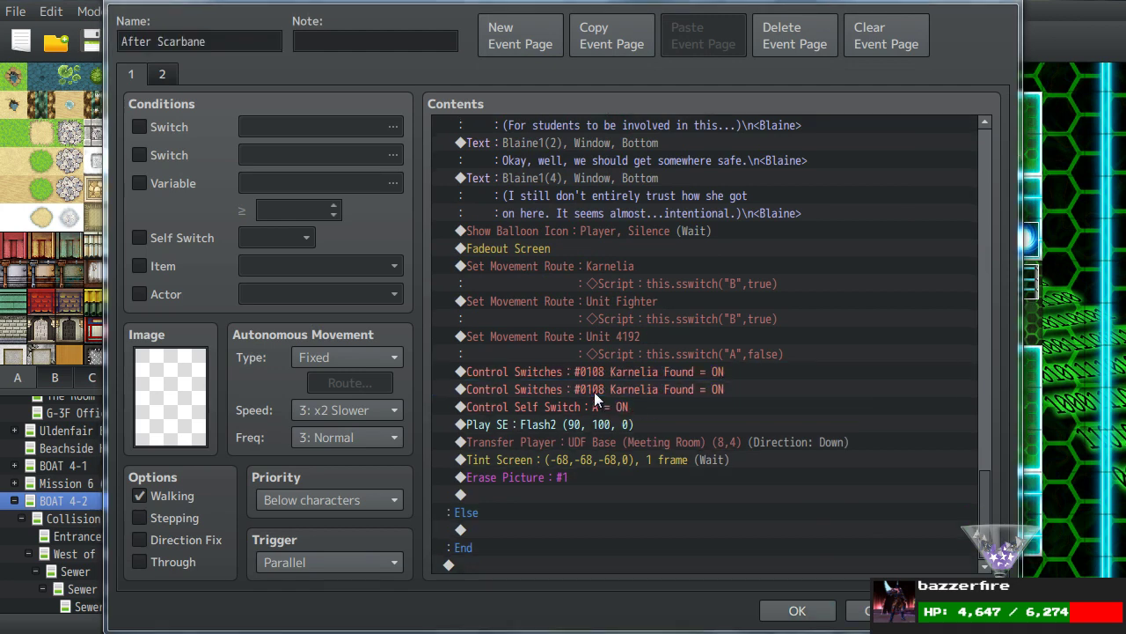
Change the second Karnelia Found switch command to #0075 MEETING WHEEE = ON and save the event.
{"action": "double_click", "coordinate": [595, 396]}
{"action": "left_click", "coordinate": [738, 295]}
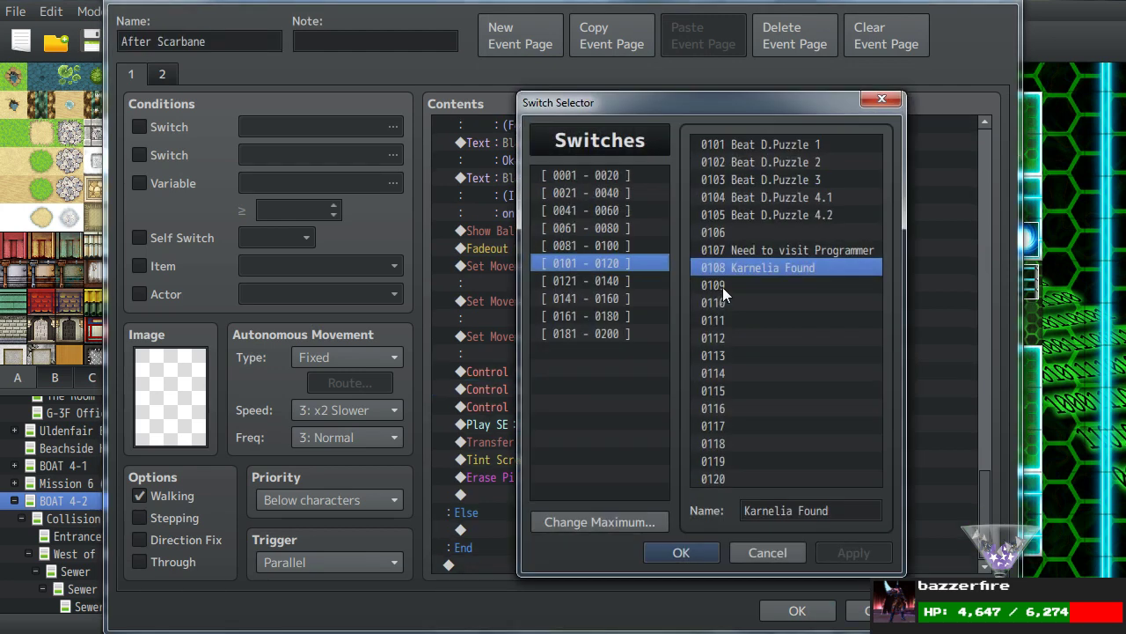
{"action": "left_click", "coordinate": [612, 246]}
{"action": "key", "text": "Up"}
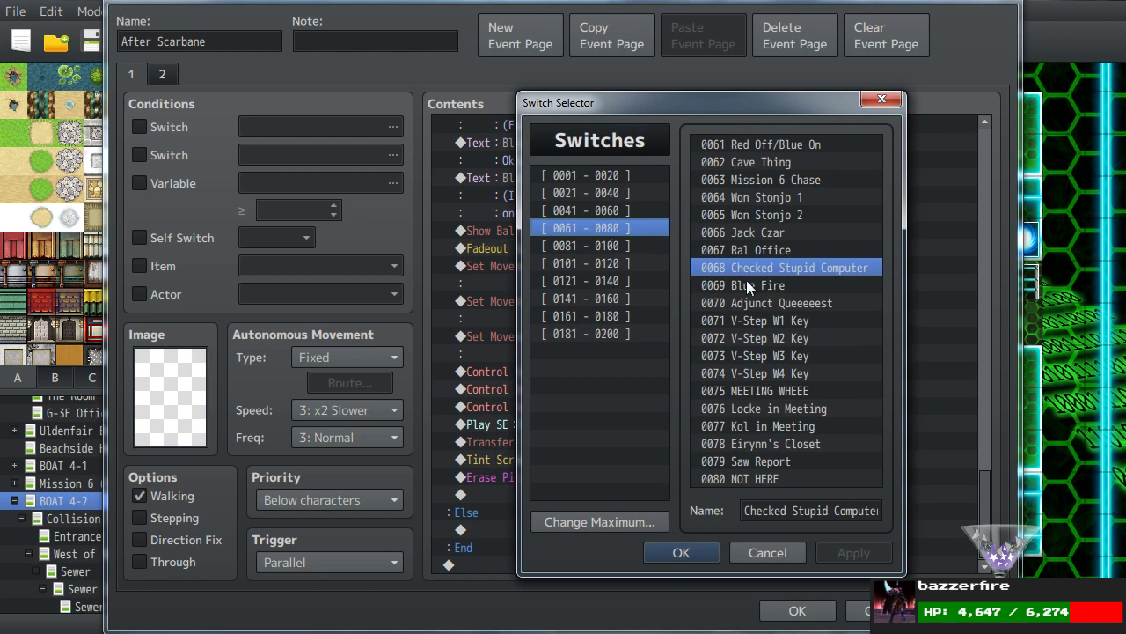
{"action": "double_click", "coordinate": [743, 389]}
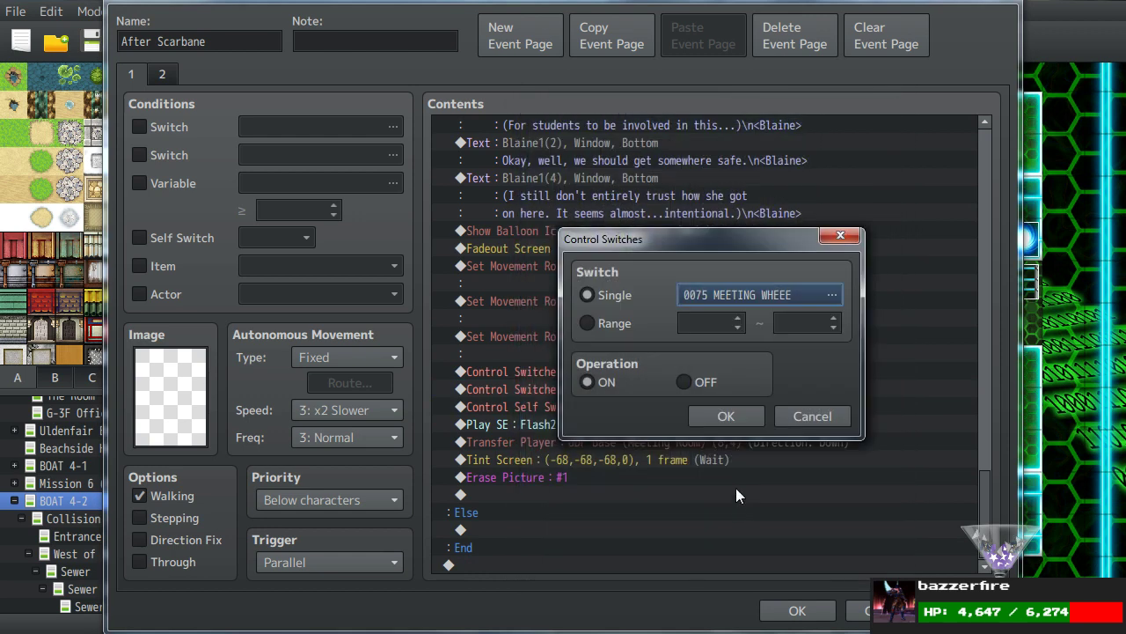
{"action": "left_click", "coordinate": [727, 420]}
{"action": "scroll", "coordinate": [727, 420], "scroll_direction": "down", "scroll_amount": 1}
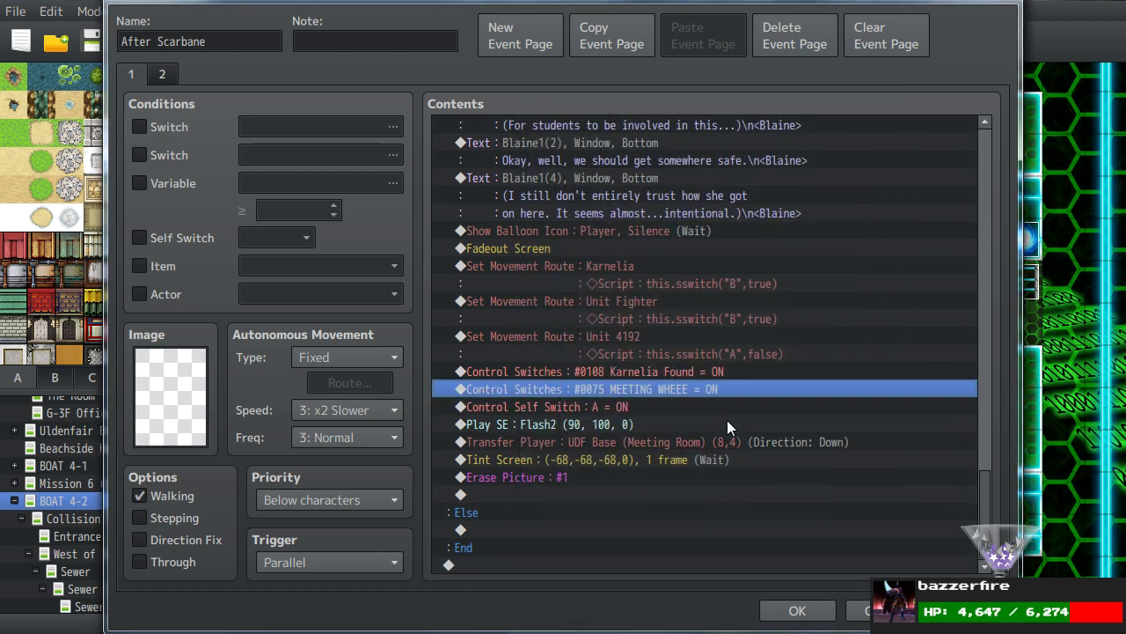
{"action": "left_click", "coordinate": [798, 610]}
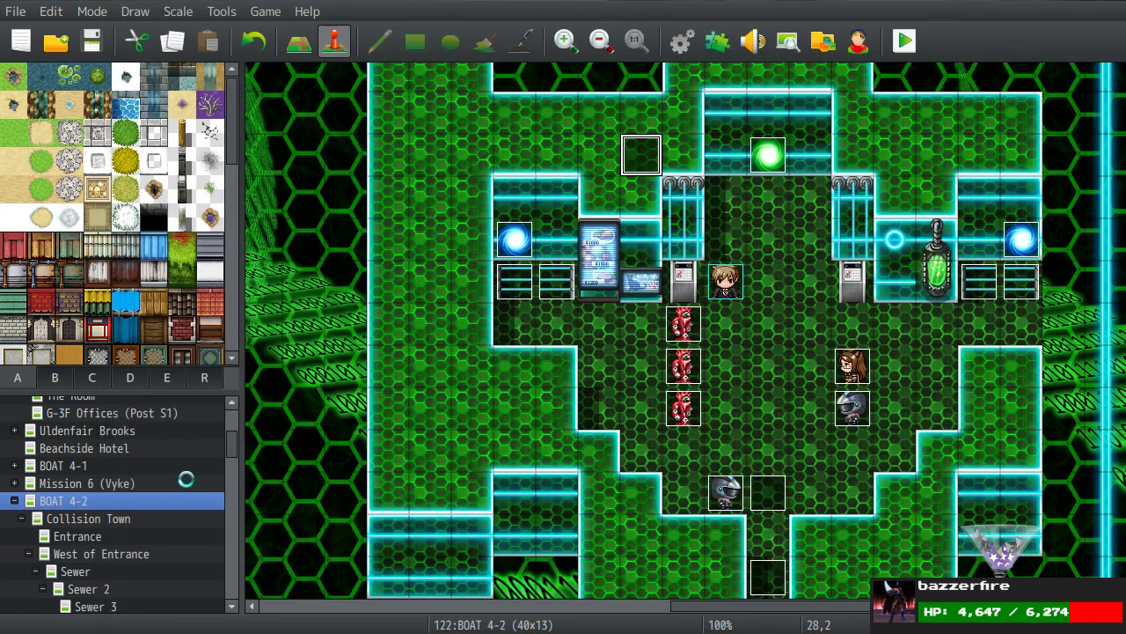
Return to the UDF Base (Meeting Room) map and review both pages and the closing commands of Pre-9 Meeting.
{"action": "left_click_drag", "start_coordinate": [230, 442], "coordinate": [232, 544]}
{"action": "scroll", "coordinate": [140, 506], "scroll_direction": "down", "scroll_amount": 5}
{"action": "scroll", "coordinate": [140, 511], "scroll_direction": "up", "scroll_amount": 15}
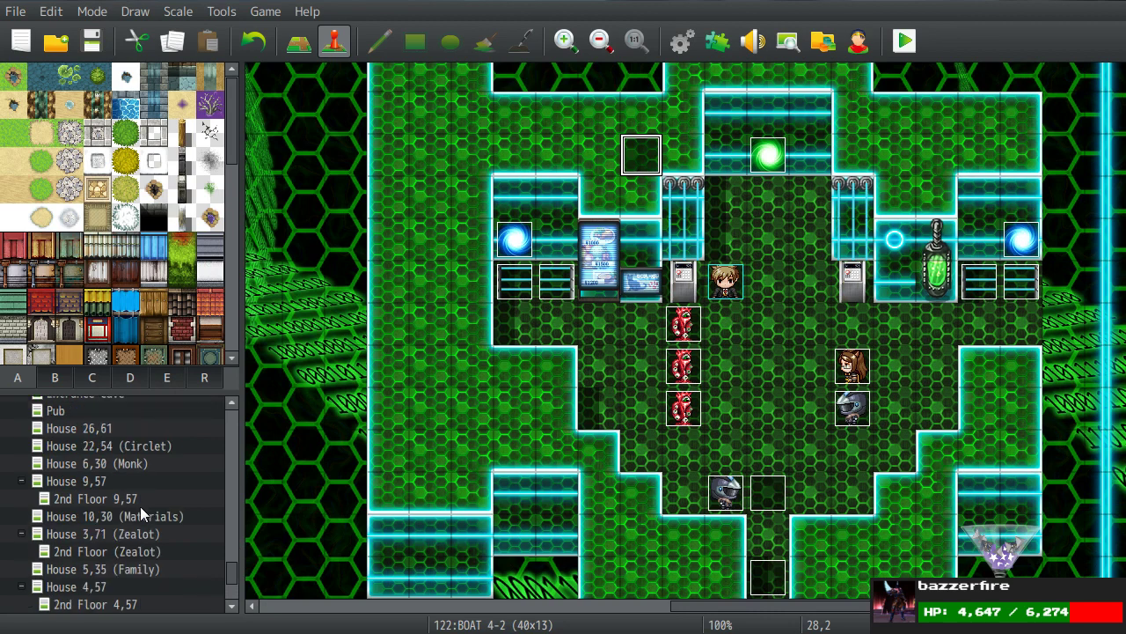
{"action": "left_click", "coordinate": [145, 480]}
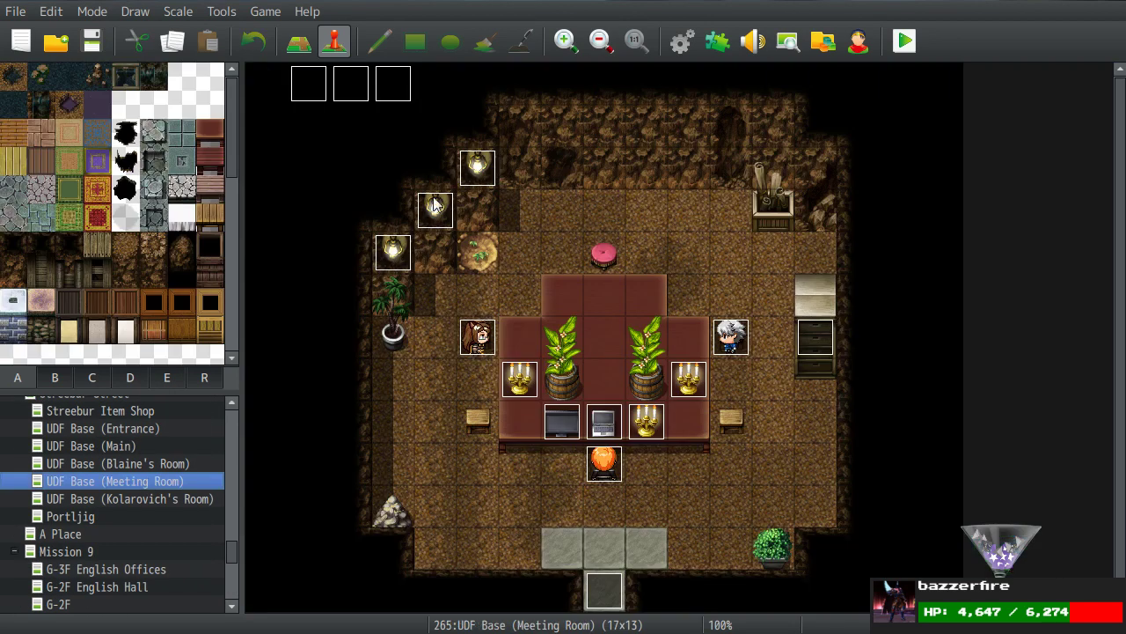
{"action": "double_click", "coordinate": [308, 84]}
{"action": "left_click", "coordinate": [162, 78]}
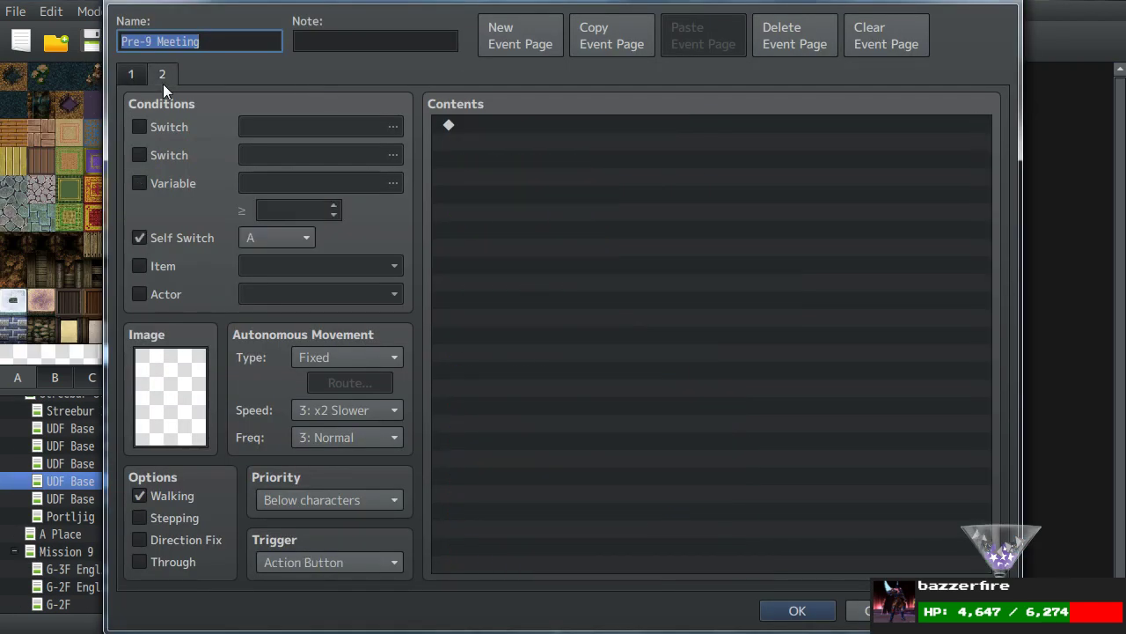
{"action": "left_click", "coordinate": [132, 78]}
{"action": "left_click_drag", "start_coordinate": [986, 155], "coordinate": [986, 479]}
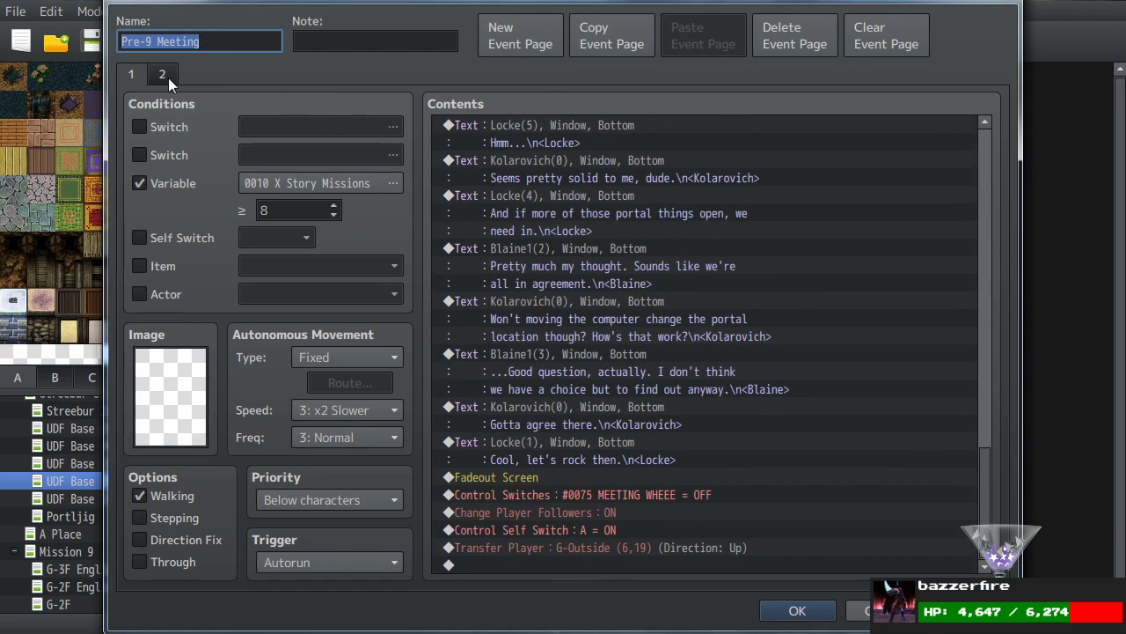
{"action": "left_click", "coordinate": [797, 610]}
Copy the After 9 event's closing commands, from Fadeout Screen through Tint Screen.
{"action": "double_click", "coordinate": [352, 84]}
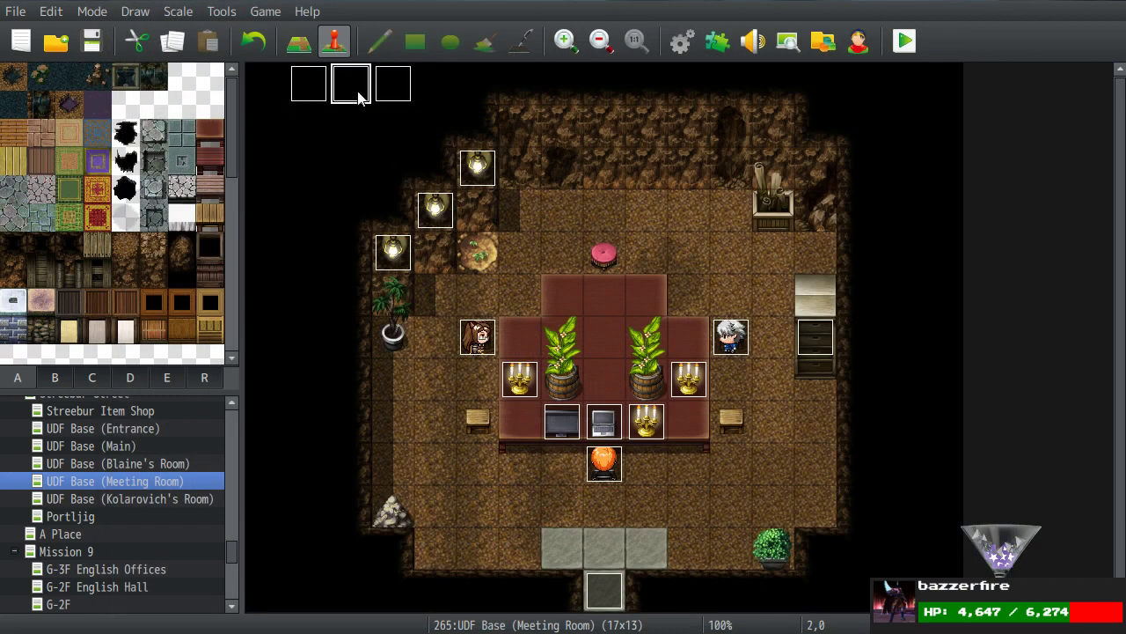
{"action": "left_click_drag", "start_coordinate": [981, 165], "coordinate": [1013, 461]}
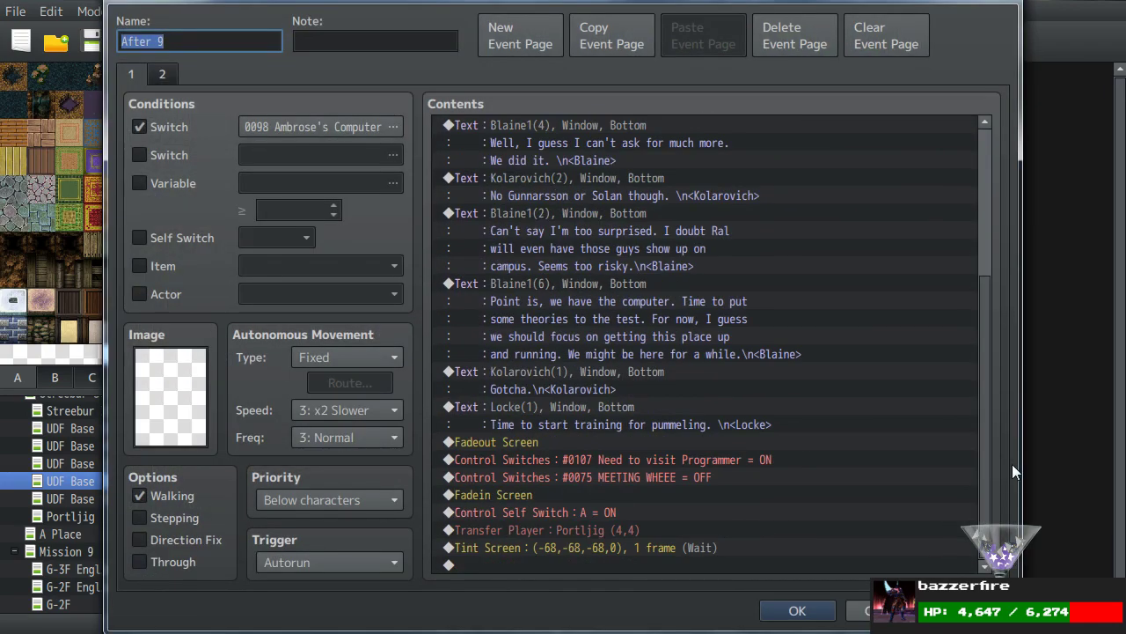
{"action": "left_click", "coordinate": [797, 609]}
{"action": "double_click", "coordinate": [352, 84]}
{"action": "left_click_drag", "start_coordinate": [978, 143], "coordinate": [995, 480]}
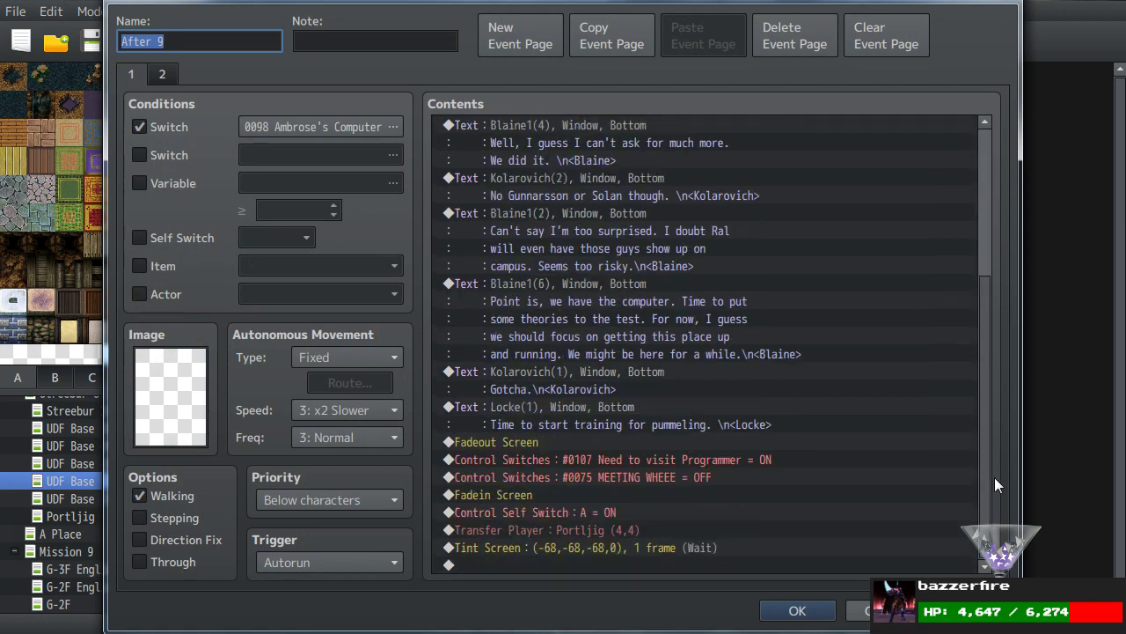
{"action": "left_click", "coordinate": [520, 440]}
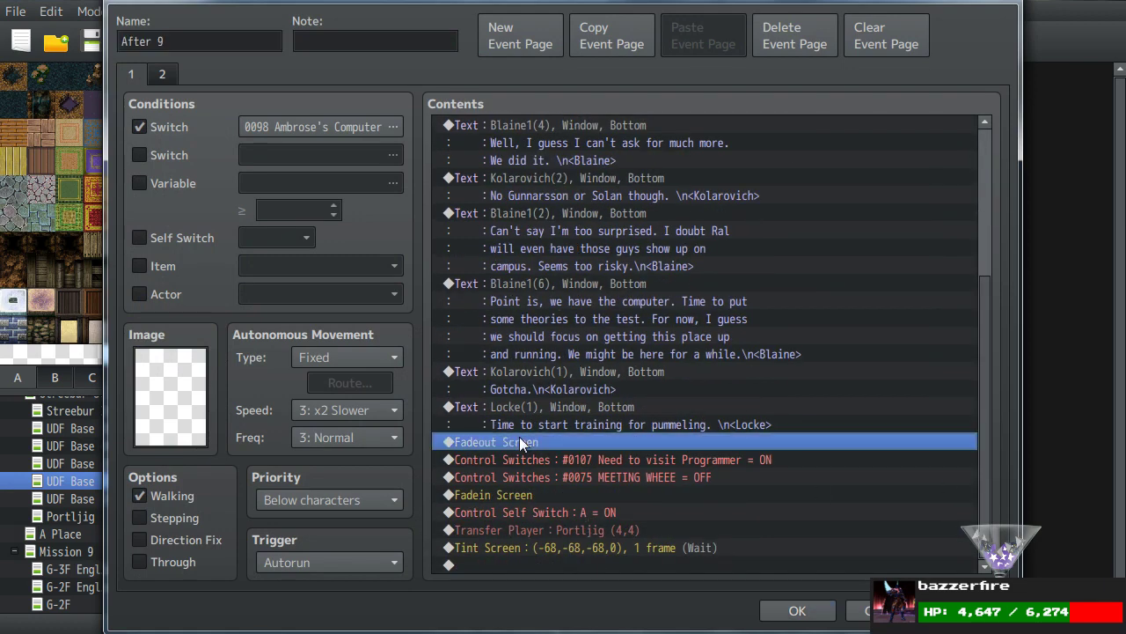
{"action": "left_click", "coordinate": [535, 547], "text": "shift"}
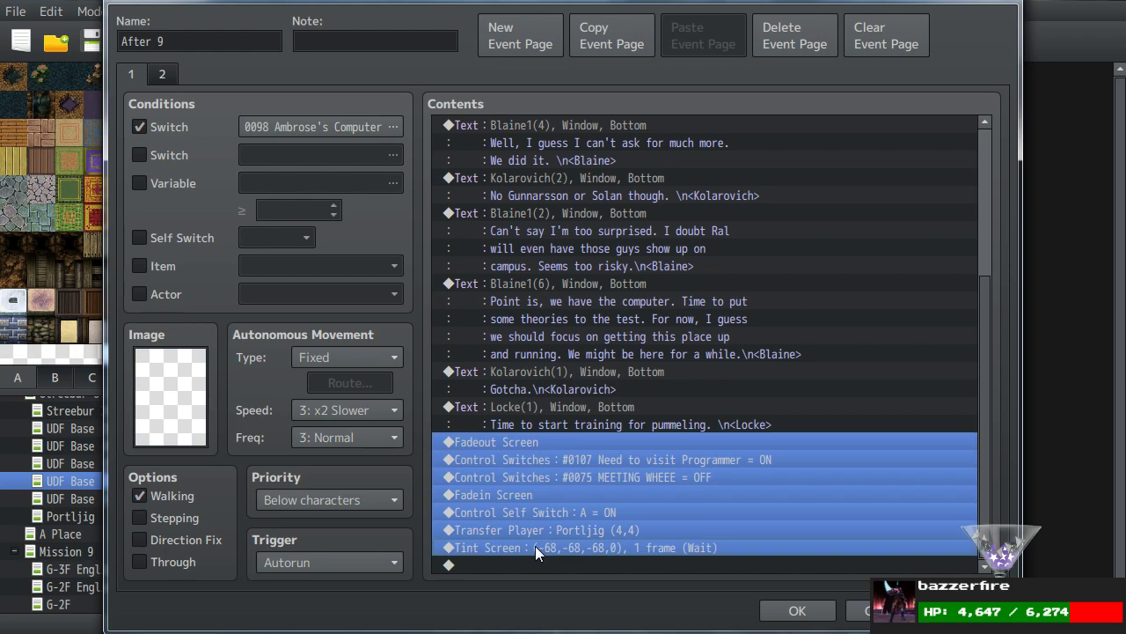
{"action": "left_click", "coordinate": [796, 609]}
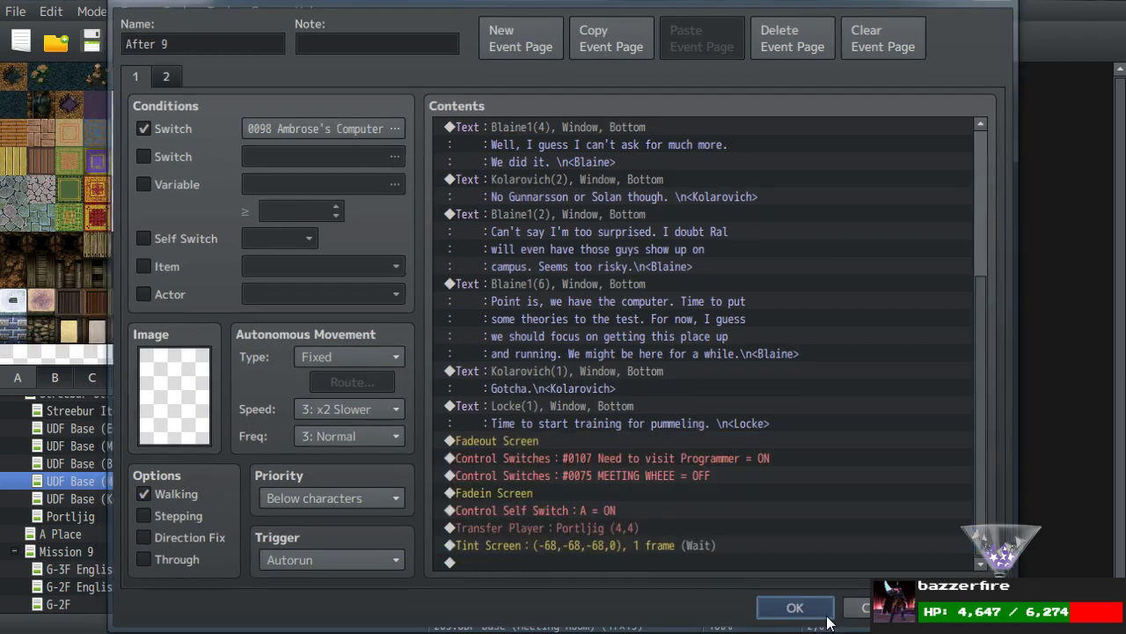
Paste the copied closing commands below Fadein Screen in the Post-Kar Collect-a-thon event.
{"action": "double_click", "coordinate": [408, 97]}
{"action": "left_click", "coordinate": [693, 243]}
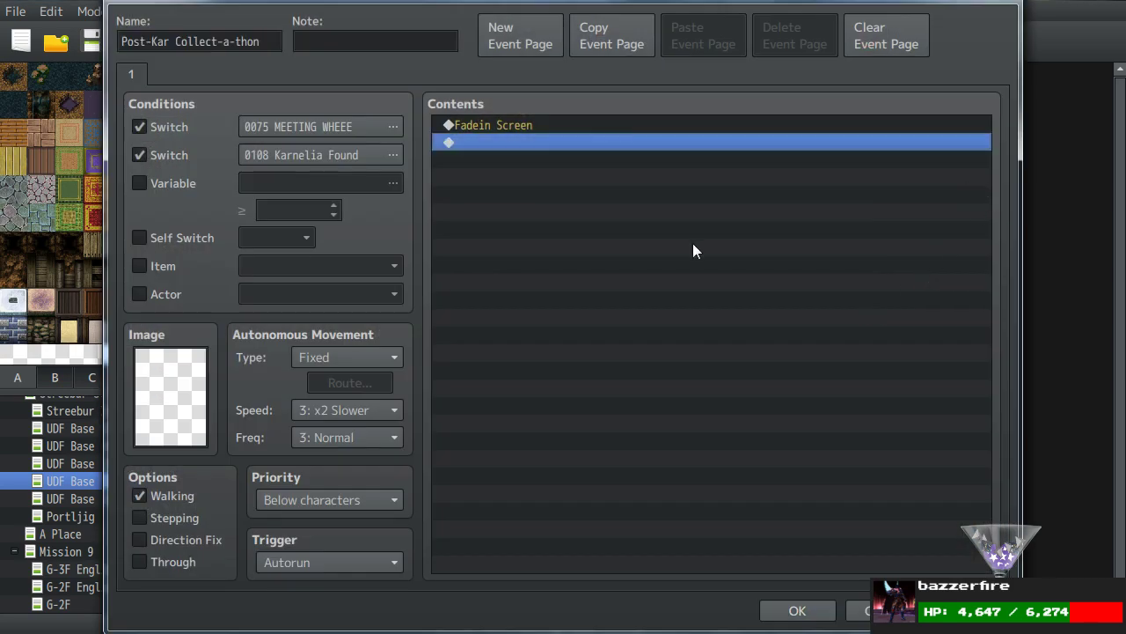
{"action": "key", "text": "ctrl+v"}
Insert an empty Show Text command before Fadeout Screen and delete the Transfer Player command to Portljig.
{"action": "double_click", "coordinate": [470, 146]}
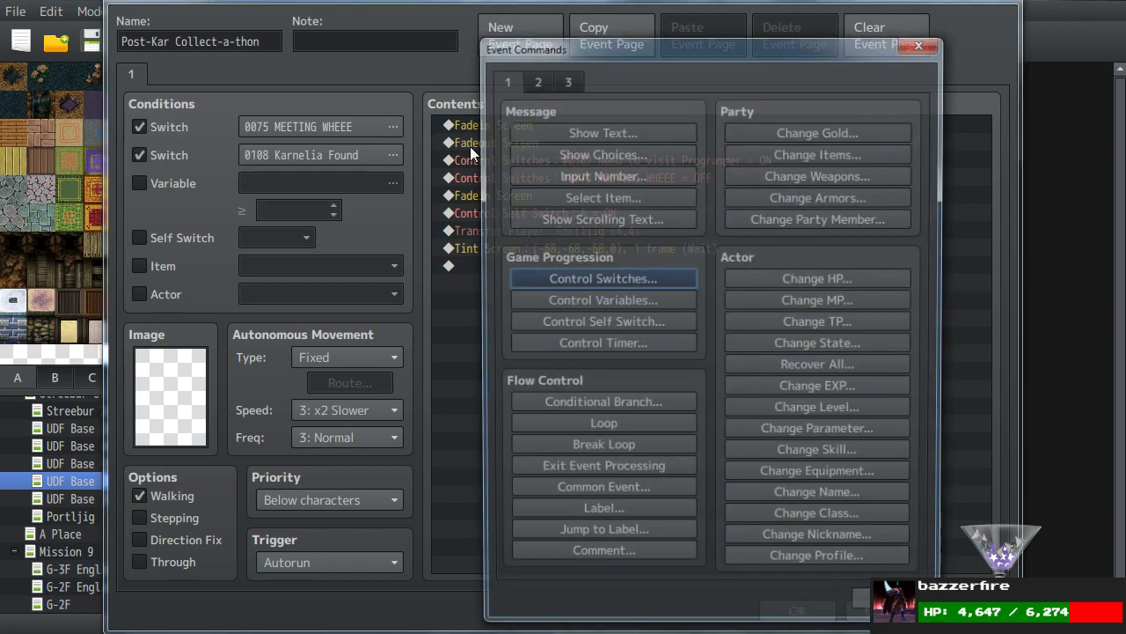
{"action": "left_click", "coordinate": [560, 129]}
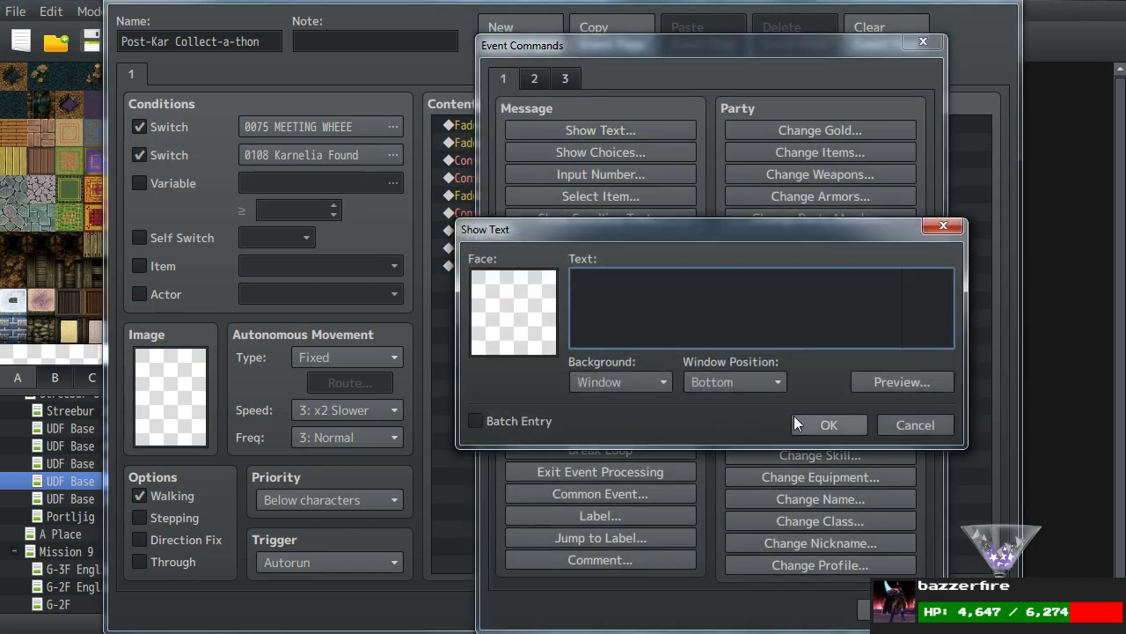
{"action": "left_click", "coordinate": [796, 422]}
{"action": "left_click", "coordinate": [642, 459]}
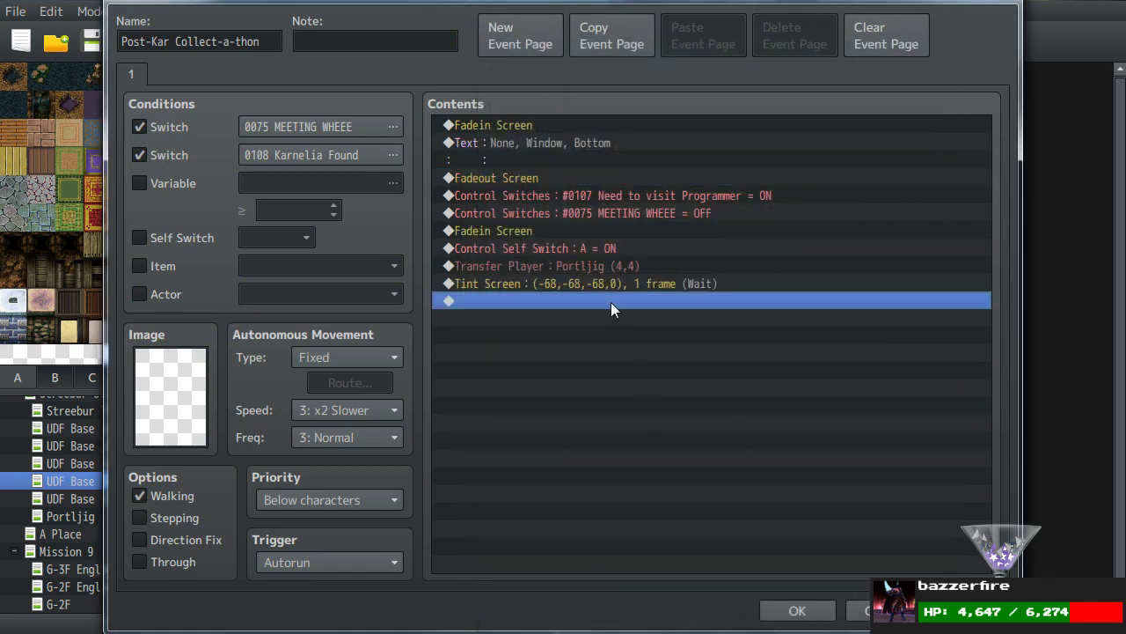
{"action": "left_click", "coordinate": [603, 269]}
{"action": "key", "text": "Delete"}
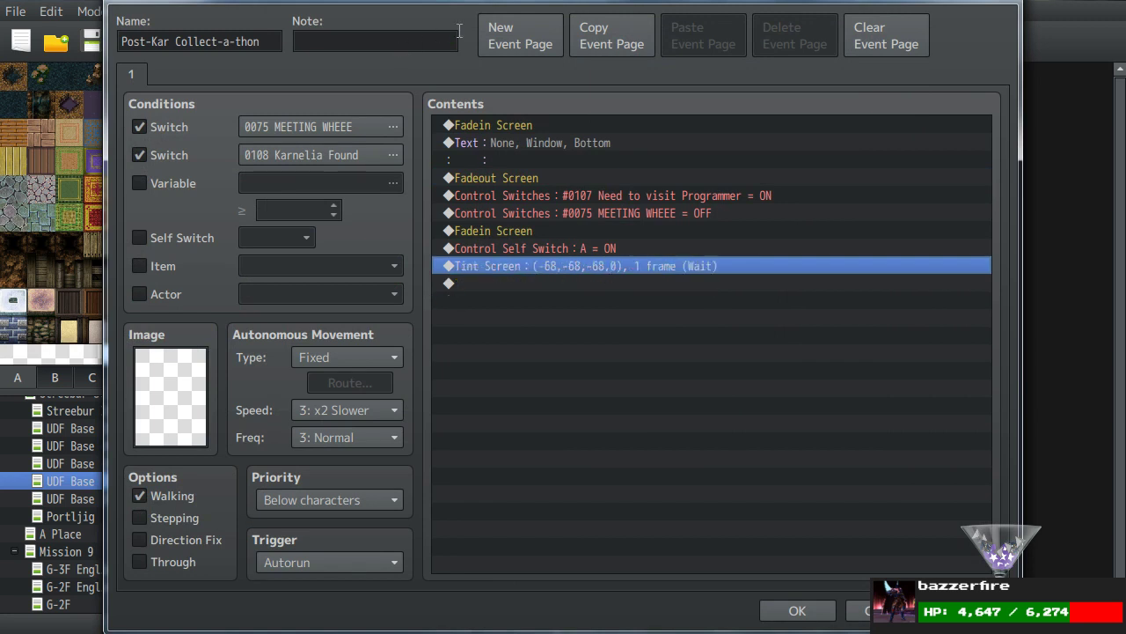
Add a second event page to Post-Kar Collect-a-thon with the Self Switch condition enabled.
{"action": "left_click", "coordinate": [532, 29]}
{"action": "left_click", "coordinate": [184, 239]}
{"action": "left_click", "coordinate": [131, 74]}
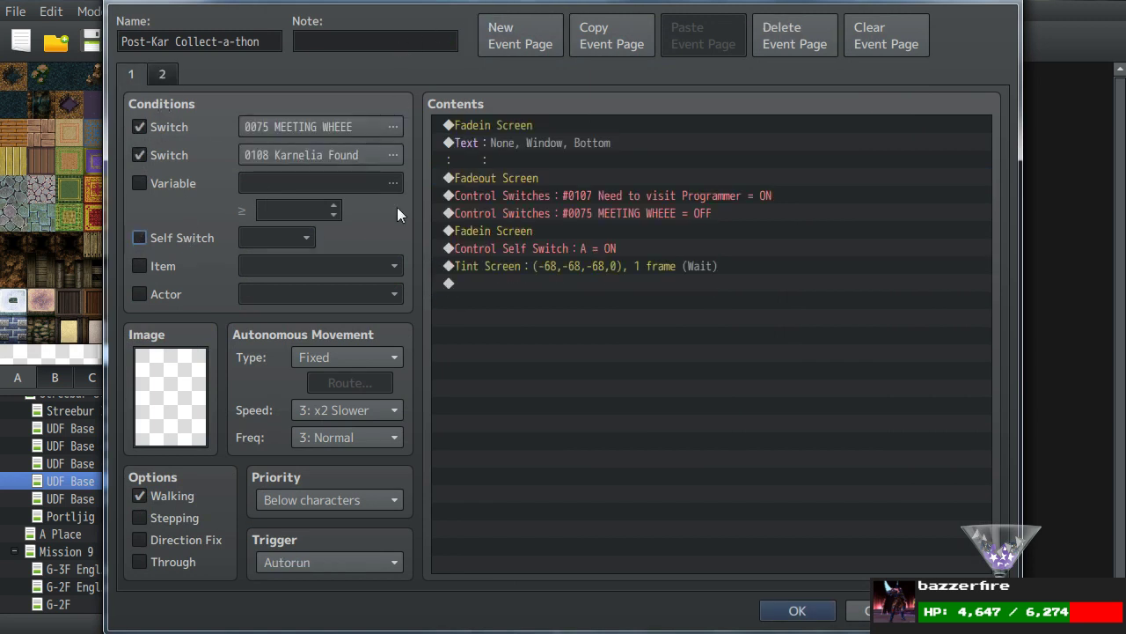
Delete the #0107 Need to visit Programmer switch command from the first page and save the event.
{"action": "left_click", "coordinate": [659, 398]}
{"action": "left_click", "coordinate": [613, 198]}
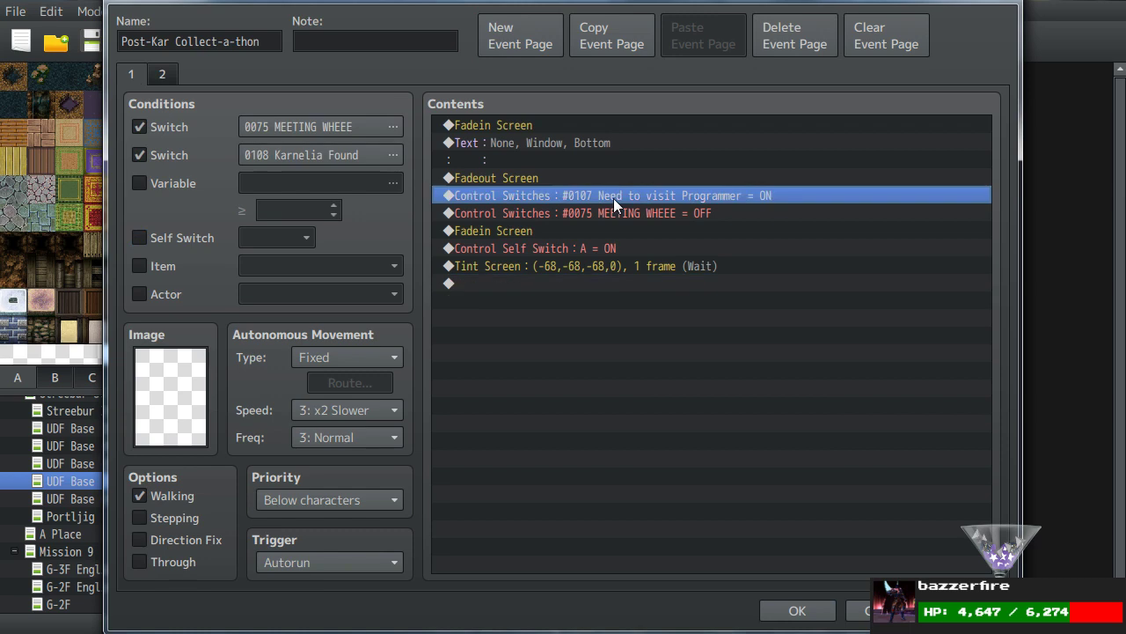
{"action": "key", "text": "Delete"}
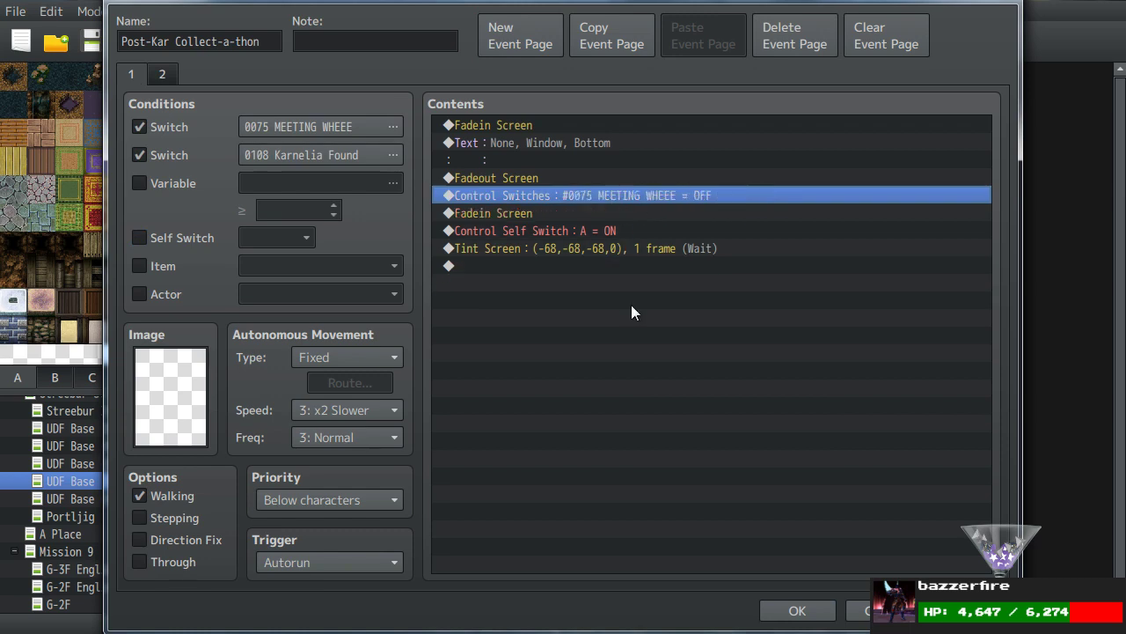
{"action": "left_click", "coordinate": [774, 610]}
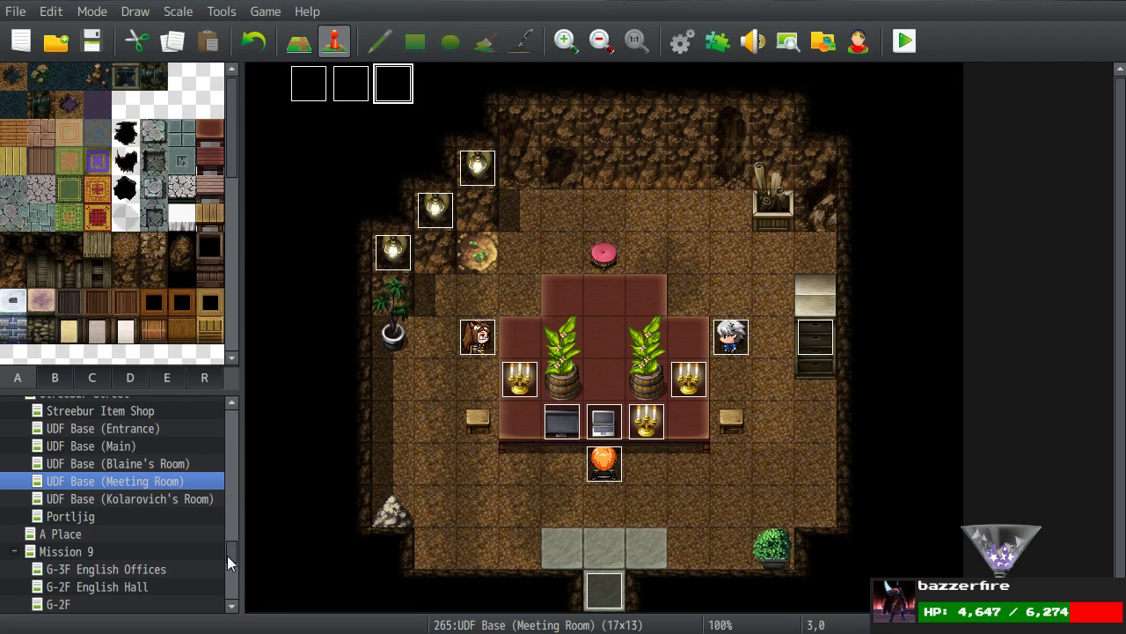
Return to the BOAT 4-2 map and open the barrier event EV016 near the blue portal.
{"action": "left_click_drag", "start_coordinate": [227, 555], "coordinate": [226, 475]}
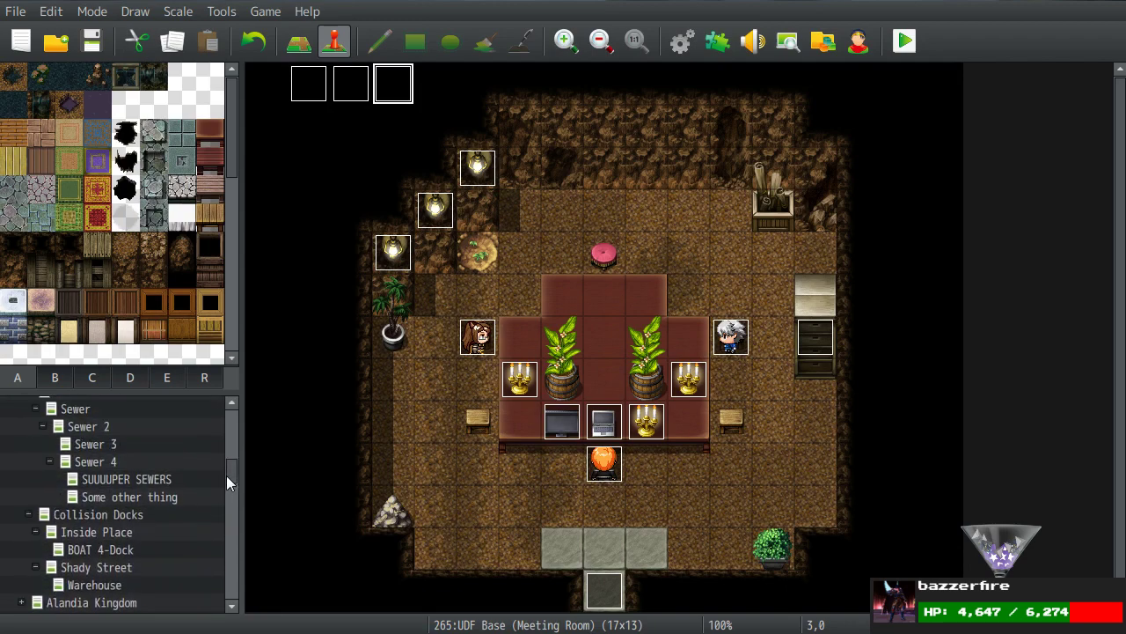
{"action": "scroll", "coordinate": [140, 453], "scroll_direction": "up", "scroll_amount": 4}
{"action": "left_click", "coordinate": [93, 512]}
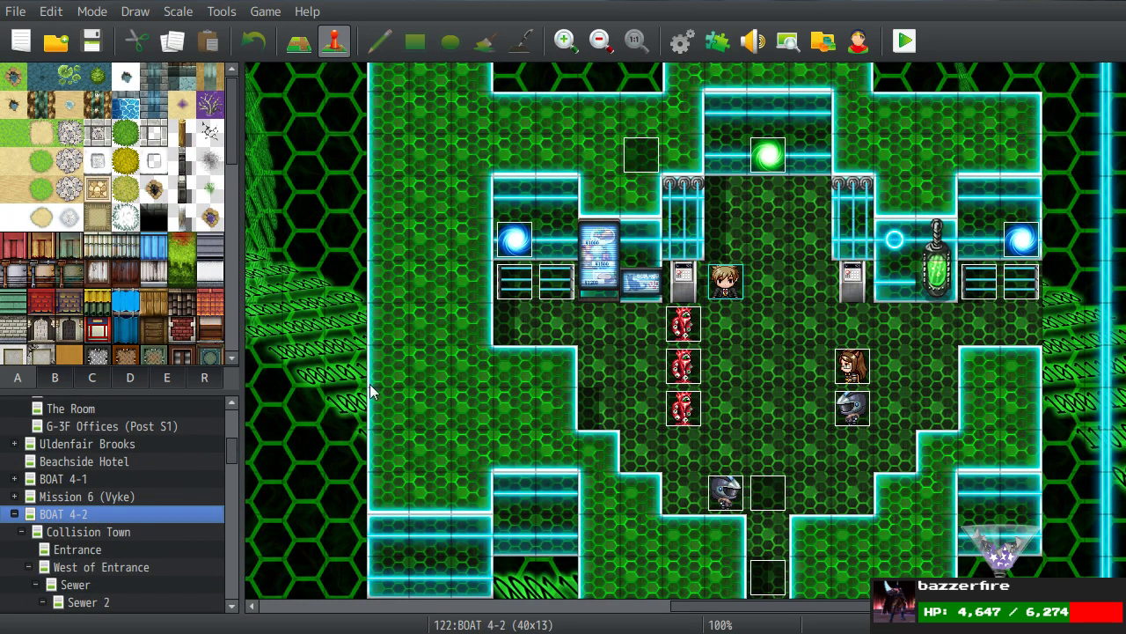
{"action": "double_click", "coordinate": [558, 296]}
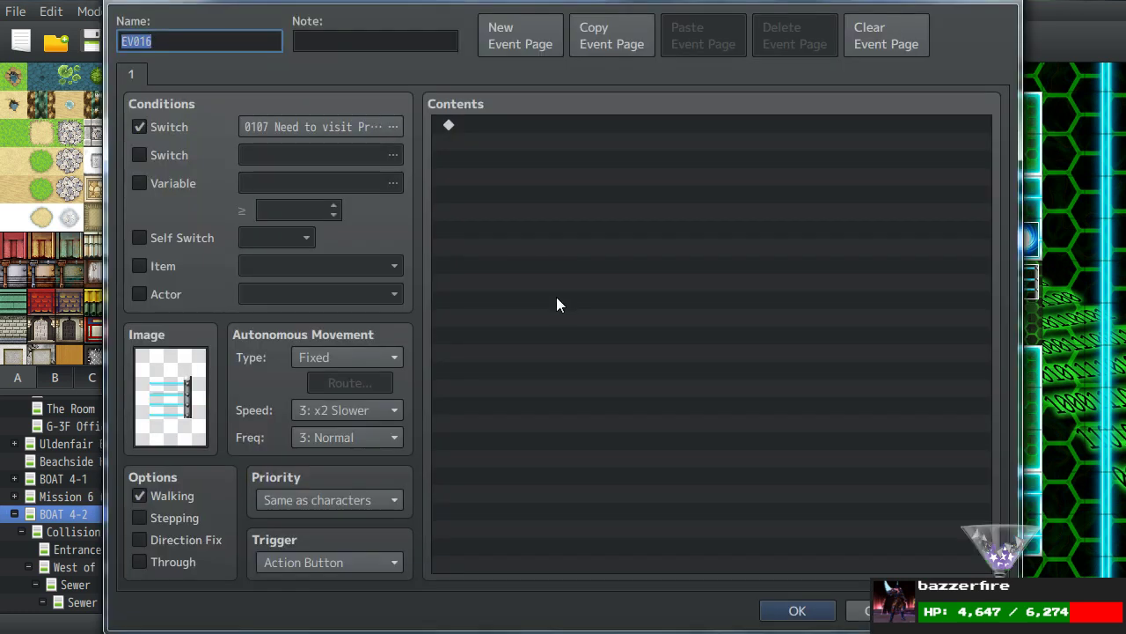
Close the EV016 event, open the Gift of all Travel chest event on The Programmer map, and review both its pages.
{"action": "left_click", "coordinate": [769, 609]}
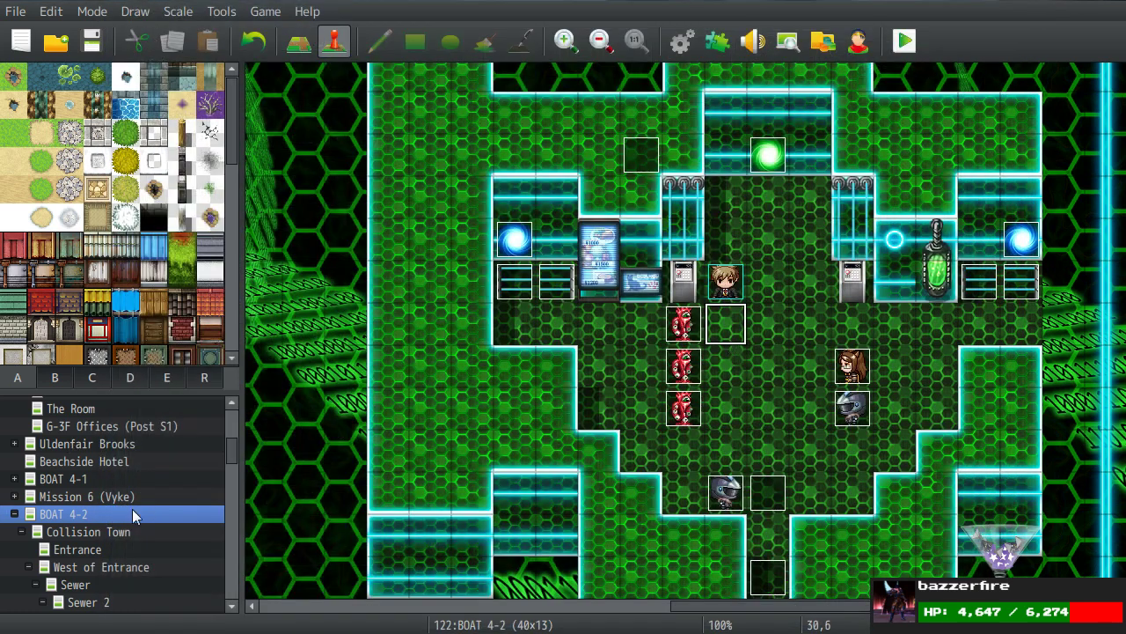
{"action": "scroll", "coordinate": [88, 519], "scroll_direction": "down", "scroll_amount": 5}
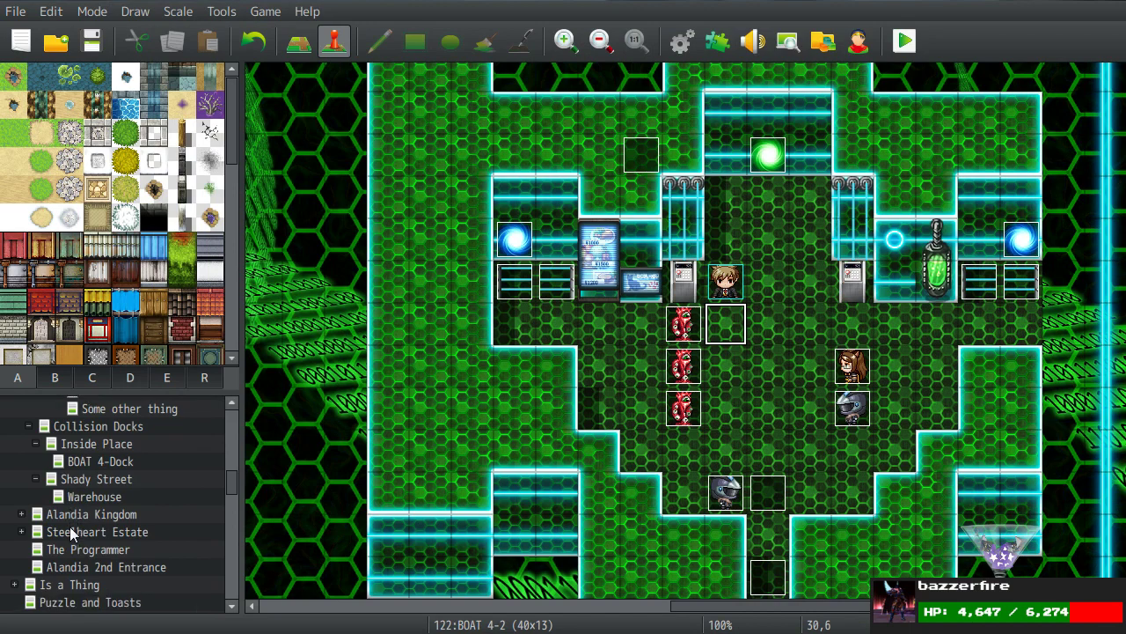
{"action": "left_click", "coordinate": [80, 550]}
{"action": "scroll", "coordinate": [528, 370], "scroll_direction": "down", "scroll_amount": 5}
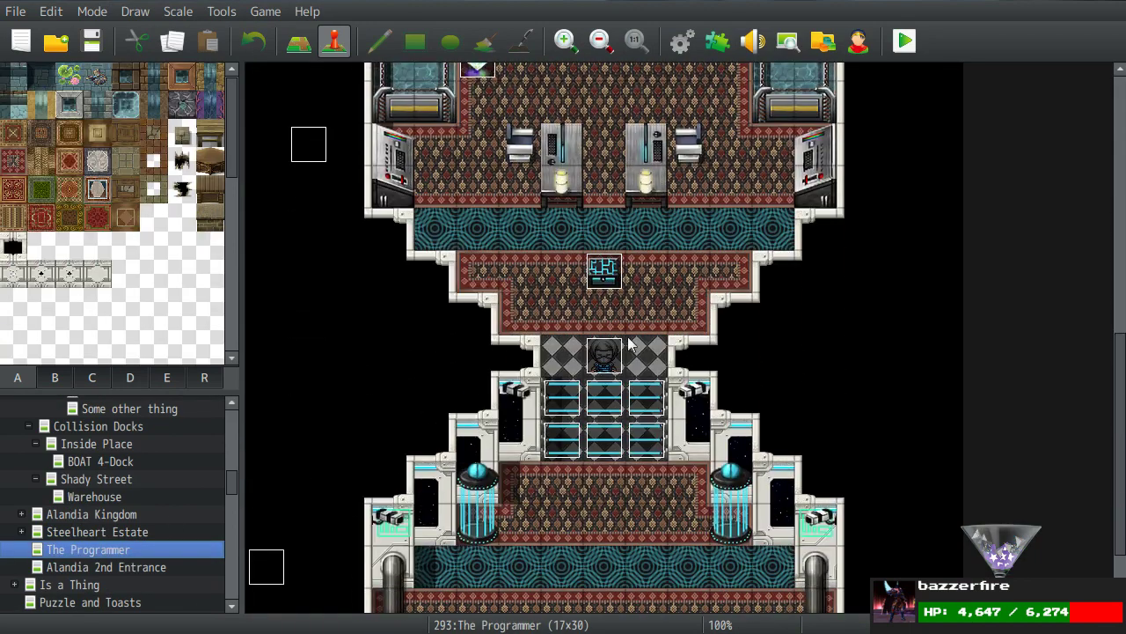
{"action": "double_click", "coordinate": [603, 271]}
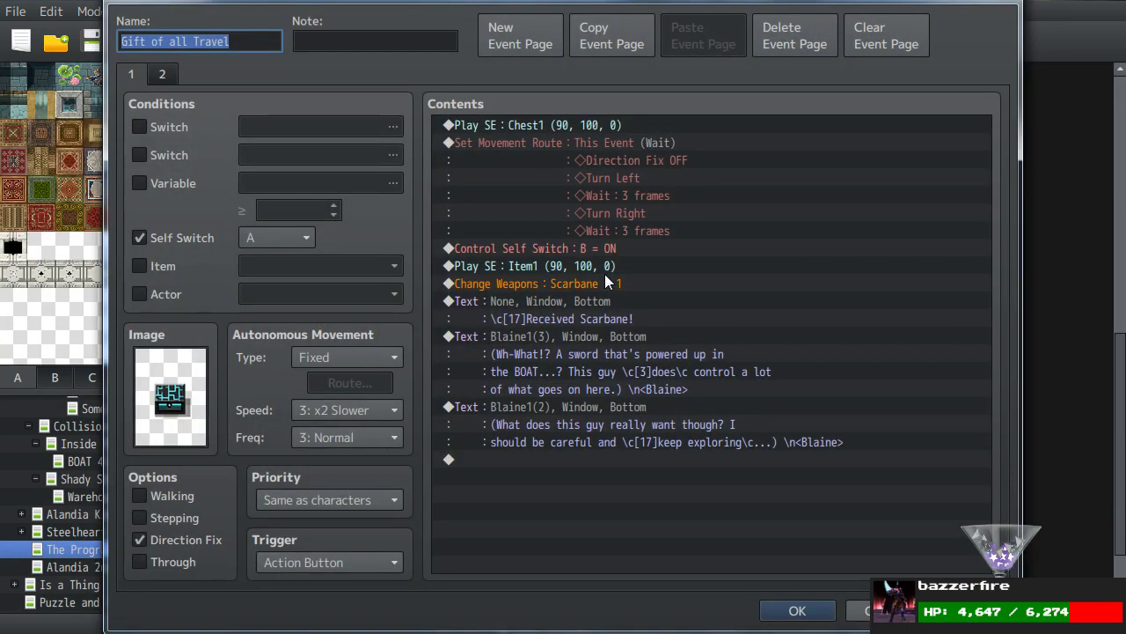
{"action": "left_click", "coordinate": [162, 74]}
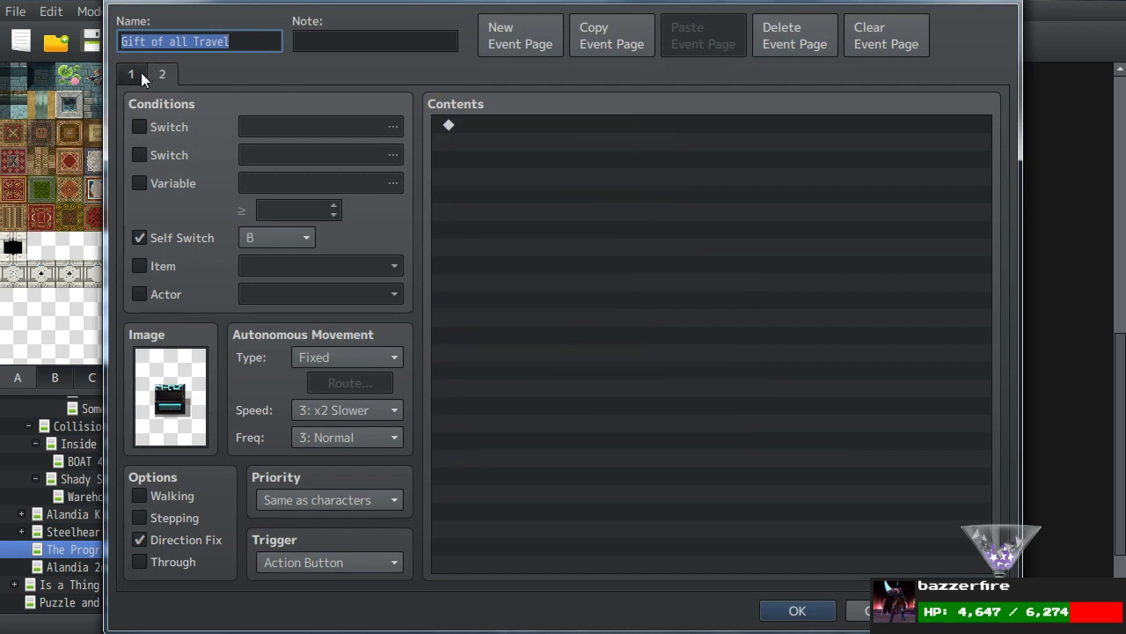
{"action": "left_click", "coordinate": [139, 75]}
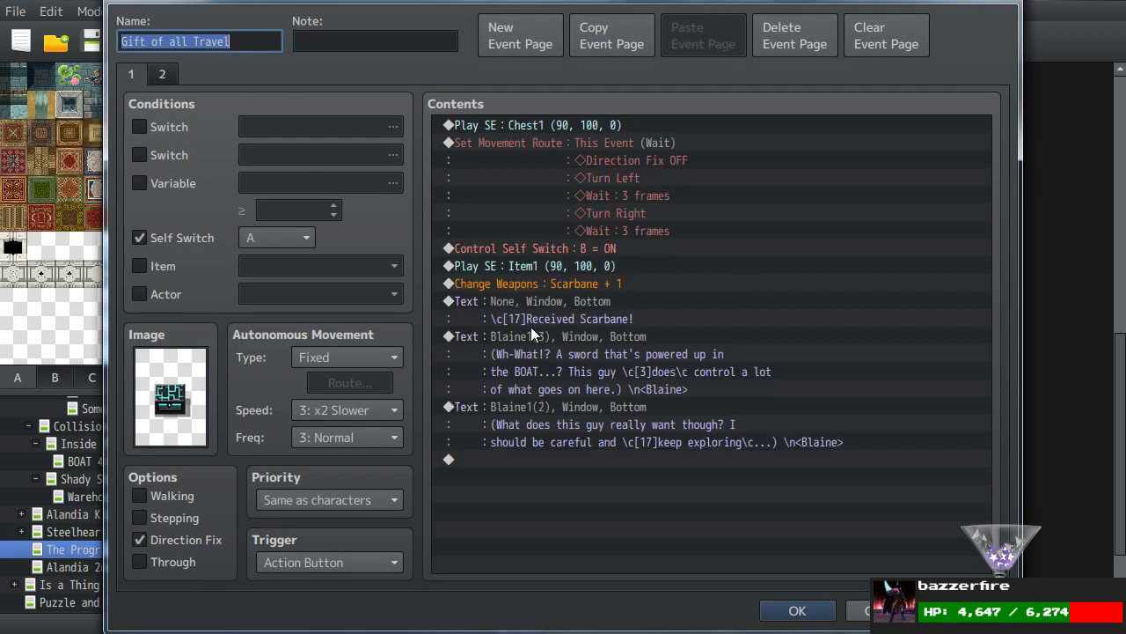
Insert a Control Switches command turning switch 0107 OFF before the Item1 sound on the chest event's first page, and save the event.
{"action": "left_click", "coordinate": [573, 263]}
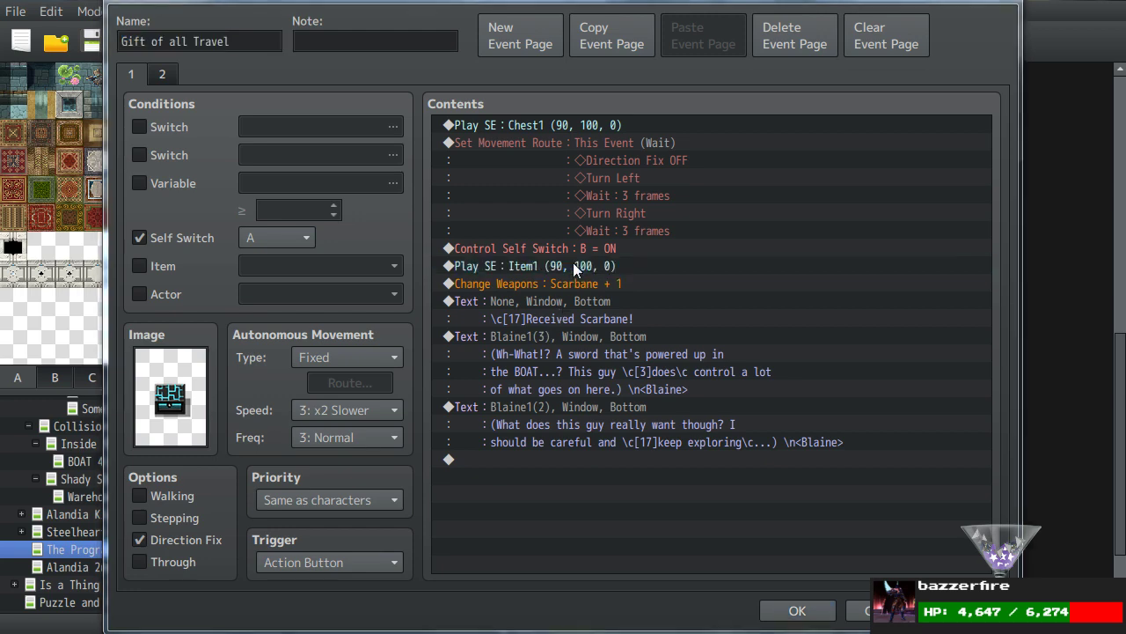
{"action": "key", "text": "Insert"}
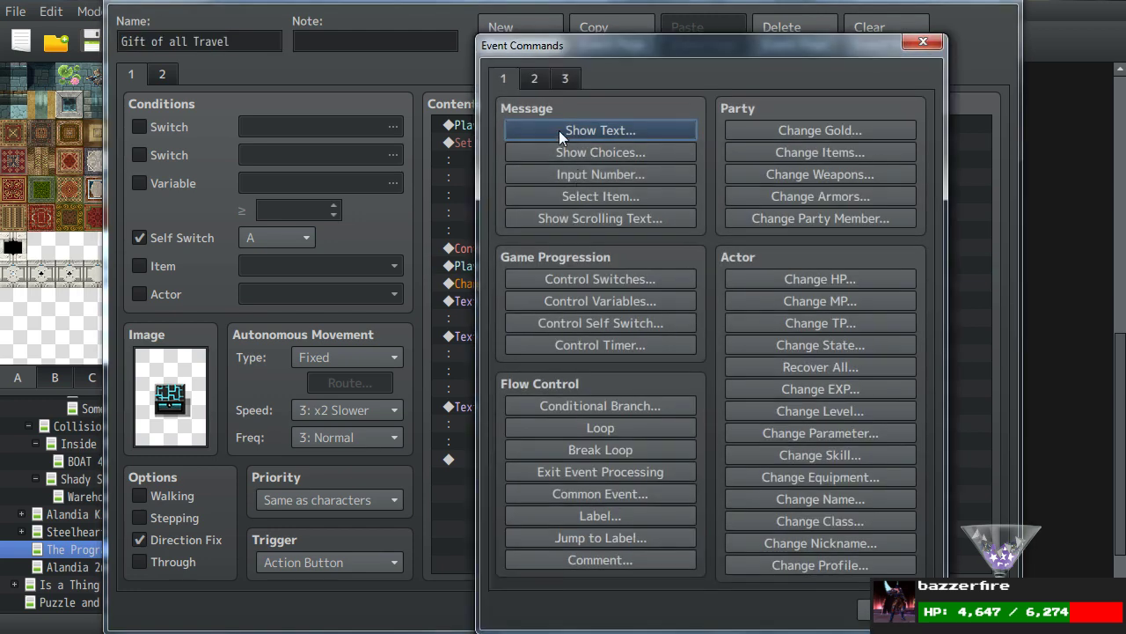
{"action": "left_click", "coordinate": [562, 280]}
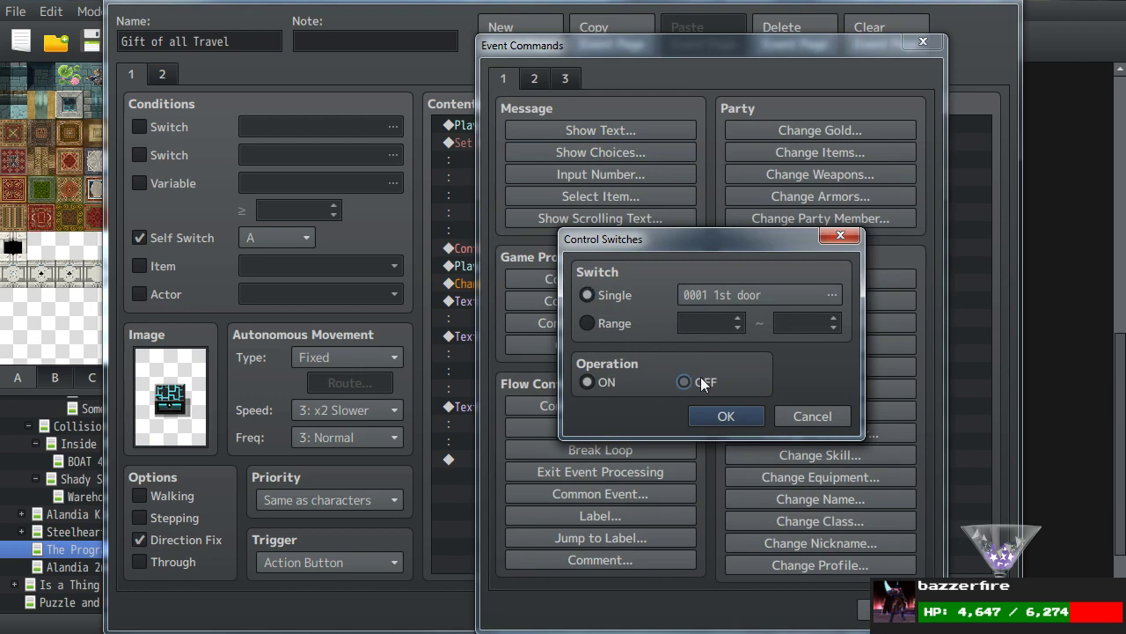
{"action": "left_click", "coordinate": [727, 294]}
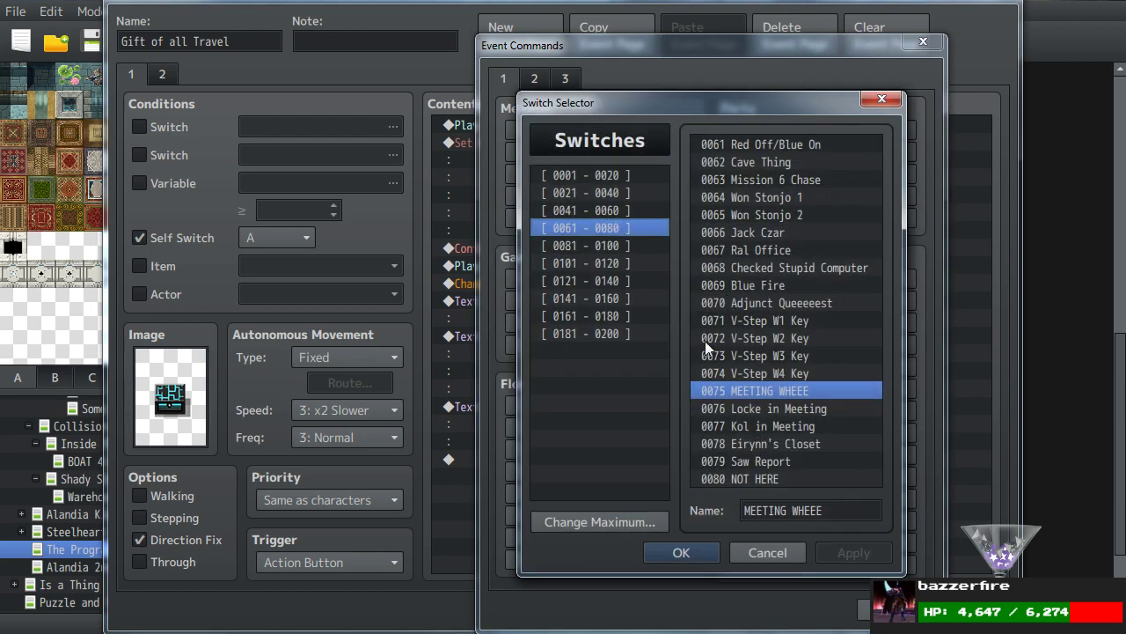
{"action": "left_click", "coordinate": [618, 246]}
{"action": "left_click", "coordinate": [619, 277]}
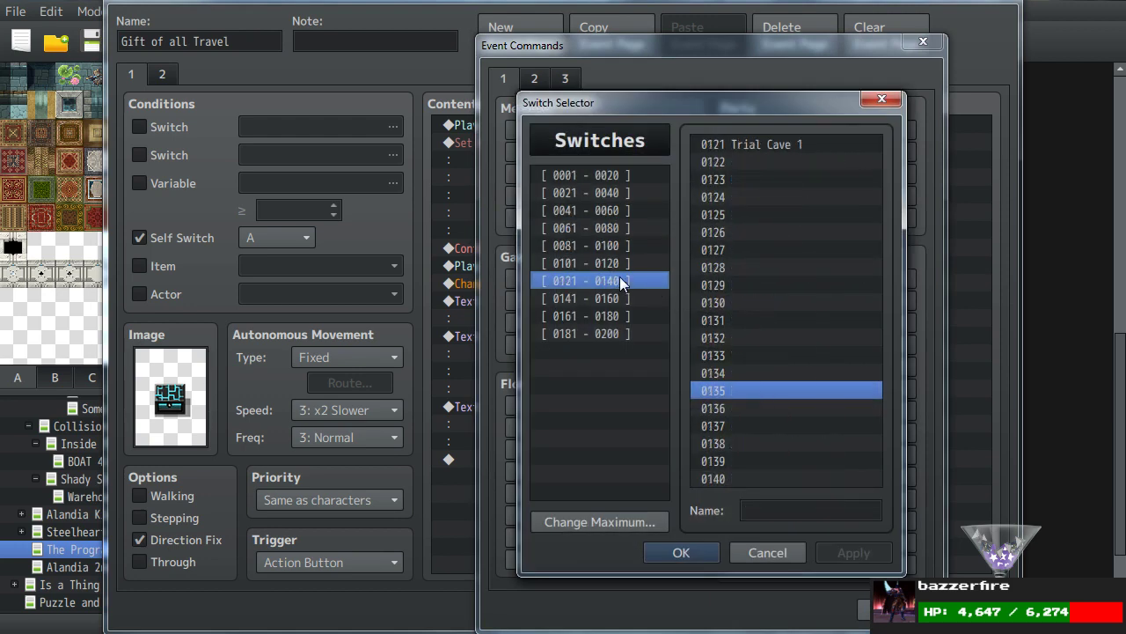
{"action": "left_click", "coordinate": [617, 264]}
{"action": "double_click", "coordinate": [740, 252]}
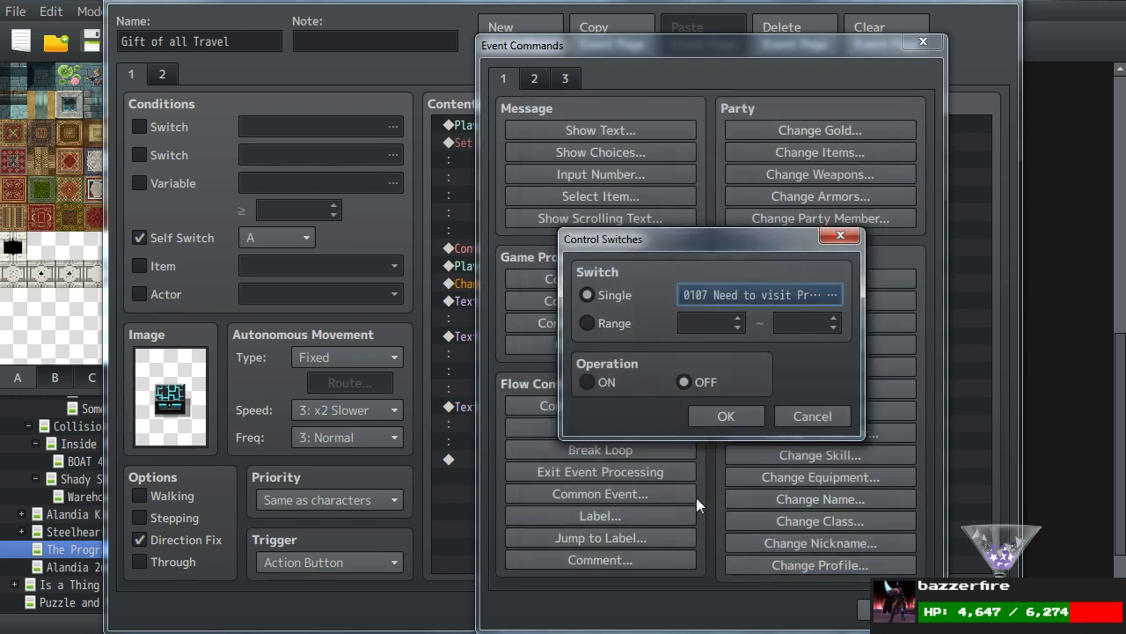
{"action": "left_click", "coordinate": [722, 414]}
{"action": "left_click", "coordinate": [797, 611]}
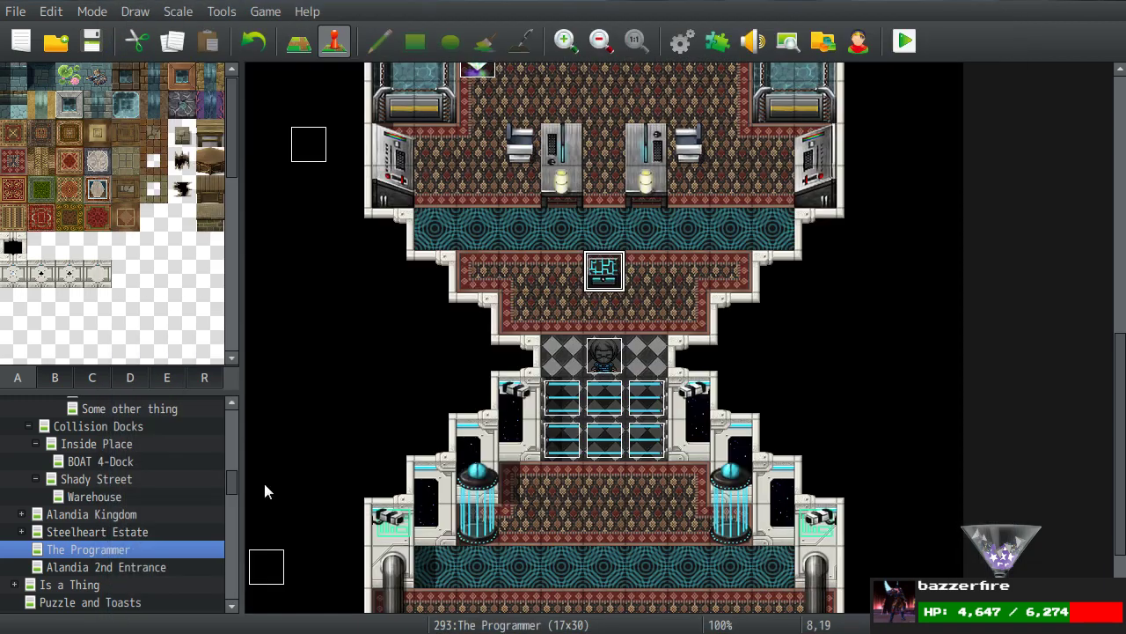
Return to the BOAT 4-2 map and check the invisible event above the monitors and the barrier event EV016.
{"action": "scroll", "coordinate": [66, 515], "scroll_direction": "up", "scroll_amount": 1}
{"action": "scroll", "coordinate": [66, 514], "scroll_direction": "up", "scroll_amount": 5}
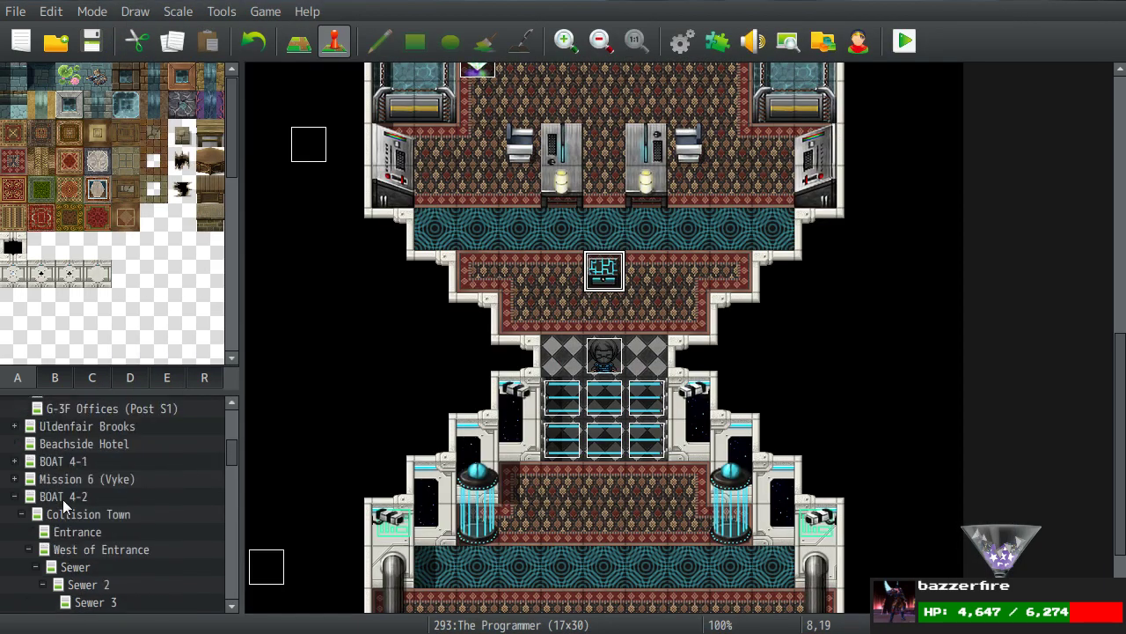
{"action": "left_click", "coordinate": [63, 496]}
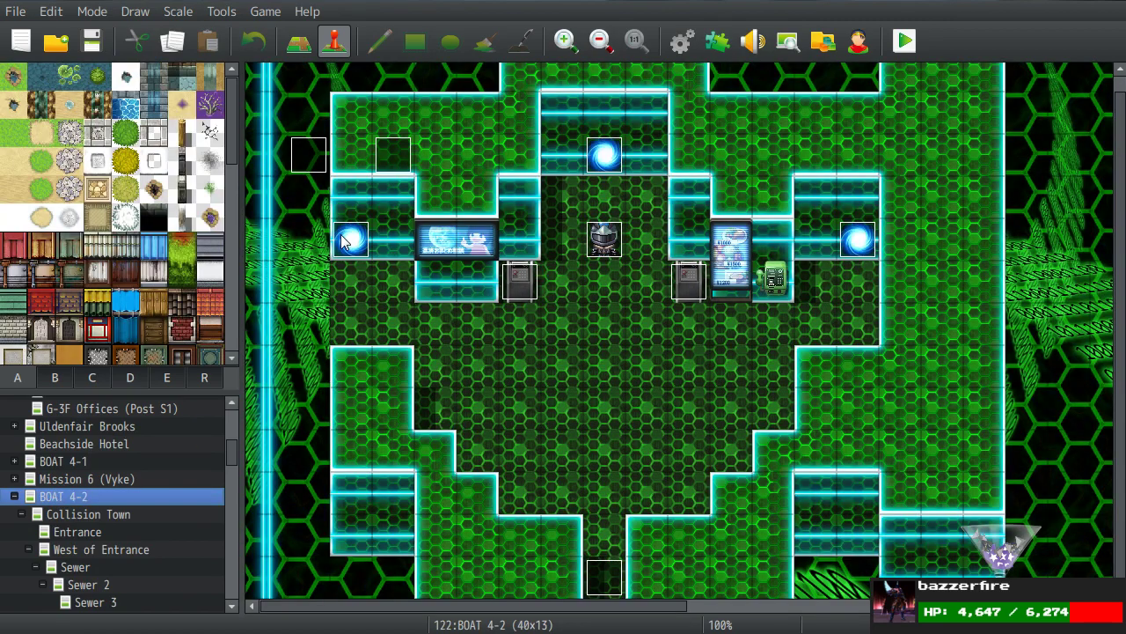
{"action": "scroll", "coordinate": [435, 304], "scroll_direction": "right", "scroll_amount": 5}
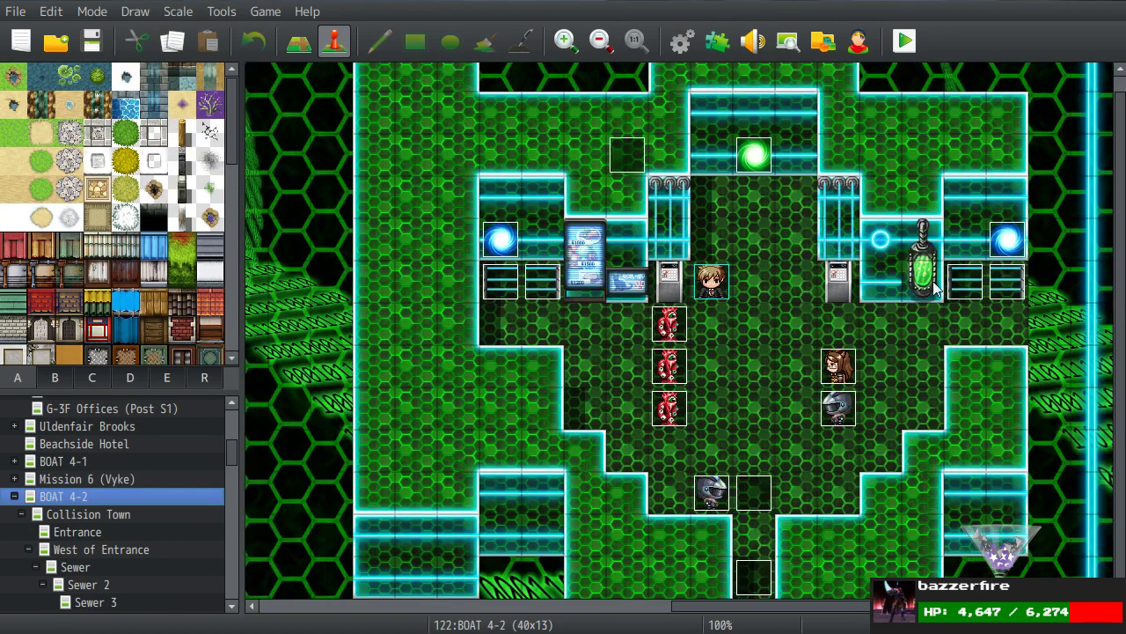
{"action": "double_click", "coordinate": [630, 153]}
{"action": "left_click", "coordinate": [784, 612]}
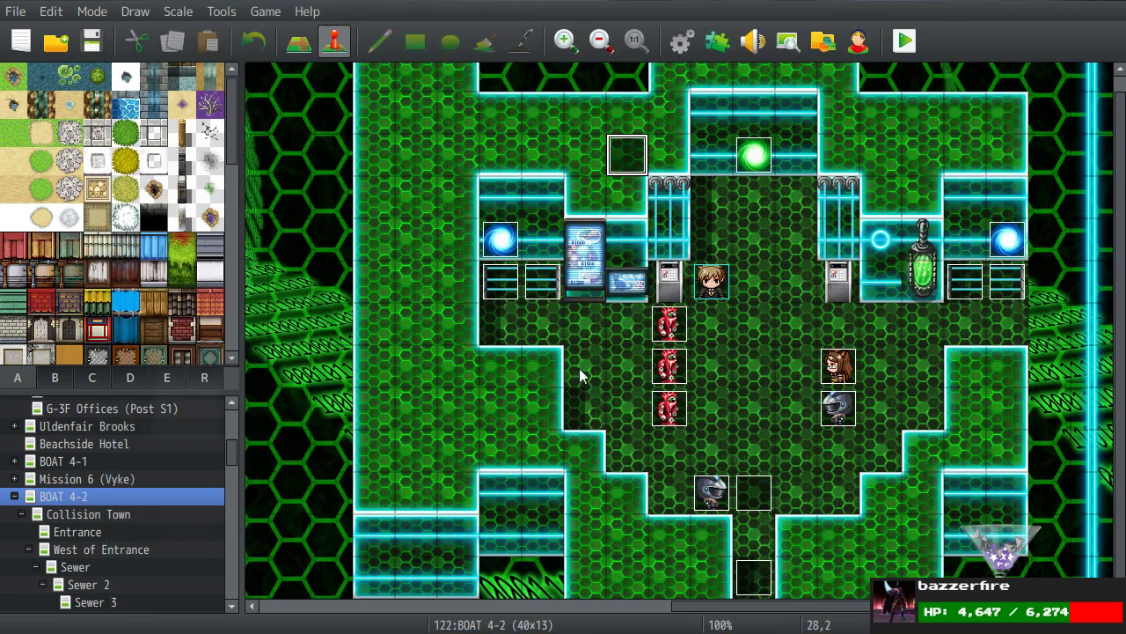
{"action": "double_click", "coordinate": [552, 286]}
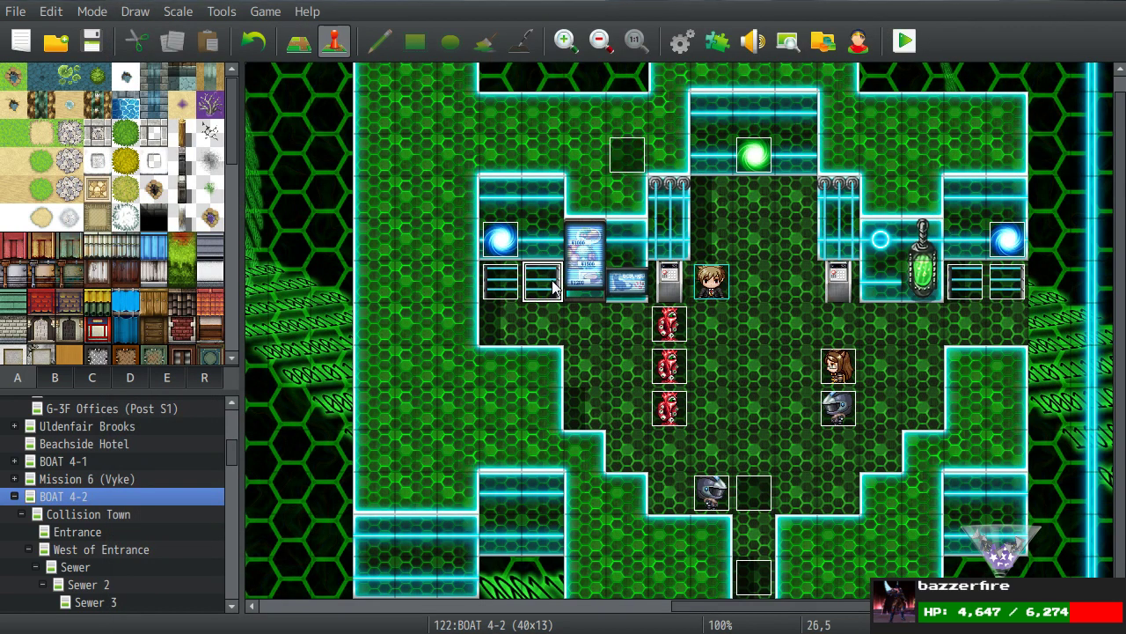
{"action": "left_click", "coordinate": [797, 610]}
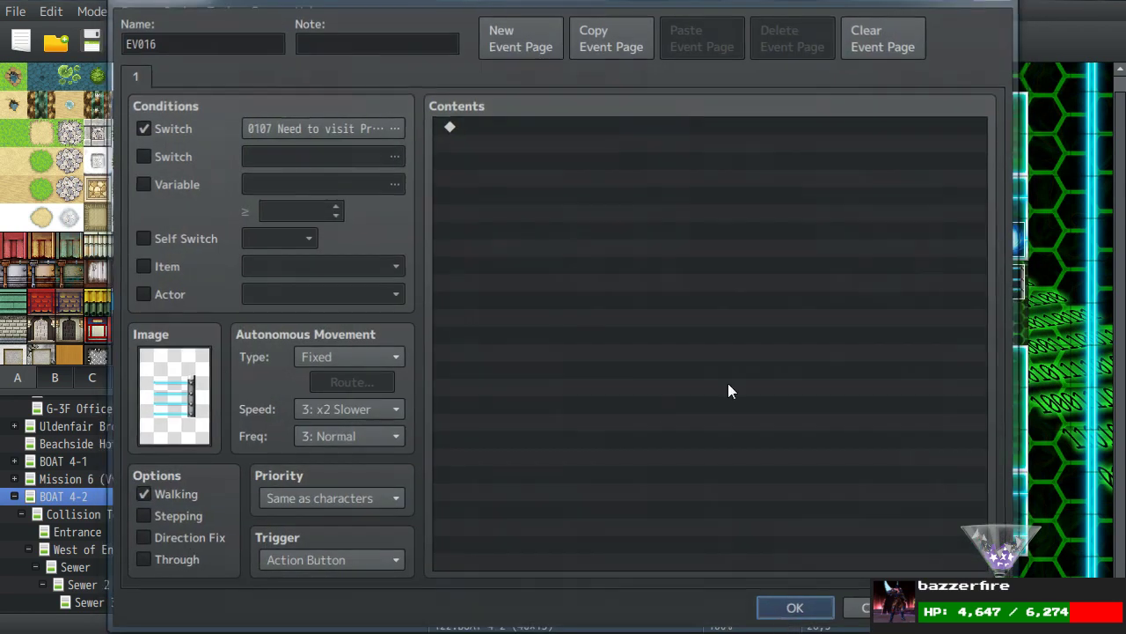
{"action": "left_click", "coordinate": [753, 326]}
{"action": "double_click", "coordinate": [751, 327]}
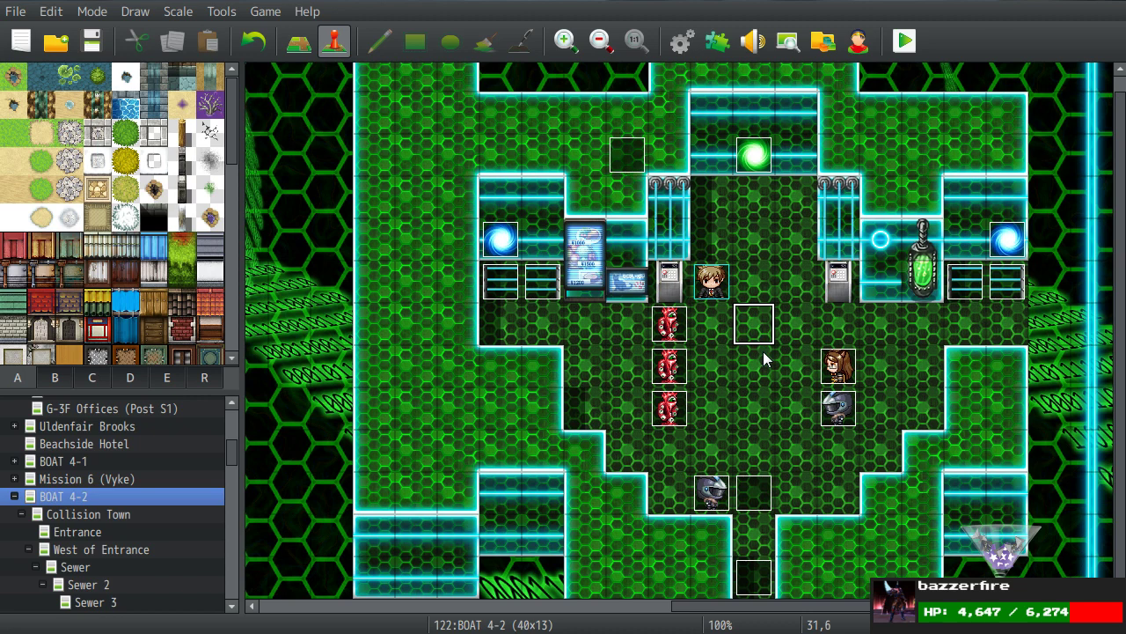
{"action": "left_click", "coordinate": [824, 402]}
{"action": "left_click", "coordinate": [829, 377]}
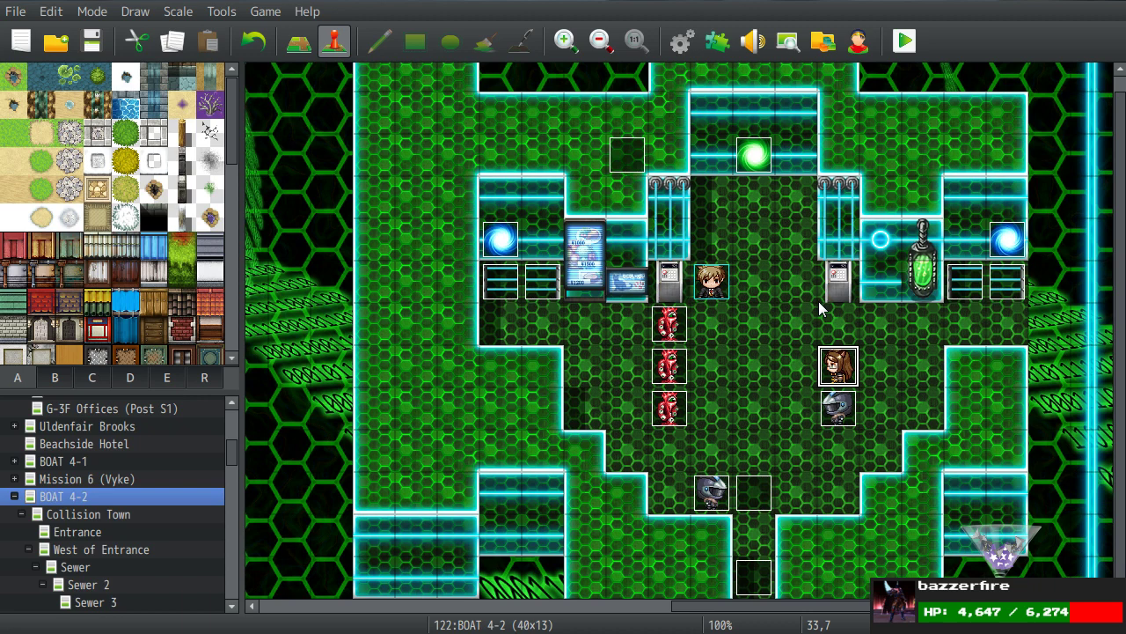
{"action": "left_click", "coordinate": [833, 405]}
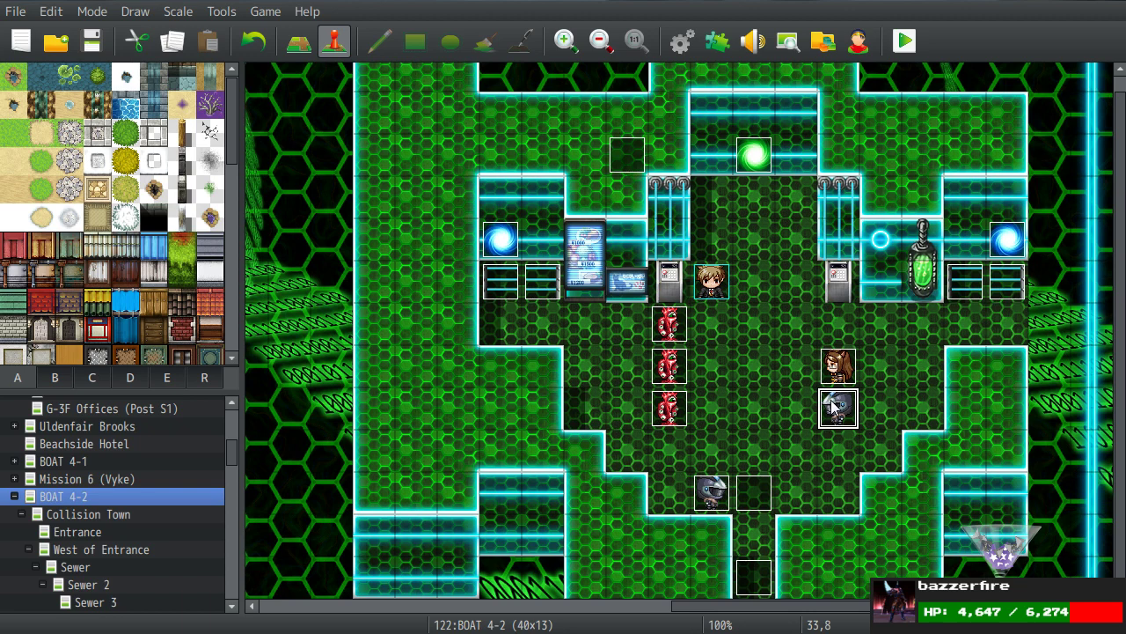
{"action": "left_click", "coordinate": [771, 371]}
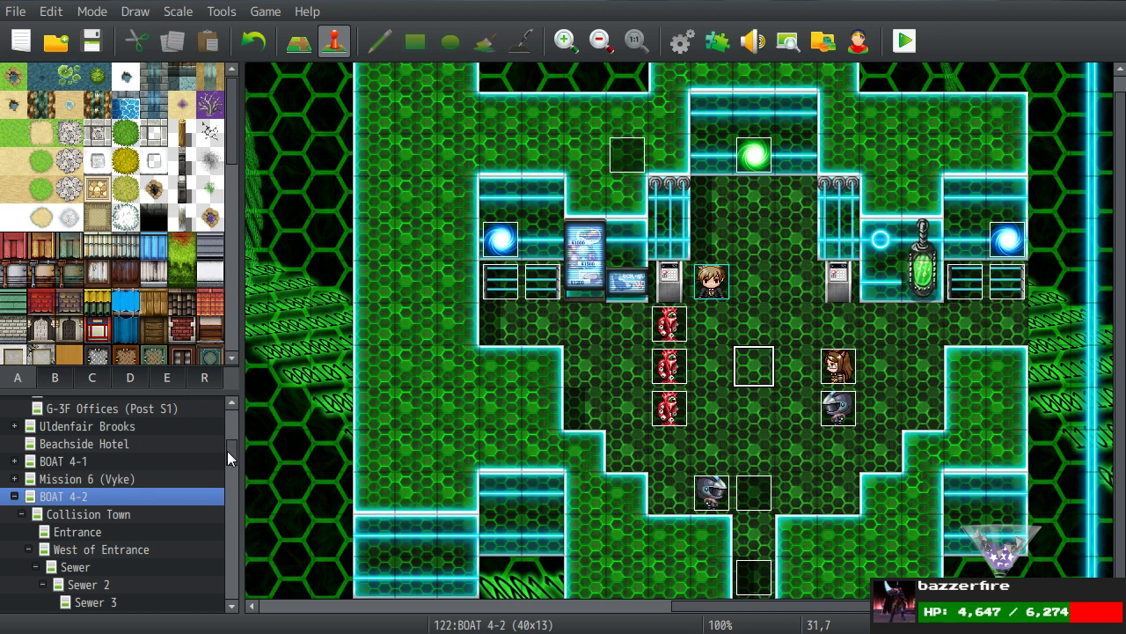
{"action": "left_click", "coordinate": [836, 409]}
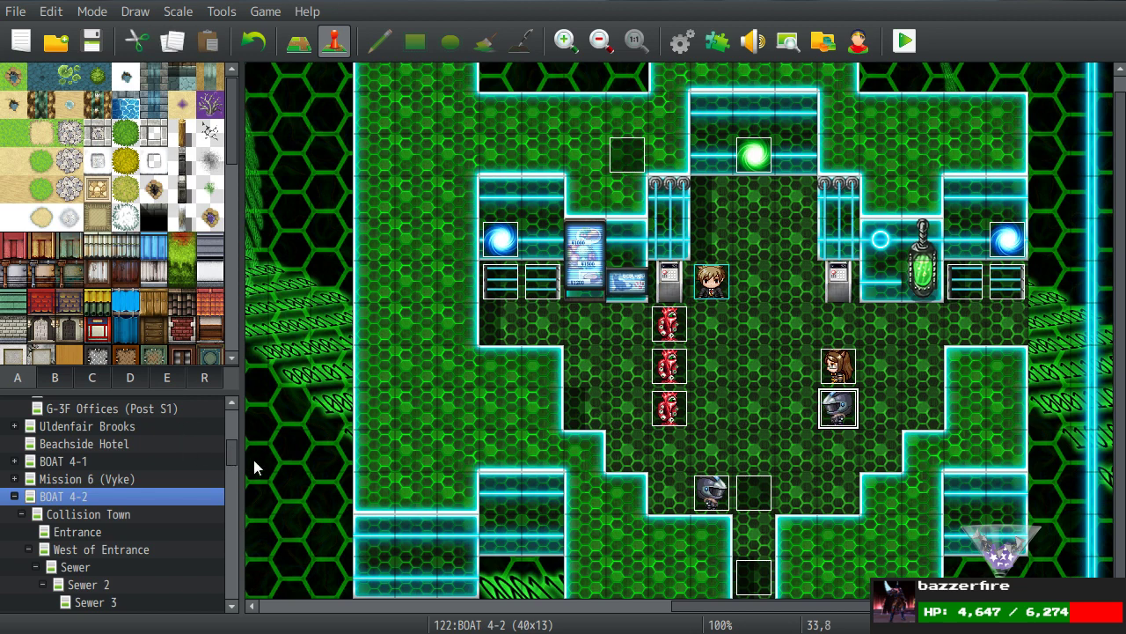
Collapse the Mission 9 and Tarracina branches in the map tree.
{"action": "left_click_drag", "start_coordinate": [230, 448], "coordinate": [235, 586]}
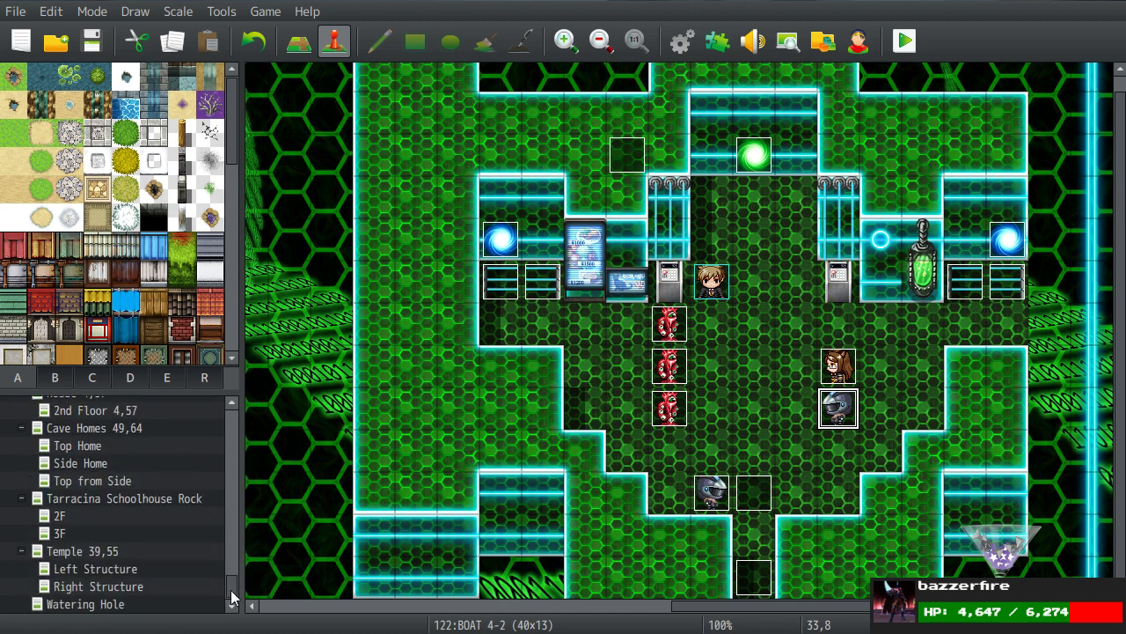
{"action": "scroll", "coordinate": [105, 555], "scroll_direction": "up", "scroll_amount": 8}
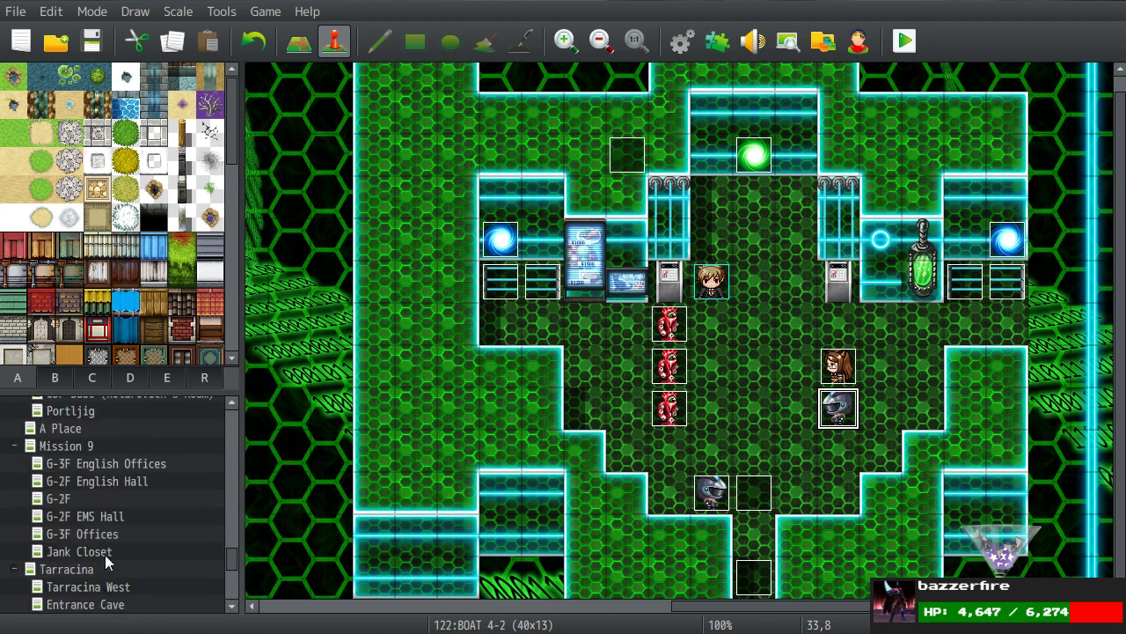
{"action": "scroll", "coordinate": [34, 503], "scroll_direction": "down", "scroll_amount": 1}
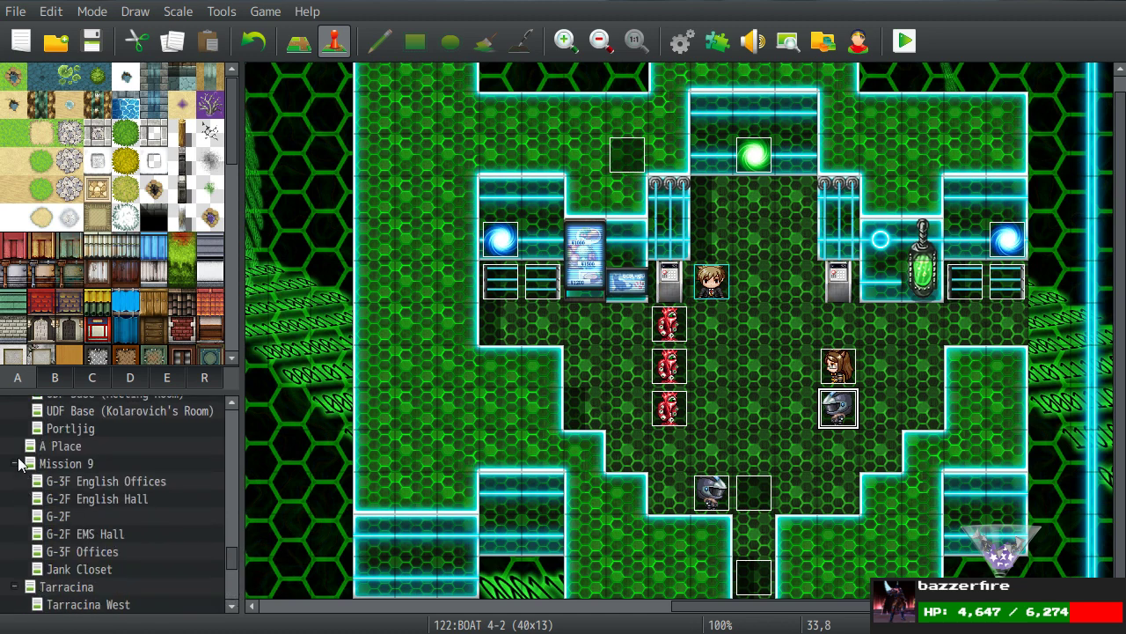
{"action": "left_click", "coordinate": [15, 464]}
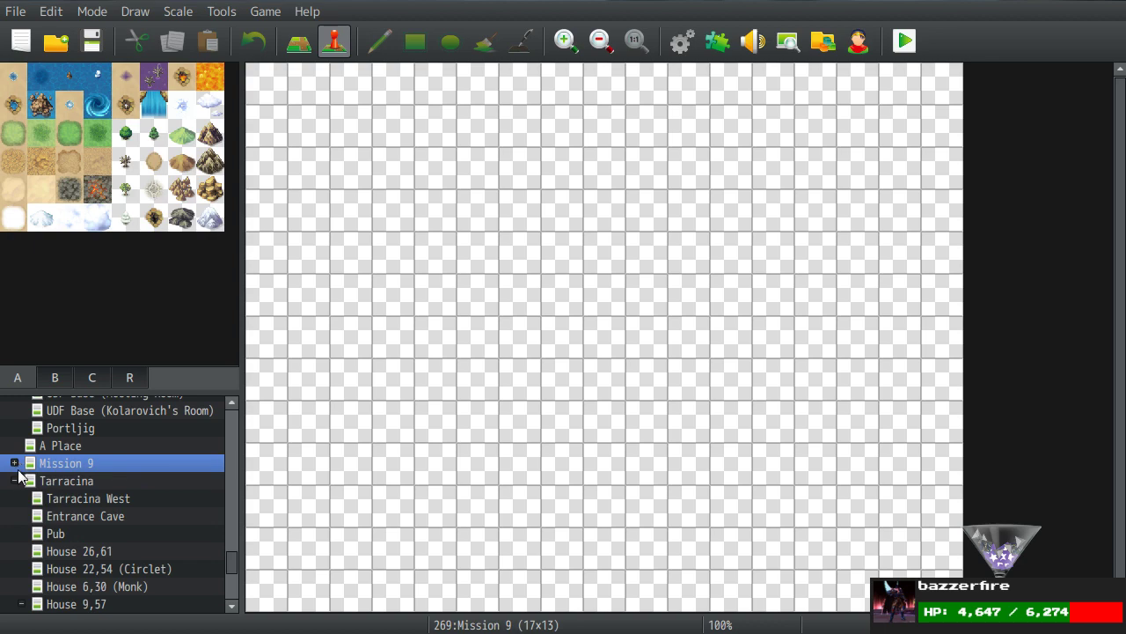
{"action": "left_click", "coordinate": [15, 482]}
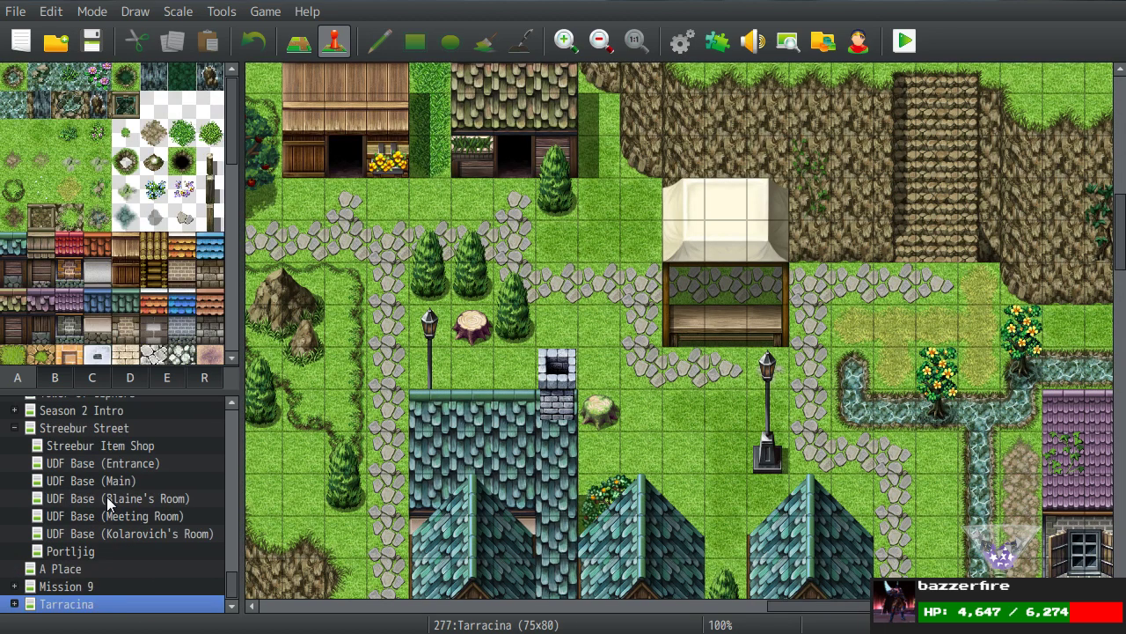
Open the Post-Kar Collect-a-thon event on the UDF Base (Meeting Room) map for editing.
{"action": "scroll", "coordinate": [106, 496], "scroll_direction": "up", "scroll_amount": 1}
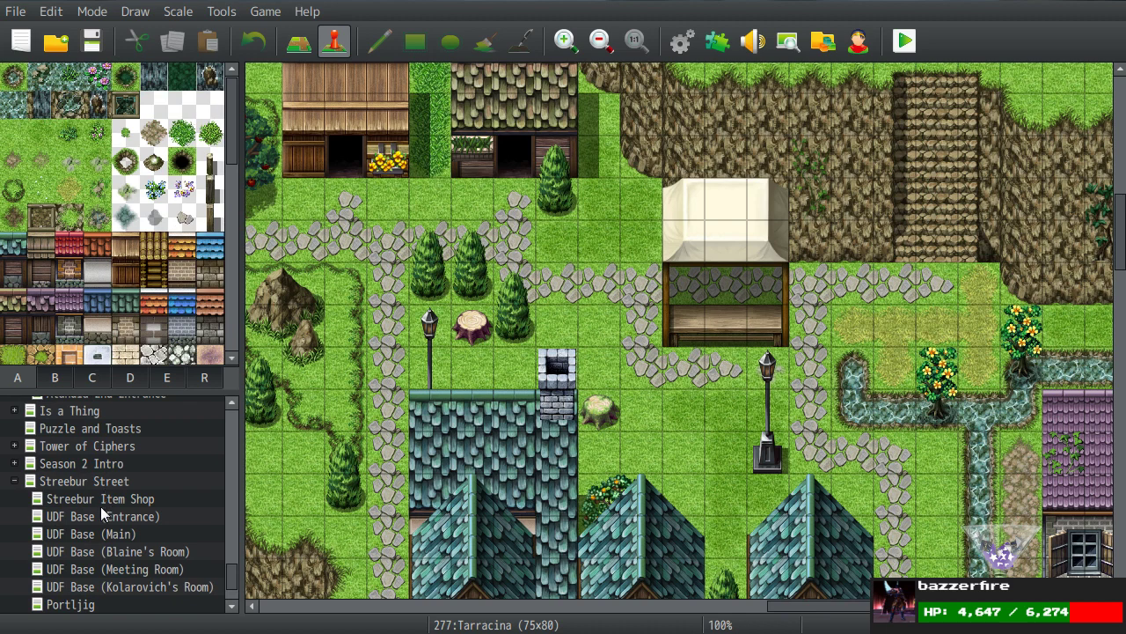
{"action": "left_click", "coordinate": [101, 569]}
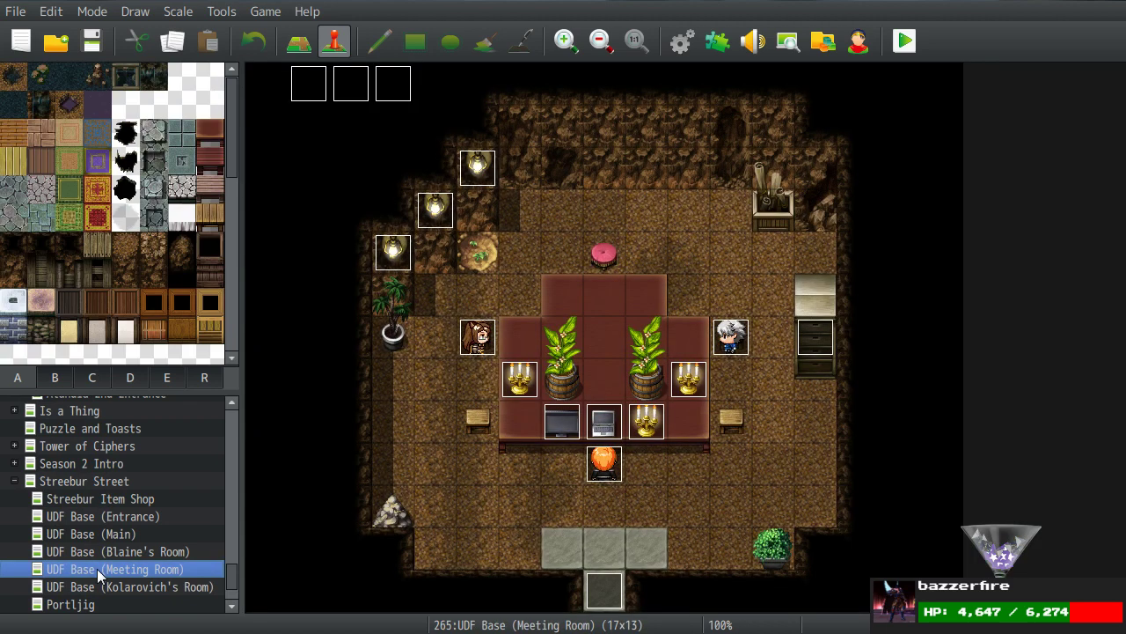
{"action": "left_click", "coordinate": [603, 330]}
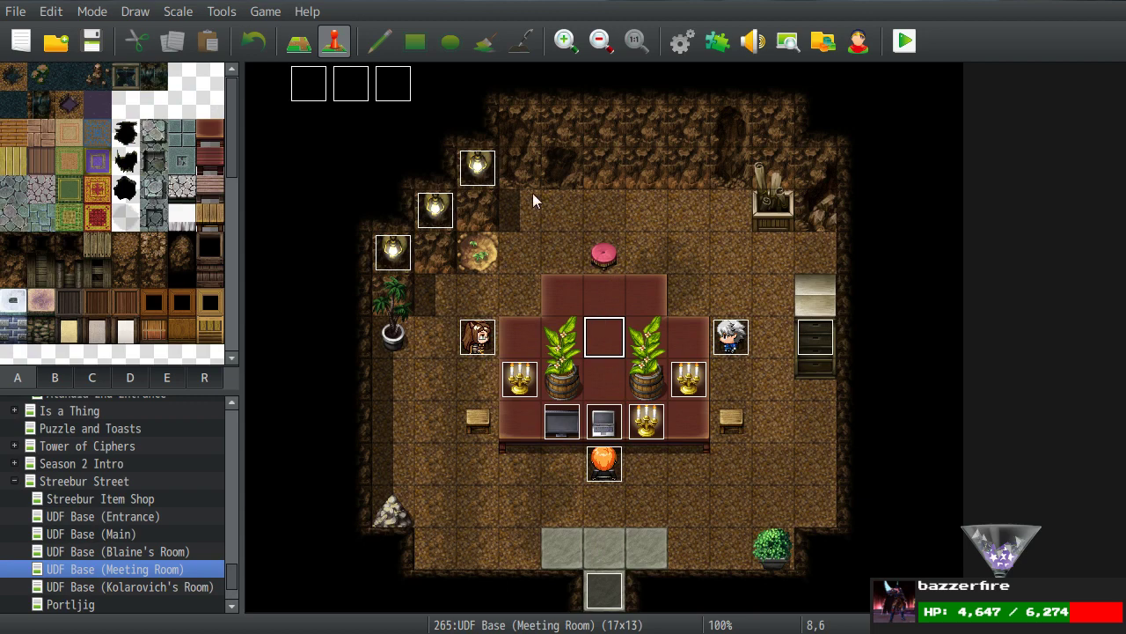
{"action": "left_click", "coordinate": [387, 88]}
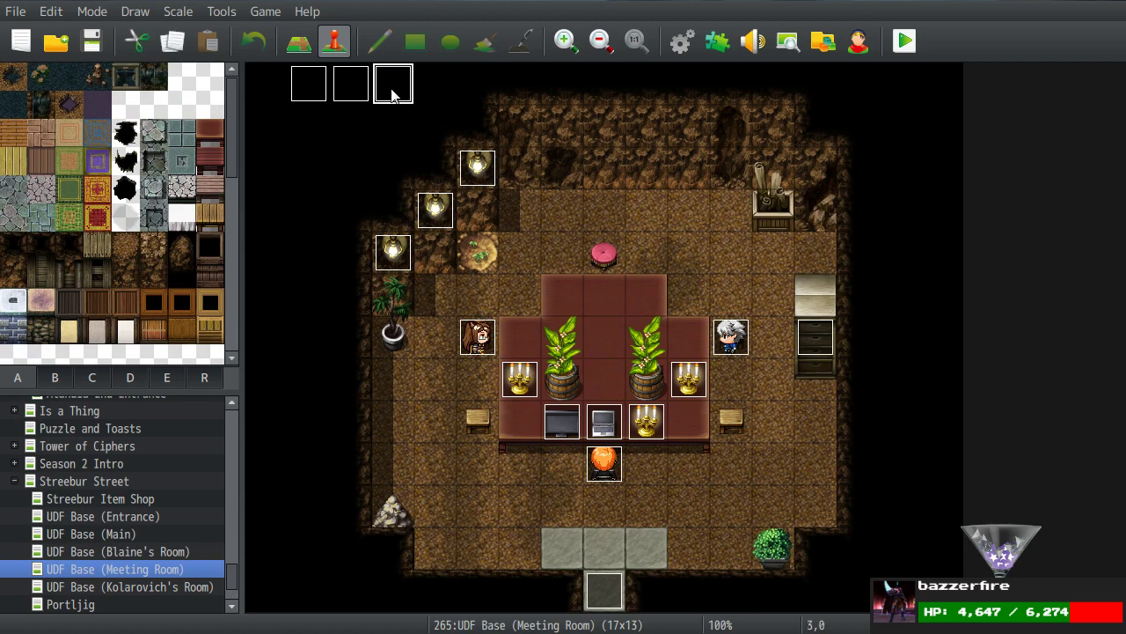
{"action": "double_click", "coordinate": [390, 88]}
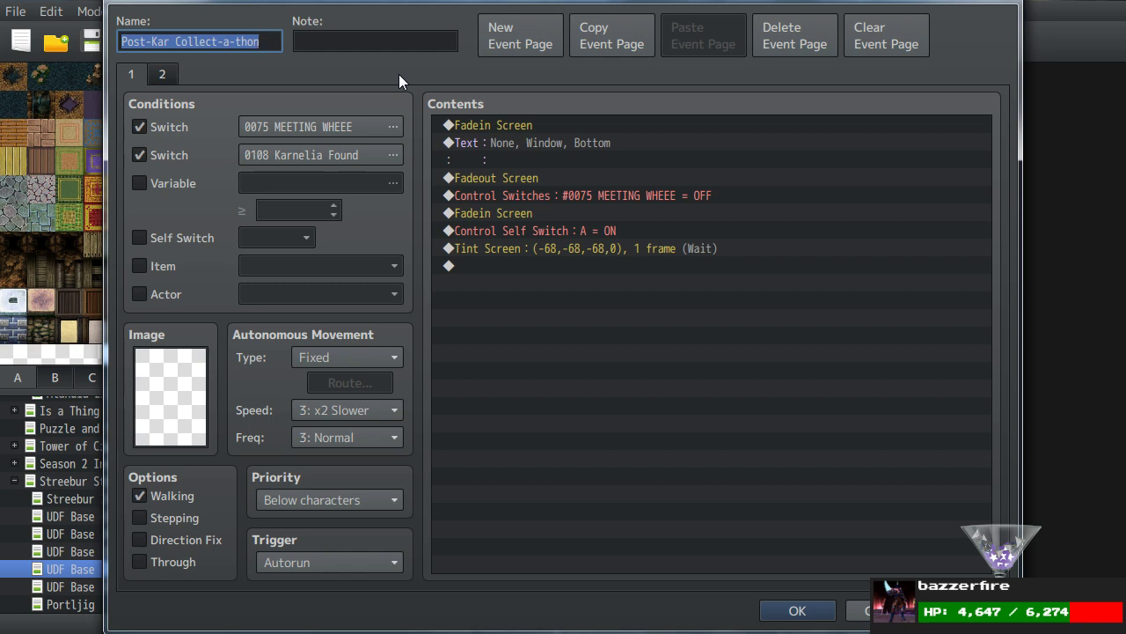
Fill the empty text command with Locke's second face and the line "That tie up all the loose ends, B-Guy? \n<Locke>".
{"action": "left_click", "coordinate": [491, 141]}
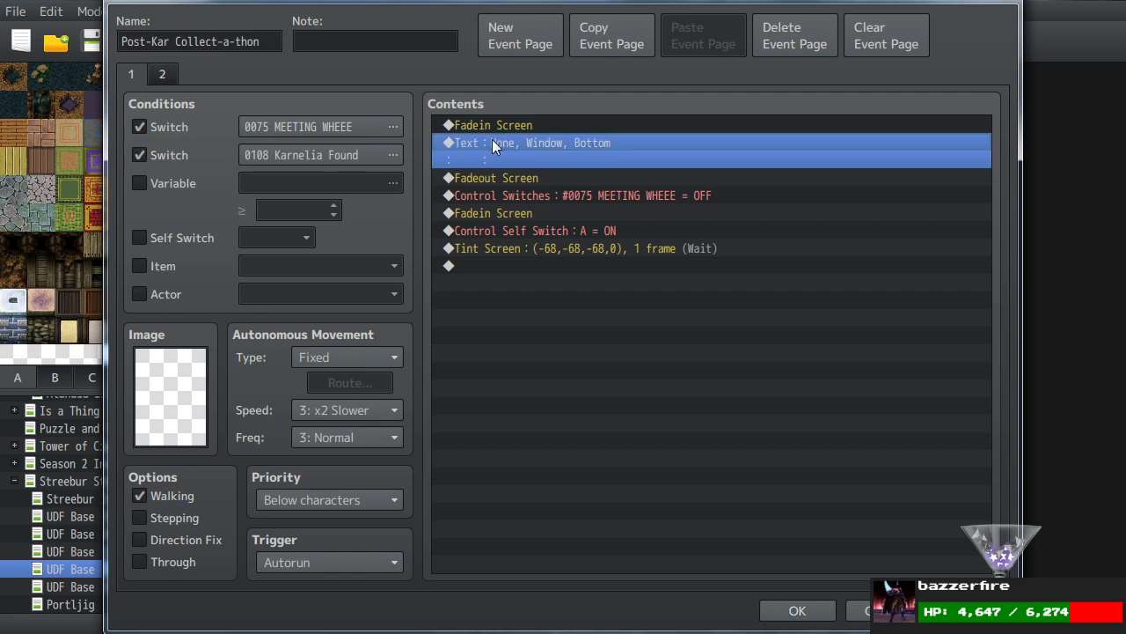
{"action": "double_click", "coordinate": [493, 141]}
{"action": "double_click", "coordinate": [499, 289]}
{"action": "scroll", "coordinate": [476, 290], "scroll_direction": "down", "scroll_amount": 12}
{"action": "left_click", "coordinate": [454, 373]}
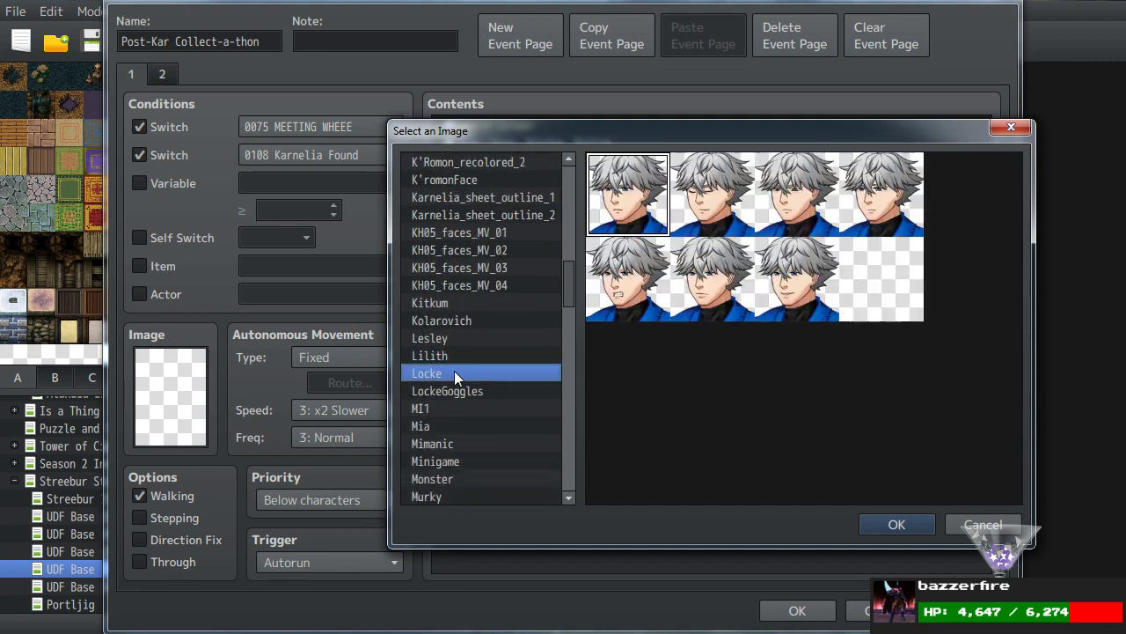
{"action": "left_click", "coordinate": [693, 202]}
{"action": "double_click", "coordinate": [693, 202]}
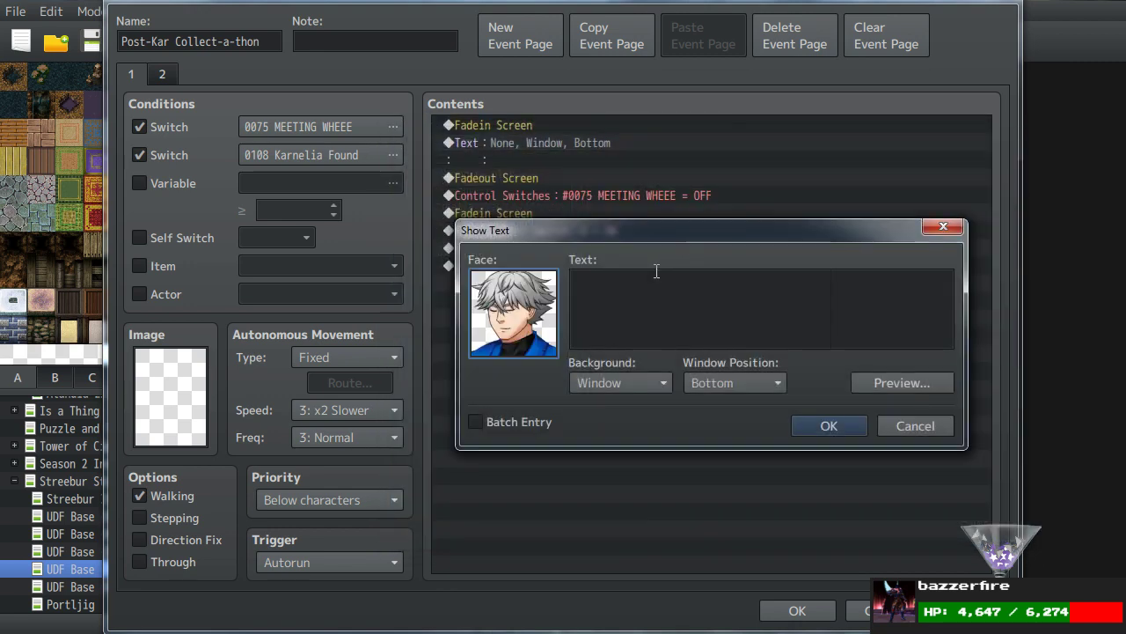
{"action": "type", "text": "That tie up all the loose ends, B-Guy?  <Locke>"}
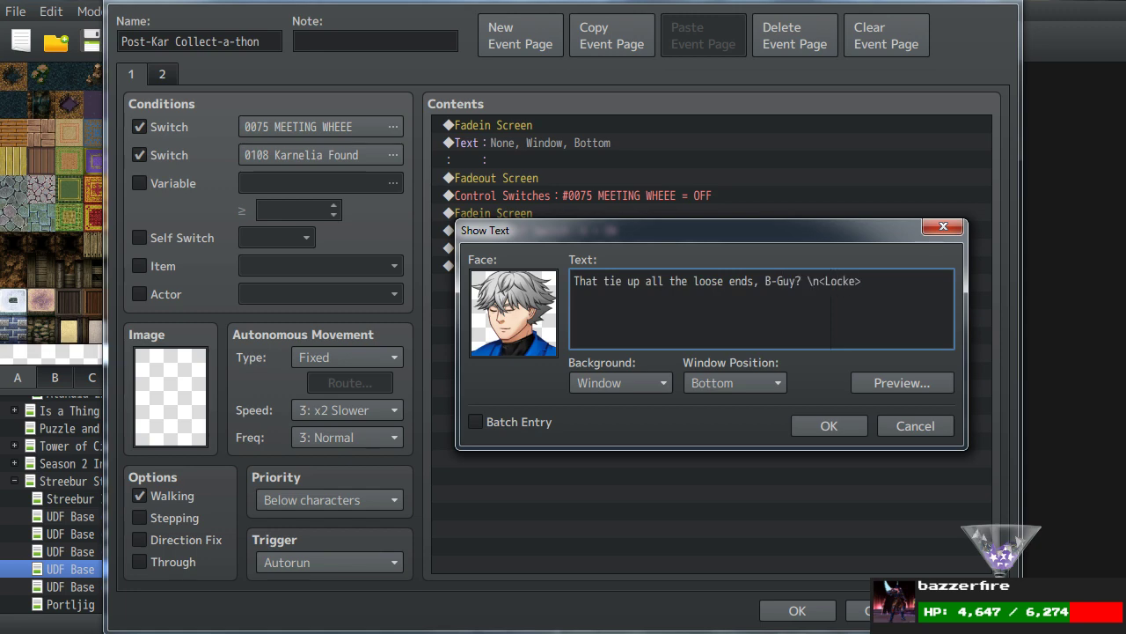
{"action": "left_click", "coordinate": [852, 427]}
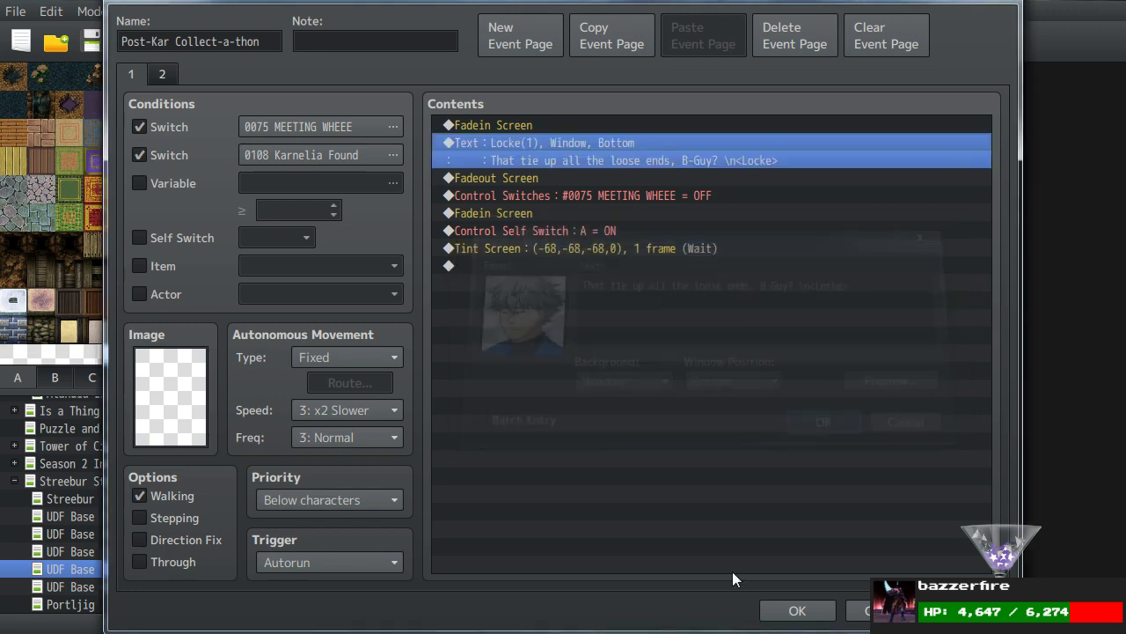
Duplicate Locke's message and change the copy to the first Karnelia_sheet_outline_1 face saying "I...I hope we can all work together to solve this! \n<Karnelia>".
{"action": "key", "text": "ctrl+c"}
{"action": "key", "text": "ctrl+v"}
{"action": "double_click", "coordinate": [480, 176]}
{"action": "double_click", "coordinate": [563, 290]}
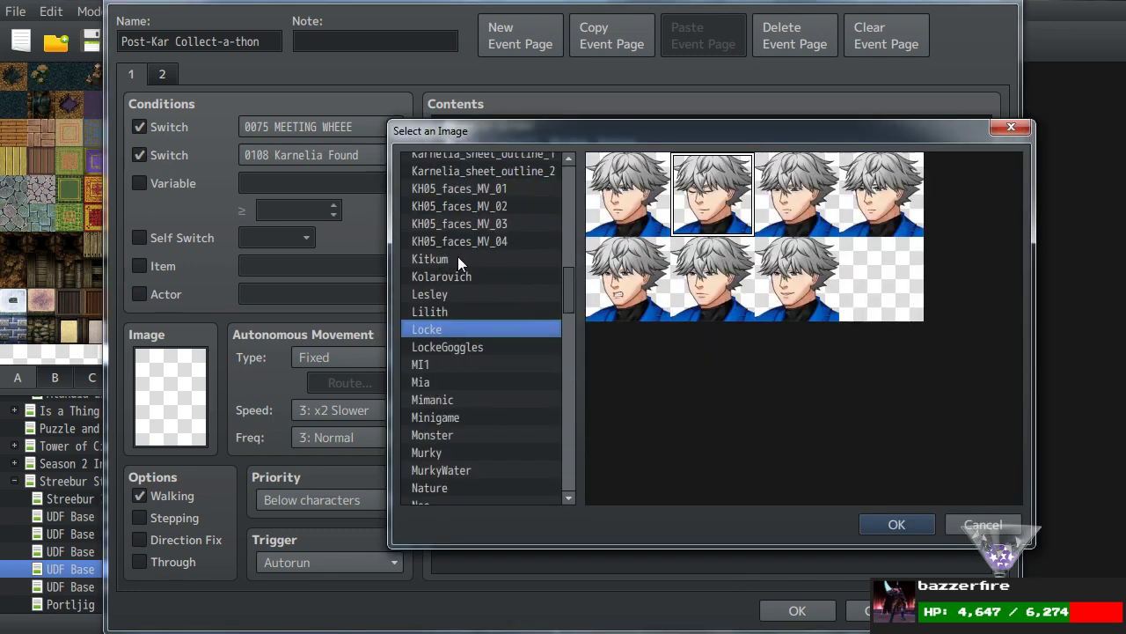
{"action": "scroll", "coordinate": [507, 257], "scroll_direction": "up", "scroll_amount": 3}
{"action": "left_click", "coordinate": [503, 277]}
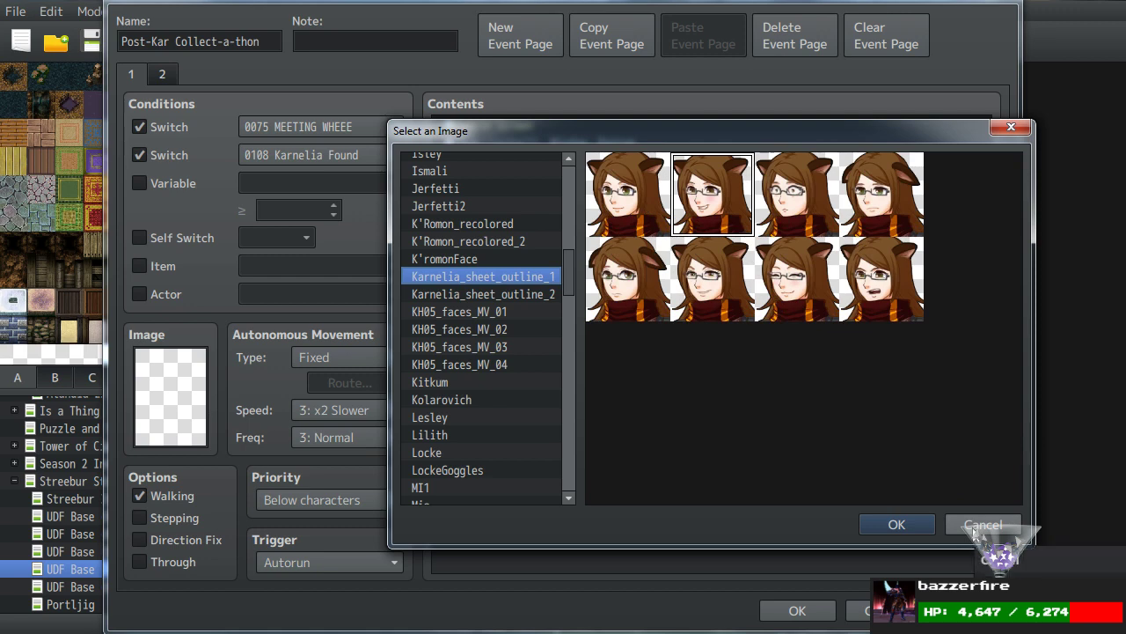
{"action": "double_click", "coordinate": [631, 205]}
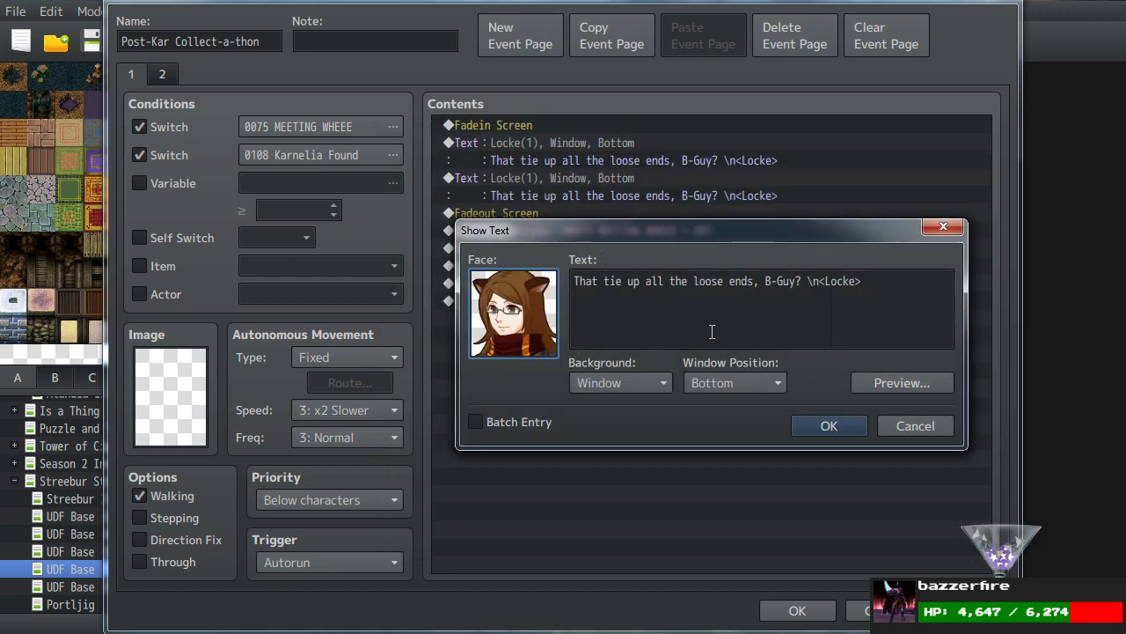
{"action": "triple_click", "coordinate": [870, 284]}
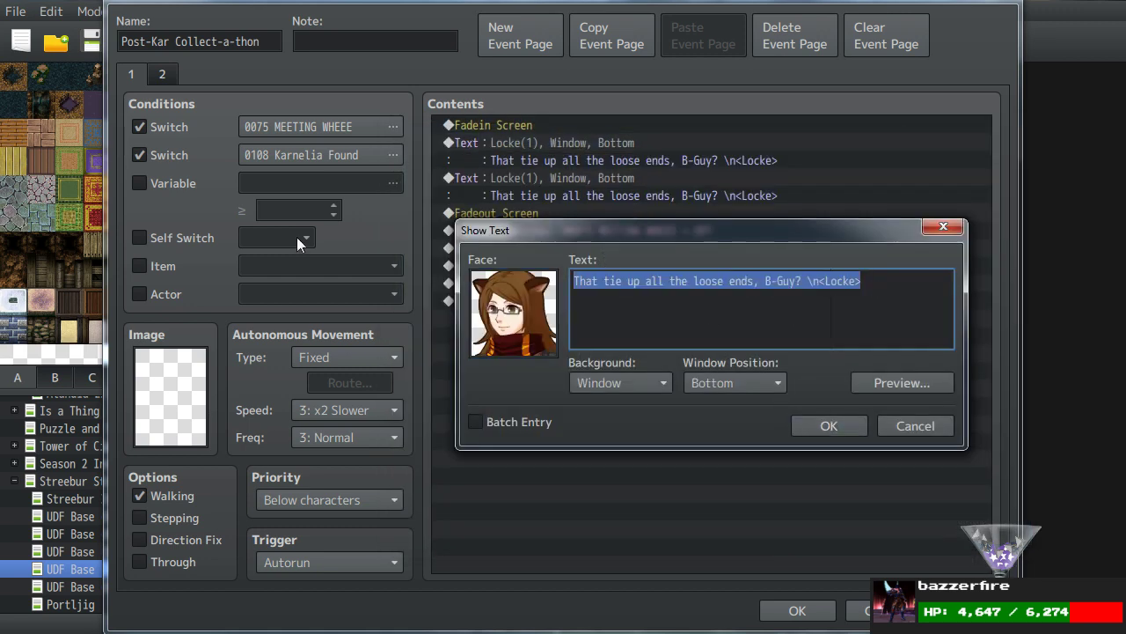
{"action": "type", "text": "I...I hope e"}
{"action": "key", "text": "BackSpace"}
{"action": "type", "text": "we can all work"}
{"action": "type", "text": " together to"}
{"action": "type", "text": " s"}
{"action": "type", "text": "solve thi"}
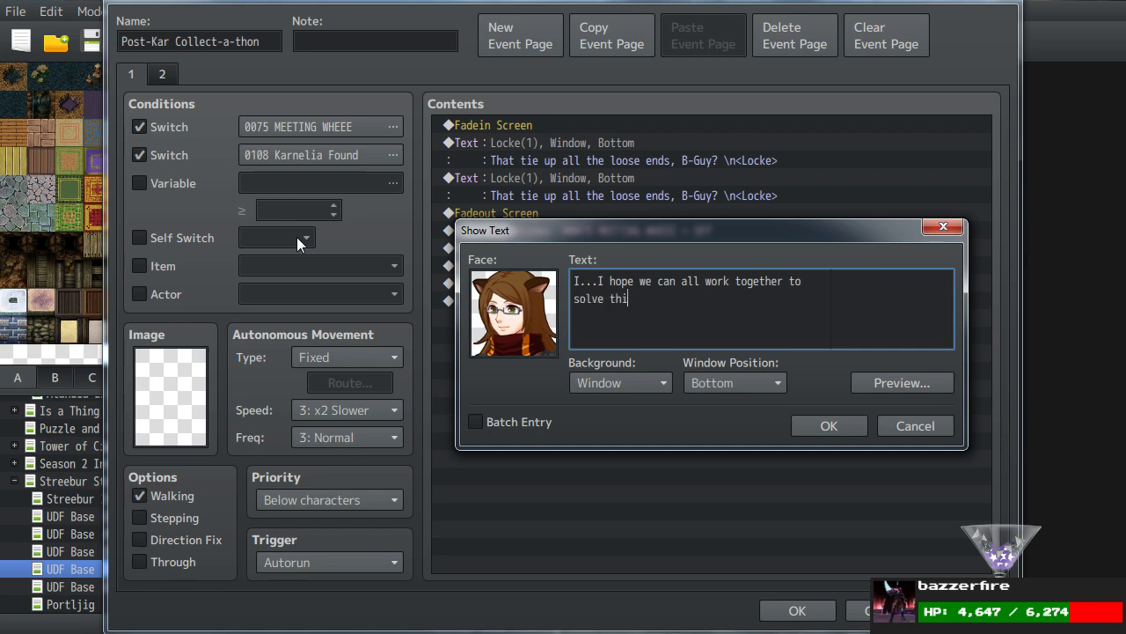
{"action": "type", "text": "s!  <Karnelia>"}
{"action": "left_click", "coordinate": [797, 425]}
Move Karnelia's message above Locke's line in the event contents.
{"action": "key", "text": "ctrl+x"}
{"action": "left_click", "coordinate": [551, 140]}
{"action": "key", "text": "ctrl+v"}
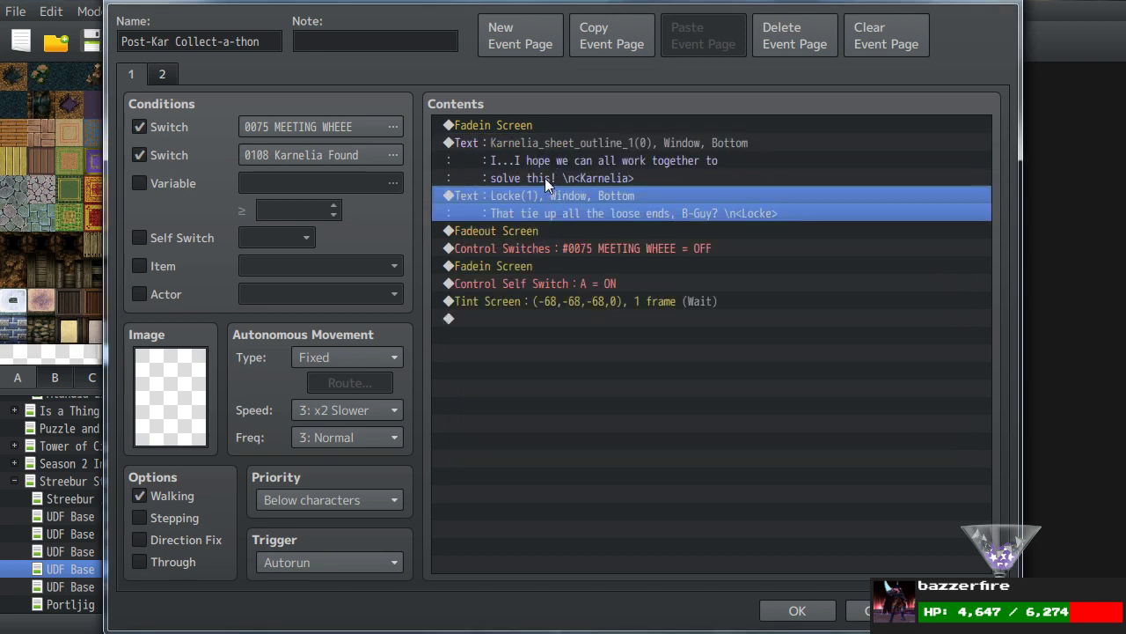
Insert a message before Locke's line using Kolarovich's second face and the text "Welcome aboard. \n<Kolarovich>".
{"action": "key", "text": "Insert"}
{"action": "left_click", "coordinate": [528, 128]}
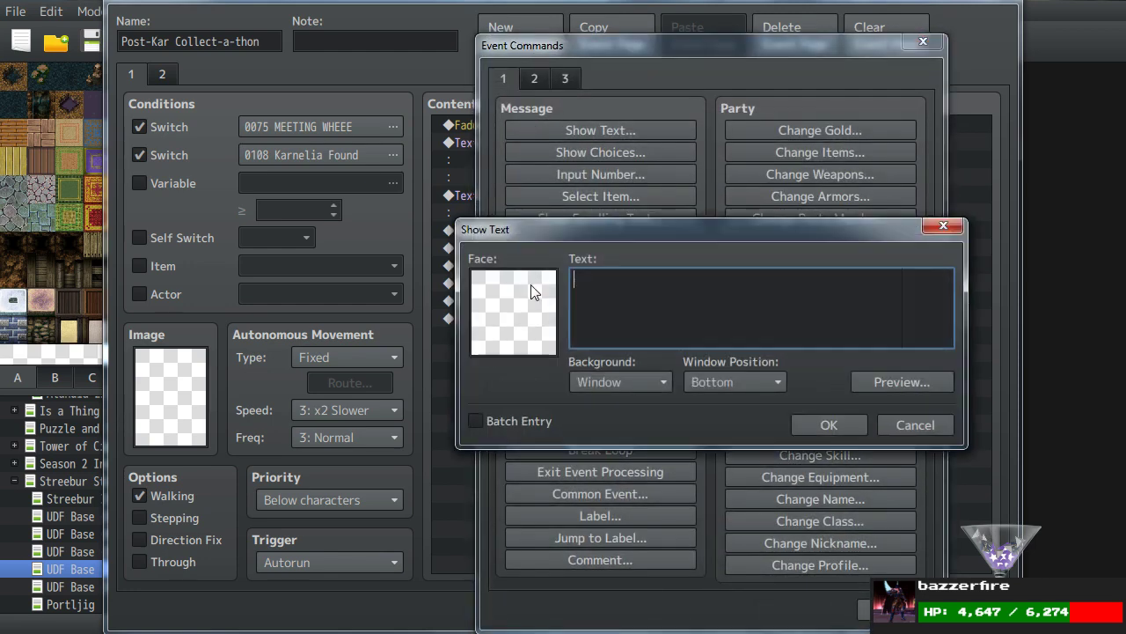
{"action": "double_click", "coordinate": [529, 288]}
{"action": "key", "text": "k"}
{"action": "scroll", "coordinate": [480, 369], "scroll_direction": "down", "scroll_amount": 2}
{"action": "scroll", "coordinate": [481, 369], "scroll_direction": "down", "scroll_amount": 3}
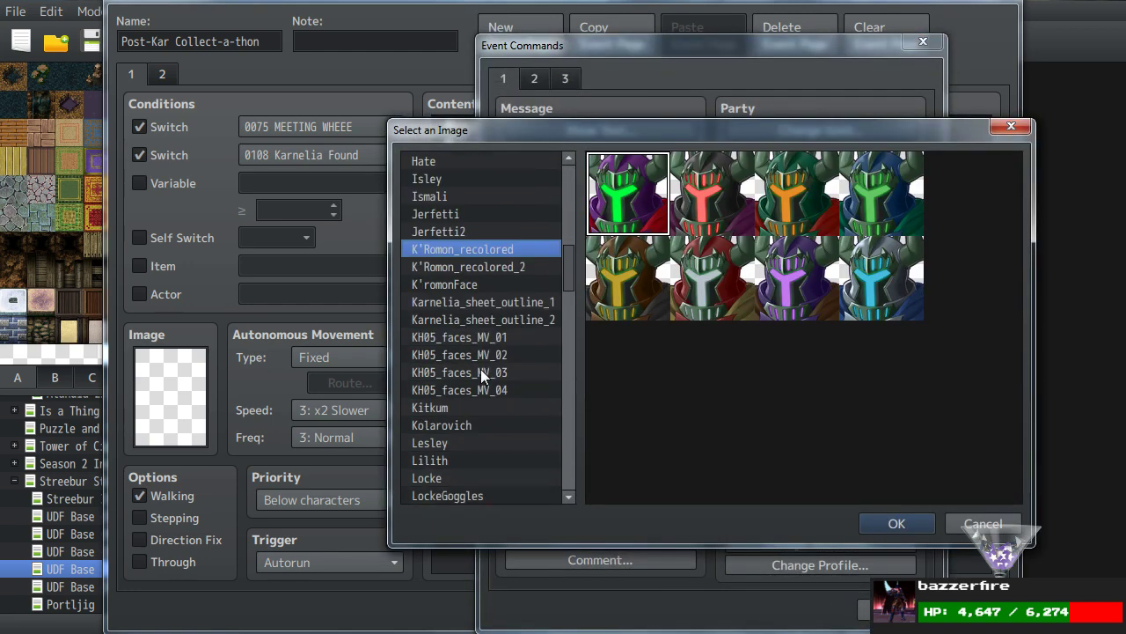
{"action": "scroll", "coordinate": [459, 259], "scroll_direction": "up", "scroll_amount": 1}
{"action": "left_click", "coordinate": [457, 423]}
{"action": "double_click", "coordinate": [690, 204]}
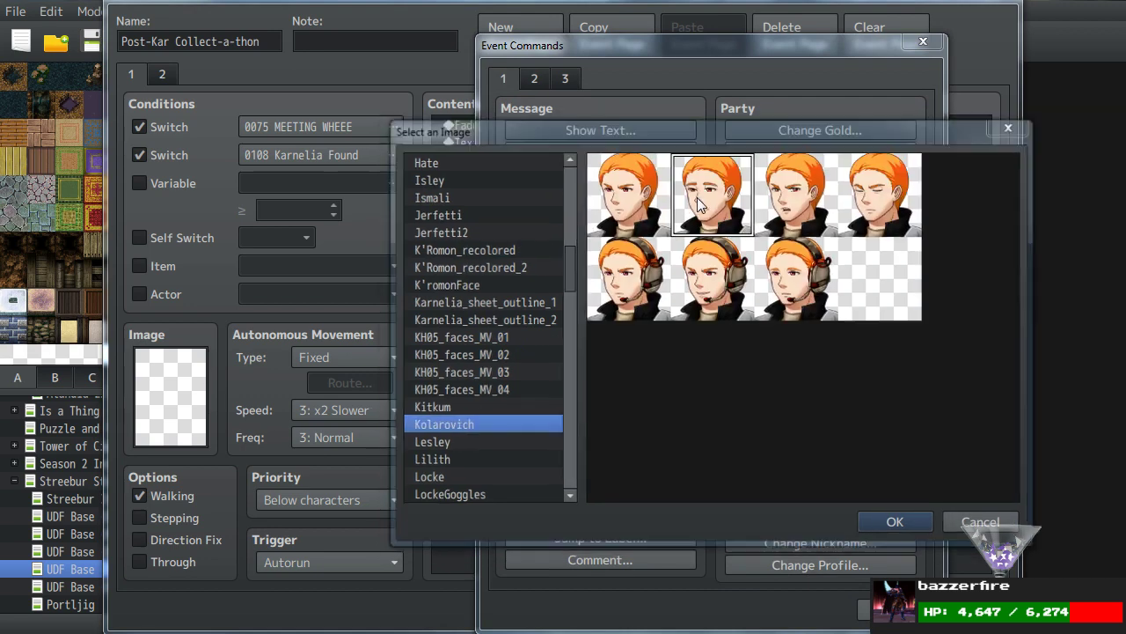
{"action": "type", "text": "Welcome aboard"}
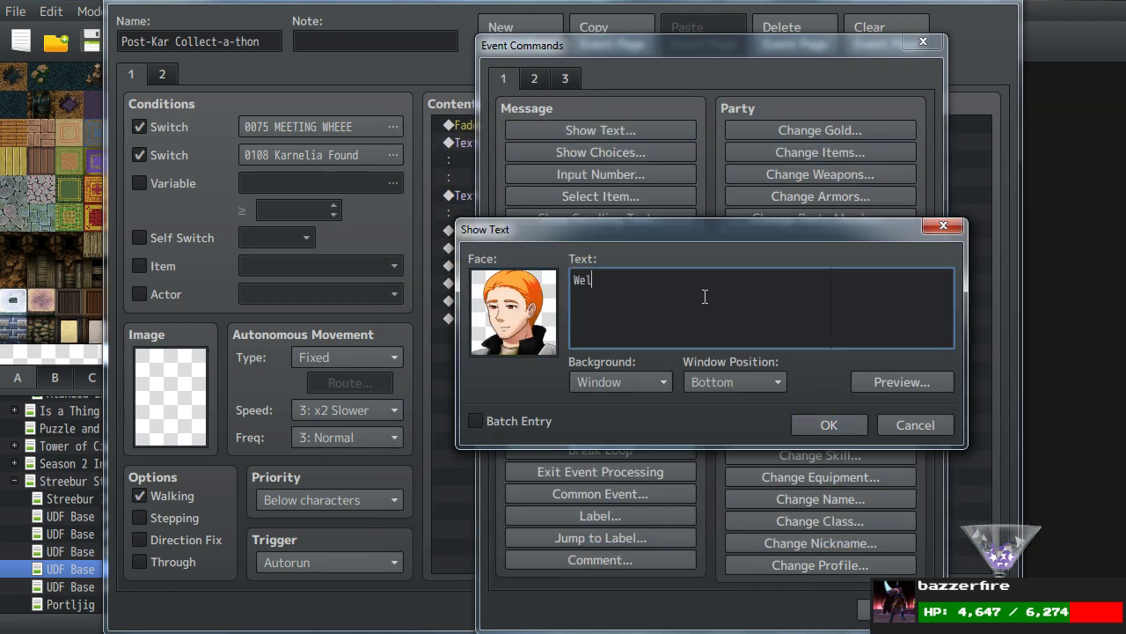
{"action": "type", "text": ".  <Kolarovich>"}
{"action": "left_click", "coordinate": [808, 425]}
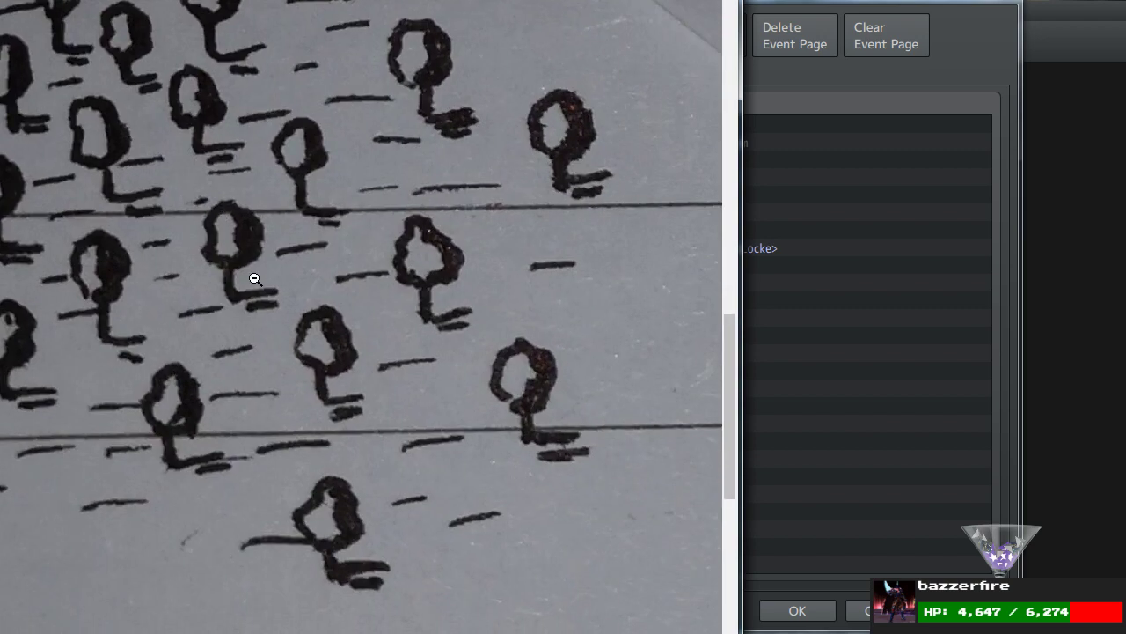
{"action": "left_click", "coordinate": [254, 279]}
{"action": "left_click", "coordinate": [241, 267]}
{"action": "left_click", "coordinate": [307, 299]}
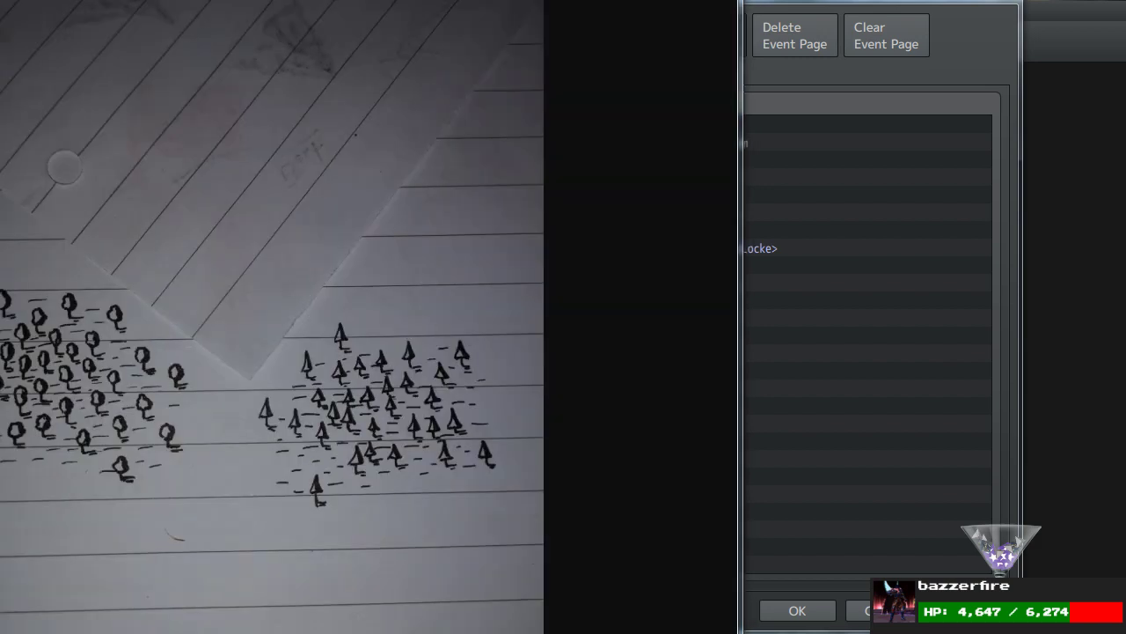
{"action": "key", "text": "F11"}
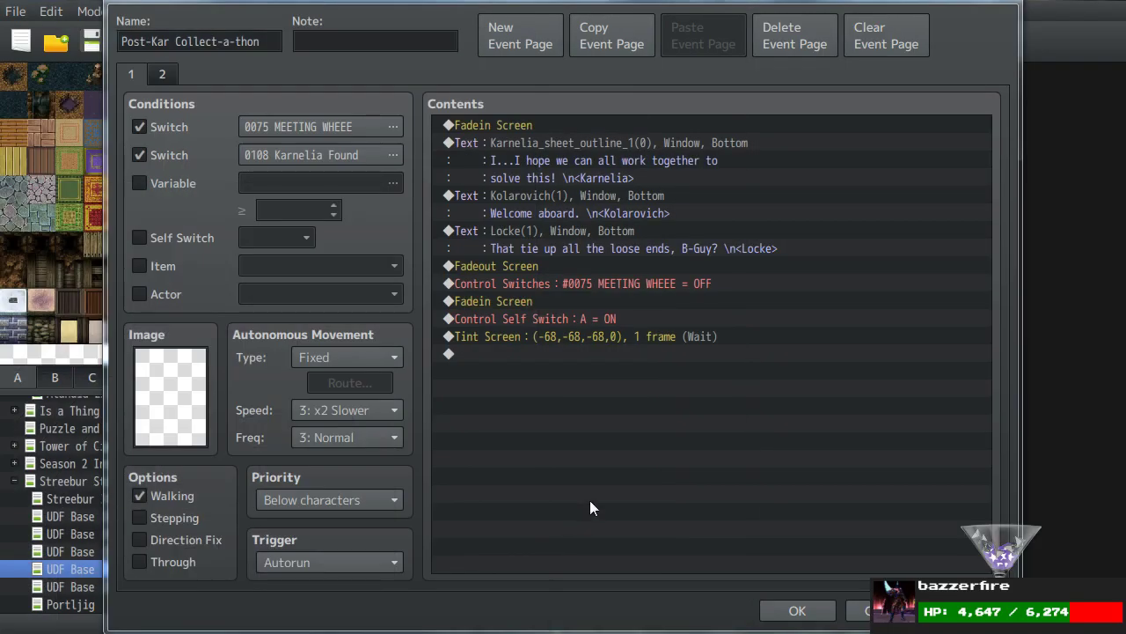
Duplicate Locke's message below itself and change the copy to the seventh Blaine1 face saying "Hmm... \n<Blaine>".
{"action": "left_click", "coordinate": [590, 500]}
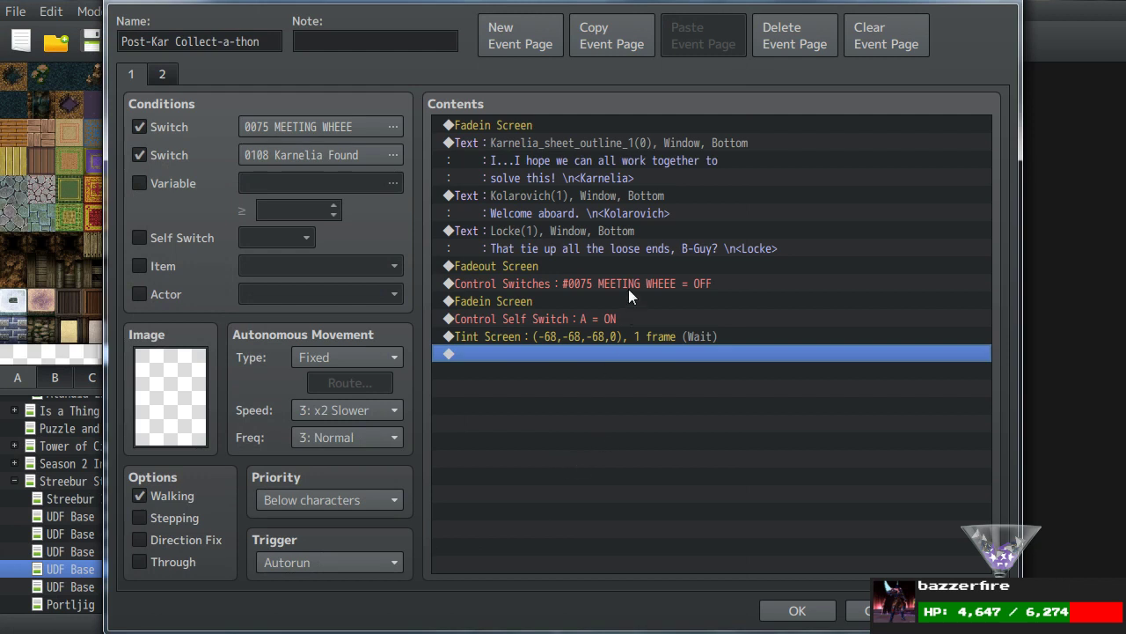
{"action": "left_click", "coordinate": [626, 241]}
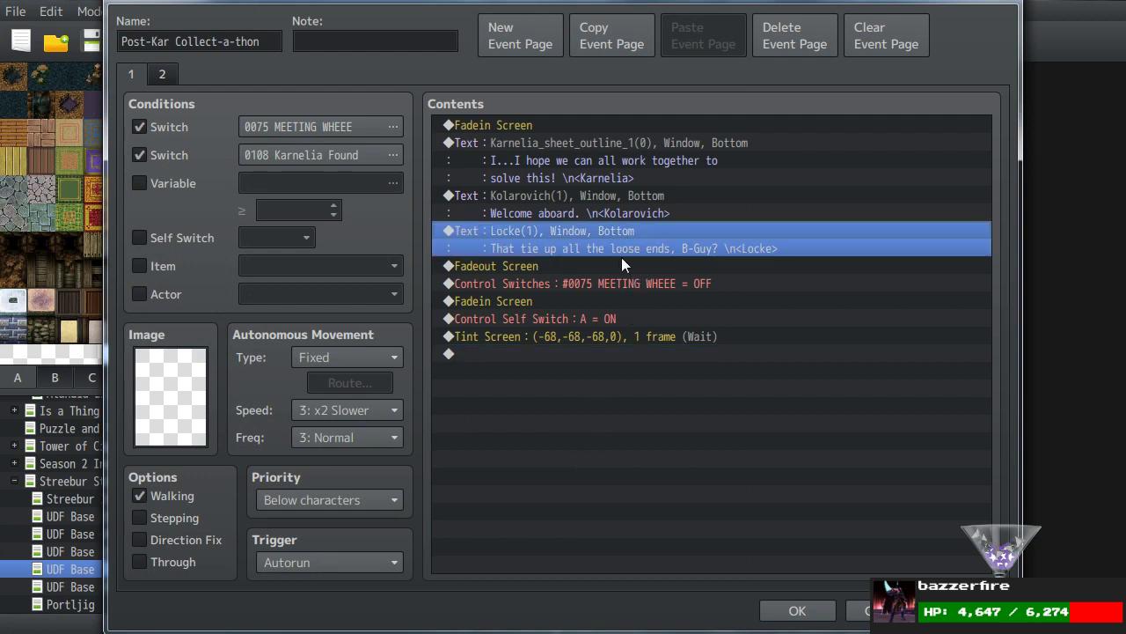
{"action": "key", "text": "ctrl+c"}
{"action": "key", "text": "ctrl+v"}
{"action": "double_click", "coordinate": [523, 265]}
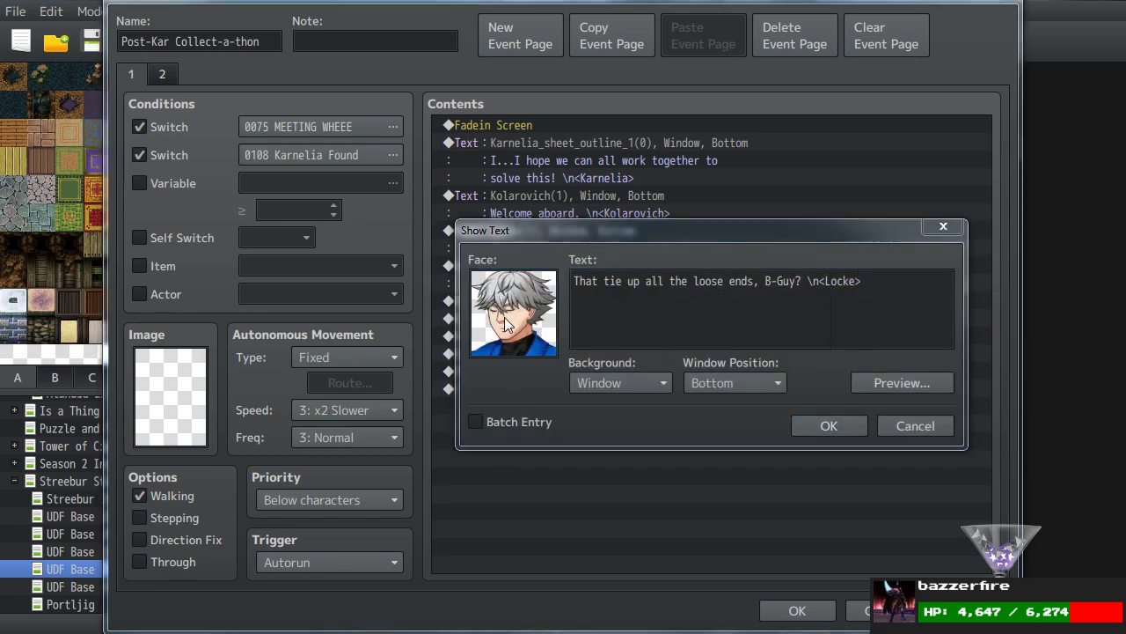
{"action": "double_click", "coordinate": [563, 317]}
{"action": "scroll", "coordinate": [497, 286], "scroll_direction": "up", "scroll_amount": 1}
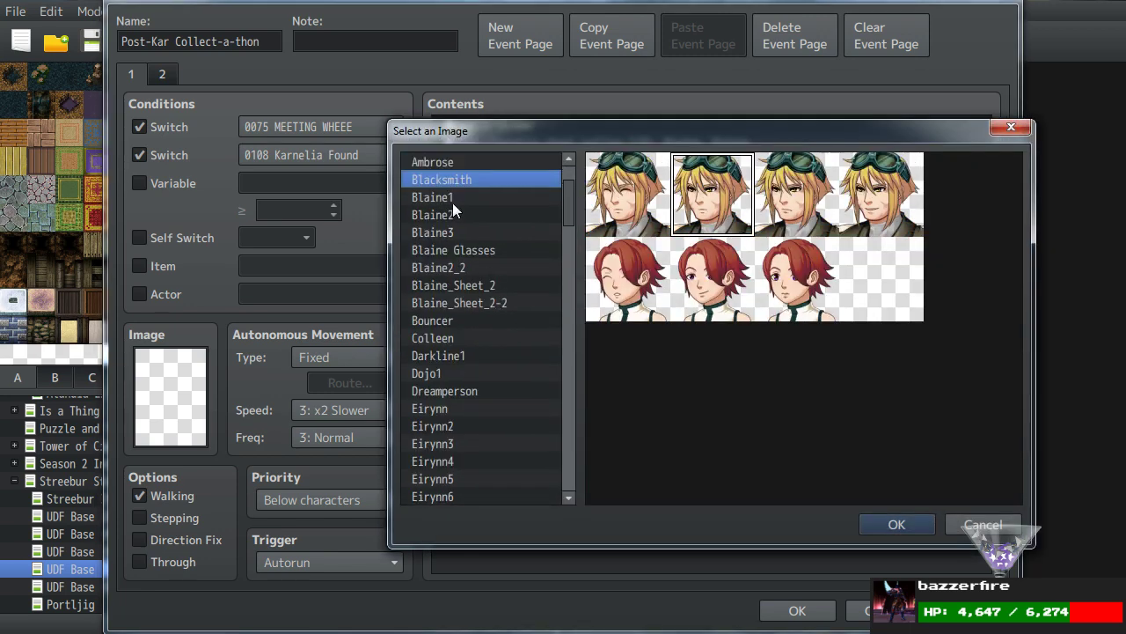
{"action": "left_click", "coordinate": [452, 200]}
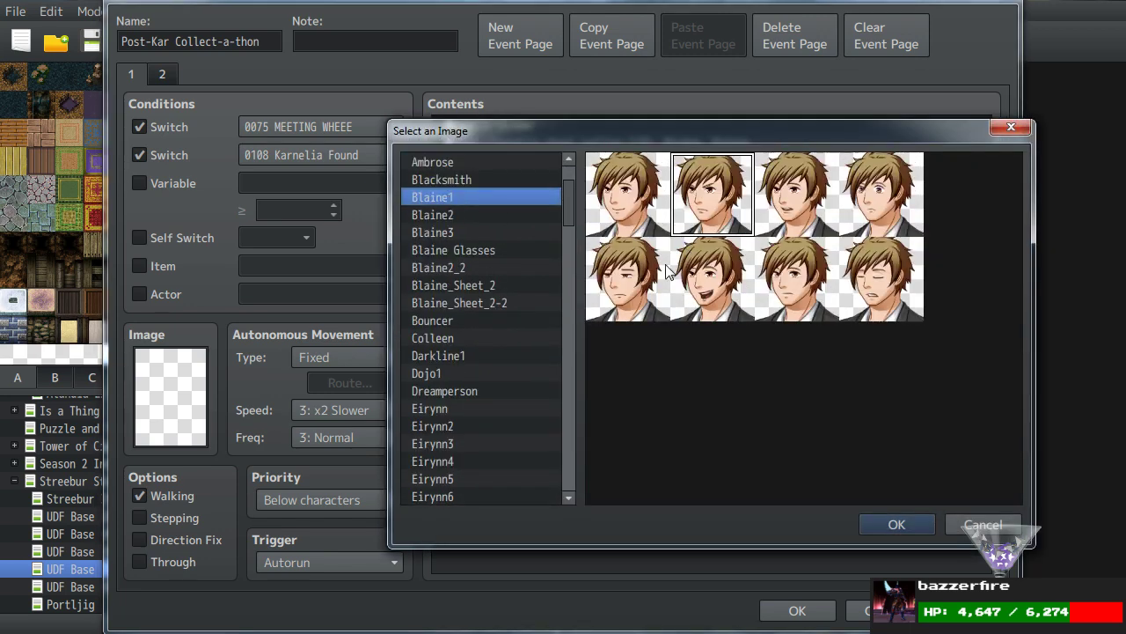
{"action": "double_click", "coordinate": [809, 283]}
{"action": "key", "text": "Tab"}
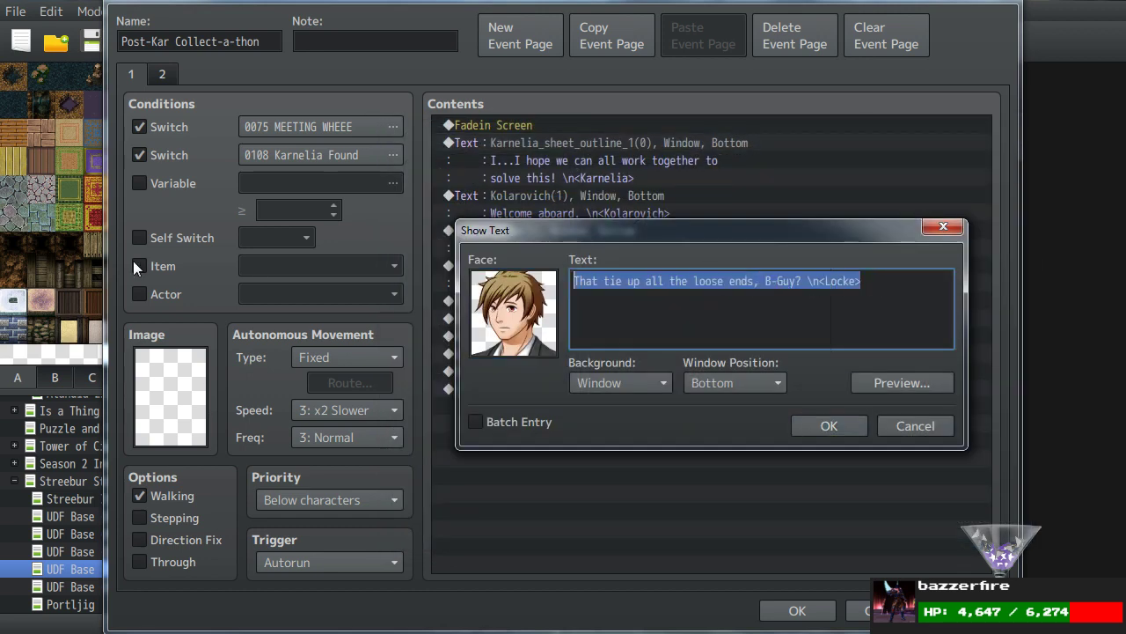
{"action": "type", "text": "Hmm"}
{"action": "type", "text": "<Blaine>"}
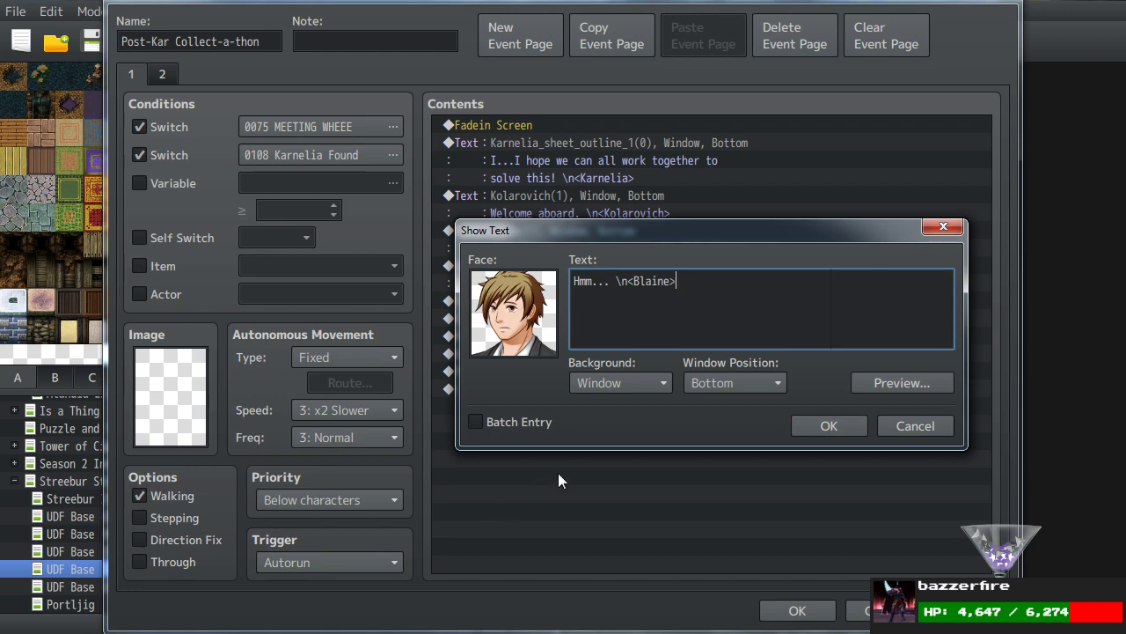
{"action": "left_click", "coordinate": [811, 424]}
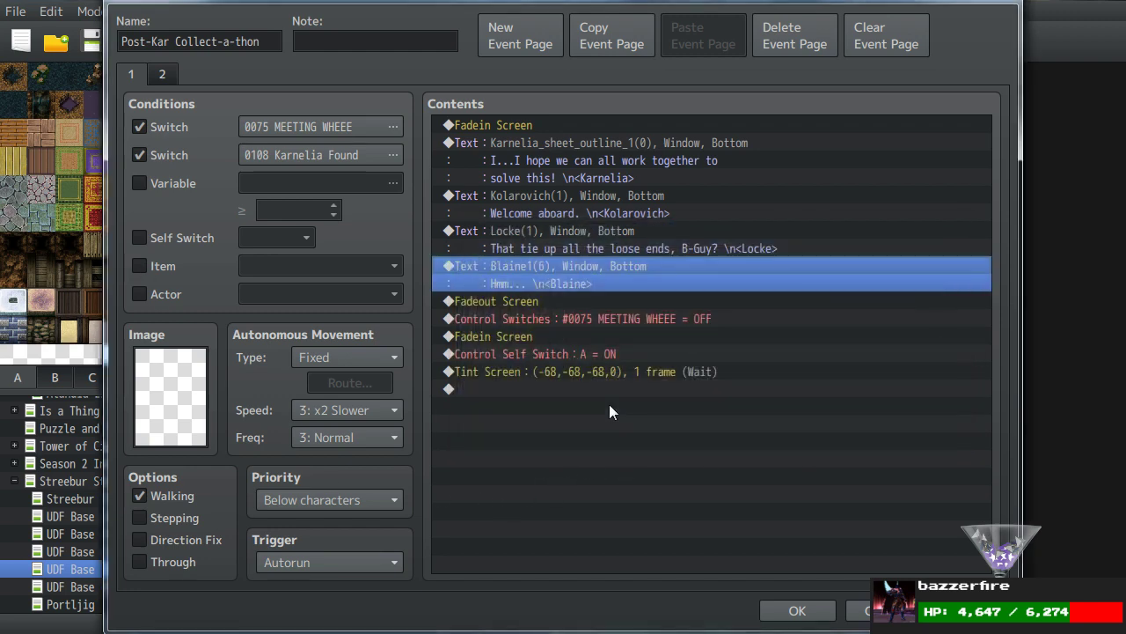
Duplicate Blaine's "Hmm..." message below itself and switch the copy to the third Blaine1 face.
{"action": "key", "text": "ctrl+c"}
{"action": "key", "text": "ctrl+v"}
{"action": "double_click", "coordinate": [539, 299]}
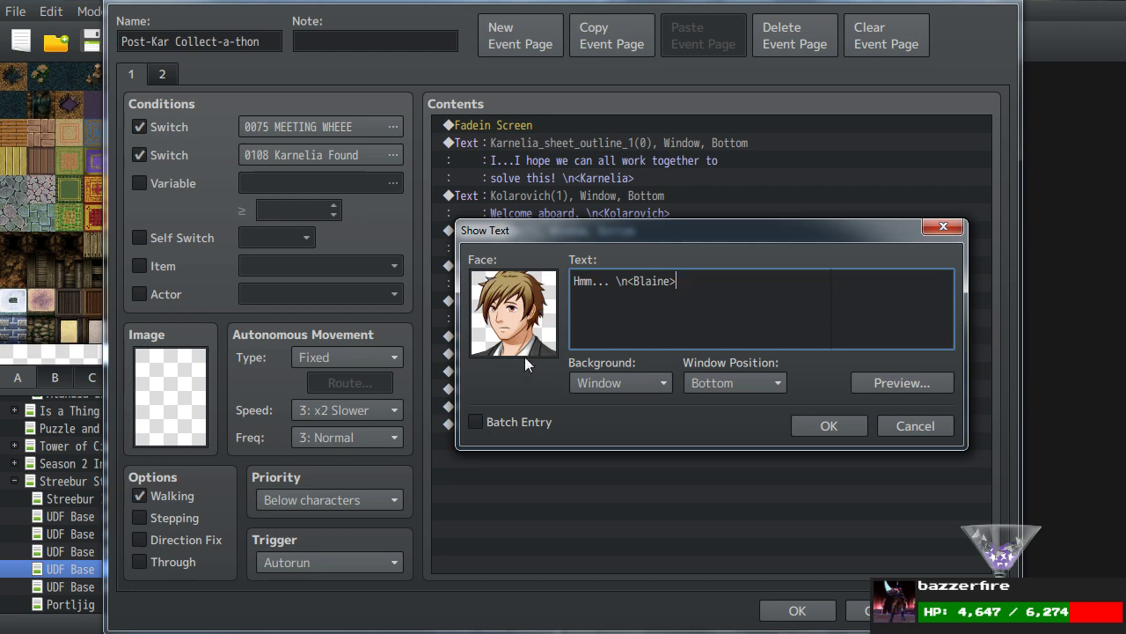
{"action": "double_click", "coordinate": [522, 332]}
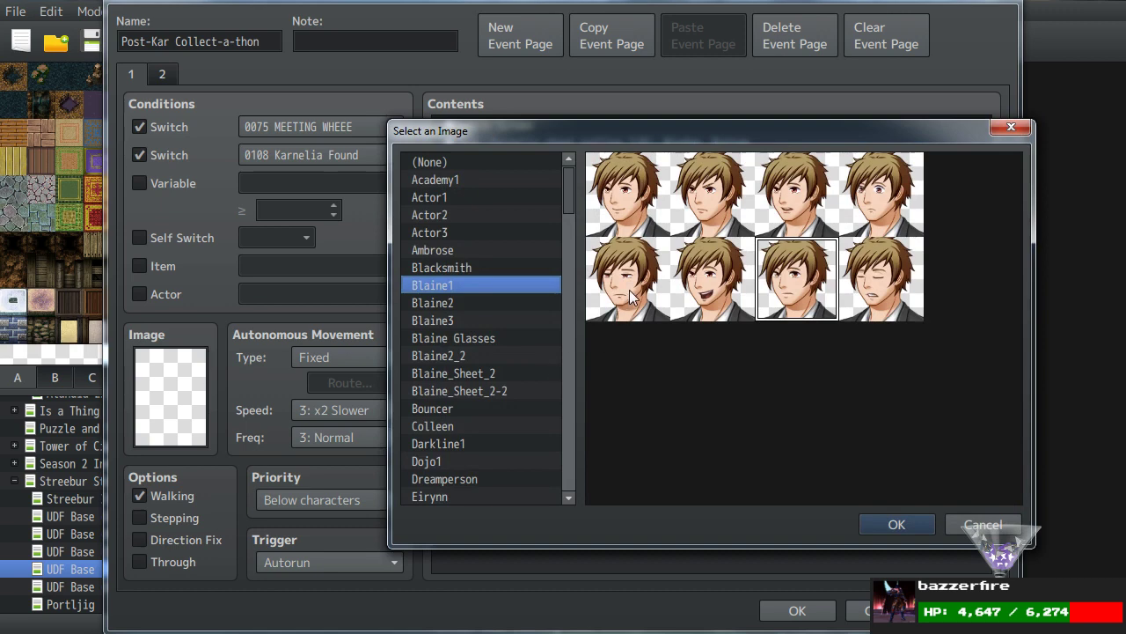
{"action": "double_click", "coordinate": [799, 193]}
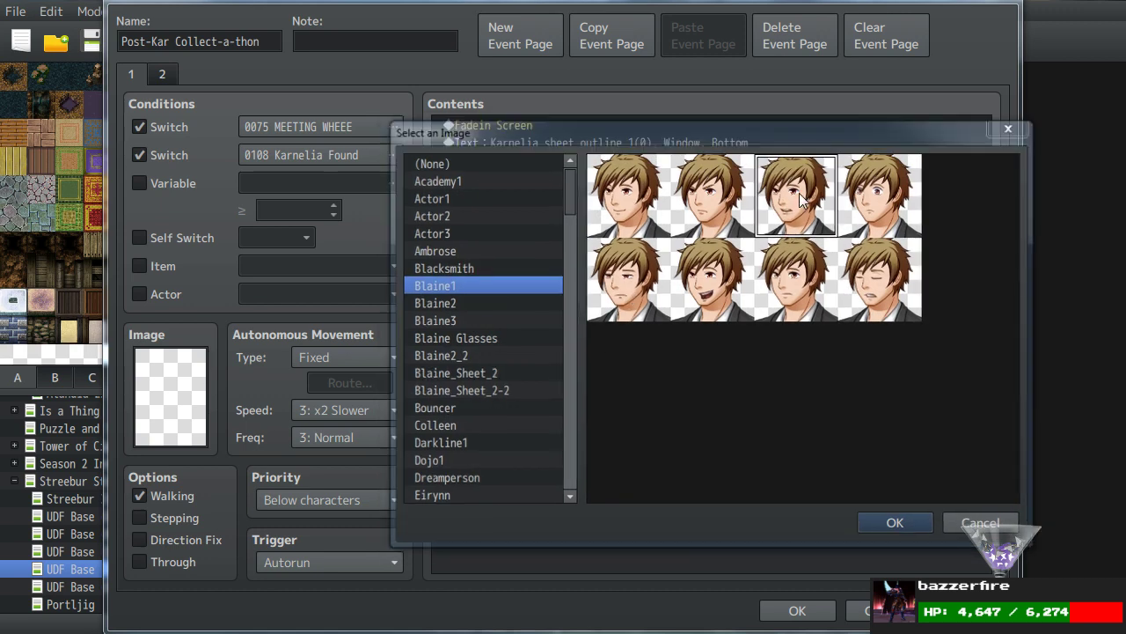
Reword the copied message as "Something tells me Karnelia shouldn't abandon school though. Ral dropping the Port Arc...I just can't over that.\n<Blaine>".
{"action": "key", "text": "shift+Home"}
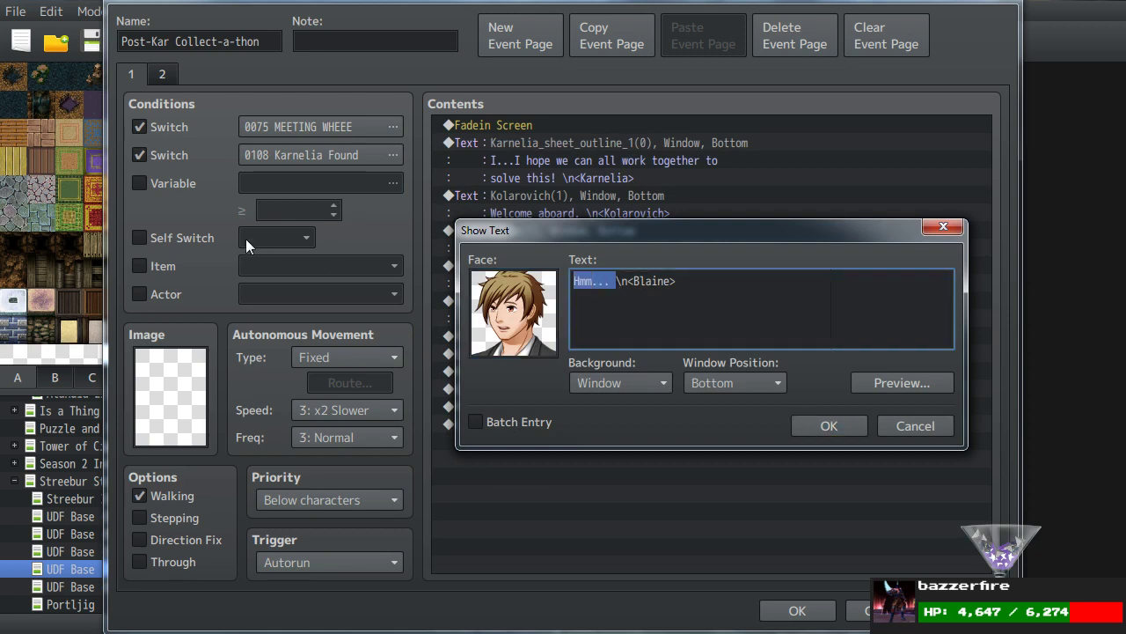
{"action": "type", "text": "Something tells me Kar"}
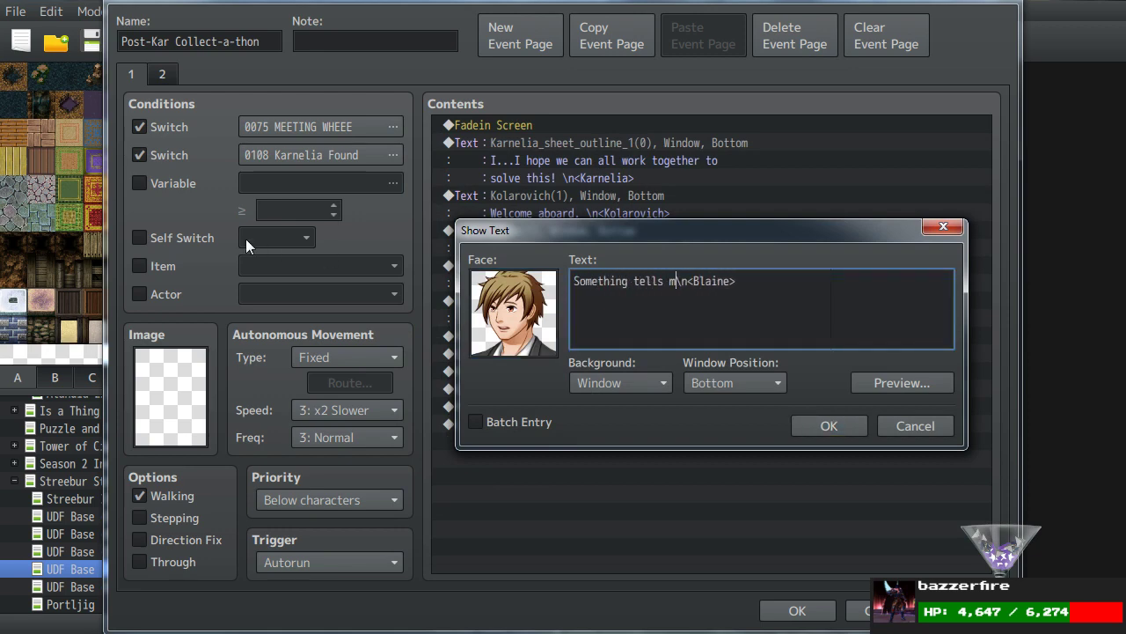
{"action": "type", "text": "nelia shouldn't"}
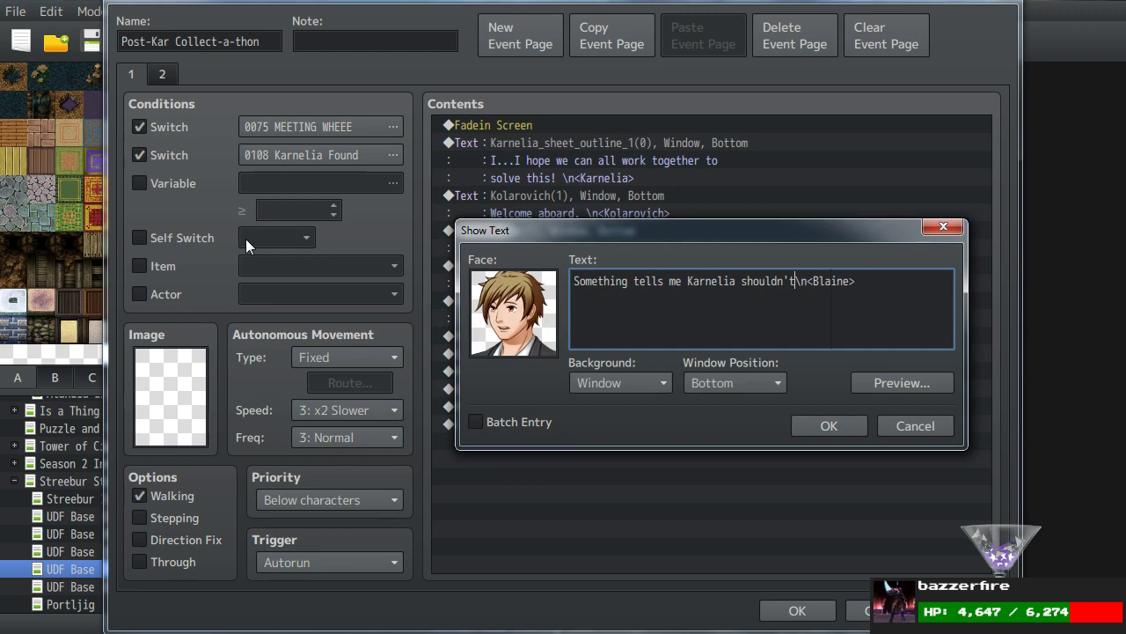
{"action": "key", "text": "Return"}
{"action": "type", "text": "abandon school though."}
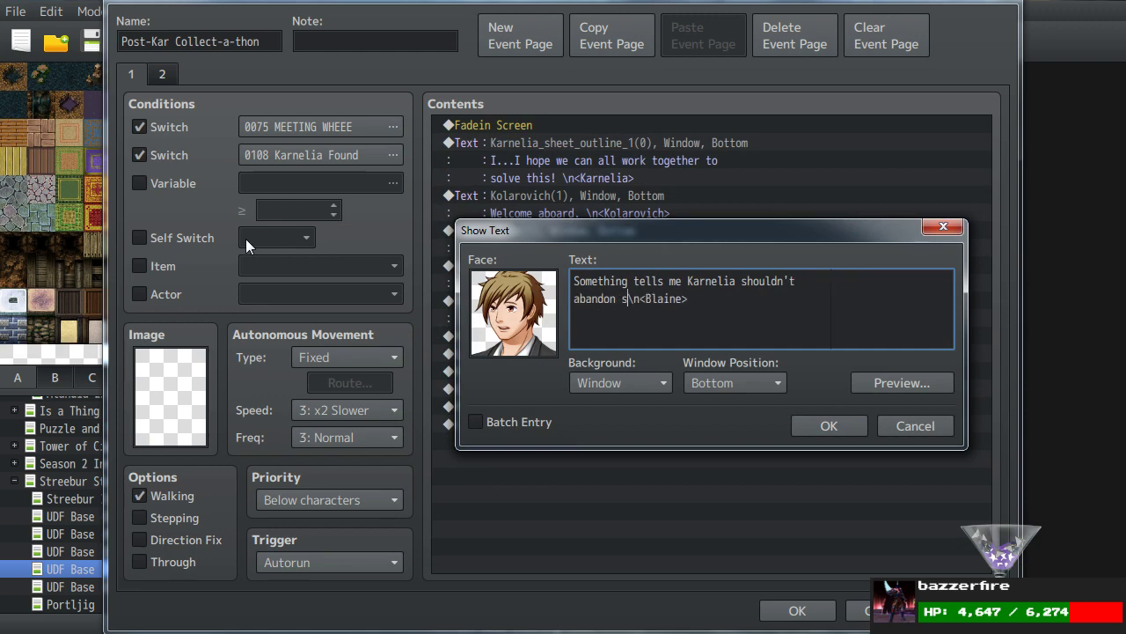
{"action": "type", "text": " The"}
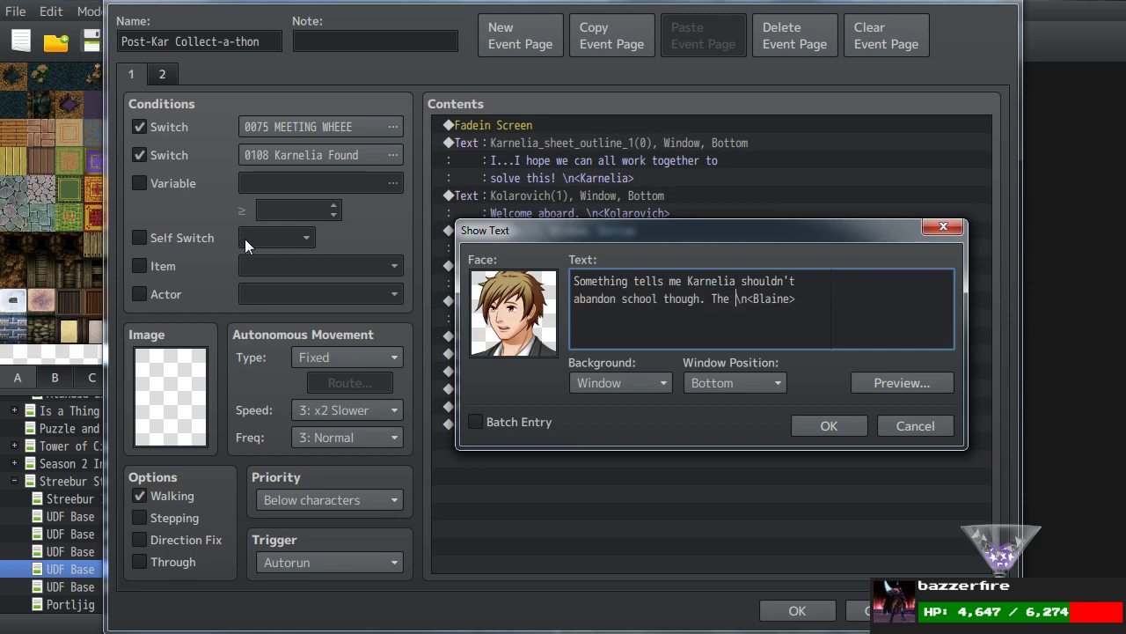
{"action": "key", "text": "BackSpace"}
{"action": "key", "text": "BackSpace"}
{"action": "key", "text": "BackSpace"}
{"action": "type", "text": "Ral dropping the Port Arc"}
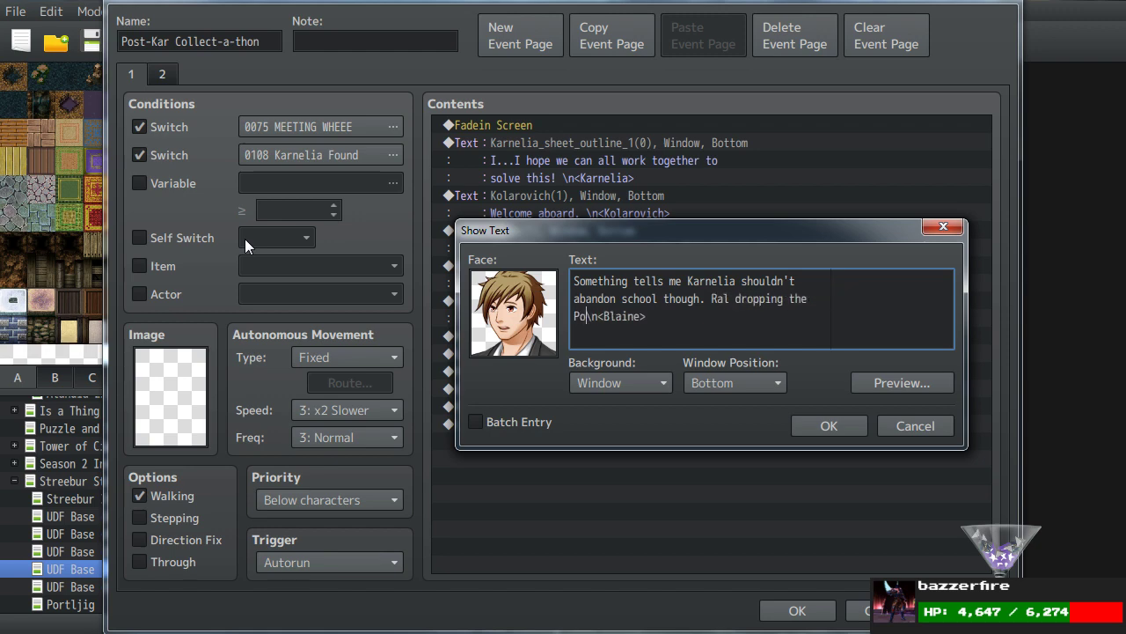
{"action": "type", "text": "...I just can't "}
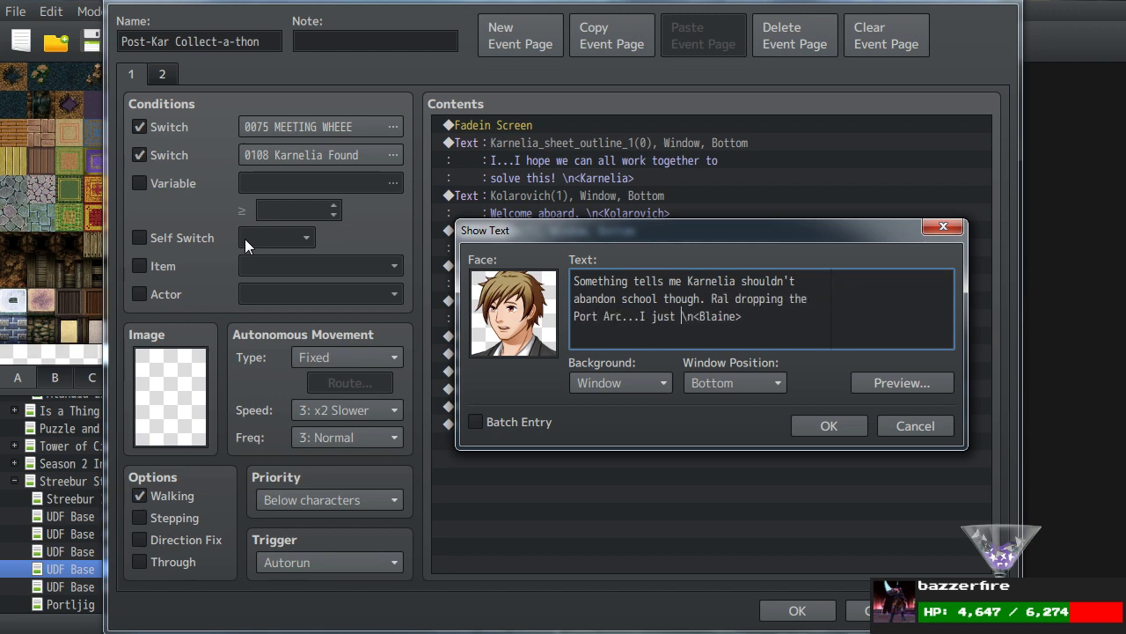
{"action": "type", "text": "get"}
{"action": "key", "text": "BackSpace"}
{"action": "key", "text": "BackSpace"}
{"action": "key", "text": "BackSpace"}
{"action": "type", "text": "over that."}
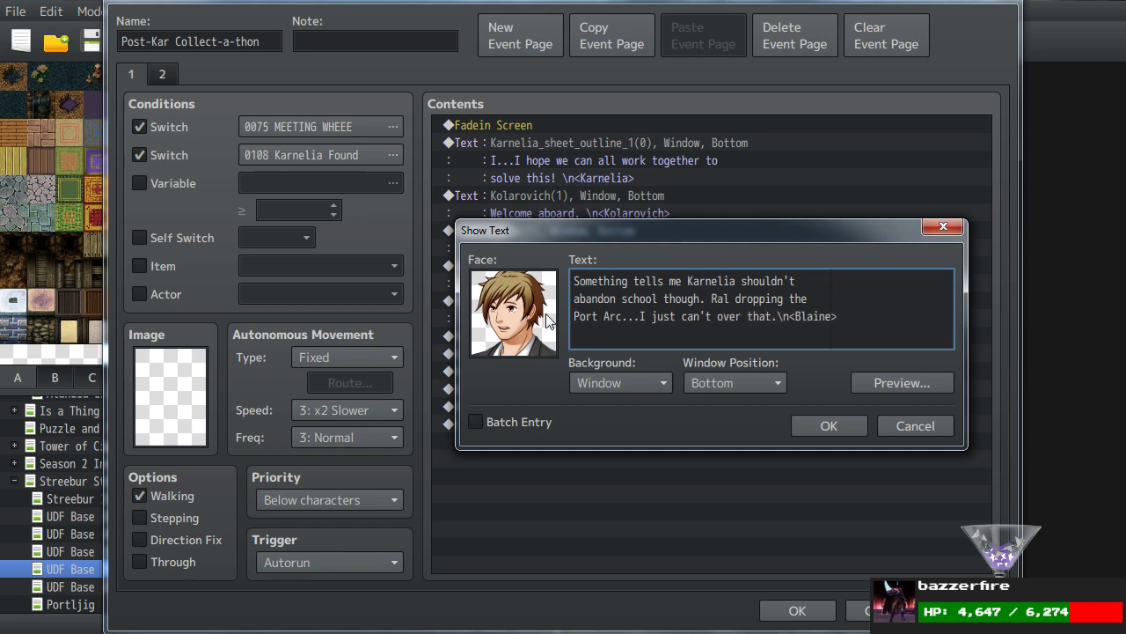
{"action": "left_click", "coordinate": [797, 423]}
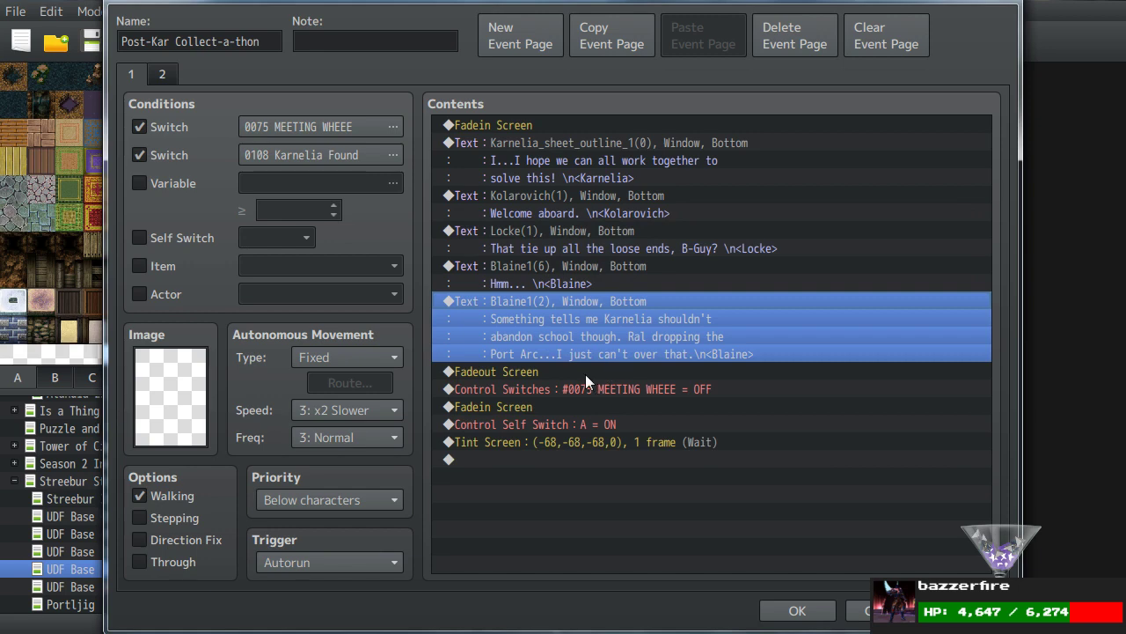
Copy Karnelia's opening message to just before the Fadeout Screen command and give the copy the third Karnelia_sheet_outline_1 face.
{"action": "left_click", "coordinate": [550, 143]}
{"action": "key", "text": "ctrl+c"}
{"action": "left_click", "coordinate": [522, 371]}
{"action": "key", "text": "ctrl+v"}
{"action": "double_click", "coordinate": [558, 373]}
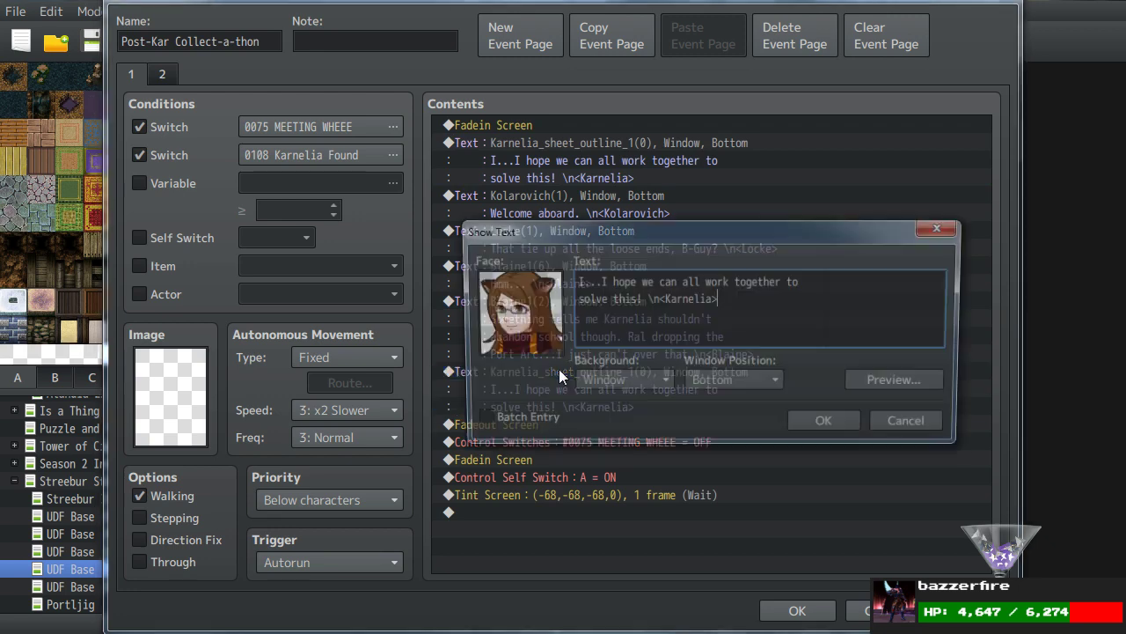
{"action": "double_click", "coordinate": [739, 299]}
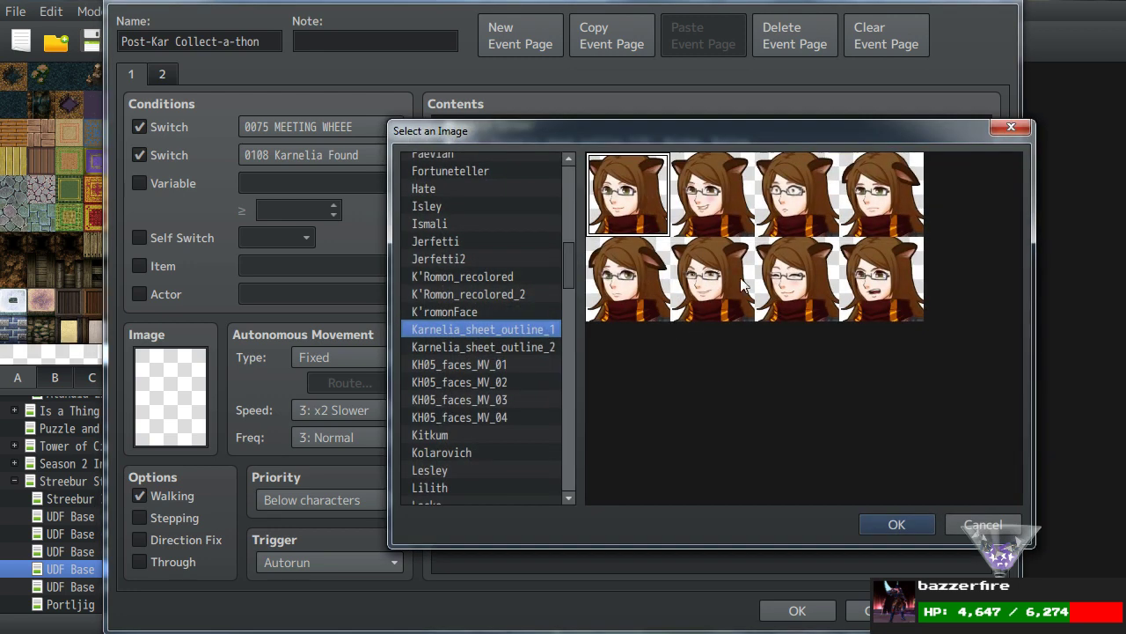
{"action": "double_click", "coordinate": [786, 205]}
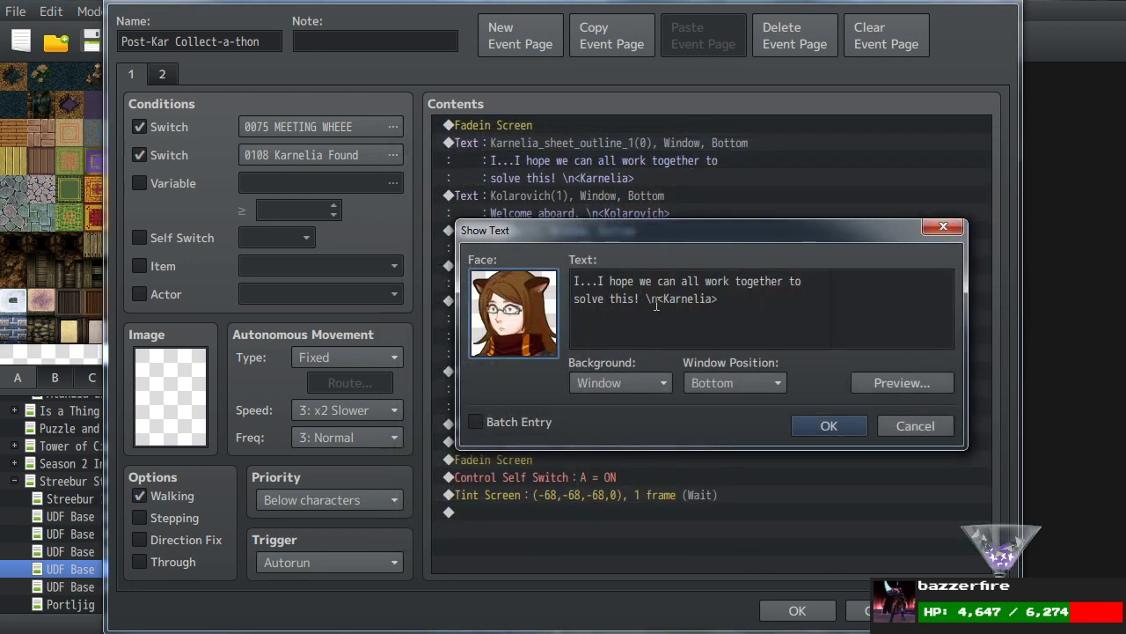
Replace the copied Karnelia message's text with "I can...go back during my classes. It shouldn't be too much trouble.\n<Karnelia>".
{"action": "left_click", "coordinate": [651, 302]}
{"action": "key", "text": "ctrl+shift+Home"}
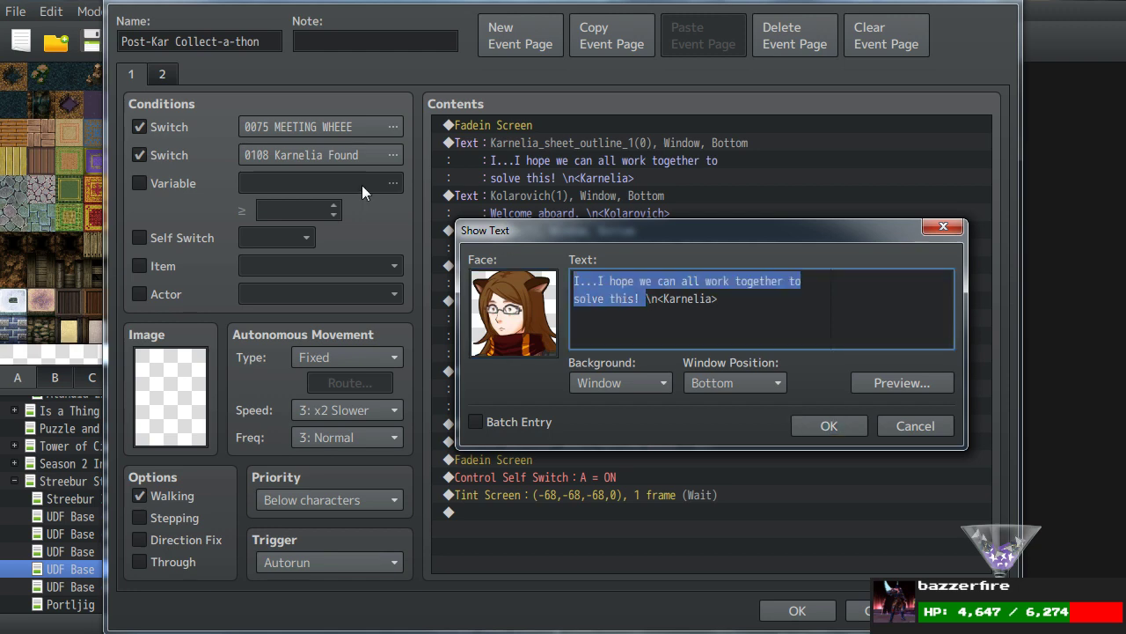
{"action": "type", "text": "I can...go back dring"}
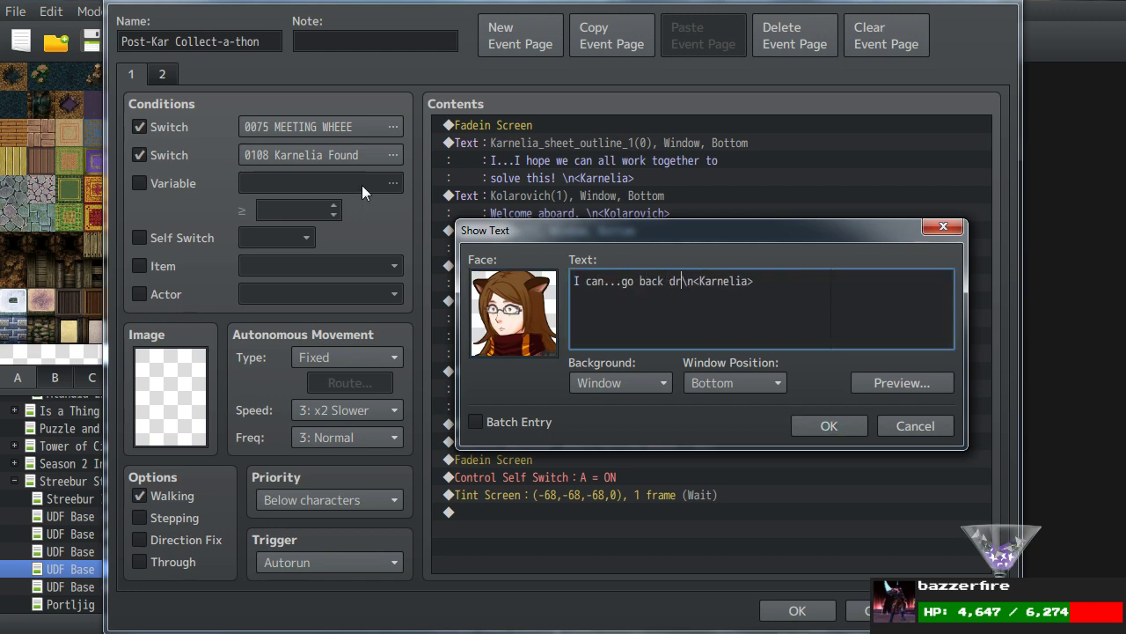
{"action": "key", "text": "BackSpace"}
{"action": "key", "text": "BackSpace"}
{"action": "key", "text": "BackSpace"}
{"action": "key", "text": "BackSpace"}
{"action": "key", "text": "BackSpace"}
{"action": "type", "text": "uring my classe"}
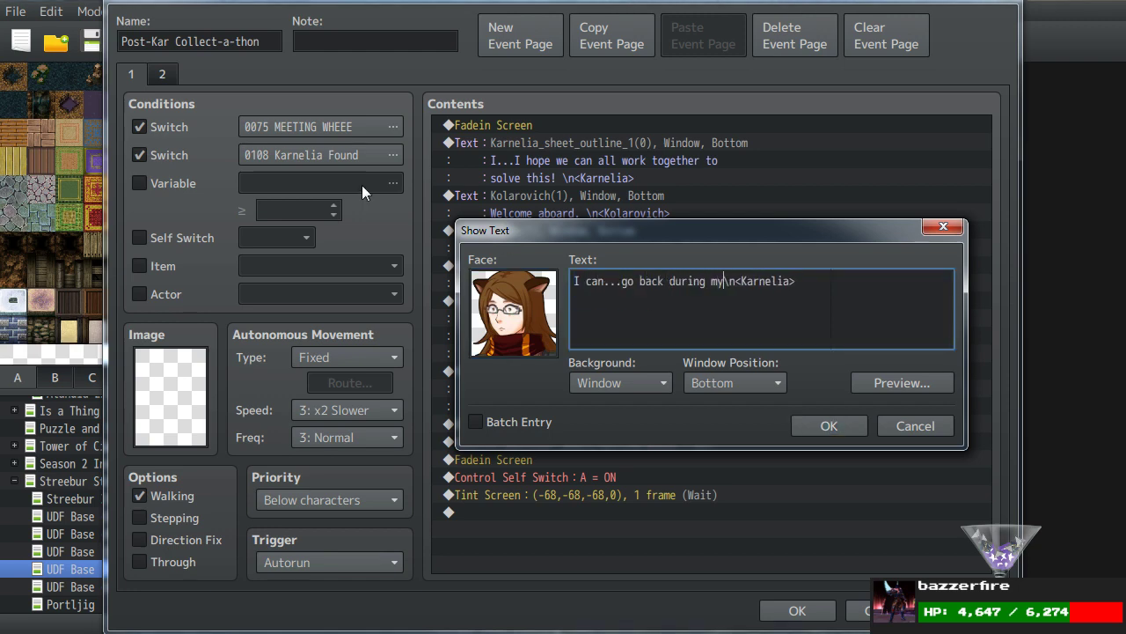
{"action": "type", "text": "s. It"}
{"action": "key", "text": "Return"}
{"action": "type", "text": "shouldn't beto"}
{"action": "key", "text": "BackSpace"}
{"action": "key", "text": "BackSpace"}
{"action": "type", "text": "too much trouble."}
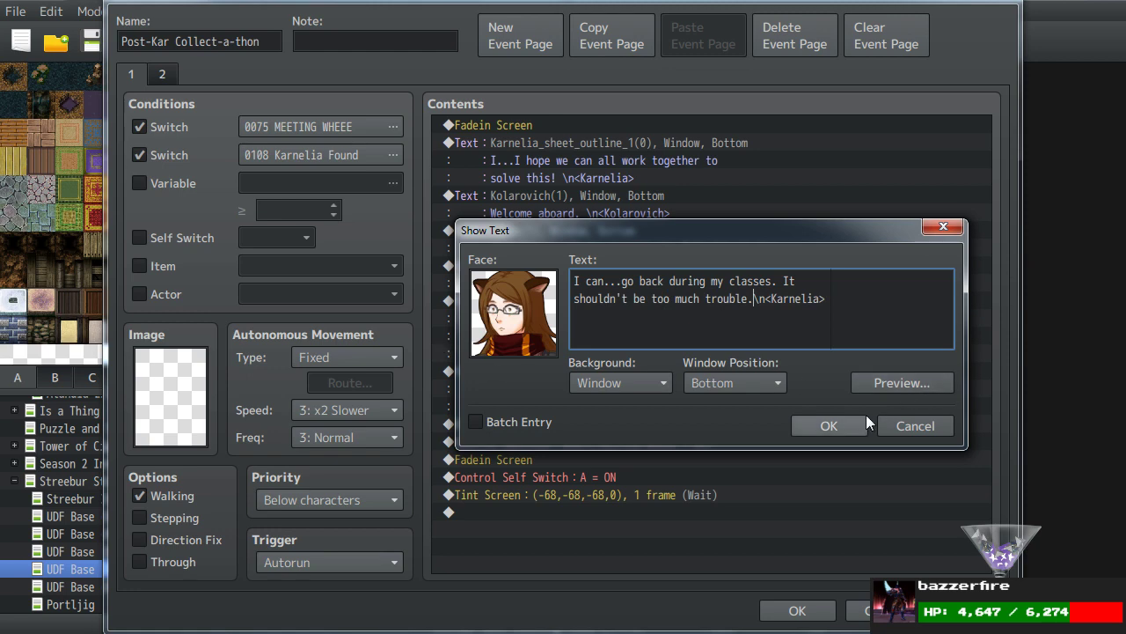
{"action": "left_click", "coordinate": [832, 425]}
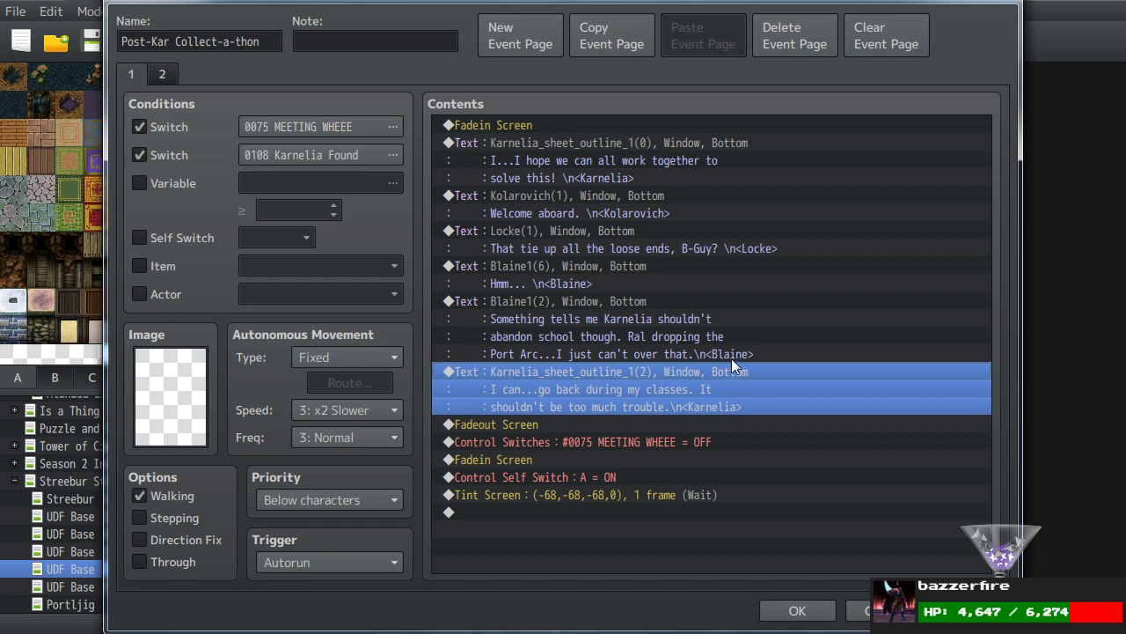
Delete the Tint Screen command from the end of the event contents and save the event.
{"action": "left_click", "coordinate": [650, 510]}
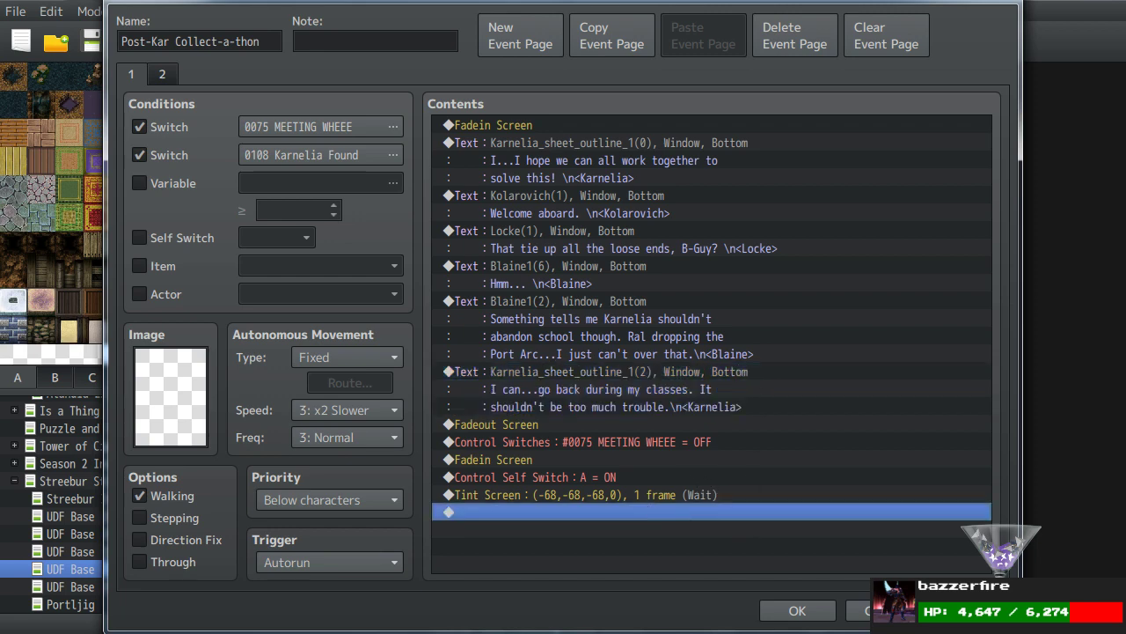
{"action": "key", "text": "Tab"}
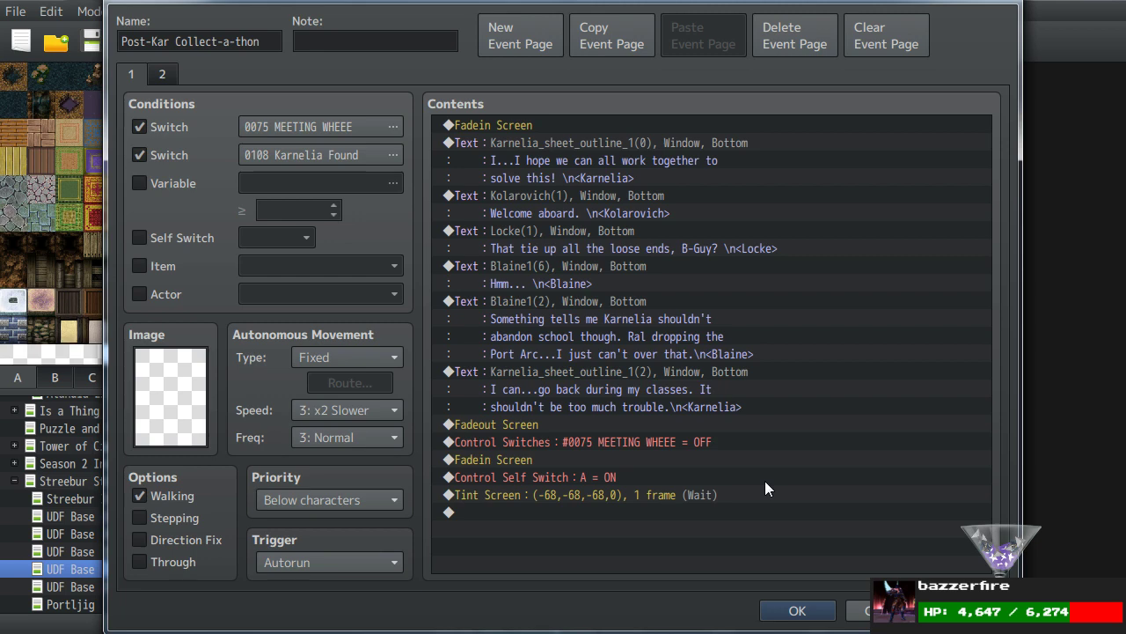
{"action": "left_click", "coordinate": [603, 524]}
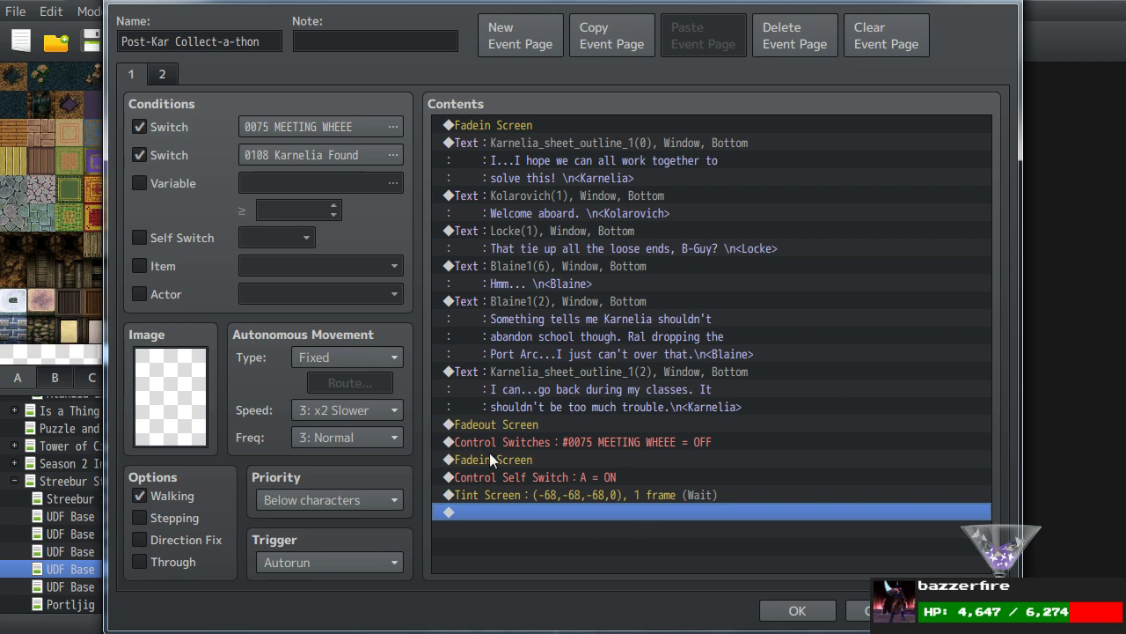
{"action": "left_click", "coordinate": [502, 495]}
{"action": "key", "text": "Delete"}
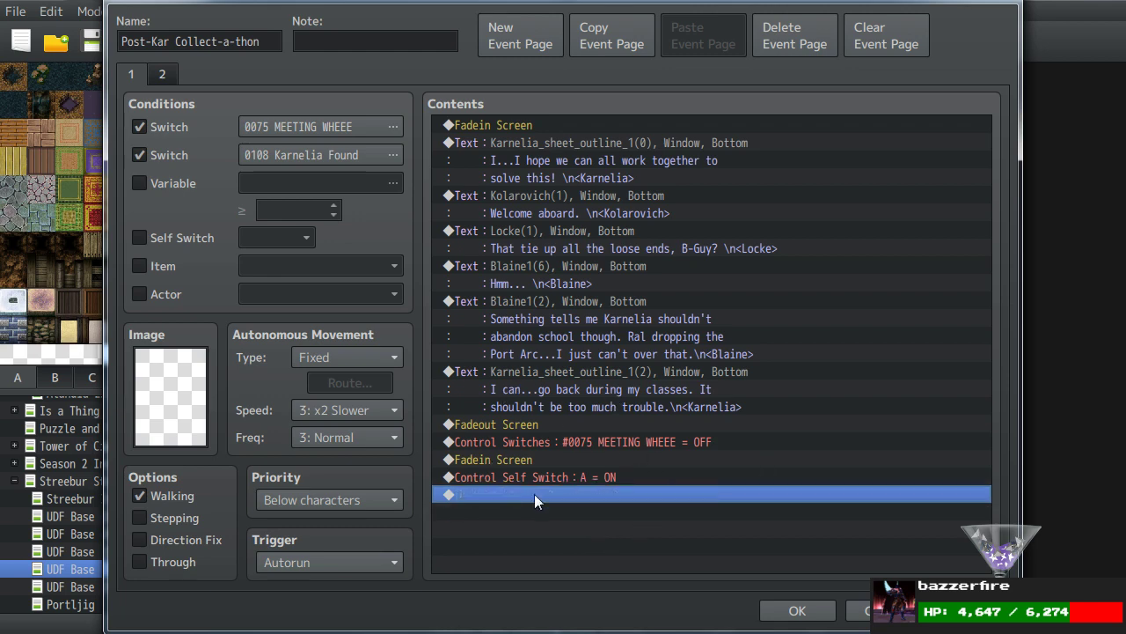
{"action": "left_click", "coordinate": [764, 611]}
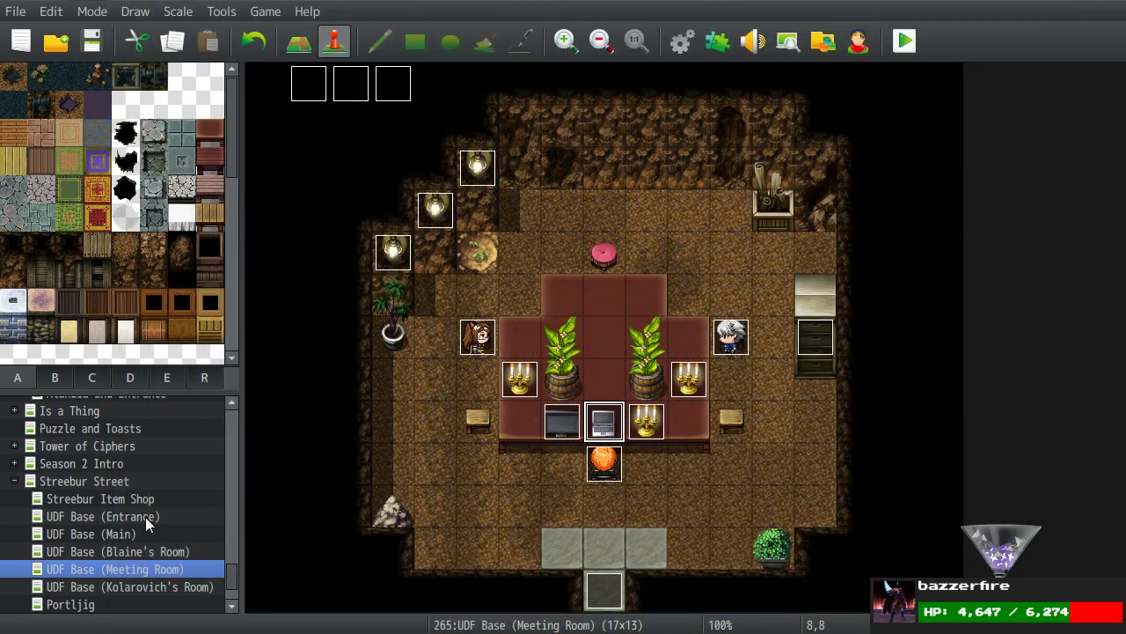
Copy the Flash Screen, Play SE, Transfer Player and Tint Screen commands from the computer event on the Portljig map.
{"action": "scroll", "coordinate": [133, 512], "scroll_direction": "down", "scroll_amount": 1}
{"action": "left_click", "coordinate": [97, 568]}
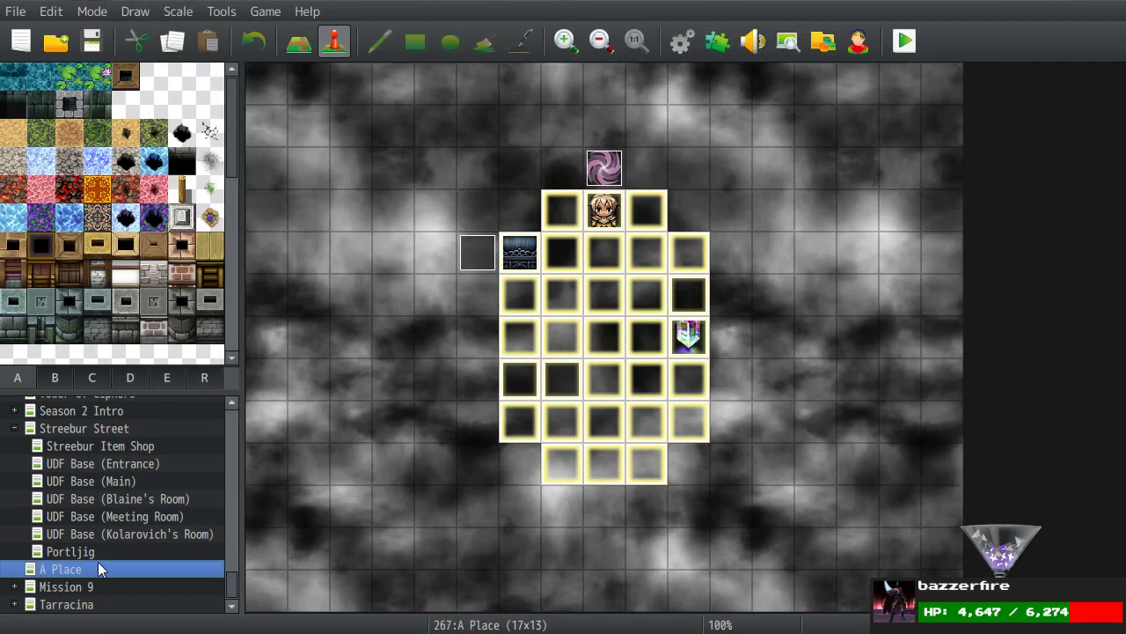
{"action": "left_click", "coordinate": [71, 551]}
{"action": "left_click", "coordinate": [433, 211]}
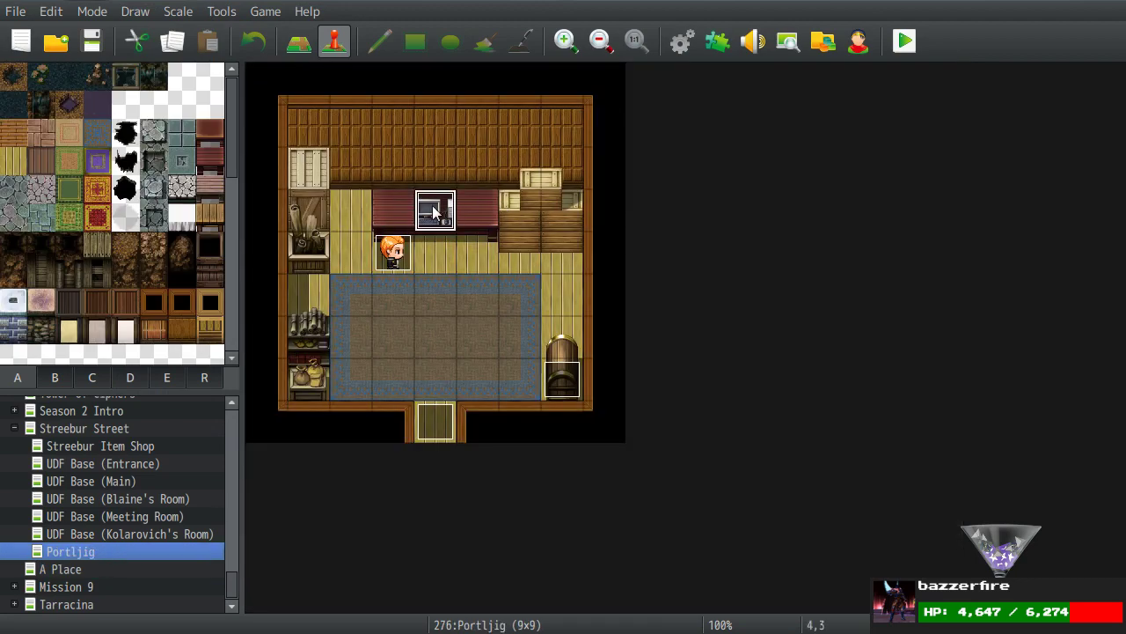
{"action": "double_click", "coordinate": [433, 211]}
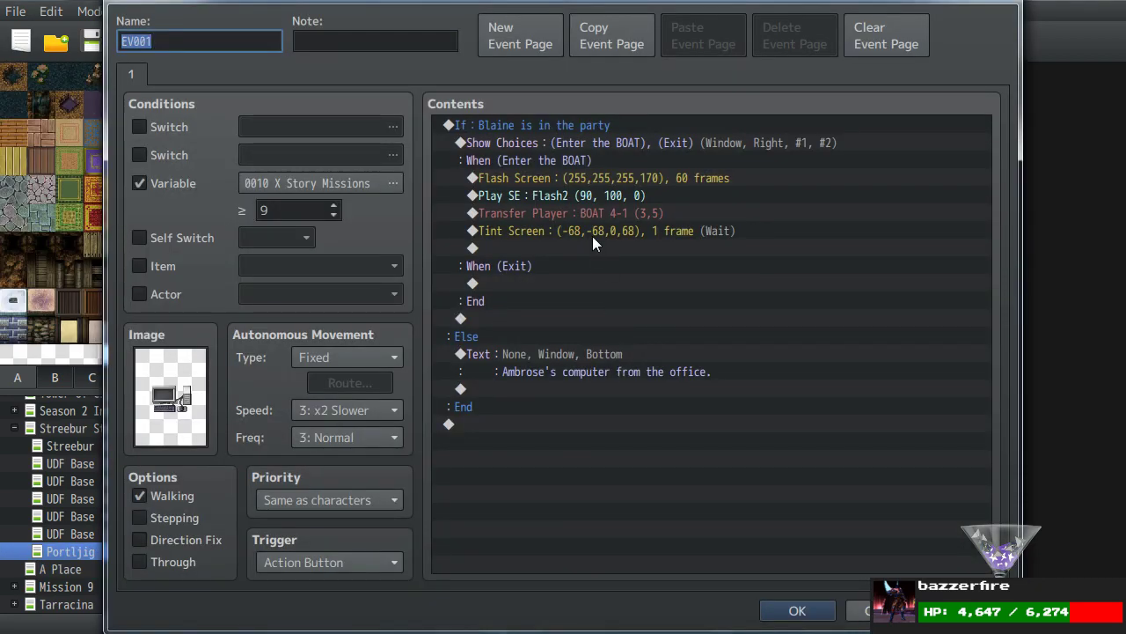
{"action": "left_click", "coordinate": [561, 176]}
{"action": "left_click", "coordinate": [556, 229], "text": "shift"}
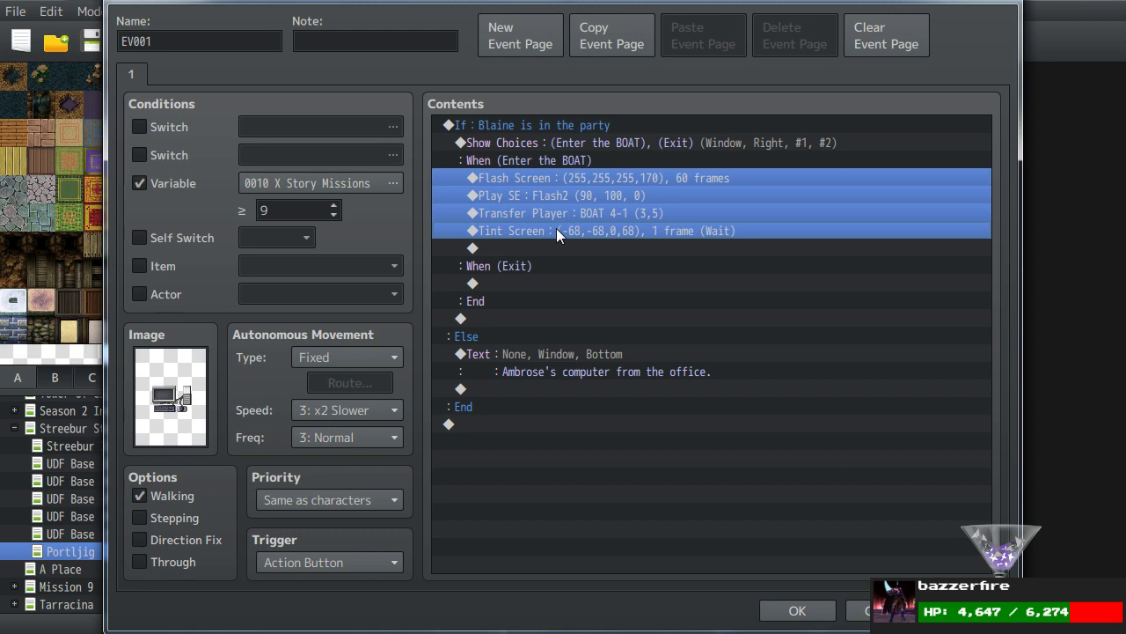
{"action": "left_click", "coordinate": [792, 610]}
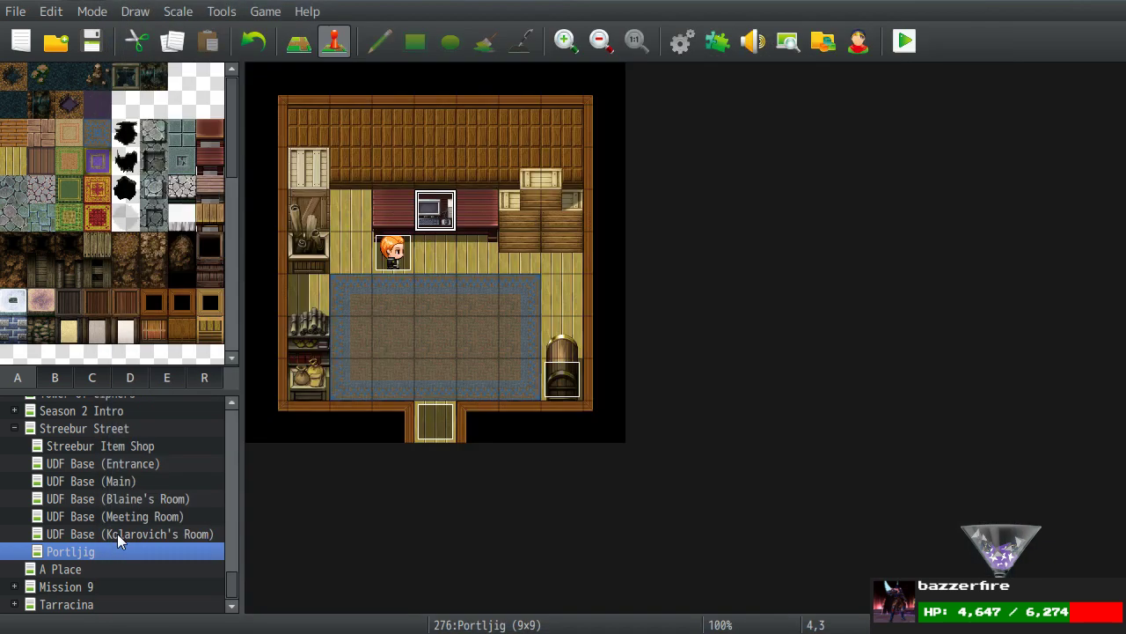
Paste the copied commands before the final Fadein Screen in the Meeting Room's Post-Kar Collect-a-thon event.
{"action": "scroll", "coordinate": [116, 534], "scroll_direction": "up", "scroll_amount": 1}
{"action": "left_click", "coordinate": [116, 534]}
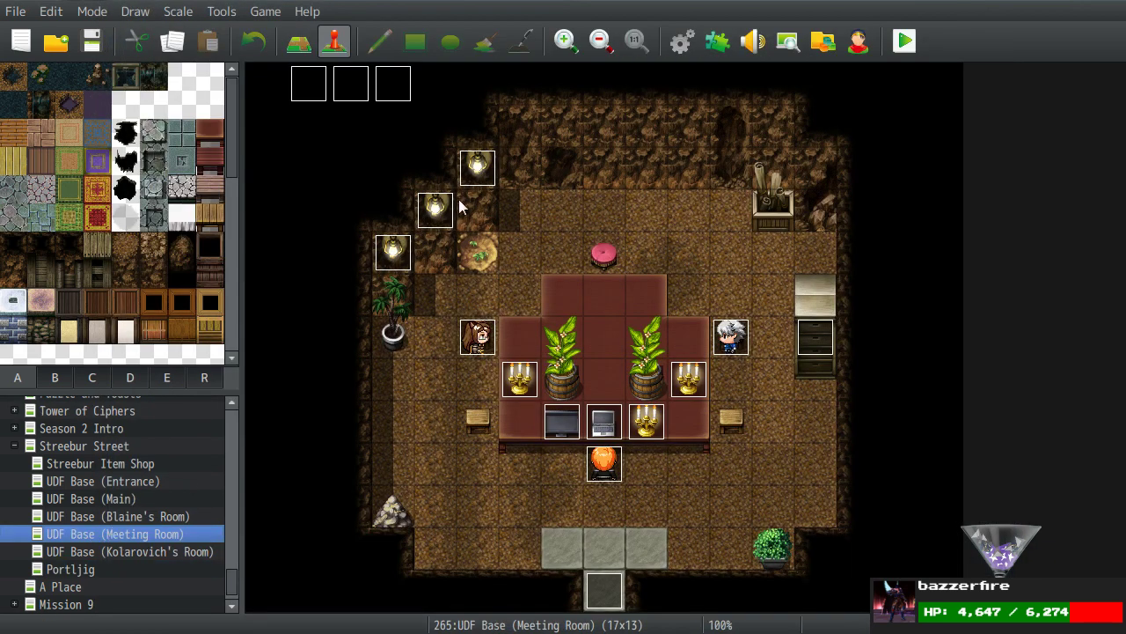
{"action": "double_click", "coordinate": [403, 88]}
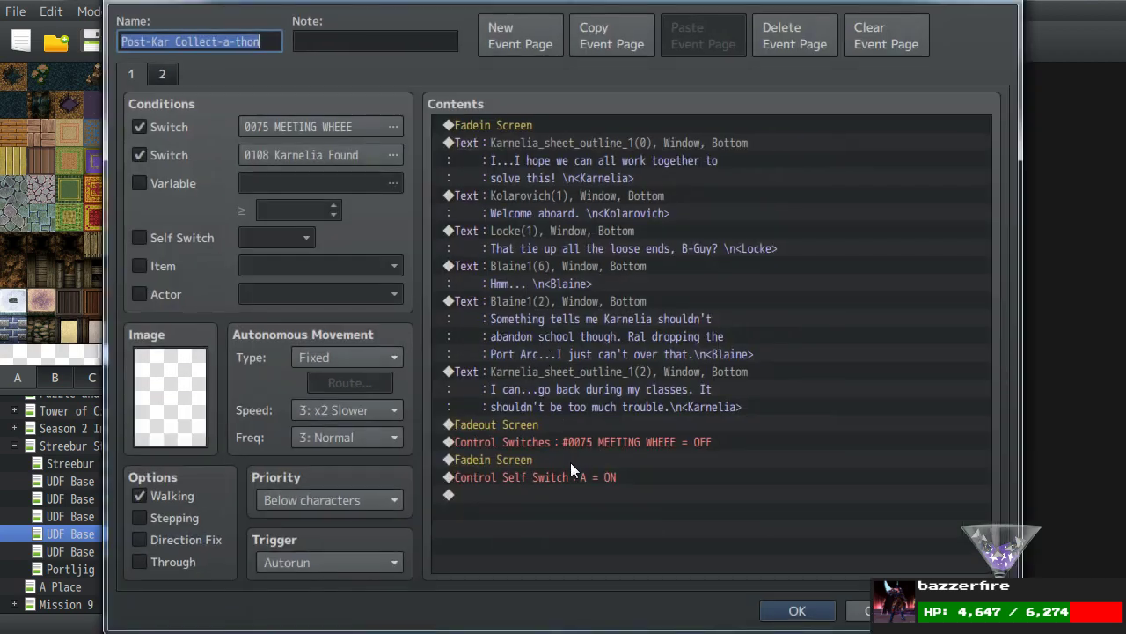
{"action": "left_click", "coordinate": [527, 459]}
{"action": "key", "text": "ctrl+v"}
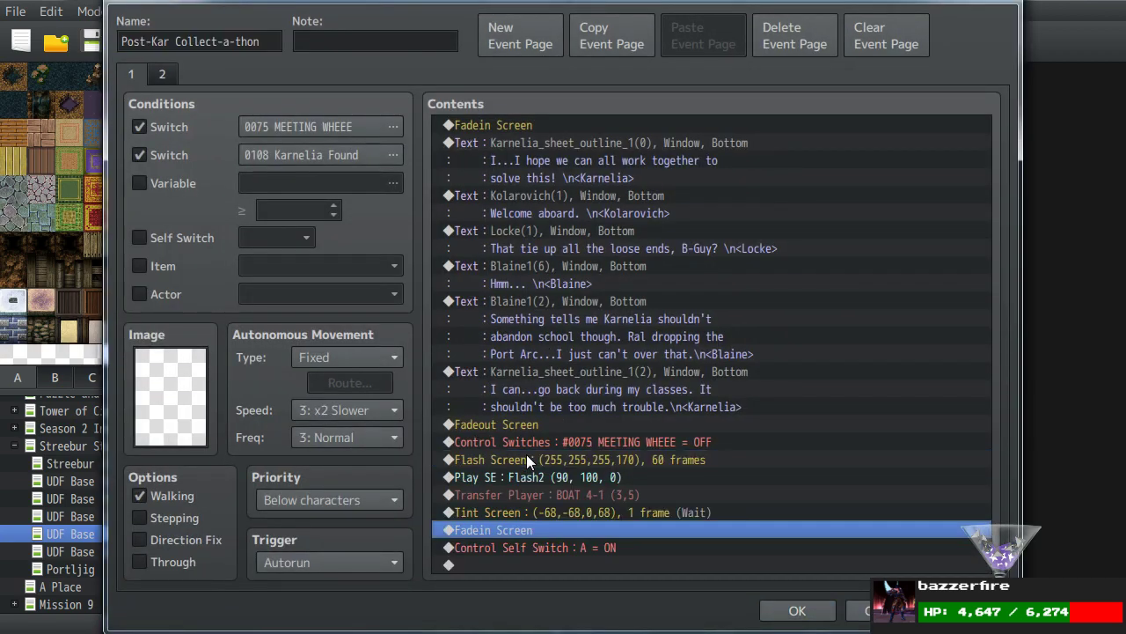
Move the Control Self Switch A = ON command to just before the Flash Screen command.
{"action": "left_click", "coordinate": [534, 547]}
{"action": "key", "text": "ctrl+x"}
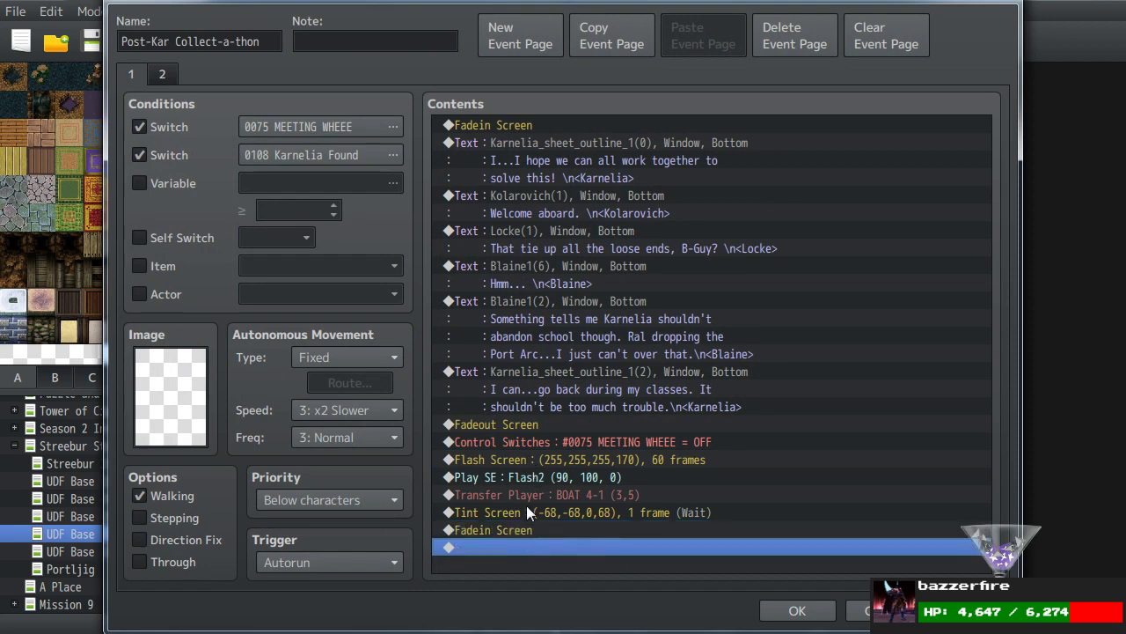
{"action": "left_click", "coordinate": [536, 457]}
{"action": "key", "text": "ctrl+v"}
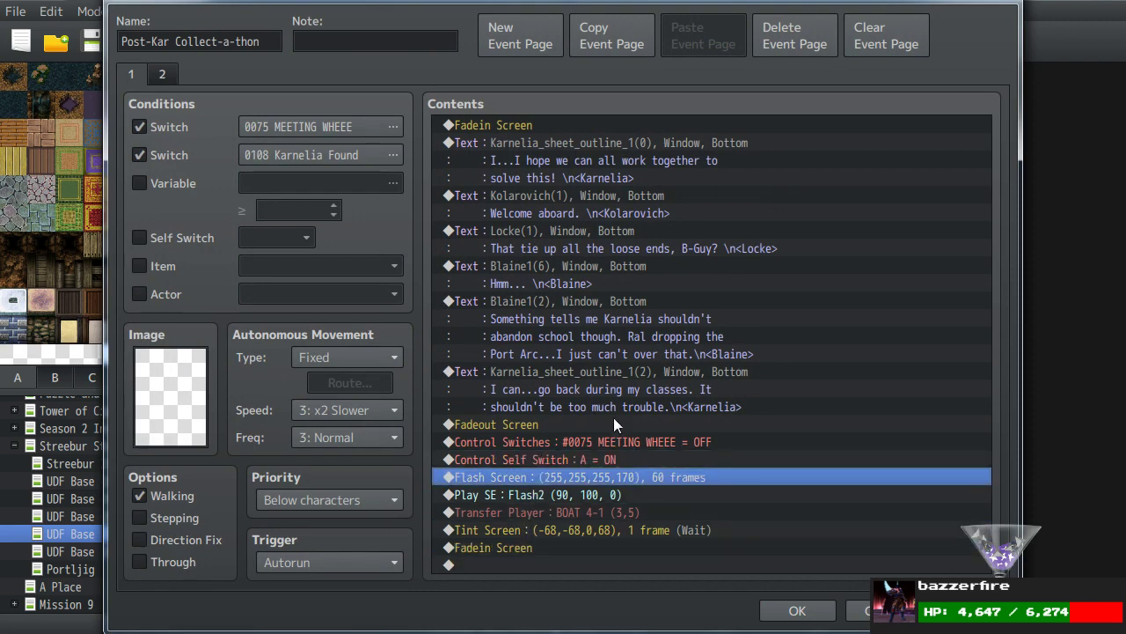
Duplicate Karnelia's last line before the Fadeout Screen and set the copy's face to the first one in the lower row of Karnelia_sheet_outline_1.
{"action": "left_click", "coordinate": [595, 385]}
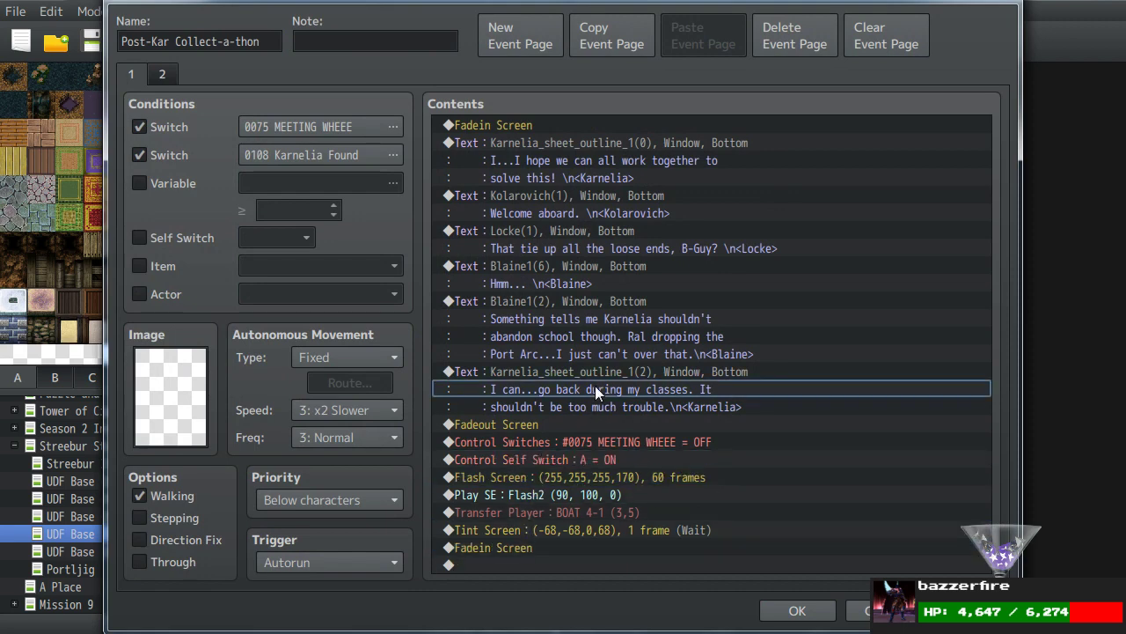
{"action": "left_click", "coordinate": [525, 372]}
{"action": "key", "text": "ctrl+c"}
{"action": "key", "text": "ctrl+v"}
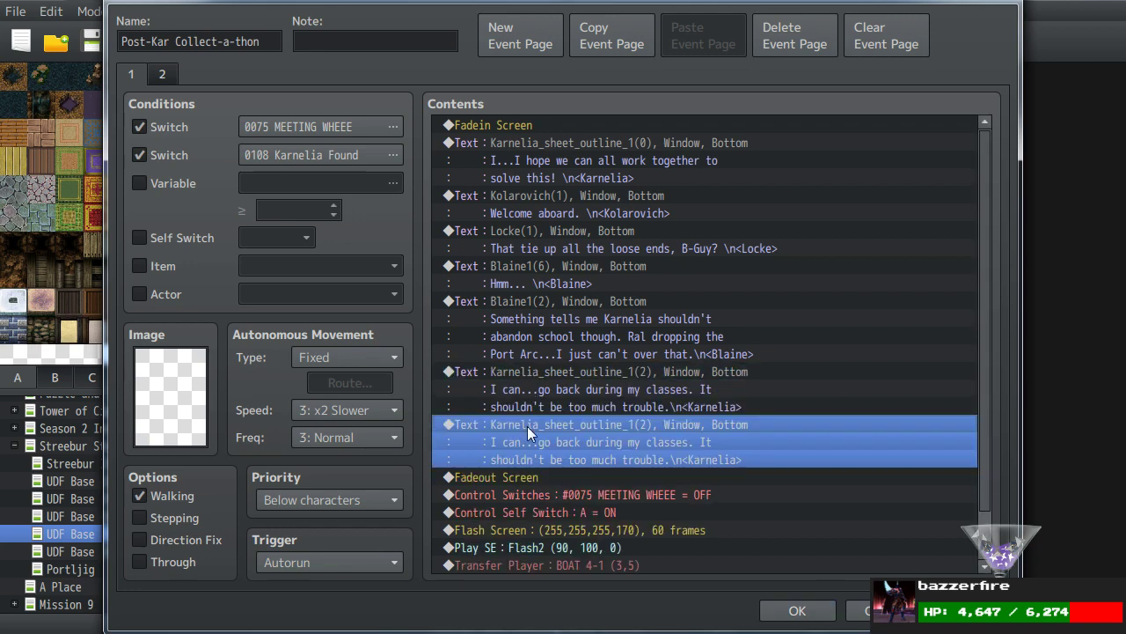
{"action": "double_click", "coordinate": [527, 426]}
{"action": "double_click", "coordinate": [520, 330]}
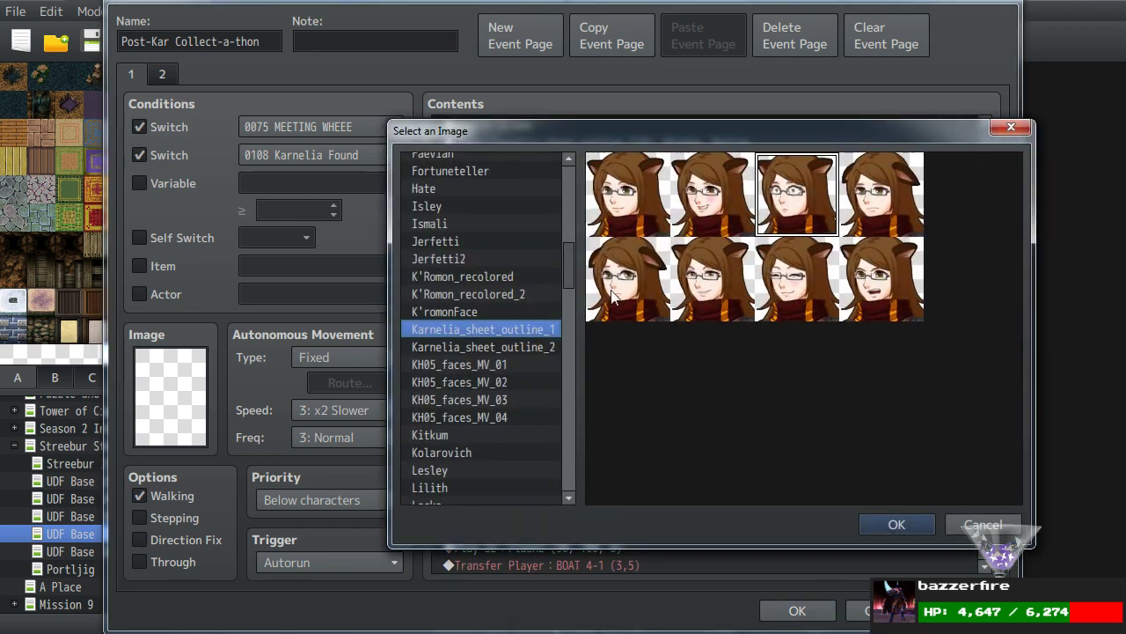
{"action": "double_click", "coordinate": [615, 280]}
Rewrite the duplicated Karnelia line as "I really just couldn't sit around anymore and watch Professor Gunnarsson get away with this.".
{"action": "left_click_drag", "start_coordinate": [753, 299], "coordinate": [430, 250]}
{"action": "key", "text": "BackSpace"}
{"action": "type", "text": "I really "}
{"action": "type", "text": "just couldn't so"}
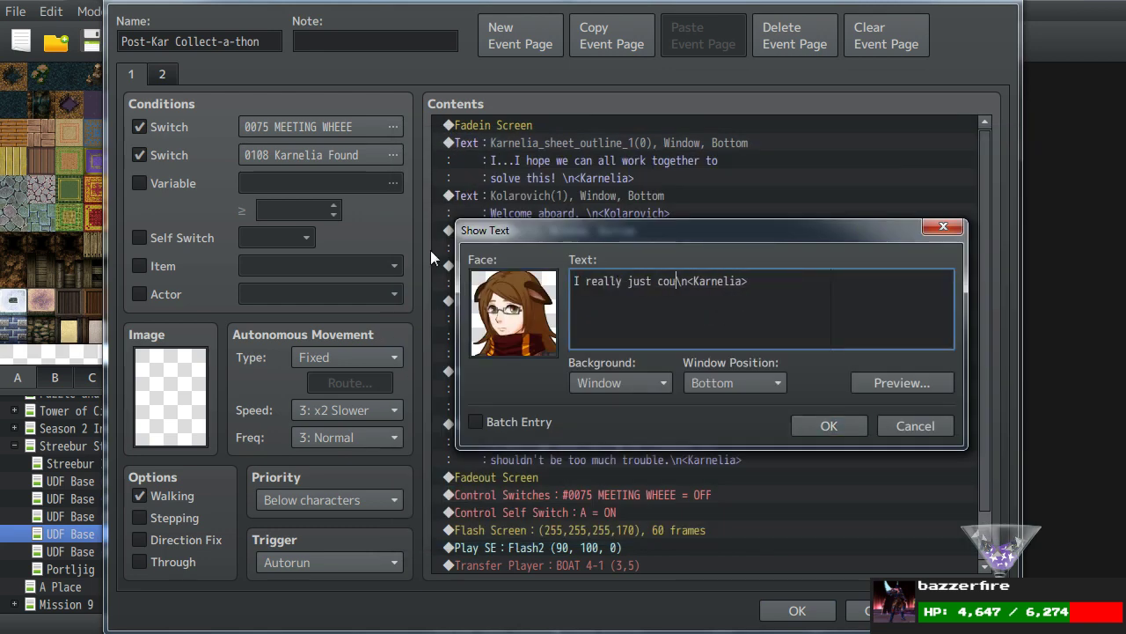
{"action": "key", "text": "BackSpace"}
{"action": "type", "text": "it around anymore"}
{"action": "key", "text": "Return"}
{"action": "type", "text": "and "}
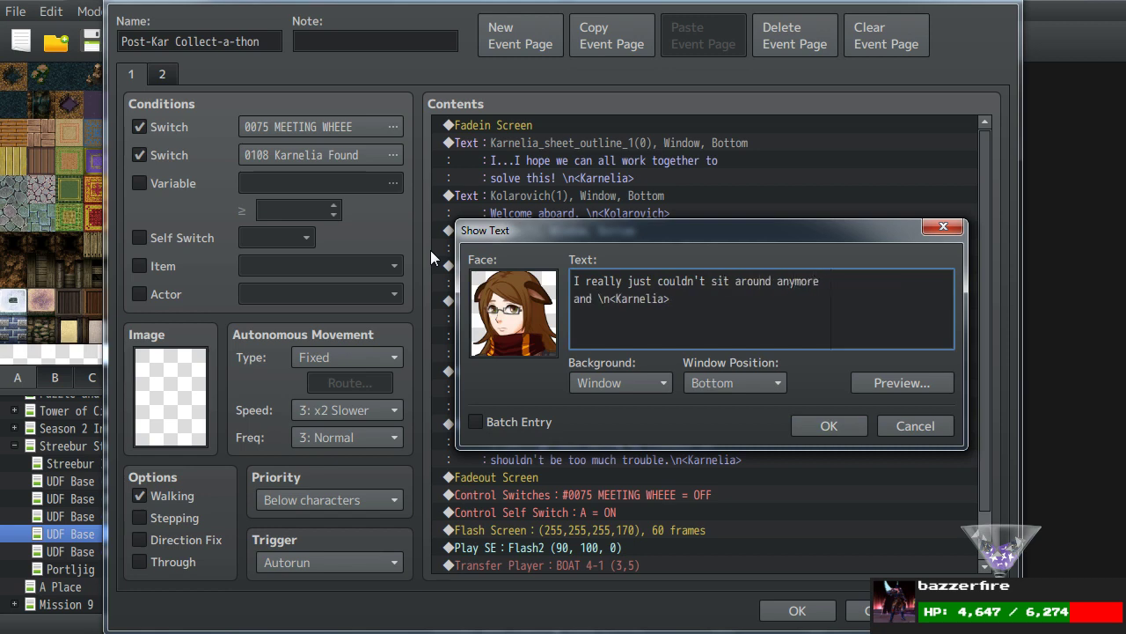
{"action": "type", "text": "watch Profes"}
{"action": "type", "text": "sor Gunnar"}
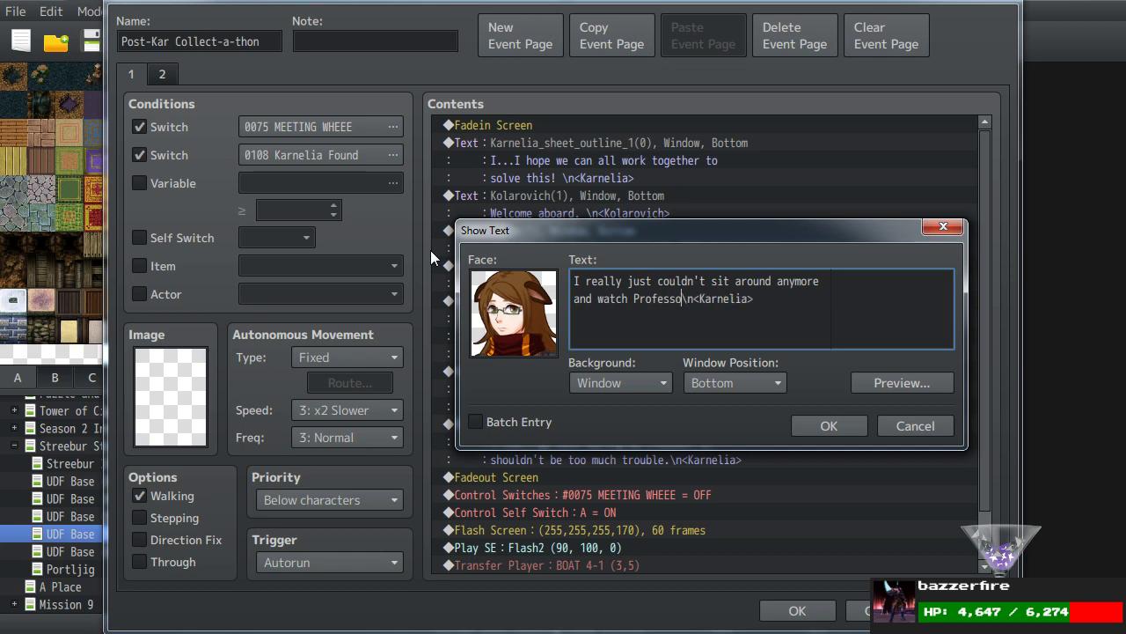
{"action": "type", "text": "sson"}
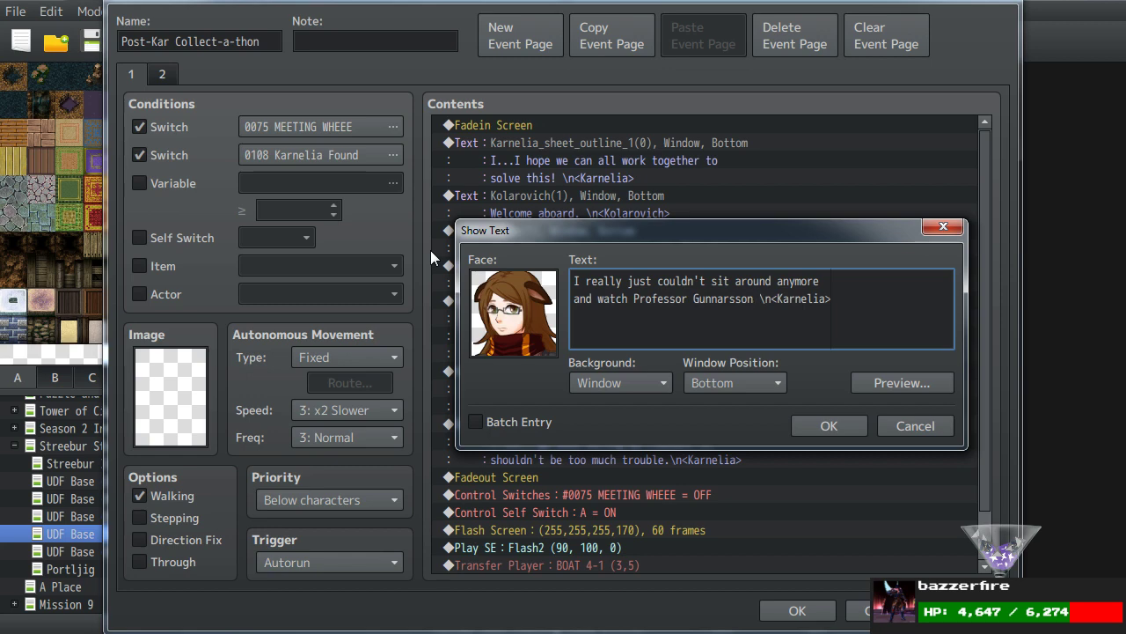
{"action": "type", "text": "get away with this."}
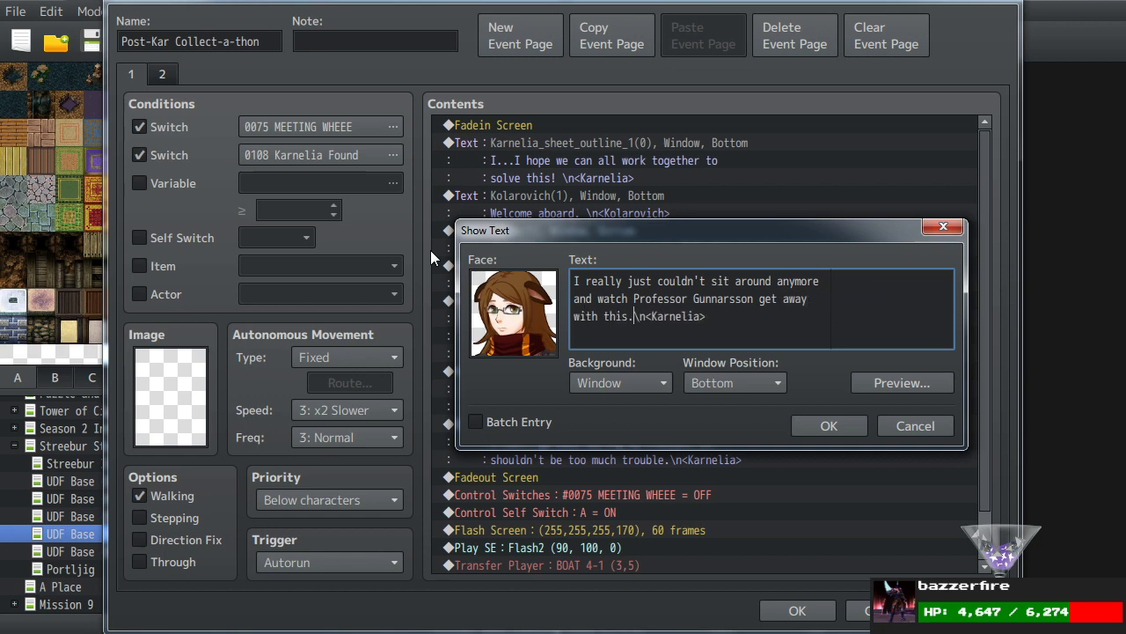
{"action": "left_click", "coordinate": [793, 421]}
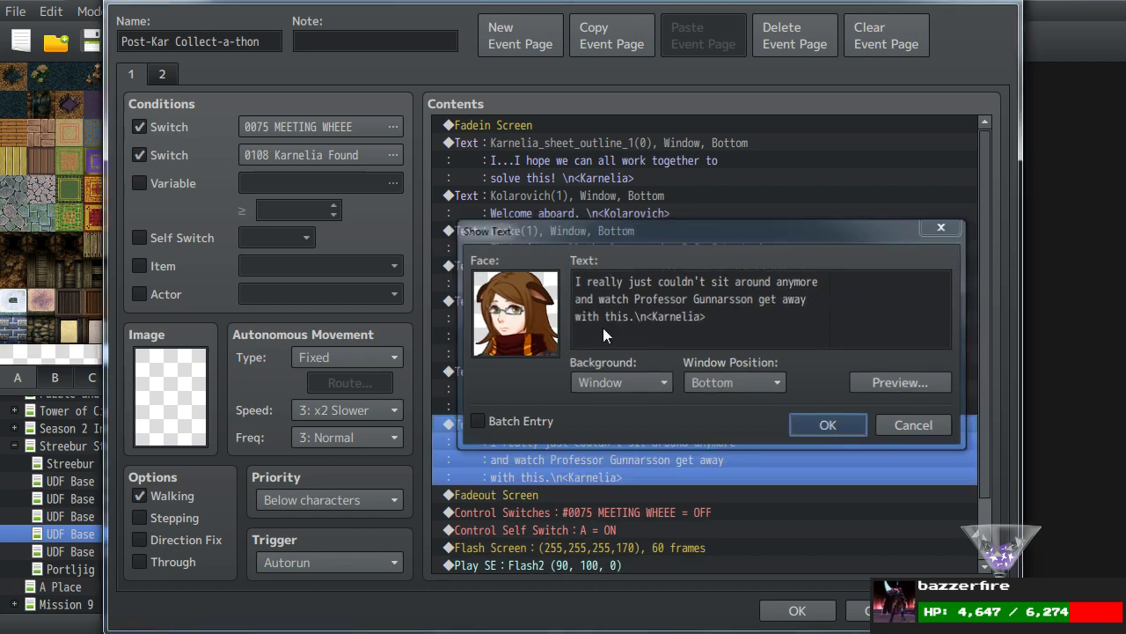
{"action": "scroll", "coordinate": [546, 320], "scroll_direction": "down", "scroll_amount": 2}
{"action": "scroll", "coordinate": [595, 461], "scroll_direction": "up", "scroll_amount": 2}
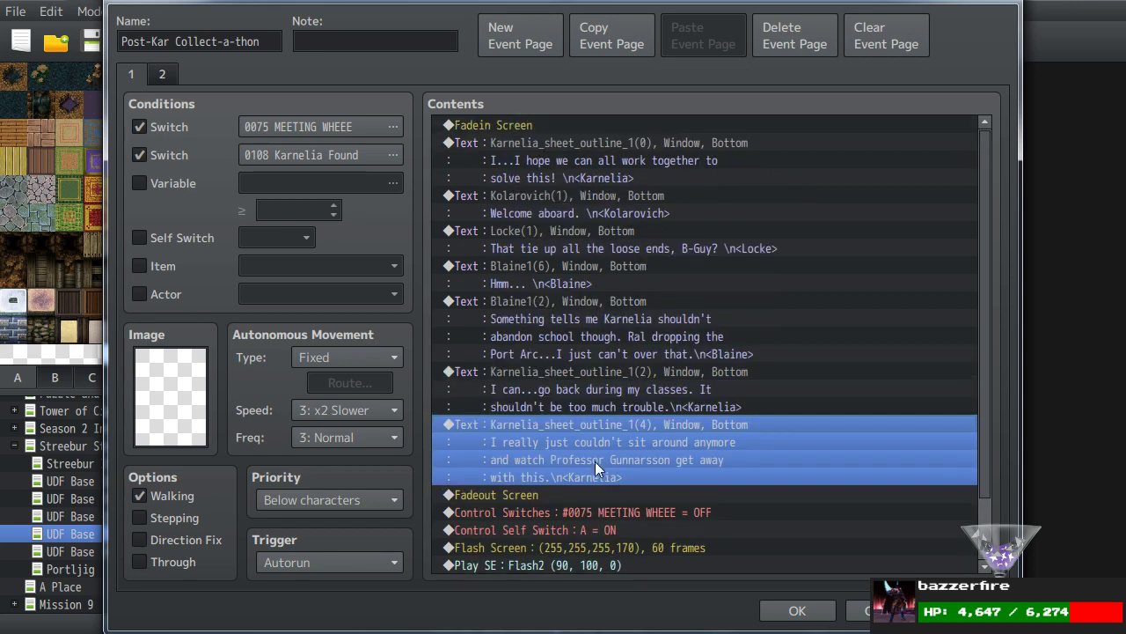
Copy Kolarovich's "Welcome aboard." line to just before the Fadeout Screen and change its face to Kolarovich(2).
{"action": "left_click", "coordinate": [565, 182]}
{"action": "left_click", "coordinate": [565, 195]}
{"action": "scroll", "coordinate": [525, 363], "scroll_direction": "down", "scroll_amount": 2}
{"action": "left_click", "coordinate": [507, 426]}
{"action": "key", "text": "ctrl+v"}
{"action": "double_click", "coordinate": [536, 428]}
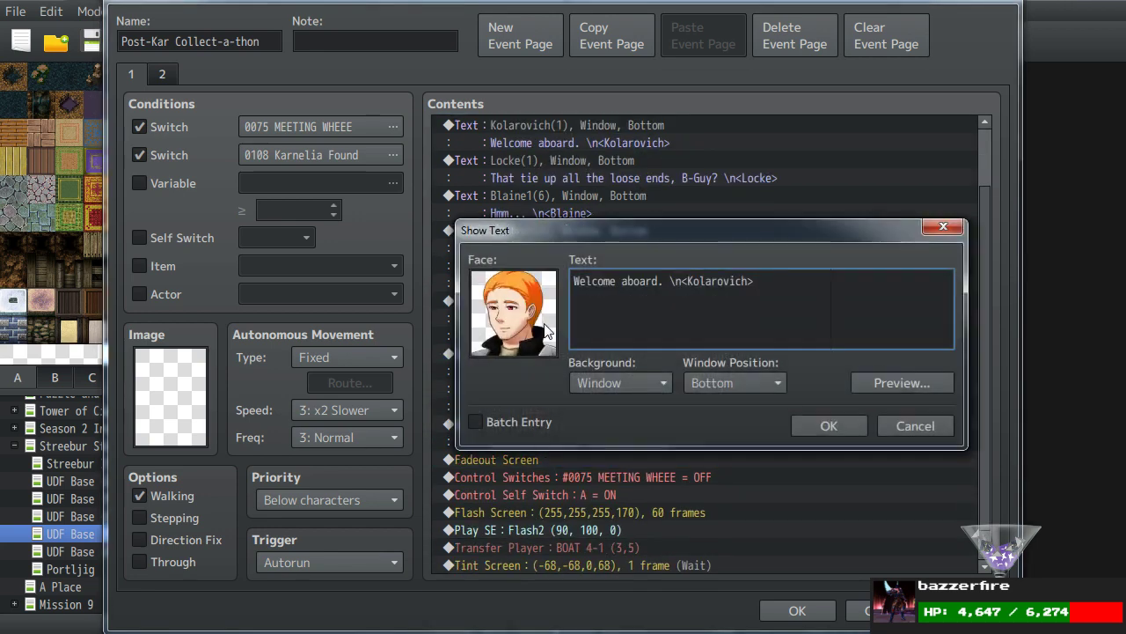
{"action": "double_click", "coordinate": [519, 286]}
{"action": "double_click", "coordinate": [757, 224]}
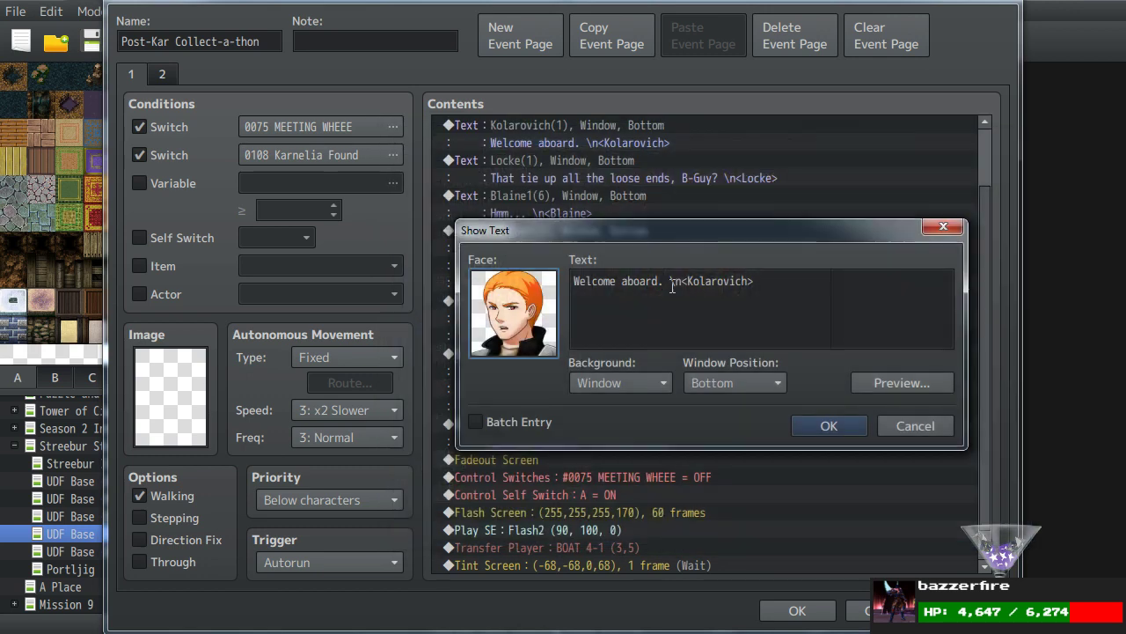
Rewrite the copied Kolarovich line as "Man, this guy is scum. They just let him take over your classes like that!?".
{"action": "left_click_drag", "start_coordinate": [670, 280], "coordinate": [423, 257]}
{"action": "type", "text": "Man, this guy is scu"}
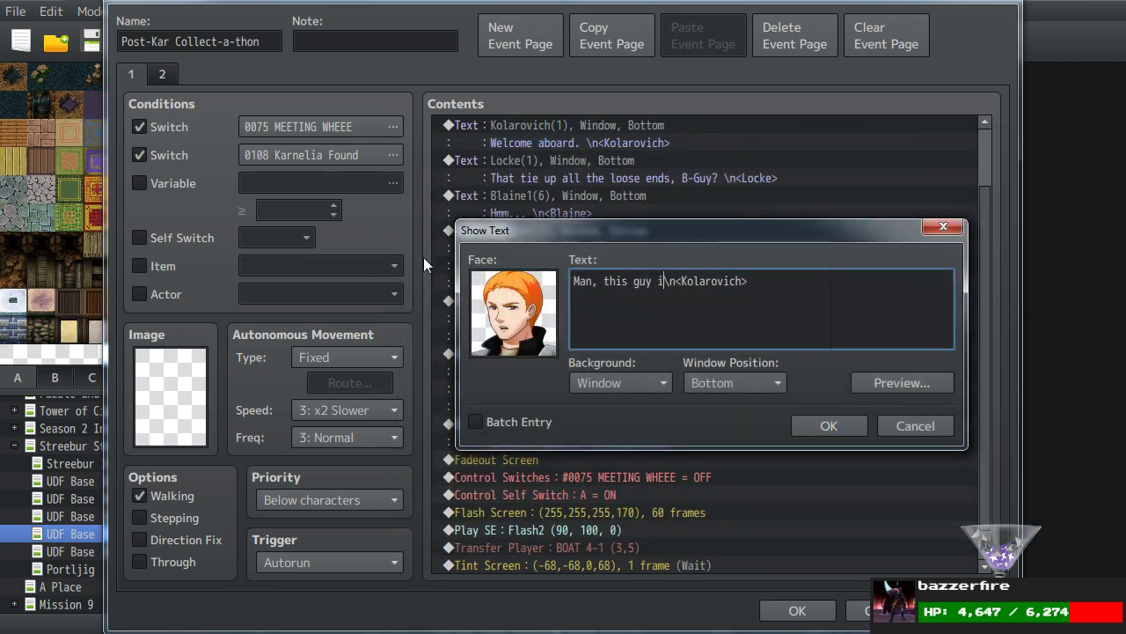
{"action": "type", "text": "m. They j"}
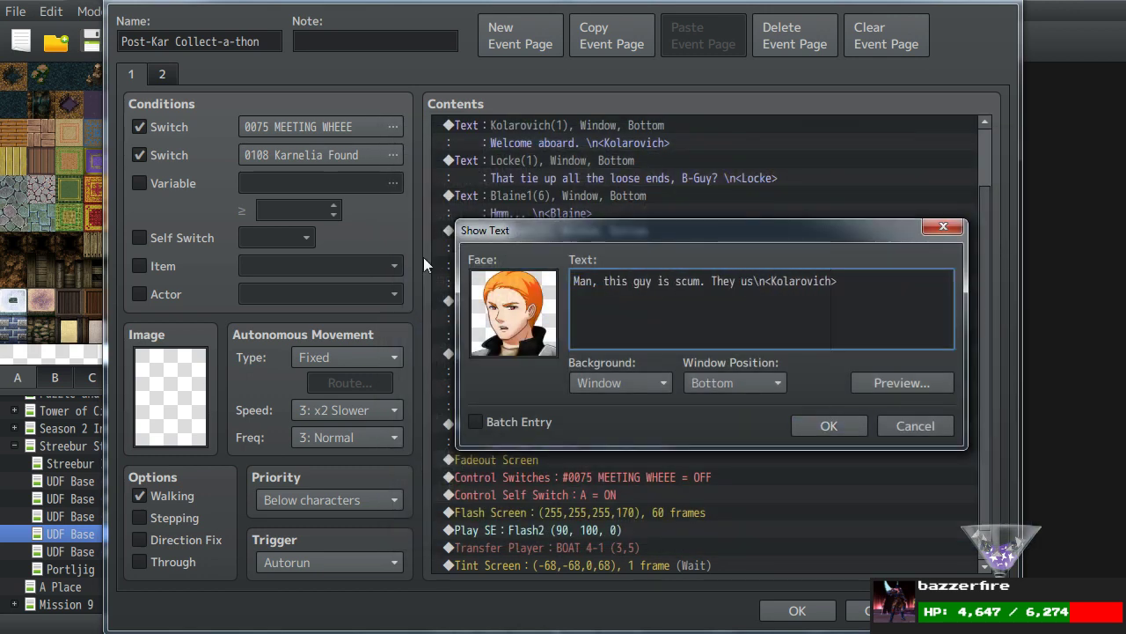
{"action": "type", "text": "ust let h"}
{"action": "type", "text": "take over your clas"}
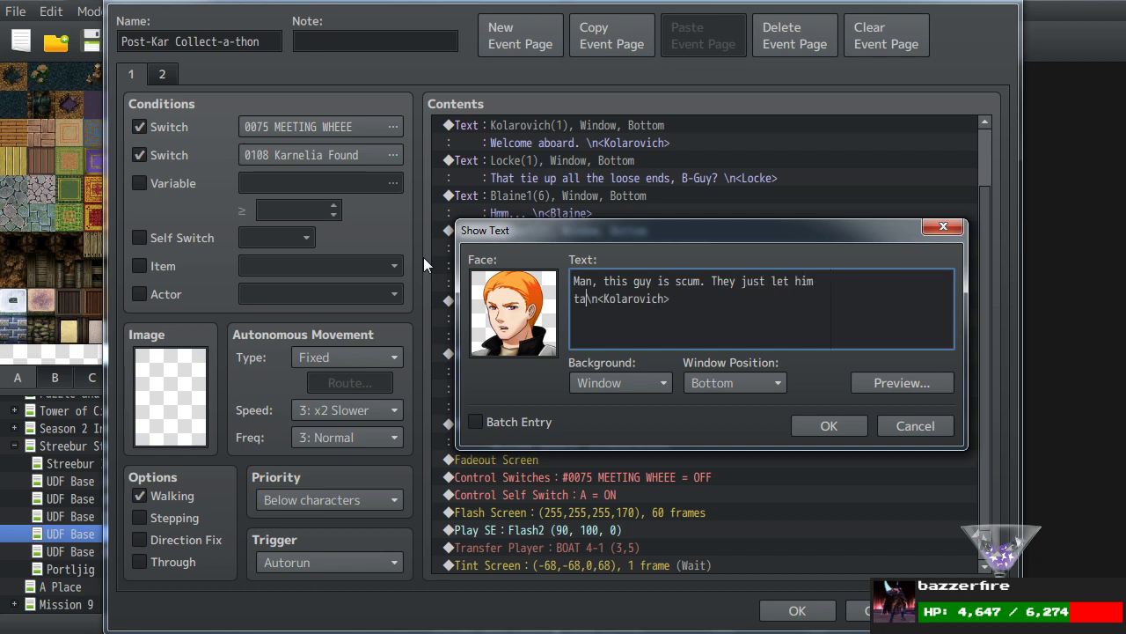
{"action": "type", "text": "ses like that!?"}
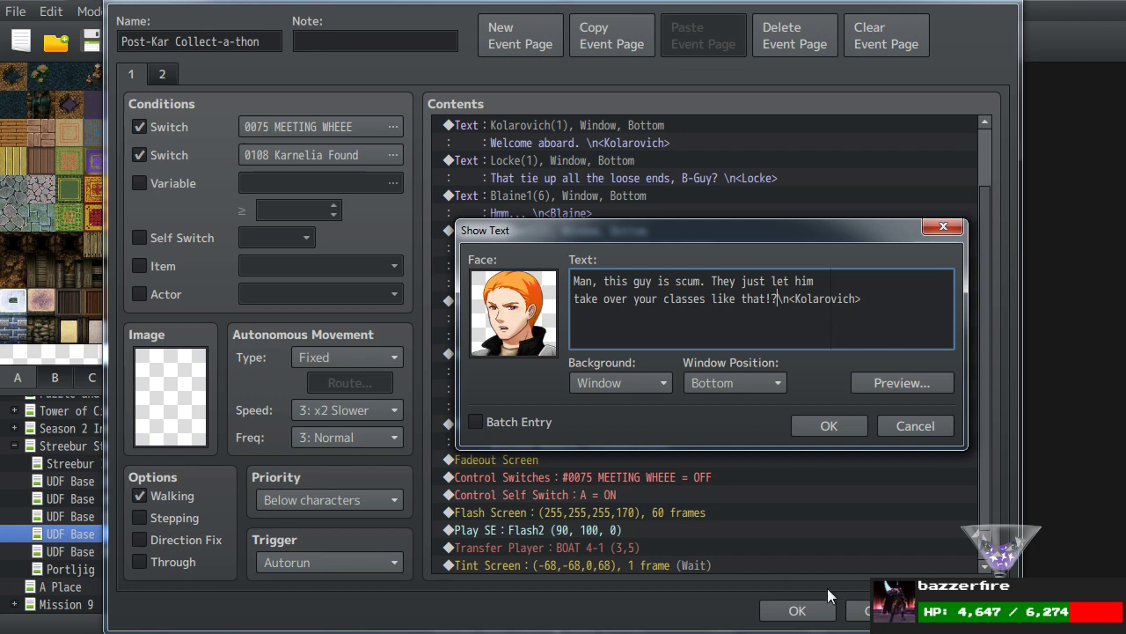
{"action": "left_click", "coordinate": [802, 430]}
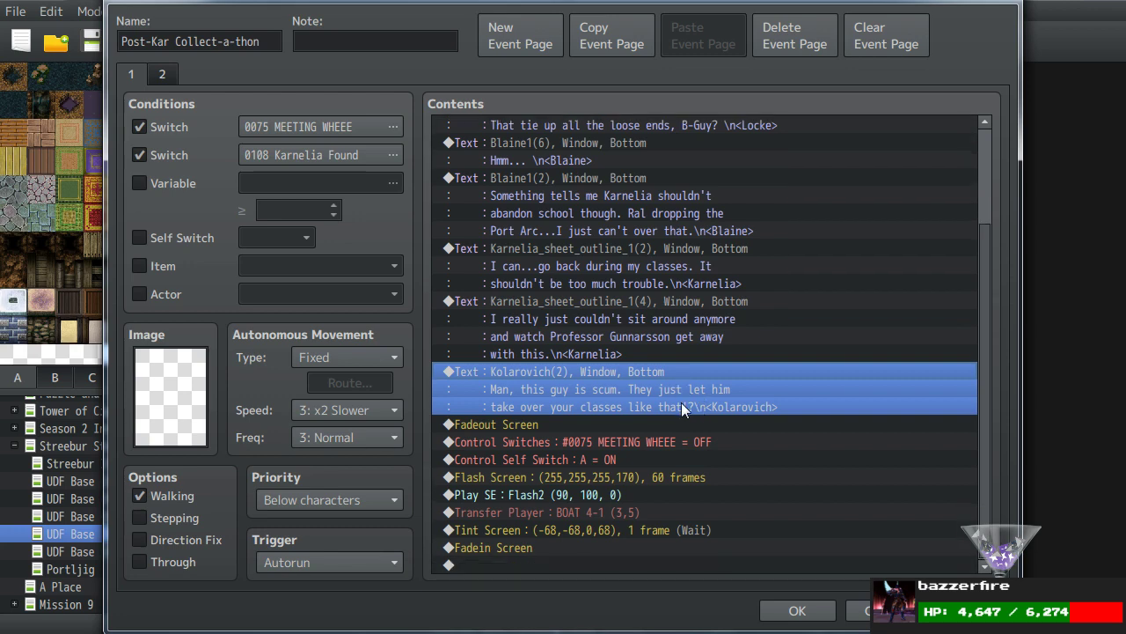
Duplicate Kolarovich's last line and rewrite the copy as "He's just creeping around at this point!".
{"action": "scroll", "coordinate": [681, 402], "scroll_direction": "up", "scroll_amount": 3}
{"action": "scroll", "coordinate": [681, 403], "scroll_direction": "down", "scroll_amount": 2}
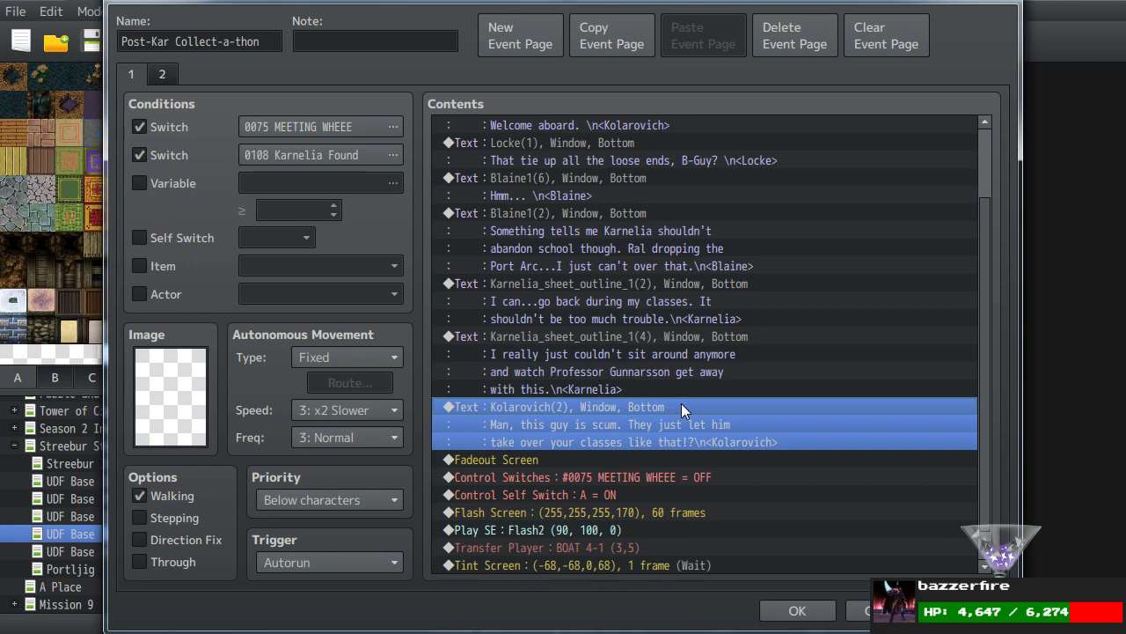
{"action": "scroll", "coordinate": [681, 403], "scroll_direction": "down", "scroll_amount": 2}
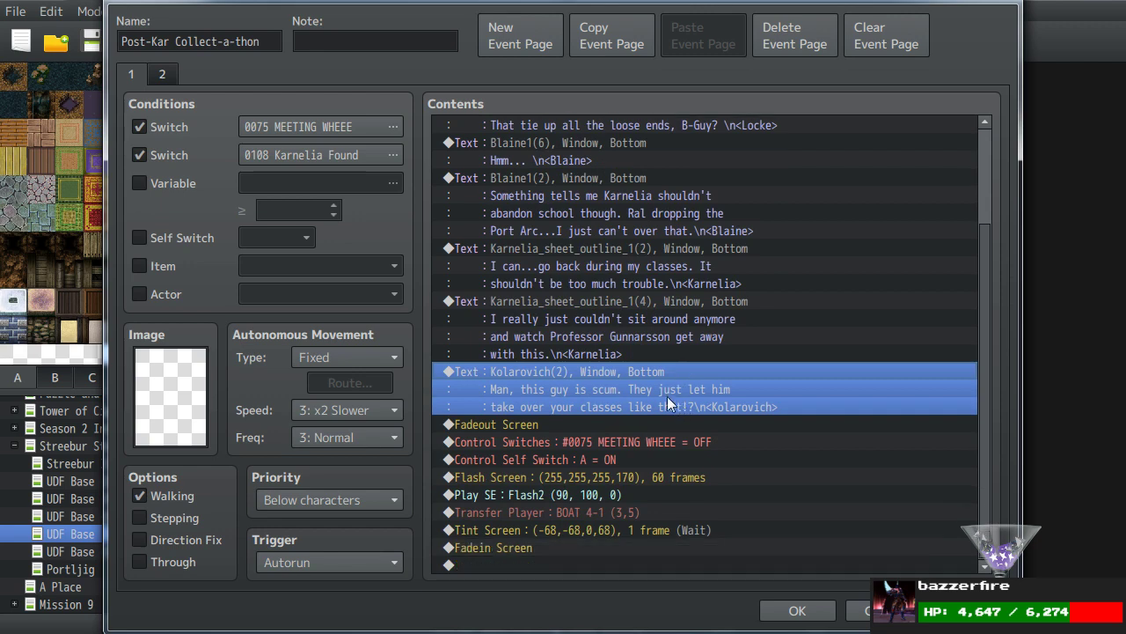
{"action": "left_click", "coordinate": [534, 300]}
{"action": "left_click", "coordinate": [502, 368]}
{"action": "double_click", "coordinate": [503, 370]}
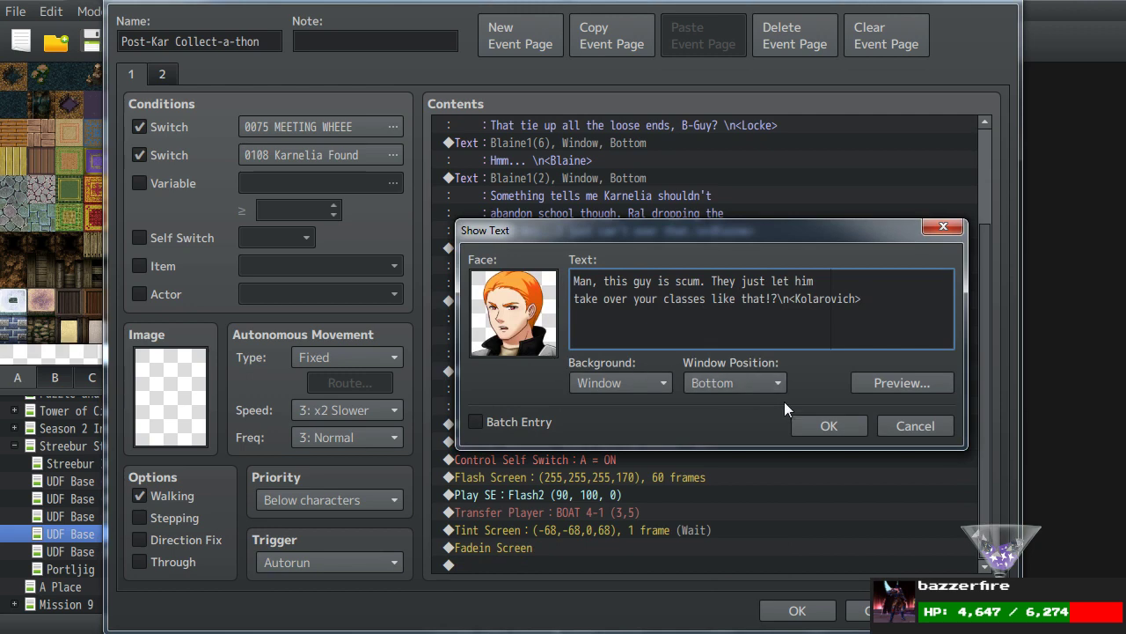
{"action": "left_click", "coordinate": [826, 425]}
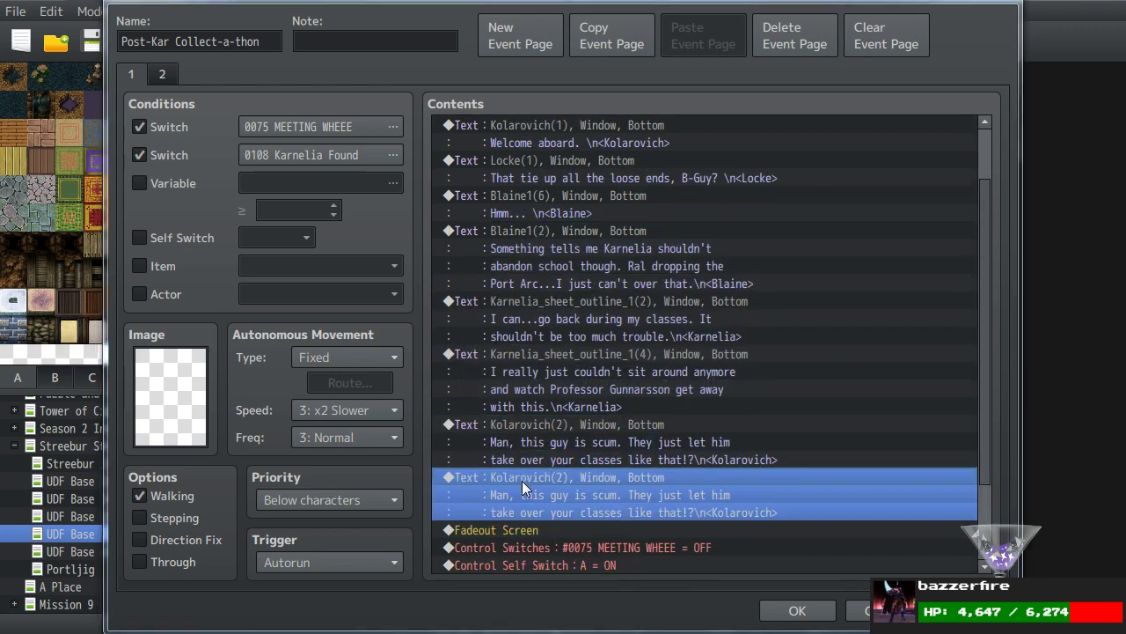
{"action": "double_click", "coordinate": [522, 480]}
{"action": "left_click_drag", "start_coordinate": [781, 301], "coordinate": [218, 174]}
{"action": "type", "text": "He's just creeping around a t"}
{"action": "key", "text": "BackSpace"}
{"action": "key", "text": "BackSpace"}
{"action": "key", "text": "BackSpace"}
{"action": "key", "text": "BackSpace"}
{"action": "type", "text": "at this point!\\n<Kolarovich>"}
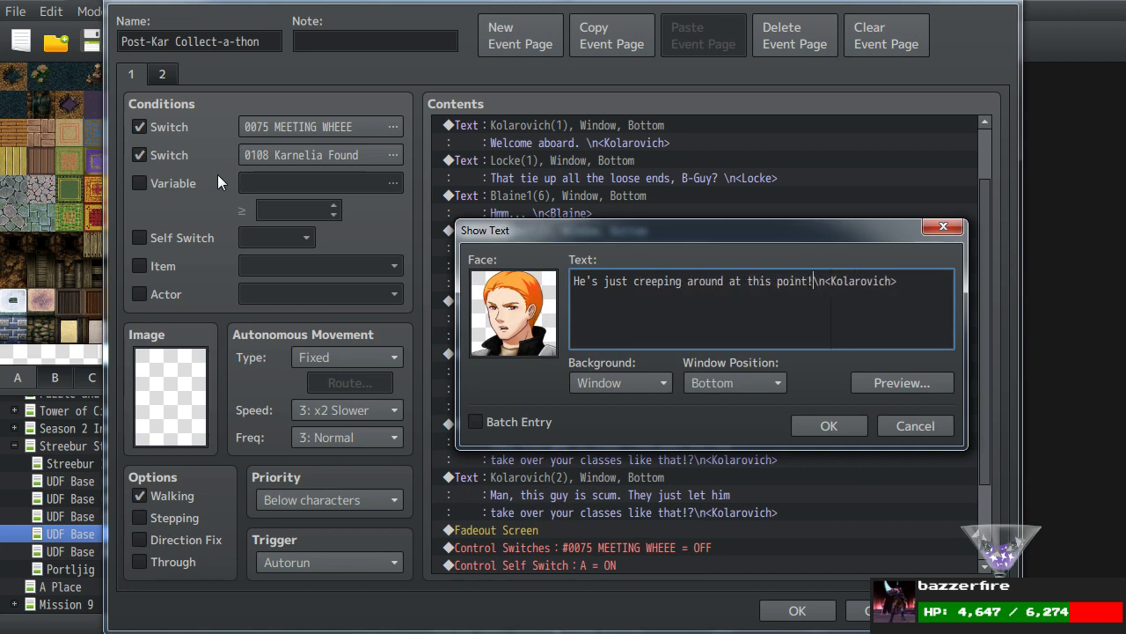
{"action": "left_click", "coordinate": [801, 425]}
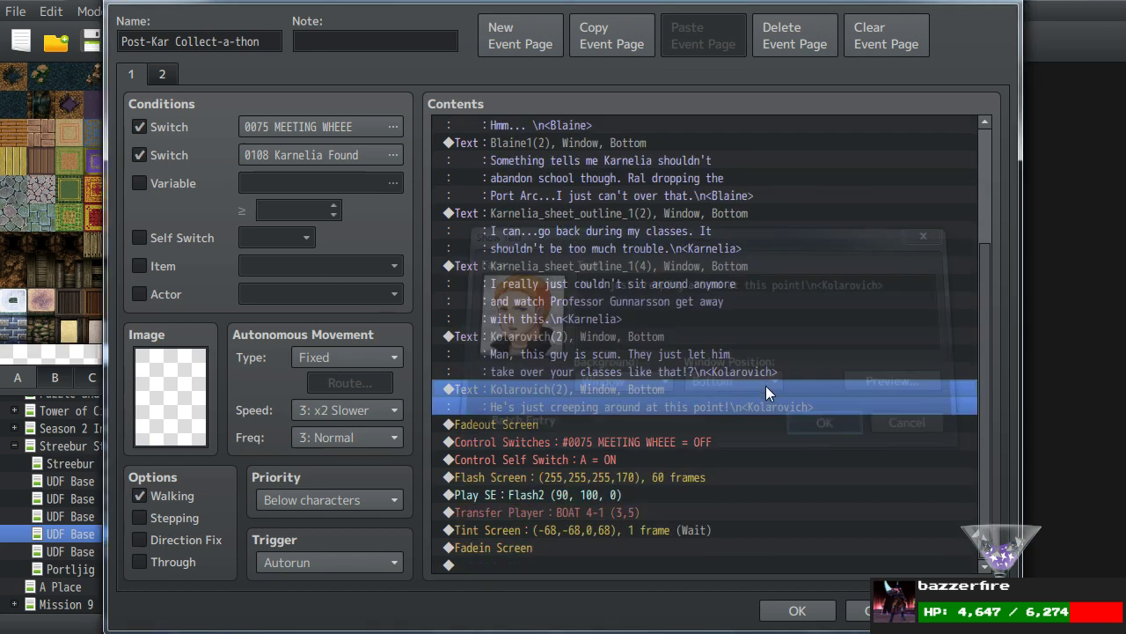
Insert a Show Balloon Icon command before the Fadeout Screen with an Exclamation over Karnelia, waiting for completion.
{"action": "left_click", "coordinate": [490, 424]}
{"action": "key", "text": "Insert"}
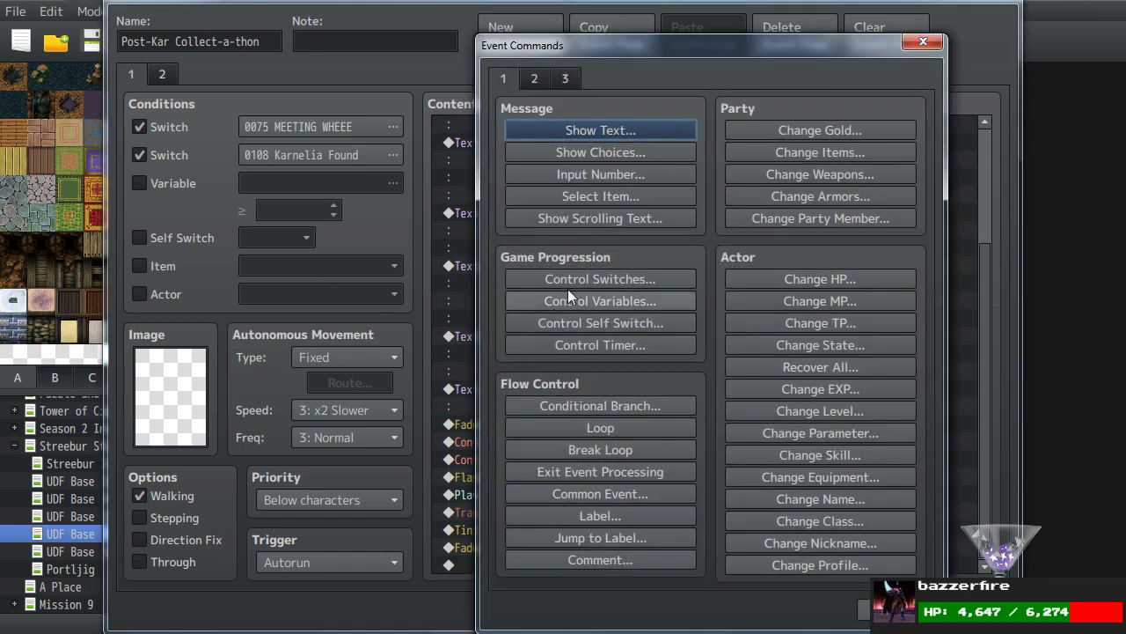
{"action": "left_click", "coordinate": [533, 82]}
{"action": "left_click", "coordinate": [630, 388]}
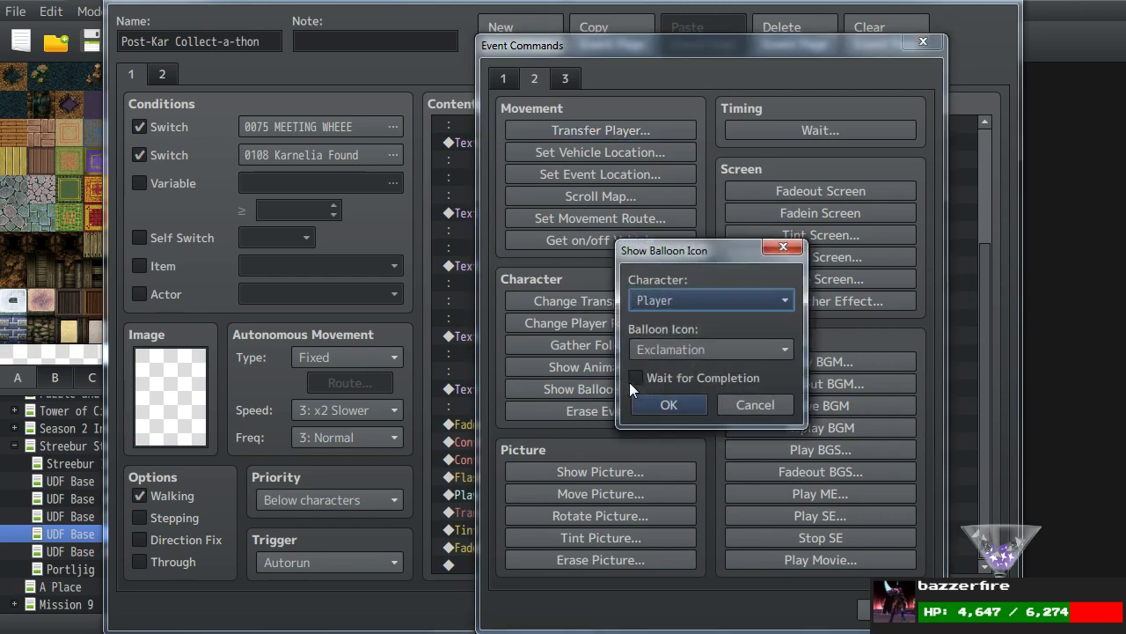
{"action": "left_click", "coordinate": [666, 376]}
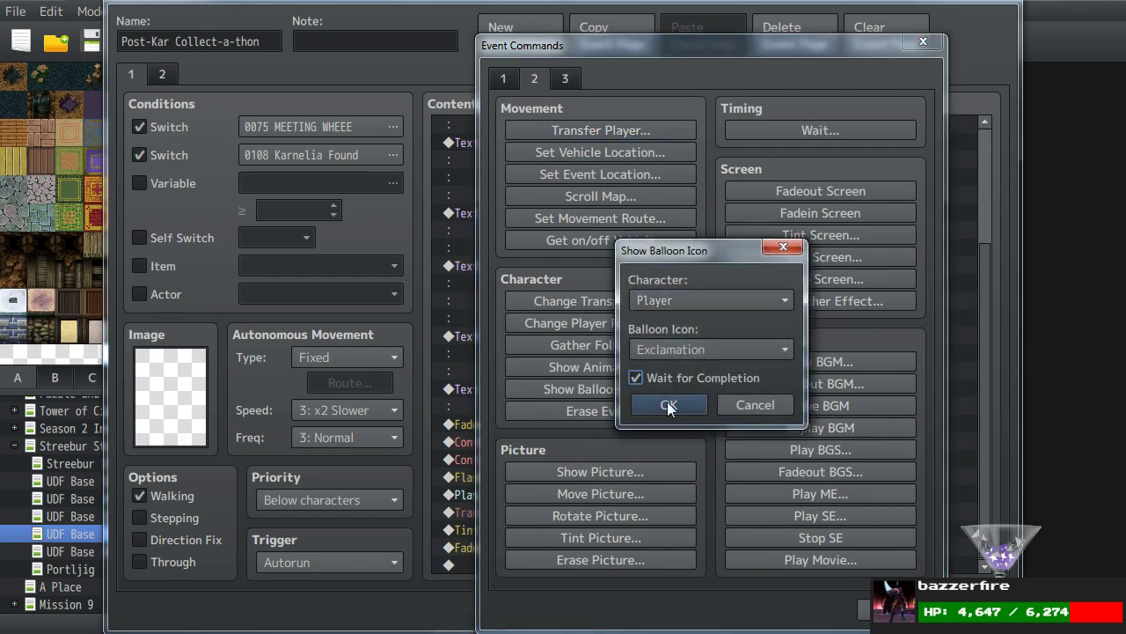
{"action": "left_click", "coordinate": [669, 300]}
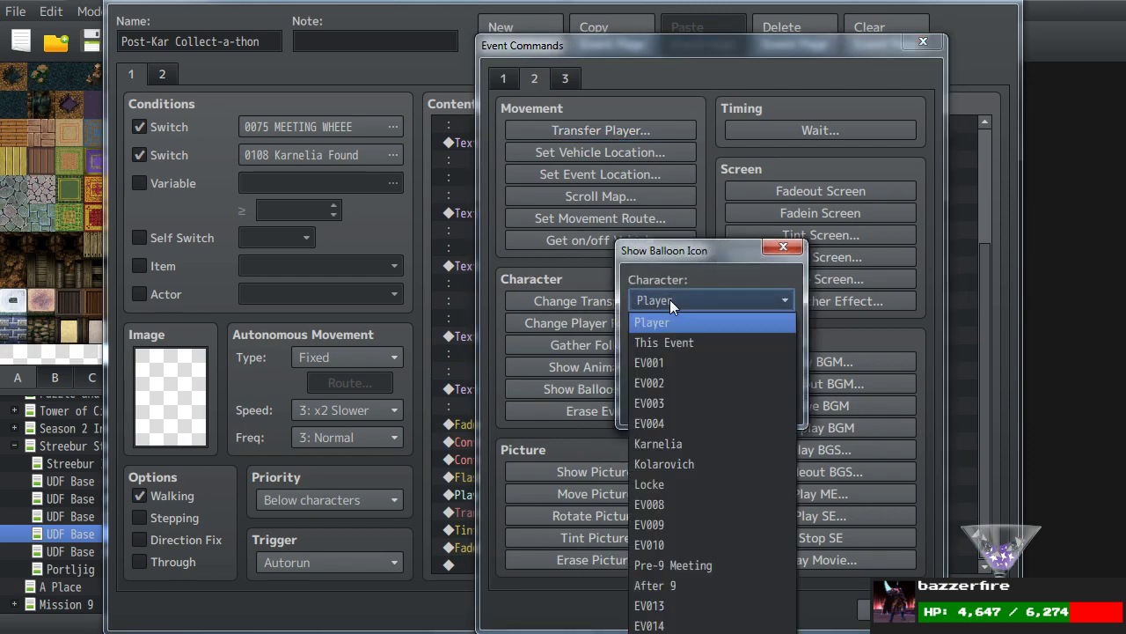
{"action": "left_click", "coordinate": [675, 446]}
{"action": "left_click", "coordinate": [669, 412]}
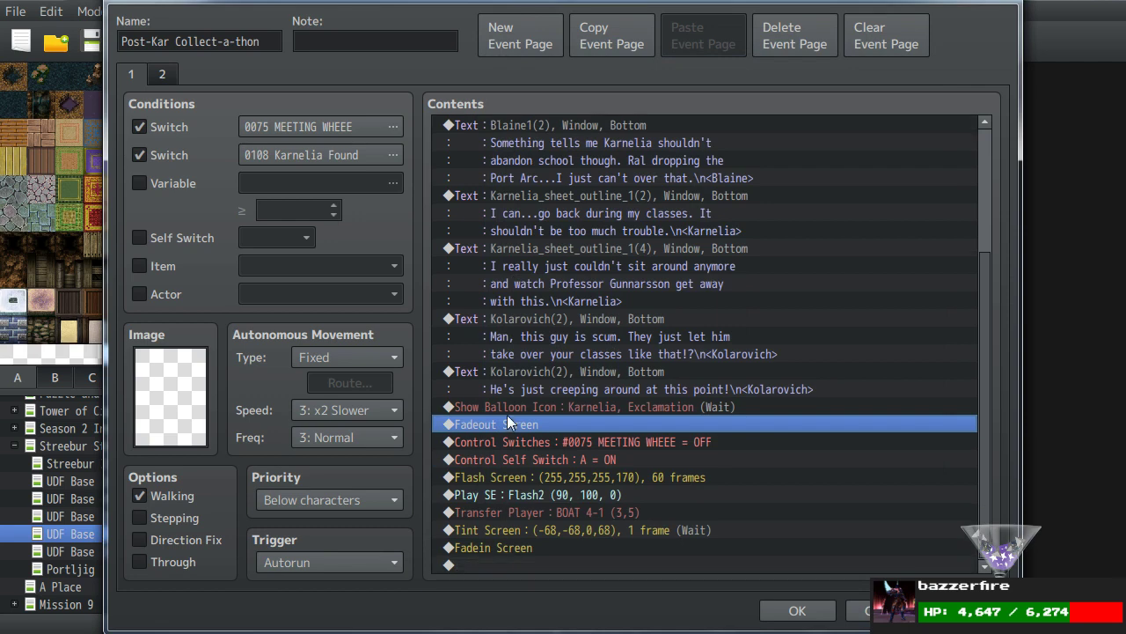
Copy Blaine's "Something tells me" line to just before the Fadeout Screen and rewrite it as "Hm? Something wrong, Karnelia?".
{"action": "scroll", "coordinate": [560, 244], "scroll_direction": "up", "scroll_amount": 2}
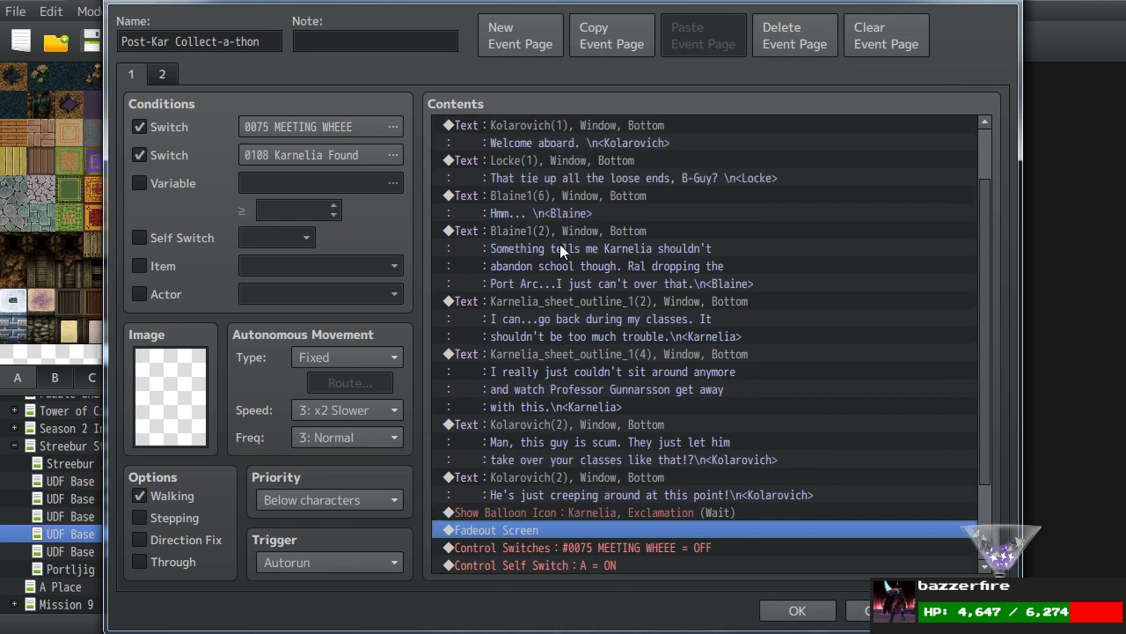
{"action": "left_click", "coordinate": [561, 235]}
{"action": "key", "text": "ctrl+c"}
{"action": "scroll", "coordinate": [555, 347], "scroll_direction": "down", "scroll_amount": 2}
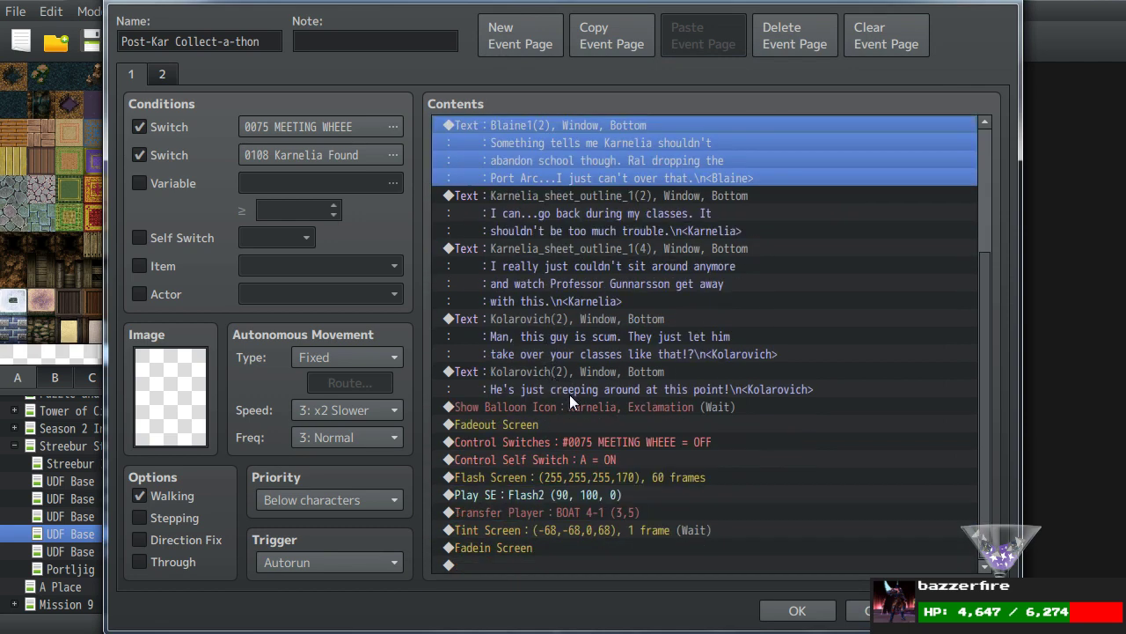
{"action": "left_click", "coordinate": [560, 424]}
{"action": "key", "text": "ctrl+v"}
{"action": "double_click", "coordinate": [533, 422]}
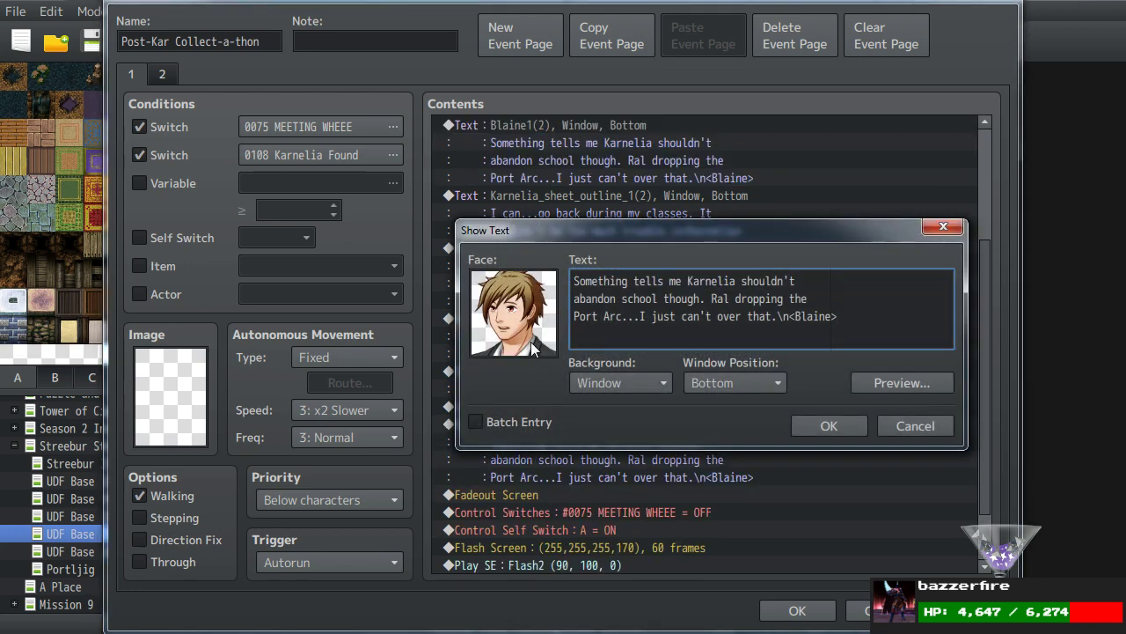
{"action": "left_click_drag", "start_coordinate": [779, 319], "coordinate": [267, 166]}
{"action": "key", "text": "BackSpace"}
{"action": "type", "text": "Hm? Something wrong, Karnelia?d\\n<Blaine>"}
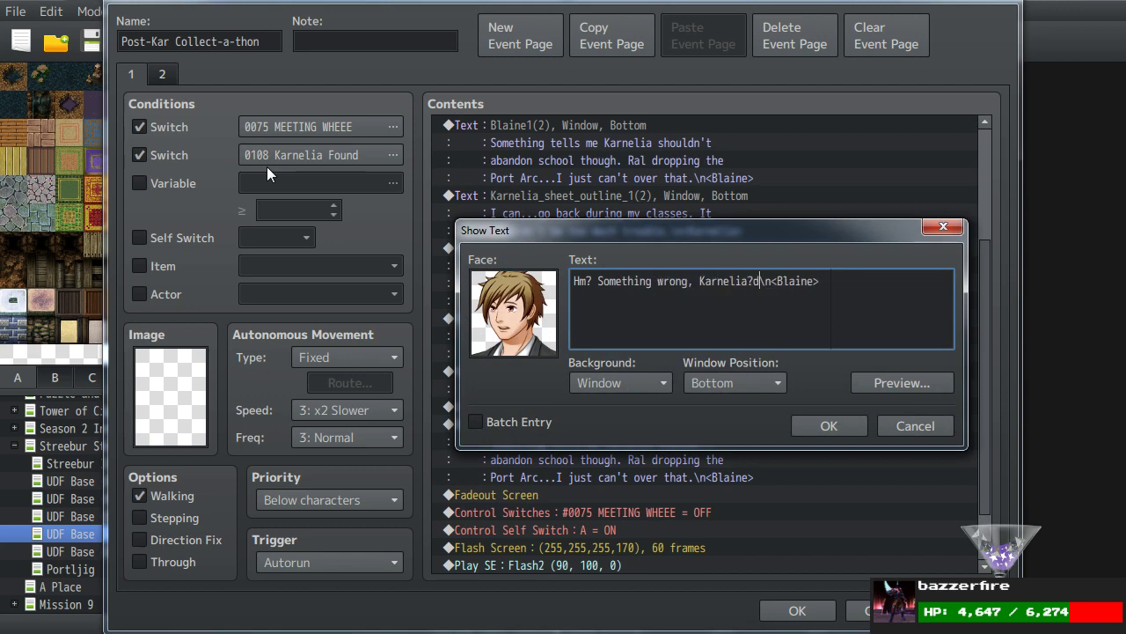
{"action": "key", "text": "BackSpace"}
{"action": "left_click", "coordinate": [813, 422]}
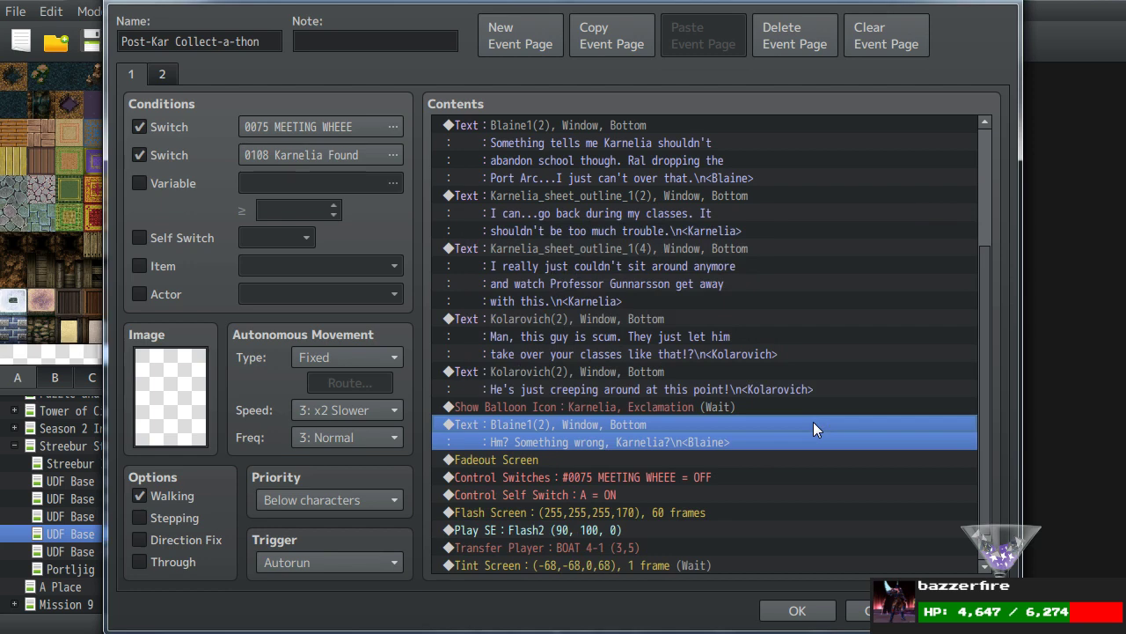
{"action": "scroll", "coordinate": [813, 422], "scroll_direction": "down", "scroll_amount": 1}
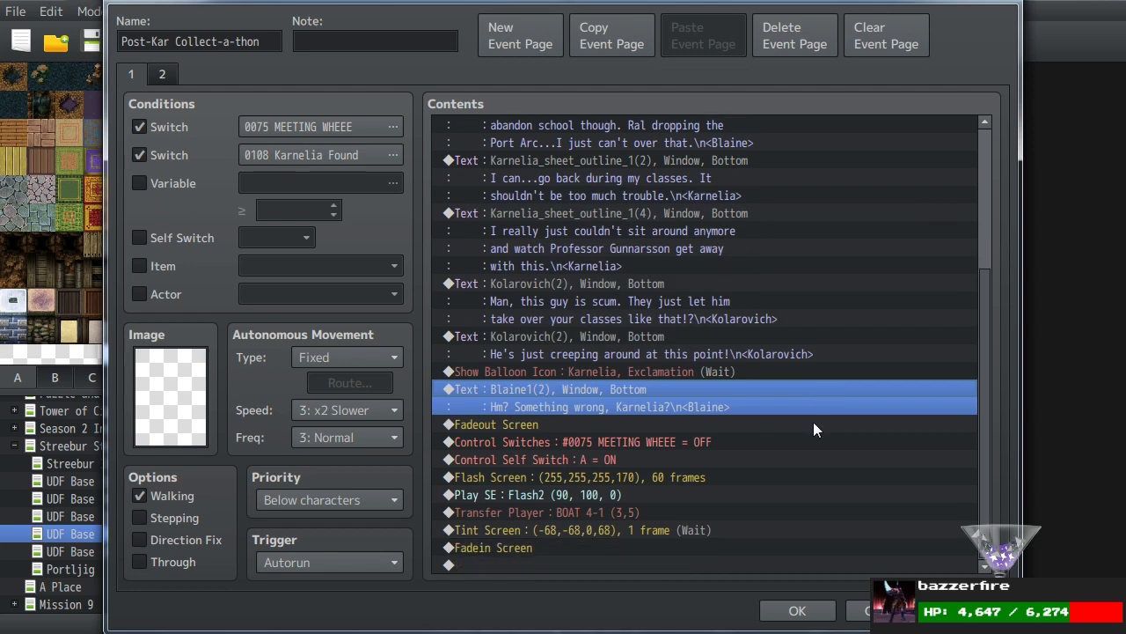
{"action": "scroll", "coordinate": [814, 422], "scroll_direction": "up", "scroll_amount": 2}
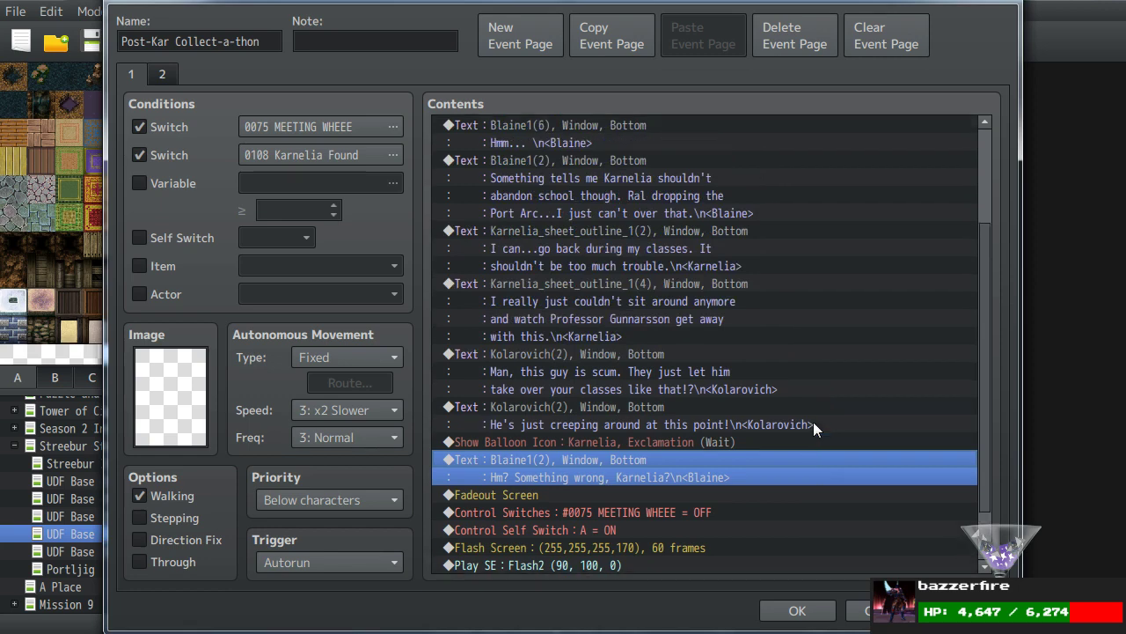
Copy Karnelia's "I really just couldn't" line to just before the Fadeout Screen, rewriting it as "Maybe..." with face Karnelia_sheet_outline_1(3).
{"action": "scroll", "coordinate": [813, 421], "scroll_direction": "down", "scroll_amount": 2}
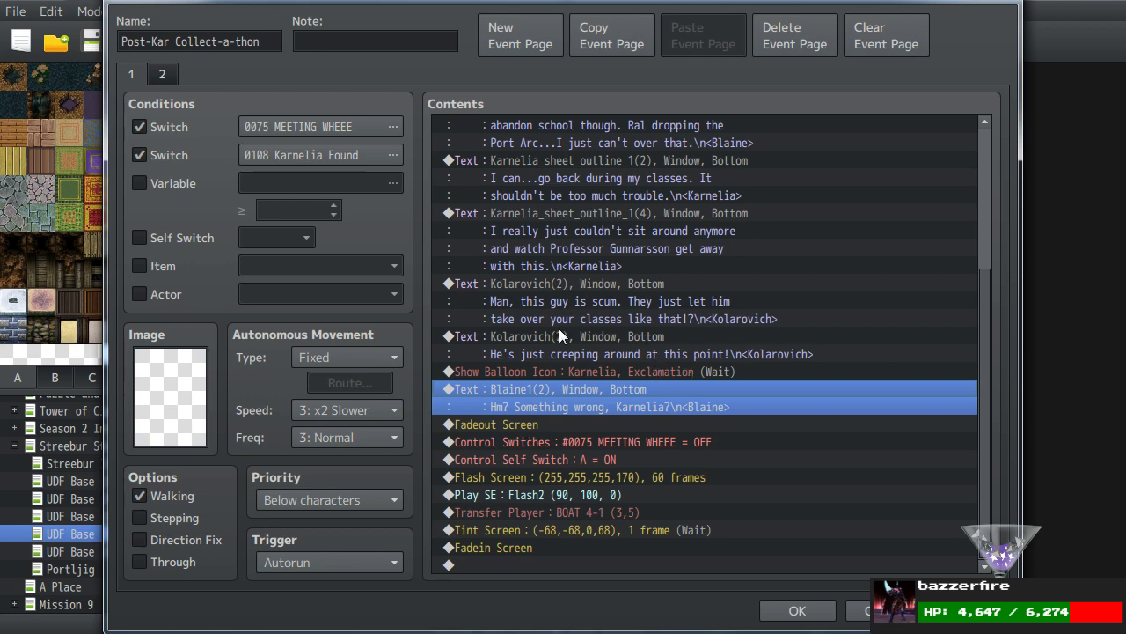
{"action": "left_click", "coordinate": [566, 218]}
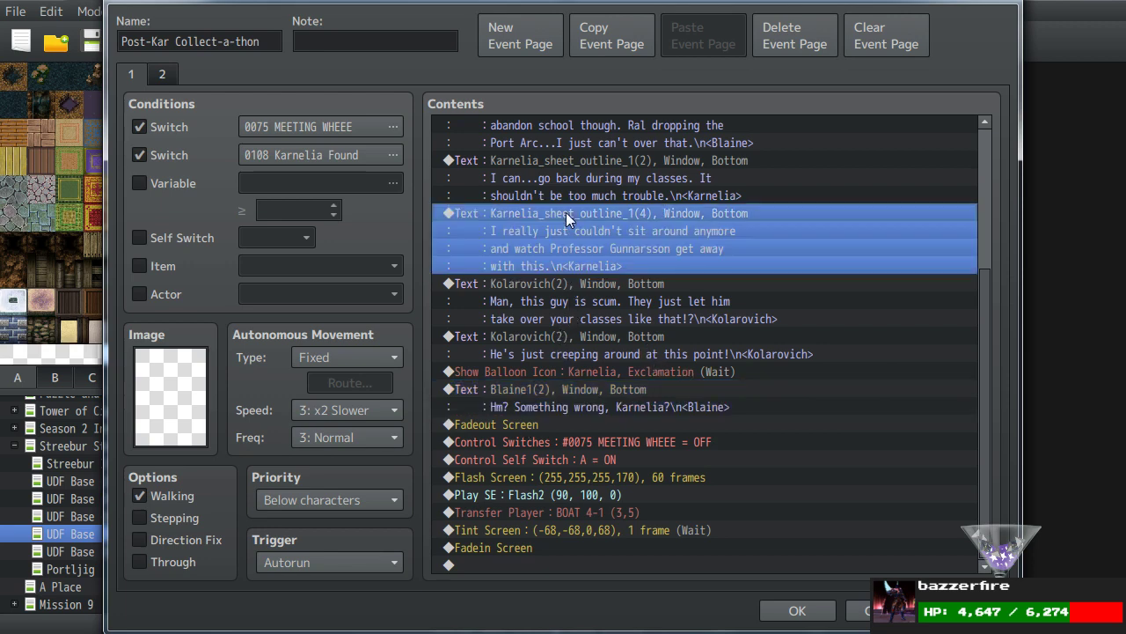
{"action": "left_click", "coordinate": [518, 421]}
{"action": "key", "text": "ctrl+v"}
{"action": "double_click", "coordinate": [532, 422]}
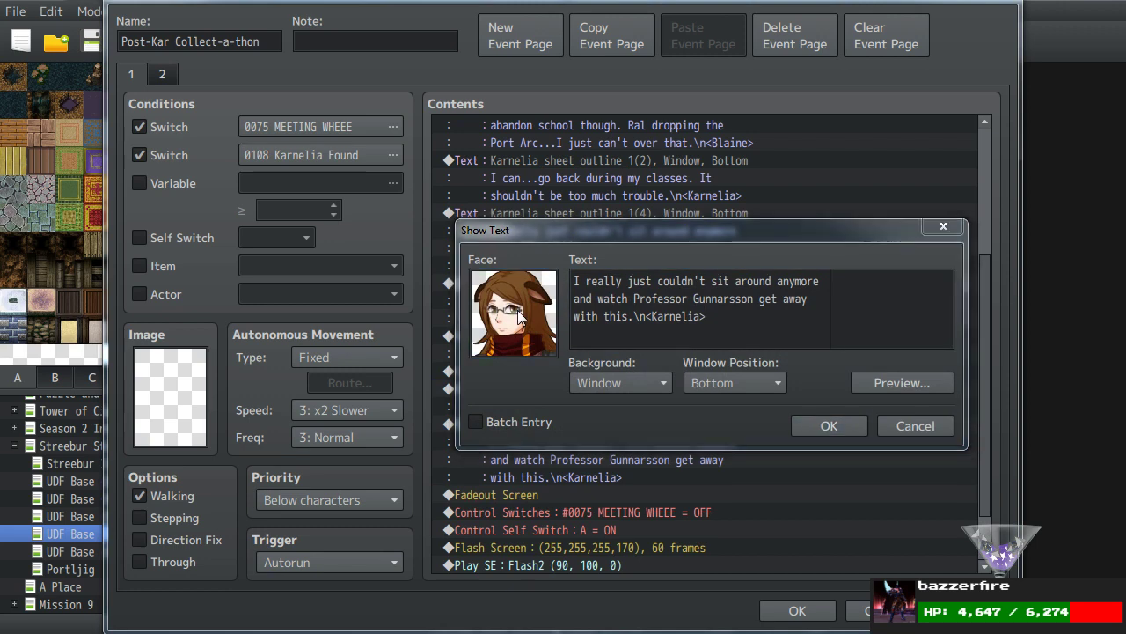
{"action": "double_click", "coordinate": [518, 317]}
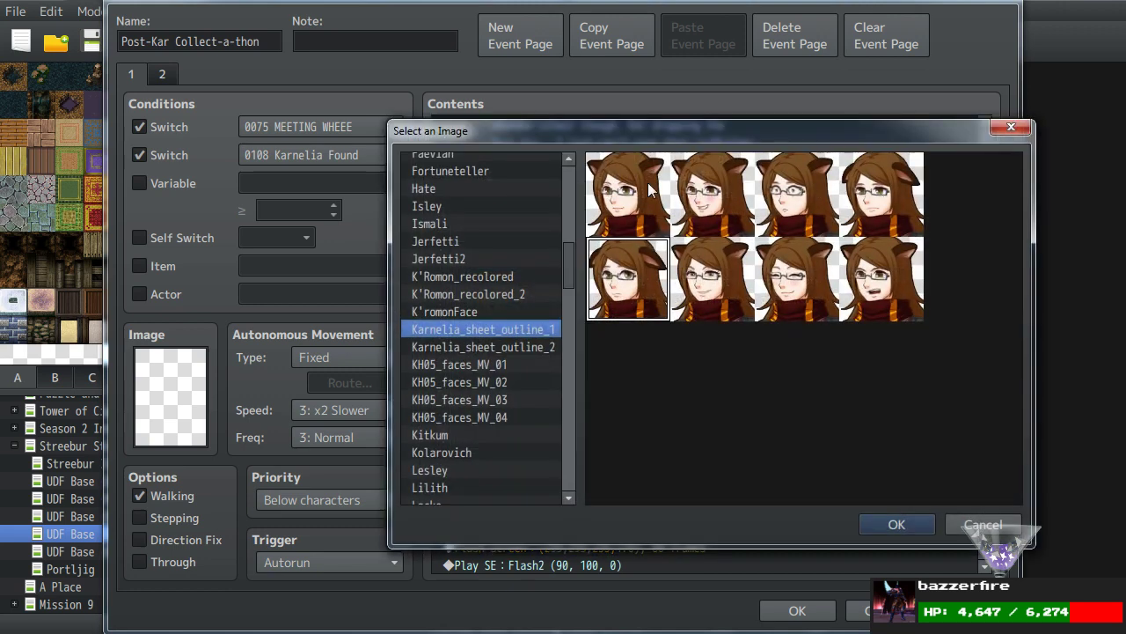
{"action": "double_click", "coordinate": [860, 205]}
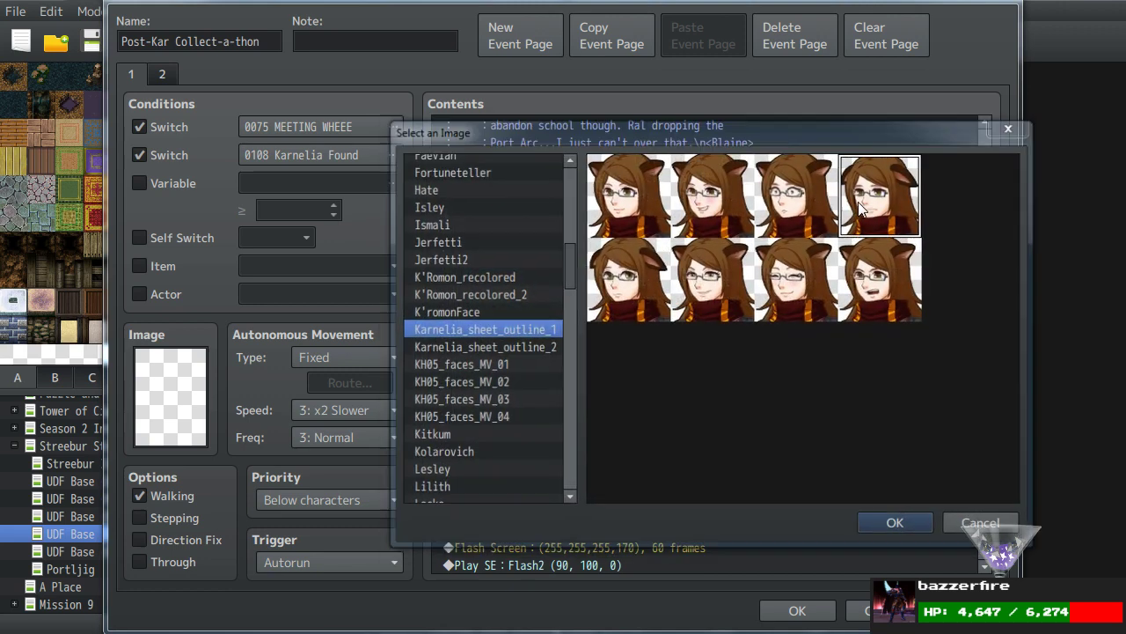
{"action": "key", "text": "ctrl+shift+Home"}
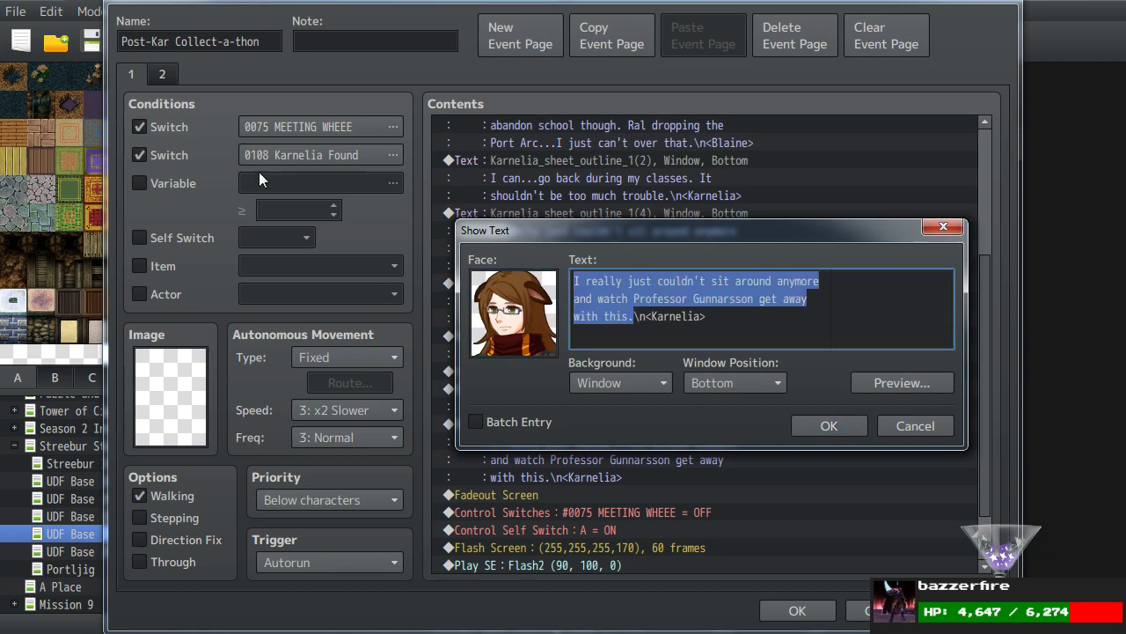
{"action": "type", "text": "Maybe...\\n<Karnelia>"}
{"action": "key", "text": "ctrl+Return"}
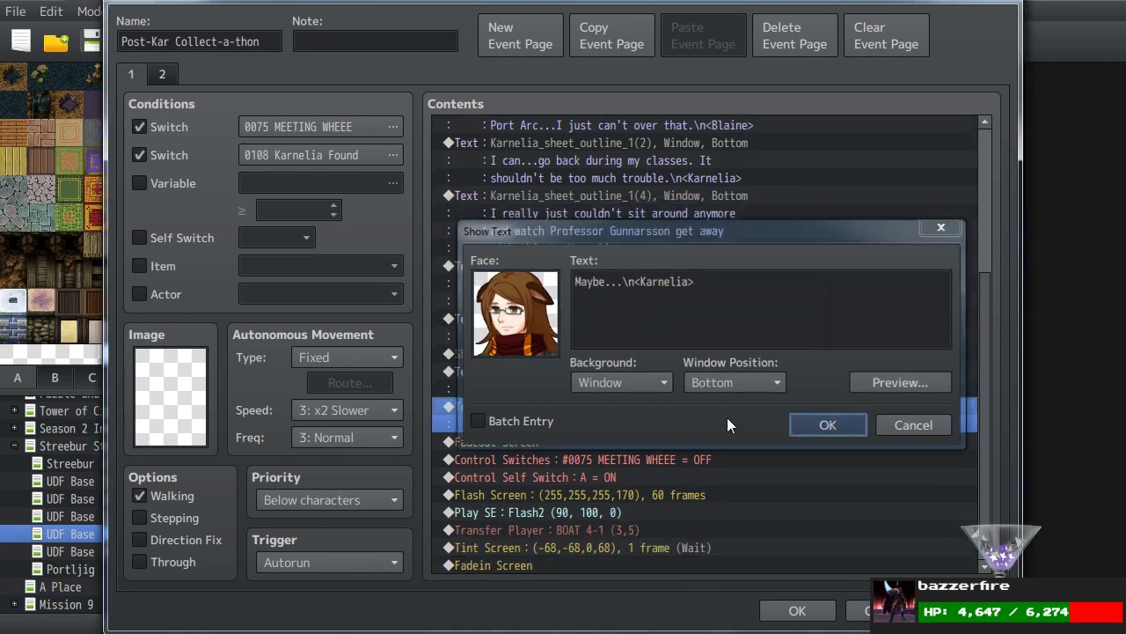
Duplicate Karnelia's "Maybe..." line before the Fadeout Screen and give the copy the Karnelia_sheet_outline_1(4) face.
{"action": "double_click", "coordinate": [561, 426]}
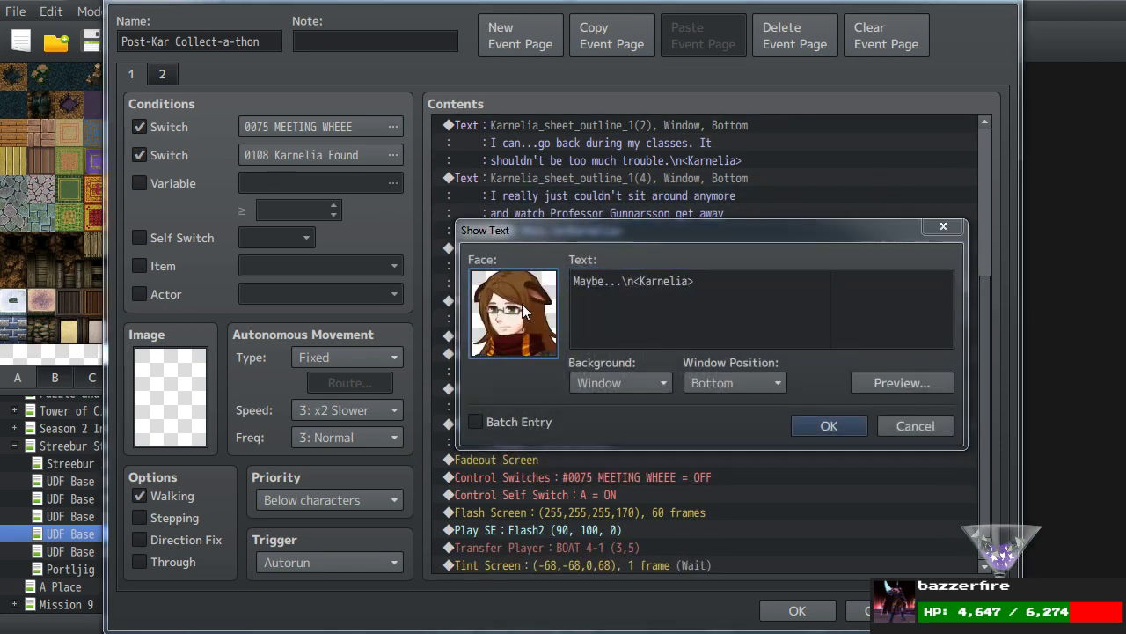
{"action": "double_click", "coordinate": [522, 303]}
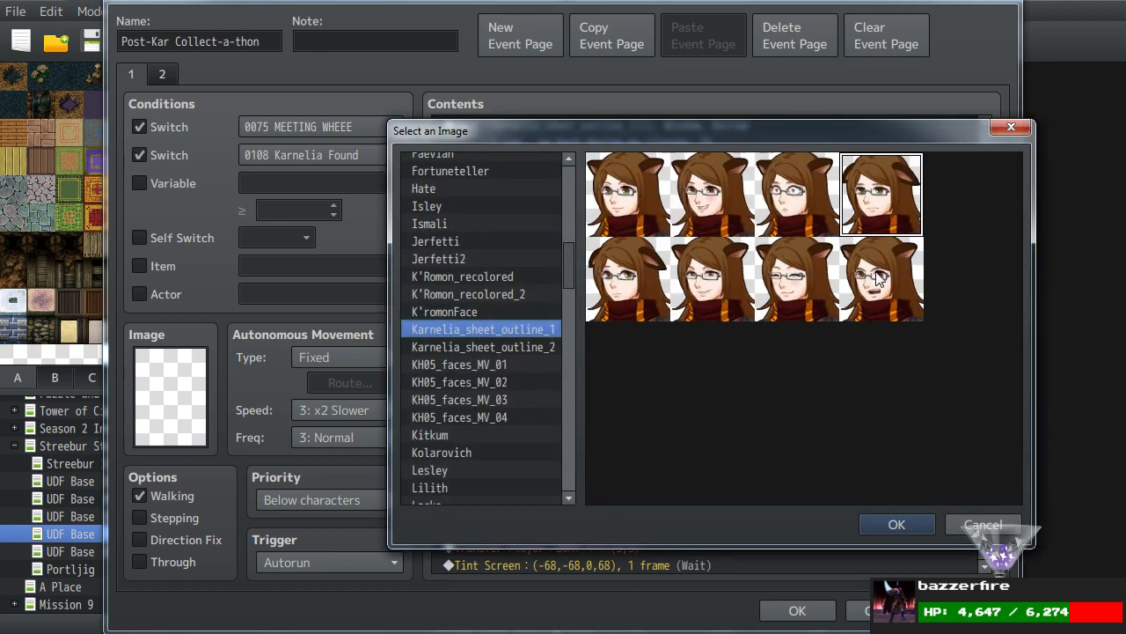
{"action": "left_click", "coordinate": [530, 346]}
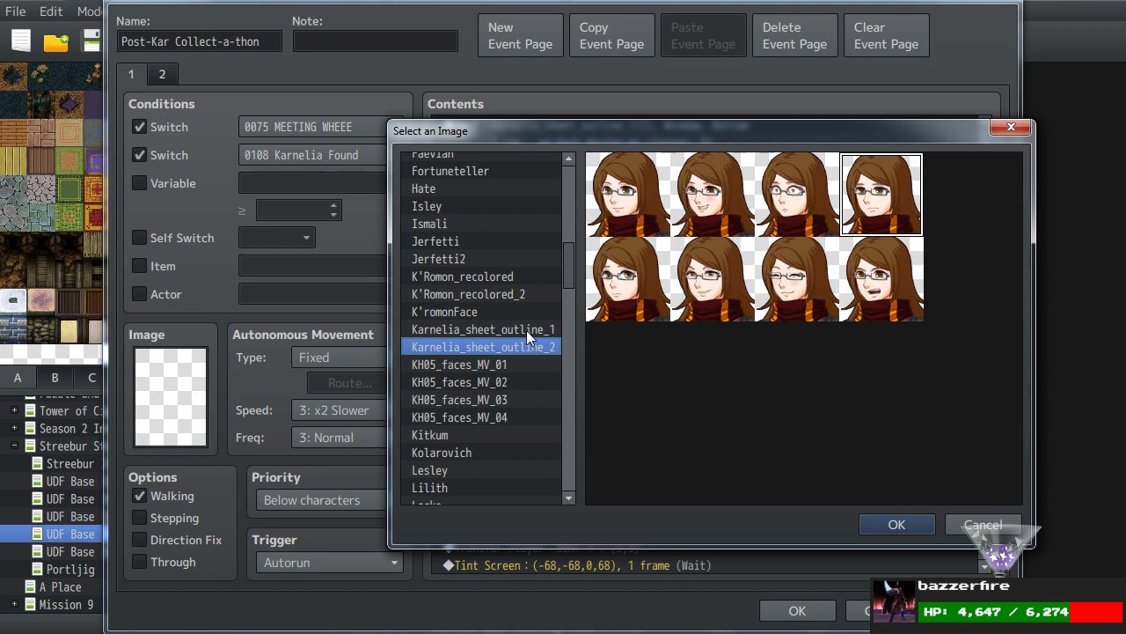
{"action": "left_click", "coordinate": [527, 330]}
{"action": "double_click", "coordinate": [629, 278]}
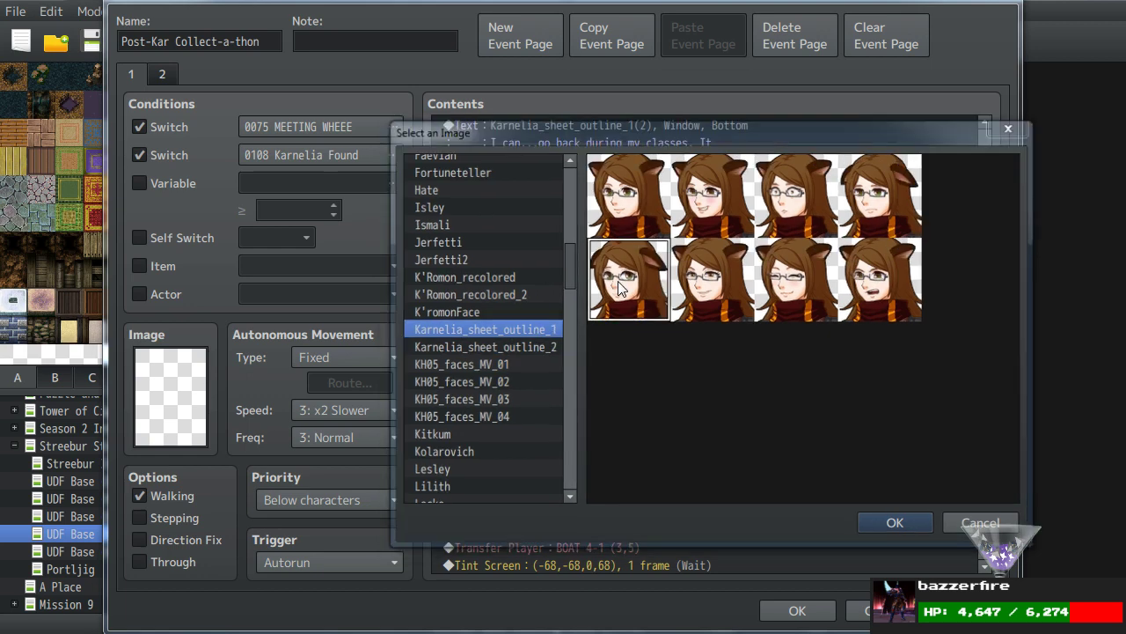
Rewrite the copy to begin "I uh...went back to your apartment one day to check if you were there, and this", opening a \c[ colour code.
{"action": "type", "text": "I uh...went to"}
{"action": "key", "text": "BackSpace"}
{"action": "key", "text": "BackSpace"}
{"action": "type", "text": "back to your apartment one day"}
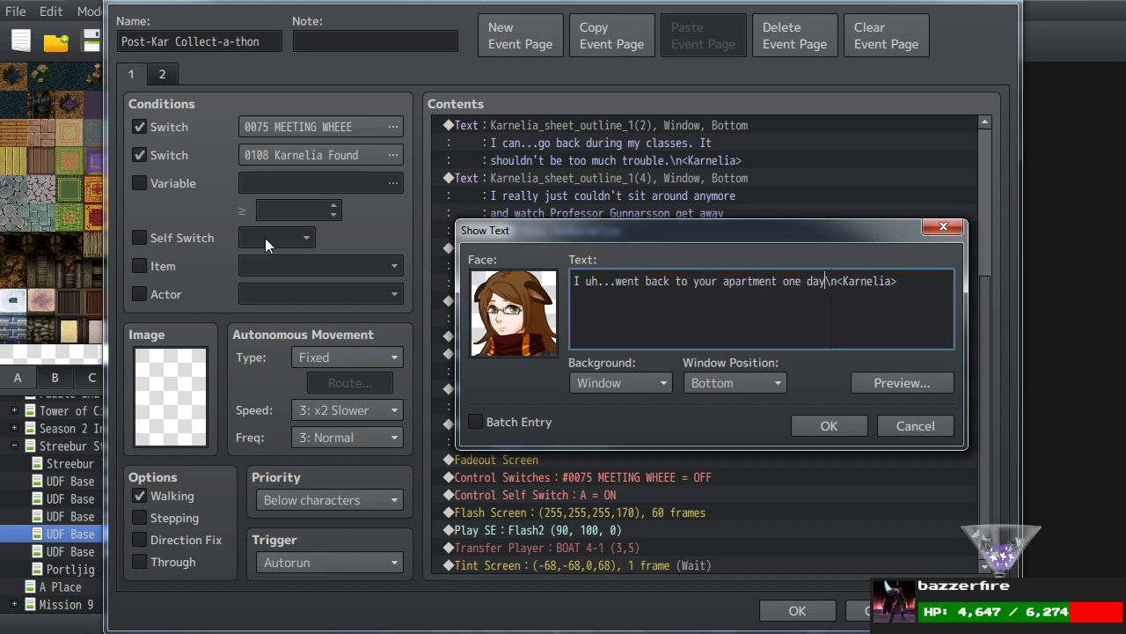
{"action": "type", "text": " to k"}
{"action": "key", "text": "BackSpace"}
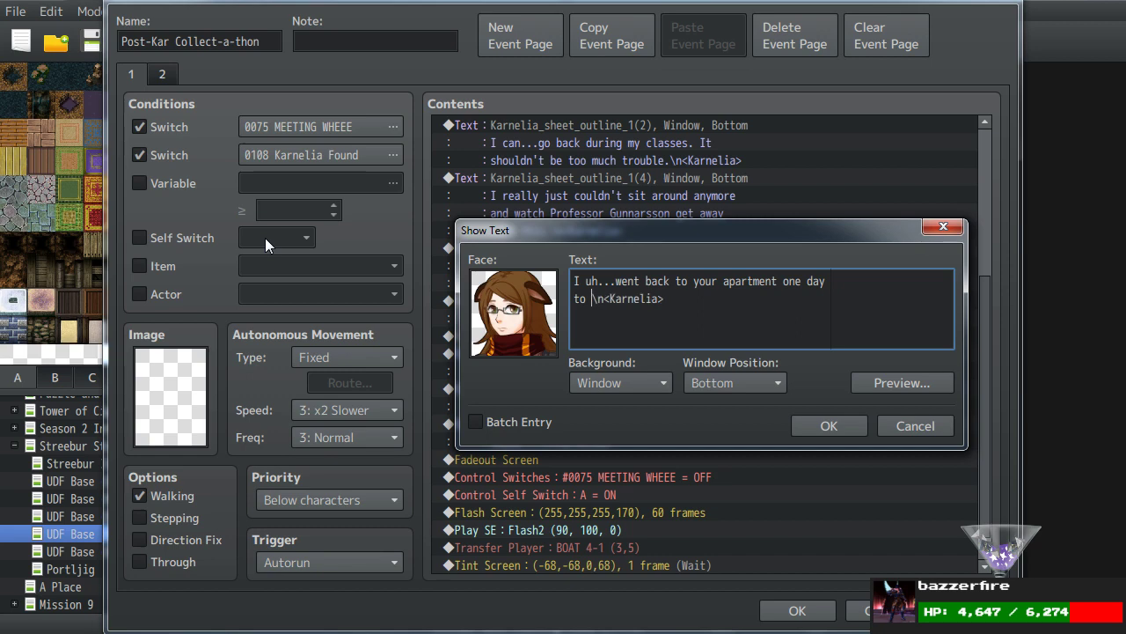
{"action": "type", "text": "check if yo"}
{"action": "type", "text": "u were there, and this \\c"}
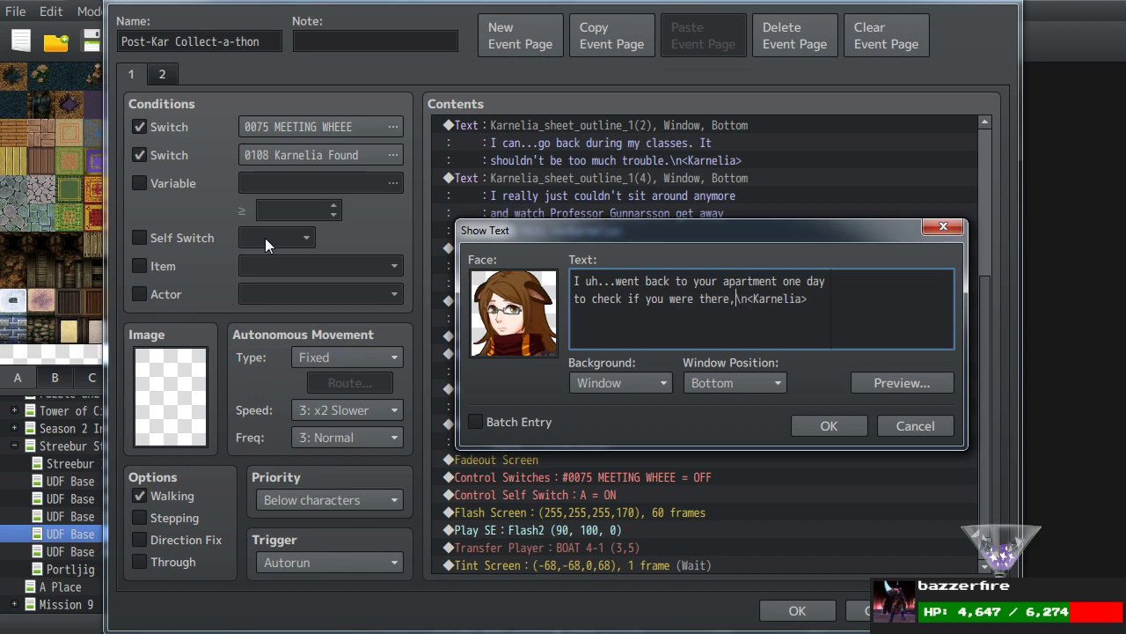
{"action": "type", "text": "["}
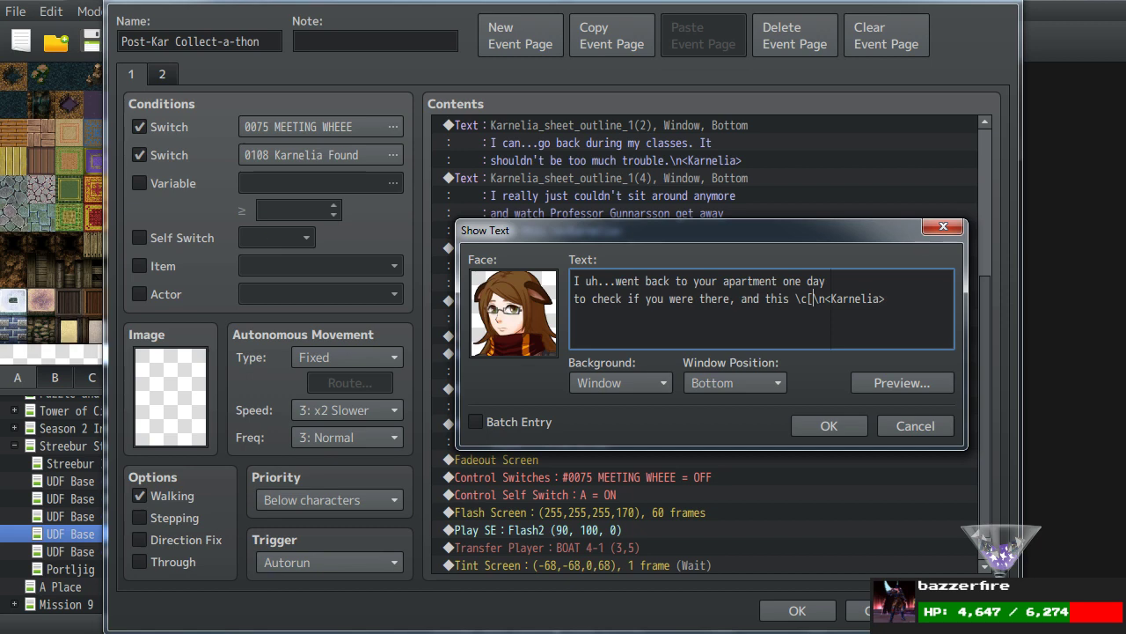
Consult the numbered text colour chart and continue Karnelia's line with "random guy" in colour 30, closing the coloured words with \c.
{"action": "key", "text": "alt+Tab"}
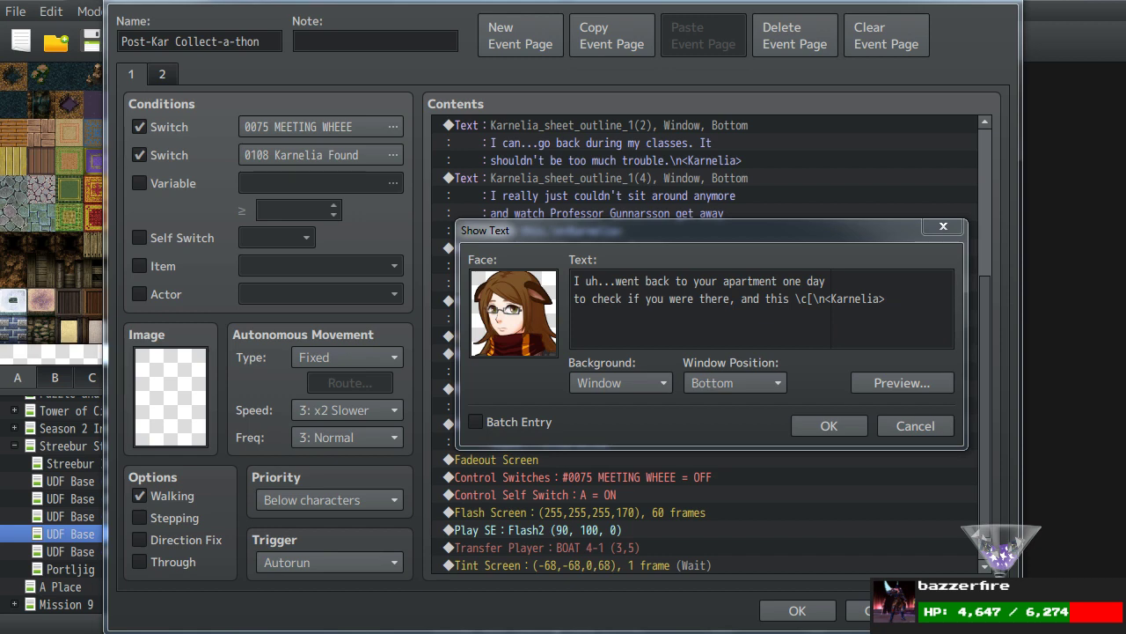
{"action": "key", "text": "alt+Tab"}
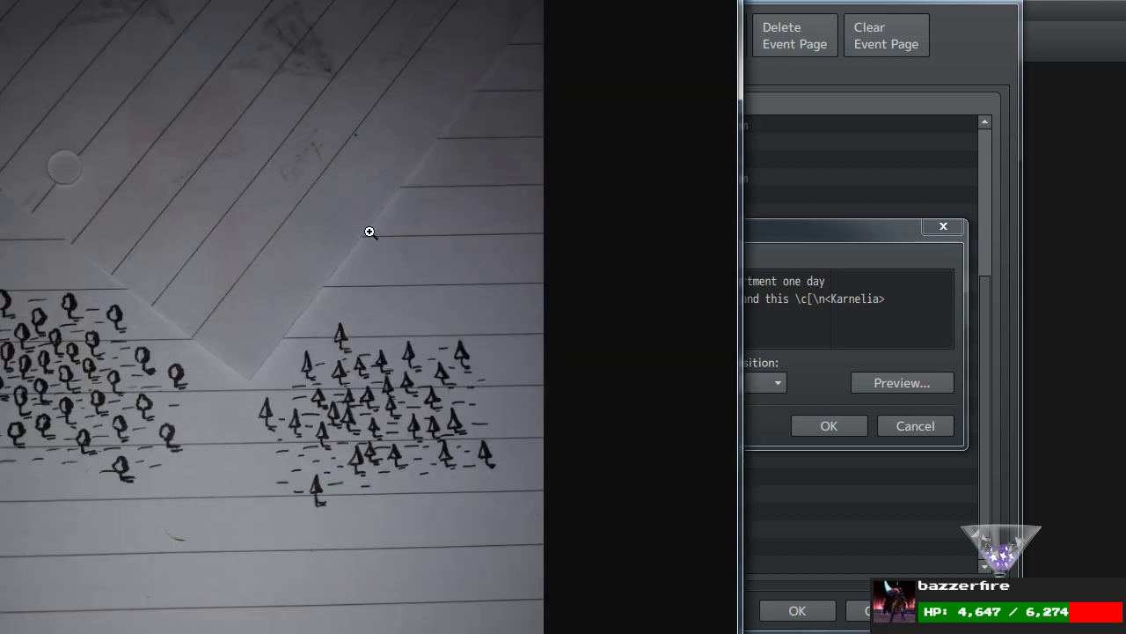
{"action": "key", "text": "alt+Tab"}
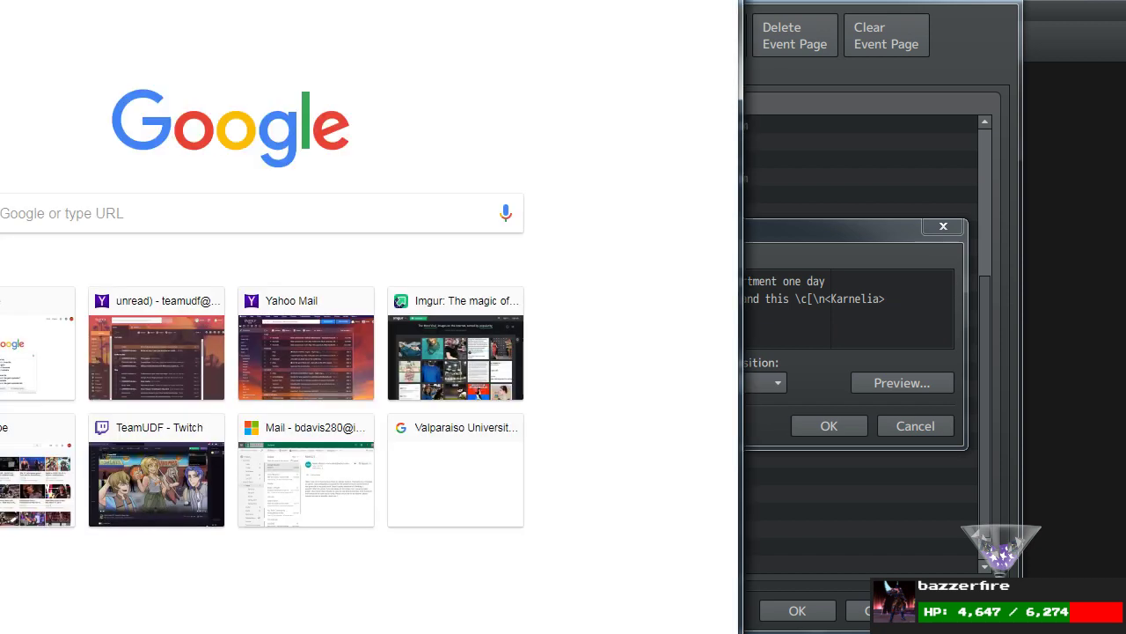
{"action": "key", "text": "ctrl+Tab"}
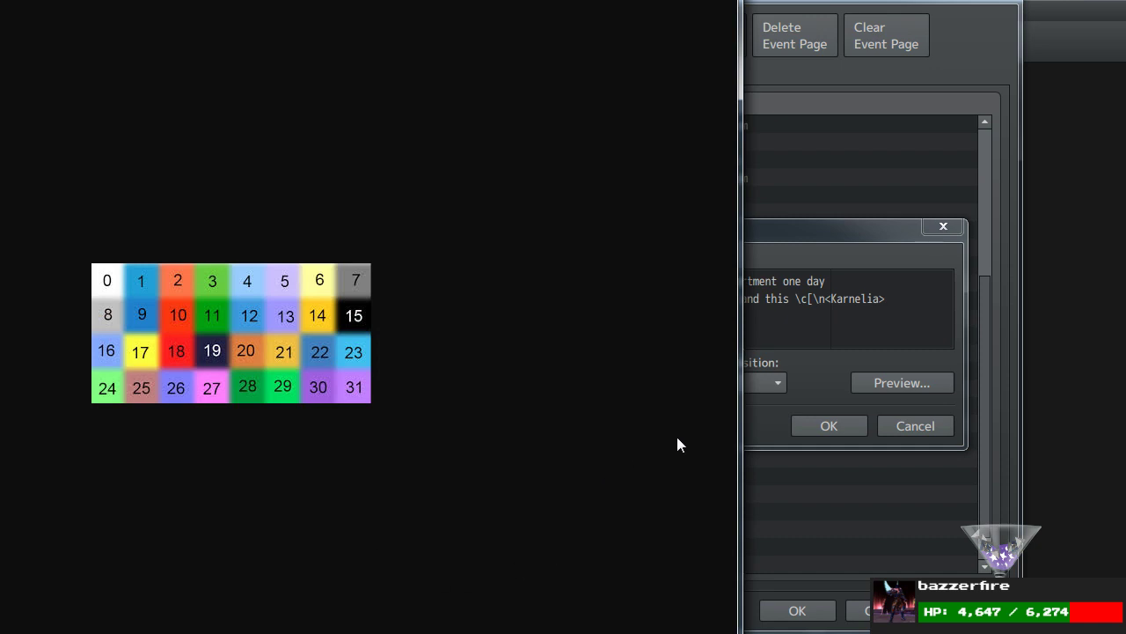
{"action": "left_click", "coordinate": [821, 320]}
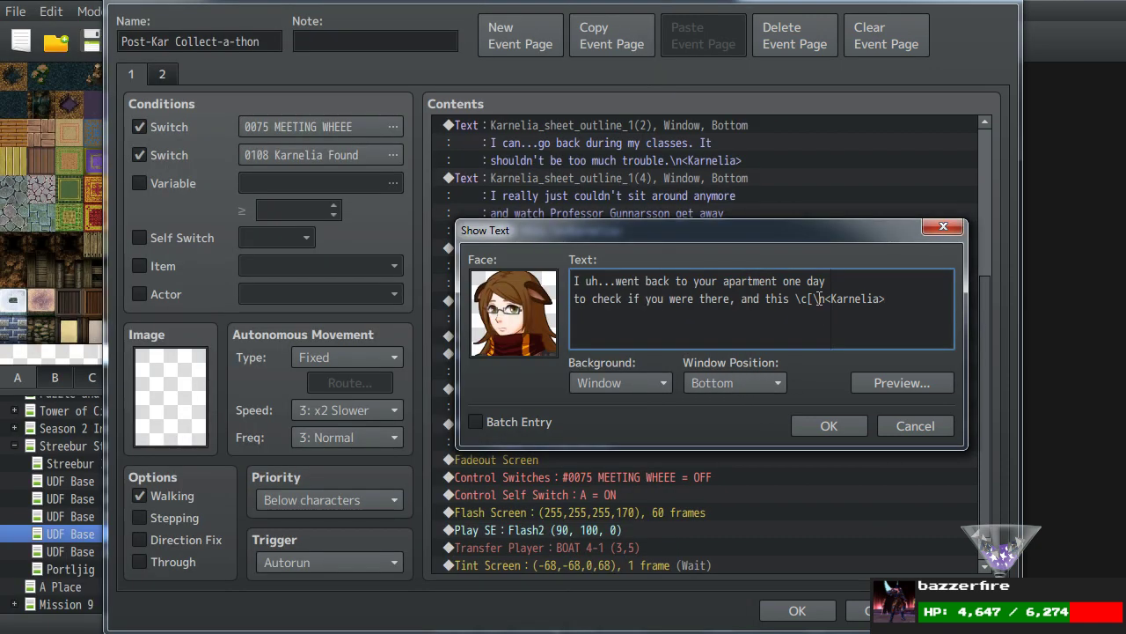
{"action": "type", "text": "30]random"}
{"action": "key", "text": "Return"}
{"action": "type", "text": "guy\\c "}
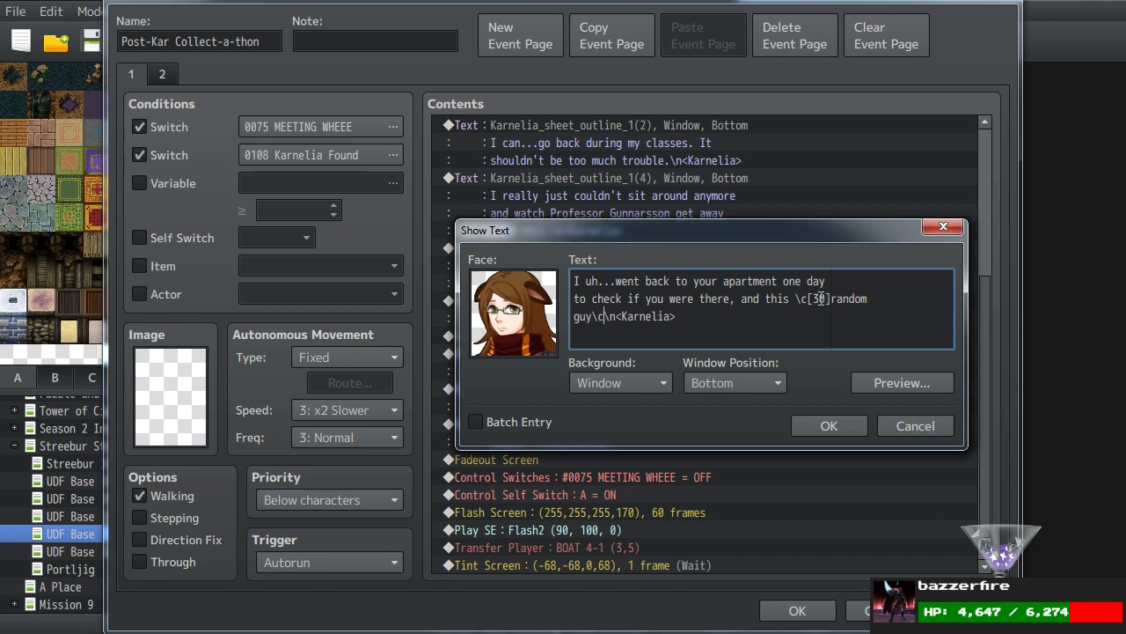
Finish Karnelia's line with "who showed up looking for you.", preview the message and accept it.
{"action": "type", "text": "who wh"}
{"action": "key", "text": "BackSpace"}
{"action": "key", "text": "BackSpace"}
{"action": "type", "text": "showed up lo"}
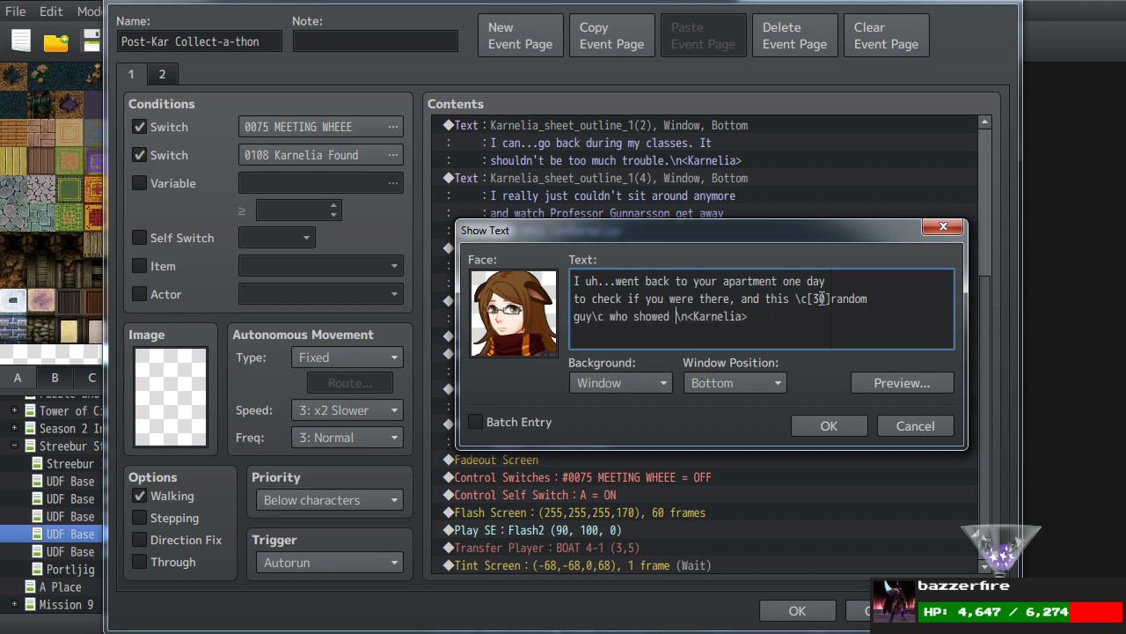
{"action": "type", "text": "oking for you."}
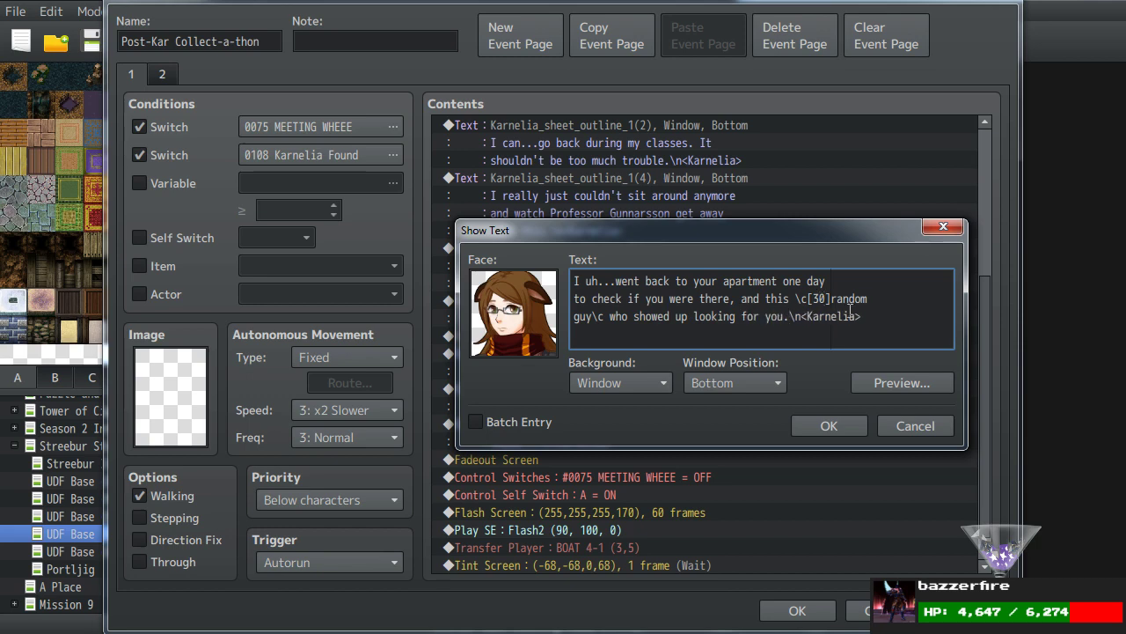
{"action": "left_click", "coordinate": [891, 380]}
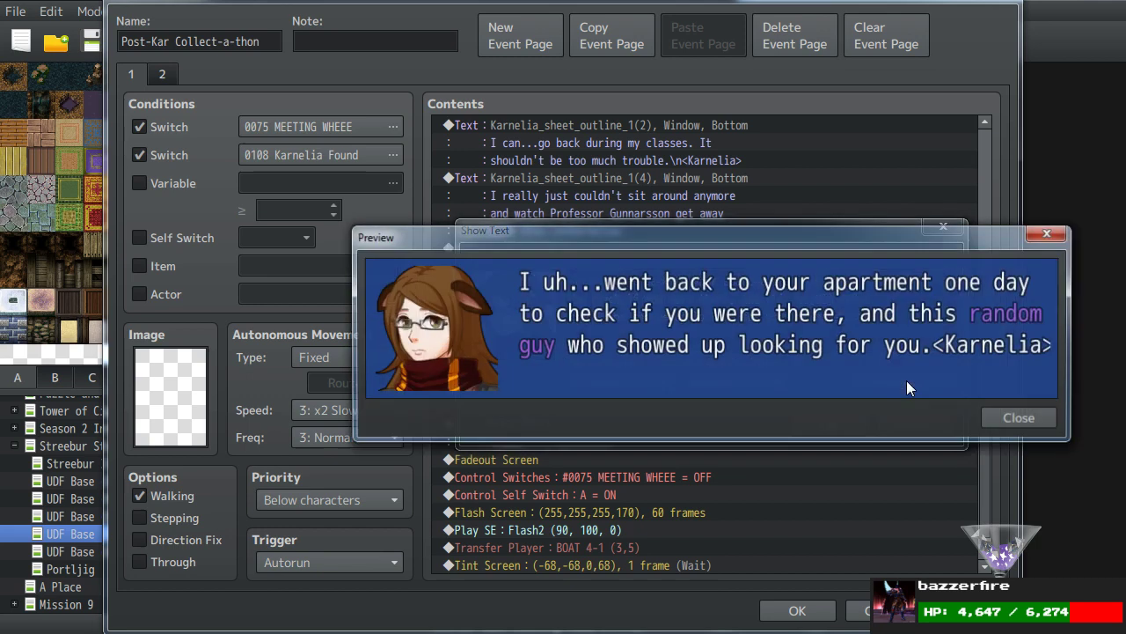
{"action": "left_click", "coordinate": [1025, 413]}
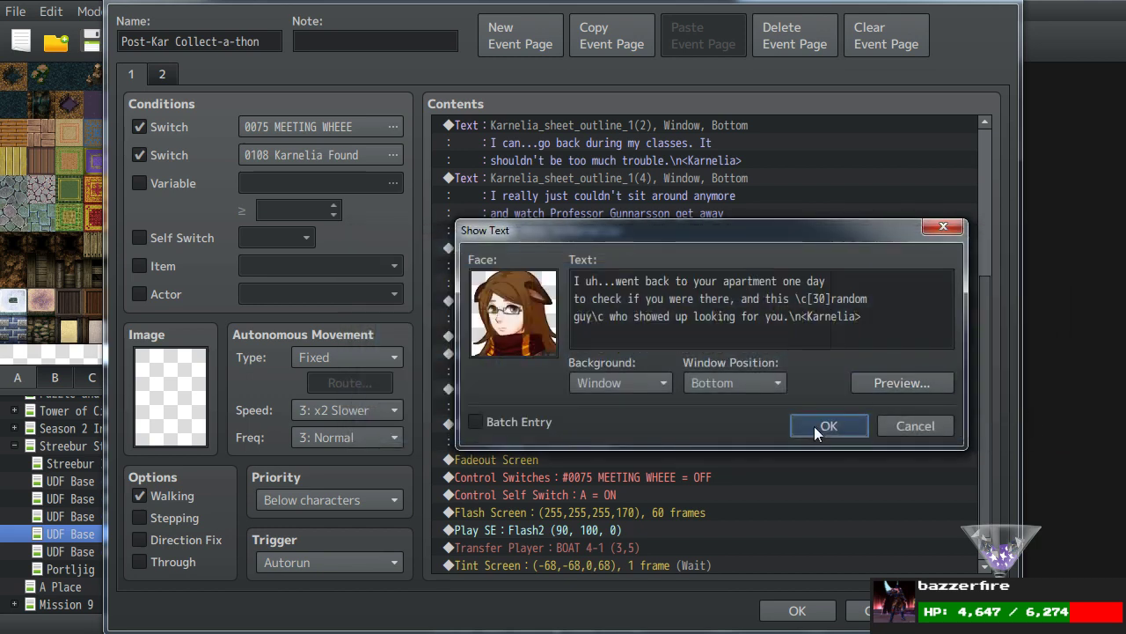
{"action": "left_click", "coordinate": [814, 426]}
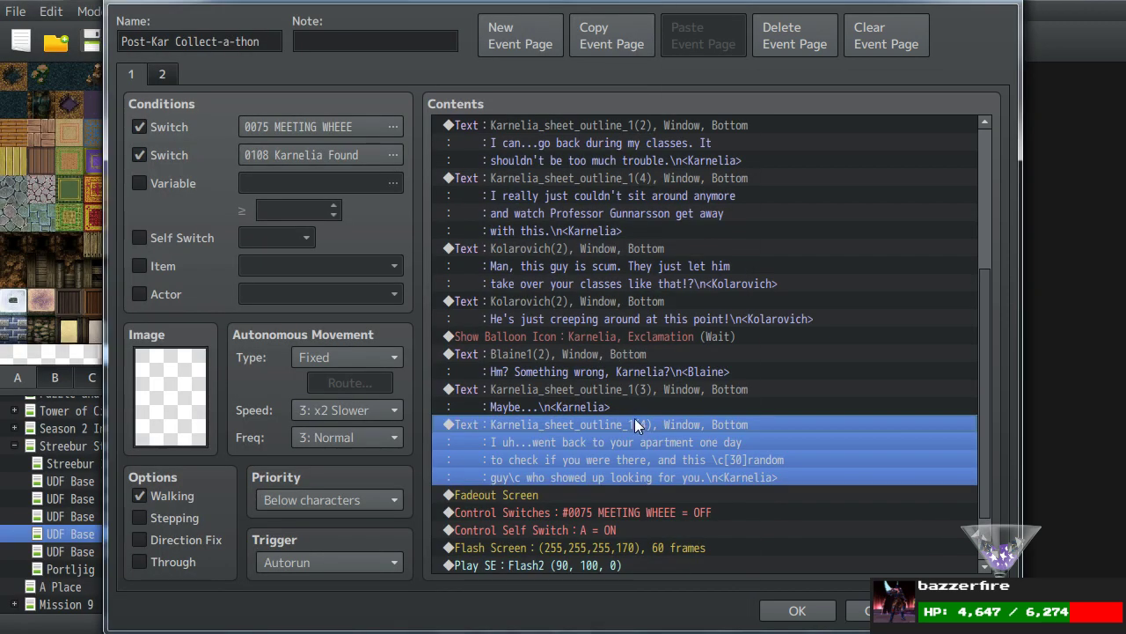
Copy Blaine's "Something wrong, Karnelia?" line to just before the Fadeout Screen and change the copy's face to Blaine1(3).
{"action": "scroll", "coordinate": [634, 418], "scroll_direction": "down", "scroll_amount": 2}
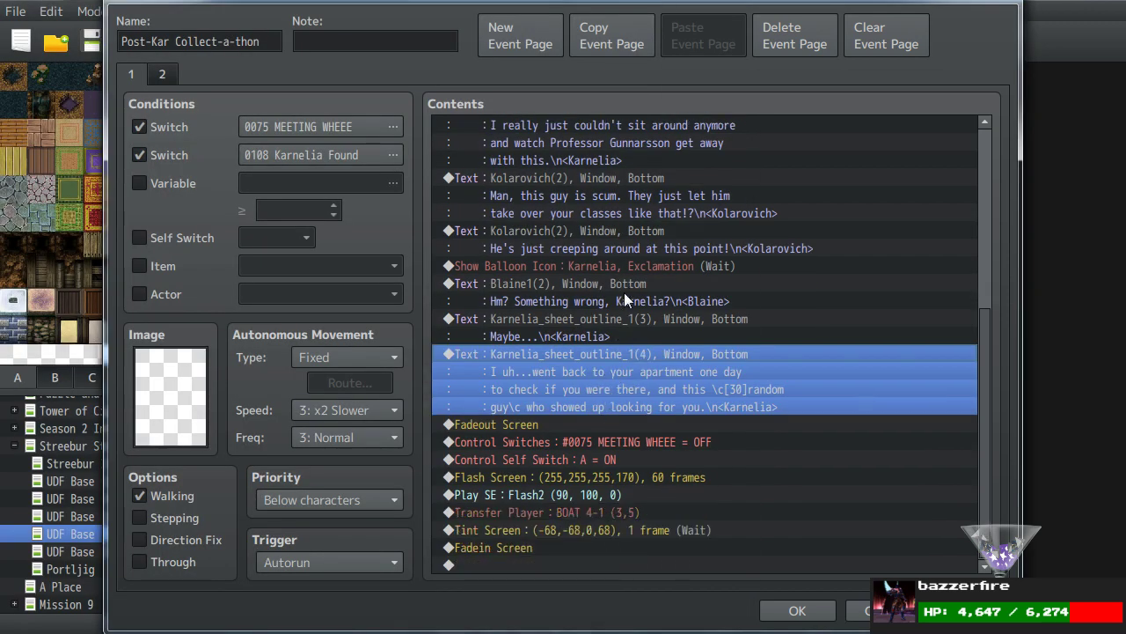
{"action": "left_click", "coordinate": [587, 278]}
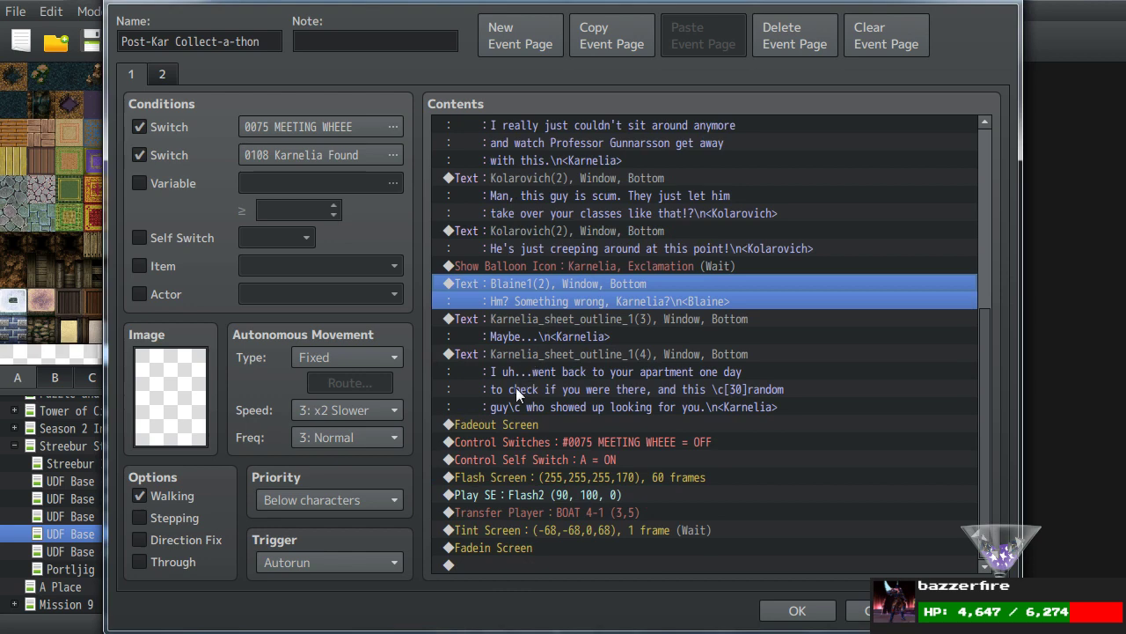
{"action": "left_click", "coordinate": [508, 427]}
{"action": "key", "text": "ctrl+v"}
{"action": "double_click", "coordinate": [557, 425]}
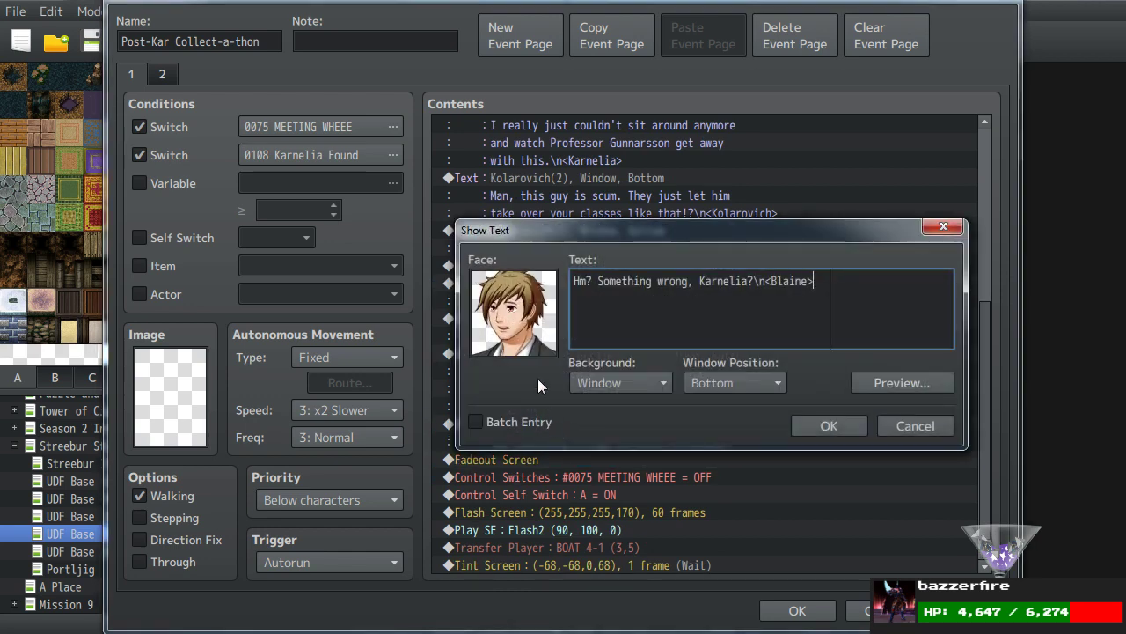
{"action": "double_click", "coordinate": [518, 330]}
{"action": "double_click", "coordinate": [885, 189]}
Rewrite Blaine's copied line as "What? Random guy?" and save the Post-Kar Collect-a-thon event.
{"action": "key", "text": "Left"}
{"action": "key", "text": "Left"}
{"action": "key", "text": "Left"}
{"action": "key", "text": "Left"}
{"action": "key", "text": "Left"}
{"action": "key", "text": "Left"}
{"action": "key", "text": "Left"}
{"action": "key", "text": "Left"}
{"action": "key", "text": "Left"}
{"action": "key", "text": "Left"}
{"action": "key", "text": "shift+Home"}
{"action": "type", "text": "What? Random guy?"}
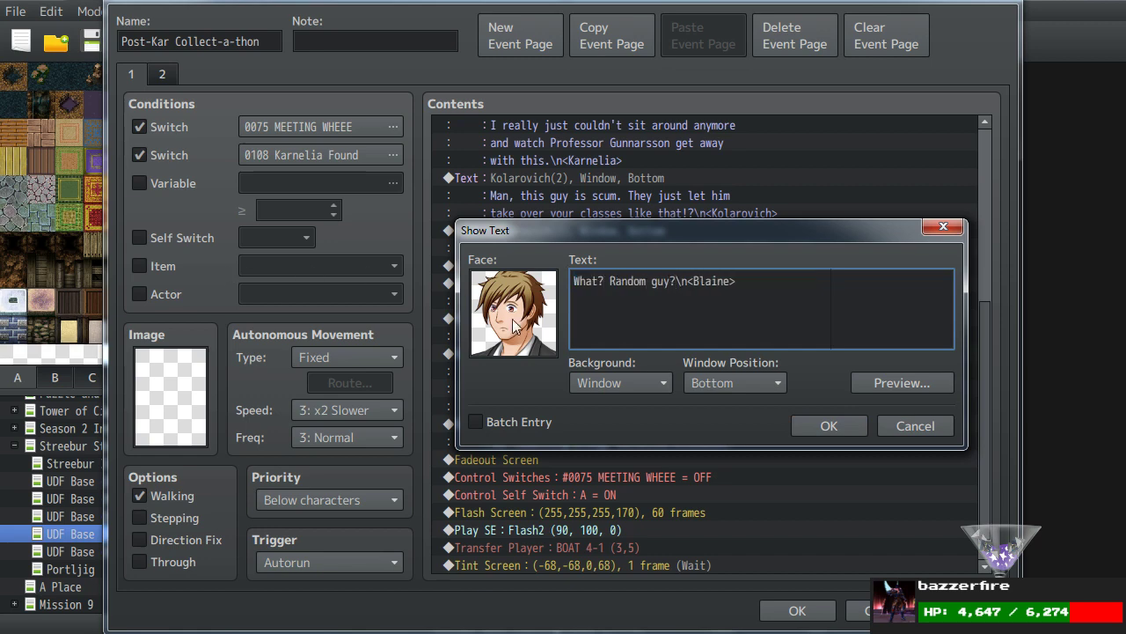
{"action": "left_click", "coordinate": [823, 422]}
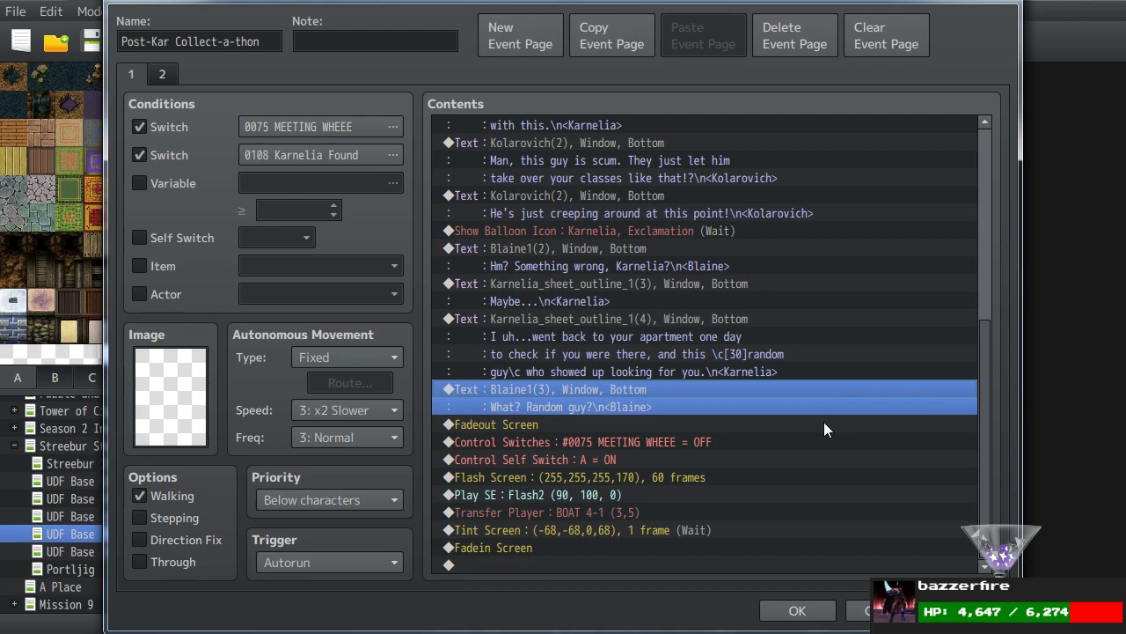
{"action": "left_click", "coordinate": [803, 611]}
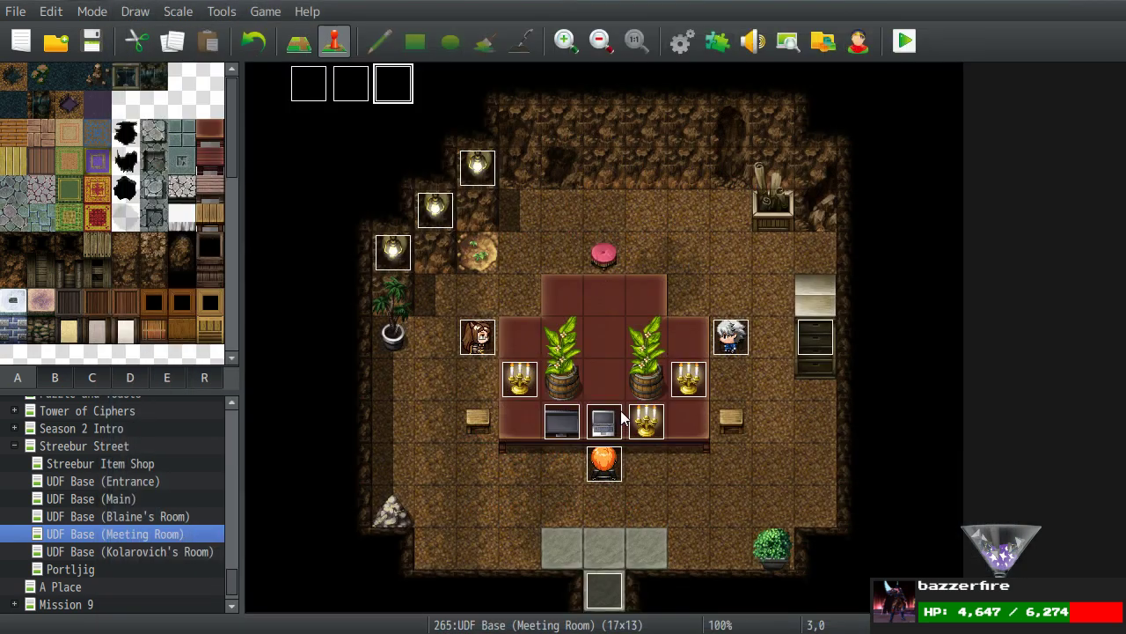
Return to the start of the map list and collapse the Mission 1 - Old Hideout branch.
{"action": "double_click", "coordinate": [606, 256]}
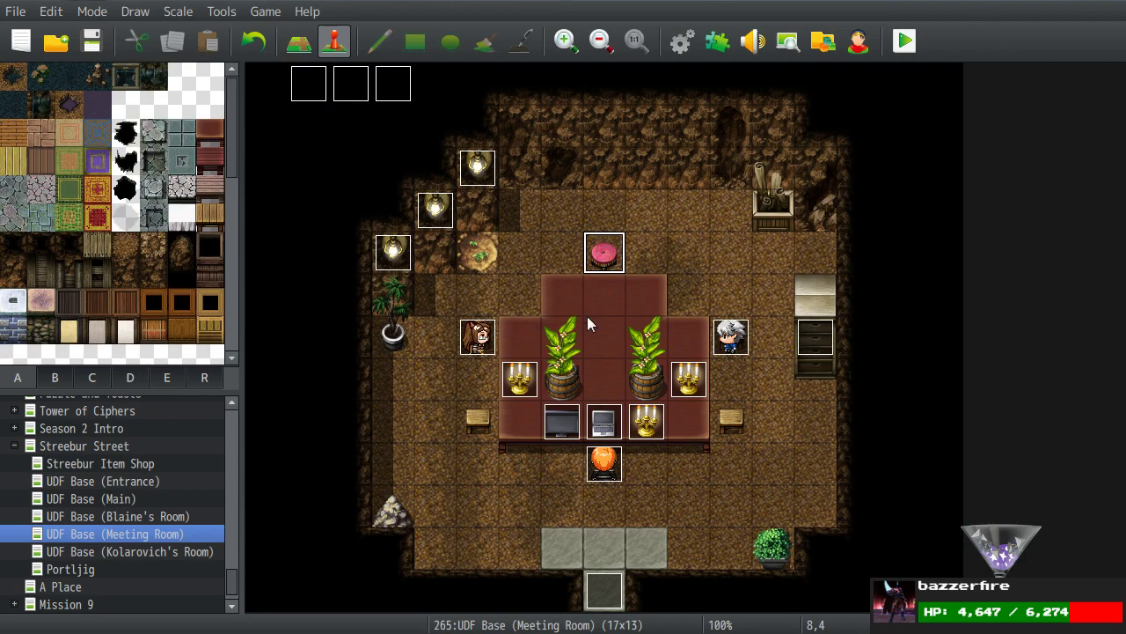
{"action": "left_click_drag", "start_coordinate": [236, 580], "coordinate": [229, 423]}
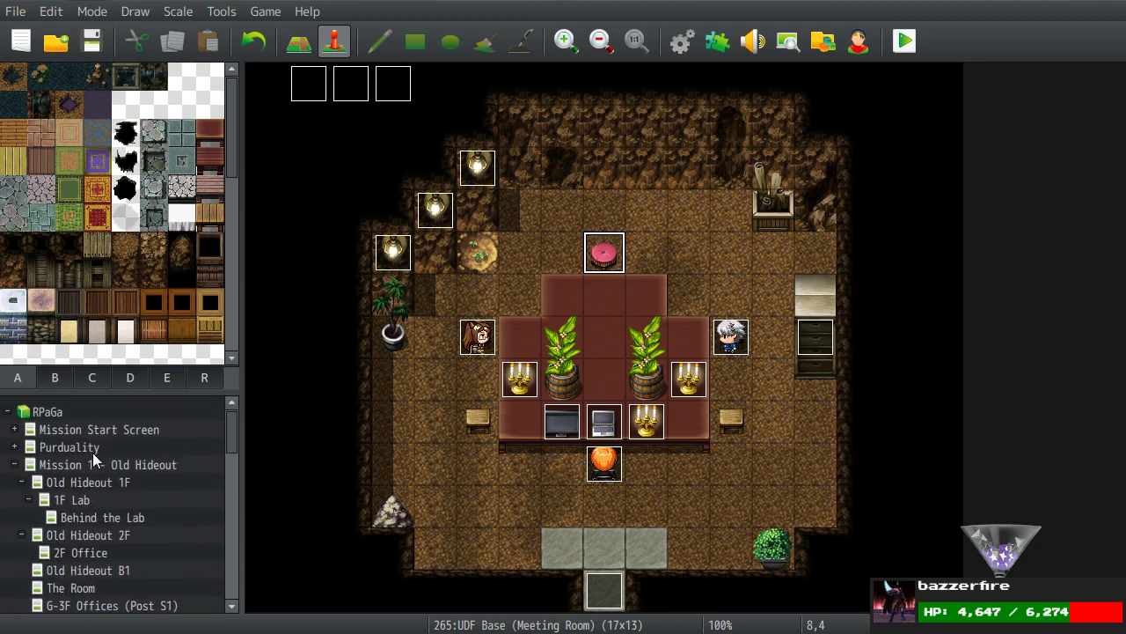
{"action": "left_click", "coordinate": [14, 458]}
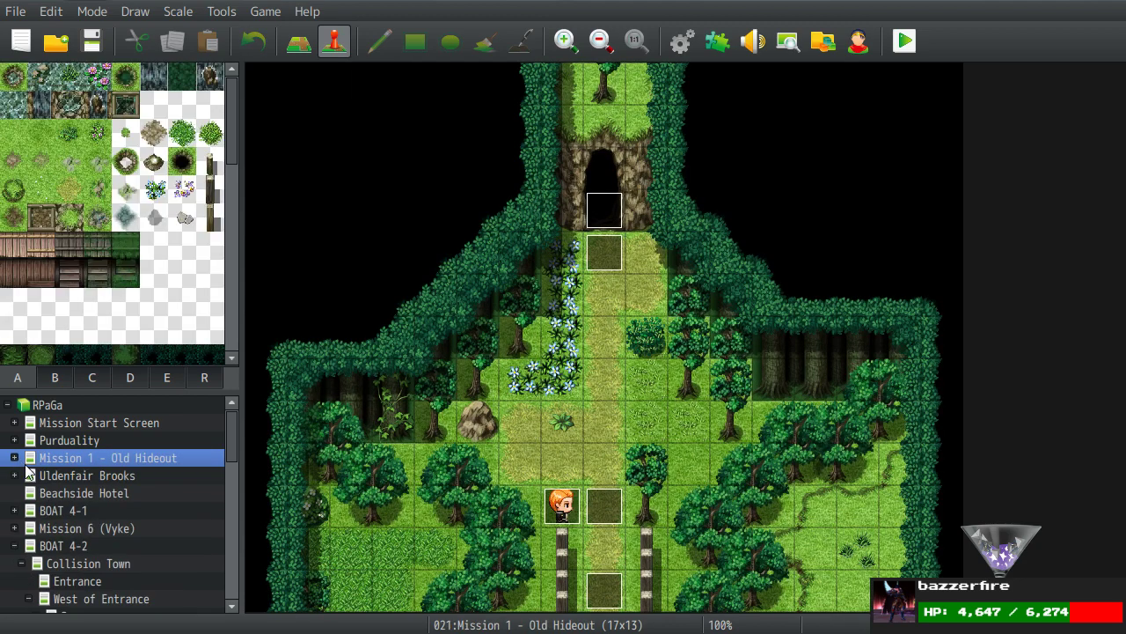
Expand the Uldenfair Brooks map branch and open the Outside Blaine's map at the building entrance.
{"action": "scroll", "coordinate": [35, 484], "scroll_direction": "down", "scroll_amount": 2}
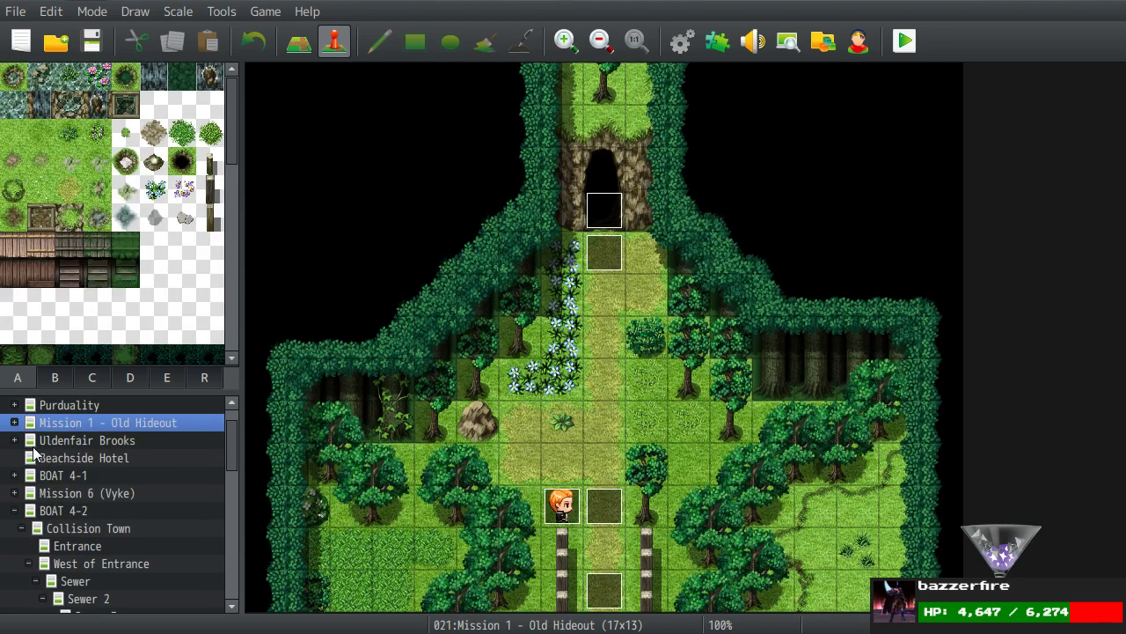
{"action": "left_click", "coordinate": [15, 440]}
{"action": "left_click", "coordinate": [46, 458]}
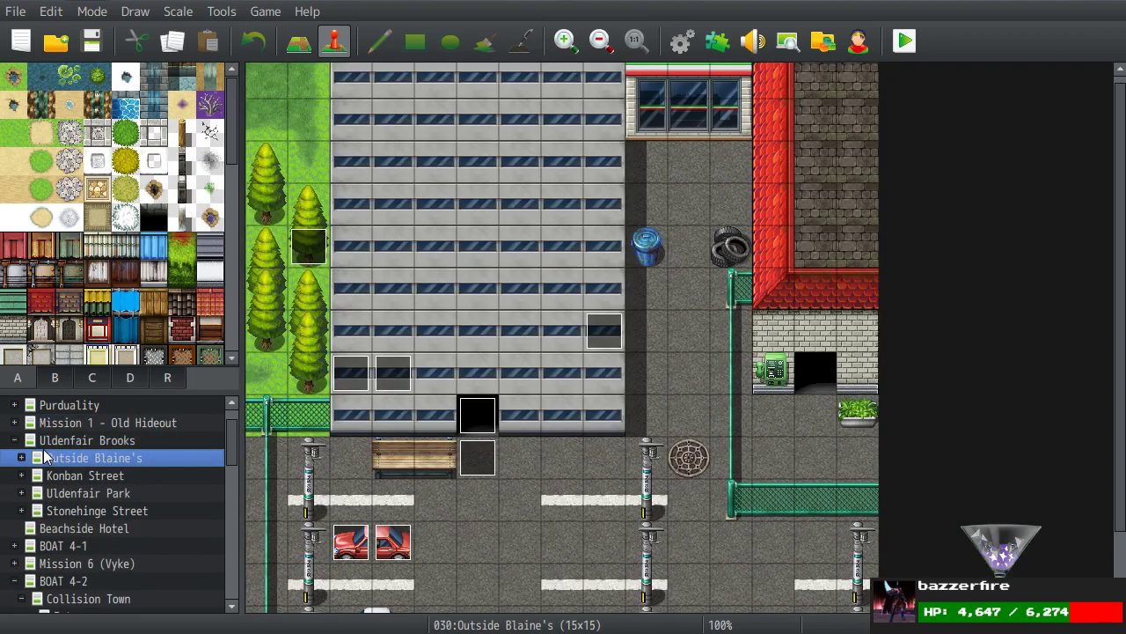
{"action": "scroll", "coordinate": [528, 370], "scroll_direction": "down", "scroll_amount": 2}
{"action": "key", "text": "Up"}
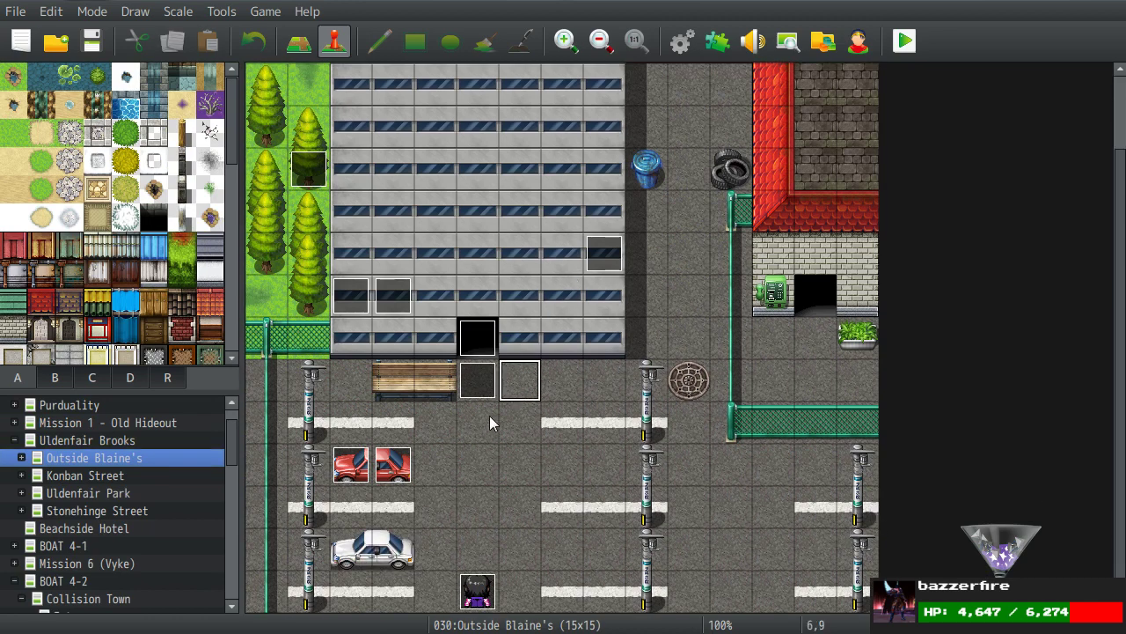
Copy the Julius event from tile 5,14 to tile 5,11 and rename the copy "Julius Flashback".
{"action": "left_click", "coordinate": [477, 595]}
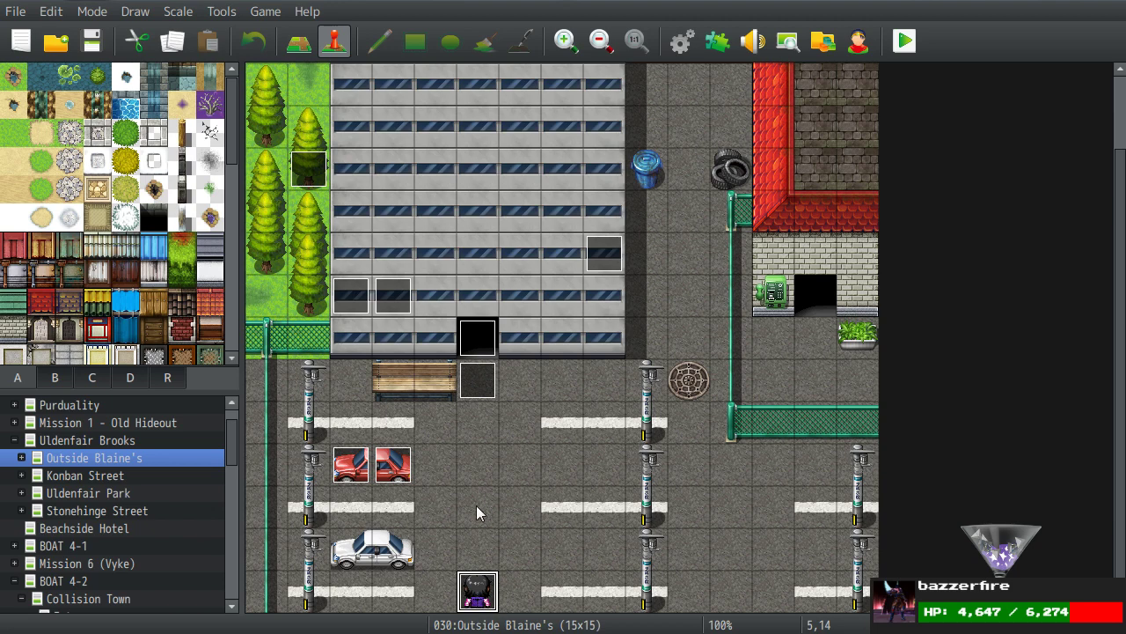
{"action": "left_click", "coordinate": [477, 480]}
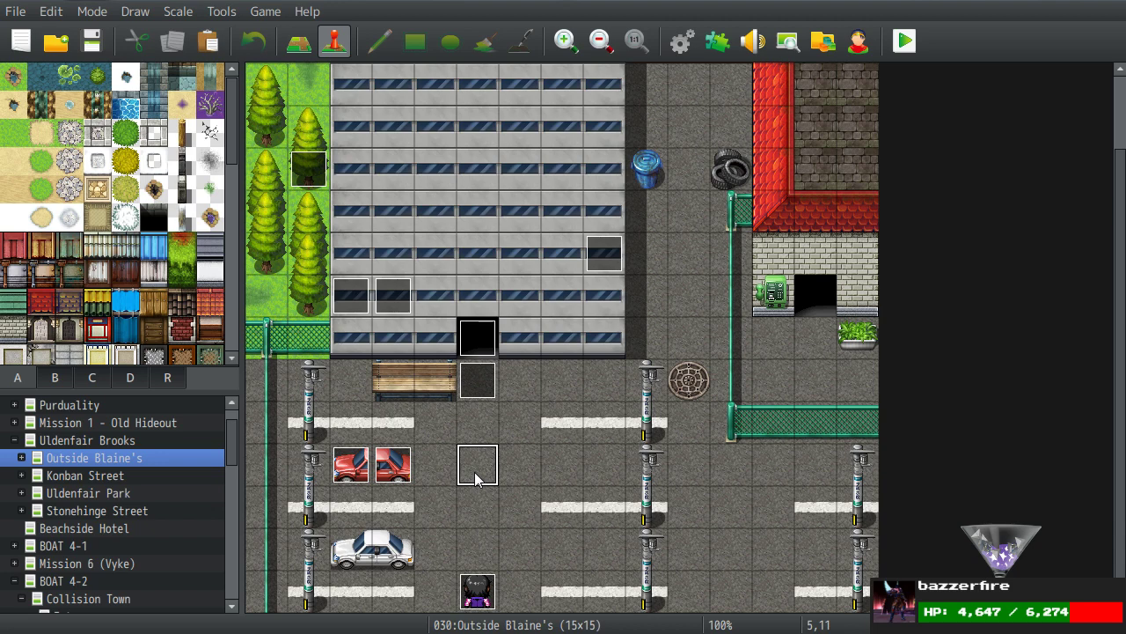
{"action": "key", "text": "ctrl+v"}
{"action": "double_click", "coordinate": [476, 479]}
{"action": "key", "text": "End"}
{"action": "type", "text": "Flashback"}
{"action": "key", "text": "Return"}
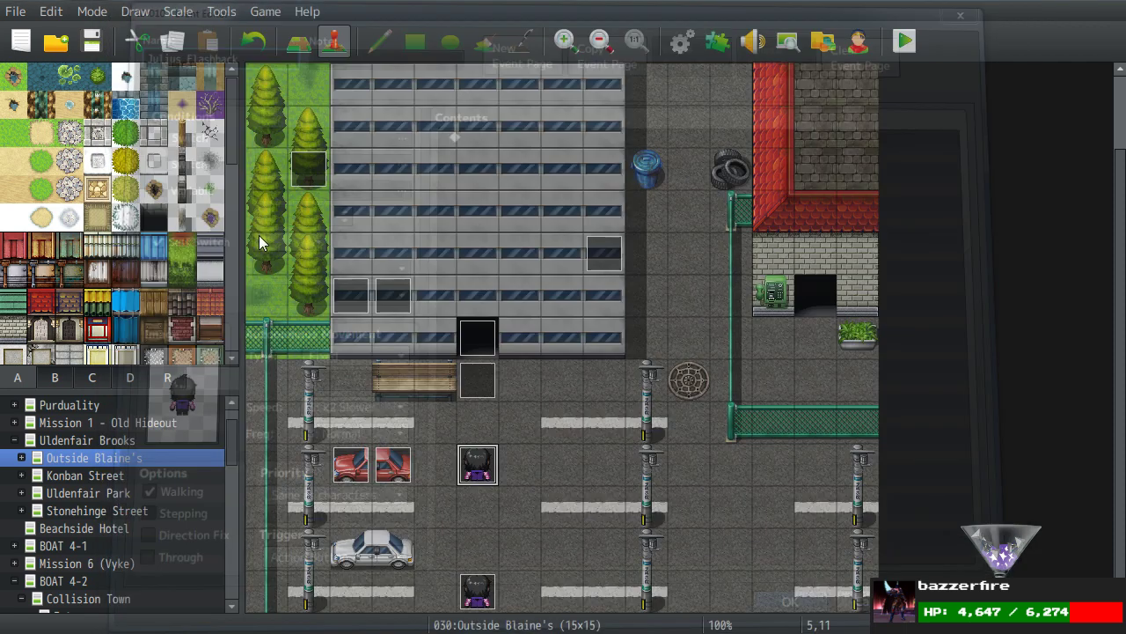
Delete the Julius Flashback event from tile 5,11.
{"action": "left_click", "coordinate": [519, 425]}
{"action": "left_click", "coordinate": [479, 470]}
{"action": "key", "text": "Delete"}
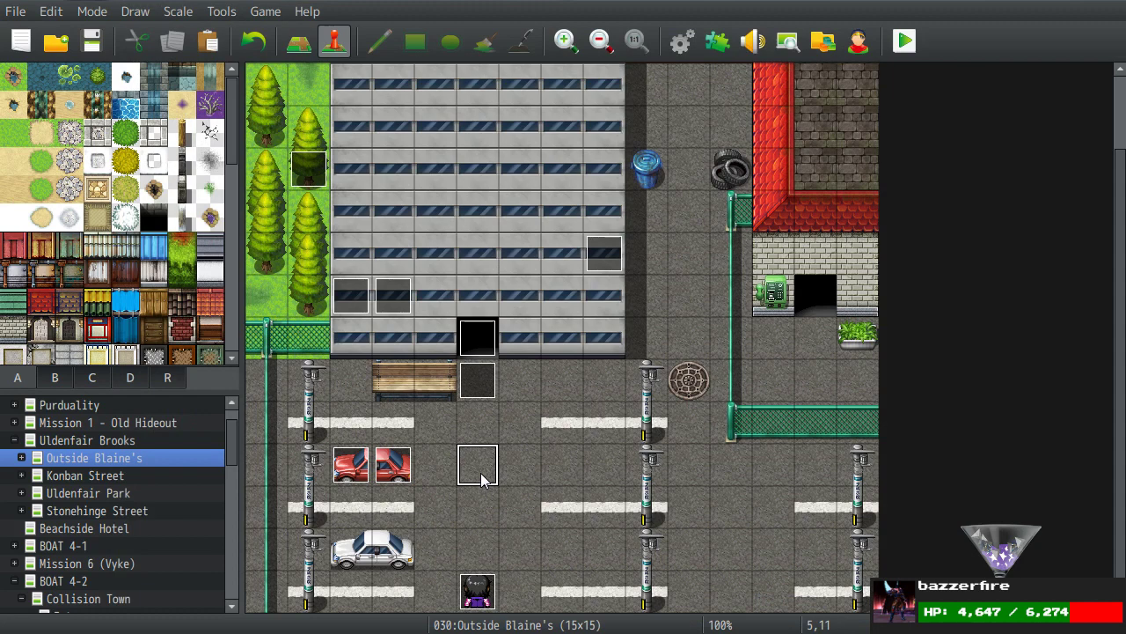
Copy the Outside Blaine's map and paste it under UDF Base (Meeting Room).
{"action": "right_click", "coordinate": [66, 460]}
{"action": "left_click", "coordinate": [101, 547]}
{"action": "left_click_drag", "start_coordinate": [228, 441], "coordinate": [225, 574]}
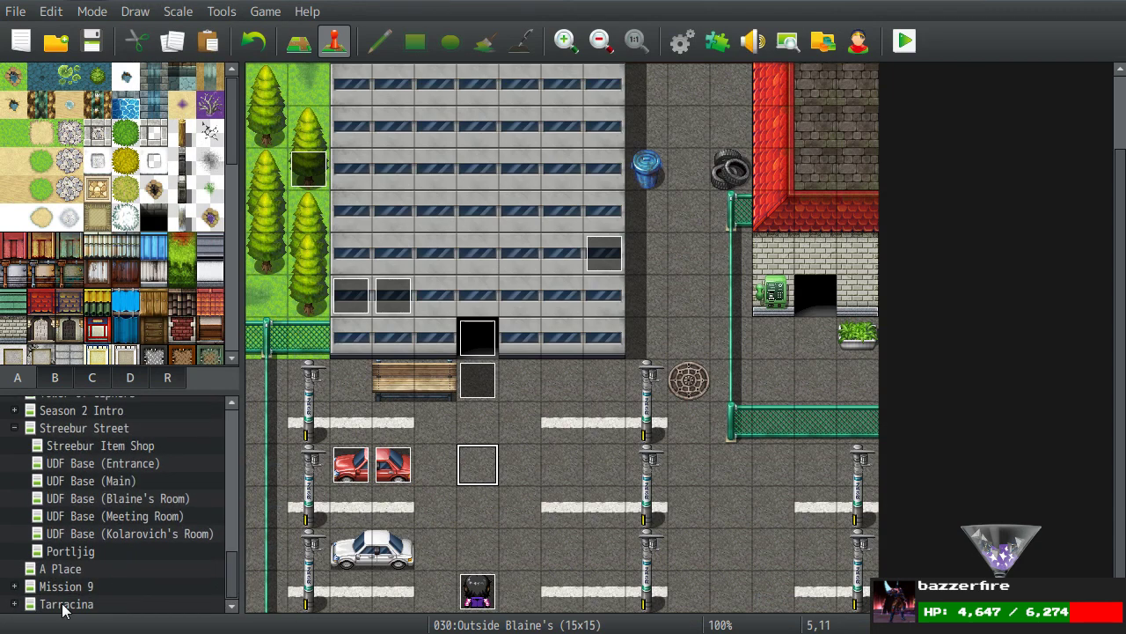
{"action": "left_click", "coordinate": [83, 516]}
{"action": "right_click", "coordinate": [83, 516]}
{"action": "left_click", "coordinate": [121, 611]}
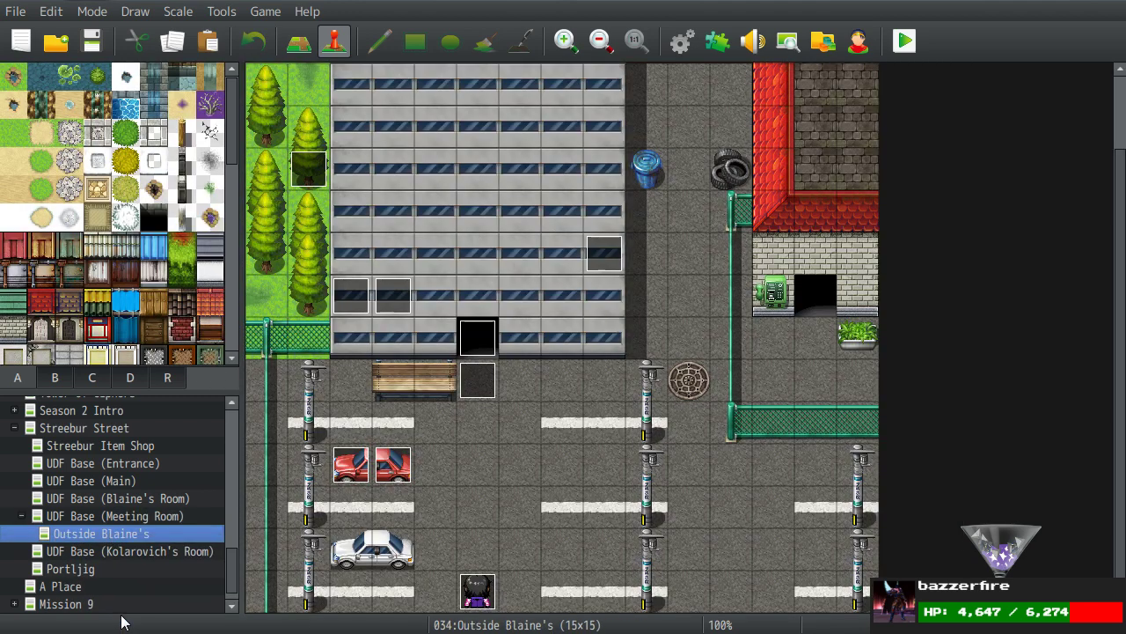
On the copied map, delete the five events on the building and its entrance, and move the Julius event to tile 5,11.
{"action": "left_click", "coordinate": [483, 394]}
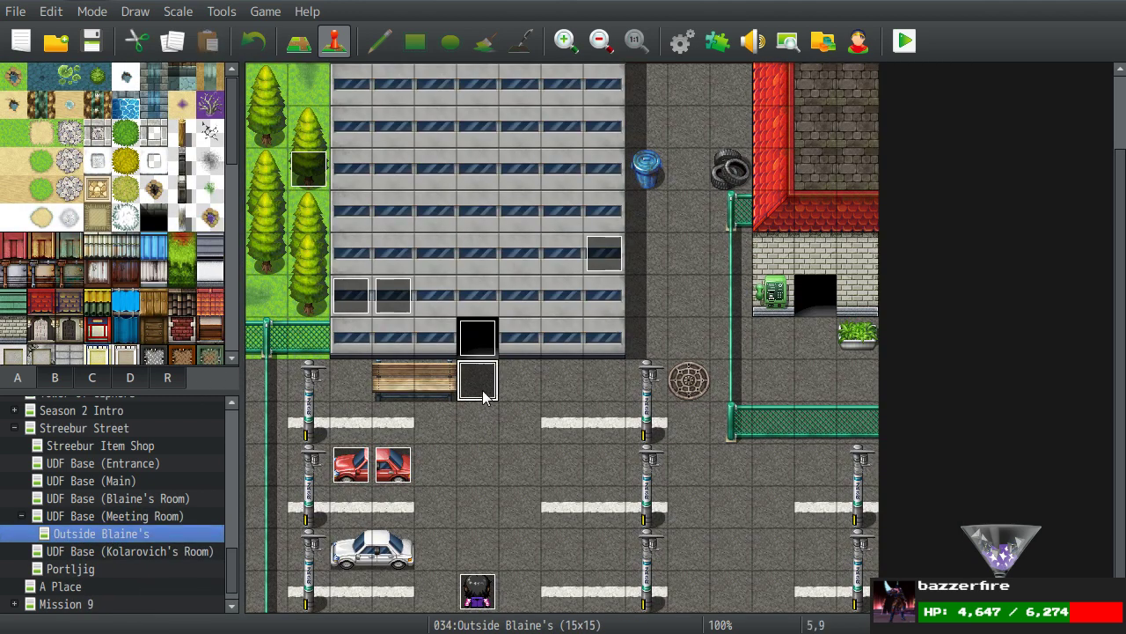
{"action": "left_click", "coordinate": [476, 332]}
{"action": "key", "text": "Delete"}
{"action": "left_click", "coordinate": [393, 303]}
{"action": "key", "text": "Delete"}
{"action": "left_click", "coordinate": [601, 269]}
{"action": "left_click", "coordinate": [351, 304]}
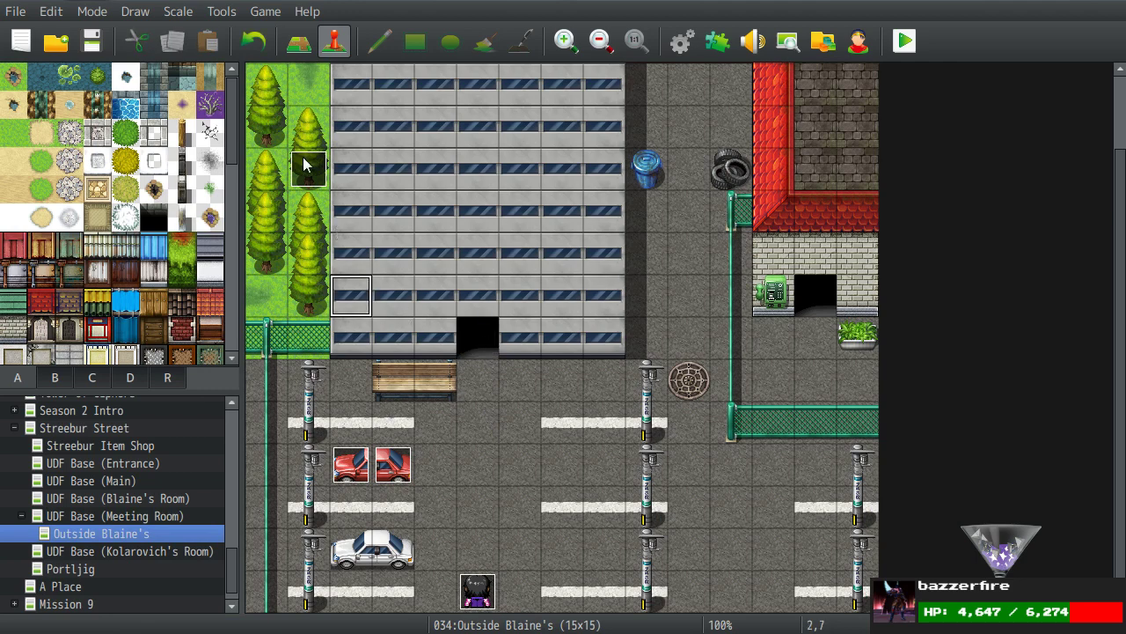
{"action": "key", "text": "Delete"}
{"action": "left_click", "coordinate": [306, 167]}
{"action": "left_click_drag", "start_coordinate": [478, 588], "coordinate": [469, 453]}
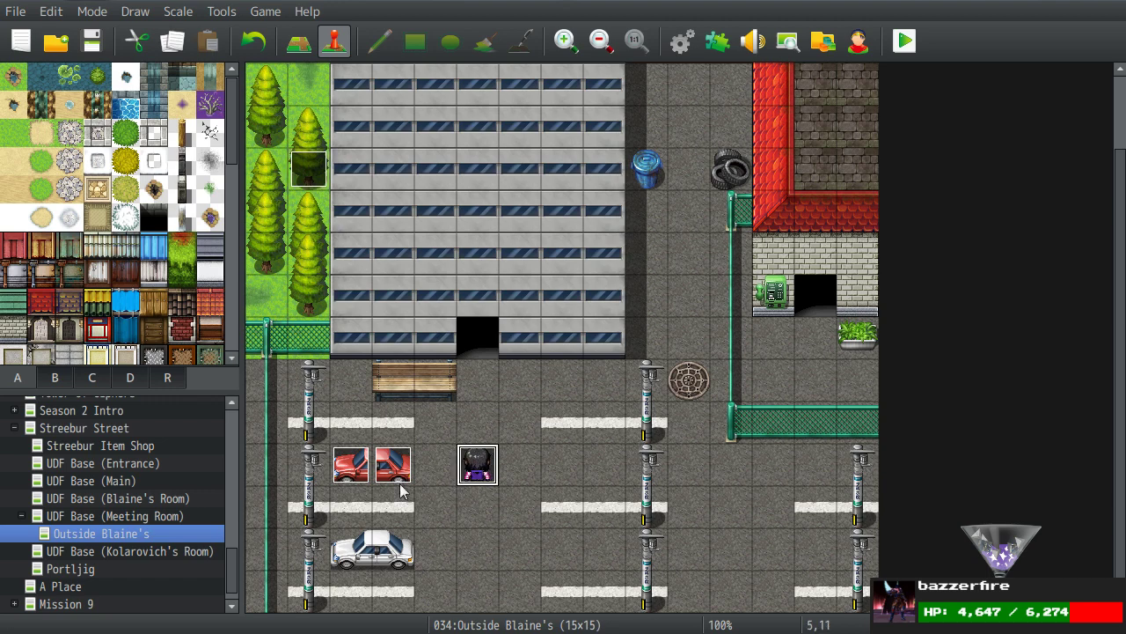
Create an event at tile 5,10 with the front-facing brown-haired sprite from the Karnelia_sprites2 sheet.
{"action": "double_click", "coordinate": [475, 431]}
{"action": "double_click", "coordinate": [189, 365]}
{"action": "scroll", "coordinate": [384, 216], "scroll_direction": "down", "scroll_amount": 1}
{"action": "left_click_drag", "start_coordinate": [417, 194], "coordinate": [418, 224]}
{"action": "left_click", "coordinate": [304, 253]}
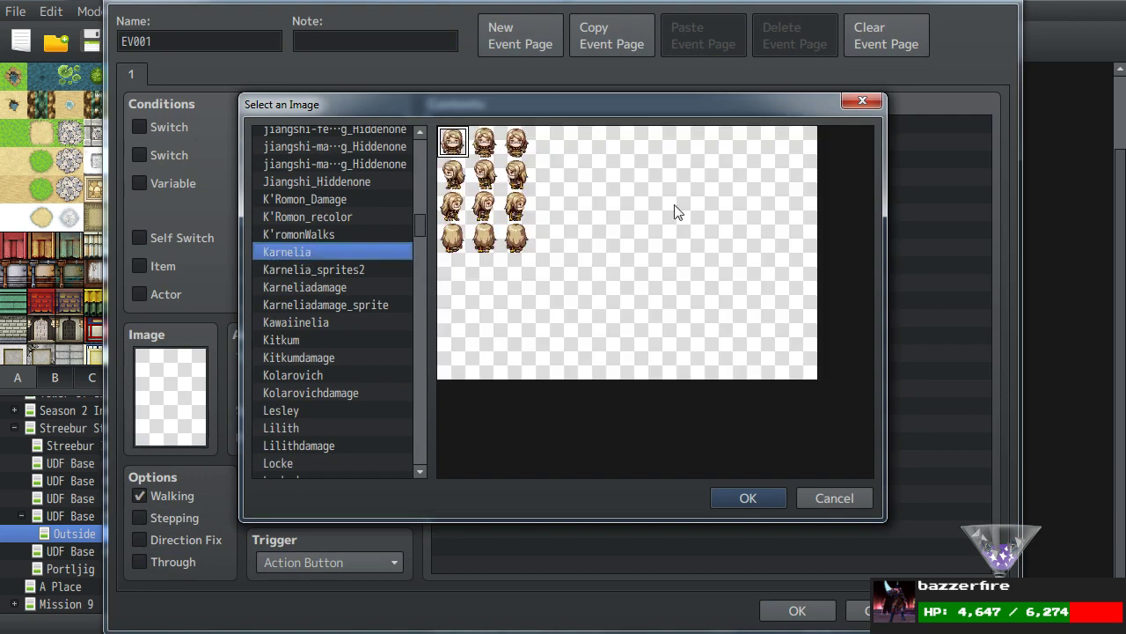
{"action": "left_click", "coordinate": [333, 268]}
{"action": "double_click", "coordinate": [487, 144]}
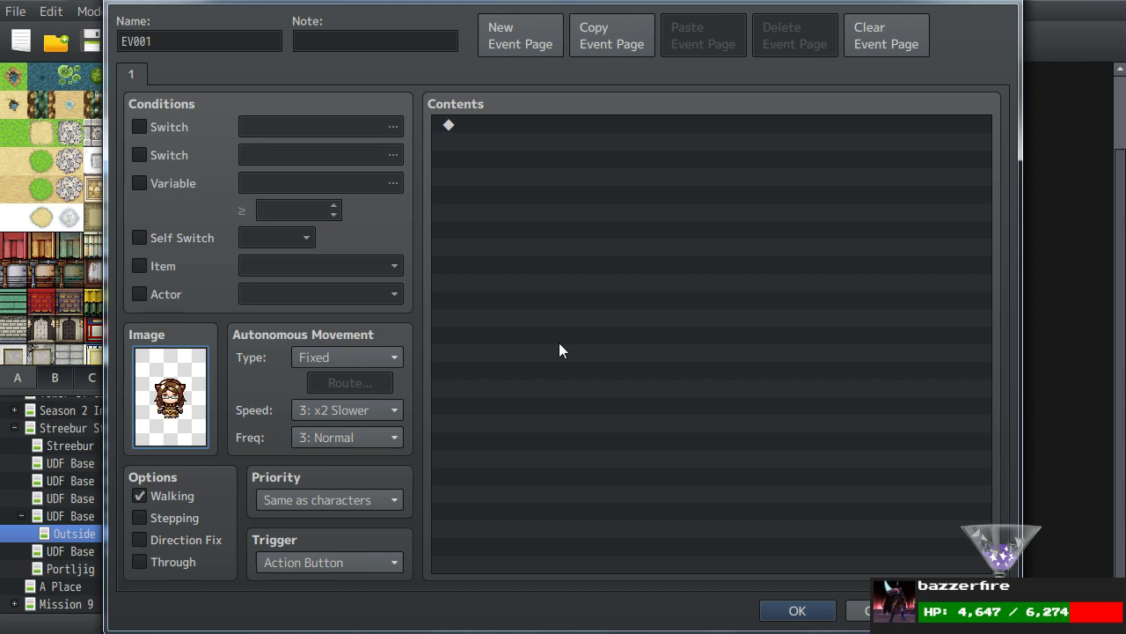
{"action": "left_click", "coordinate": [795, 610]}
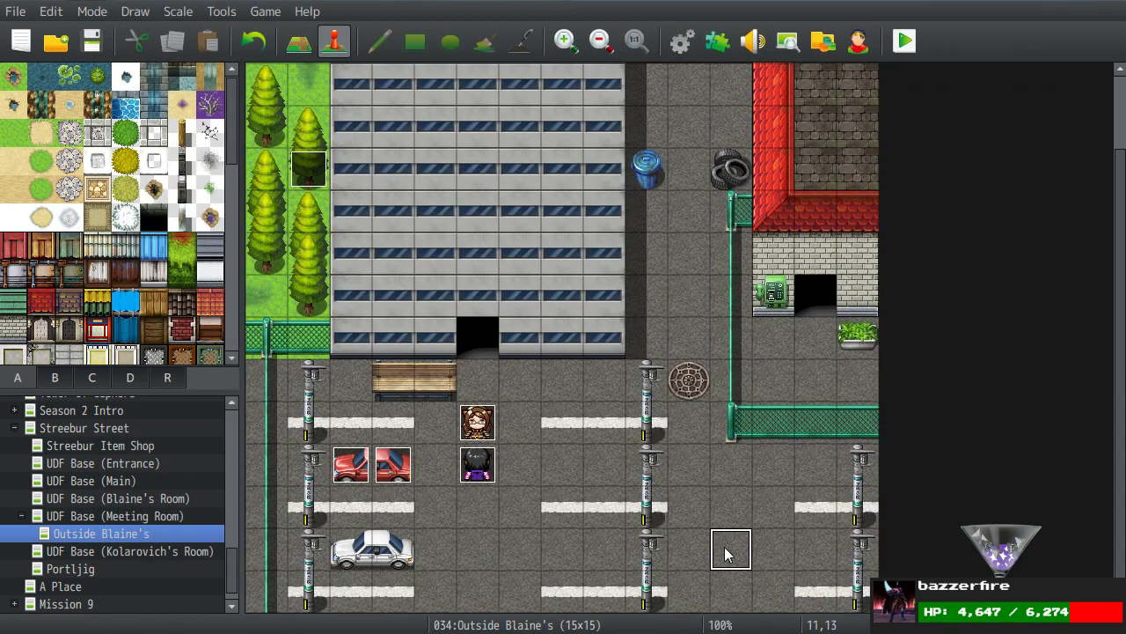
Rename the new character event at tile 5,10 as "Karelia".
{"action": "left_click", "coordinate": [476, 465]}
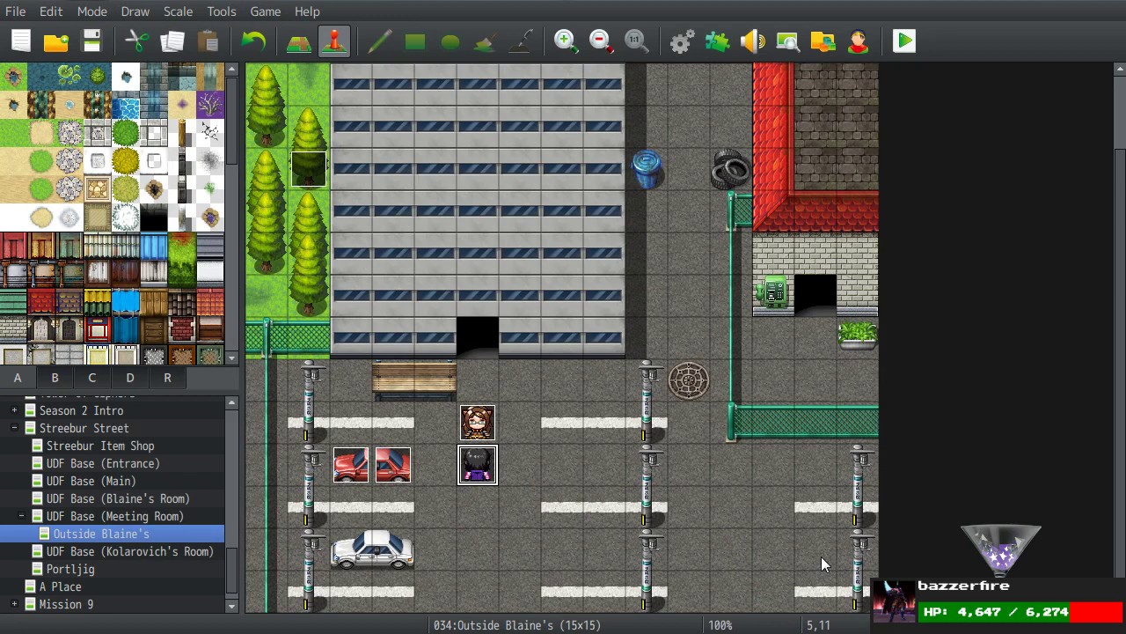
{"action": "left_click", "coordinate": [478, 423]}
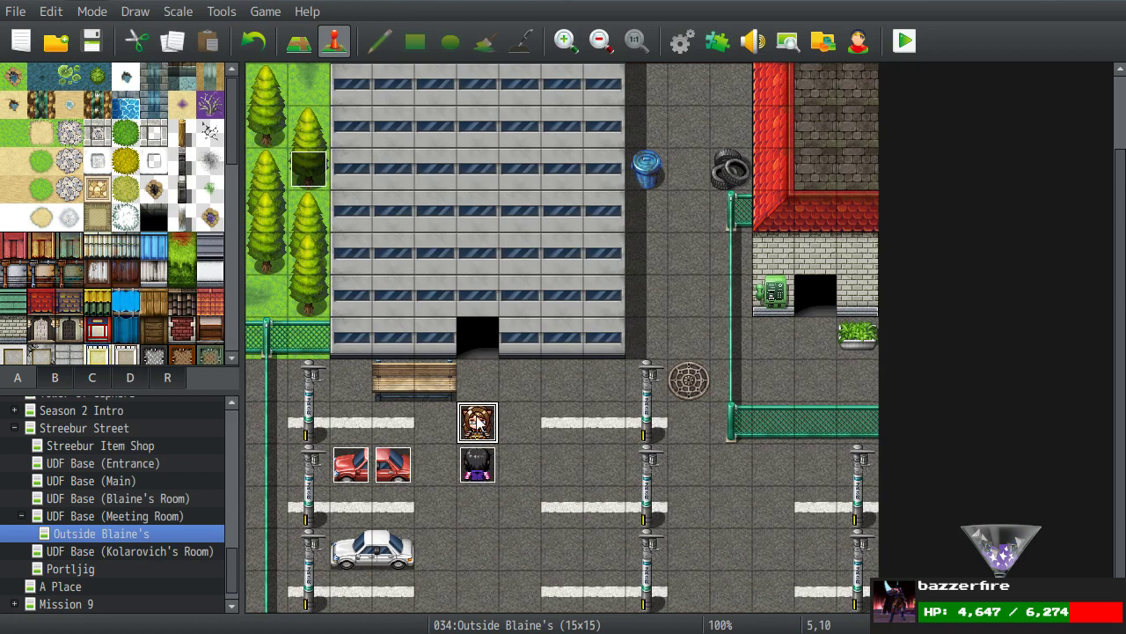
{"action": "double_click", "coordinate": [477, 424]}
{"action": "type", "text": "Kare"}
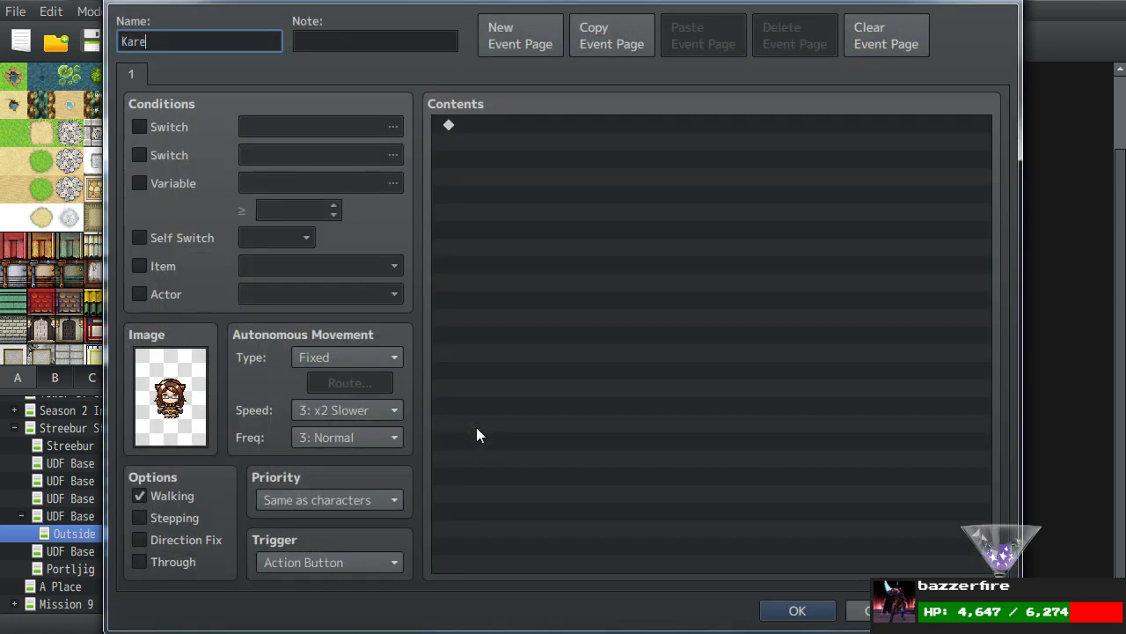
{"action": "type", "text": "lia"}
{"action": "key", "text": "Return"}
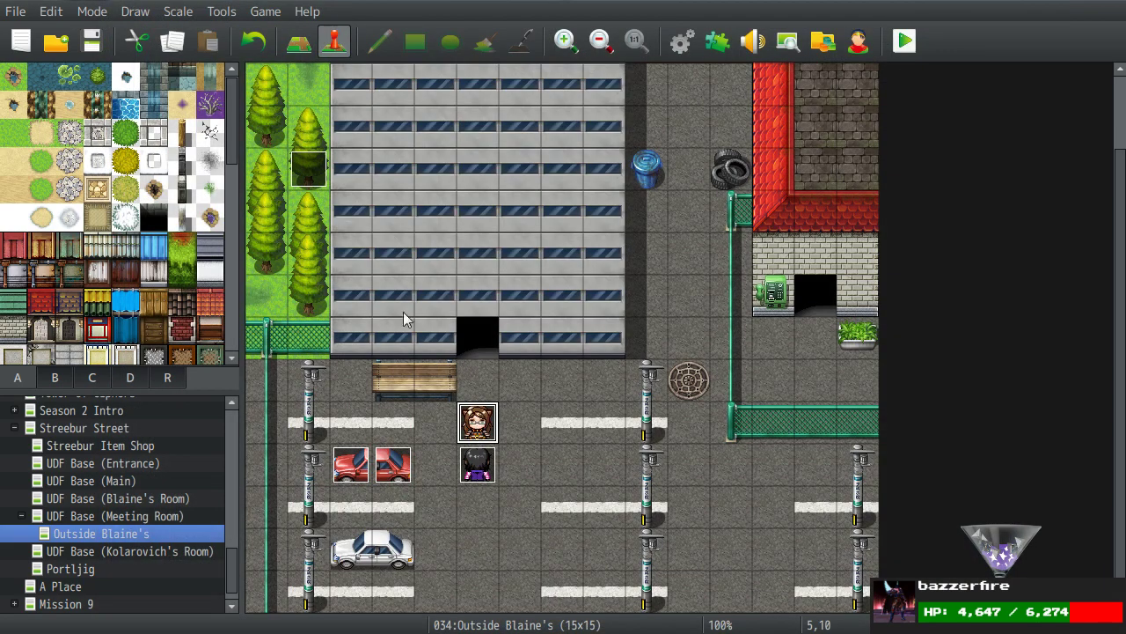
{"action": "double_click", "coordinate": [308, 171]}
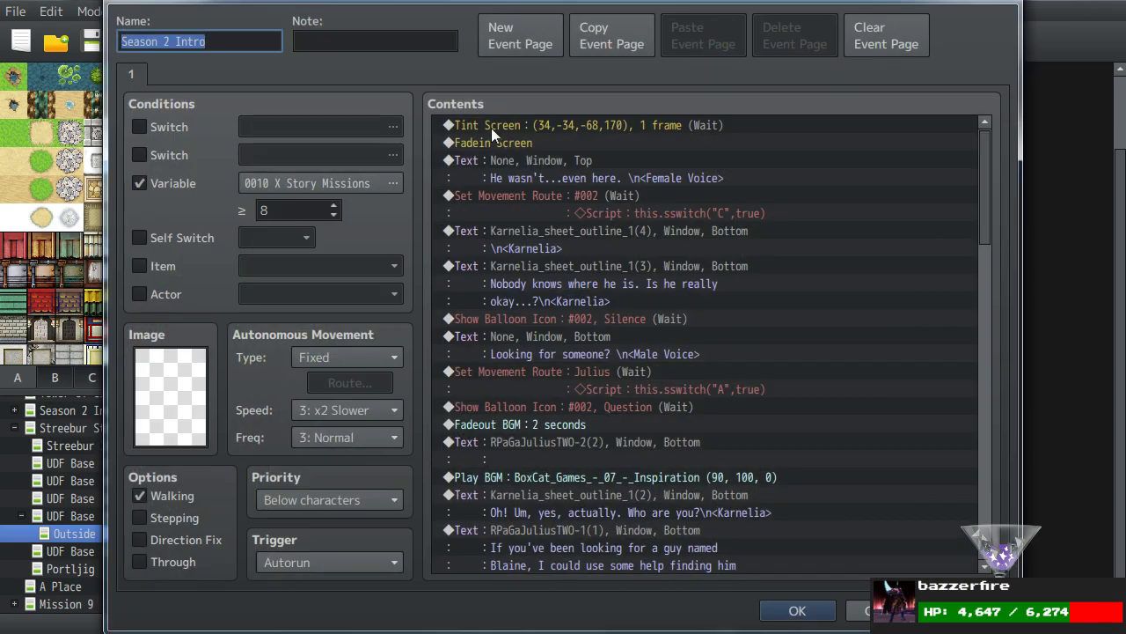
{"action": "left_click", "coordinate": [491, 127]}
{"action": "scroll", "coordinate": [577, 222], "scroll_direction": "down", "scroll_amount": 1}
{"action": "scroll", "coordinate": [576, 222], "scroll_direction": "up", "scroll_amount": 1}
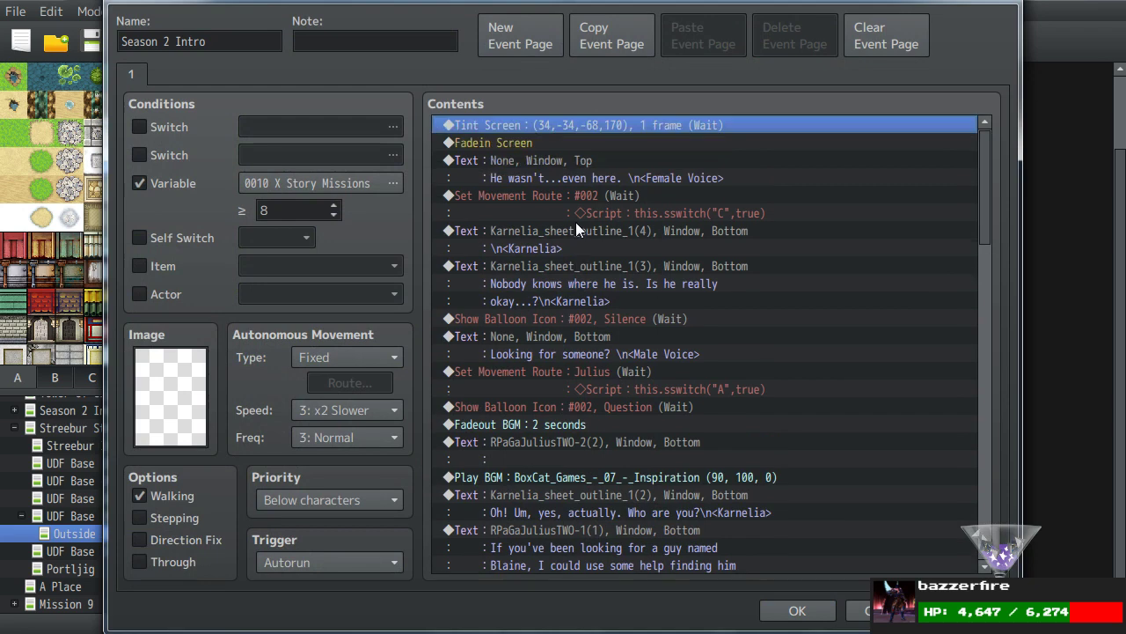
{"action": "left_click", "coordinate": [498, 160]}
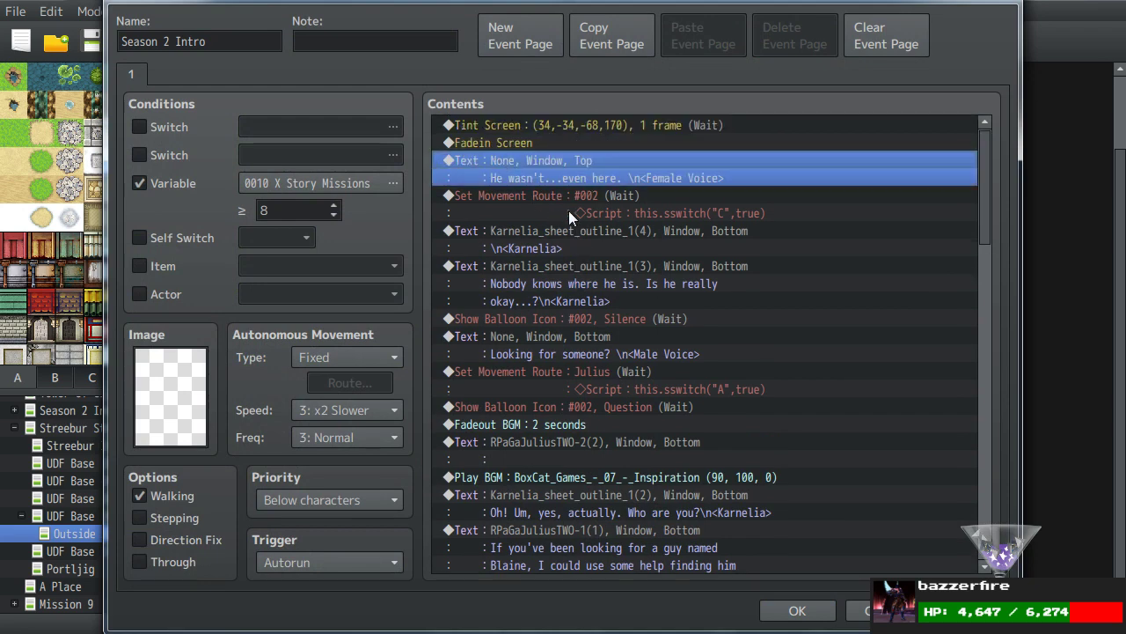
{"action": "left_click", "coordinate": [141, 183]}
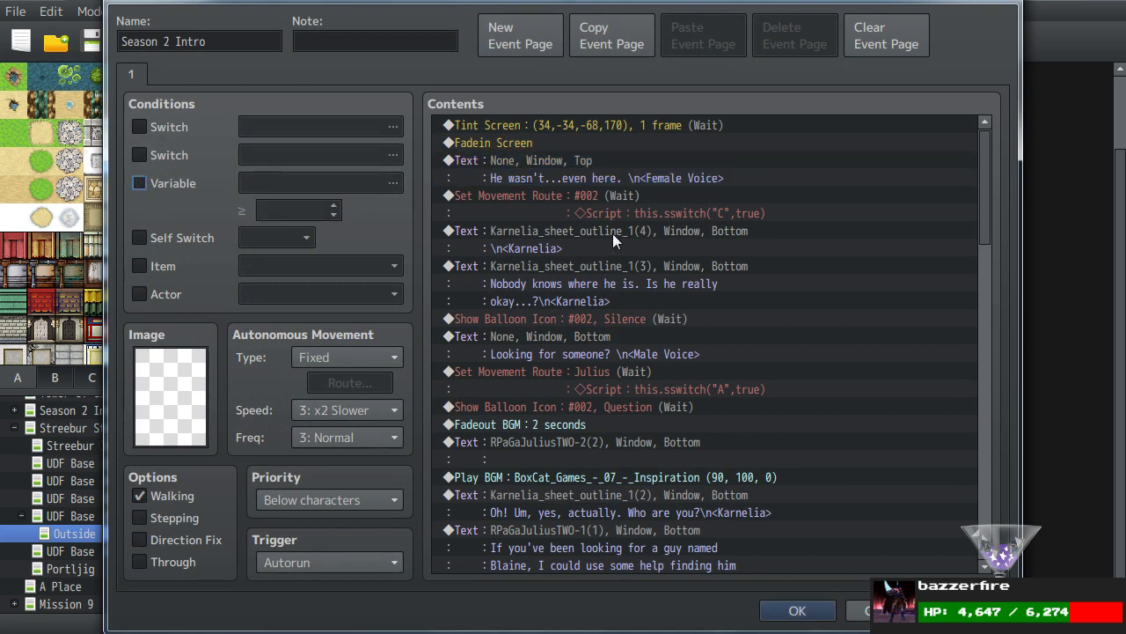
{"action": "left_click", "coordinate": [533, 161]}
{"action": "key", "text": "Delete"}
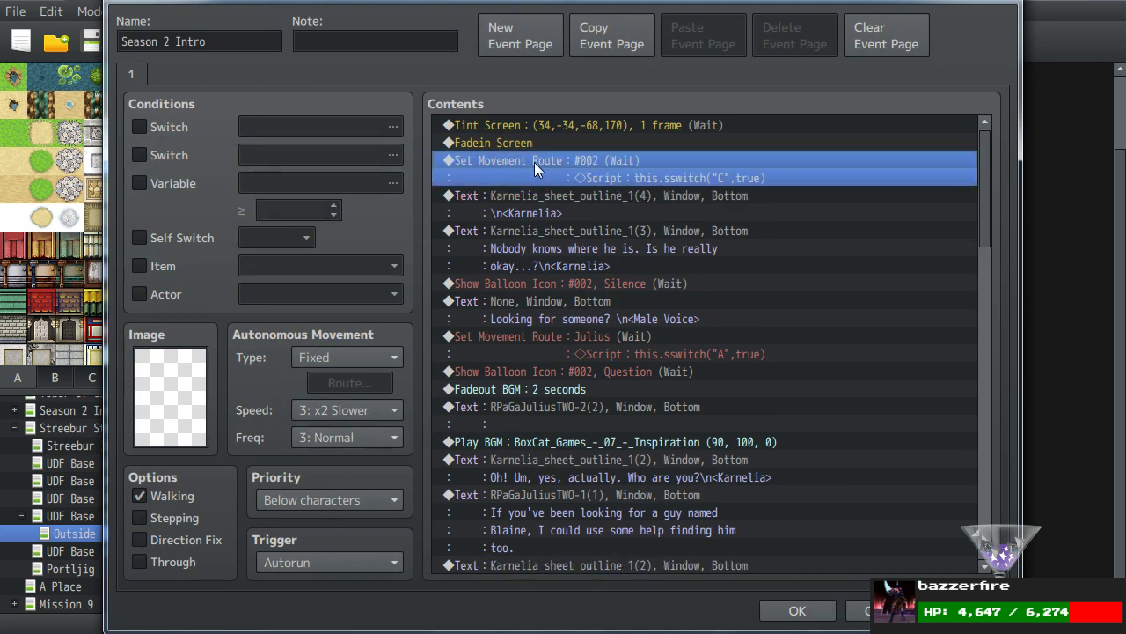
{"action": "key", "text": "Delete"}
{"action": "key", "text": "Delete"}
{"action": "key", "text": "Delete"}
{"action": "key", "text": "Delete"}
{"action": "key", "text": "Delete"}
{"action": "key", "text": "Delete"}
{"action": "key", "text": "Delete"}
{"action": "key", "text": "Delete"}
{"action": "key", "text": "Delete"}
{"action": "key", "text": "Delete"}
{"action": "key", "text": "Delete"}
{"action": "key", "text": "Delete"}
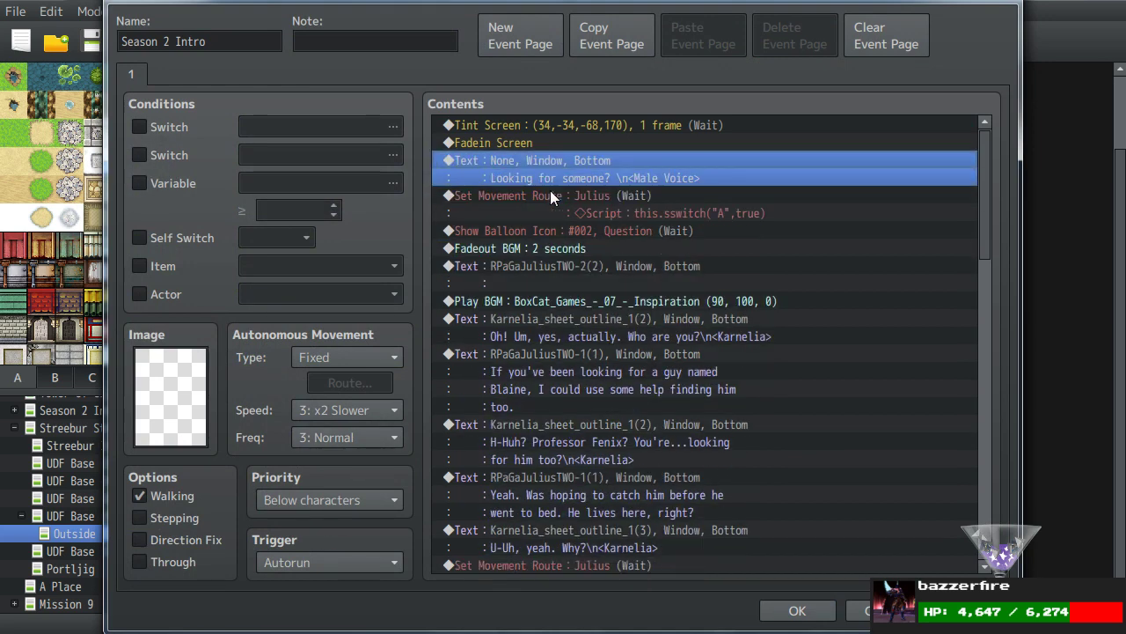
{"action": "key", "text": "Delete"}
{"action": "key", "text": "Delete"}
{"action": "key", "text": "Delete"}
{"action": "key", "text": "Delete"}
{"action": "key", "text": "Delete"}
{"action": "key", "text": "Delete"}
{"action": "key", "text": "Delete"}
{"action": "key", "text": "Delete"}
{"action": "key", "text": "Delete"}
{"action": "key", "text": "Delete"}
{"action": "key", "text": "Delete"}
{"action": "key", "text": "Delete"}
{"action": "key", "text": "Delete"}
{"action": "key", "text": "Delete"}
{"action": "key", "text": "Delete"}
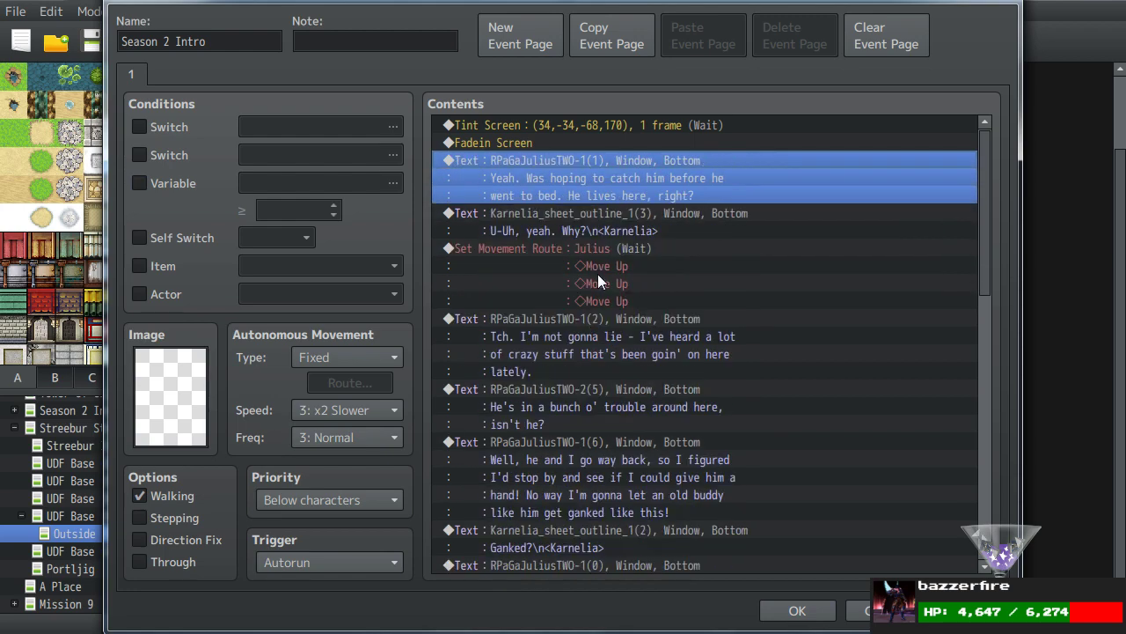
{"action": "key", "text": "Delete"}
{"action": "key", "text": "Delete"}
{"action": "key", "text": "Delete"}
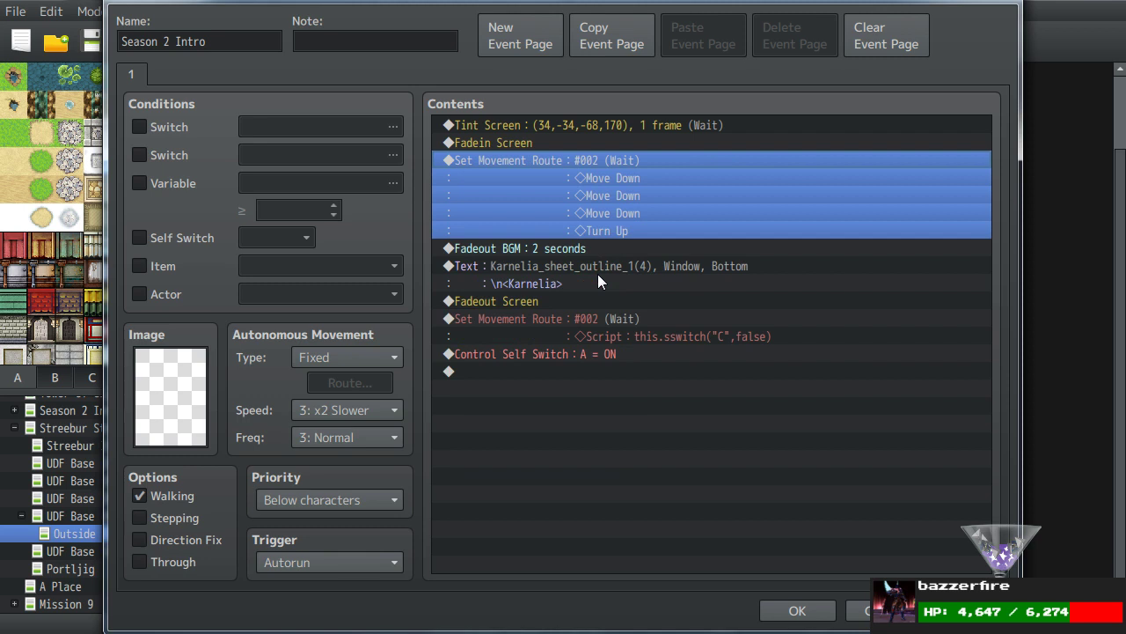
{"action": "key", "text": "Delete"}
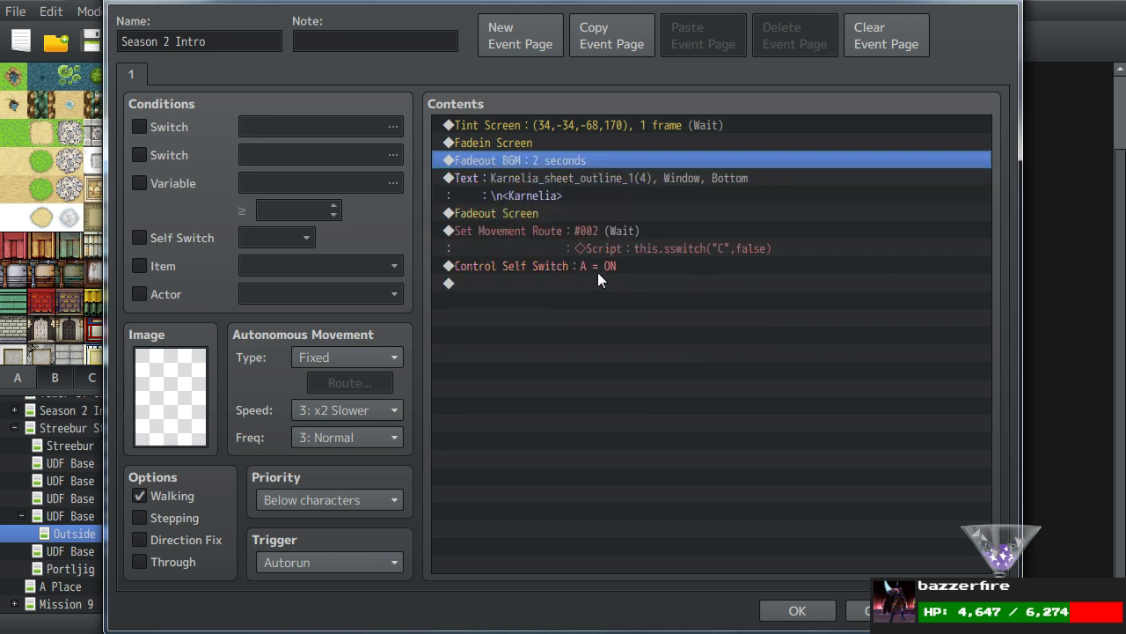
{"action": "key", "text": "Escape"}
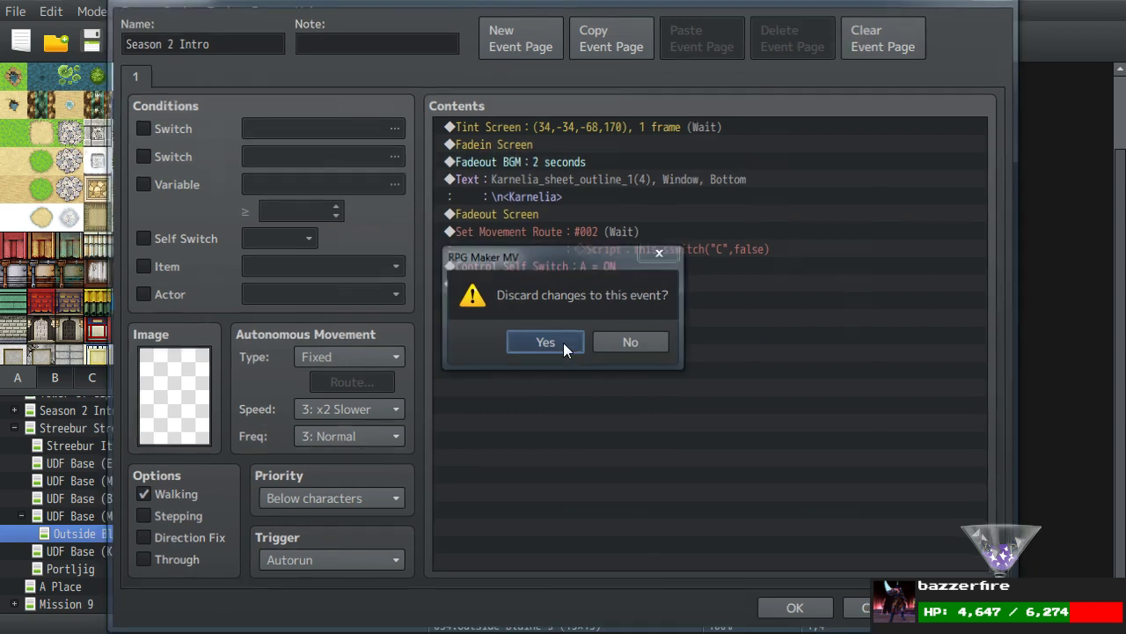
{"action": "left_click", "coordinate": [563, 343]}
In the Season 2 Intro event, delete all commands between Fadein Screen and Karnelia's "H-Huh? Professor Fenix?" line.
{"action": "double_click", "coordinate": [305, 167]}
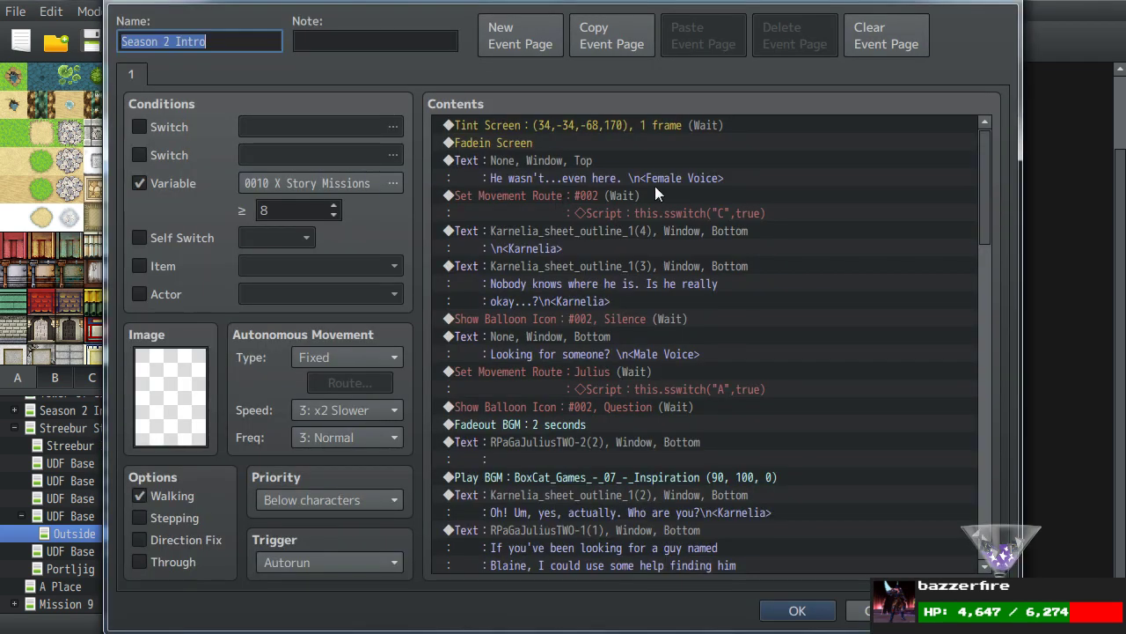
{"action": "mouse_move", "coordinate": [991, 157]}
{"action": "left_mouse_down"}
{"action": "mouse_move", "coordinate": [991, 173]}
{"action": "mouse_move", "coordinate": [989, 154]}
{"action": "left_mouse_up"}
{"action": "left_click", "coordinate": [609, 153]}
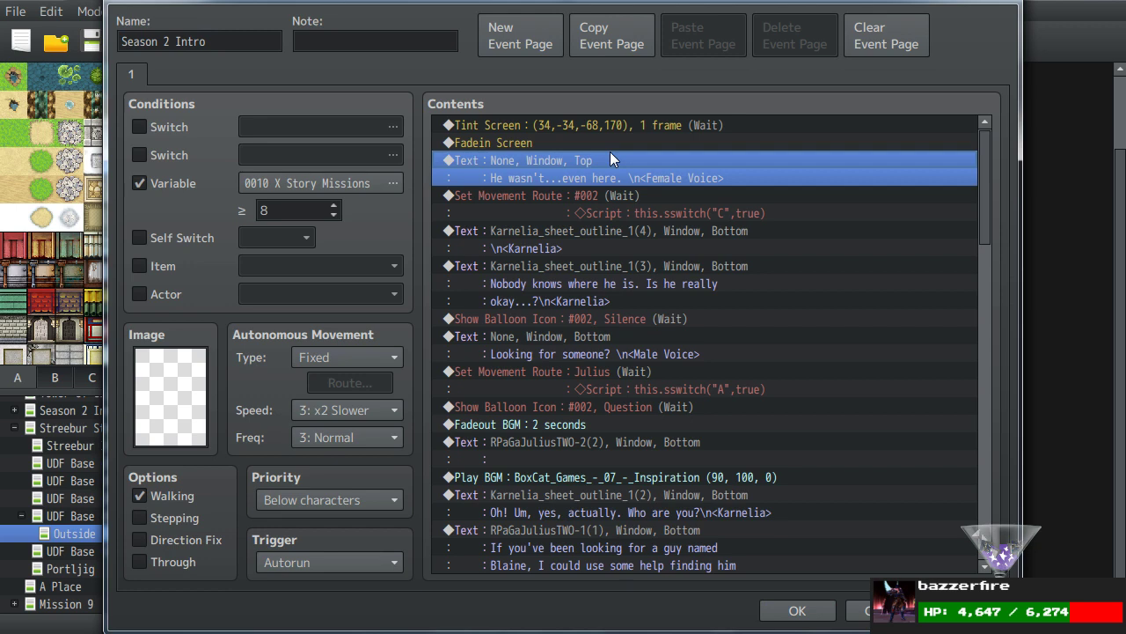
{"action": "key", "text": "Delete"}
{"action": "key", "text": "Delete"}
{"action": "key", "text": "Delete"}
{"action": "key", "text": "Delete"}
{"action": "key", "text": "Delete"}
{"action": "key", "text": "Delete"}
{"action": "key", "text": "Delete"}
{"action": "key", "text": "Delete"}
{"action": "key", "text": "Delete"}
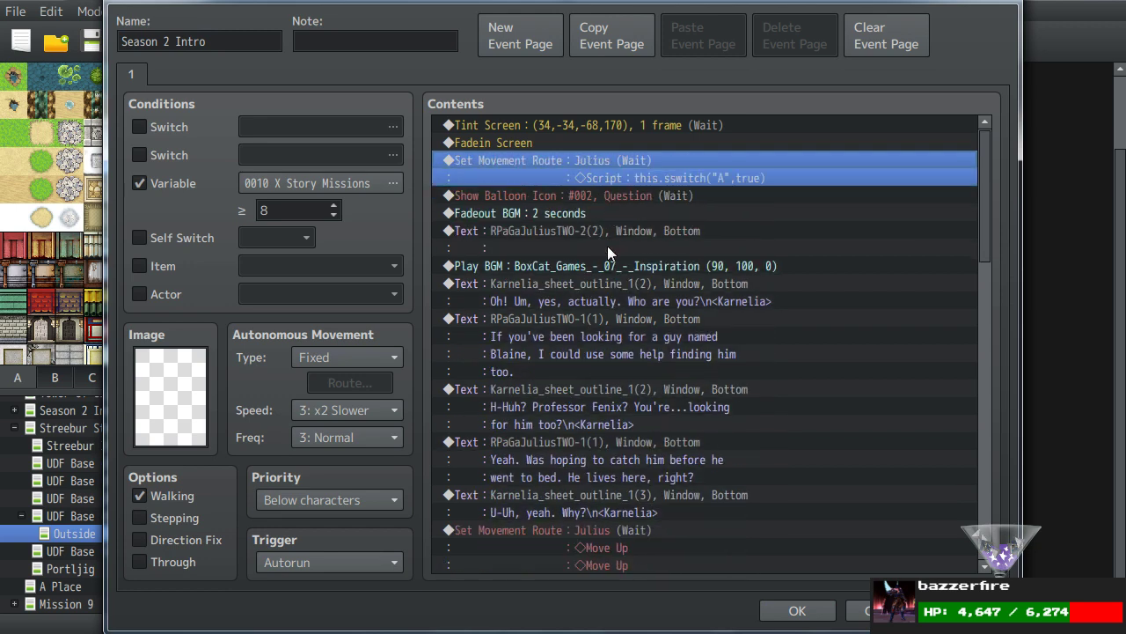
{"action": "key", "text": "Delete"}
{"action": "key", "text": "Delete"}
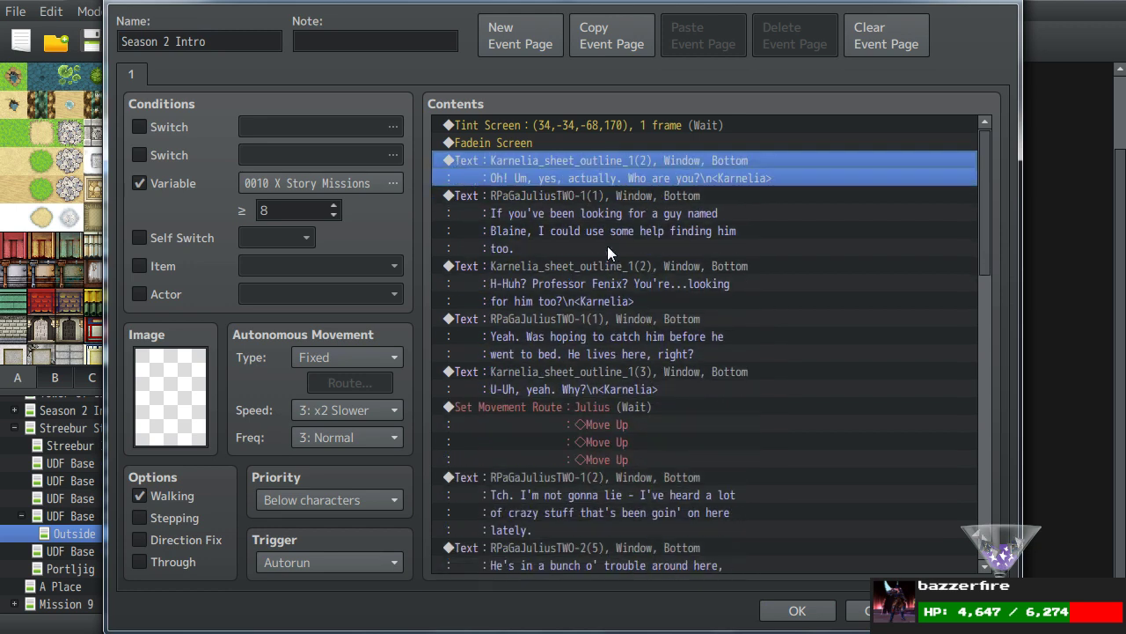
{"action": "key", "text": "Delete"}
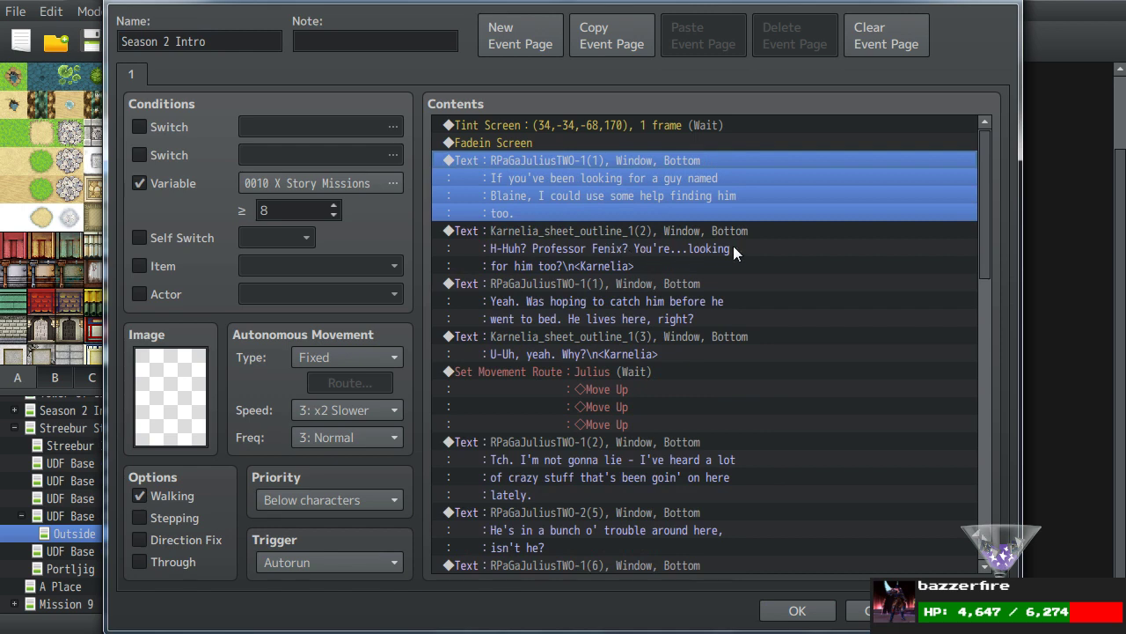
{"action": "key", "text": "Delete"}
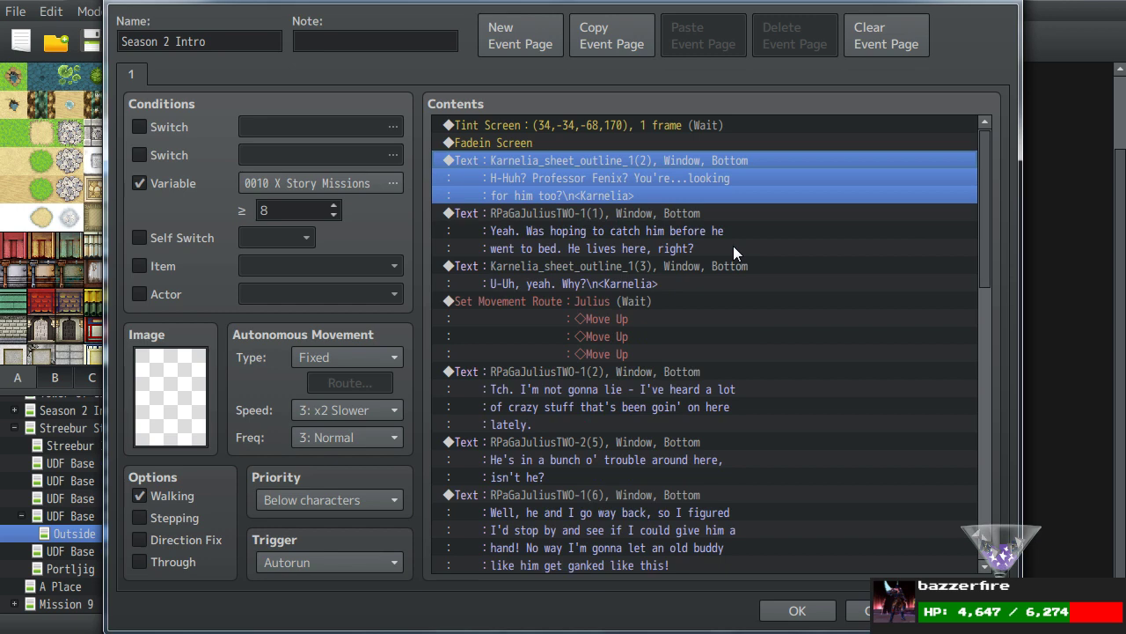
Delete Julius's three-step Move Up route and his "Tch. I'm not gonna lie" and "He's in a bunch o' trouble" lines.
{"action": "left_click", "coordinate": [589, 301]}
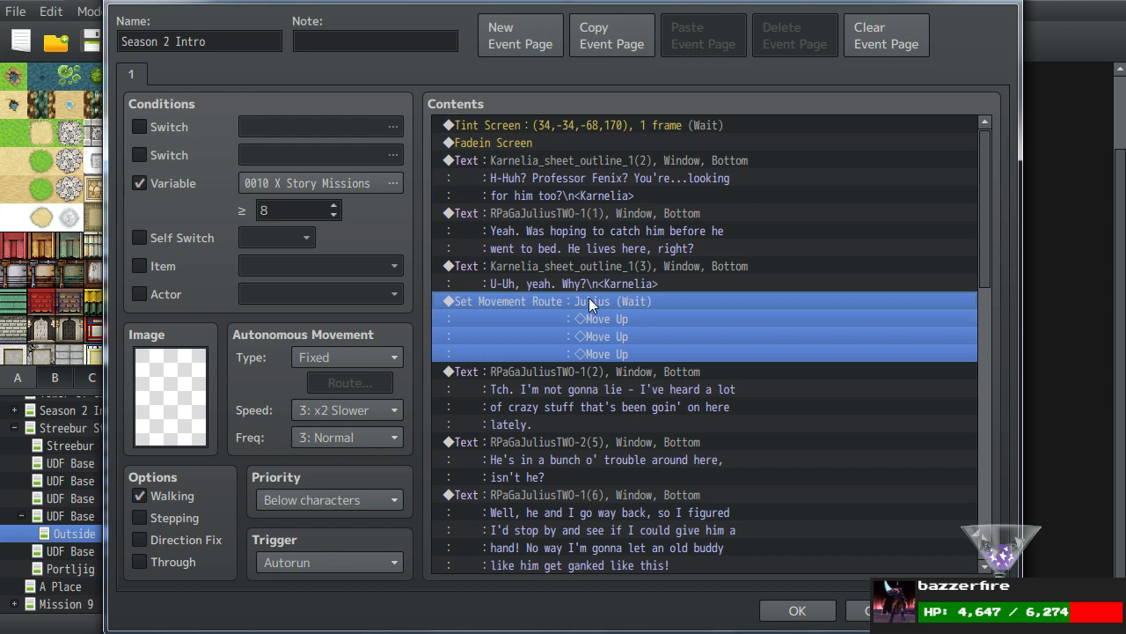
{"action": "key", "text": "Delete"}
{"action": "key", "text": "Delete"}
{"action": "key", "text": "Delete"}
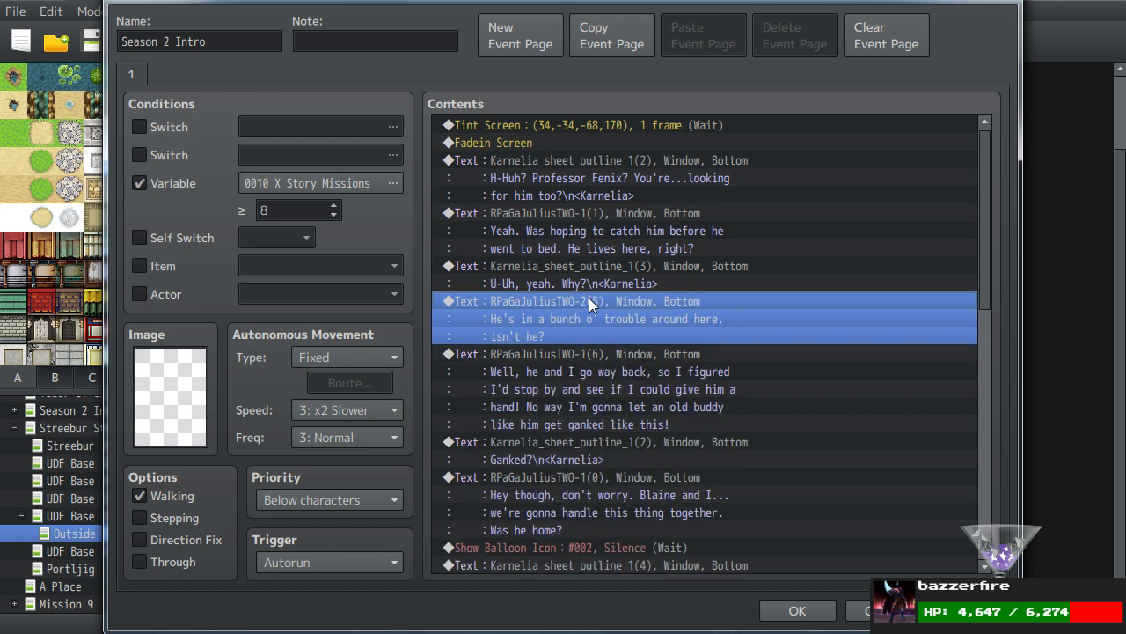
Insert a Flash Screen command of (255,255,255,170) over 60 frames after Karnelia's "U-Uh, yeah. Why?" line.
{"action": "key", "text": "Insert"}
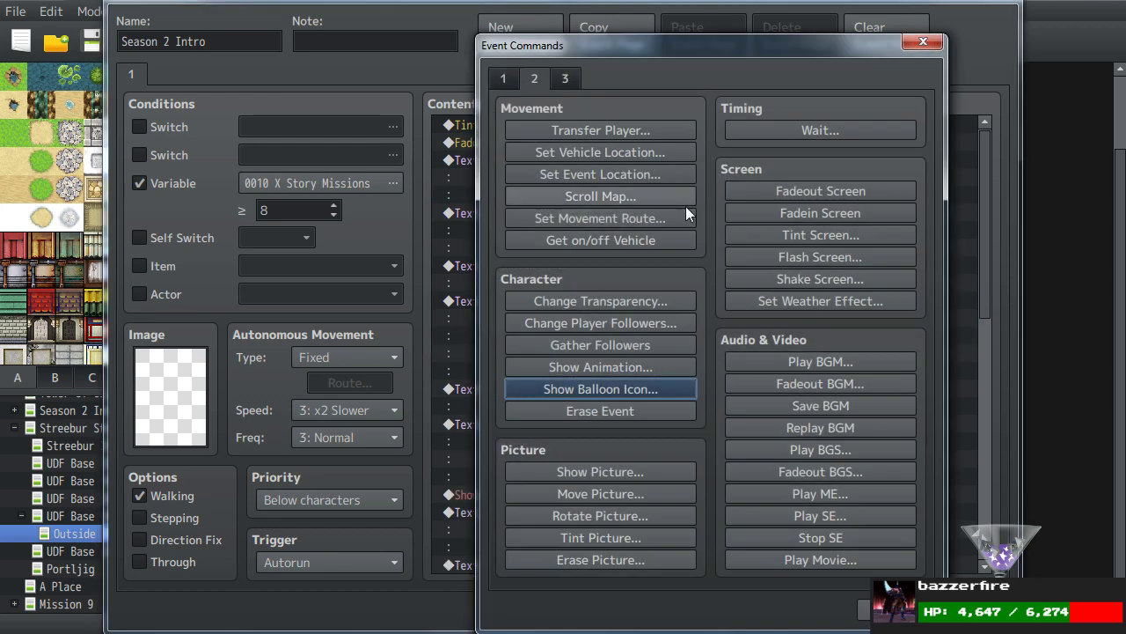
{"action": "left_click", "coordinate": [761, 257]}
{"action": "left_click", "coordinate": [754, 410]}
{"action": "left_click", "coordinate": [779, 446]}
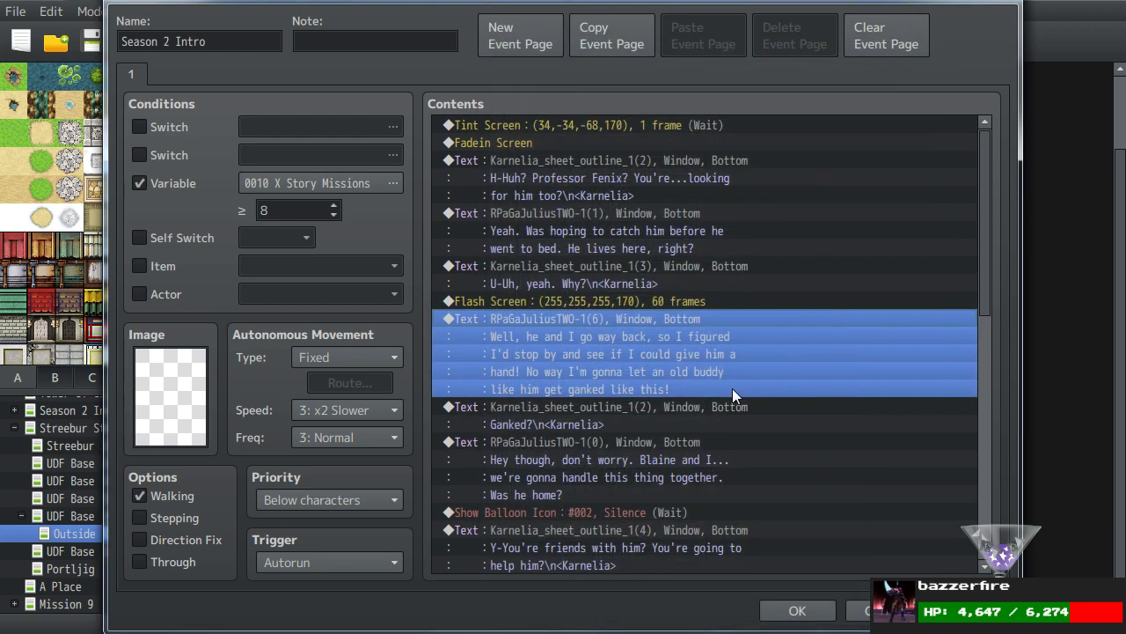
Delete every command from Karnelia's "Ganked?" line through her last blank text, just before Fadeout Screen.
{"action": "scroll", "coordinate": [732, 388], "scroll_direction": "down", "scroll_amount": 1}
{"action": "left_click", "coordinate": [651, 392]}
{"action": "scroll", "coordinate": [651, 391], "scroll_direction": "down", "scroll_amount": 3}
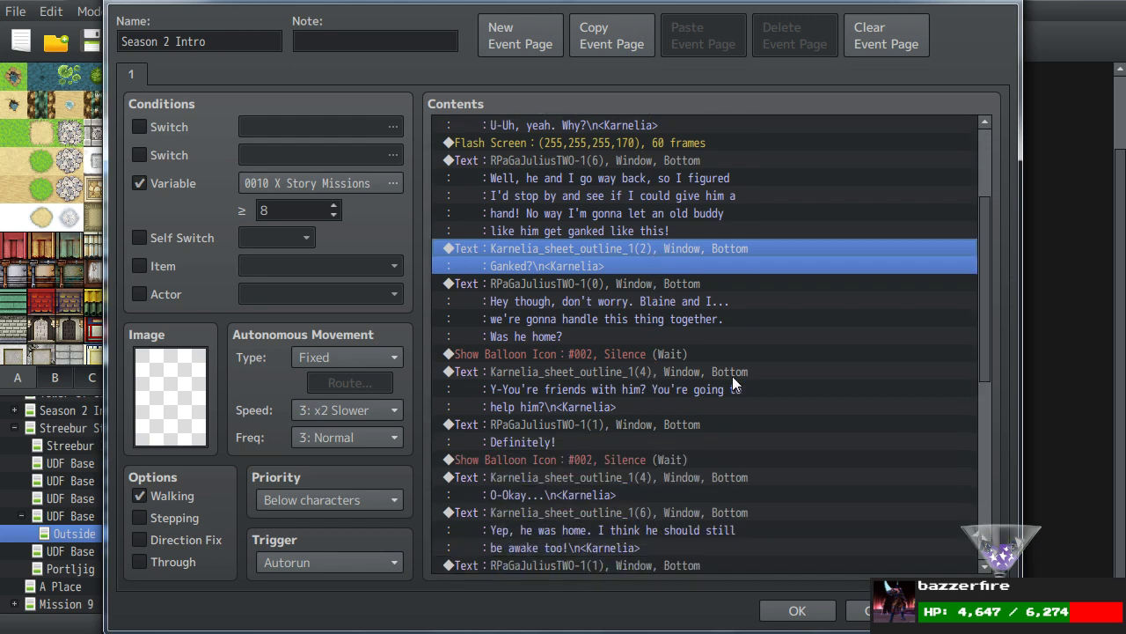
{"action": "scroll", "coordinate": [744, 375], "scroll_direction": "down", "scroll_amount": 3}
{"action": "key", "text": "Down"}
{"action": "key", "text": "Page_Down"}
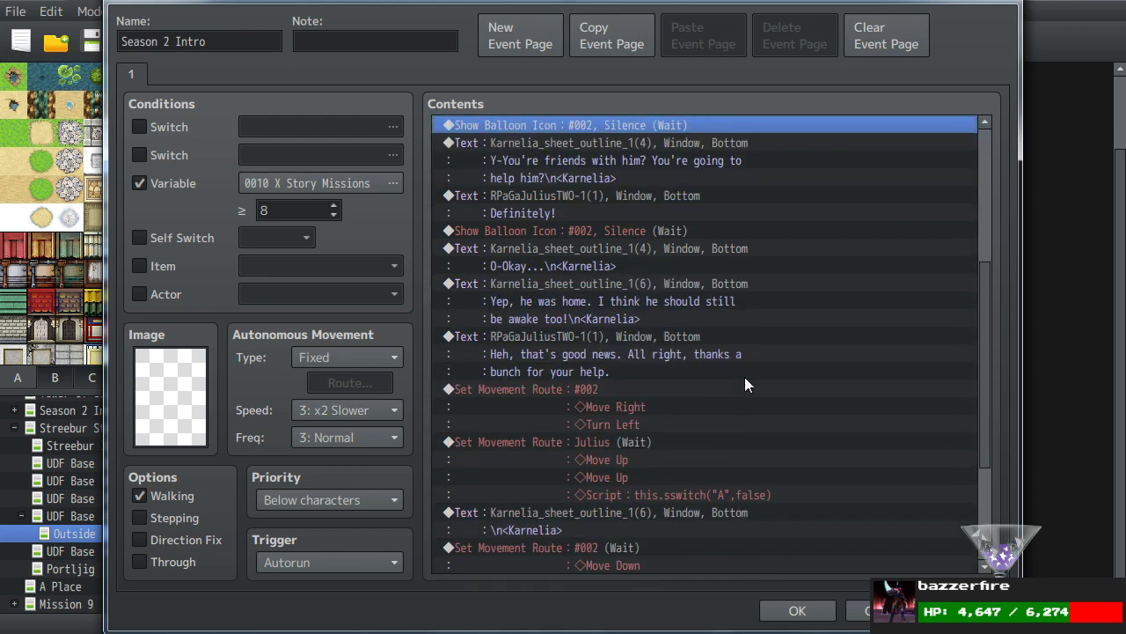
{"action": "key", "text": "Delete"}
{"action": "key", "text": "Delete"}
{"action": "key", "text": "Delete"}
{"action": "key", "text": "Delete"}
{"action": "key", "text": "Delete"}
{"action": "key", "text": "Delete"}
{"action": "key", "text": "Delete"}
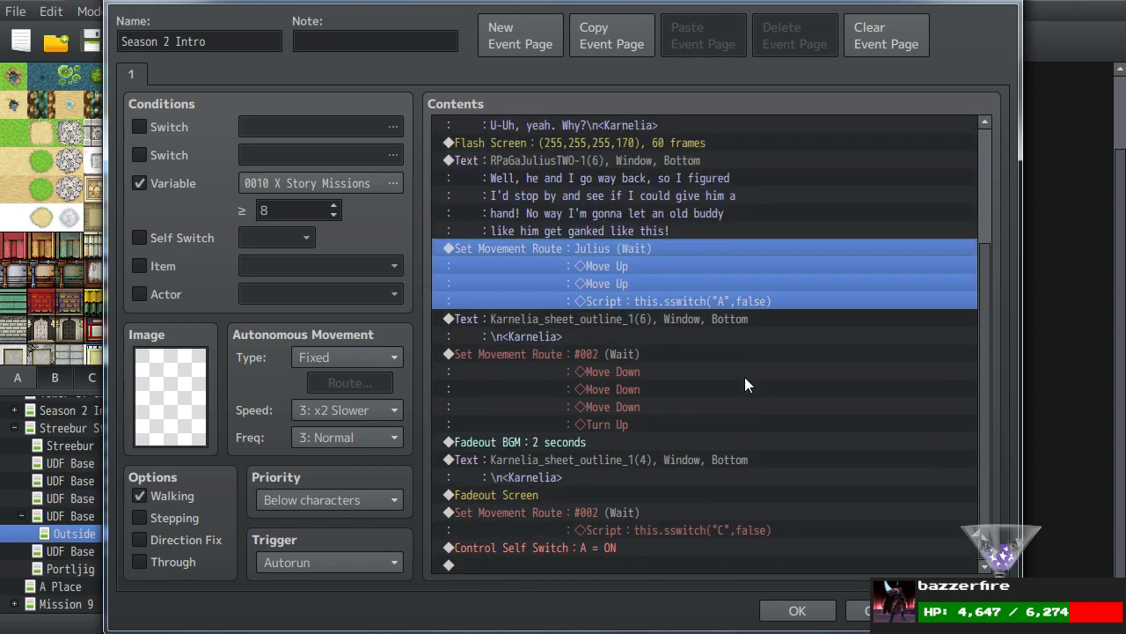
{"action": "key", "text": "Delete"}
{"action": "key", "text": "Delete"}
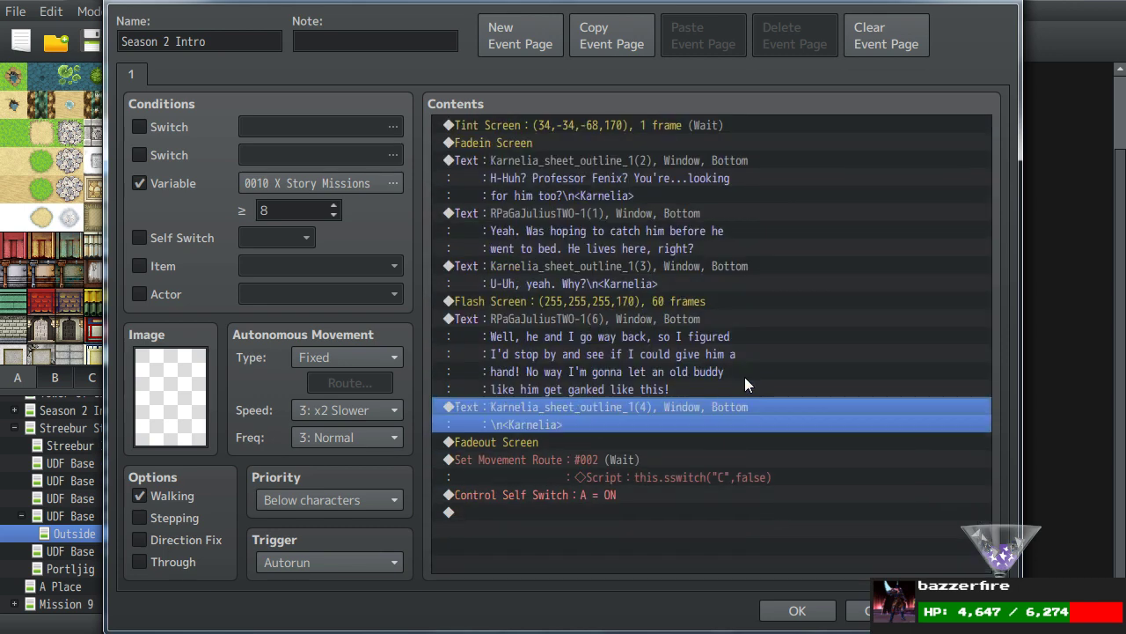
{"action": "key", "text": "Delete"}
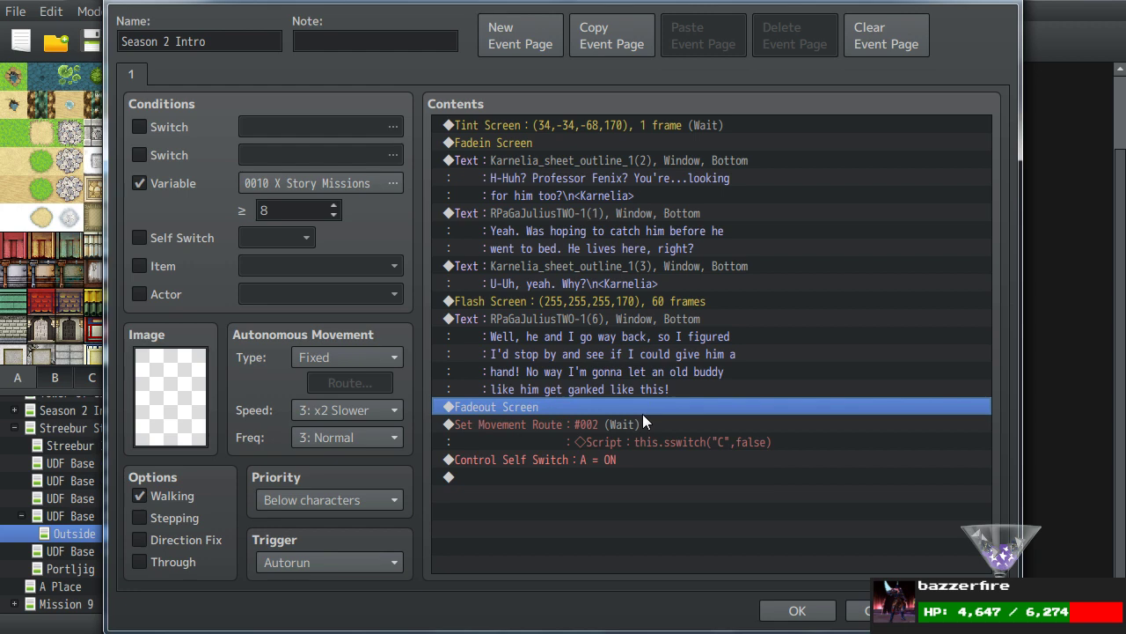
Remove page 1's variable condition and add a second event page with a self switch condition.
{"action": "left_click", "coordinate": [162, 182]}
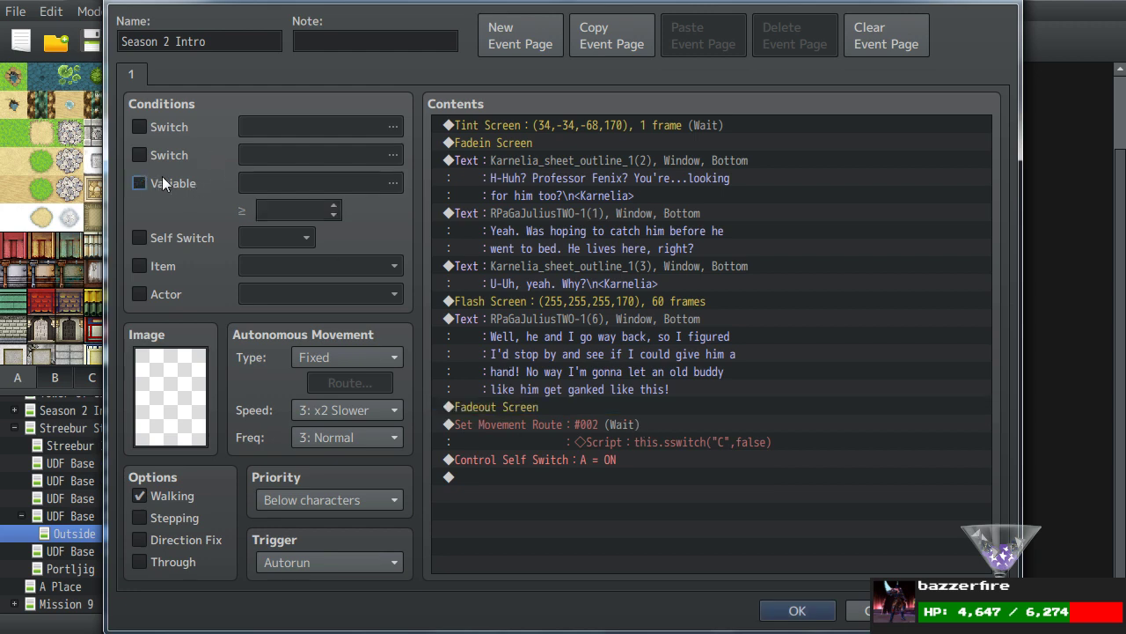
{"action": "left_click", "coordinate": [520, 37]}
{"action": "left_click", "coordinate": [140, 266]}
{"action": "left_click", "coordinate": [140, 266]}
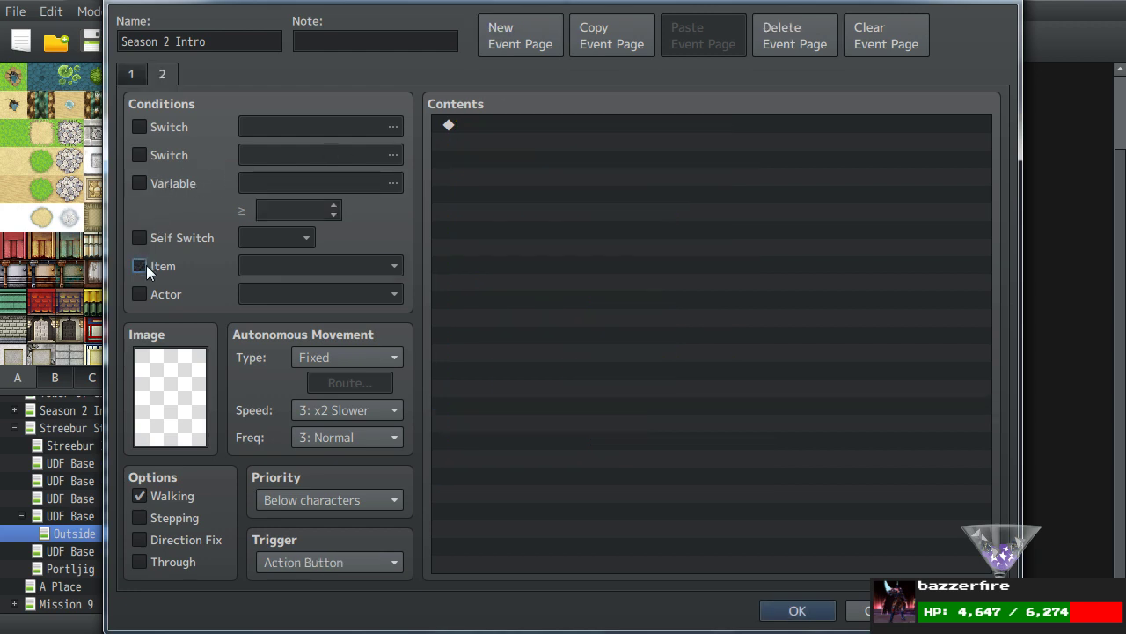
{"action": "left_click", "coordinate": [141, 237]}
{"action": "left_click", "coordinate": [134, 75]}
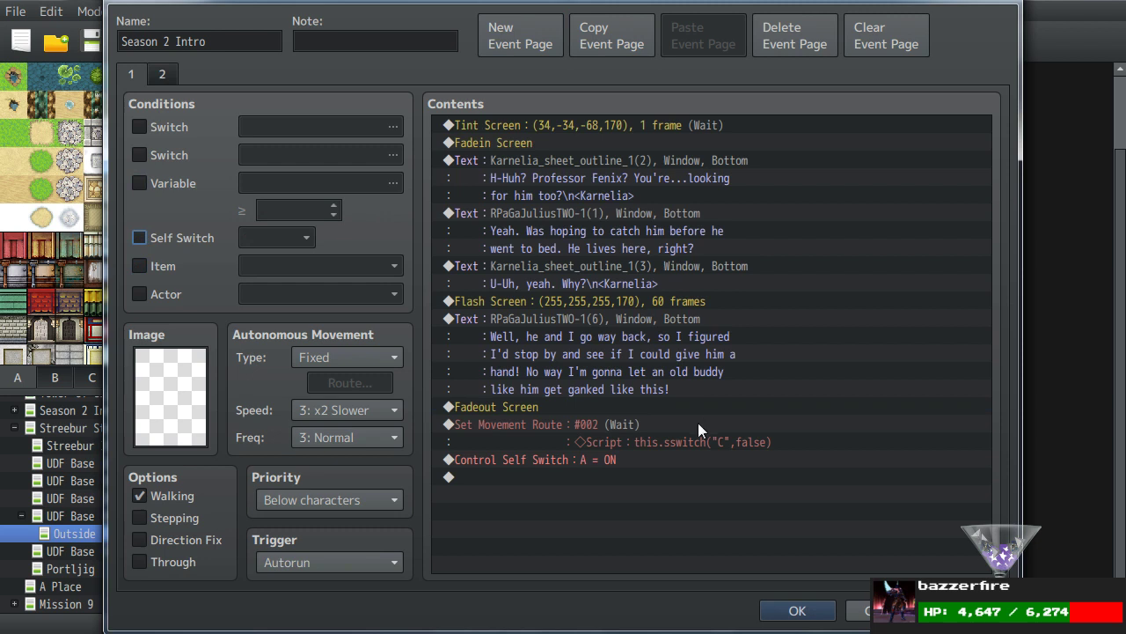
On page 1, delete the #002 movement route that runs the this.sswitch("C",false) script.
{"action": "left_click", "coordinate": [579, 461]}
{"action": "left_click", "coordinate": [554, 424]}
{"action": "key", "text": "ctrl+v"}
{"action": "key", "text": "Delete"}
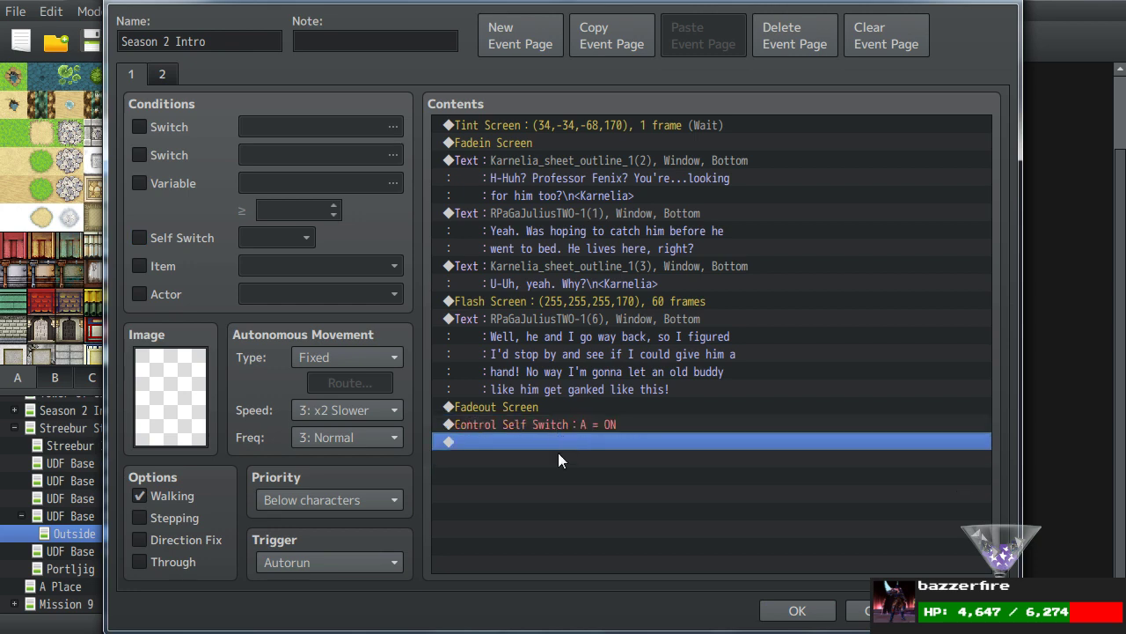
Add a Transfer Player command at the end of page 1 to UDF Base (Meeting Room) at 8,4, facing down.
{"action": "double_click", "coordinate": [558, 458]}
{"action": "left_click", "coordinate": [531, 130]}
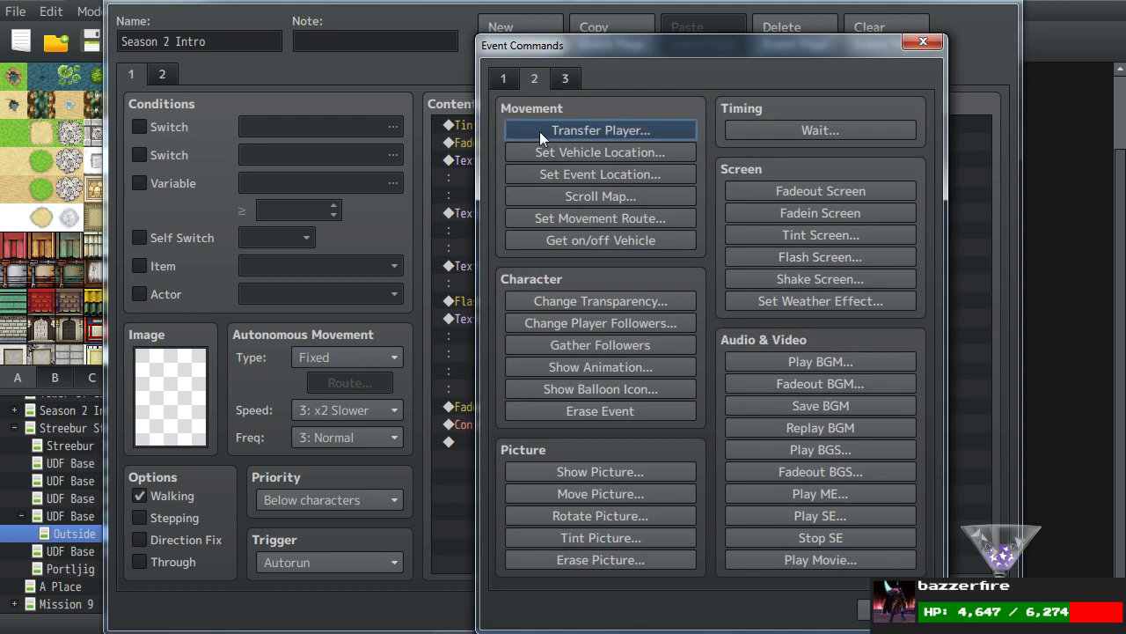
{"action": "scroll", "coordinate": [418, 387], "scroll_direction": "down", "scroll_amount": 5}
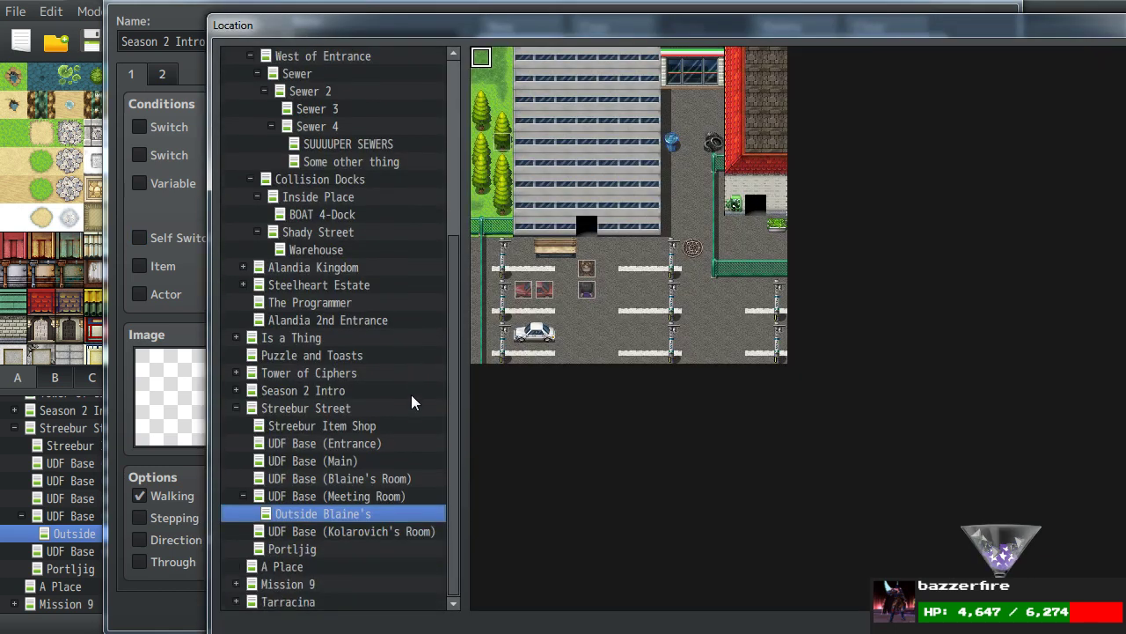
{"action": "left_click", "coordinate": [288, 495]}
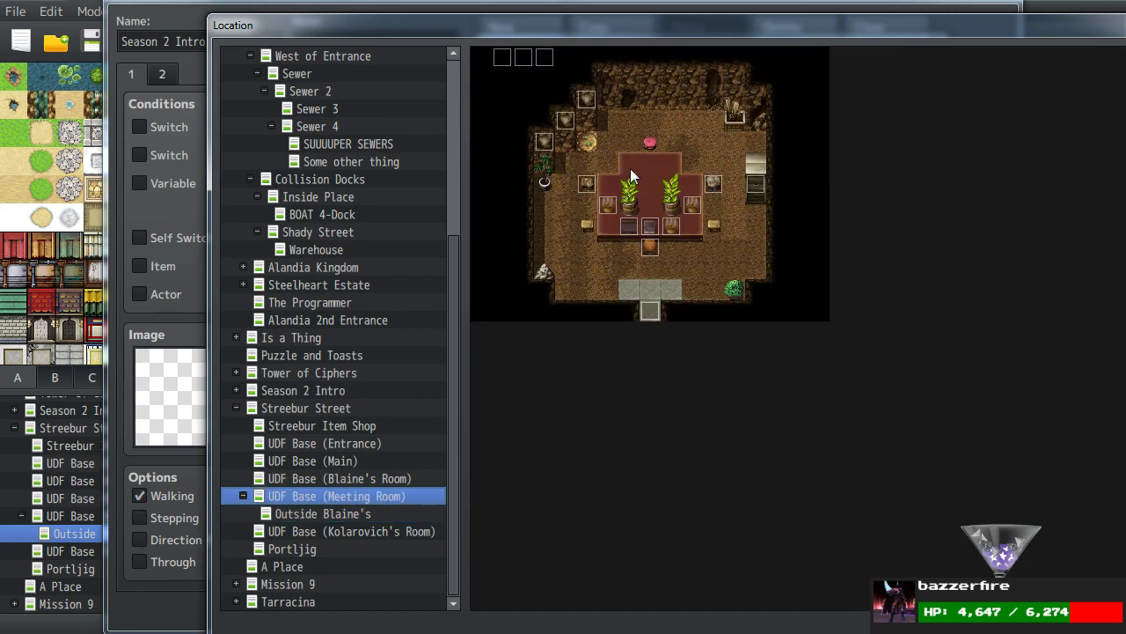
{"action": "double_click", "coordinate": [713, 219]}
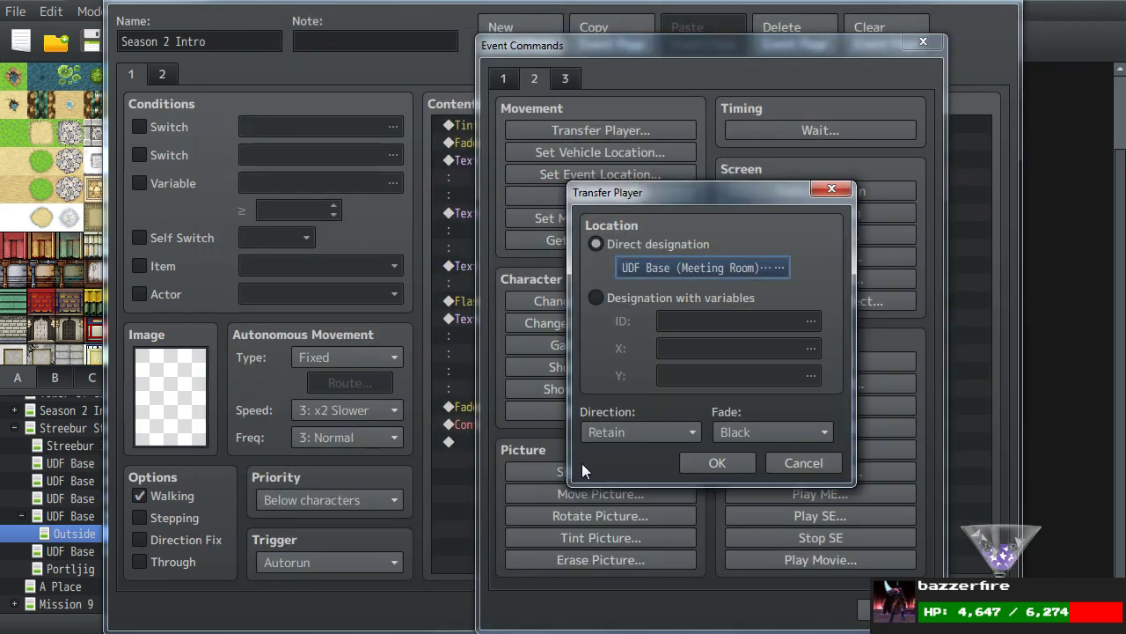
{"action": "left_click", "coordinate": [641, 432]}
{"action": "left_click", "coordinate": [616, 473]}
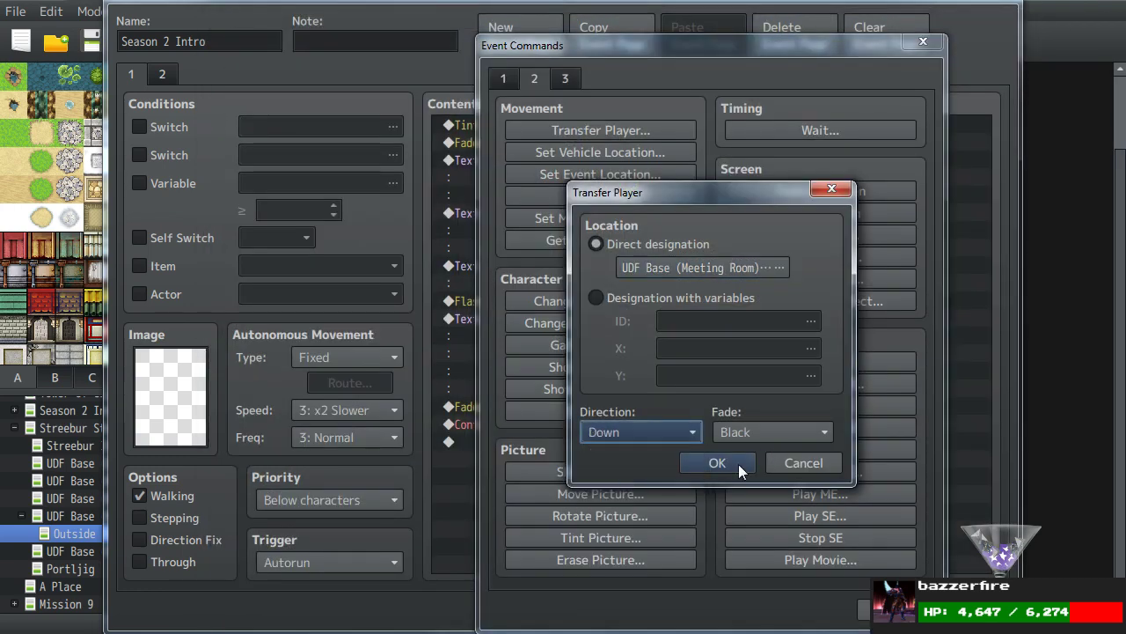
{"action": "left_click", "coordinate": [738, 464]}
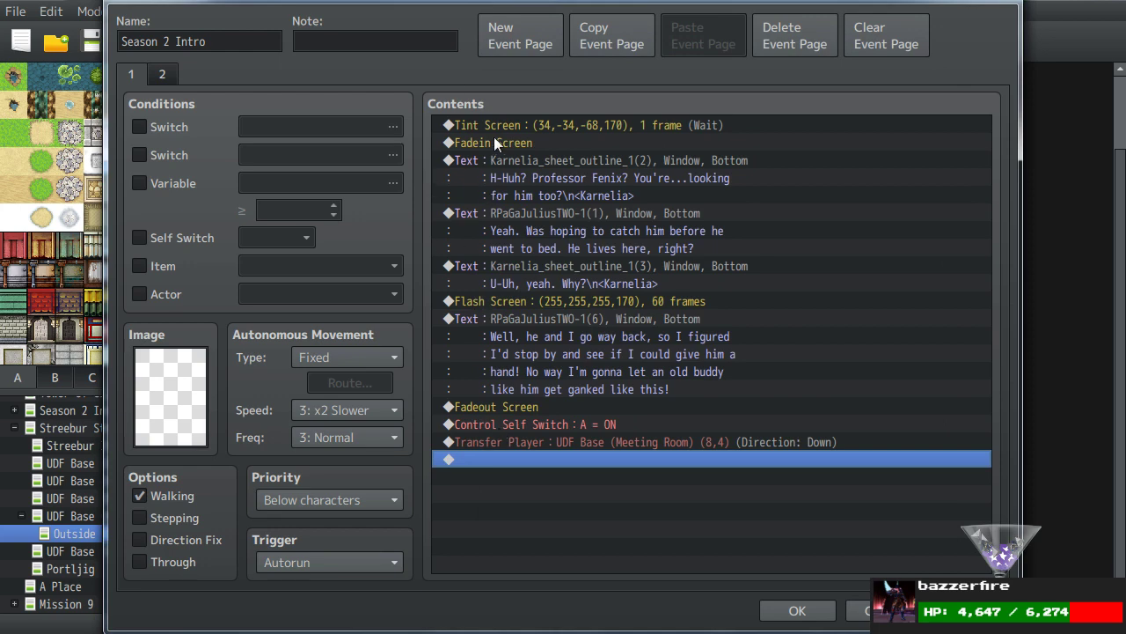
Insert a Change Transparency: ON command before Fadein Screen.
{"action": "double_click", "coordinate": [496, 141]}
{"action": "left_click", "coordinate": [568, 301]}
{"action": "left_click", "coordinate": [662, 369]}
{"action": "left_click", "coordinate": [523, 143]}
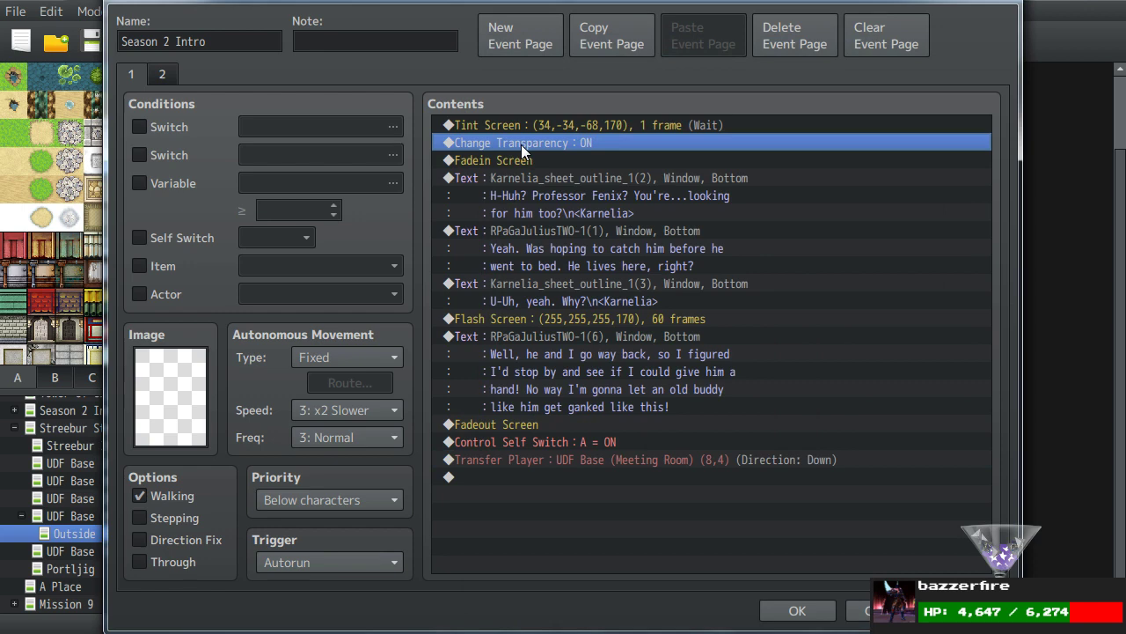
Insert a Change Transparency: OFF command after Fadeout Screen and save the event.
{"action": "left_click", "coordinate": [484, 447]}
{"action": "key", "text": "ctrl+v"}
{"action": "double_click", "coordinate": [485, 437]}
{"action": "left_click", "coordinate": [722, 336]}
{"action": "left_click", "coordinate": [686, 371]}
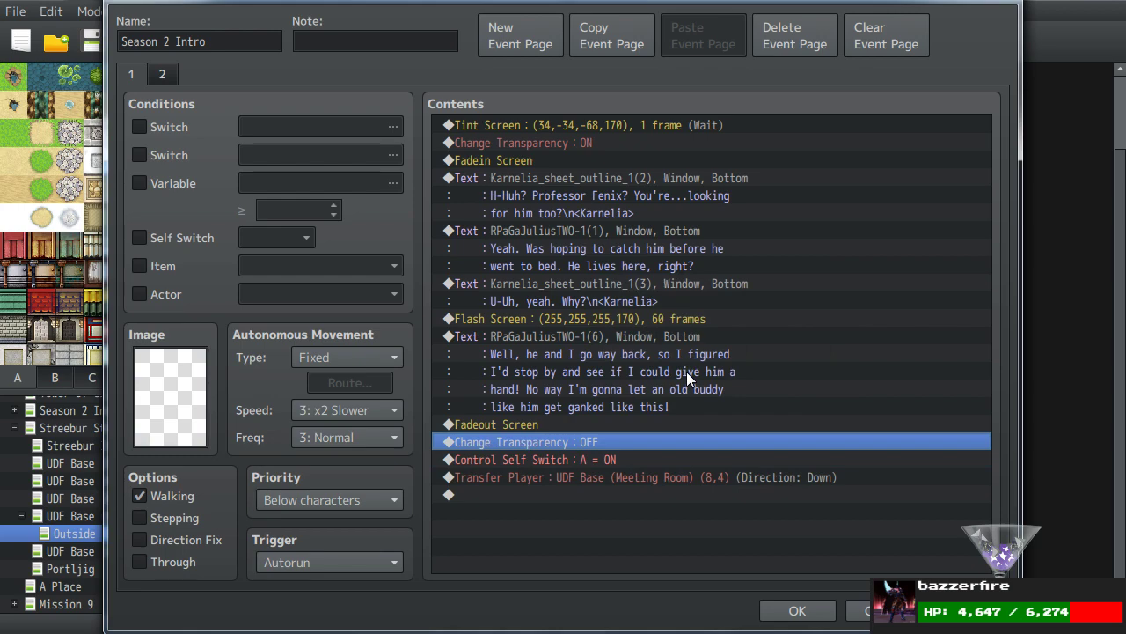
{"action": "left_click", "coordinate": [796, 610]}
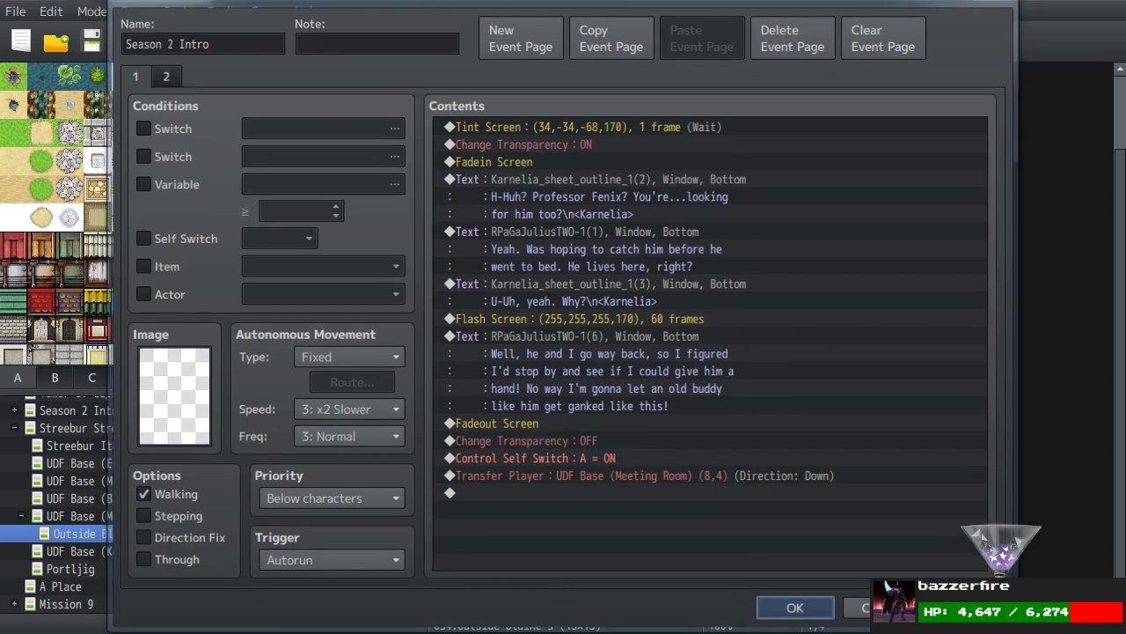
Turn off Autoplay BGM in the properties of the copied Outside Blaine's map.
{"action": "right_click", "coordinate": [58, 546]}
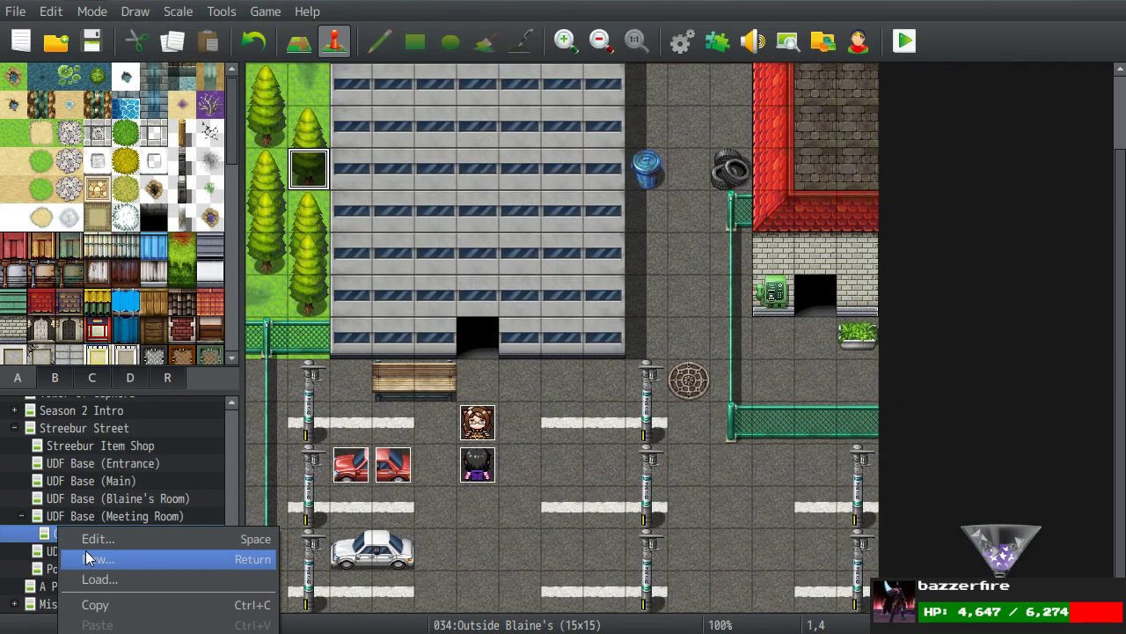
{"action": "left_click", "coordinate": [93, 536]}
{"action": "left_click", "coordinate": [219, 240]}
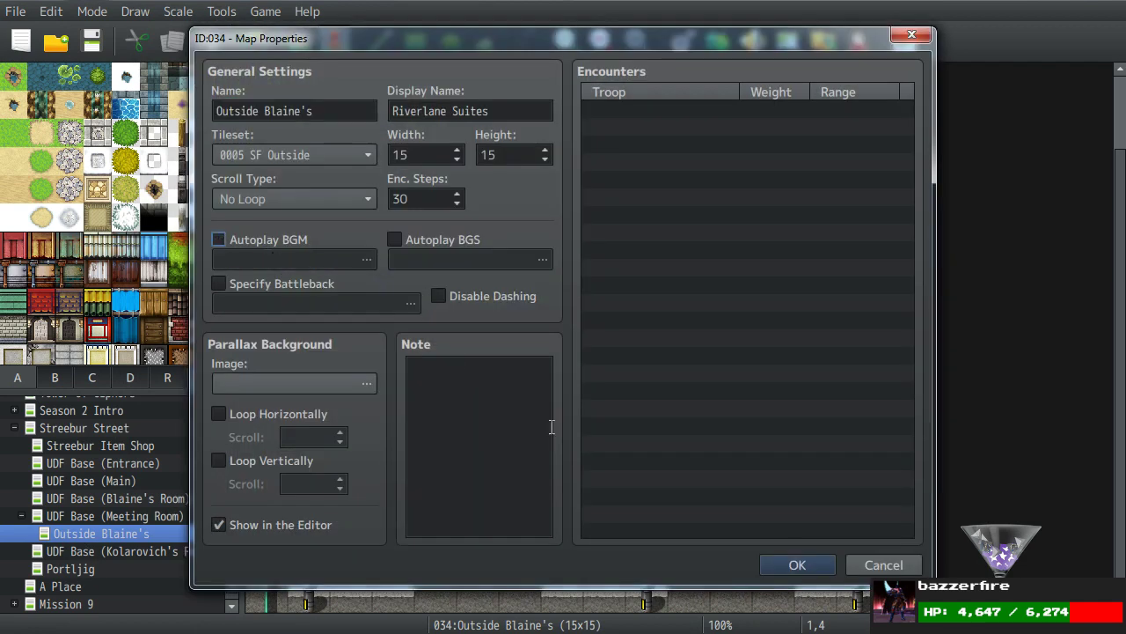
{"action": "left_click", "coordinate": [775, 565]}
{"action": "double_click", "coordinate": [521, 338]}
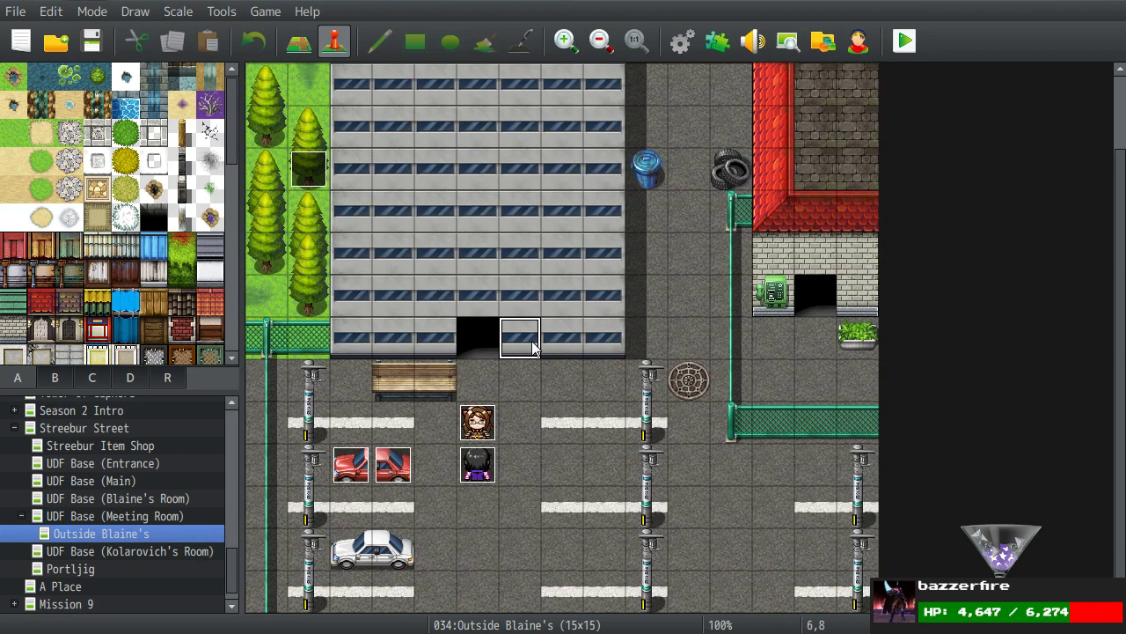
{"action": "left_click", "coordinate": [102, 550]}
{"action": "left_click", "coordinate": [101, 537]}
{"action": "left_click", "coordinate": [110, 550]}
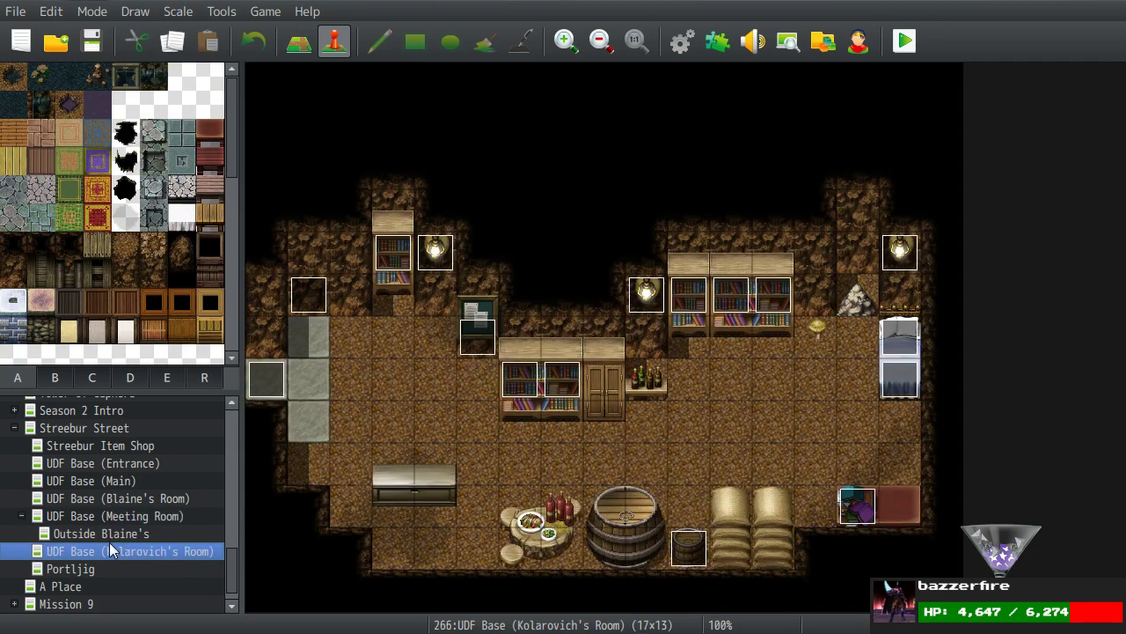
{"action": "left_click", "coordinate": [108, 537]}
{"action": "scroll", "coordinate": [111, 538], "scroll_direction": "down", "scroll_amount": 1}
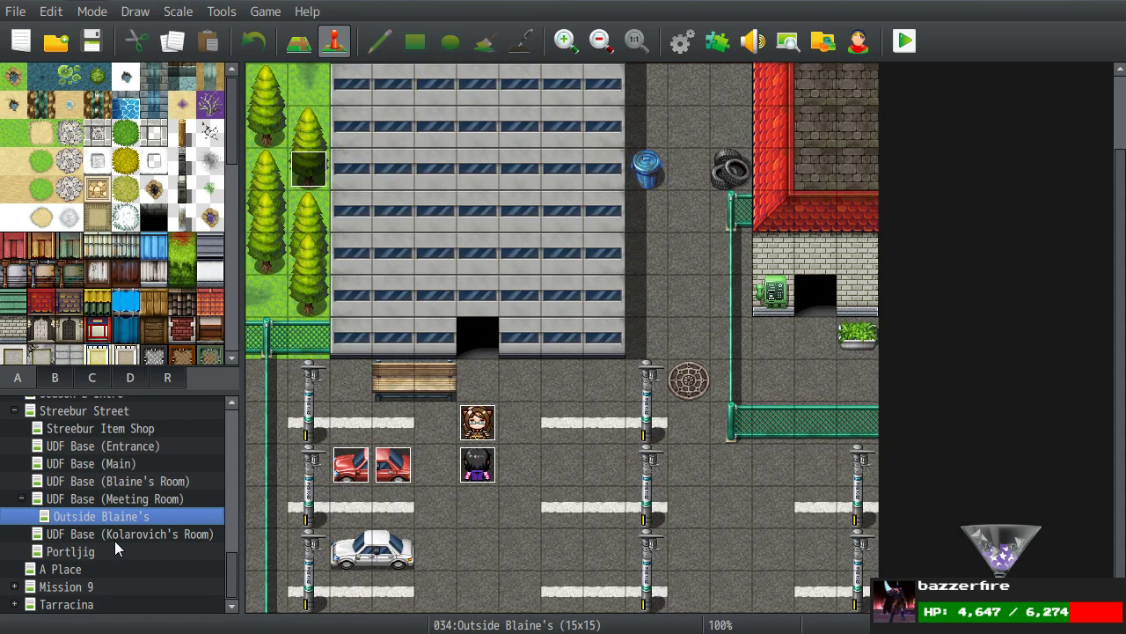
Open the original Outside Blaine's map under Uldenfair Brooks.
{"action": "left_click_drag", "start_coordinate": [221, 574], "coordinate": [218, 441]}
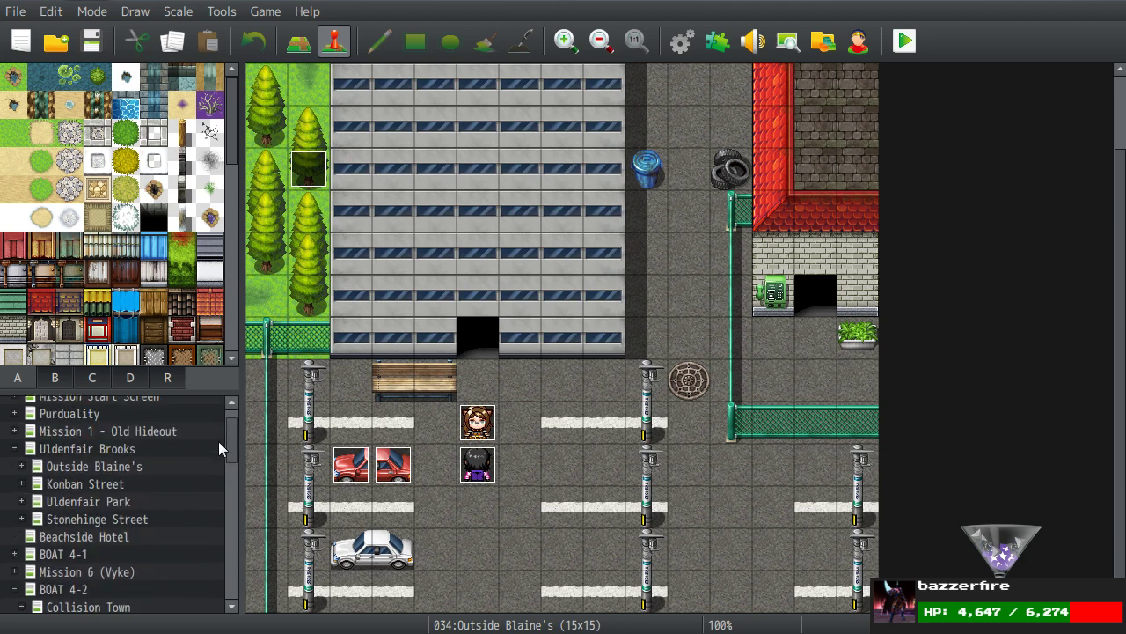
{"action": "left_click", "coordinate": [88, 468]}
{"action": "mouse_move", "coordinate": [231, 429]}
{"action": "left_mouse_down"}
{"action": "mouse_move", "coordinate": [227, 595]}
{"action": "mouse_move", "coordinate": [235, 449]}
{"action": "left_mouse_up"}
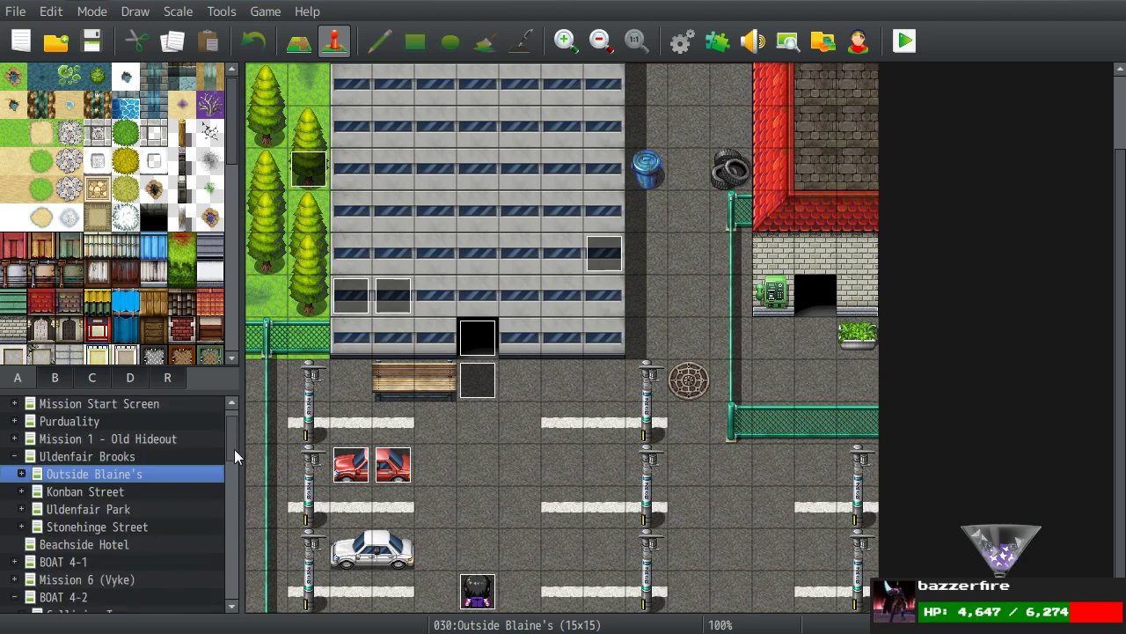
Open the 2F East map under Konban Street and look over its rooms.
{"action": "double_click", "coordinate": [26, 493]}
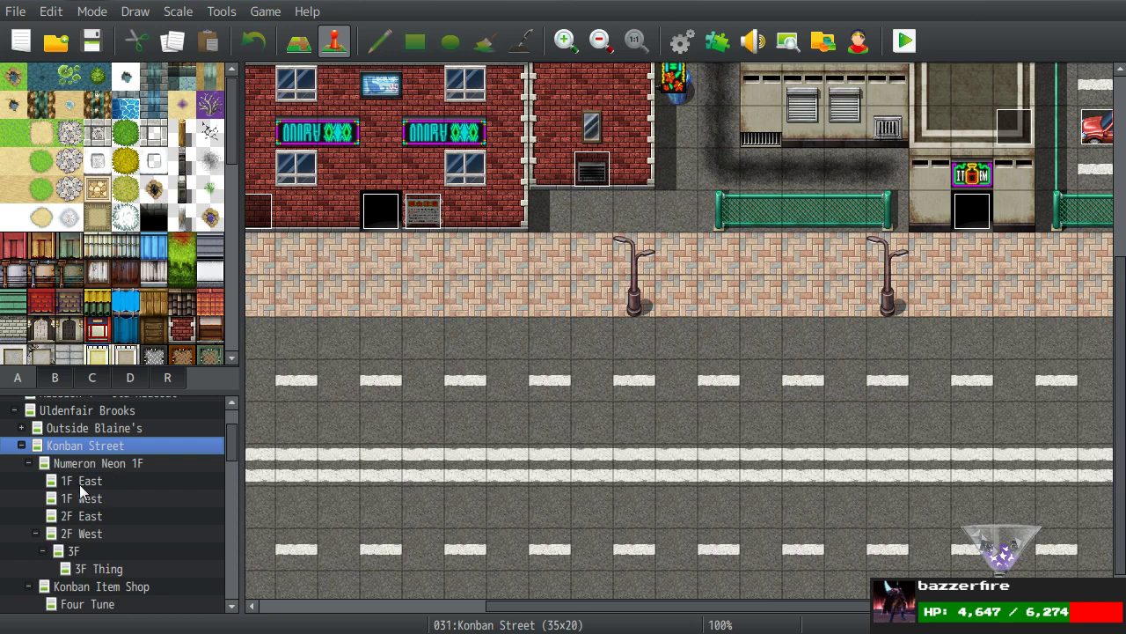
{"action": "left_click", "coordinate": [88, 520]}
{"action": "mouse_move", "coordinate": [684, 374]}
{"action": "middle_mouse_down"}
{"action": "mouse_move", "coordinate": [567, 455]}
{"action": "mouse_move", "coordinate": [571, 397]}
{"action": "mouse_move", "coordinate": [462, 235]}
{"action": "mouse_move", "coordinate": [513, 380]}
{"action": "mouse_move", "coordinate": [597, 315]}
{"action": "mouse_move", "coordinate": [616, 272]}
{"action": "mouse_move", "coordinate": [675, 343]}
{"action": "mouse_move", "coordinate": [685, 389]}
{"action": "middle_mouse_up"}
{"action": "middle_click_drag", "start_coordinate": [515, 367], "coordinate": [393, 375]}
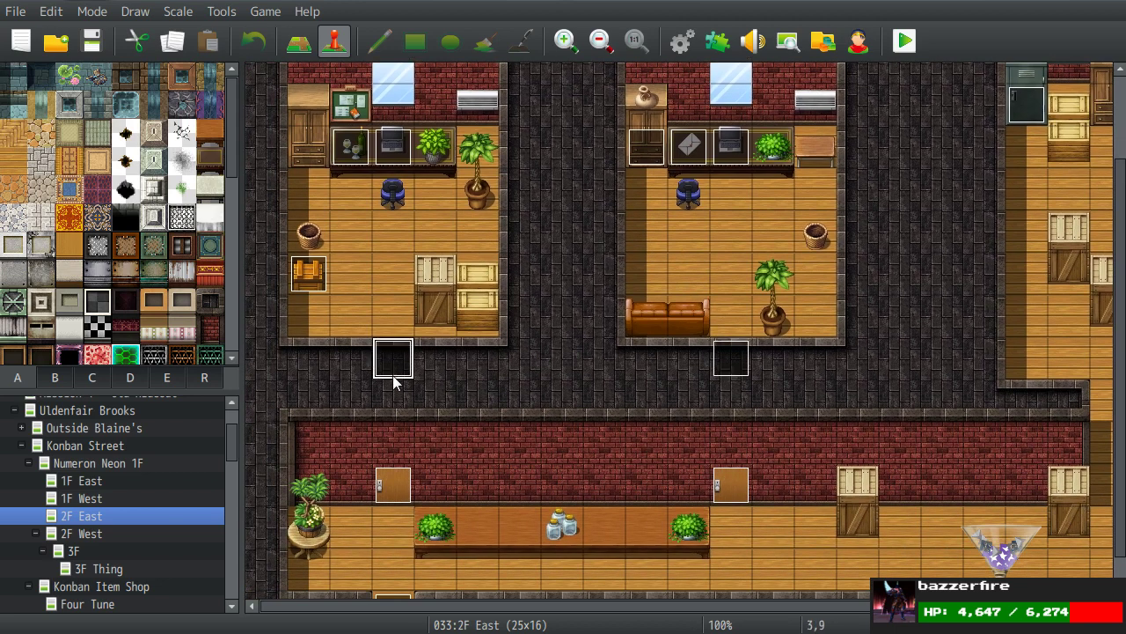
{"action": "middle_click_drag", "start_coordinate": [531, 459], "coordinate": [202, 498]}
{"action": "middle_click_drag", "start_coordinate": [490, 484], "coordinate": [673, 375]}
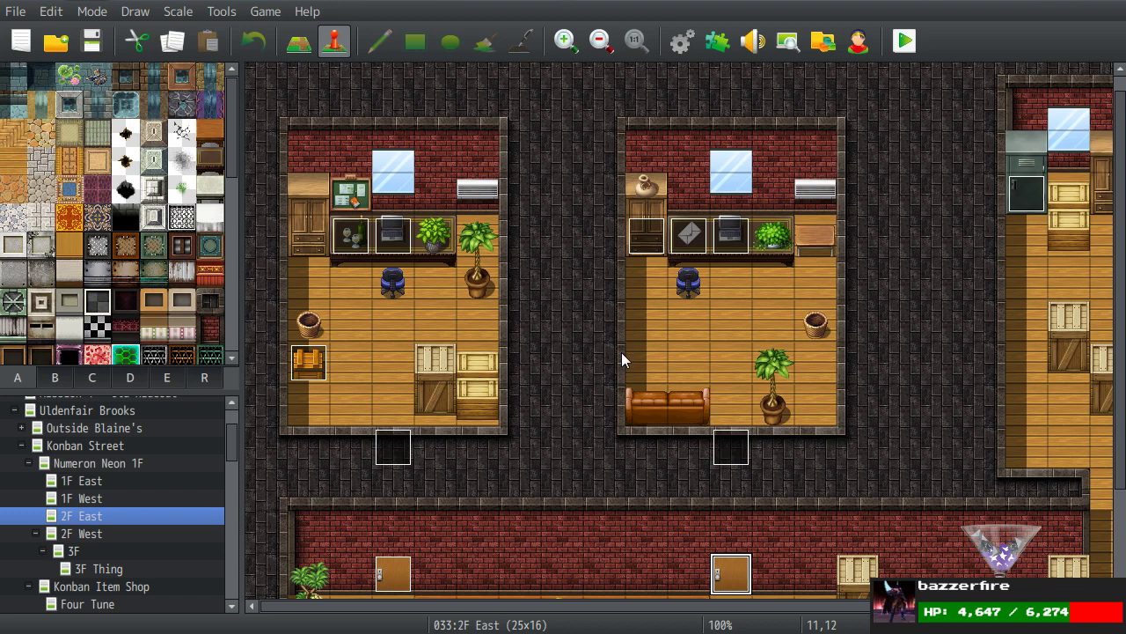
Delete both red car events from the copied Outside Blaine's map under UDF Base (Meeting Room).
{"action": "left_click", "coordinate": [22, 446]}
{"action": "left_click_drag", "start_coordinate": [232, 450], "coordinate": [253, 582]}
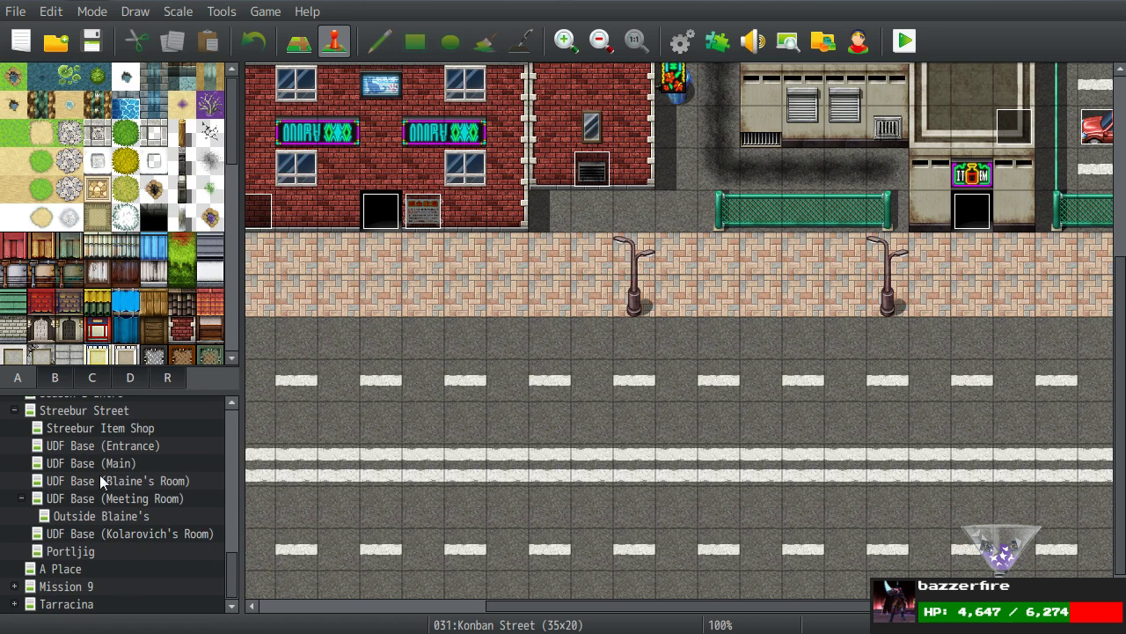
{"action": "left_click", "coordinate": [92, 517]}
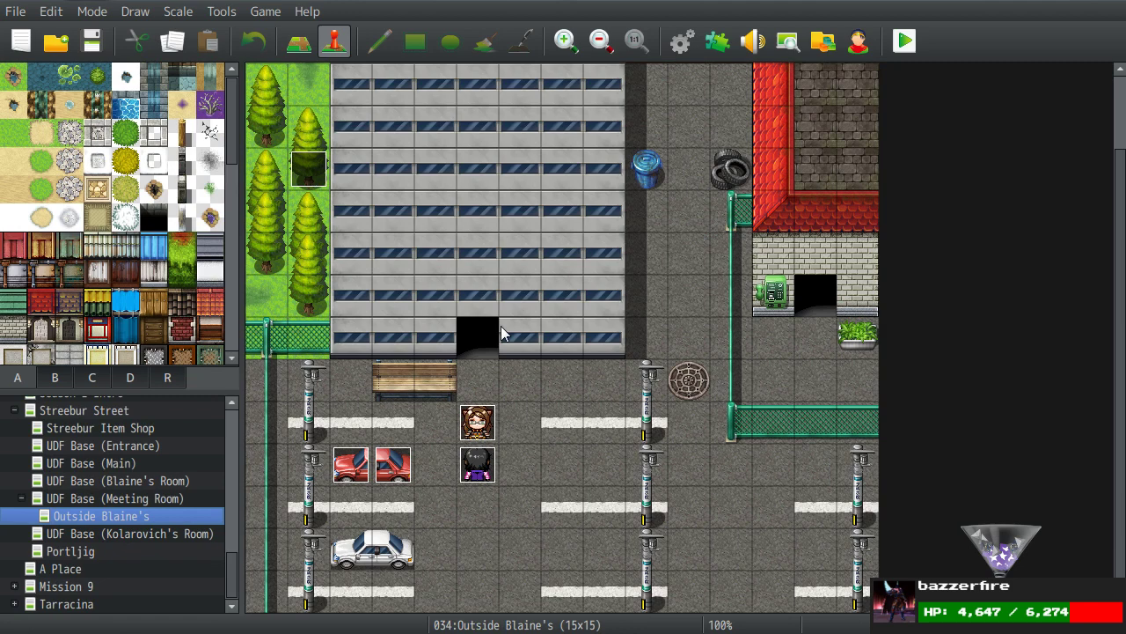
{"action": "double_click", "coordinate": [406, 467]}
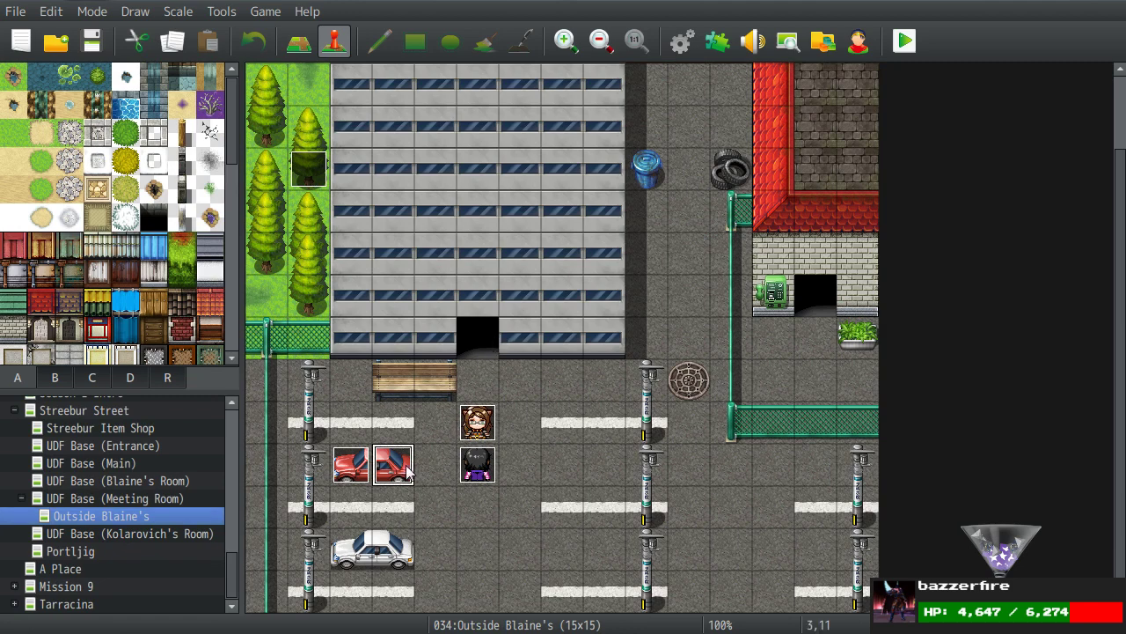
{"action": "left_click", "coordinate": [160, 86]}
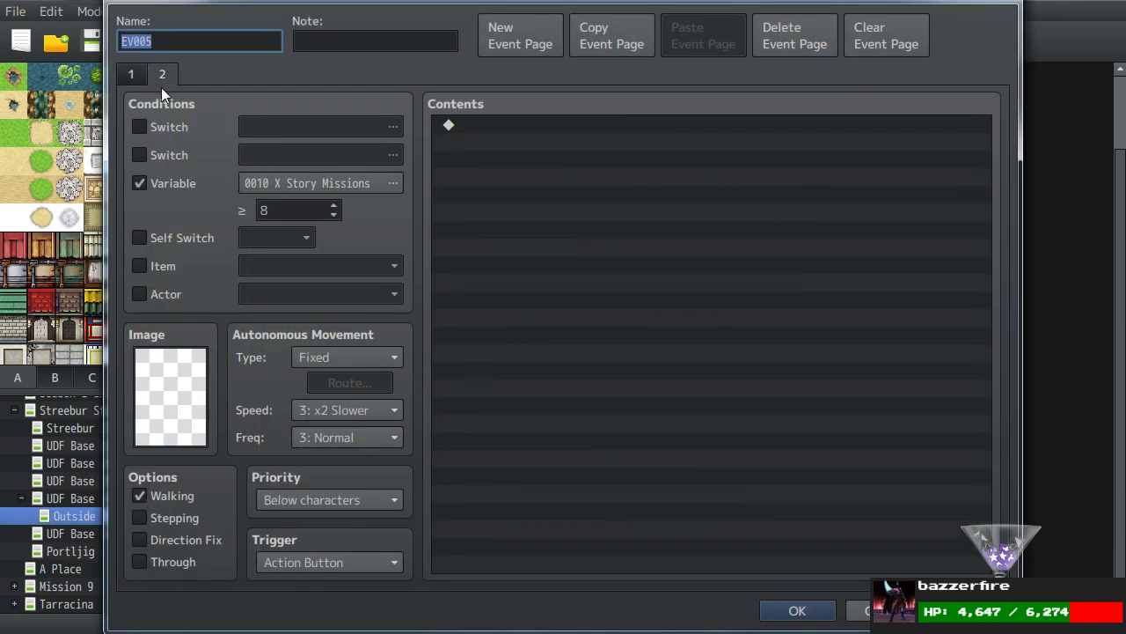
{"action": "left_click", "coordinate": [797, 610]}
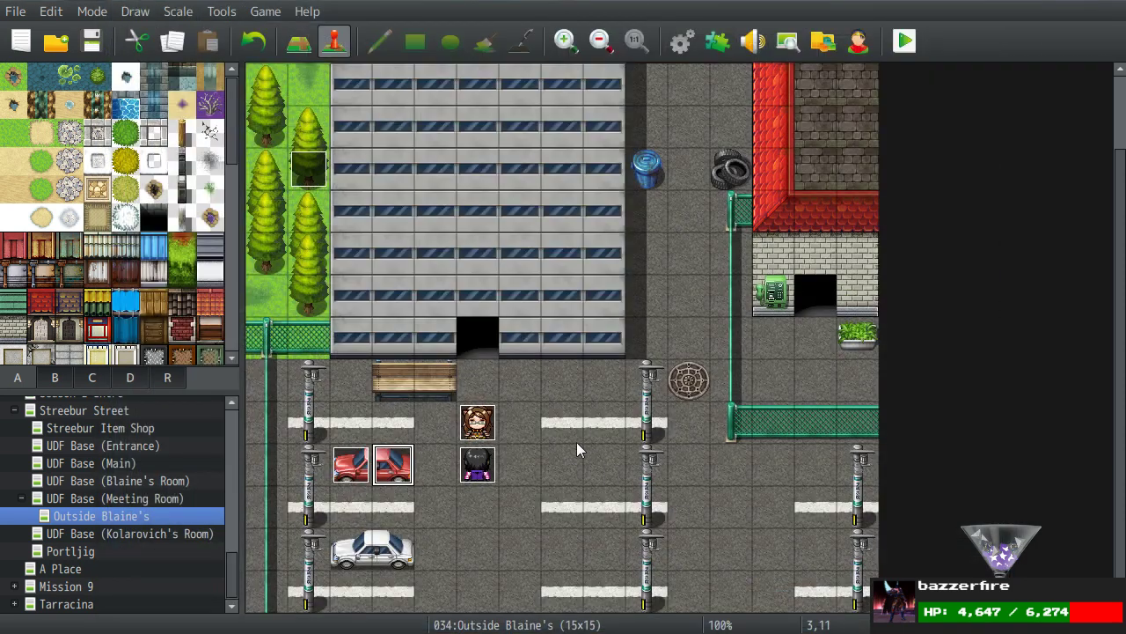
{"action": "left_click", "coordinate": [393, 465]}
{"action": "key", "text": "Delete"}
{"action": "left_click", "coordinate": [350, 465]}
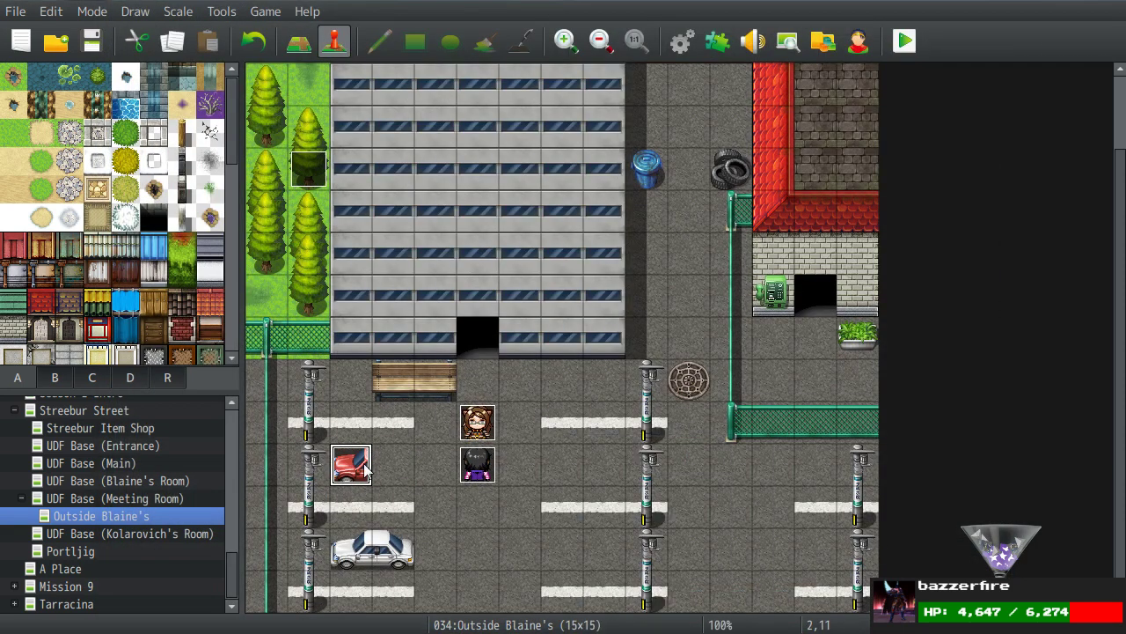
{"action": "key", "text": "Delete"}
{"action": "left_click", "coordinate": [359, 420]}
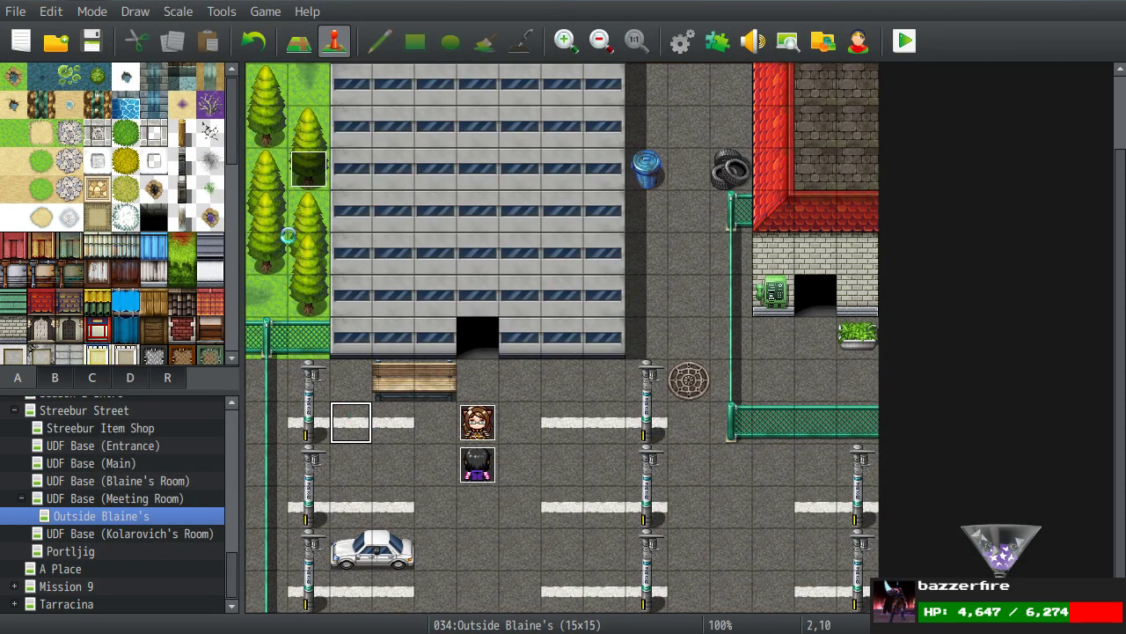
Review the command list of the Season 2 Intro event on the copied Outside Blaine's map.
{"action": "double_click", "coordinate": [302, 183]}
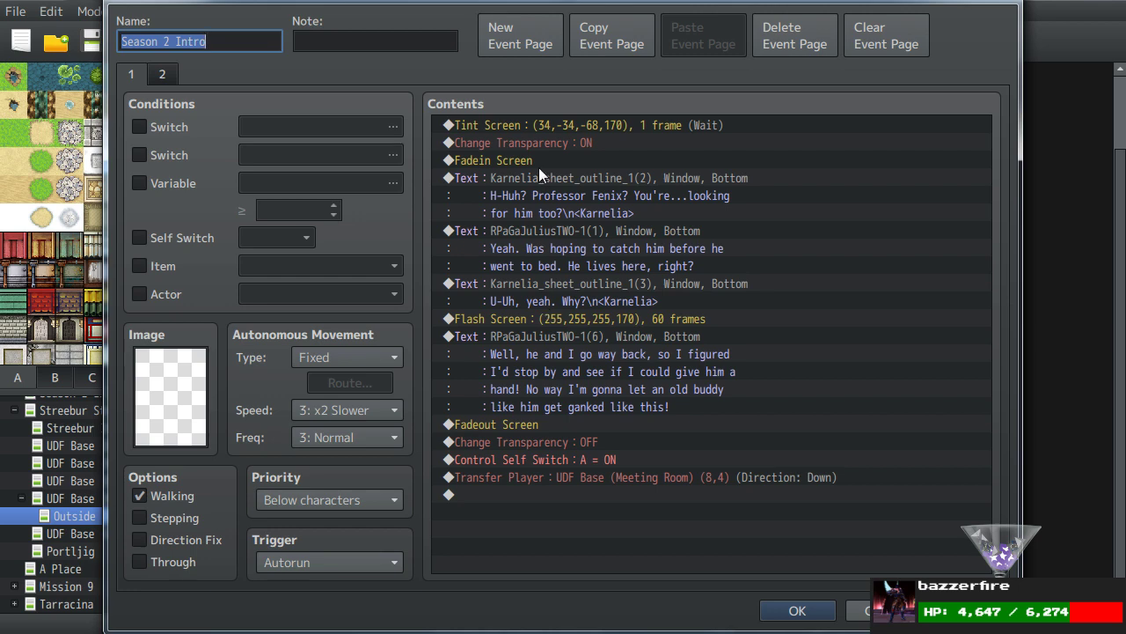
{"action": "left_click", "coordinate": [534, 125]}
{"action": "left_click", "coordinate": [507, 477], "text": "shift"}
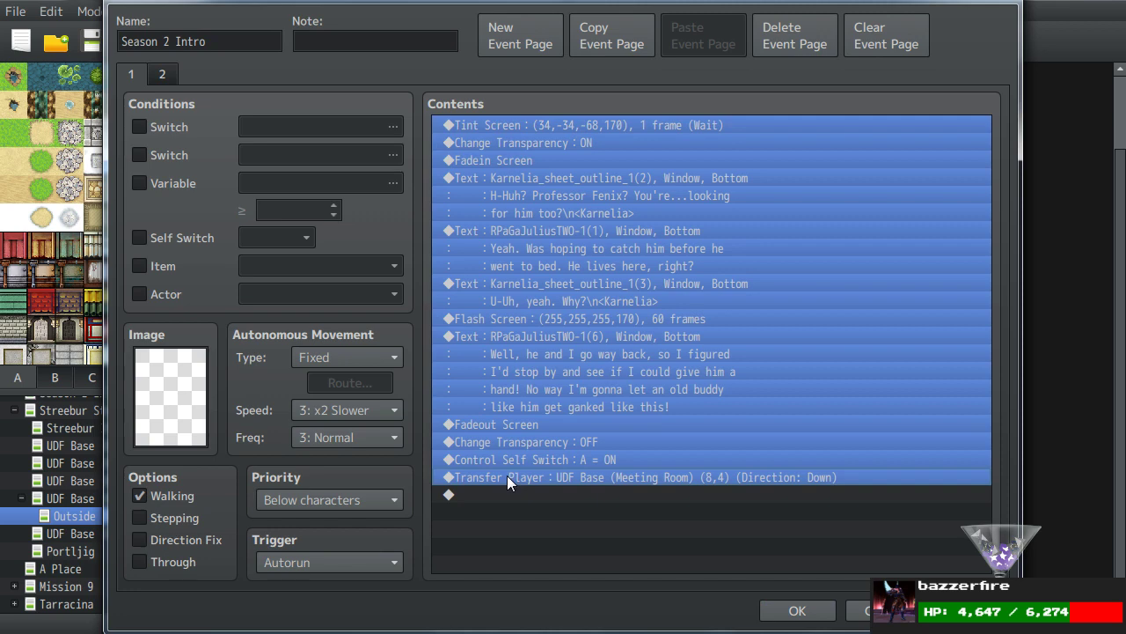
{"action": "left_click", "coordinate": [796, 611]}
{"action": "right_click", "coordinate": [584, 439]}
{"action": "left_click", "coordinate": [548, 398]}
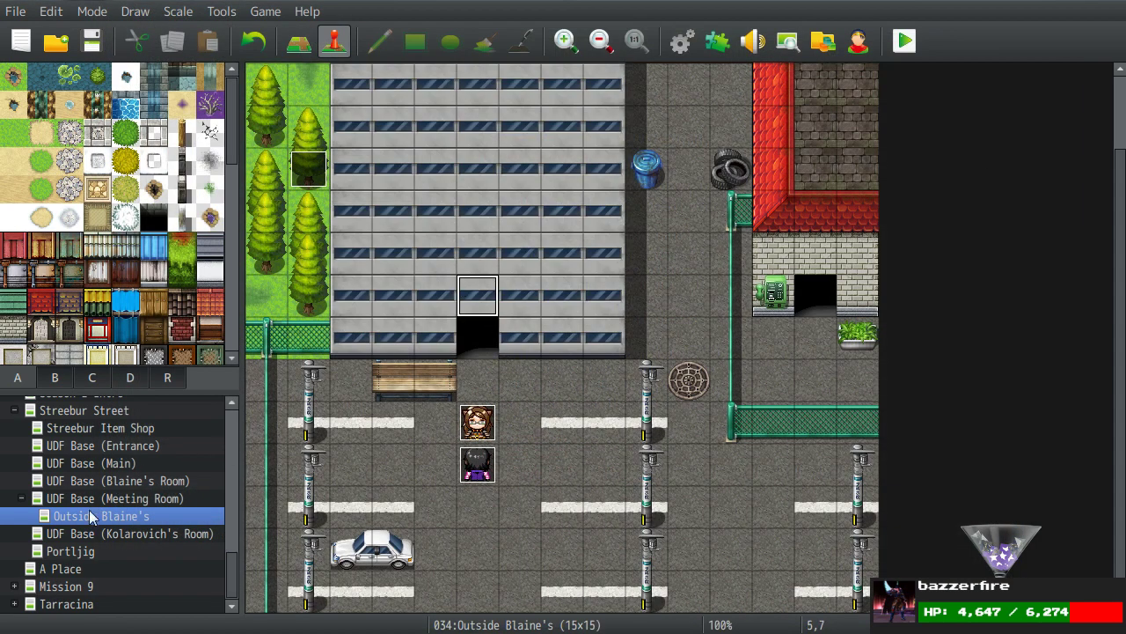
Open the Post-Kar Collect-a-thon event on the UDF Base (Meeting Room) map and check the end of page 1.
{"action": "left_click", "coordinate": [103, 482]}
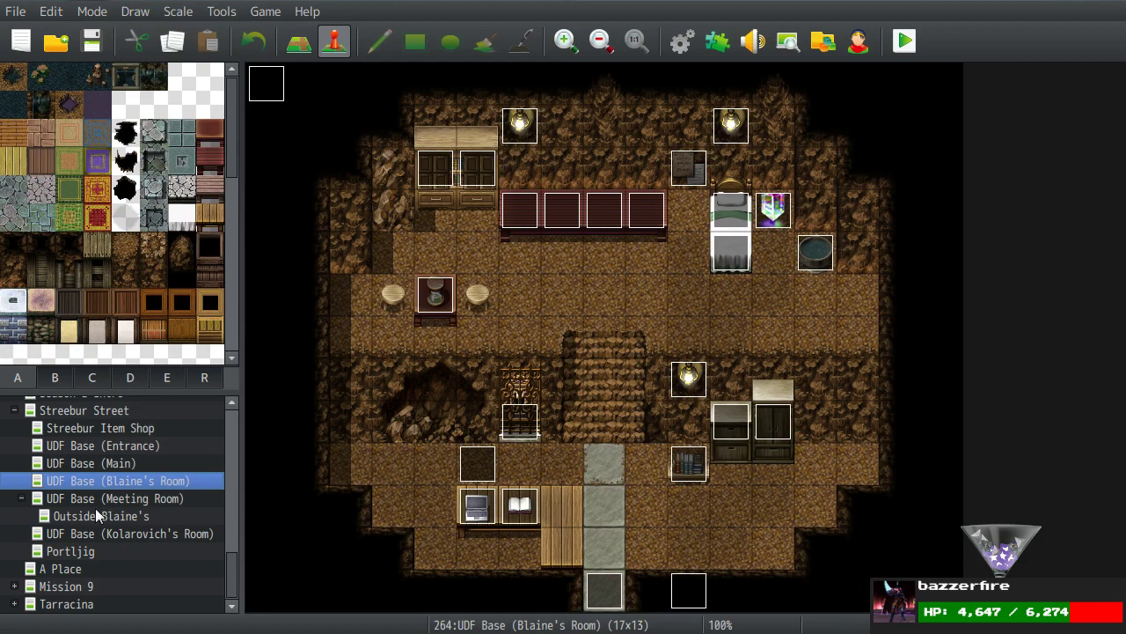
{"action": "left_click", "coordinate": [103, 499]}
{"action": "double_click", "coordinate": [397, 82]}
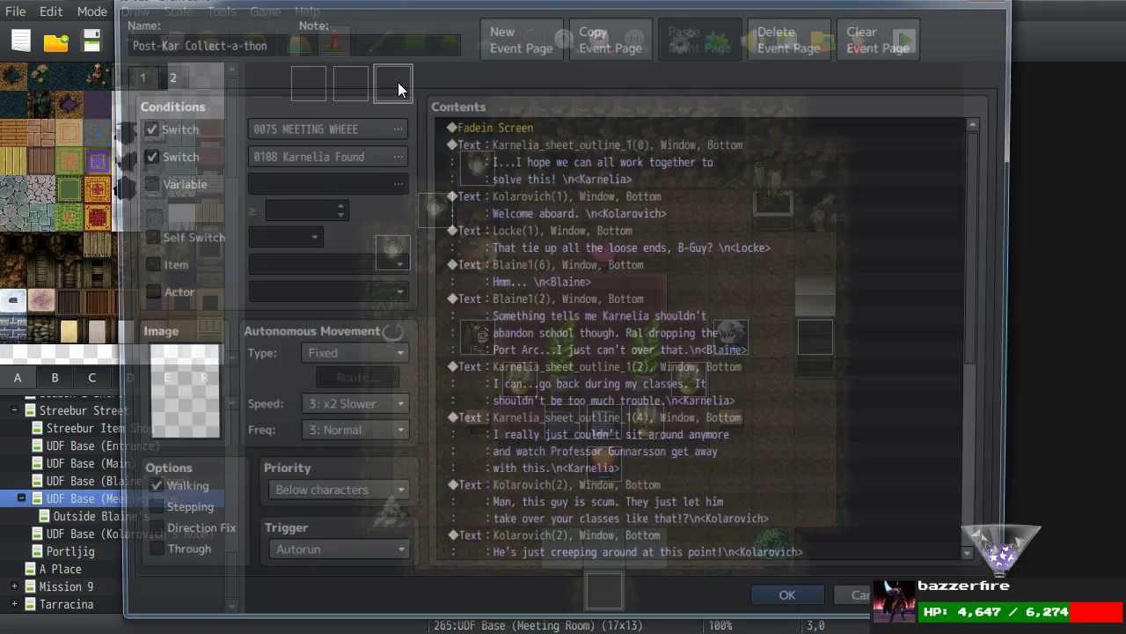
{"action": "left_click", "coordinate": [161, 74]}
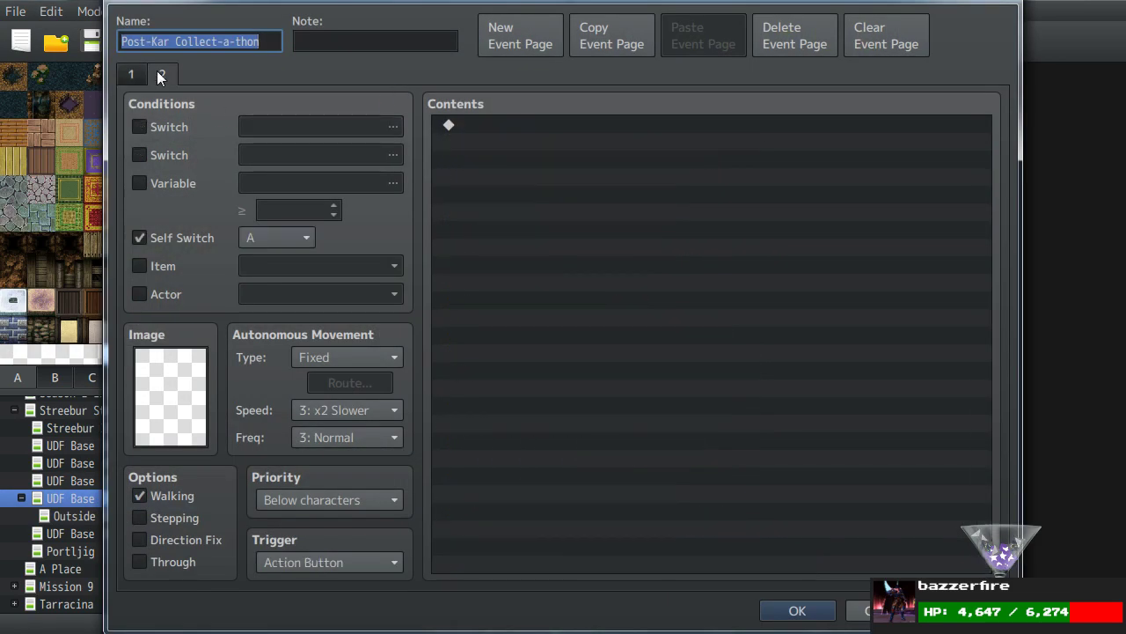
{"action": "left_click", "coordinate": [132, 76]}
{"action": "left_click_drag", "start_coordinate": [984, 264], "coordinate": [985, 483]}
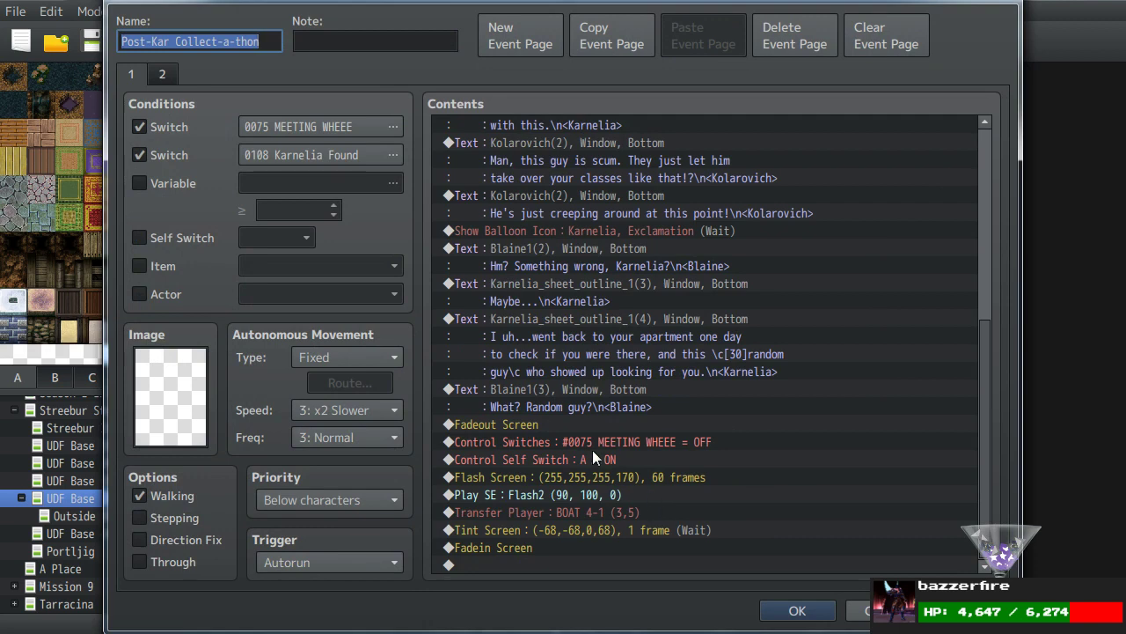
Move the Control Self Switch: A = ON command above Fadeout Screen on page 1.
{"action": "left_click", "coordinate": [541, 423]}
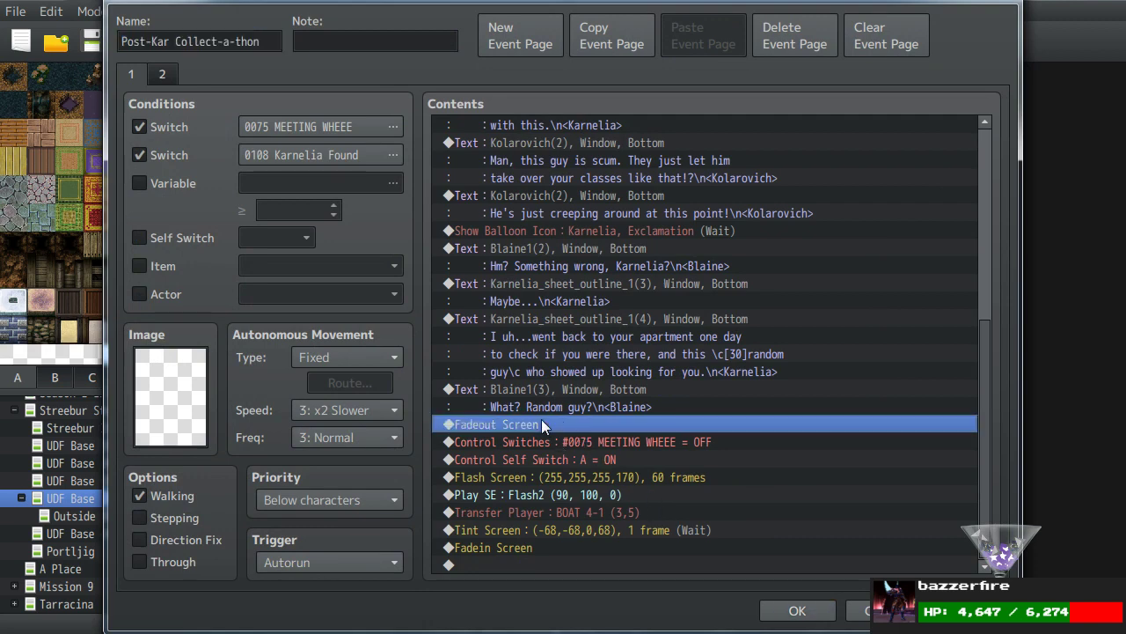
{"action": "left_click", "coordinate": [544, 441]}
{"action": "left_click", "coordinate": [544, 459]}
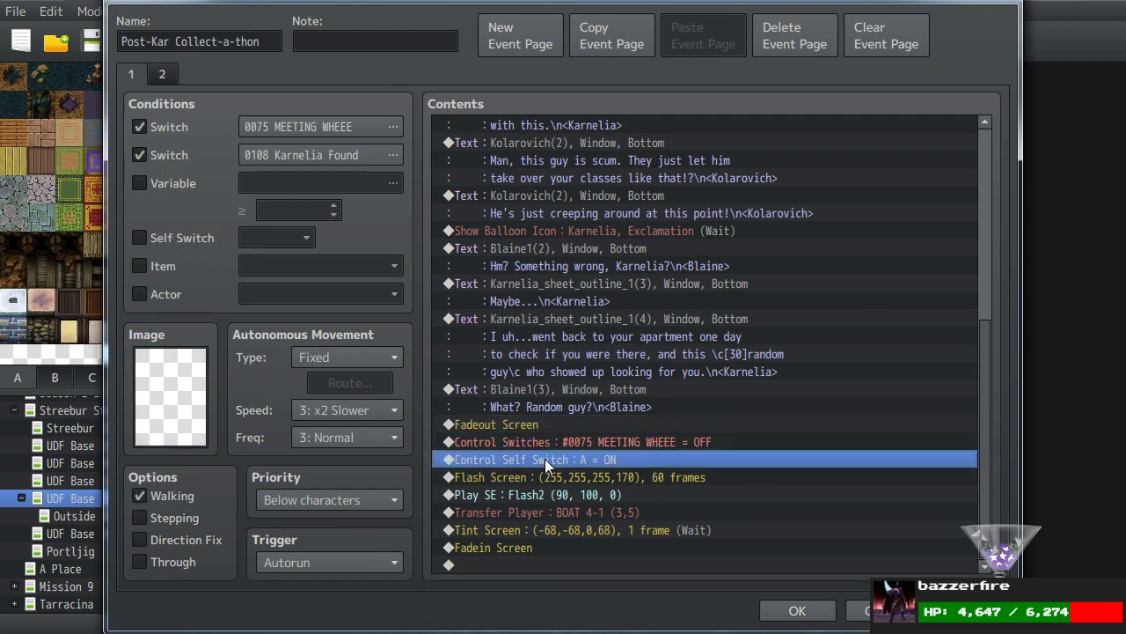
{"action": "key", "text": "Delete"}
{"action": "left_click", "coordinate": [534, 443]}
{"action": "key", "text": "ctrl+v"}
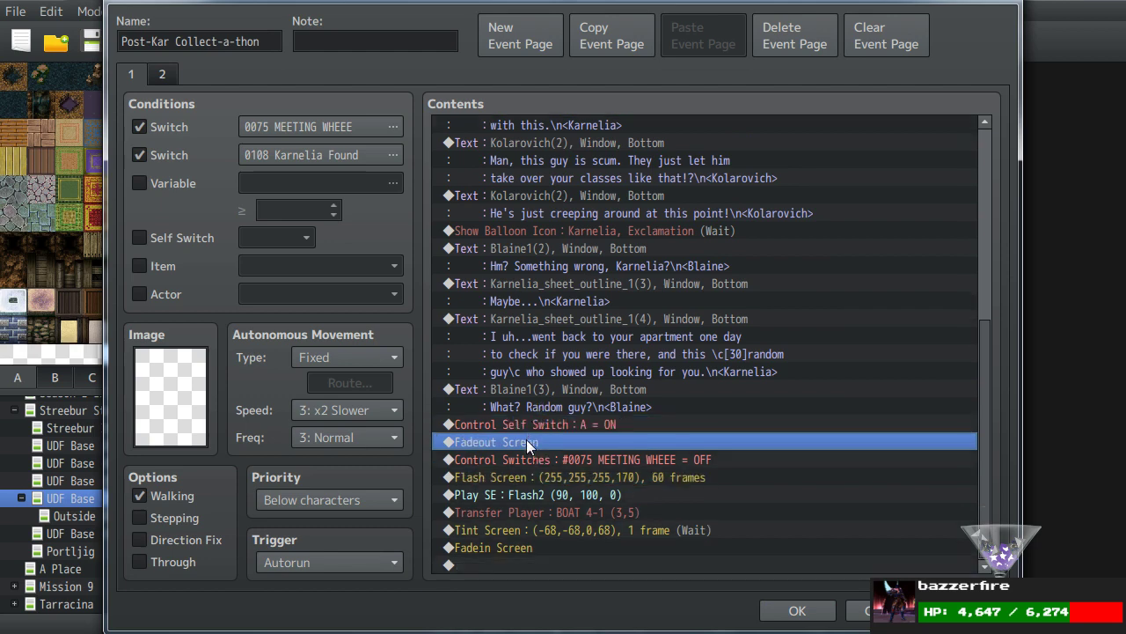
Move the commands from Control Switches #0075 MEETING WHEEE = OFF through Fadein Screen to page 2, and set that page's trigger to Autorun.
{"action": "left_click", "coordinate": [527, 456]}
{"action": "left_click", "coordinate": [517, 545], "text": "shift"}
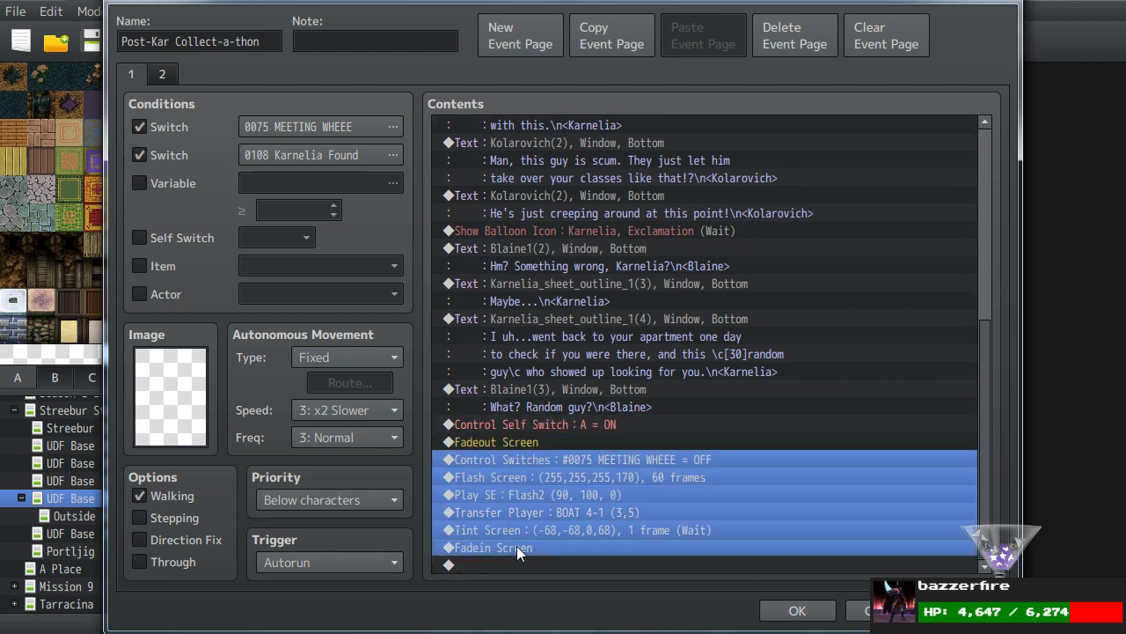
{"action": "key", "text": "Delete"}
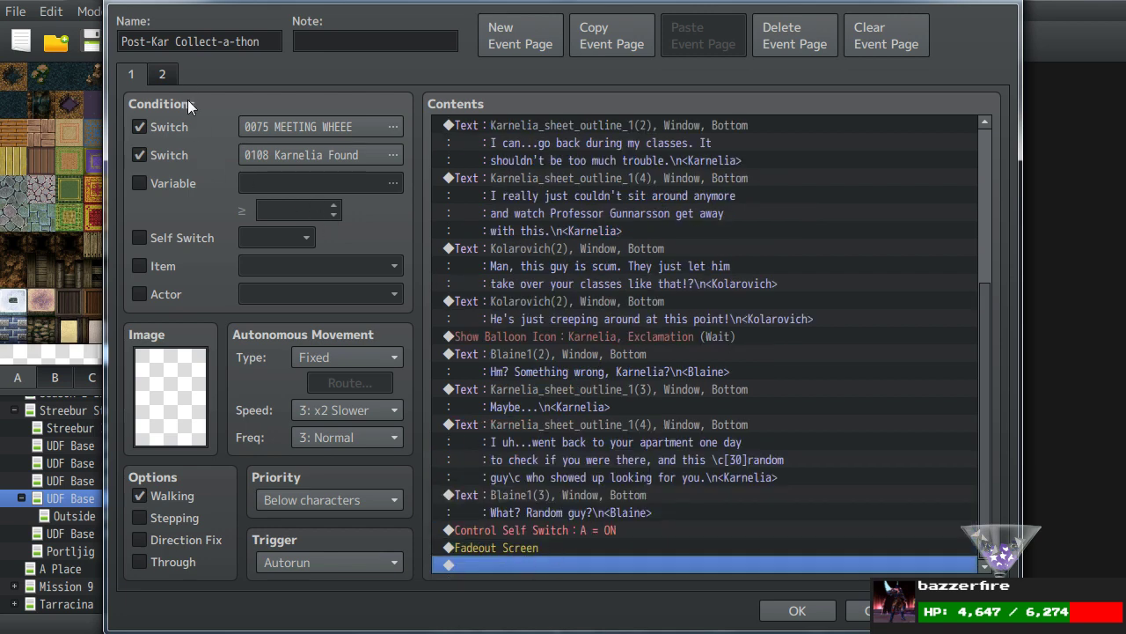
{"action": "left_click", "coordinate": [162, 74]}
{"action": "left_click", "coordinate": [320, 562]}
{"action": "left_click", "coordinate": [299, 633]}
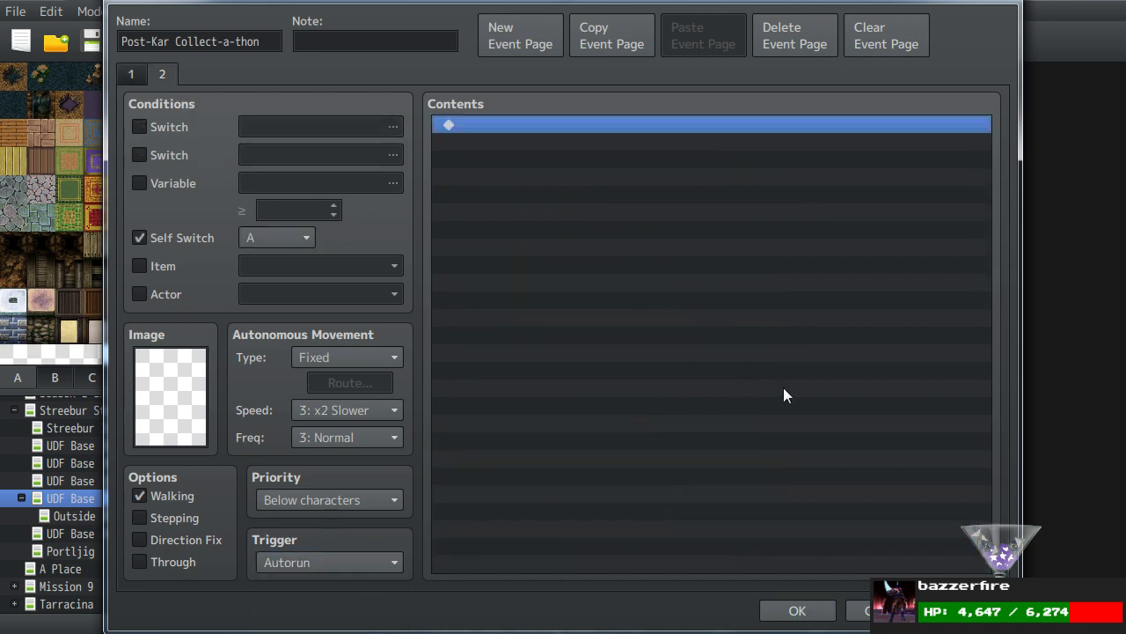
{"action": "key", "text": "ctrl+v"}
Add a Show Text command at the start of page 2 with face Blaine1(3) and the text "Huh? \n<Blaine>".
{"action": "left_click", "coordinate": [515, 129]}
{"action": "key", "text": "Insert"}
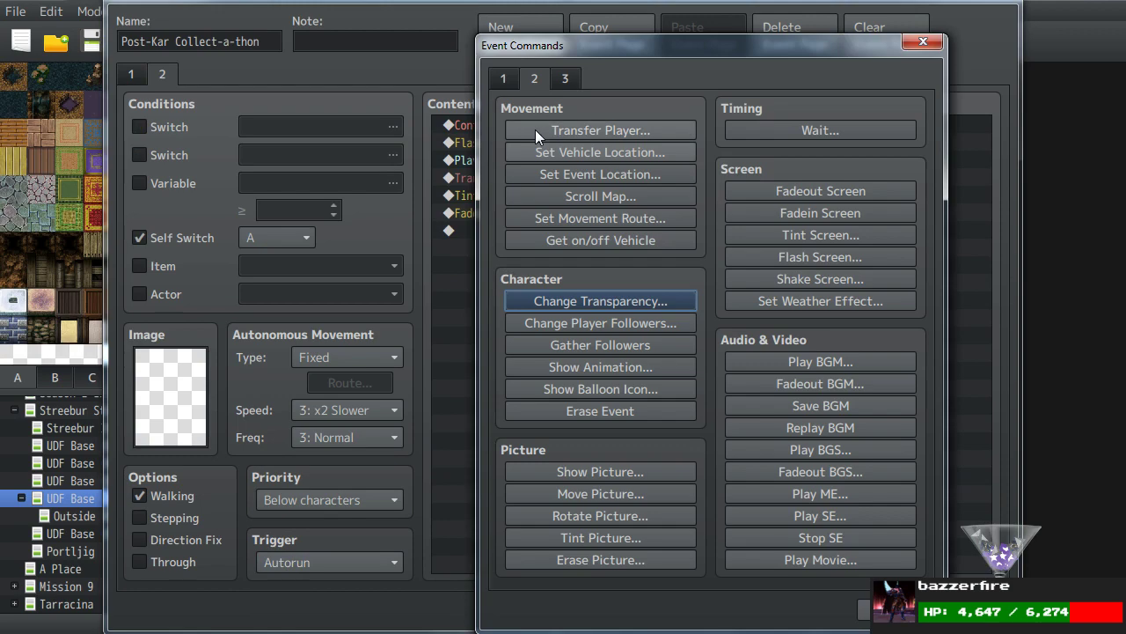
{"action": "left_click", "coordinate": [498, 79]}
{"action": "left_click", "coordinate": [616, 131]}
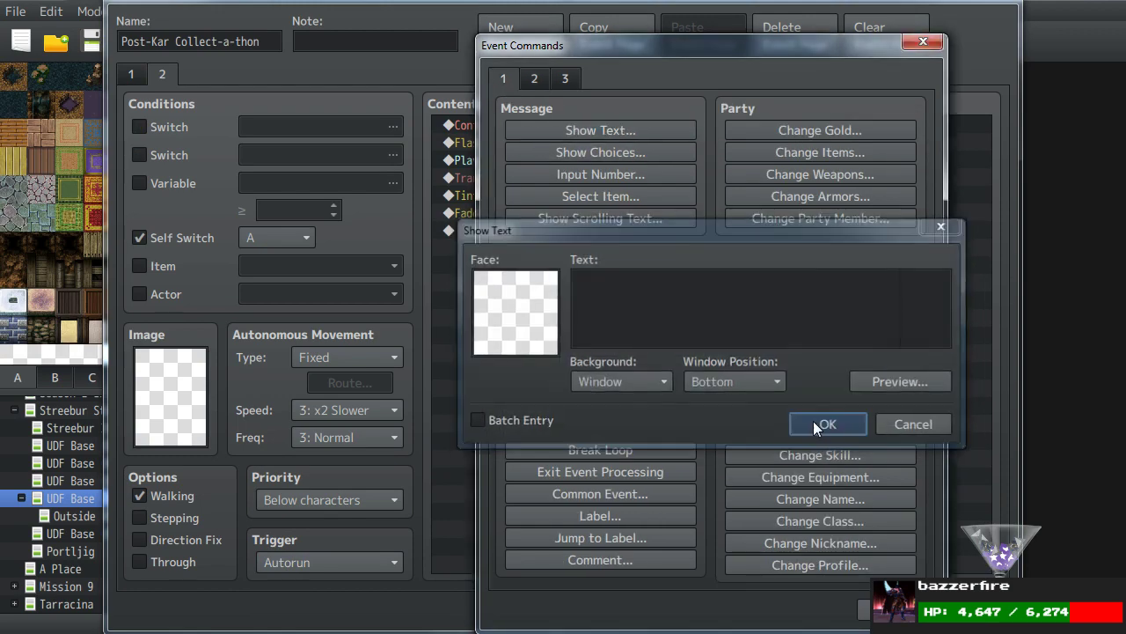
{"action": "left_click", "coordinate": [813, 421]}
{"action": "left_click", "coordinate": [488, 125]}
{"action": "double_click", "coordinate": [489, 125]}
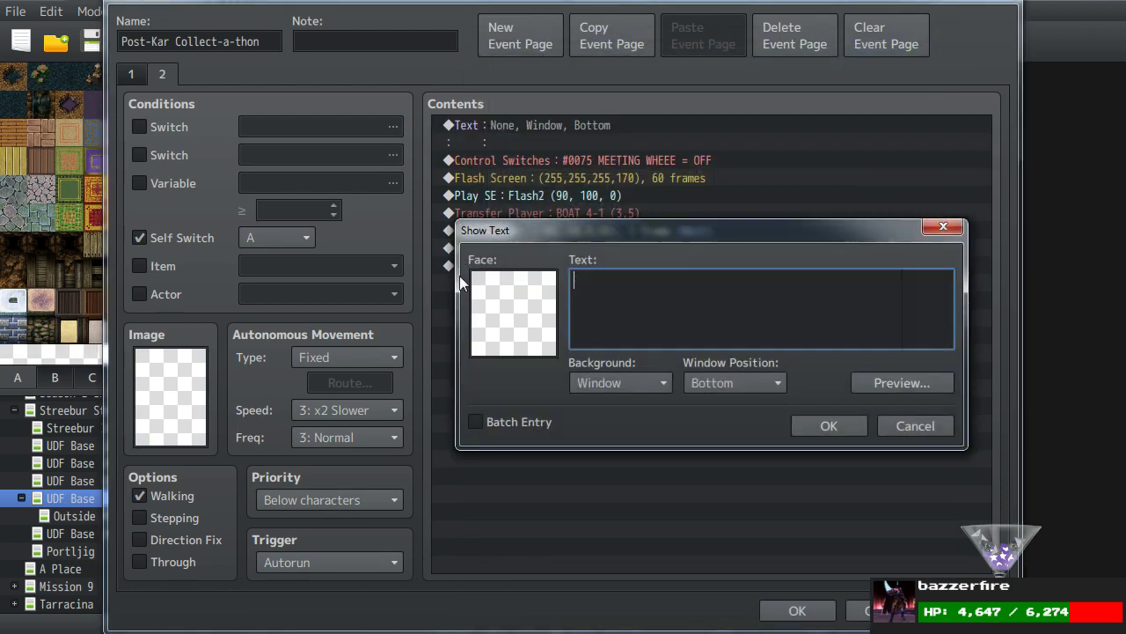
{"action": "double_click", "coordinate": [491, 311]}
{"action": "left_click", "coordinate": [461, 287]}
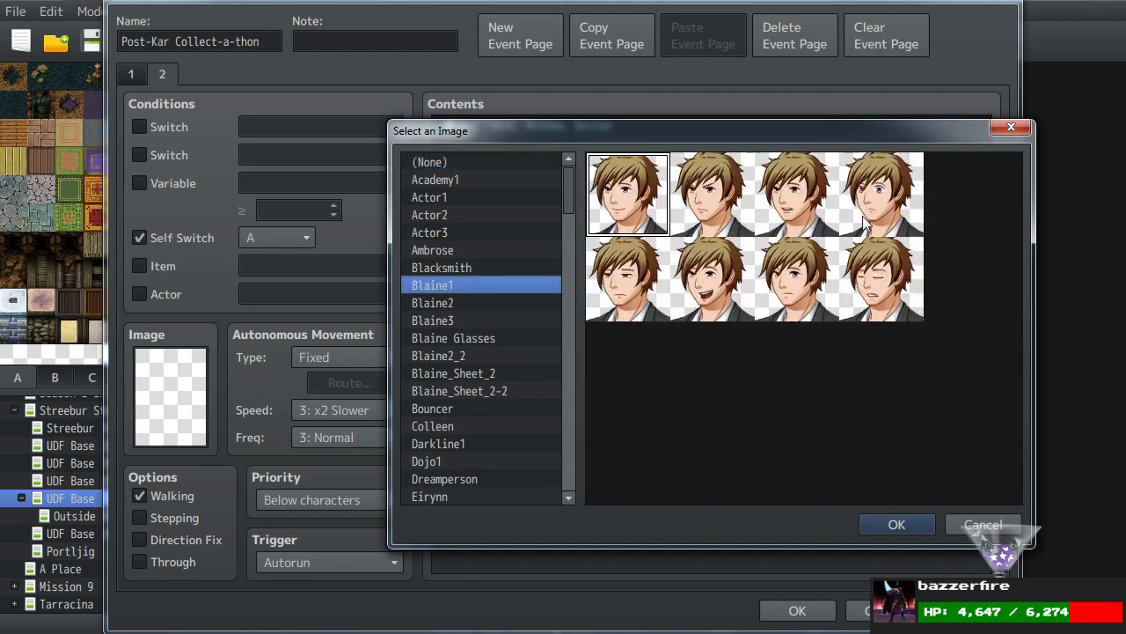
{"action": "double_click", "coordinate": [863, 216]}
{"action": "left_click", "coordinate": [671, 304]}
{"action": "type", "text": "Huh? \\n<Blaine>"}
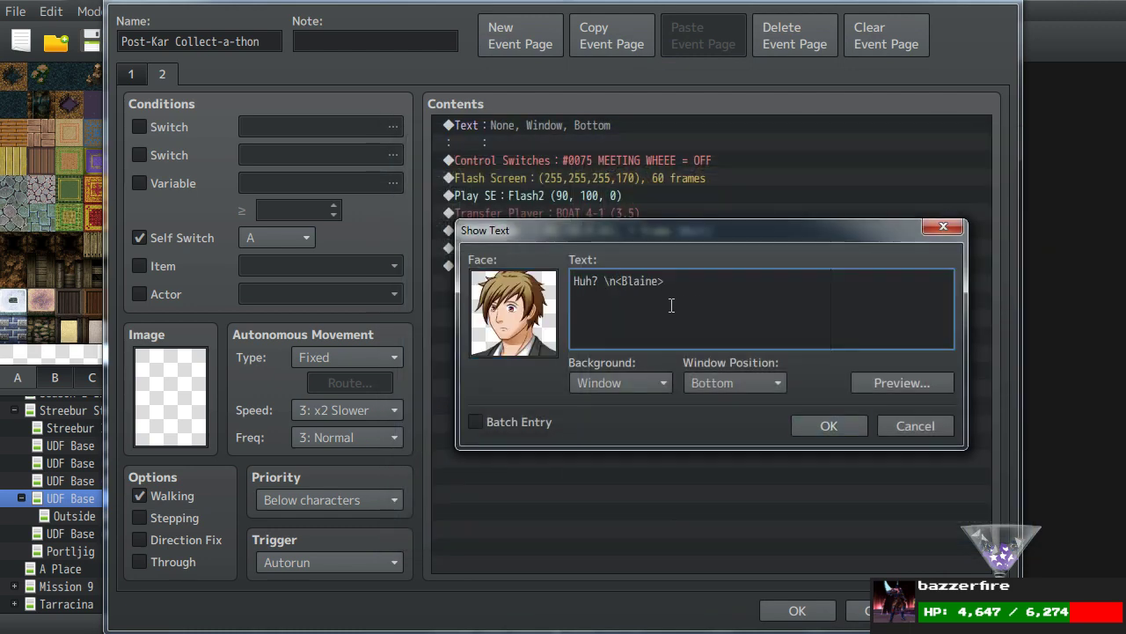
{"action": "left_click", "coordinate": [843, 421]}
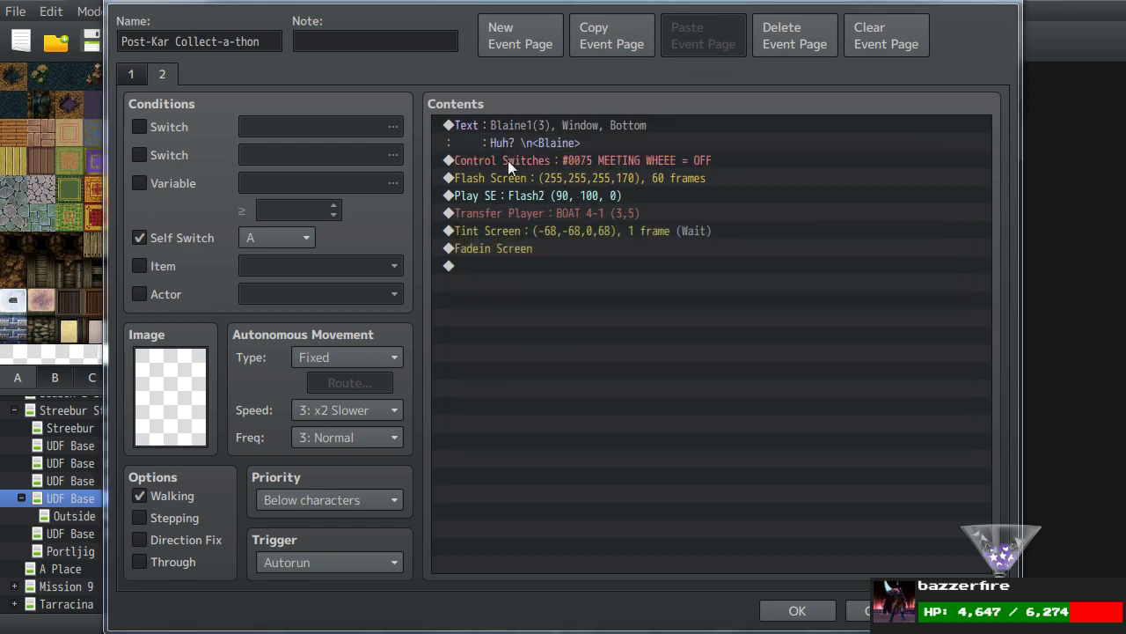
Insert a Show Text line before Control Switches with Locke's fifth face, reading "Doesn't sound like anyone I know." and tagged with Locke's name.
{"action": "key", "text": "Return"}
{"action": "left_click", "coordinate": [600, 130]}
{"action": "double_click", "coordinate": [530, 295]}
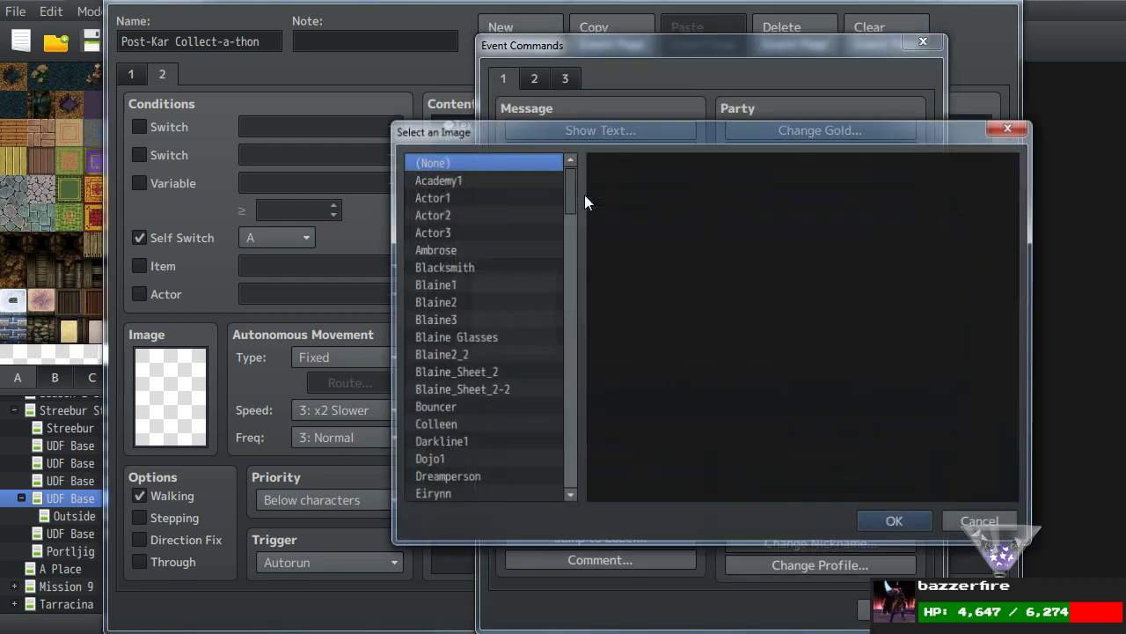
{"action": "left_click_drag", "start_coordinate": [574, 176], "coordinate": [567, 282]}
{"action": "left_click", "coordinate": [458, 310]}
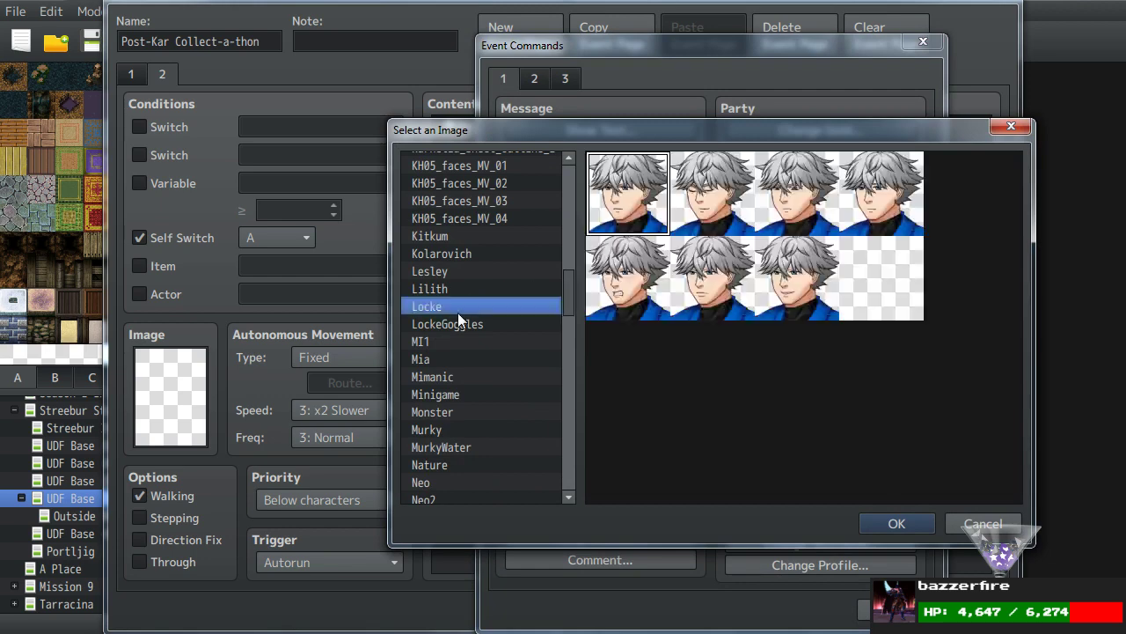
{"action": "double_click", "coordinate": [630, 295]}
{"action": "type", "text": "Doesn't sound like anyone I know.  <Locke>"}
{"action": "left_click", "coordinate": [810, 428]}
Insert a Show Text command above Locke's line with the first Kolarovich face and the text "Could it have been the Cherbs or LaGrange? \n<Kolarovich>".
{"action": "left_click", "coordinate": [503, 159]}
{"action": "key", "text": "Insert"}
{"action": "left_click", "coordinate": [528, 130]}
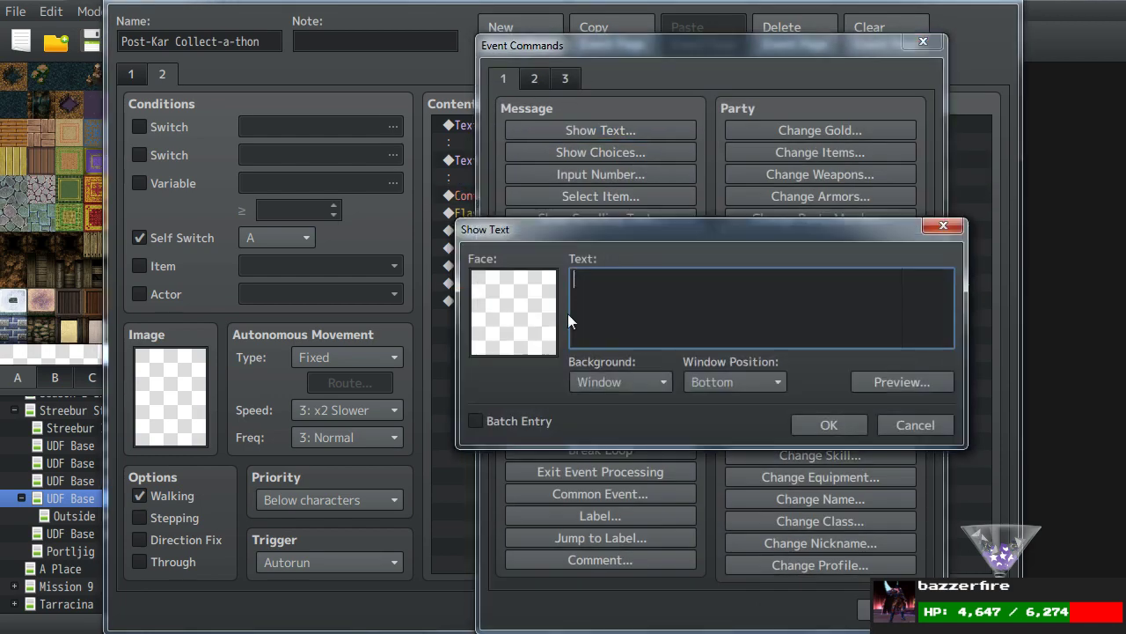
{"action": "double_click", "coordinate": [497, 315]}
{"action": "scroll", "coordinate": [478, 293], "scroll_direction": "down", "scroll_amount": 8}
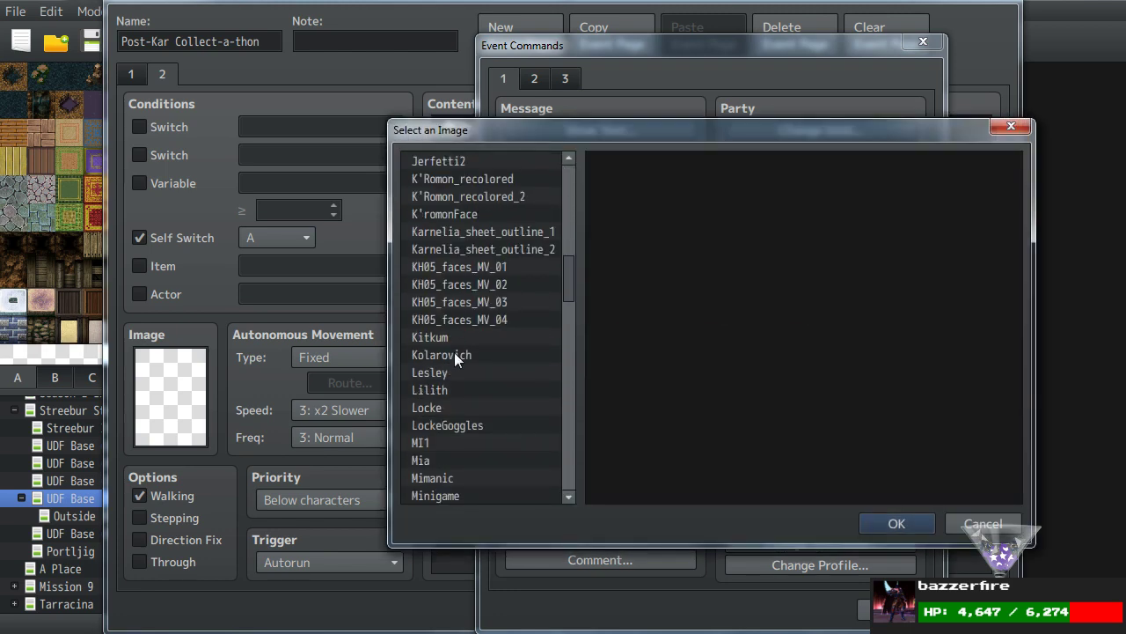
{"action": "left_click", "coordinate": [455, 354]}
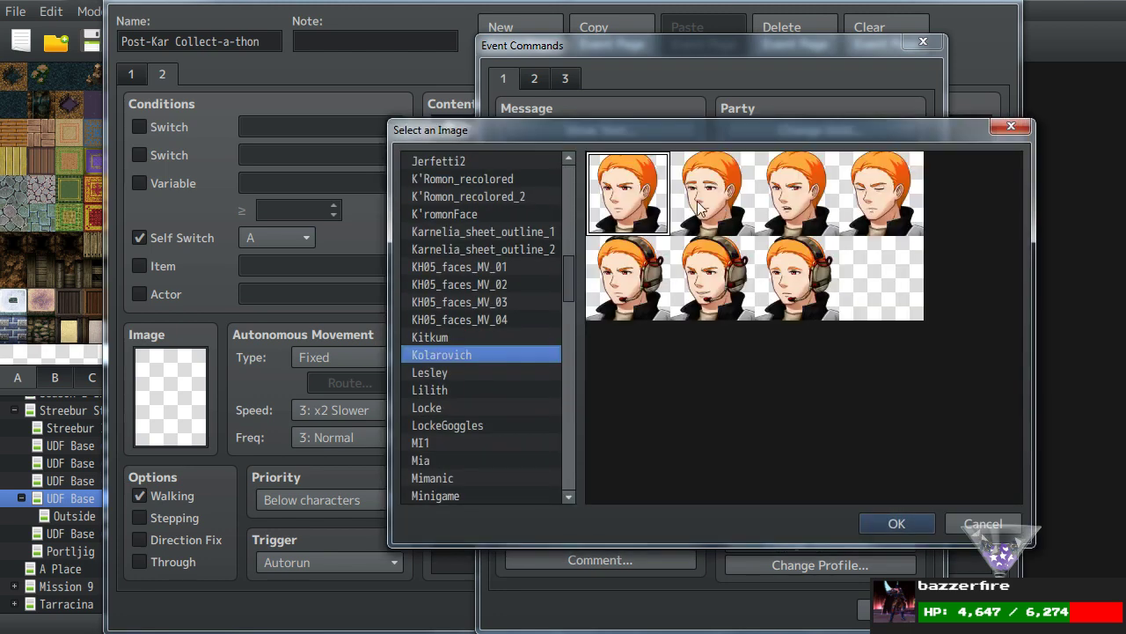
{"action": "double_click", "coordinate": [631, 203]}
{"action": "left_click", "coordinate": [689, 340]}
{"action": "type", "text": "Could it have be"}
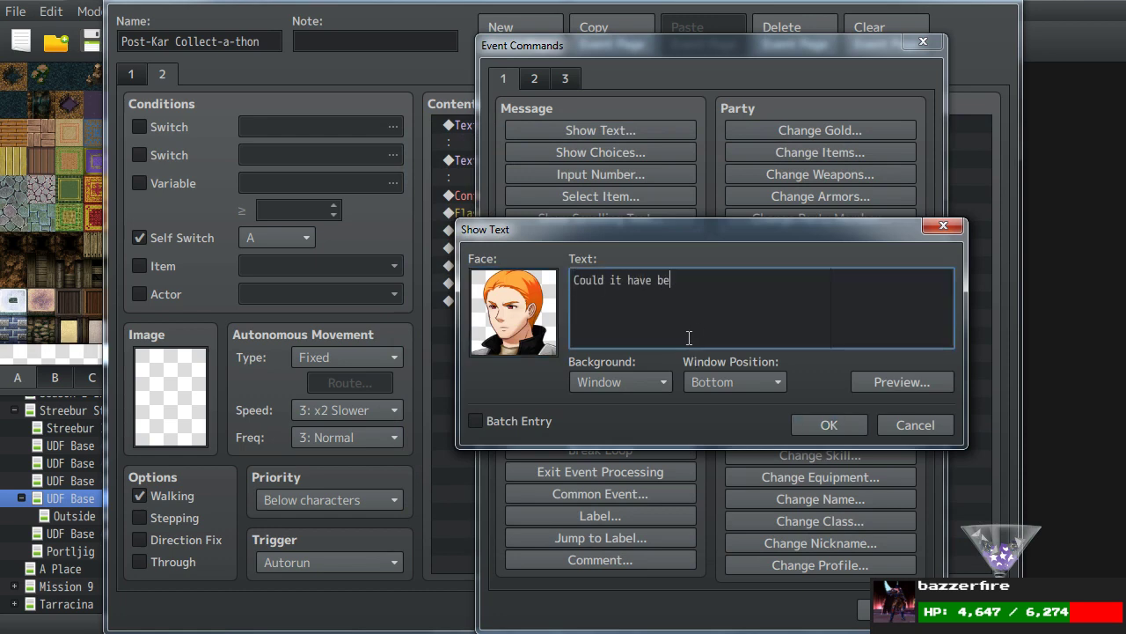
{"action": "type", "text": "en the Cherbs or LaGrange?  "}
{"action": "type", "text": "<Kolarovich>"}
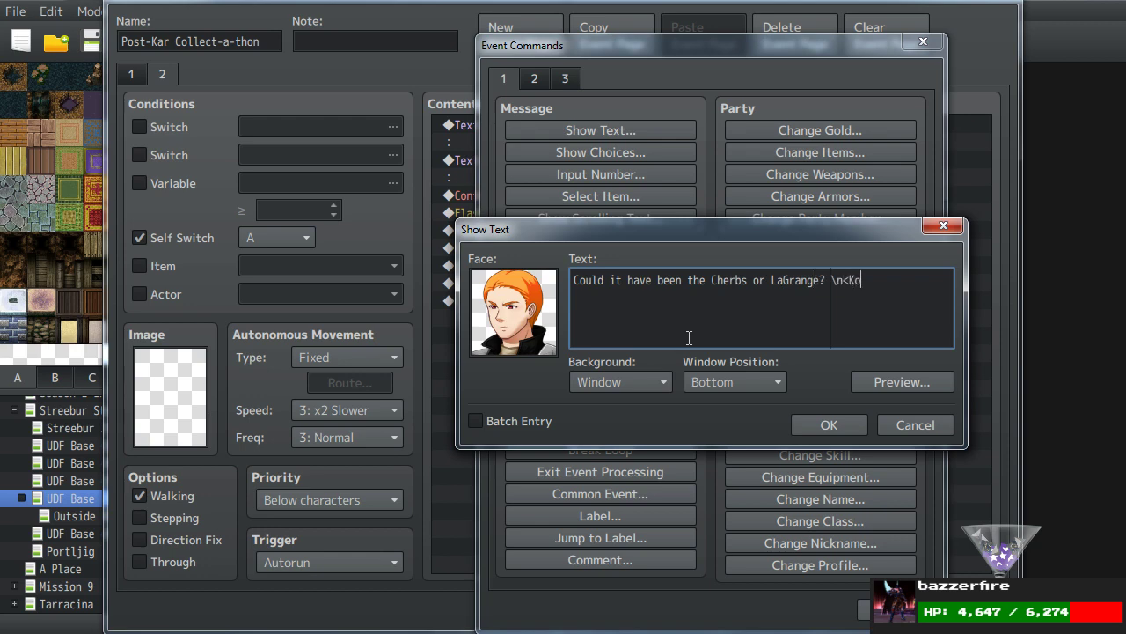
{"action": "left_click", "coordinate": [829, 420]}
Duplicate Blaine's "Huh?" line directly above Control Switches and change the copy's face to Blaine1(2).
{"action": "left_click", "coordinate": [532, 137]}
{"action": "key", "text": "ctrl+c"}
{"action": "left_click", "coordinate": [543, 230]}
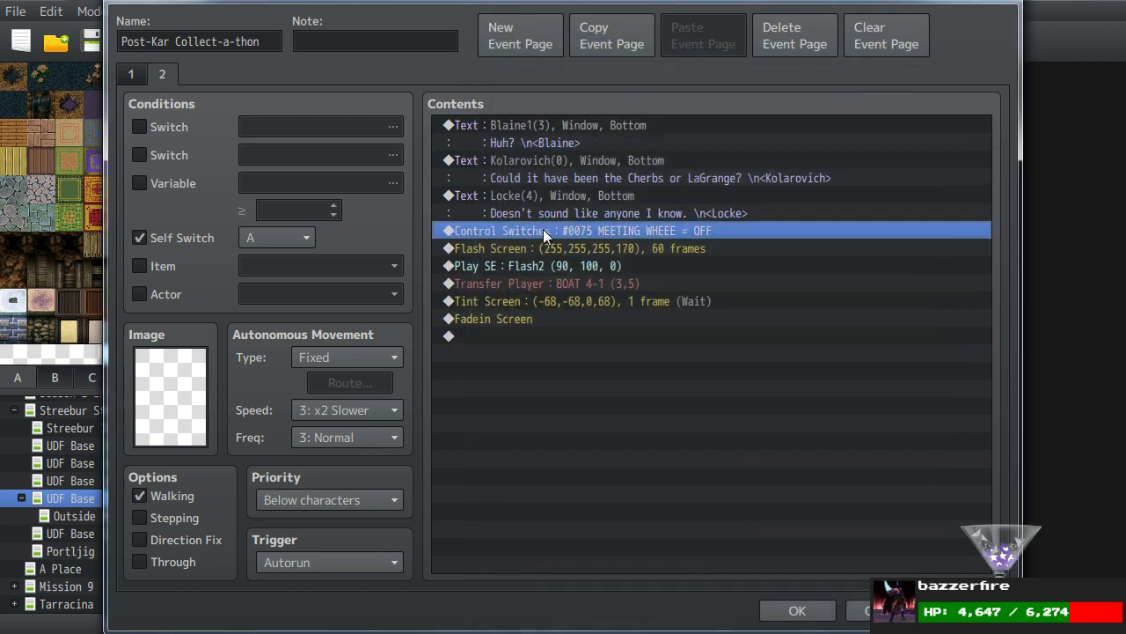
{"action": "key", "text": "ctrl+v"}
{"action": "double_click", "coordinate": [550, 230]}
{"action": "double_click", "coordinate": [558, 288]}
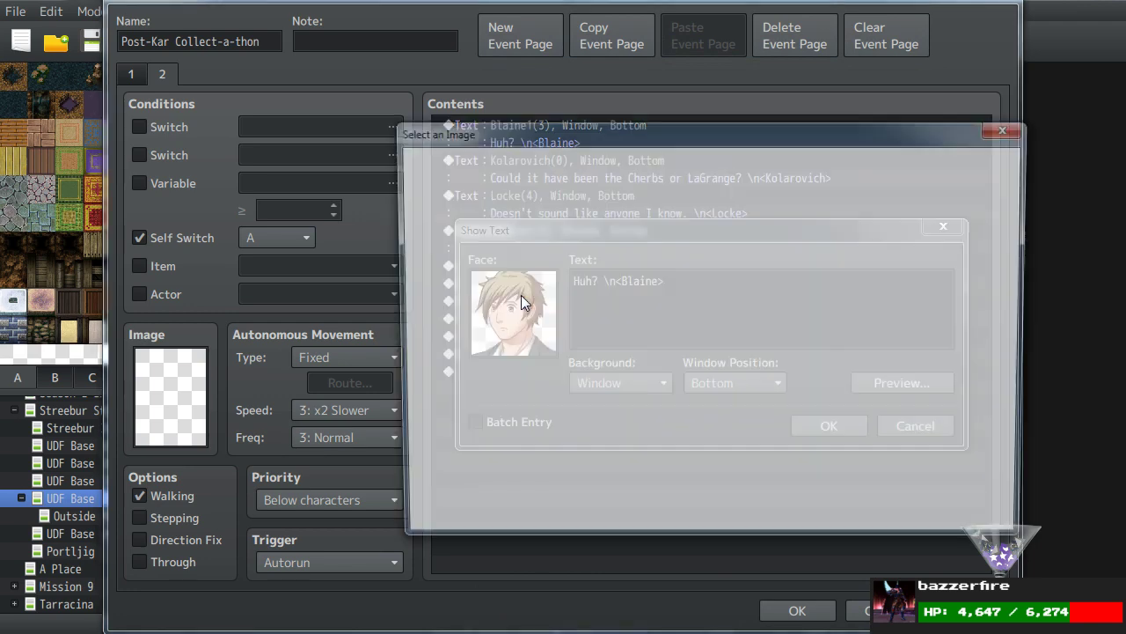
Replace "Huh?" in the copied Blaine line with "Yeah...headphones and stuff? It doesn't exactly sound like them.", keeping the name tag.
{"action": "left_click_drag", "start_coordinate": [605, 281], "coordinate": [323, 240]}
{"action": "key", "text": "BackSpace"}
{"action": "type", "text": "Yeah...head"}
{"action": "type", "text": "phones and stuf"}
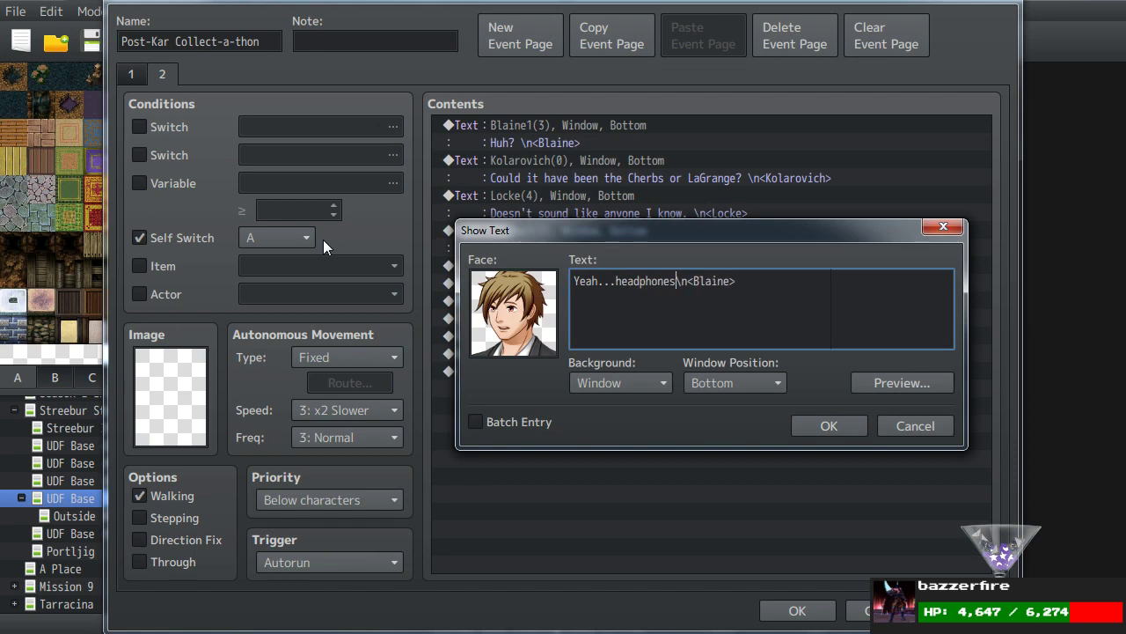
{"action": "type", "text": "f? I don"}
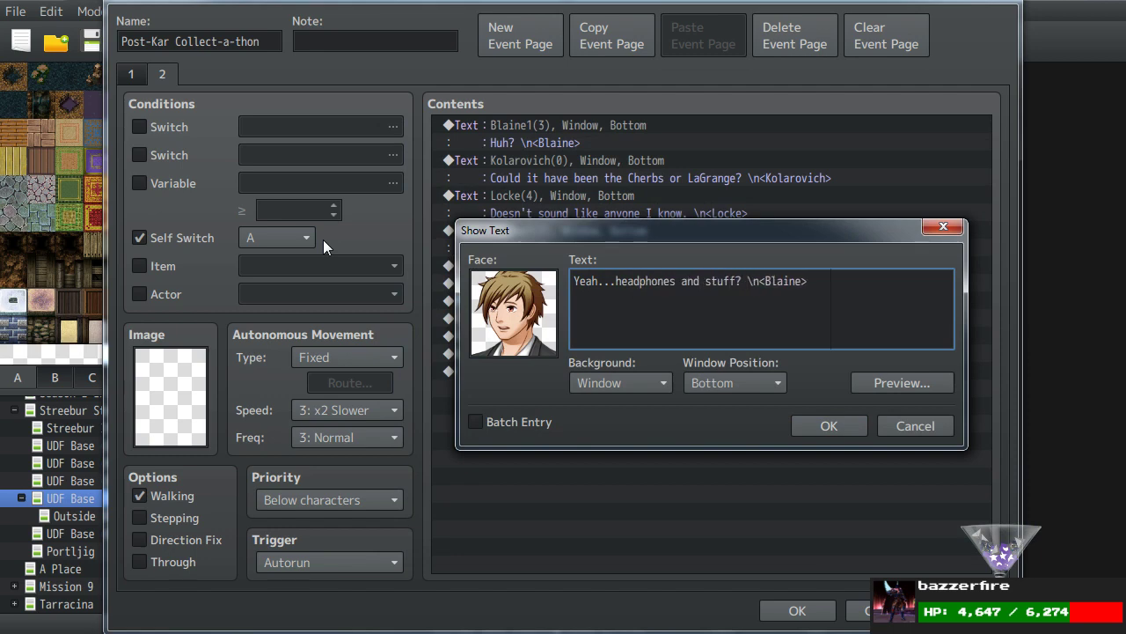
{"action": "type", "text": "'t"}
{"action": "key", "text": "BackSpace"}
{"action": "key", "text": "BackSpace"}
{"action": "key", "text": "BackSpace"}
{"action": "key", "text": "BackSpace"}
{"action": "key", "text": "BackSpace"}
{"action": "key", "text": "BackSpace"}
{"action": "type", "text": "t doesn't e"}
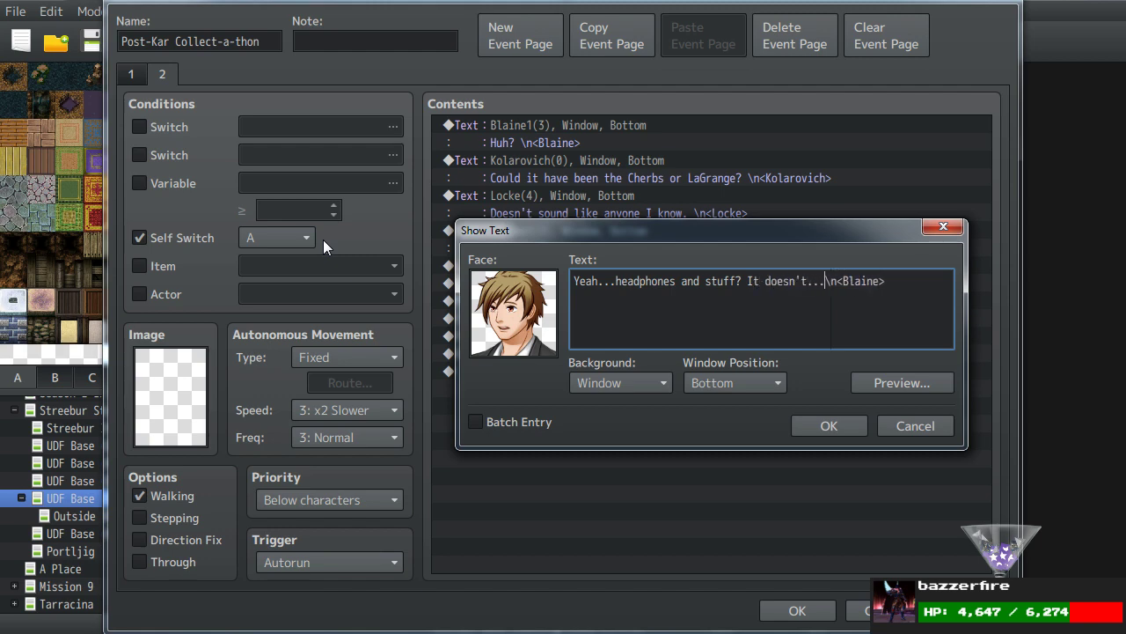
{"action": "type", "text": "xactly sound like them."}
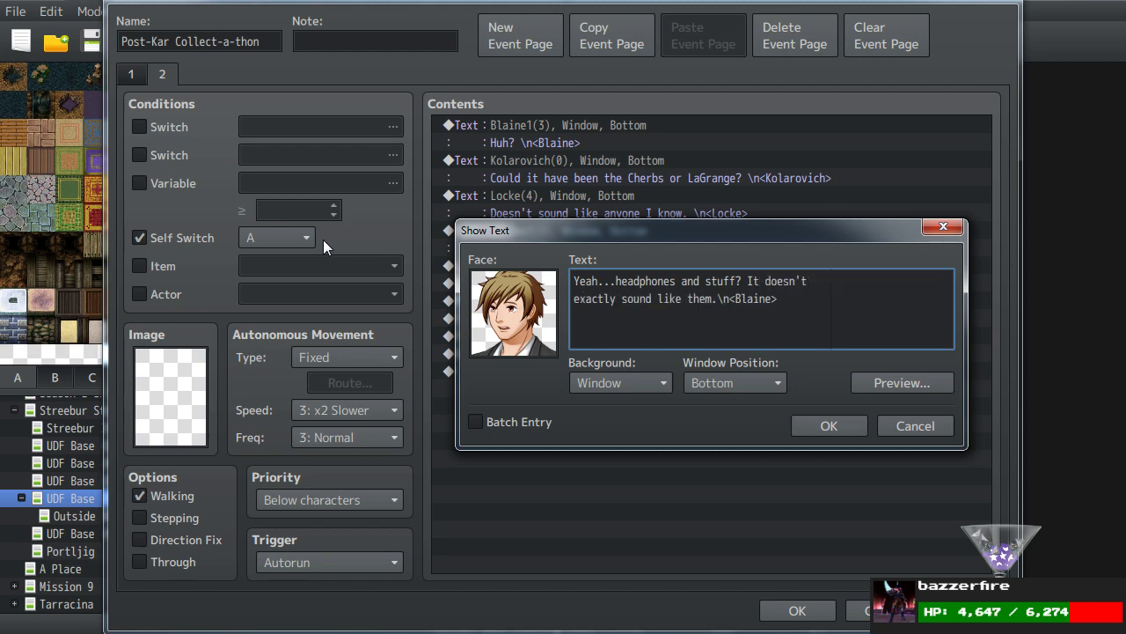
Extend Blaine's headphones line with "I had contacted them for this but never got a response." and apply it.
{"action": "type", "text": " I had contacted them"}
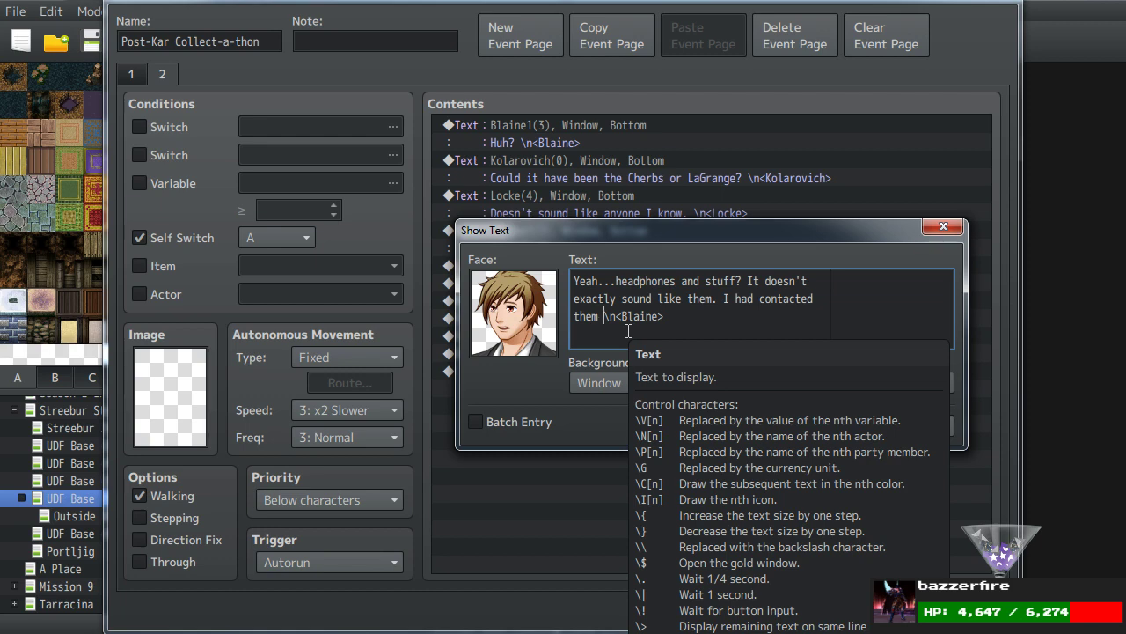
{"action": "right_click", "coordinate": [671, 226]}
{"action": "left_click", "coordinate": [670, 226]}
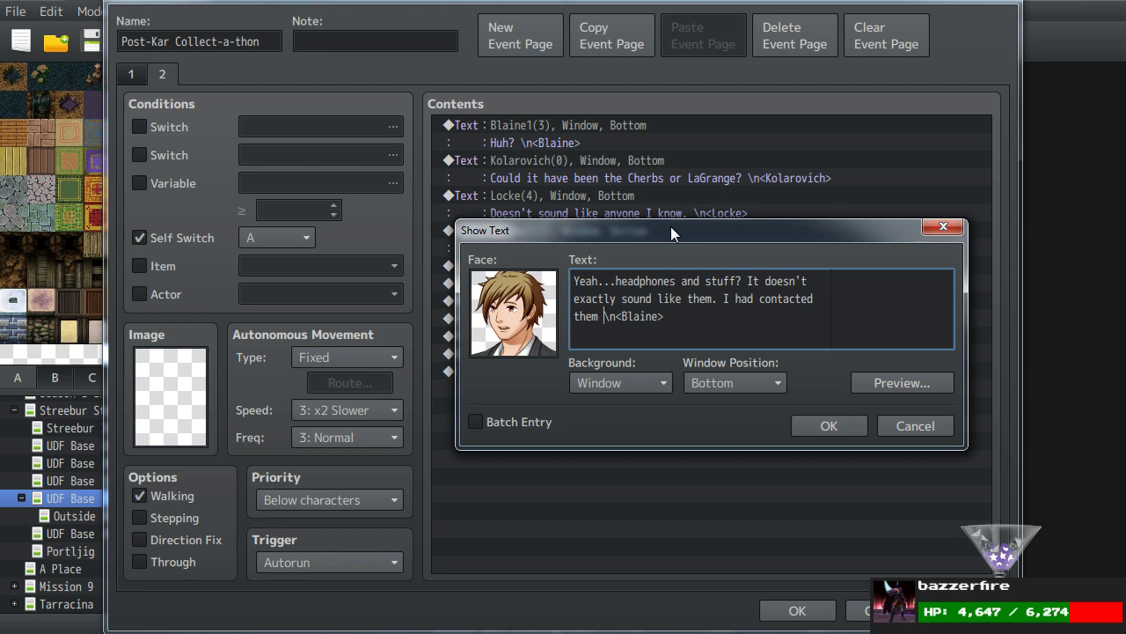
{"action": "type", "text": "for this but never"}
{"action": "type", "text": " got a response"}
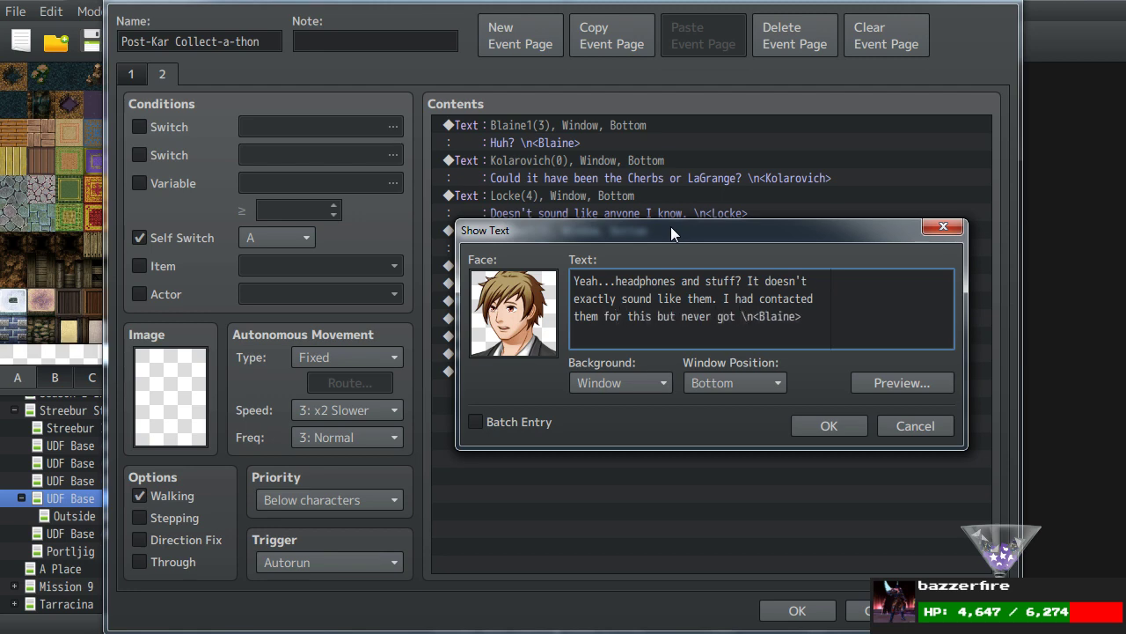
{"action": "type", "text": "."}
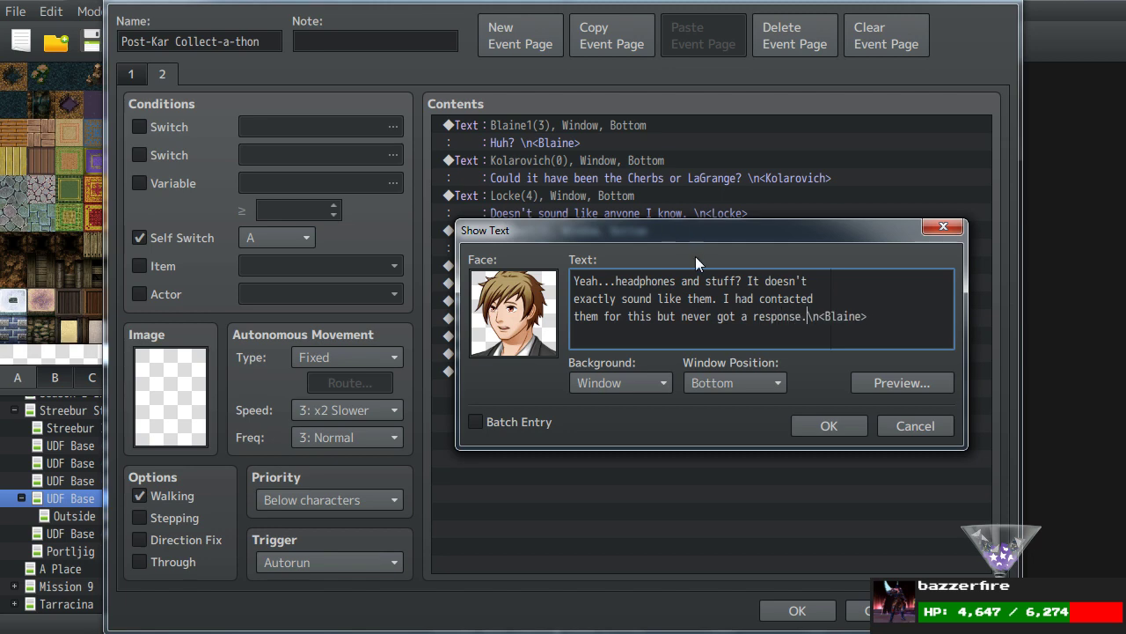
{"action": "left_click", "coordinate": [817, 430]}
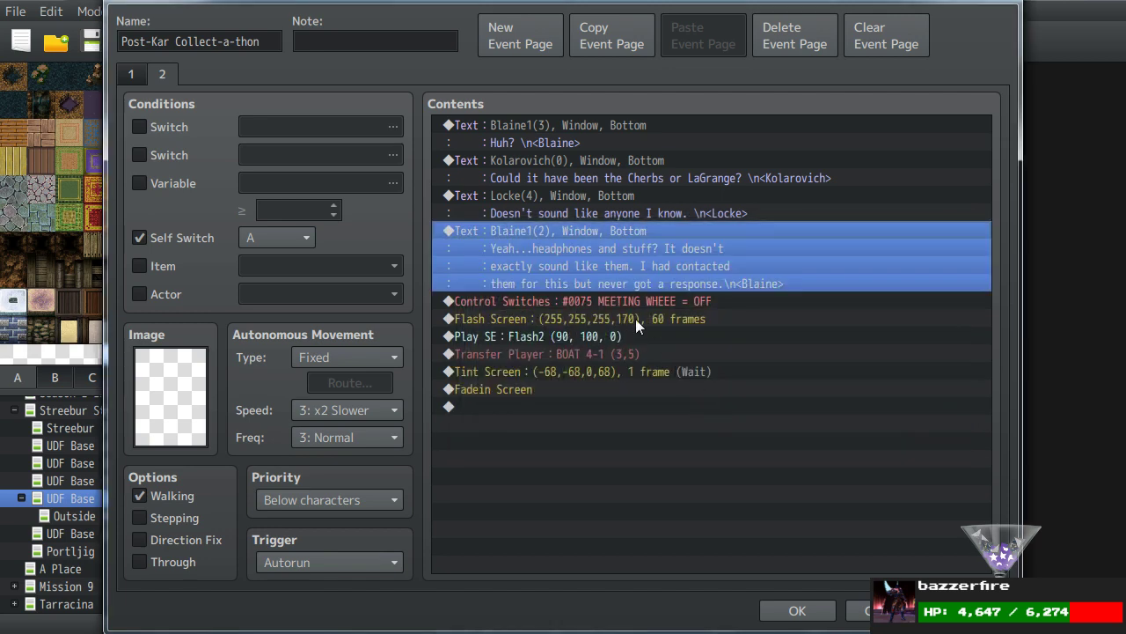
Duplicate Locke's "Doesn't sound like anyone I know." line above Control Switches and change the copy's face to Locke(5).
{"action": "left_click", "coordinate": [566, 159]}
{"action": "left_click", "coordinate": [558, 200]}
{"action": "key", "text": "ctrl+c"}
{"action": "left_click", "coordinate": [547, 300]}
{"action": "key", "text": "ctrl+v"}
{"action": "double_click", "coordinate": [551, 308]}
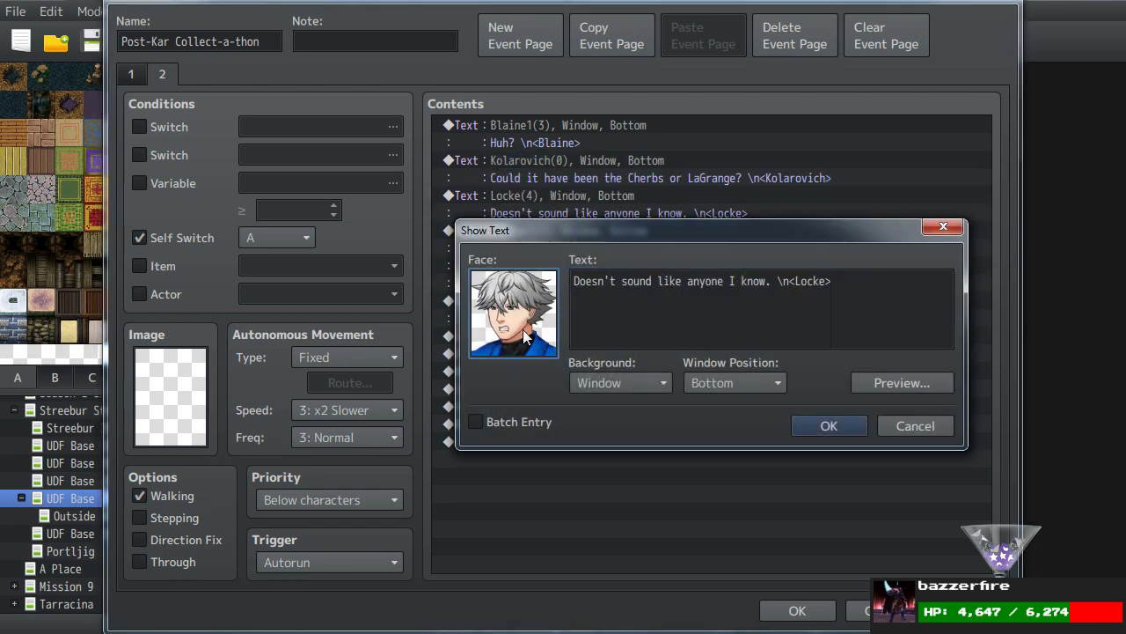
{"action": "double_click", "coordinate": [523, 329]}
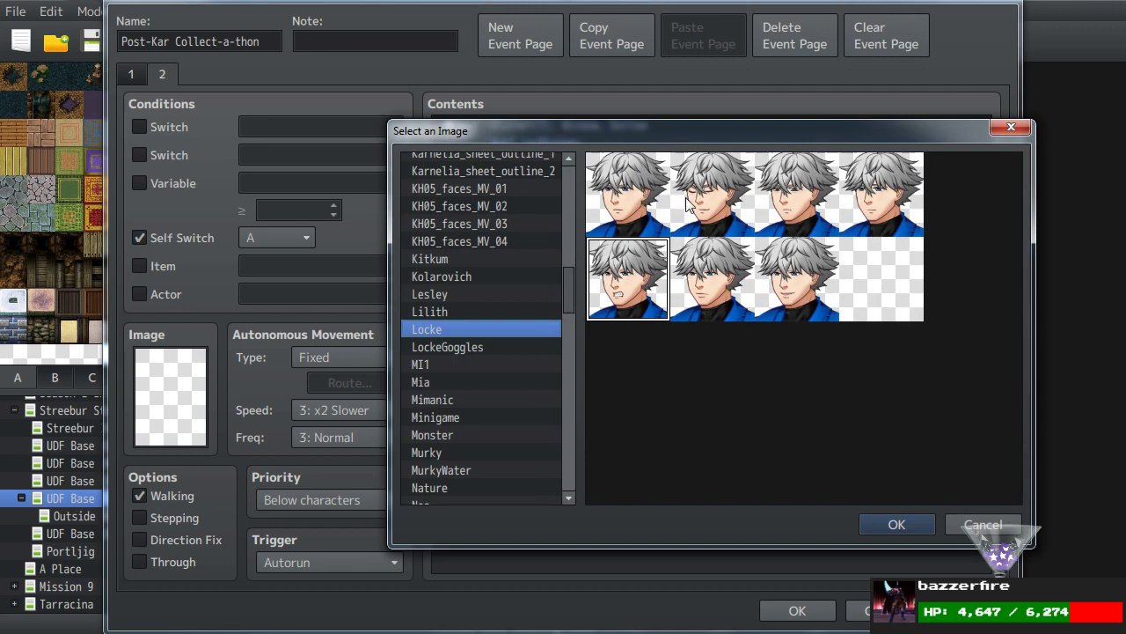
{"action": "double_click", "coordinate": [744, 296]}
Replace the copied Locke line's wording with "Bet it's some bounty hunter. Ral better", keeping the name tag.
{"action": "left_click_drag", "start_coordinate": [772, 281], "coordinate": [201, 260]}
{"action": "type", "text": "Bet it's some bounty hunter.  "}
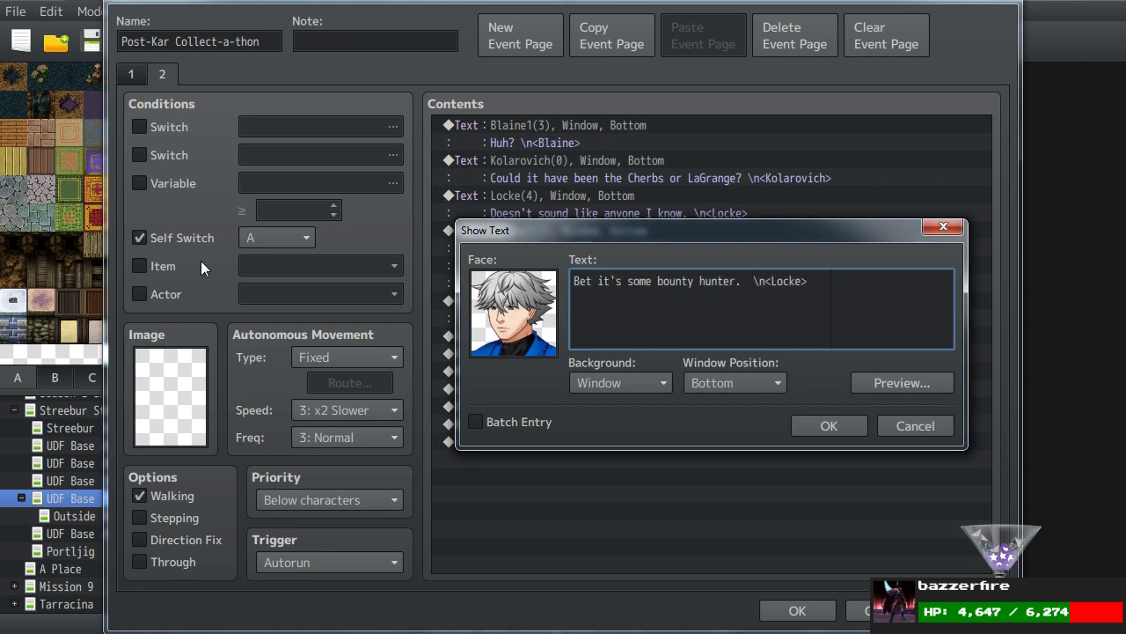
{"action": "type", "text": "Bro"}
{"action": "key", "text": "BackSpace"}
{"action": "key", "text": "BackSpace"}
{"action": "key", "text": "BackSpace"}
{"action": "key", "text": "BackSpace"}
{"action": "type", "text": "Ral better"}
Finish Locke's bounty hunter message with a second line reading "not be trying to one-up me here." and apply it.
{"action": "key", "text": "Return"}
{"action": "type", "text": "not be tryin "}
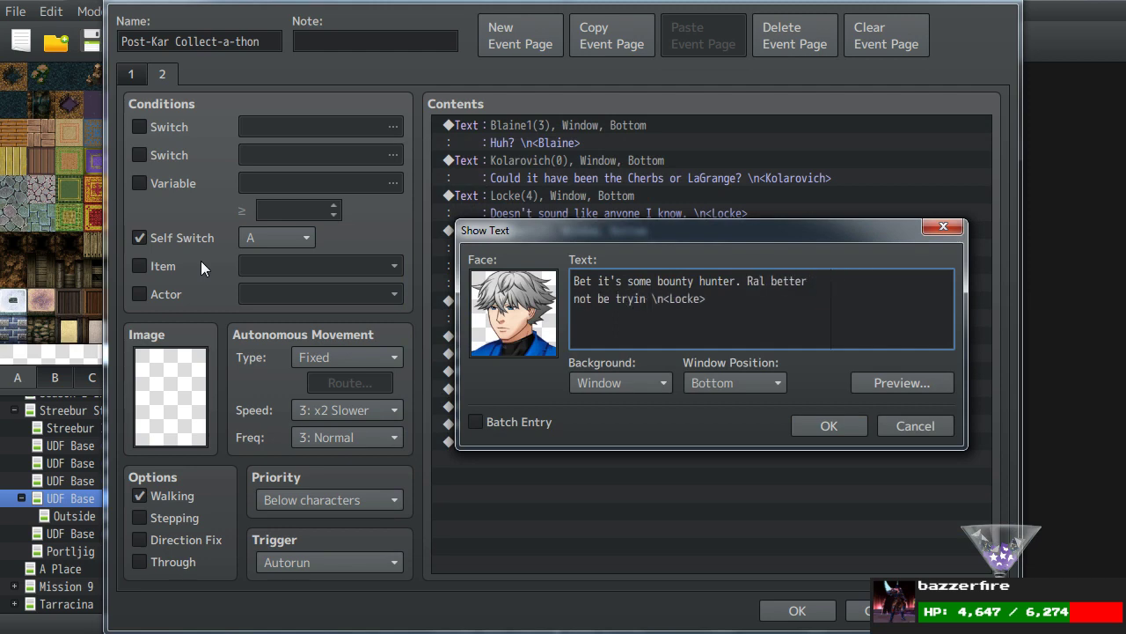
{"action": "type", "text": "g to upstage"}
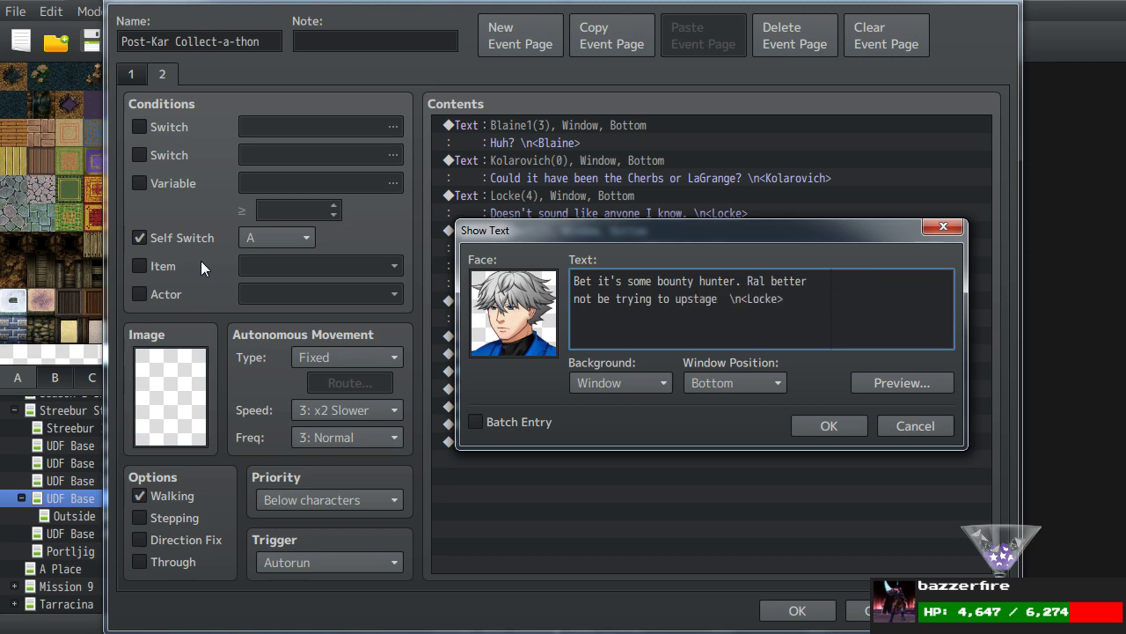
{"action": "key", "text": "BackSpace"}
{"action": "key", "text": "BackSpace"}
{"action": "key", "text": "BackSpace"}
{"action": "key", "text": "BackSpace"}
{"action": "key", "text": "BackSpace"}
{"action": "key", "text": "BackSpace"}
{"action": "key", "text": "BackSpace"}
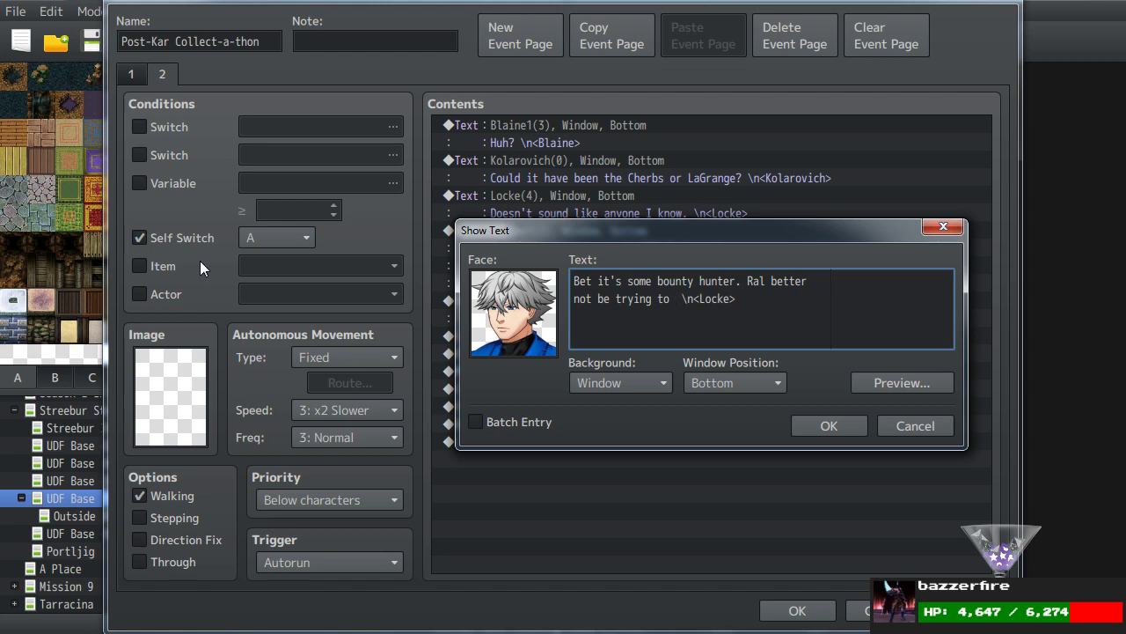
{"action": "type", "text": "one-up me here."}
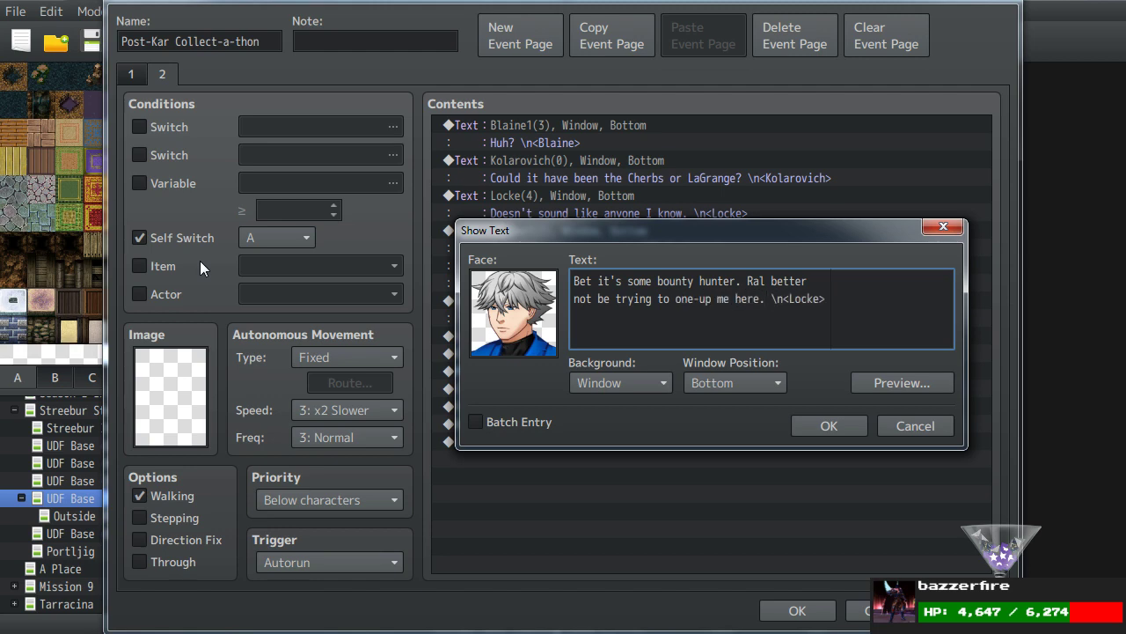
{"action": "left_click", "coordinate": [839, 426]}
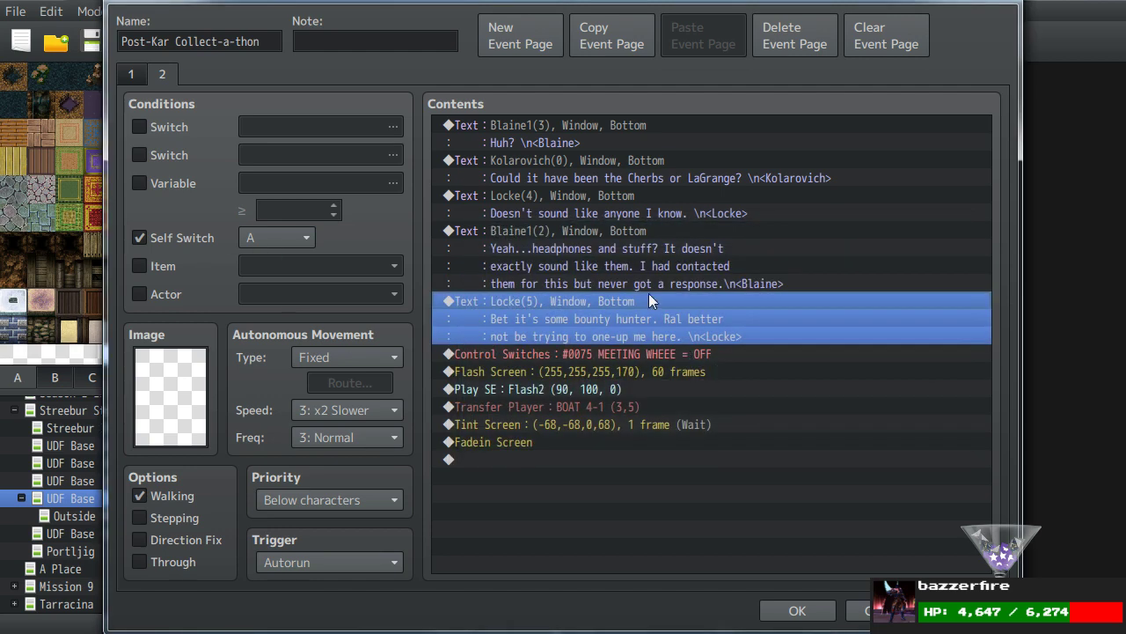
Duplicate Blaine's "Huh?" line above Control Switches, giving the copy face Blaine1(4) and the text "Why does that matter?\n<Blaine>".
{"action": "left_click", "coordinate": [552, 123]}
{"action": "key", "text": "ctrl+c"}
{"action": "left_click", "coordinate": [587, 355]}
{"action": "key", "text": "ctrl+v"}
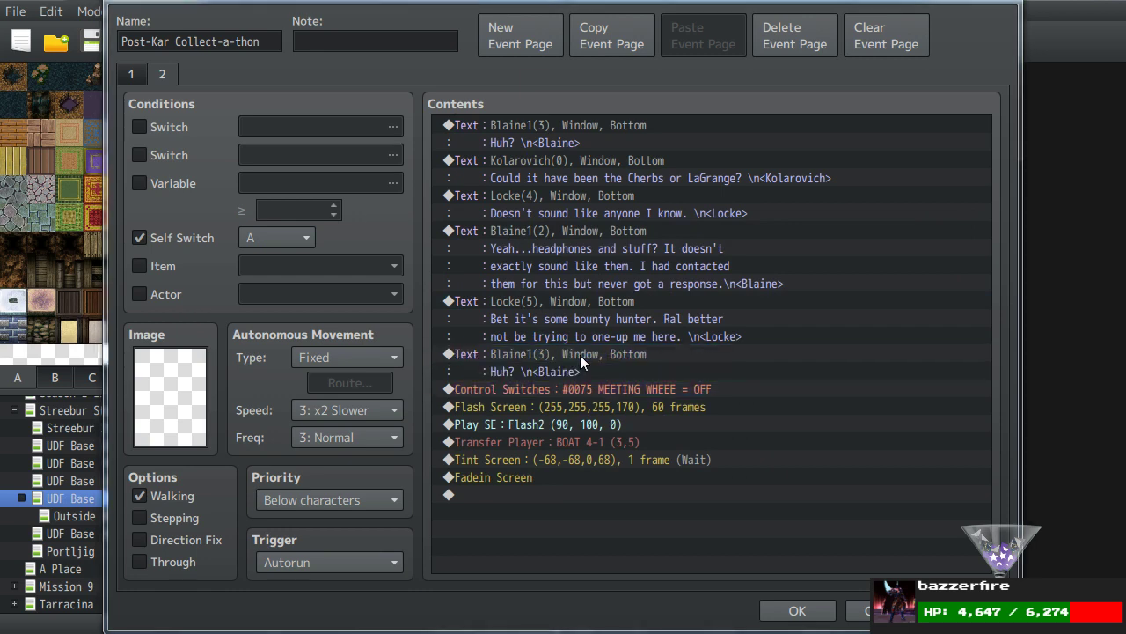
{"action": "double_click", "coordinate": [580, 355]}
{"action": "double_click", "coordinate": [513, 313]}
{"action": "left_click", "coordinate": [895, 523]}
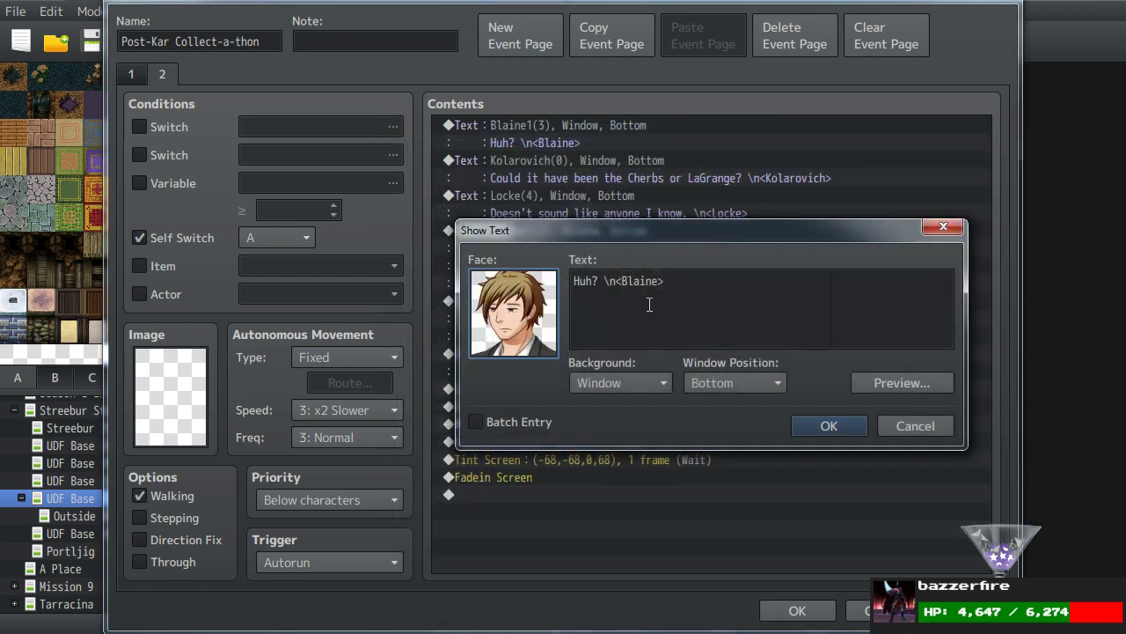
{"action": "left_click_drag", "start_coordinate": [603, 281], "coordinate": [436, 262]}
{"action": "type", "text": "Why does that matter?"}
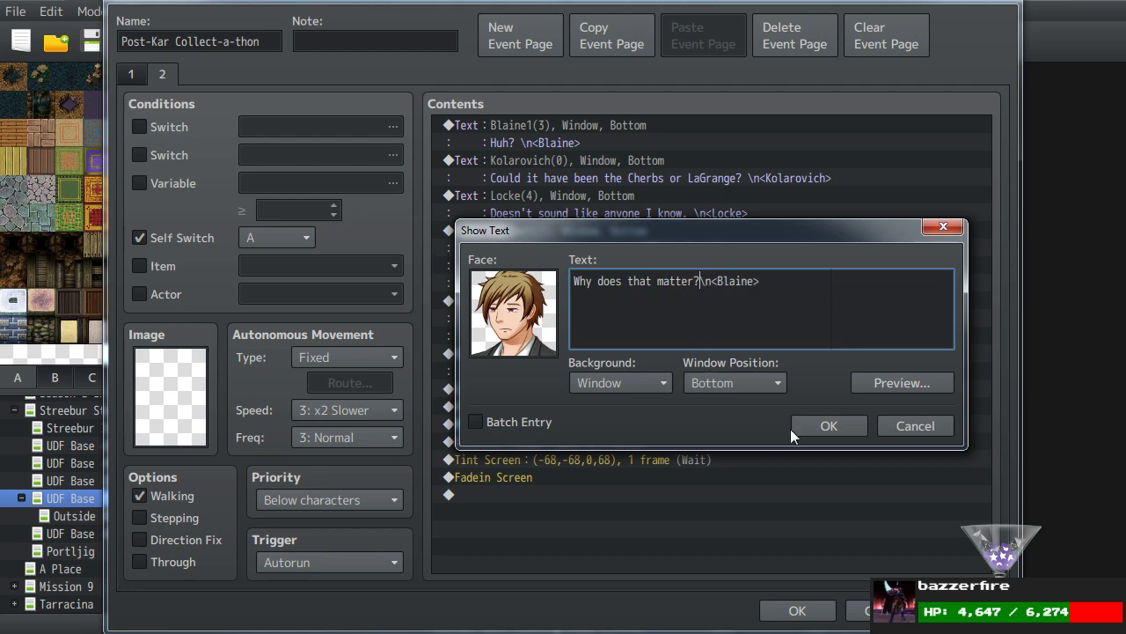
{"action": "left_click", "coordinate": [829, 426]}
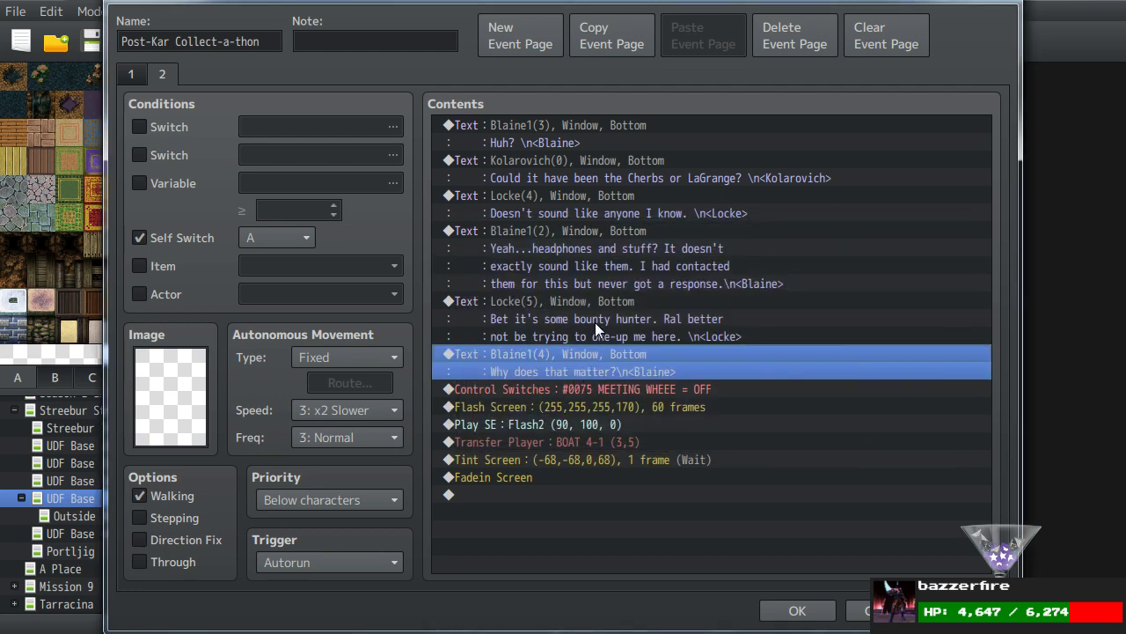
Duplicate Locke's bounty hunter line above Control Switches and change the copy to Locke's second face.
{"action": "left_click", "coordinate": [547, 299]}
{"action": "key", "text": "ctrl+c"}
{"action": "left_click", "coordinate": [560, 389]}
{"action": "key", "text": "ctrl+v"}
{"action": "key", "text": "Insert"}
{"action": "key", "text": "Return"}
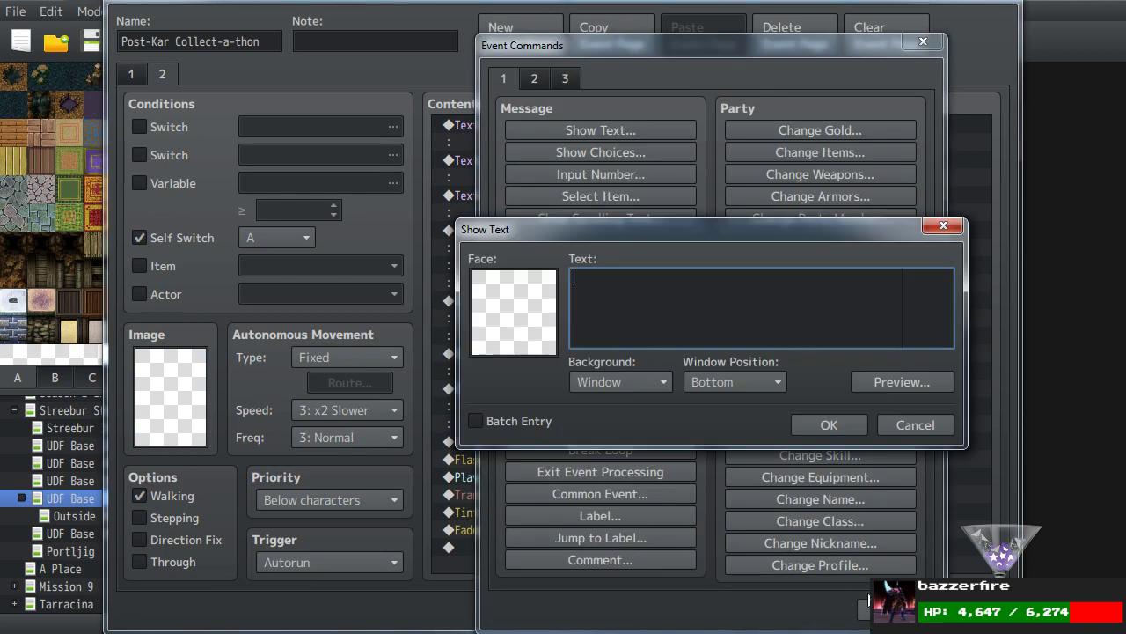
{"action": "left_click", "coordinate": [912, 425]}
{"action": "key", "text": "Escape"}
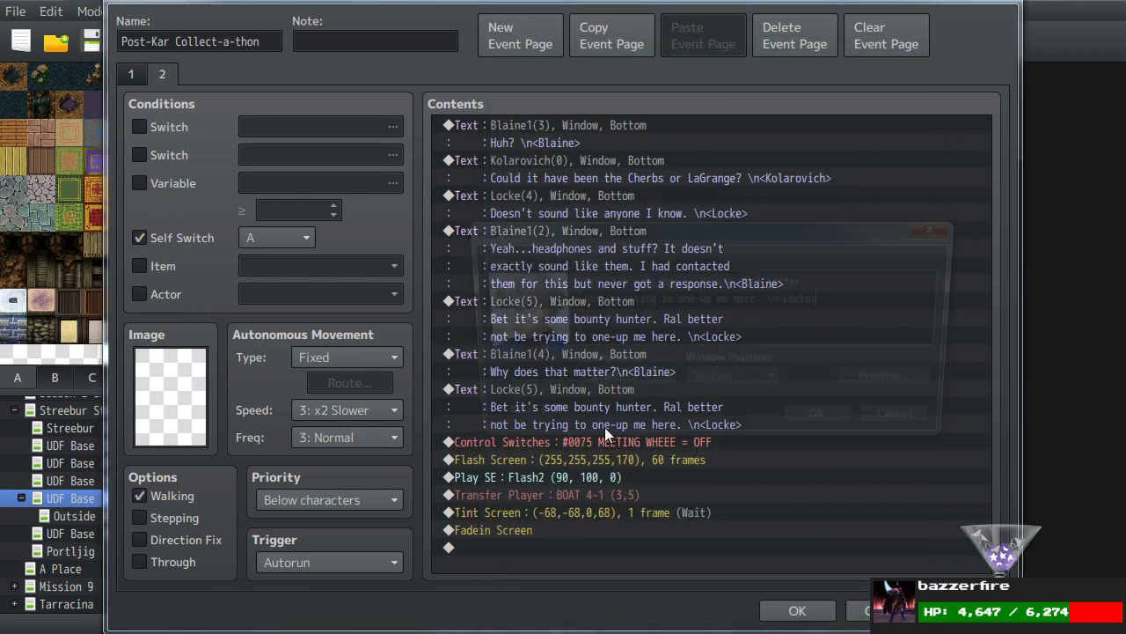
{"action": "double_click", "coordinate": [605, 427]}
{"action": "double_click", "coordinate": [553, 299]}
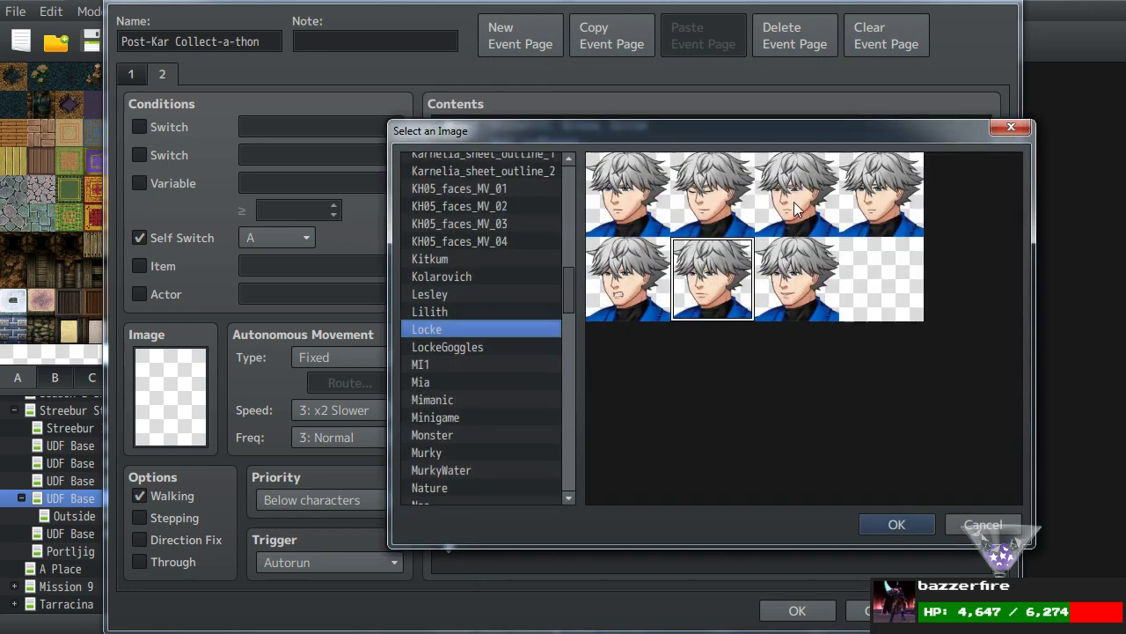
{"action": "double_click", "coordinate": [709, 206]}
Replace the copied Locke line's wording with "Chief of Staff's the only bounty hunter" and a second line "around here.", keeping the name tag.
{"action": "left_click_drag", "start_coordinate": [767, 298], "coordinate": [574, 281]}
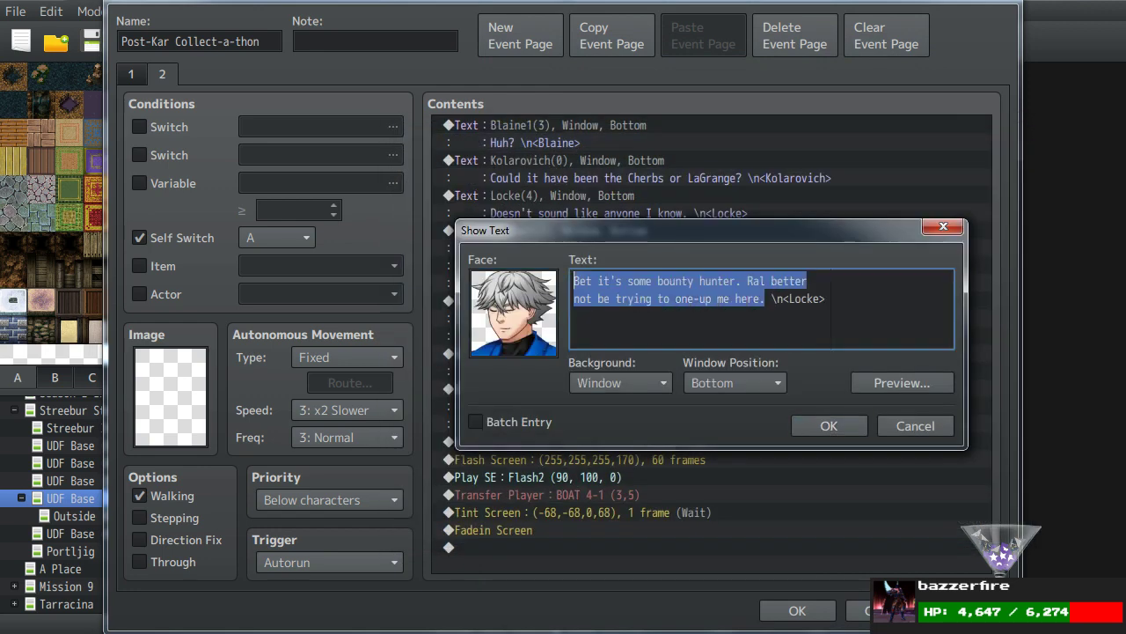
{"action": "type", "text": "Chief ot"}
{"action": "key", "text": "BackSpace"}
{"action": "type", "text": "f Staff's te"}
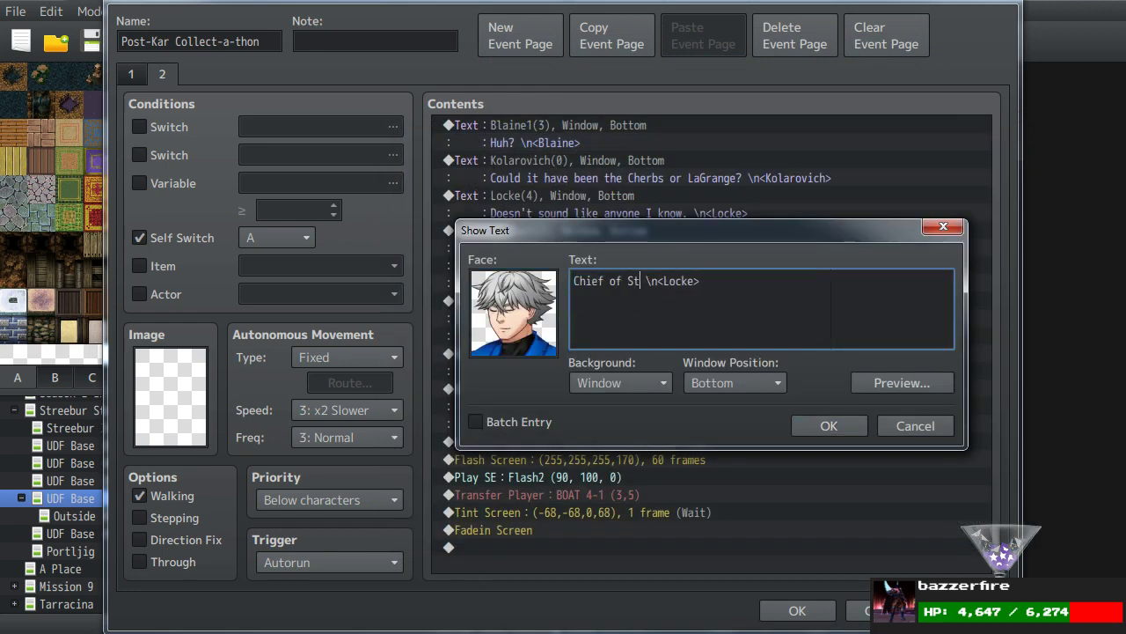
{"action": "key", "text": "BackSpace"}
{"action": "key", "text": "BackSpace"}
{"action": "type", "text": "he only bo"}
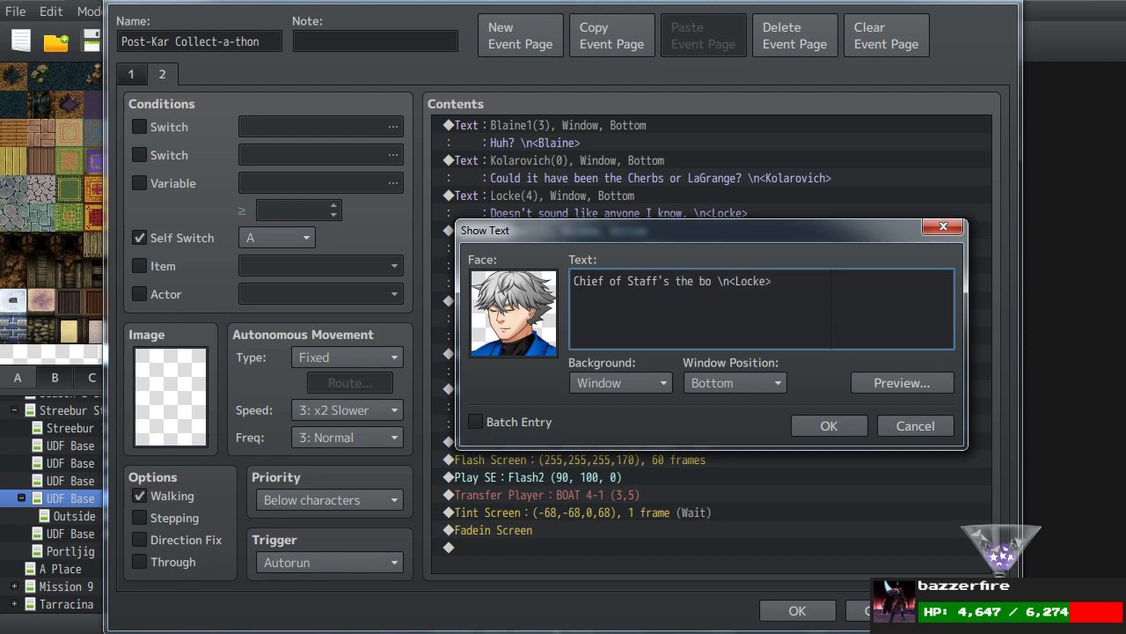
{"action": "type", "text": "unty hunter"}
{"action": "key", "text": "Return"}
{"action": "type", "text": "around here."}
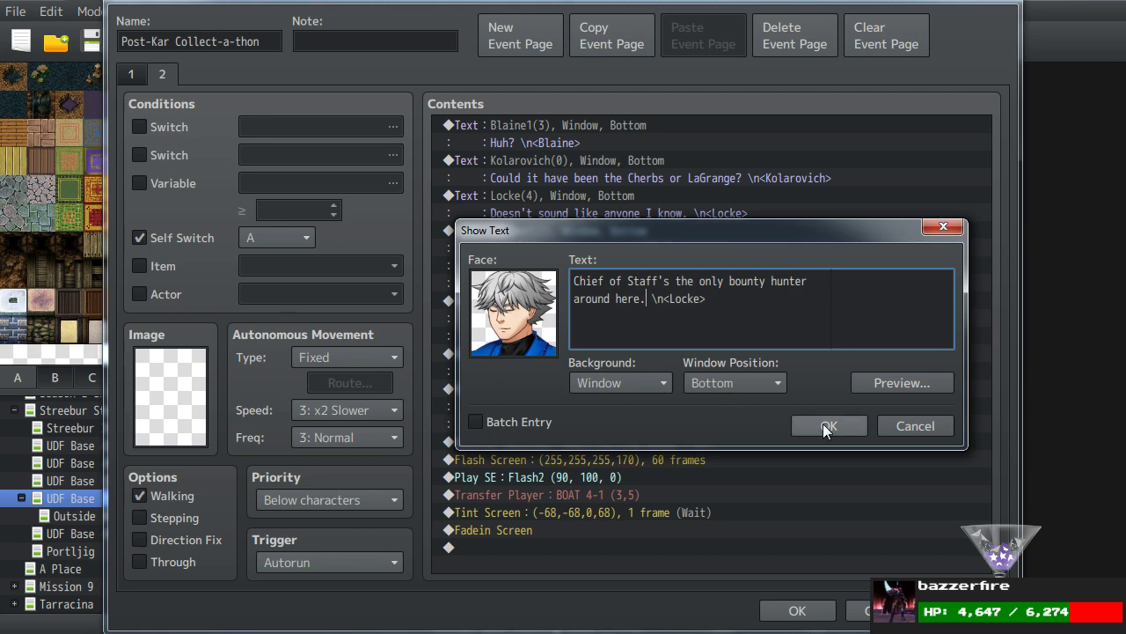
Change the second line of Locke's Chief of Staff message to "this place needs." and apply it.
{"action": "key", "text": "BackSpace"}
{"action": "key", "text": "BackSpace"}
{"action": "key", "text": "BackSpace"}
{"action": "key", "text": "BackSpace"}
{"action": "key", "text": "BackSpace"}
{"action": "key", "text": "BackSpace"}
{"action": "key", "text": "BackSpace"}
{"action": "key", "text": "BackSpace"}
{"action": "key", "text": "BackSpace"}
{"action": "key", "text": "BackSpace"}
{"action": "key", "text": "BackSpace"}
{"action": "key", "text": "BackSpace"}
{"action": "type", "text": "this place needs."}
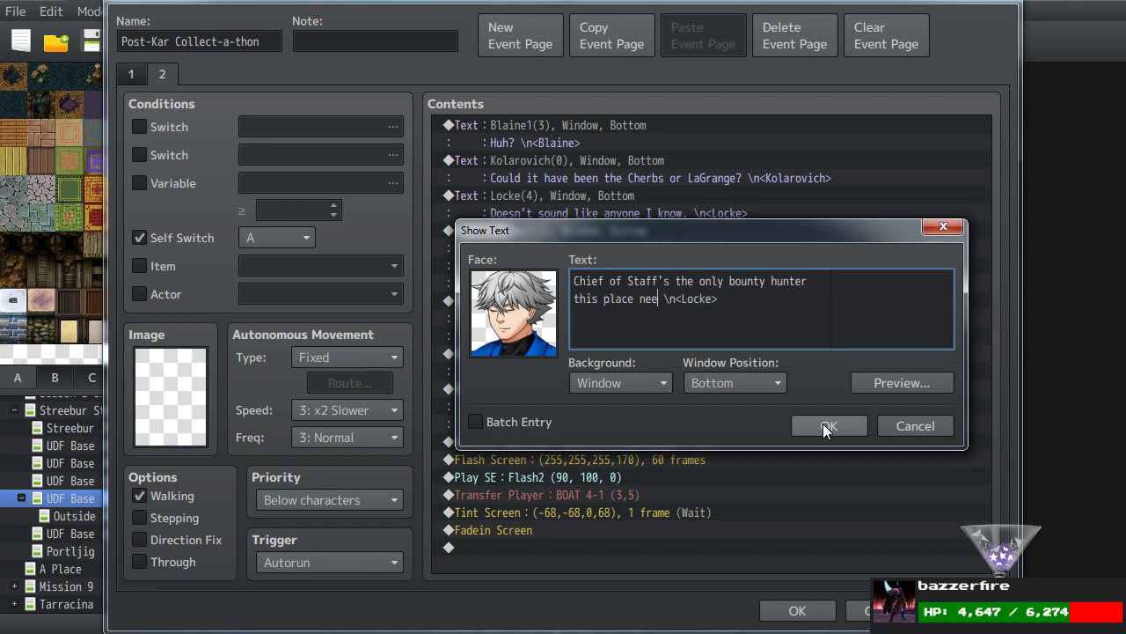
{"action": "left_click", "coordinate": [822, 424]}
Duplicate Blaine's "Why does that matter?" line and place the copy directly after Locke's Chief of Staff line.
{"action": "left_click", "coordinate": [523, 359]}
{"action": "key", "text": "ctrl+c"}
{"action": "left_click", "coordinate": [521, 449]}
{"action": "key", "text": "ctrl+v"}
{"action": "left_click", "coordinate": [528, 459]}
{"action": "key", "text": "ctrl+x"}
{"action": "left_click", "coordinate": [531, 445]}
{"action": "key", "text": "ctrl+v"}
Replace the copied Blaine line's wording with "Uh...huh.", keeping the name tag, and apply it.
{"action": "double_click", "coordinate": [531, 445]}
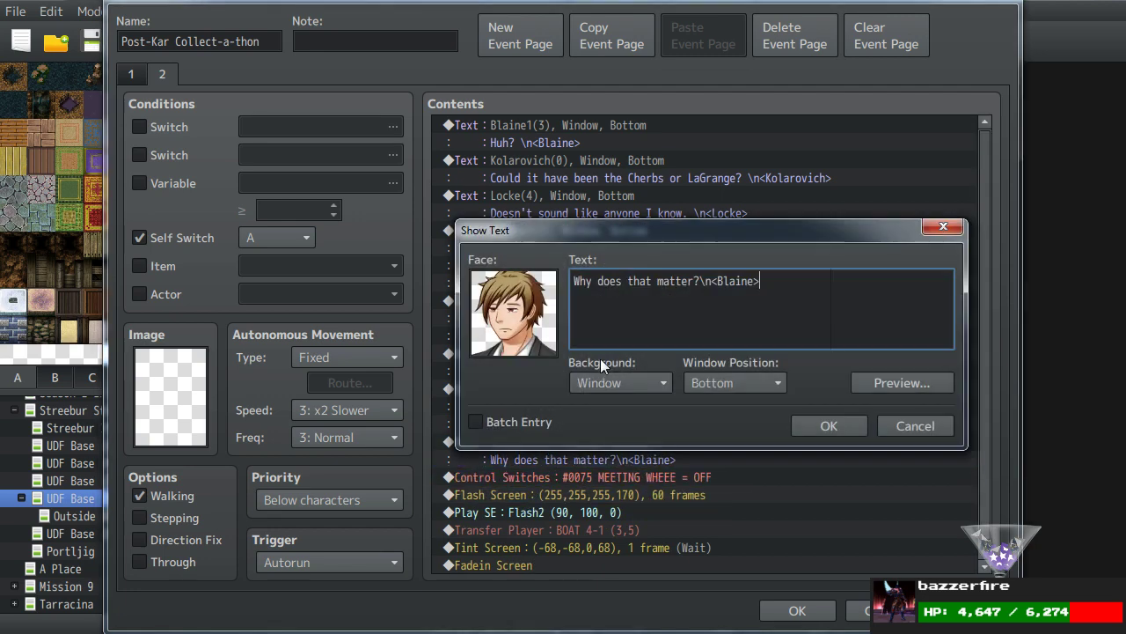
{"action": "left_click_drag", "start_coordinate": [699, 281], "coordinate": [574, 281]}
{"action": "key", "text": "BackSpace"}
{"action": "type", "text": "Uh...huh."}
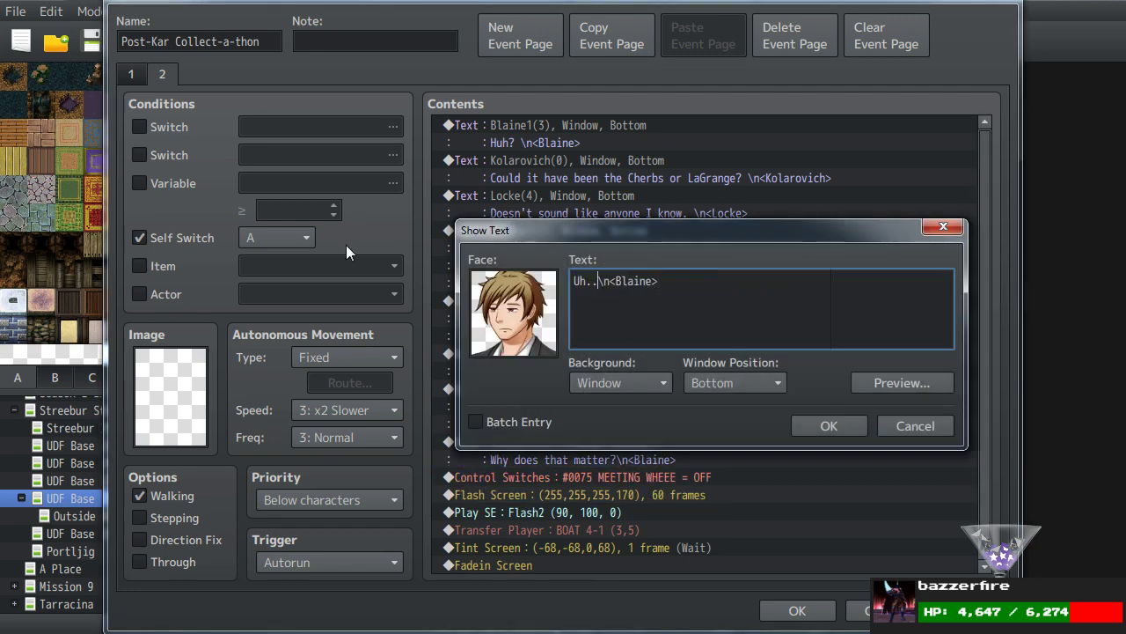
{"action": "left_click", "coordinate": [829, 425]}
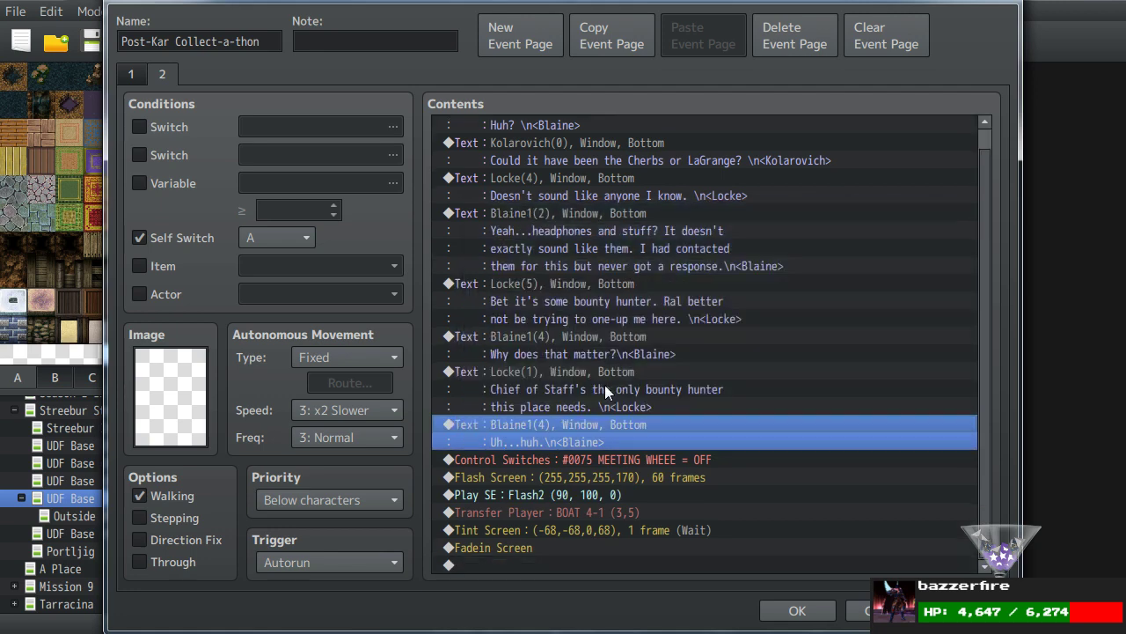
Duplicate Blaine's "Uh...huh." line and change the lower copy's face to Blaine1(2).
{"action": "key", "text": "ctrl+c"}
{"action": "key", "text": "ctrl+v"}
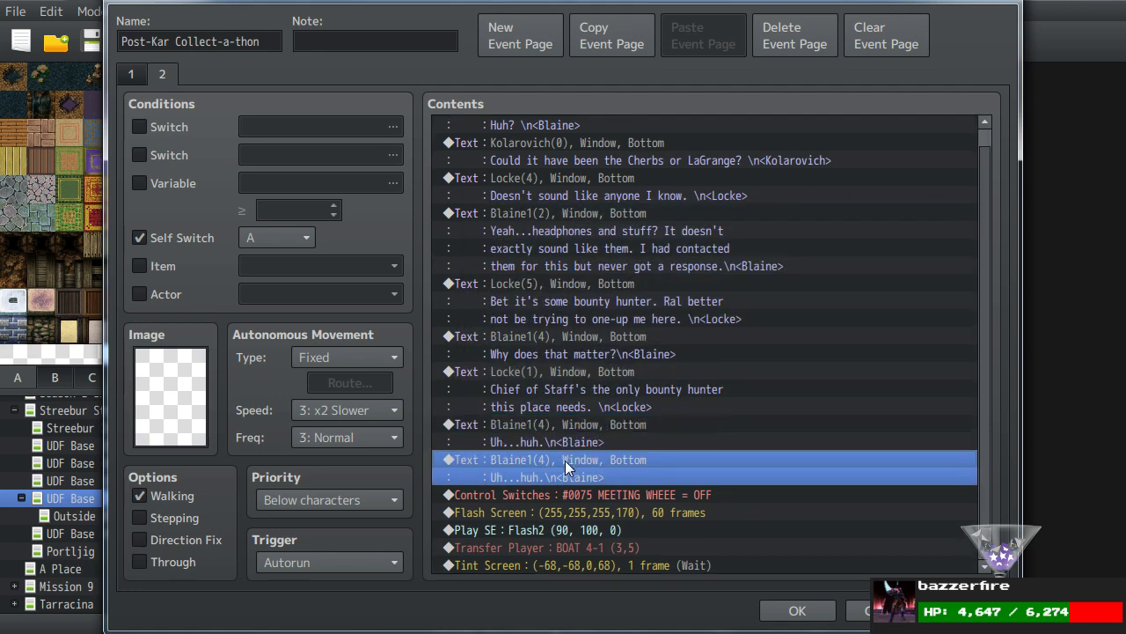
{"action": "double_click", "coordinate": [565, 460]}
{"action": "double_click", "coordinate": [517, 327]}
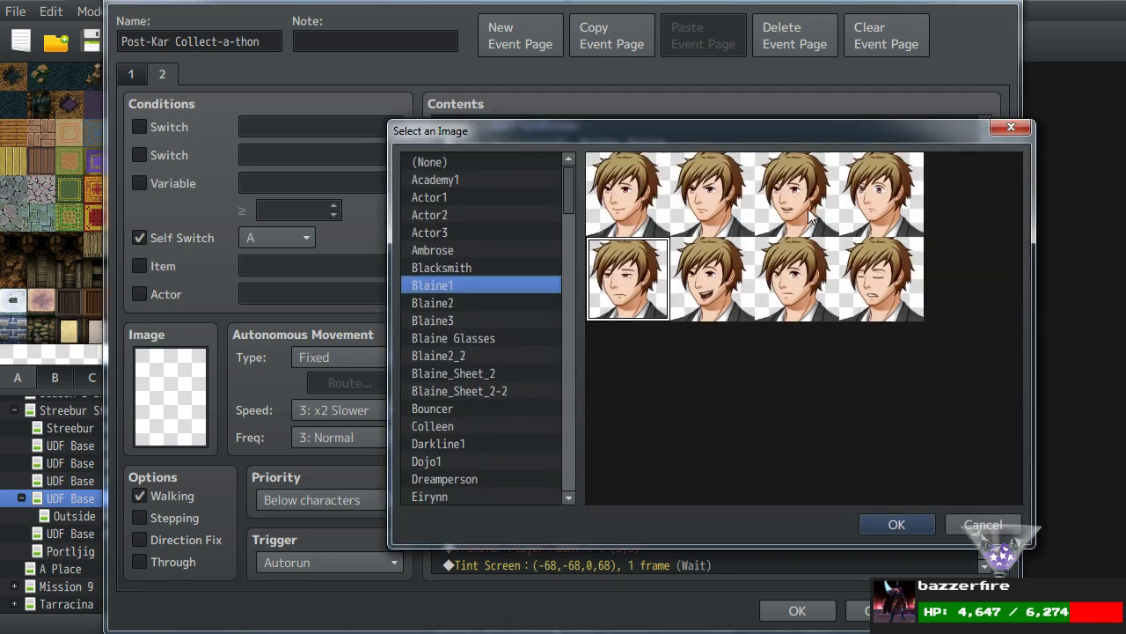
{"action": "double_click", "coordinate": [808, 209]}
Reword the copy as "All right, now that we know that, we should / be a little extra careful. Maybe Karnelia / could come with me".
{"action": "left_click_drag", "start_coordinate": [599, 277], "coordinate": [240, 238]}
{"action": "type", "text": "All right, d"}
{"action": "key", "text": "BackSpace"}
{"action": "type", "text": "now that we"}
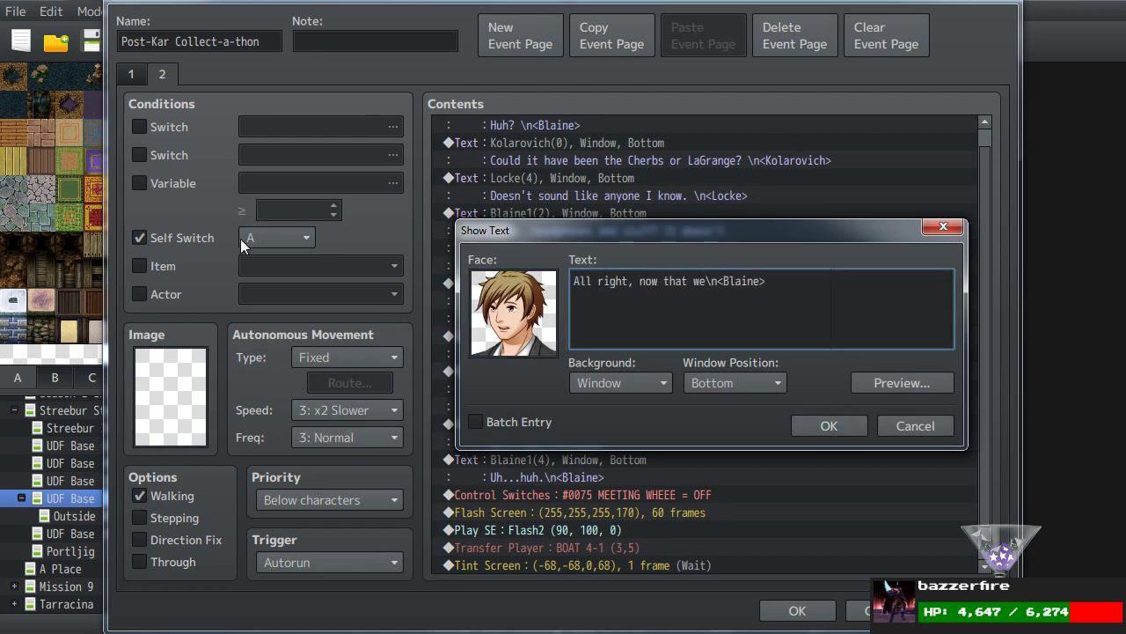
{"action": "type", "text": " know that, we"}
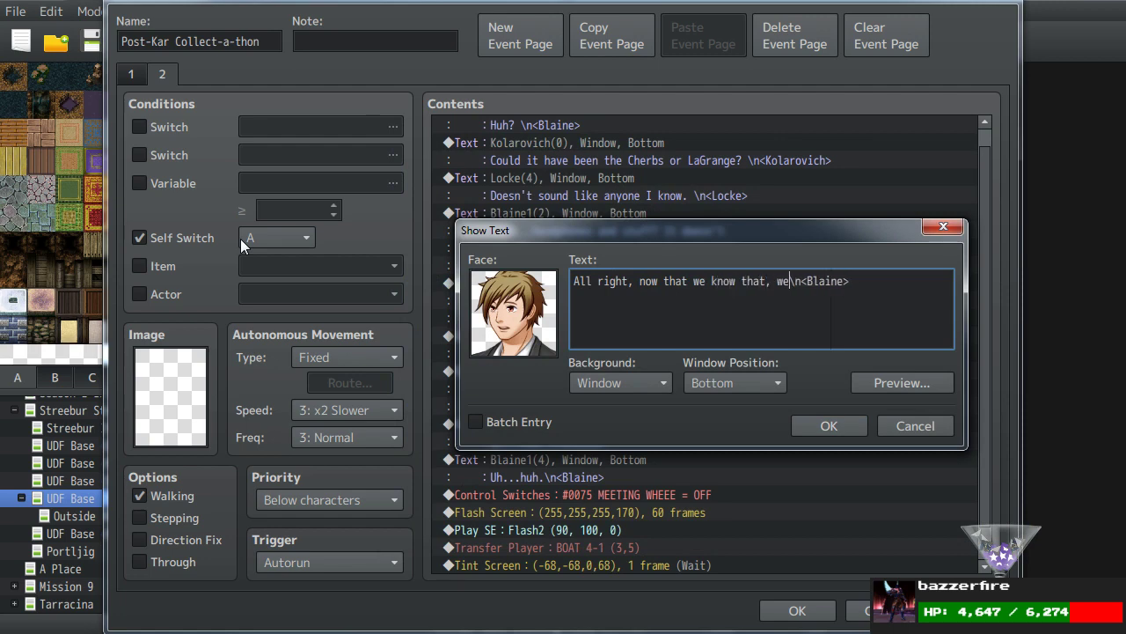
{"action": "type", "text": " should"}
{"action": "key", "text": "Return"}
{"action": "type", "text": "be a lit"}
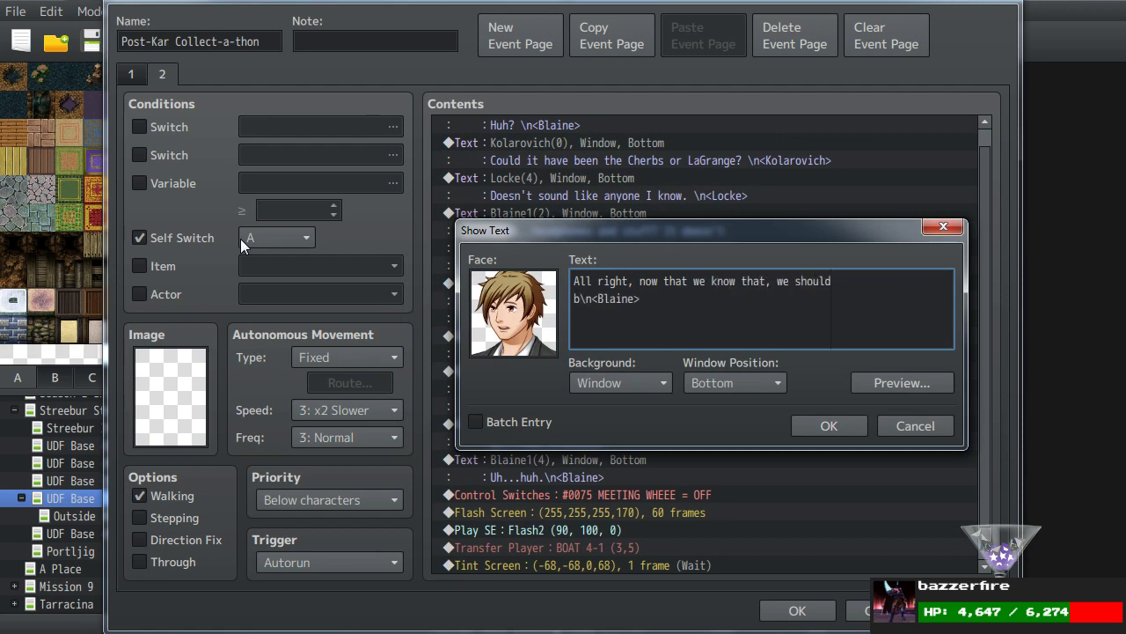
{"action": "type", "text": "tle extra careful. May"}
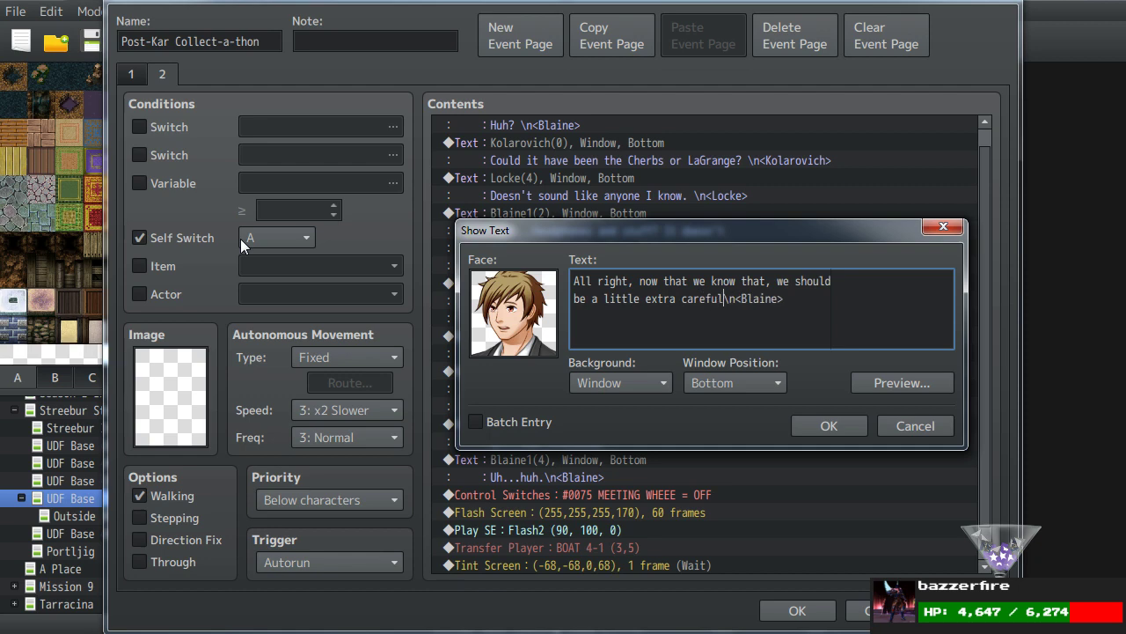
{"action": "type", "text": "be Karnelia"}
{"action": "key", "text": "Return"}
{"action": "type", "text": "could come with me \\n<Blaine>"}
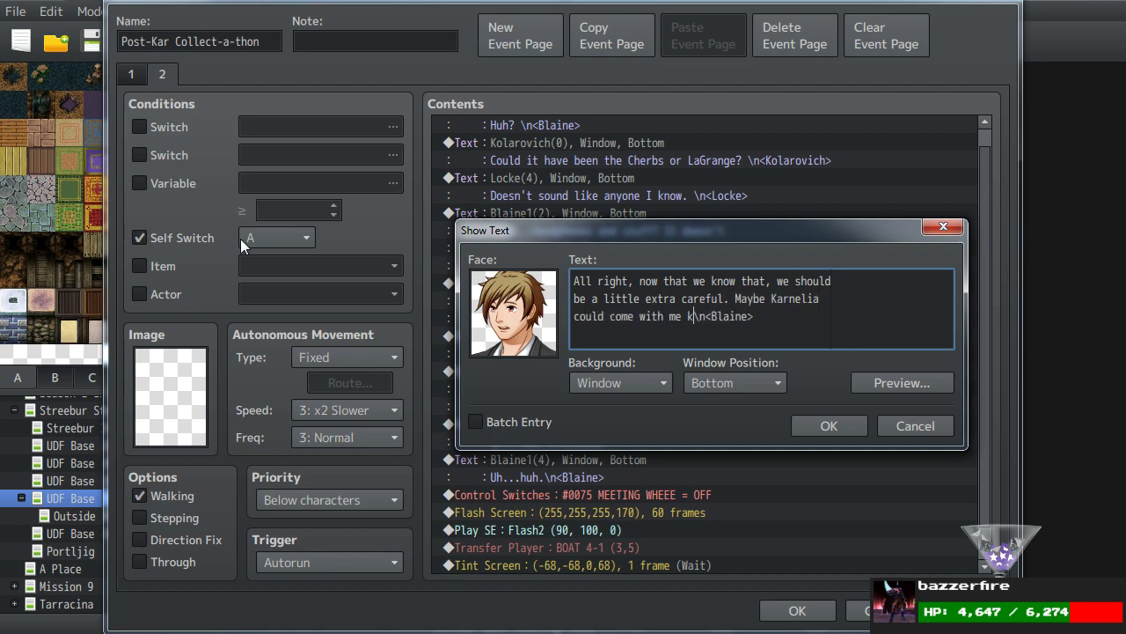
Preview Blaine's message, finish it with "while I keep looking" and a fourth line "around the BOAT.", and apply it.
{"action": "left_click", "coordinate": [881, 380]}
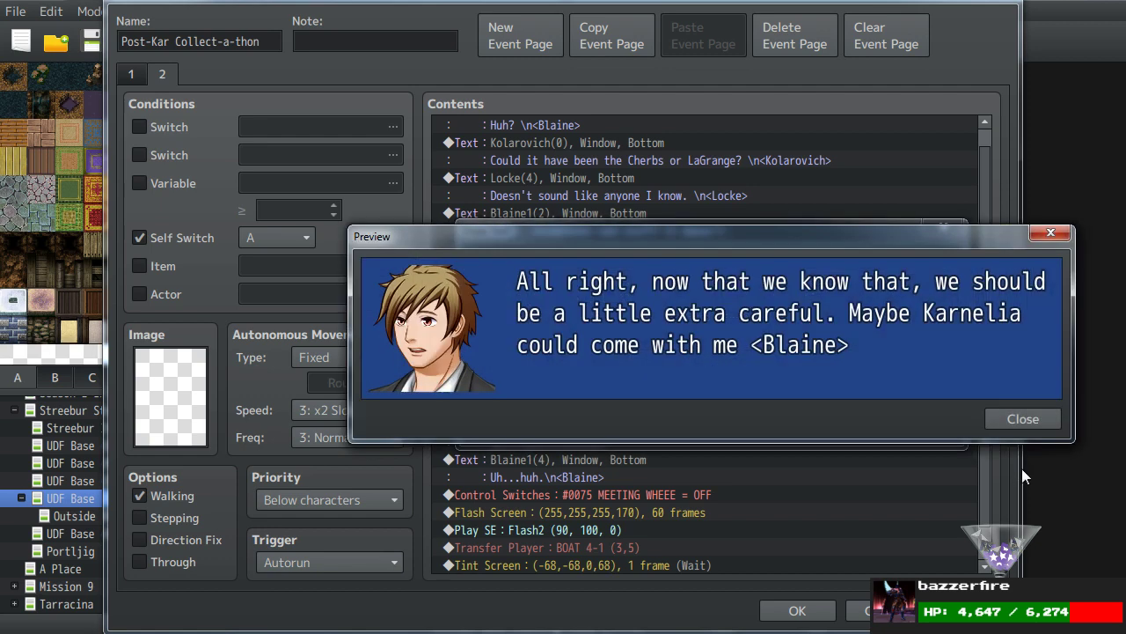
{"action": "left_click", "coordinate": [1055, 419]}
{"action": "left_click", "coordinate": [695, 312]}
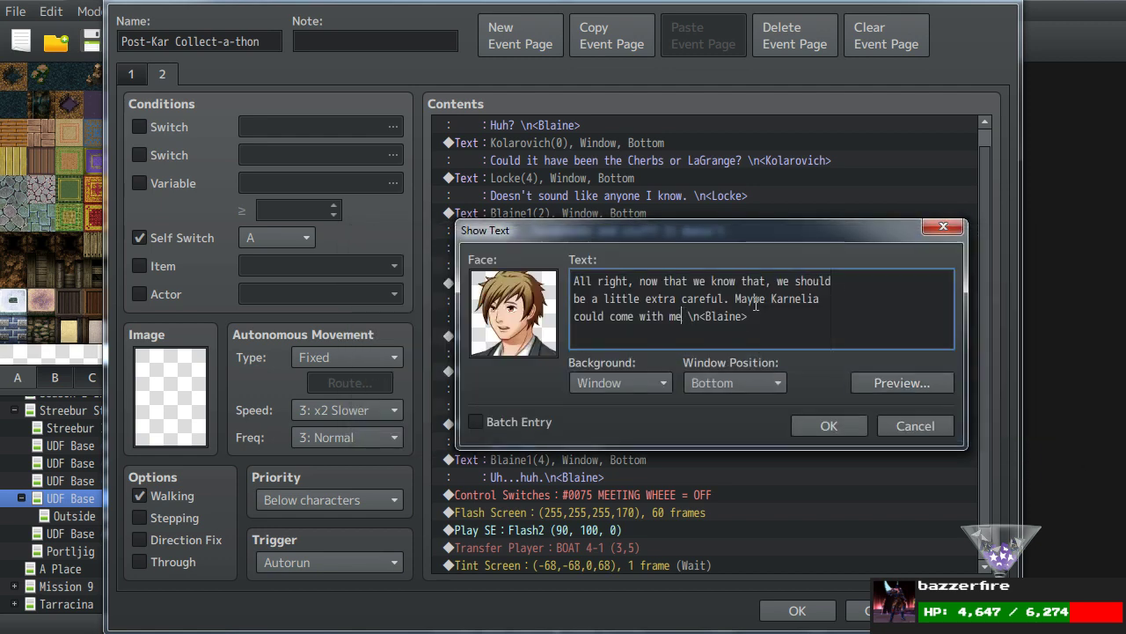
{"action": "type", "text": "while I keep looking"}
{"action": "key", "text": "Return"}
{"action": "type", "text": "around the BOAT.d"}
{"action": "key", "text": "BackSpace"}
{"action": "left_click", "coordinate": [806, 424]}
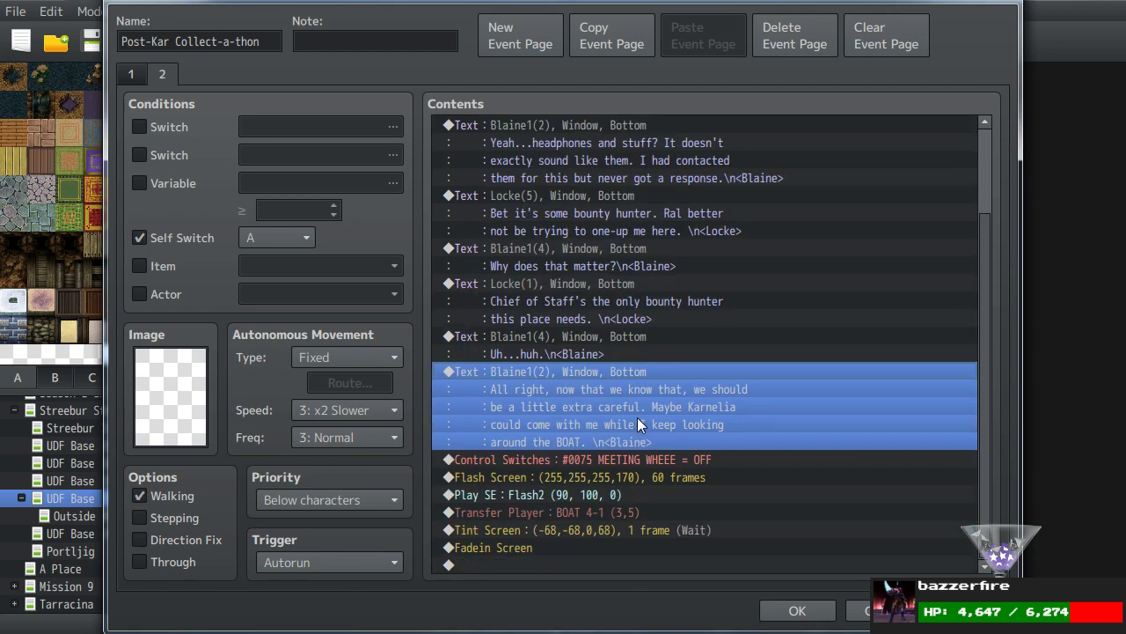
Duplicate Blaine's "All right" message and change one copy's wording to "This'll be better in pairs.", keeping the name tag.
{"action": "key", "text": "ctrl+c"}
{"action": "key", "text": "ctrl+v"}
{"action": "double_click", "coordinate": [577, 446]}
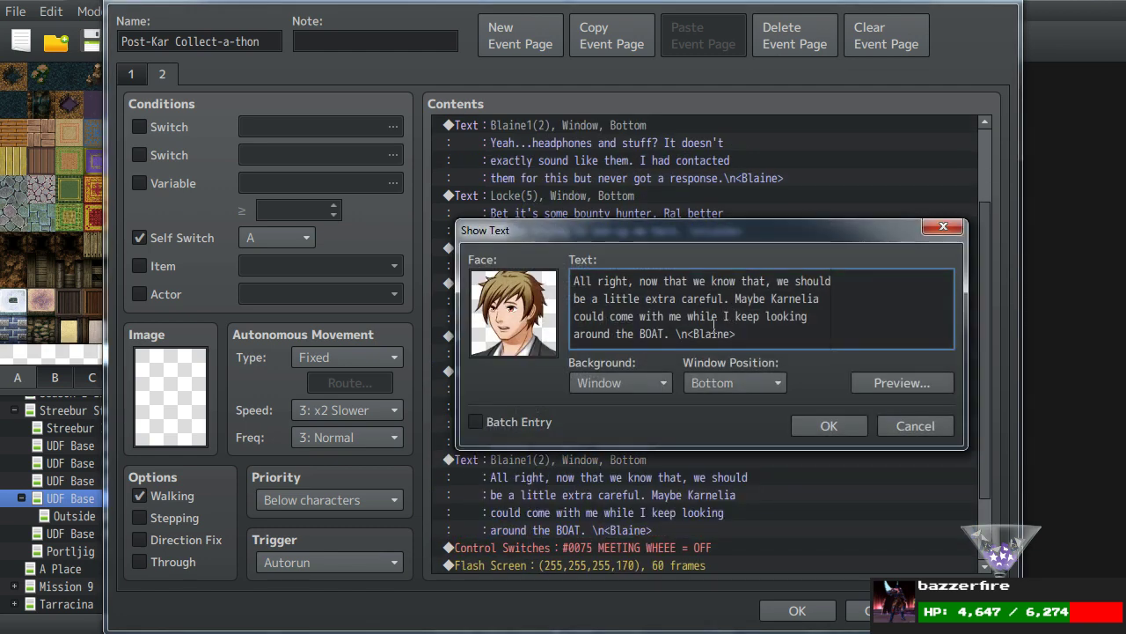
{"action": "left_click_drag", "start_coordinate": [672, 333], "coordinate": [574, 278]}
{"action": "type", "text": "Thi'sll b"}
{"action": "key", "text": "BackSpace"}
{"action": "key", "text": "BackSpace"}
{"action": "key", "text": "BackSpace"}
{"action": "key", "text": "BackSpace"}
{"action": "key", "text": "BackSpace"}
{"action": "key", "text": "BackSpace"}
{"action": "type", "text": "s'll be better in pairs. \\n<Blaine>"}
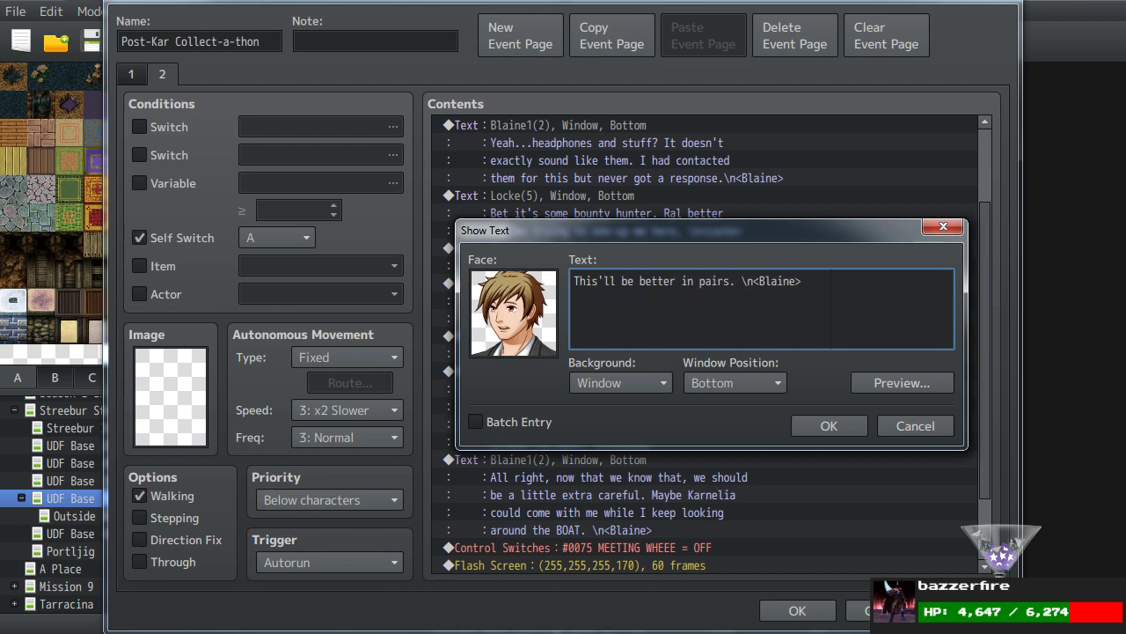
{"action": "left_click", "coordinate": [809, 425]}
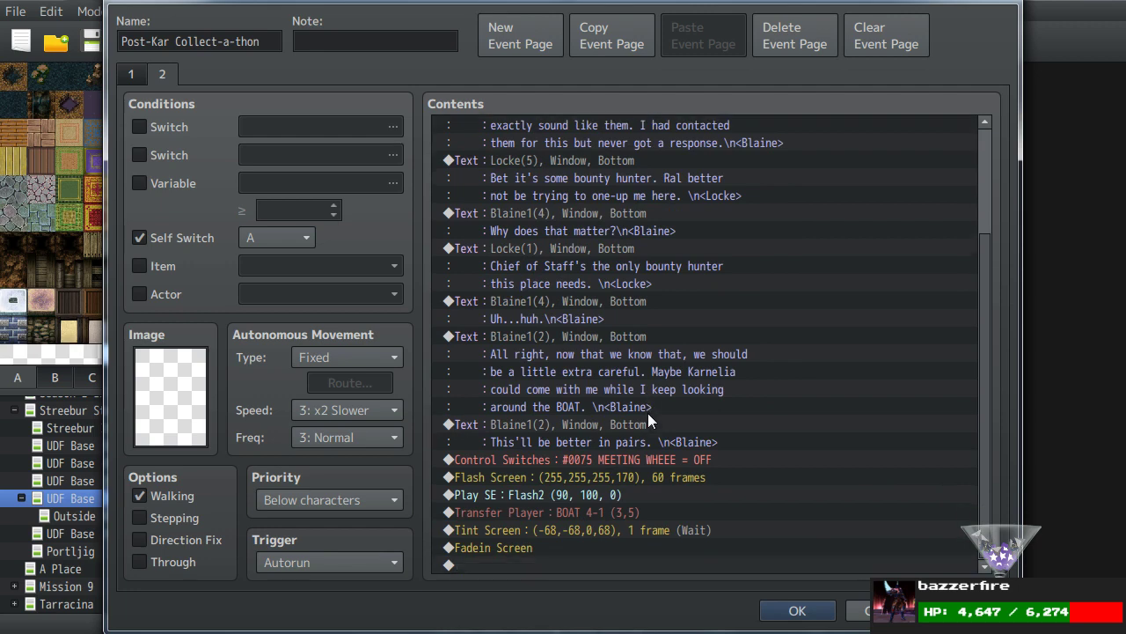
Duplicate Locke's Chief of Staff line above Control Switches and change the copy to Locke's first face.
{"action": "scroll", "coordinate": [563, 326], "scroll_direction": "up", "scroll_amount": 2}
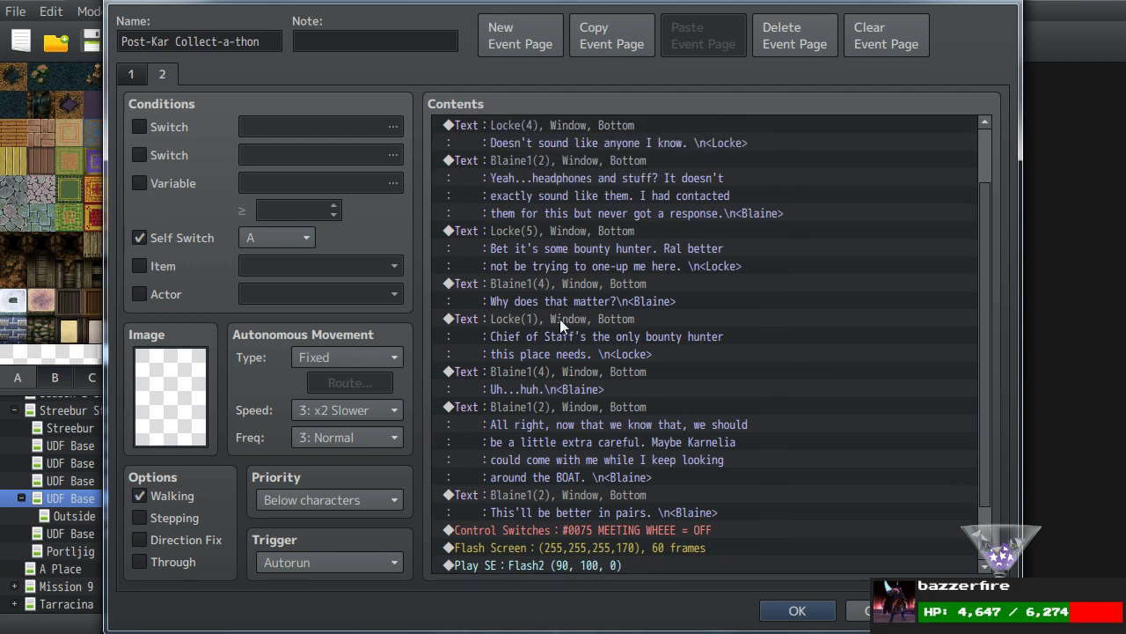
{"action": "left_click", "coordinate": [580, 322]}
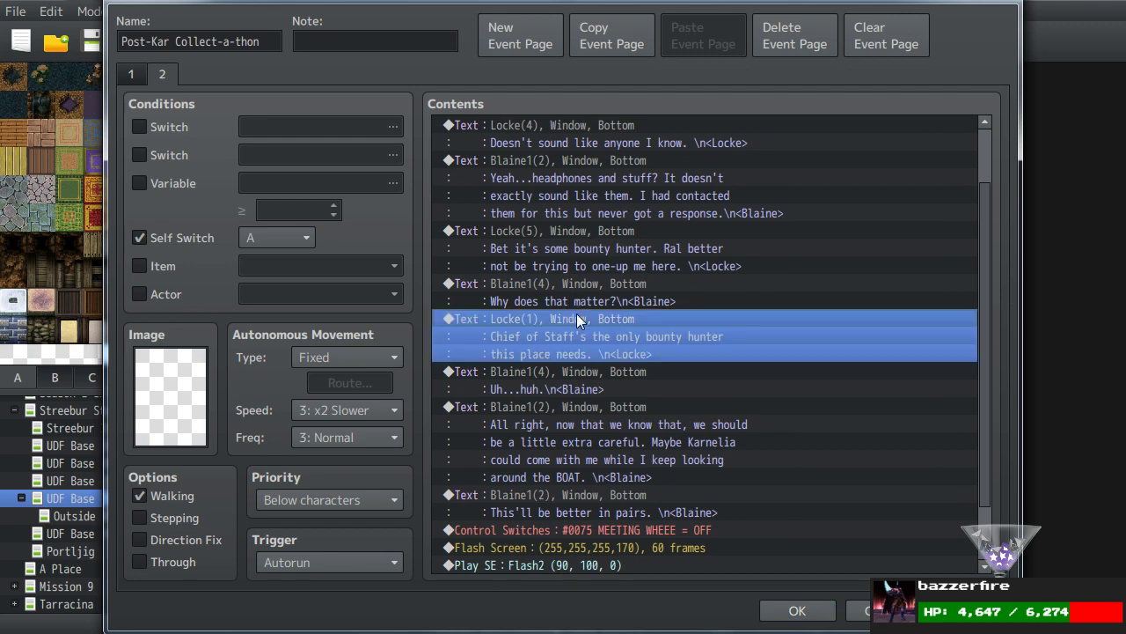
{"action": "scroll", "coordinate": [581, 447], "scroll_direction": "down", "scroll_amount": 2}
{"action": "left_click", "coordinate": [582, 459]}
{"action": "key", "text": "ctrl+v"}
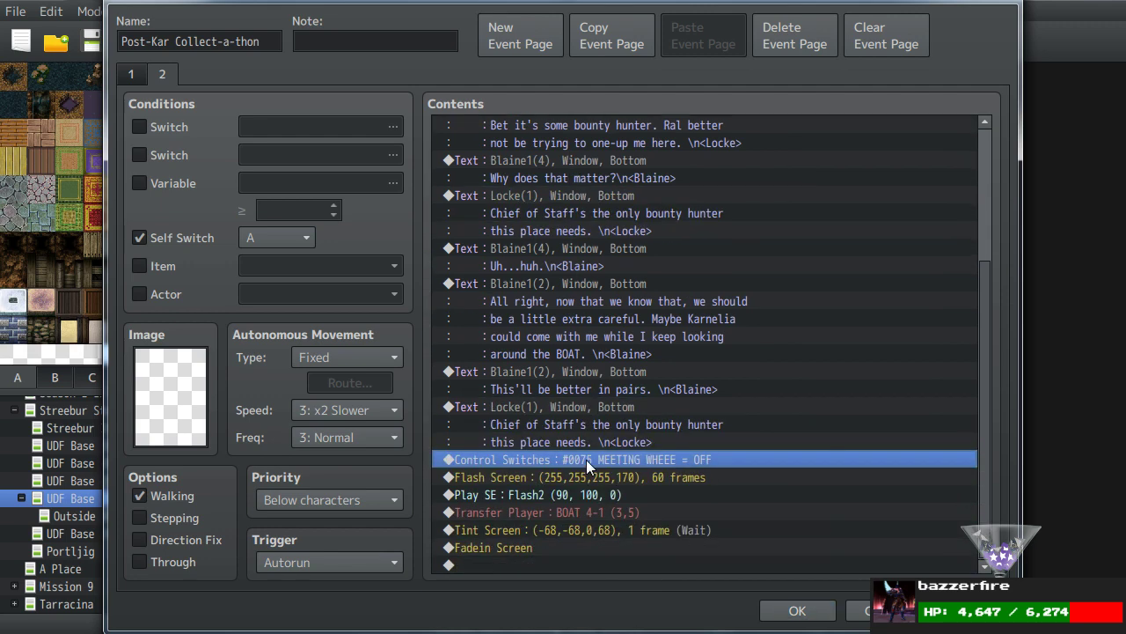
{"action": "left_click", "coordinate": [580, 421]}
{"action": "double_click", "coordinate": [569, 398]}
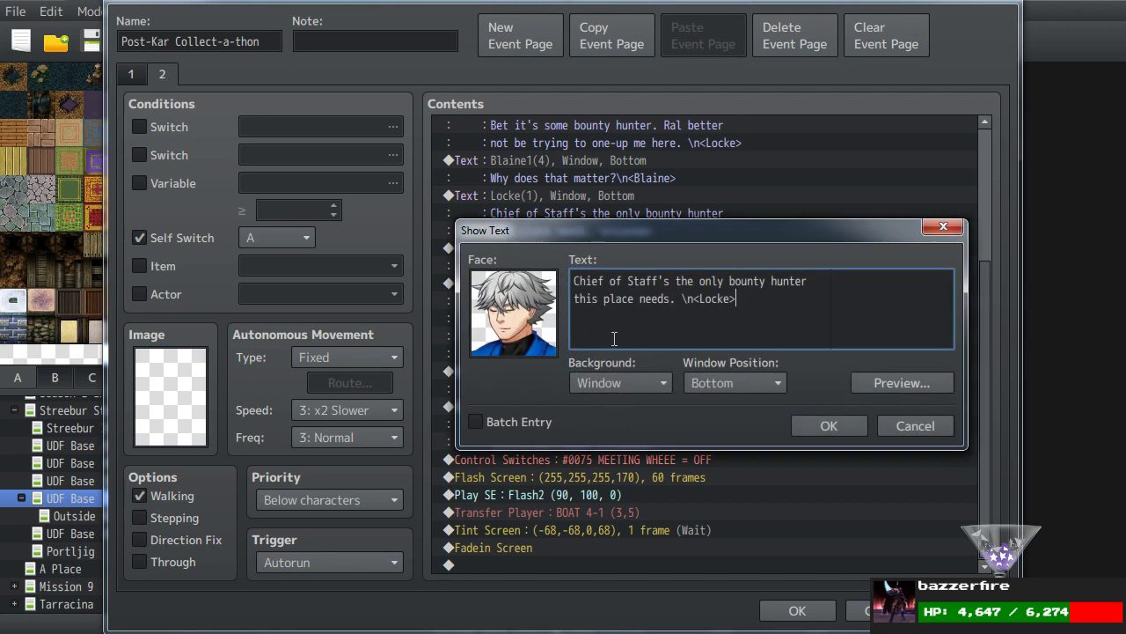
{"action": "double_click", "coordinate": [519, 292]}
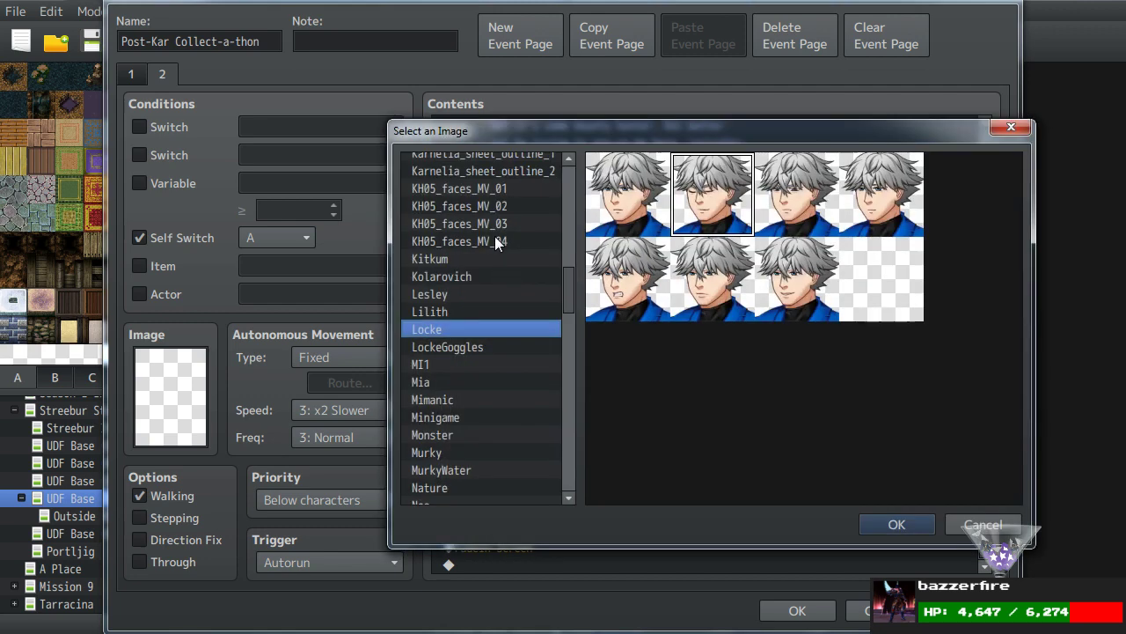
{"action": "left_click", "coordinate": [614, 205]}
{"action": "double_click", "coordinate": [614, 205]}
Replace the copied Locke line's wording with "Fine by me. Keep us posted.", keeping the name tag, and apply it.
{"action": "left_click_drag", "start_coordinate": [676, 300], "coordinate": [574, 280]}
{"action": "key", "text": "BackSpace"}
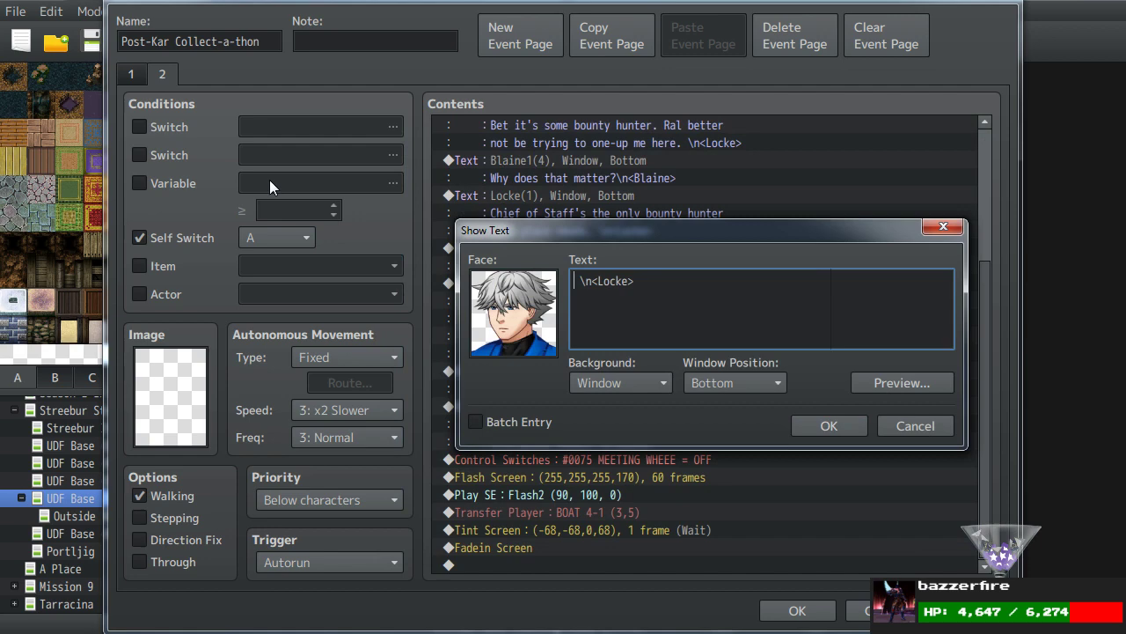
{"action": "type", "text": "Fin by"}
{"action": "key", "text": "BackSpace"}
{"action": "key", "text": "BackSpace"}
{"action": "key", "text": "BackSpace"}
{"action": "type", "text": "e by me. Keep us posted."}
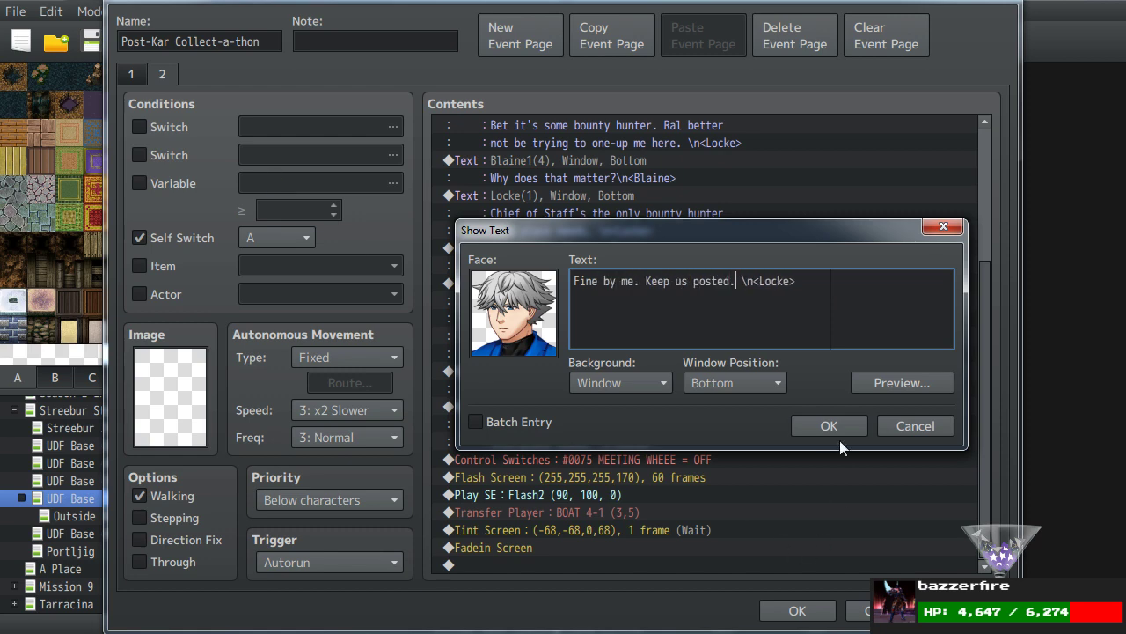
{"action": "left_click", "coordinate": [836, 429]}
Review the dialogue on both pages of the Post-Kar Collect-a-thon event and accept the event's changes.
{"action": "scroll", "coordinate": [705, 386], "scroll_direction": "up", "scroll_amount": 1}
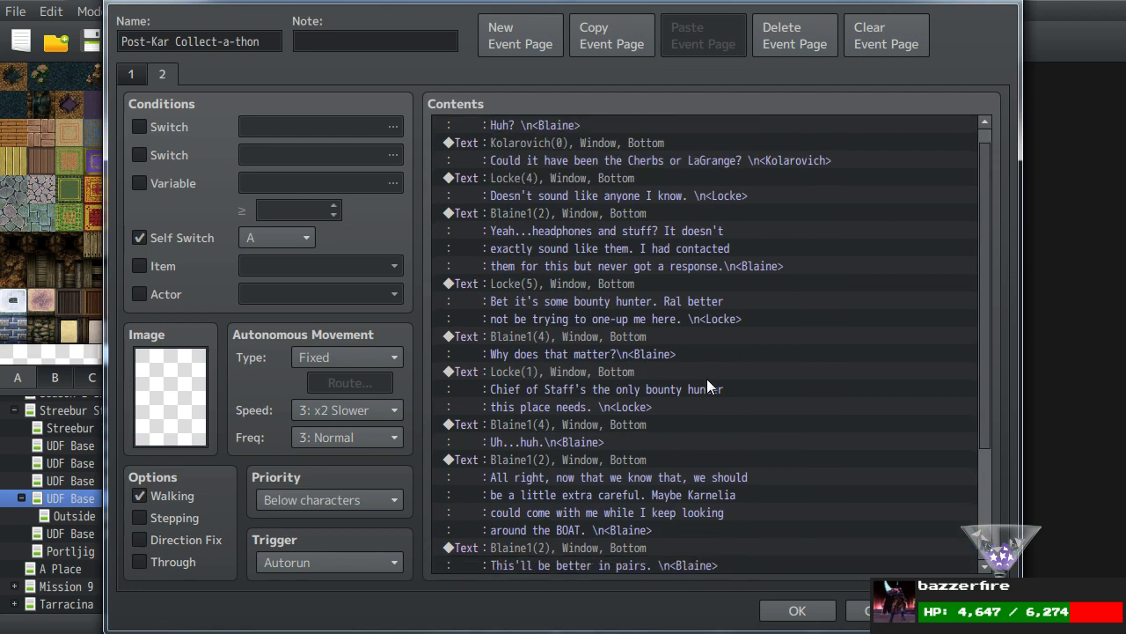
{"action": "scroll", "coordinate": [706, 383], "scroll_direction": "down", "scroll_amount": 3}
{"action": "left_click", "coordinate": [134, 76]}
{"action": "scroll", "coordinate": [562, 229], "scroll_direction": "down", "scroll_amount": 5}
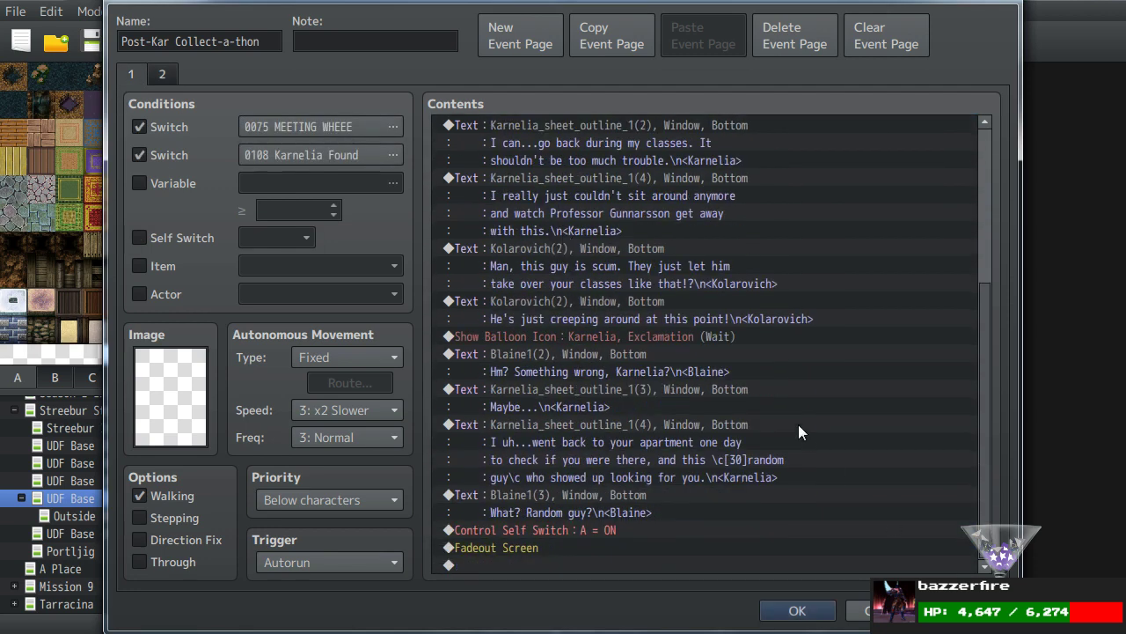
{"action": "left_click", "coordinate": [814, 614]}
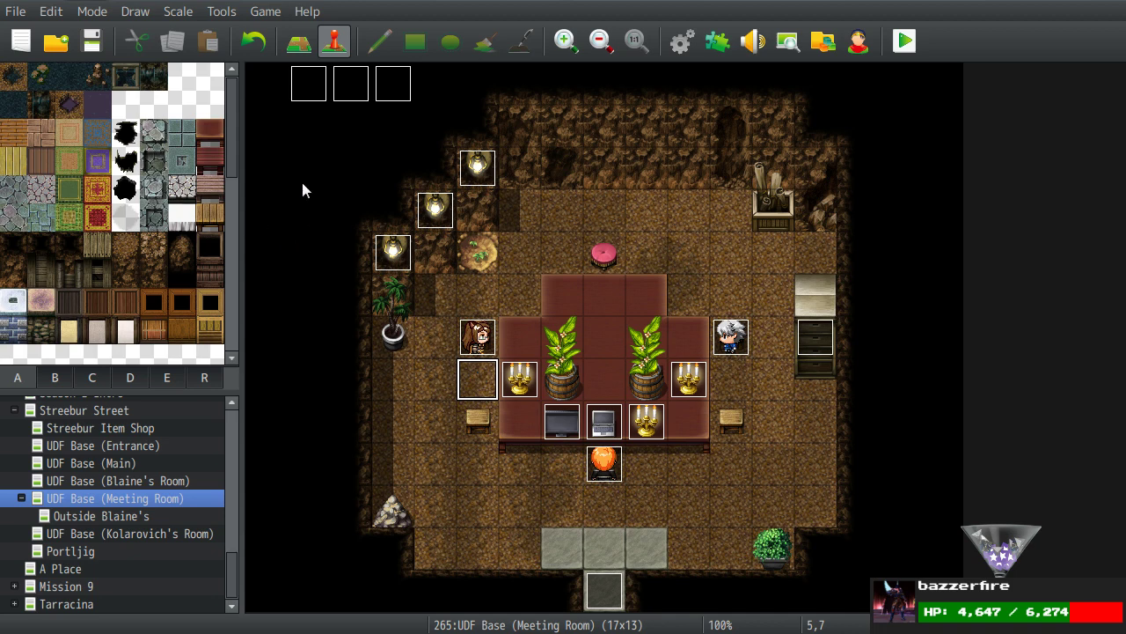
Check Karnelia's actor entry in the database and return to the meeting room map.
{"action": "key", "text": "F9"}
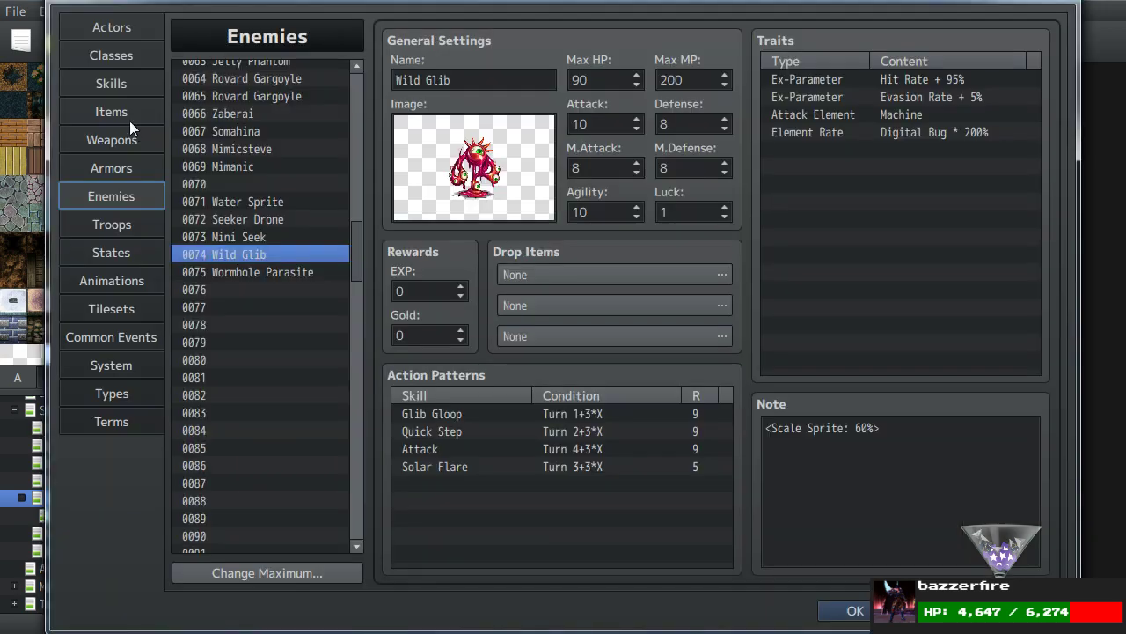
{"action": "left_click", "coordinate": [112, 28]}
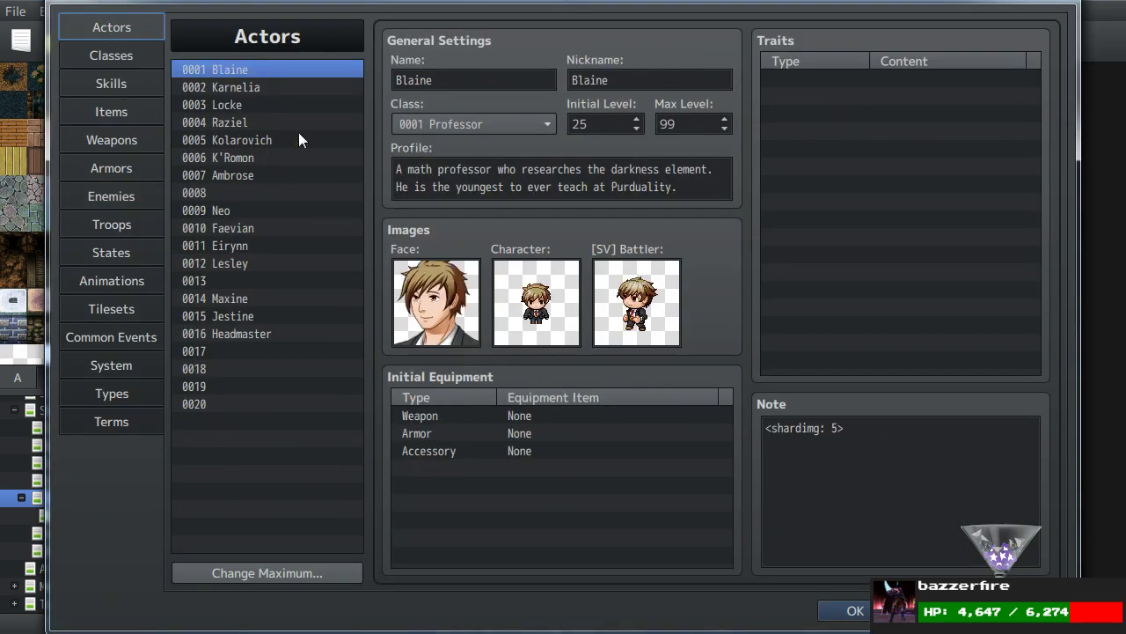
{"action": "left_click", "coordinate": [235, 91]}
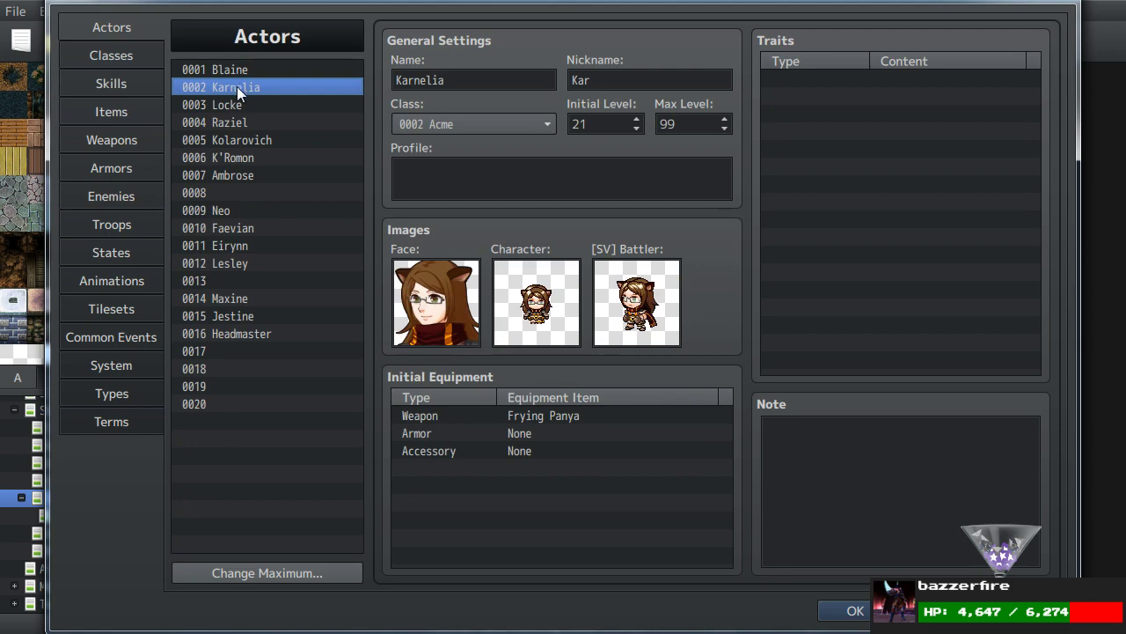
{"action": "left_click", "coordinate": [847, 614]}
{"action": "left_click", "coordinate": [603, 342]}
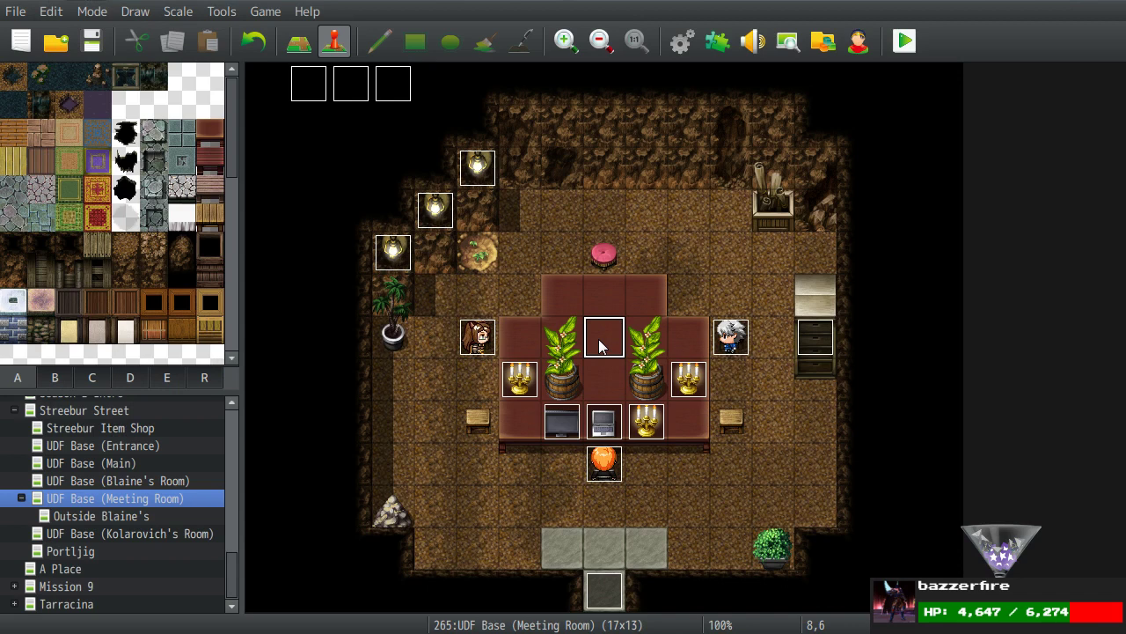
{"action": "double_click", "coordinate": [599, 343]}
{"action": "scroll", "coordinate": [115, 500], "scroll_direction": "up", "scroll_amount": 2}
{"action": "scroll", "coordinate": [115, 500], "scroll_direction": "down", "scroll_amount": 1}
{"action": "scroll", "coordinate": [114, 500], "scroll_direction": "up", "scroll_amount": 1}
{"action": "scroll", "coordinate": [114, 500], "scroll_direction": "up", "scroll_amount": 2}
{"action": "scroll", "coordinate": [115, 499], "scroll_direction": "down", "scroll_amount": 2}
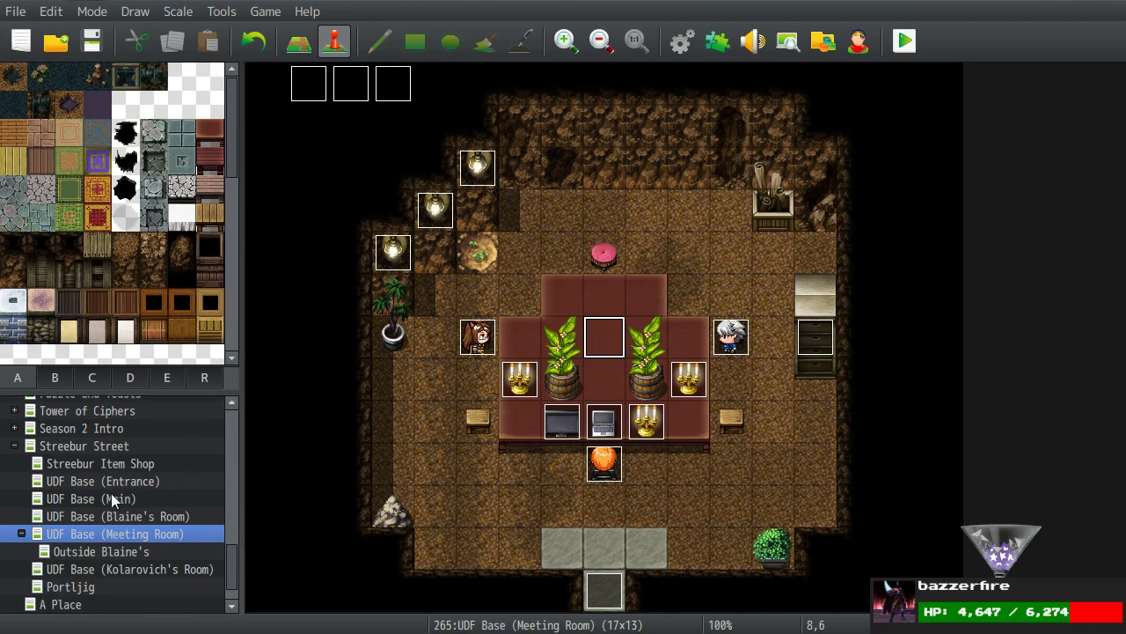
Insert a Fadeout Screen command above Control Switches on page 2 of the Post-Kar Collect-a-thon event.
{"action": "double_click", "coordinate": [397, 78]}
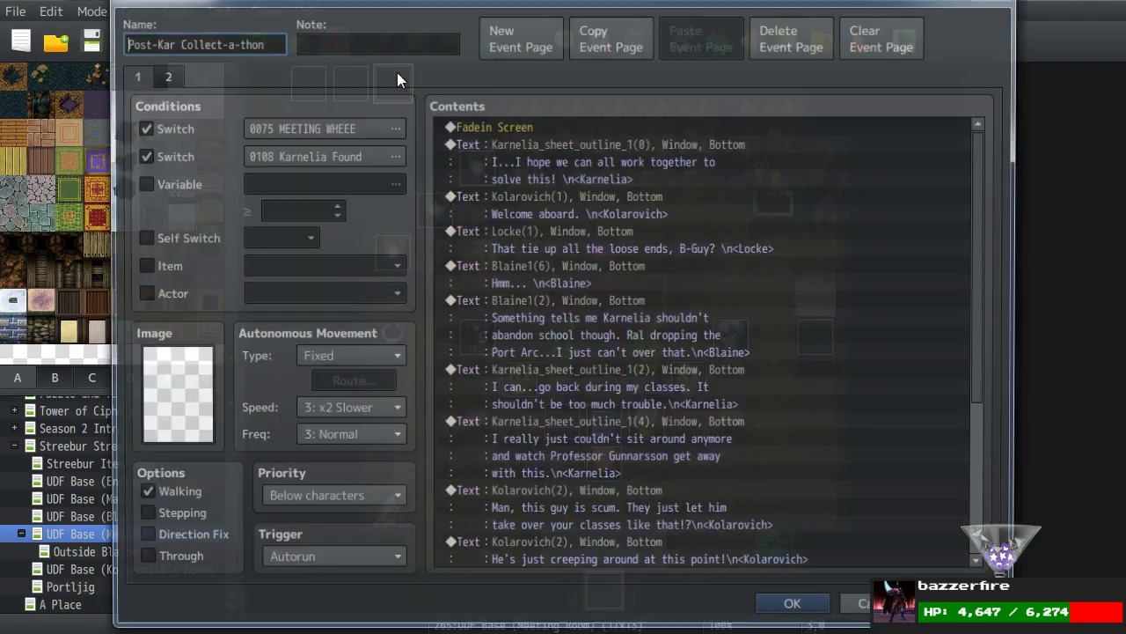
{"action": "left_click", "coordinate": [160, 78]}
{"action": "left_click_drag", "start_coordinate": [982, 213], "coordinate": [975, 392]}
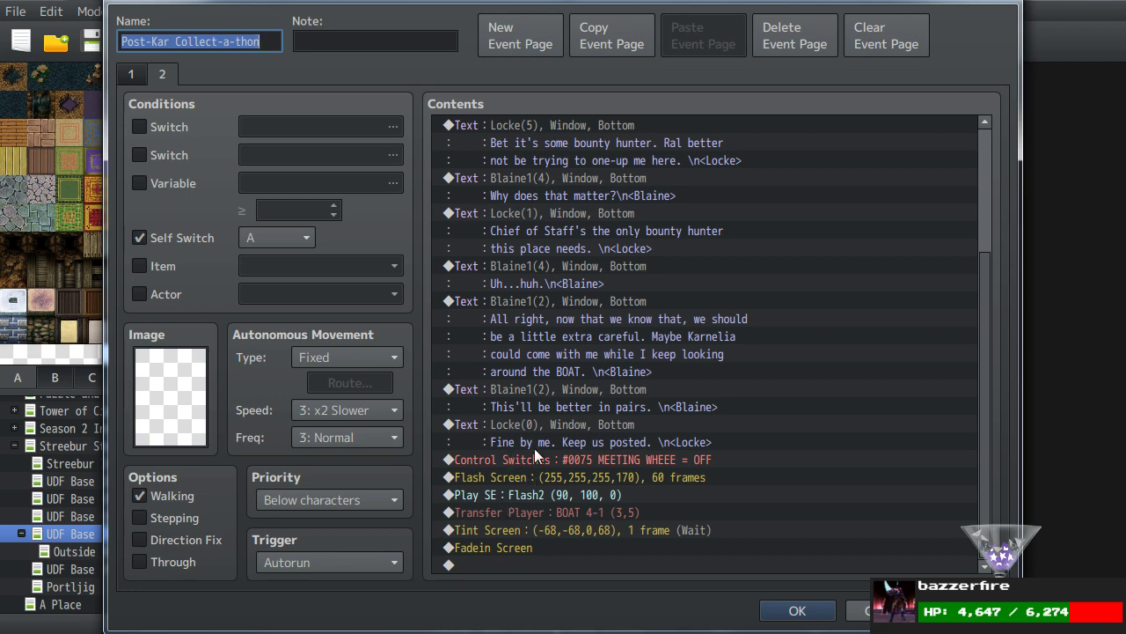
{"action": "left_click", "coordinate": [509, 458]}
{"action": "key", "text": "Insert"}
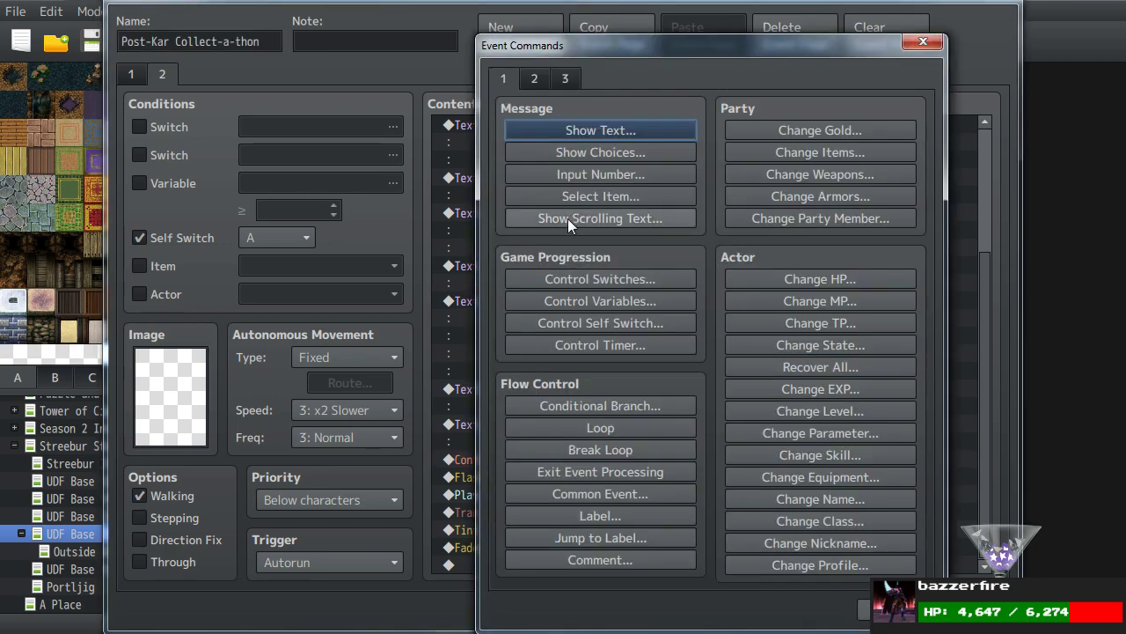
{"action": "left_click", "coordinate": [533, 79]}
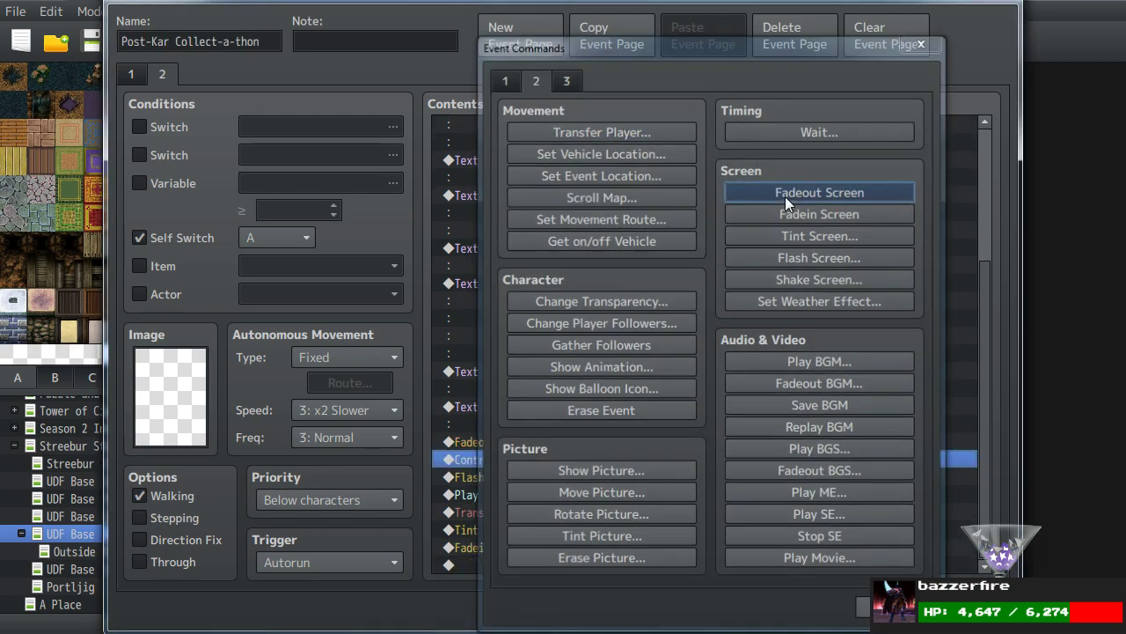
{"action": "left_click", "coordinate": [785, 195]}
Compose a faceless message with Middle window position above Control Switches: "\c[3]Don't forget to change your weapon back if you're done with the Scarbane!".
{"action": "key", "text": "Insert"}
{"action": "left_click", "coordinate": [503, 79]}
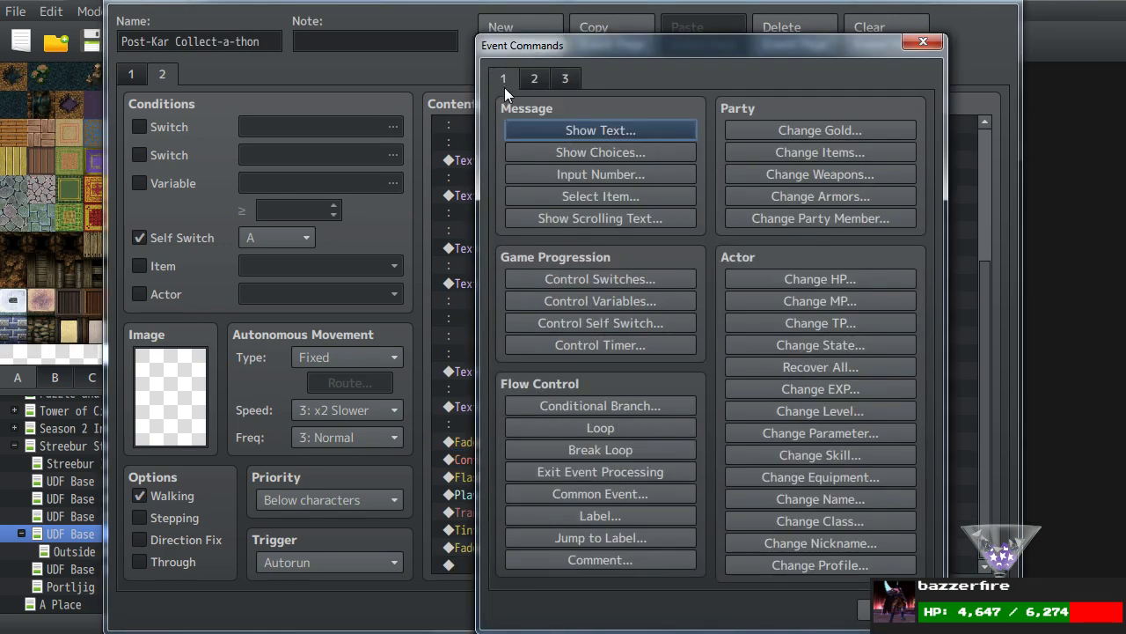
{"action": "left_click", "coordinate": [515, 129]}
{"action": "left_click", "coordinate": [734, 382]}
{"action": "left_click", "coordinate": [704, 424]}
{"action": "type", "text": "\\c[3]D"}
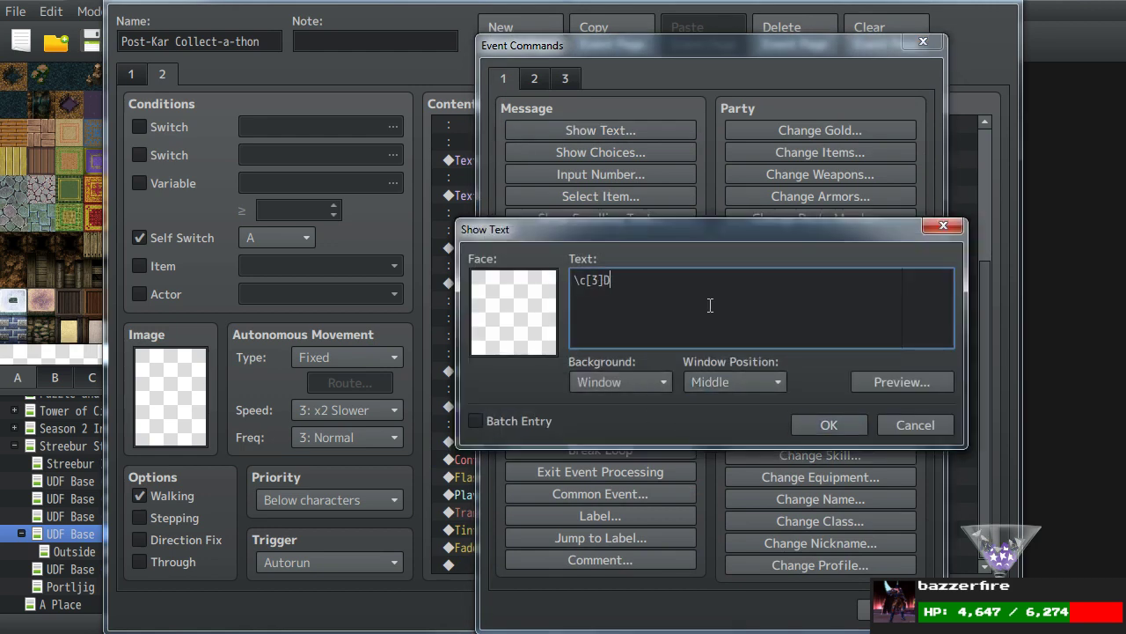
{"action": "type", "text": "on't forget to change you"}
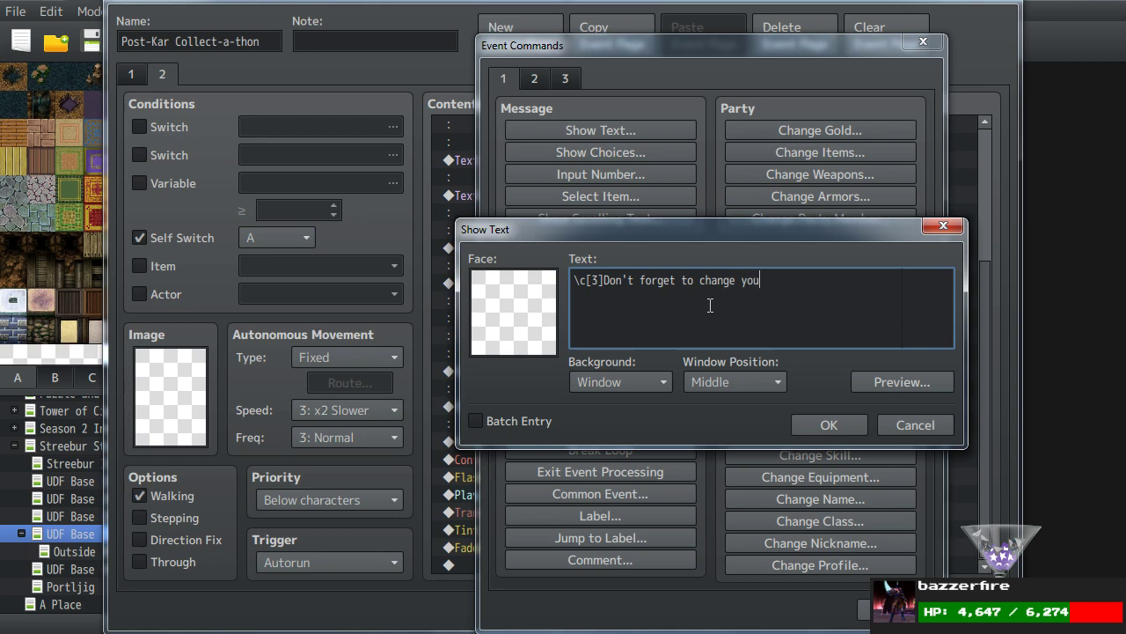
{"action": "type", "text": "r weapon back if you're"}
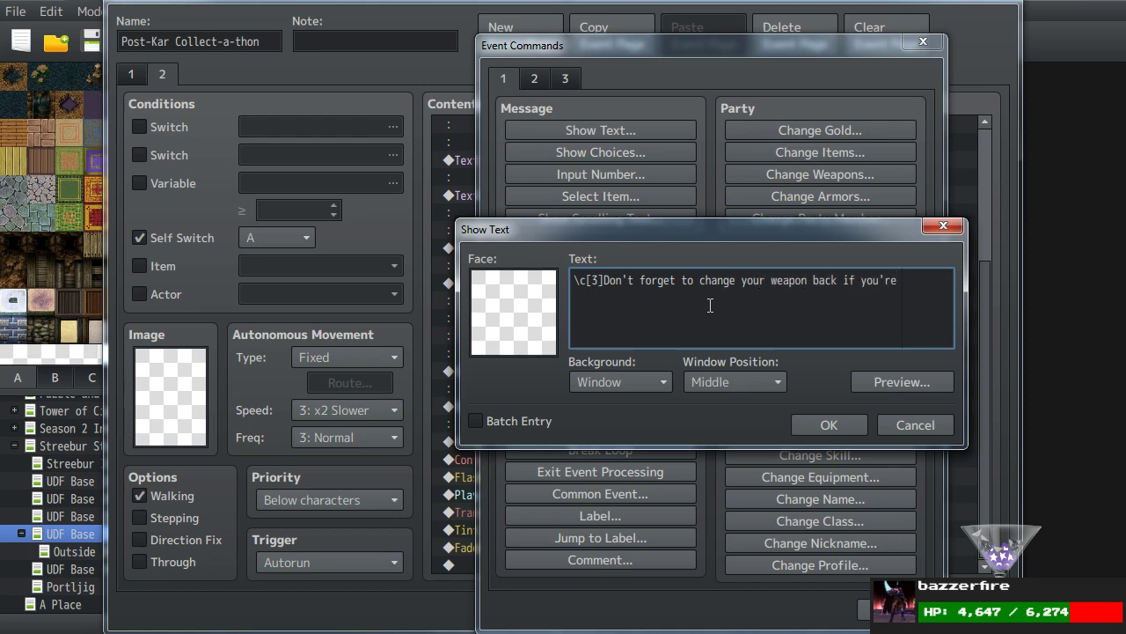
{"action": "type", "text": " done"}
{"action": "key", "text": "Return"}
{"action": "type", "text": "with the Scarbane!"}
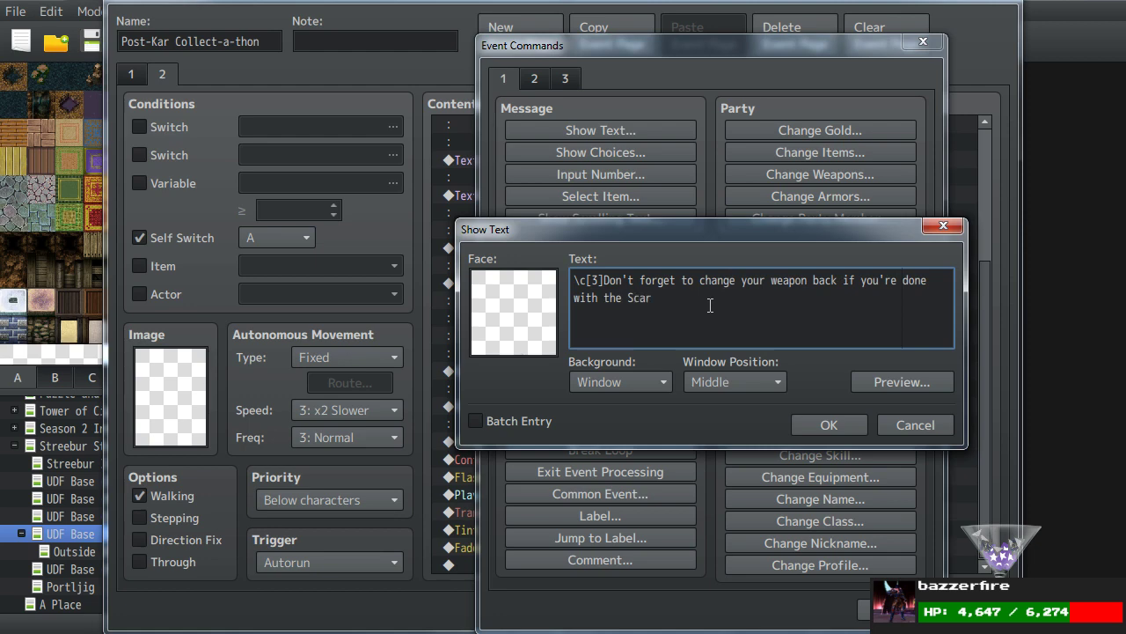
Preview the Scarbane reminder message and add it to the event.
{"action": "left_click", "coordinate": [915, 387]}
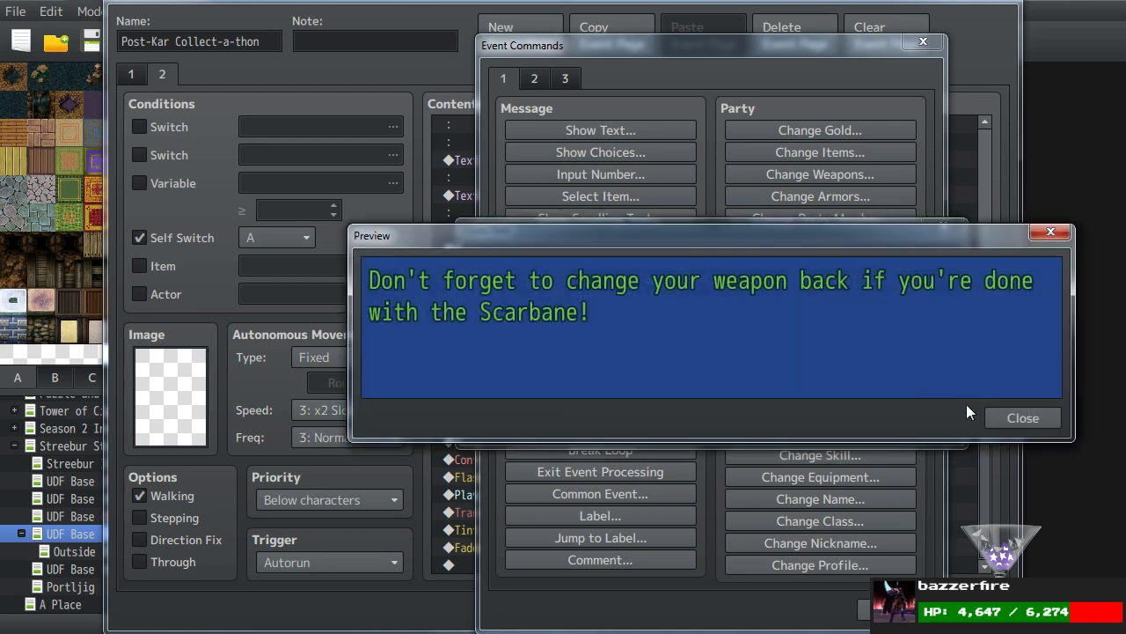
{"action": "left_click", "coordinate": [1028, 410]}
{"action": "left_click", "coordinate": [836, 423]}
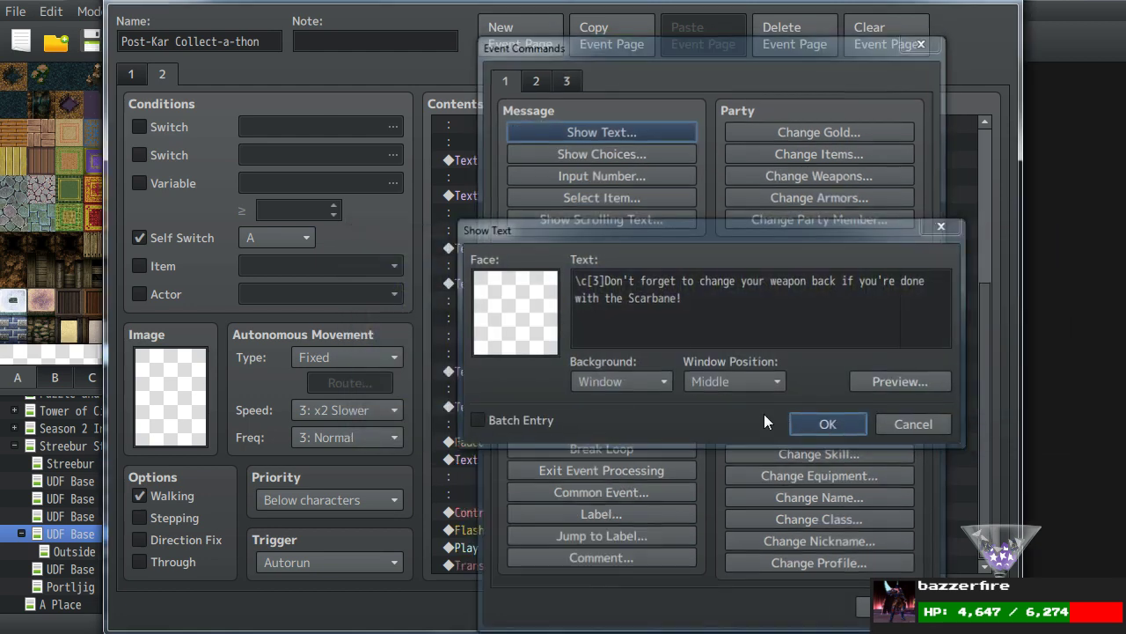
Insert a Play SE command with the Item1 sound between Fadeout Screen and the Scarbane reminder message.
{"action": "scroll", "coordinate": [761, 413], "scroll_direction": "down", "scroll_amount": 1}
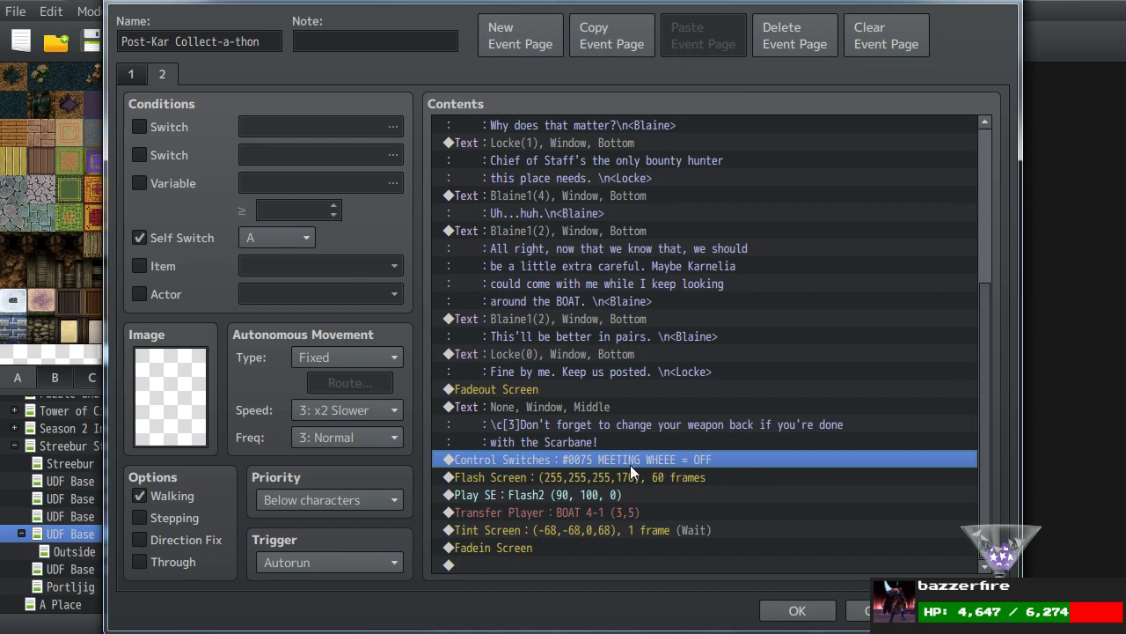
{"action": "left_click", "coordinate": [539, 409]}
{"action": "key", "text": "Insert"}
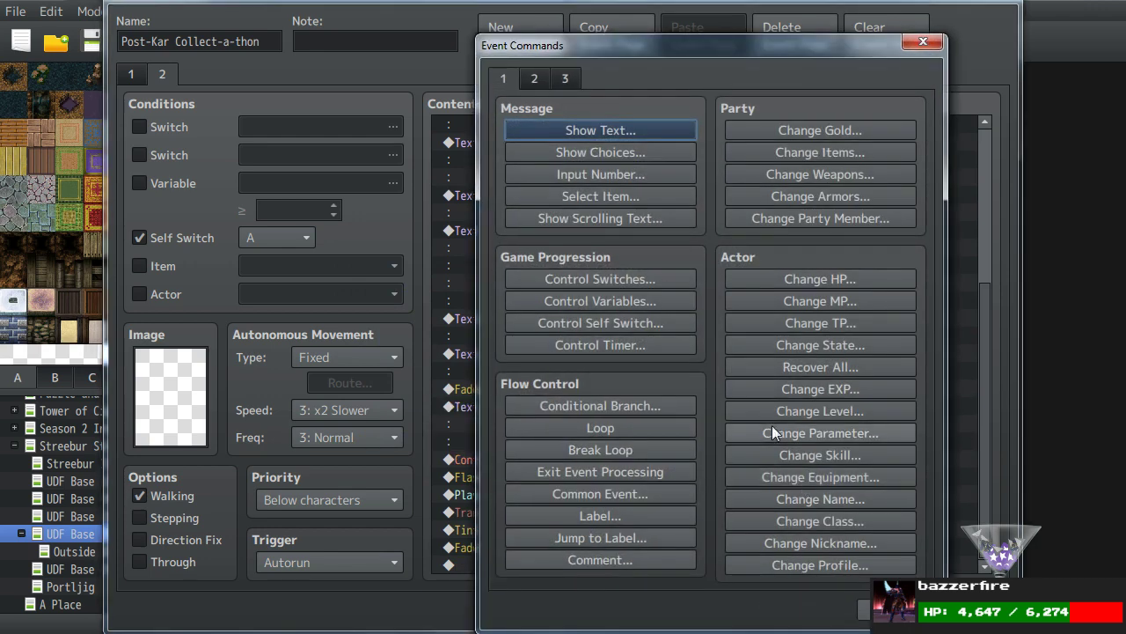
{"action": "left_click", "coordinate": [534, 79]}
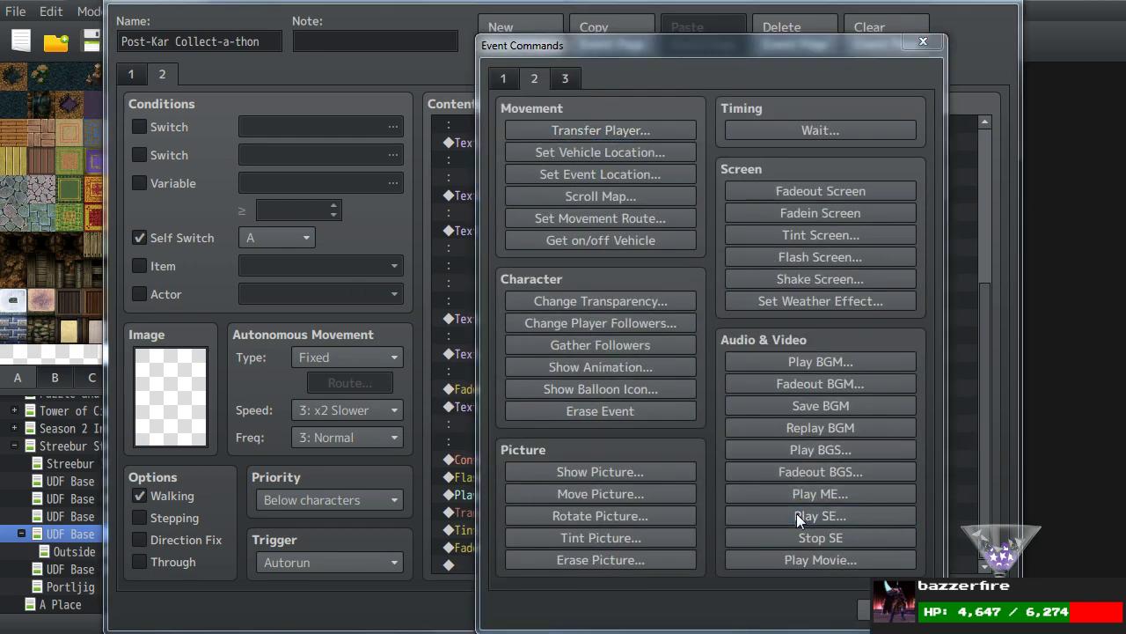
{"action": "left_click", "coordinate": [797, 515]}
{"action": "left_click_drag", "start_coordinate": [733, 176], "coordinate": [736, 296]}
{"action": "left_click", "coordinate": [632, 315]}
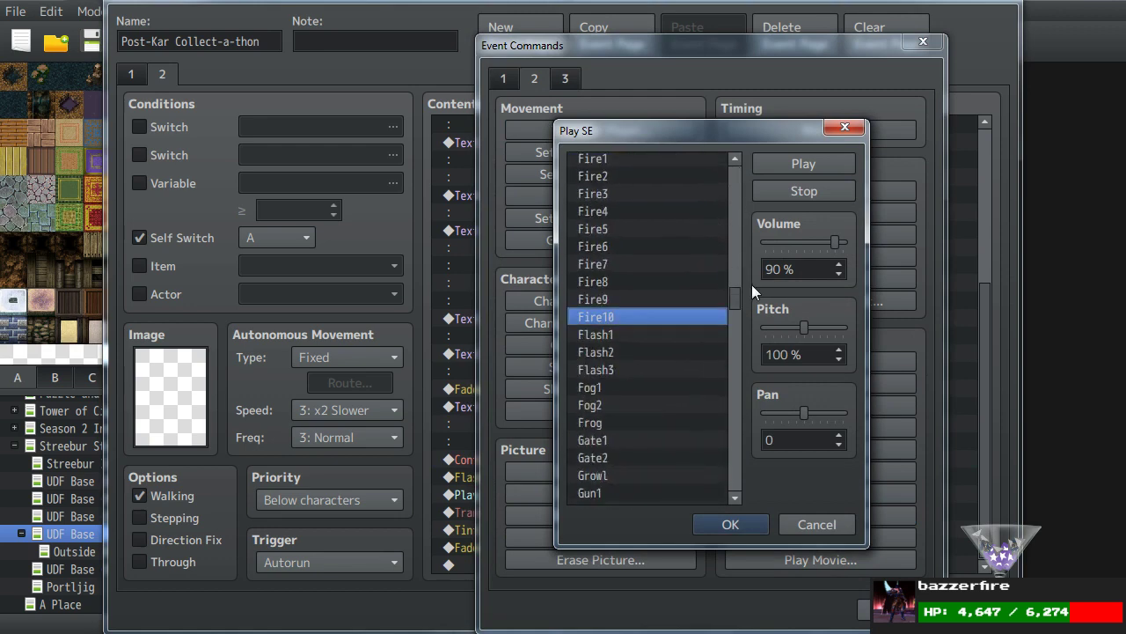
{"action": "mouse_move", "coordinate": [734, 335]}
{"action": "left_mouse_down"}
{"action": "mouse_move", "coordinate": [720, 375]}
{"action": "mouse_move", "coordinate": [725, 325]}
{"action": "left_mouse_up"}
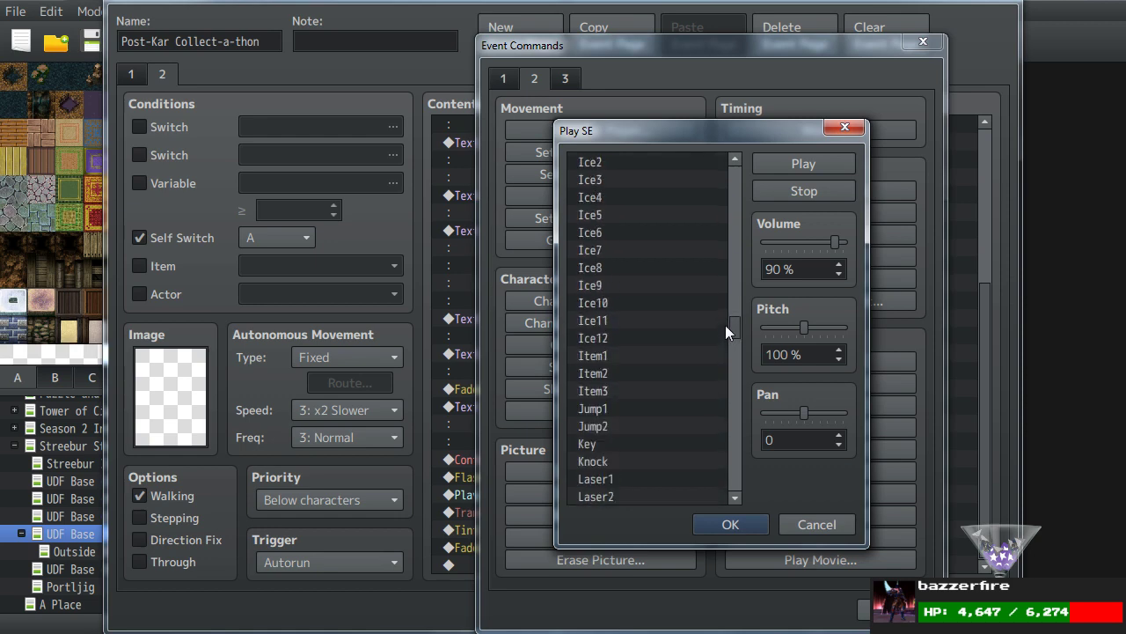
{"action": "left_click", "coordinate": [635, 356]}
{"action": "left_click", "coordinate": [728, 521]}
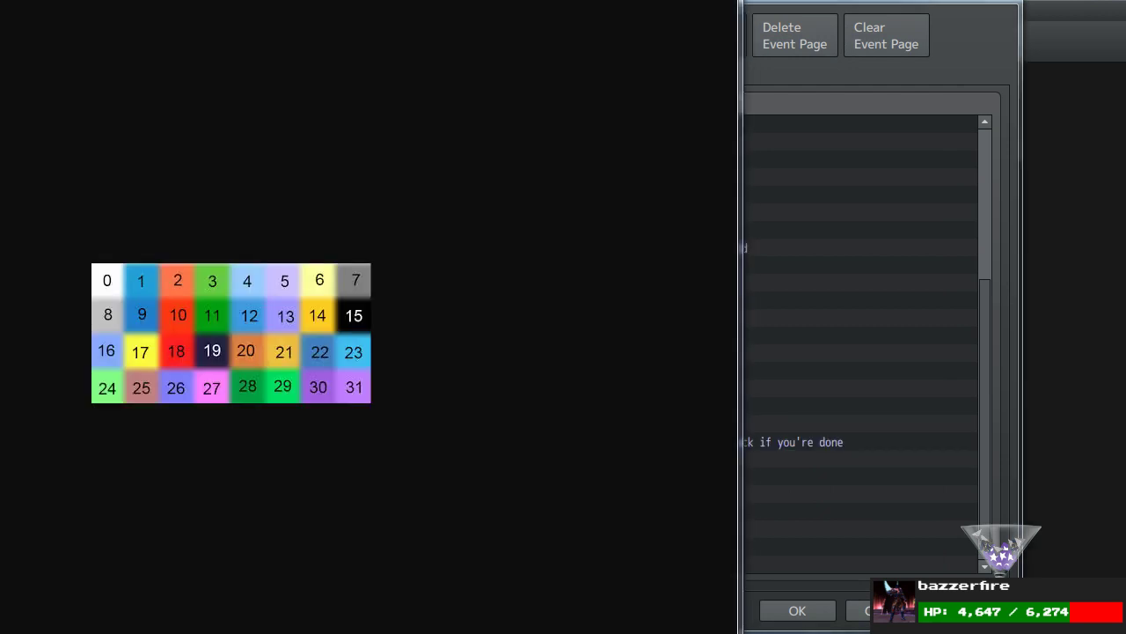
{"action": "key", "text": "ctrl+Tab"}
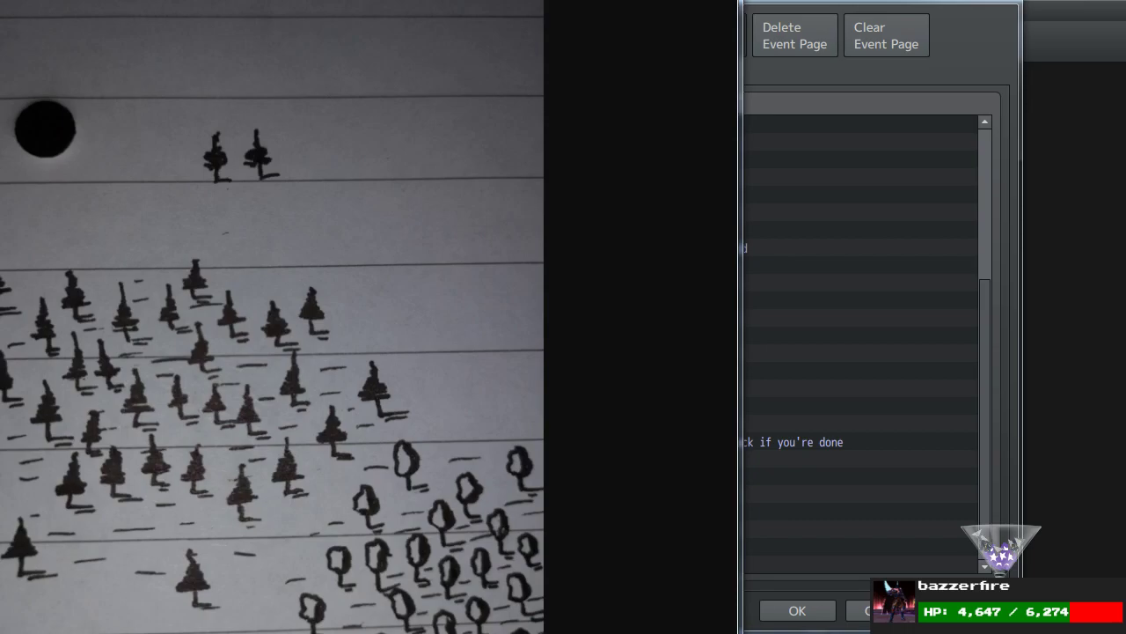
{"action": "key", "text": "alt+Tab"}
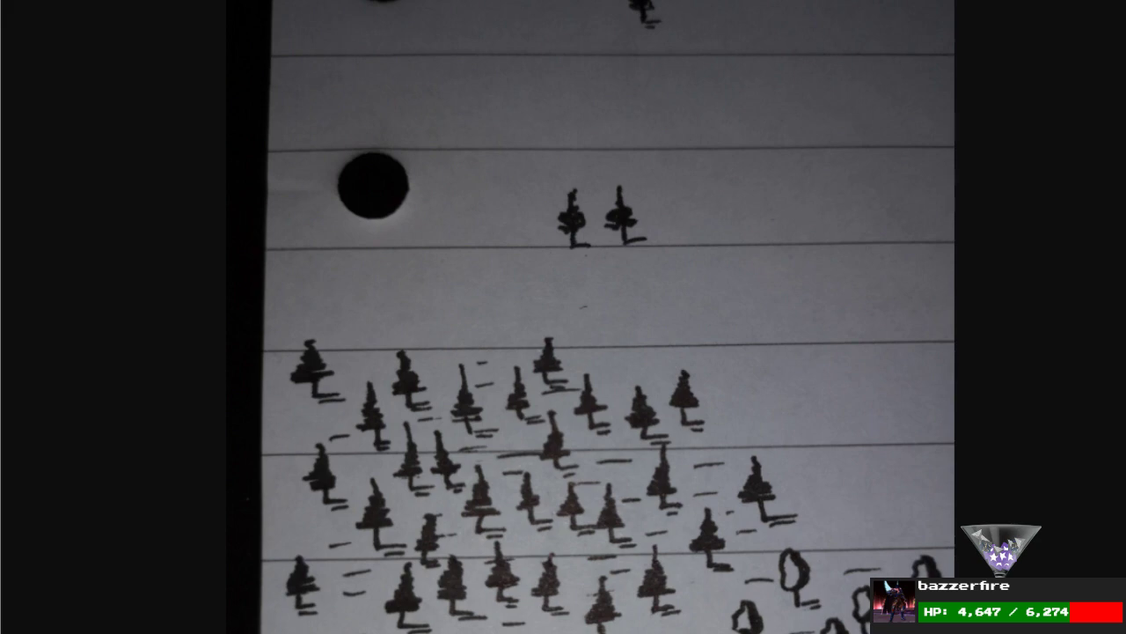
{"action": "key", "text": "Escape"}
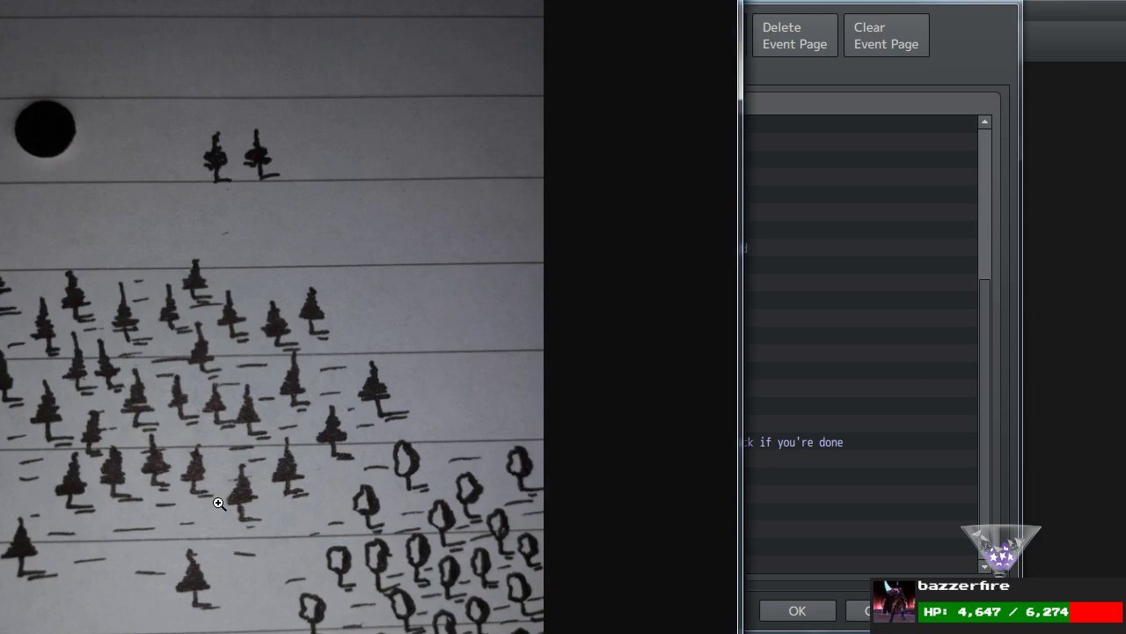
{"action": "key", "text": "alt+Tab"}
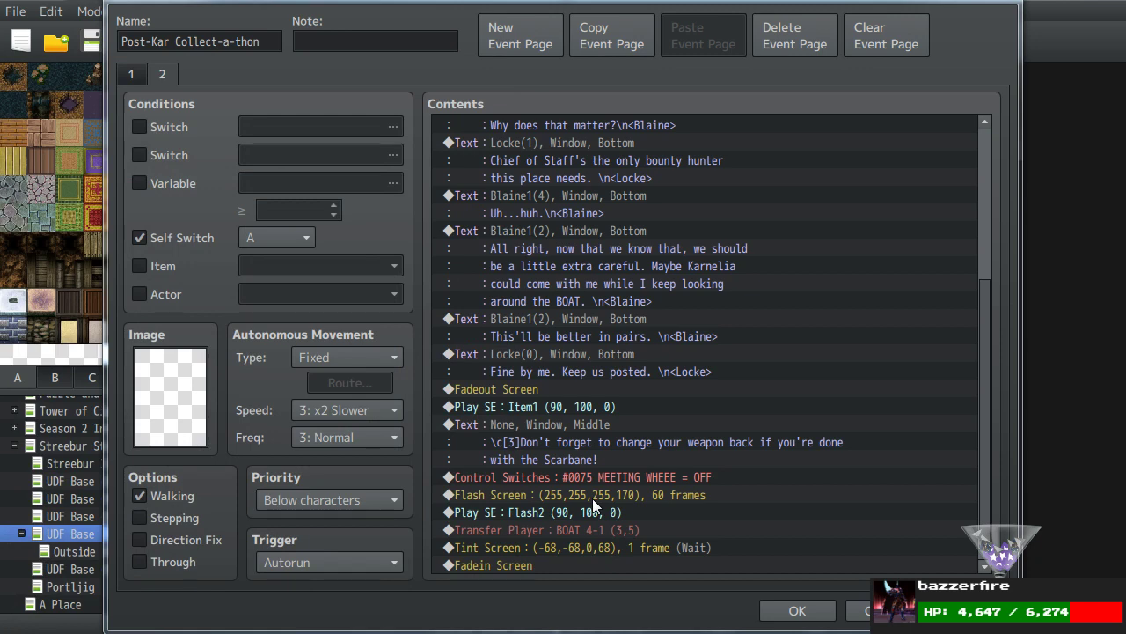
Insert a Change Party Member command adding Karnelia, without initializing, above the Item1 sound effect.
{"action": "key", "text": "Up"}
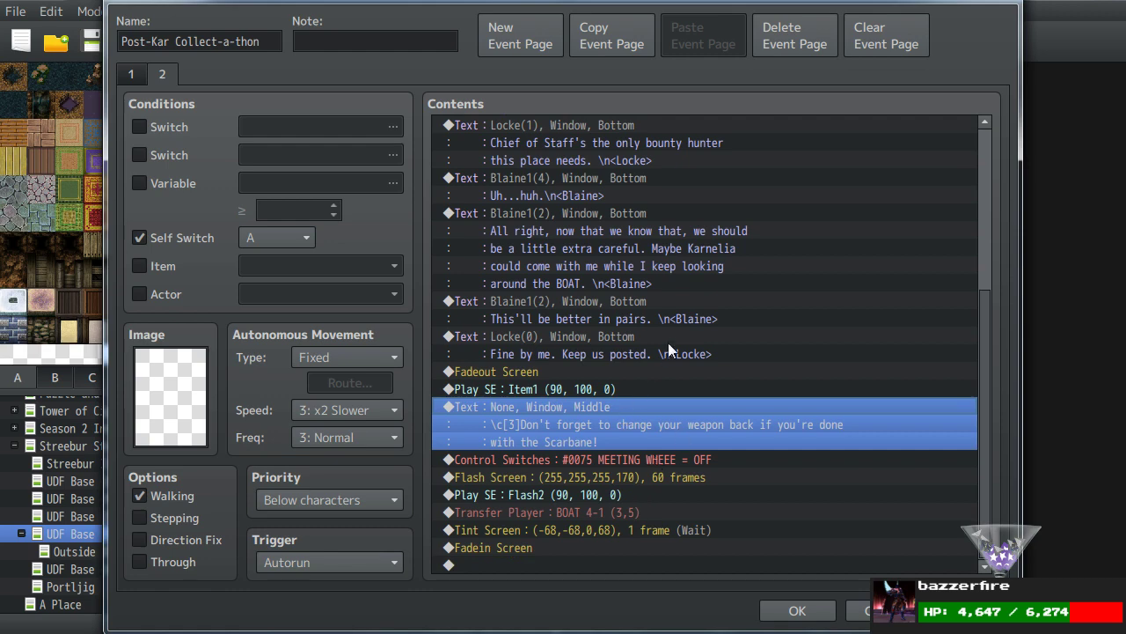
{"action": "scroll", "coordinate": [661, 383], "scroll_direction": "up", "scroll_amount": 5}
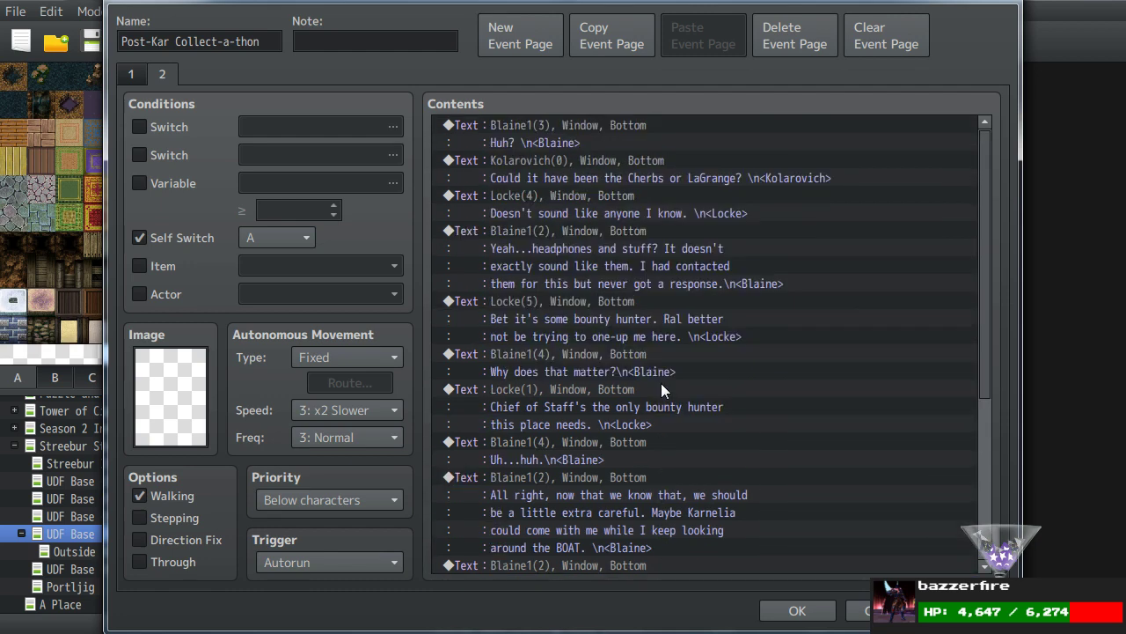
{"action": "scroll", "coordinate": [661, 381], "scroll_direction": "down", "scroll_amount": 5}
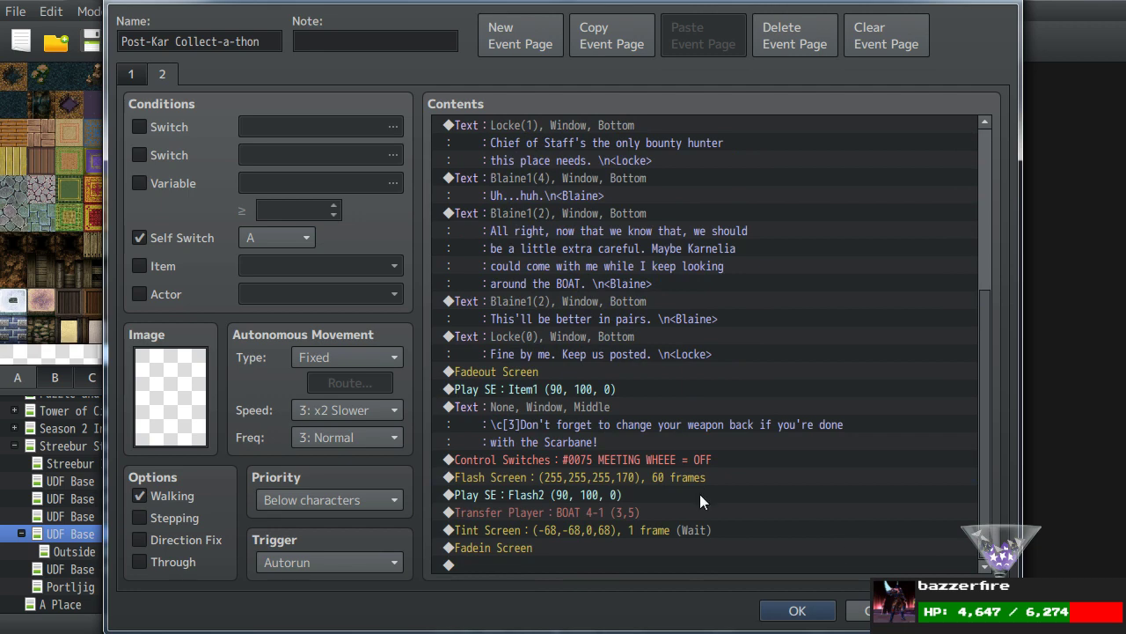
{"action": "left_click", "coordinate": [528, 391]}
{"action": "key", "text": "Insert"}
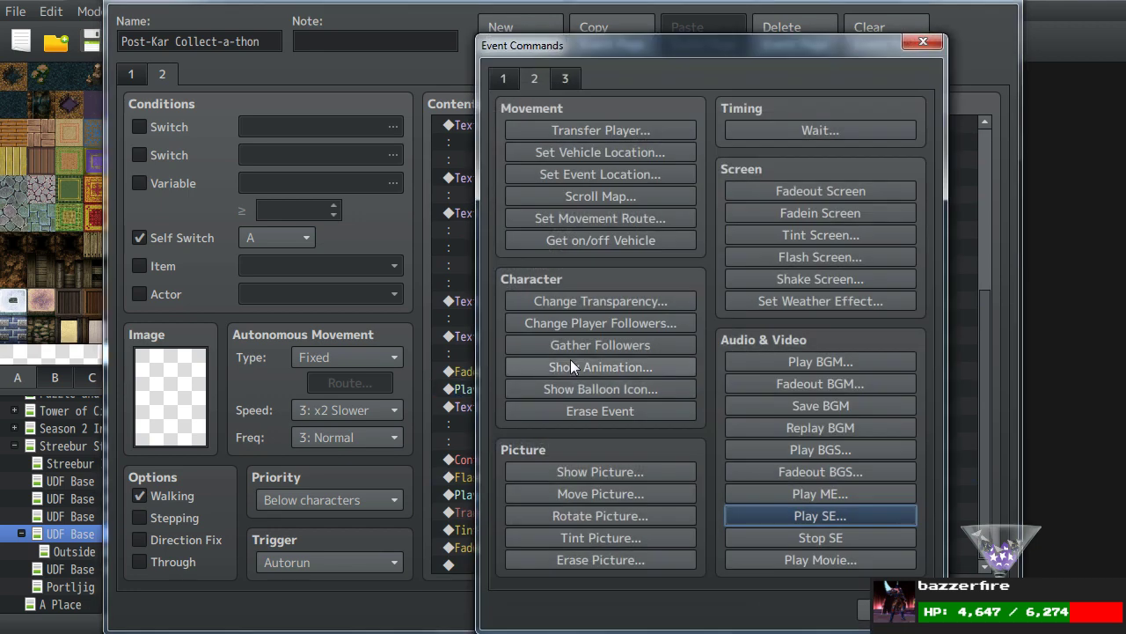
{"action": "left_click", "coordinate": [505, 78]}
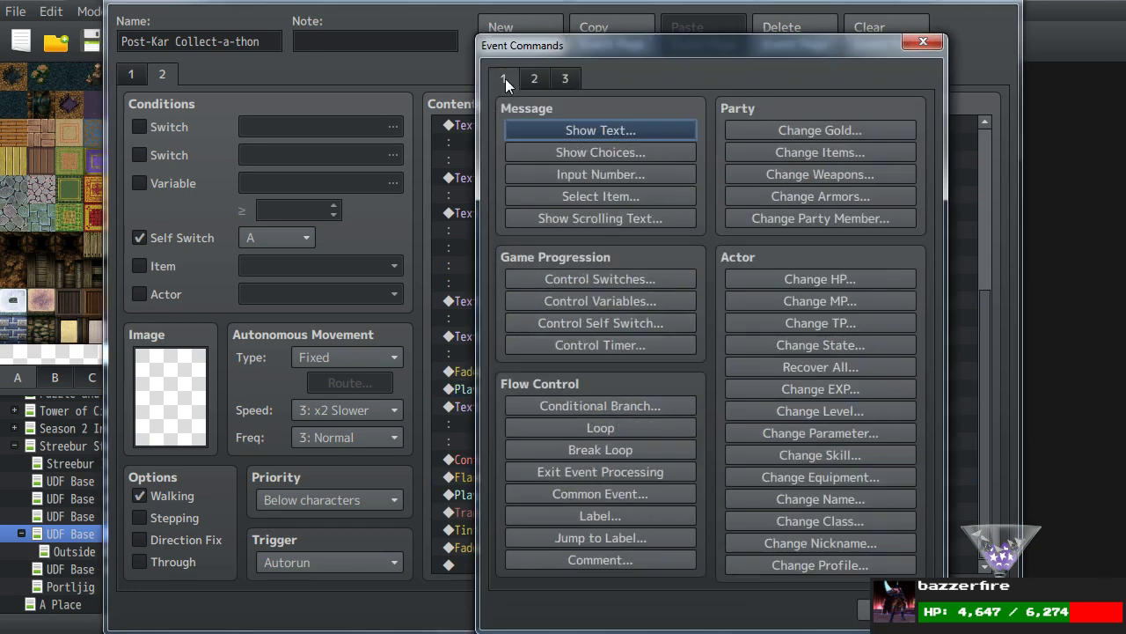
{"action": "left_click", "coordinate": [797, 220]}
{"action": "left_click", "coordinate": [683, 299]}
{"action": "left_click", "coordinate": [677, 312]}
{"action": "key", "text": "Down"}
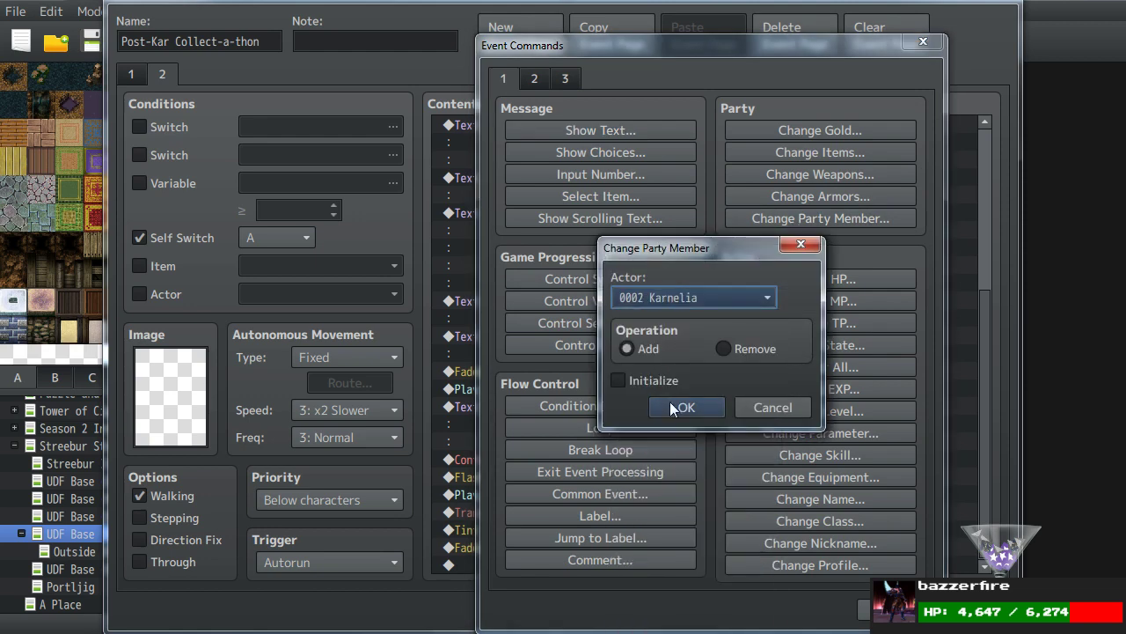
{"action": "left_click", "coordinate": [672, 405]}
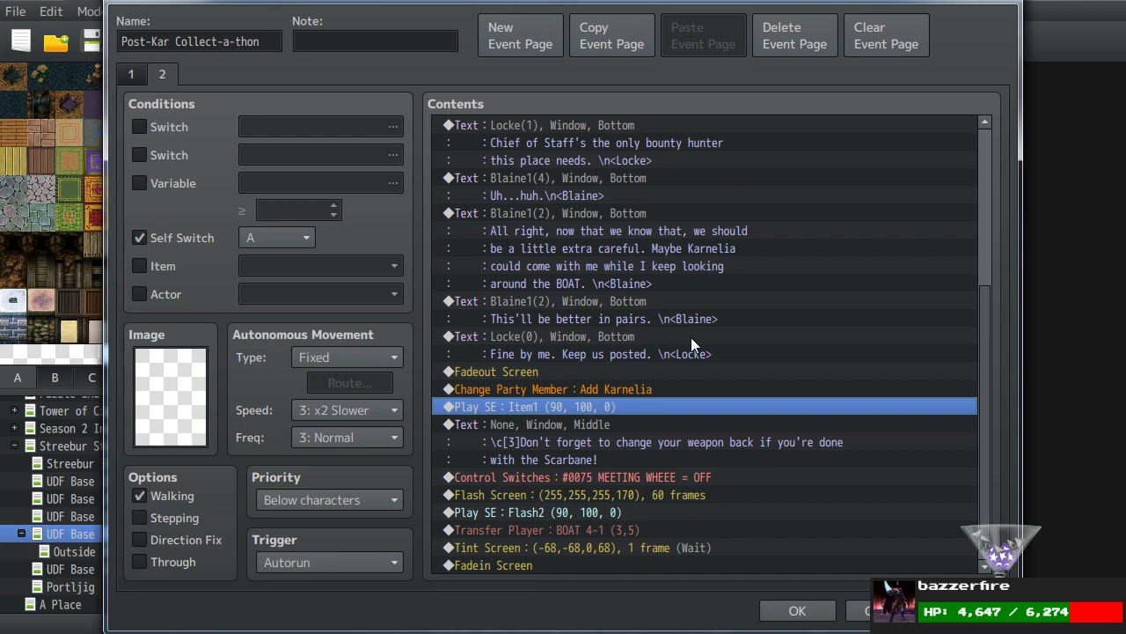
Change the Transfer Player destination to BOAT 4-2 at (31,7).
{"action": "scroll", "coordinate": [693, 340], "scroll_direction": "down", "scroll_amount": 1}
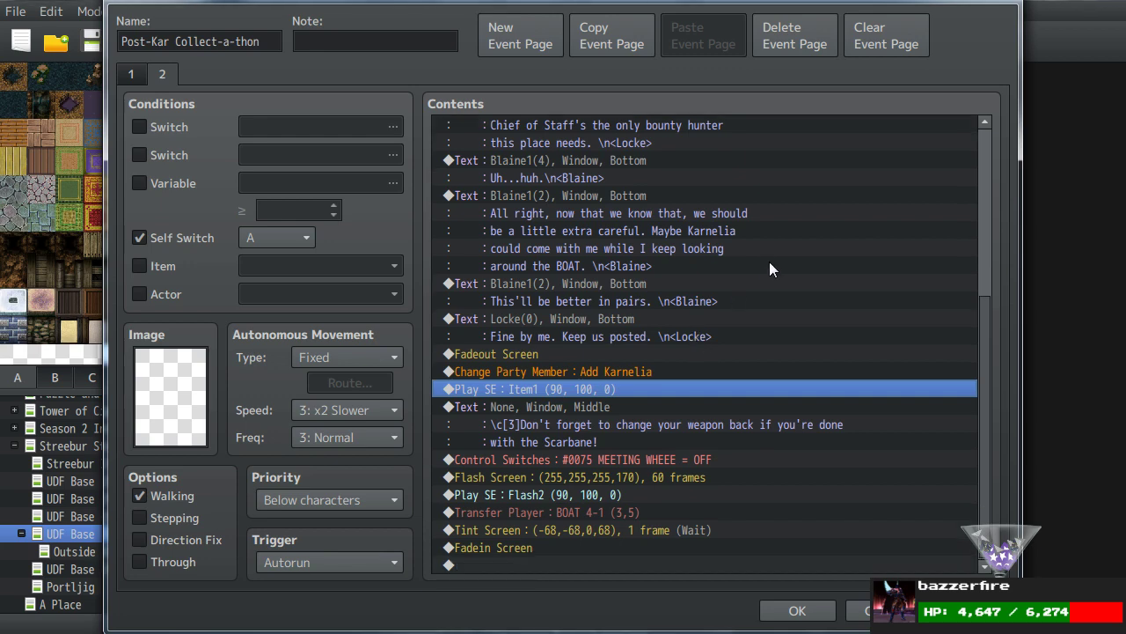
{"action": "double_click", "coordinate": [677, 511]}
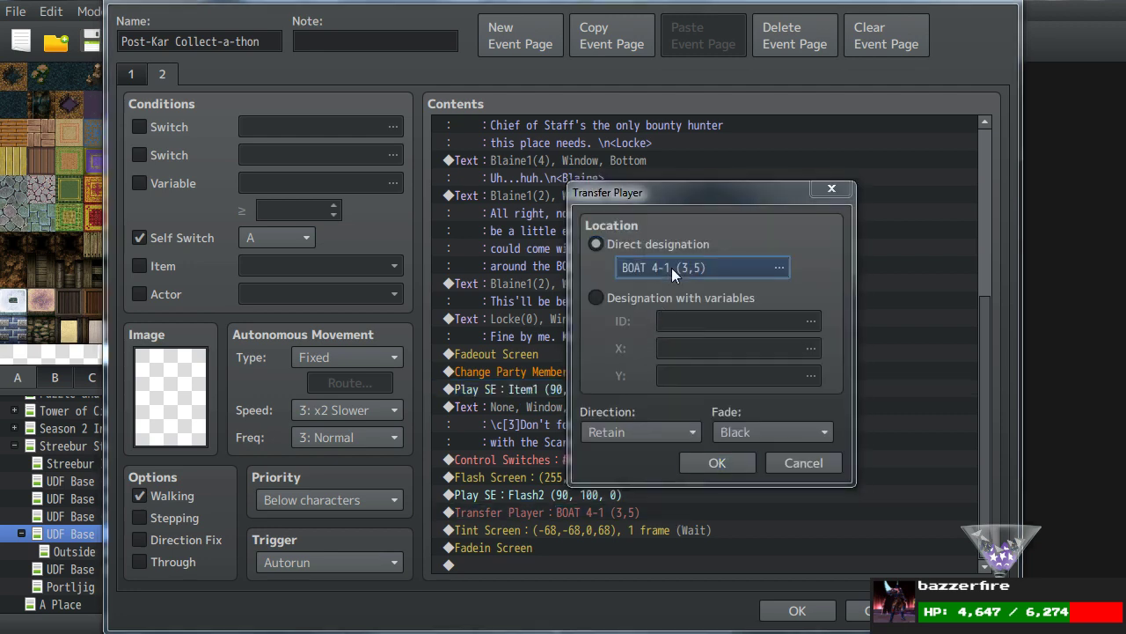
{"action": "left_click", "coordinate": [671, 267]}
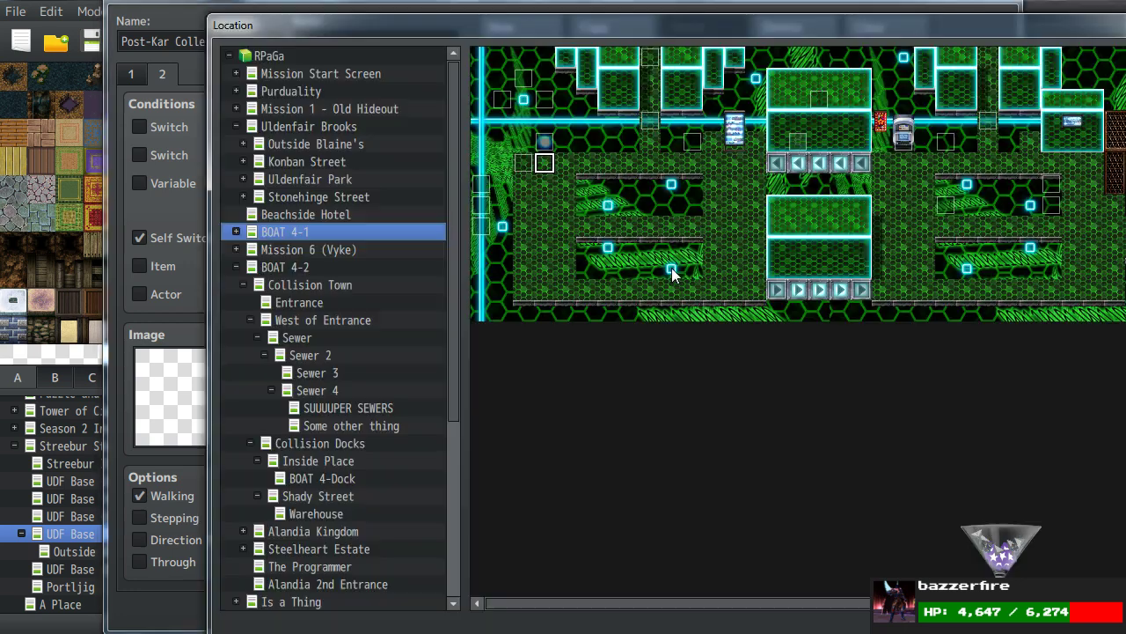
{"action": "left_click", "coordinate": [305, 267]}
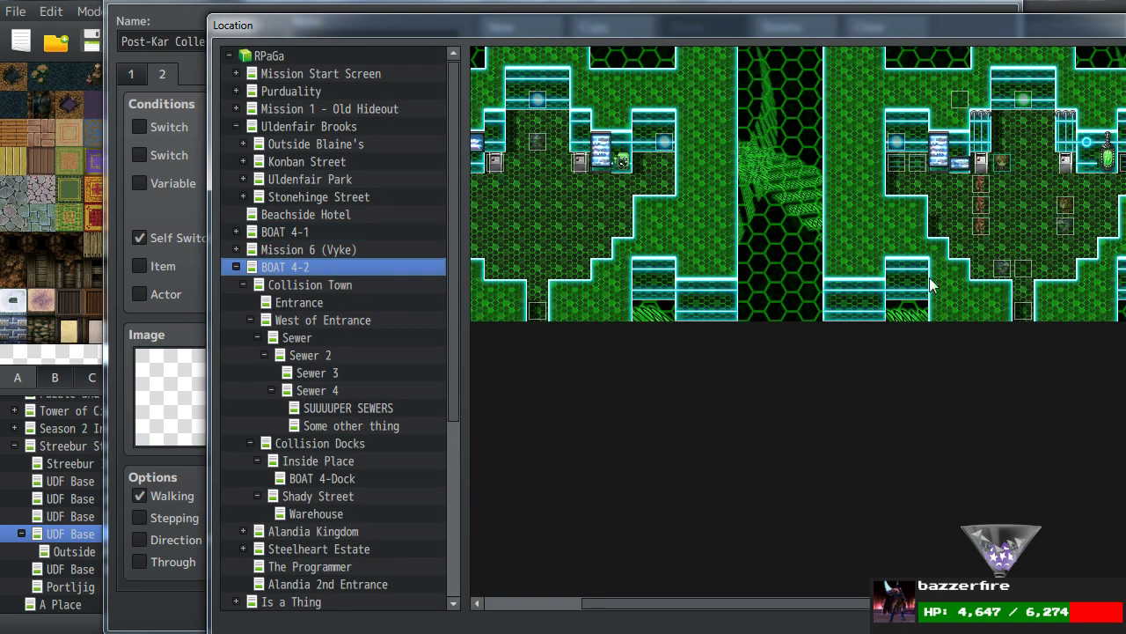
{"action": "left_click", "coordinate": [1026, 209]}
{"action": "key", "text": "Return"}
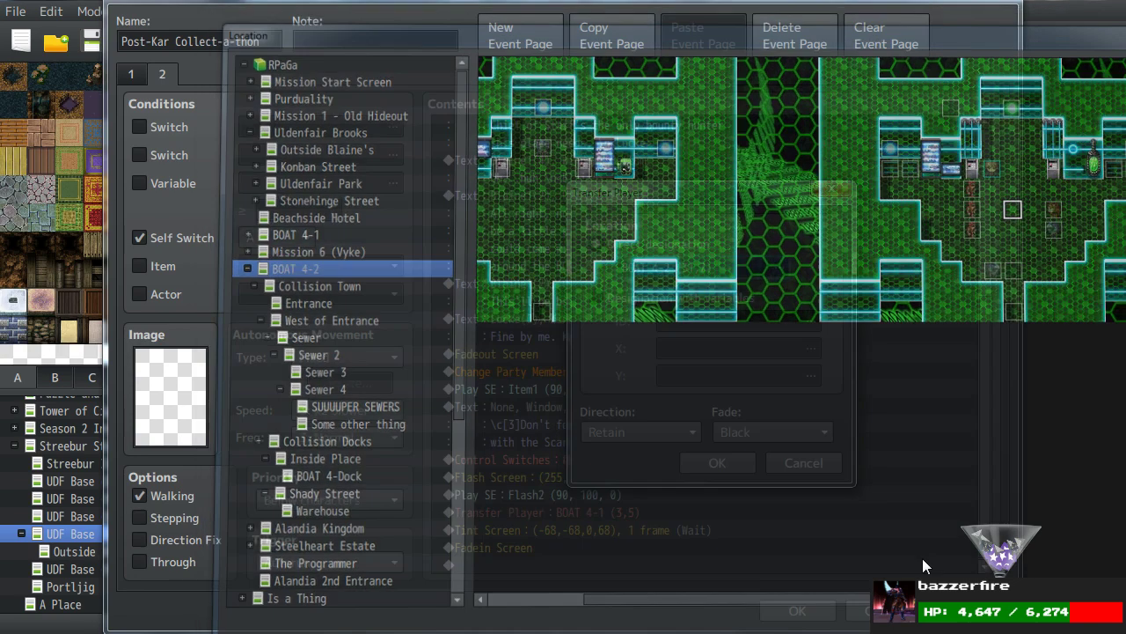
Set the player transfer's direction to Up, confirm it and accept the Post-Kar Collect-a-thon event's changes.
{"action": "left_click", "coordinate": [750, 429]}
{"action": "left_click", "coordinate": [750, 429]}
{"action": "left_click", "coordinate": [632, 427]}
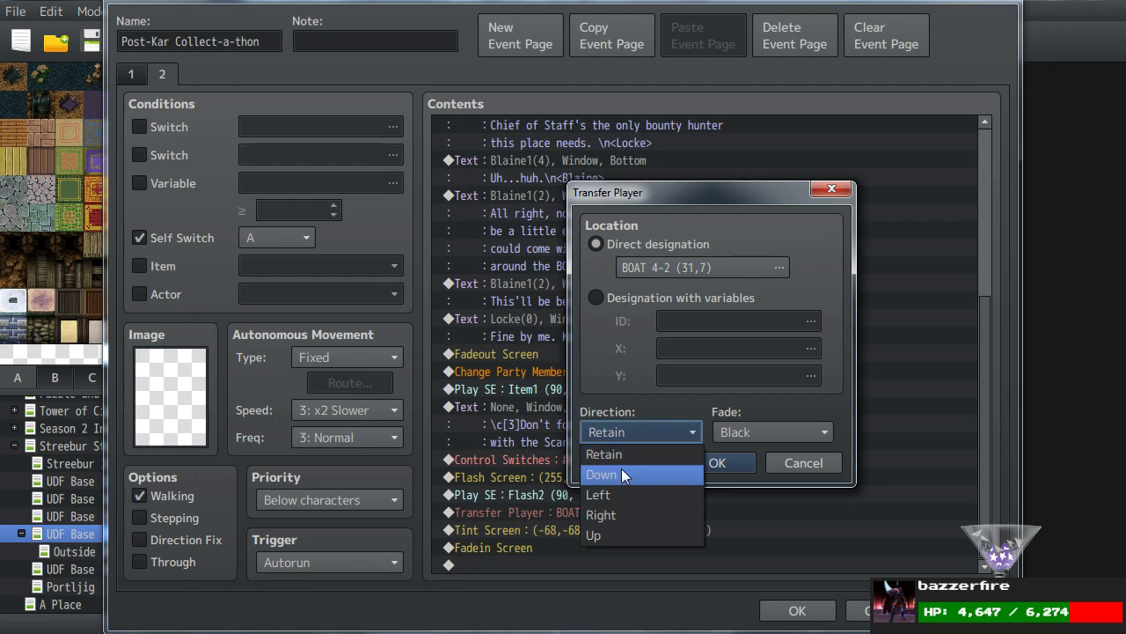
{"action": "left_click", "coordinate": [605, 534]}
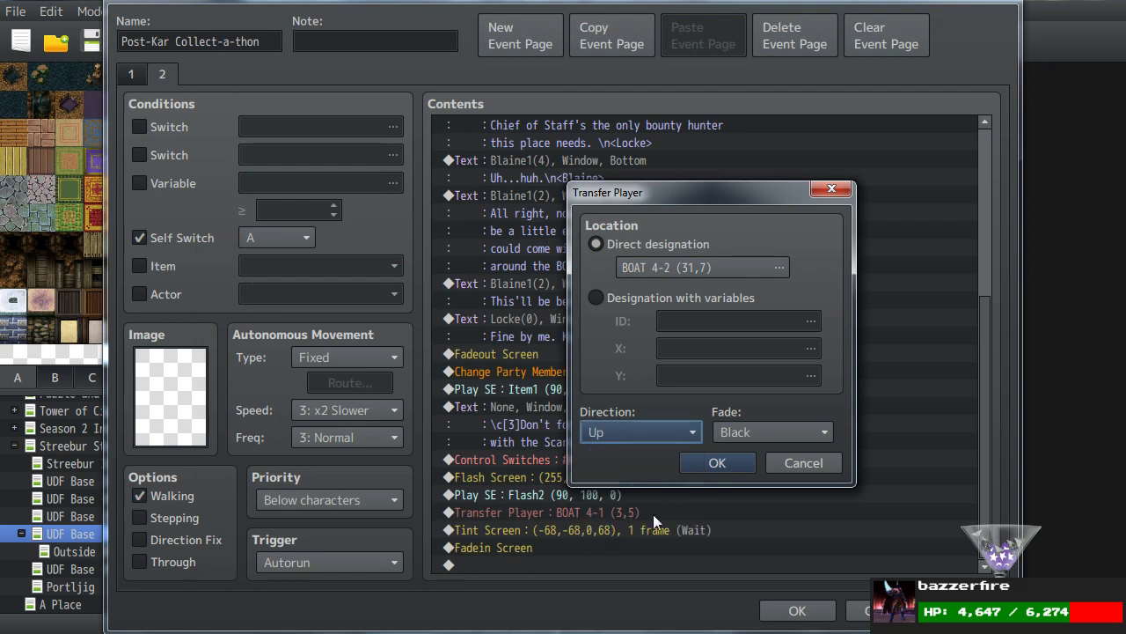
{"action": "left_click", "coordinate": [708, 464]}
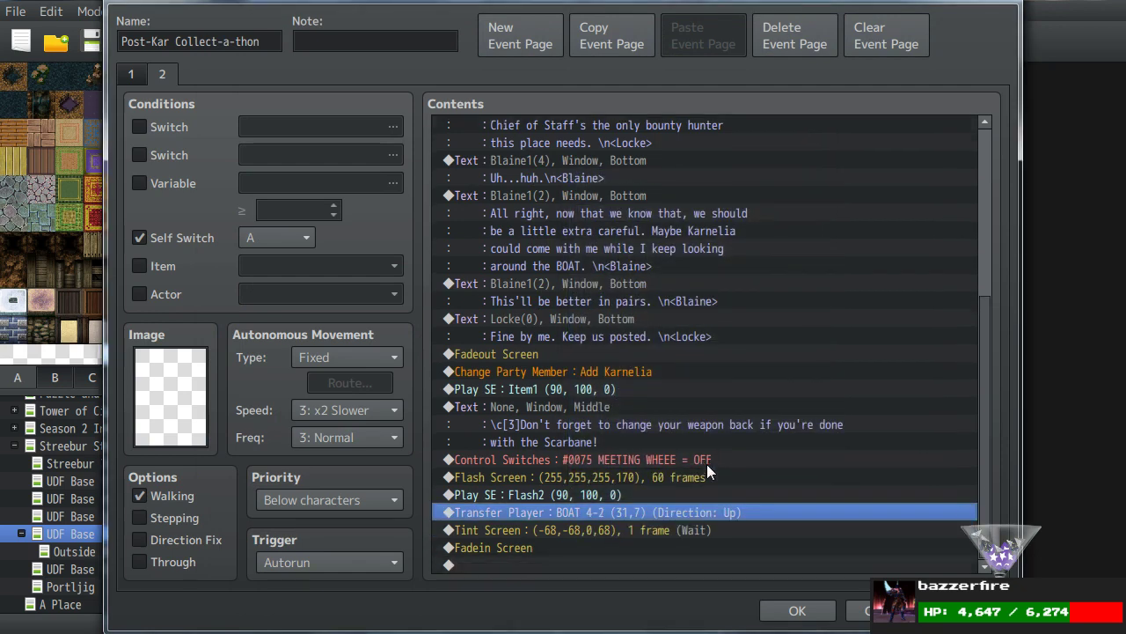
{"action": "key", "text": "Tab"}
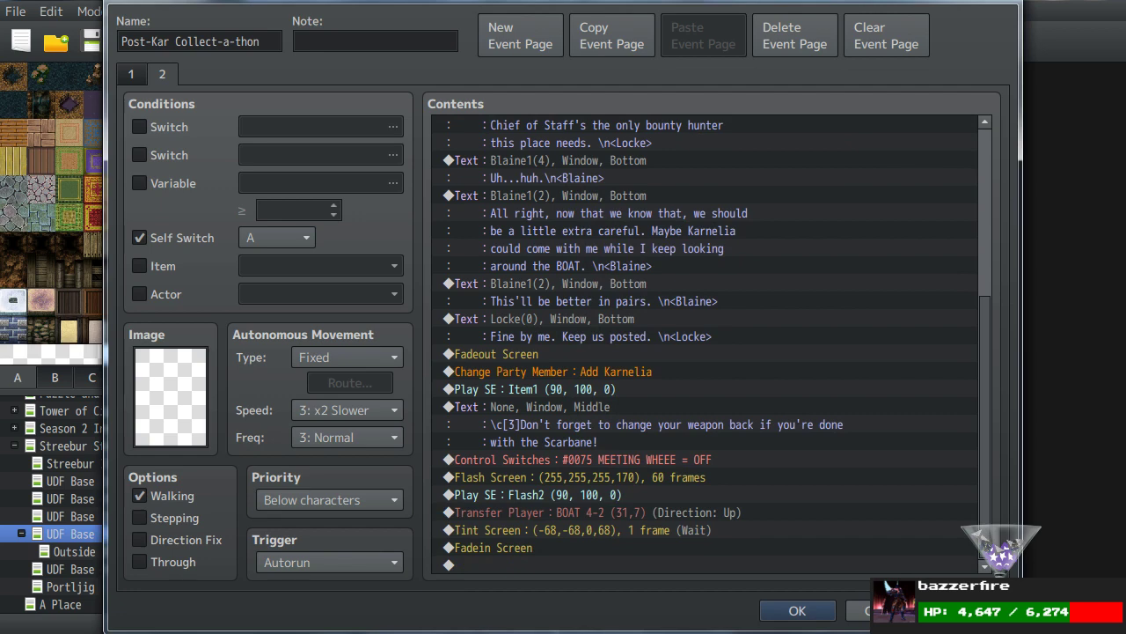
{"action": "left_click", "coordinate": [796, 611]}
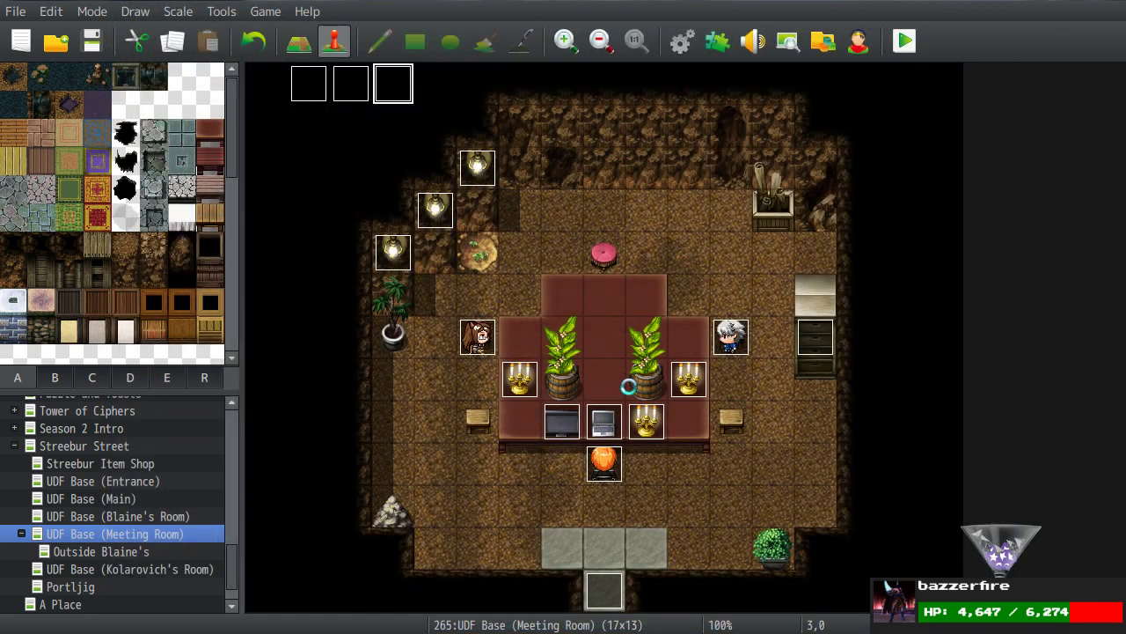